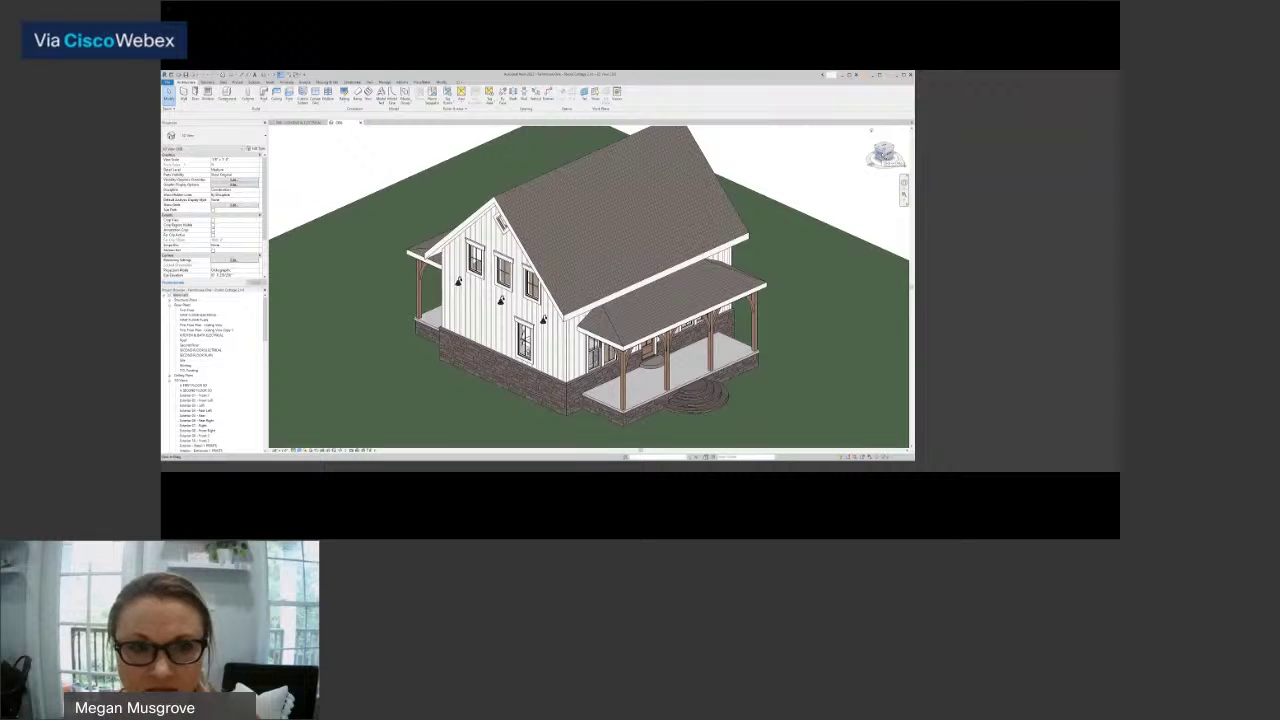
Open the FIRST FLOOR PLAN and the first floor 3D view of the farmhouse and examine the first floor's interior layout.
{"action": "mouse_move", "coordinate": [285, 180]}
{"action": "middle_mouse_down", "text": "shift"}
{"action": "mouse_move", "coordinate": [329, 157]}
{"action": "mouse_move", "coordinate": [791, 153]}
{"action": "mouse_move", "coordinate": [755, 137]}
{"action": "mouse_move", "coordinate": [685, 173]}
{"action": "mouse_move", "coordinate": [766, 293]}
{"action": "middle_mouse_up", "text": "shift"}
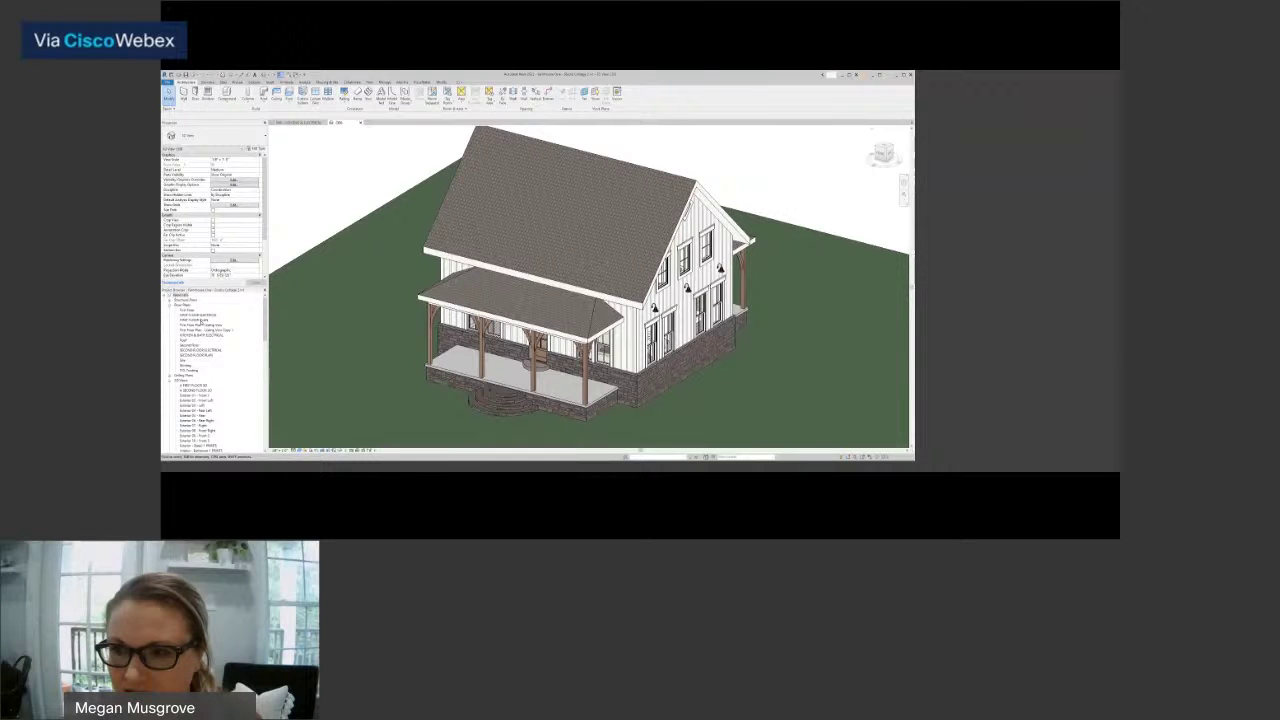
{"action": "double_click", "coordinate": [195, 320]}
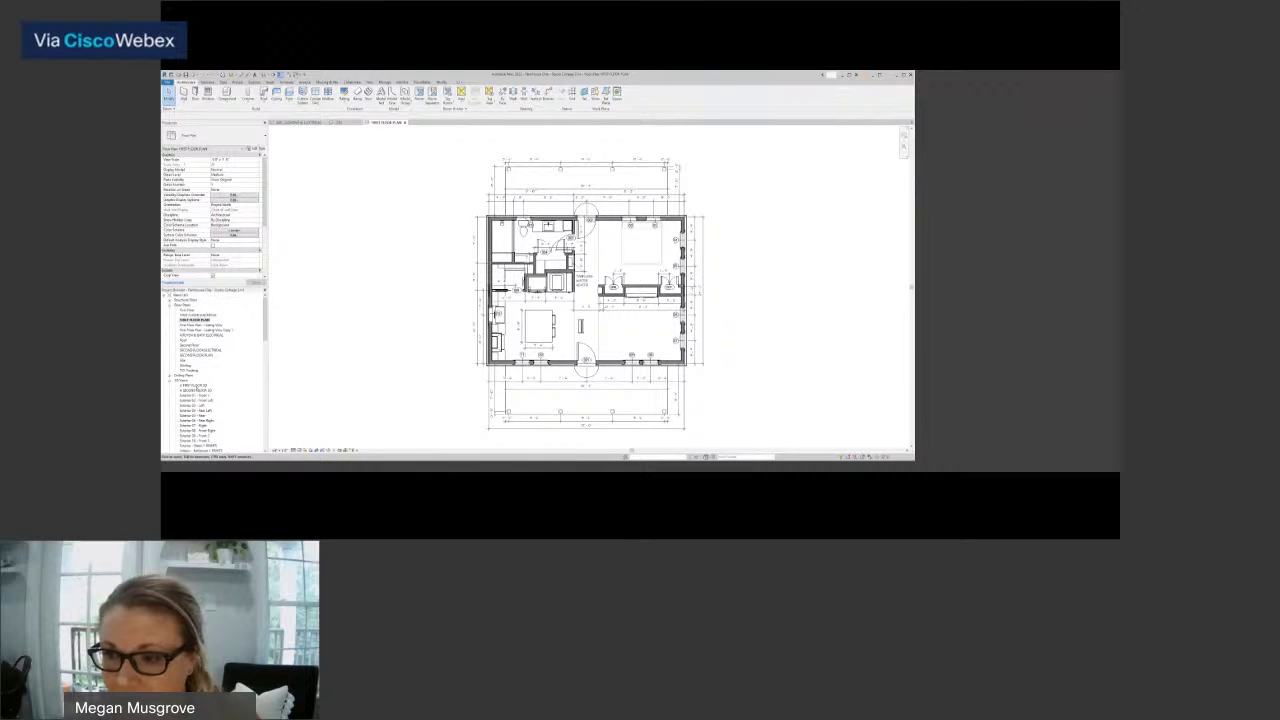
{"action": "double_click", "coordinate": [197, 386]}
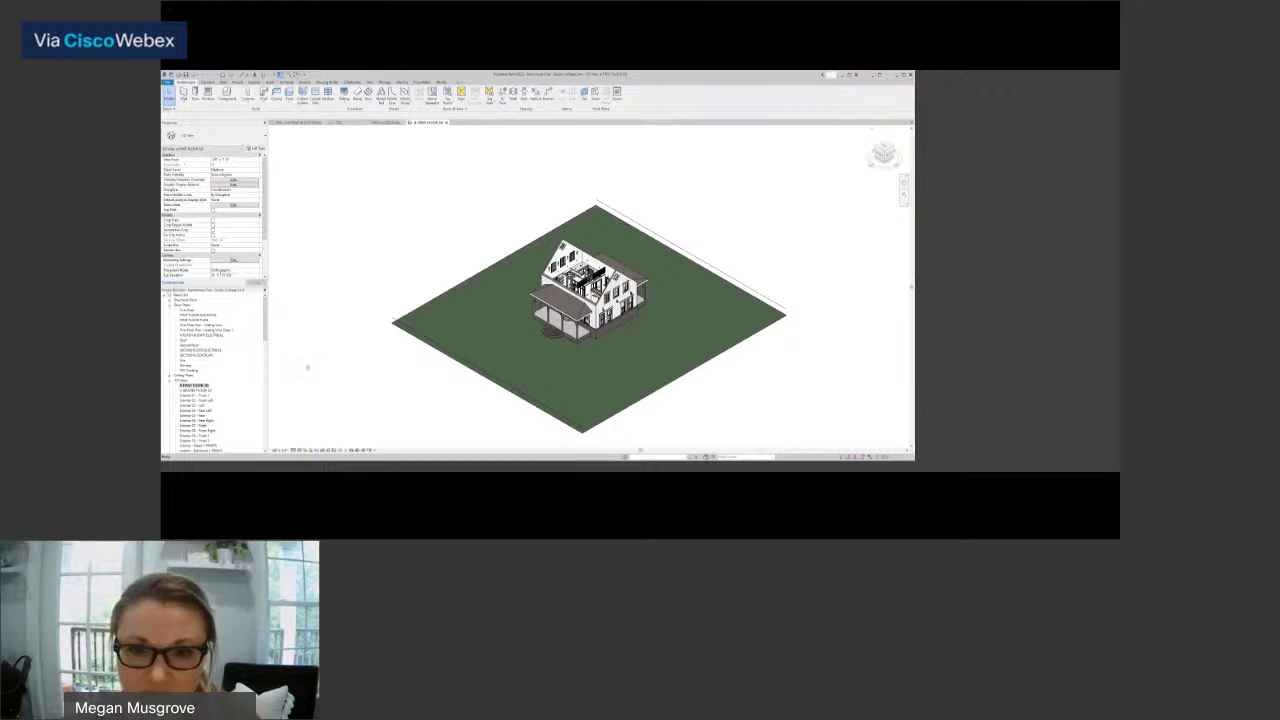
{"action": "scroll", "coordinate": [578, 296], "scroll_direction": "up", "scroll_amount": 5}
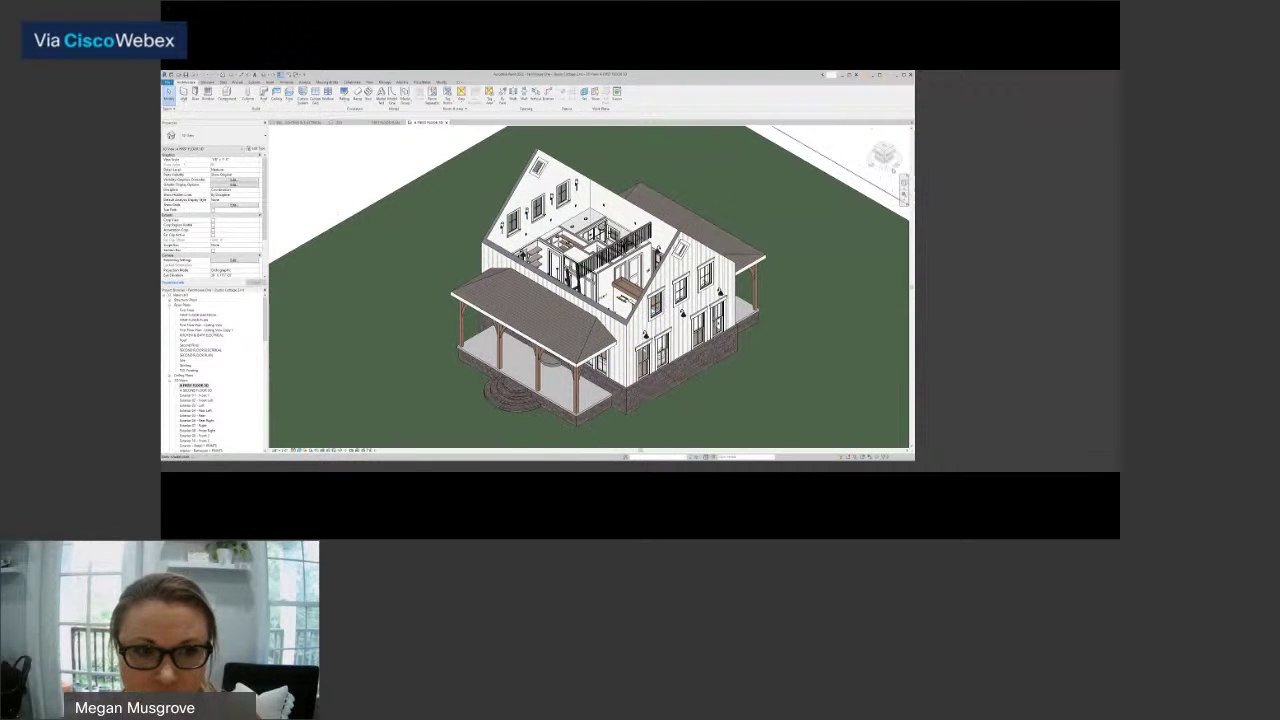
{"action": "left_click", "coordinate": [883, 160]}
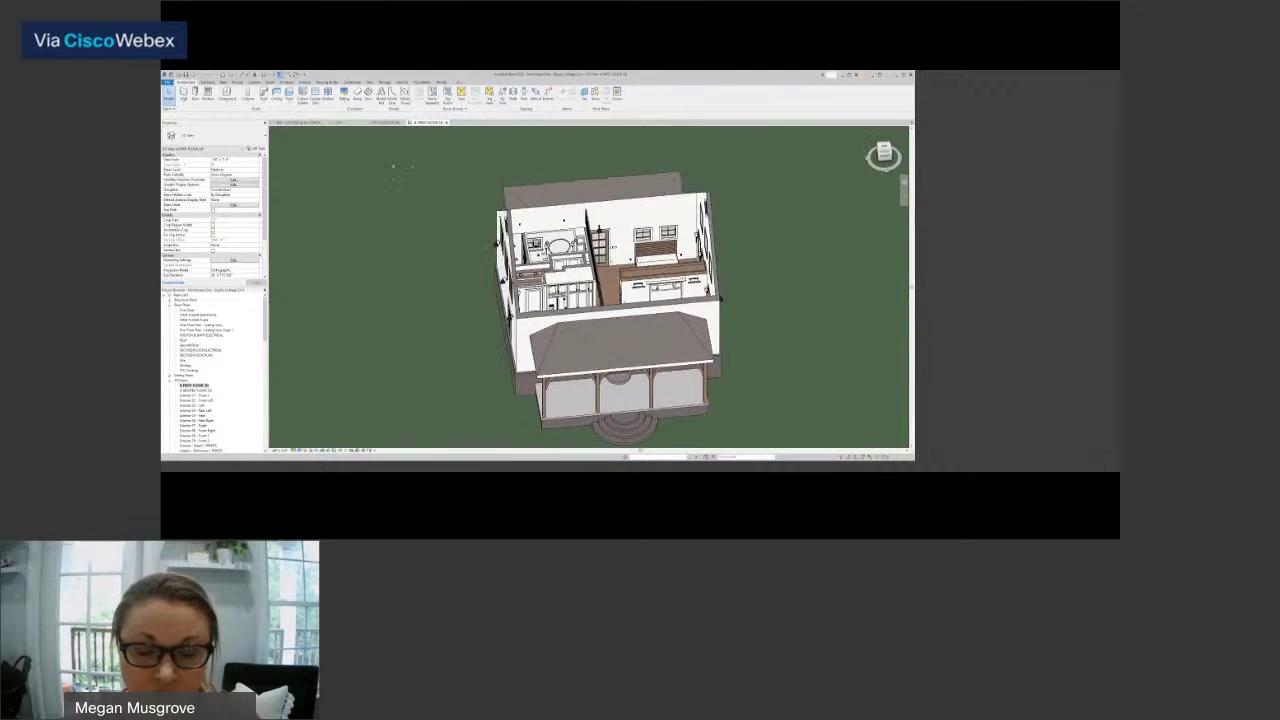
{"action": "middle_click_drag", "start_coordinate": [394, 168], "coordinate": [274, 172], "text": "shift"}
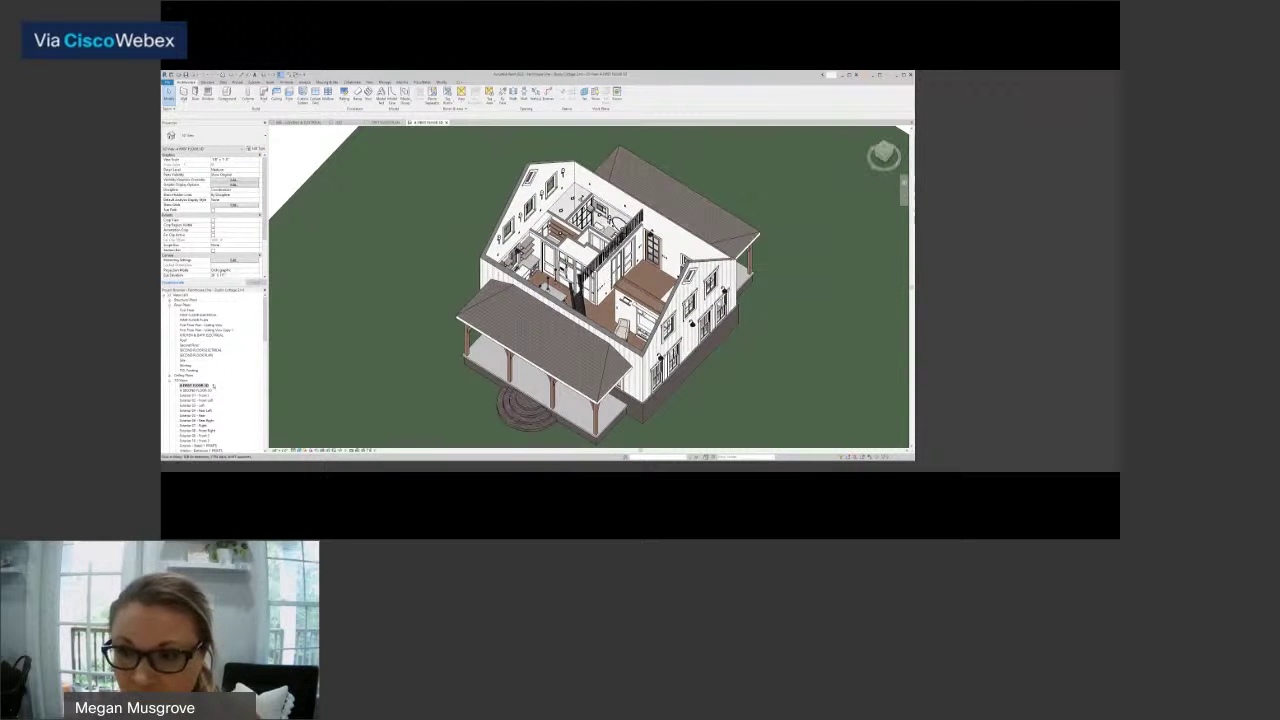
Open the second floor 3D view and examine the upper level of the house from several angles.
{"action": "double_click", "coordinate": [195, 390]}
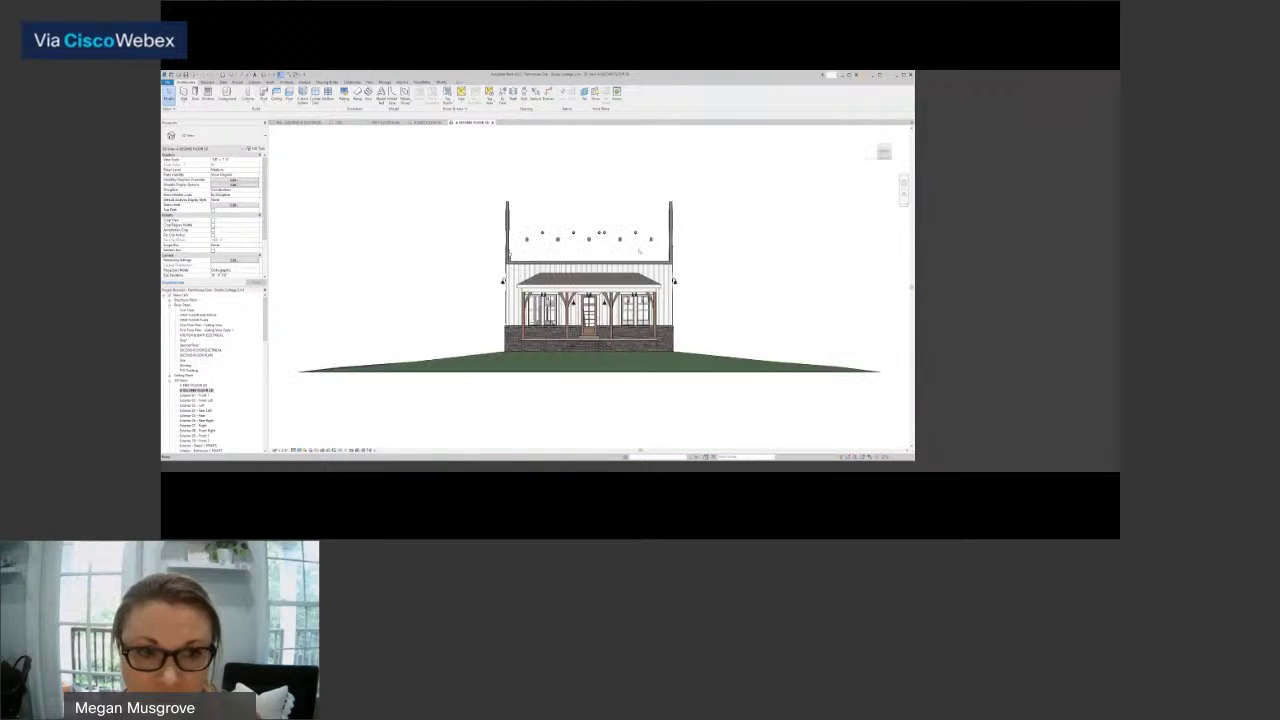
{"action": "left_click", "coordinate": [883, 153]}
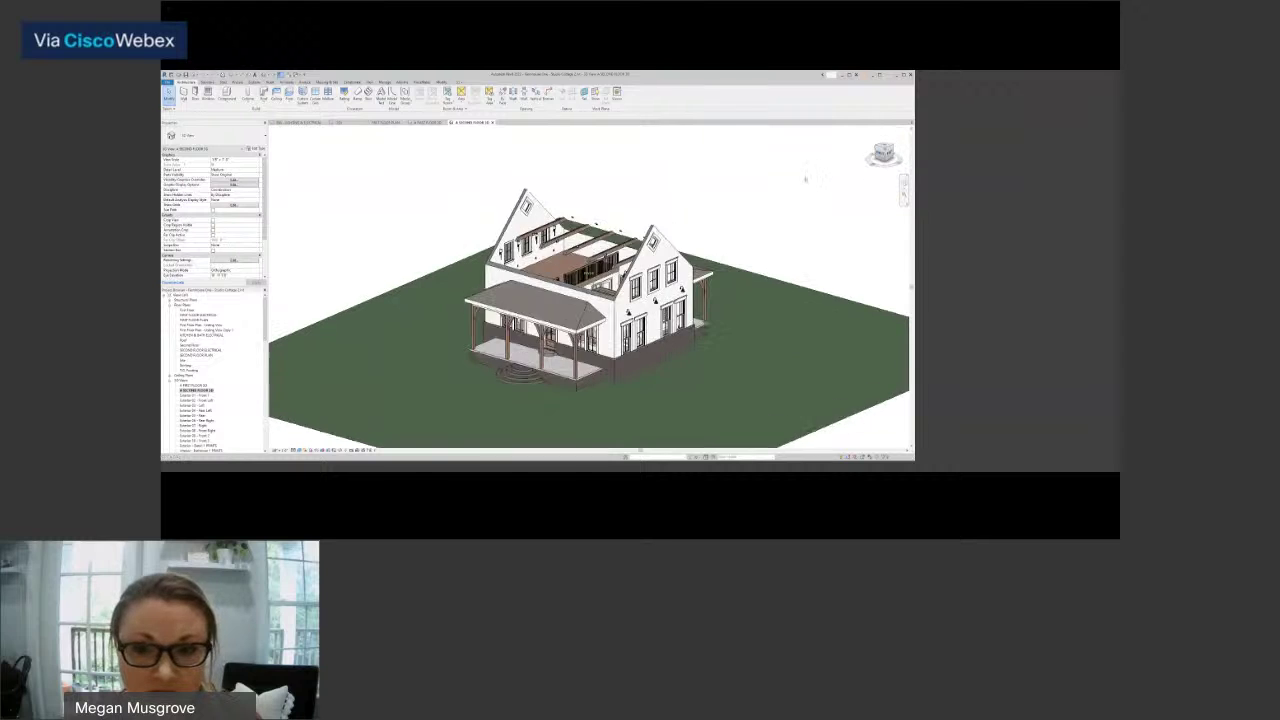
{"action": "middle_click_drag", "start_coordinate": [845, 196], "coordinate": [579, 193], "text": "shift"}
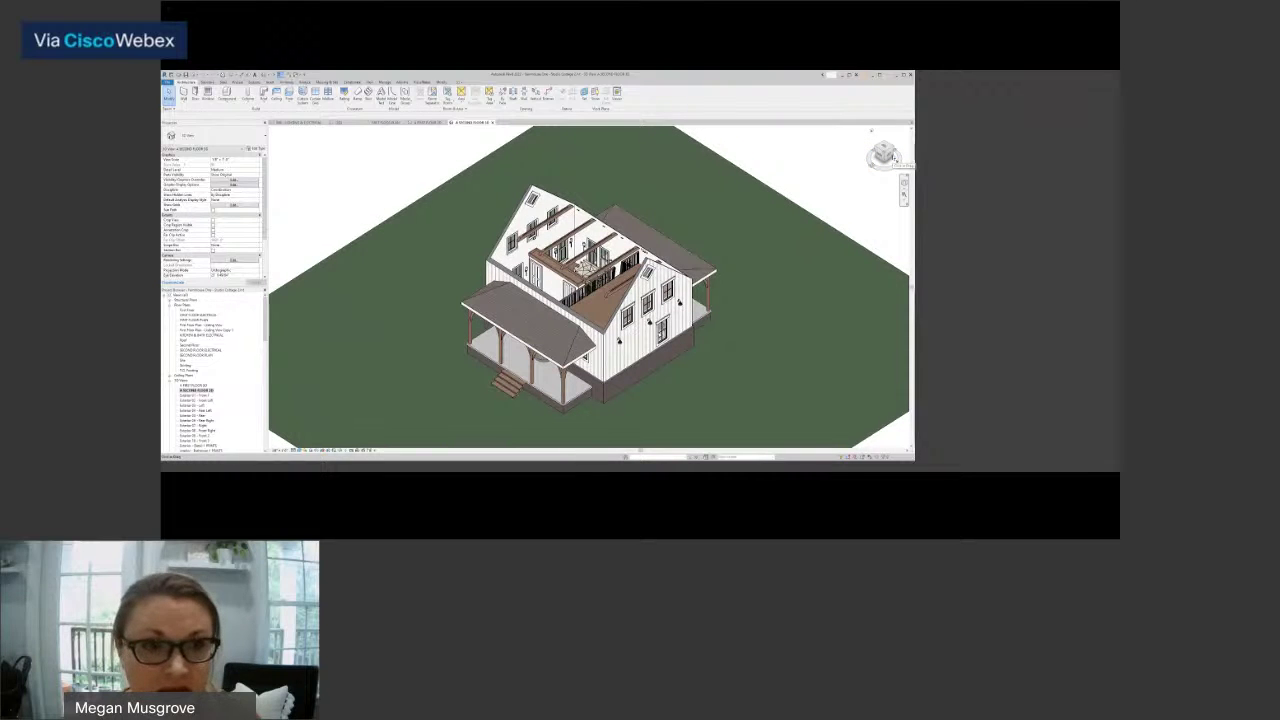
{"action": "left_click", "coordinate": [888, 157]}
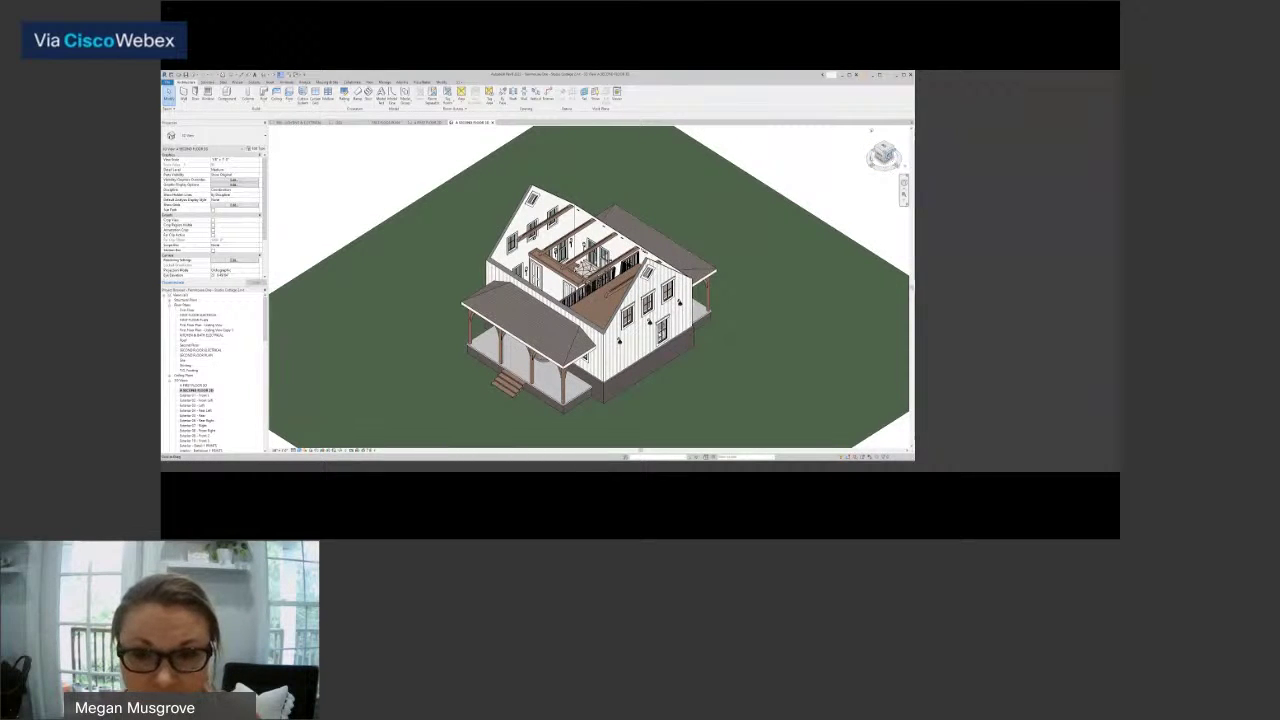
{"action": "left_click_drag", "start_coordinate": [688, 166], "coordinate": [547, 153]}
{"action": "middle_click_drag", "start_coordinate": [547, 153], "coordinate": [627, 150], "text": "shift"}
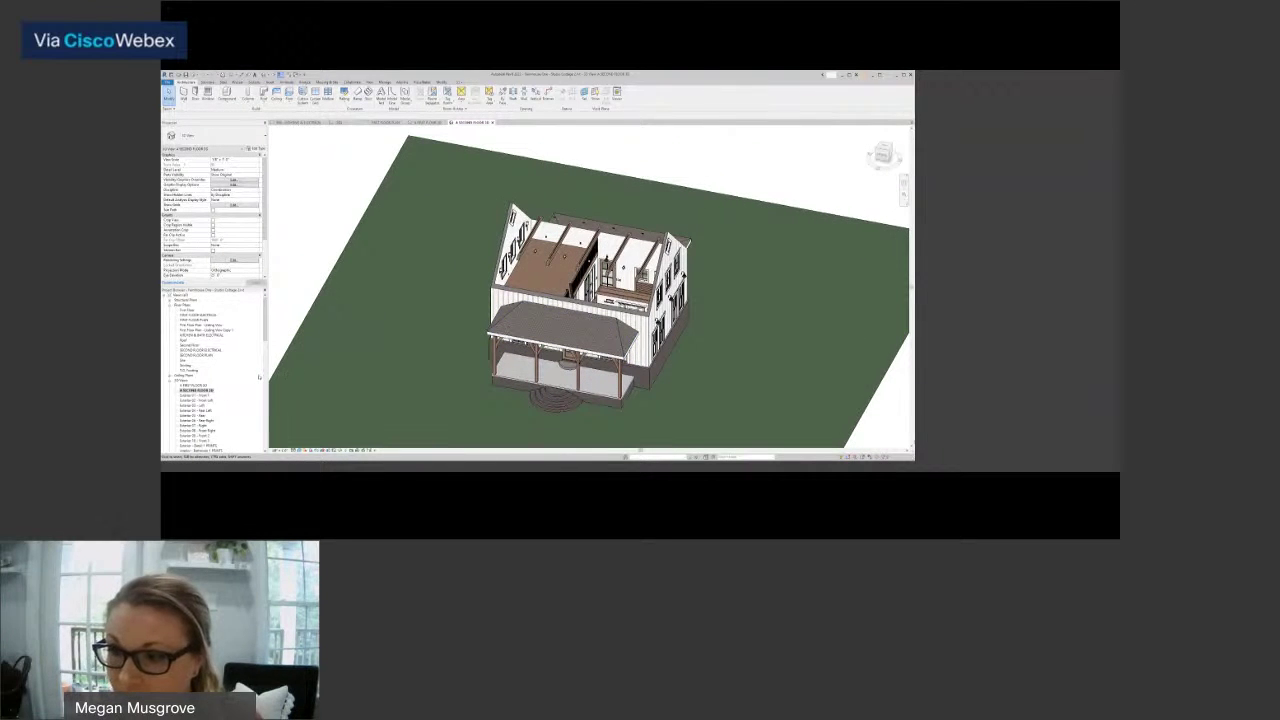
View the house in the Front, Front Left and Left exterior perspectives, and return to the default 3D view.
{"action": "double_click", "coordinate": [202, 396]}
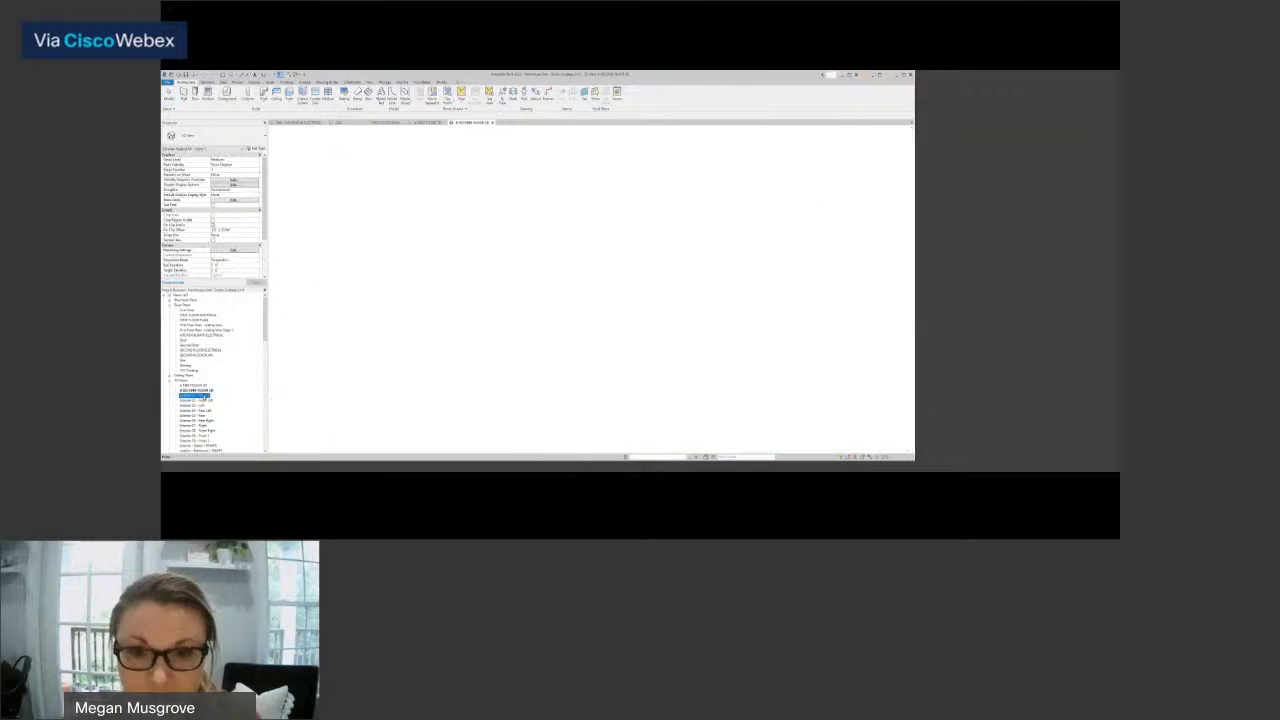
{"action": "double_click", "coordinate": [198, 400]}
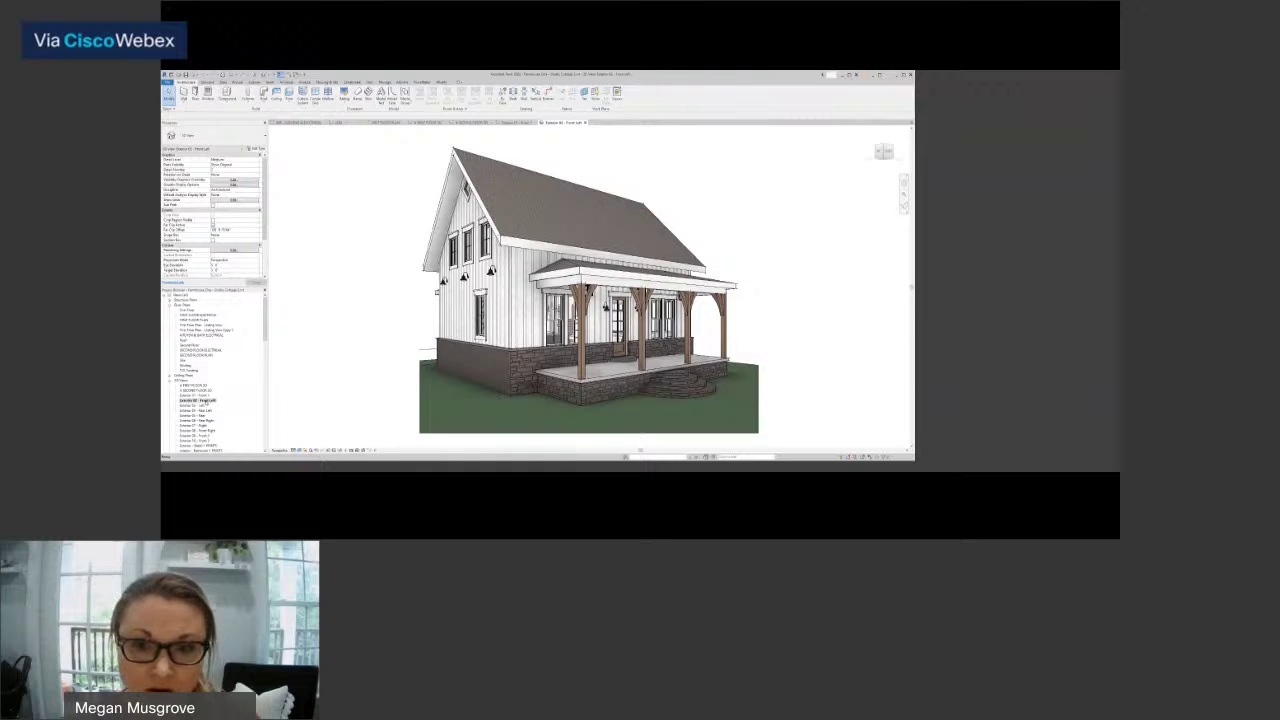
{"action": "double_click", "coordinate": [200, 405]}
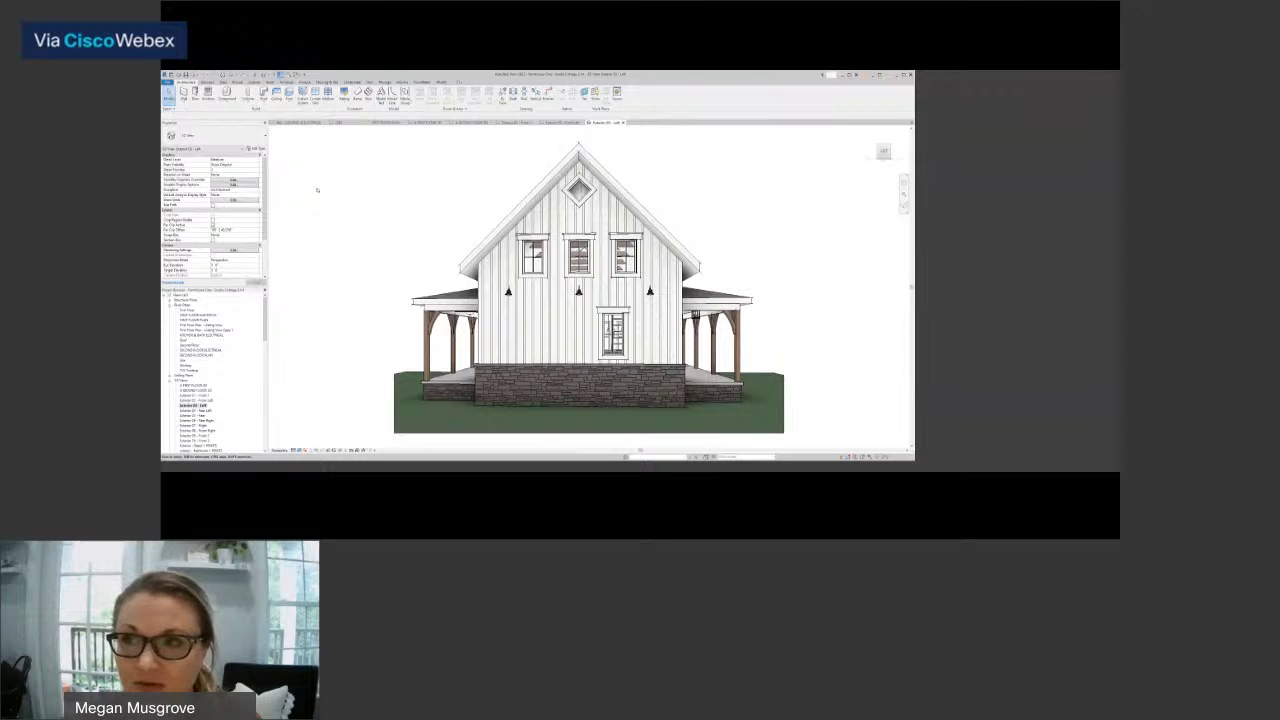
{"action": "left_click", "coordinate": [262, 76]}
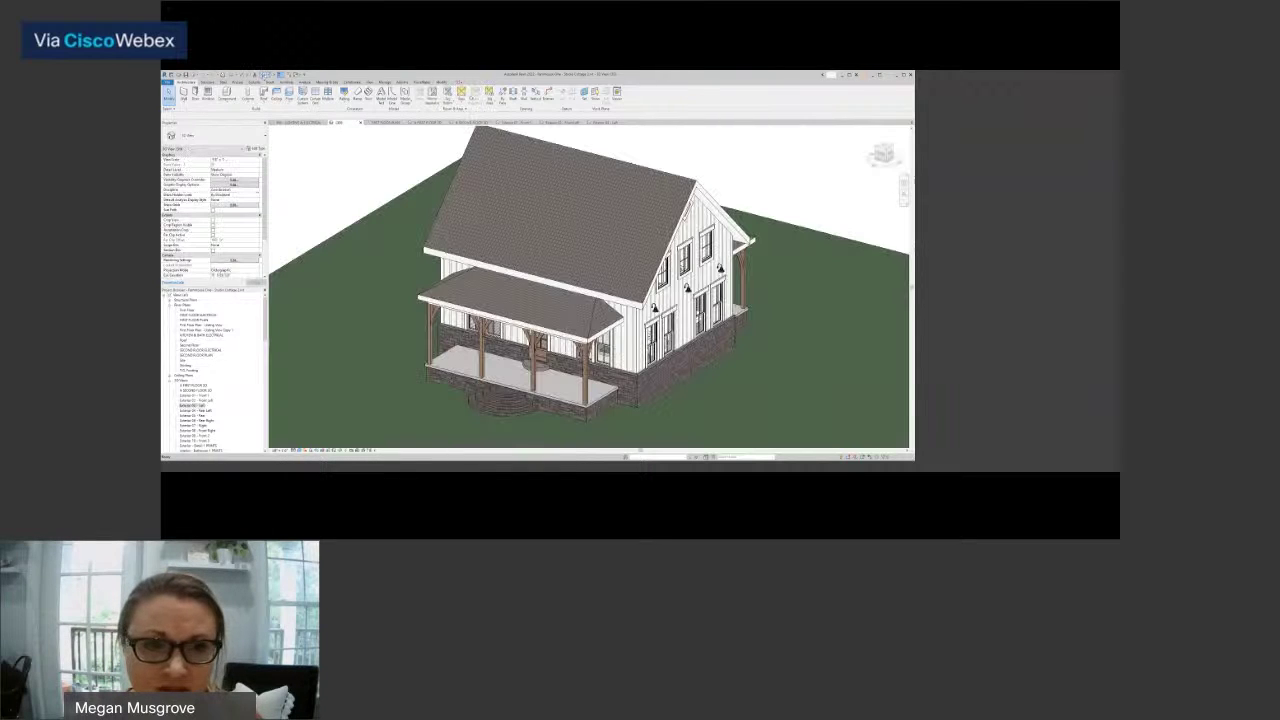
{"action": "middle_click_drag", "start_coordinate": [279, 154], "coordinate": [500, 156], "text": "shift"}
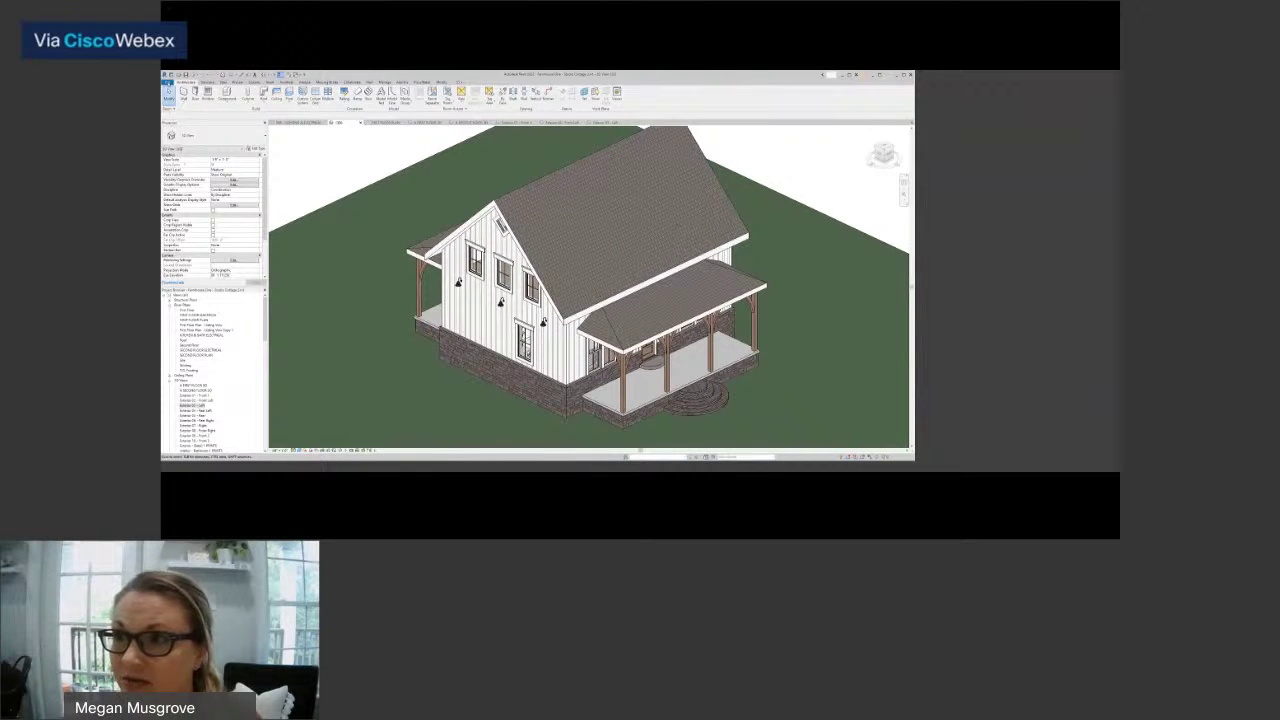
Close the farmhouse model and create a new project from the Imperial-Architectural Template.
{"action": "left_click", "coordinate": [168, 82]}
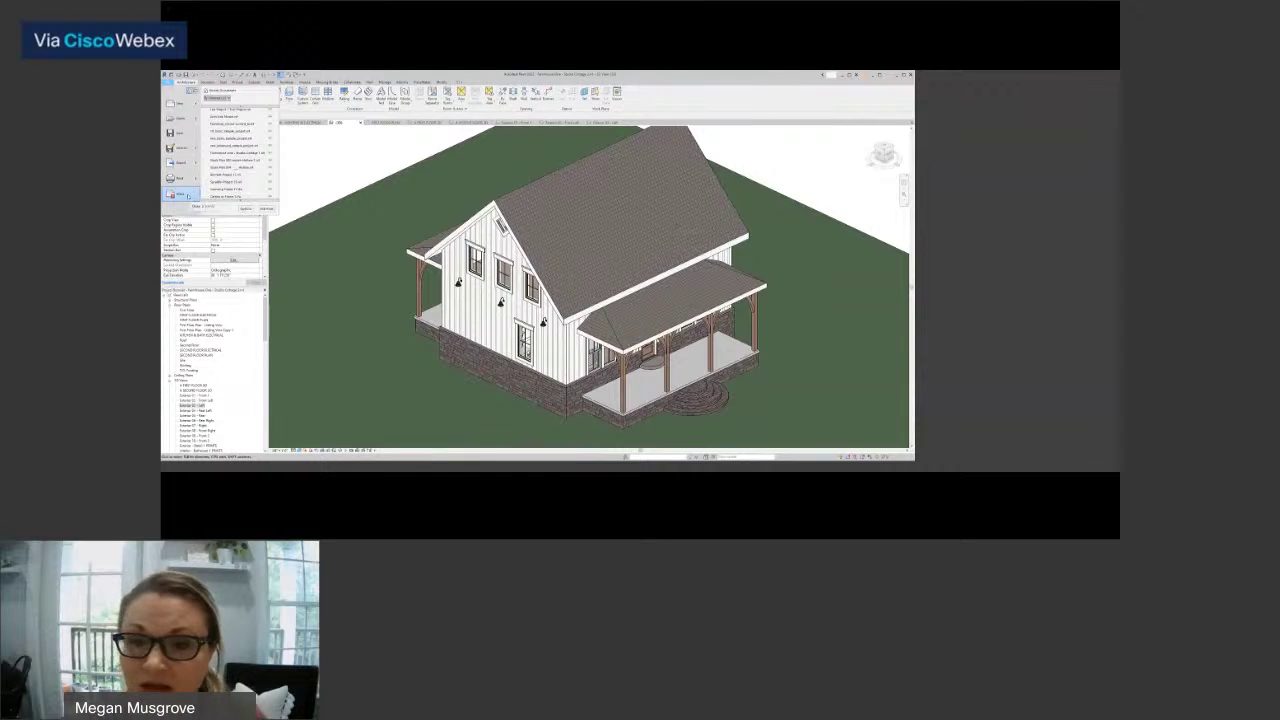
{"action": "left_click", "coordinate": [187, 196]}
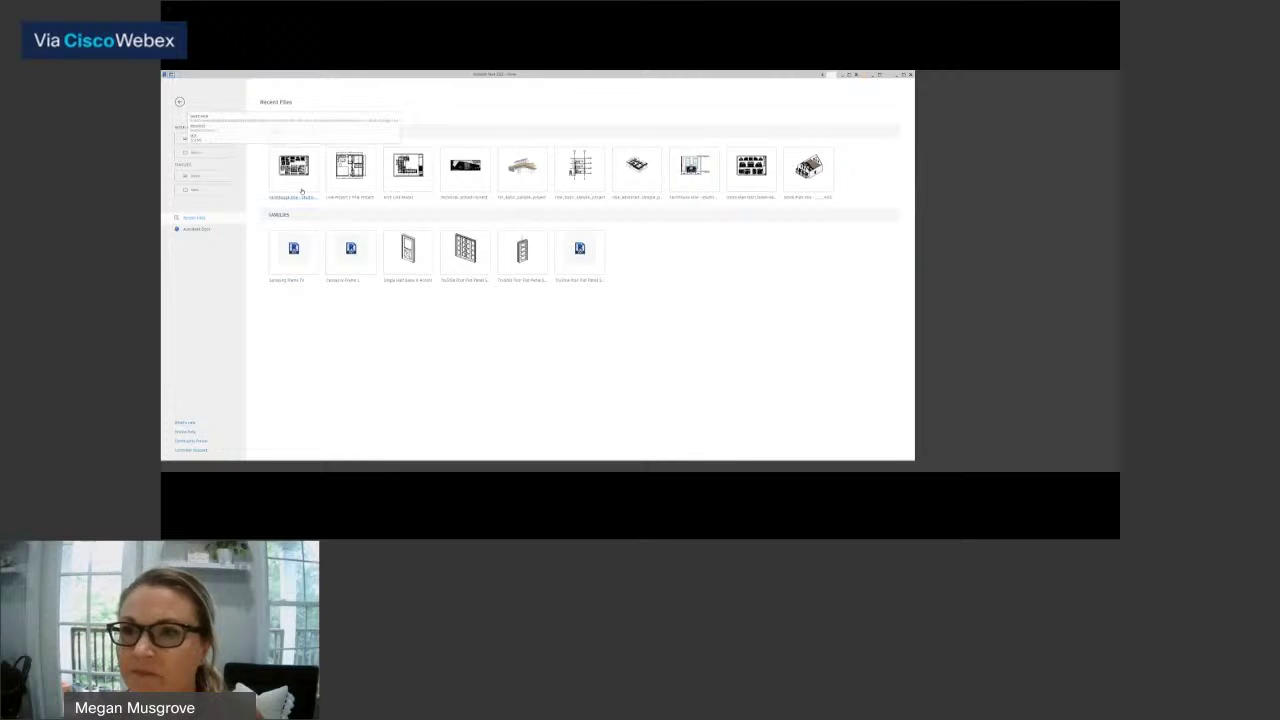
{"action": "left_click", "coordinate": [209, 155]}
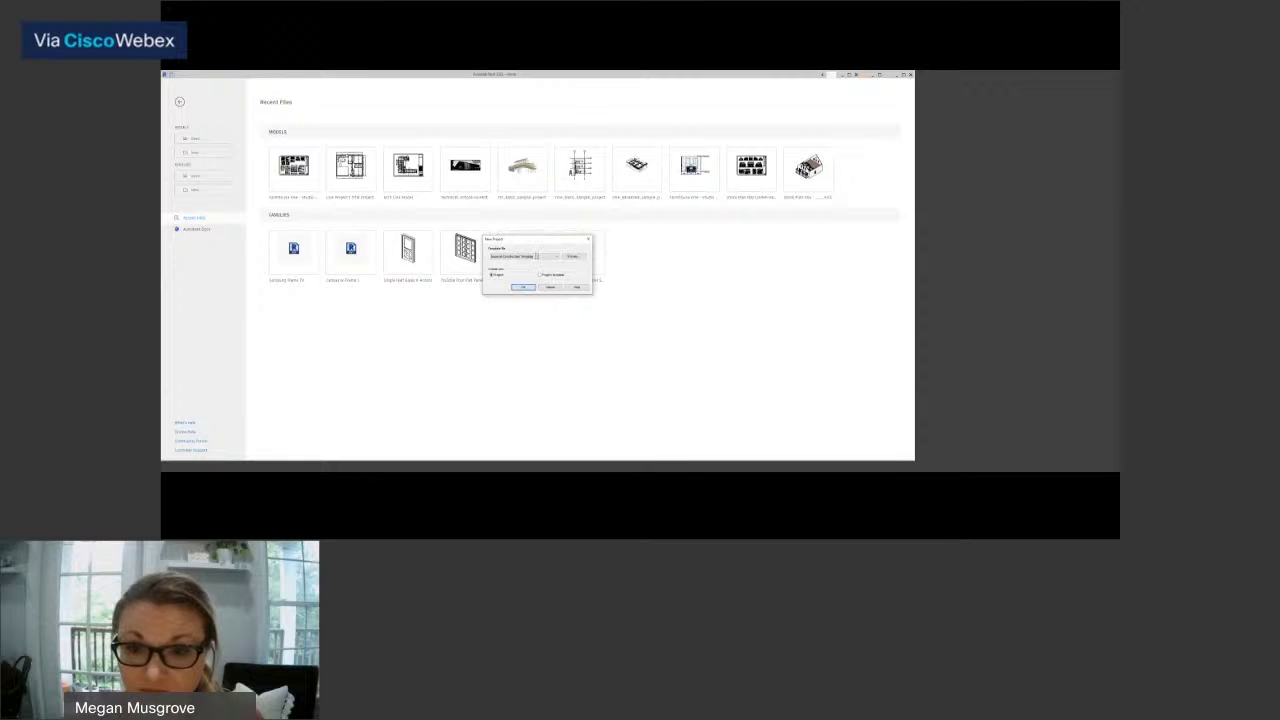
{"action": "left_click", "coordinate": [537, 257]}
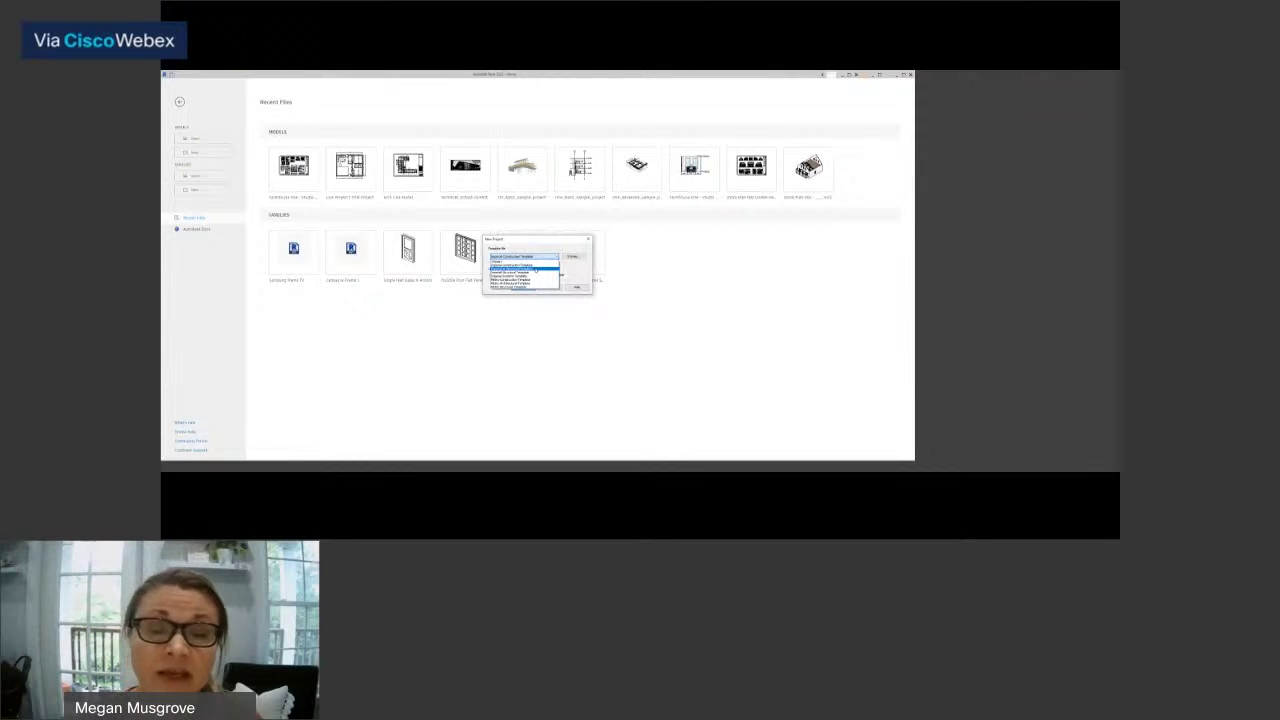
{"action": "left_click", "coordinate": [535, 269]}
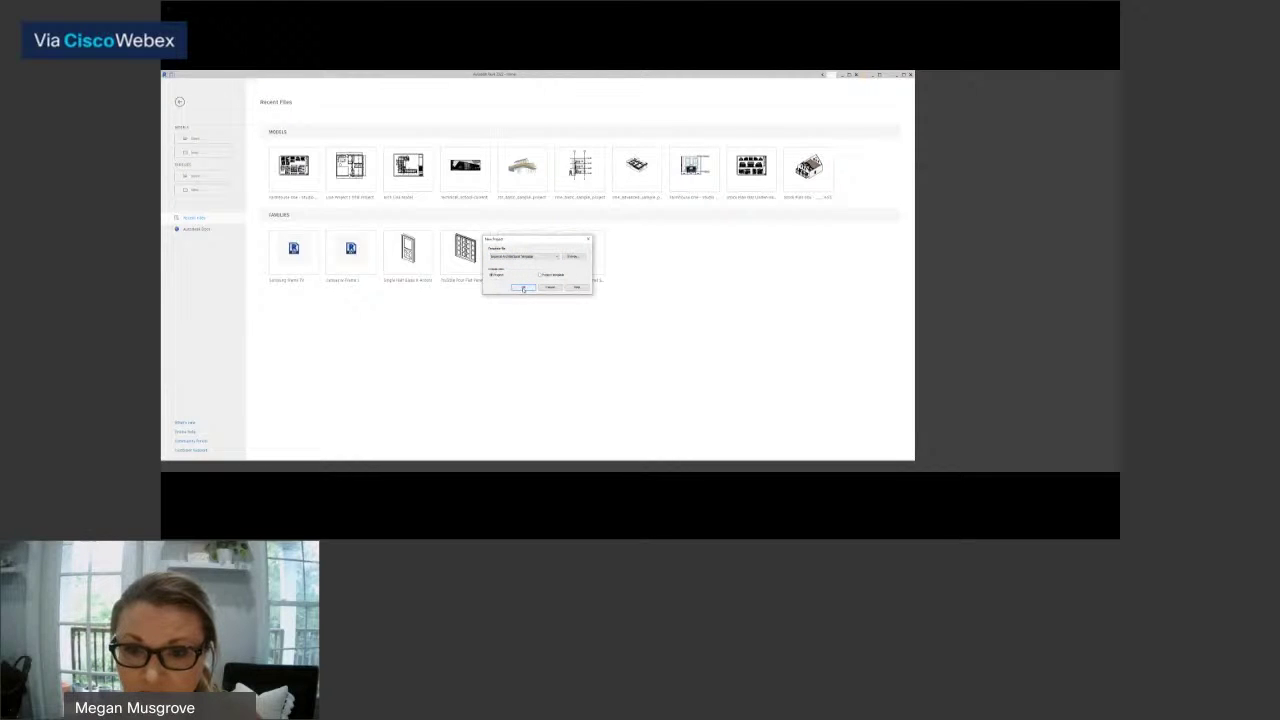
{"action": "left_click", "coordinate": [521, 288]}
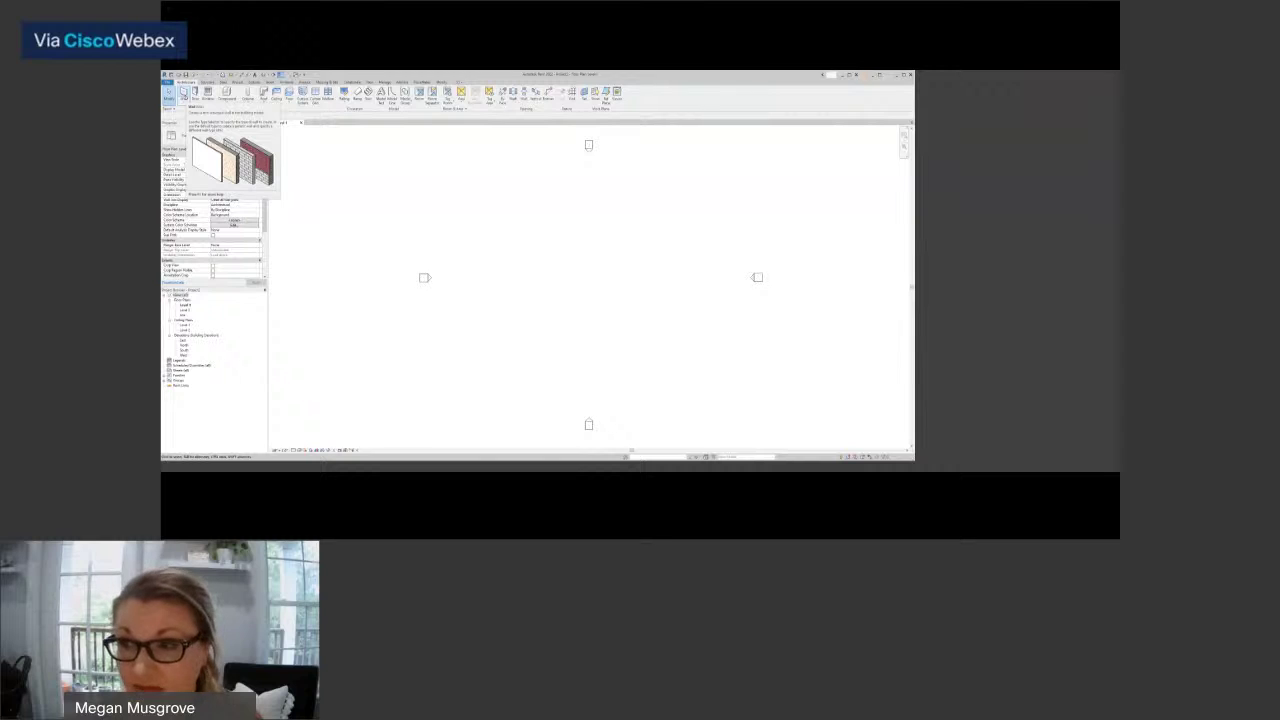
Draw four walls of type Exterior - Brick on Mtl. Stud as a closed rectangle between the elevation markers on the Level 1 plan.
{"action": "left_click", "coordinate": [184, 94]}
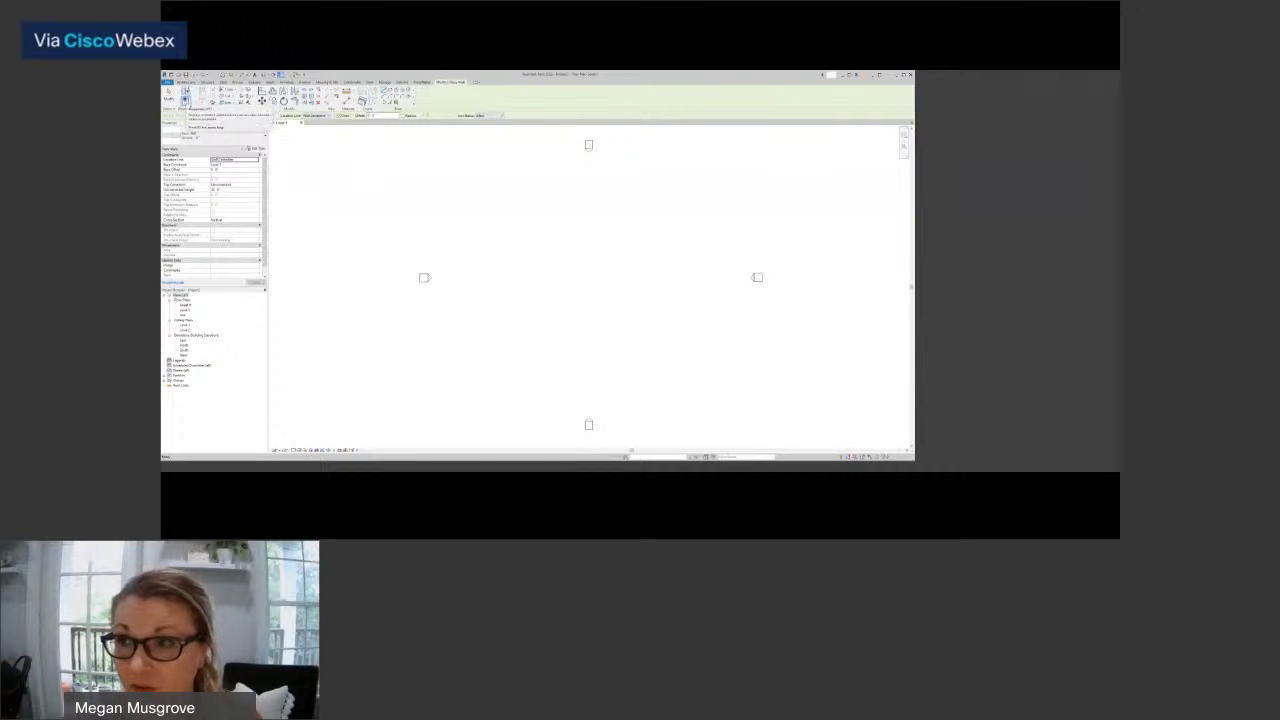
{"action": "left_click", "coordinate": [214, 137]}
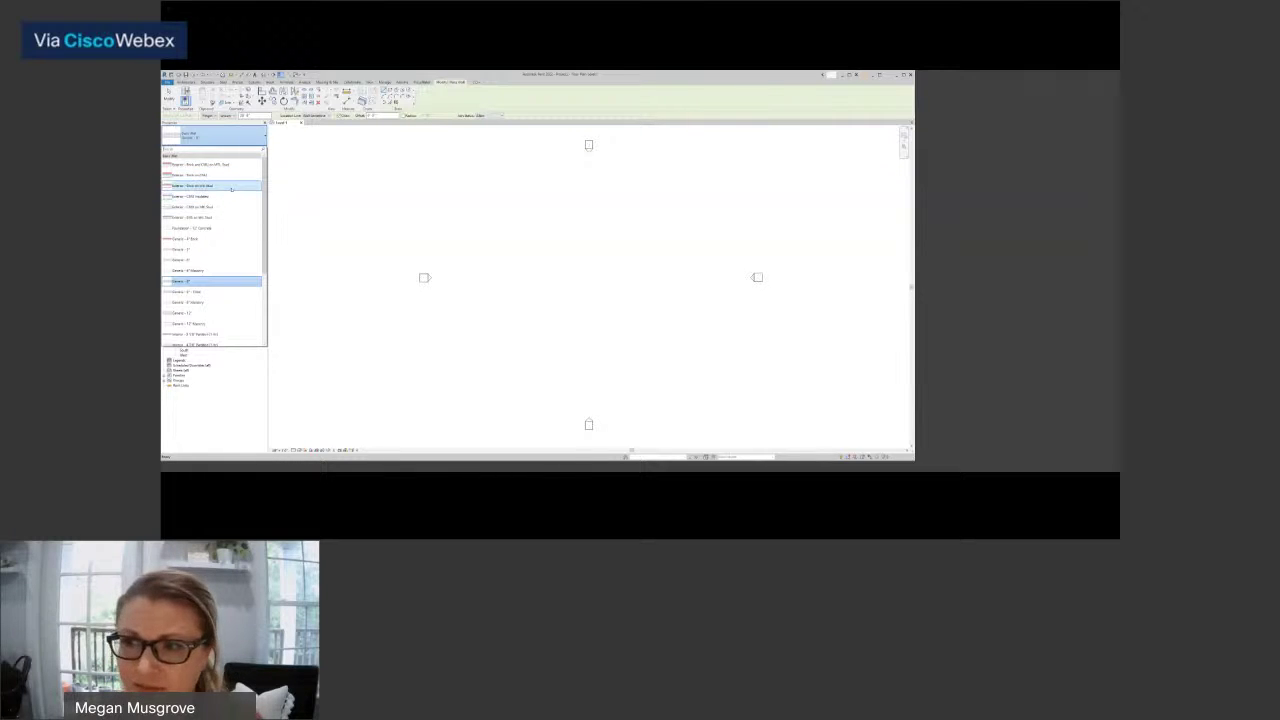
{"action": "left_click", "coordinate": [231, 187]}
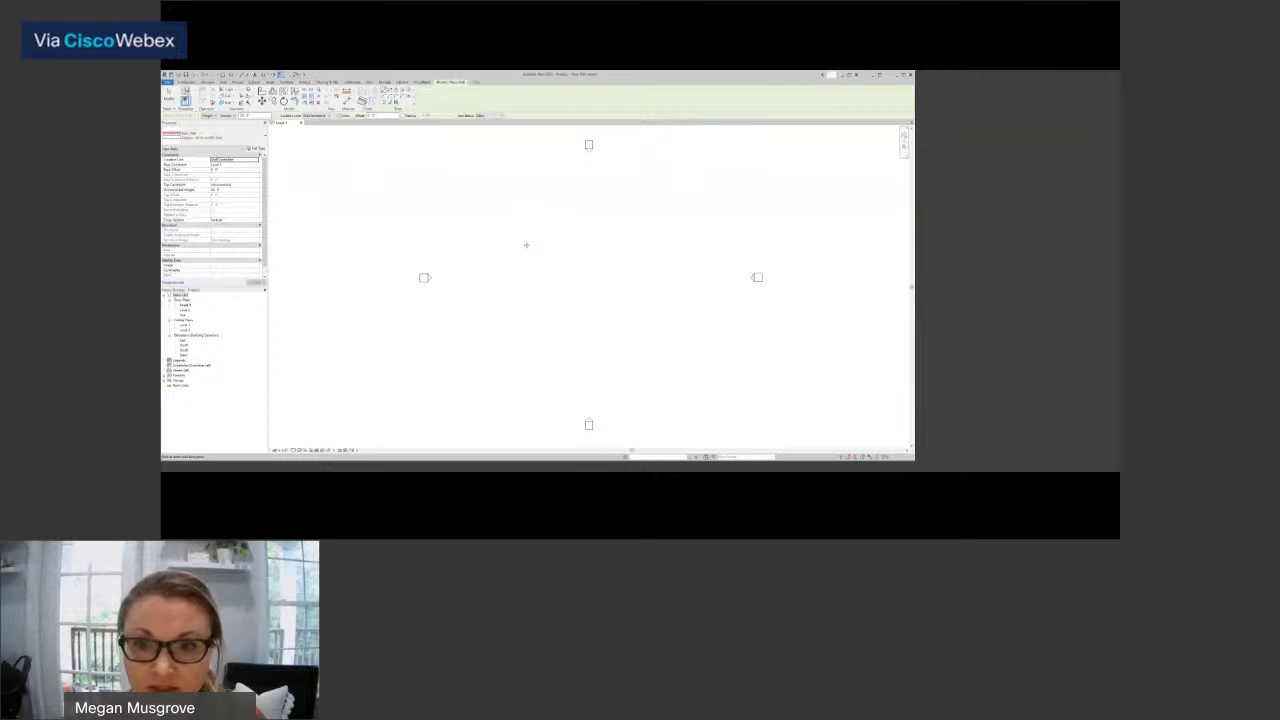
{"action": "left_click", "coordinate": [526, 228]}
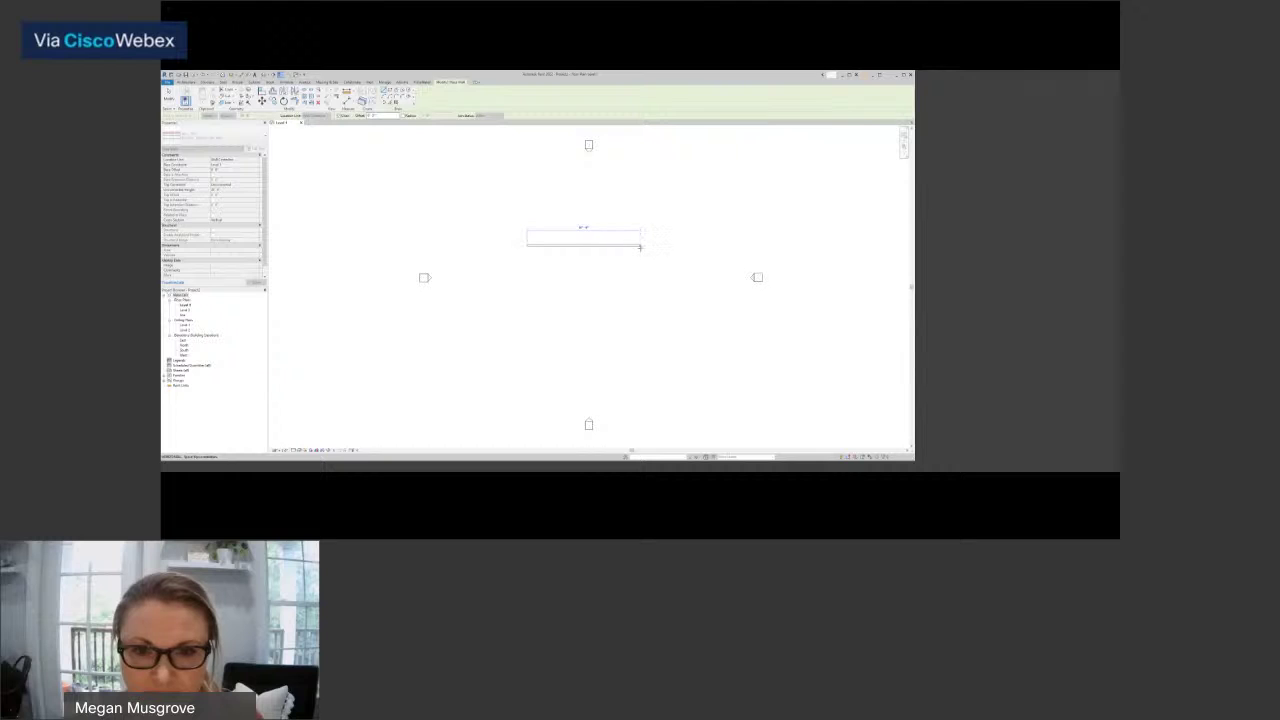
{"action": "left_click", "coordinate": [638, 245]}
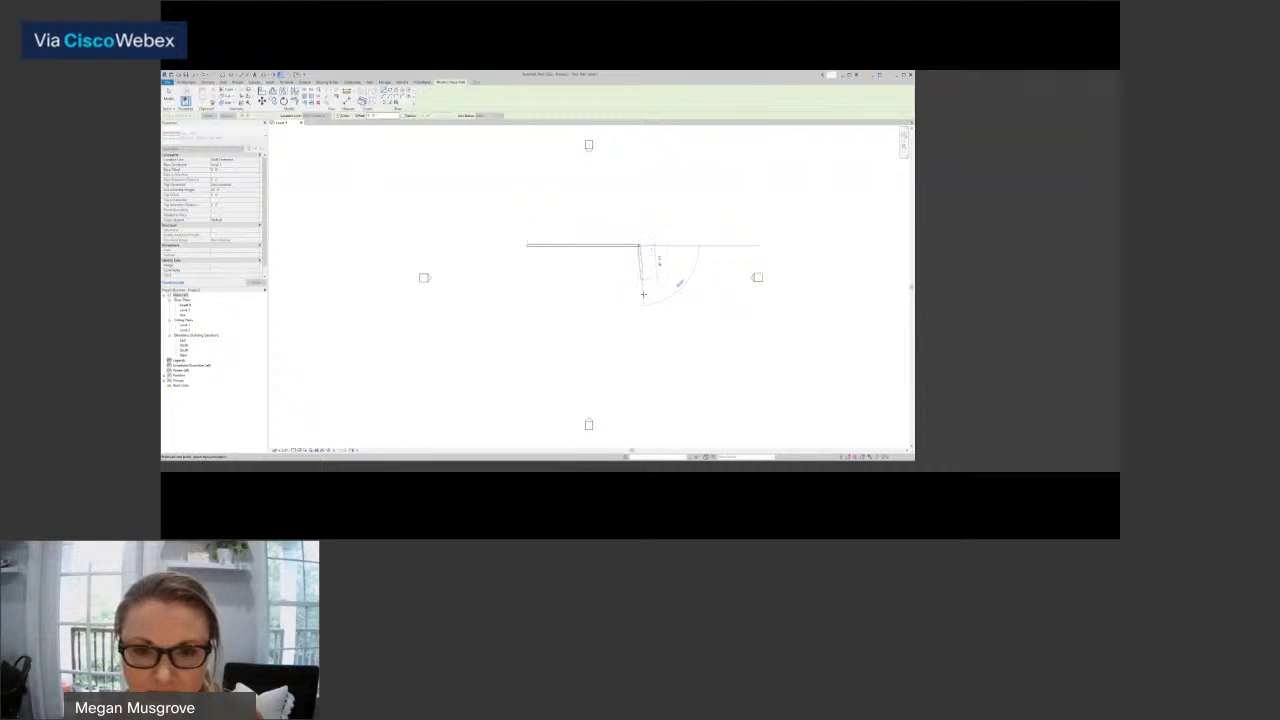
{"action": "left_click", "coordinate": [639, 312]}
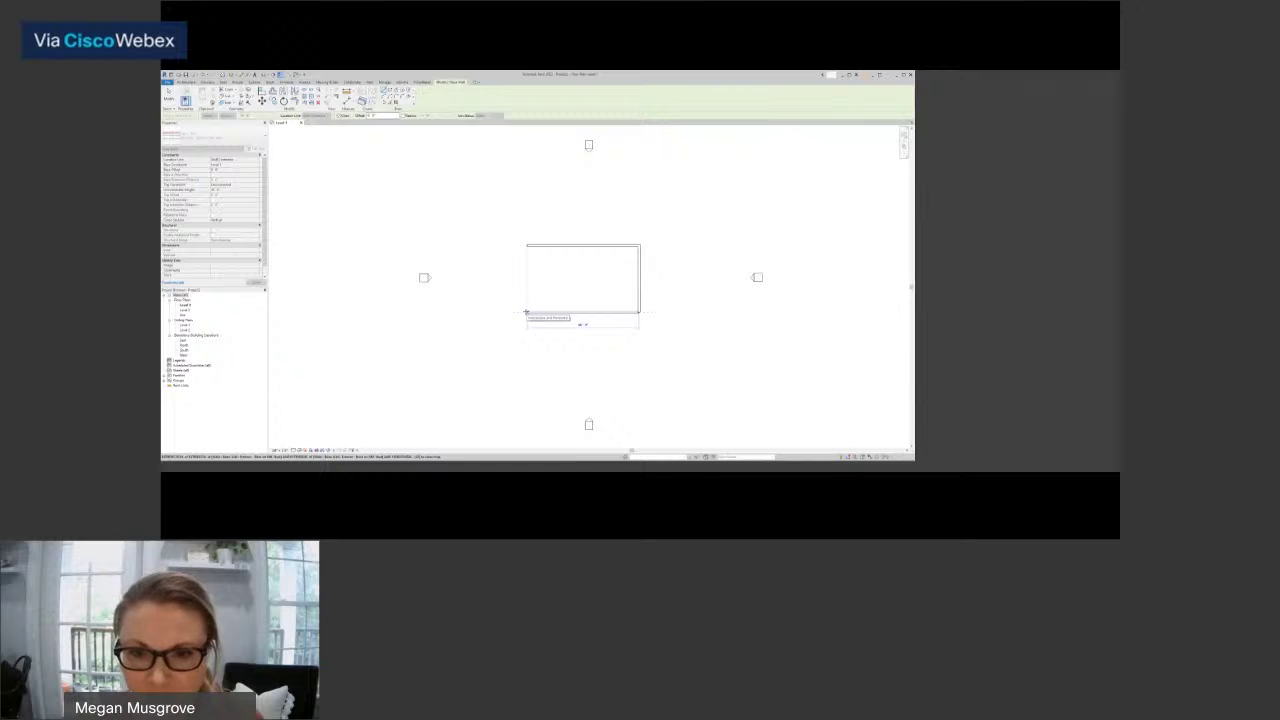
{"action": "left_click", "coordinate": [526, 312]}
{"action": "left_click", "coordinate": [527, 245]}
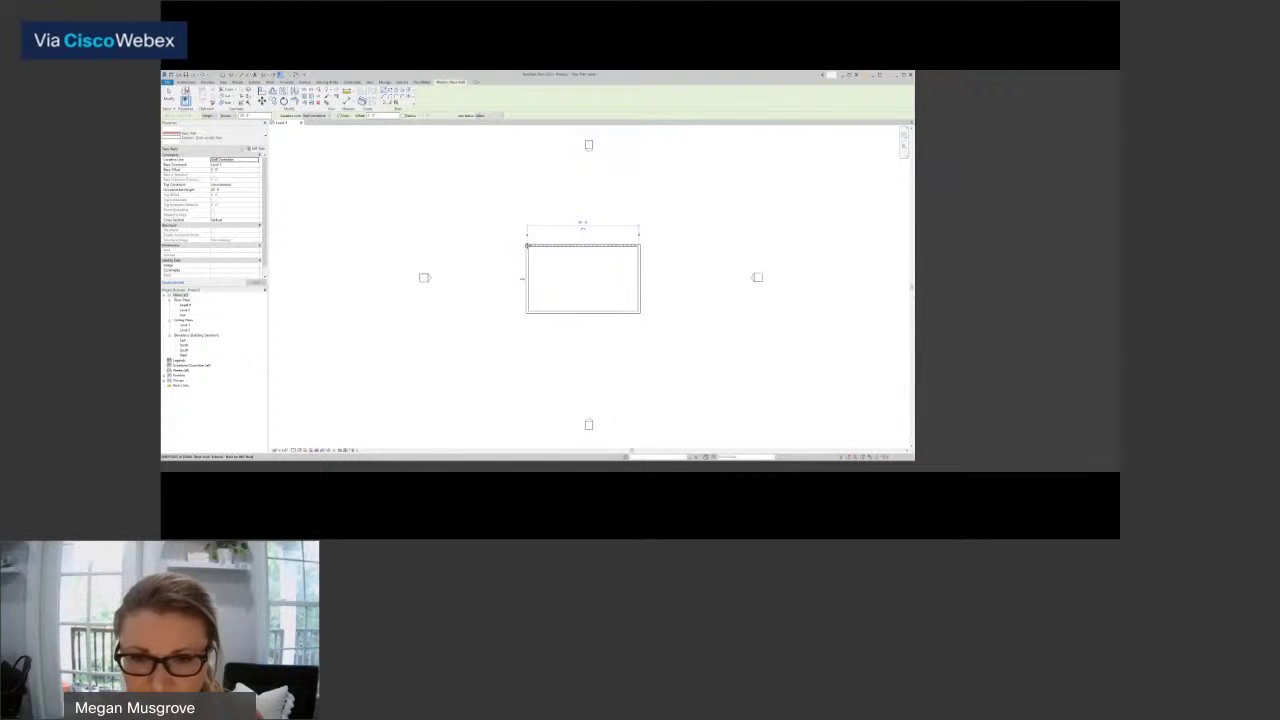
{"action": "key", "text": "Escape"}
{"action": "key", "text": "Escape"}
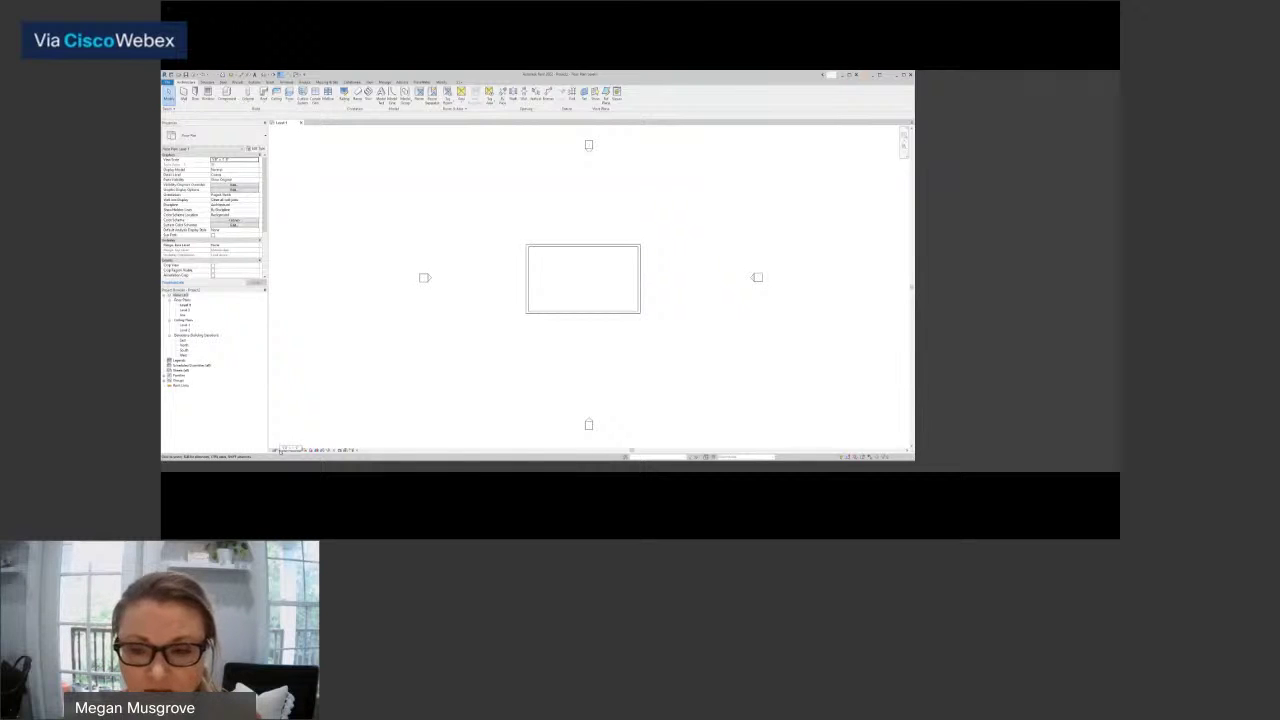
Set the Level 1 floor plan's view scale to 1/4" = 1'-0".
{"action": "left_click", "coordinate": [281, 450]}
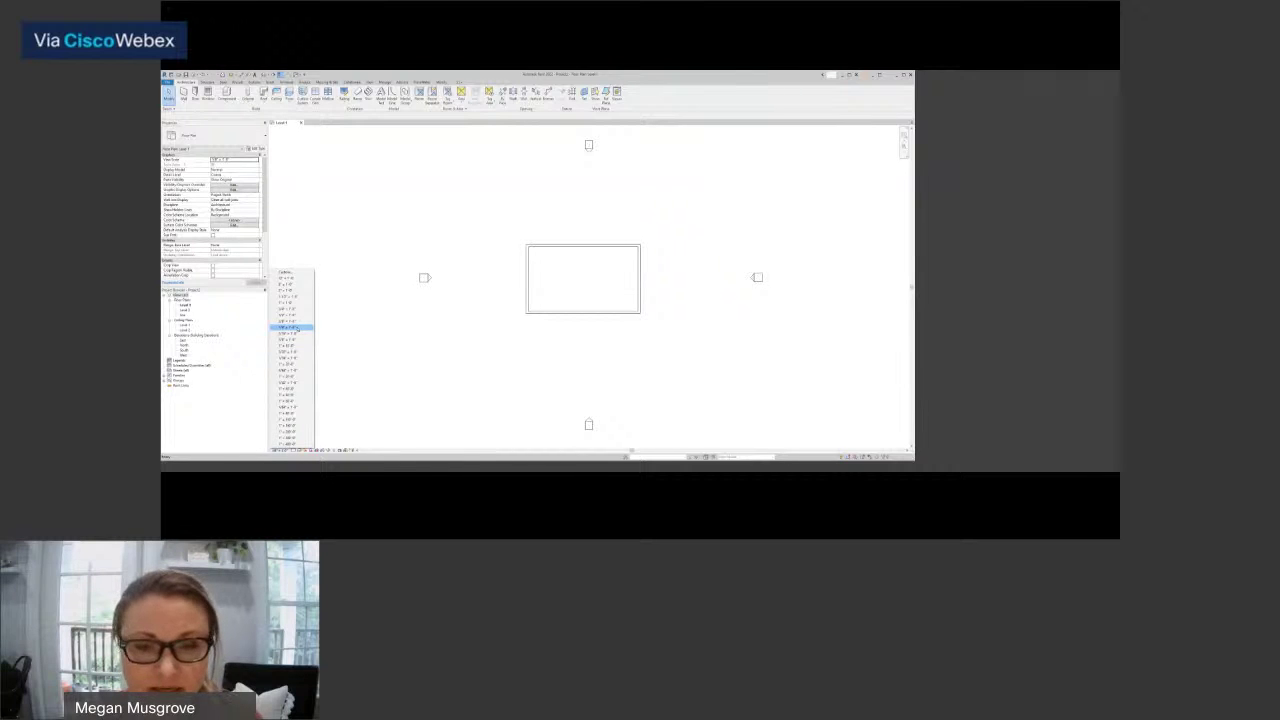
{"action": "left_click", "coordinate": [296, 328]}
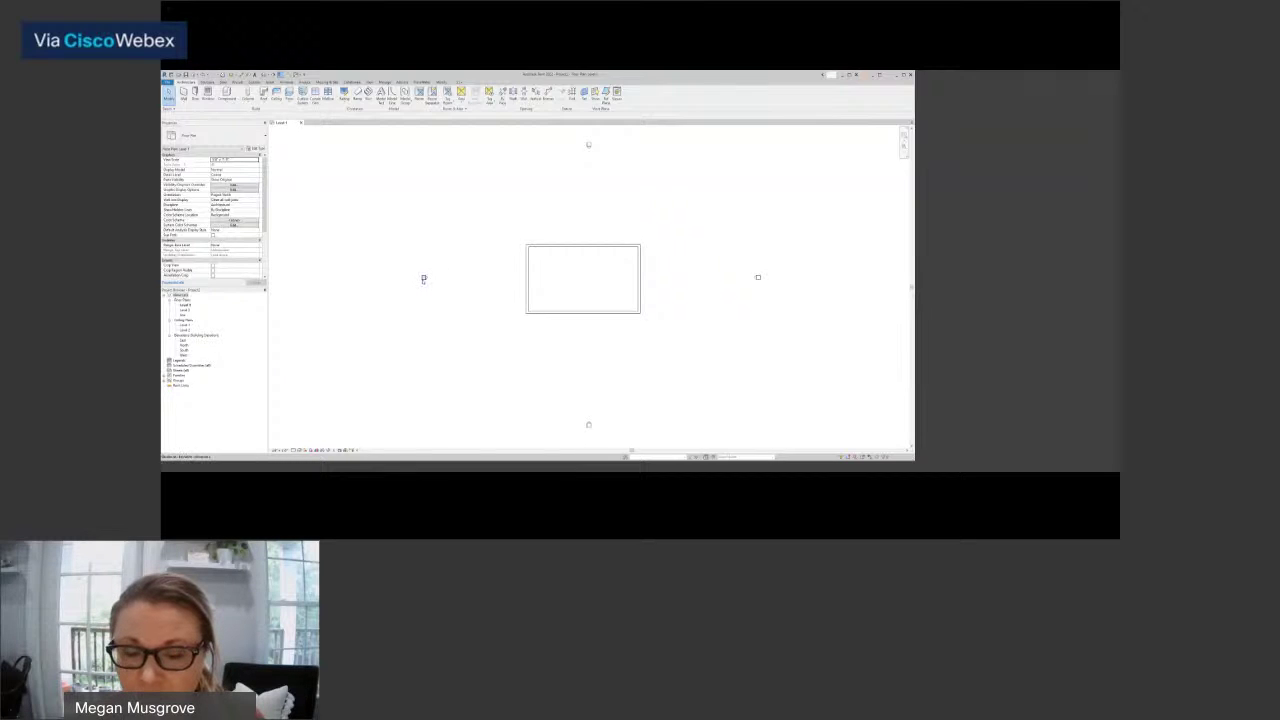
{"action": "right_click", "coordinate": [423, 279]}
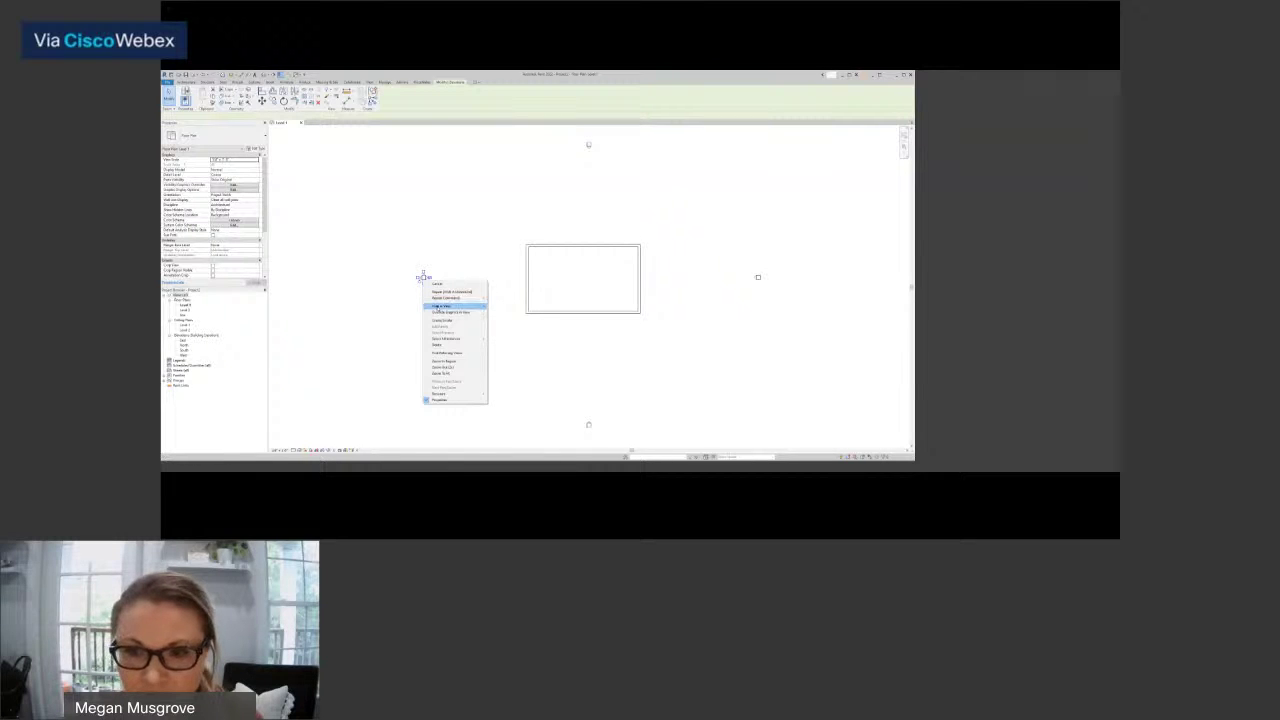
{"action": "mouse_move", "coordinate": [438, 305]}
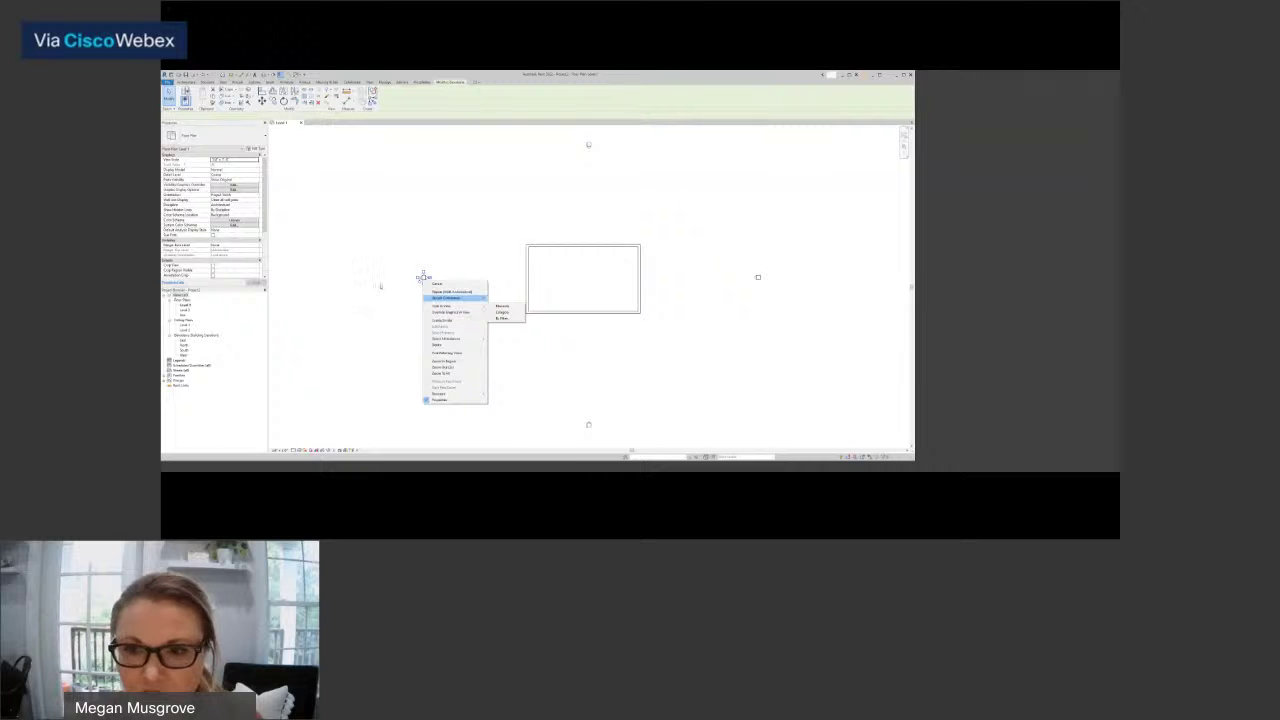
{"action": "left_click", "coordinate": [331, 297]}
{"action": "left_click", "coordinate": [363, 337]}
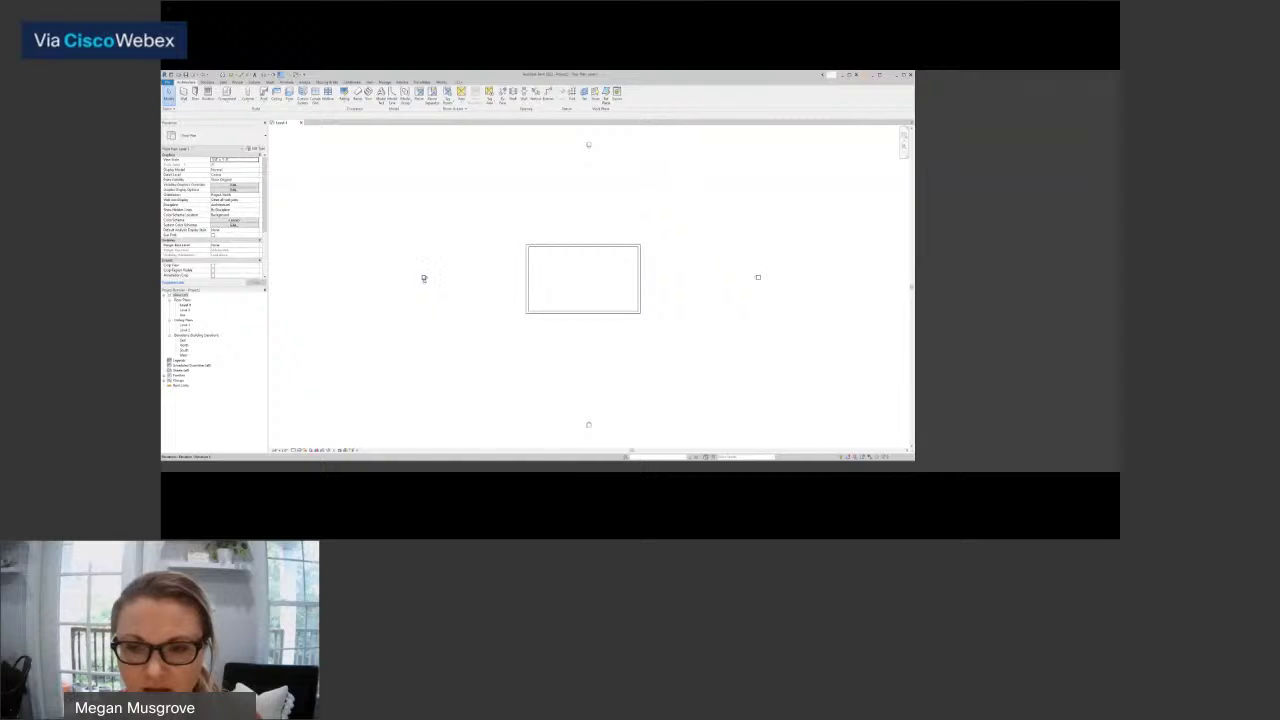
Hide the whole elevation marker category in the Level 1 floor plan view.
{"action": "right_click", "coordinate": [423, 277]}
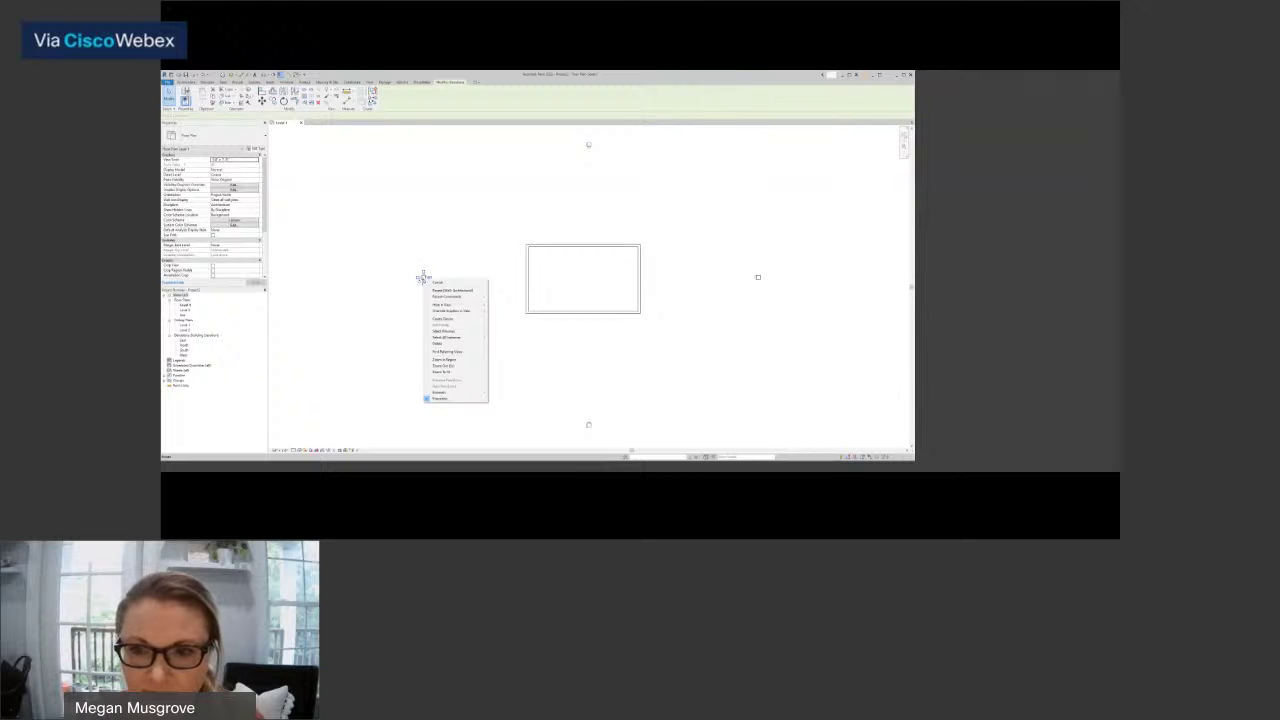
{"action": "mouse_move", "coordinate": [443, 305]}
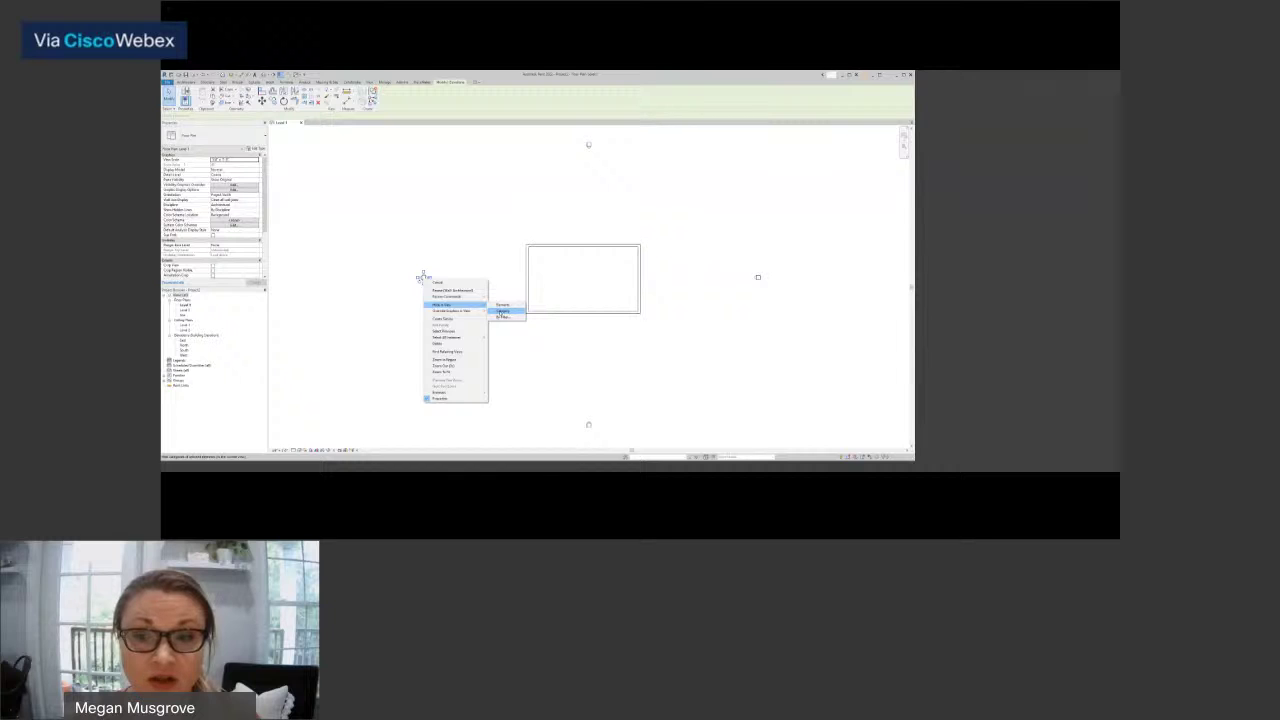
{"action": "left_click", "coordinate": [501, 312]}
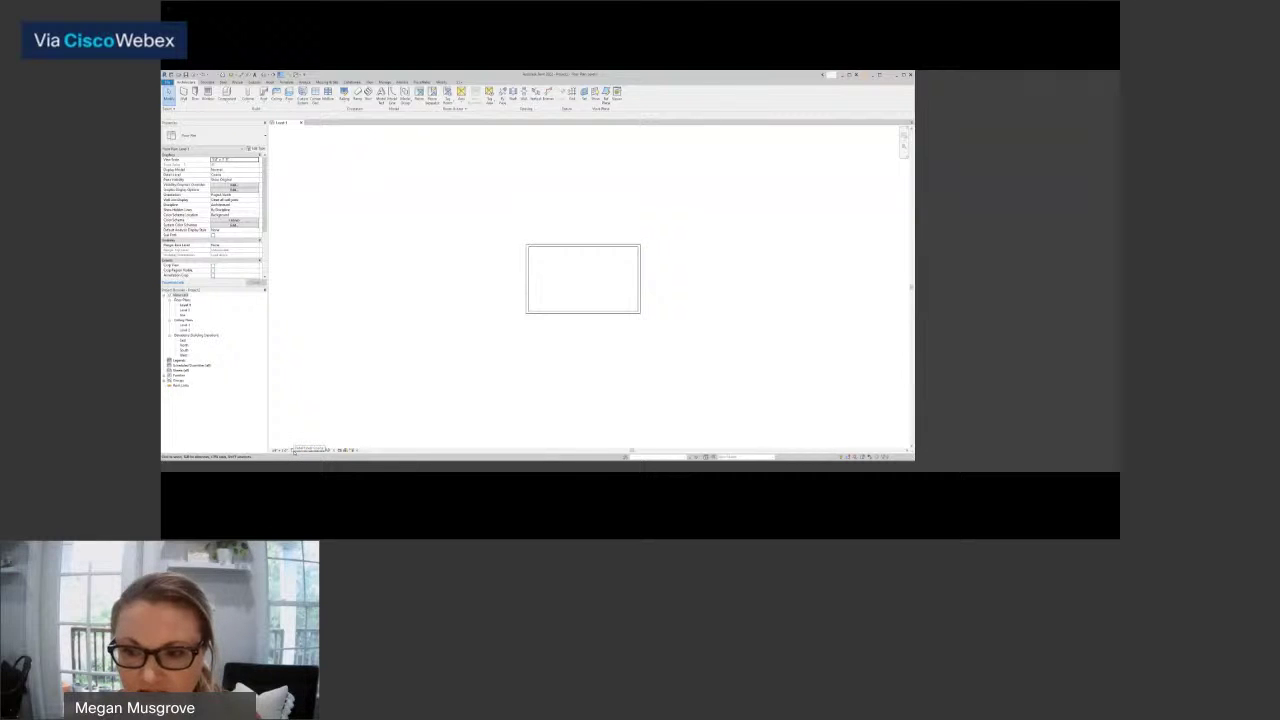
Set the Level 1 floor plan's detail level to Medium and look closely at the wall layers.
{"action": "left_click", "coordinate": [294, 451]}
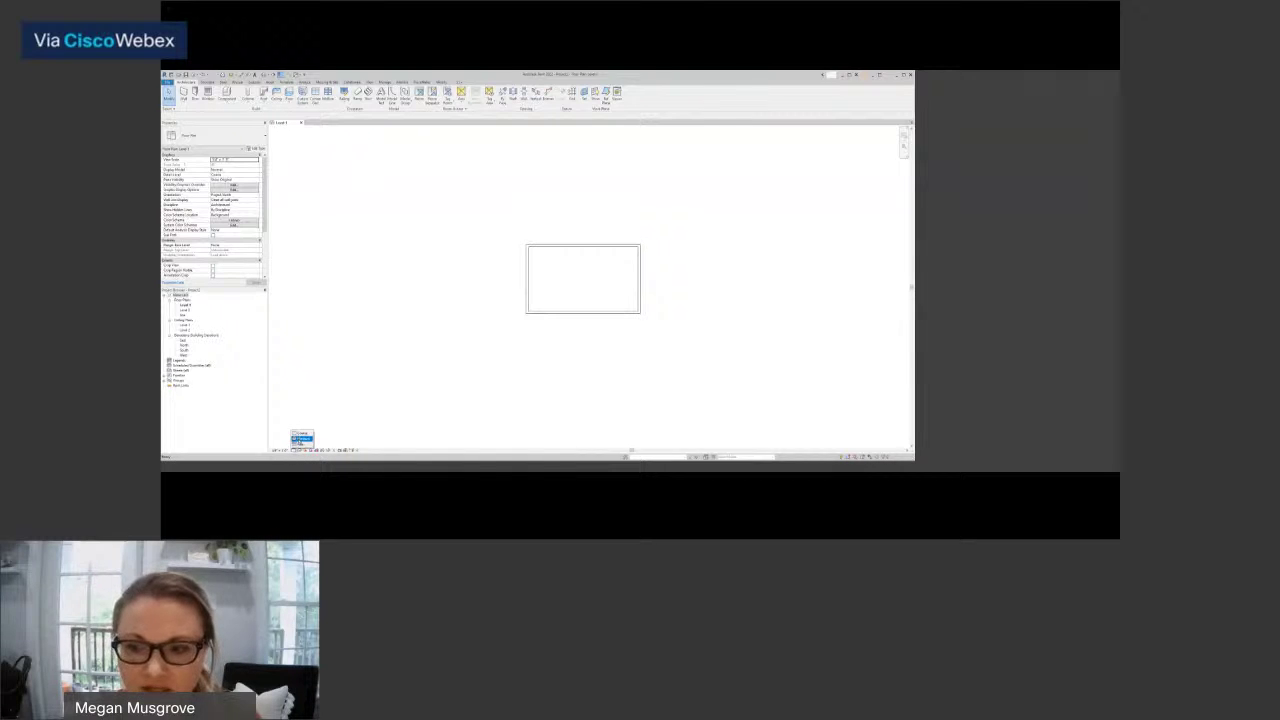
{"action": "left_click", "coordinate": [300, 440]}
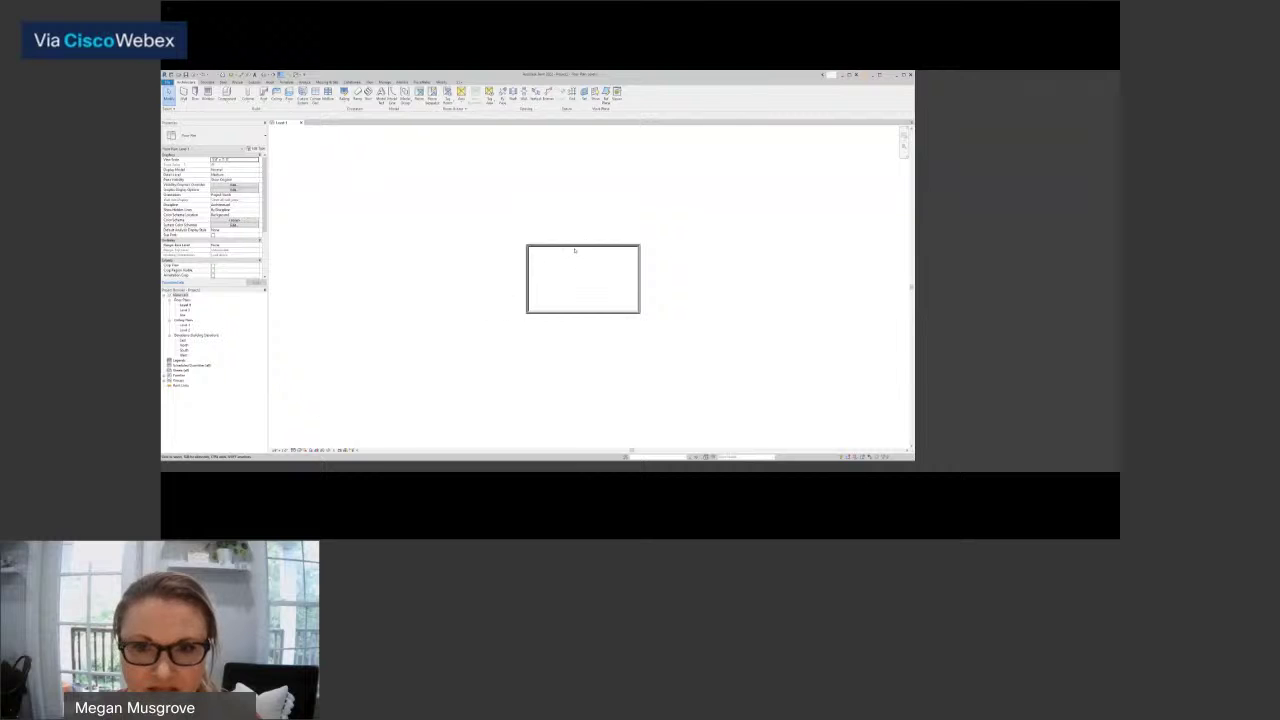
{"action": "scroll", "coordinate": [562, 265], "scroll_direction": "up", "scroll_amount": 3}
{"action": "scroll", "coordinate": [508, 278], "scroll_direction": "up", "scroll_amount": 1}
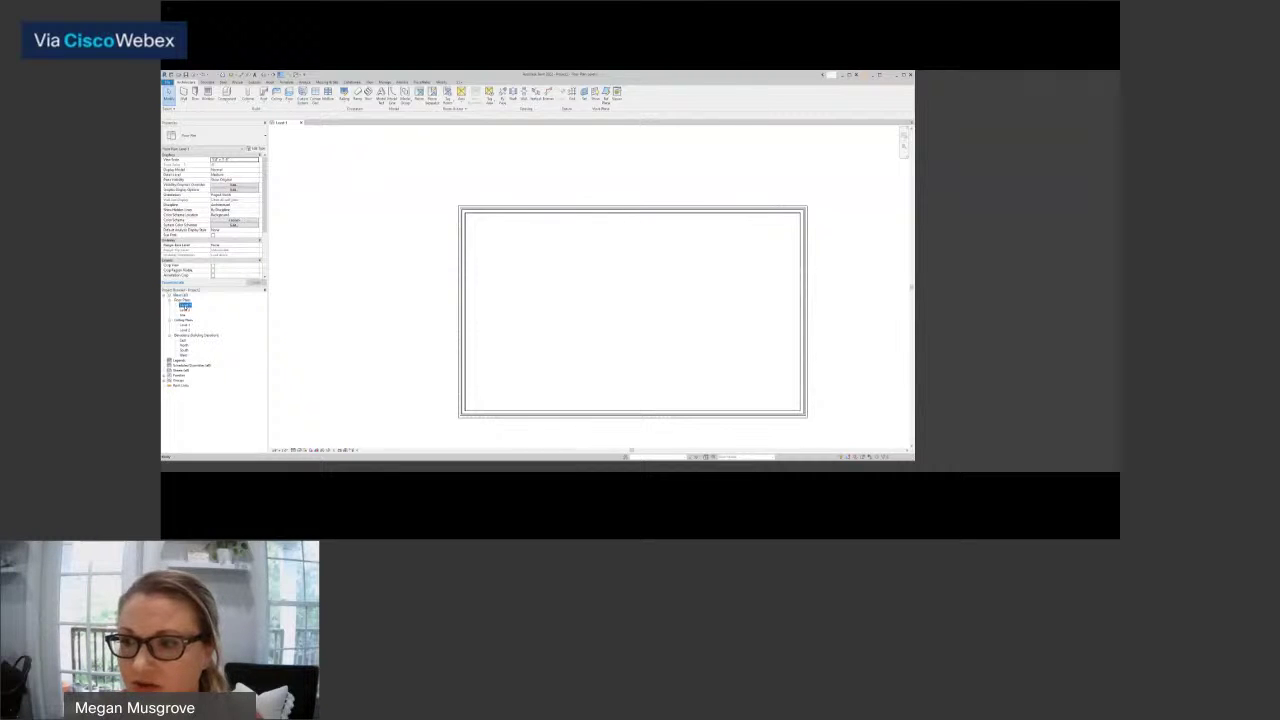
Rename the Level 1 floor plan as FIRST FLOOR PLAN along with its corresponding level and views, and collapse the ceiling plans group.
{"action": "right_click", "coordinate": [185, 306]}
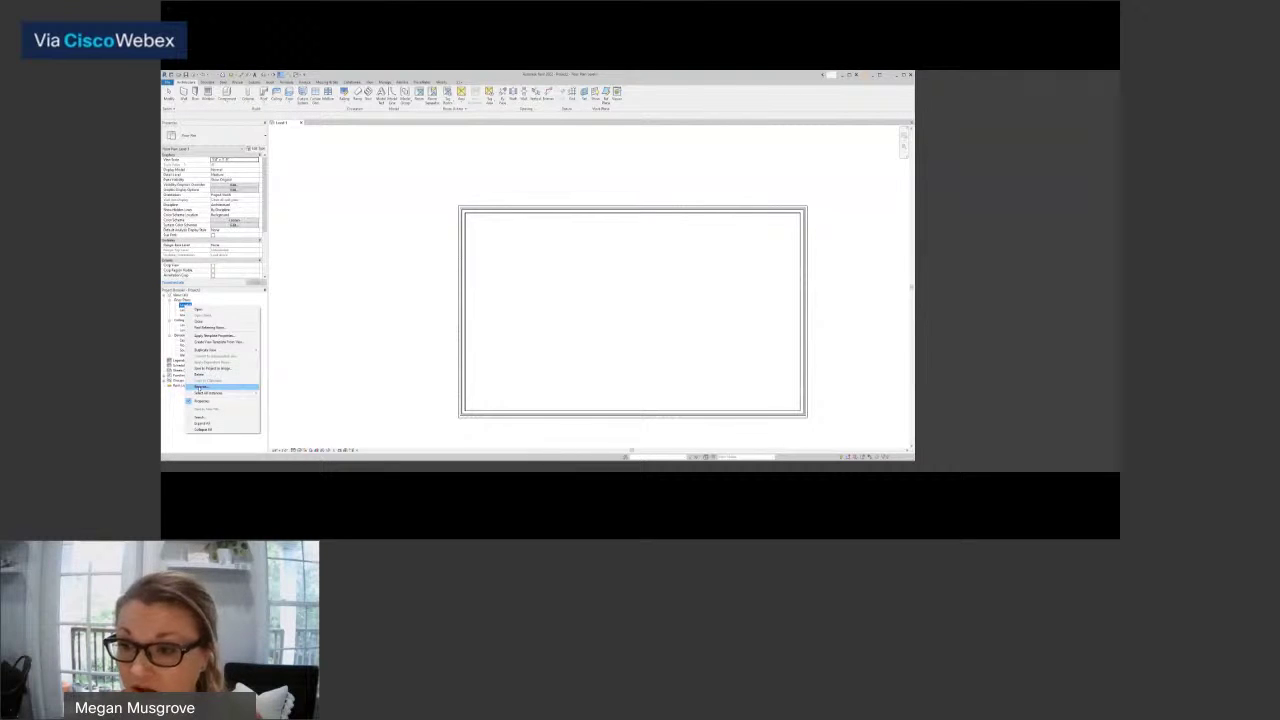
{"action": "left_click", "coordinate": [198, 387]}
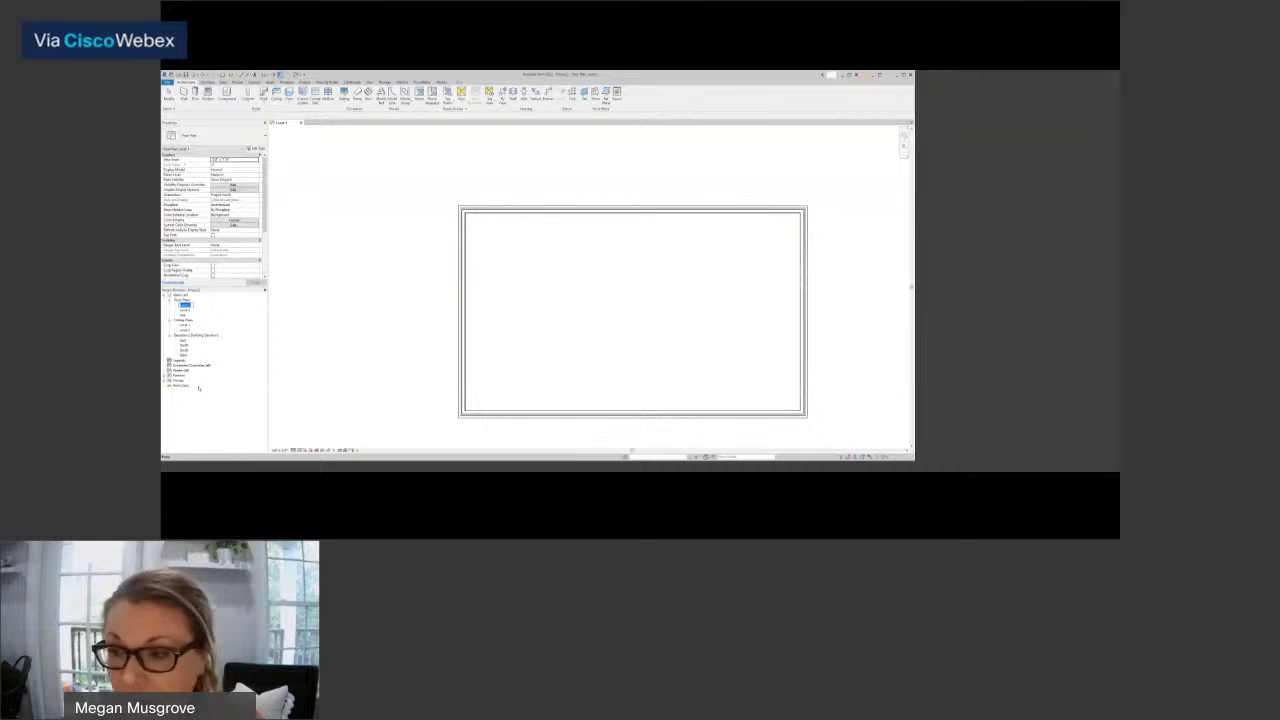
{"action": "type", "text": "FIRST"}
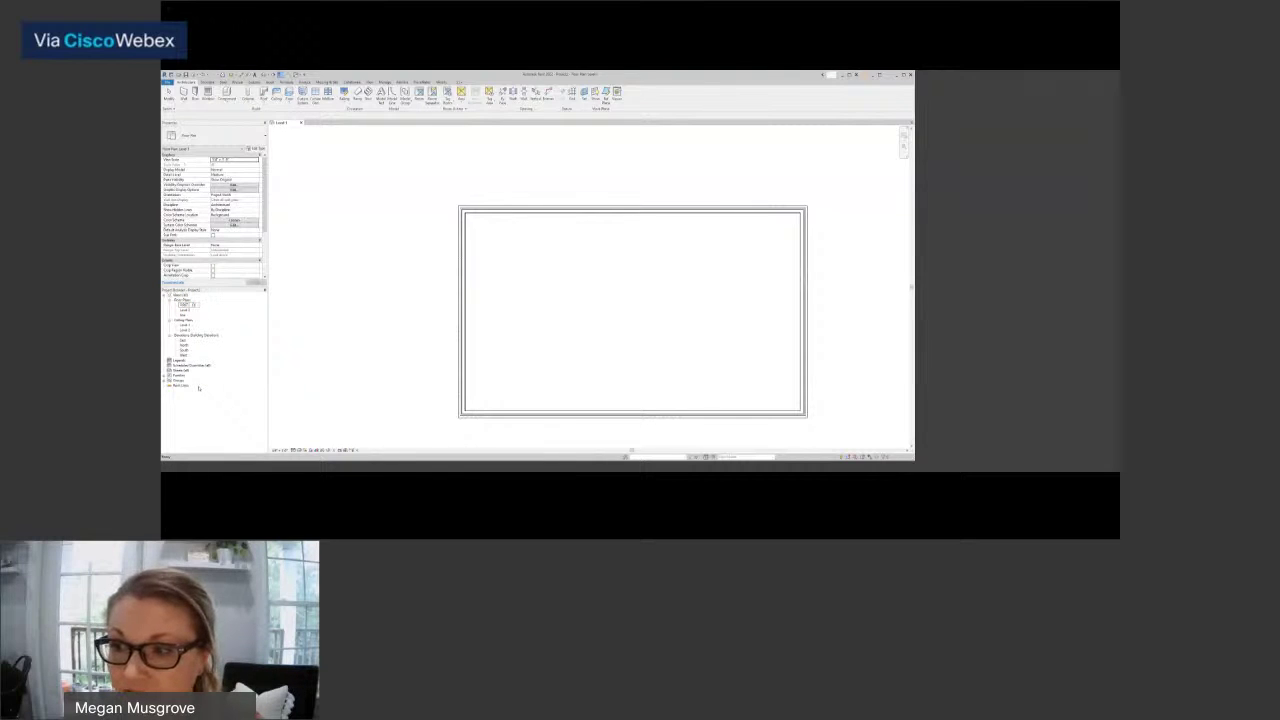
{"action": "key", "text": "Return"}
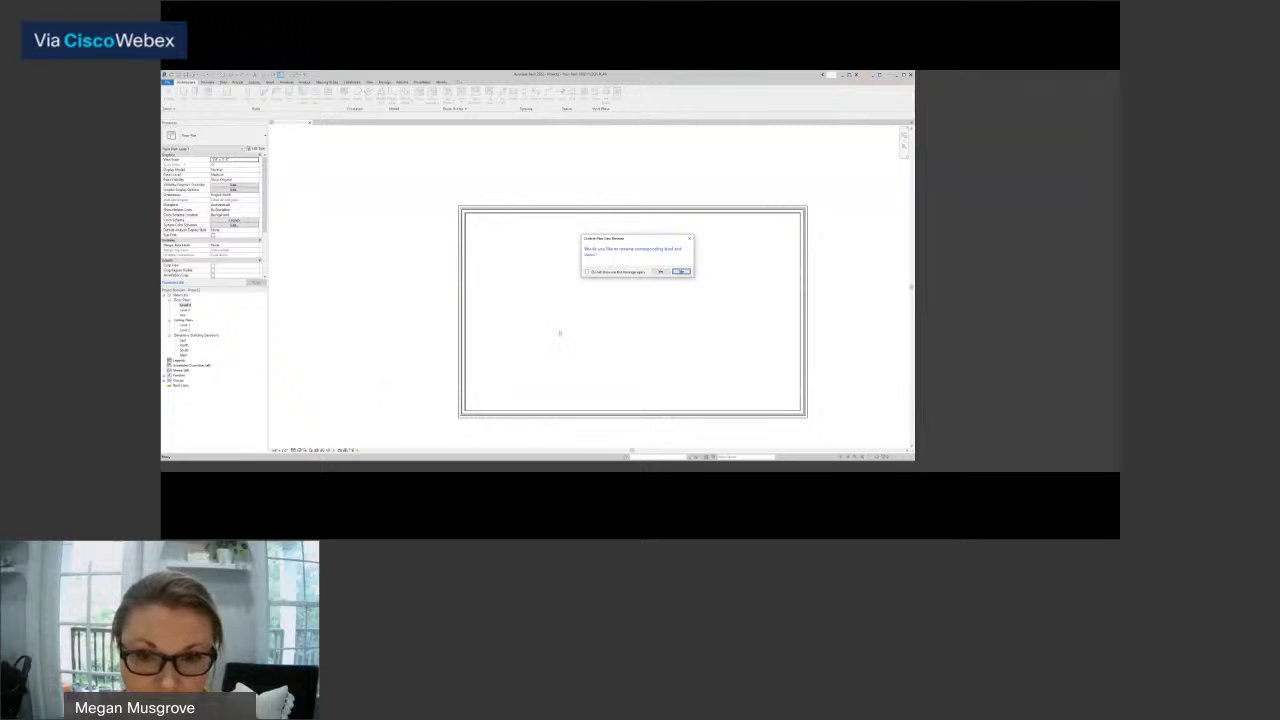
{"action": "left_click", "coordinate": [660, 272]}
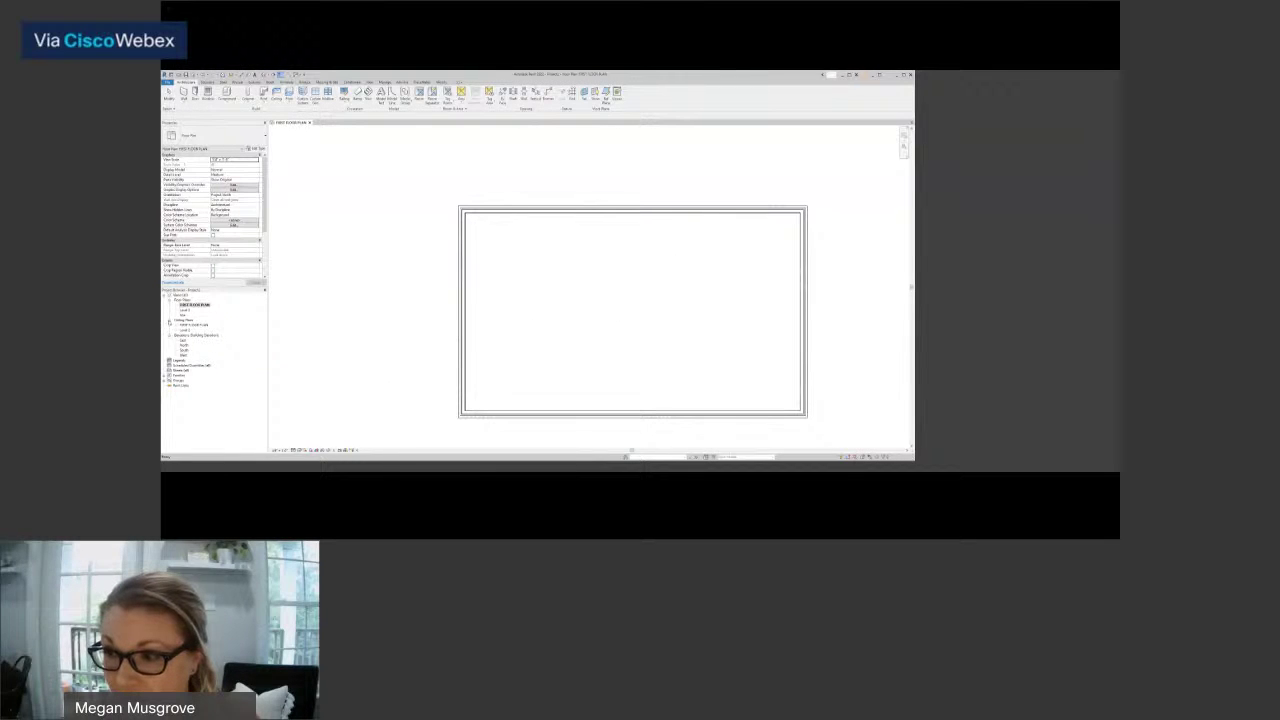
{"action": "left_click", "coordinate": [169, 320]}
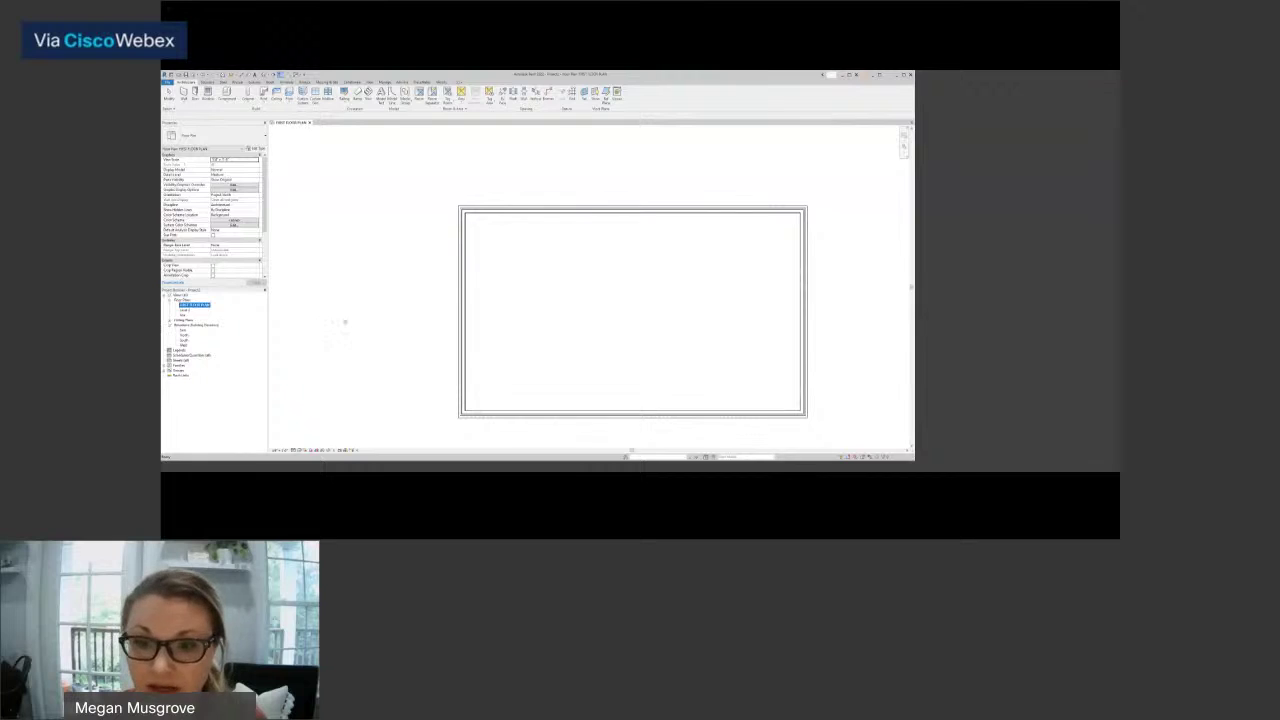
{"action": "left_click", "coordinate": [345, 321]}
{"action": "key", "text": "z"}
{"action": "key", "text": "e"}
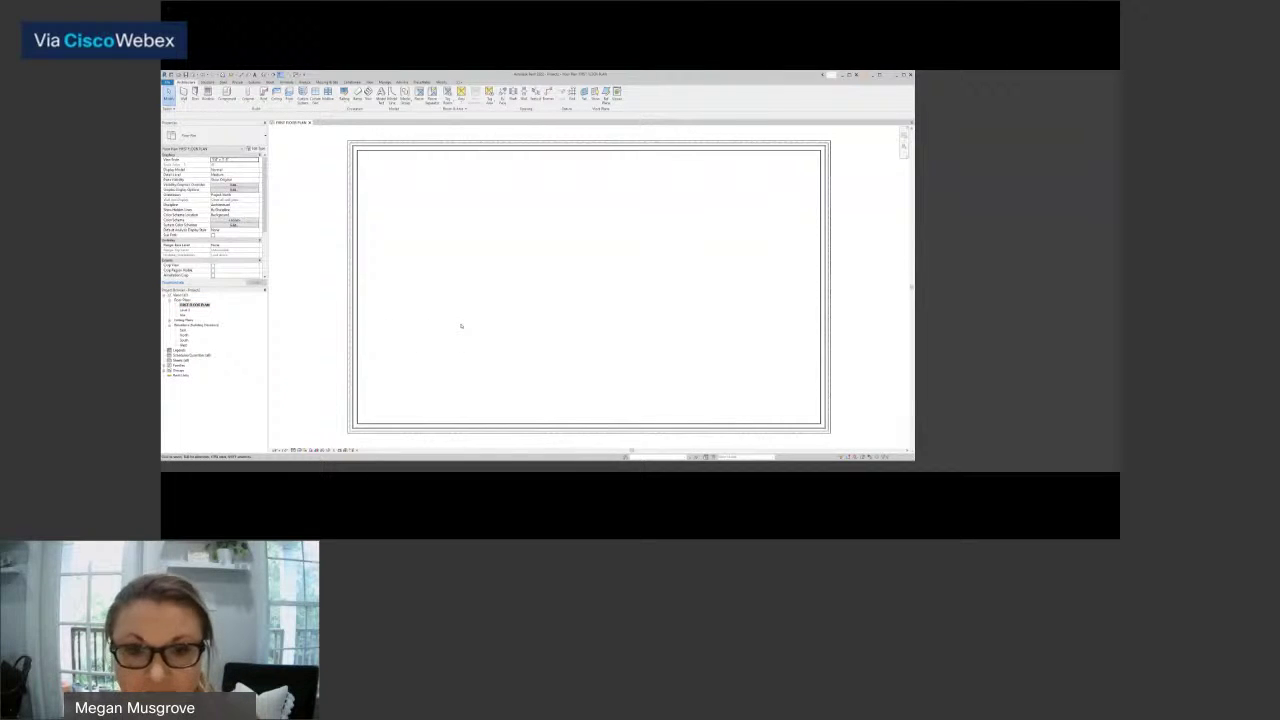
{"action": "scroll", "coordinate": [461, 325], "scroll_direction": "down", "scroll_amount": 2}
{"action": "middle_click_drag", "start_coordinate": [447, 333], "coordinate": [511, 323]}
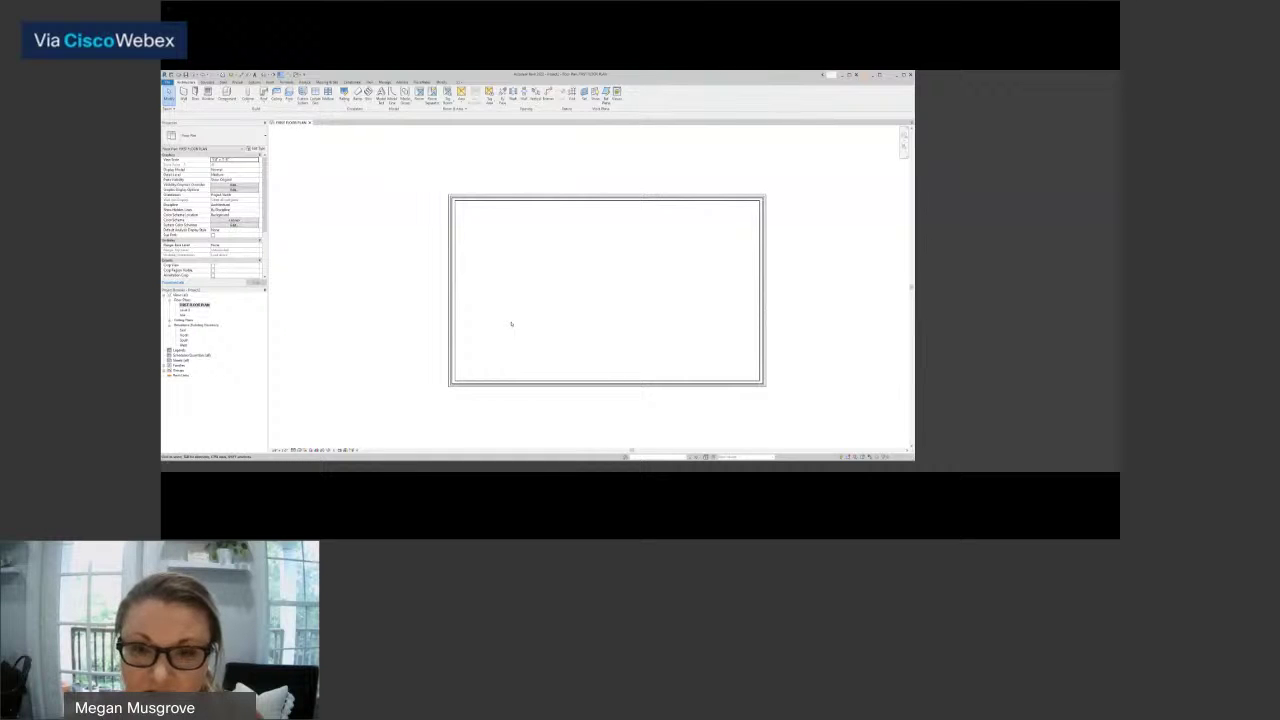
{"action": "key", "text": "z"}
{"action": "key", "text": "e"}
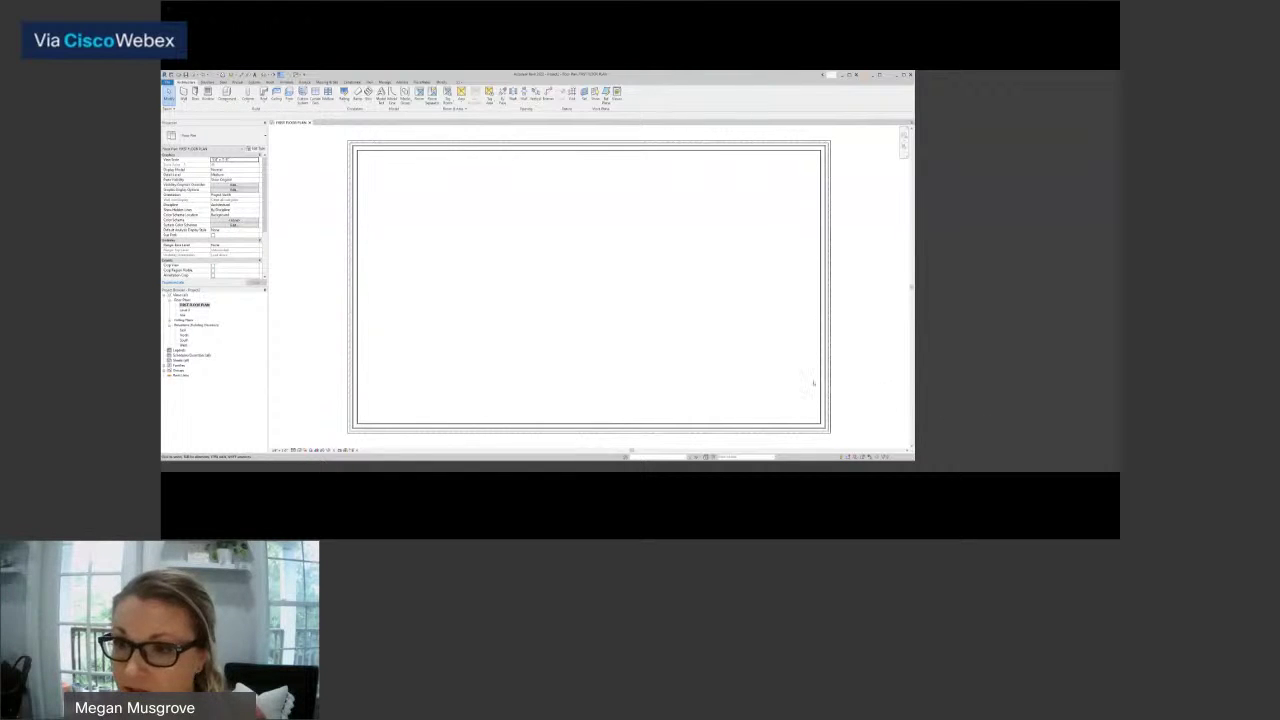
Start an Aligned dimension and set its wall reference preference to Faces of core.
{"action": "scroll", "coordinate": [561, 300], "scroll_direction": "down", "scroll_amount": 3}
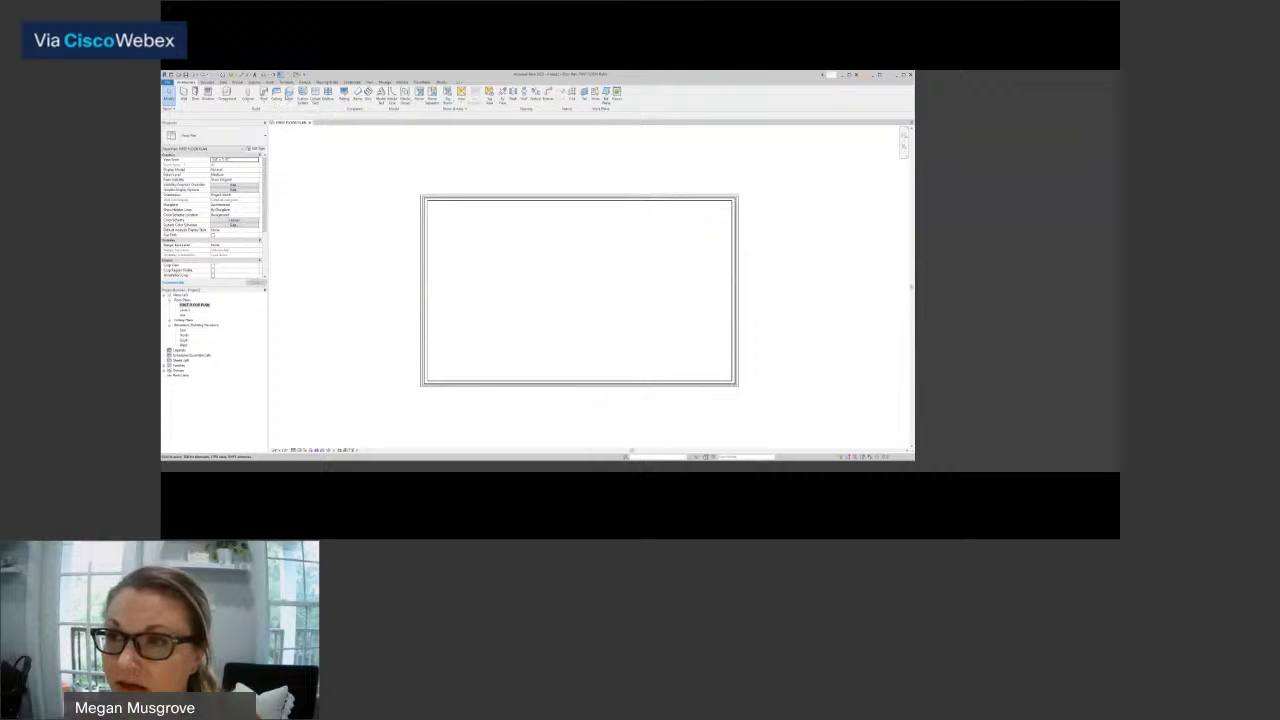
{"action": "left_click", "coordinate": [286, 82]}
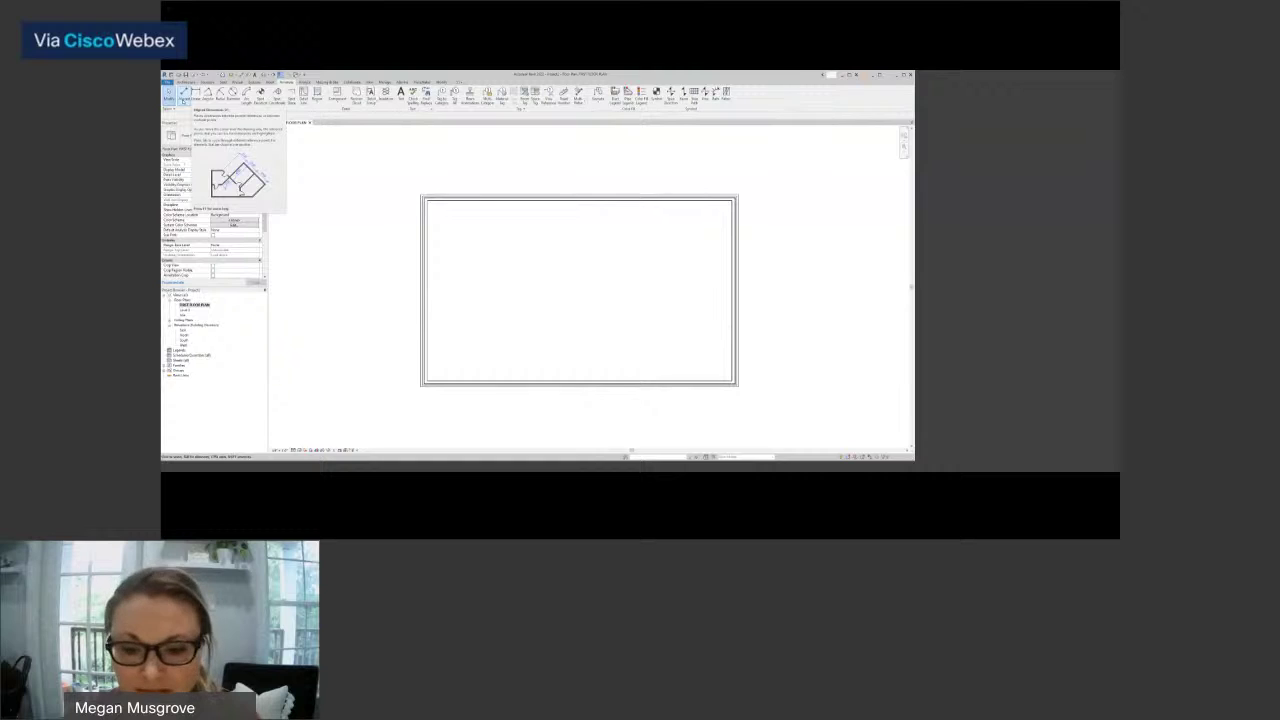
{"action": "left_click", "coordinate": [184, 97]}
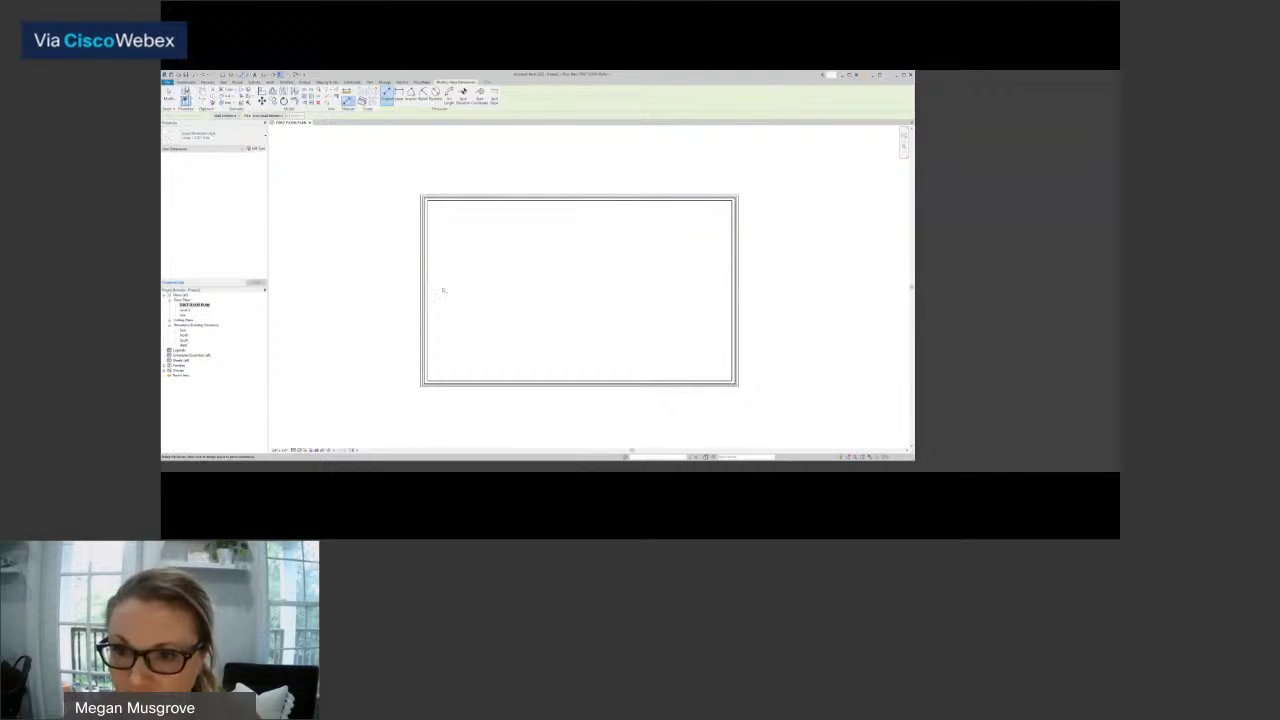
{"action": "scroll", "coordinate": [425, 288], "scroll_direction": "up", "scroll_amount": 5}
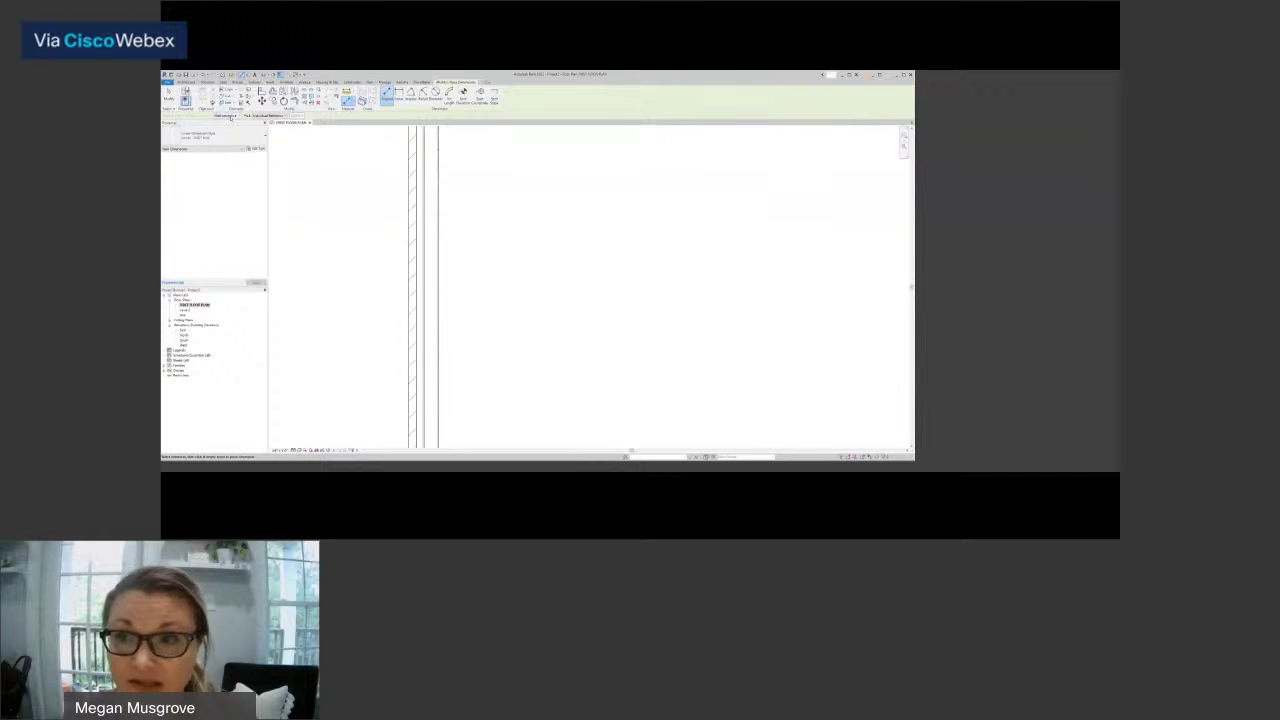
{"action": "left_click", "coordinate": [230, 116]}
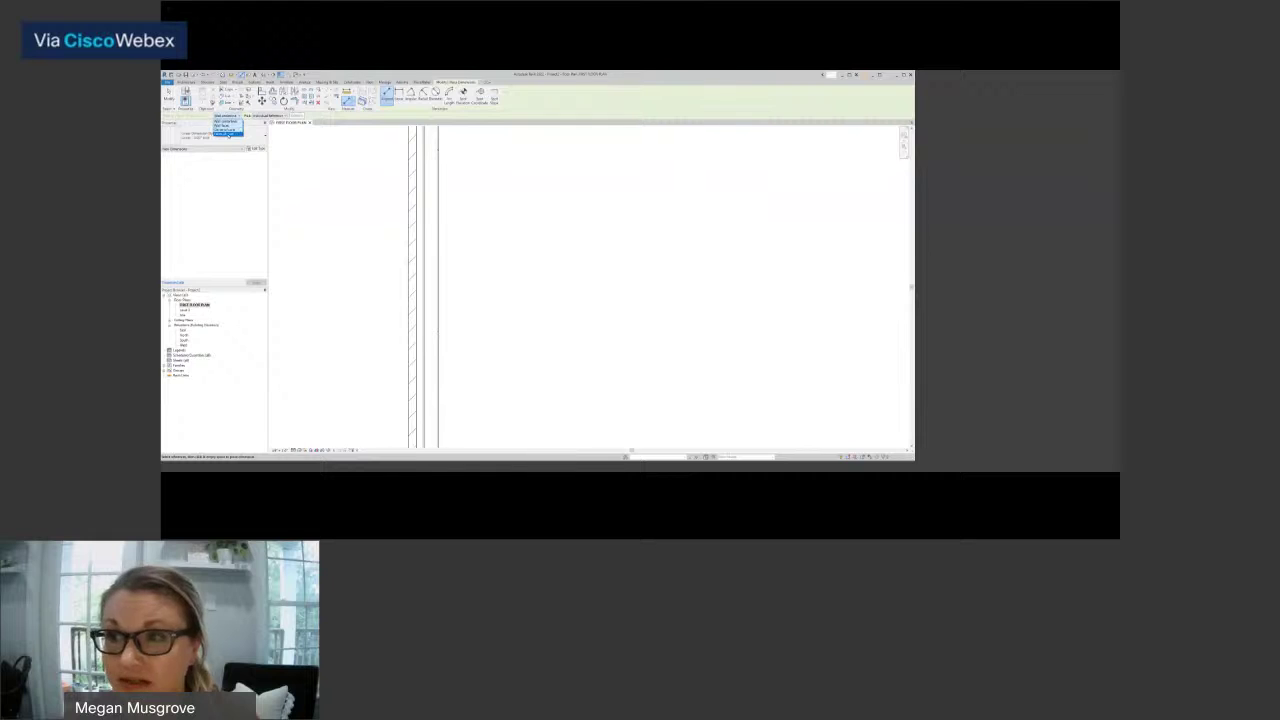
{"action": "left_click", "coordinate": [228, 133]}
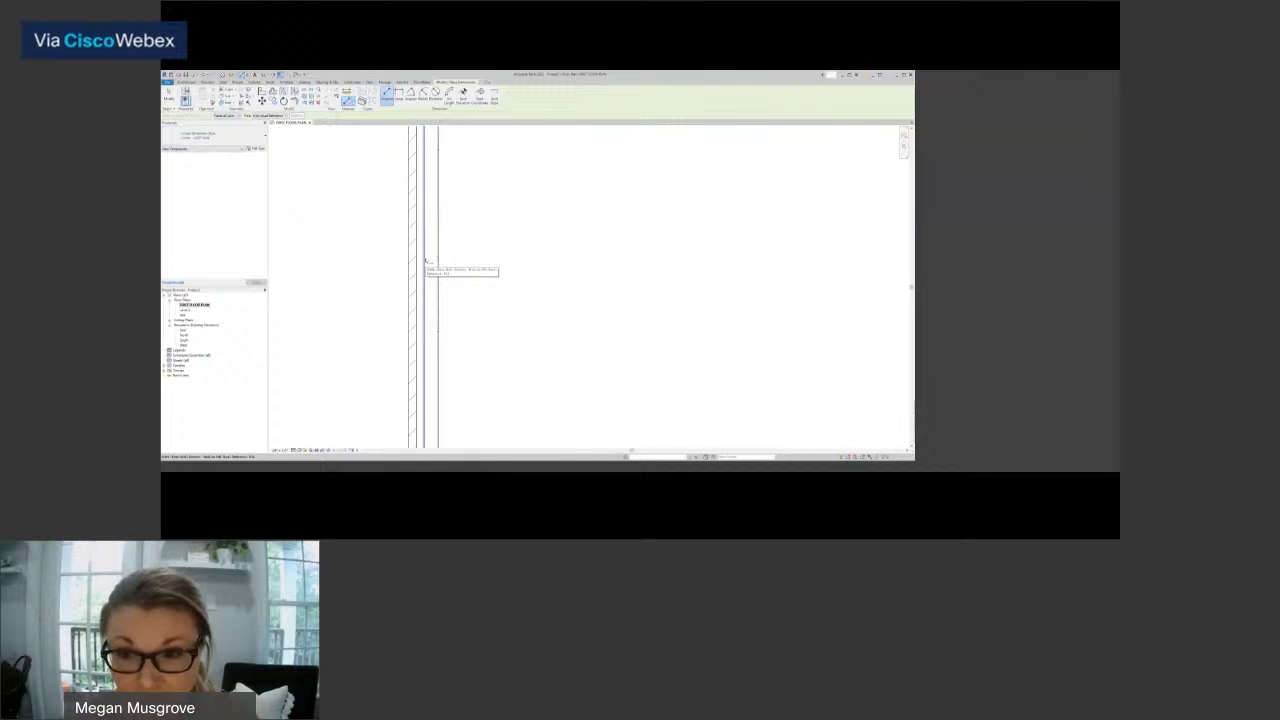
Dimension the building's overall width between the core faces of the left and right walls, placing the dimension above the top wall.
{"action": "scroll", "coordinate": [426, 261], "scroll_direction": "down", "scroll_amount": 1}
{"action": "scroll", "coordinate": [426, 261], "scroll_direction": "down", "scroll_amount": 8}
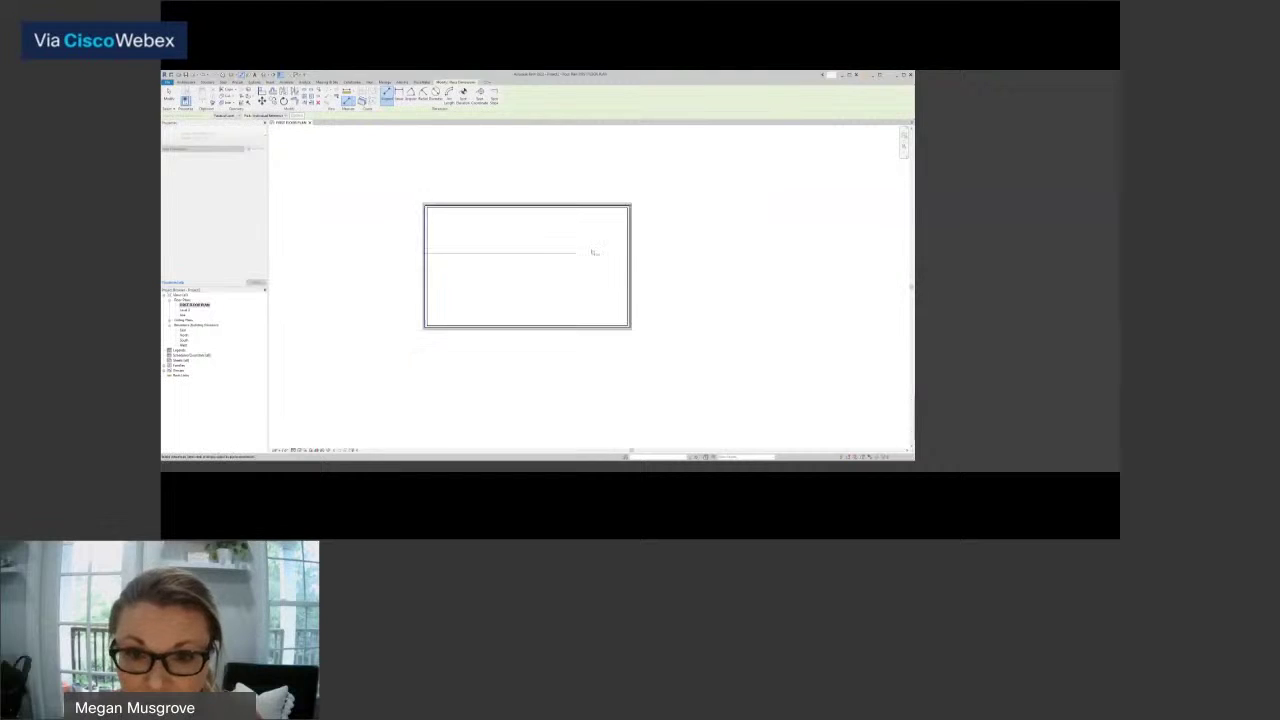
{"action": "scroll", "coordinate": [630, 257], "scroll_direction": "up", "scroll_amount": 6}
{"action": "scroll", "coordinate": [632, 258], "scroll_direction": "up", "scroll_amount": 1}
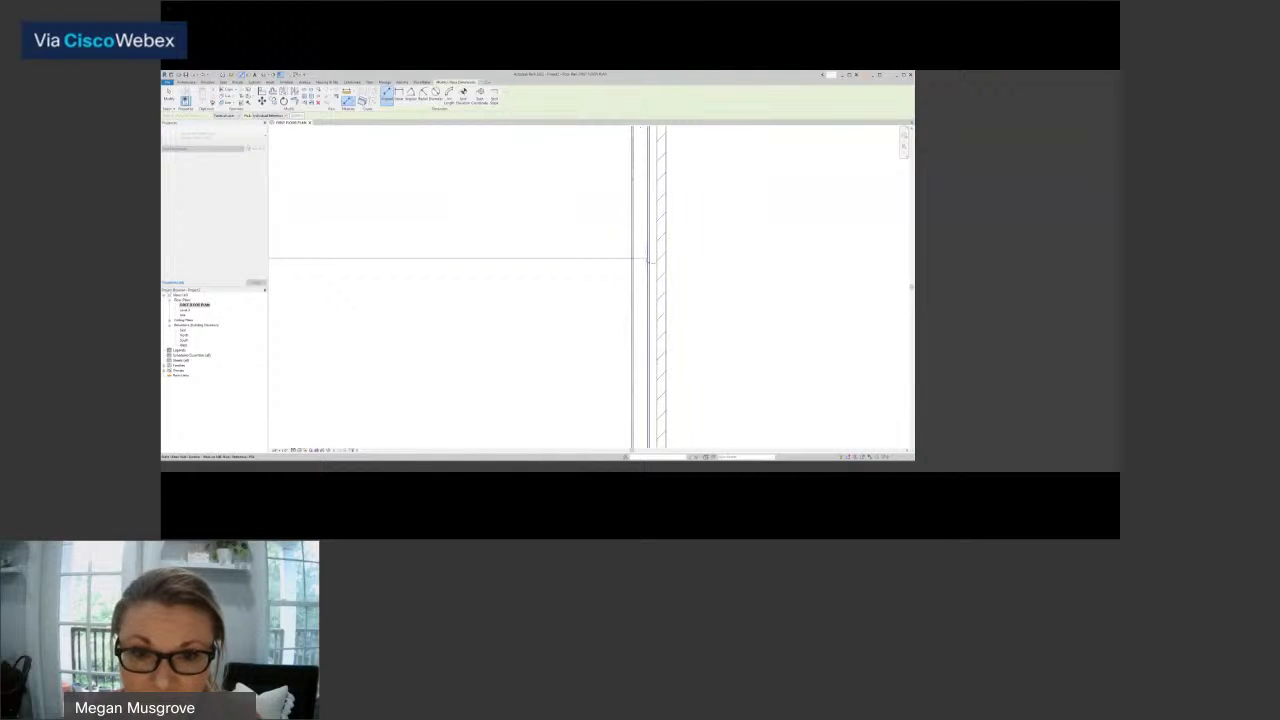
{"action": "scroll", "coordinate": [648, 261], "scroll_direction": "down", "scroll_amount": 5}
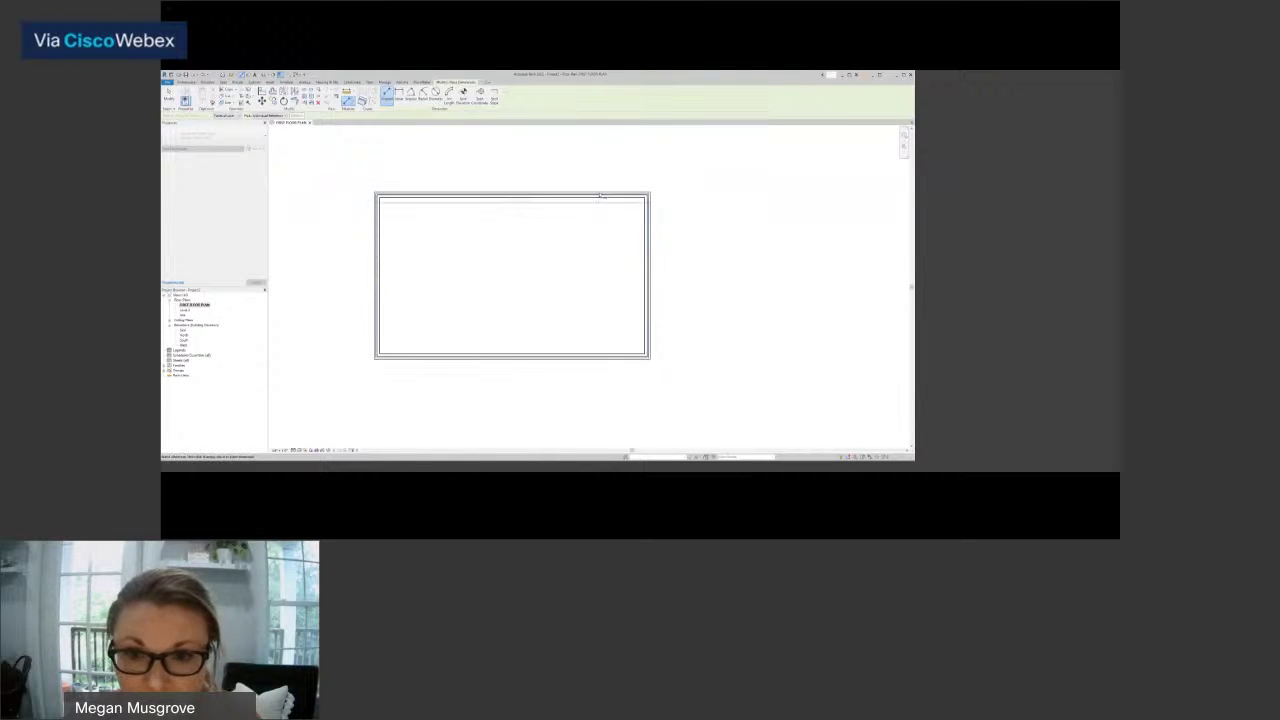
{"action": "left_click", "coordinate": [598, 183]}
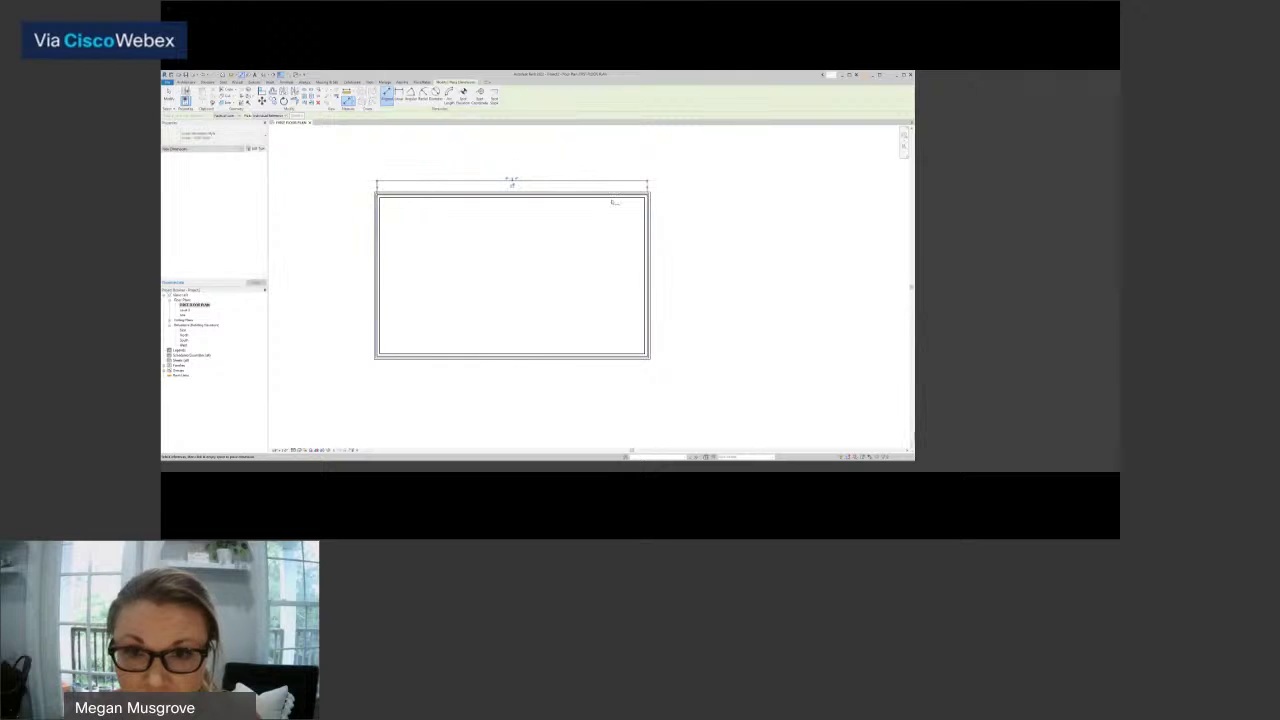
Dimension the building's overall depth between the core faces of the top and bottom walls, placing the dimension outside the right wall.
{"action": "scroll", "coordinate": [636, 202], "scroll_direction": "up", "scroll_amount": 1}
{"action": "scroll", "coordinate": [636, 202], "scroll_direction": "up", "scroll_amount": 3}
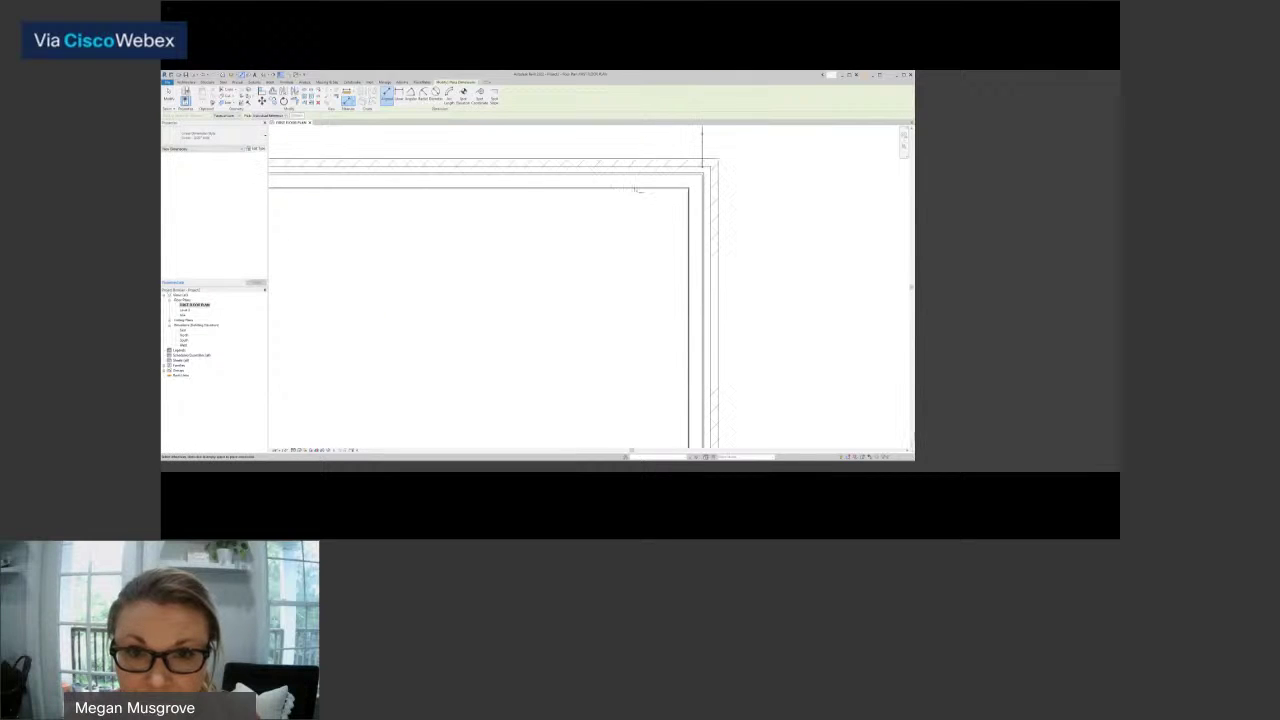
{"action": "scroll", "coordinate": [636, 195], "scroll_direction": "down", "scroll_amount": 4}
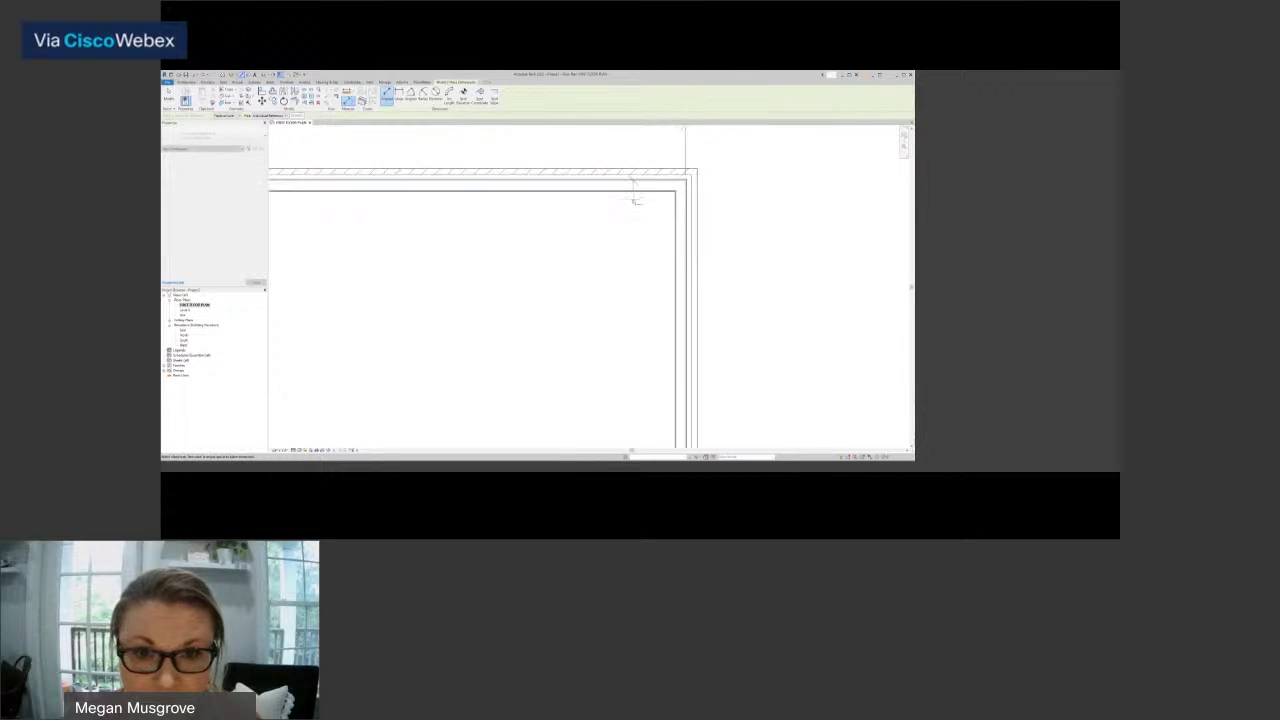
{"action": "scroll", "coordinate": [627, 331], "scroll_direction": "up", "scroll_amount": 4}
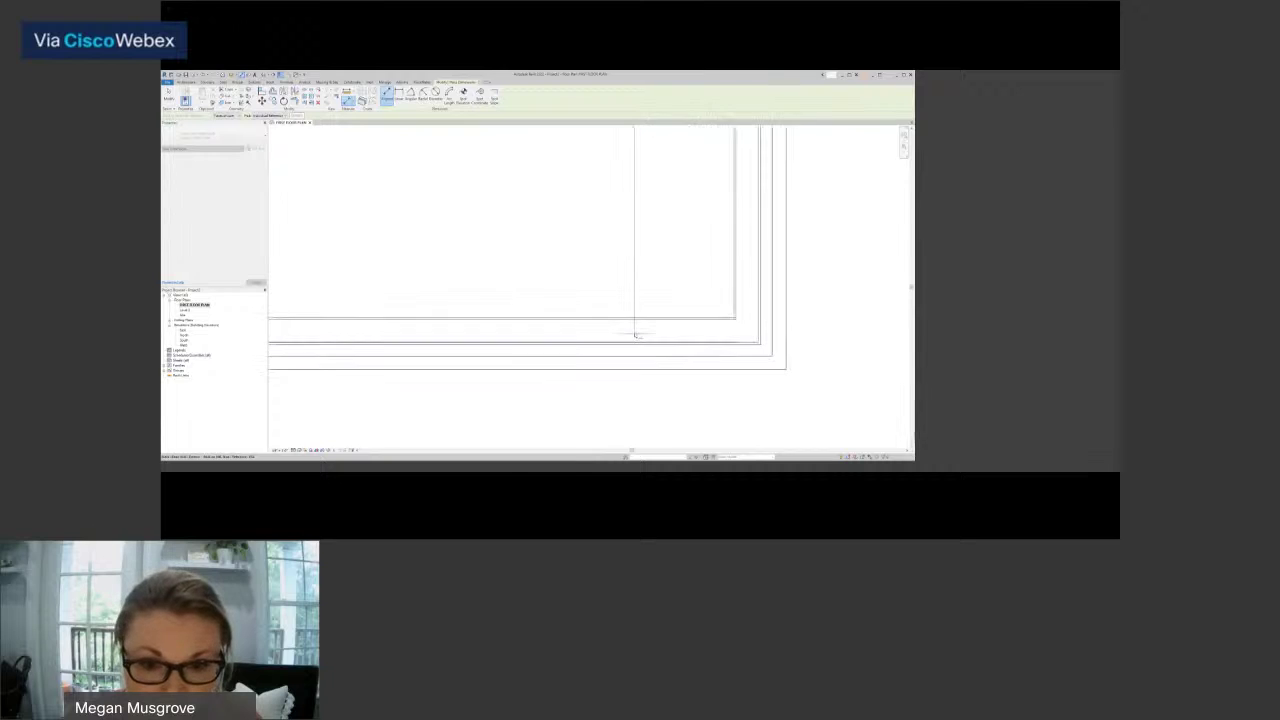
{"action": "scroll", "coordinate": [615, 337], "scroll_direction": "down", "scroll_amount": 3}
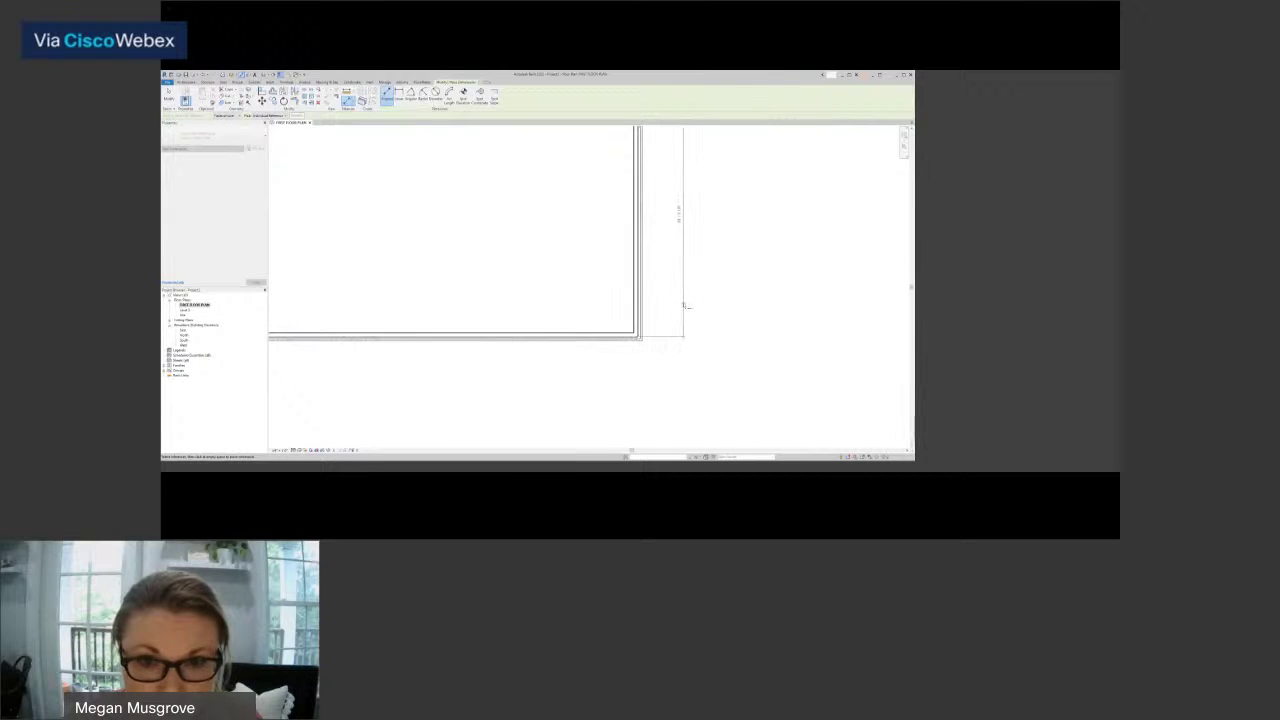
{"action": "left_click", "coordinate": [686, 307]}
{"action": "scroll", "coordinate": [514, 291], "scroll_direction": "down", "scroll_amount": 2}
{"action": "middle_click_drag", "start_coordinate": [521, 298], "coordinate": [577, 316]}
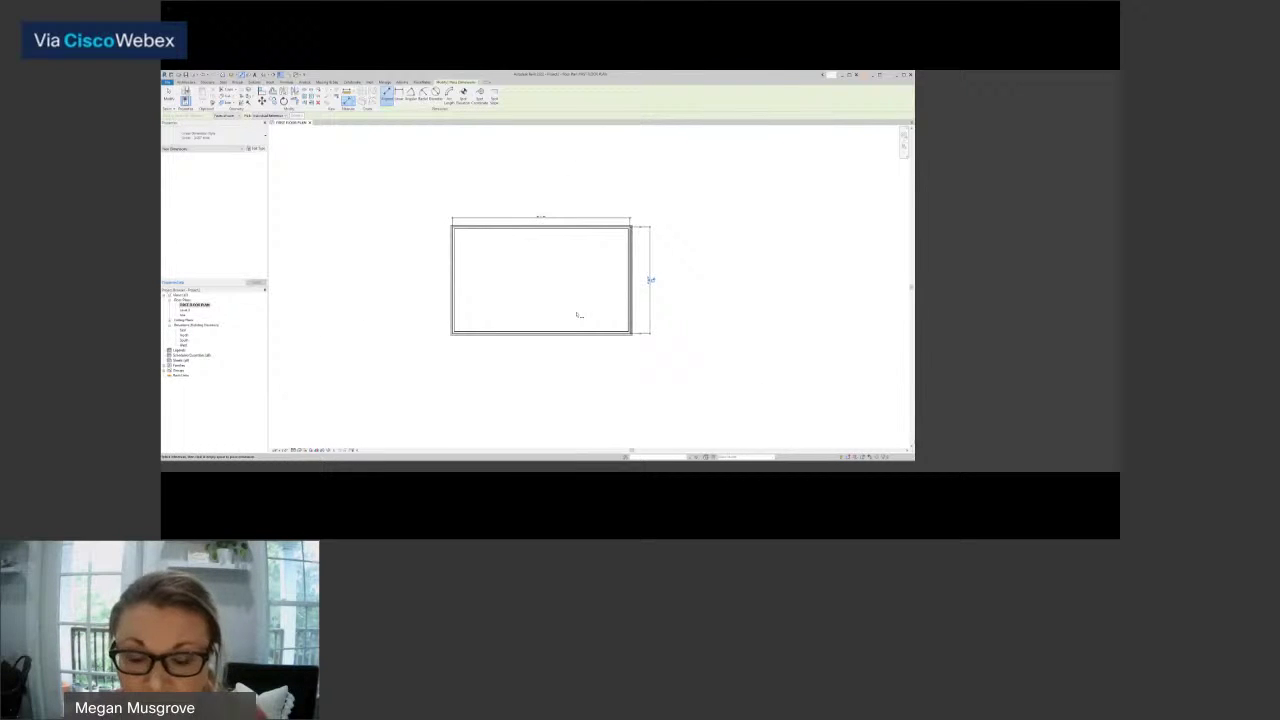
{"action": "key", "text": "Escape"}
{"action": "key", "text": "Escape"}
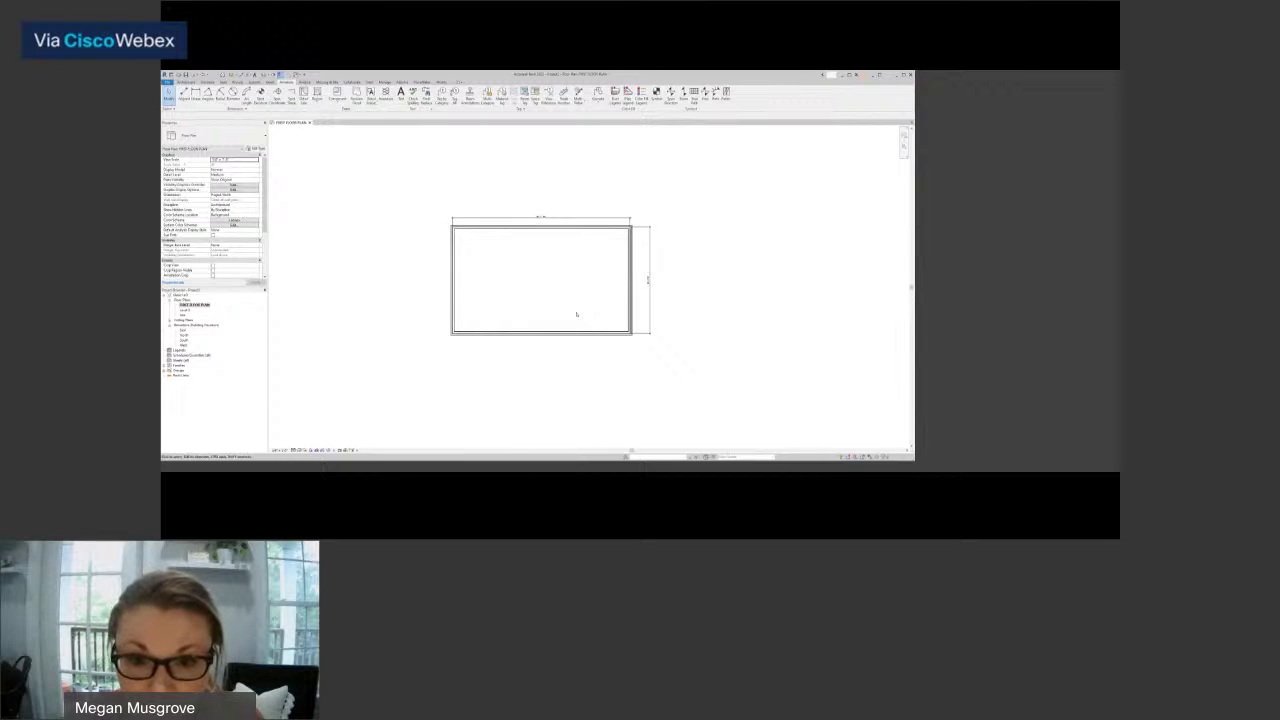
Set the building's overall depth to 32' by moving the bottom exterior wall through its dimension.
{"action": "scroll", "coordinate": [609, 333], "scroll_direction": "up", "scroll_amount": 2}
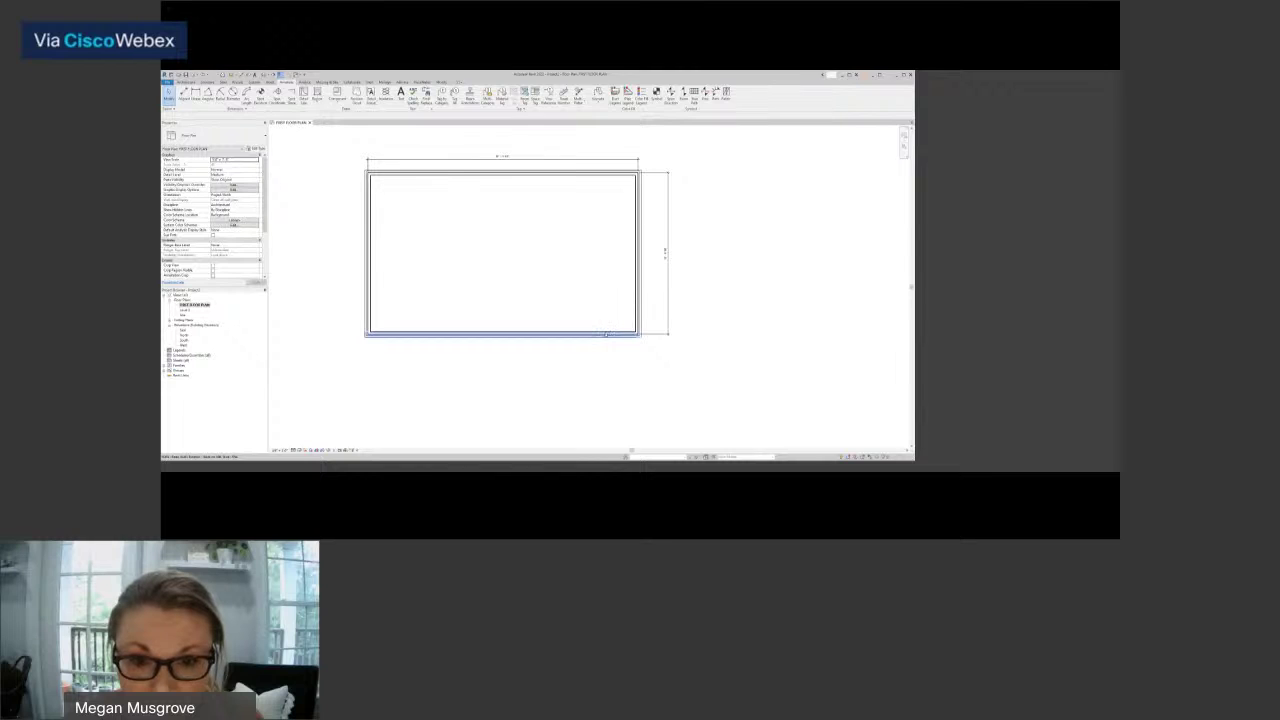
{"action": "left_click", "coordinate": [606, 334]}
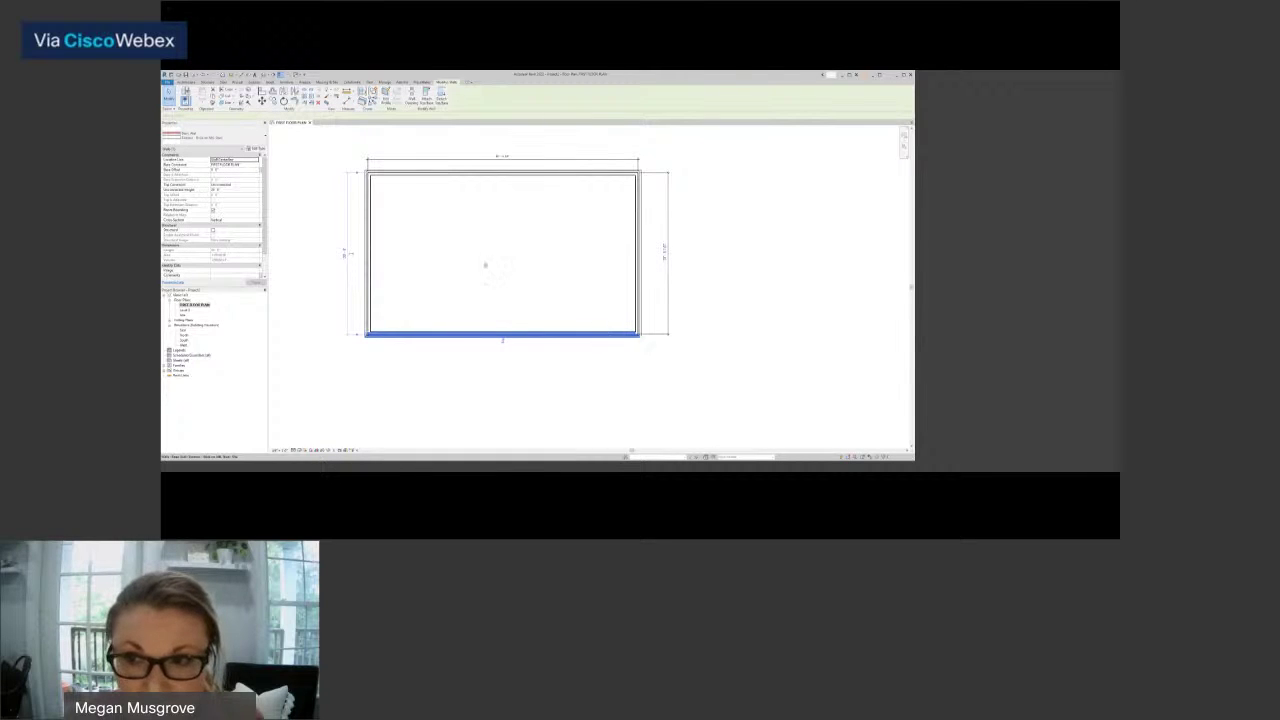
{"action": "left_click", "coordinate": [661, 252]}
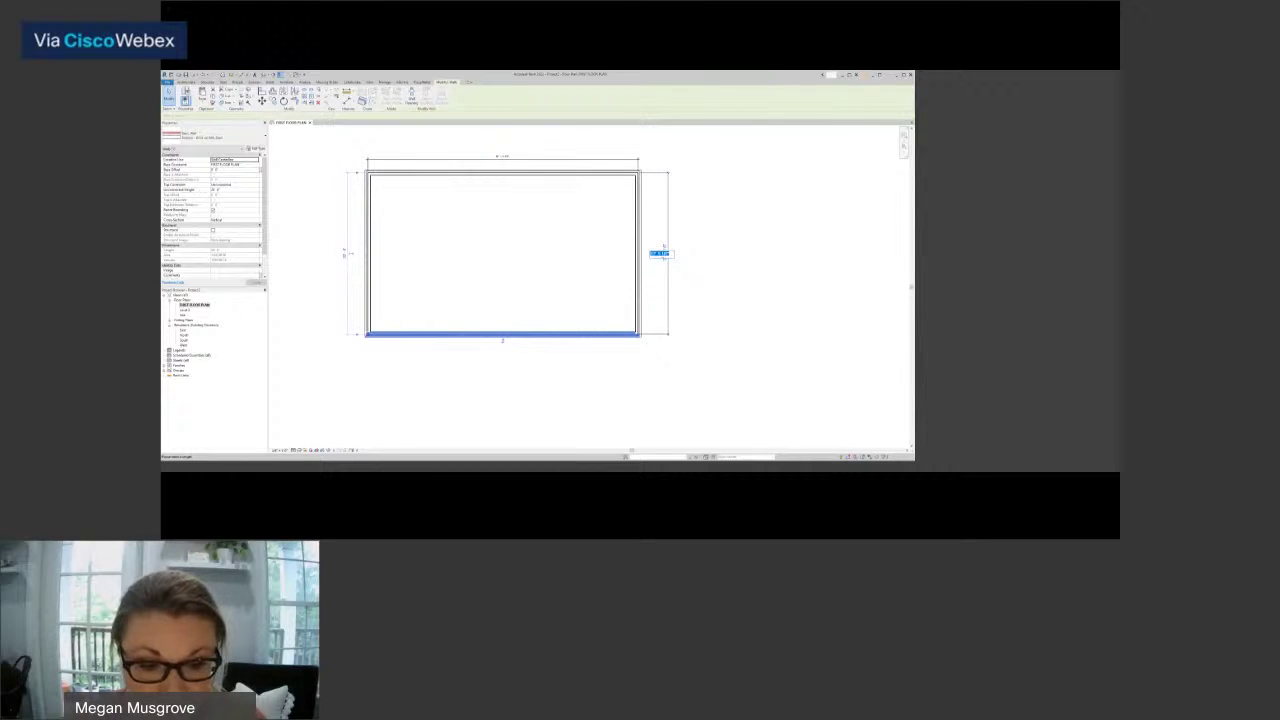
{"action": "type", "text": "1"}
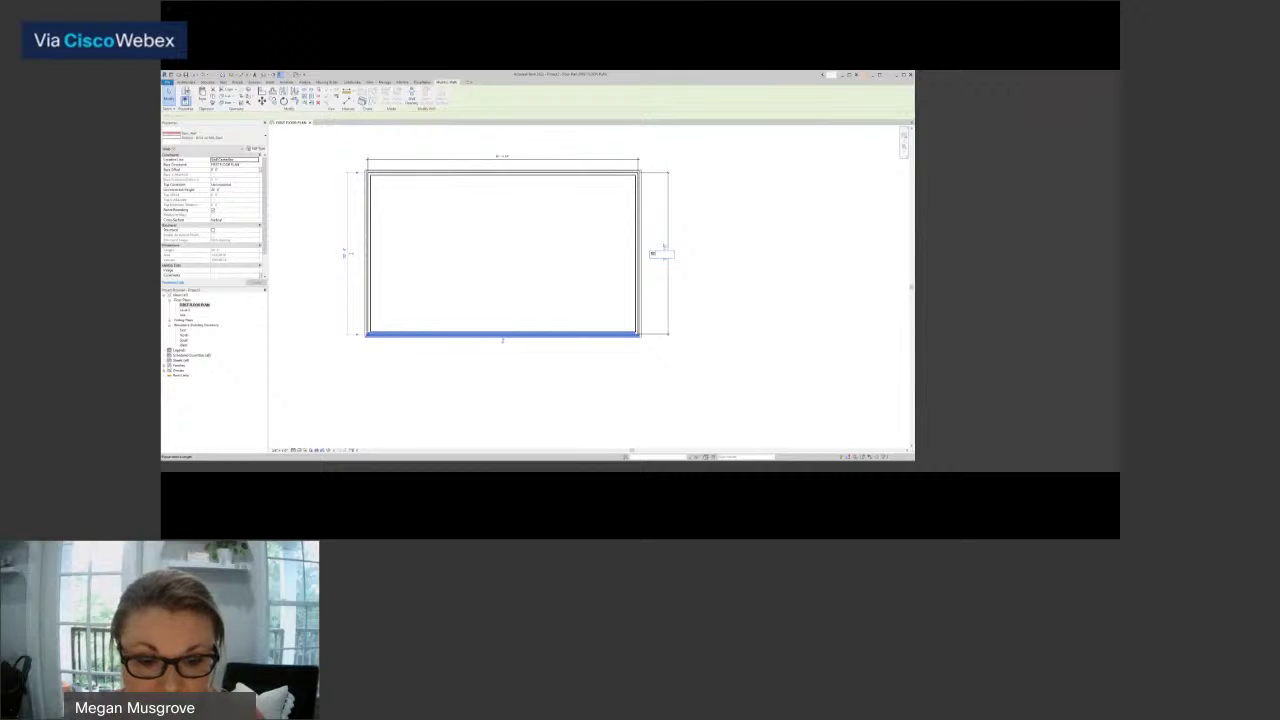
{"action": "key", "text": "Return"}
{"action": "left_click", "coordinate": [572, 261]}
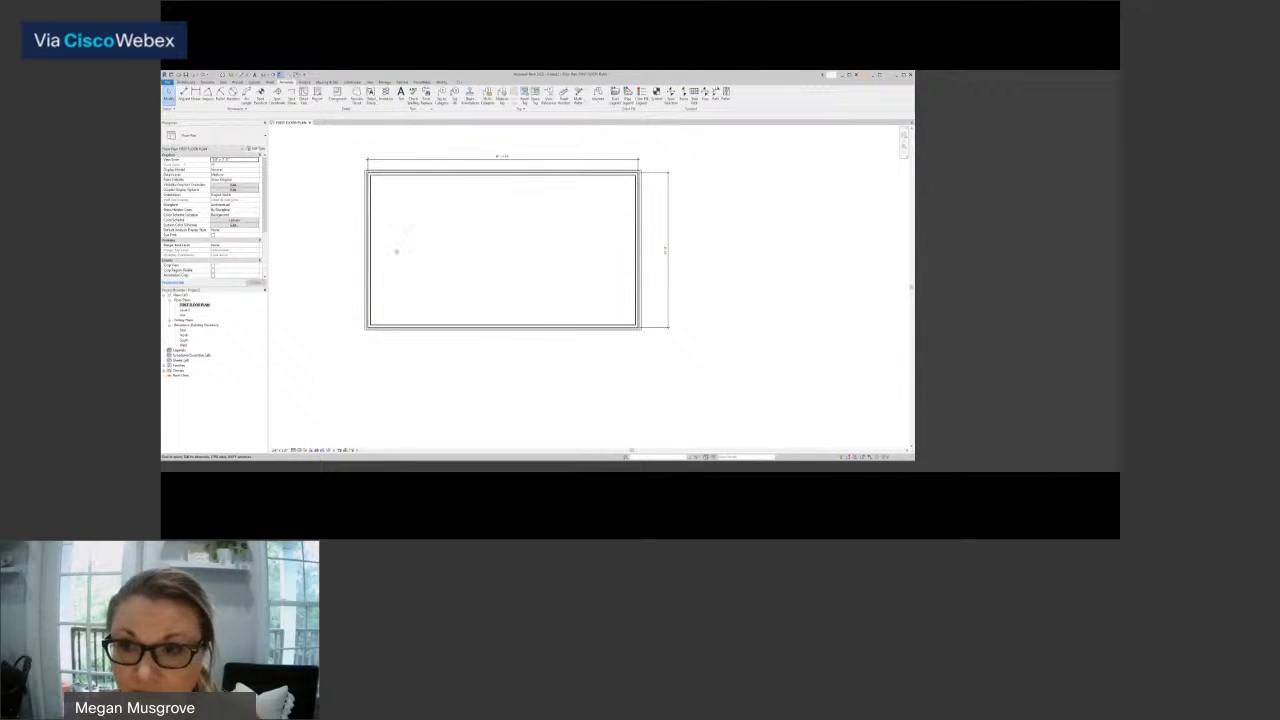
Set the building's overall width to 40' by moving the left exterior wall through its dimension.
{"action": "left_click", "coordinate": [368, 250]}
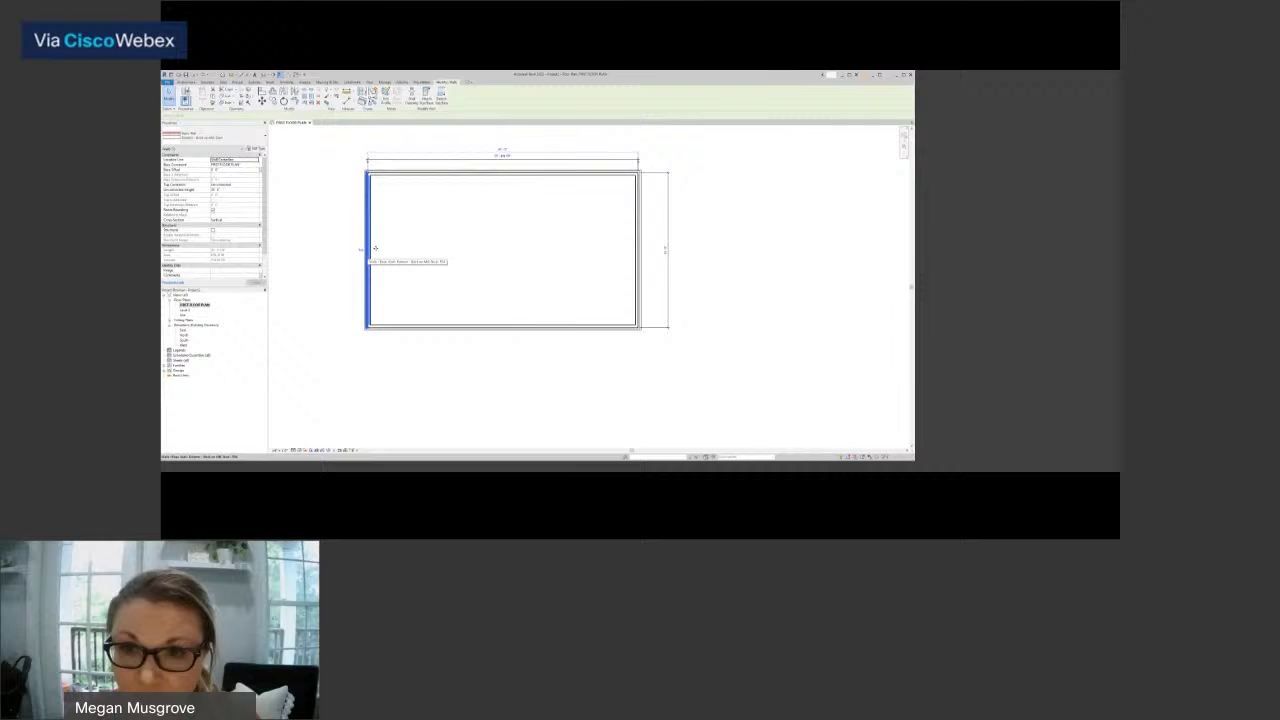
{"action": "left_click", "coordinate": [502, 152]}
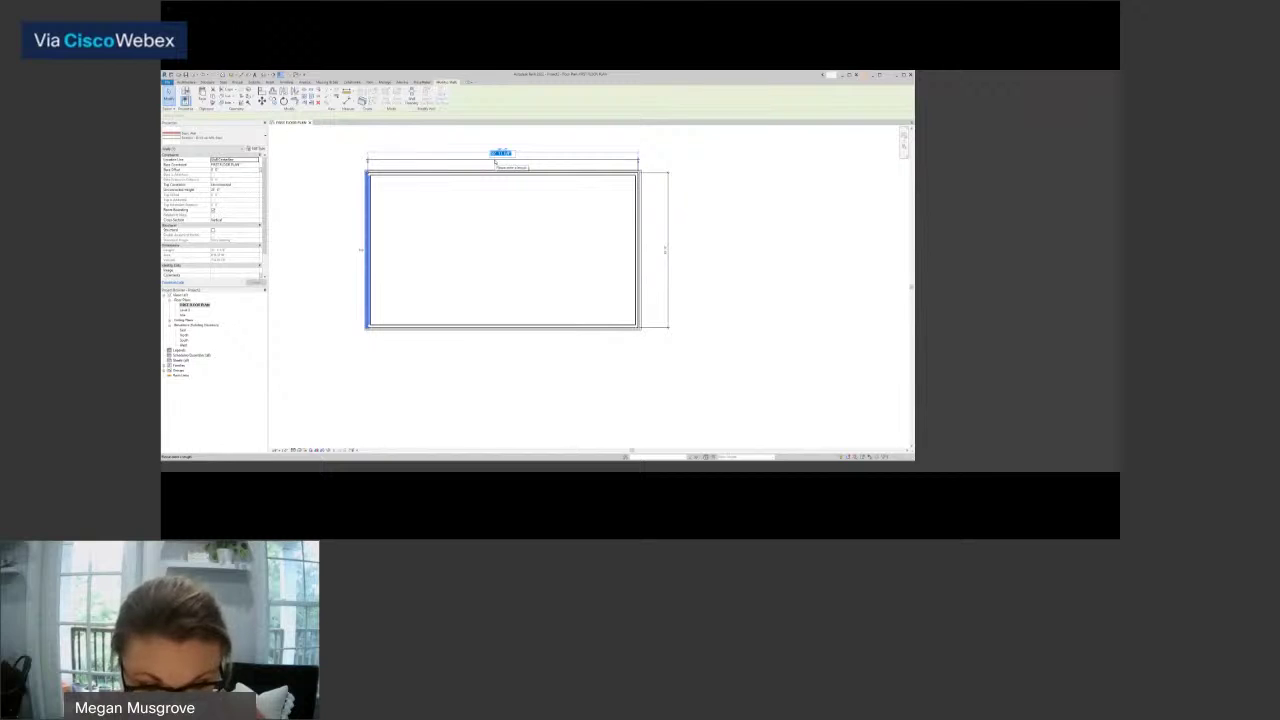
{"action": "type", "text": "40"}
{"action": "key", "text": "Return"}
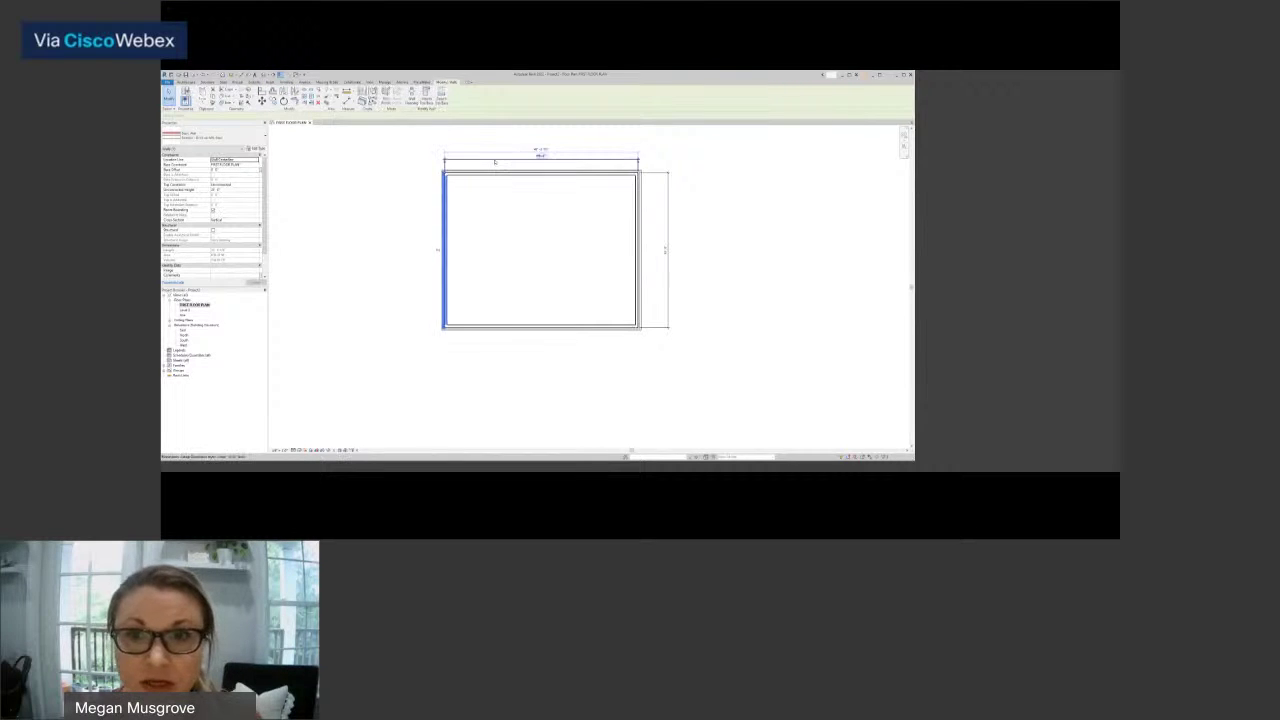
{"action": "left_click", "coordinate": [505, 230]}
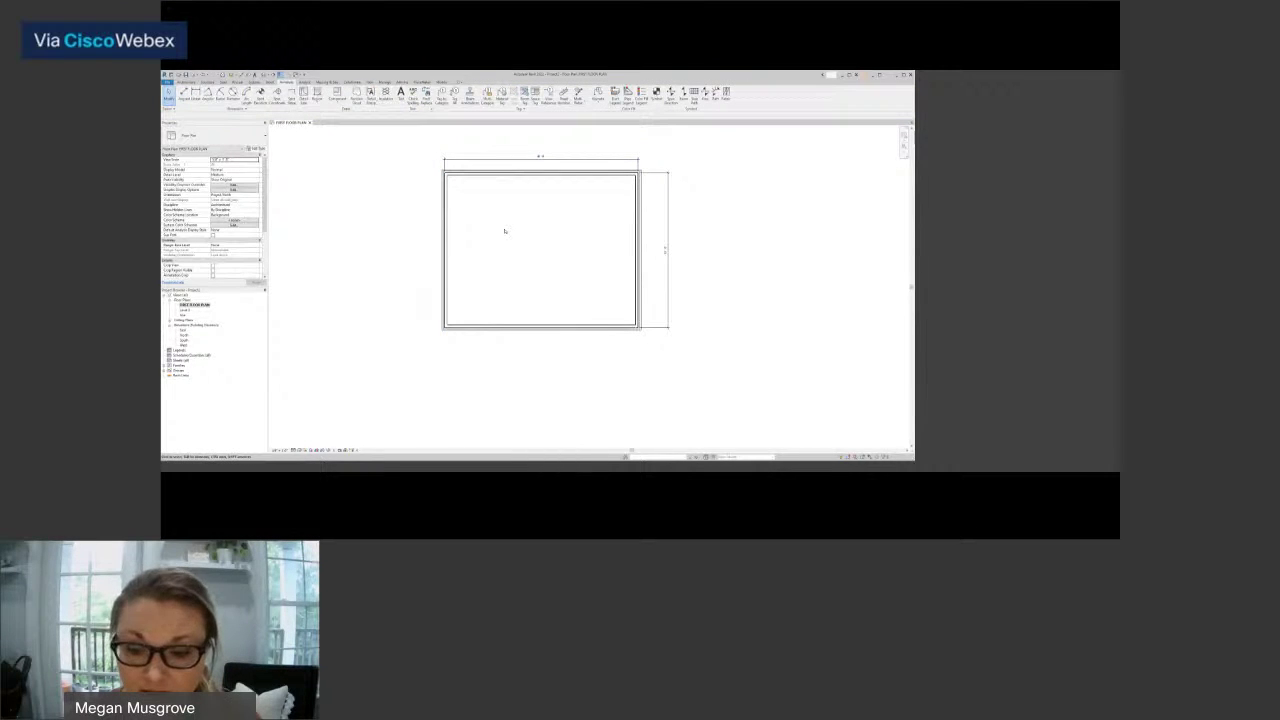
Draw a vertical Interior - 4 7/8" Partition (1-hr) wall from the bottom to the top exterior wall, right of the plan's centre.
{"action": "key", "text": "z"}
{"action": "key", "text": "e"}
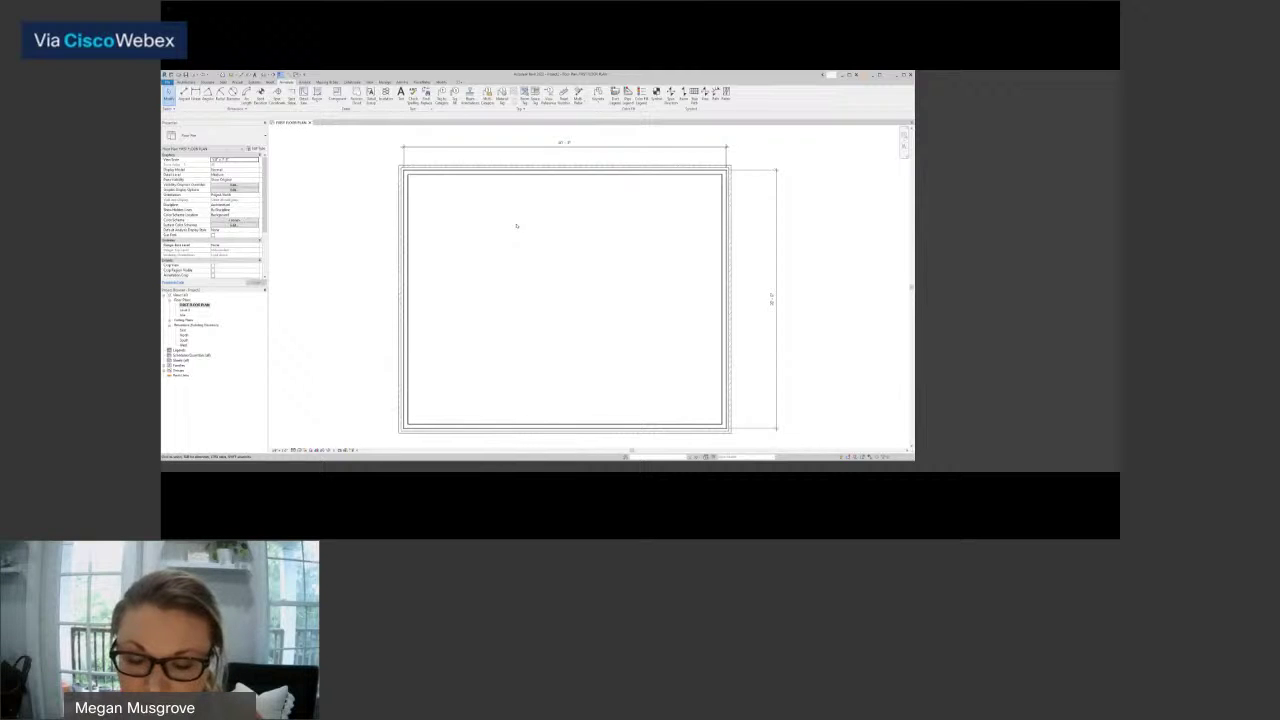
{"action": "key", "text": "w"}
{"action": "key", "text": "a"}
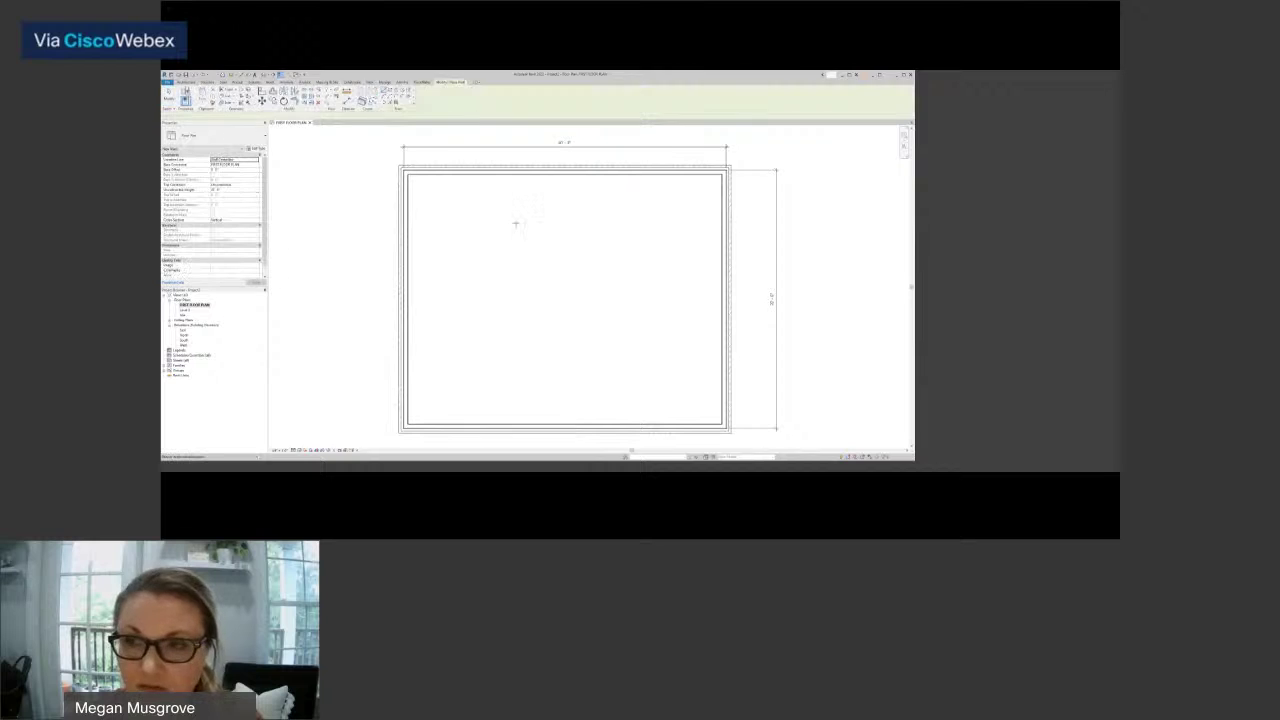
{"action": "left_click", "coordinate": [220, 138]}
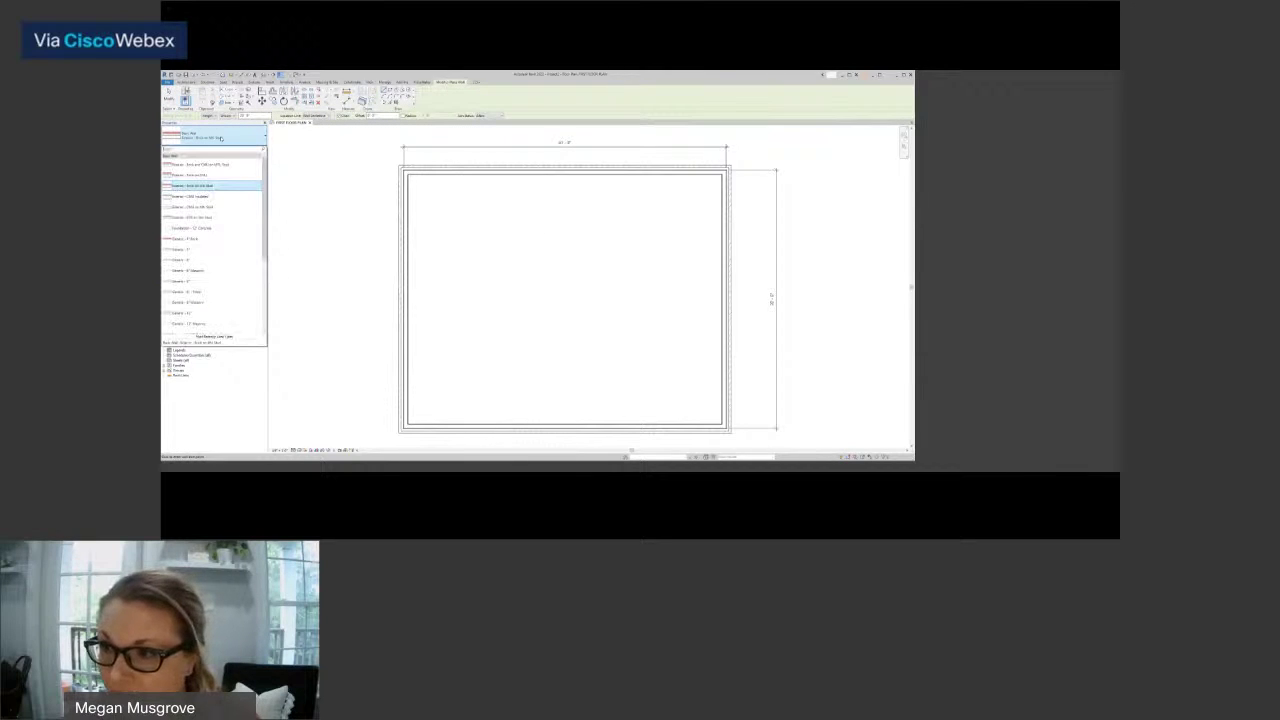
{"action": "scroll", "coordinate": [220, 270], "scroll_direction": "down", "scroll_amount": 3}
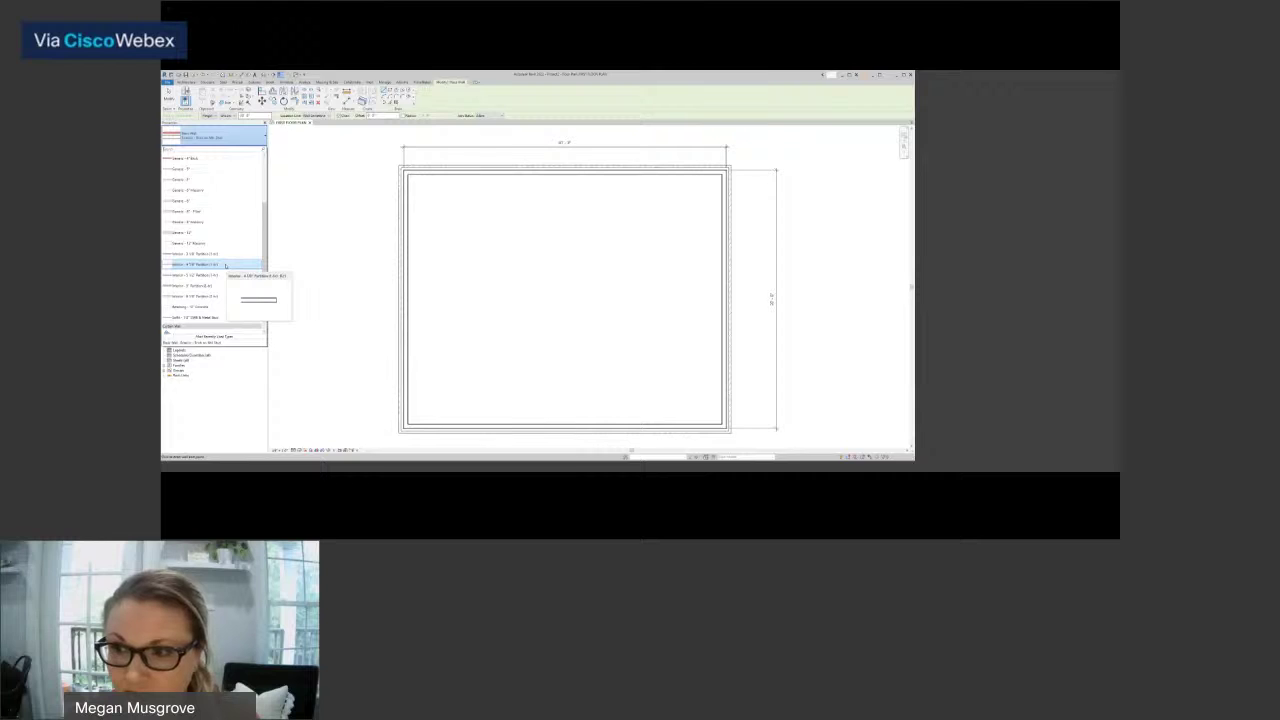
{"action": "left_click", "coordinate": [226, 265]}
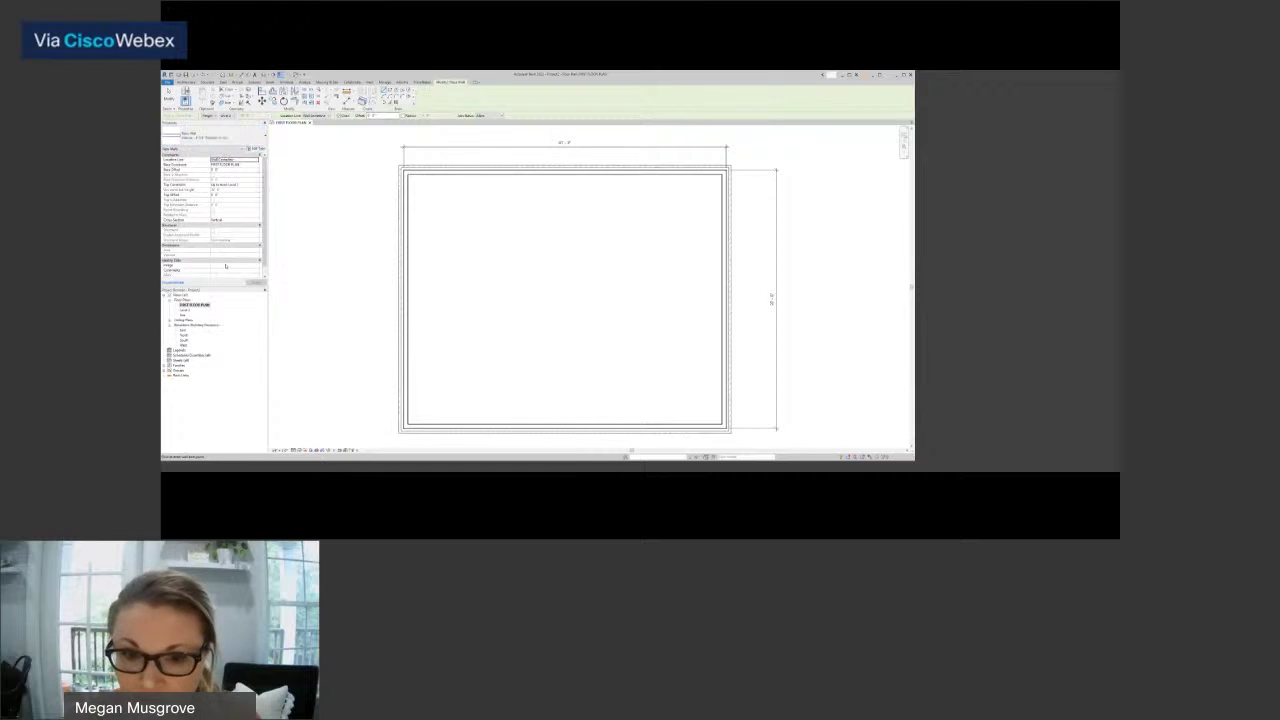
{"action": "left_click", "coordinate": [597, 423]}
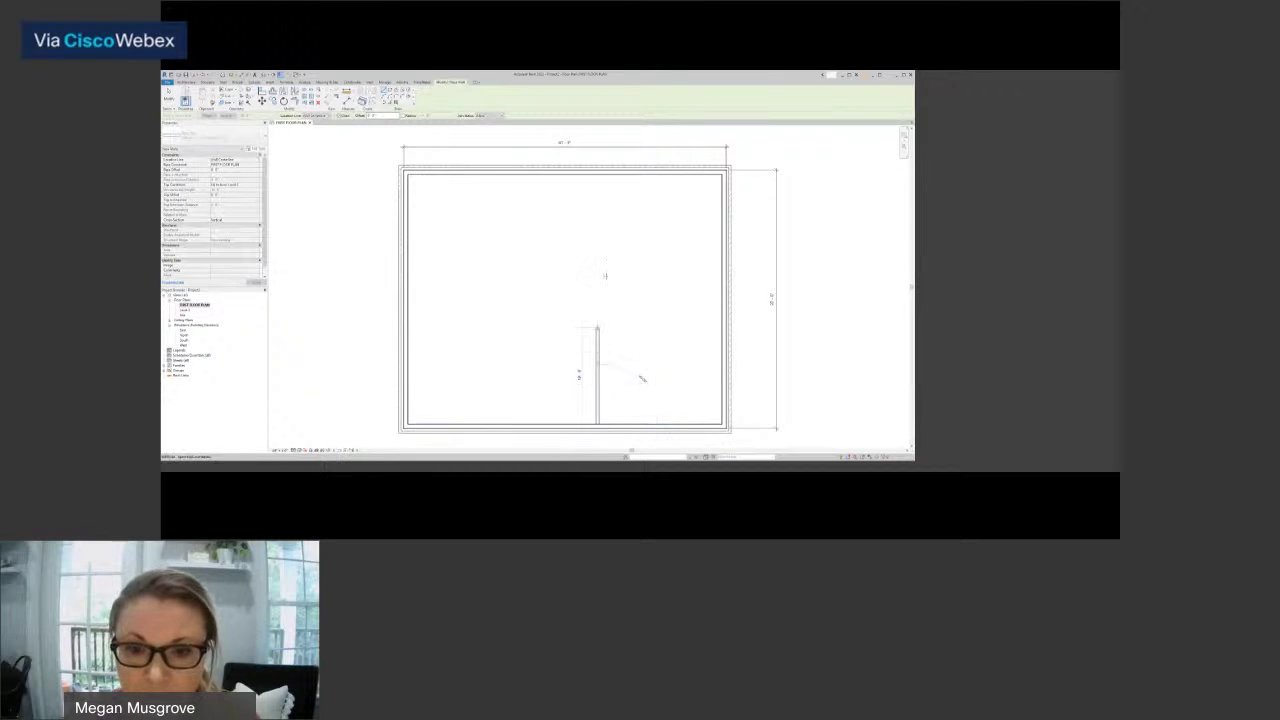
{"action": "left_click", "coordinate": [597, 172]}
{"action": "key", "text": "Escape"}
{"action": "key", "text": "Escape"}
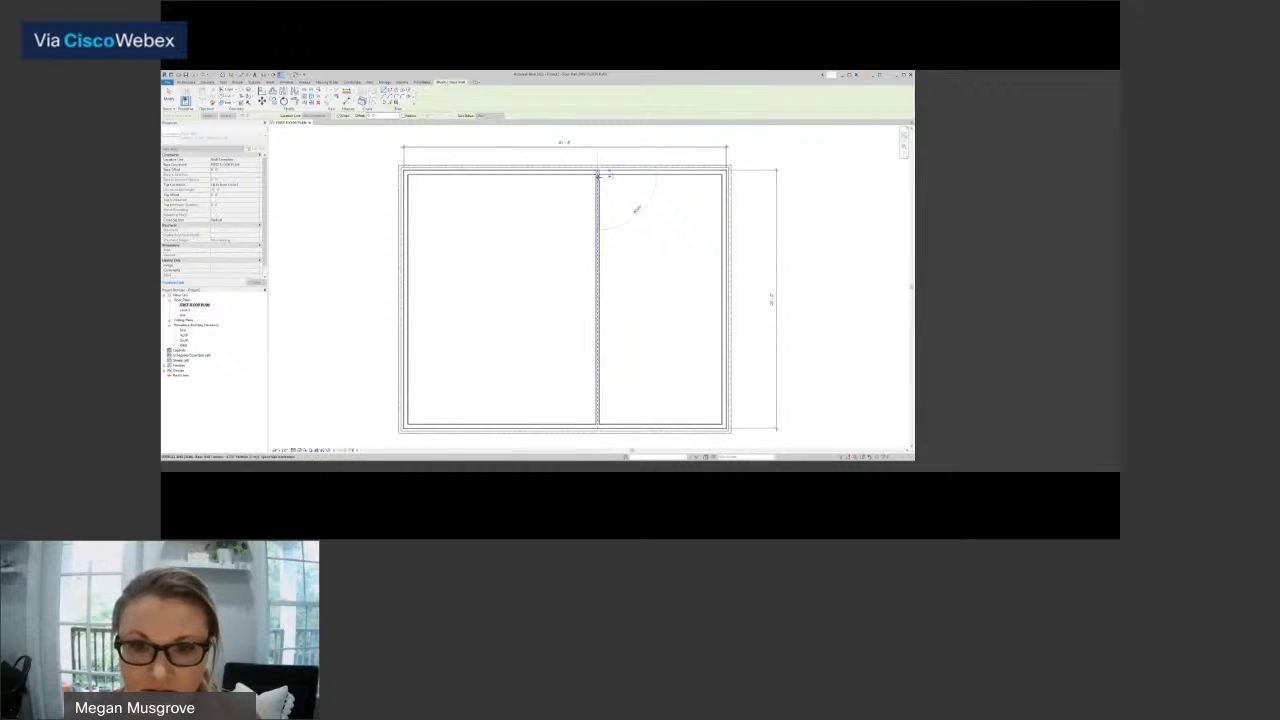
Open the default 3D view and hide the whole levels category in it.
{"action": "scroll", "coordinate": [645, 252], "scroll_direction": "down", "scroll_amount": 3}
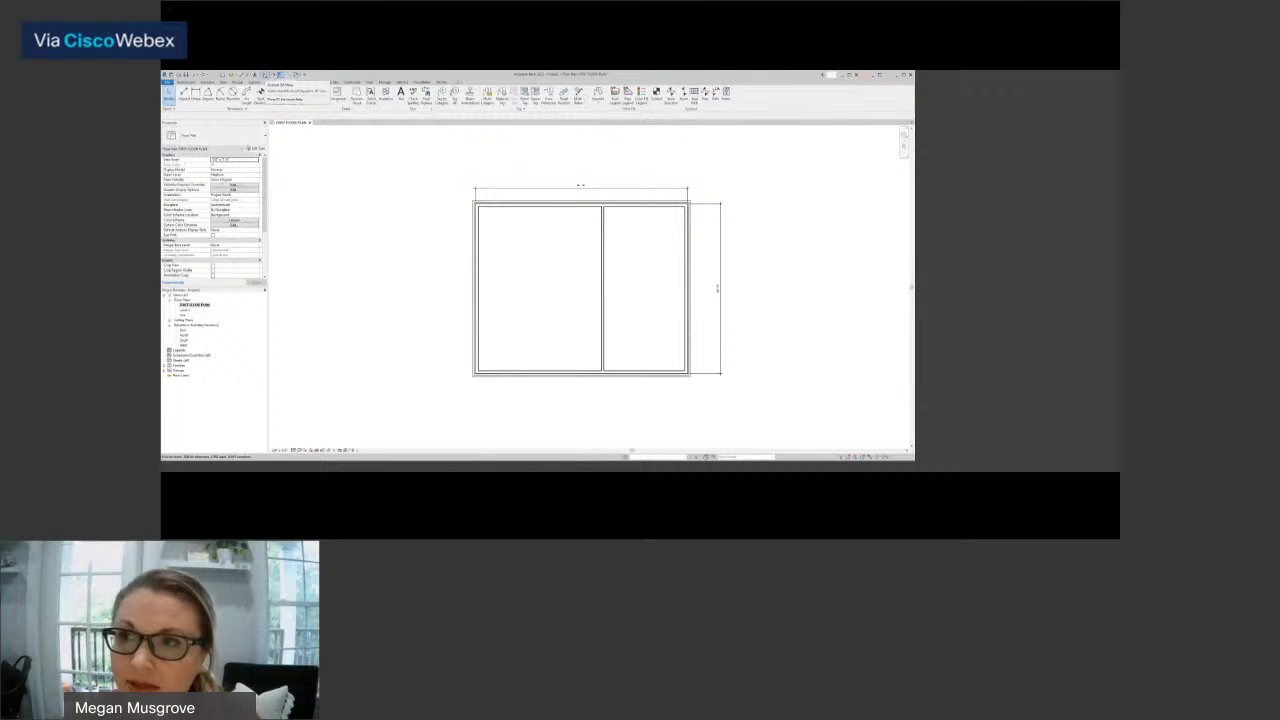
{"action": "left_click", "coordinate": [280, 75]}
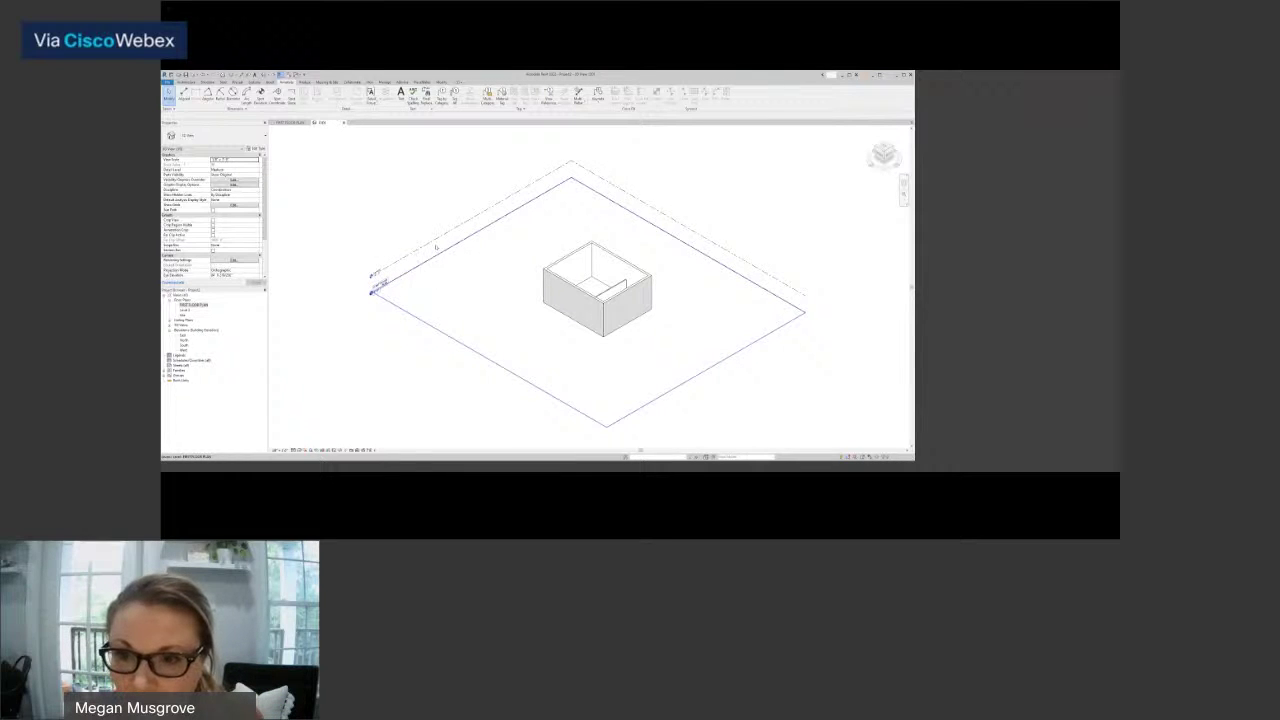
{"action": "right_click", "coordinate": [438, 252]}
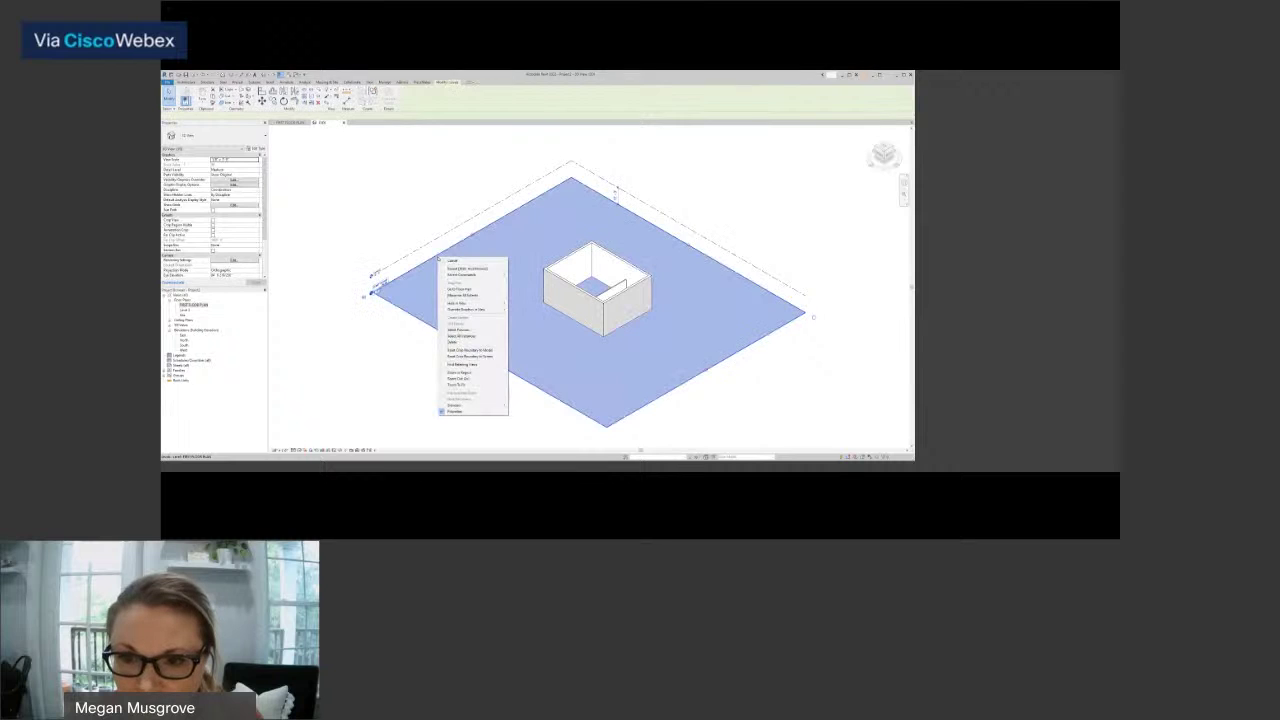
{"action": "mouse_move", "coordinate": [453, 304]}
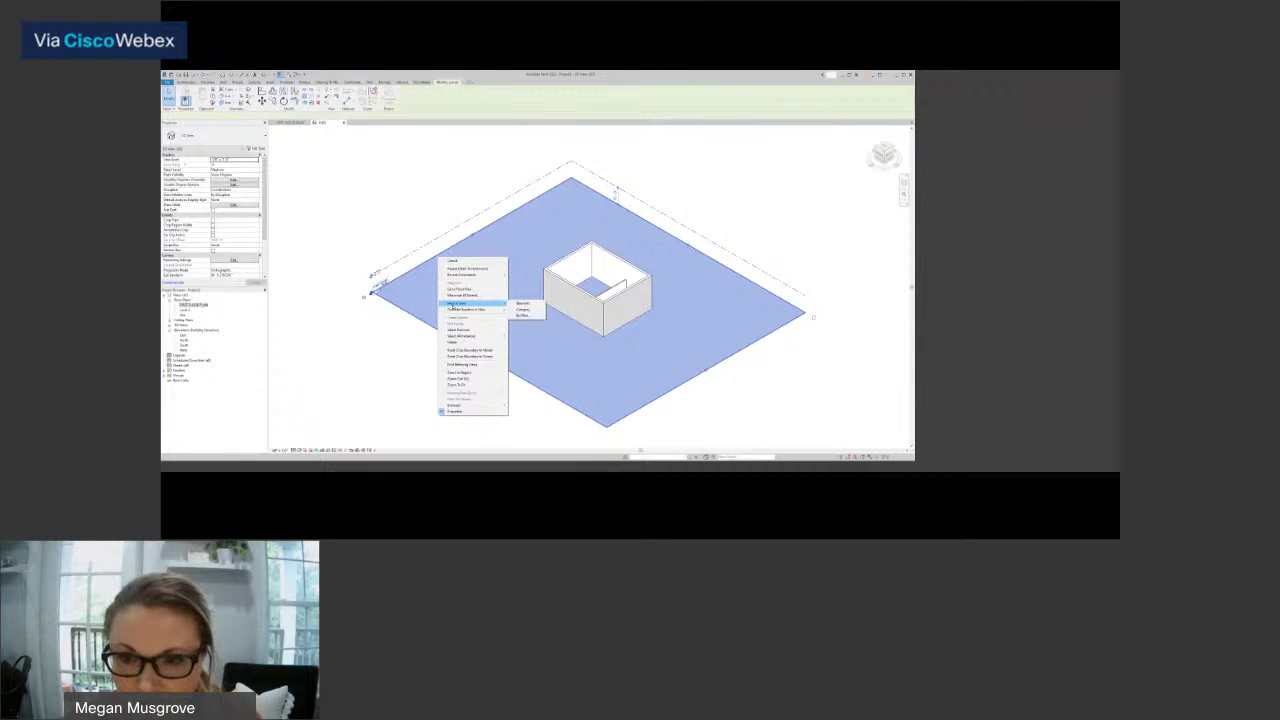
{"action": "left_click", "coordinate": [523, 309]}
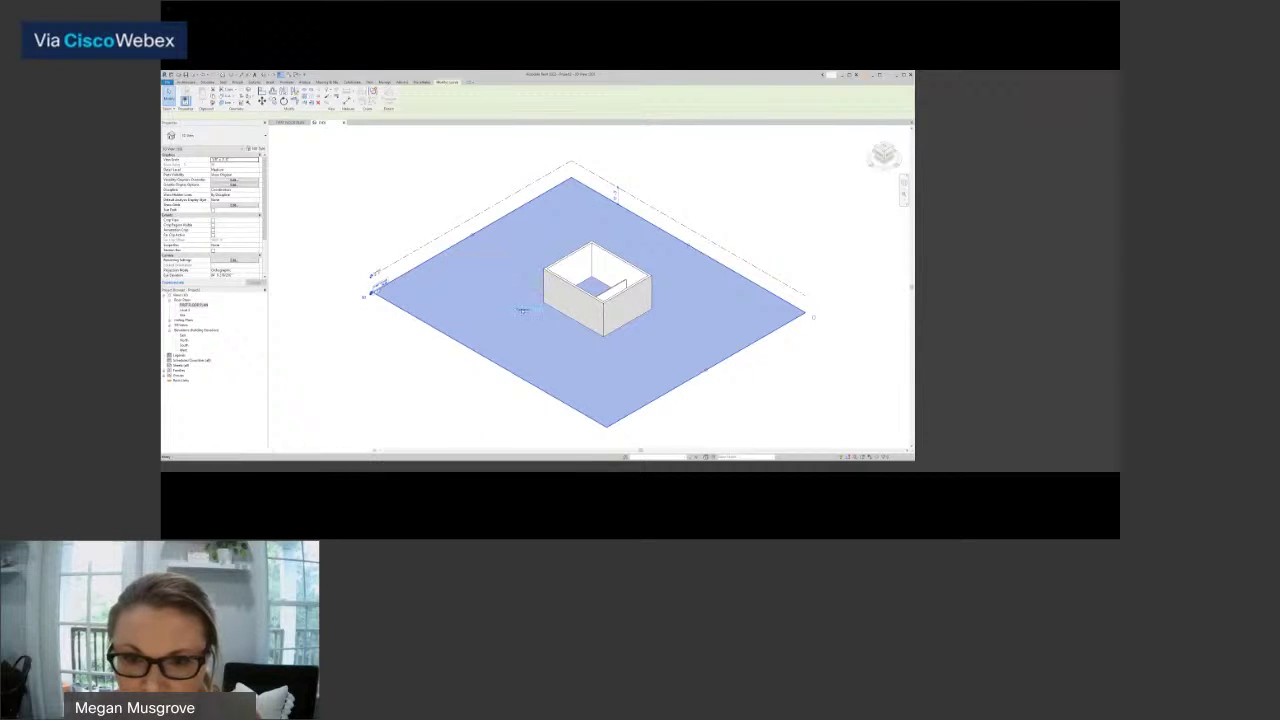
Set the 3D view's visual style to Consistent Colors.
{"action": "scroll", "coordinate": [598, 300], "scroll_direction": "up", "scroll_amount": 4}
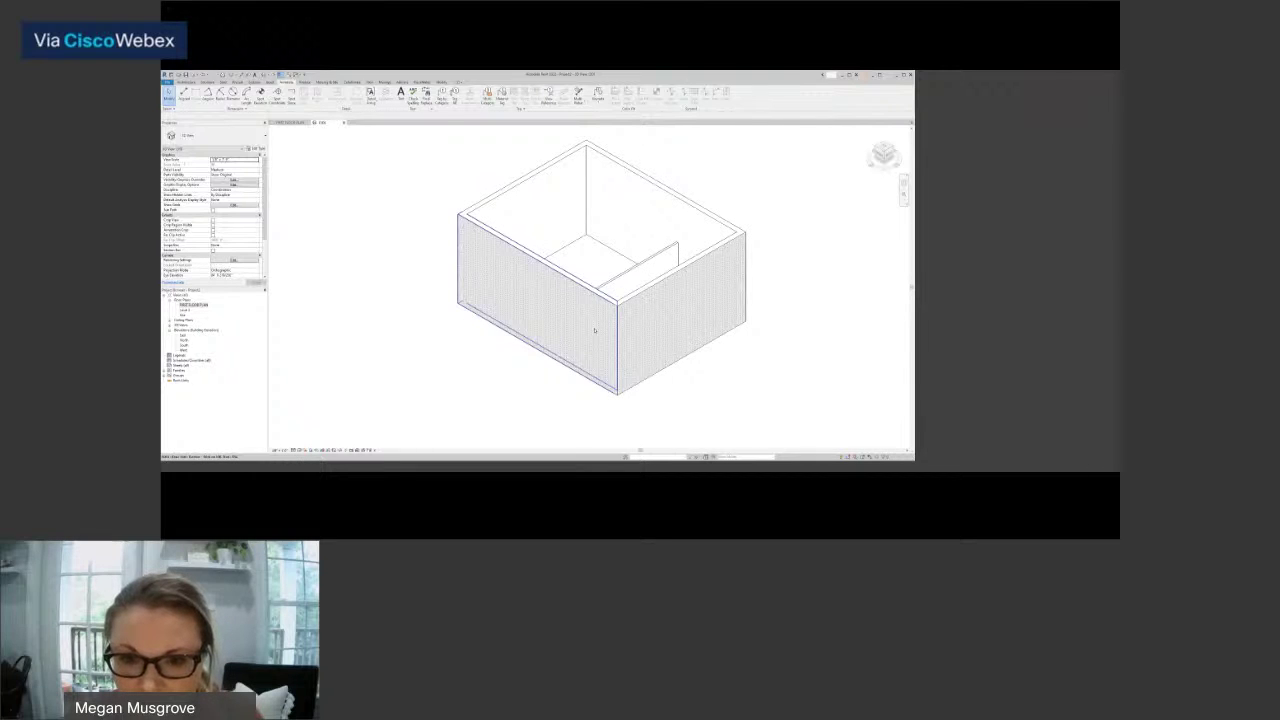
{"action": "scroll", "coordinate": [595, 331], "scroll_direction": "up", "scroll_amount": 5}
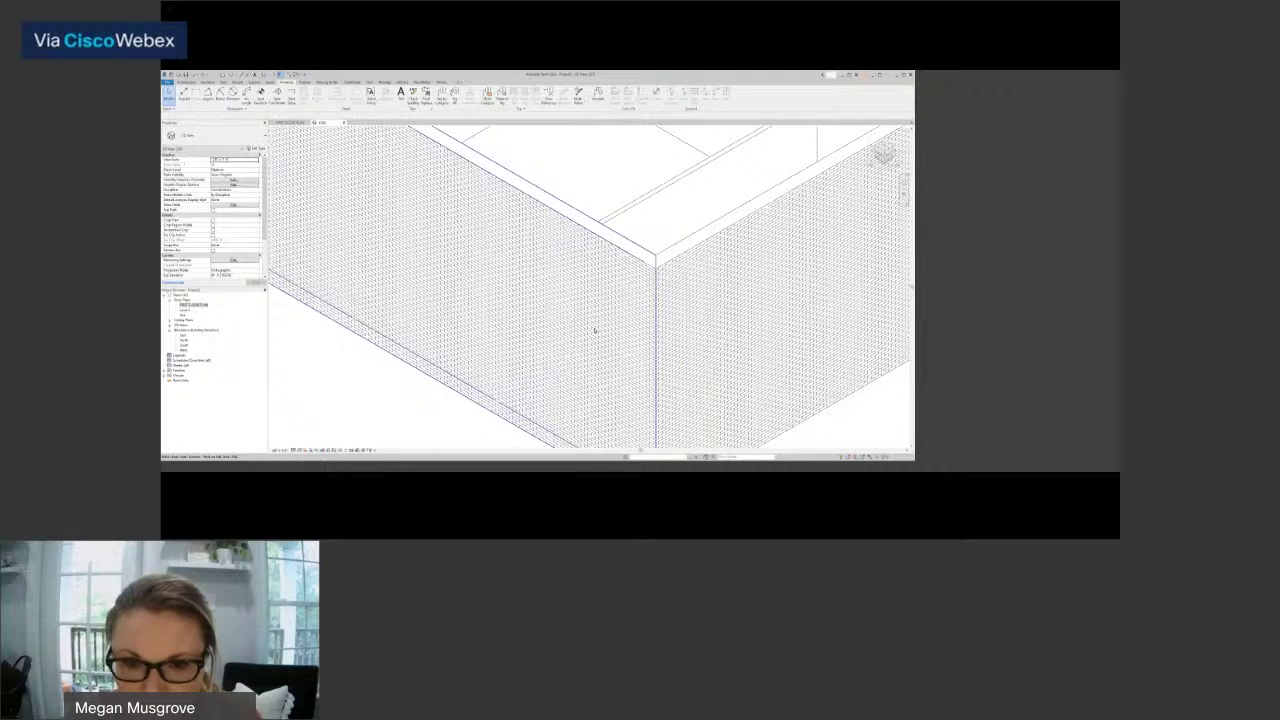
{"action": "scroll", "coordinate": [595, 325], "scroll_direction": "down", "scroll_amount": 1}
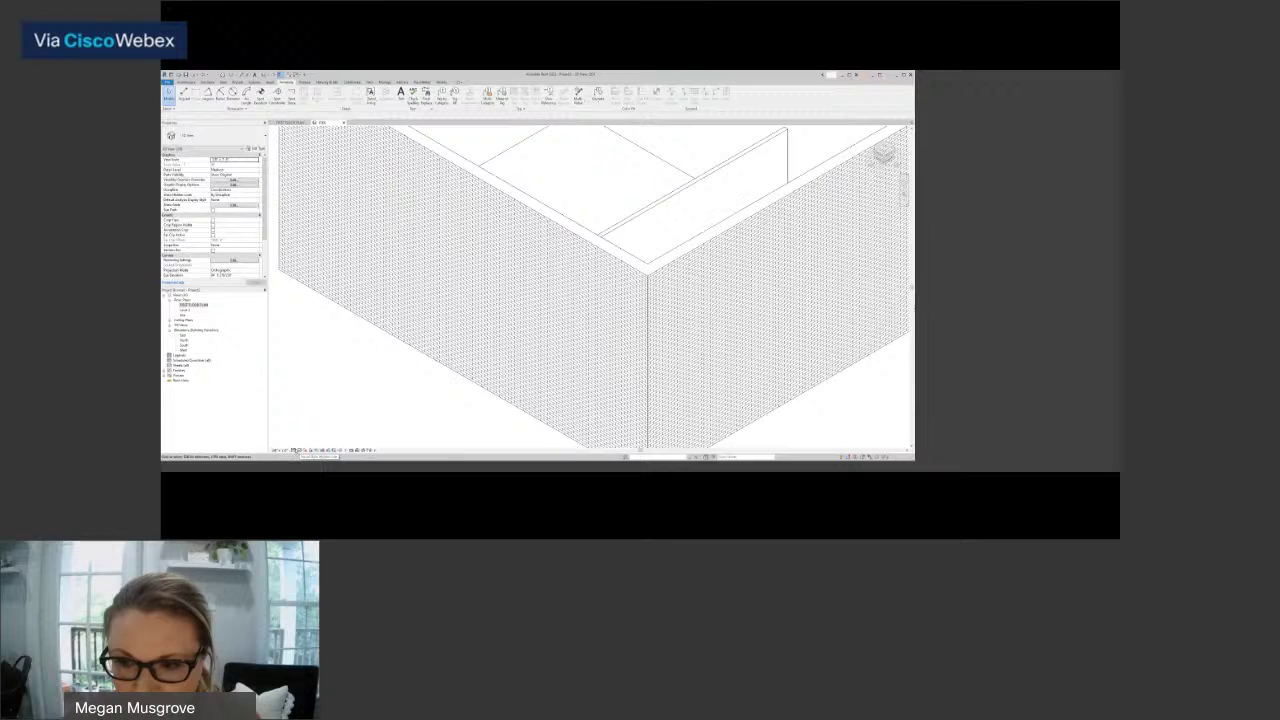
{"action": "left_click", "coordinate": [299, 450]}
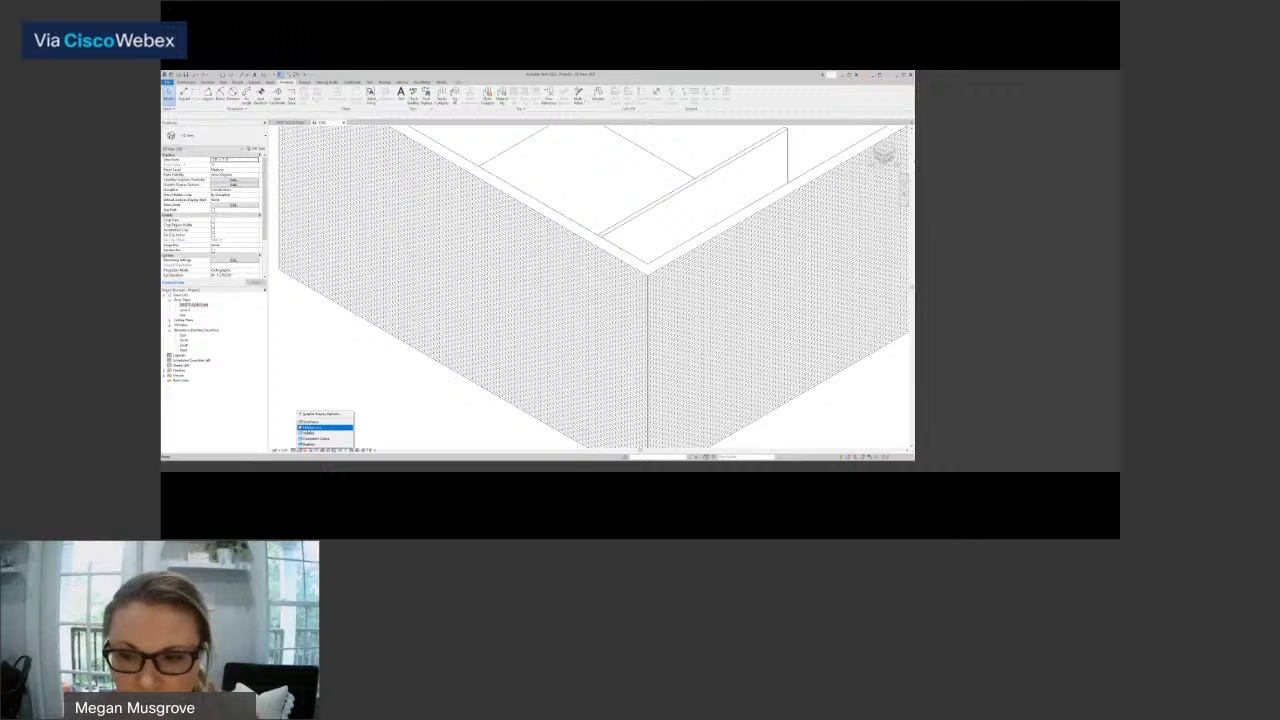
{"action": "left_click", "coordinate": [318, 438]}
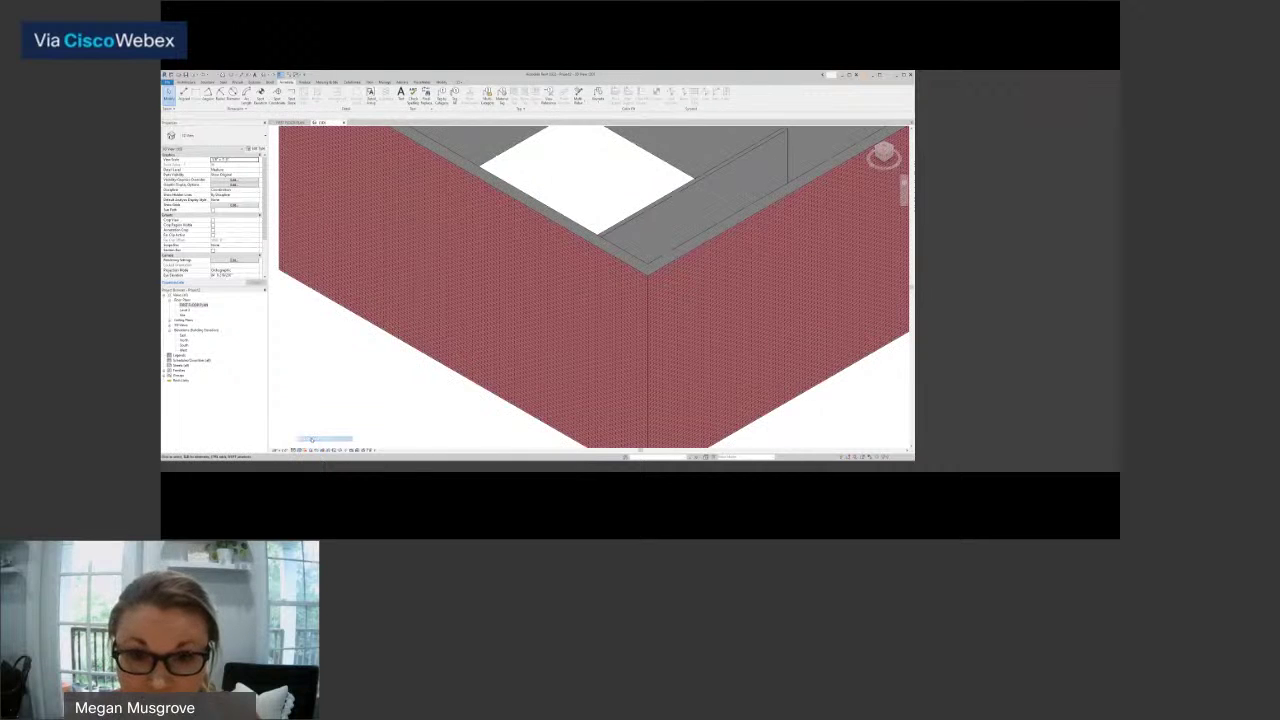
Duplicate the right exterior wall's type as Exterior - Brick on Wood Stud.
{"action": "scroll", "coordinate": [521, 349], "scroll_direction": "down", "scroll_amount": 4}
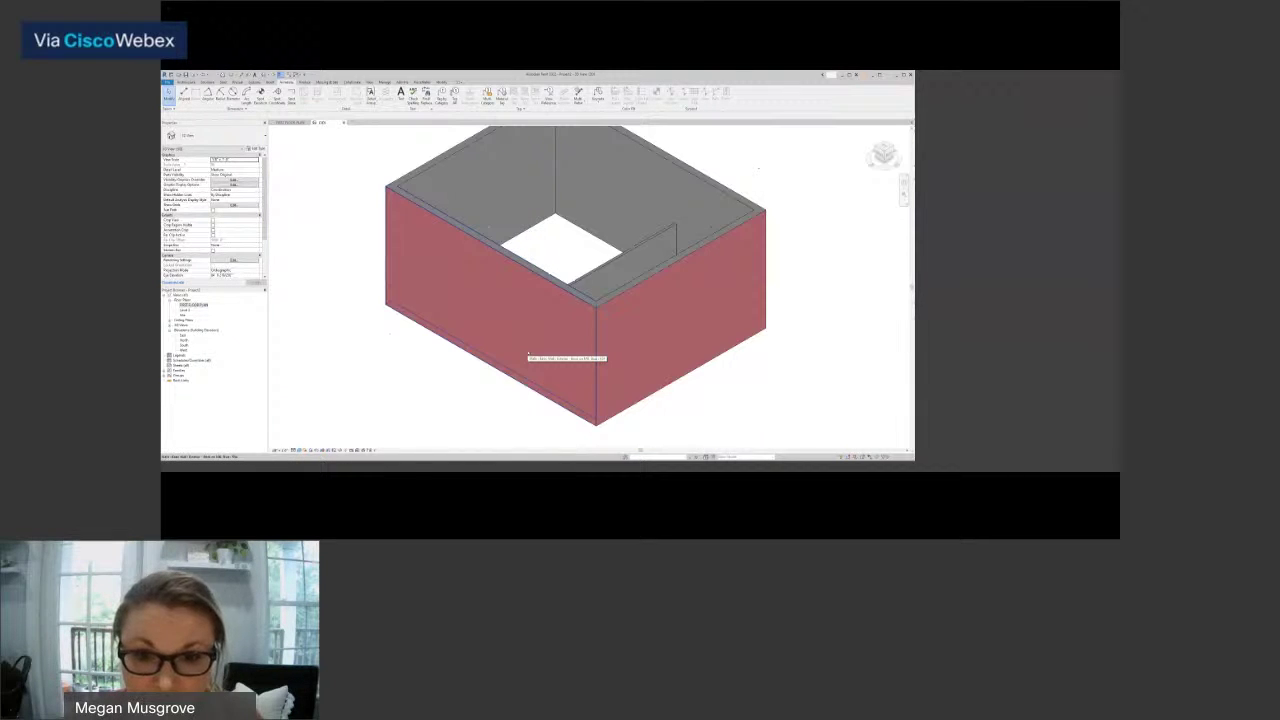
{"action": "scroll", "coordinate": [521, 349], "scroll_direction": "down", "scroll_amount": 1}
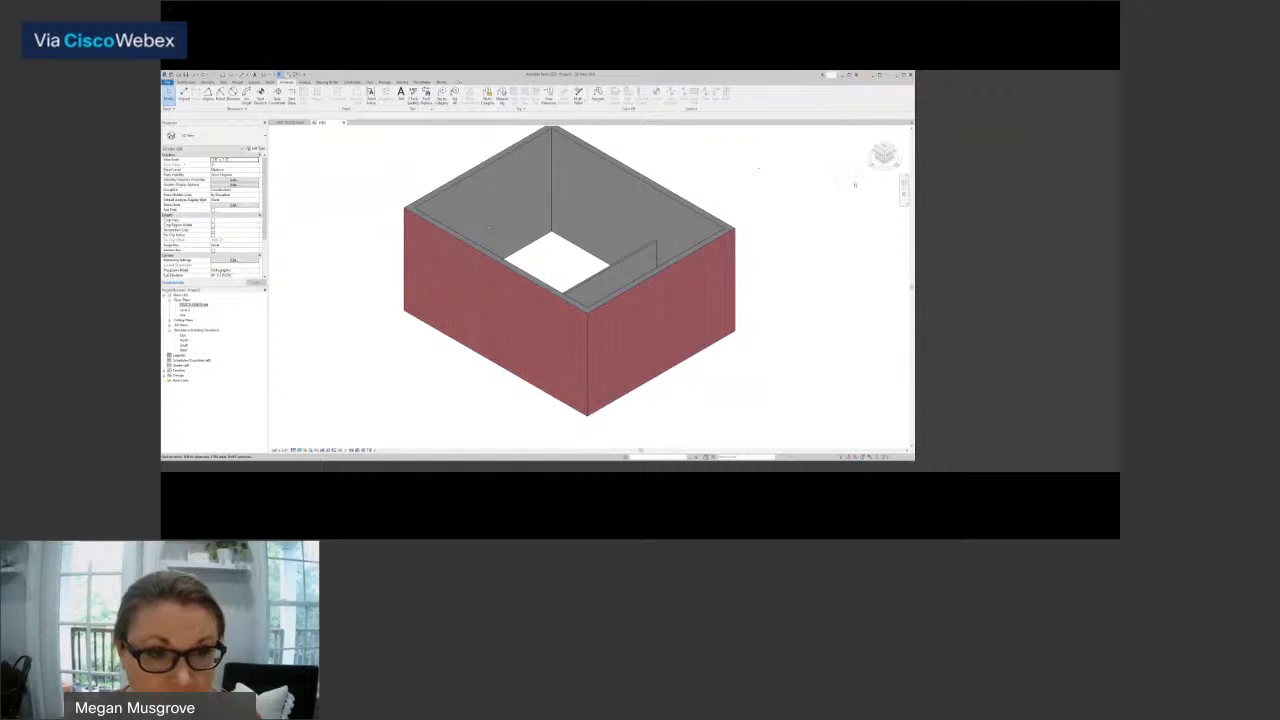
{"action": "mouse_move", "coordinate": [882, 159]}
{"action": "left_mouse_down"}
{"action": "mouse_move", "coordinate": [897, 158]}
{"action": "mouse_move", "coordinate": [879, 163]}
{"action": "left_mouse_up"}
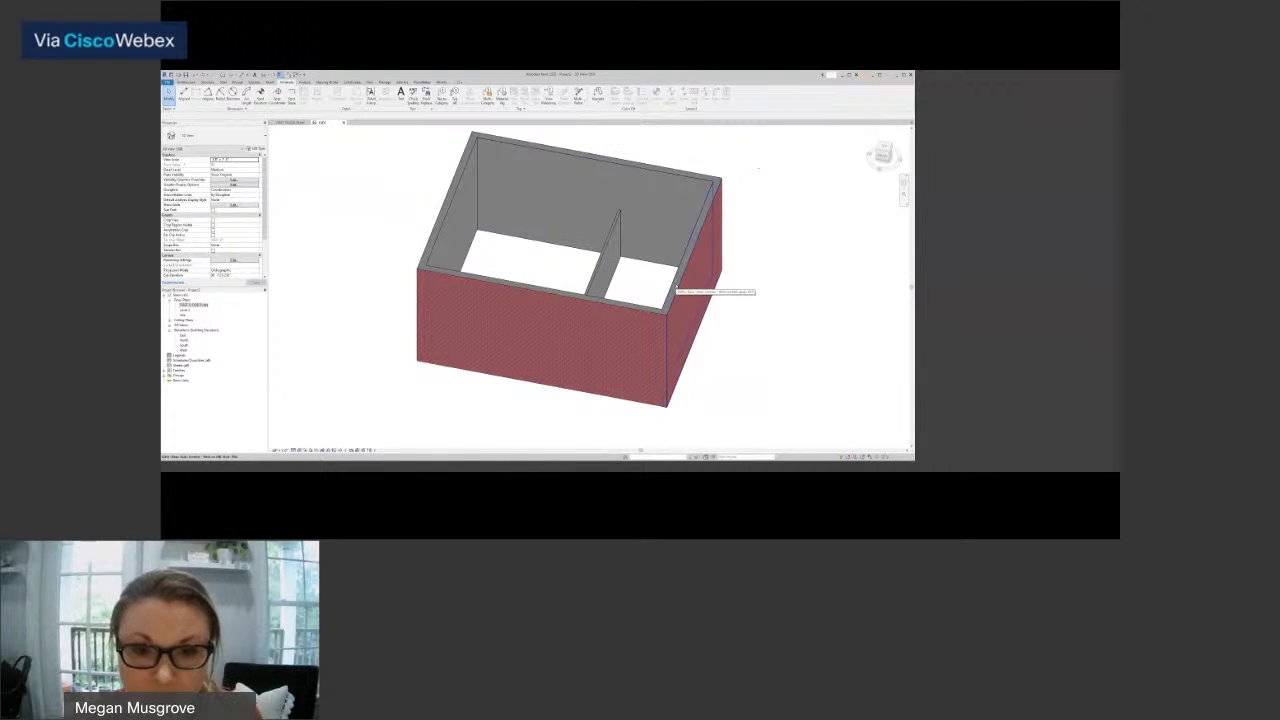
{"action": "left_click", "coordinate": [676, 288]}
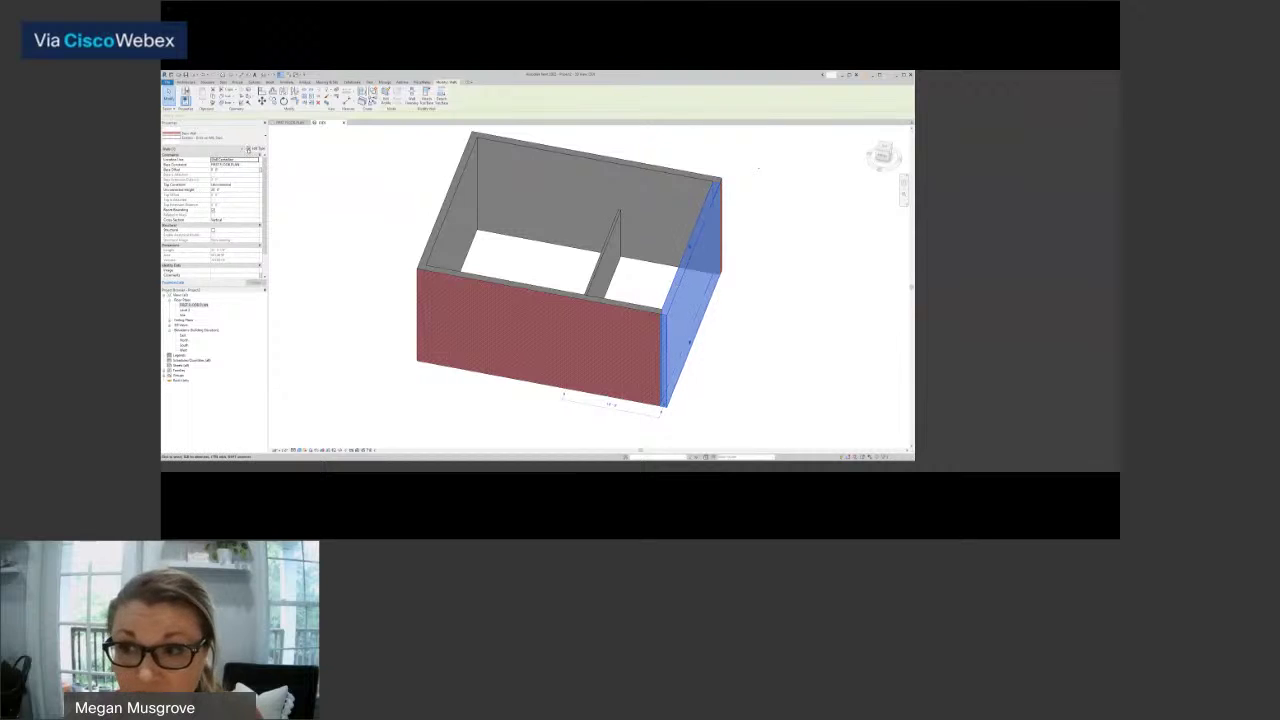
{"action": "left_click", "coordinate": [252, 149]}
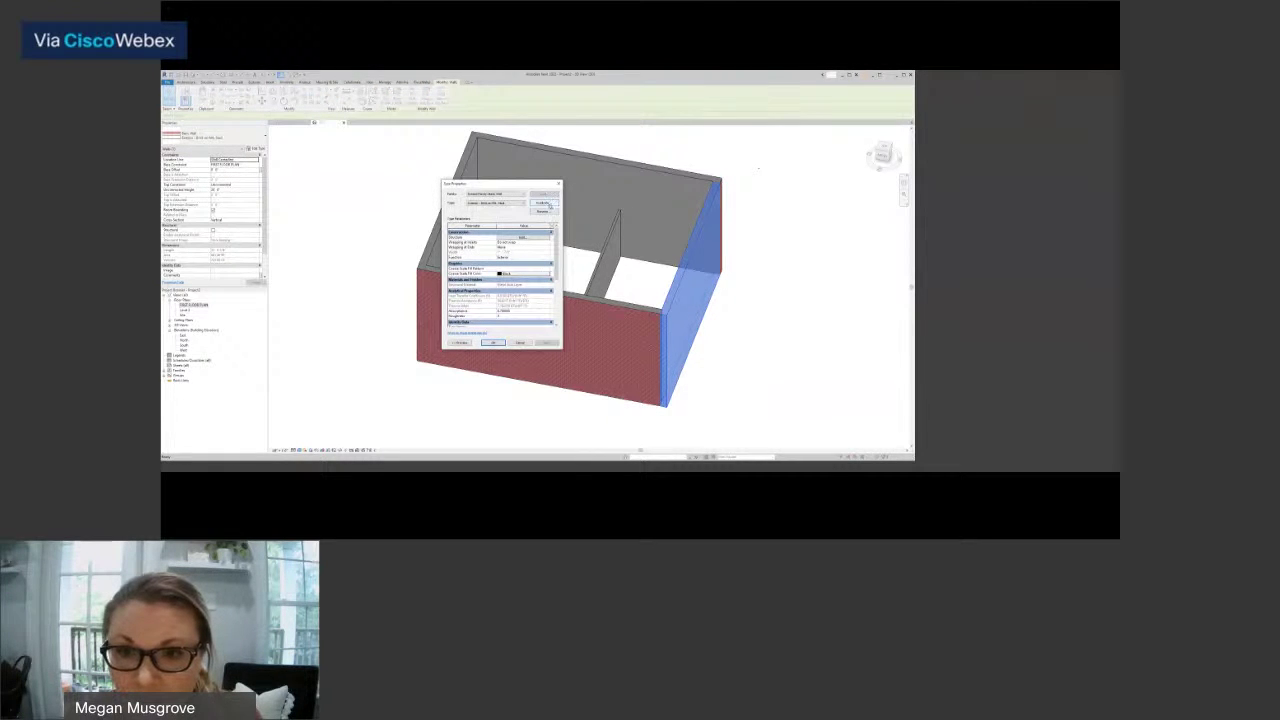
{"action": "left_click", "coordinate": [547, 203]}
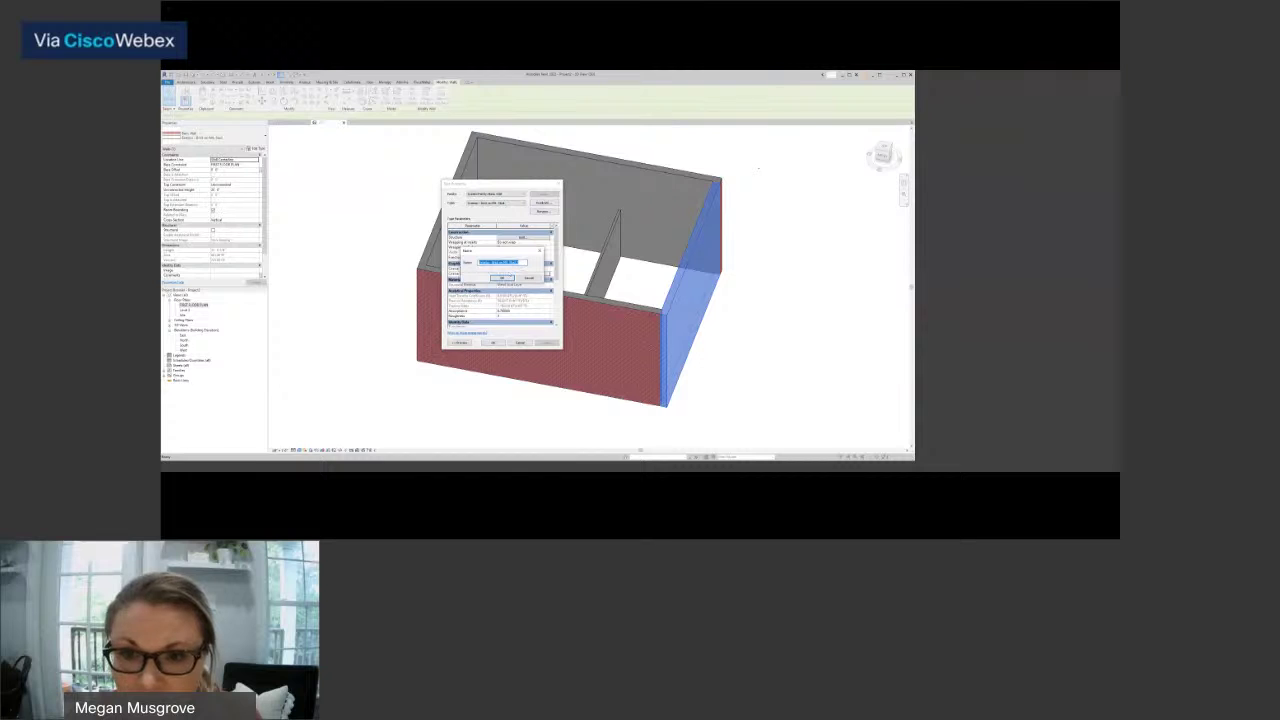
{"action": "left_click", "coordinate": [521, 262]}
{"action": "key", "text": "BackSpace"}
{"action": "key", "text": "BackSpace"}
{"action": "key", "text": "BackSpace"}
{"action": "key", "text": "BackSpace"}
{"action": "key", "text": "BackSpace"}
{"action": "key", "text": "BackSpace"}
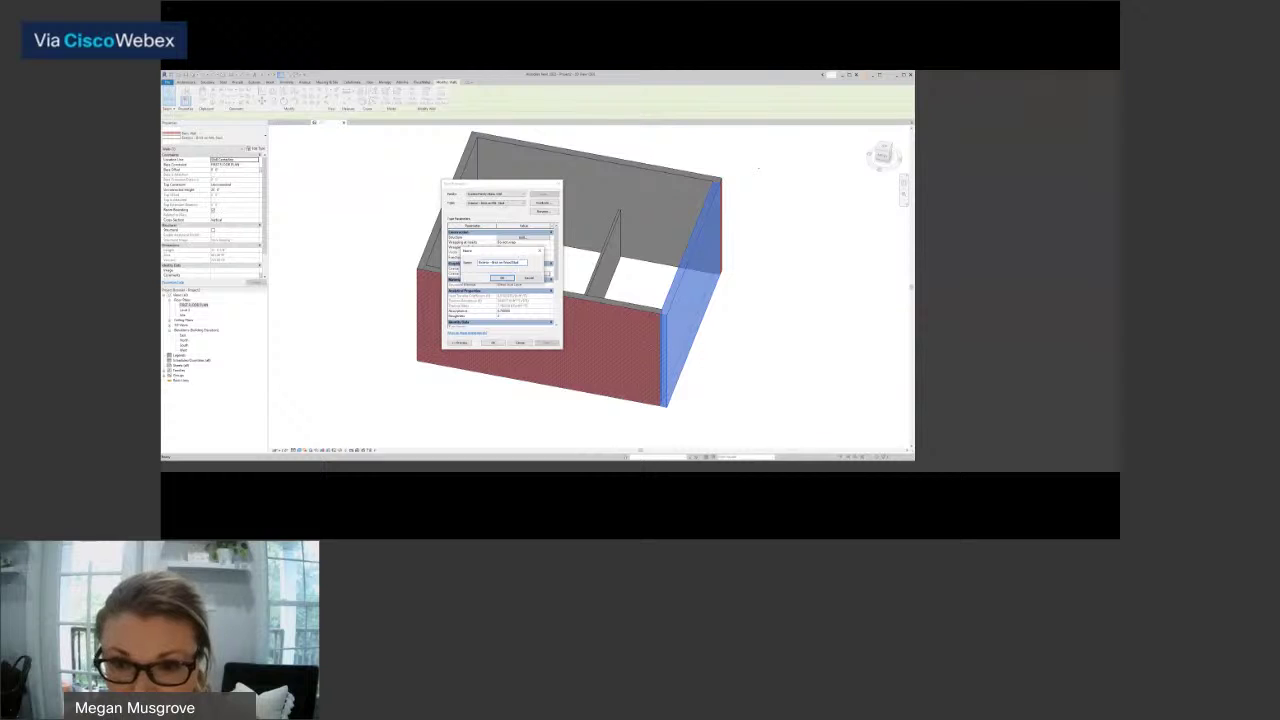
{"action": "key", "text": "Return"}
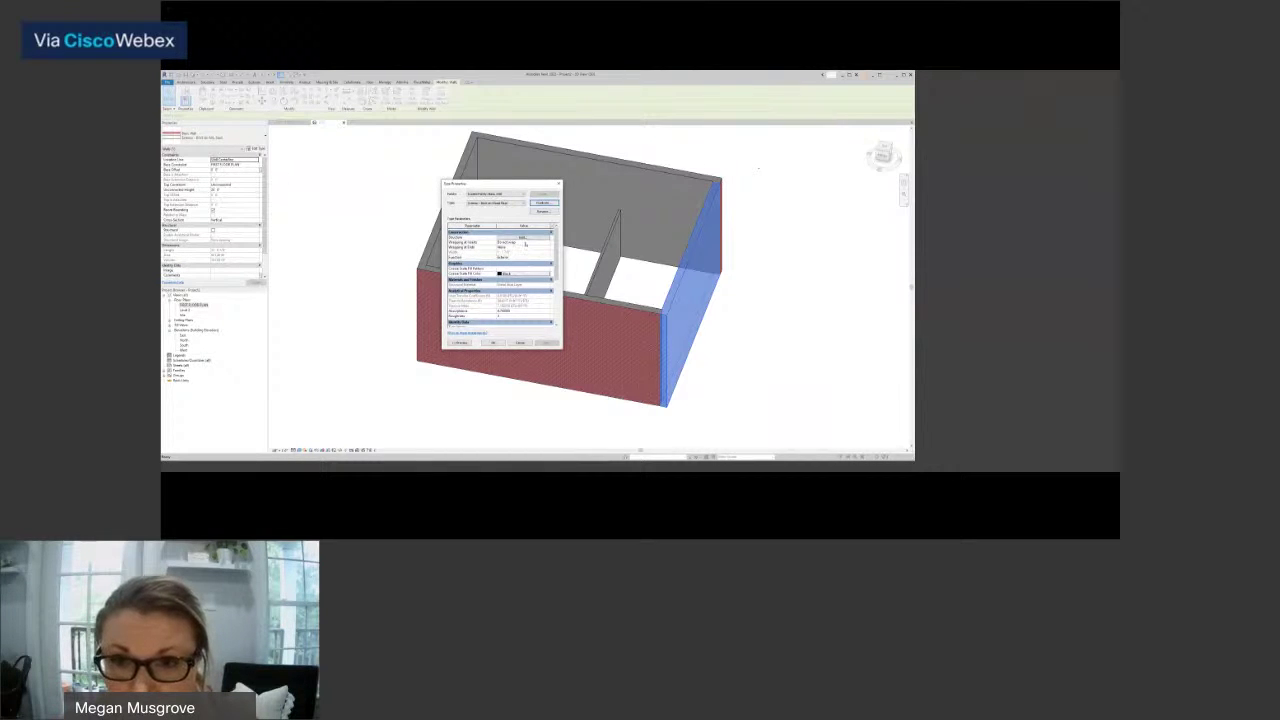
Open the new wall type's layer structure for editing and enlarge the assembly window to show every layer.
{"action": "left_click", "coordinate": [532, 239]}
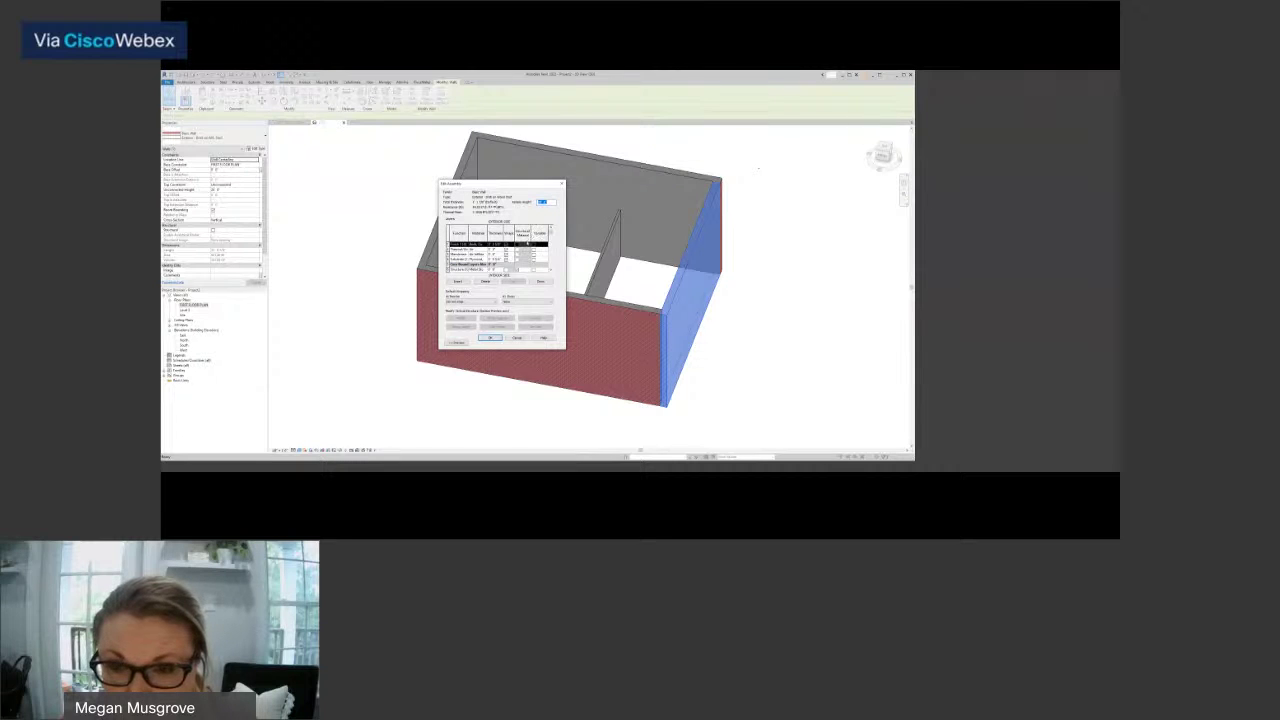
{"action": "left_click_drag", "start_coordinate": [565, 275], "coordinate": [705, 275]}
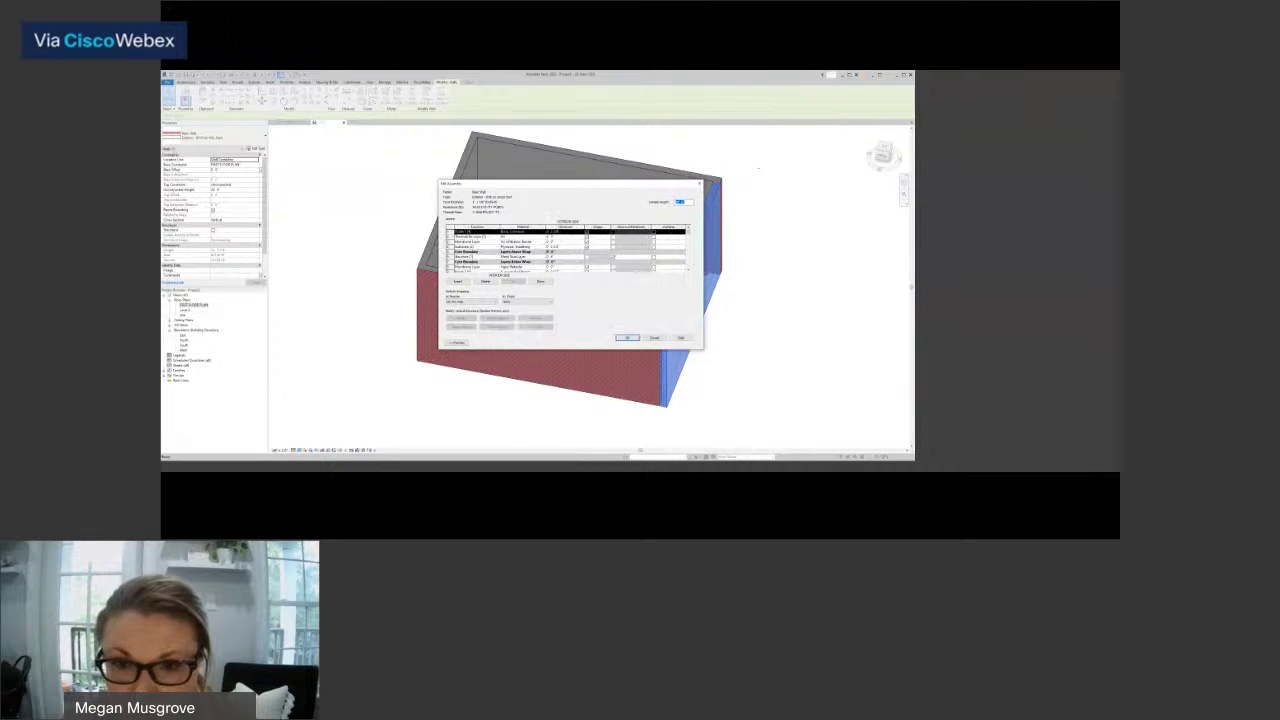
{"action": "left_click_drag", "start_coordinate": [581, 362], "coordinate": [580, 379]}
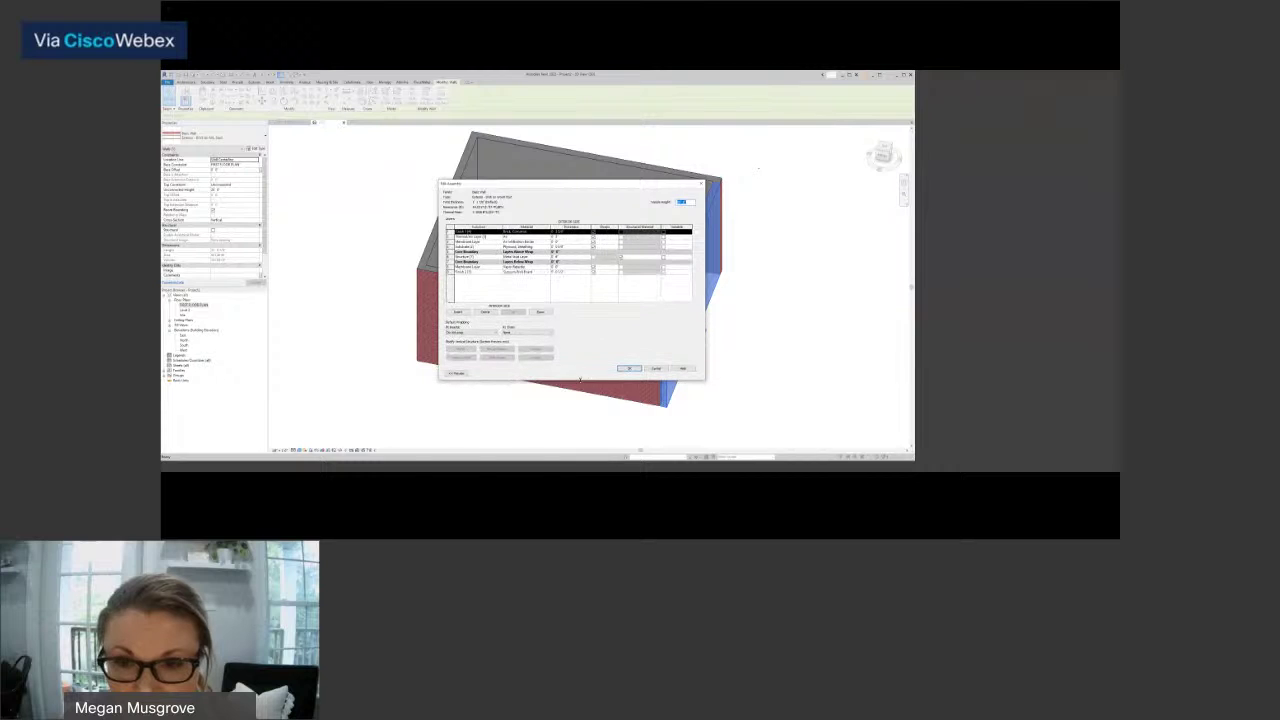
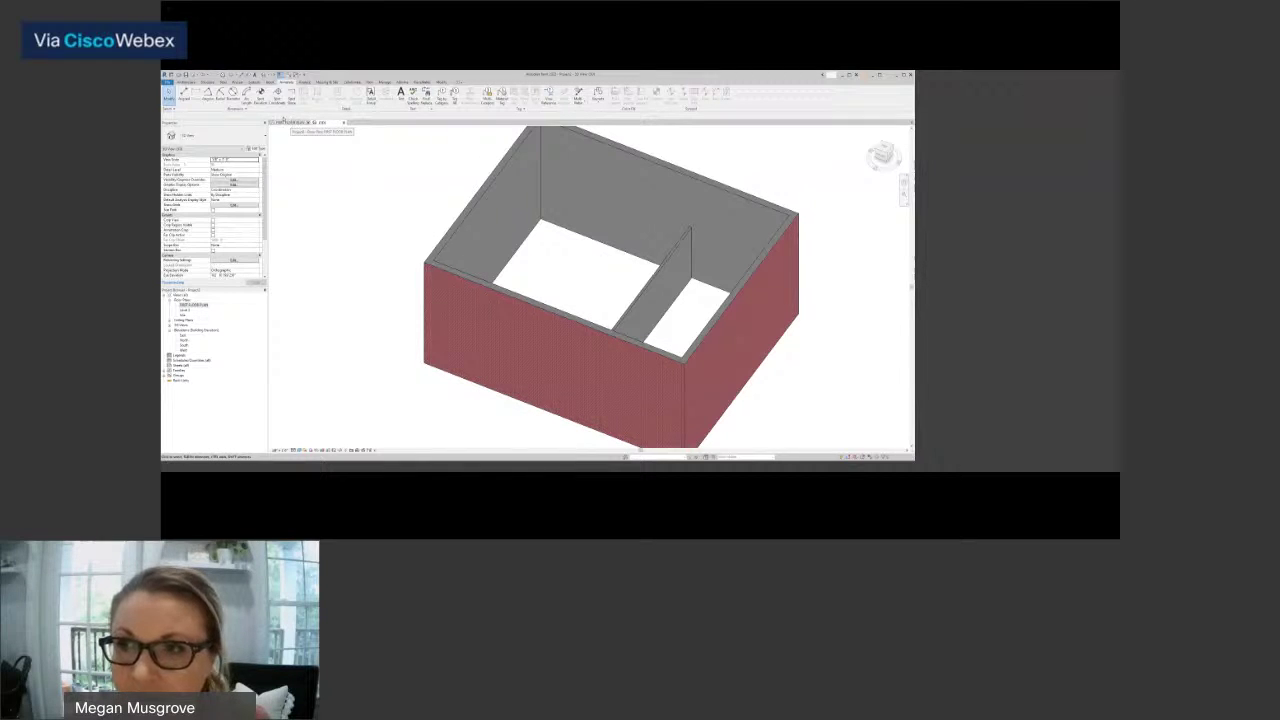
Compare the 3D view with the FIRST FLOOR PLAN view, ending in the floor plan.
{"action": "left_click", "coordinate": [285, 121]}
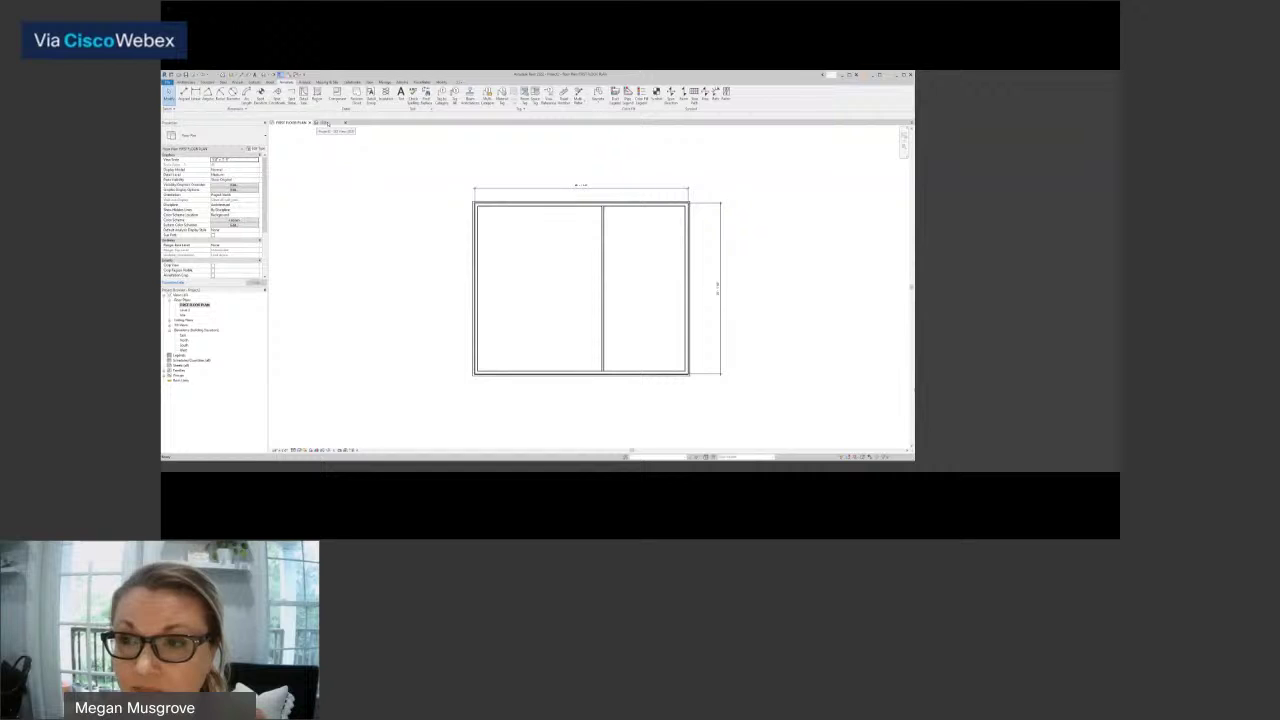
{"action": "left_click", "coordinate": [327, 123]}
{"action": "left_click", "coordinate": [288, 122]}
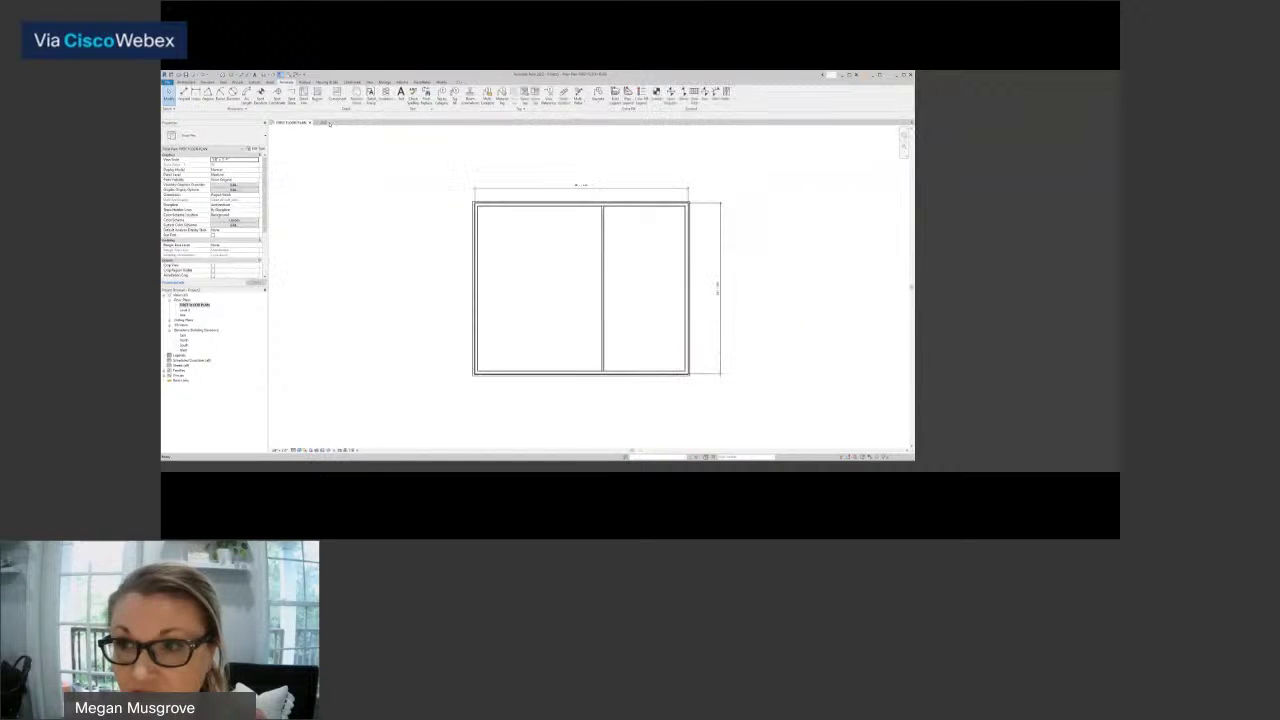
{"action": "left_click", "coordinate": [328, 123]}
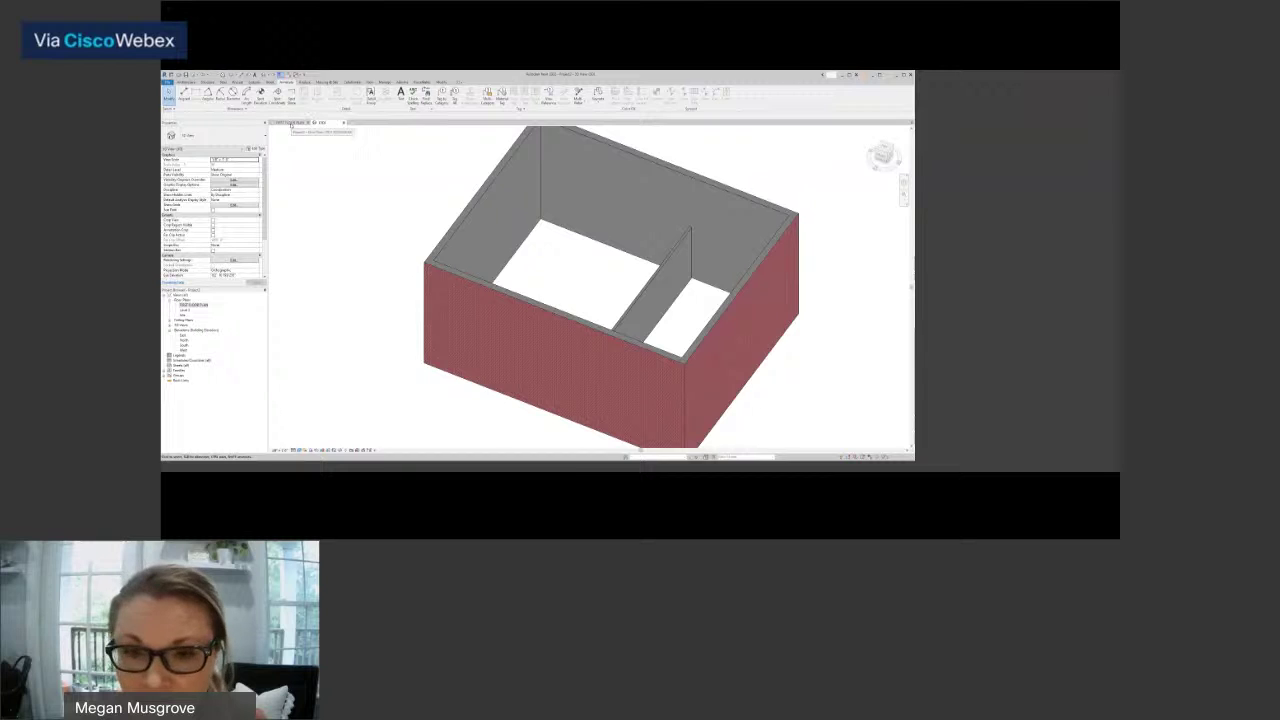
{"action": "left_click", "coordinate": [289, 122]}
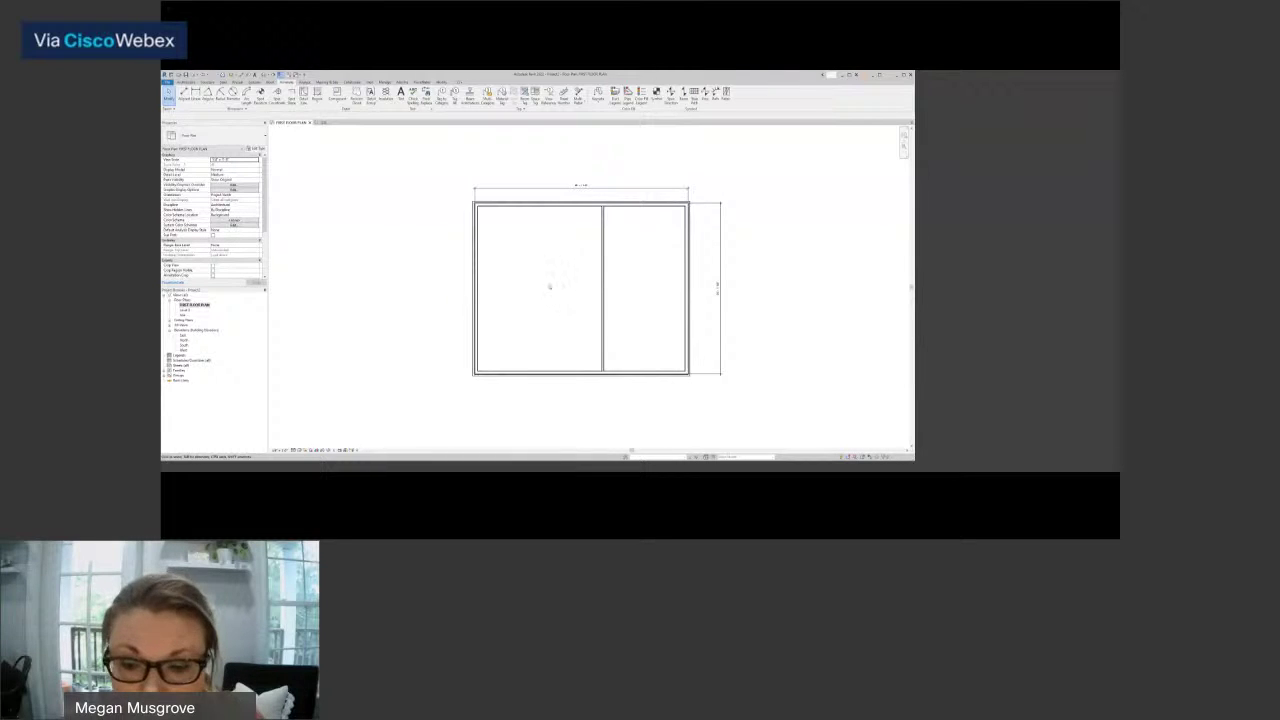
Draw two horizontal interior walls from the vertical partition to the right exterior wall, one below and one above mid-height.
{"action": "scroll", "coordinate": [549, 287], "scroll_direction": "up", "scroll_amount": 2}
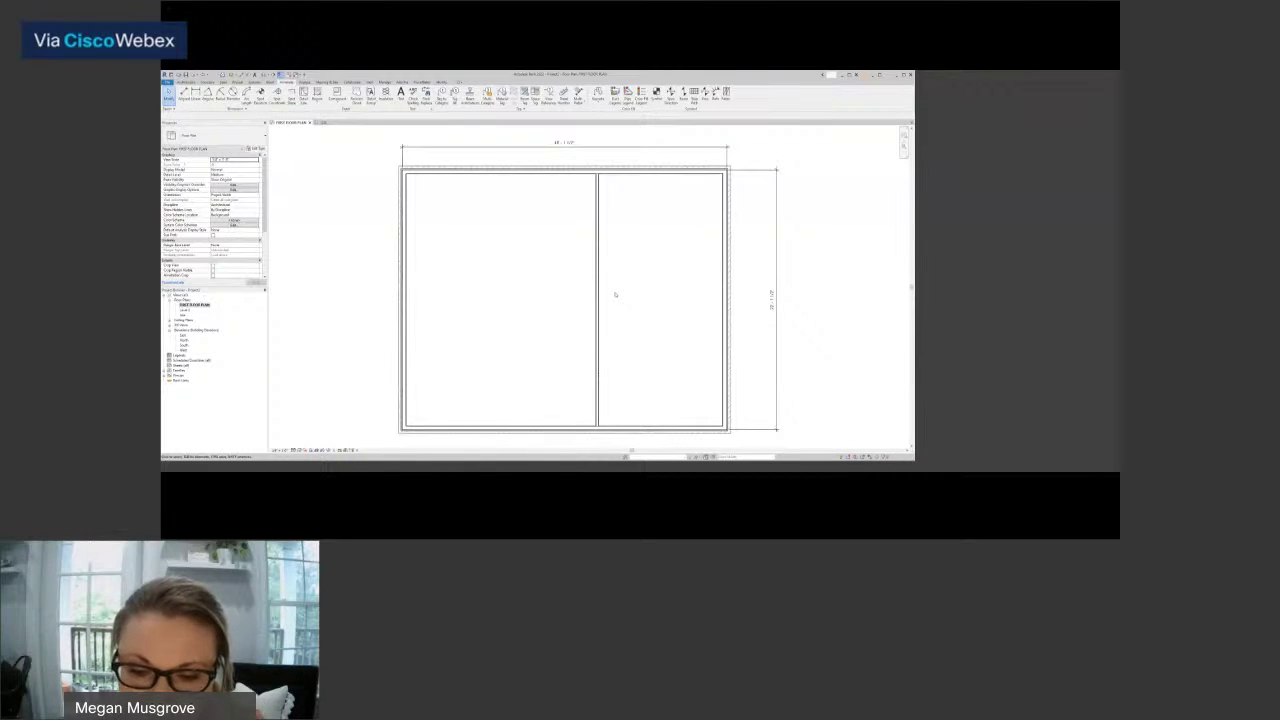
{"action": "key", "text": "w"}
{"action": "key", "text": "a"}
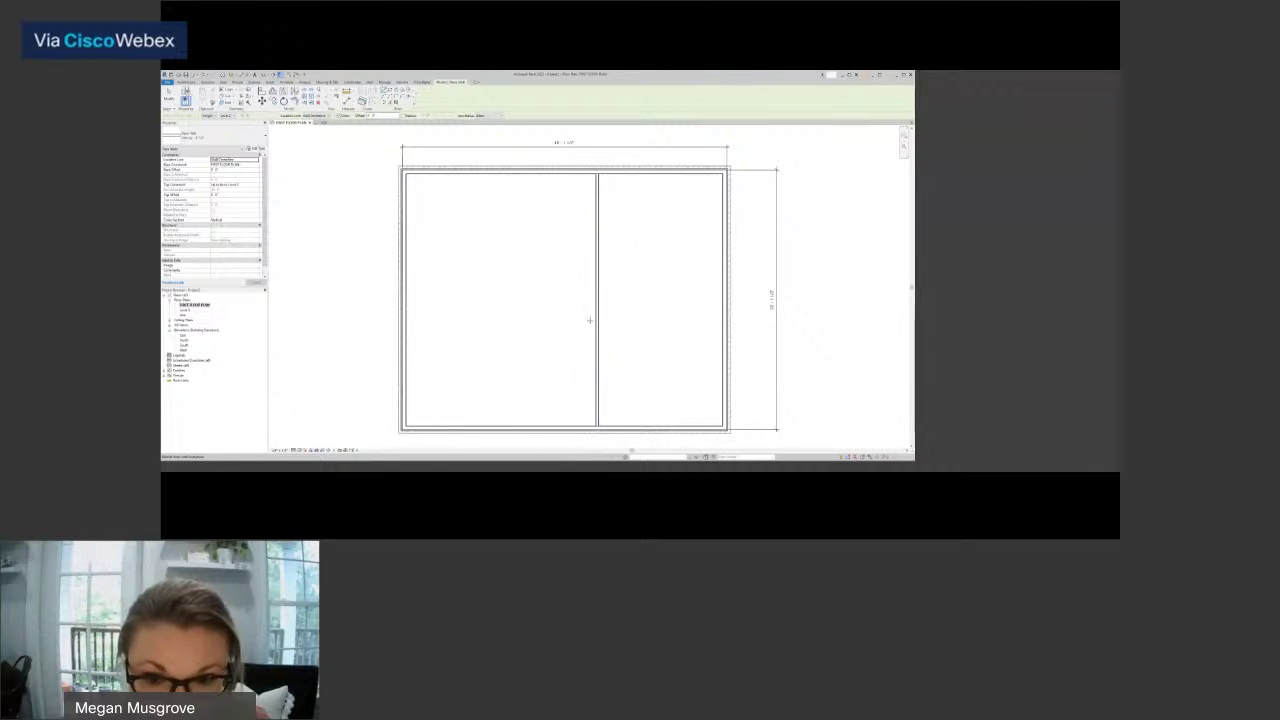
{"action": "left_click", "coordinate": [598, 319]}
{"action": "left_click", "coordinate": [727, 318]}
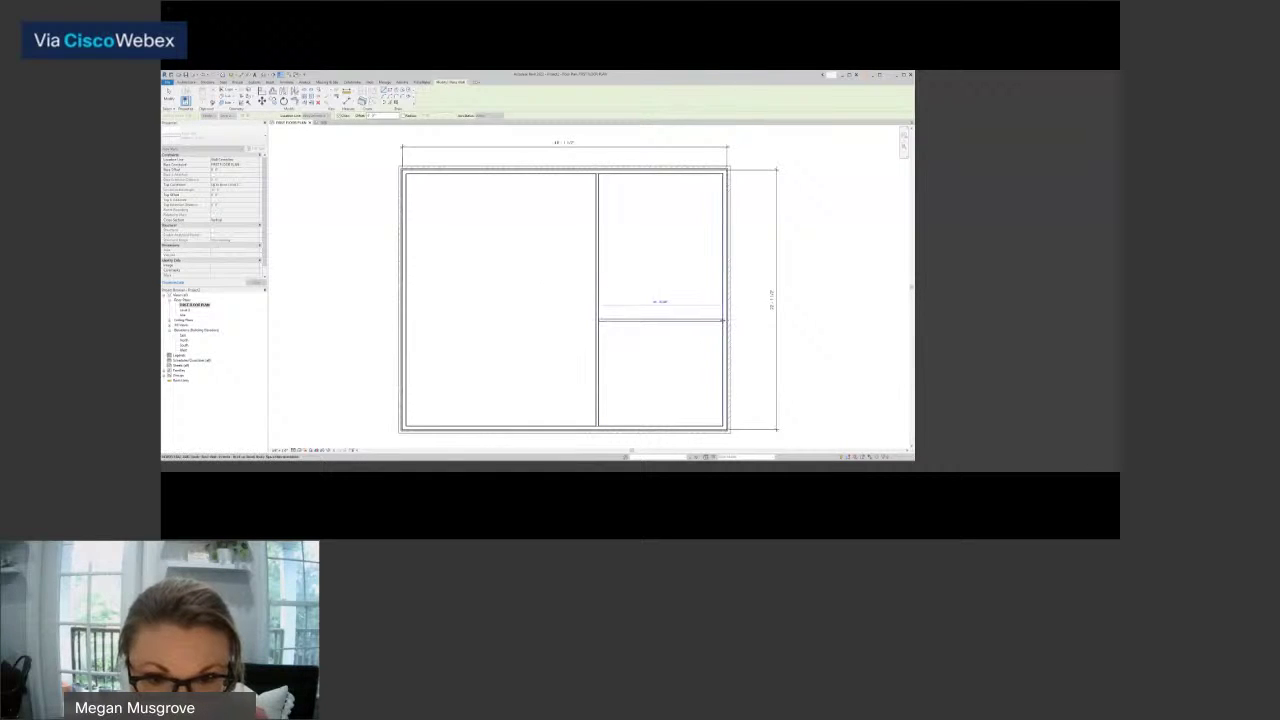
{"action": "key", "text": "Escape"}
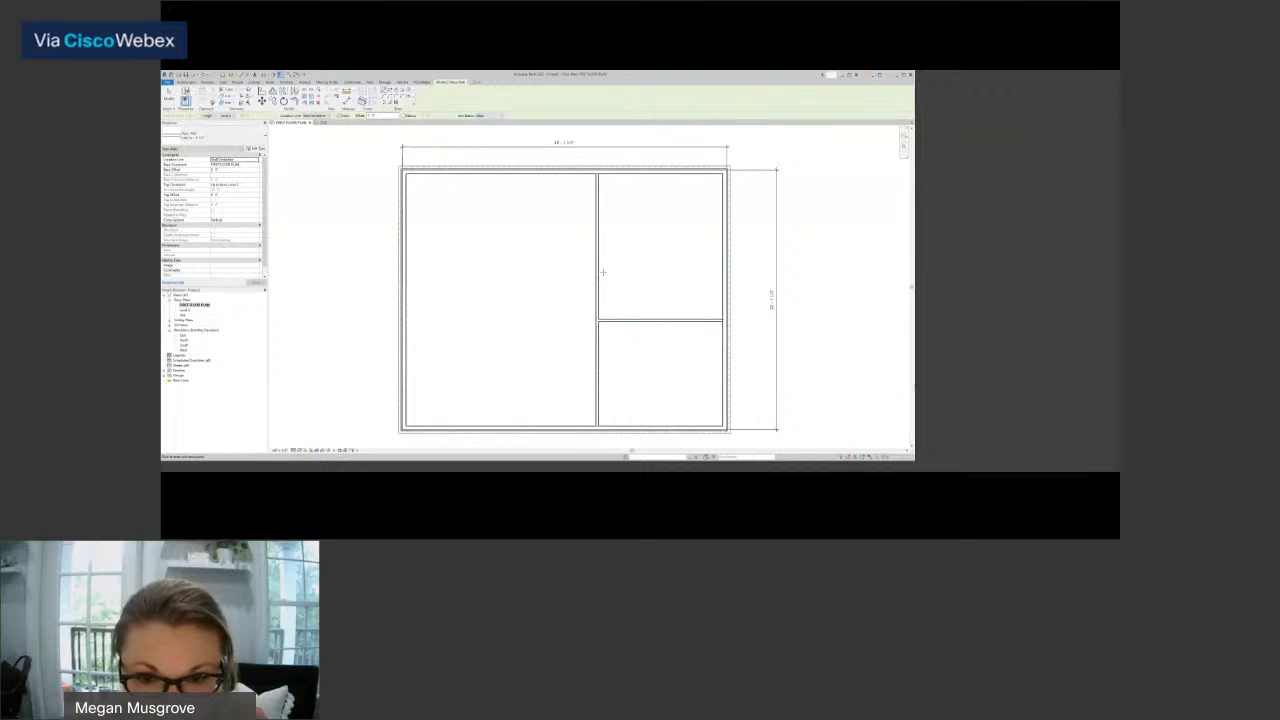
{"action": "left_click", "coordinate": [598, 272]}
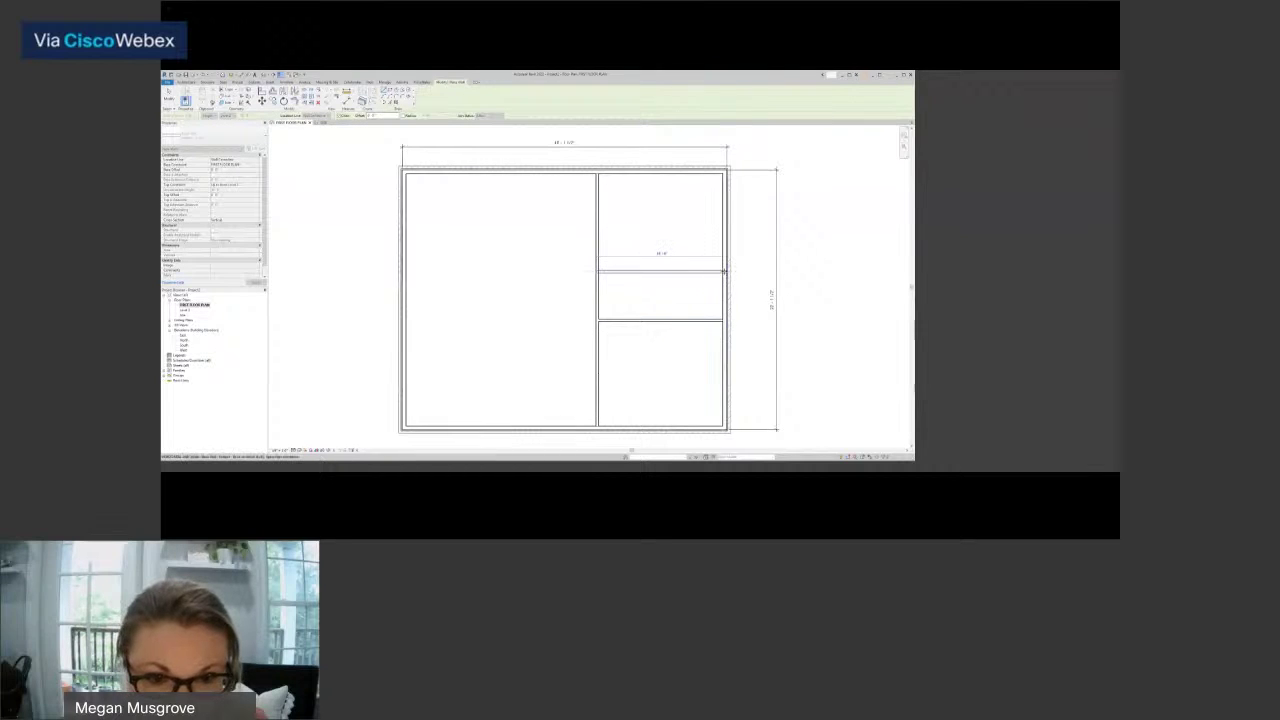
{"action": "left_click", "coordinate": [724, 272]}
{"action": "key", "text": "Escape"}
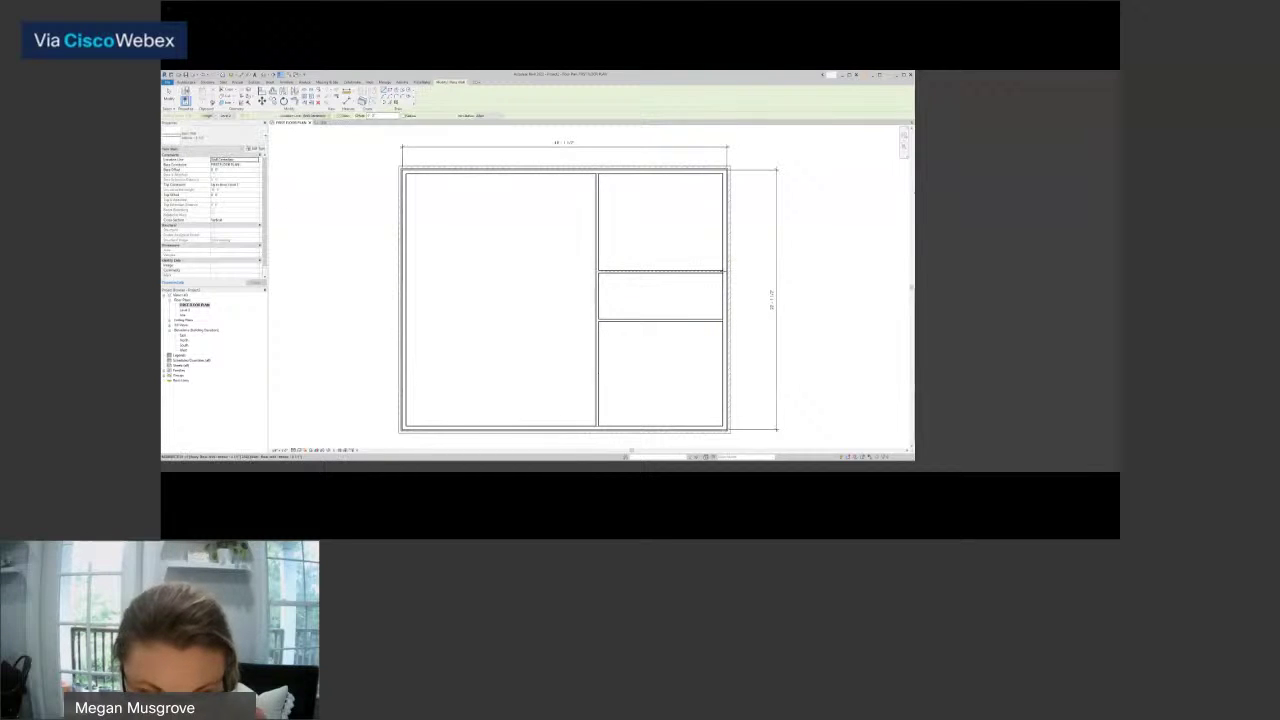
Draw a short vertical wall between the two horizontal interior walls, close to the vertical partition.
{"action": "left_click", "coordinate": [632, 320]}
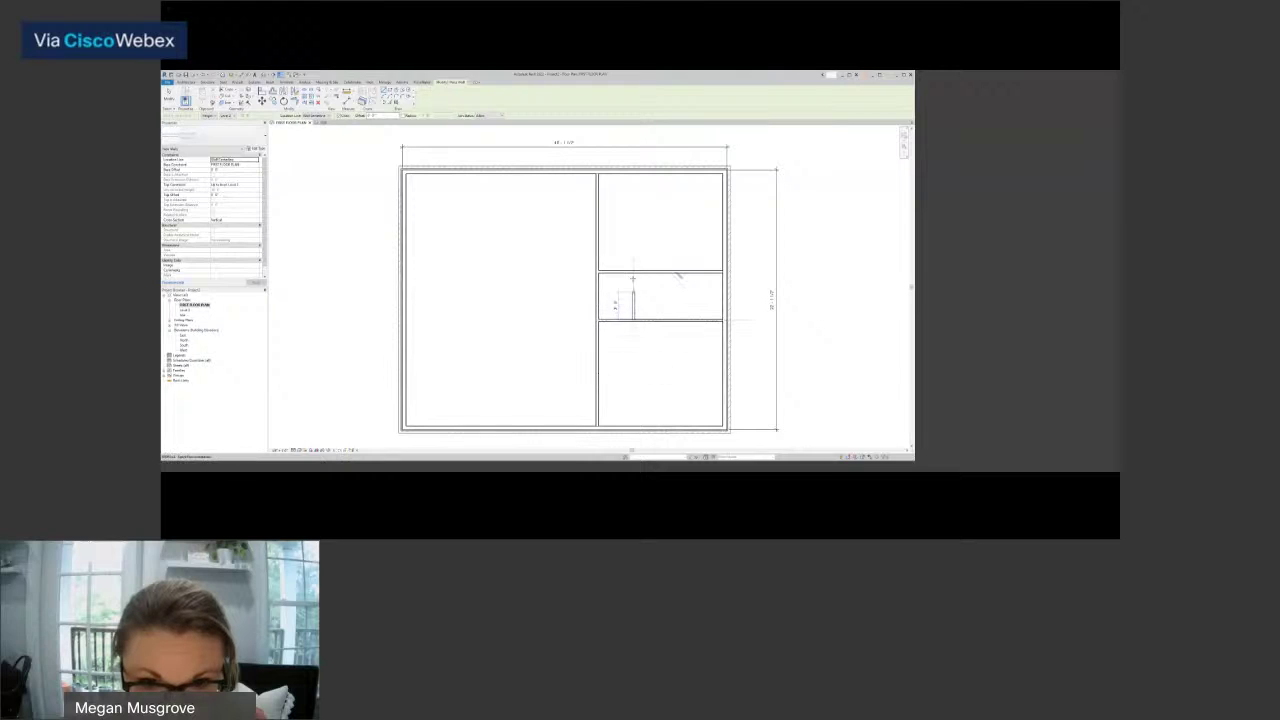
{"action": "left_click", "coordinate": [632, 272]}
{"action": "key", "text": "Escape"}
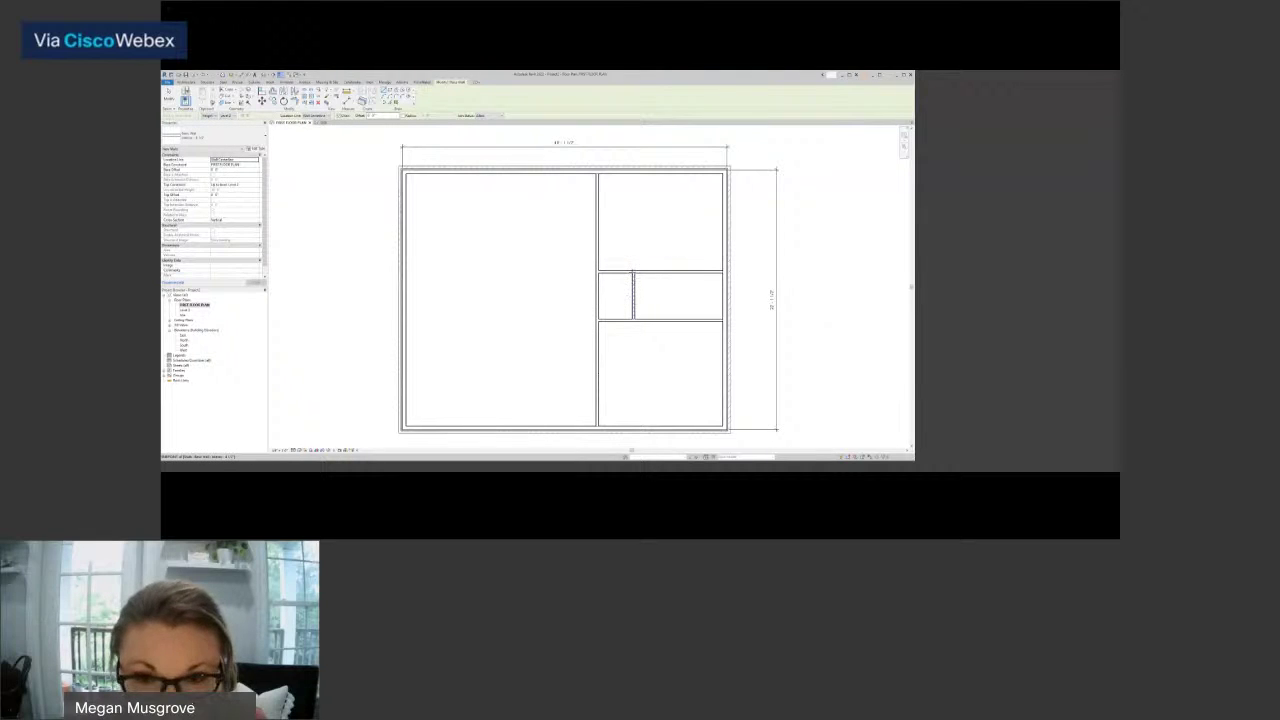
Draw an L-shaped pair of closet walls in the upper-right room, from the vertical partition to the top exterior wall.
{"action": "left_click", "coordinate": [598, 236]}
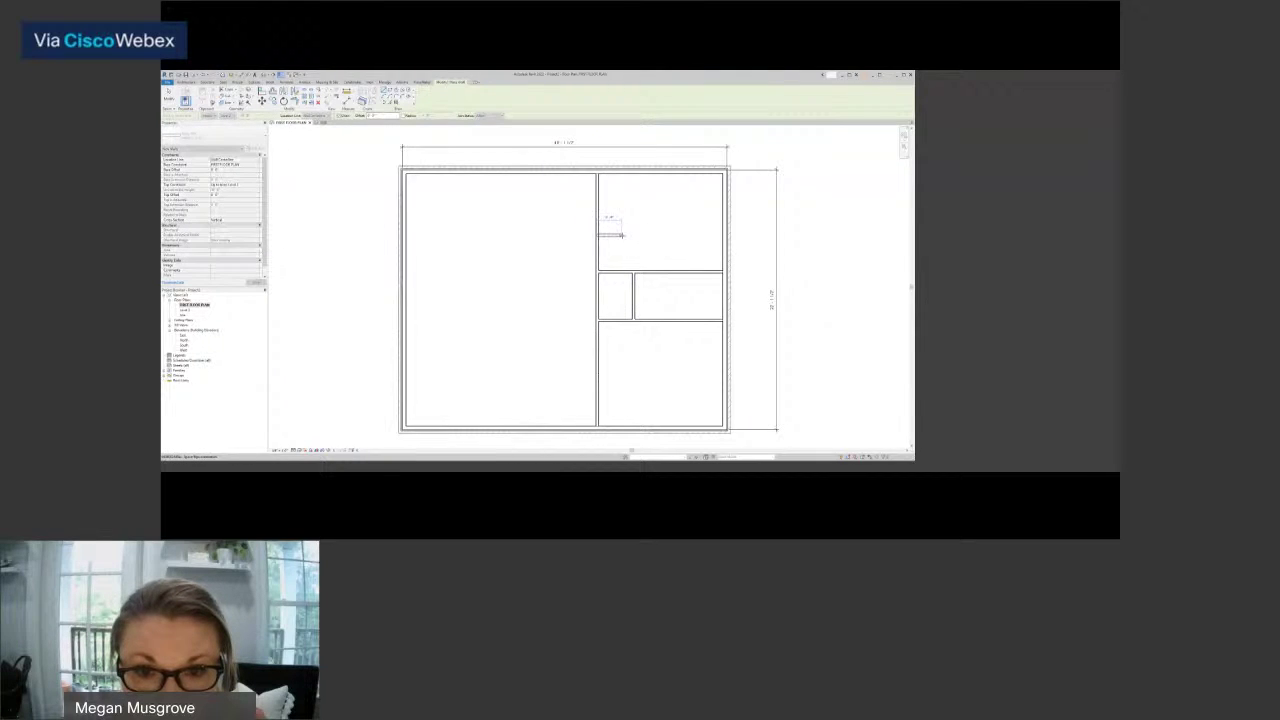
{"action": "left_click", "coordinate": [622, 235]}
{"action": "left_click", "coordinate": [622, 174]}
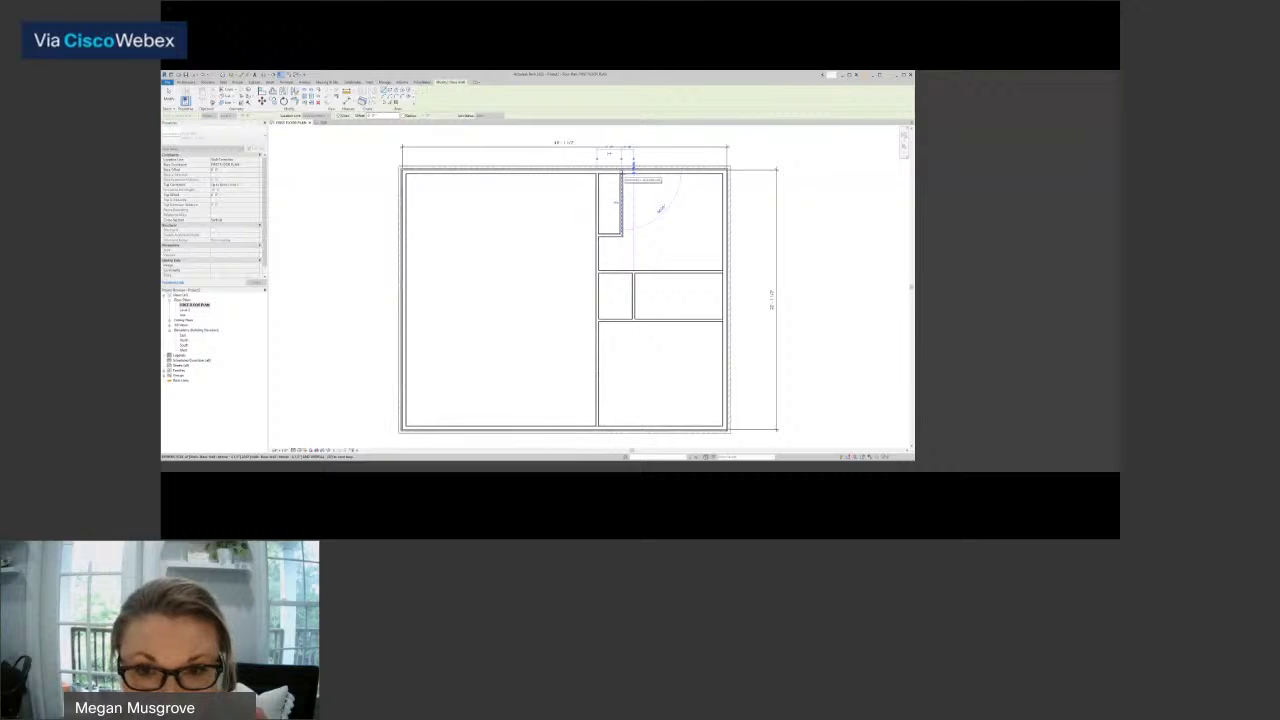
{"action": "key", "text": "Escape"}
{"action": "key", "text": "Escape"}
Draw an L-shaped pair of closet walls in the lower-right room, from the vertical partition to the bottom exterior wall.
{"action": "left_click", "coordinate": [598, 365]}
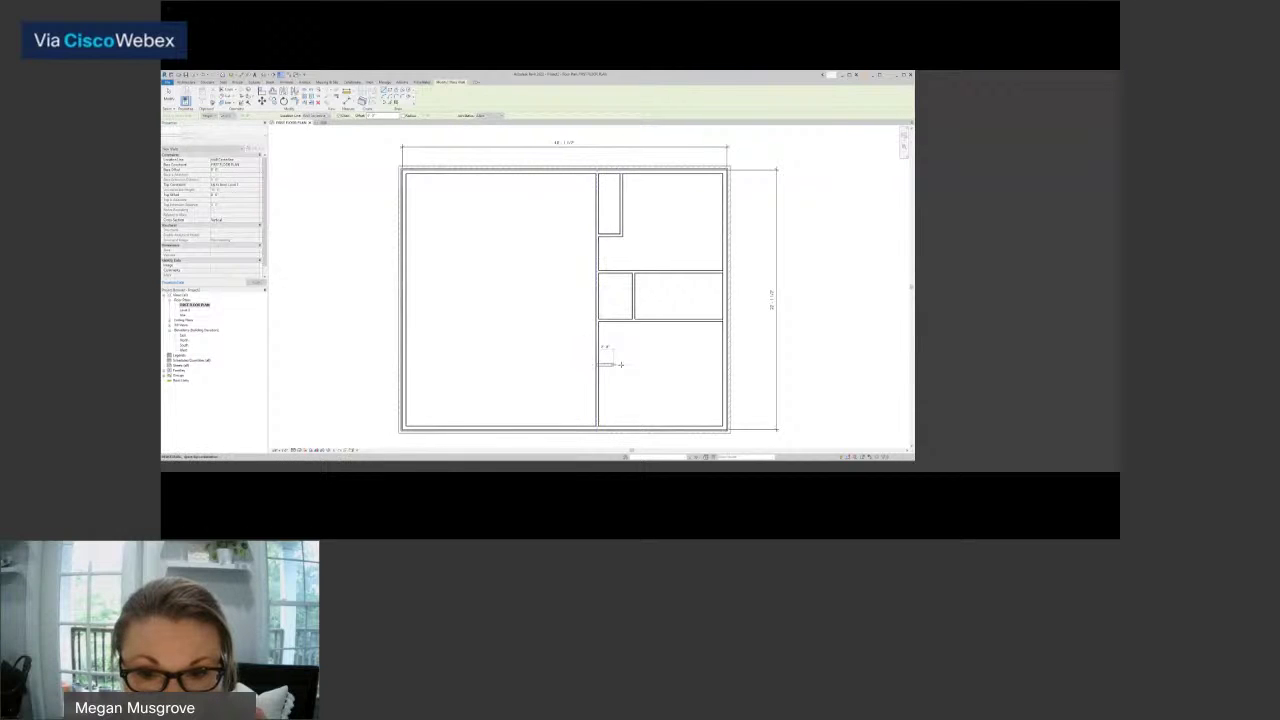
{"action": "left_click", "coordinate": [622, 365]}
{"action": "left_click", "coordinate": [622, 428]}
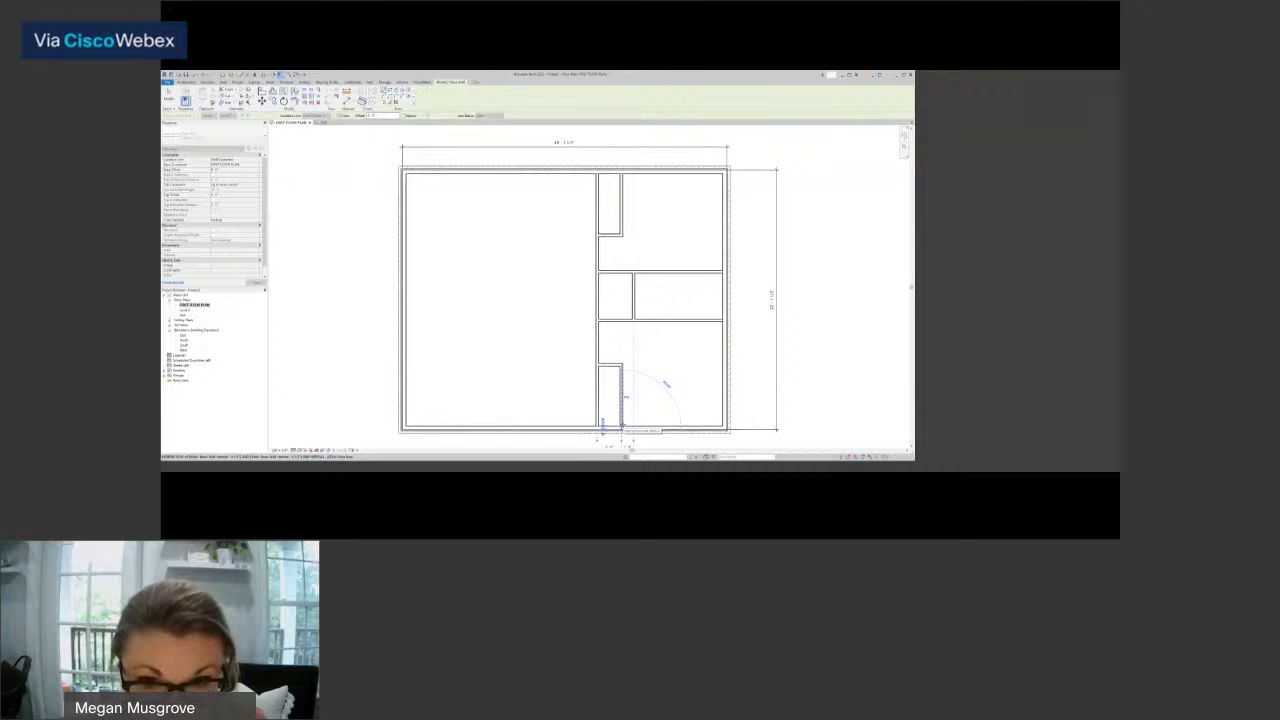
{"action": "key", "text": "Escape"}
{"action": "key", "text": "Escape"}
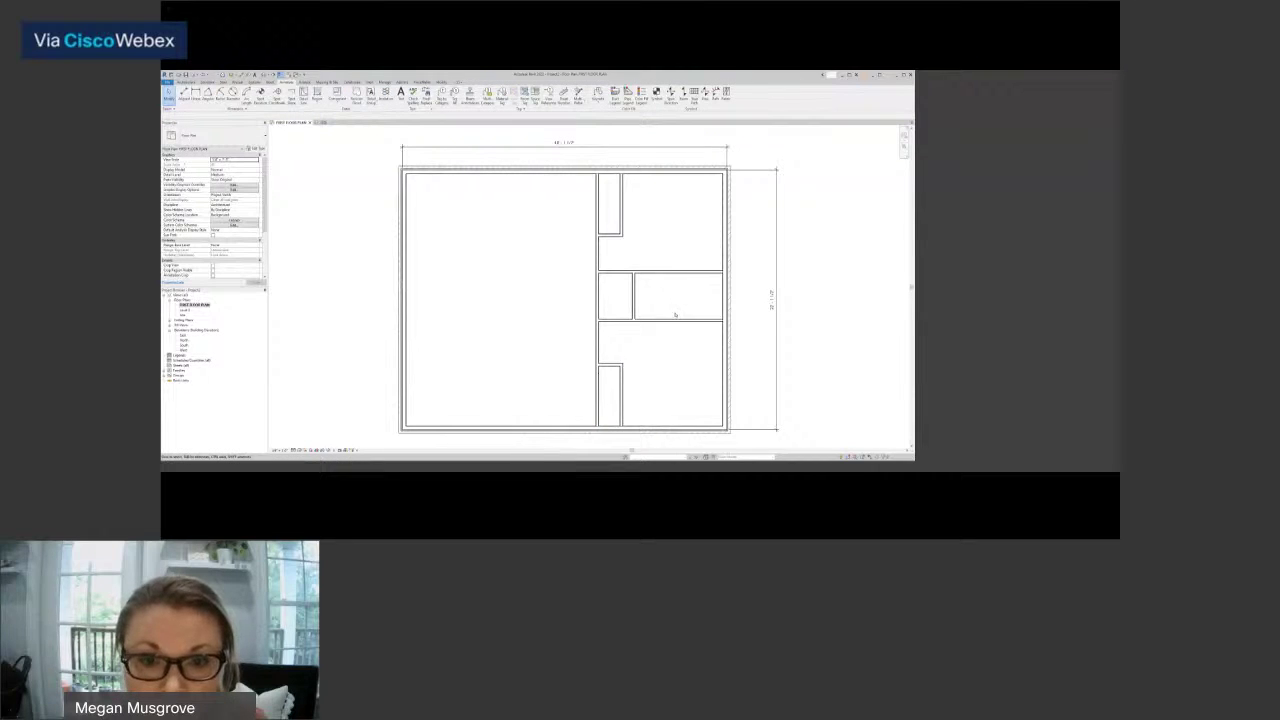
Move the overall width dimension farther above the top exterior wall.
{"action": "scroll", "coordinate": [675, 315], "scroll_direction": "down", "scroll_amount": 1}
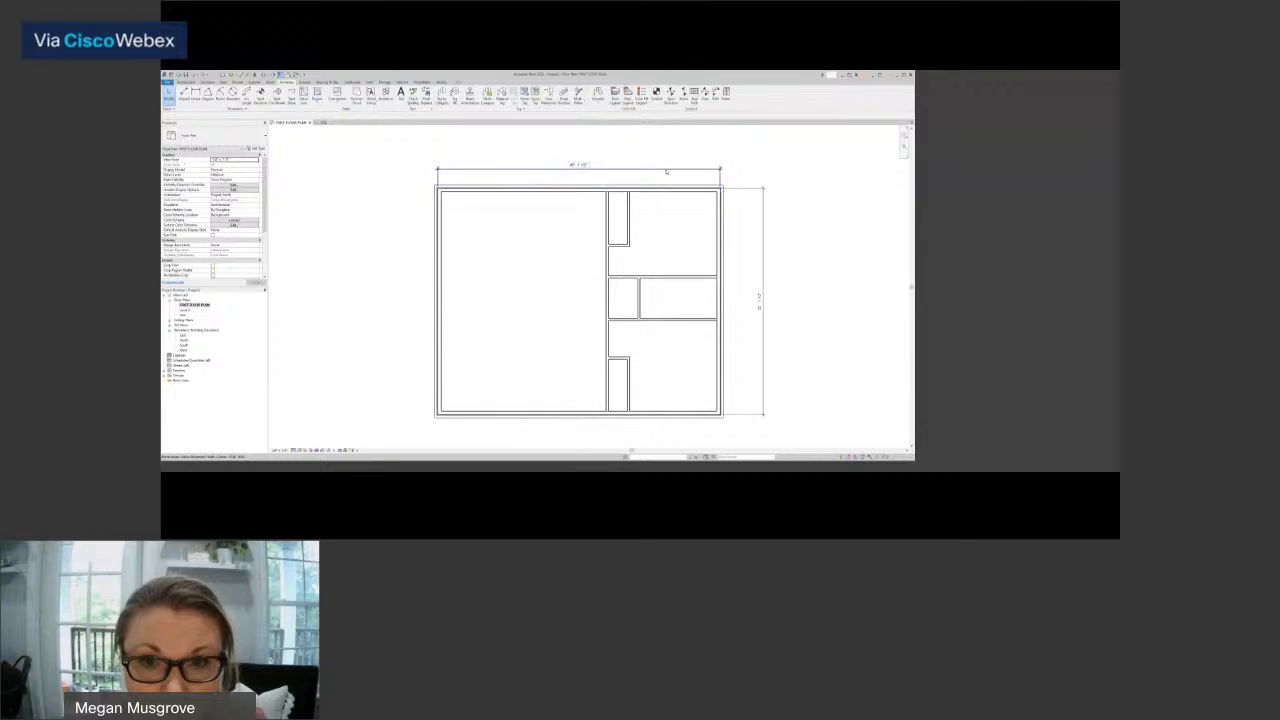
{"action": "left_click_drag", "start_coordinate": [662, 170], "coordinate": [662, 154]}
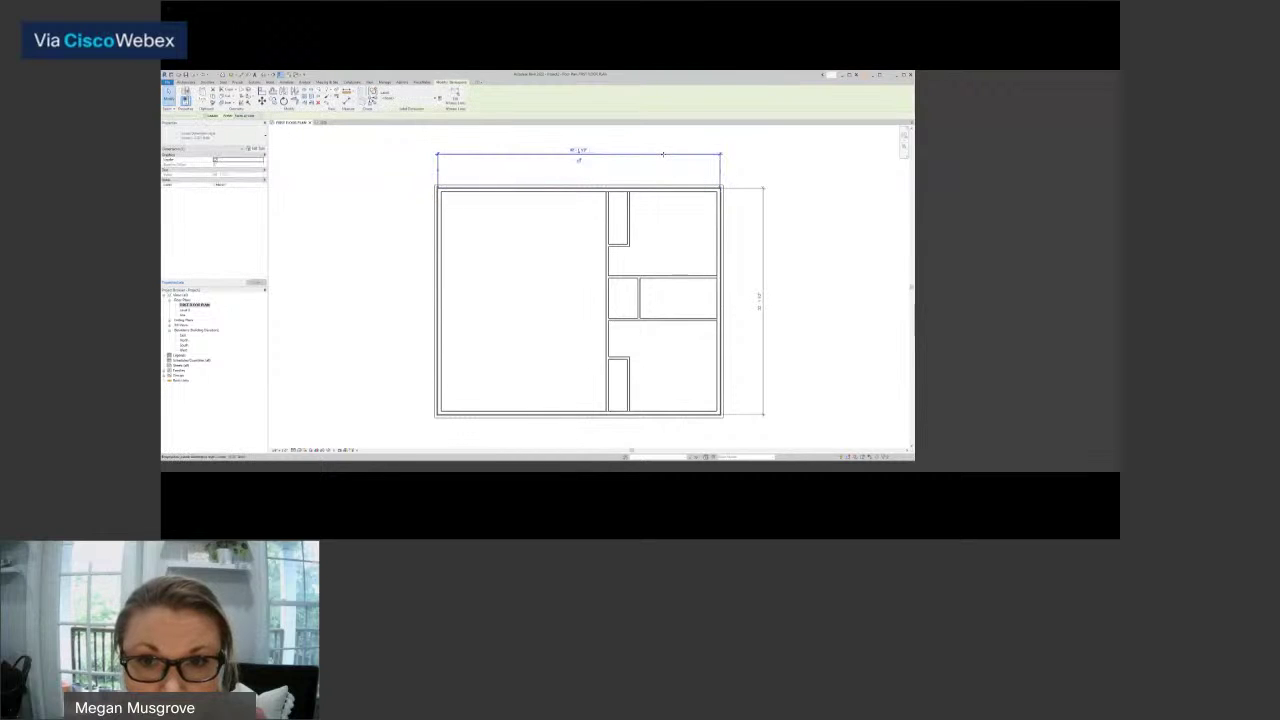
{"action": "left_click", "coordinate": [438, 280]}
{"action": "left_click", "coordinate": [577, 148]}
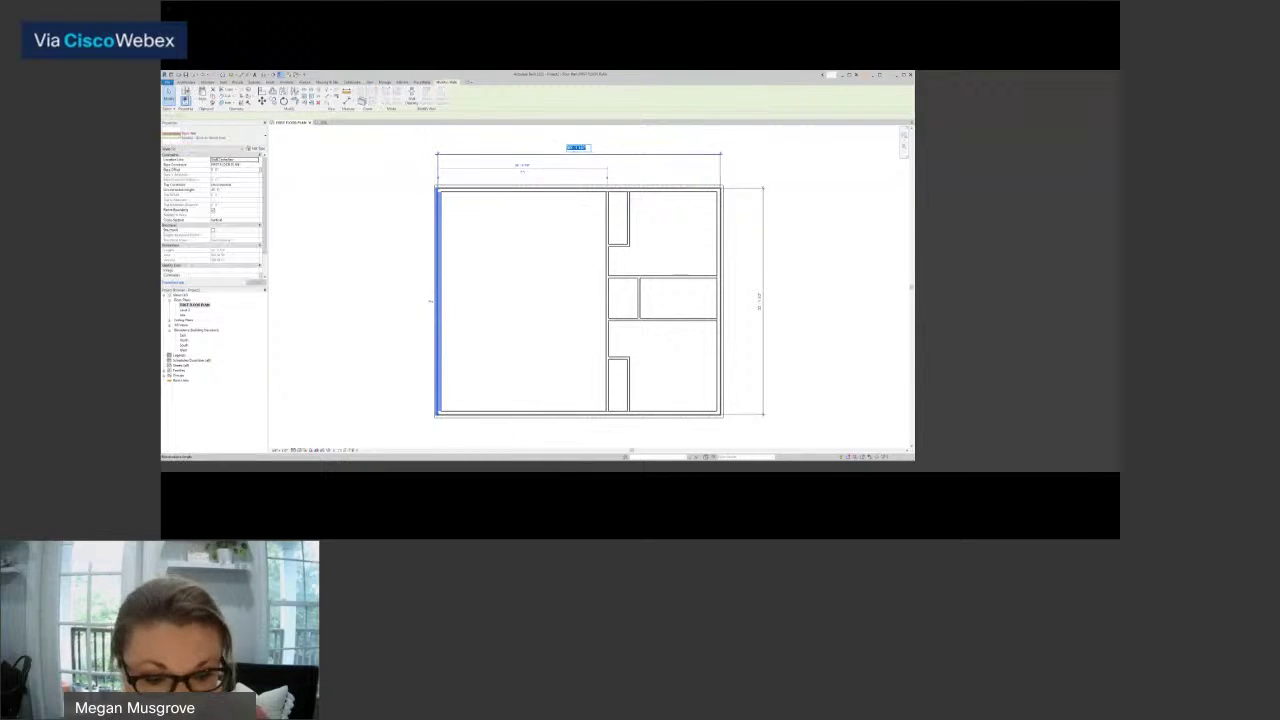
{"action": "type", "text": "4"}
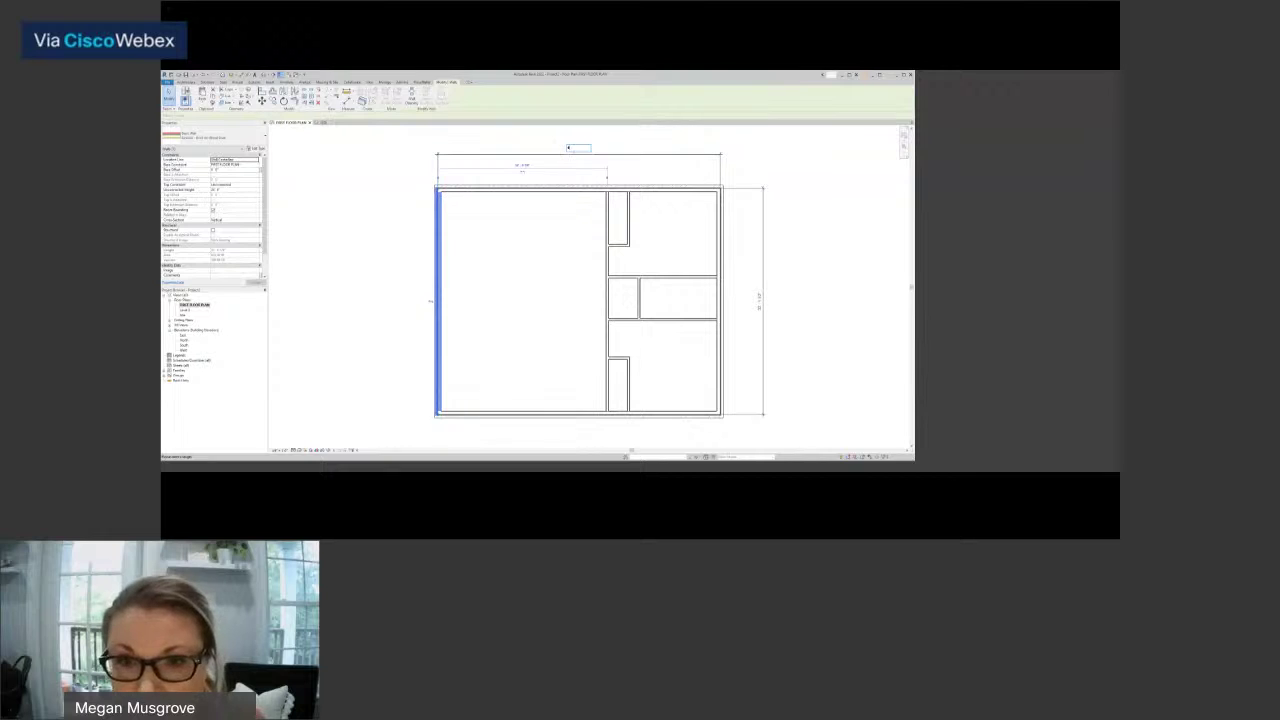
{"action": "key", "text": "Return"}
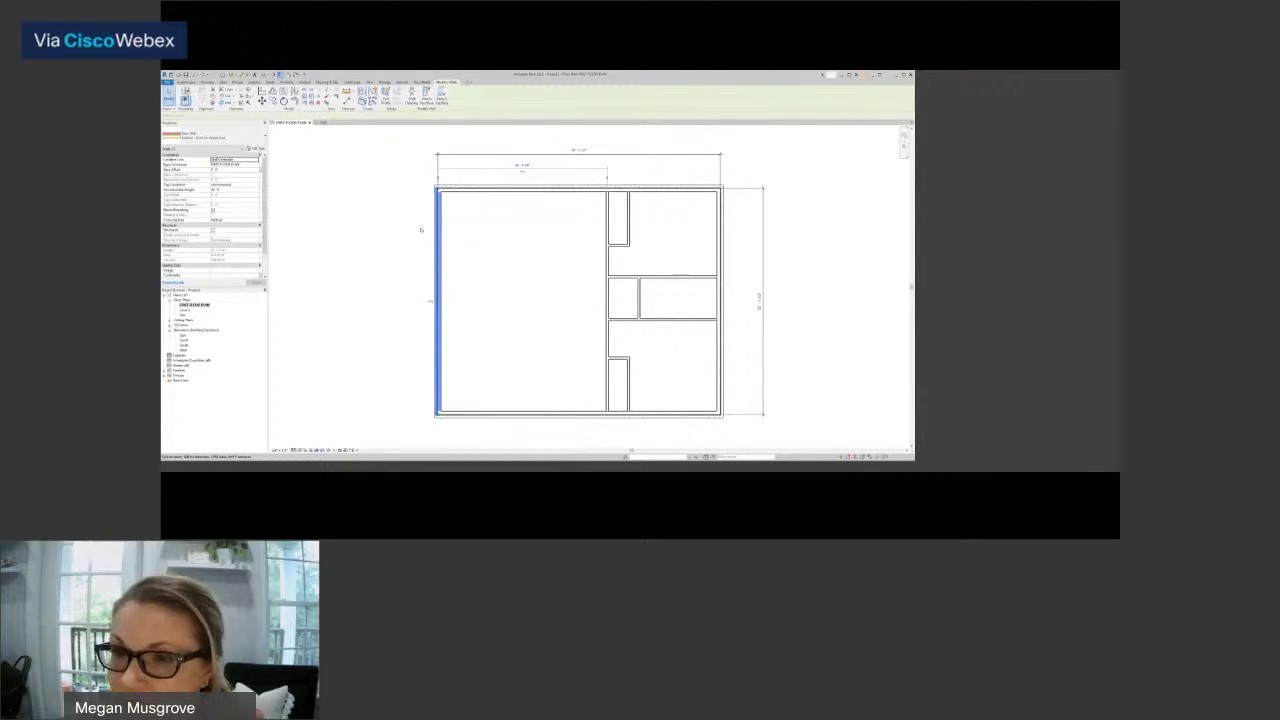
{"action": "left_click", "coordinate": [394, 243]}
Set the location line of all four exterior walls to Core Face: Exterior.
{"action": "left_click", "coordinate": [437, 264]}
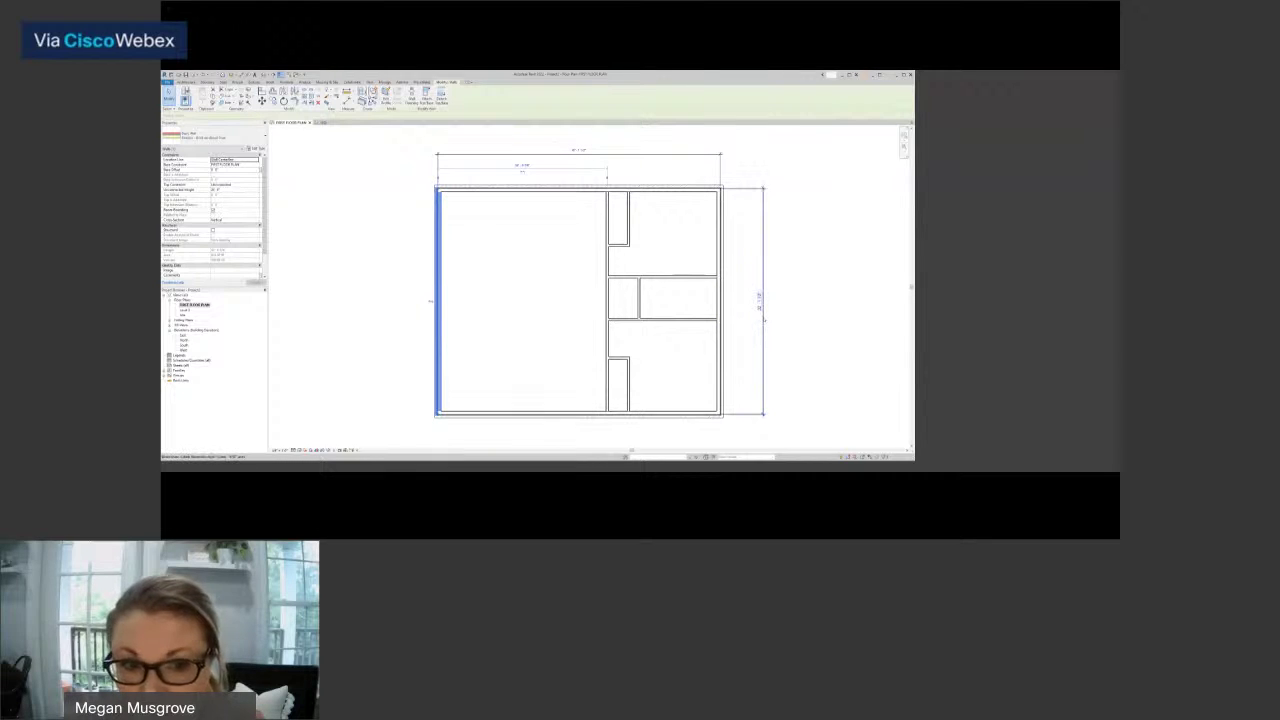
{"action": "left_click", "coordinate": [474, 190], "text": "ctrl"}
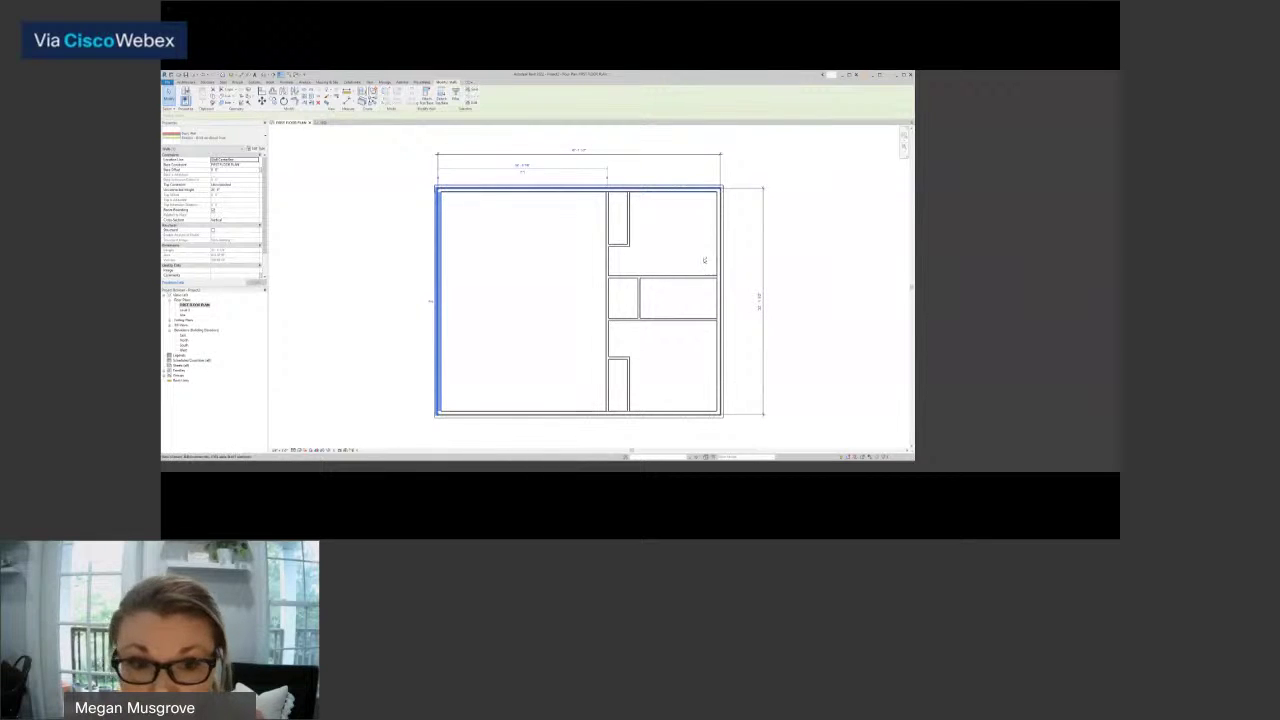
{"action": "left_click", "coordinate": [717, 262], "text": "ctrl"}
{"action": "left_click", "coordinate": [514, 412], "text": "ctrl"}
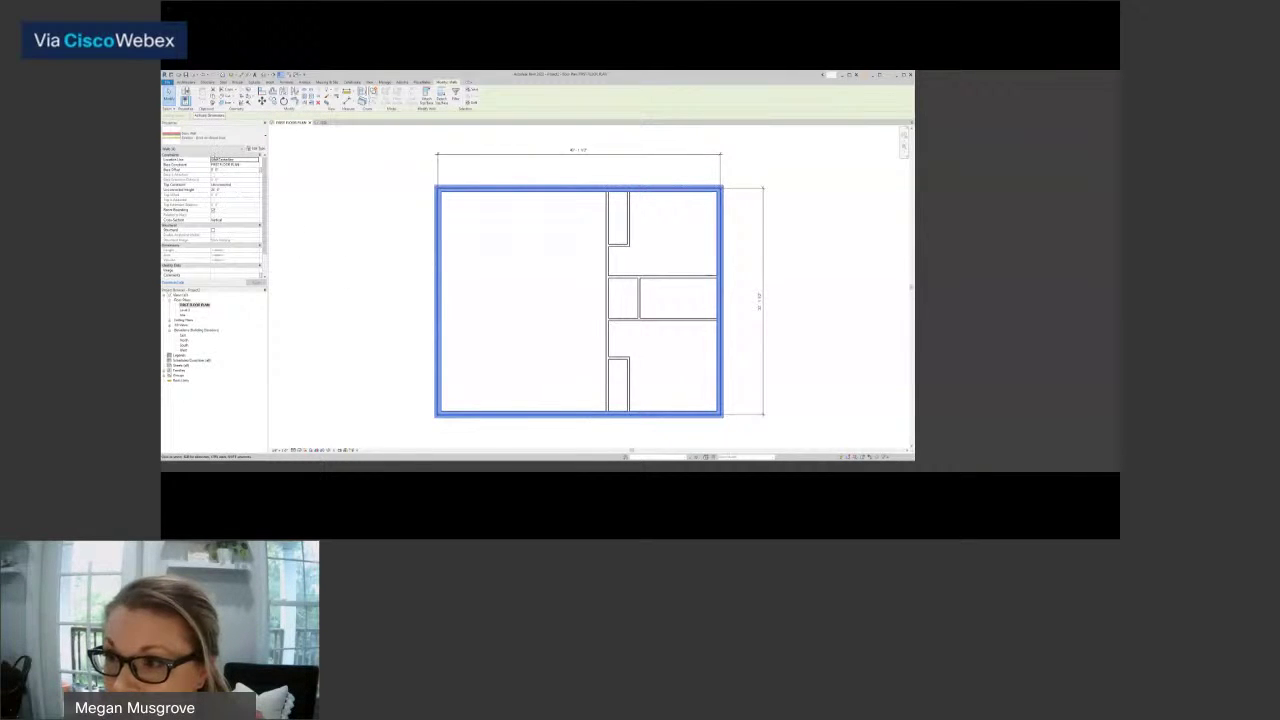
{"action": "left_click", "coordinate": [245, 160]}
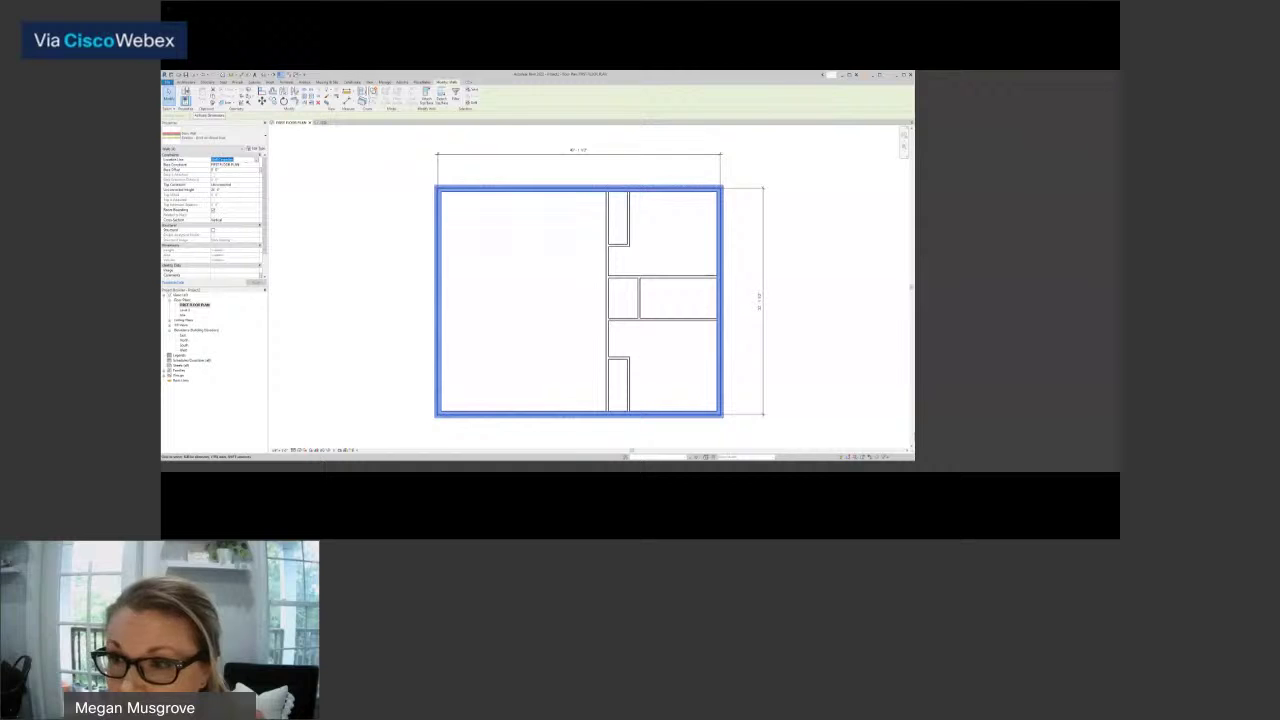
{"action": "left_click", "coordinate": [257, 160]}
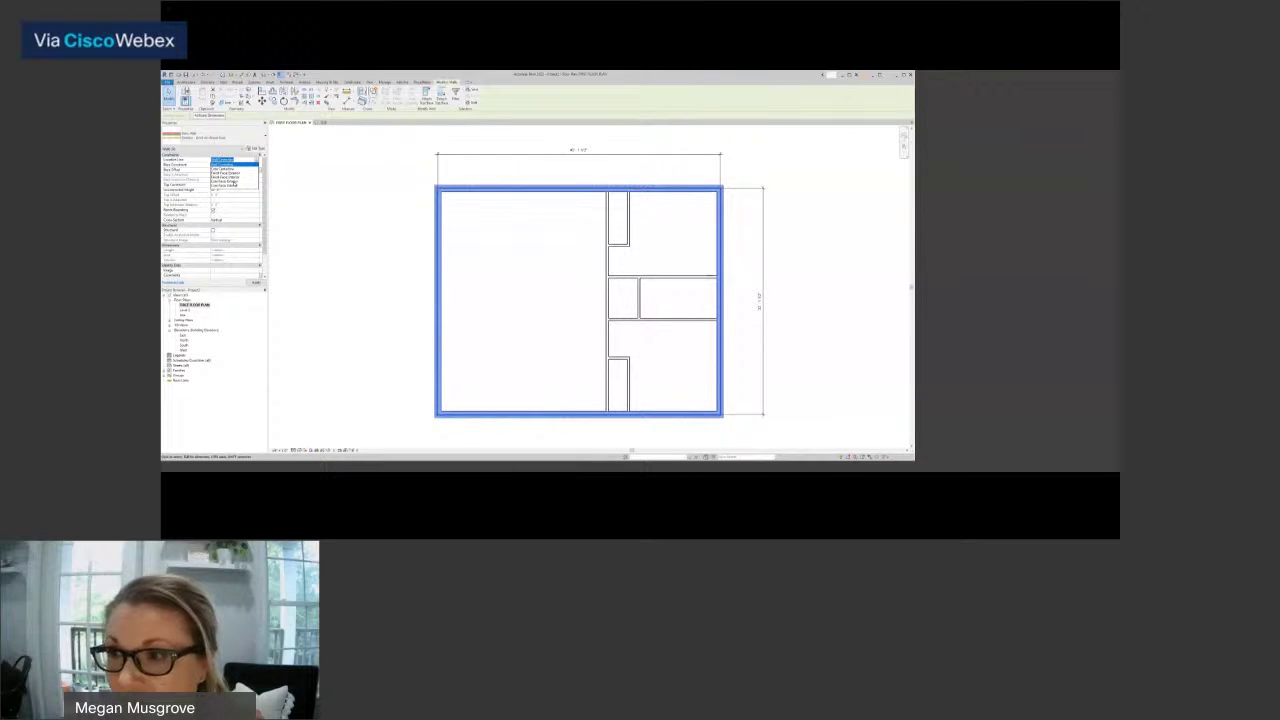
{"action": "left_click", "coordinate": [228, 181]}
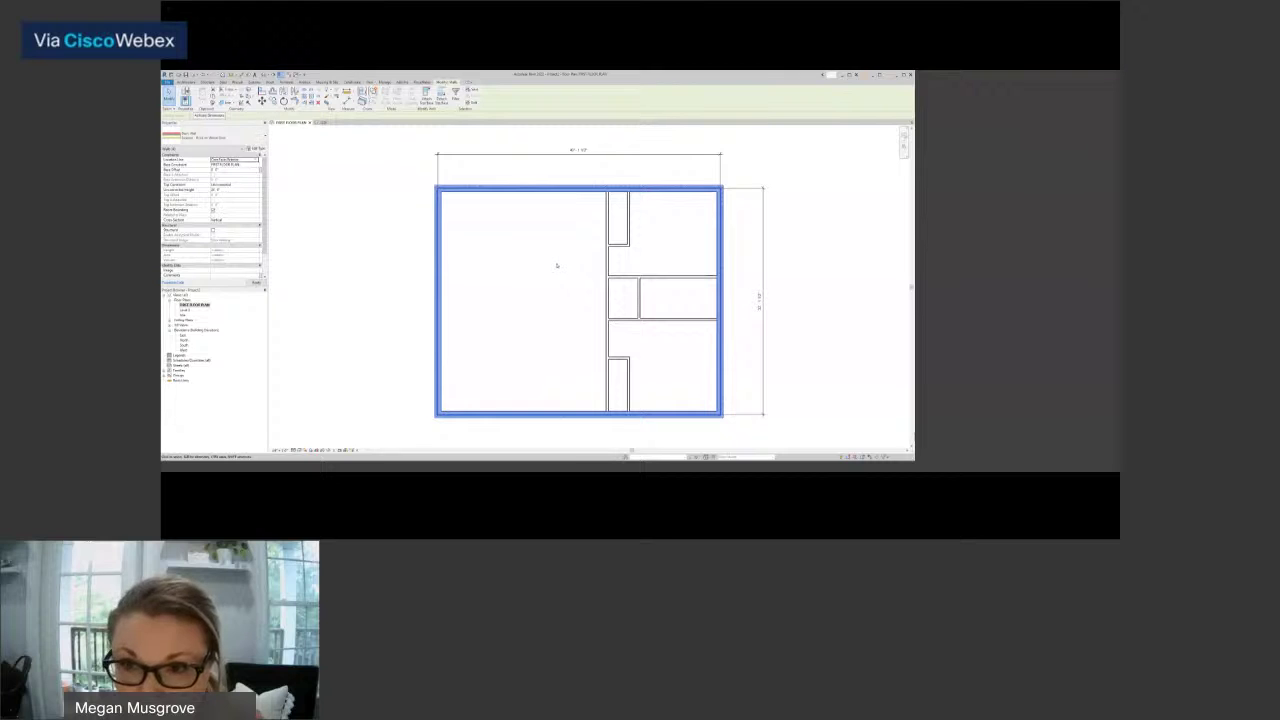
{"action": "key", "text": "Escape"}
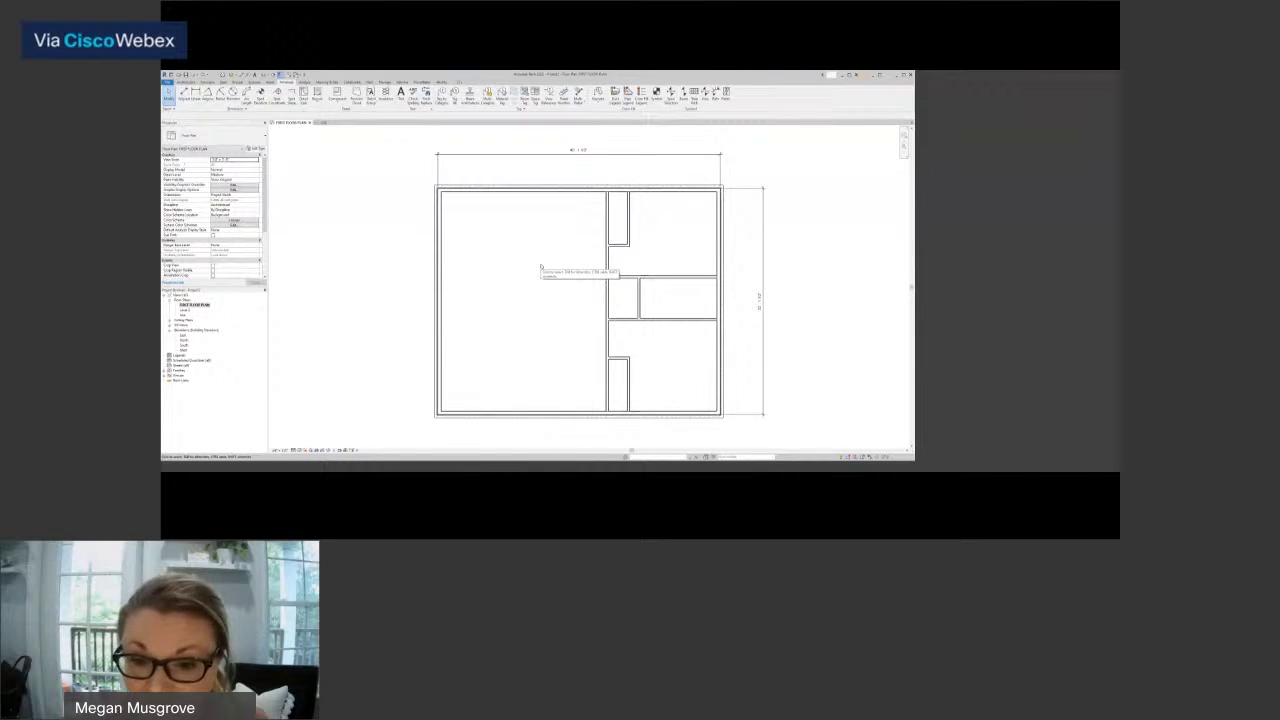
Set the overall width to 40' by moving the left exterior wall, and the overall depth to 32' by moving the bottom exterior wall.
{"action": "left_click", "coordinate": [436, 300]}
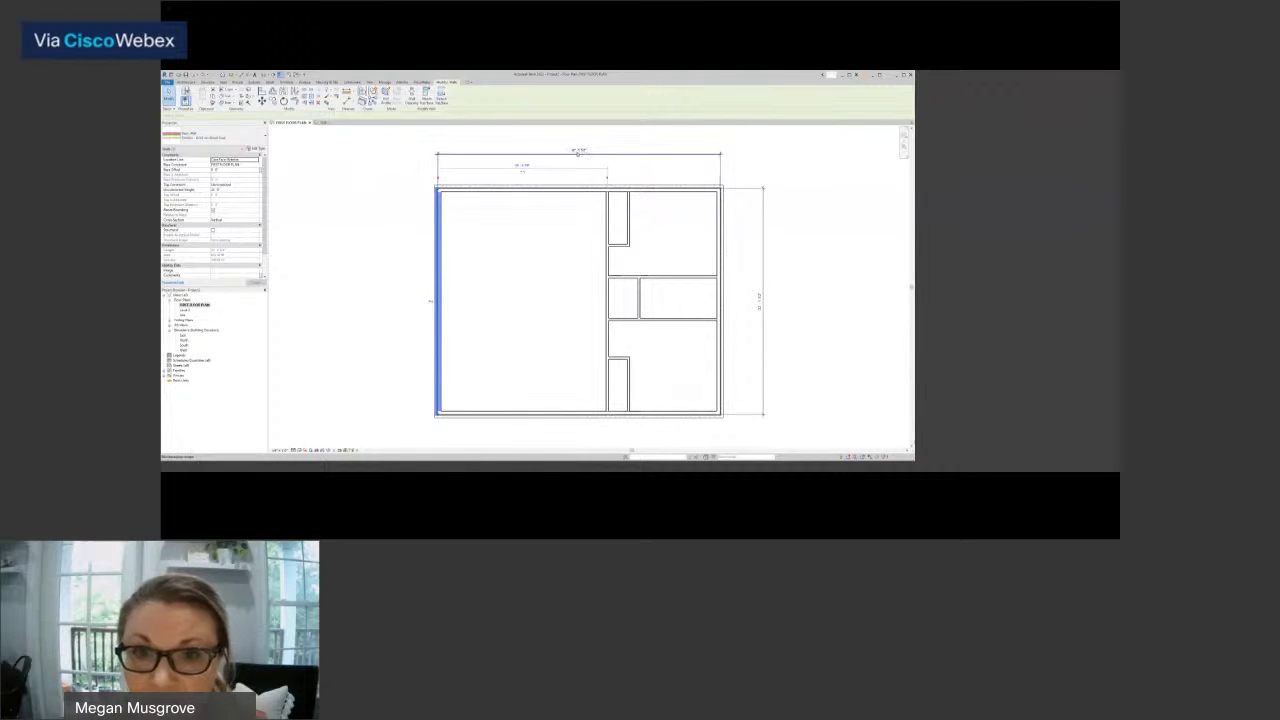
{"action": "left_click", "coordinate": [577, 148]}
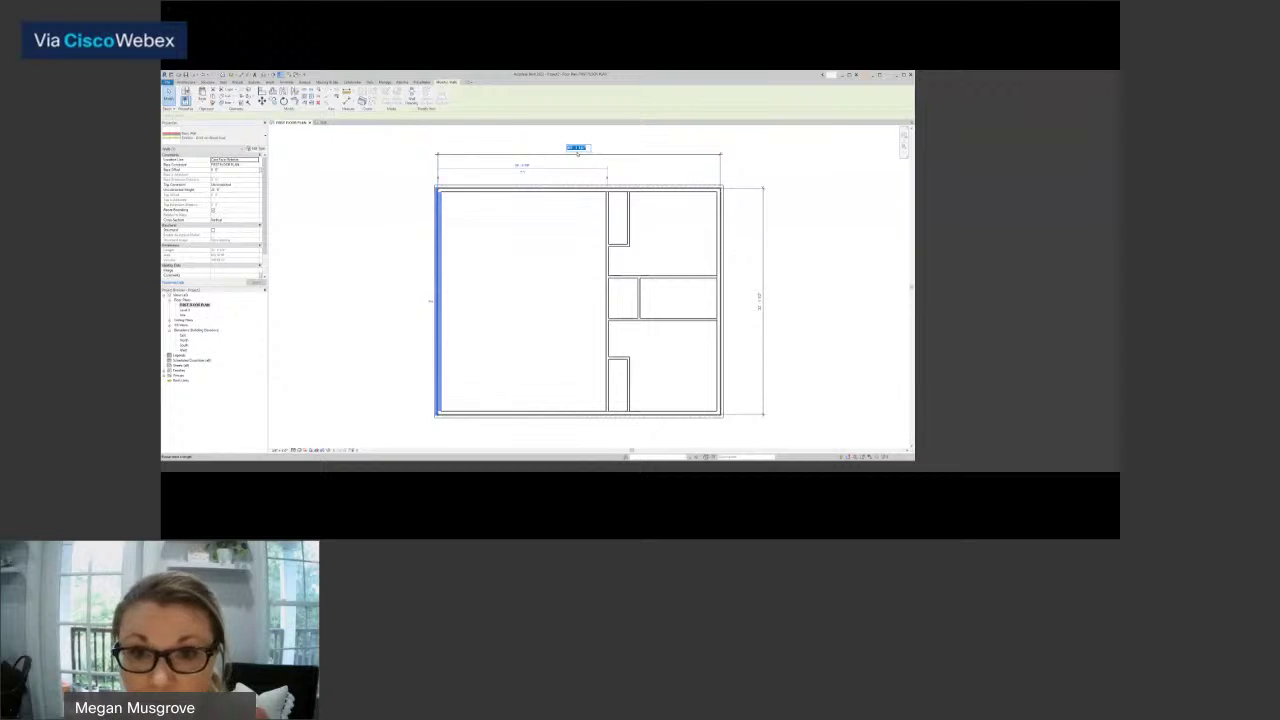
{"action": "type", "text": "40"}
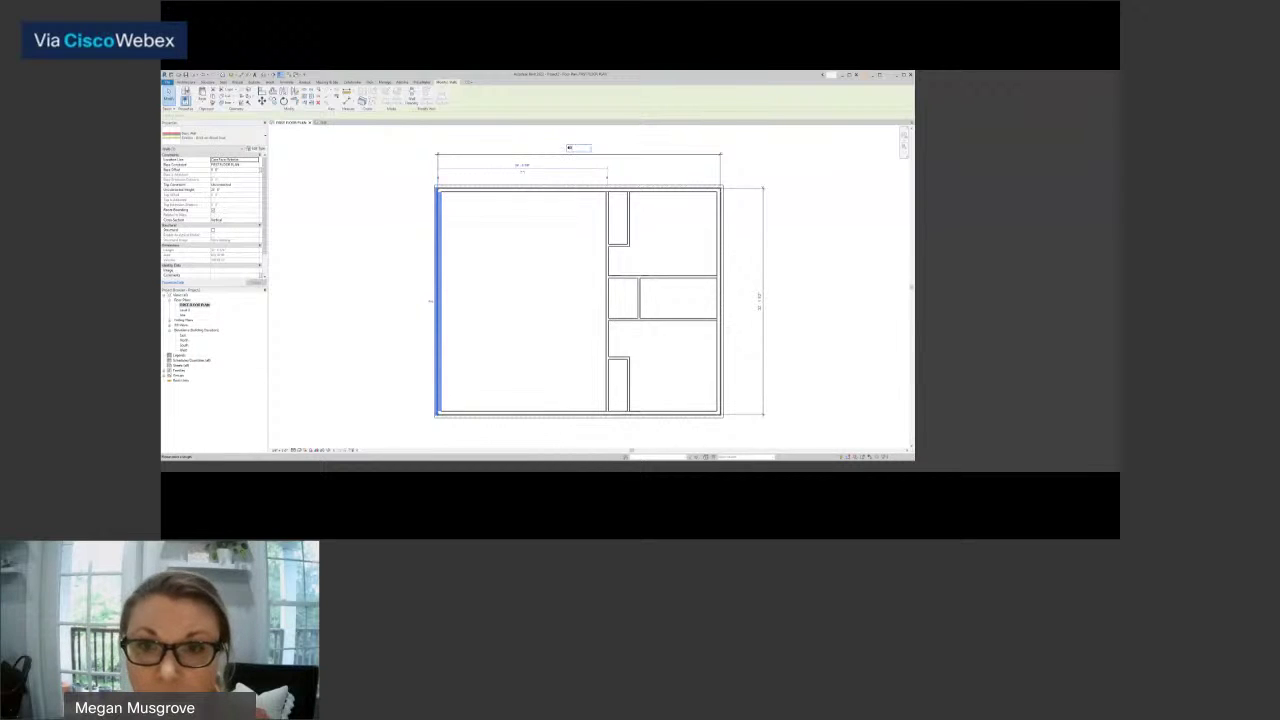
{"action": "key", "text": "Return"}
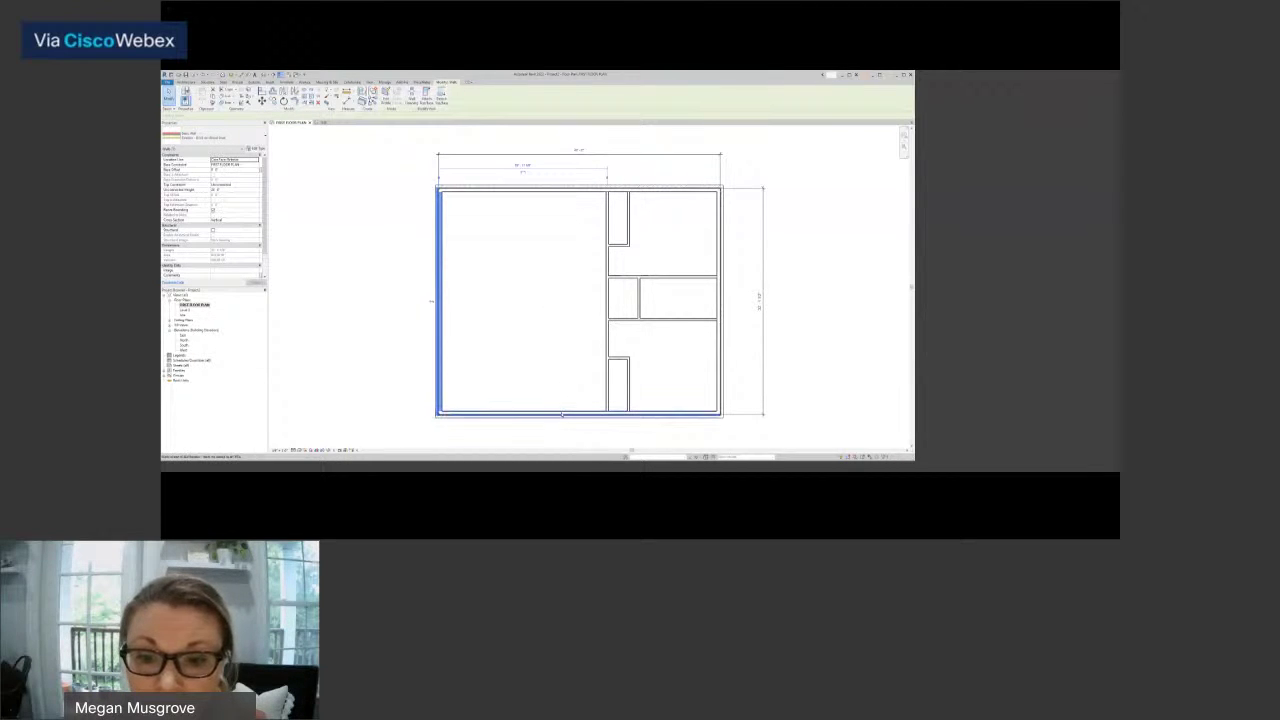
{"action": "left_click", "coordinate": [562, 413]}
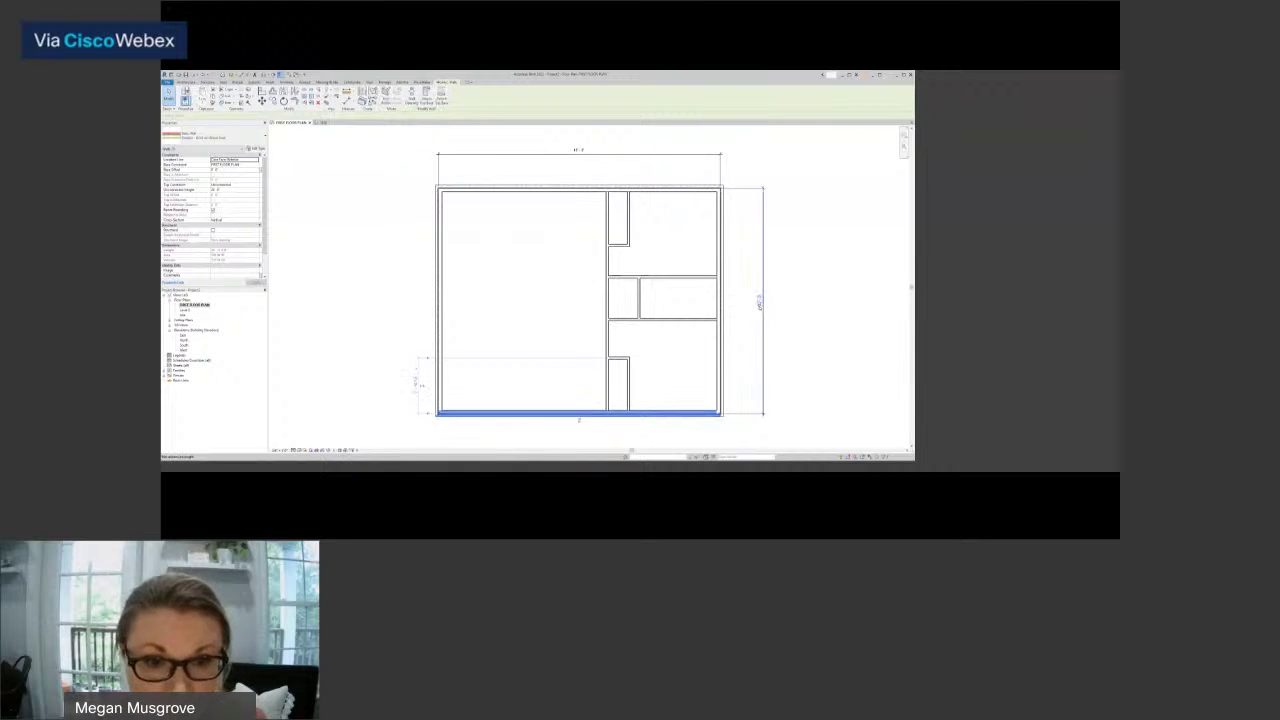
{"action": "left_click", "coordinate": [824, 299]}
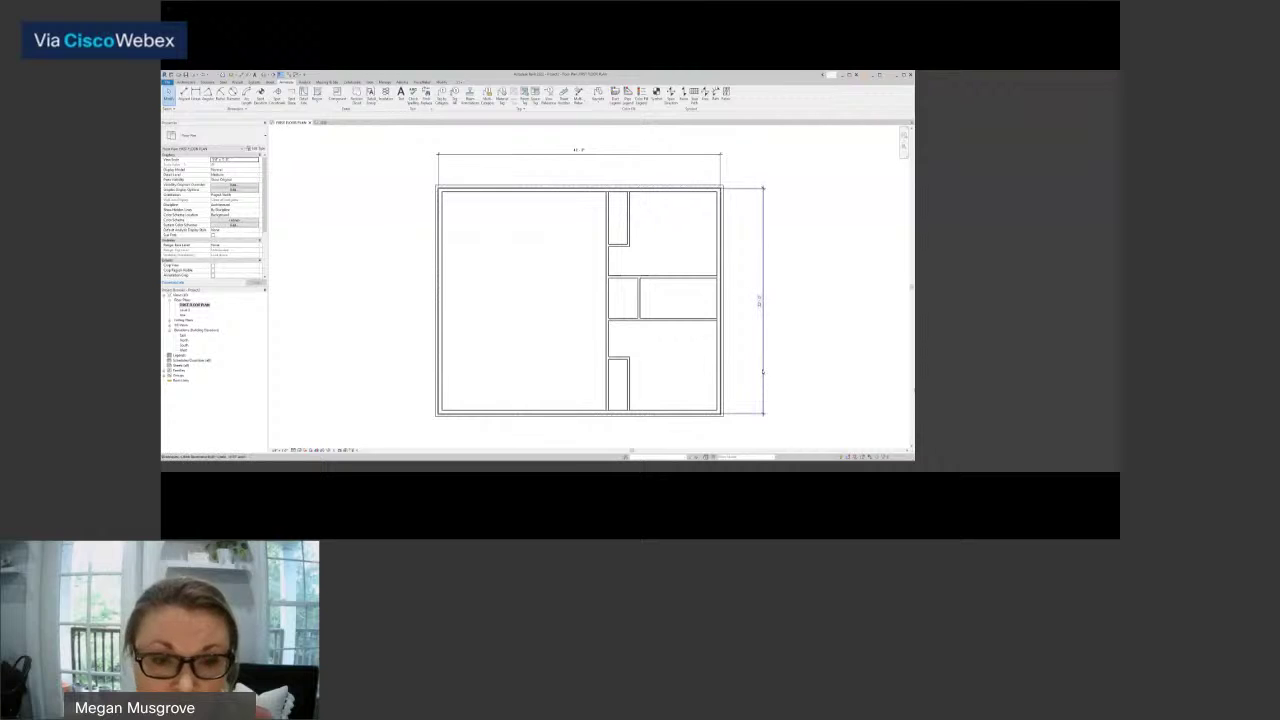
Examine the overall width and depth dimensions when selected alone, and the width dimension when the left exterior wall is selected.
{"action": "left_click", "coordinate": [763, 372]}
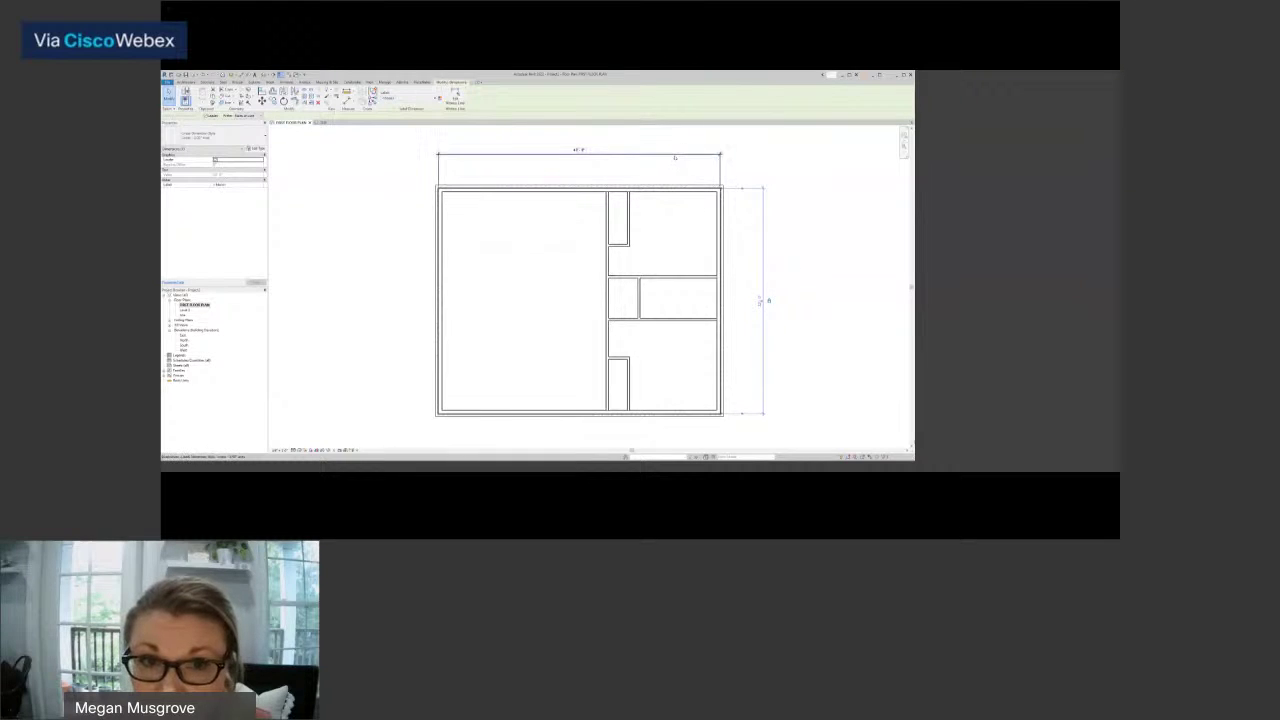
{"action": "left_click", "coordinate": [579, 162]}
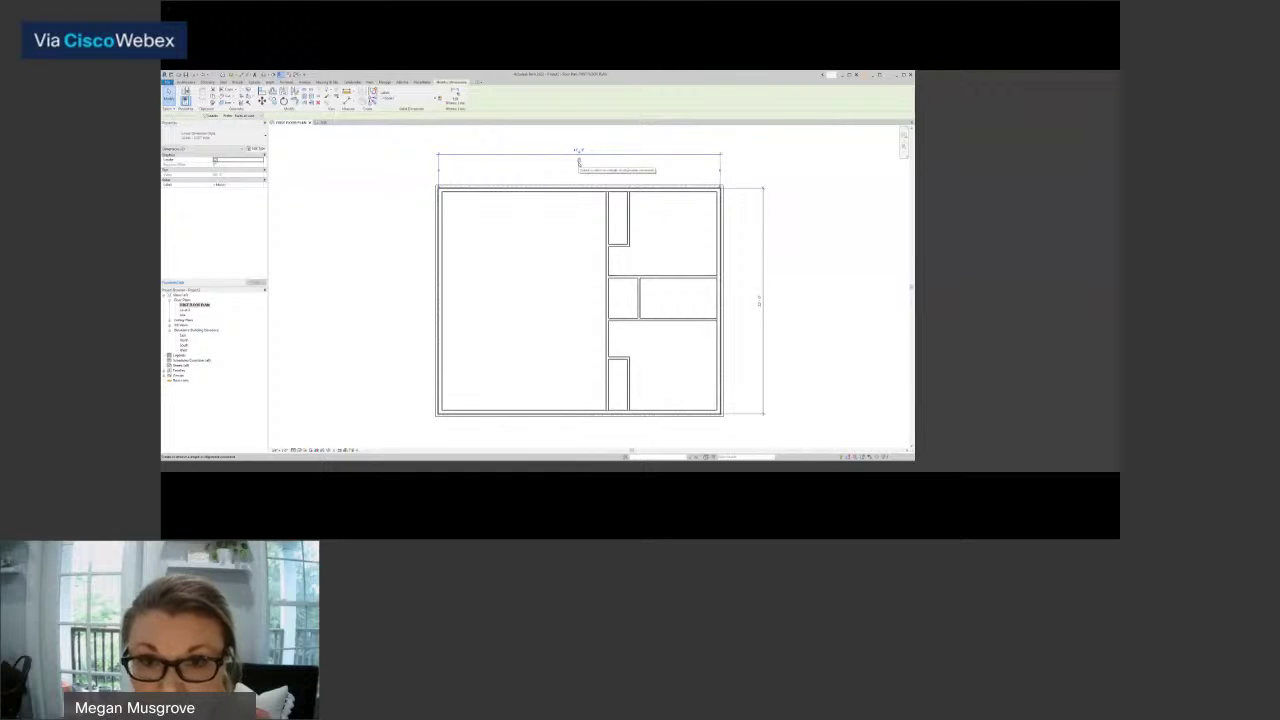
{"action": "left_click", "coordinate": [439, 290]}
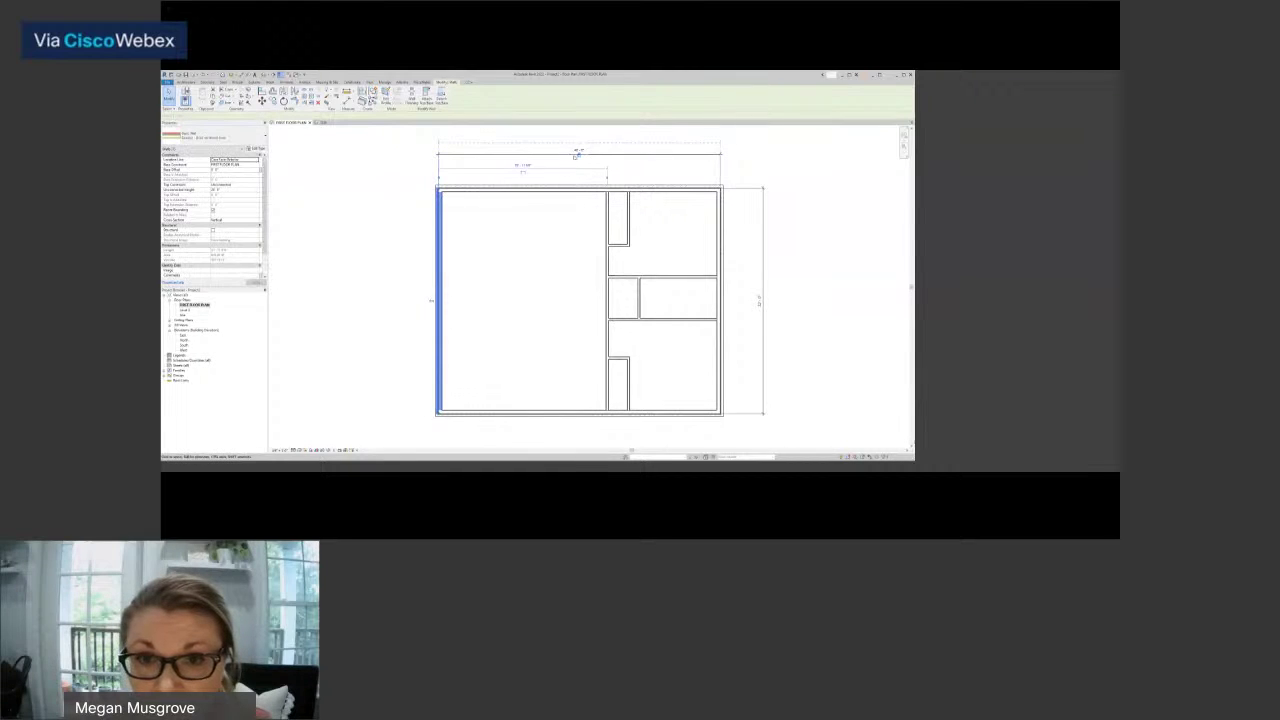
{"action": "left_click", "coordinate": [578, 153]}
{"action": "key", "text": "w"}
{"action": "key", "text": "a"}
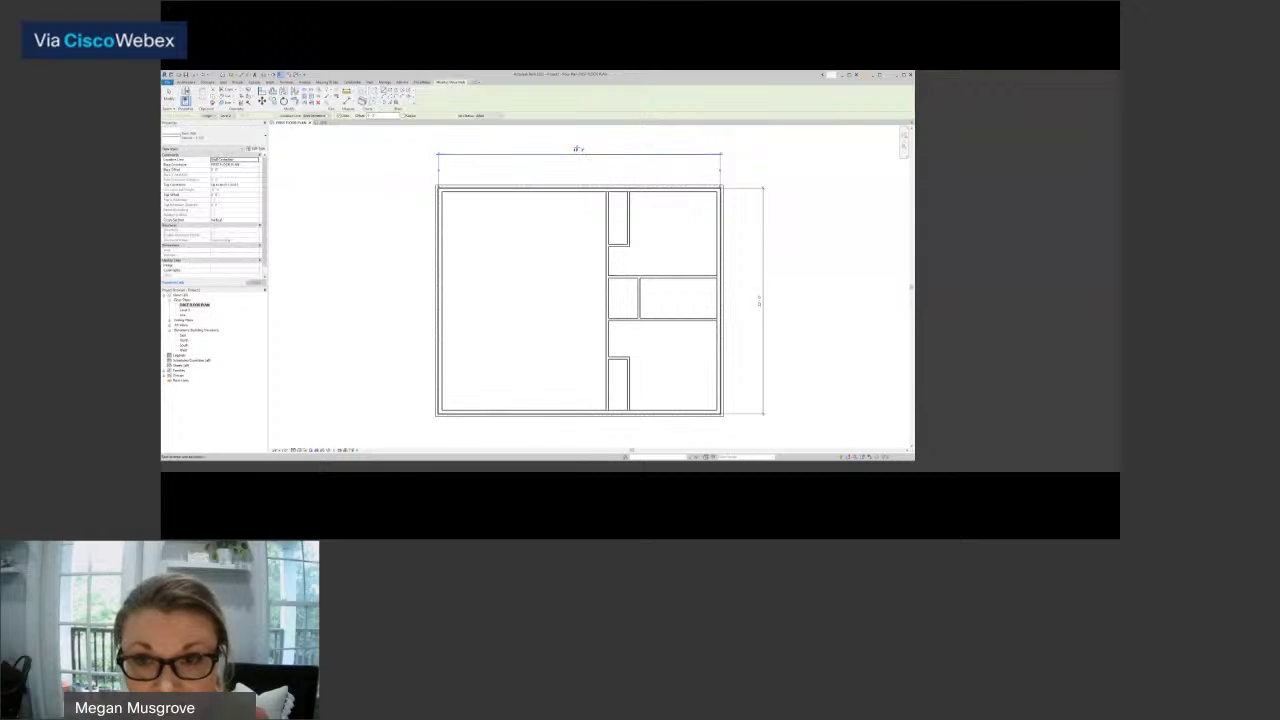
{"action": "key", "text": "Escape"}
{"action": "left_click", "coordinate": [605, 290]}
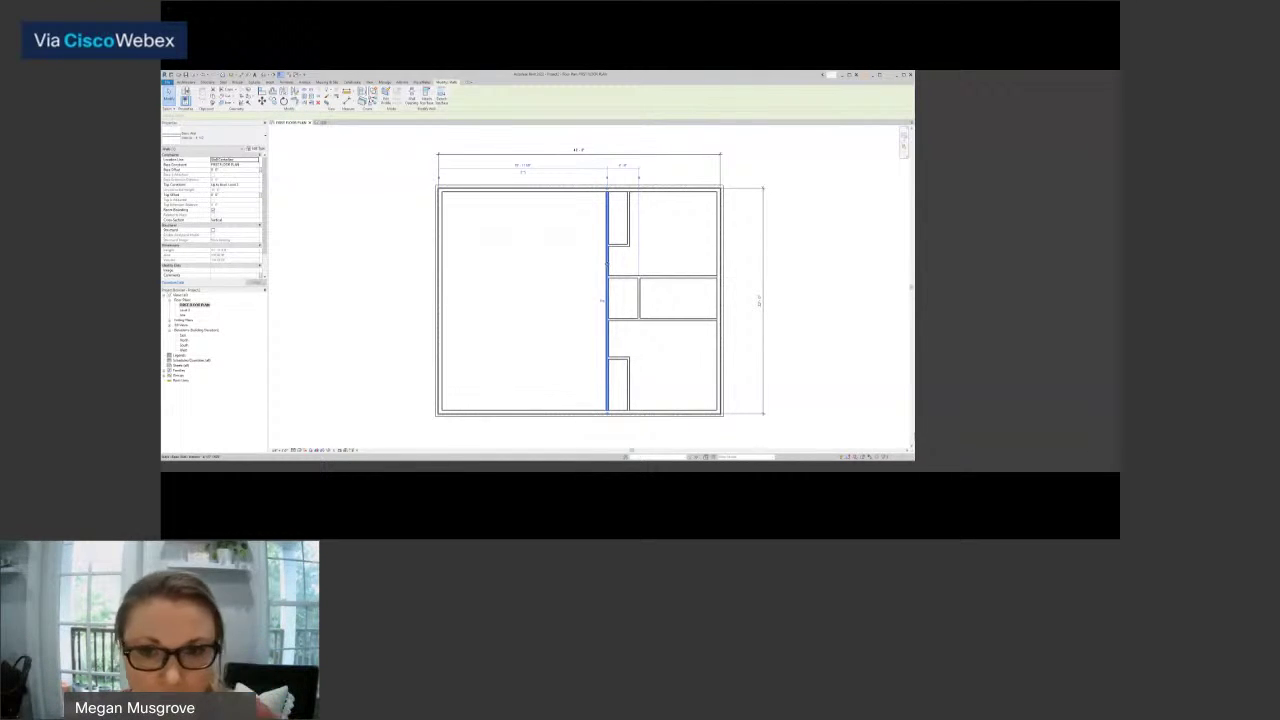
{"action": "key", "text": "Escape"}
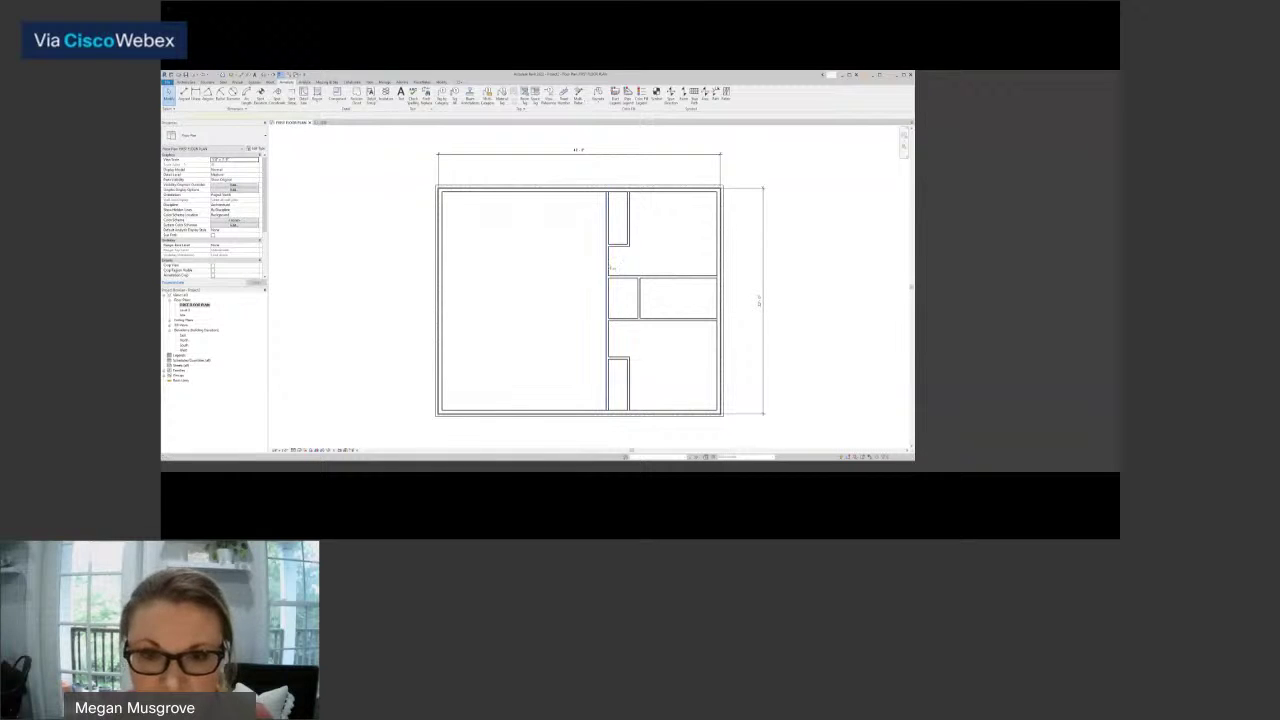
Place an aligned dimension string above the plan, from the left exterior wall through the vertical partition and upper closet wall to the right exterior wall.
{"action": "key", "text": "d"}
{"action": "key", "text": "i"}
{"action": "scroll", "coordinate": [448, 240], "scroll_direction": "up", "scroll_amount": 4}
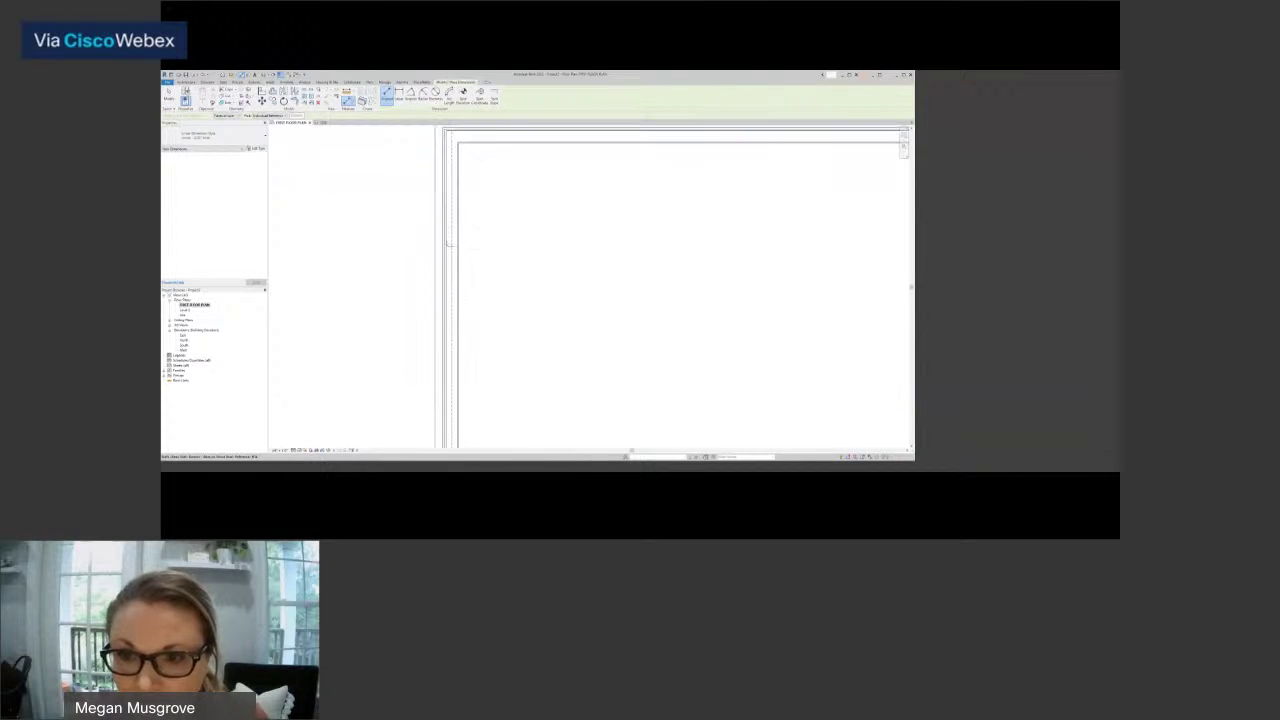
{"action": "left_click", "coordinate": [447, 246]}
{"action": "scroll", "coordinate": [447, 246], "scroll_direction": "down", "scroll_amount": 4}
{"action": "scroll", "coordinate": [671, 235], "scroll_direction": "up", "scroll_amount": 4}
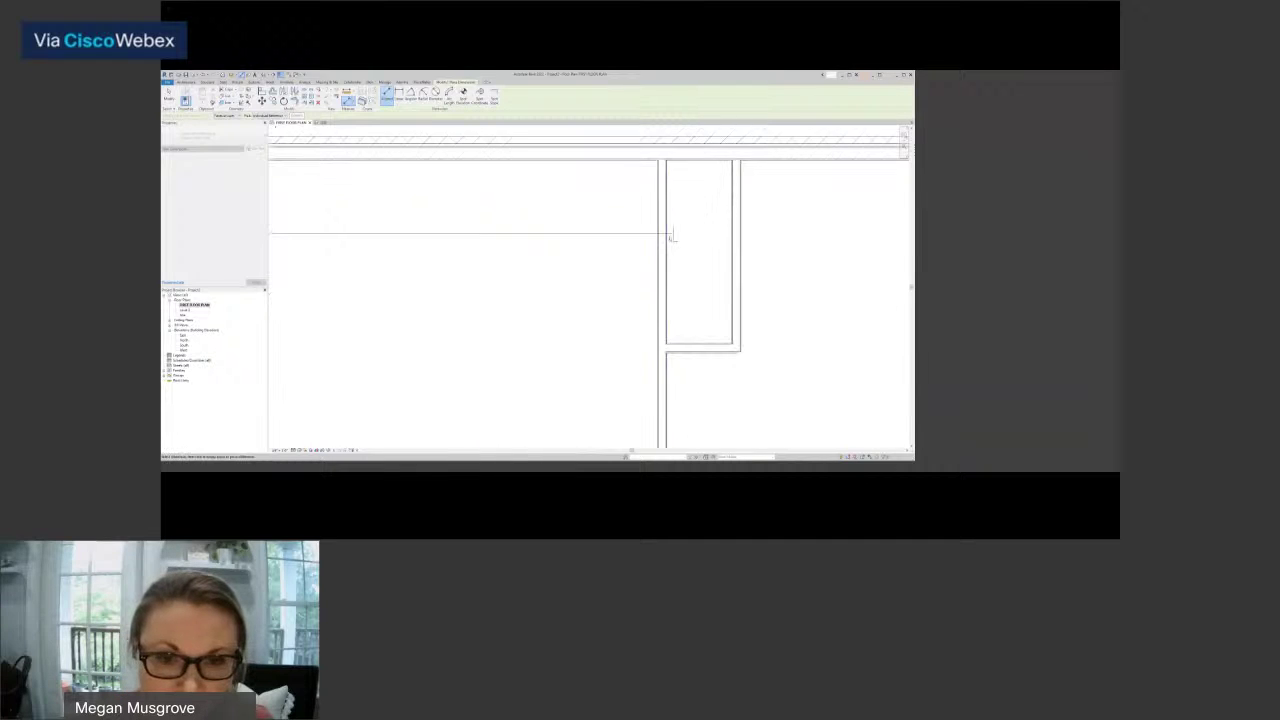
{"action": "scroll", "coordinate": [671, 235], "scroll_direction": "up", "scroll_amount": 1}
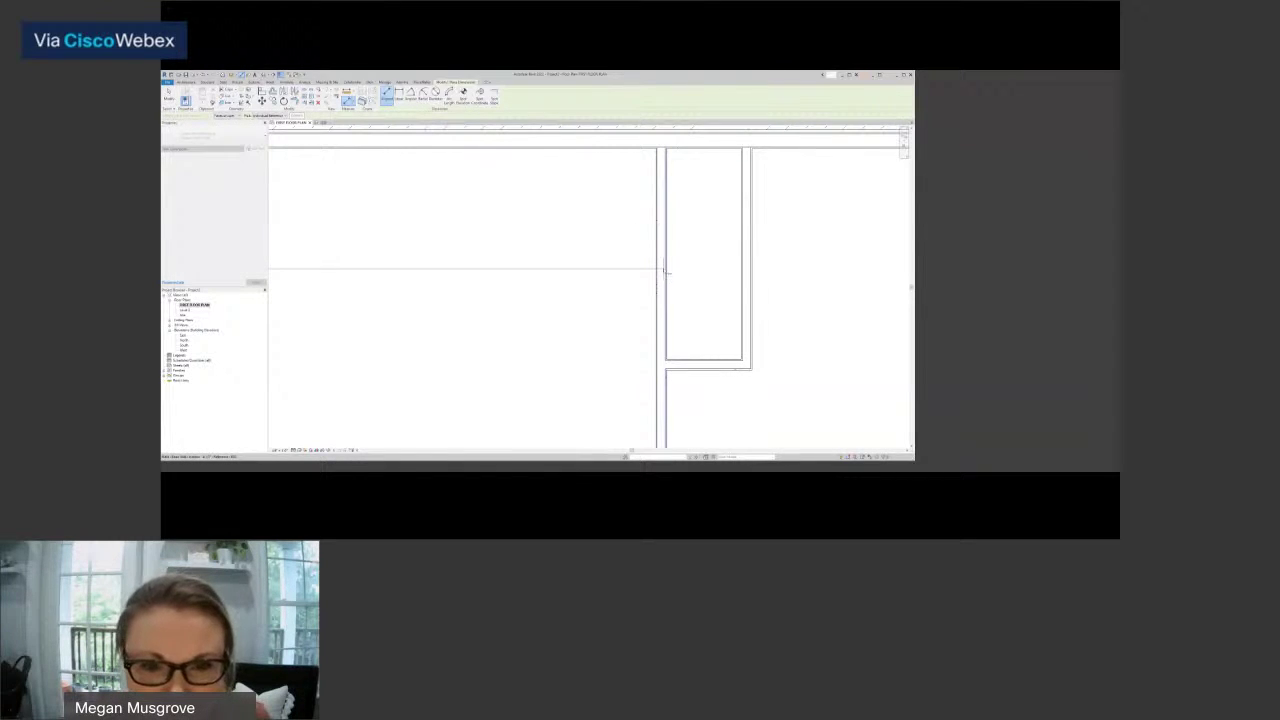
{"action": "scroll", "coordinate": [660, 268], "scroll_direction": "up", "scroll_amount": 1}
{"action": "scroll", "coordinate": [662, 271], "scroll_direction": "up", "scroll_amount": 1}
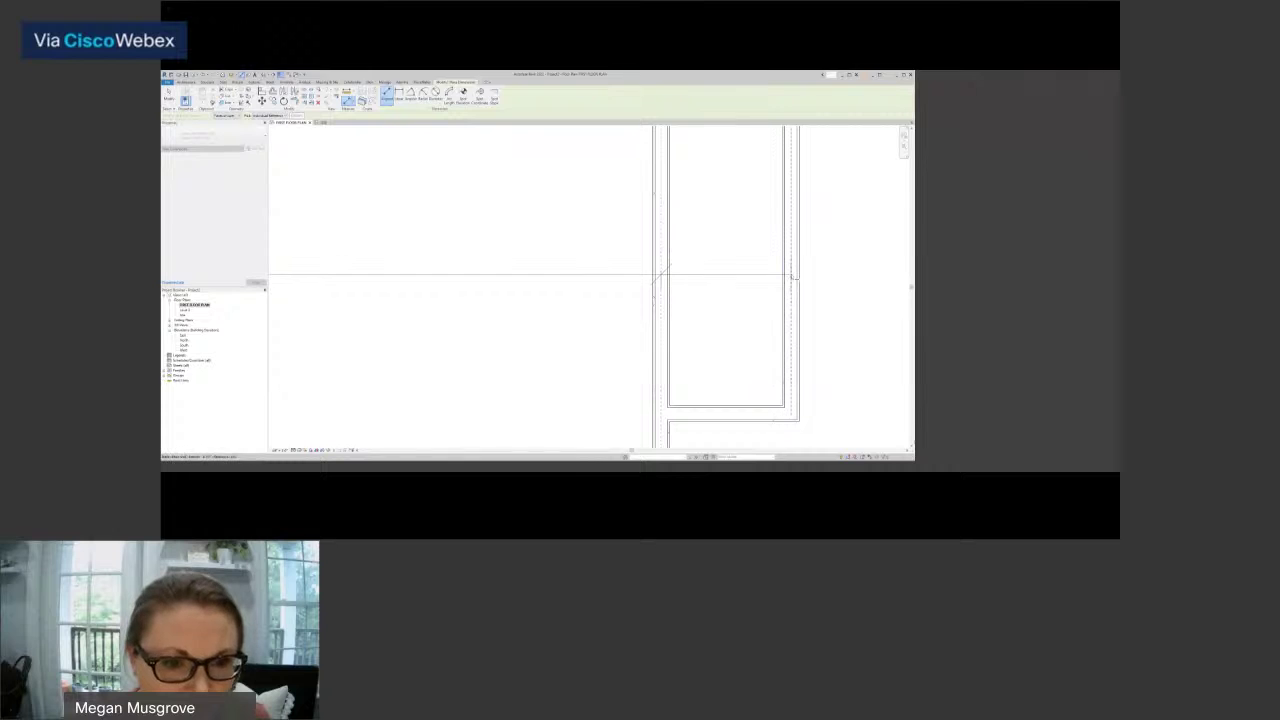
{"action": "left_click", "coordinate": [792, 276]}
{"action": "scroll", "coordinate": [828, 282], "scroll_direction": "down", "scroll_amount": 6}
{"action": "middle_click_drag", "start_coordinate": [828, 282], "coordinate": [506, 272]}
{"action": "scroll", "coordinate": [694, 288], "scroll_direction": "up", "scroll_amount": 4}
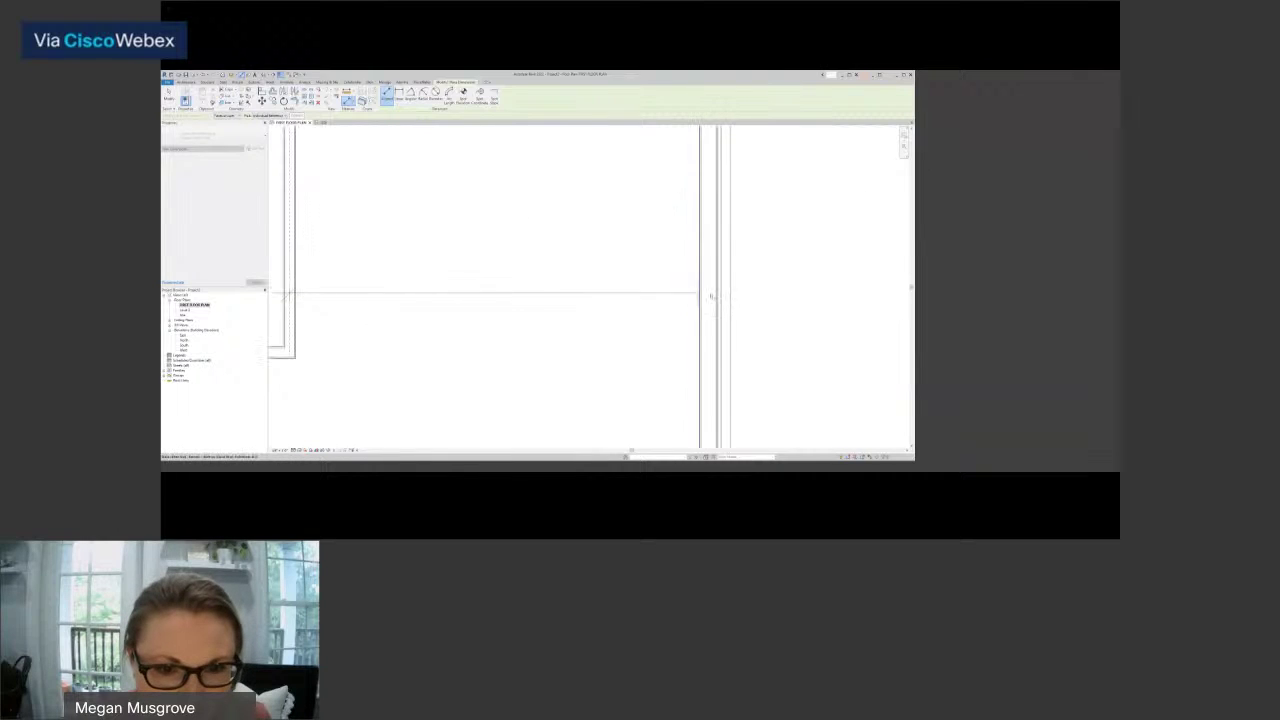
{"action": "left_click", "coordinate": [713, 295]}
{"action": "scroll", "coordinate": [716, 294], "scroll_direction": "down", "scroll_amount": 4}
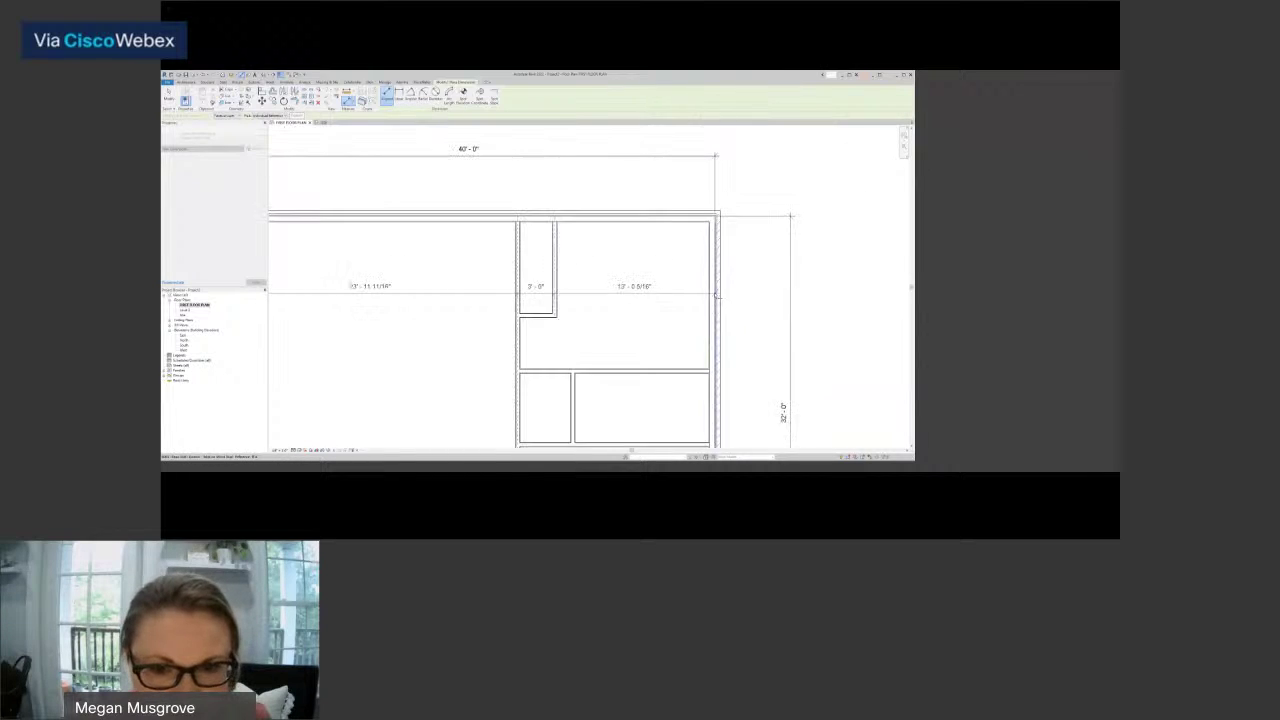
{"action": "scroll", "coordinate": [717, 294], "scroll_direction": "down", "scroll_amount": 3}
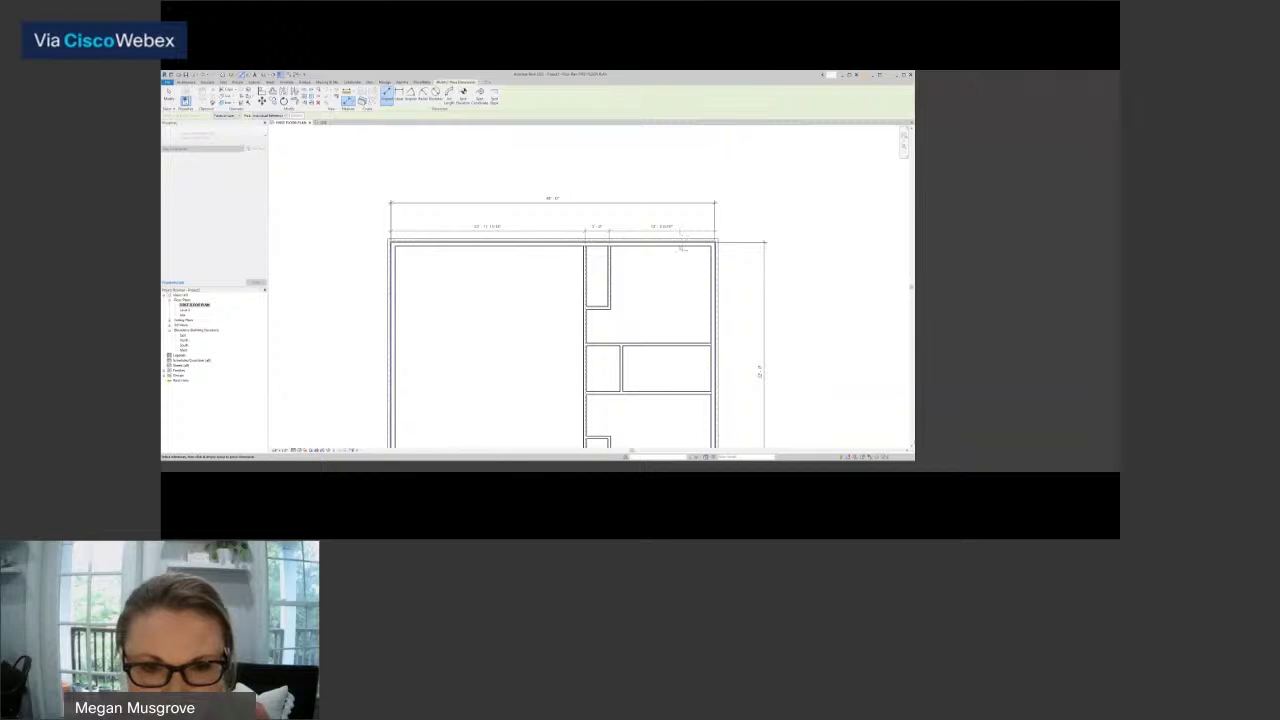
{"action": "left_click", "coordinate": [681, 231]}
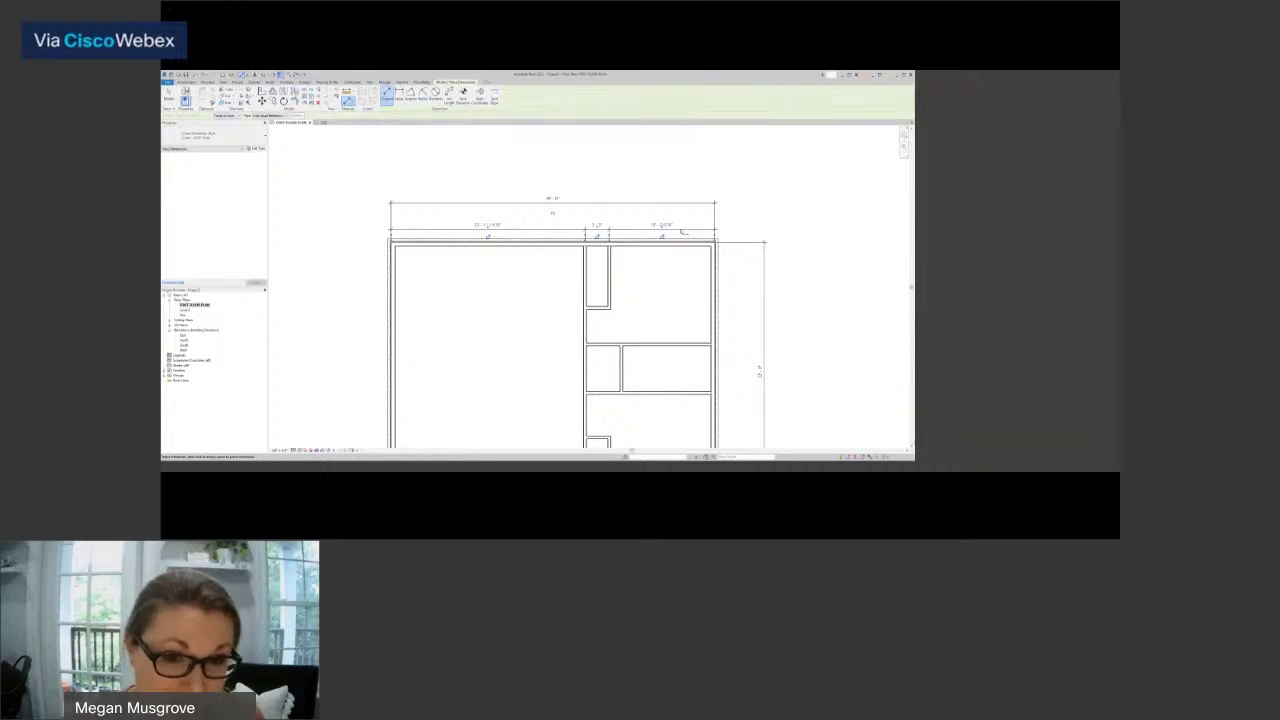
Place an aligned dimension string along the right side of the plan, from the top exterior wall through both horizontal partitions to the bottom exterior wall.
{"action": "scroll", "coordinate": [682, 232], "scroll_direction": "up", "scroll_amount": 6}
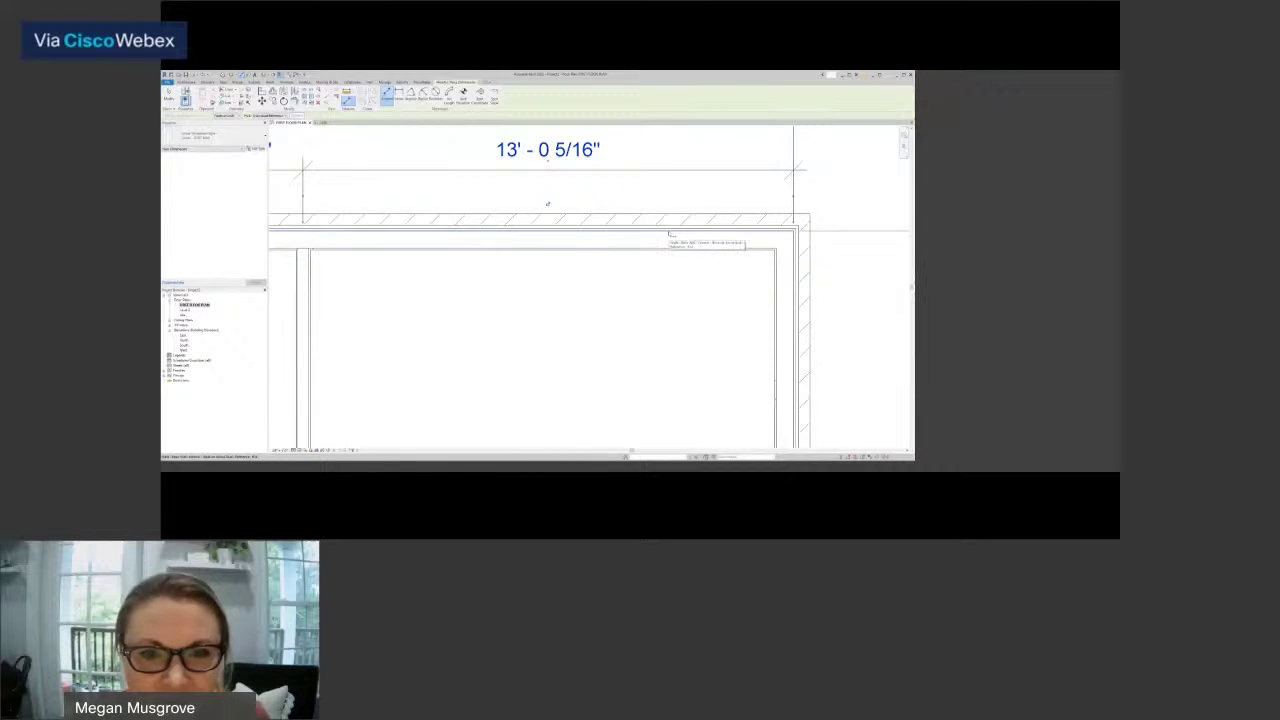
{"action": "left_click", "coordinate": [669, 232]}
{"action": "scroll", "coordinate": [669, 232], "scroll_direction": "down", "scroll_amount": 3}
{"action": "scroll", "coordinate": [669, 232], "scroll_direction": "down", "scroll_amount": 3}
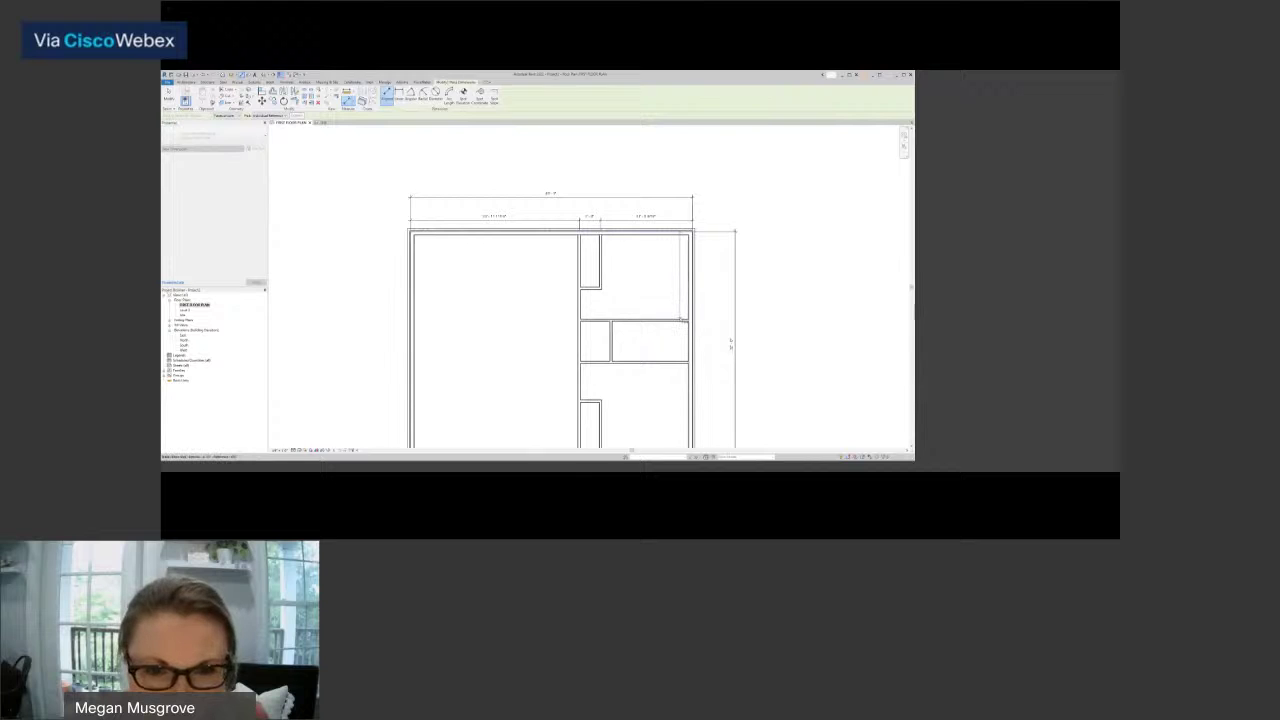
{"action": "scroll", "coordinate": [682, 320], "scroll_direction": "up", "scroll_amount": 10}
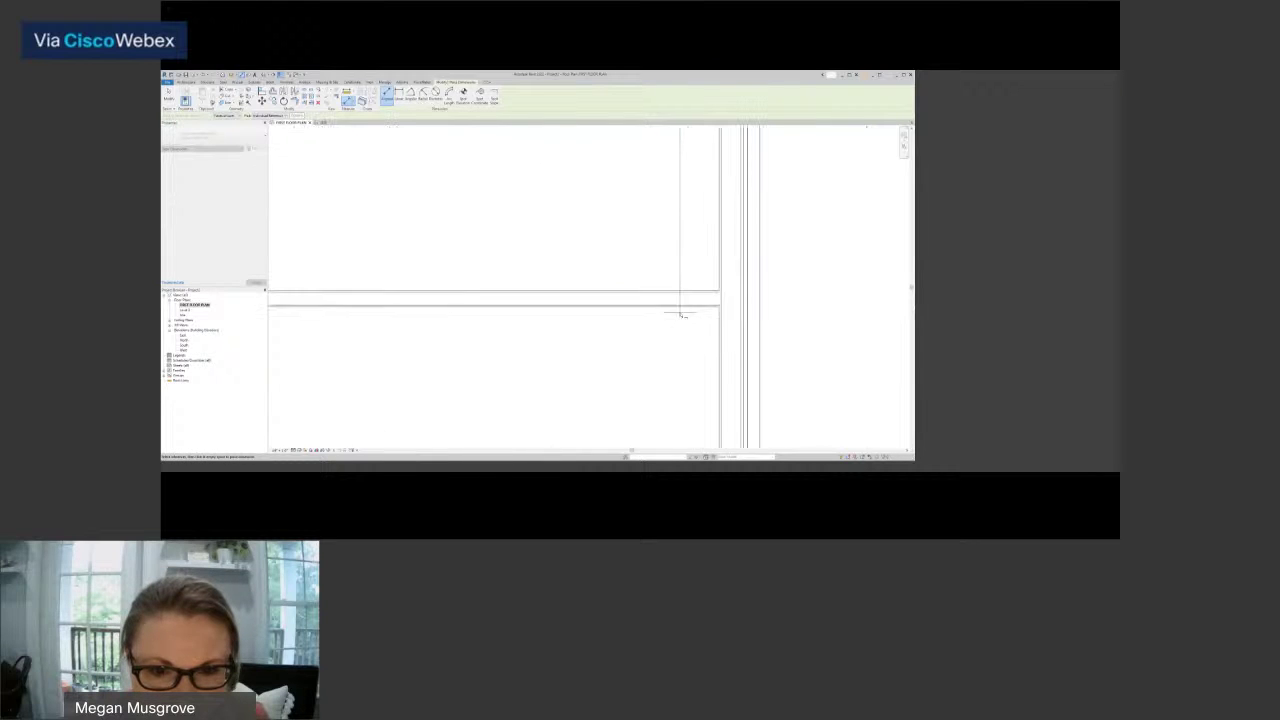
{"action": "scroll", "coordinate": [680, 300], "scroll_direction": "down", "scroll_amount": 5}
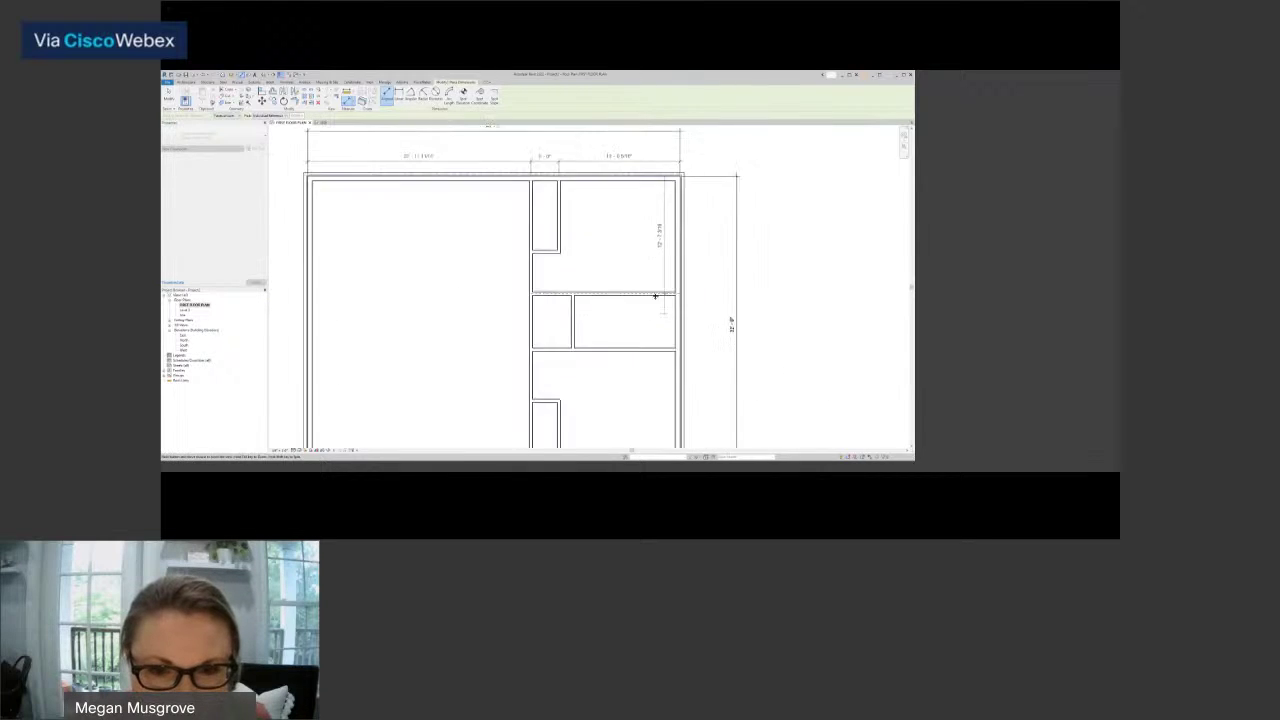
{"action": "scroll", "coordinate": [665, 330], "scroll_direction": "up", "scroll_amount": 5}
{"action": "scroll", "coordinate": [665, 330], "scroll_direction": "up", "scroll_amount": 1}
{"action": "scroll", "coordinate": [663, 300], "scroll_direction": "down", "scroll_amount": 6}
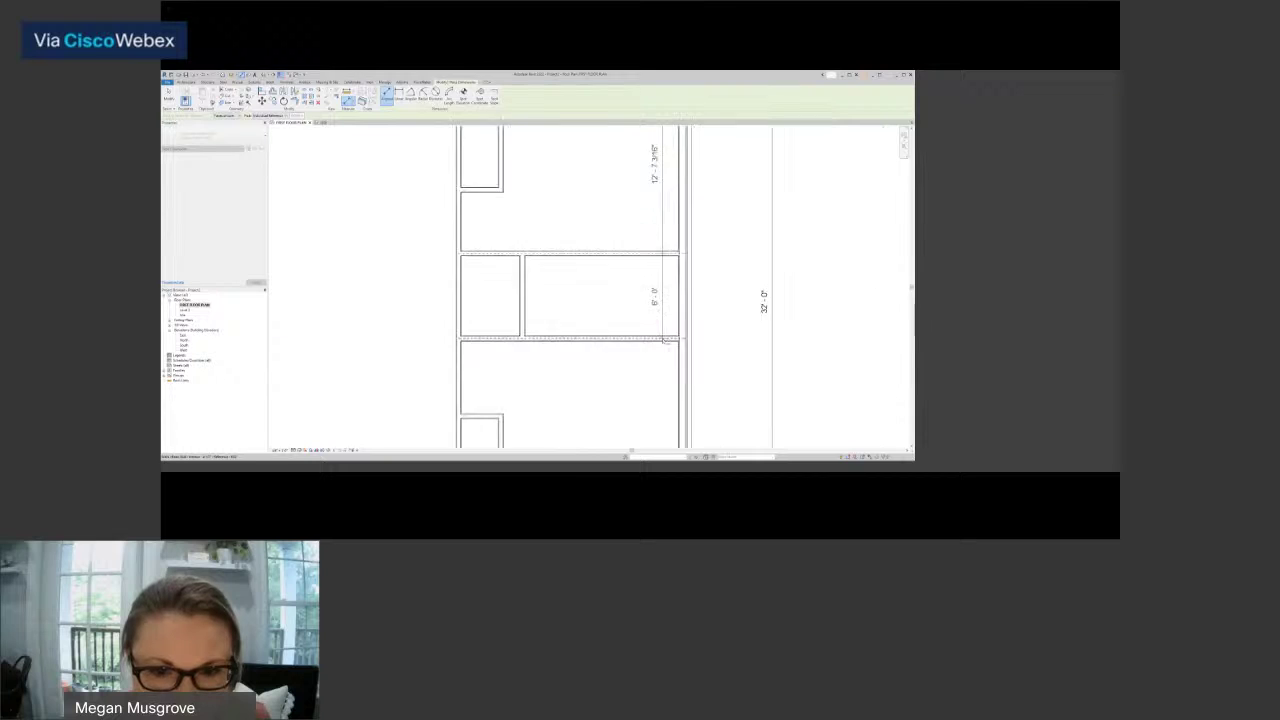
{"action": "scroll", "coordinate": [661, 280], "scroll_direction": "up", "scroll_amount": 8}
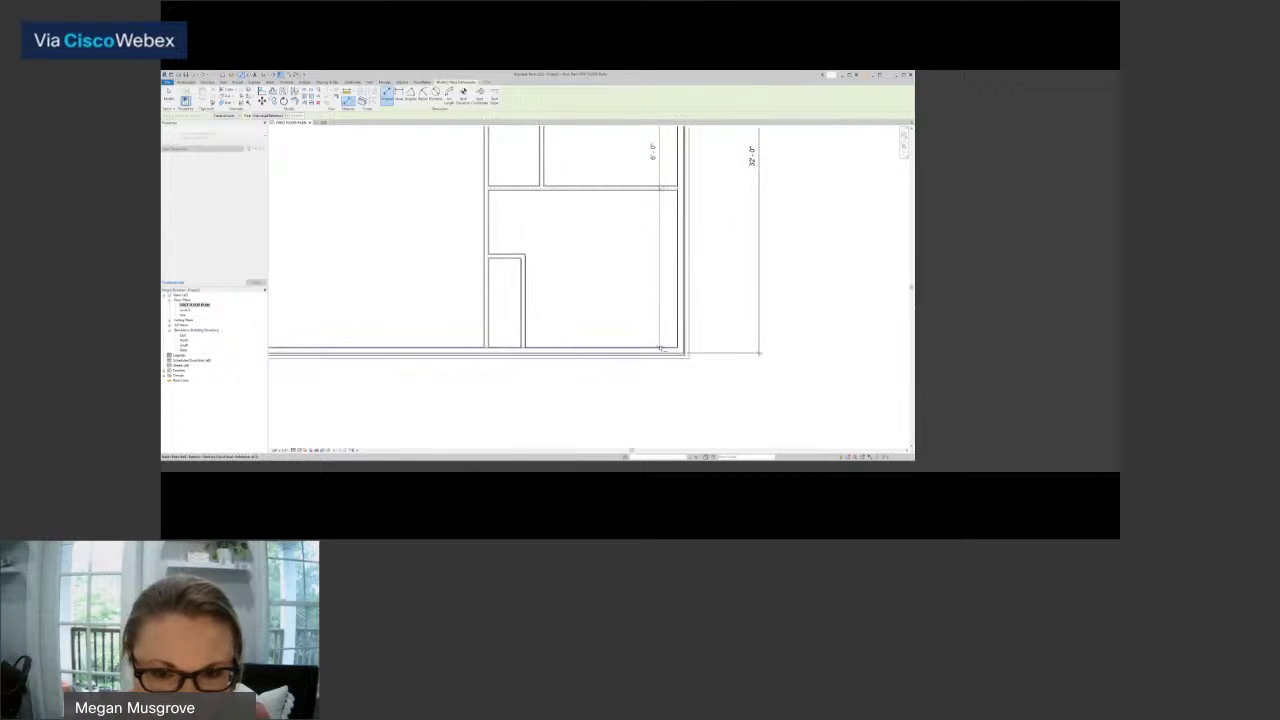
{"action": "left_click", "coordinate": [659, 357]}
{"action": "scroll", "coordinate": [659, 357], "scroll_direction": "down", "scroll_amount": 2}
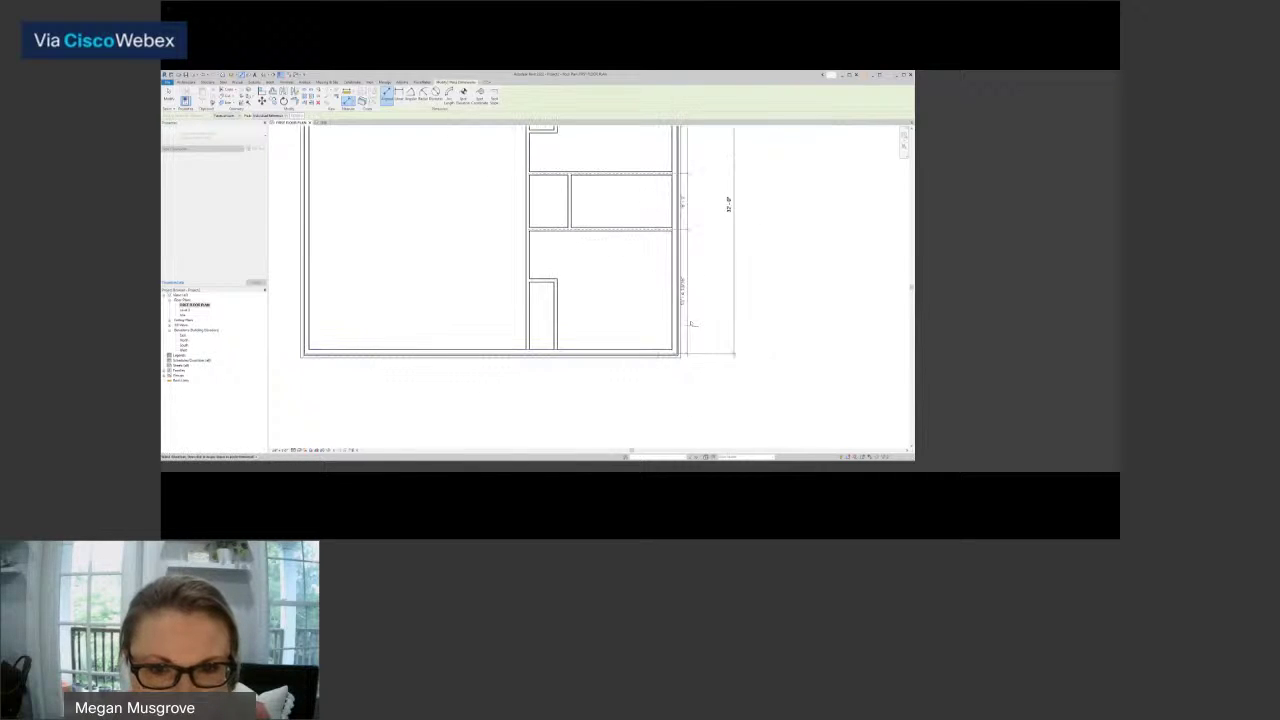
{"action": "scroll", "coordinate": [663, 337], "scroll_direction": "down", "scroll_amount": 3}
{"action": "scroll", "coordinate": [699, 320], "scroll_direction": "up", "scroll_amount": 3}
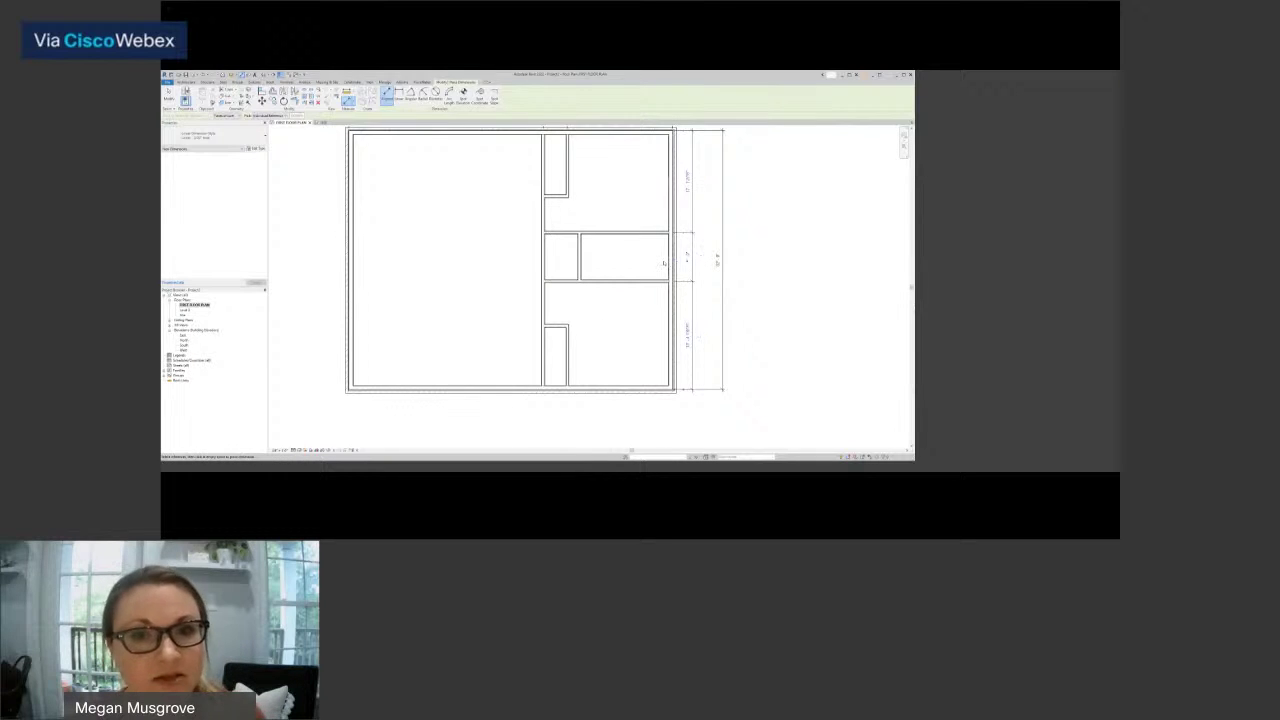
{"action": "key", "text": "Escape"}
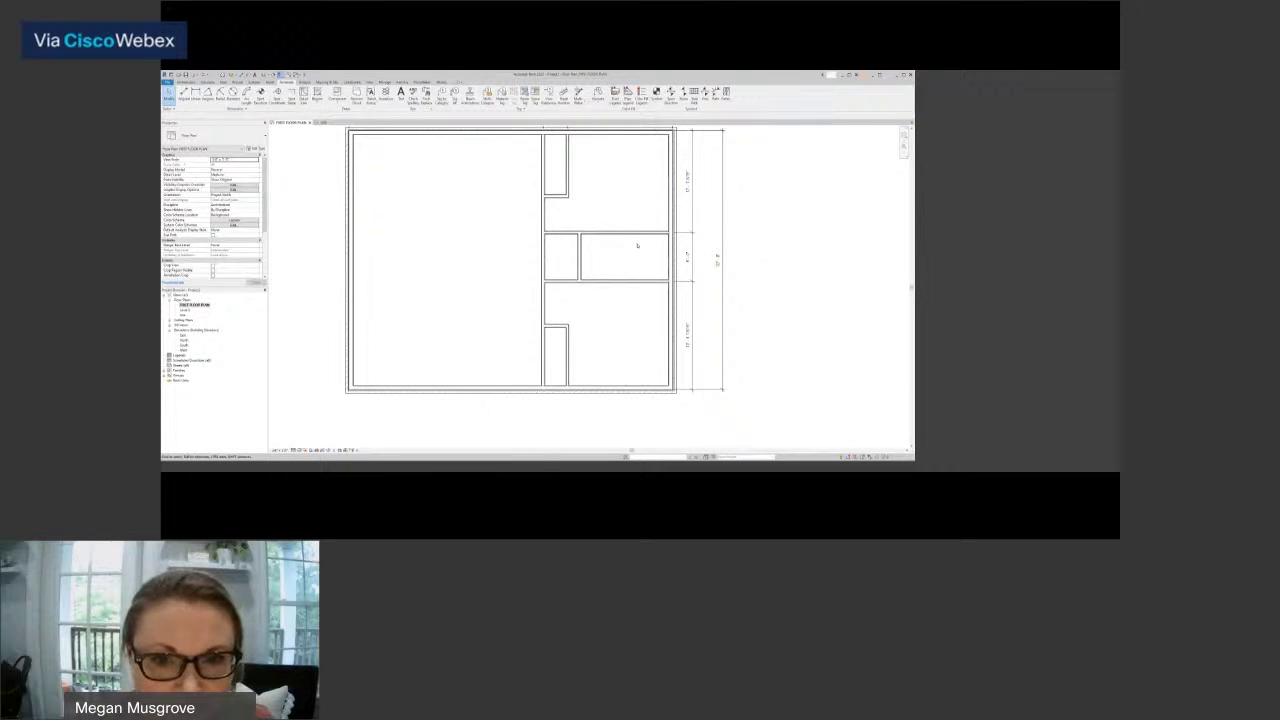
Position the upper horizontal partition 13' from the top exterior wall and the lower one 13' from the bottom exterior wall using their dimensions.
{"action": "left_click", "coordinate": [643, 234]}
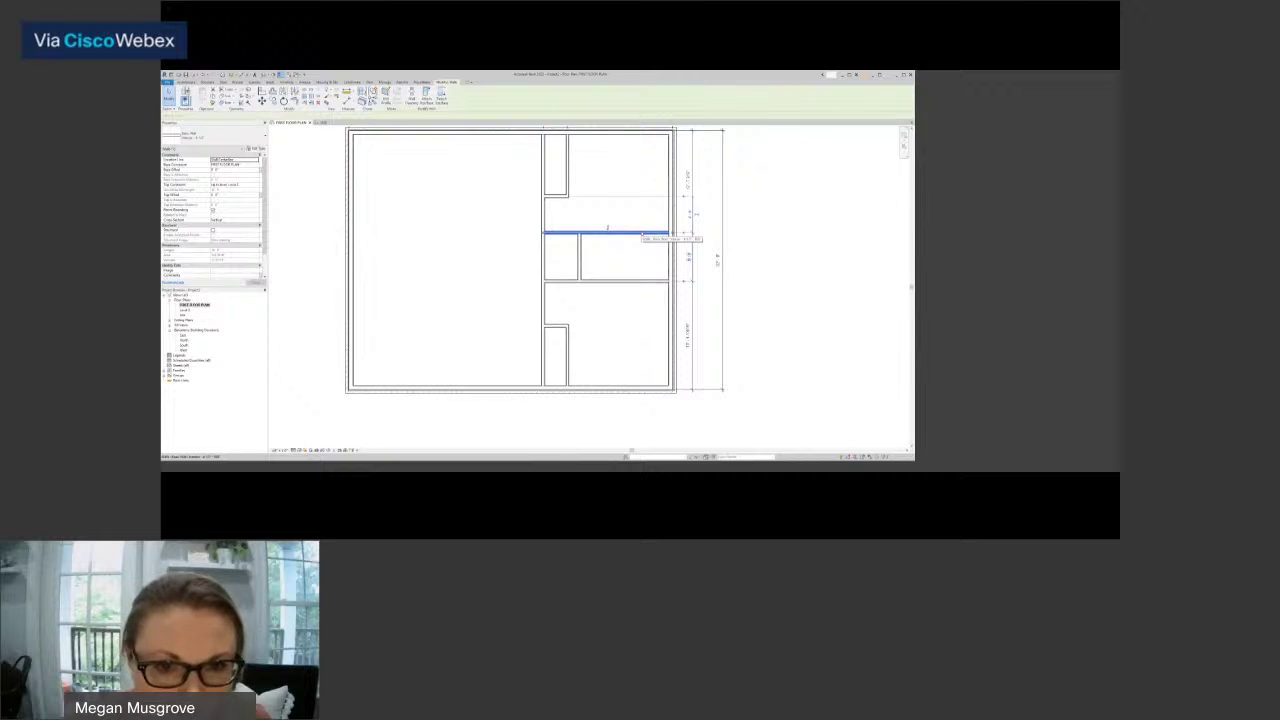
{"action": "left_click", "coordinate": [686, 181]}
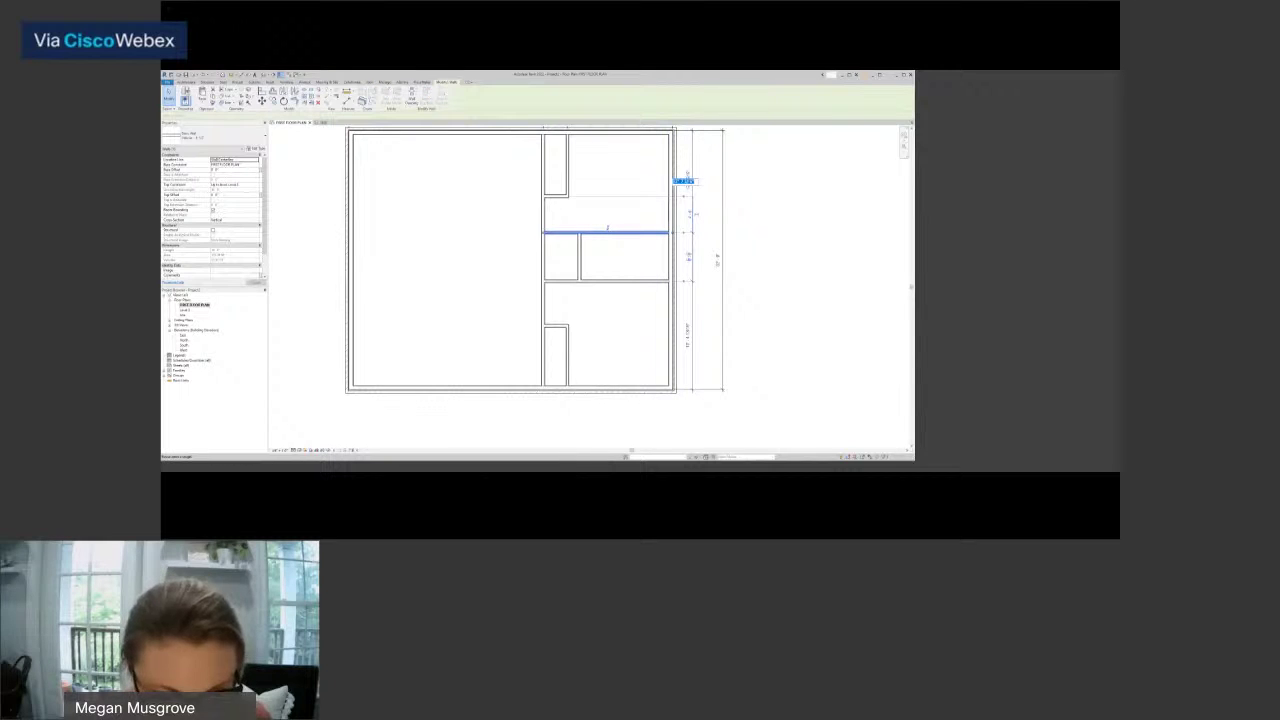
{"action": "key", "text": "BackSpace"}
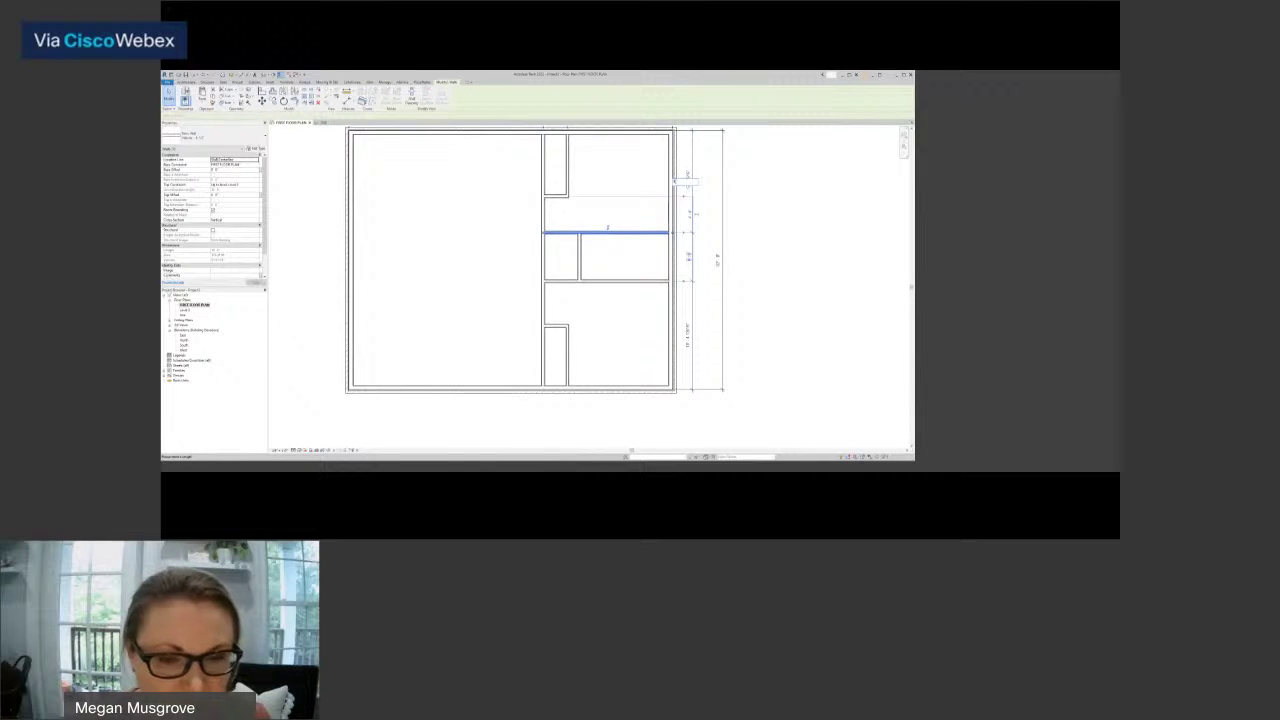
{"action": "key", "text": "Return"}
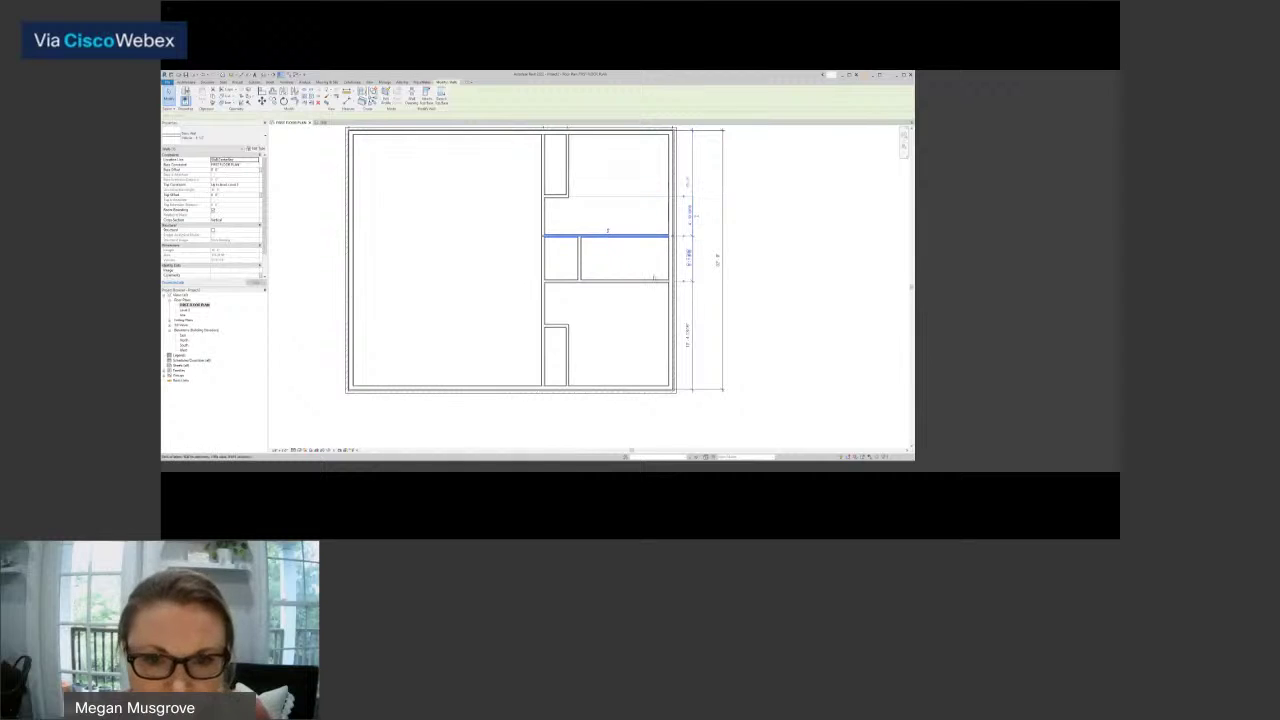
{"action": "left_click", "coordinate": [652, 281]}
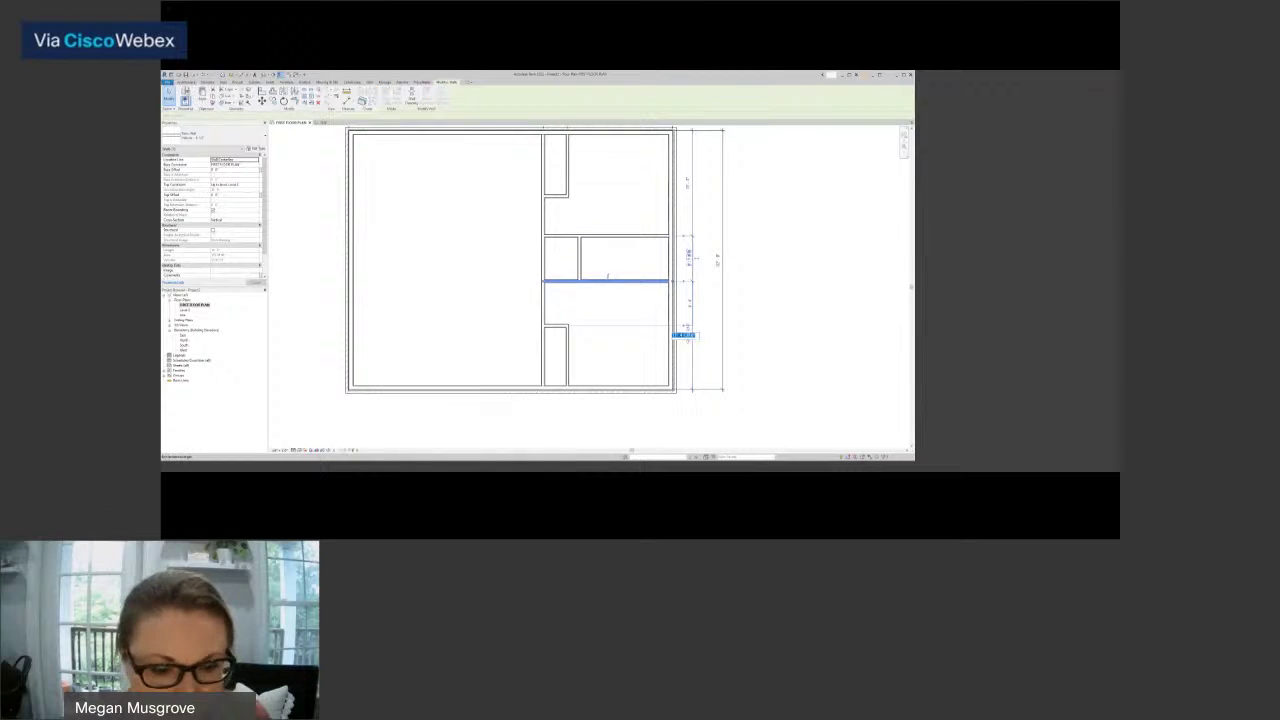
{"action": "key", "text": "Escape"}
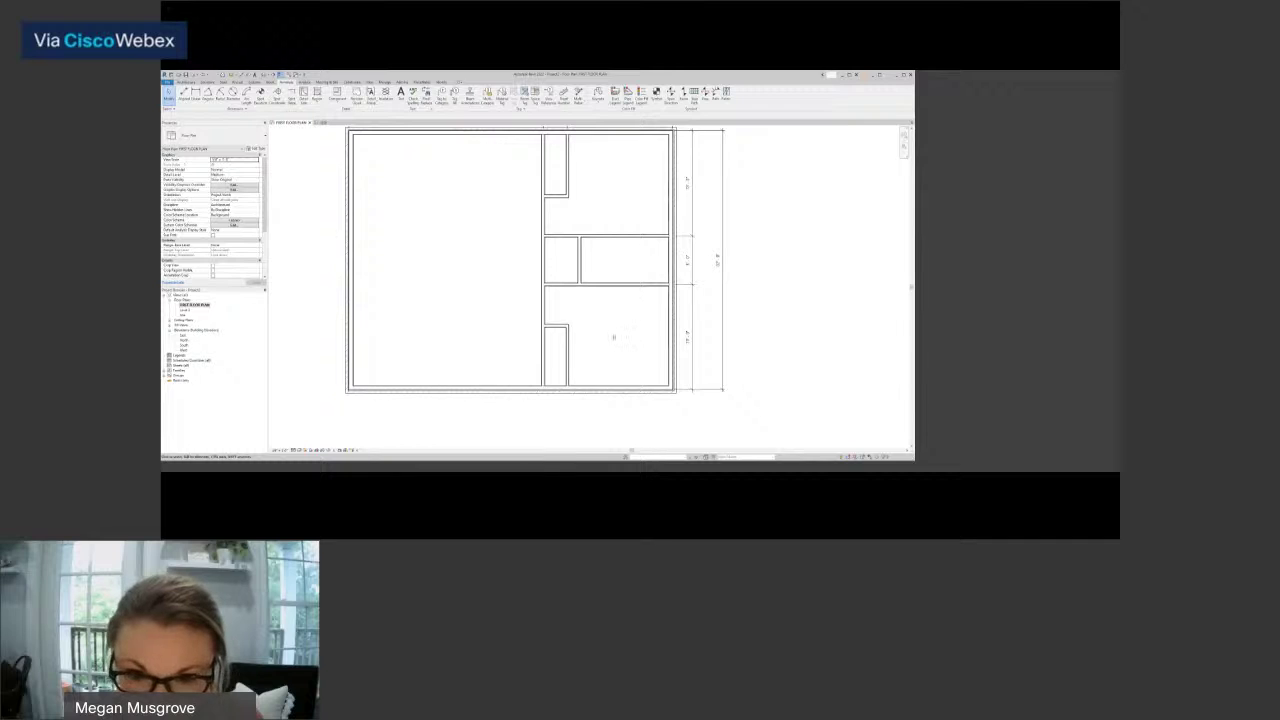
Place an aligned dimension string below the plan, from the right exterior wall through the lower closet wall and vertical partition to the left exterior wall.
{"action": "scroll", "coordinate": [613, 337], "scroll_direction": "up", "scroll_amount": 2}
{"action": "key", "text": "d"}
{"action": "key", "text": "i"}
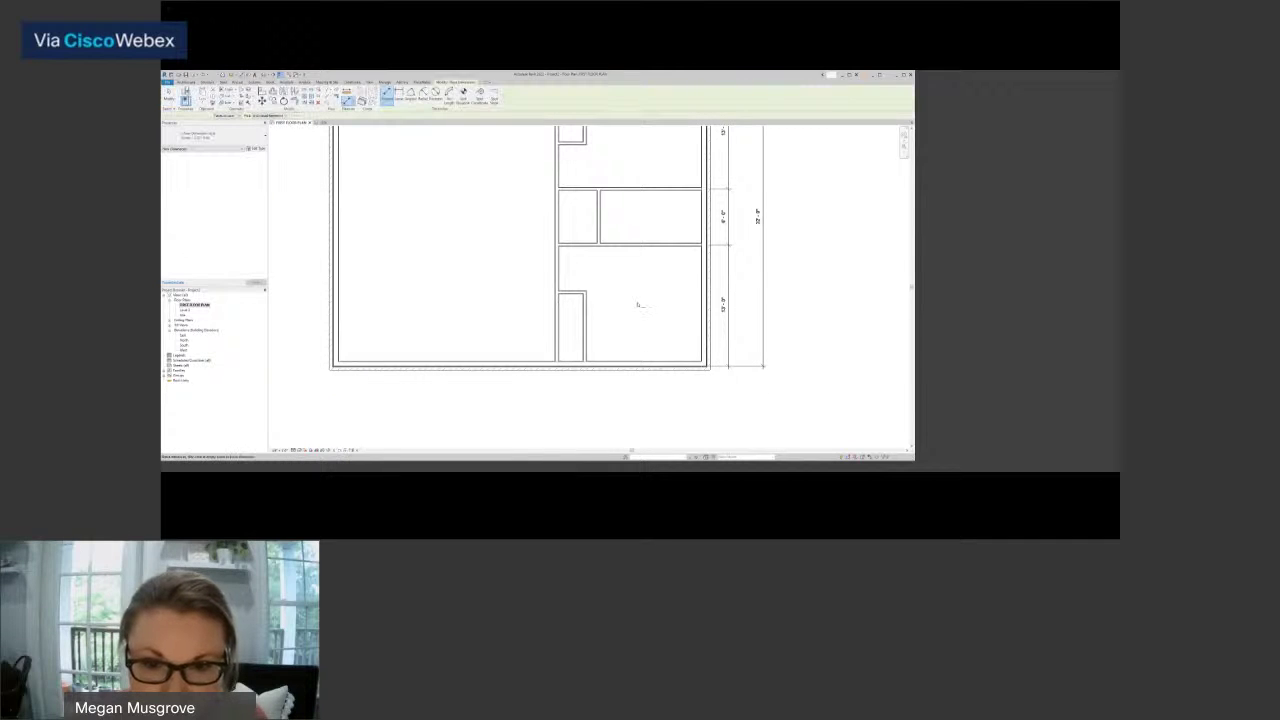
{"action": "scroll", "coordinate": [701, 338], "scroll_direction": "up", "scroll_amount": 3}
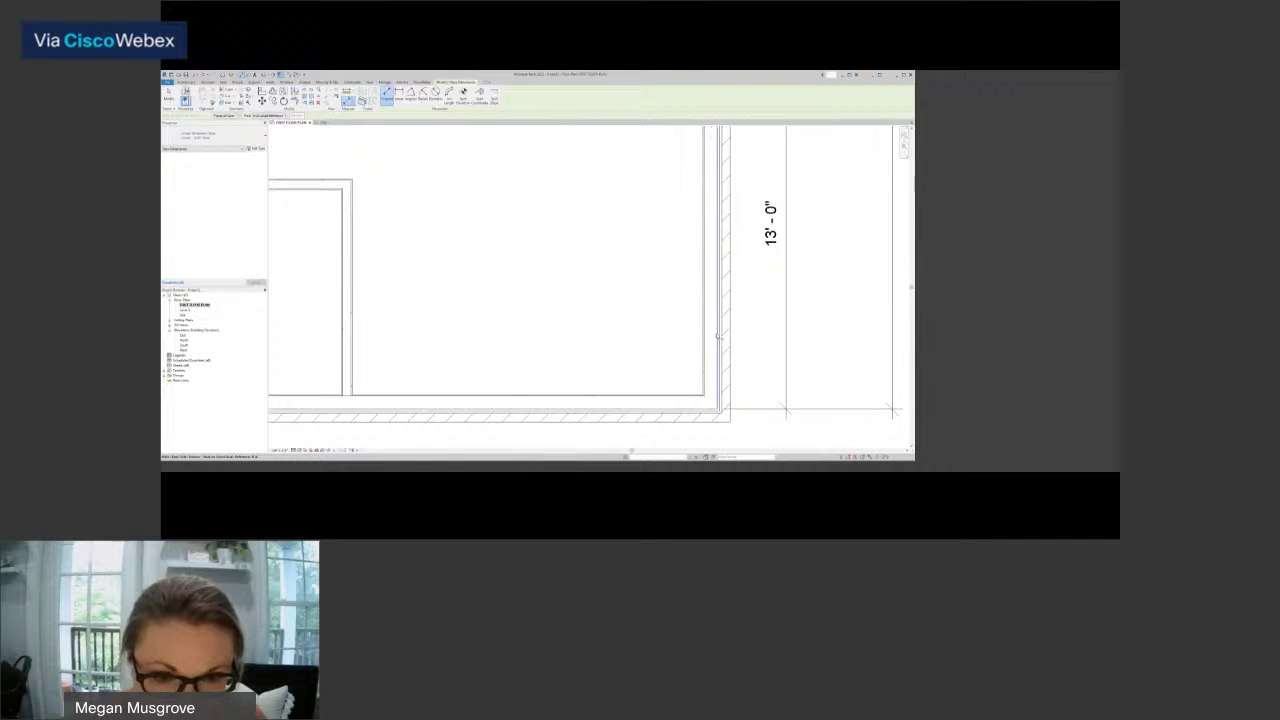
{"action": "scroll", "coordinate": [717, 336], "scroll_direction": "down", "scroll_amount": 3}
{"action": "scroll", "coordinate": [589, 344], "scroll_direction": "up", "scroll_amount": 4}
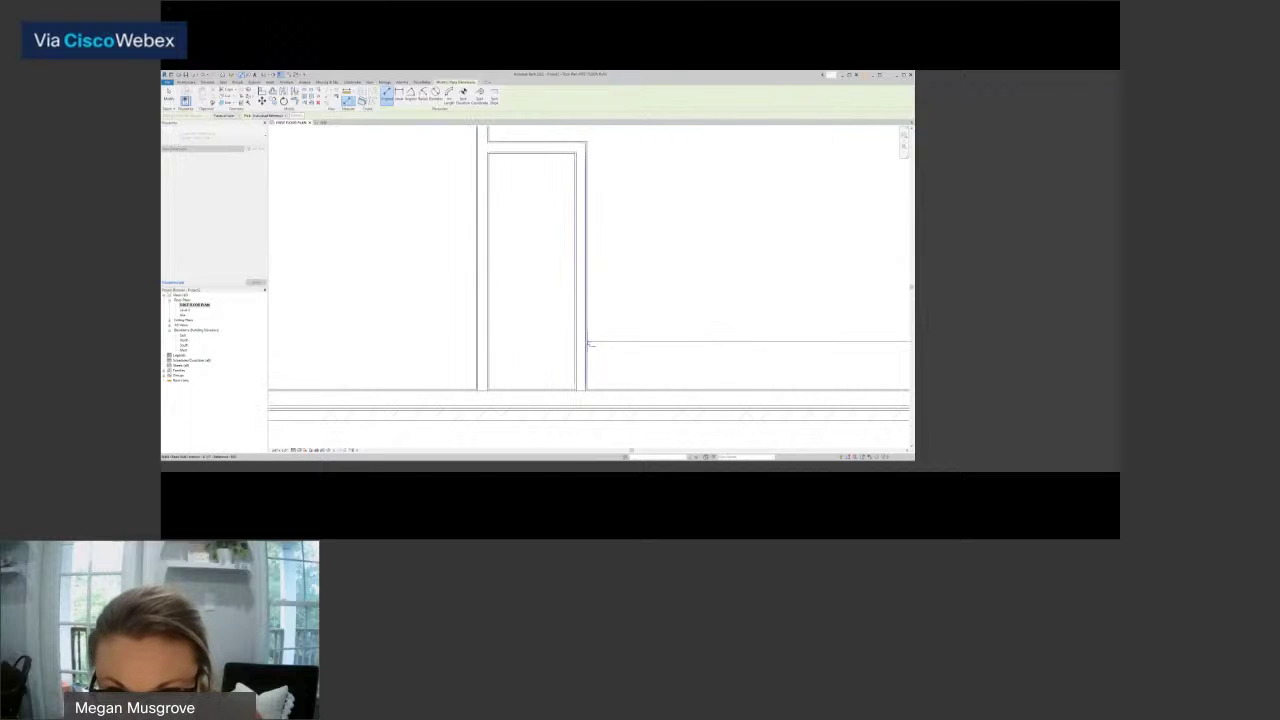
{"action": "left_click", "coordinate": [586, 343]}
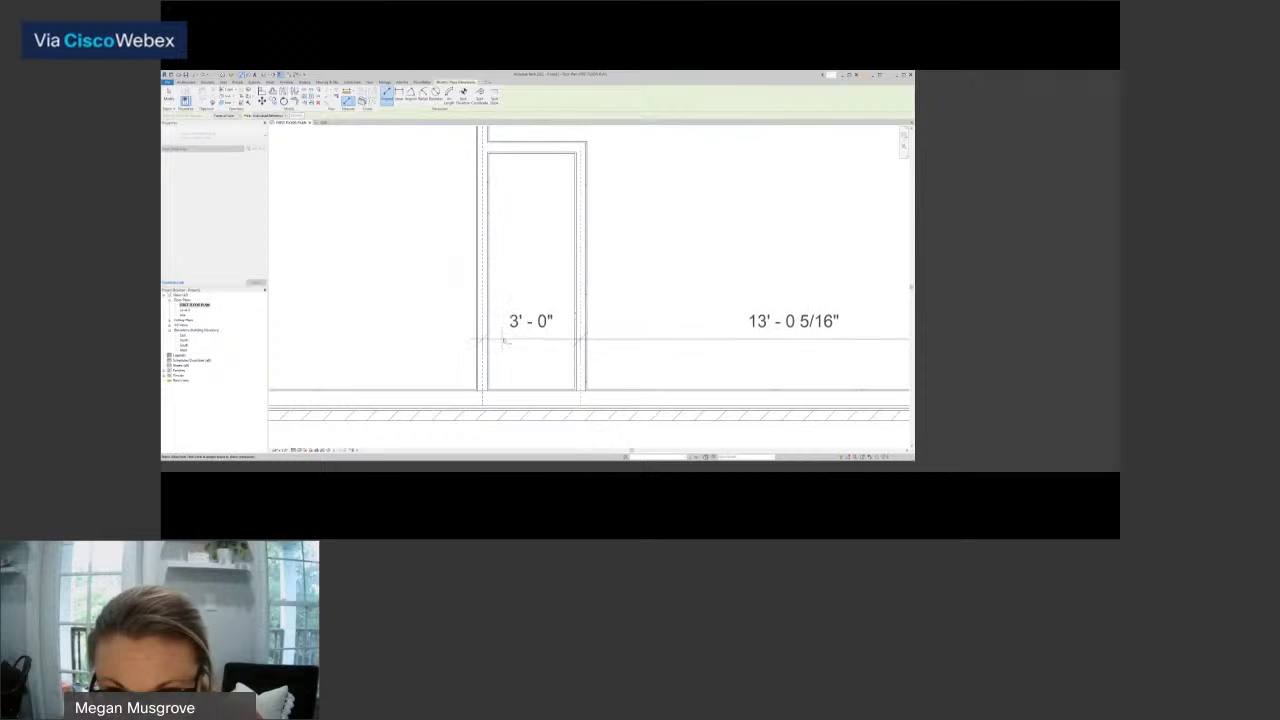
{"action": "scroll", "coordinate": [740, 320], "scroll_direction": "down", "scroll_amount": 6}
{"action": "scroll", "coordinate": [408, 318], "scroll_direction": "up", "scroll_amount": 4}
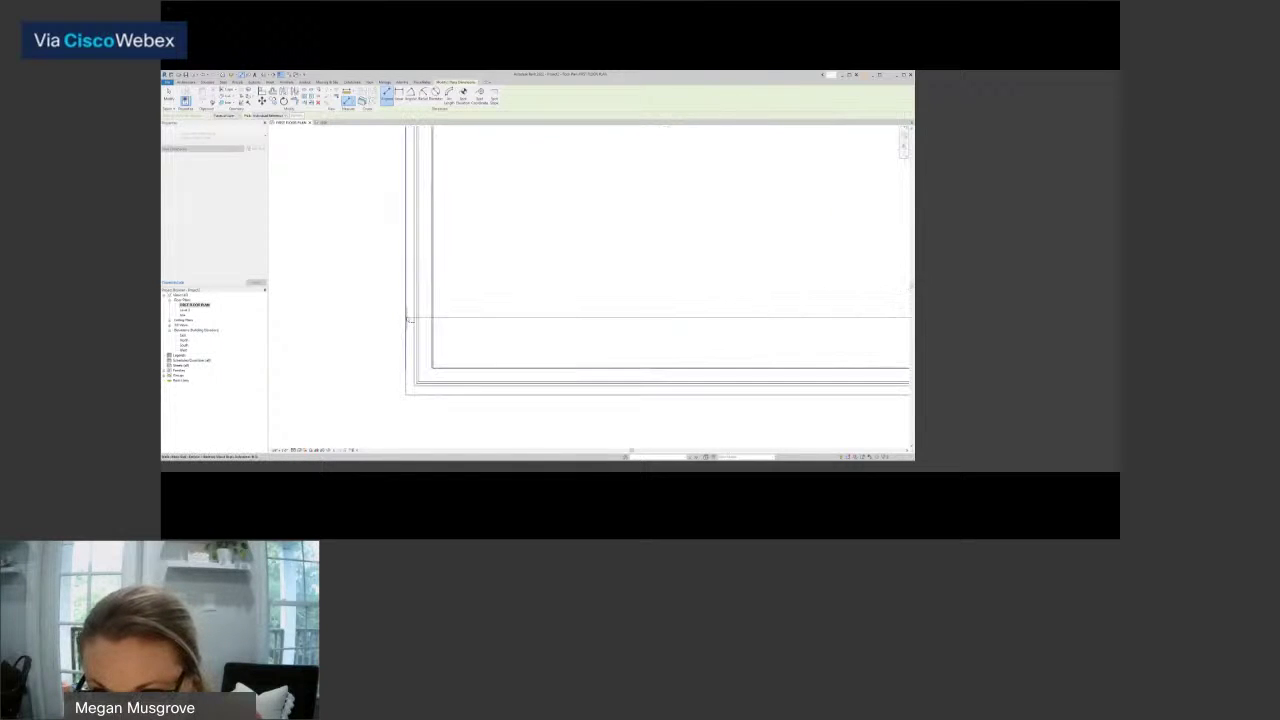
{"action": "left_click", "coordinate": [408, 318]}
{"action": "scroll", "coordinate": [420, 320], "scroll_direction": "down", "scroll_amount": 3}
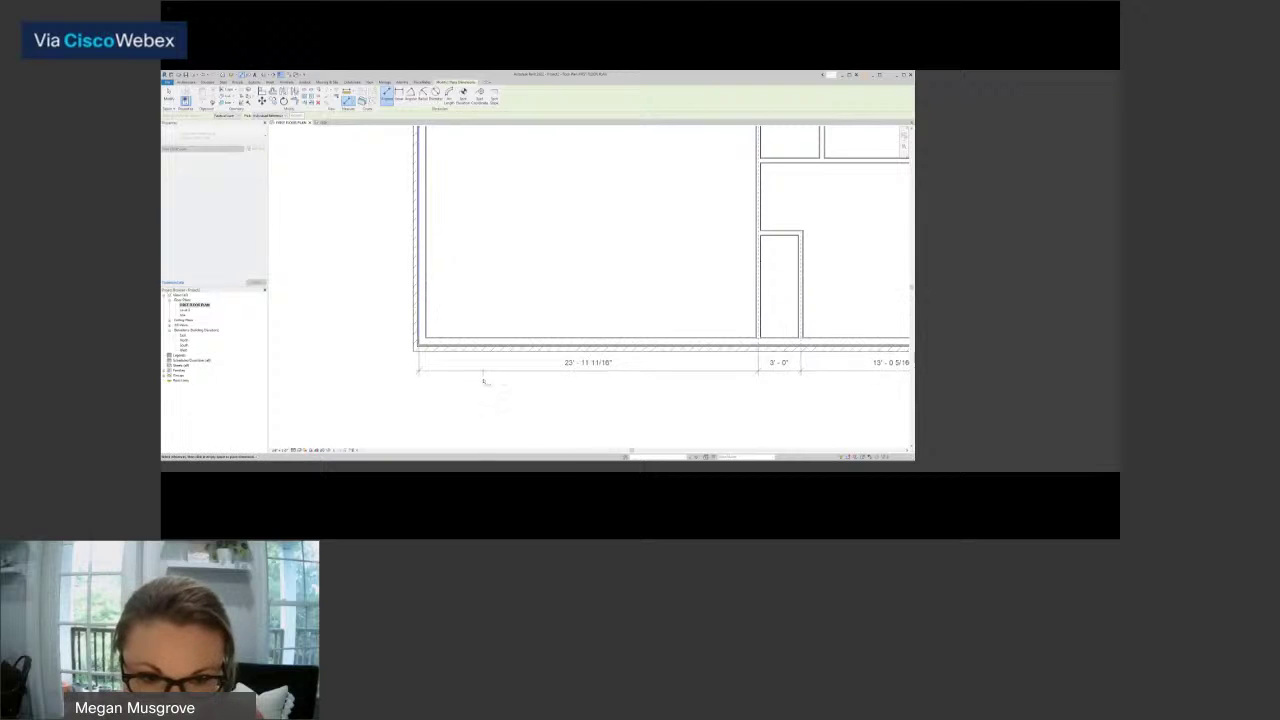
{"action": "left_click", "coordinate": [483, 380]}
{"action": "scroll", "coordinate": [565, 295], "scroll_direction": "down", "scroll_amount": 3}
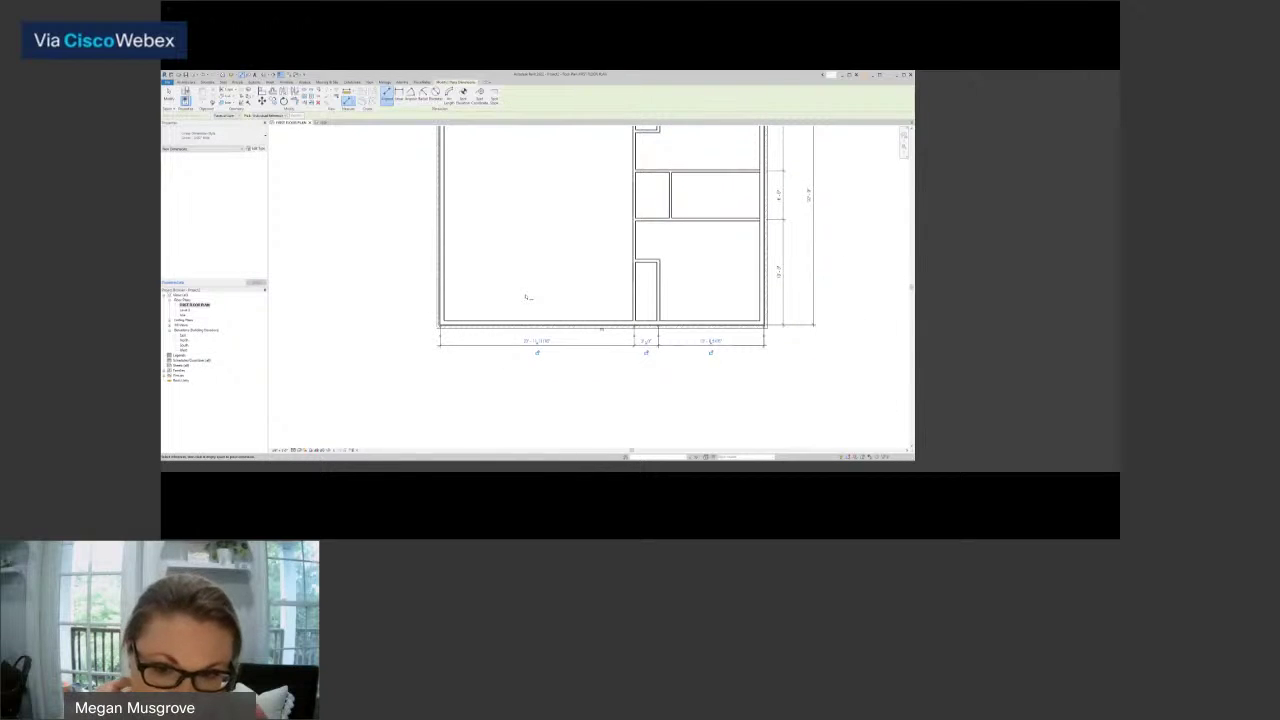
{"action": "key", "text": "Escape"}
{"action": "key", "text": "Escape"}
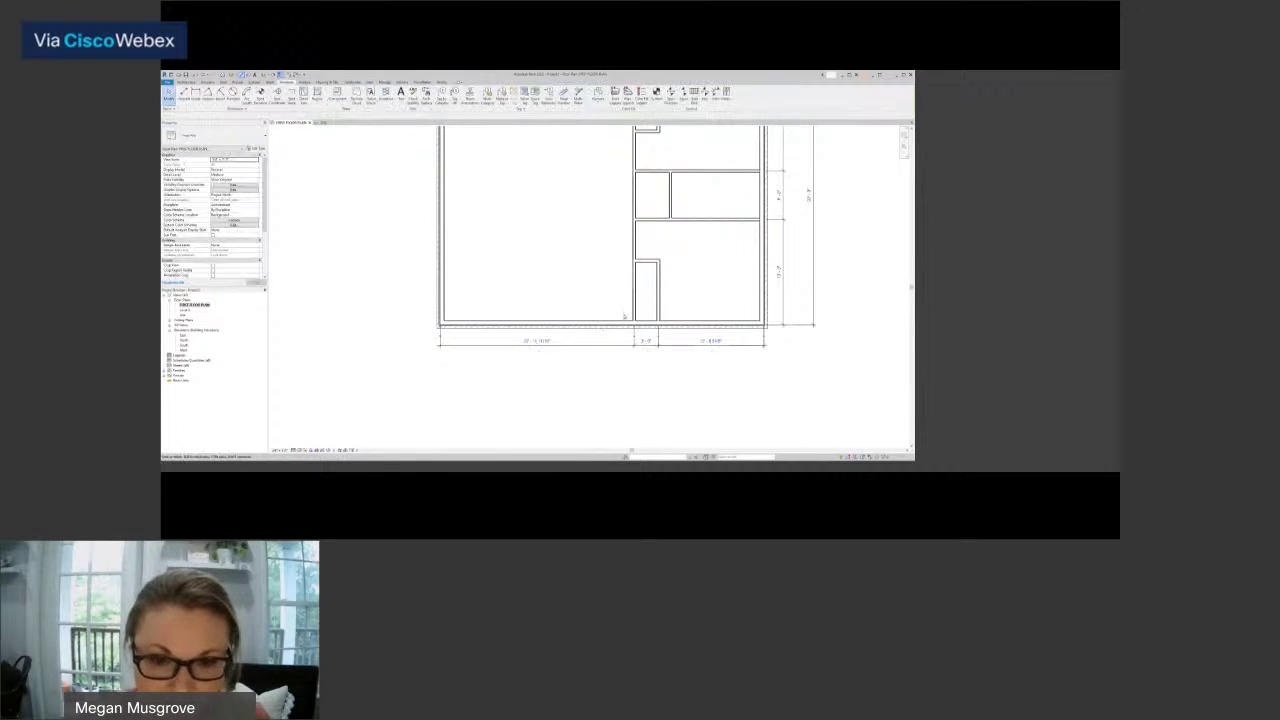
Position the lower closet's vertical wall 13' from the right exterior wall using its dimension.
{"action": "left_click", "coordinate": [660, 312]}
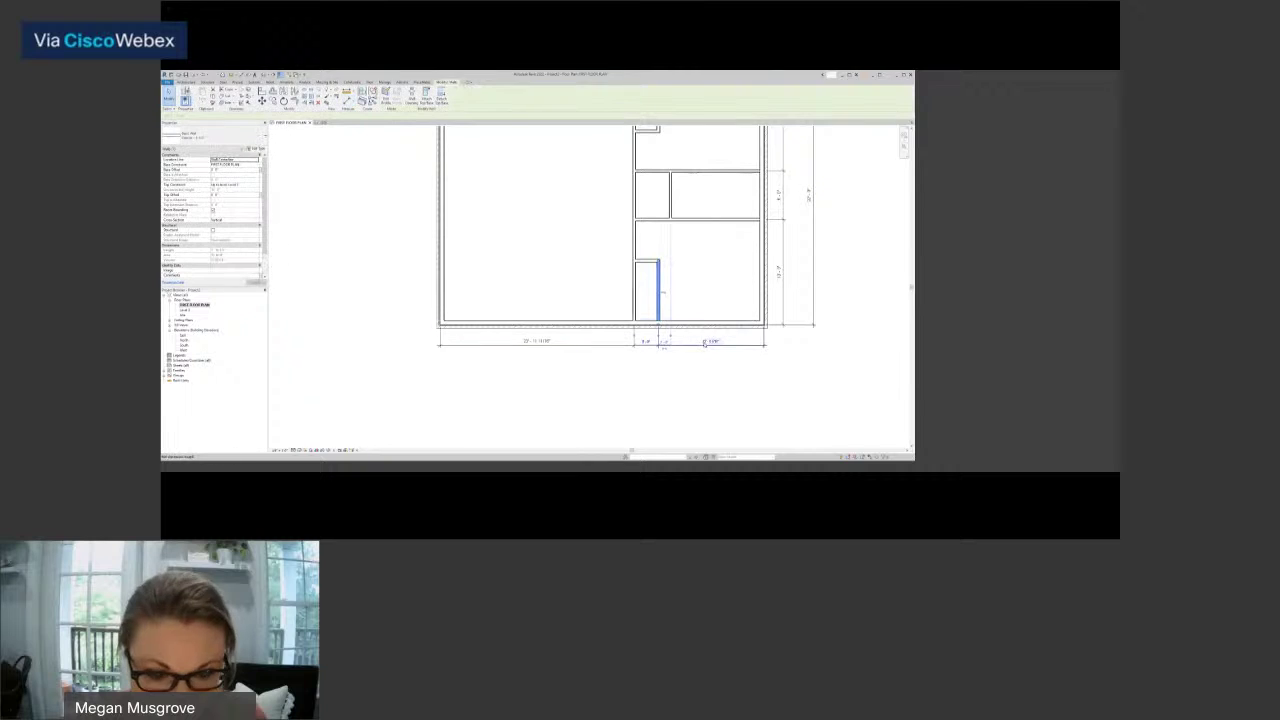
{"action": "left_click", "coordinate": [705, 343]}
{"action": "type", "text": "13"}
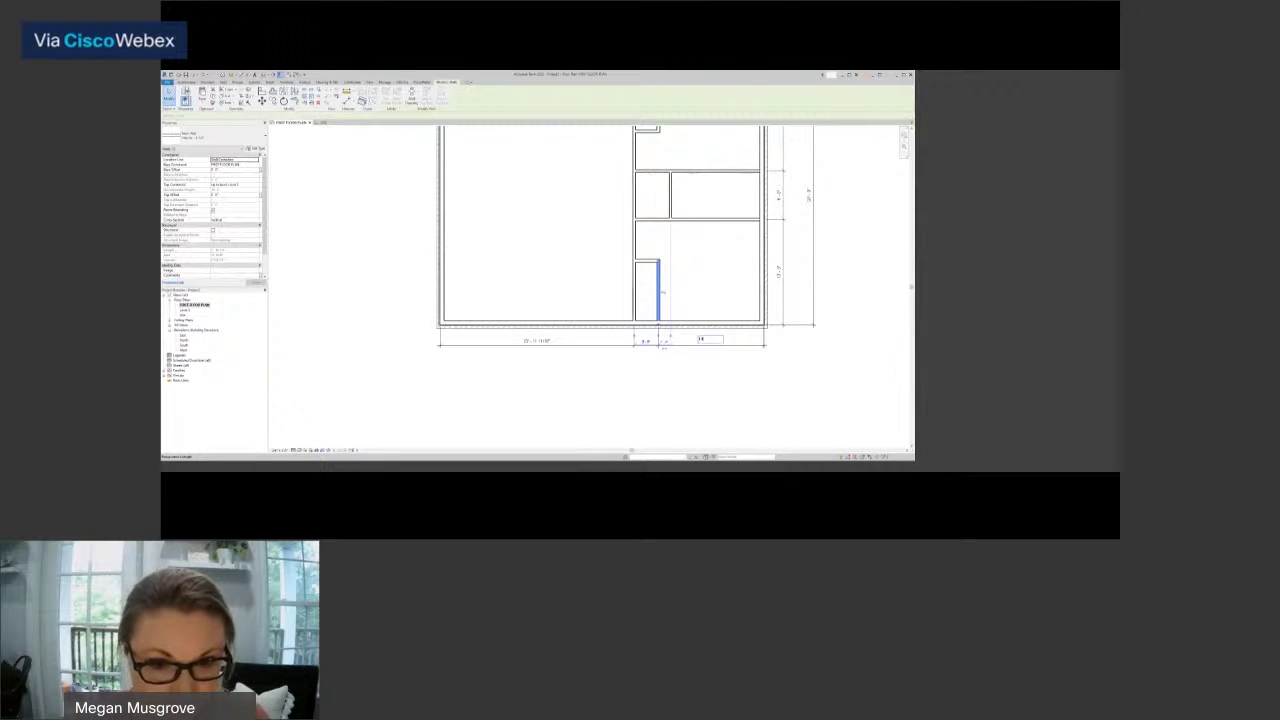
{"action": "key", "text": "Return"}
Position the long vertical partition 3' from the lower closet's vertical wall using its dimension.
{"action": "left_click", "coordinate": [631, 194]}
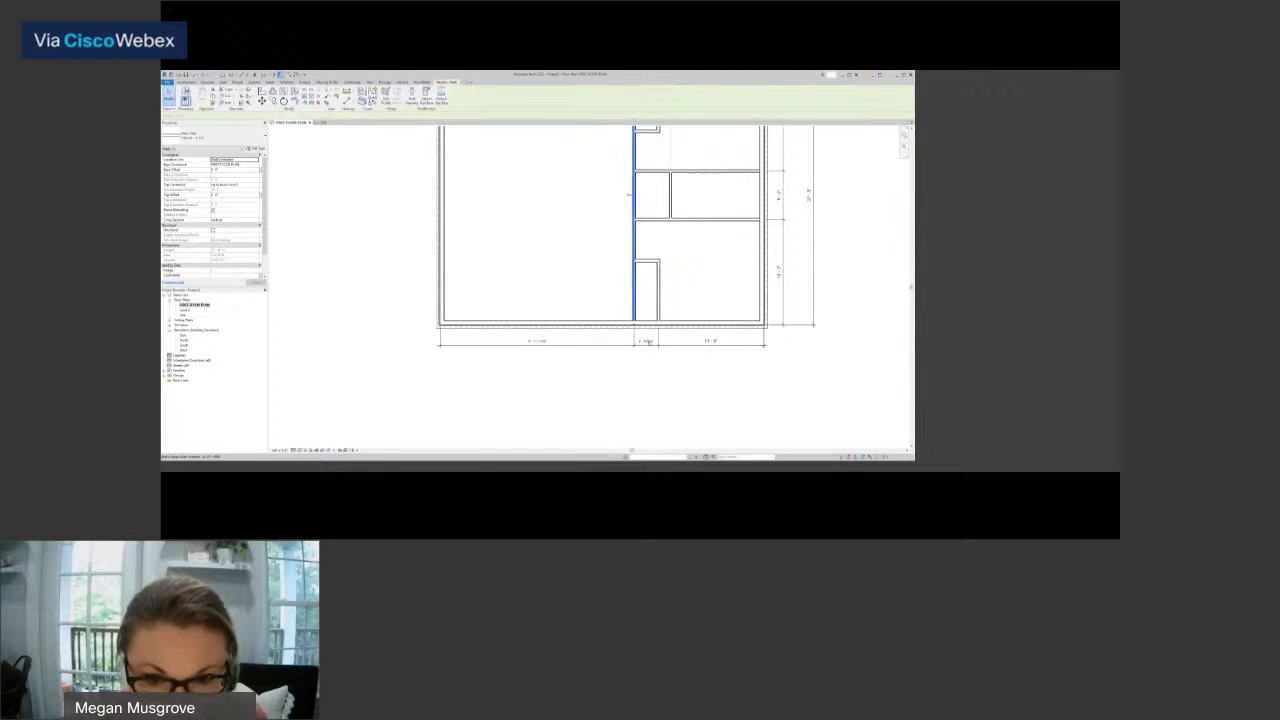
{"action": "left_click", "coordinate": [646, 341]}
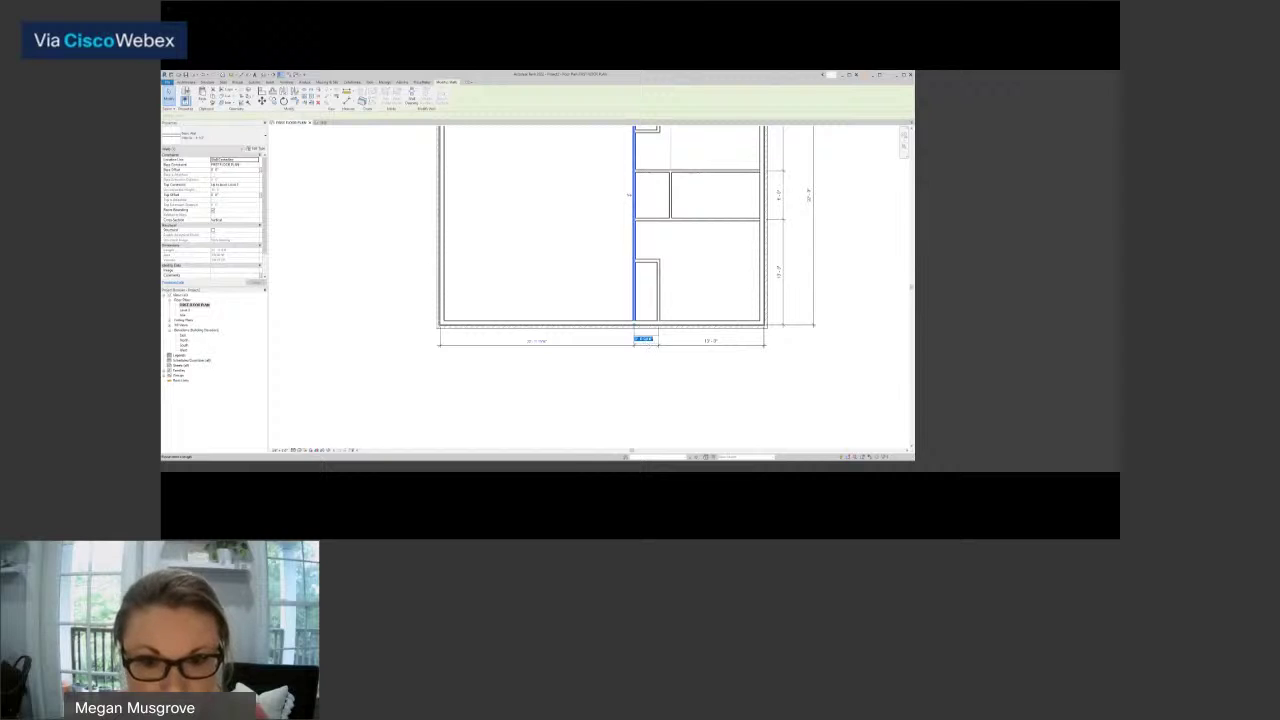
{"action": "type", "text": "7"}
{"action": "key", "text": "Return"}
{"action": "left_click", "coordinate": [694, 271]}
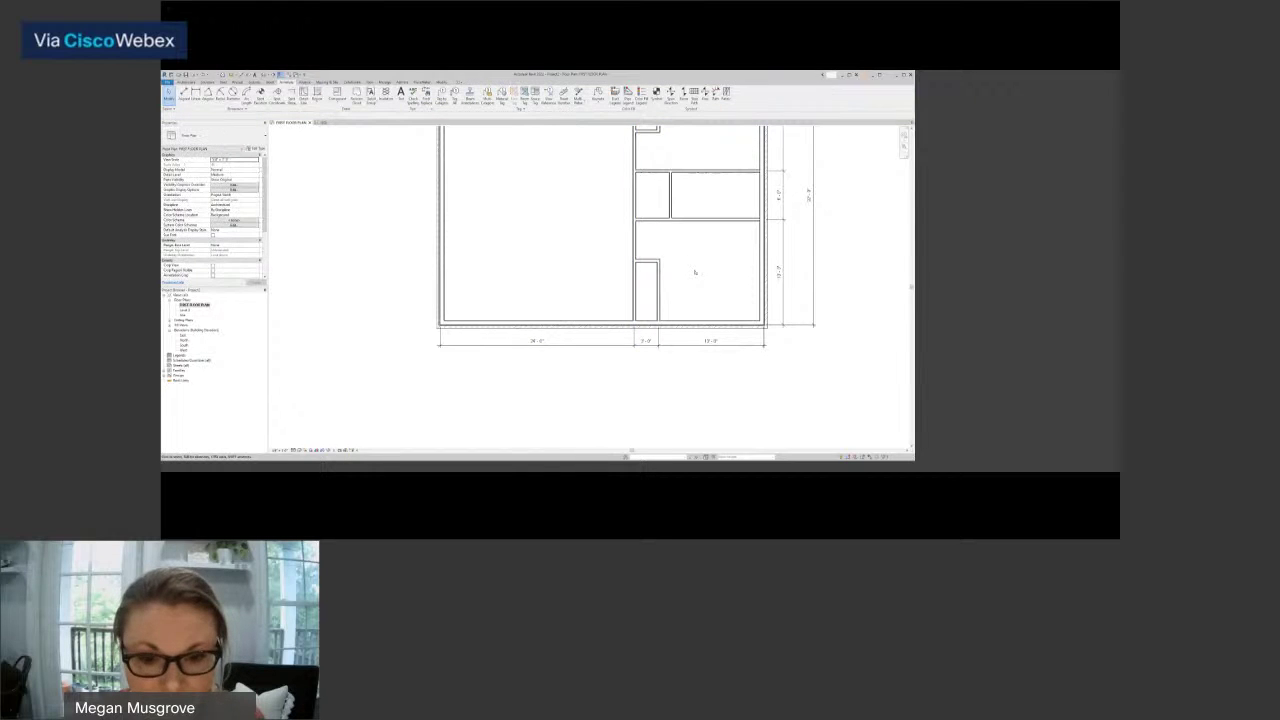
Position the upper closet's vertical wall 13' from the right exterior wall using its dimension above the plan.
{"action": "scroll", "coordinate": [694, 271], "scroll_direction": "down", "scroll_amount": 5}
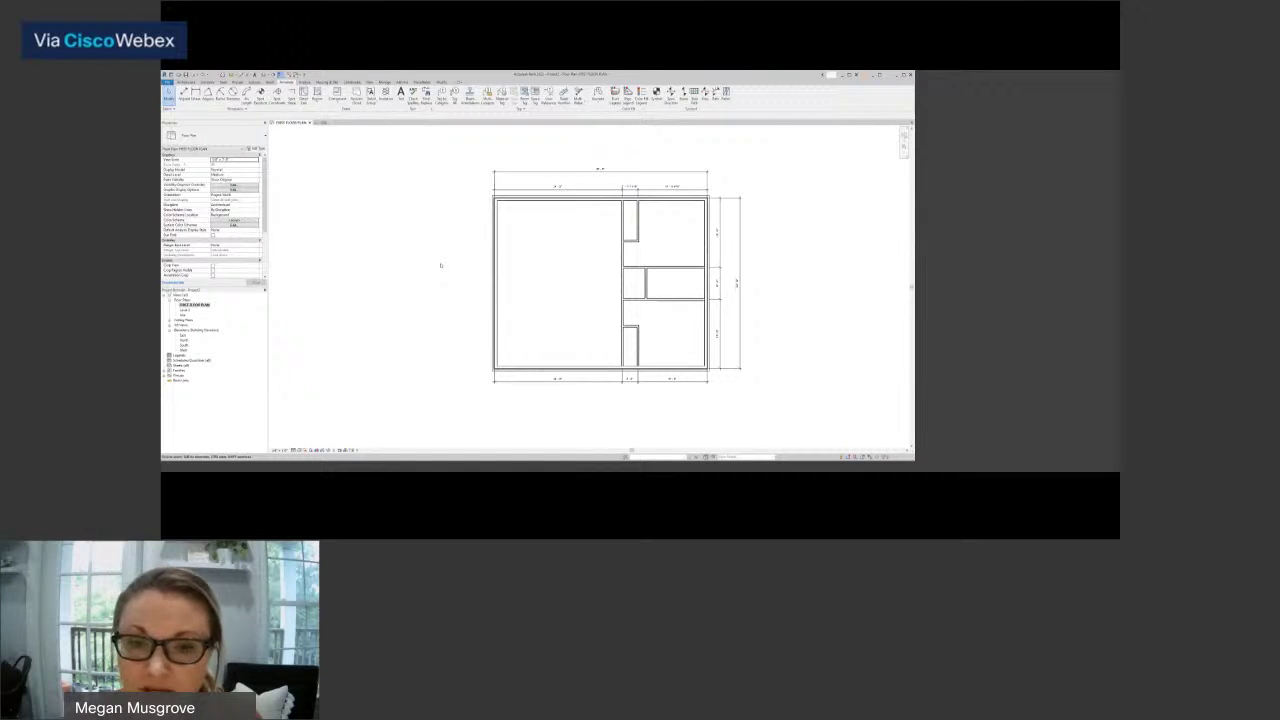
{"action": "scroll", "coordinate": [659, 197], "scroll_direction": "up", "scroll_amount": 3}
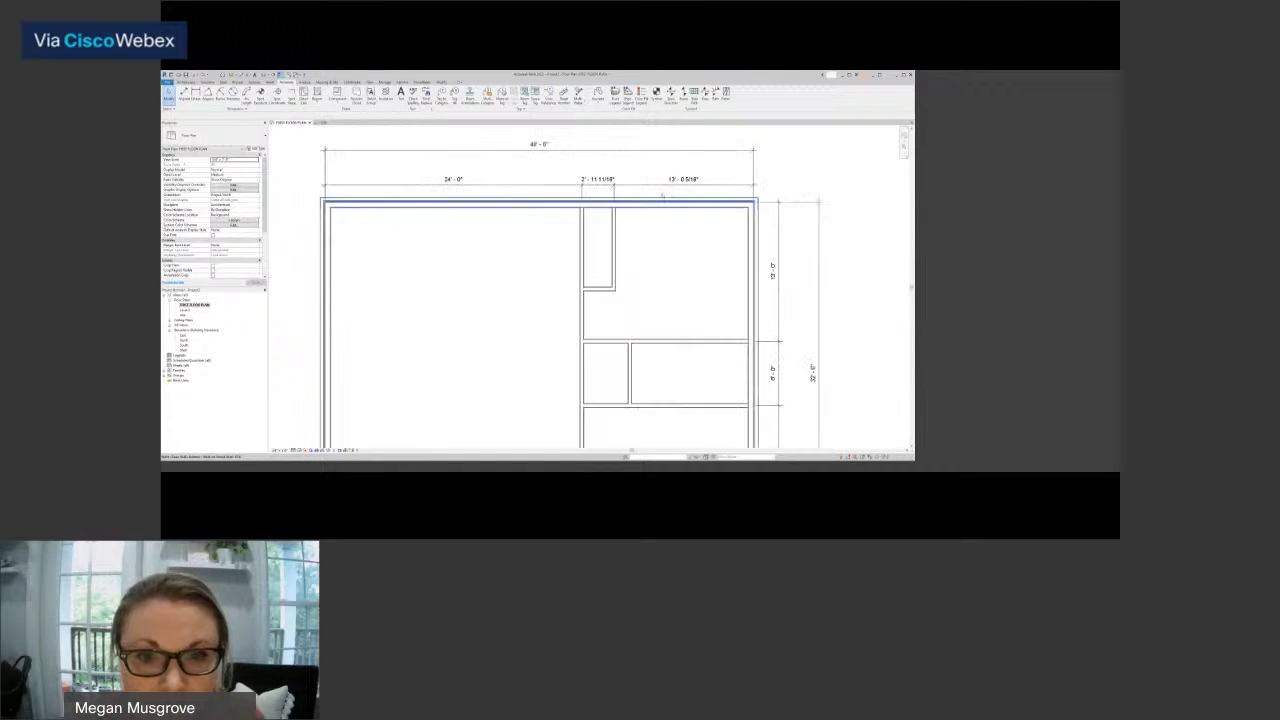
{"action": "left_click", "coordinate": [610, 246]}
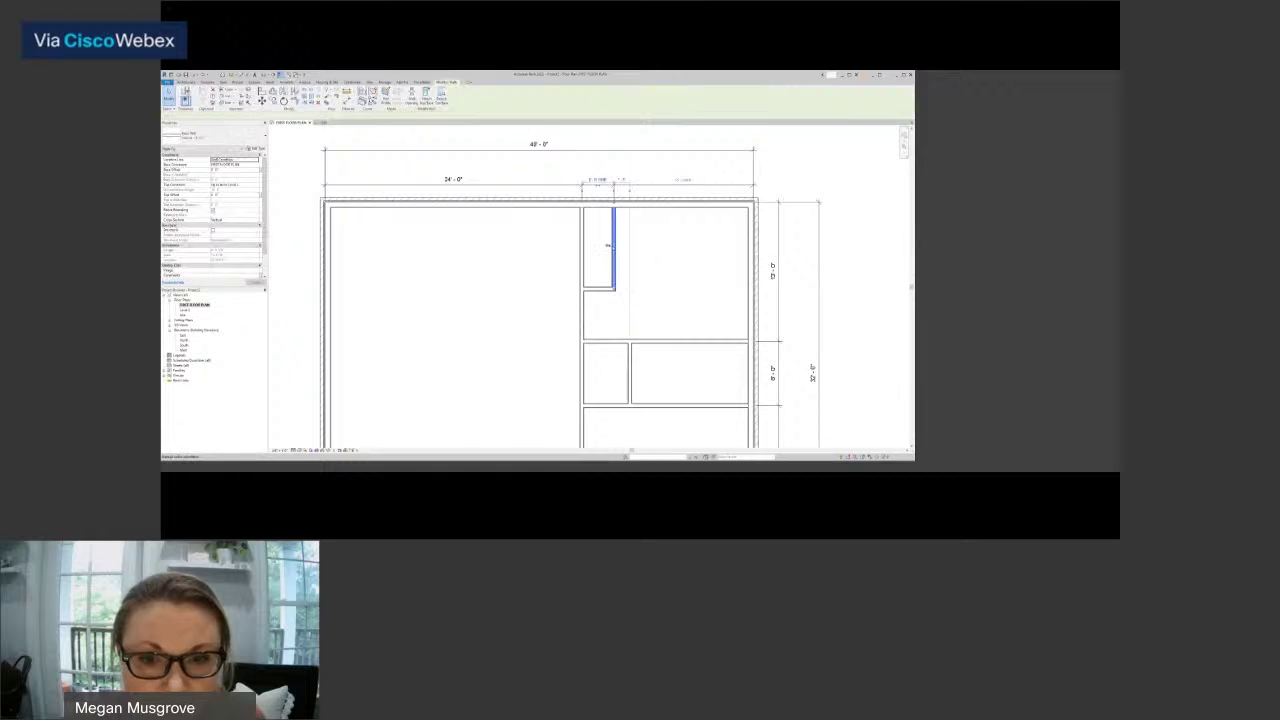
{"action": "left_click", "coordinate": [683, 179]}
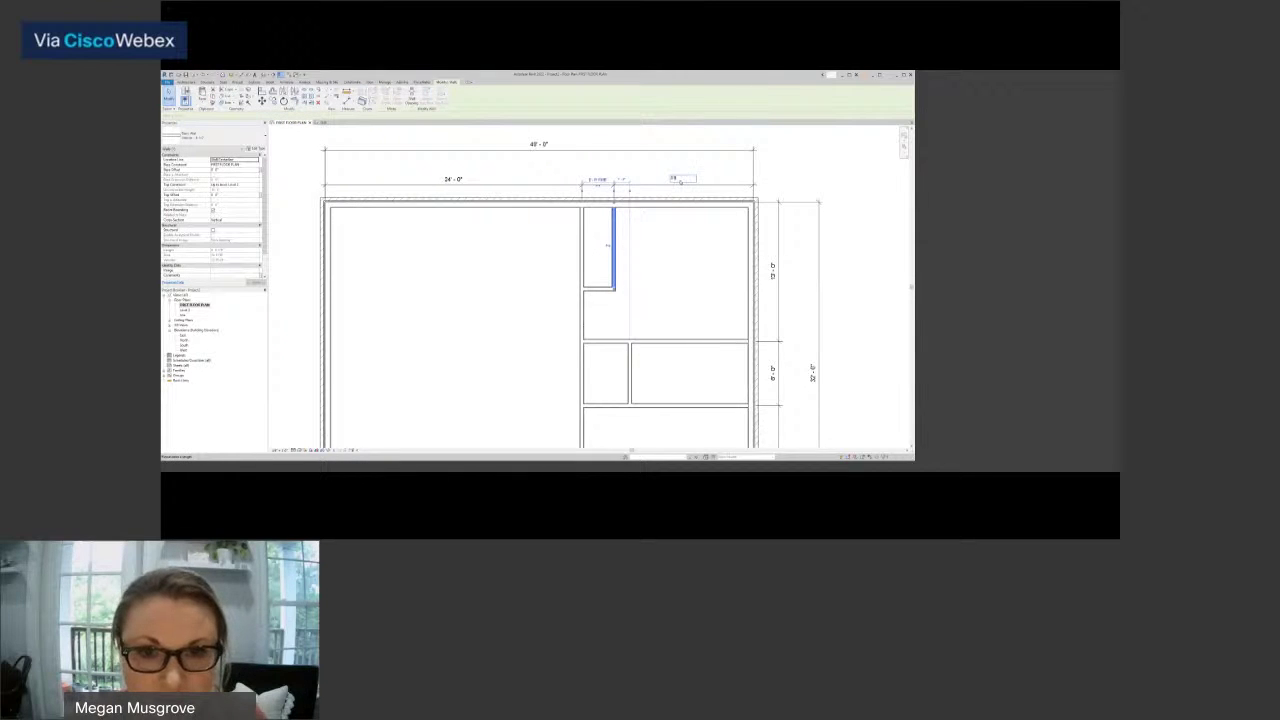
{"action": "key", "text": "Return"}
{"action": "left_click", "coordinate": [530, 257]}
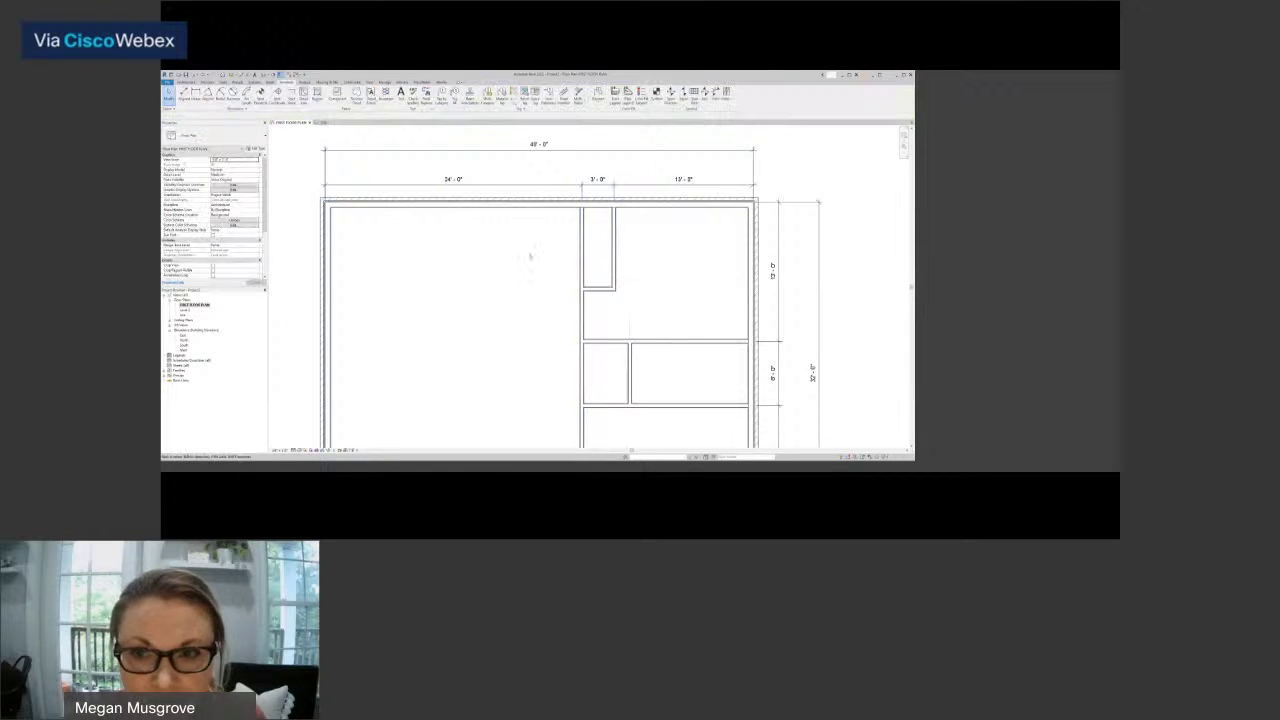
{"action": "scroll", "coordinate": [530, 257], "scroll_direction": "down", "scroll_amount": 4}
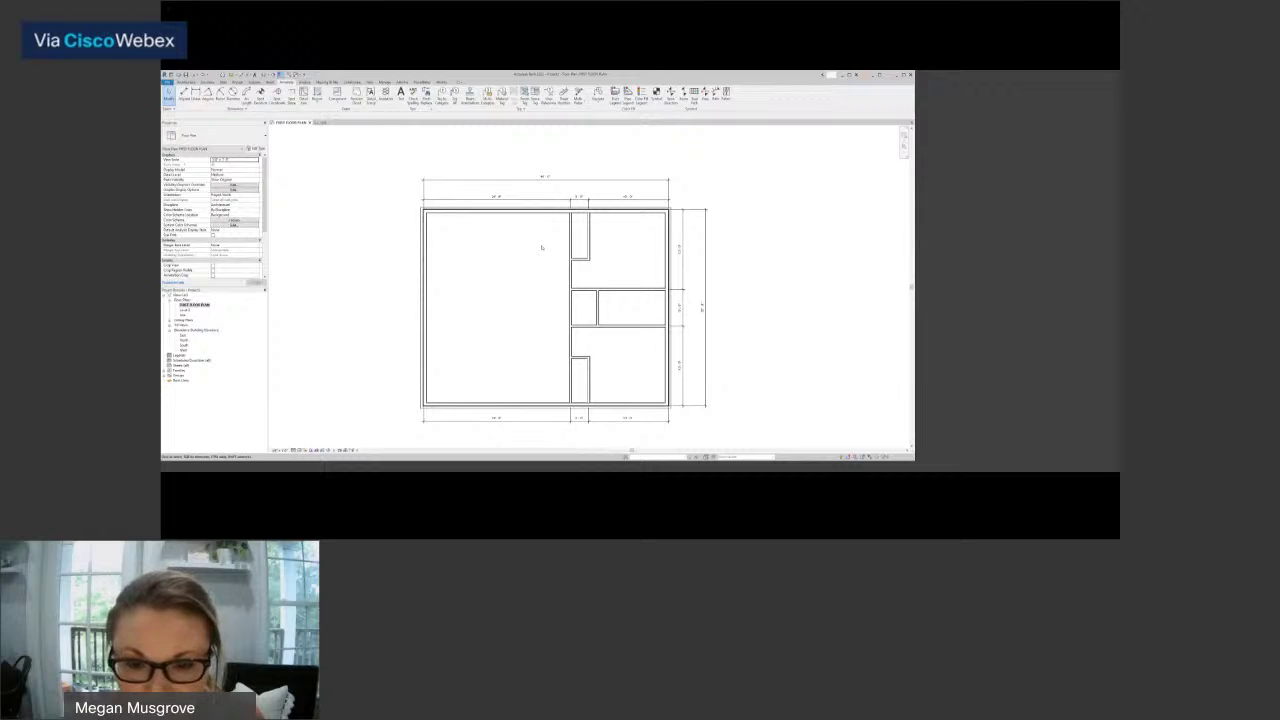
Save the model as a new project file, basing its name on the existing Live Project 1 Trial Project file.
{"action": "key", "text": "z"}
{"action": "key", "text": "f"}
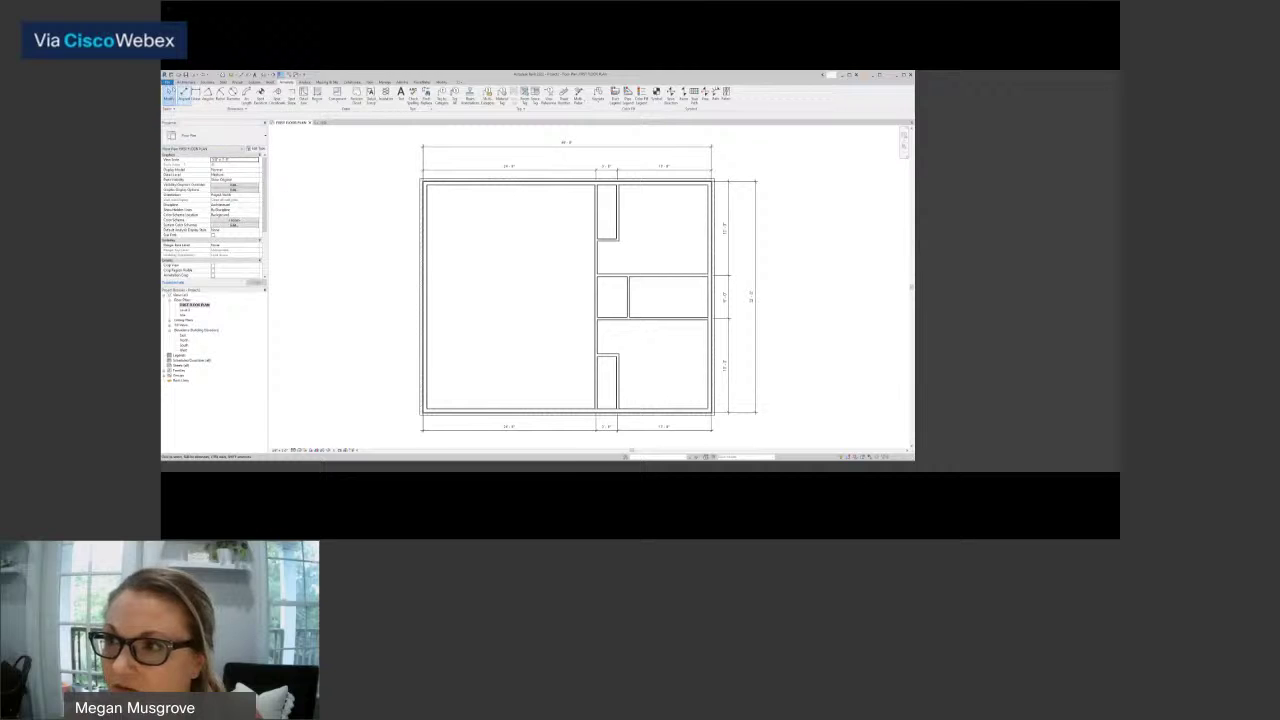
{"action": "left_click", "coordinate": [166, 83]}
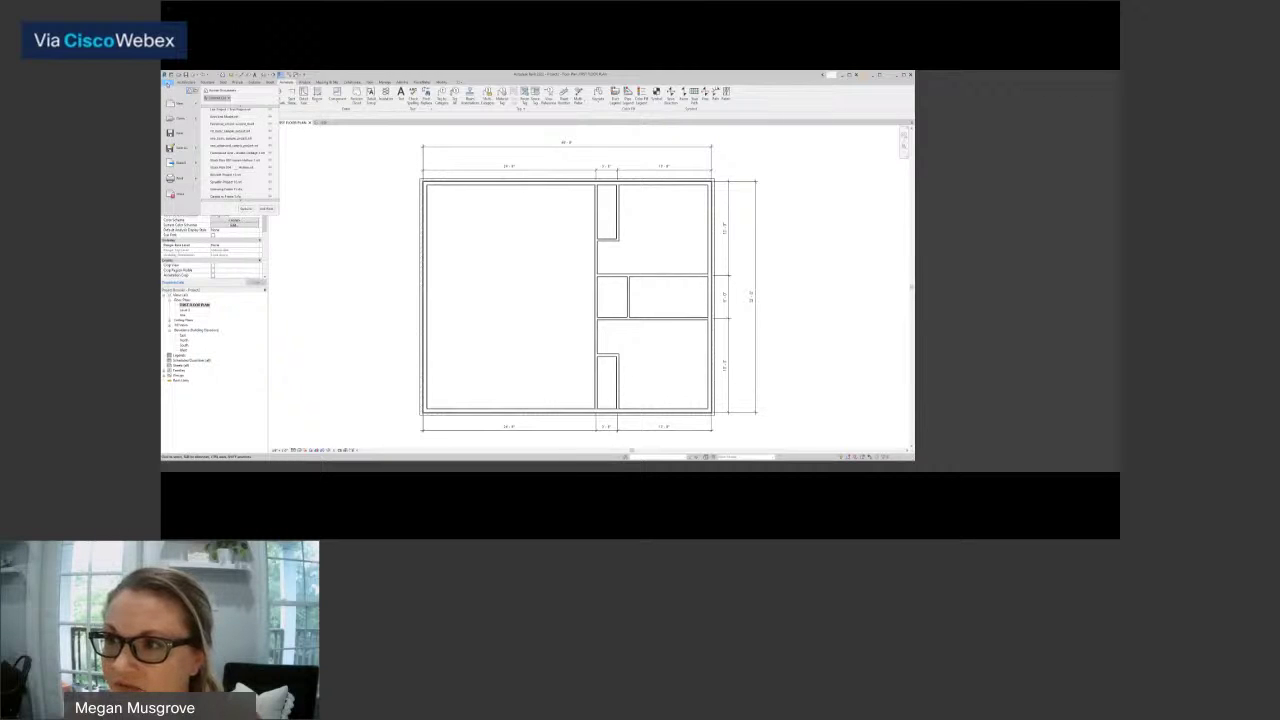
{"action": "mouse_move", "coordinate": [179, 150]}
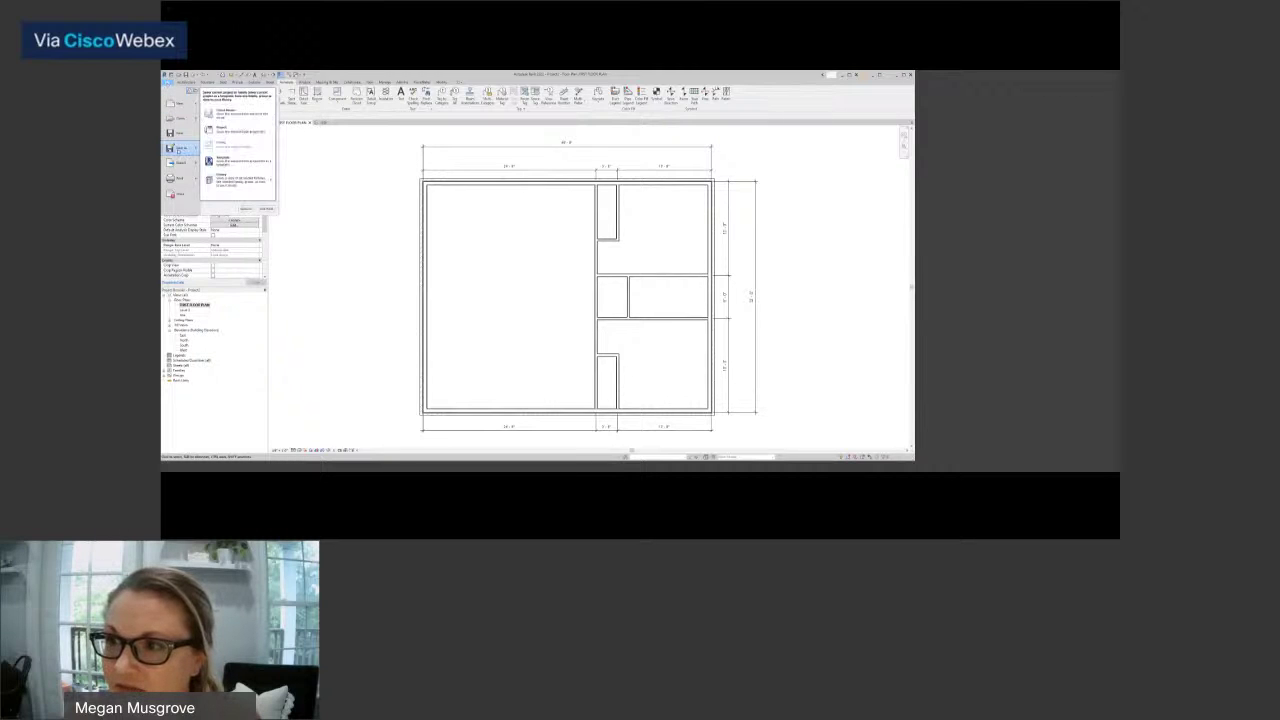
{"action": "left_click", "coordinate": [240, 131]}
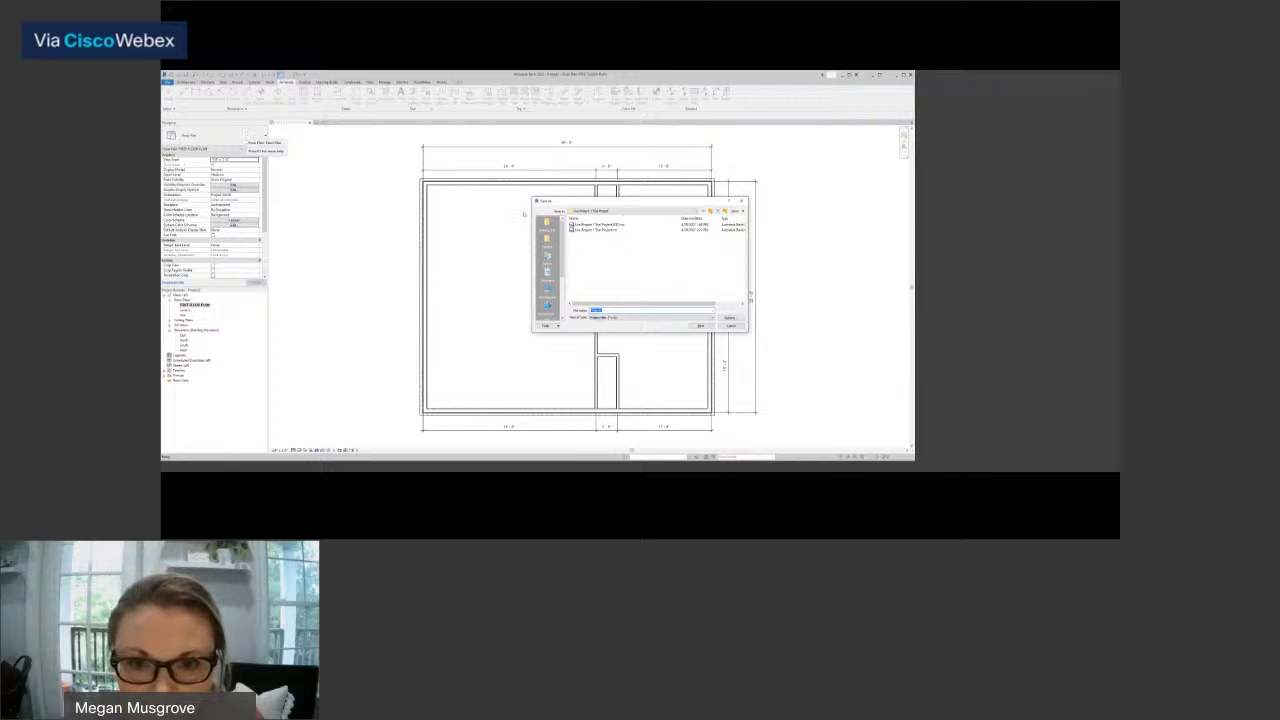
{"action": "left_click", "coordinate": [608, 231]}
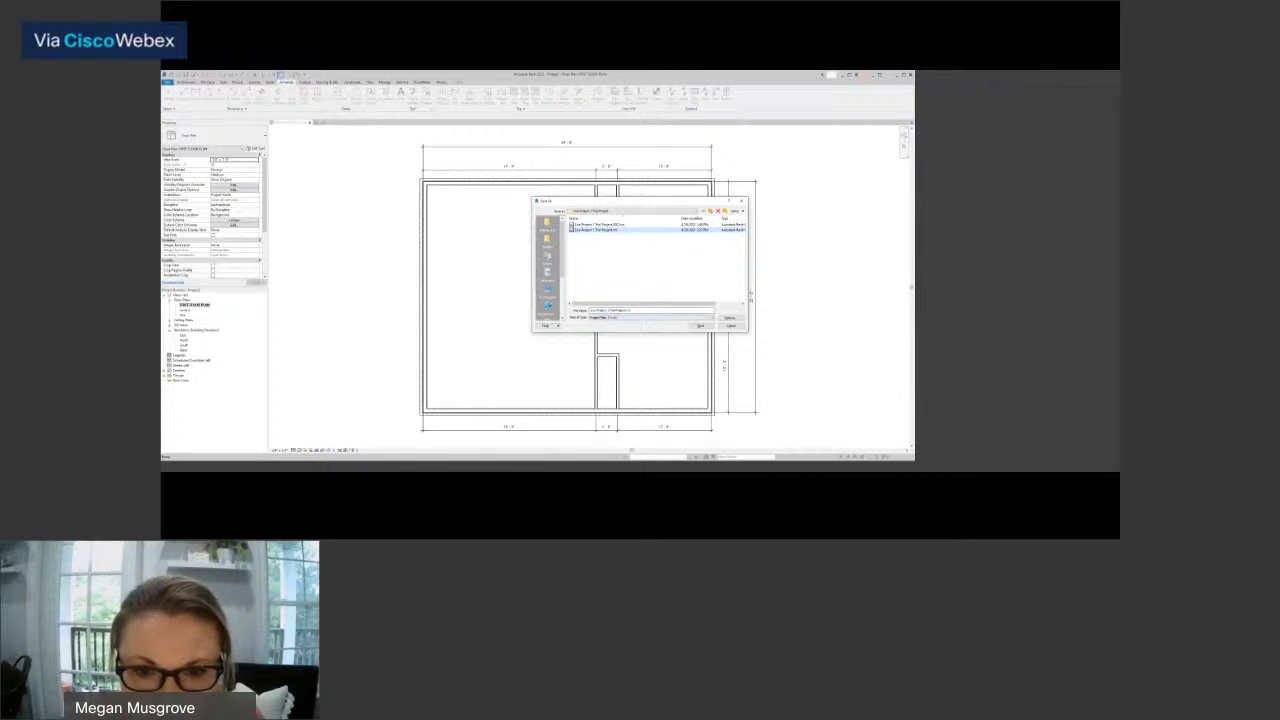
{"action": "left_click", "coordinate": [637, 310]}
{"action": "left_click", "coordinate": [637, 310]}
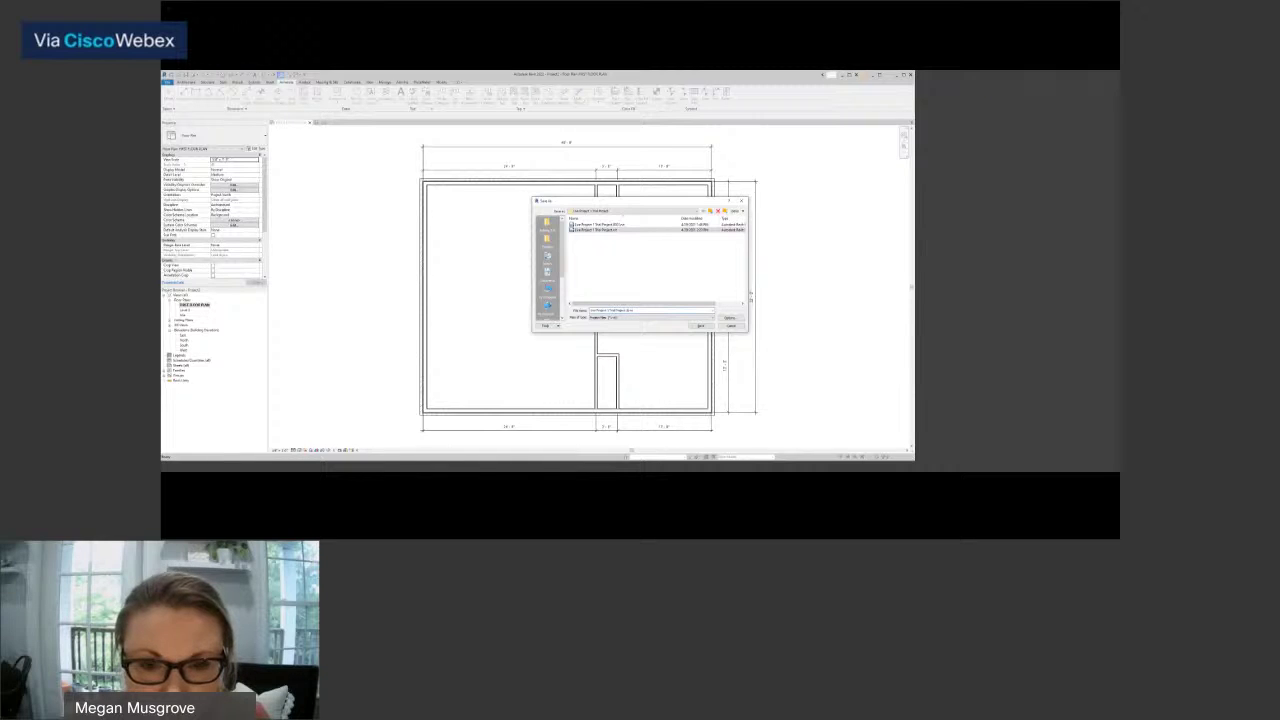
{"action": "key", "text": "Return"}
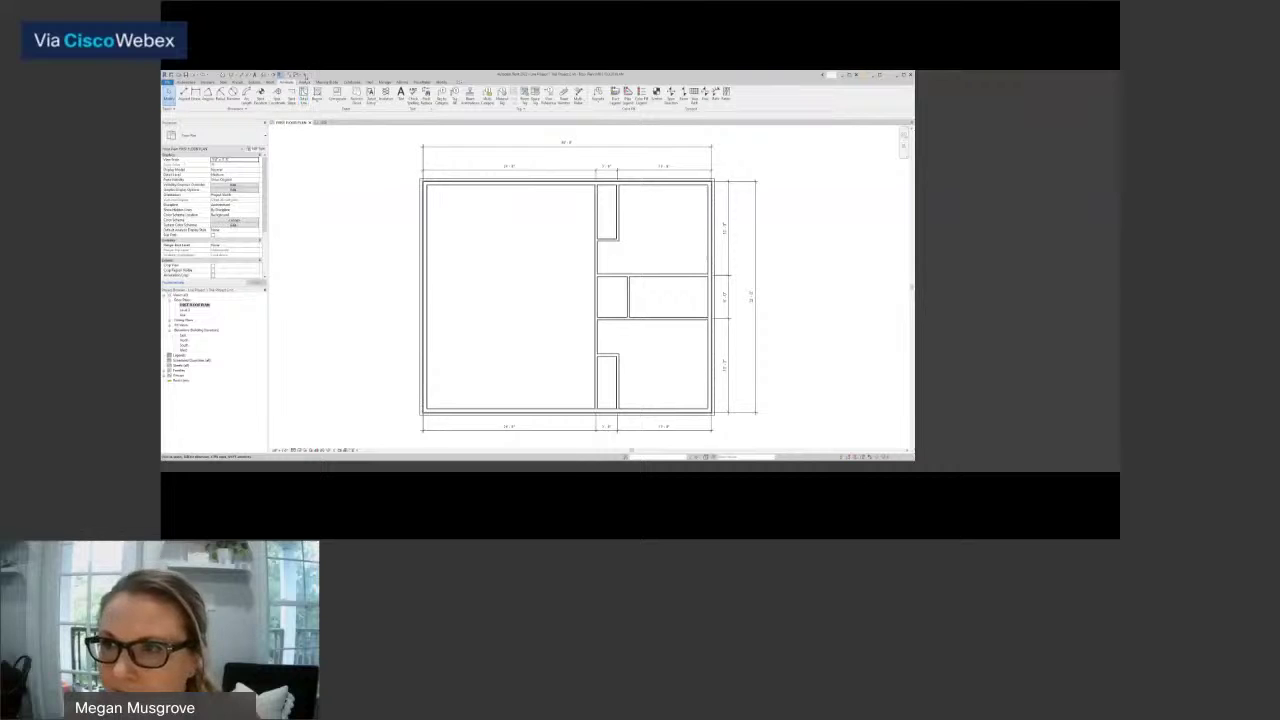
{"action": "left_click", "coordinate": [304, 75]}
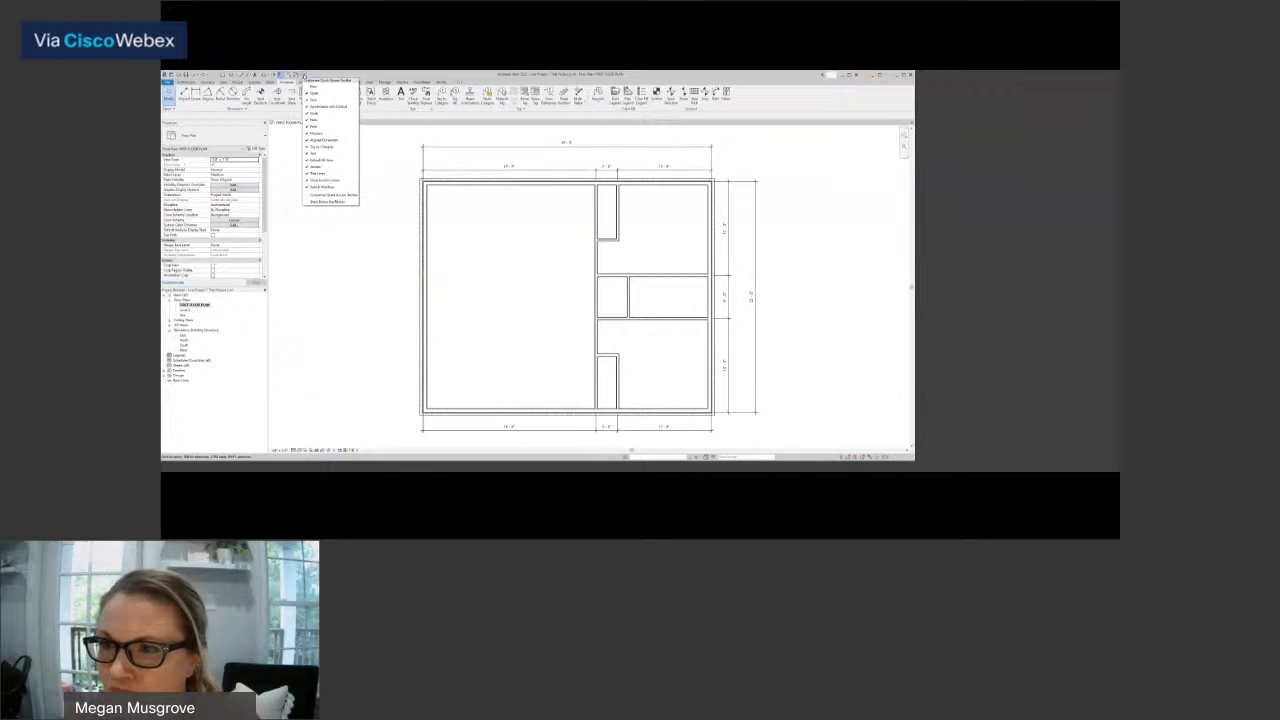
{"action": "left_click", "coordinate": [304, 76]}
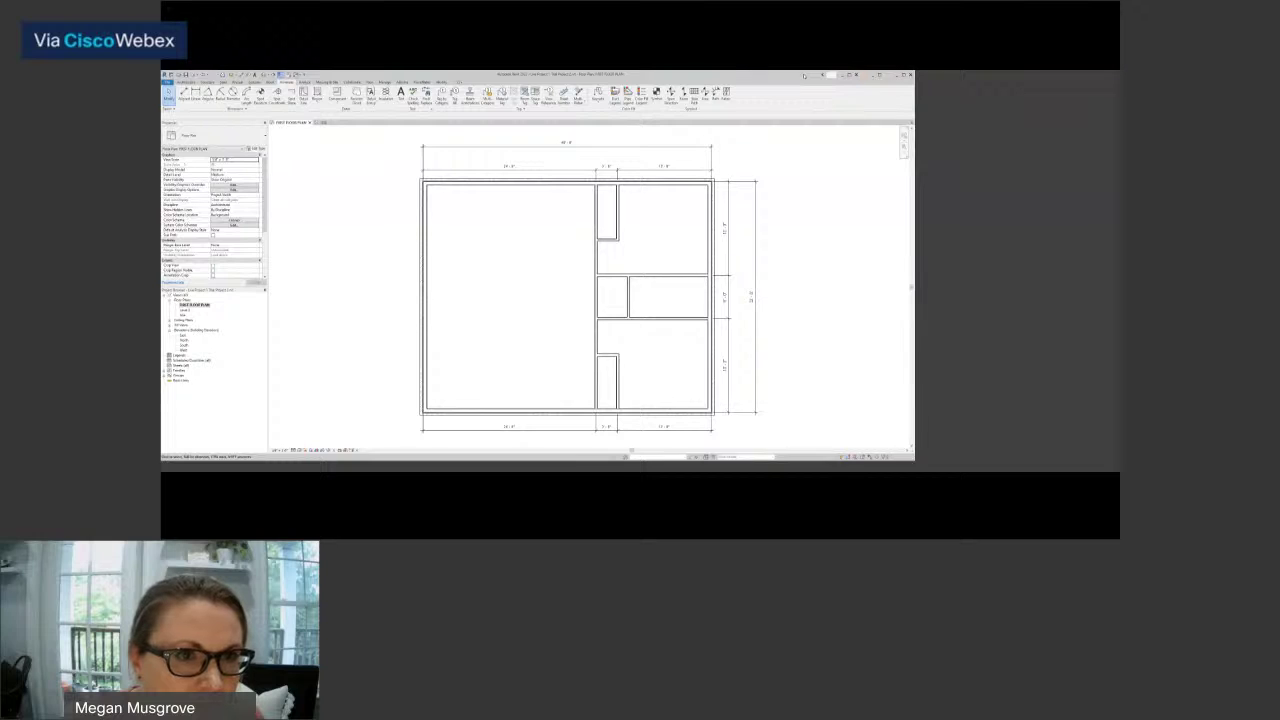
{"action": "left_click_drag", "start_coordinate": [803, 75], "coordinate": [809, 111]}
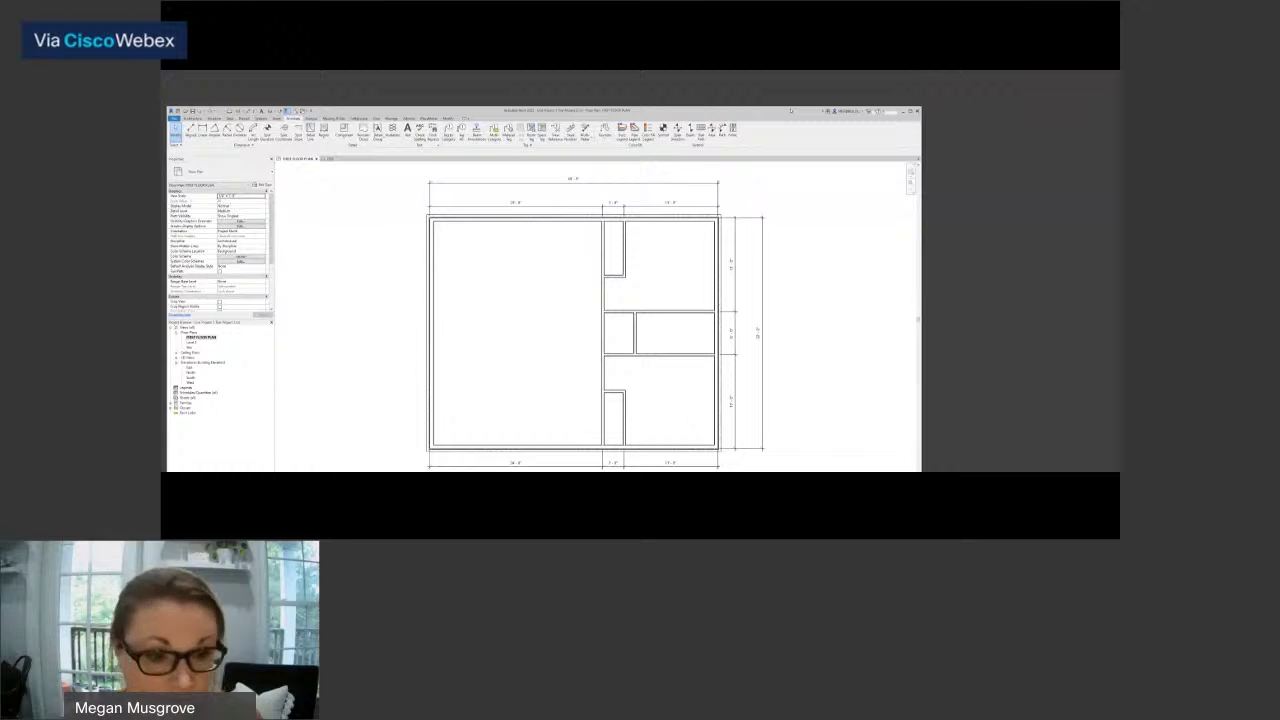
{"action": "left_click_drag", "start_coordinate": [791, 111], "coordinate": [785, 75]}
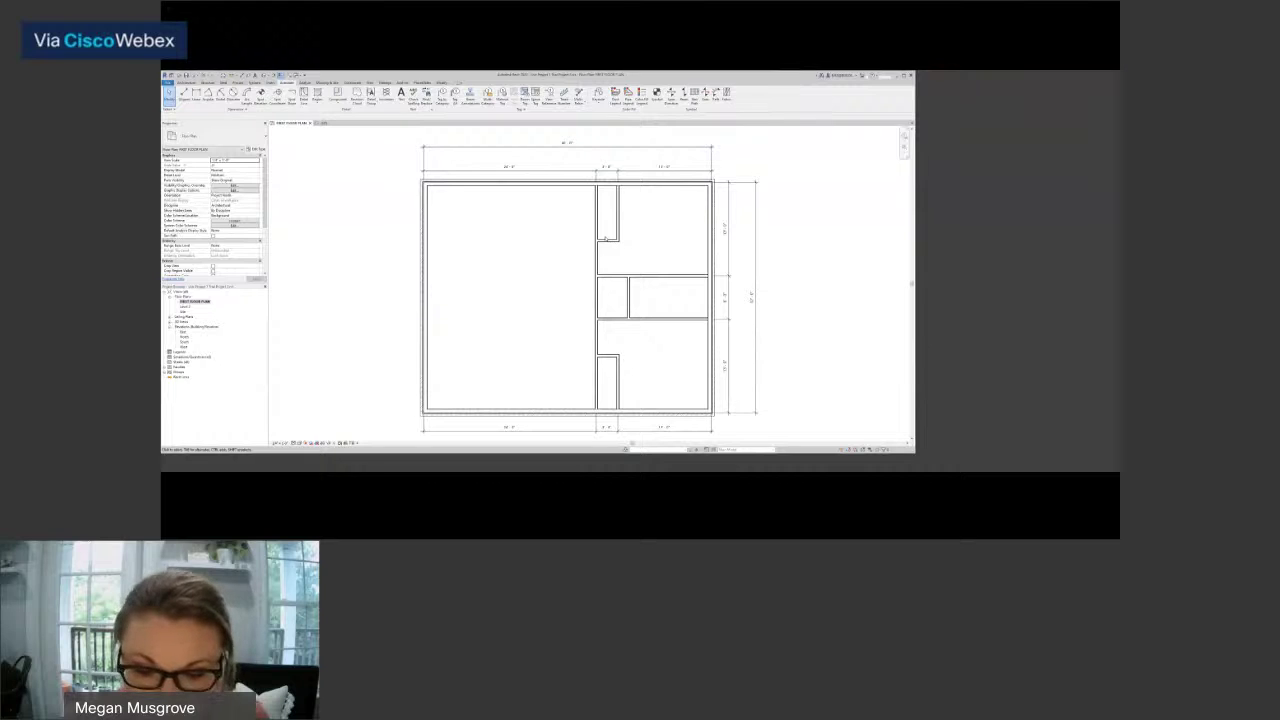
Add an aligned dimension string along the long vertical partition, referencing both exterior walls, both closets' horizontal walls and both hallway walls.
{"action": "key", "text": "d"}
{"action": "key", "text": "i"}
{"action": "scroll", "coordinate": [633, 413], "scroll_direction": "up", "scroll_amount": 2}
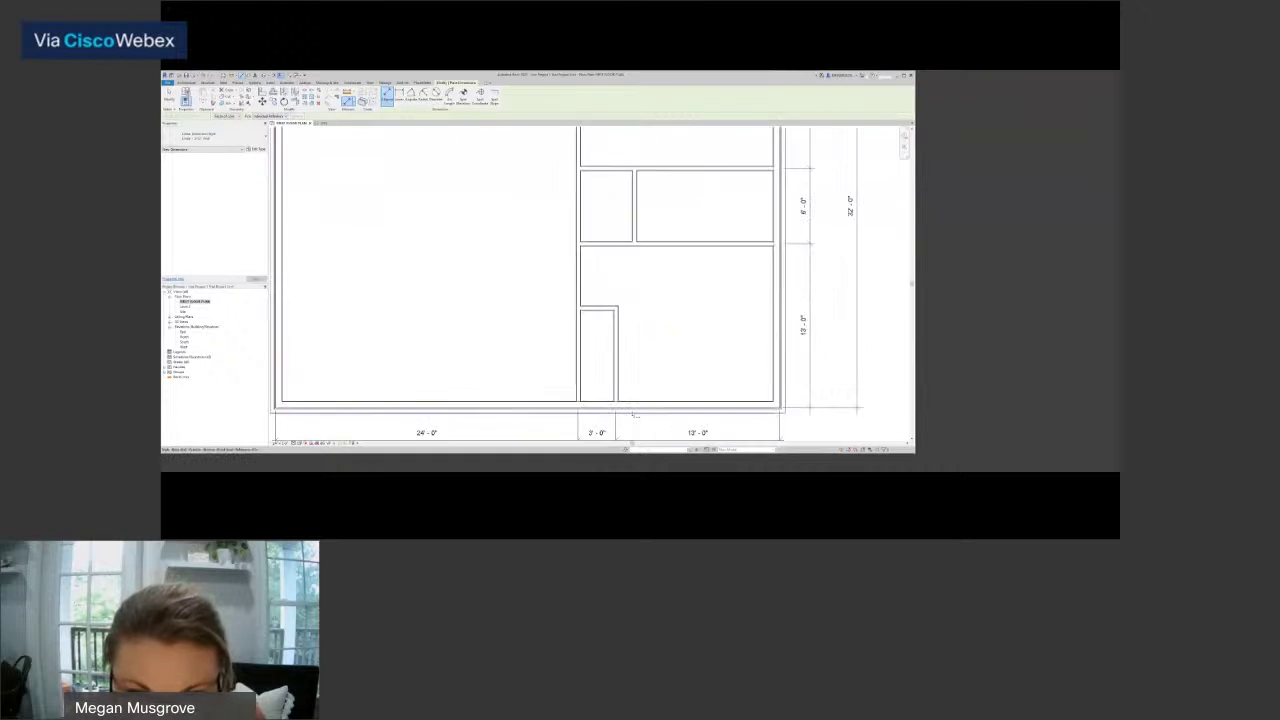
{"action": "scroll", "coordinate": [633, 413], "scroll_direction": "up", "scroll_amount": 3}
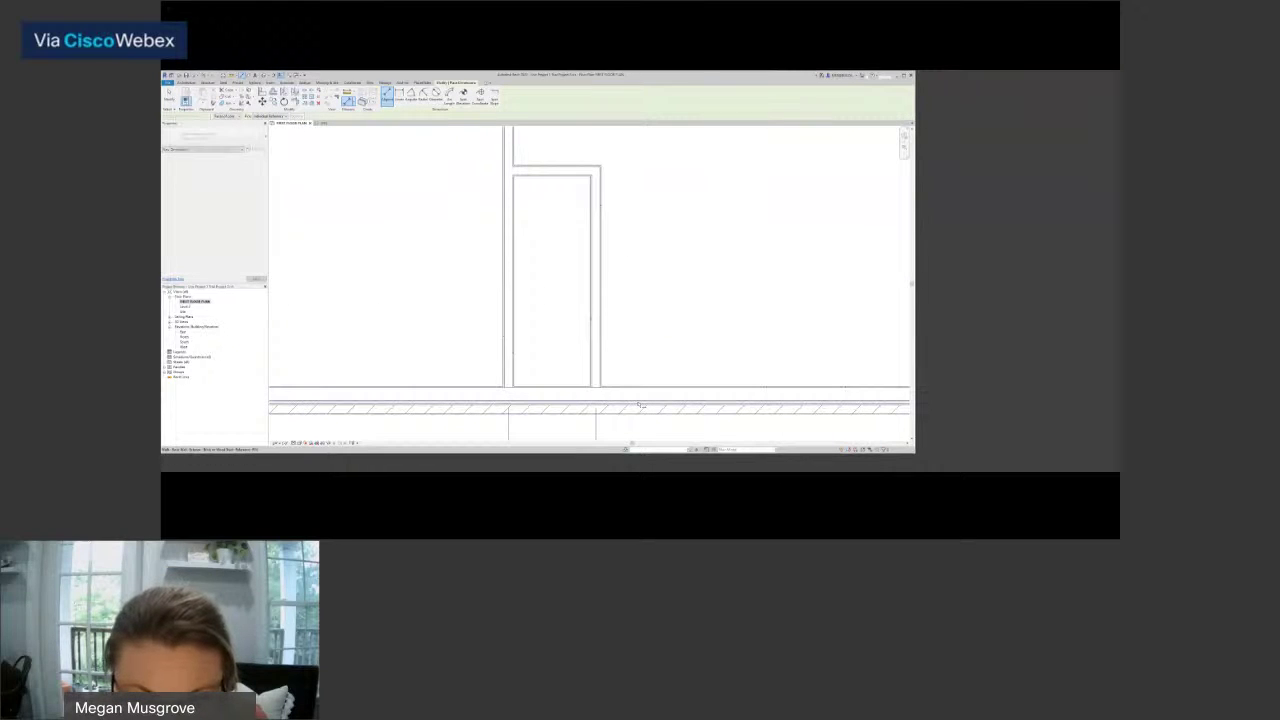
{"action": "scroll", "coordinate": [640, 405], "scroll_direction": "down", "scroll_amount": 3}
{"action": "scroll", "coordinate": [603, 289], "scroll_direction": "up", "scroll_amount": 3}
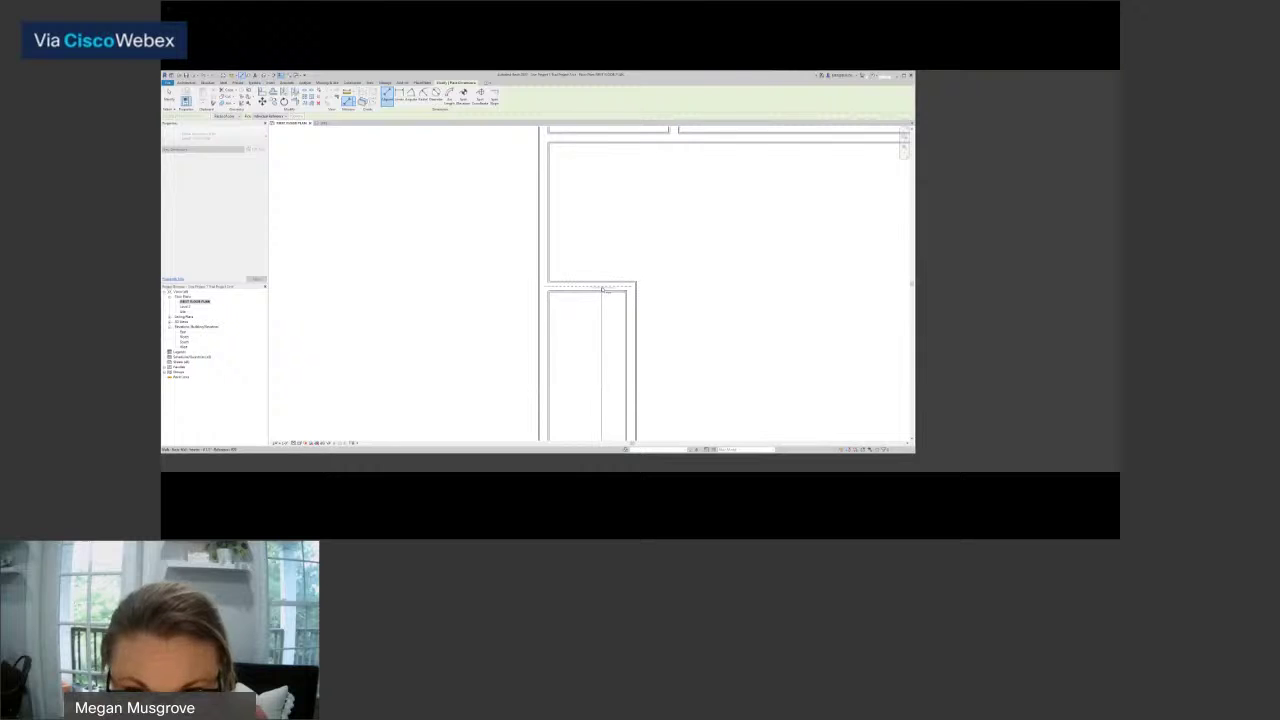
{"action": "scroll", "coordinate": [603, 289], "scroll_direction": "down", "scroll_amount": 4}
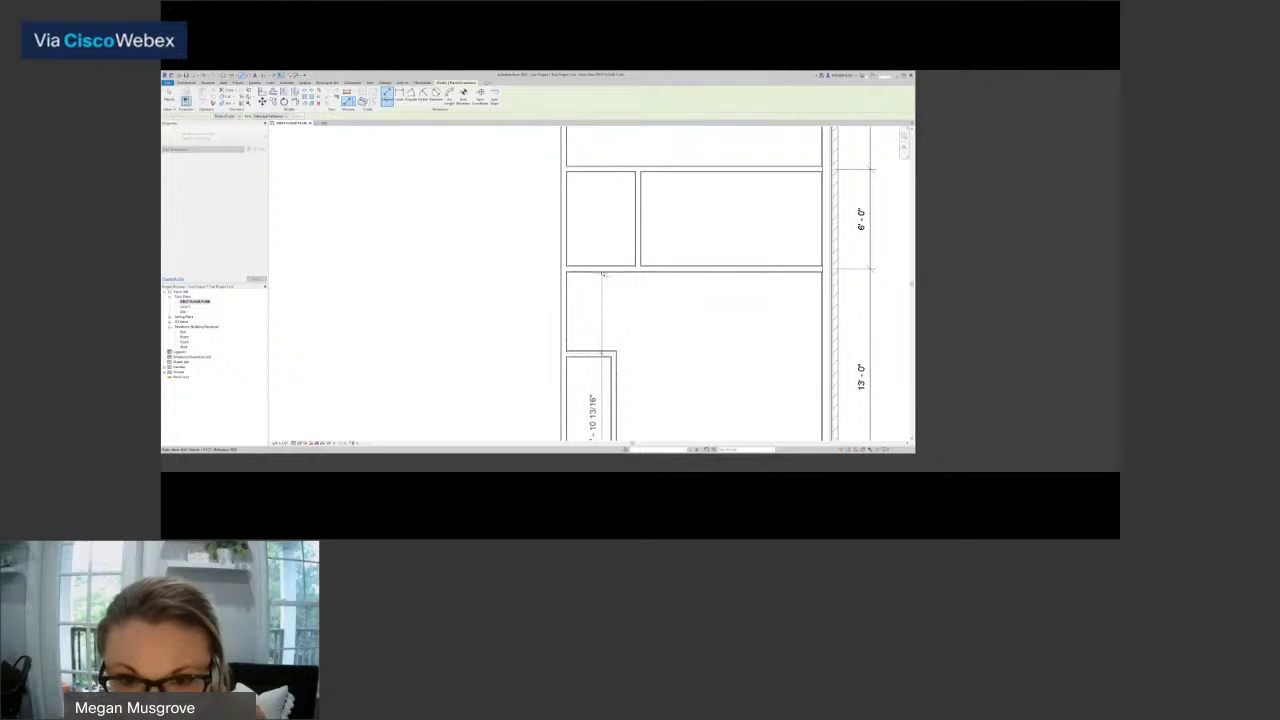
{"action": "scroll", "coordinate": [602, 275], "scroll_direction": "up", "scroll_amount": 2}
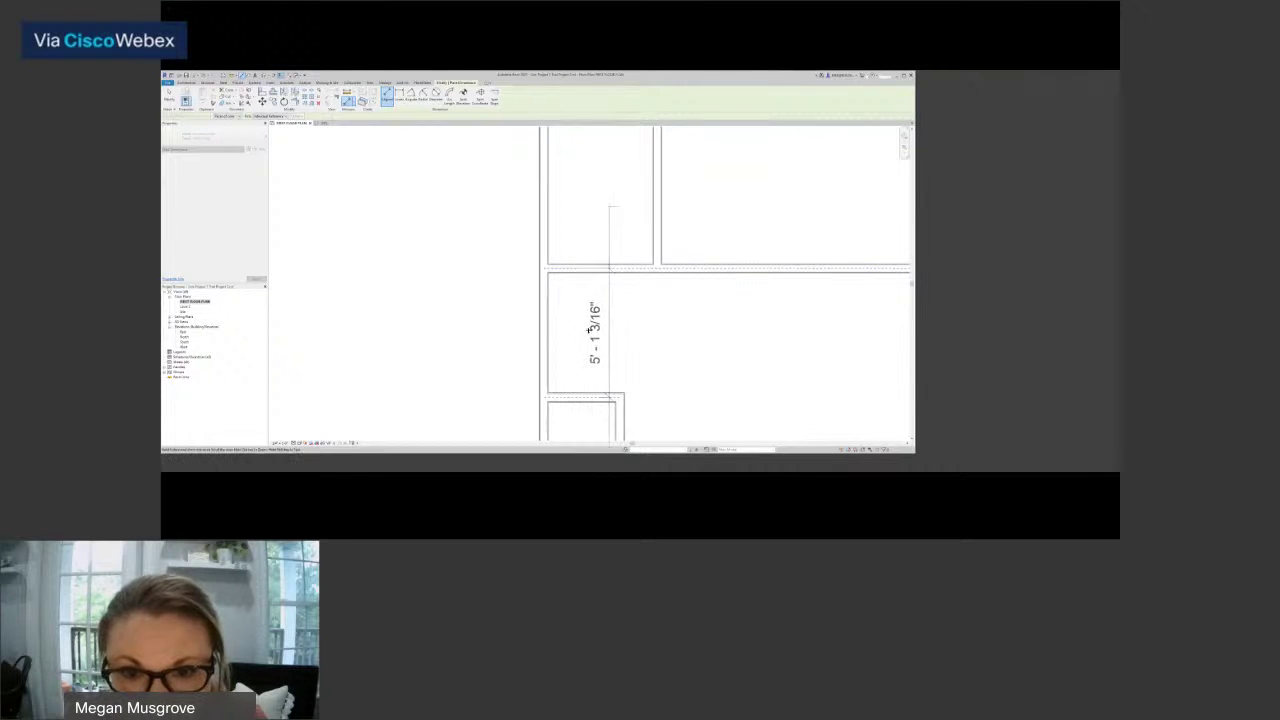
{"action": "scroll", "coordinate": [590, 328], "scroll_direction": "down", "scroll_amount": 2}
{"action": "scroll", "coordinate": [604, 319], "scroll_direction": "down", "scroll_amount": 2}
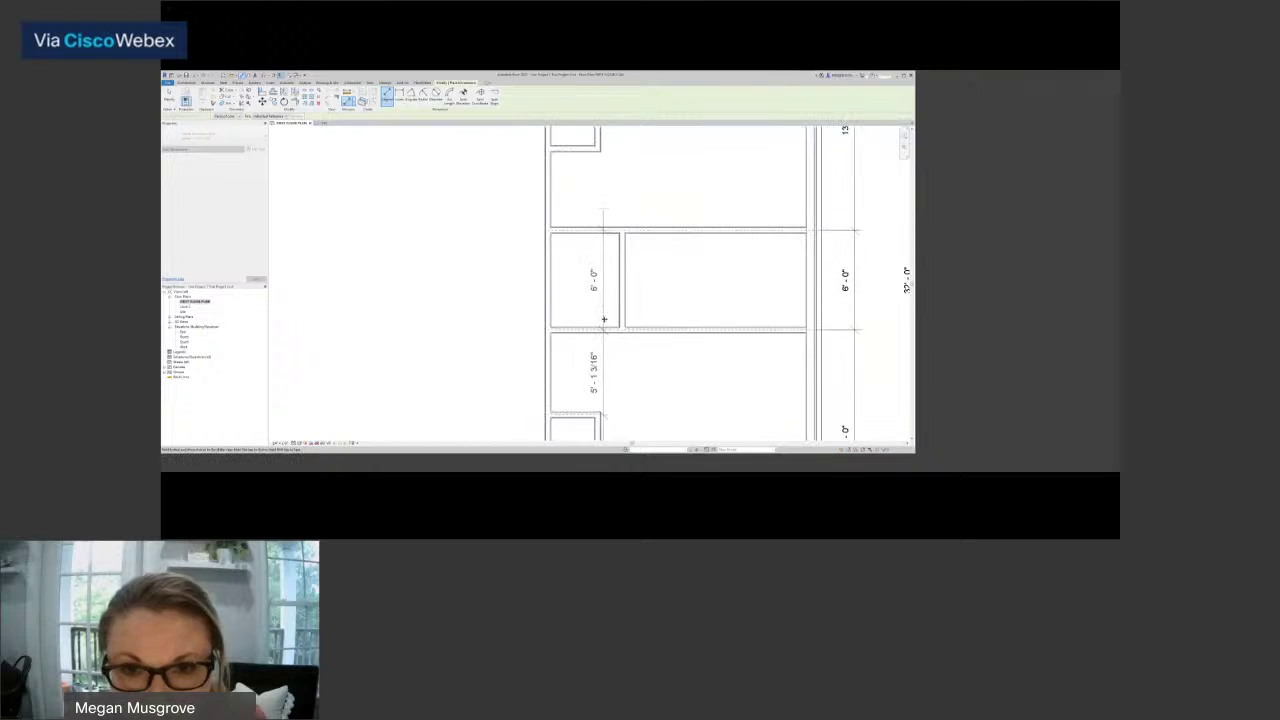
{"action": "middle_click_drag", "start_coordinate": [604, 319], "coordinate": [604, 450]}
{"action": "scroll", "coordinate": [577, 281], "scroll_direction": "up", "scroll_amount": 3}
{"action": "left_click", "coordinate": [574, 284]}
{"action": "scroll", "coordinate": [577, 263], "scroll_direction": "down", "scroll_amount": 3}
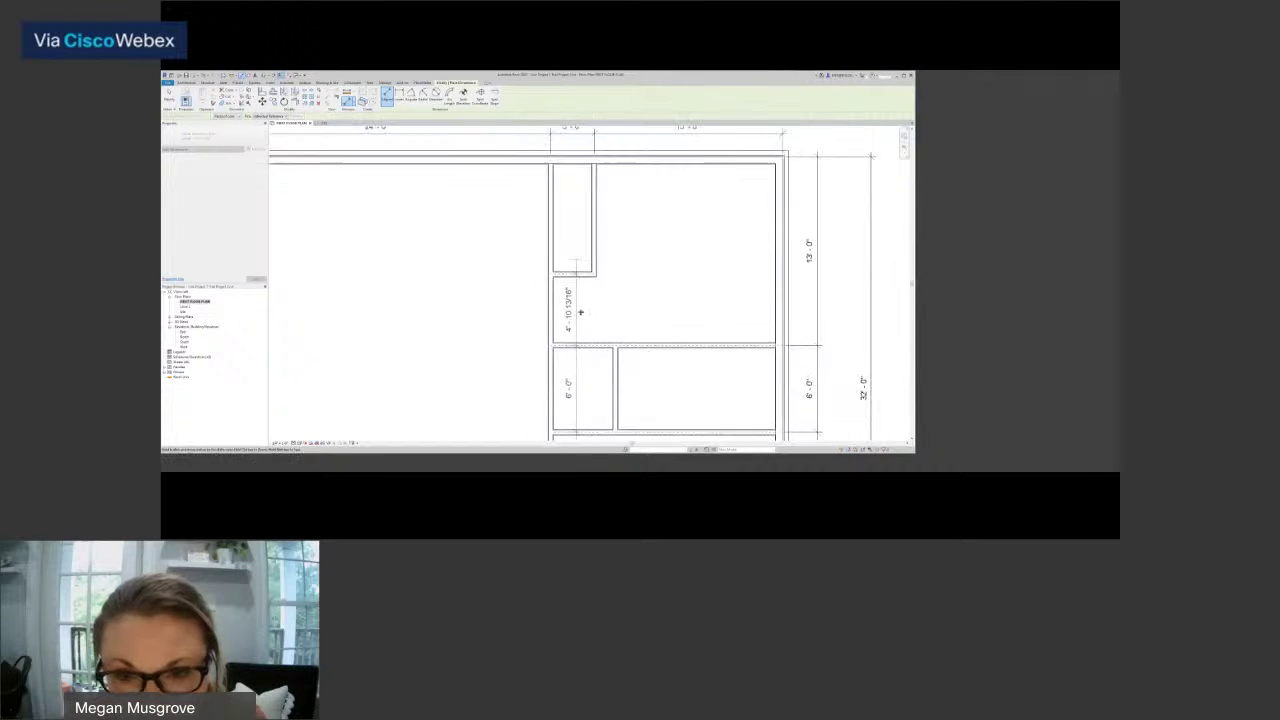
{"action": "middle_click_drag", "start_coordinate": [580, 312], "coordinate": [580, 382]}
{"action": "scroll", "coordinate": [588, 230], "scroll_direction": "up", "scroll_amount": 2}
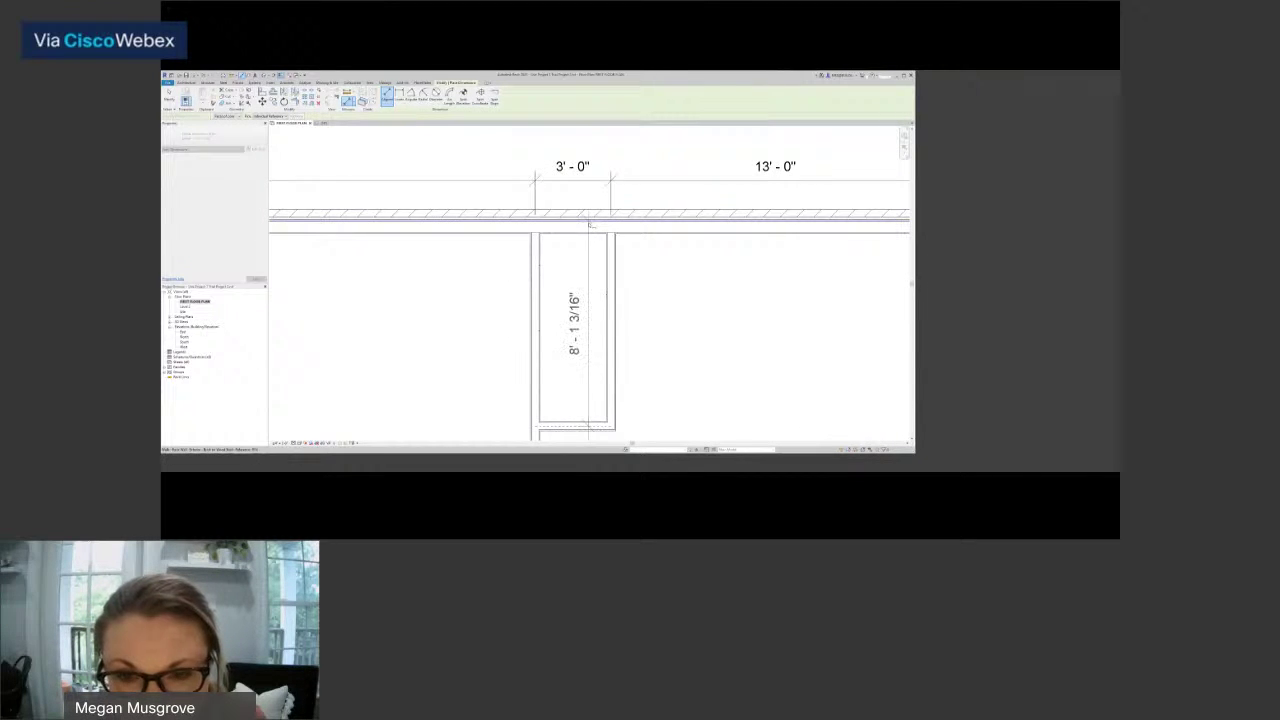
{"action": "scroll", "coordinate": [590, 225], "scroll_direction": "down", "scroll_amount": 3}
{"action": "left_click", "coordinate": [555, 220]}
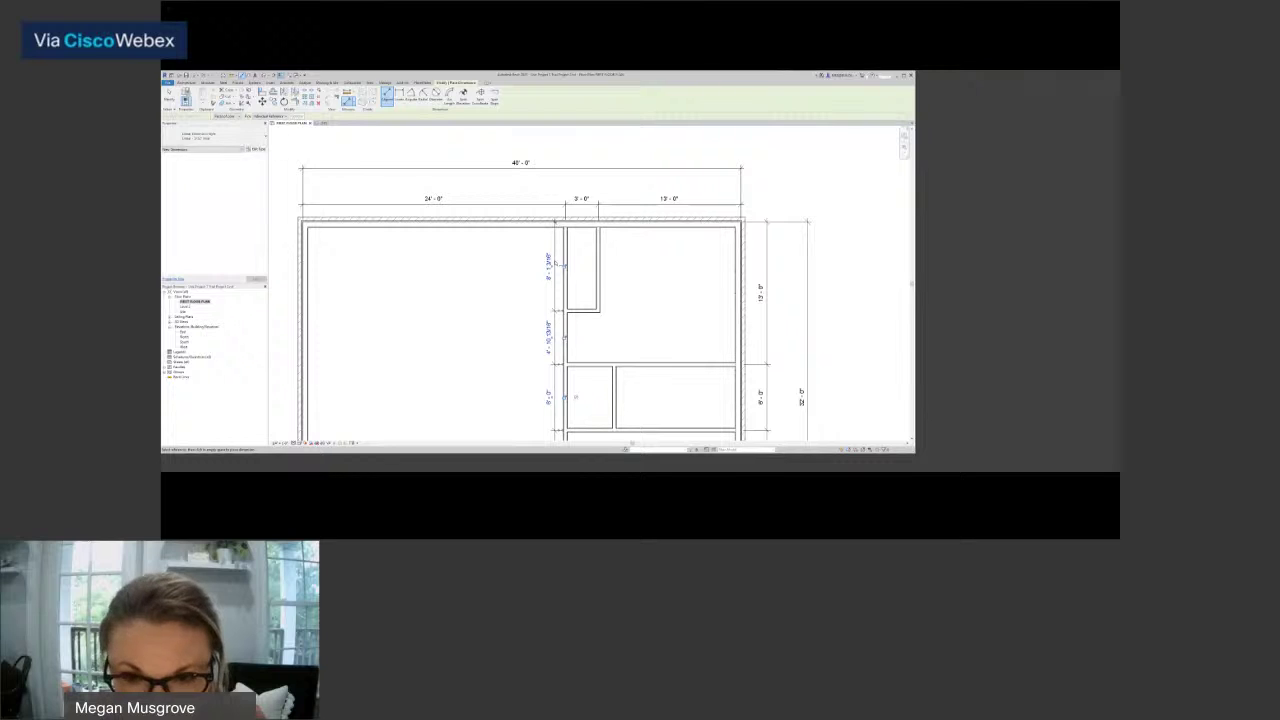
{"action": "scroll", "coordinate": [621, 299], "scroll_direction": "down", "scroll_amount": 2}
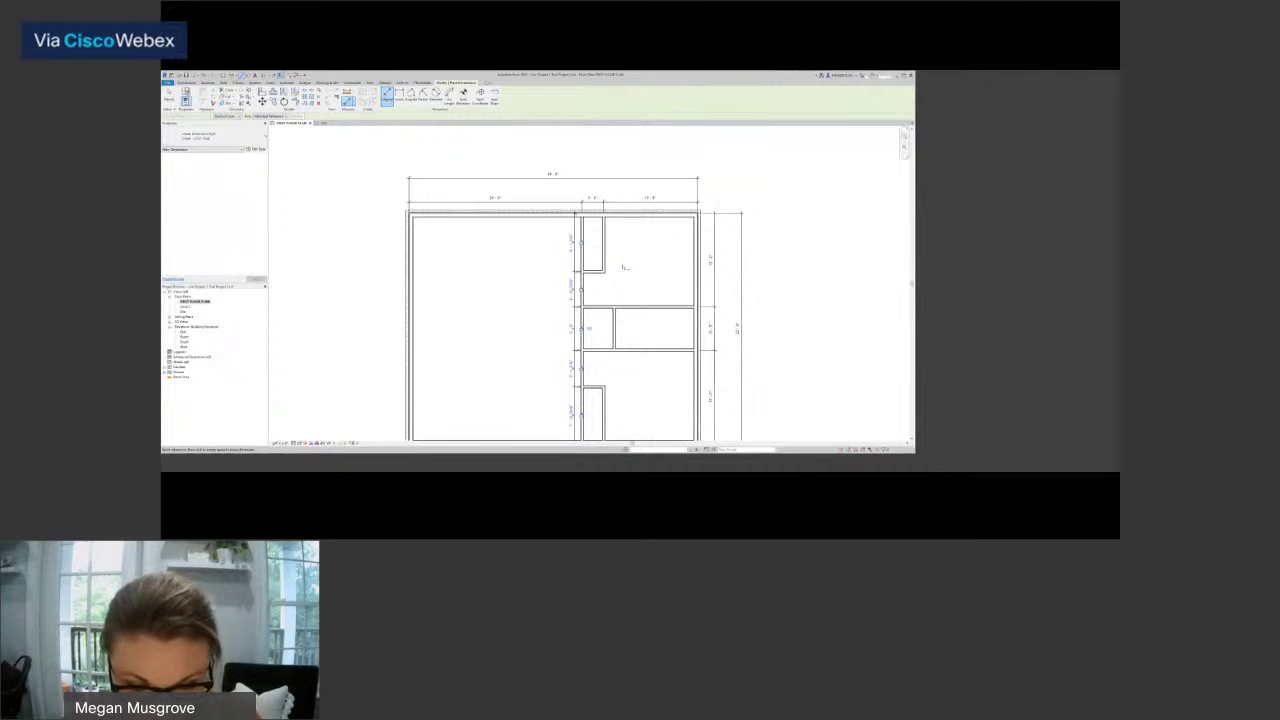
{"action": "key", "text": "Escape"}
{"action": "key", "text": "Escape"}
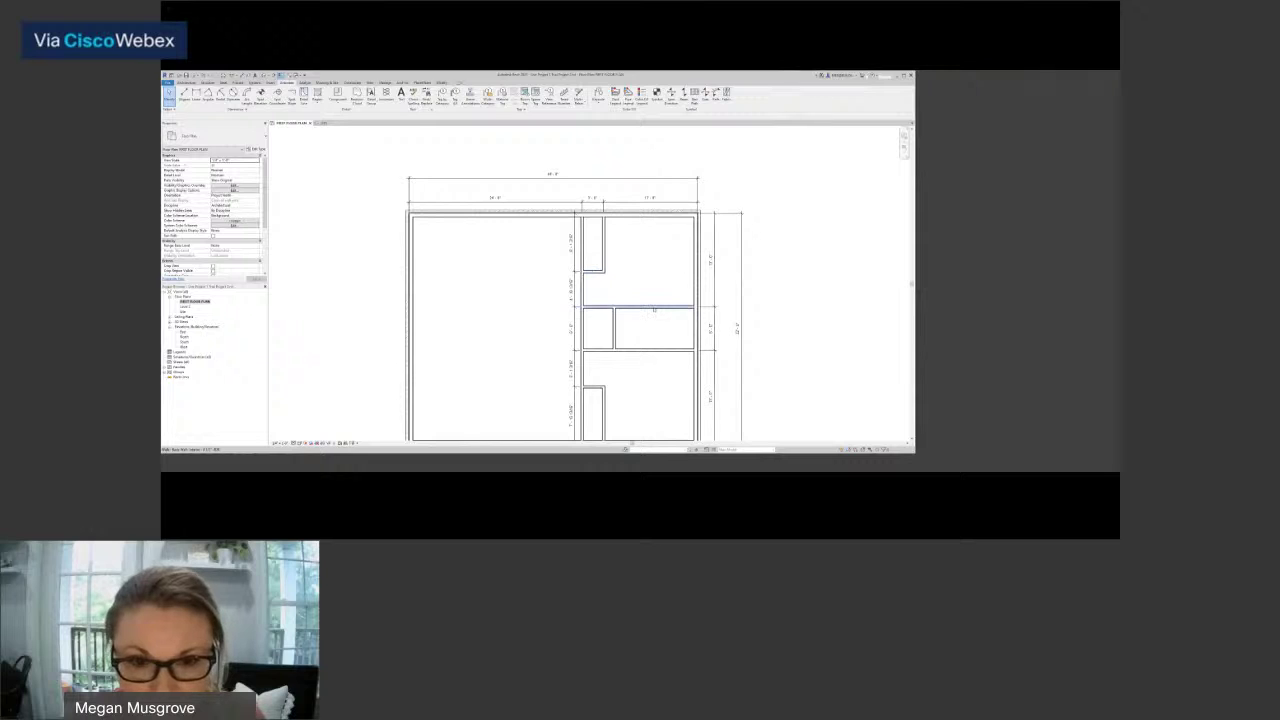
Position the upper closet's horizontal wall 4' from the upper hallway wall using the new dimension string.
{"action": "left_click", "coordinate": [594, 271]}
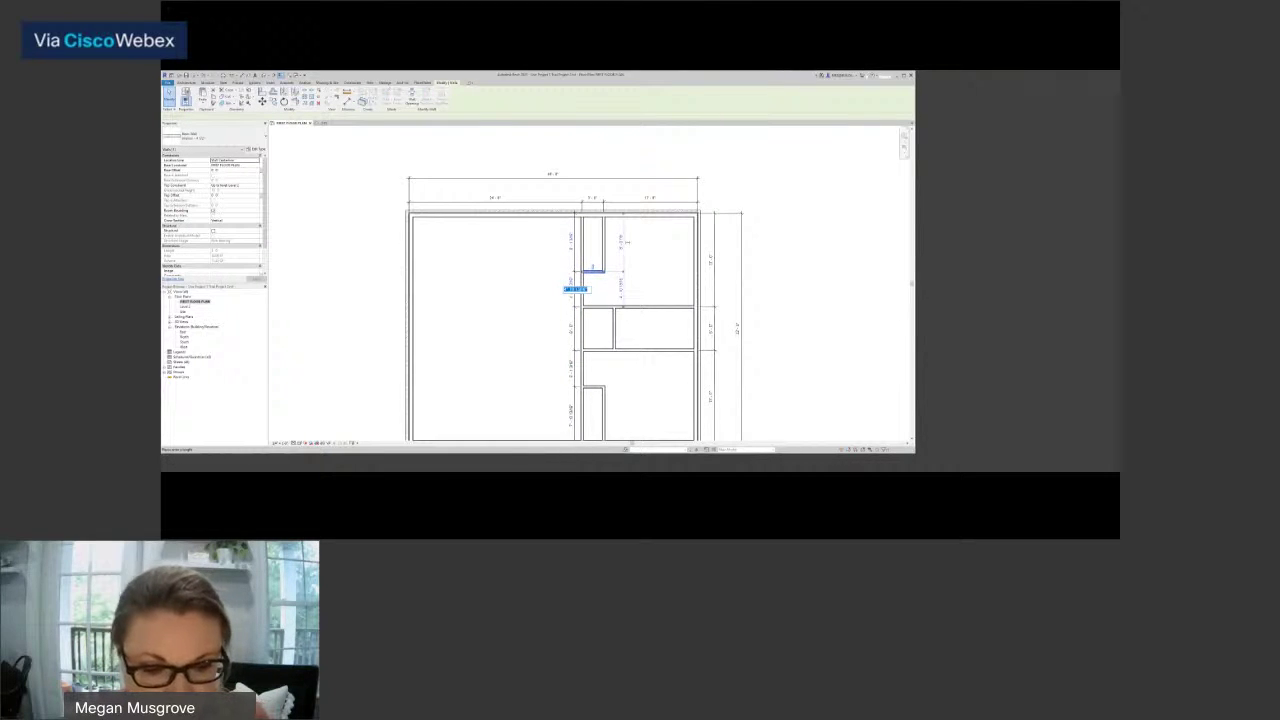
{"action": "type", "text": "4"}
{"action": "key", "text": "Return"}
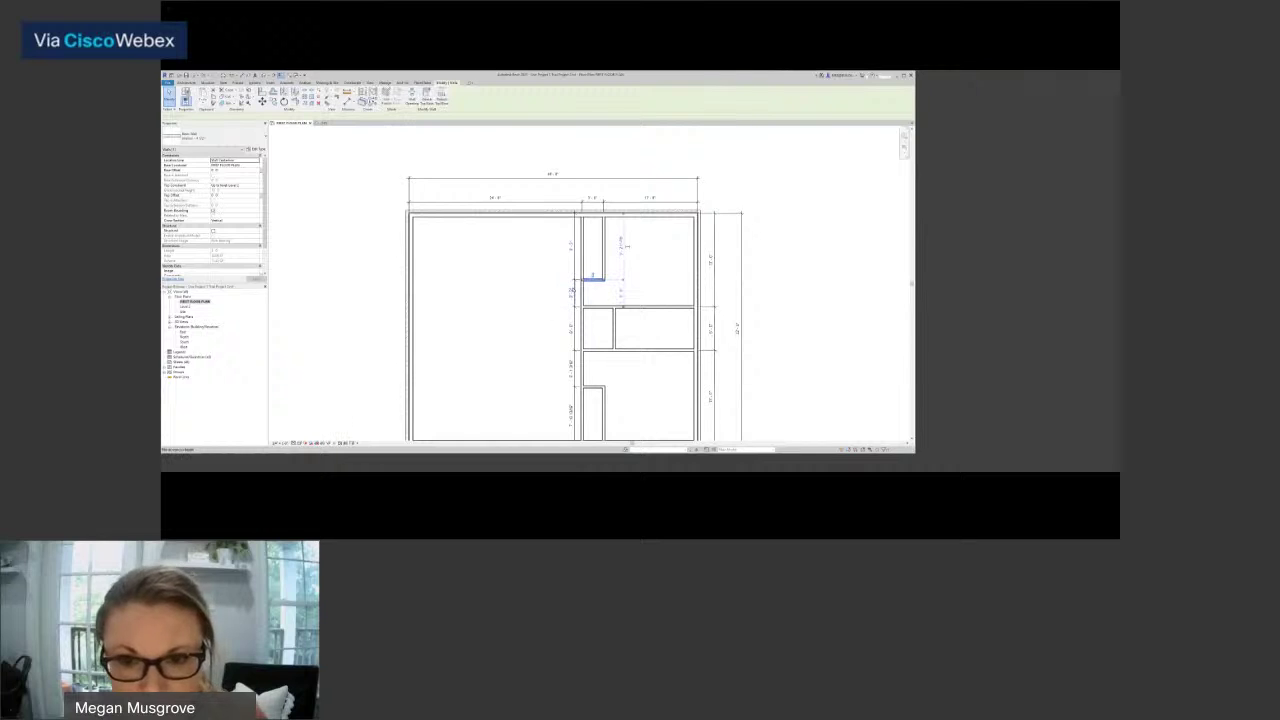
{"action": "key", "text": "Escape"}
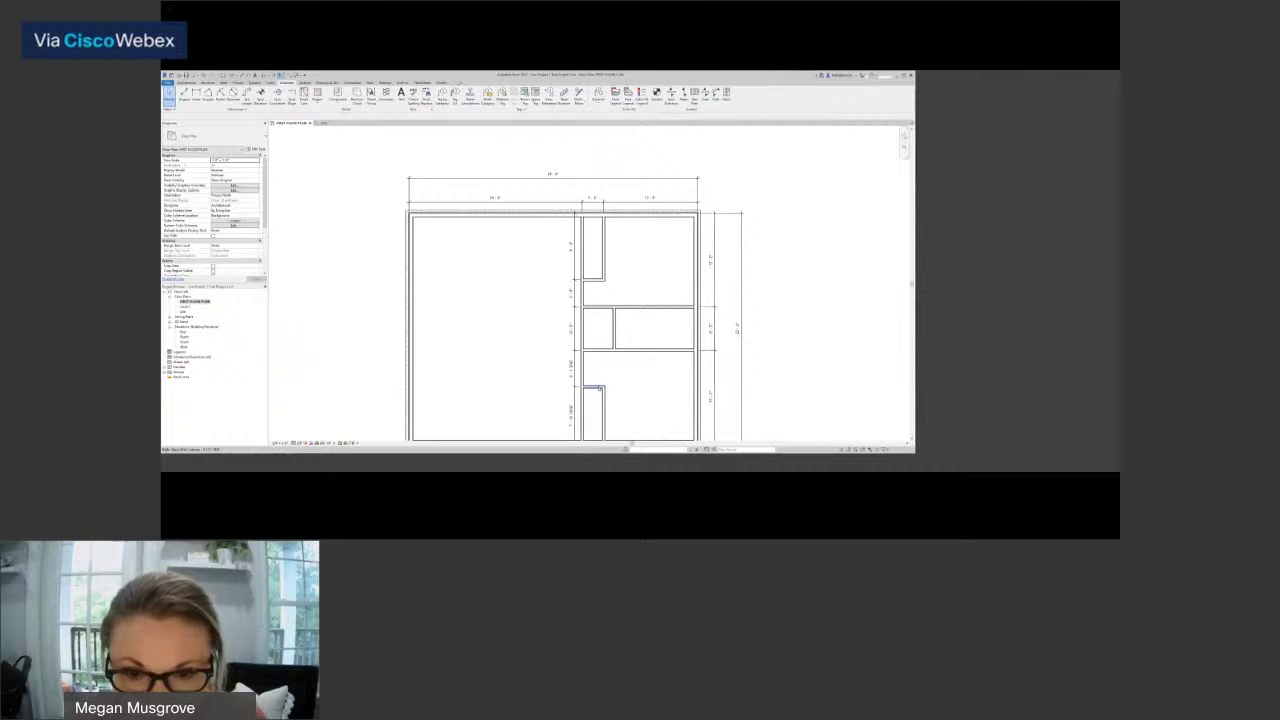
Position the lower closet's horizontal wall 4' from the lower hallway wall using the new dimension string.
{"action": "left_click", "coordinate": [596, 388]}
{"action": "left_click", "coordinate": [571, 368]}
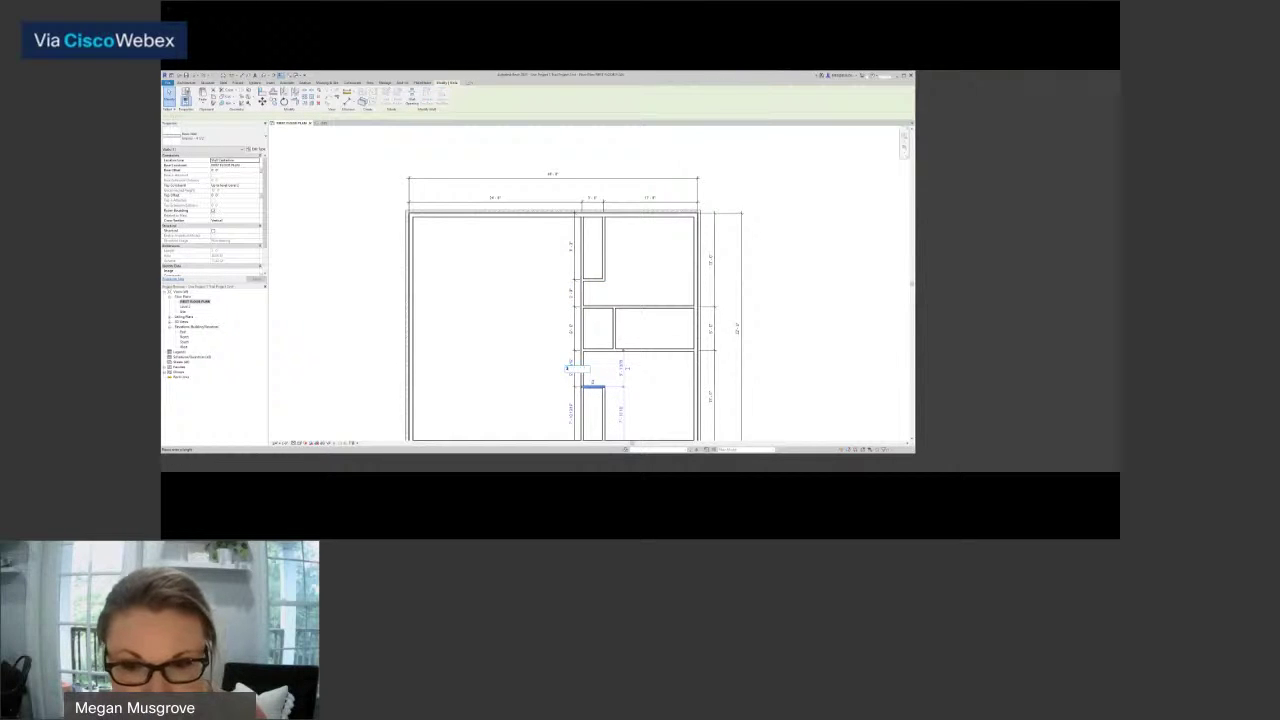
{"action": "key", "text": "Return"}
{"action": "key", "text": "Escape"}
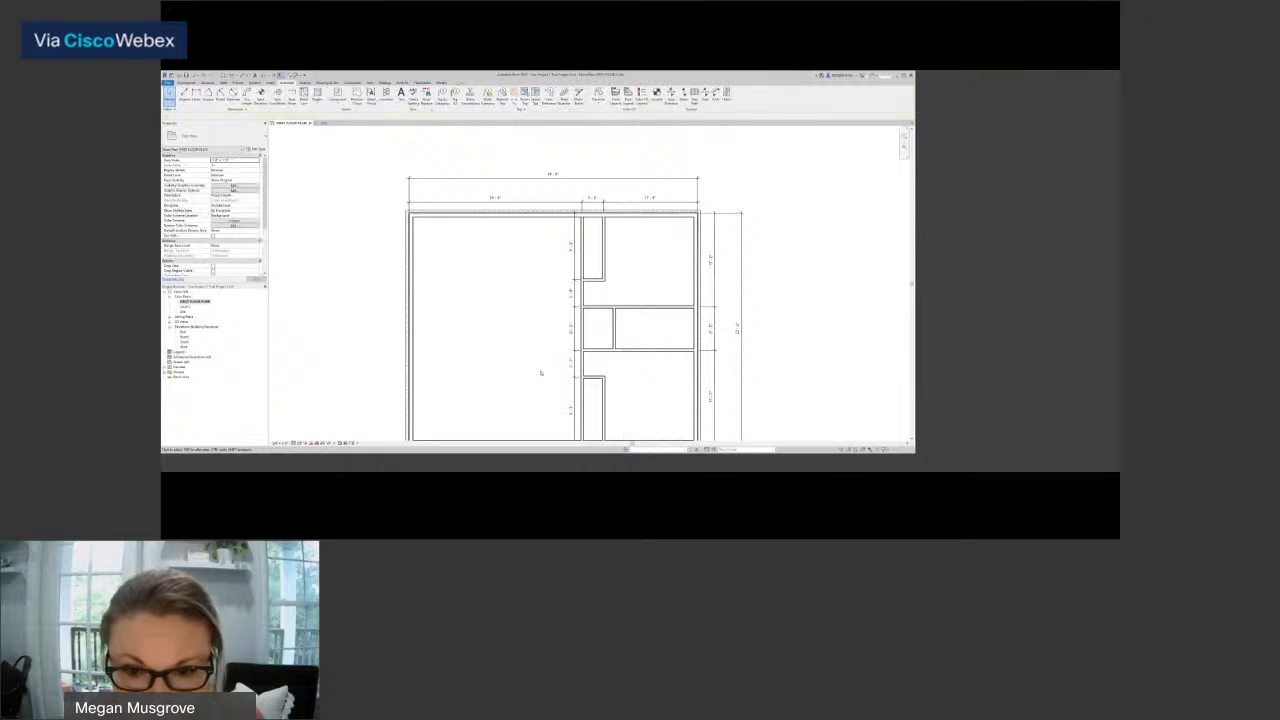
{"action": "middle_click_drag", "start_coordinate": [540, 373], "coordinate": [557, 306]}
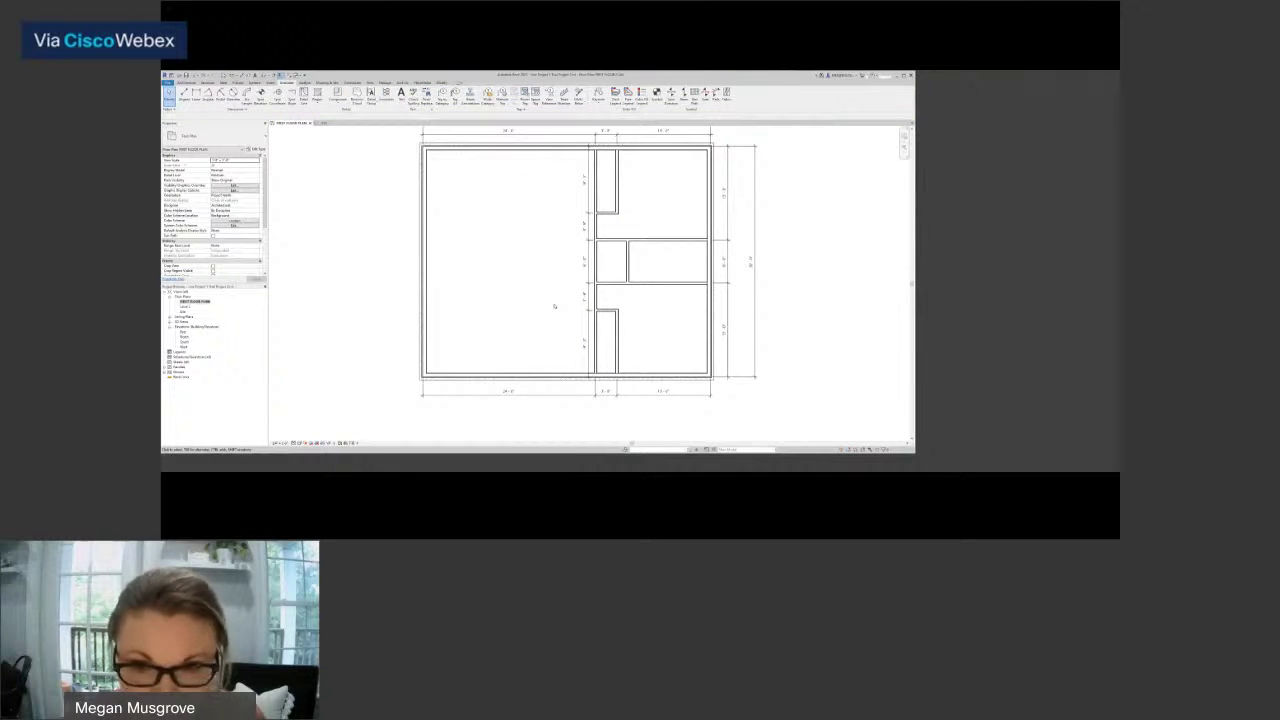
{"action": "scroll", "coordinate": [556, 231], "scroll_direction": "down", "scroll_amount": 1}
{"action": "middle_click_drag", "start_coordinate": [556, 231], "coordinate": [563, 259]}
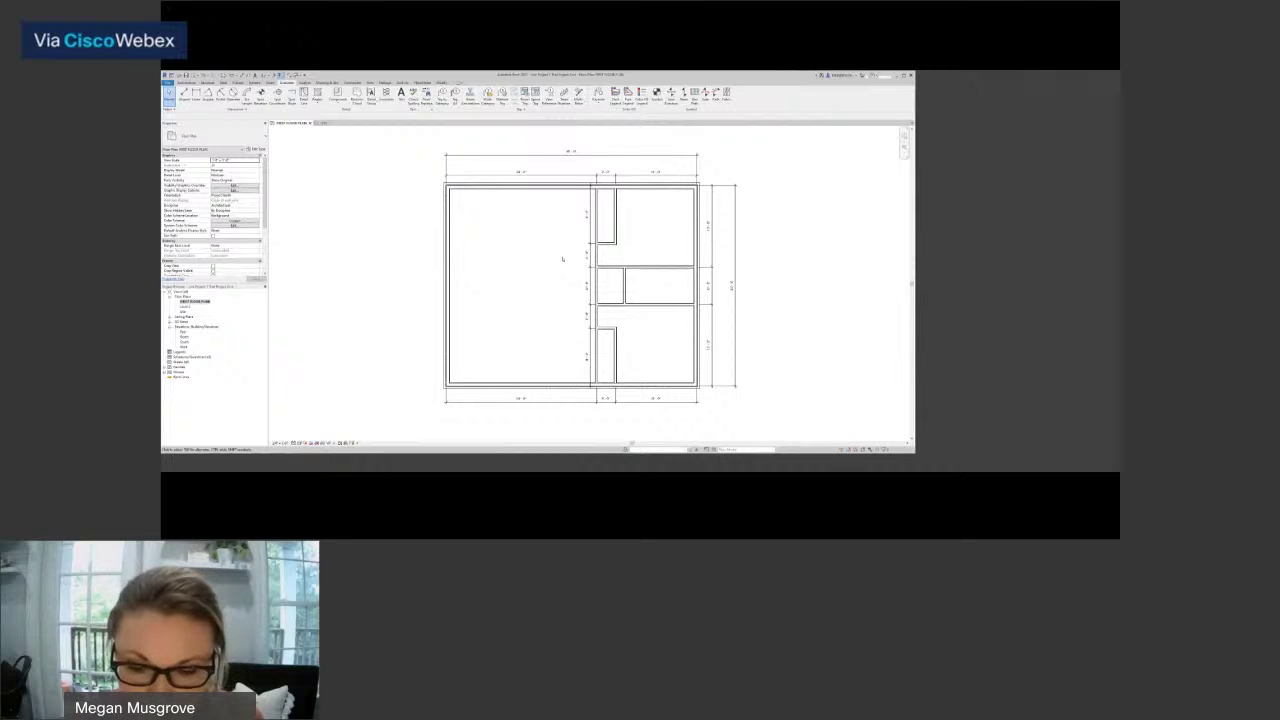
Draw a vertical interior wall in the large room from the upper exterior wall down to the upper hallway wall's level.
{"action": "key", "text": "w"}
{"action": "key", "text": "a"}
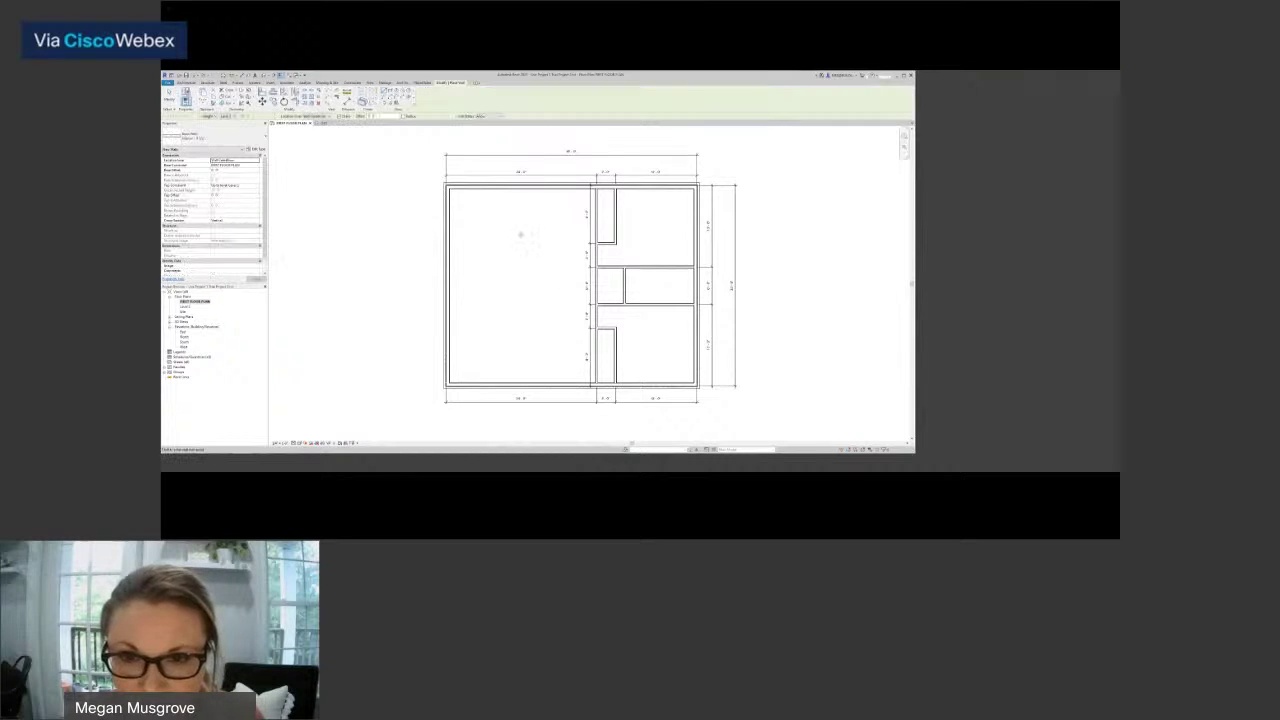
{"action": "left_click", "coordinate": [560, 189]}
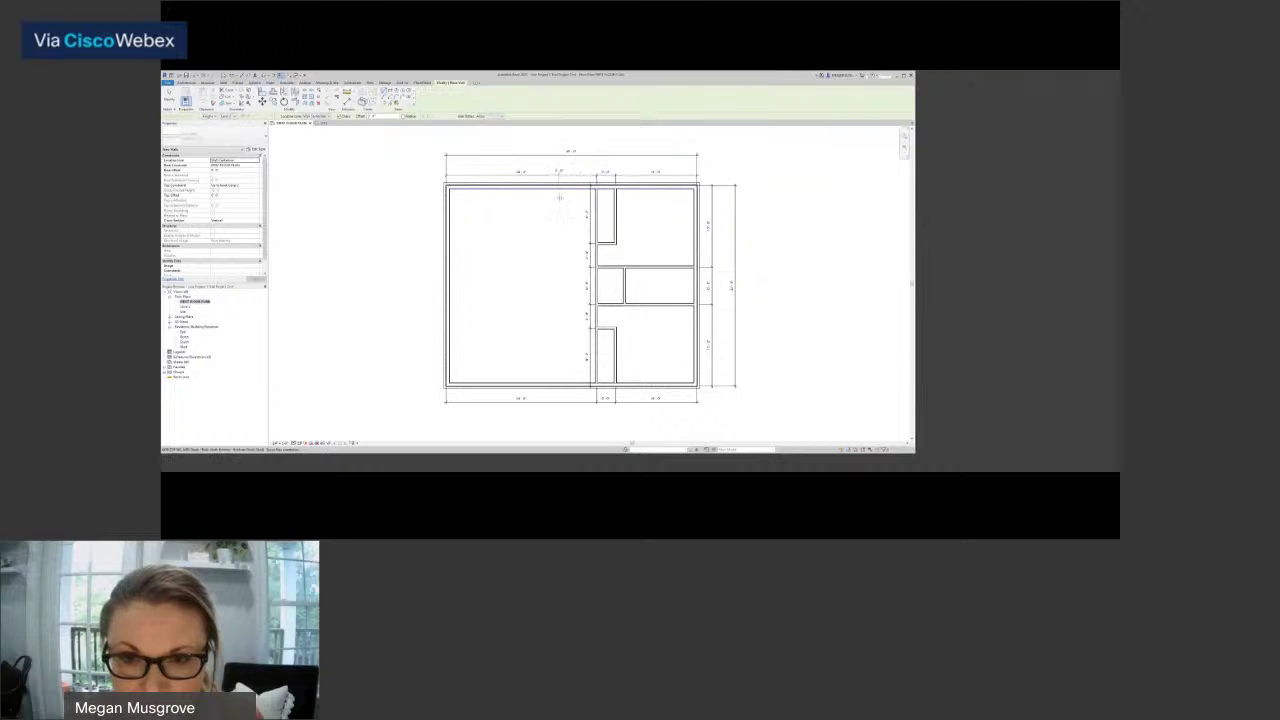
{"action": "left_click", "coordinate": [558, 267]}
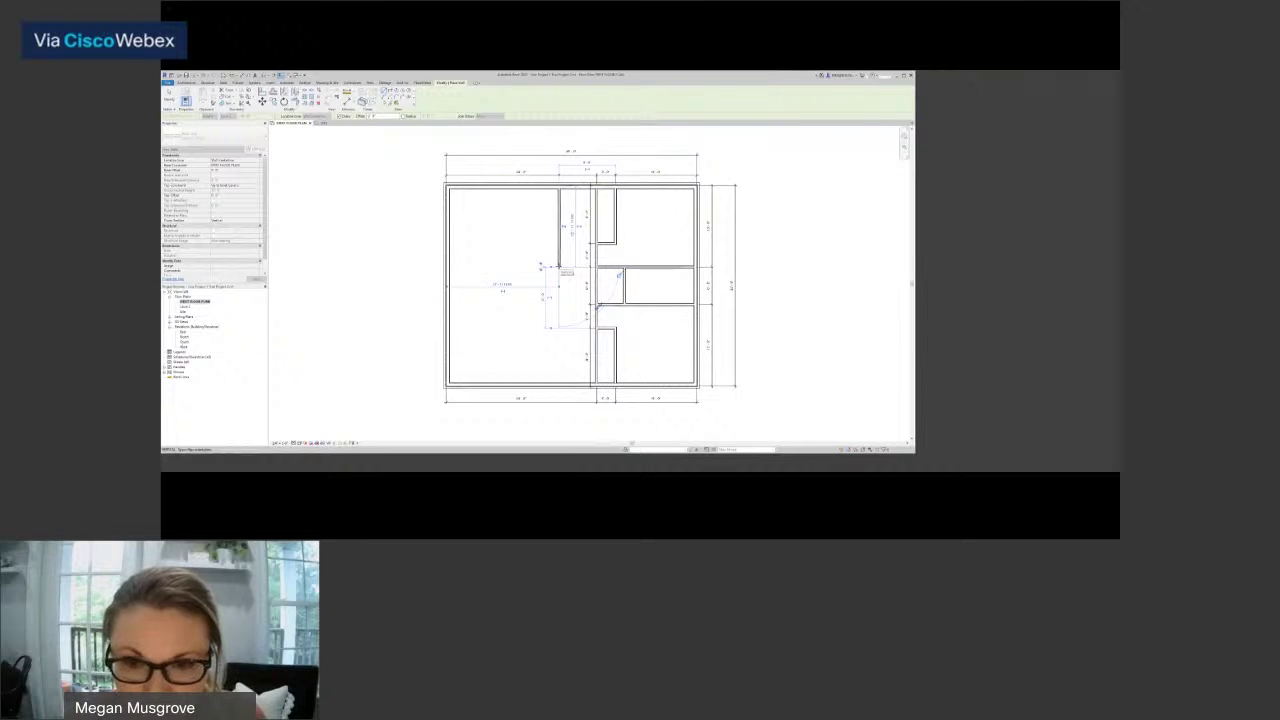
{"action": "key", "text": "Escape"}
{"action": "key", "text": "Escape"}
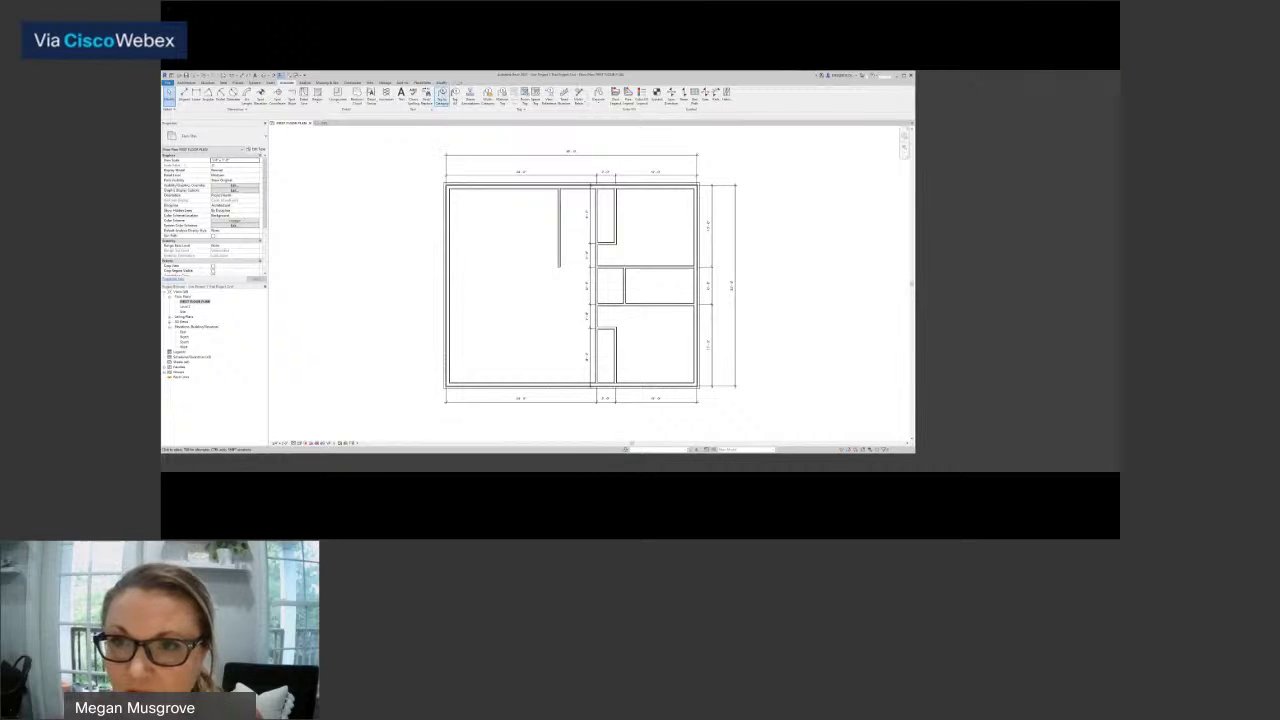
Join the upper hallway wall and the new vertical wall with Trim/Extend to Corner, and undo the join.
{"action": "left_click", "coordinate": [440, 83]}
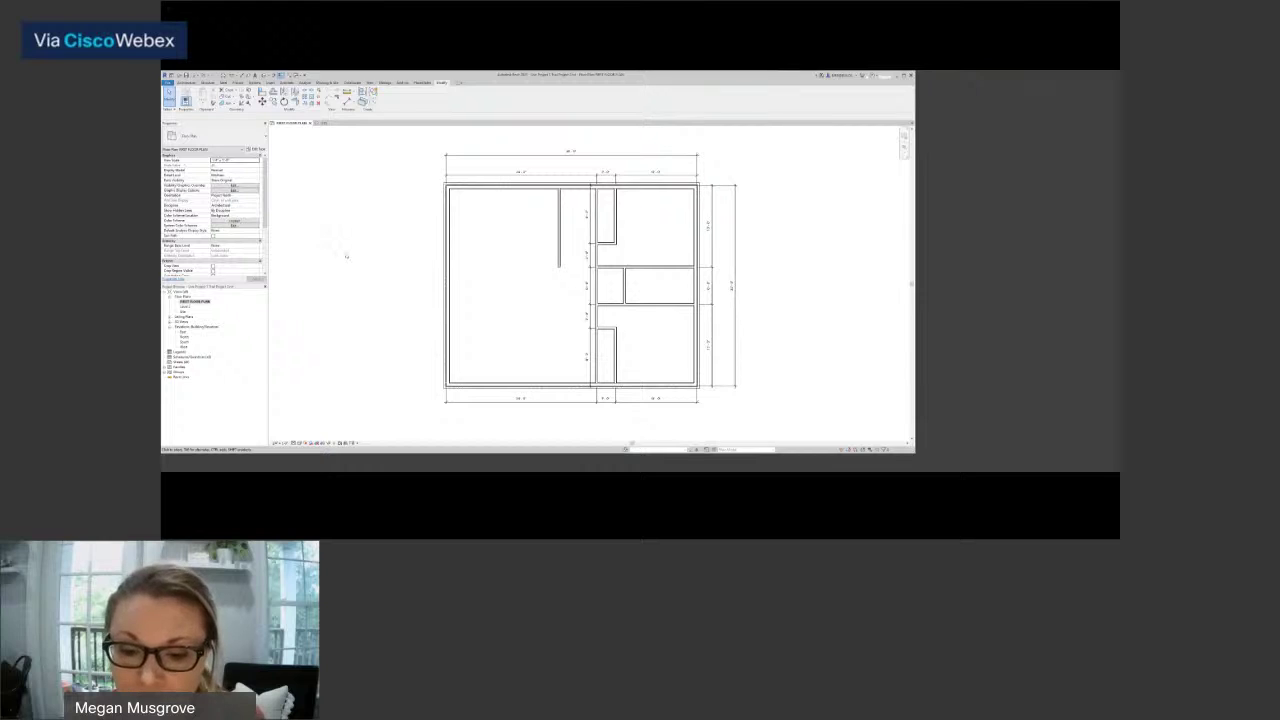
{"action": "key", "text": "t"}
{"action": "key", "text": "r"}
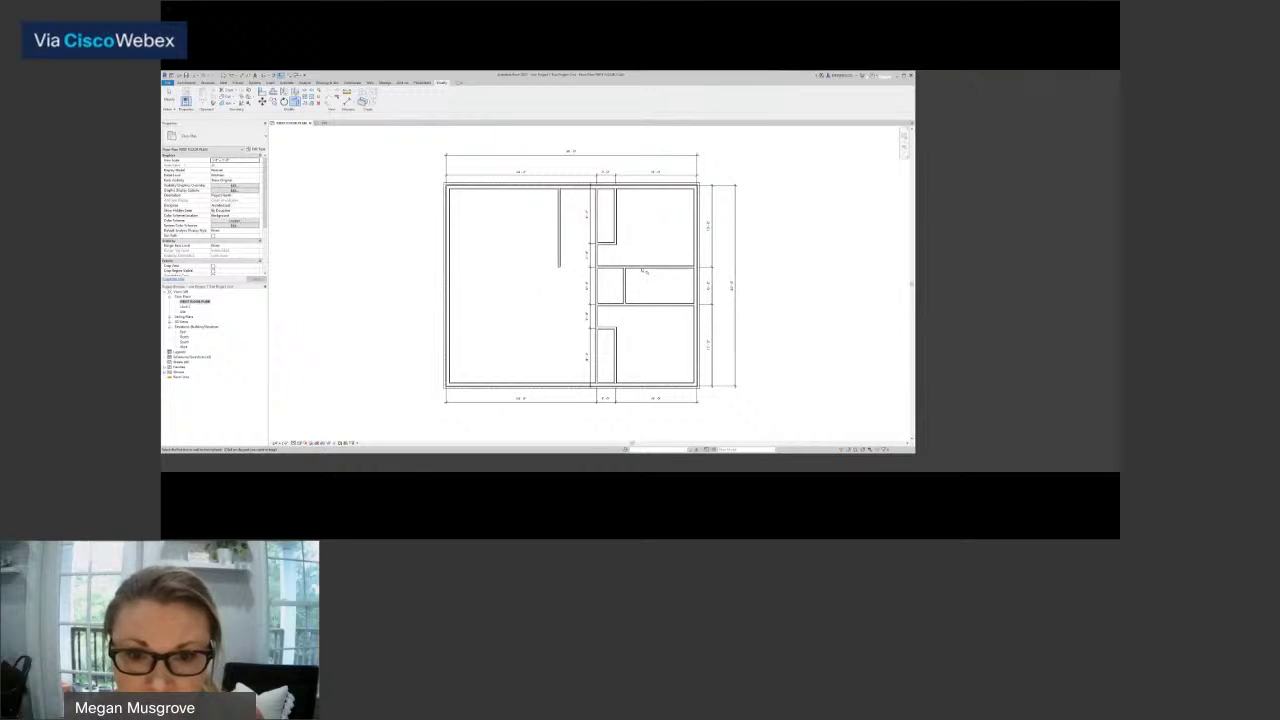
{"action": "left_click", "coordinate": [643, 267]}
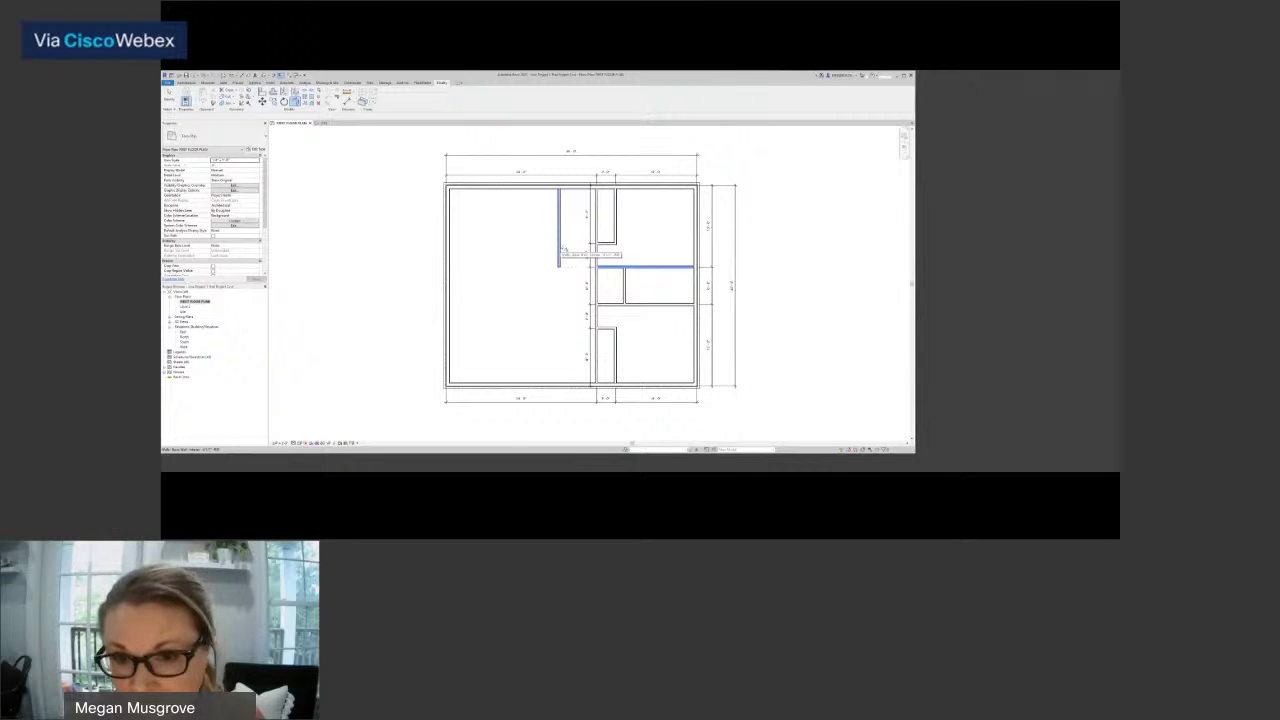
{"action": "left_click", "coordinate": [559, 246]}
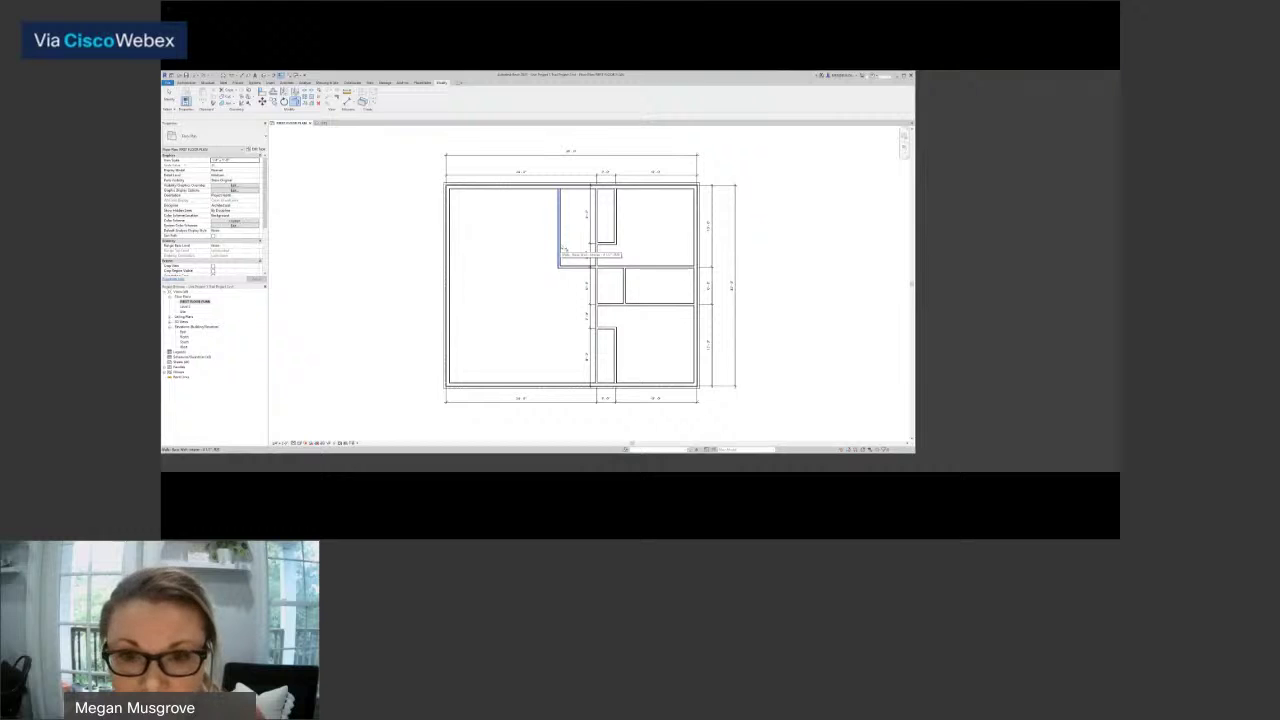
{"action": "key", "text": "Escape"}
{"action": "key", "text": "Escape"}
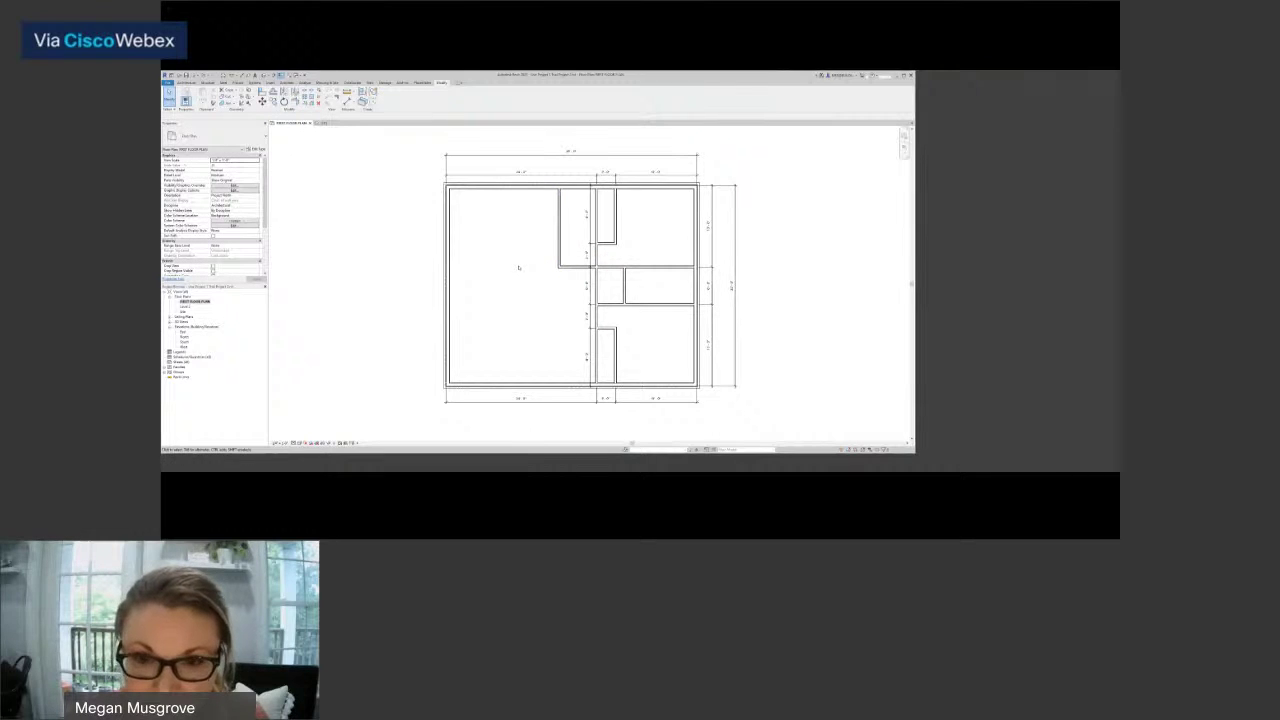
{"action": "key", "text": "ctrl+z"}
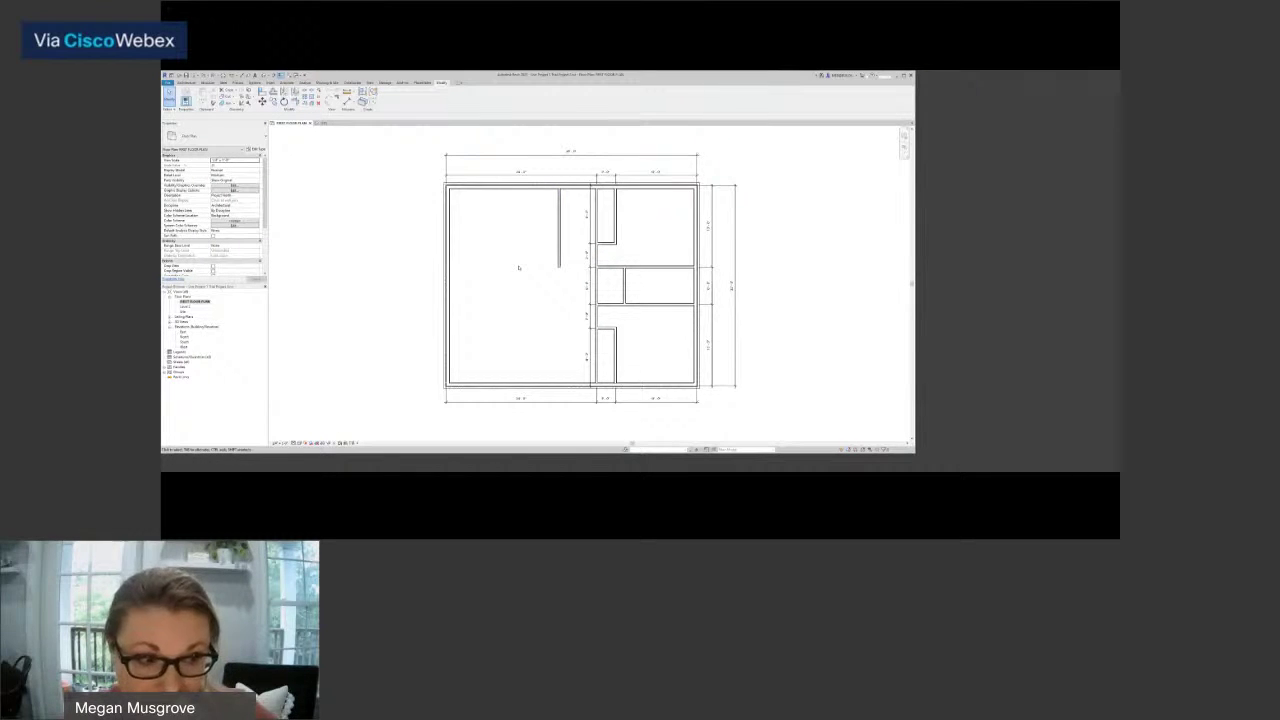
Stretch the new vertical wall's lower end past the line of the upper hallway wall.
{"action": "left_click", "coordinate": [558, 262]}
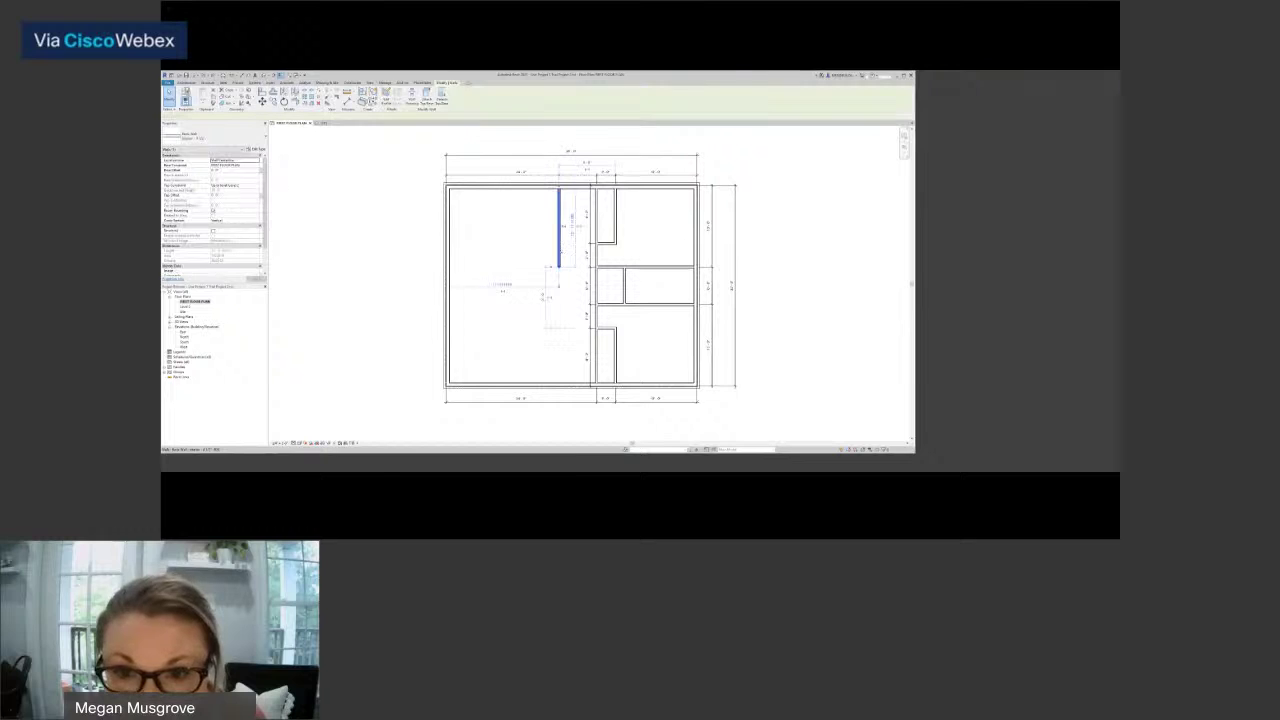
{"action": "left_click_drag", "start_coordinate": [559, 267], "coordinate": [559, 296]}
{"action": "left_click", "coordinate": [523, 291]}
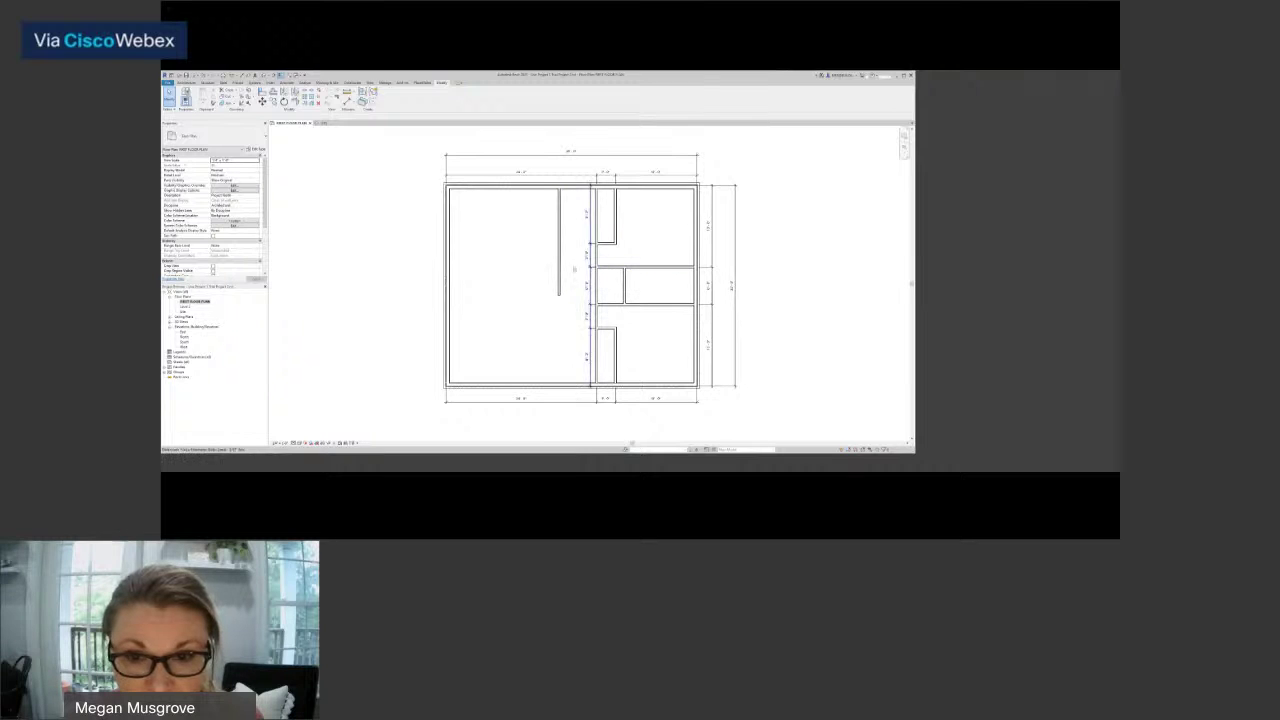
Trim the upper hallway wall and the new vertical wall to a corner, keeping the vertical wall's lower part, and undo the trim.
{"action": "left_click", "coordinate": [643, 270]}
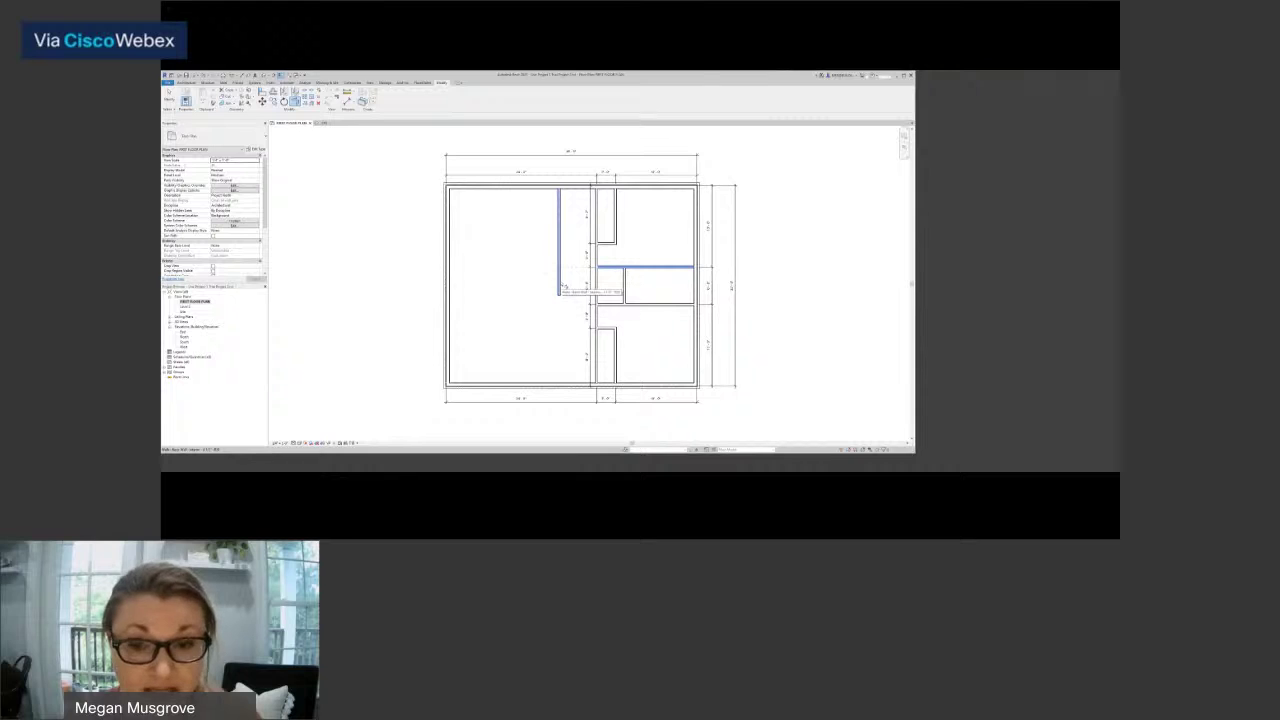
{"action": "left_click", "coordinate": [562, 287]}
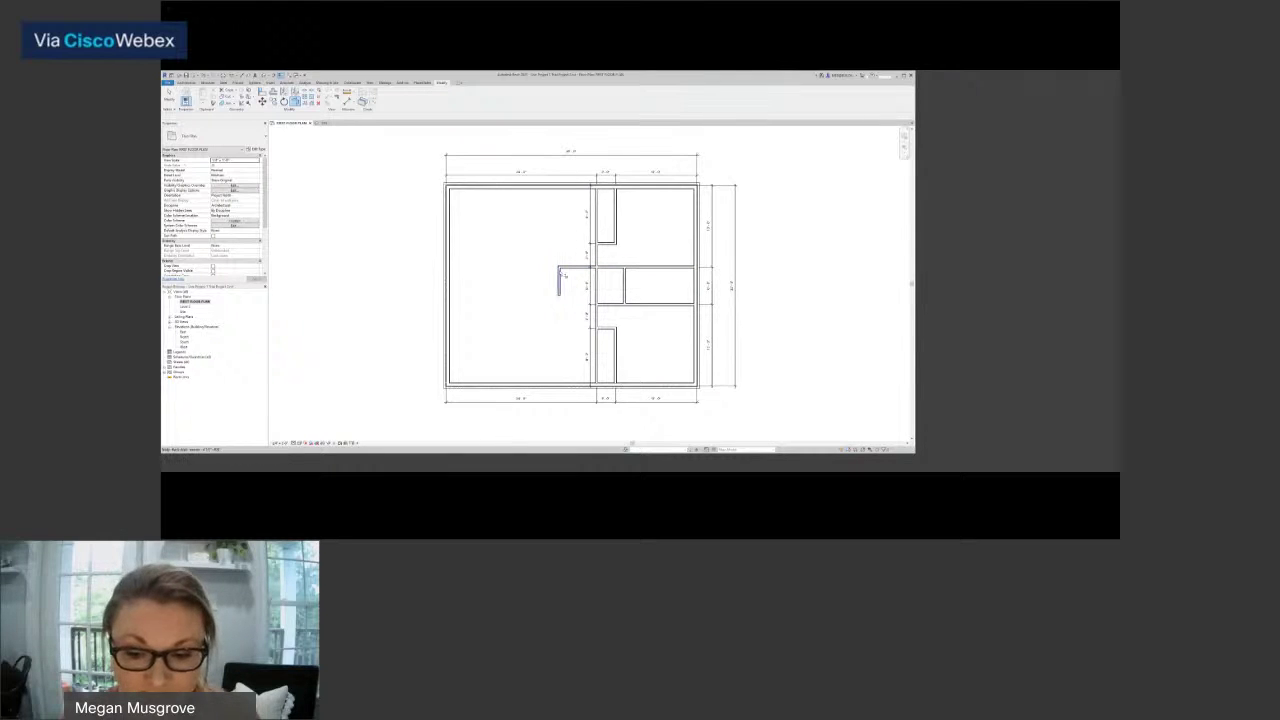
{"action": "key", "text": "ctrl+z"}
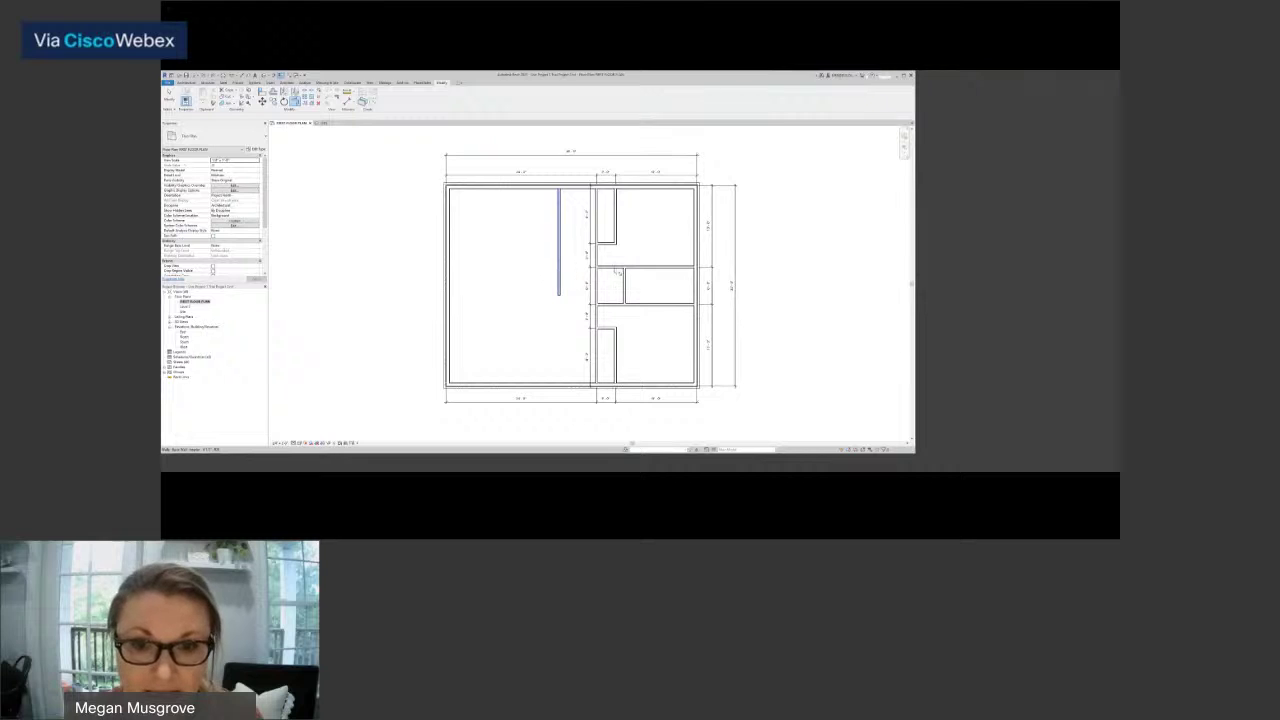
Trim the upper hallway wall and the new vertical wall to a corner, keeping the vertical wall's upper part.
{"action": "left_click", "coordinate": [633, 267]}
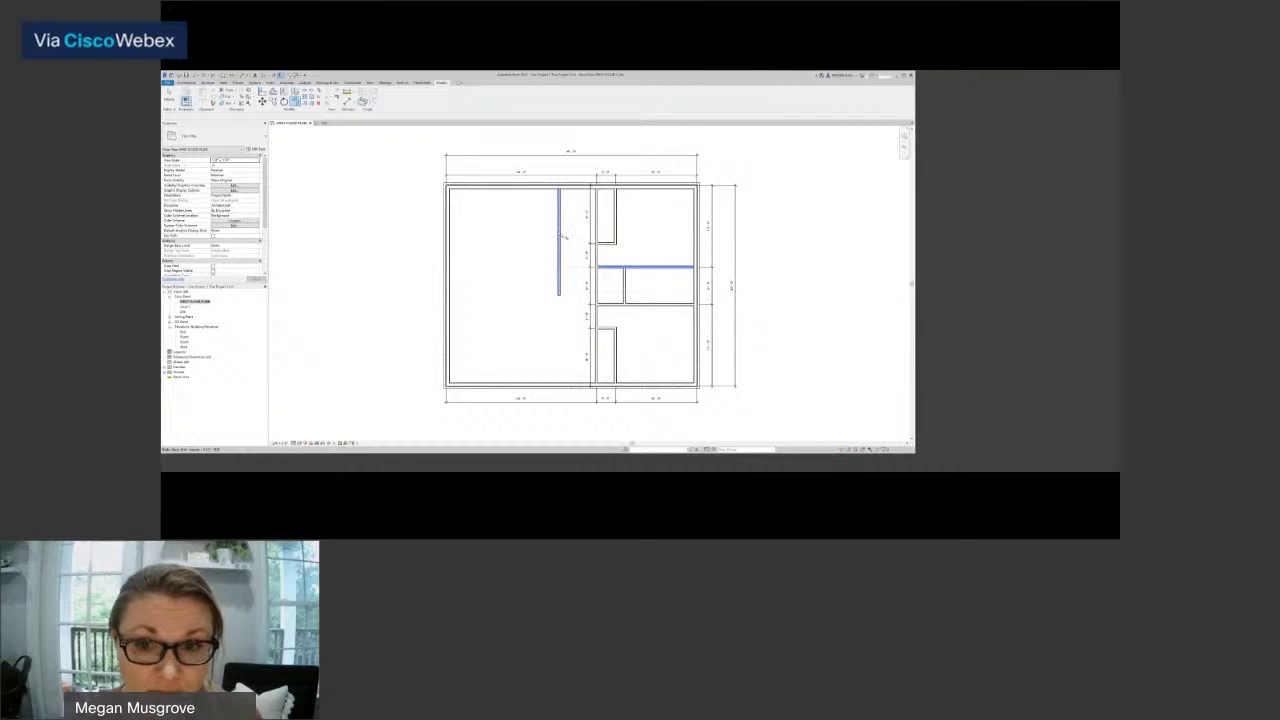
{"action": "left_click", "coordinate": [562, 237]}
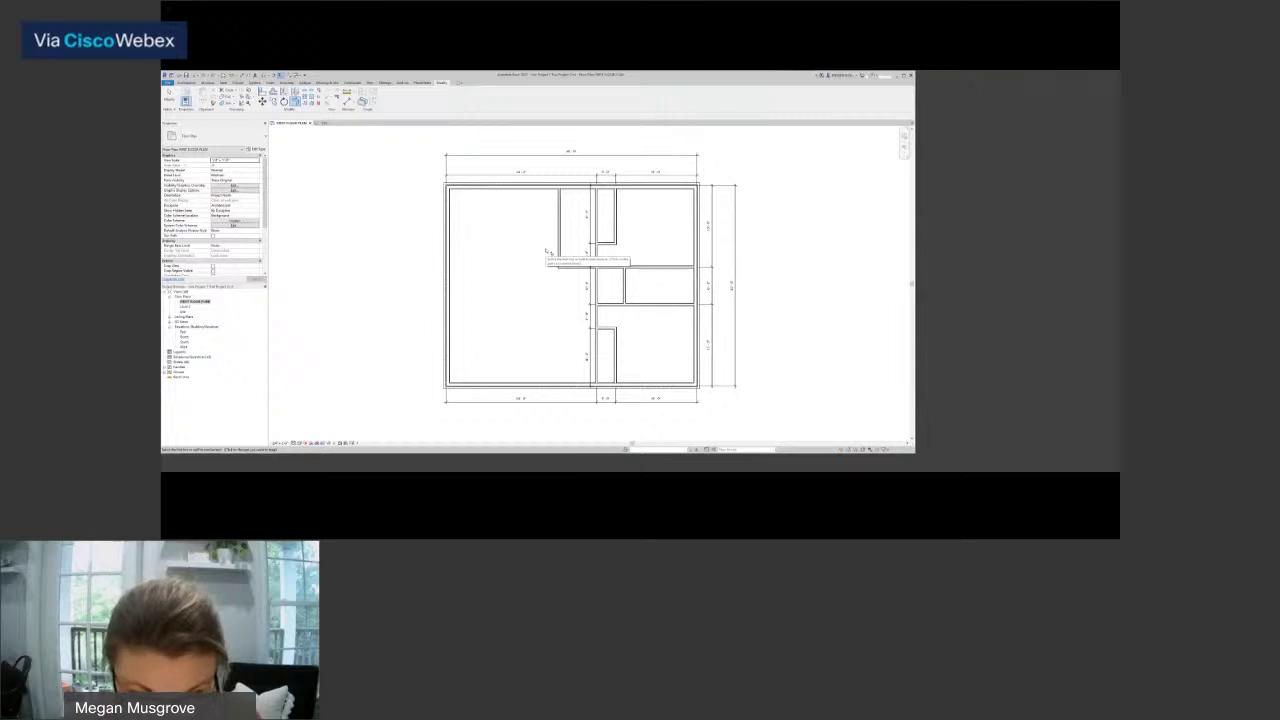
Stretch the upper closet's bottom wall leftward past the long central wall to the new vertical wall.
{"action": "key", "text": "Escape"}
{"action": "key", "text": "Escape"}
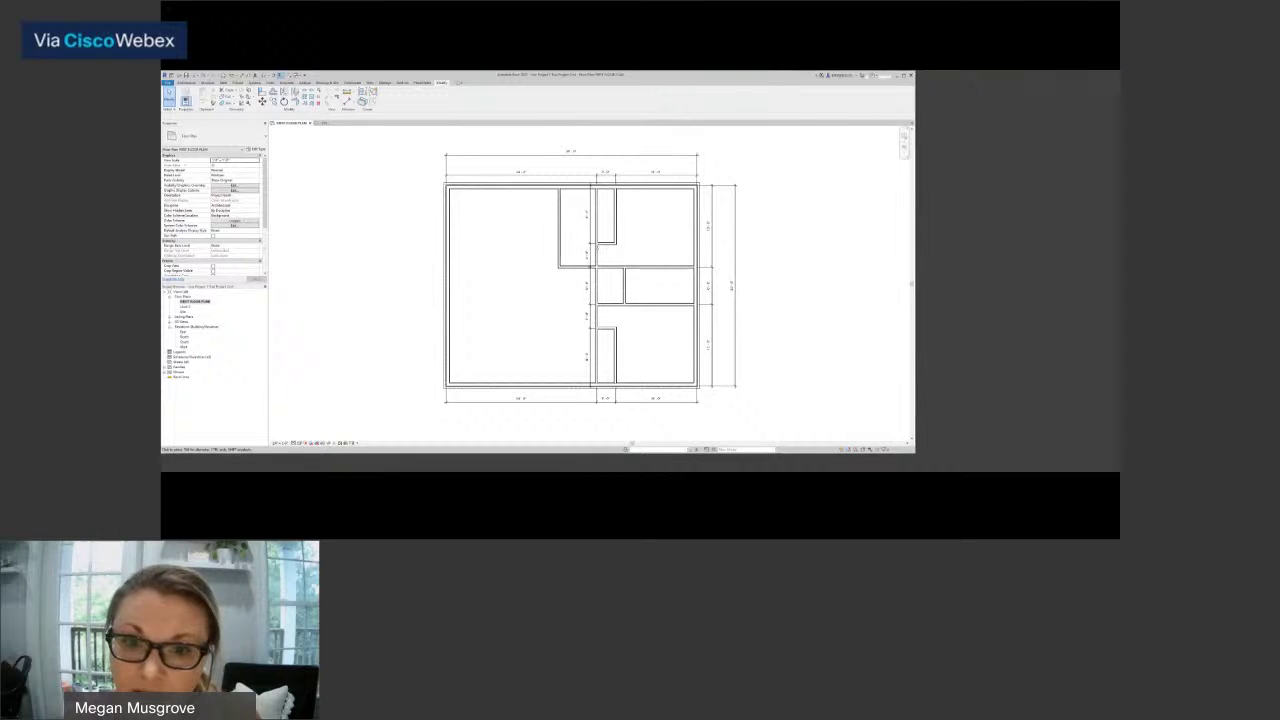
{"action": "left_click", "coordinate": [596, 246]}
{"action": "scroll", "coordinate": [600, 244], "scroll_direction": "up", "scroll_amount": 3}
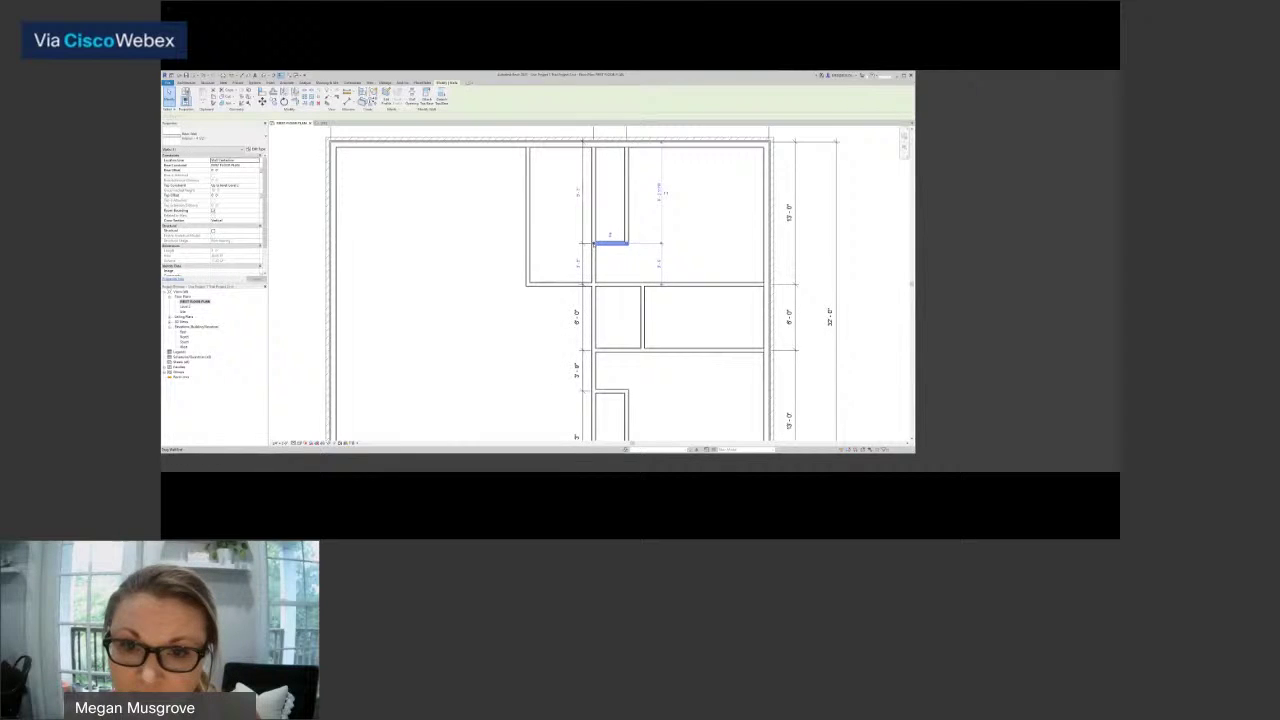
{"action": "left_click", "coordinate": [536, 243]}
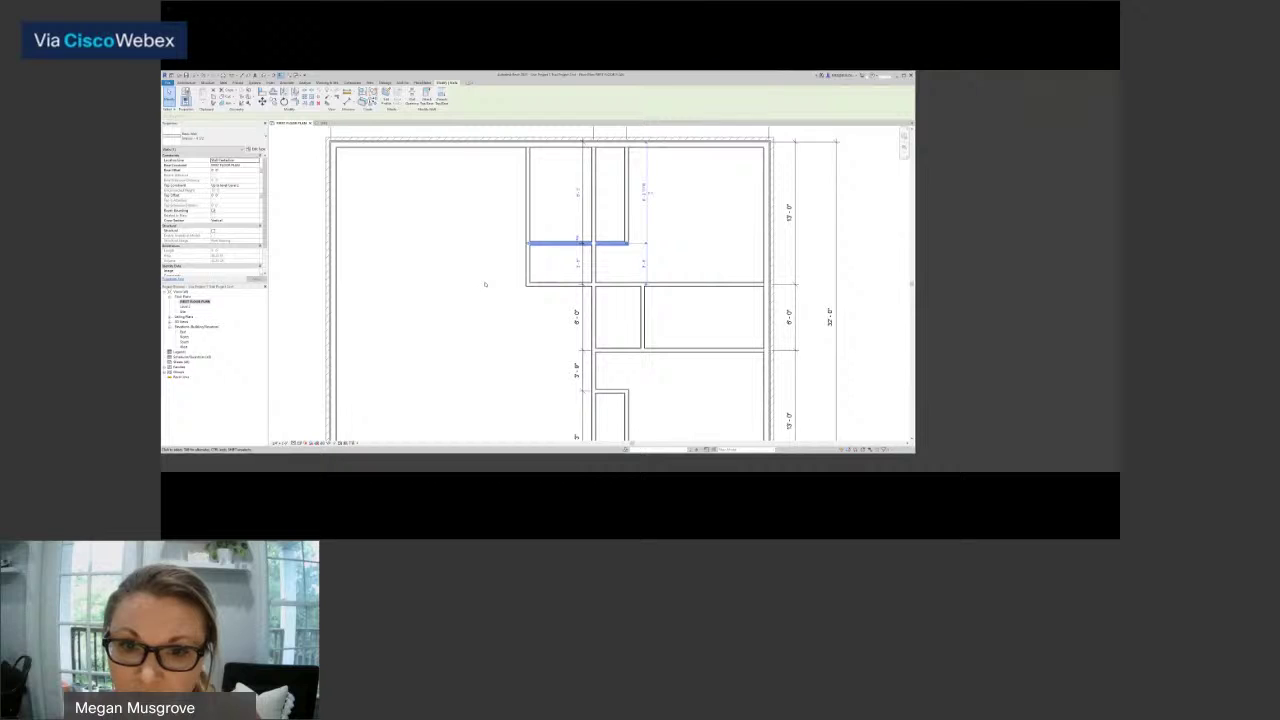
{"action": "key", "text": "Escape"}
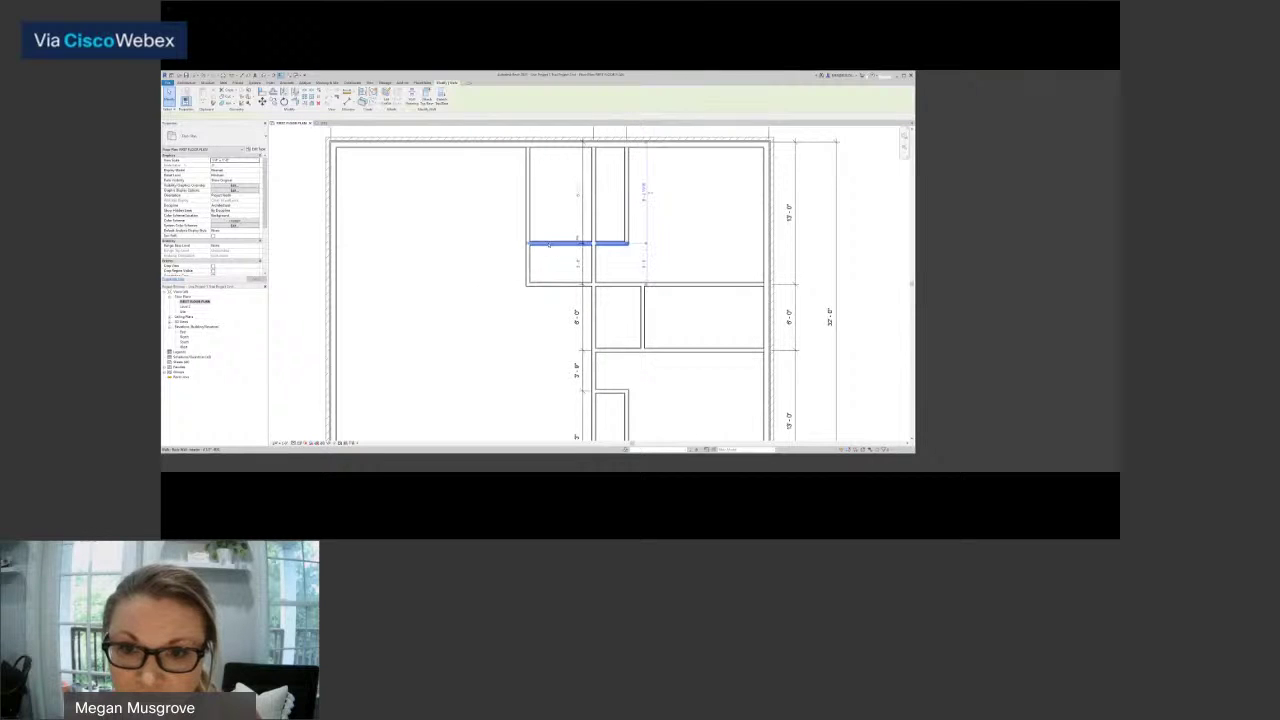
Snap the left end of the stretched closet wall to the new vertical wall's inner face, joining the two walls.
{"action": "left_click", "coordinate": [548, 244]}
{"action": "scroll", "coordinate": [548, 244], "scroll_direction": "up", "scroll_amount": 3}
{"action": "mouse_move", "coordinate": [503, 243]}
{"action": "left_mouse_down"}
{"action": "mouse_move", "coordinate": [539, 243]}
{"action": "mouse_move", "coordinate": [505, 243]}
{"action": "left_mouse_up"}
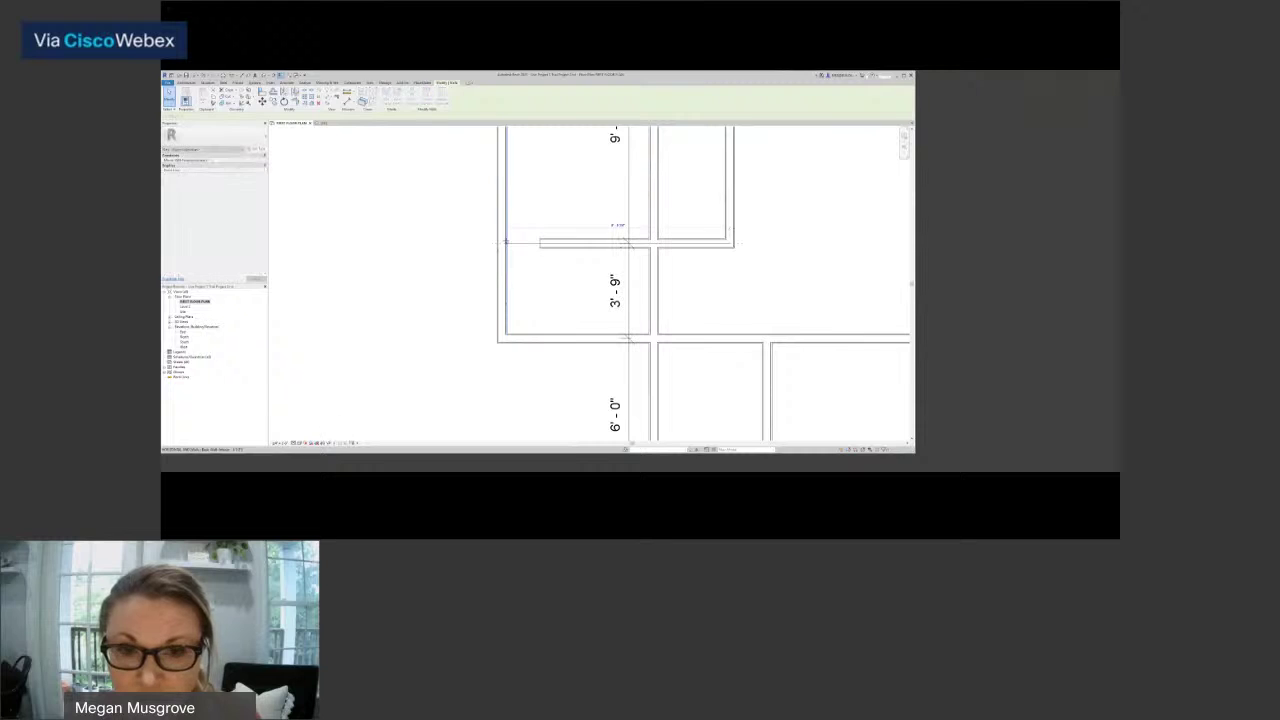
{"action": "left_click", "coordinate": [441, 287]}
{"action": "scroll", "coordinate": [441, 287], "scroll_direction": "down", "scroll_amount": 3}
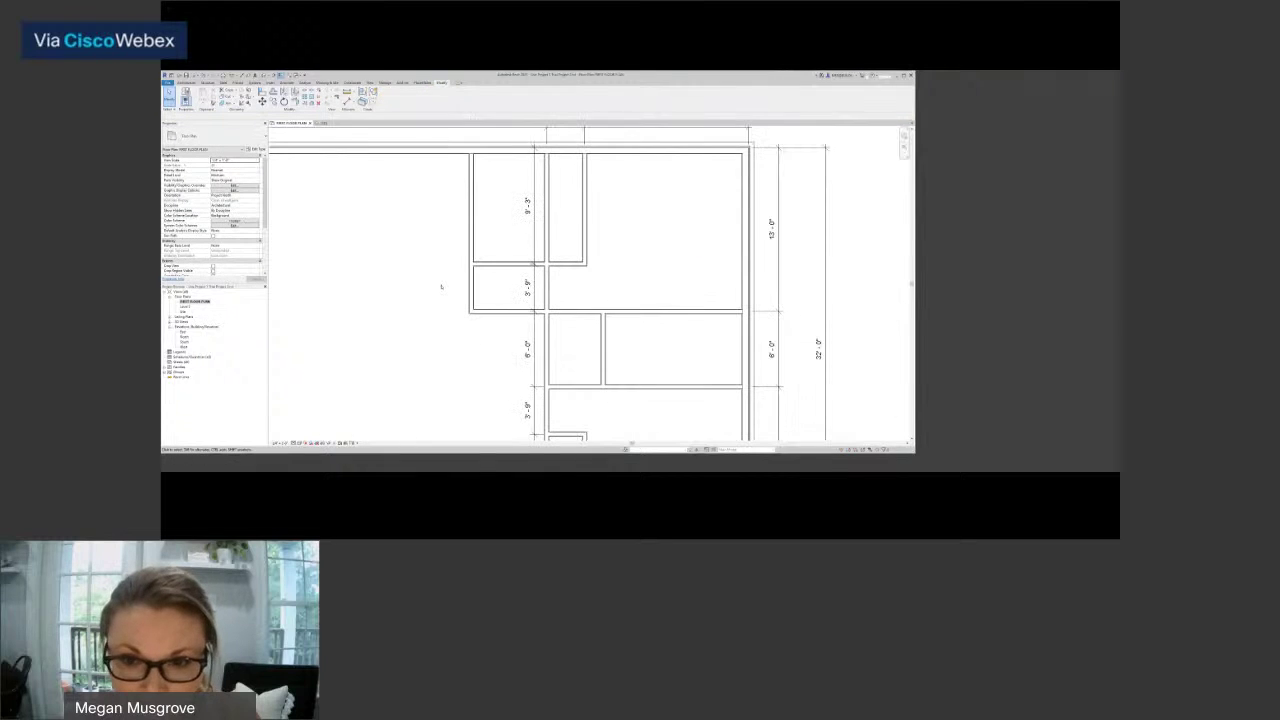
{"action": "scroll", "coordinate": [441, 287], "scroll_direction": "down", "scroll_amount": 4}
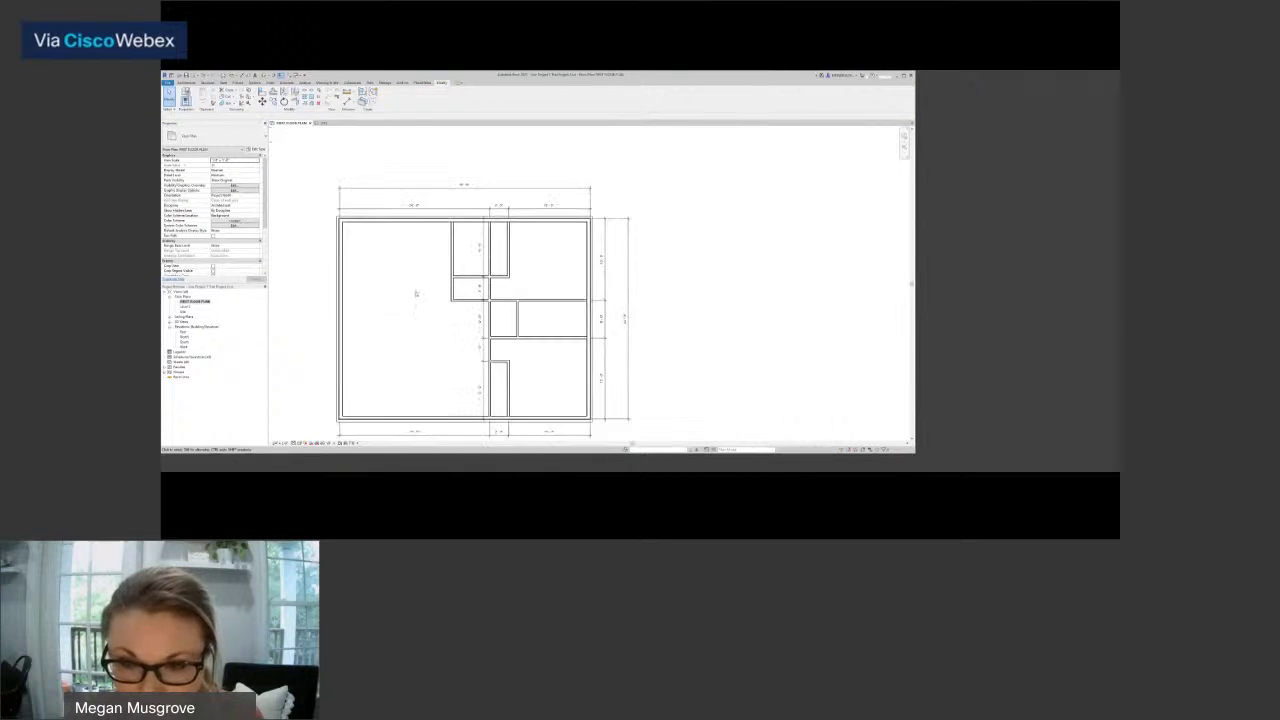
{"action": "key", "text": "z"}
{"action": "key", "text": "e"}
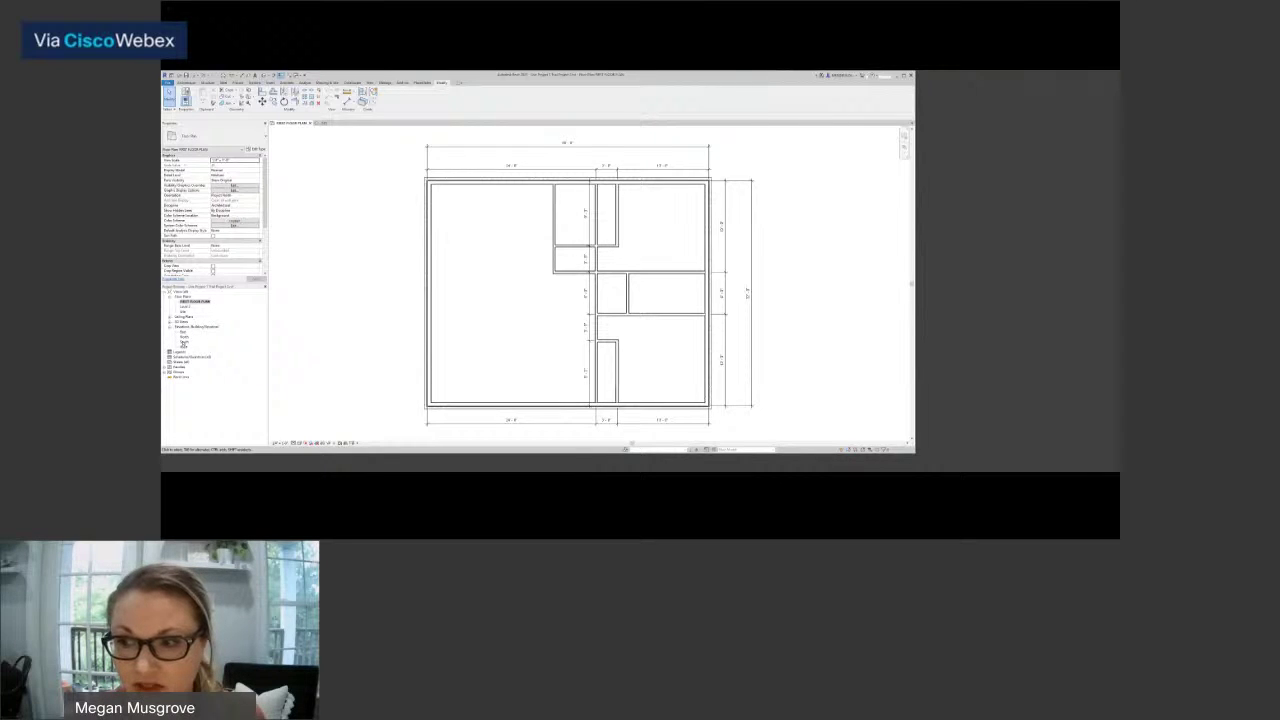
Open the South building elevation view and rename it Front Elevation.
{"action": "double_click", "coordinate": [183, 342]}
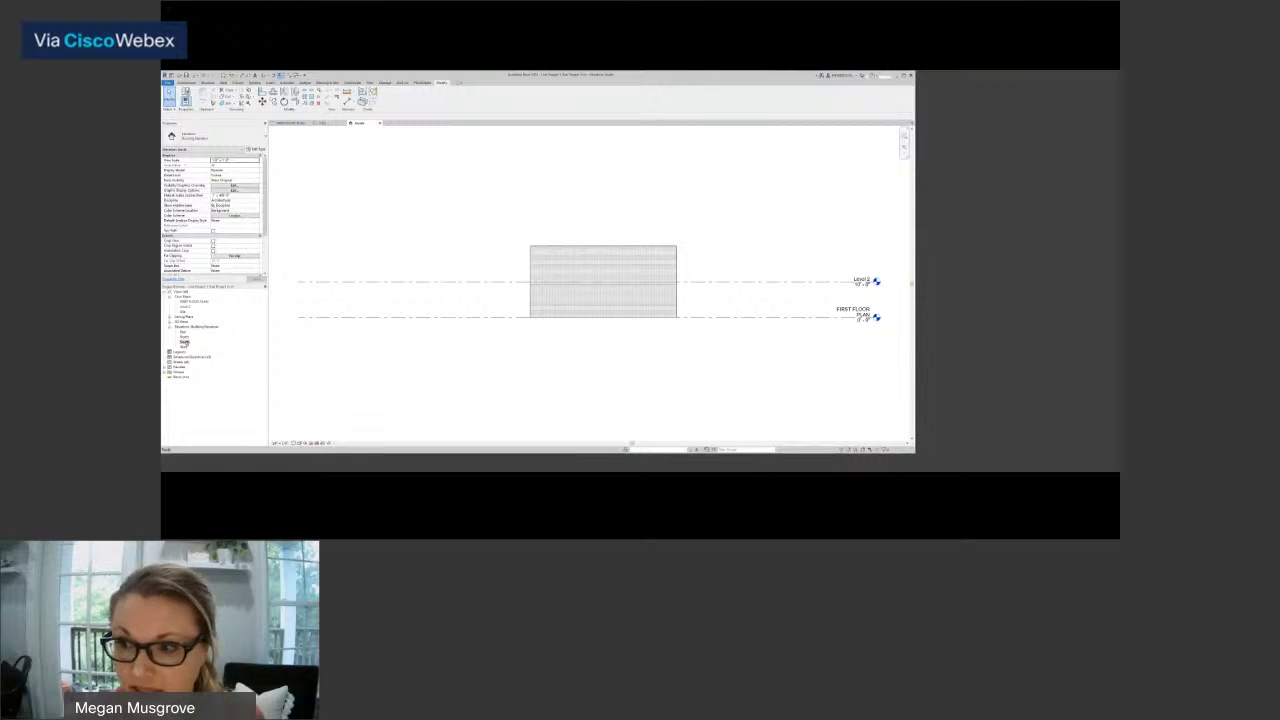
{"action": "left_click", "coordinate": [184, 342]}
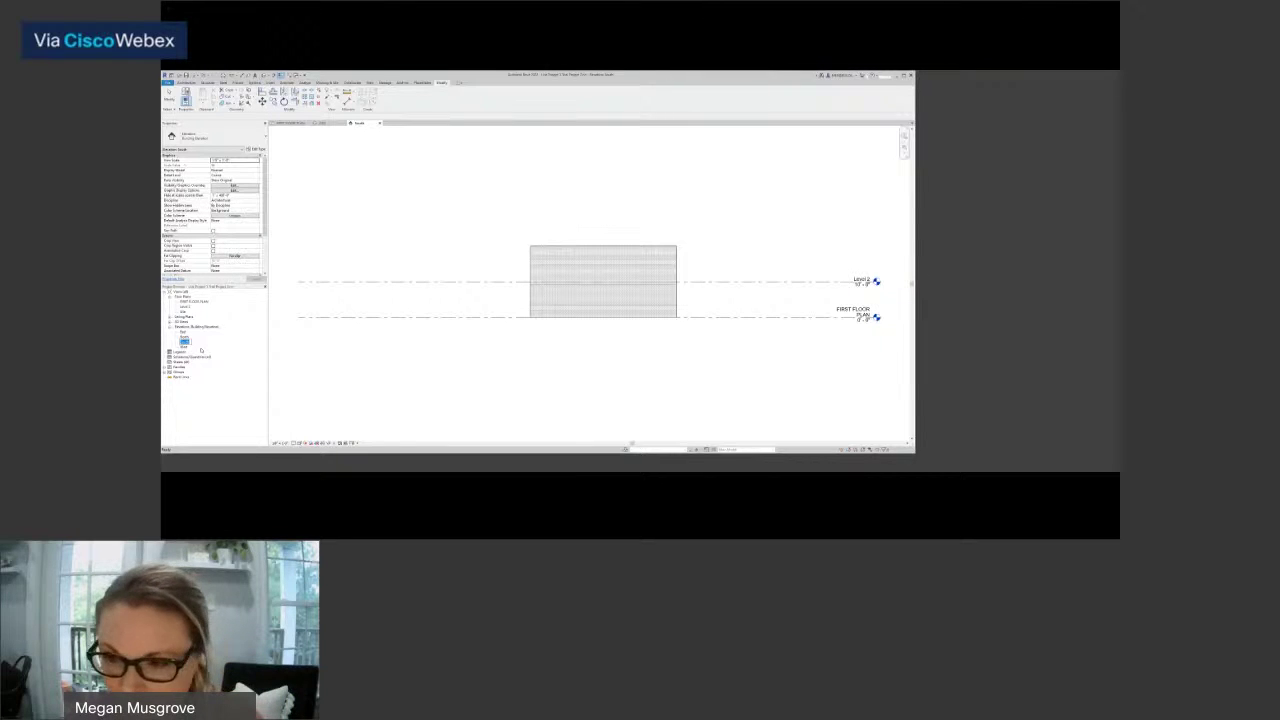
{"action": "key", "text": "Escape"}
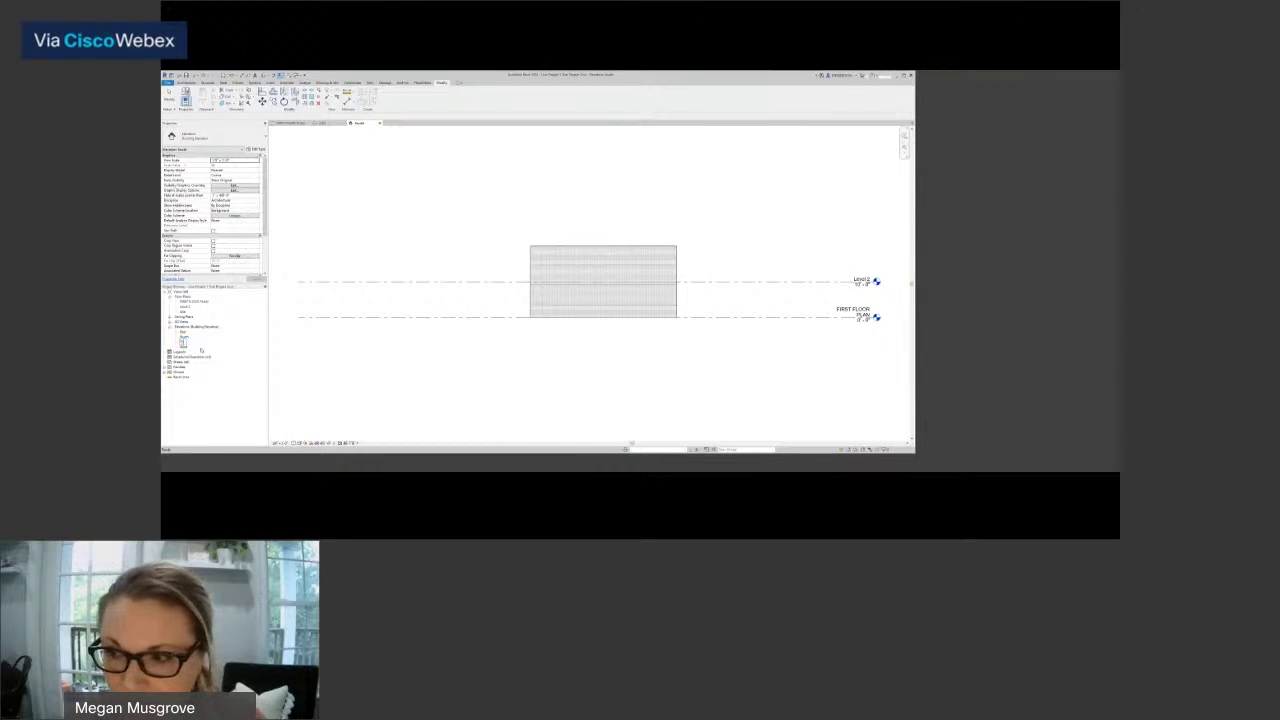
{"action": "type", "text": "Elevation"}
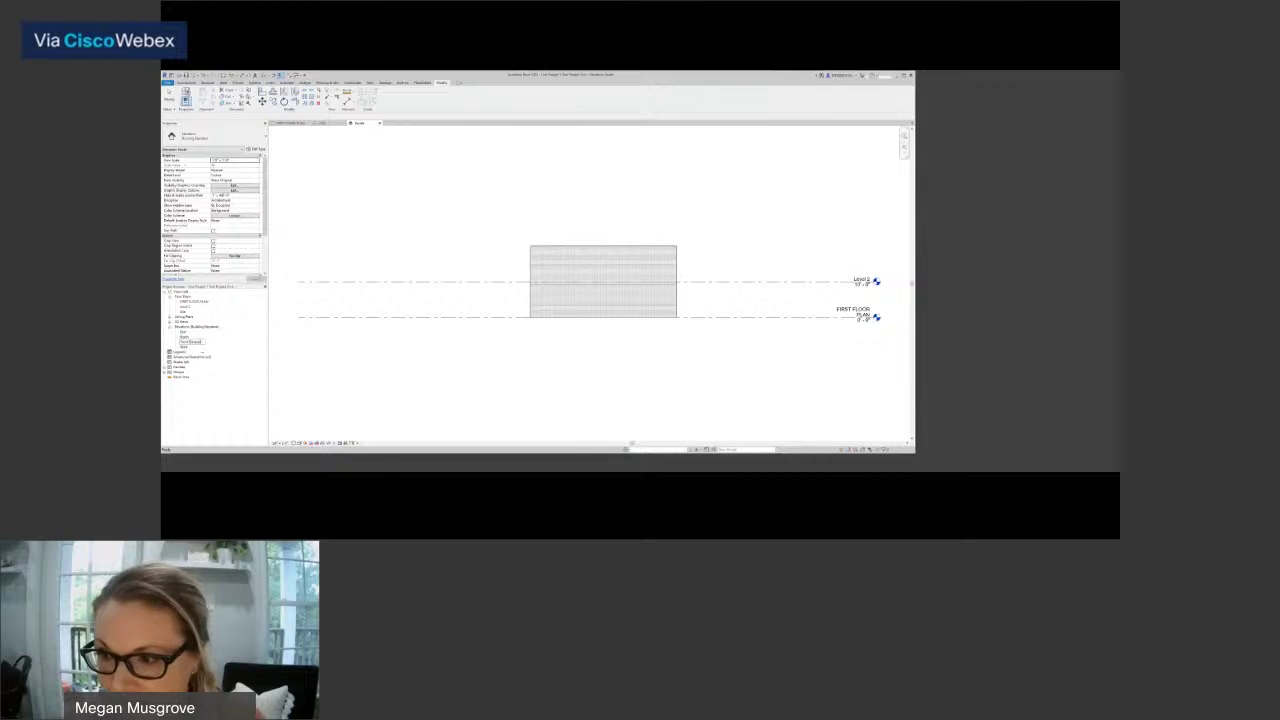
{"action": "key", "text": "Return"}
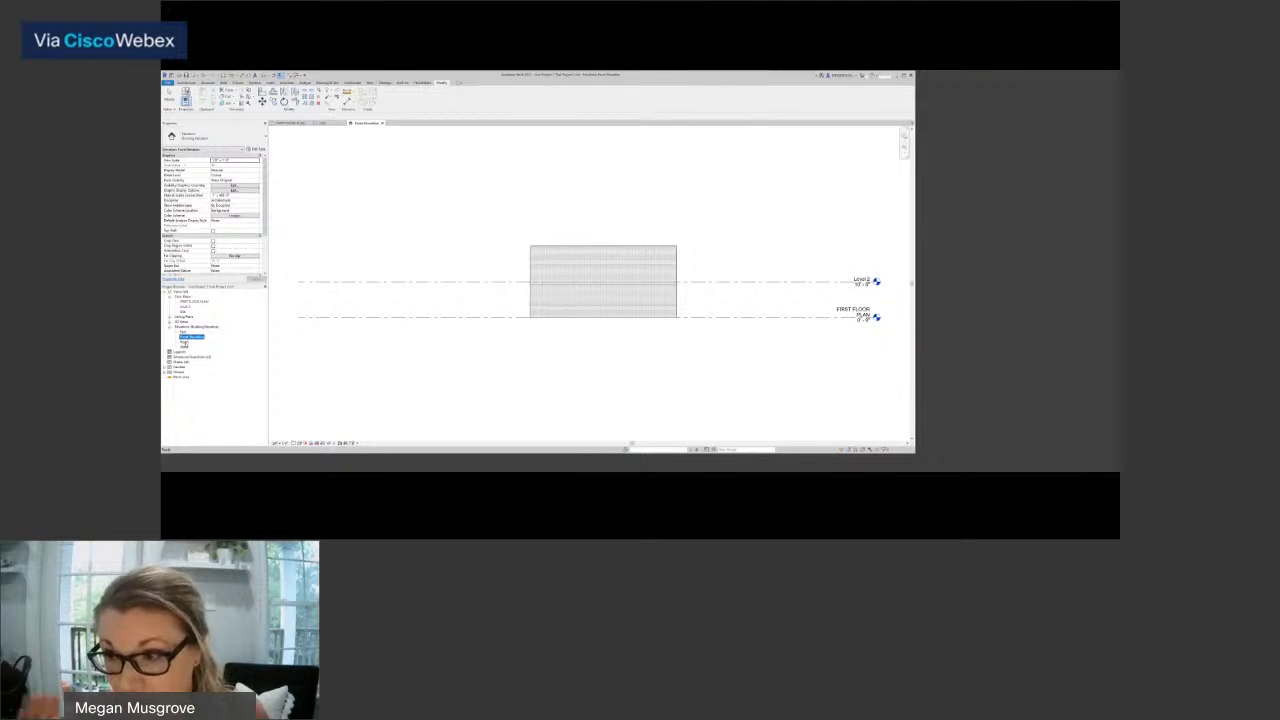
Rename the North building elevation view as Rear Elevation.
{"action": "left_click", "coordinate": [185, 343]}
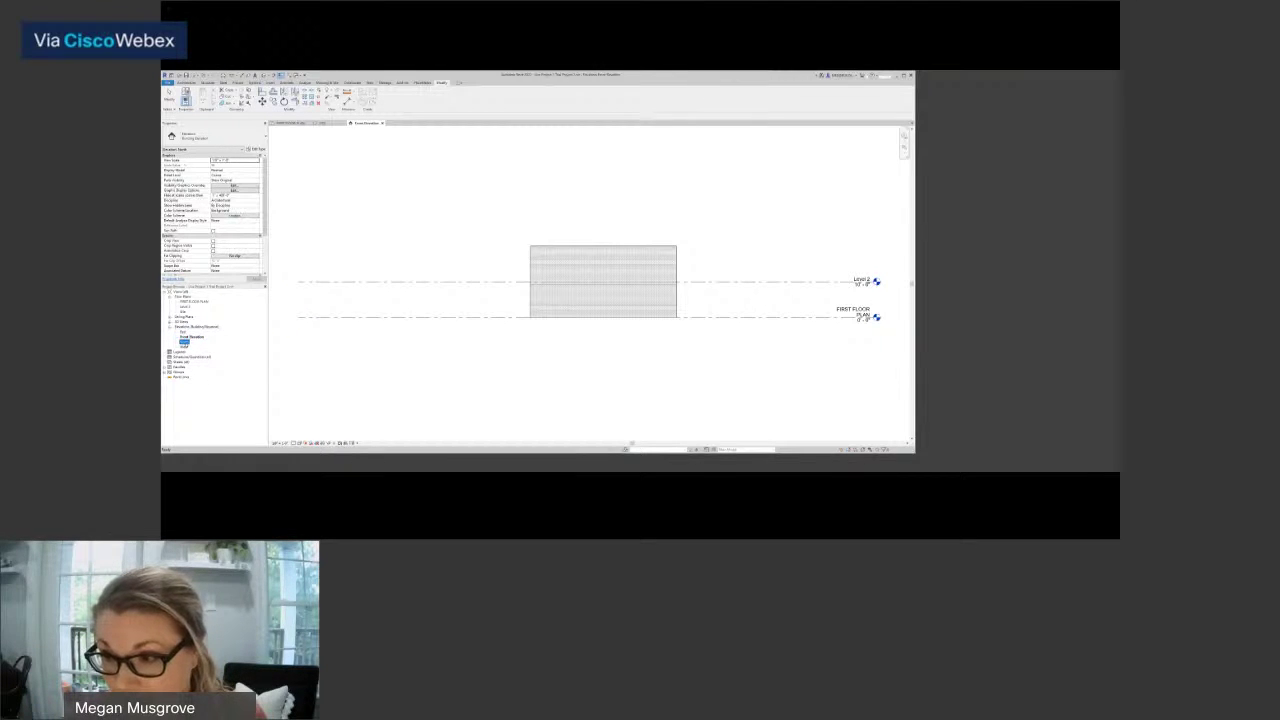
{"action": "type", "text": "Rear"}
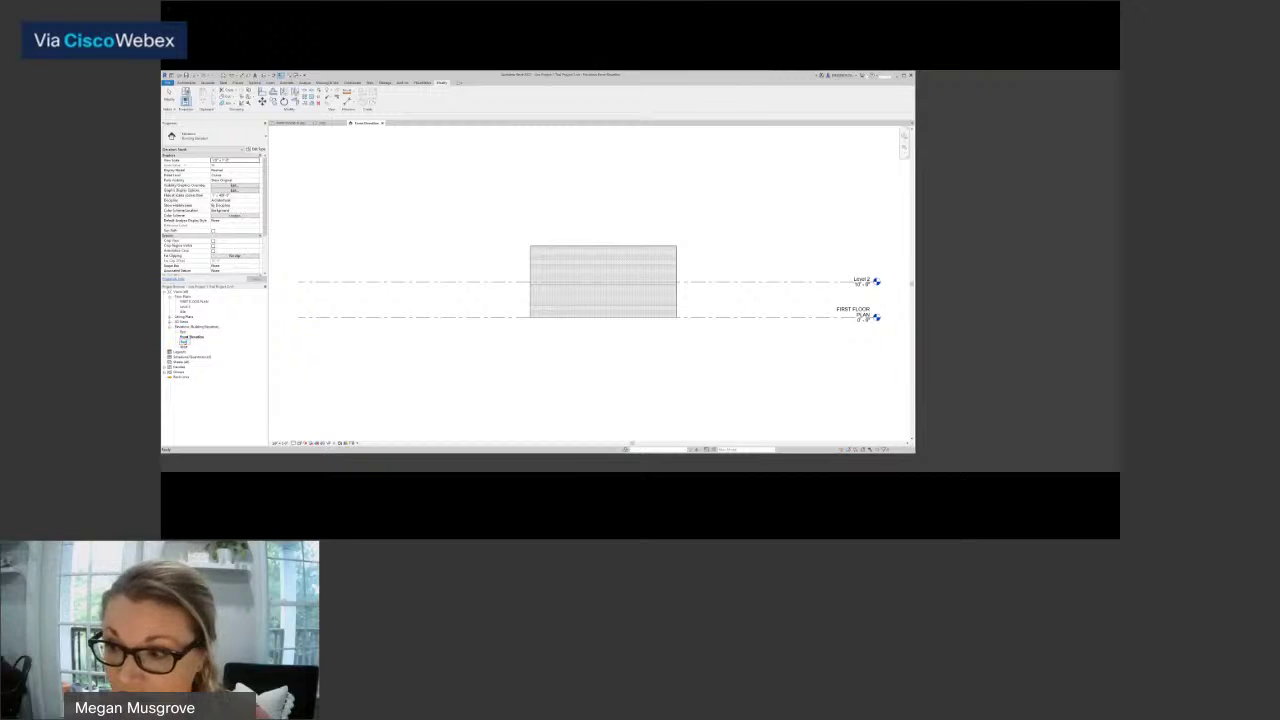
{"action": "type", "text": " Elevation"}
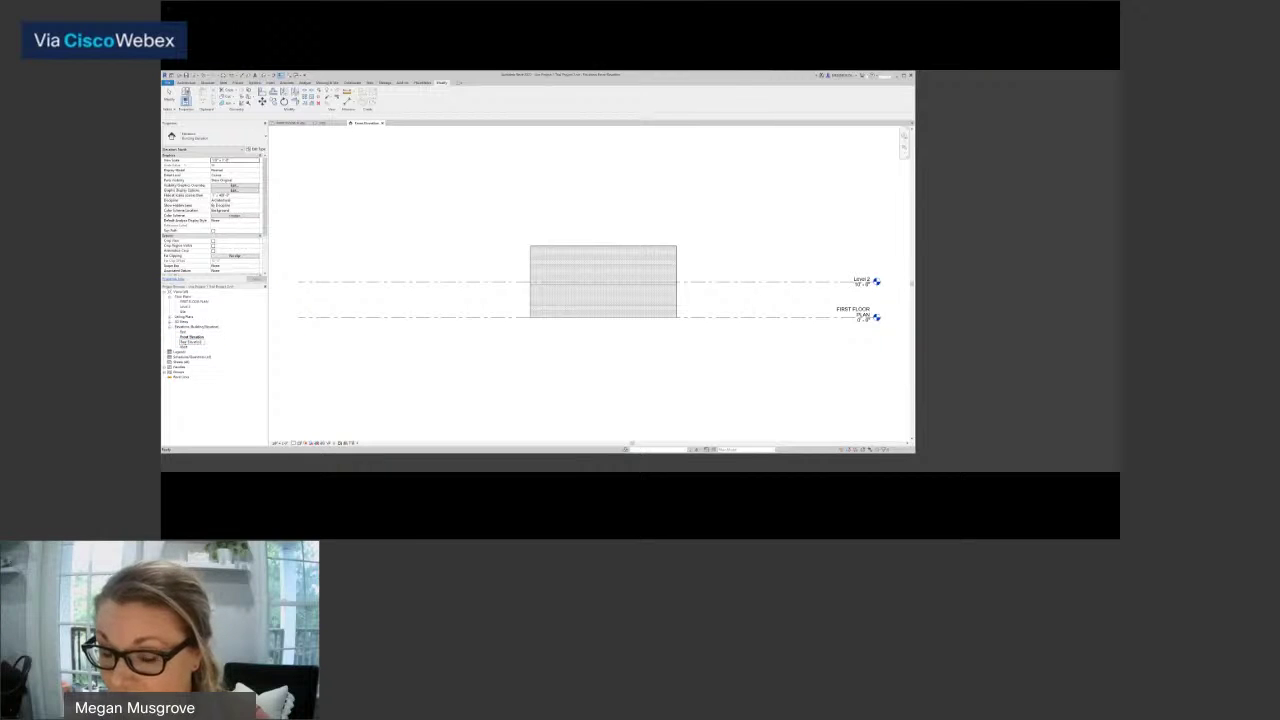
{"action": "key", "text": "Return"}
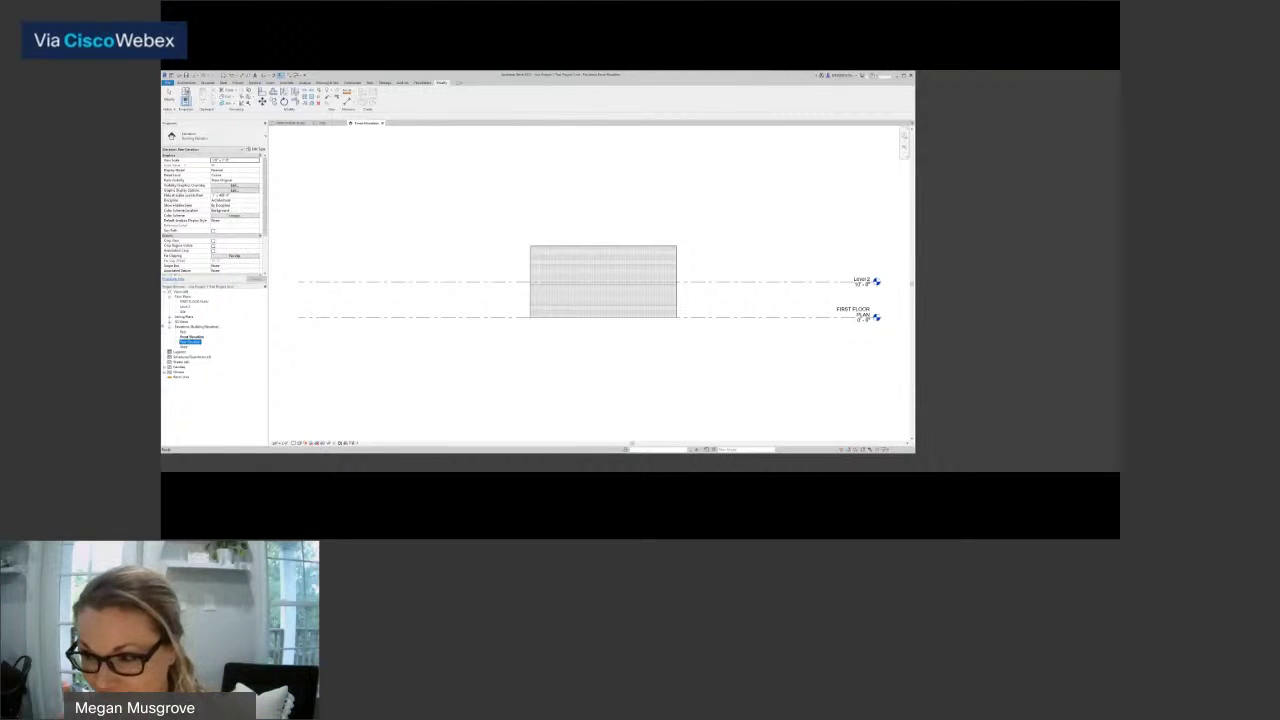
Rename the East building elevation view as Right Side Elevation.
{"action": "left_click", "coordinate": [183, 331]}
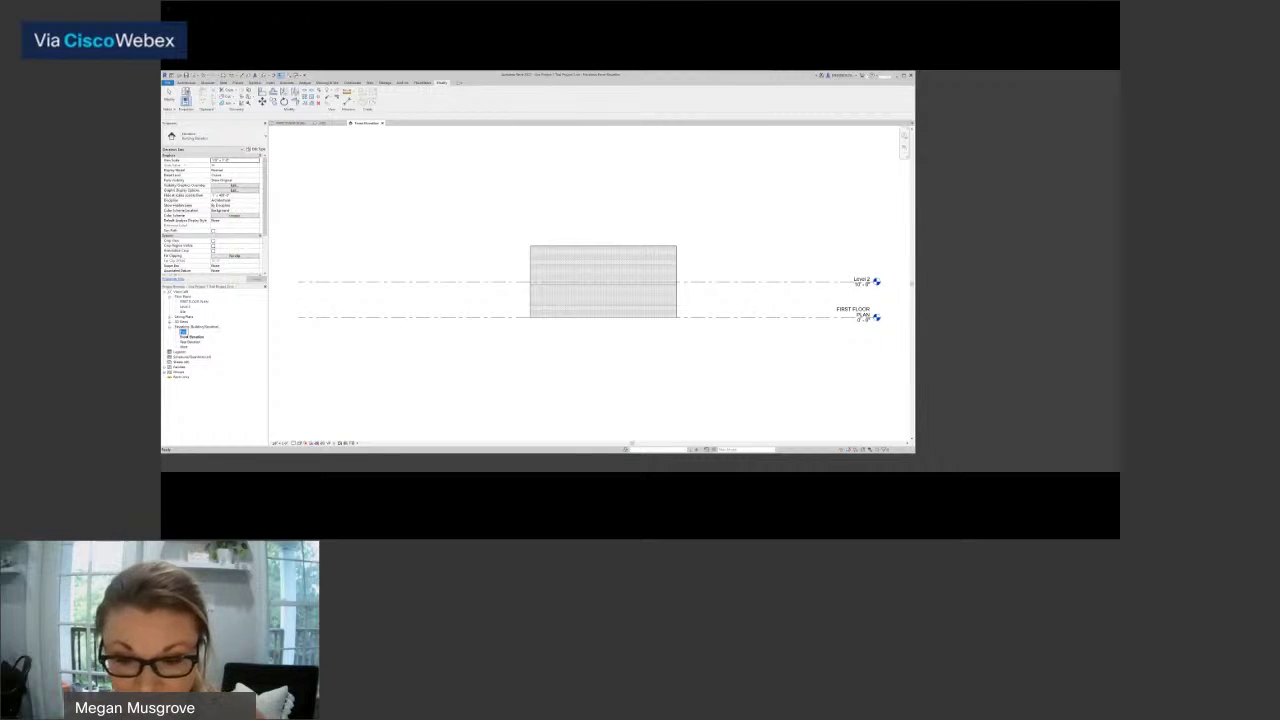
{"action": "type", "text": "Right"}
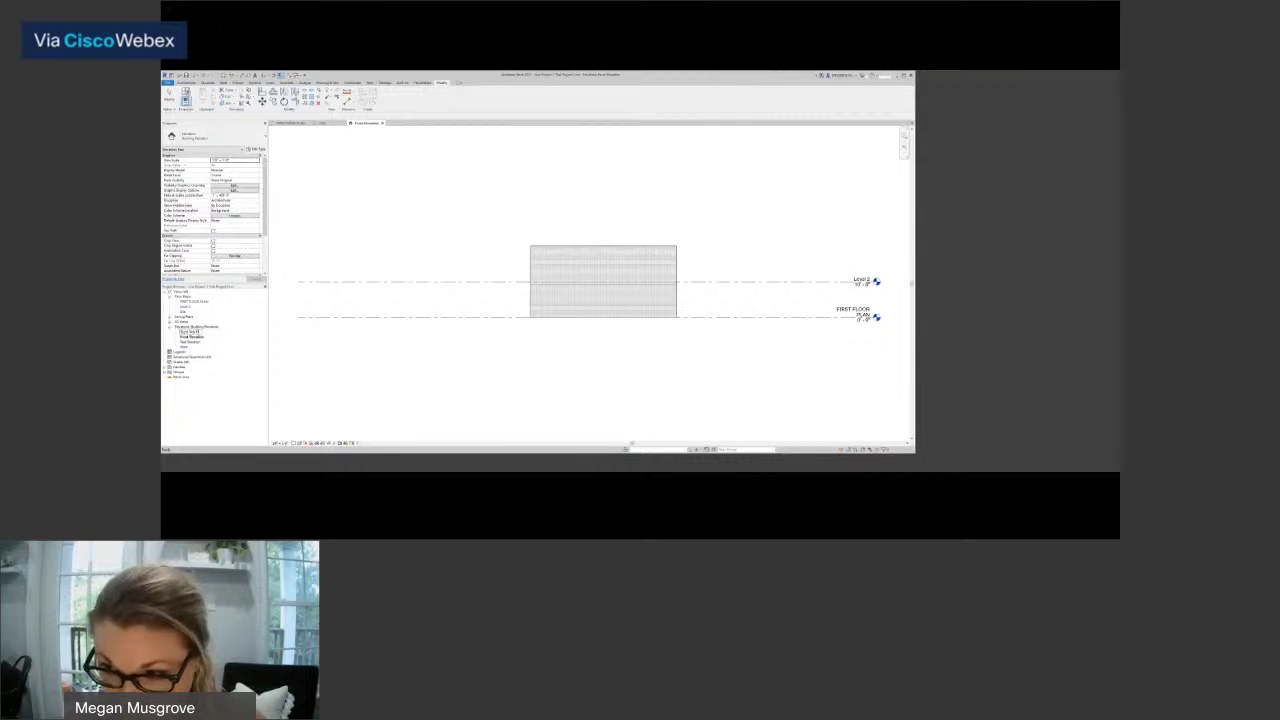
{"action": "type", "text": "levation"}
{"action": "key", "text": "Return"}
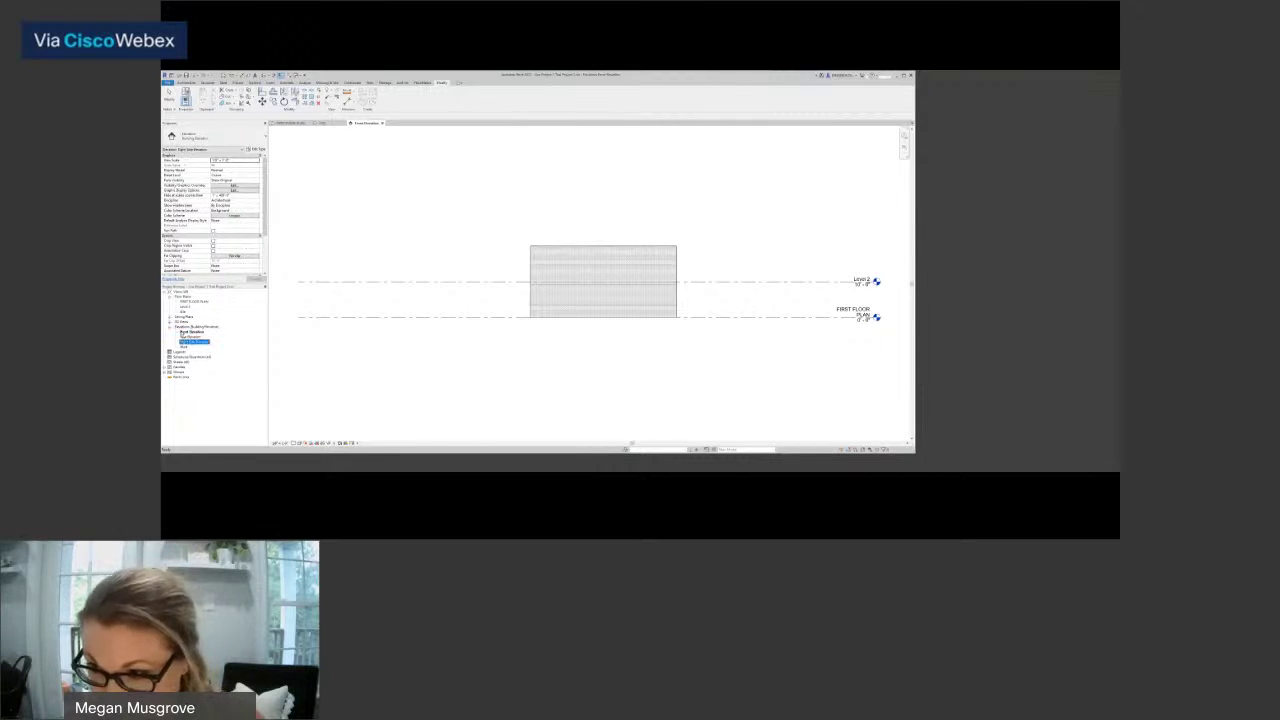
Rename the West building elevation view as Left Side Elevation.
{"action": "left_click", "coordinate": [183, 347]}
{"action": "left_click", "coordinate": [183, 348]}
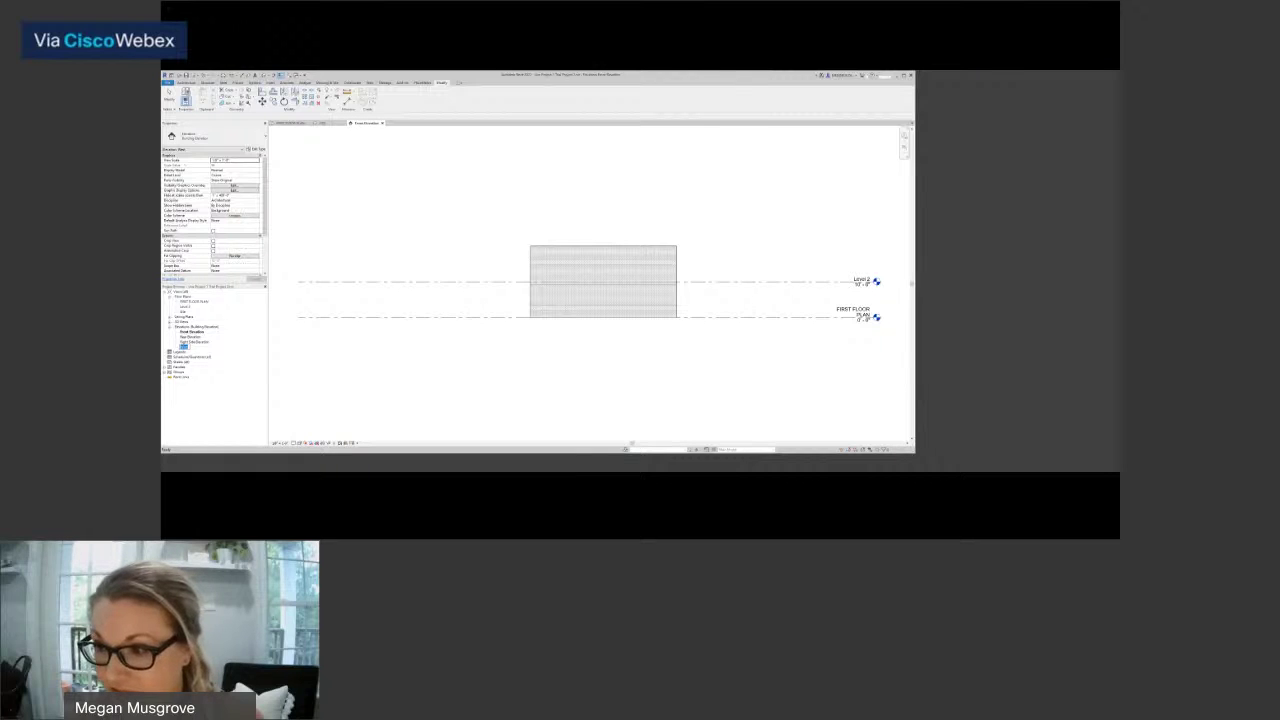
{"action": "type", "text": "L"}
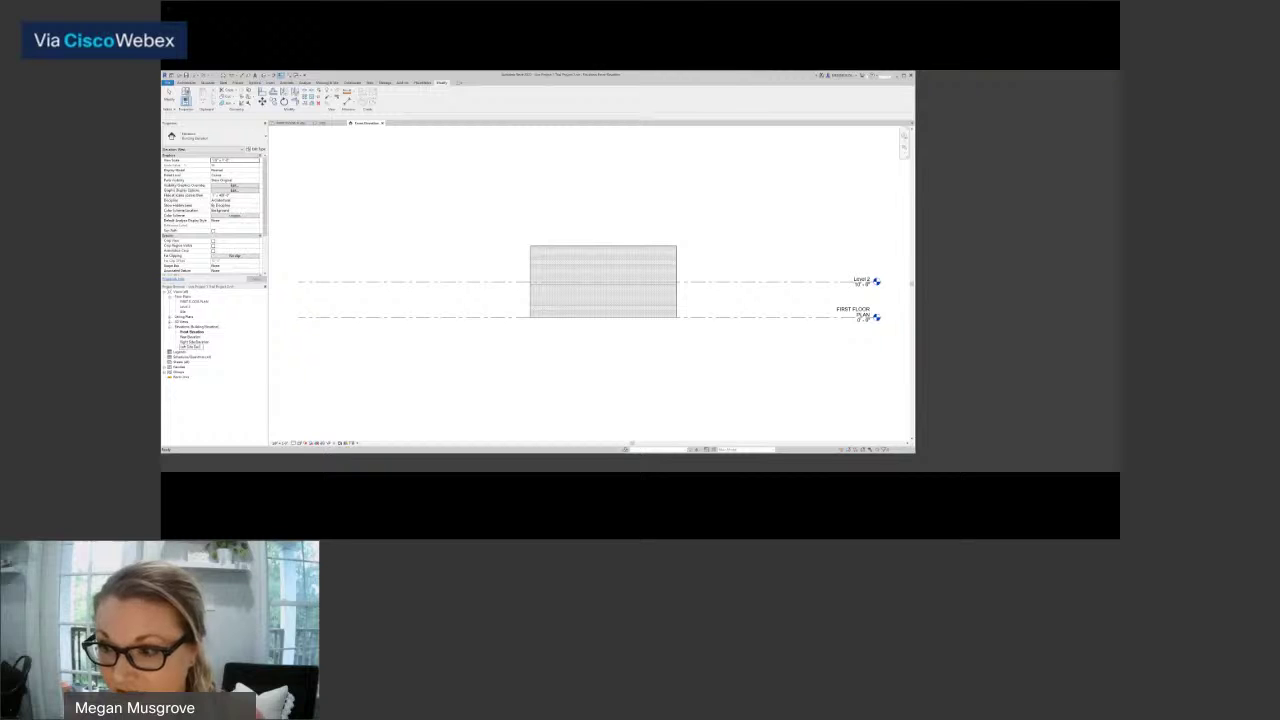
{"action": "key", "text": "Return"}
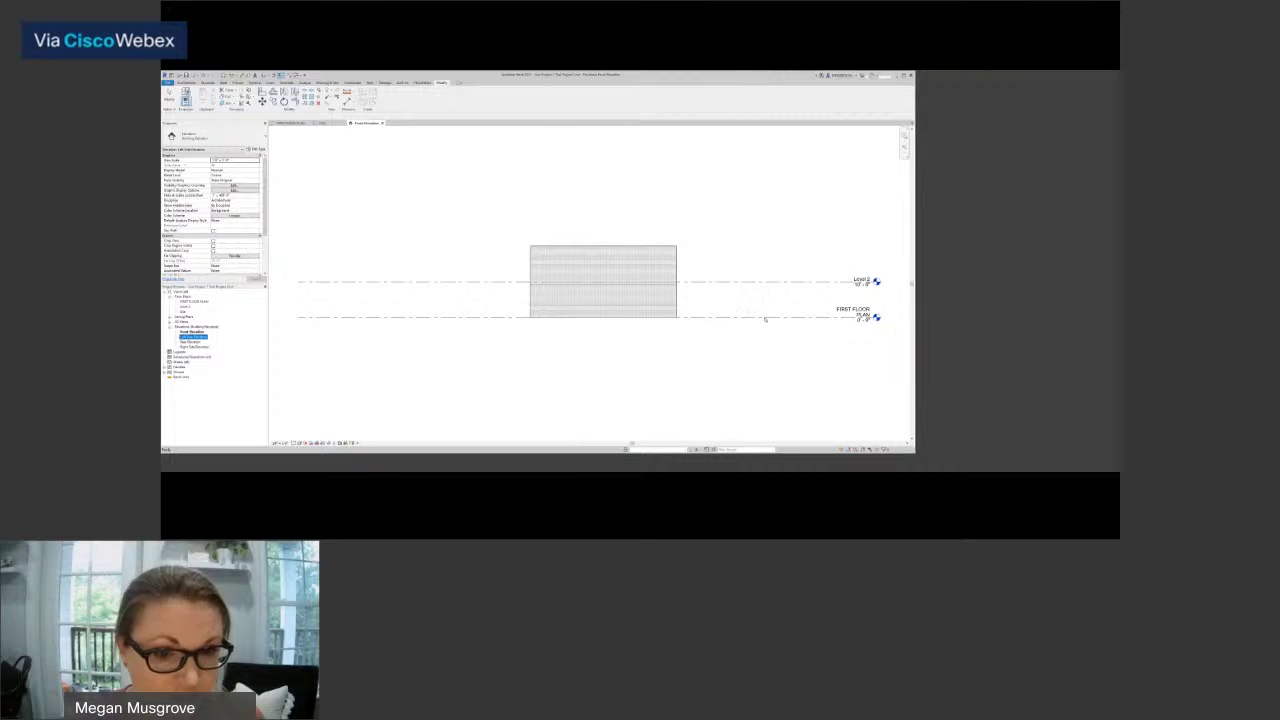
{"action": "left_click", "coordinate": [767, 319]}
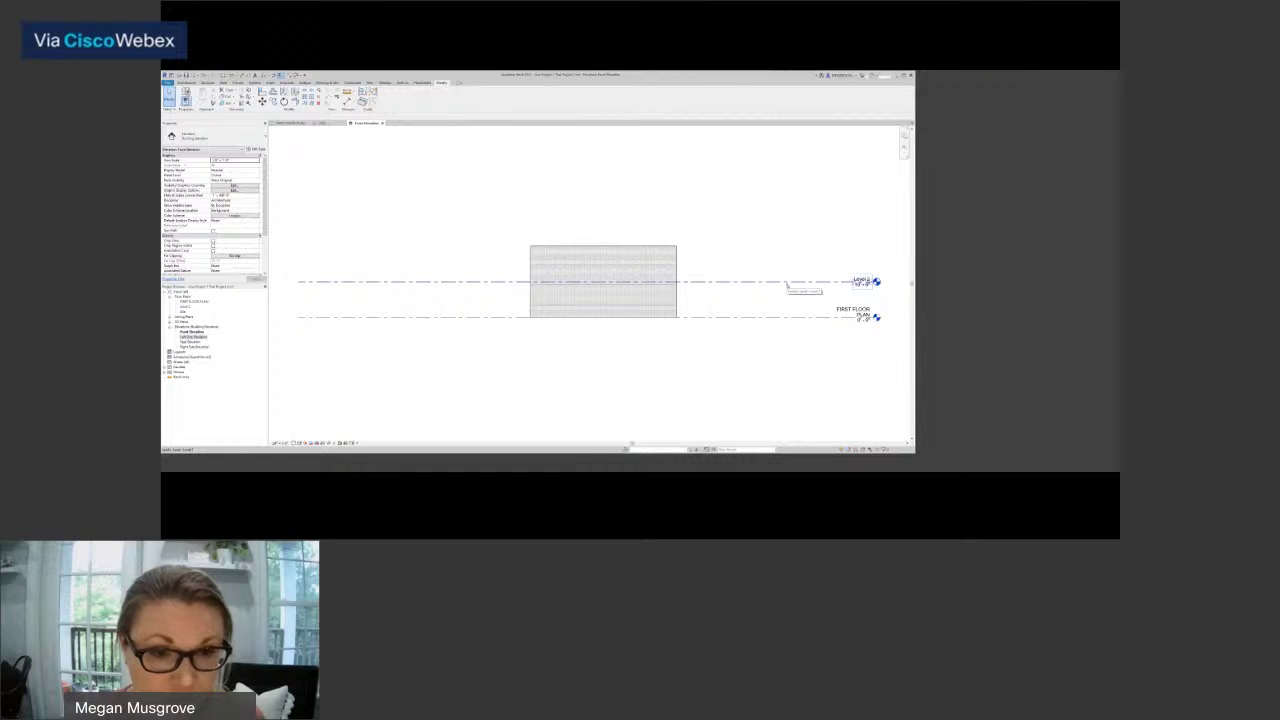
{"action": "right_click", "coordinate": [788, 284]}
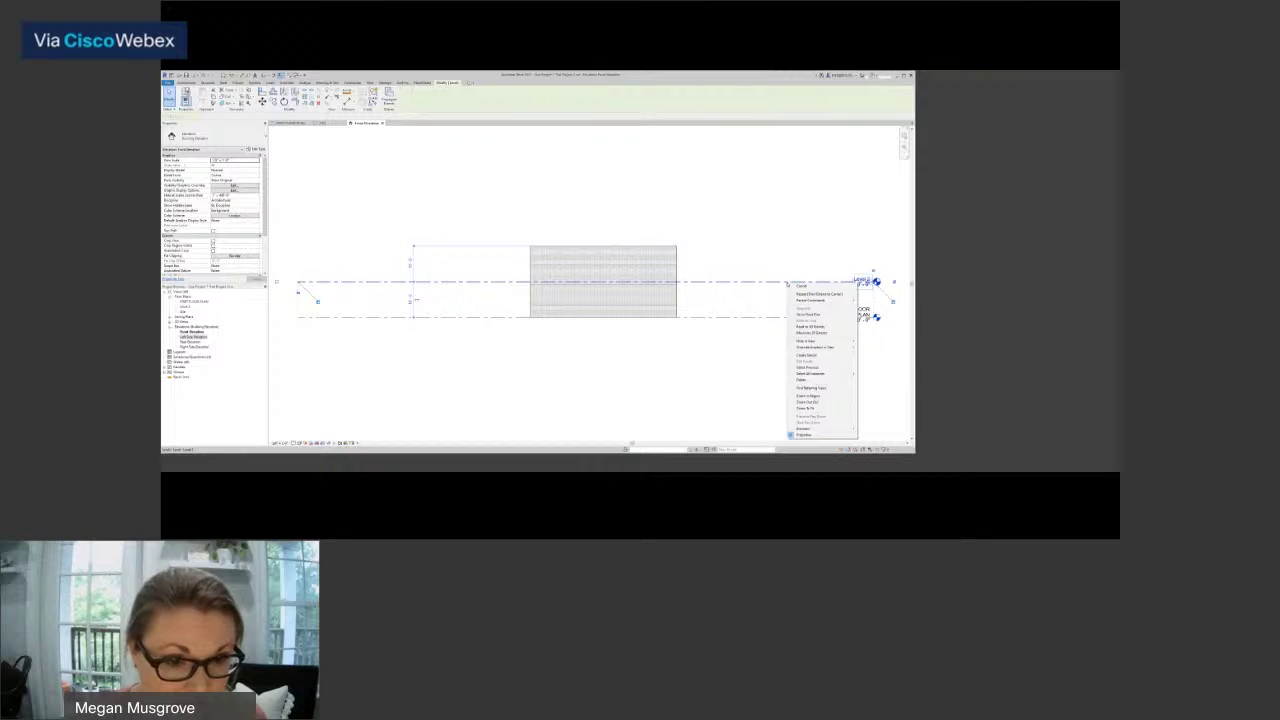
{"action": "left_click", "coordinate": [798, 286]}
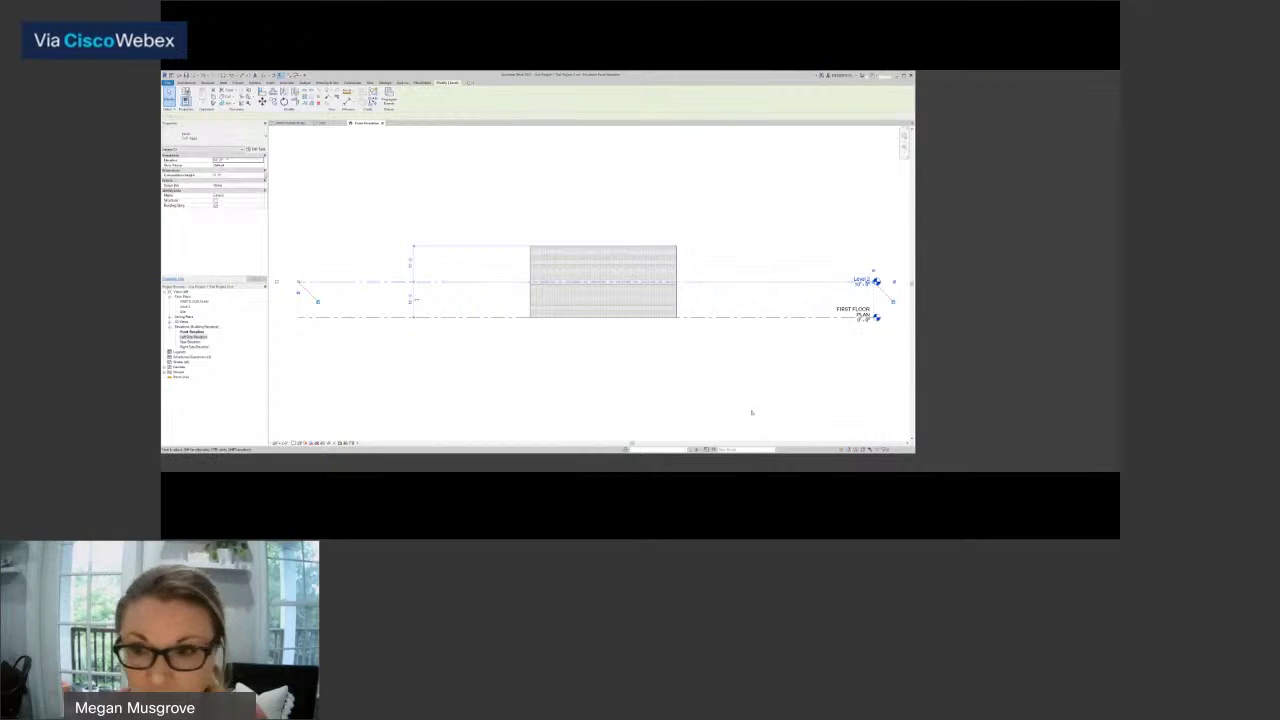
{"action": "left_click", "coordinate": [352, 203]}
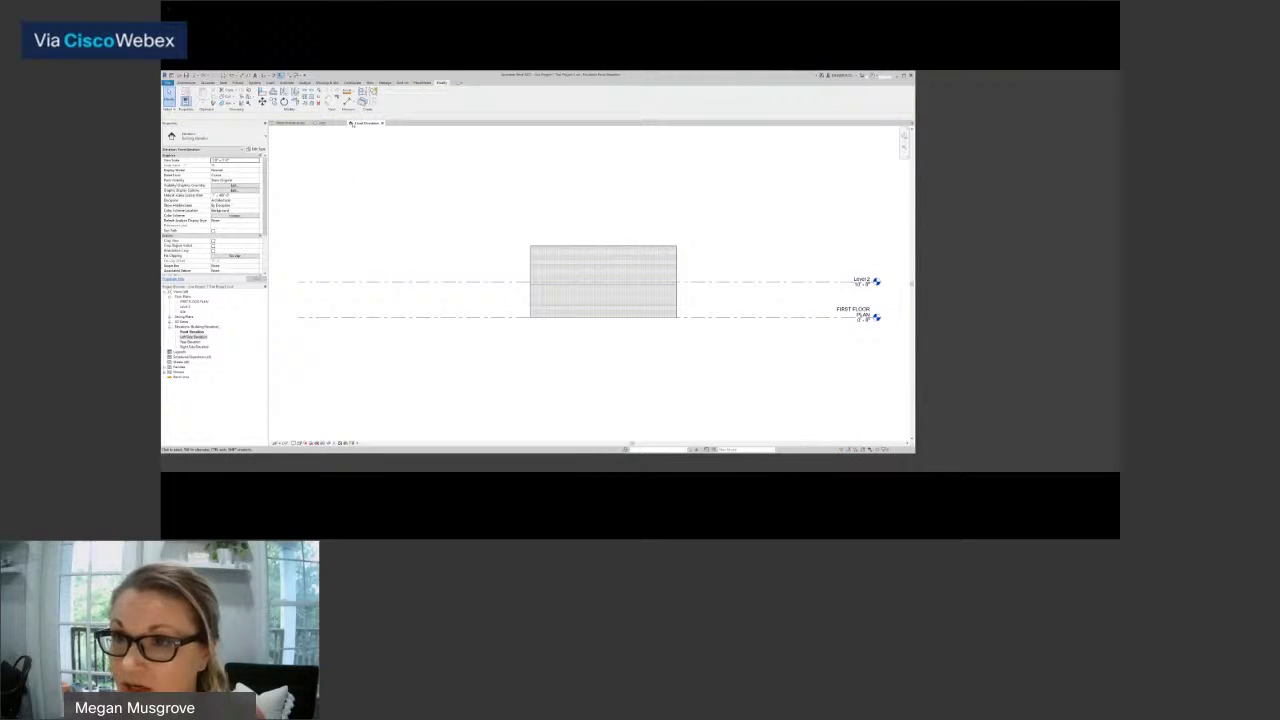
Add a level above Level 2 at an elevation of about 25', aligned with both ends of the existing level lines.
{"action": "left_click", "coordinate": [368, 84]}
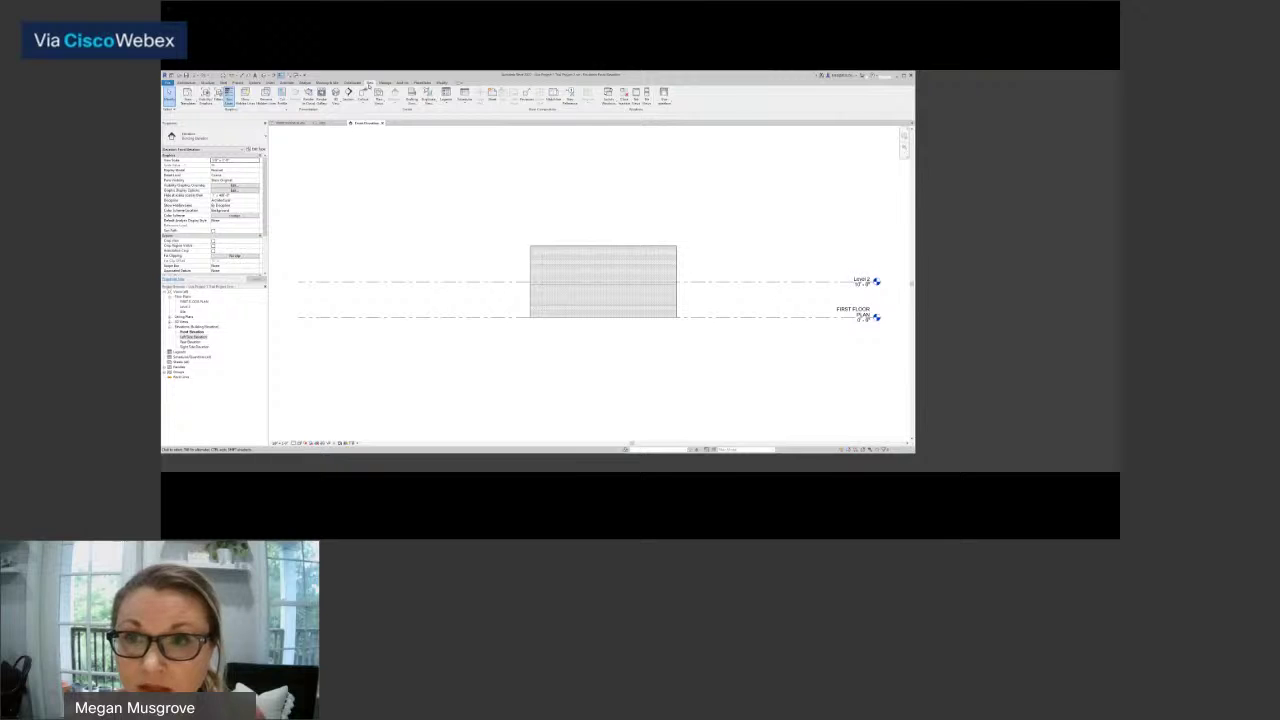
{"action": "left_click", "coordinate": [348, 100]}
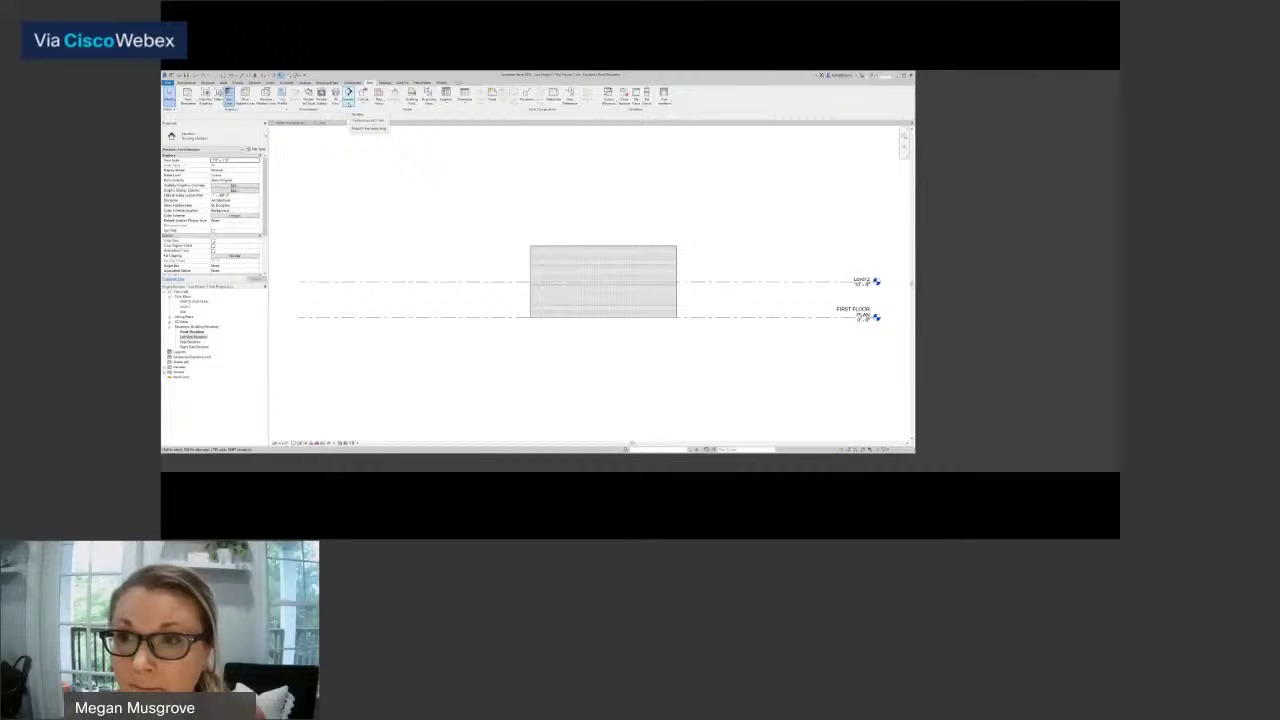
{"action": "left_click", "coordinate": [190, 83]}
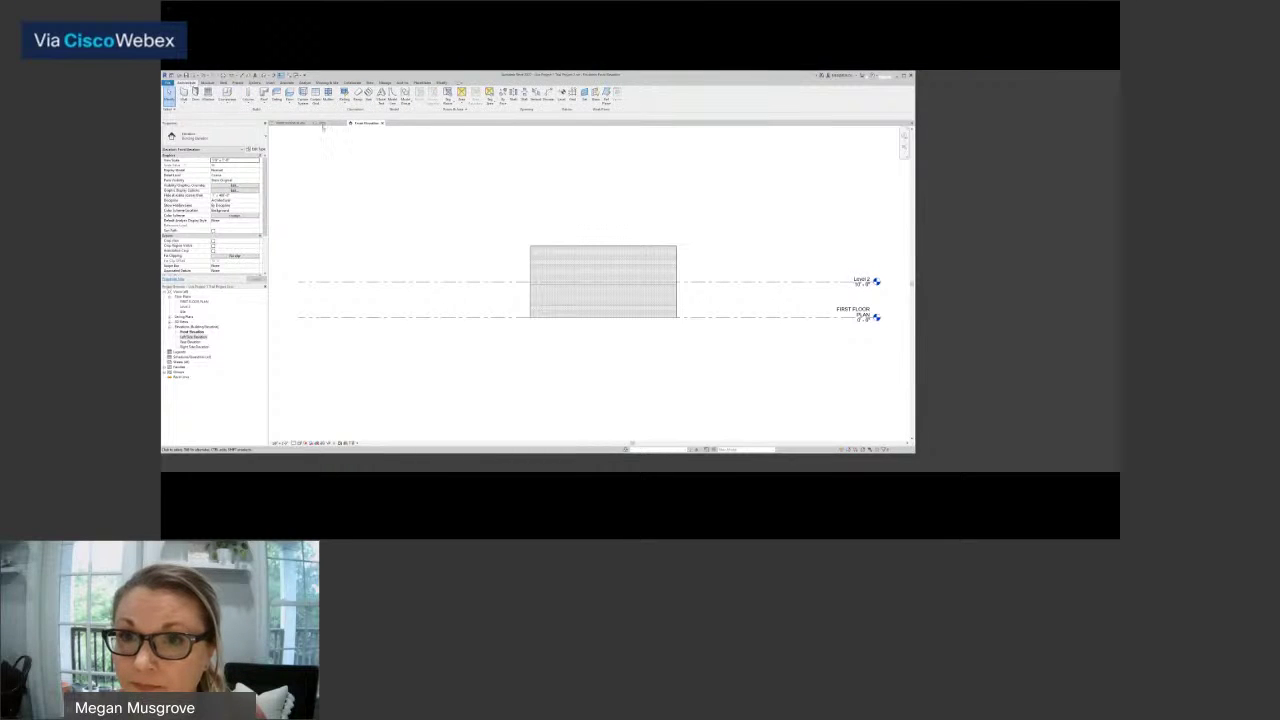
{"action": "left_click", "coordinate": [561, 96]}
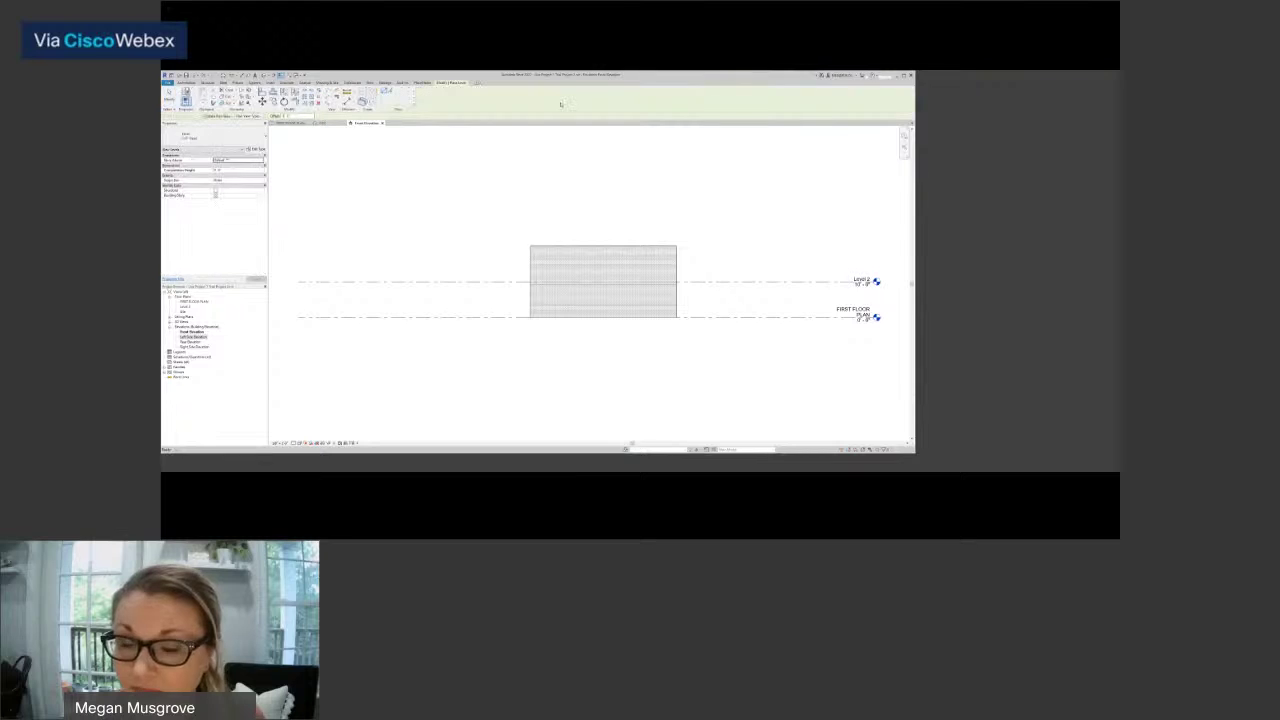
{"action": "left_click", "coordinate": [169, 96]}
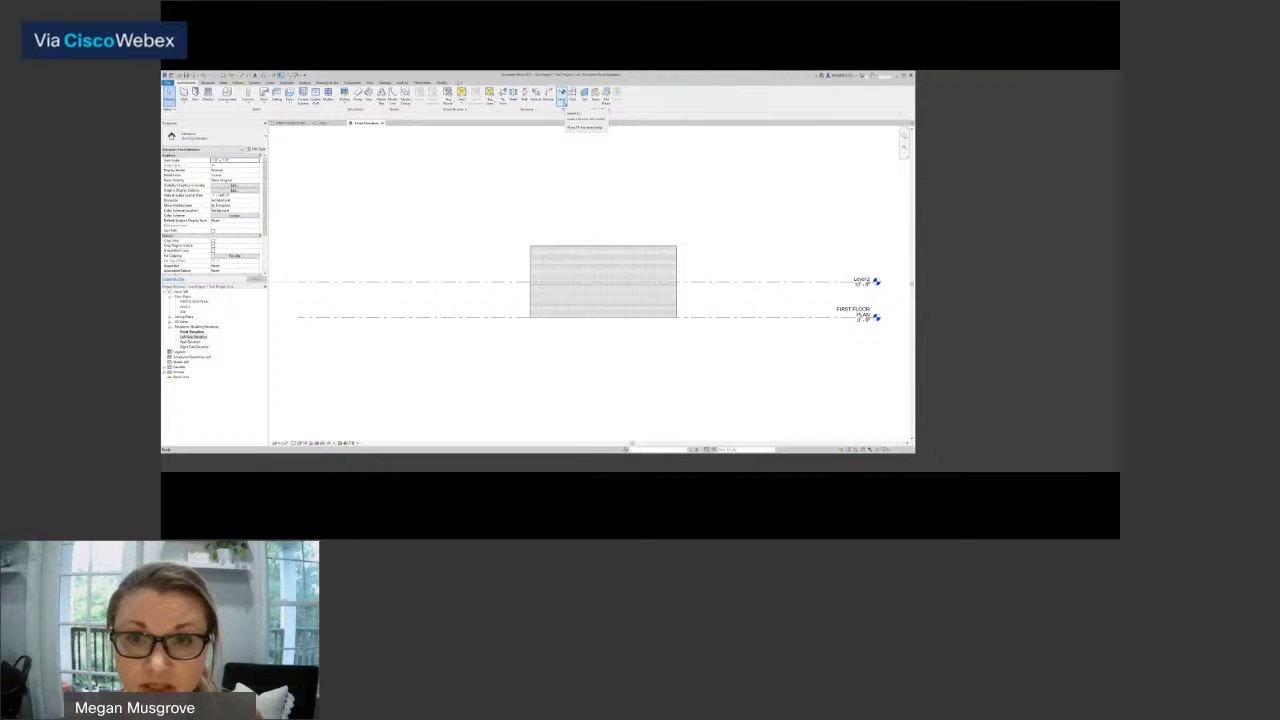
{"action": "left_click", "coordinate": [563, 98]}
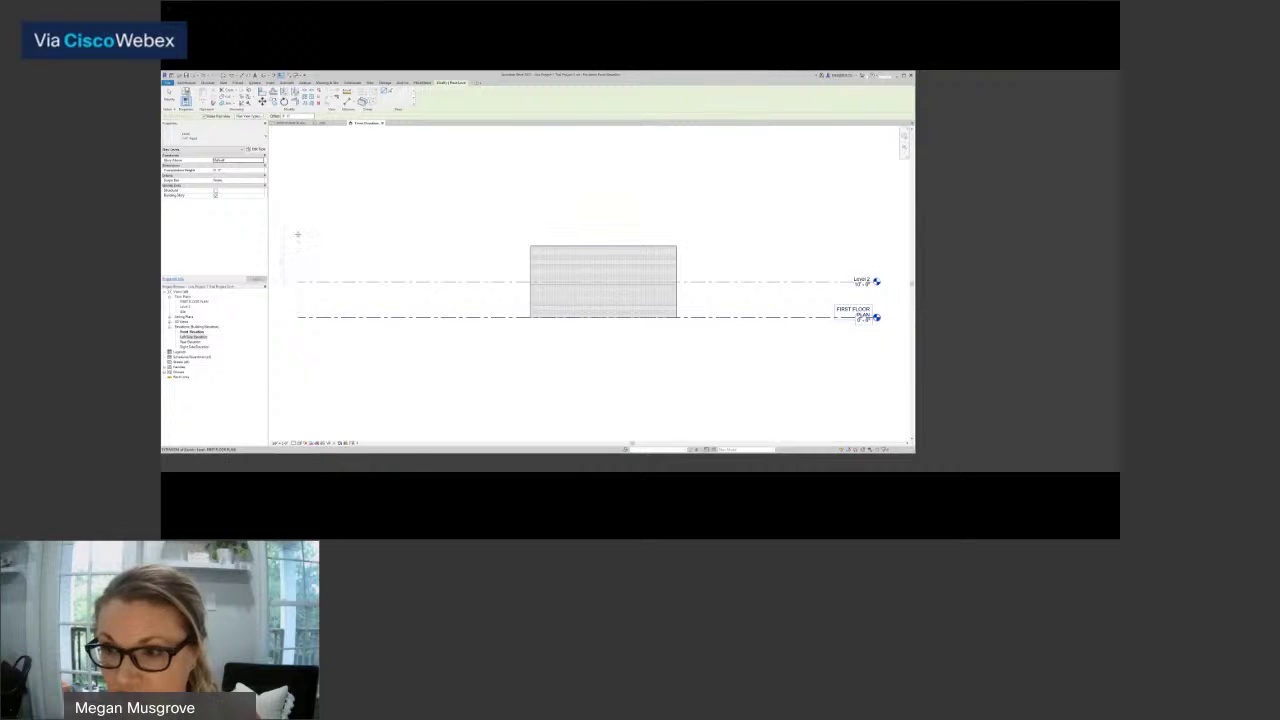
{"action": "left_click", "coordinate": [297, 227]}
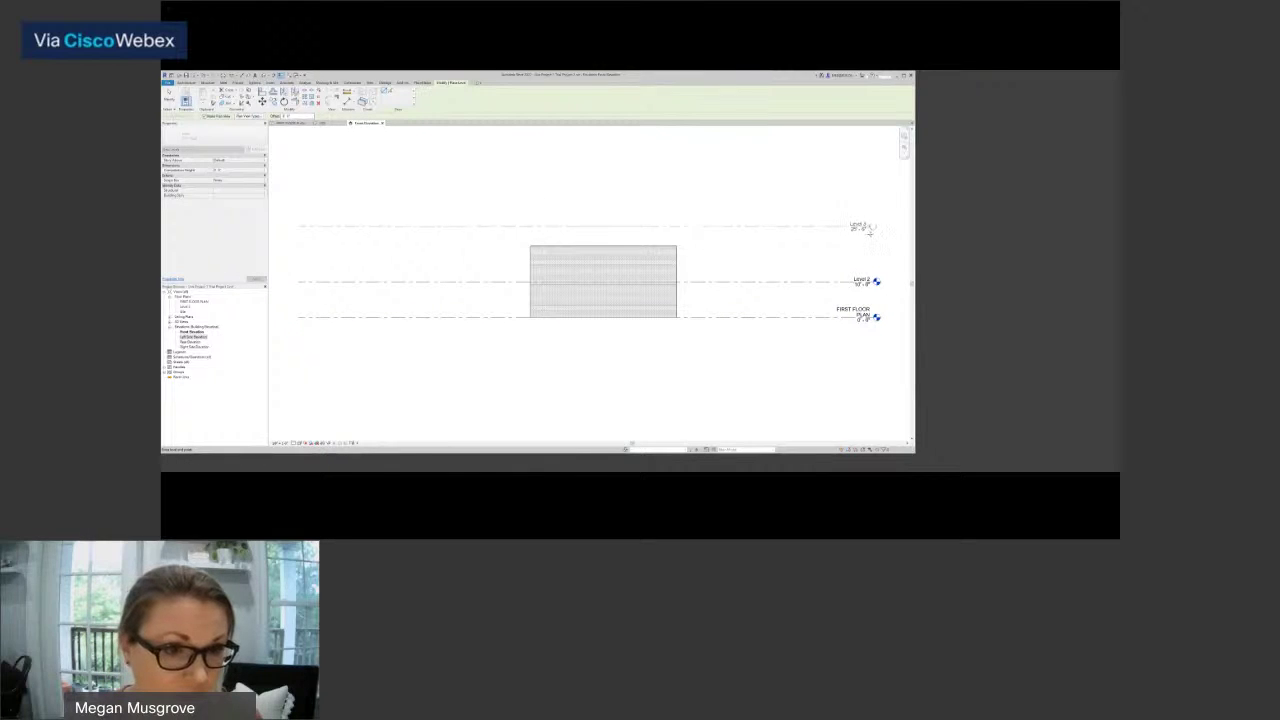
{"action": "left_click", "coordinate": [871, 228]}
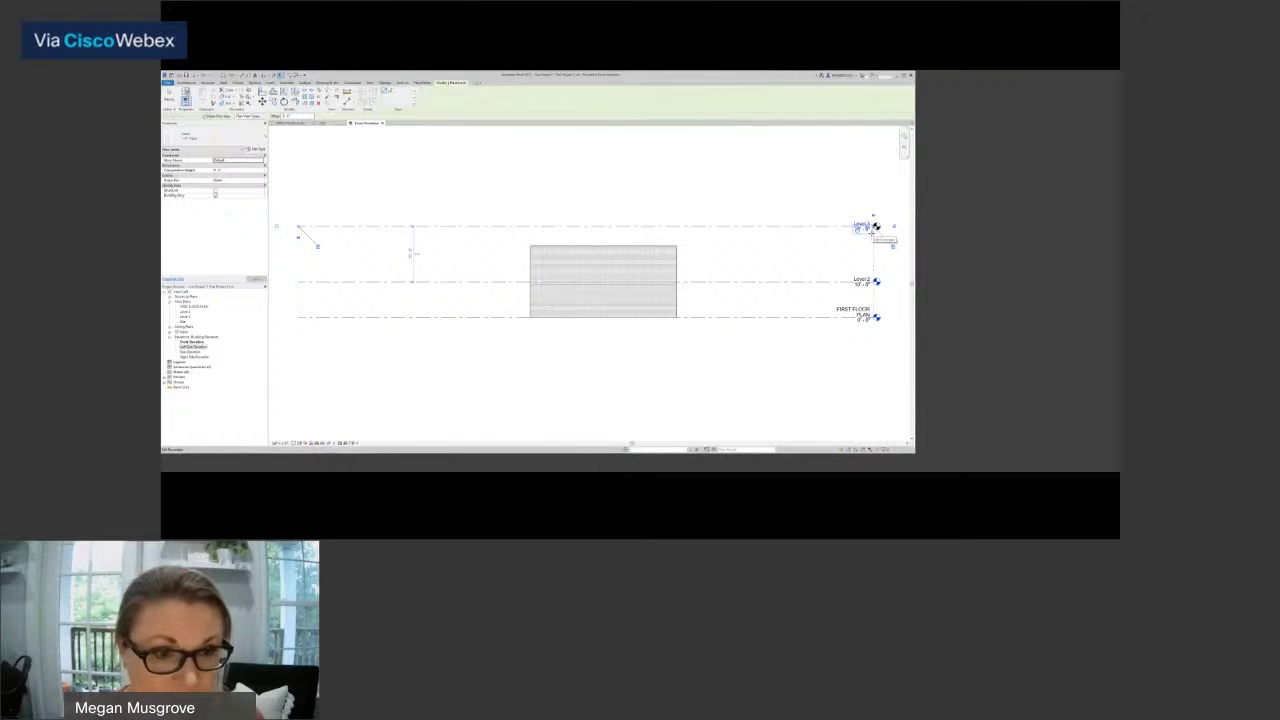
Rename Level 2 as FIRST FLOOR CEILING and rename its corresponding views to match.
{"action": "key", "text": "Escape"}
{"action": "key", "text": "Escape"}
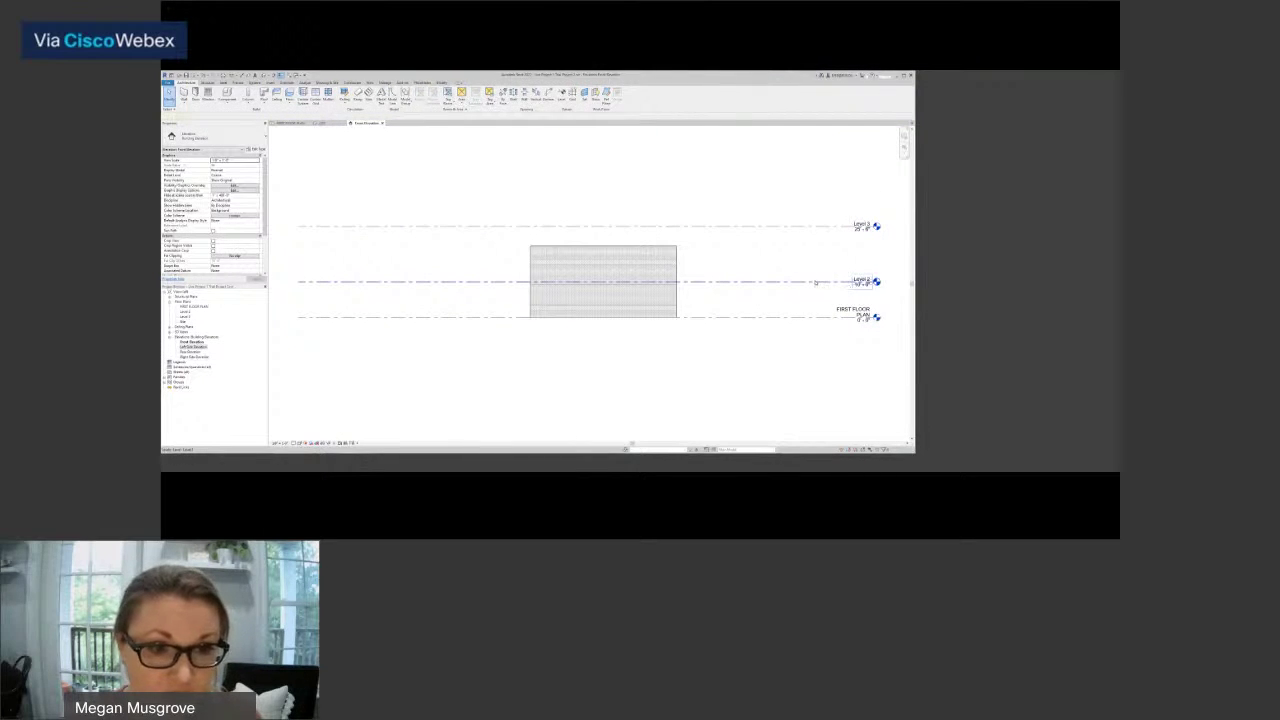
{"action": "left_click", "coordinate": [815, 283]}
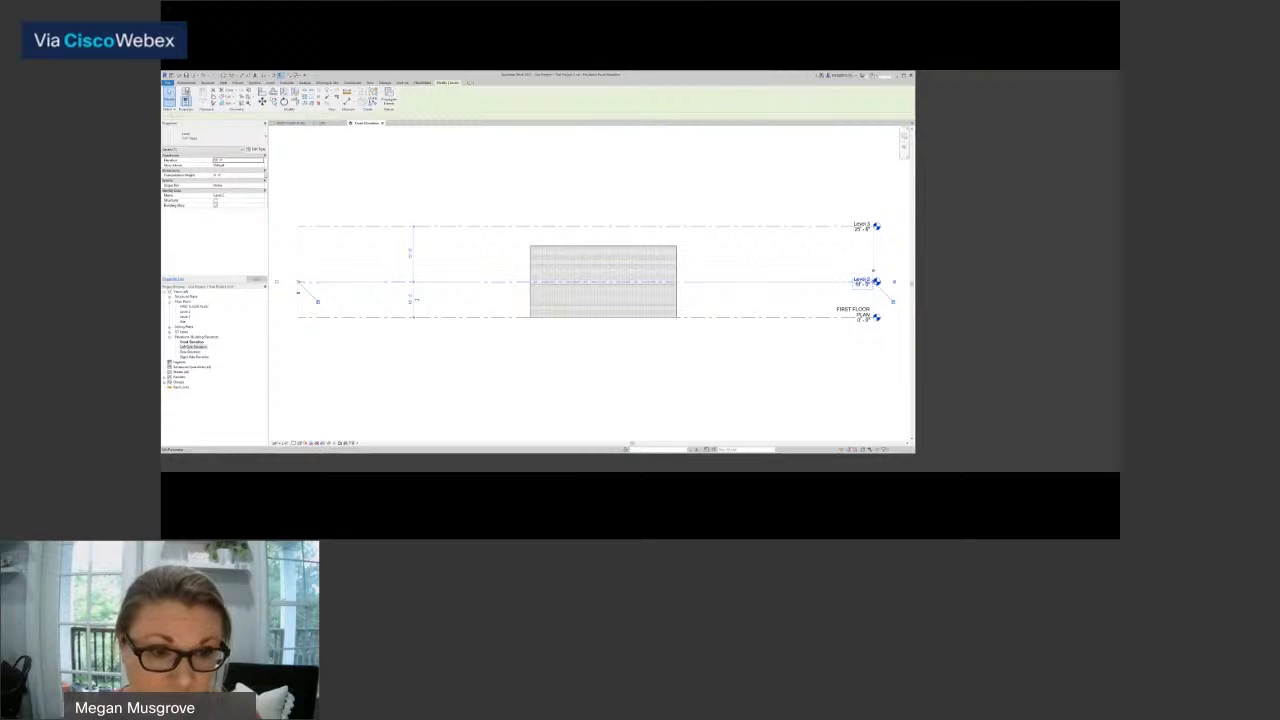
{"action": "left_click", "coordinate": [858, 280]}
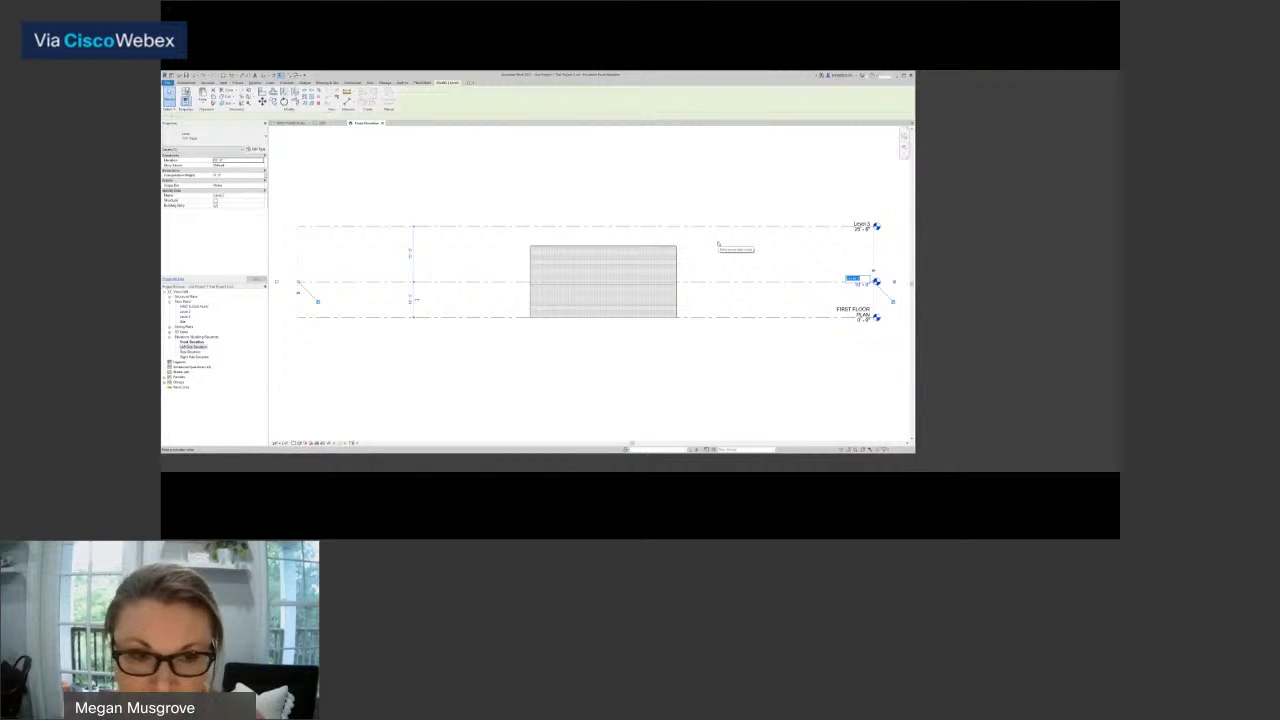
{"action": "type", "text": "SEC"}
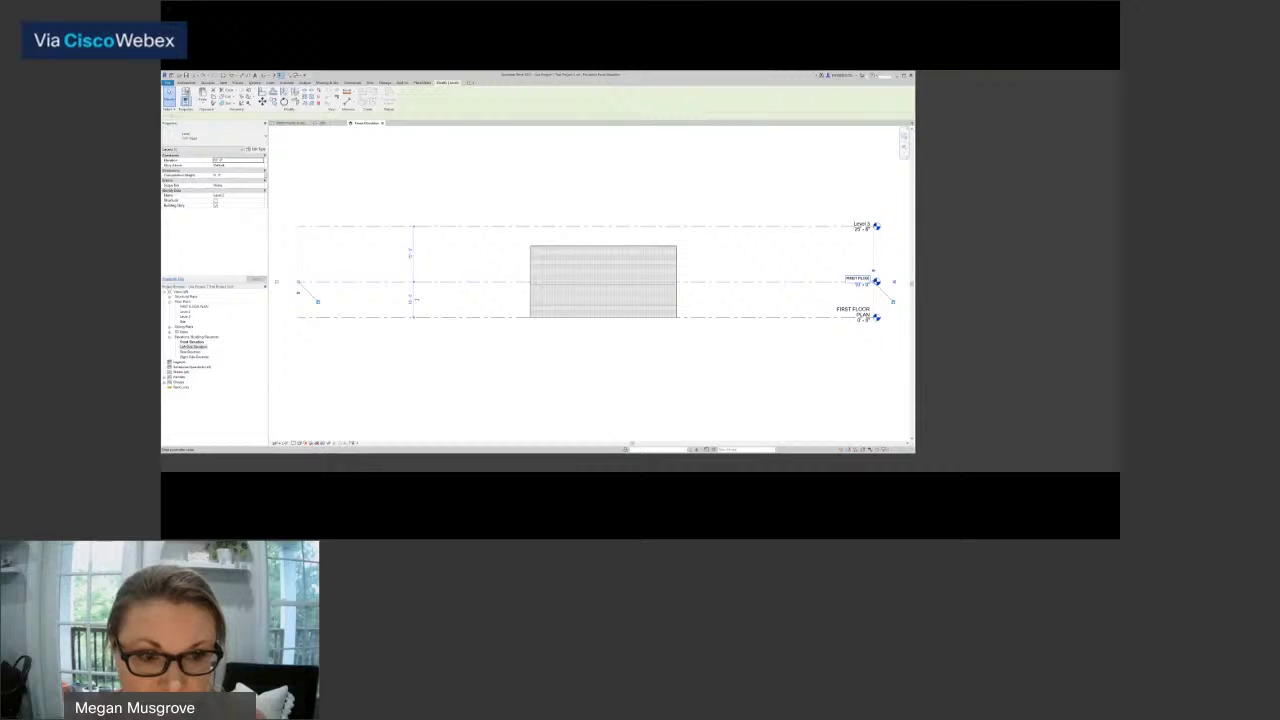
{"action": "type", "text": "ING"}
{"action": "key", "text": "Return"}
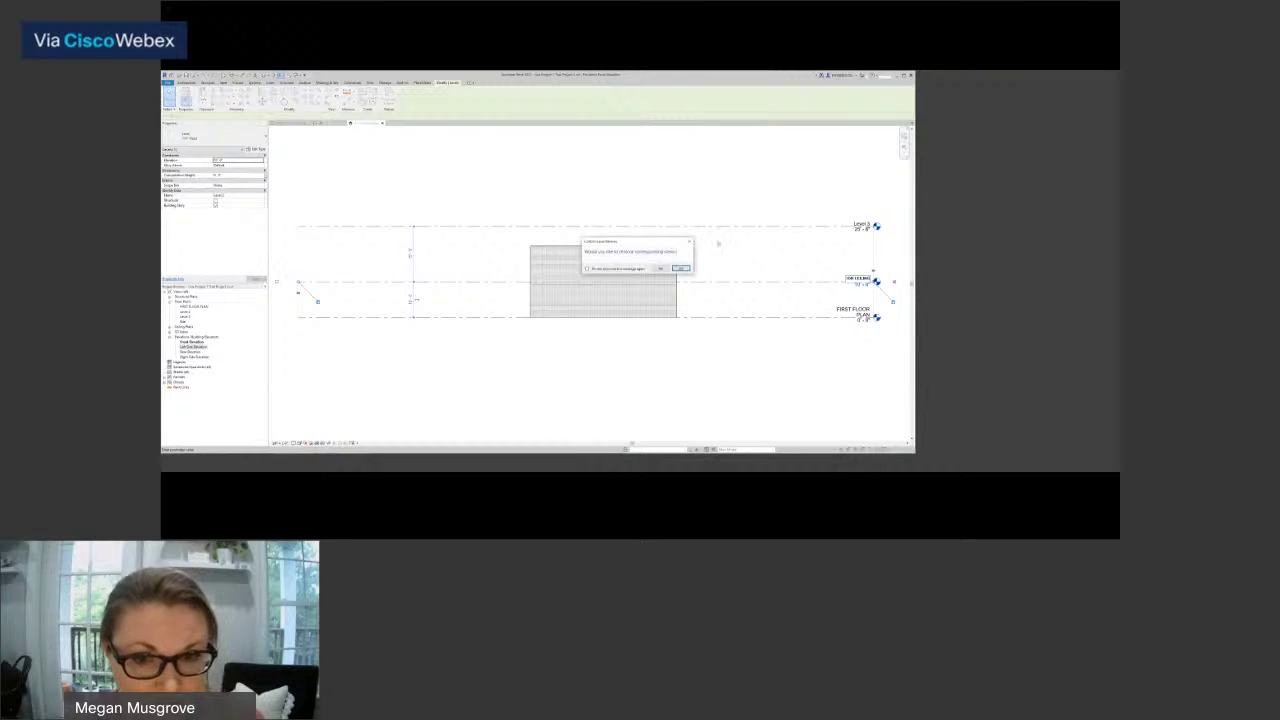
{"action": "left_click", "coordinate": [665, 268]}
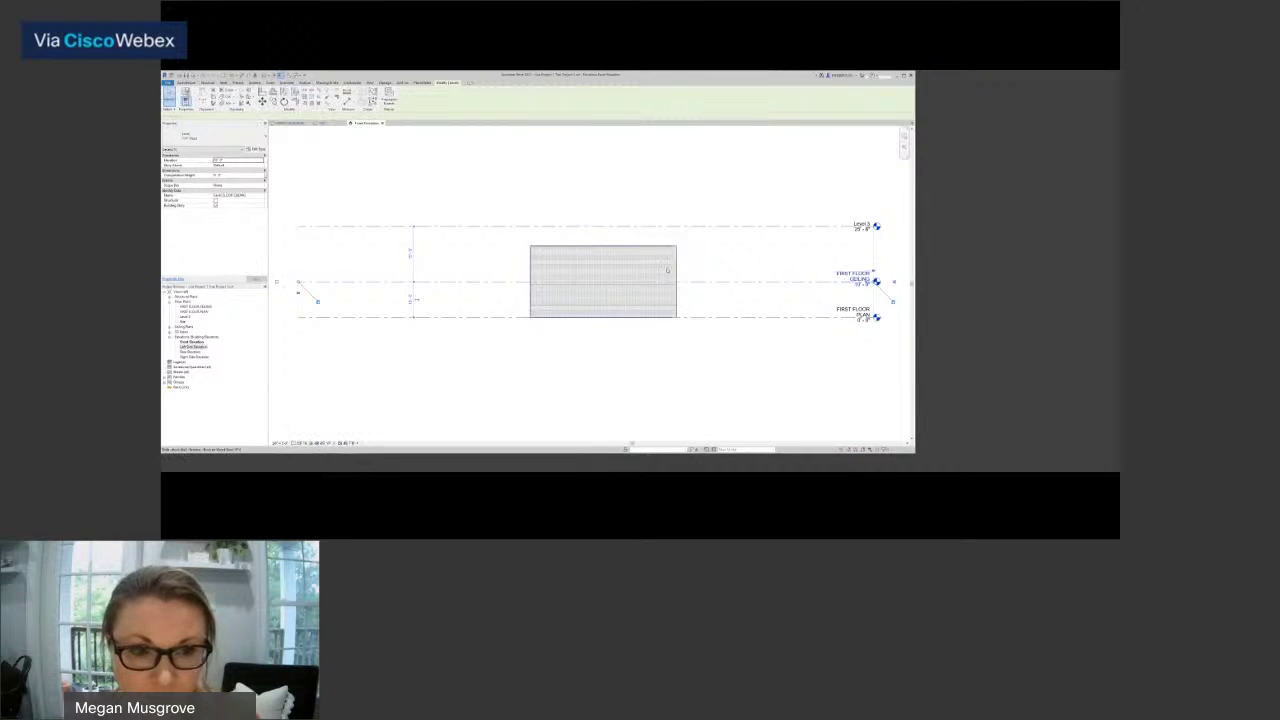
Rename Level 3 as ROOF and rename its corresponding views to match.
{"action": "left_click", "coordinate": [866, 224]}
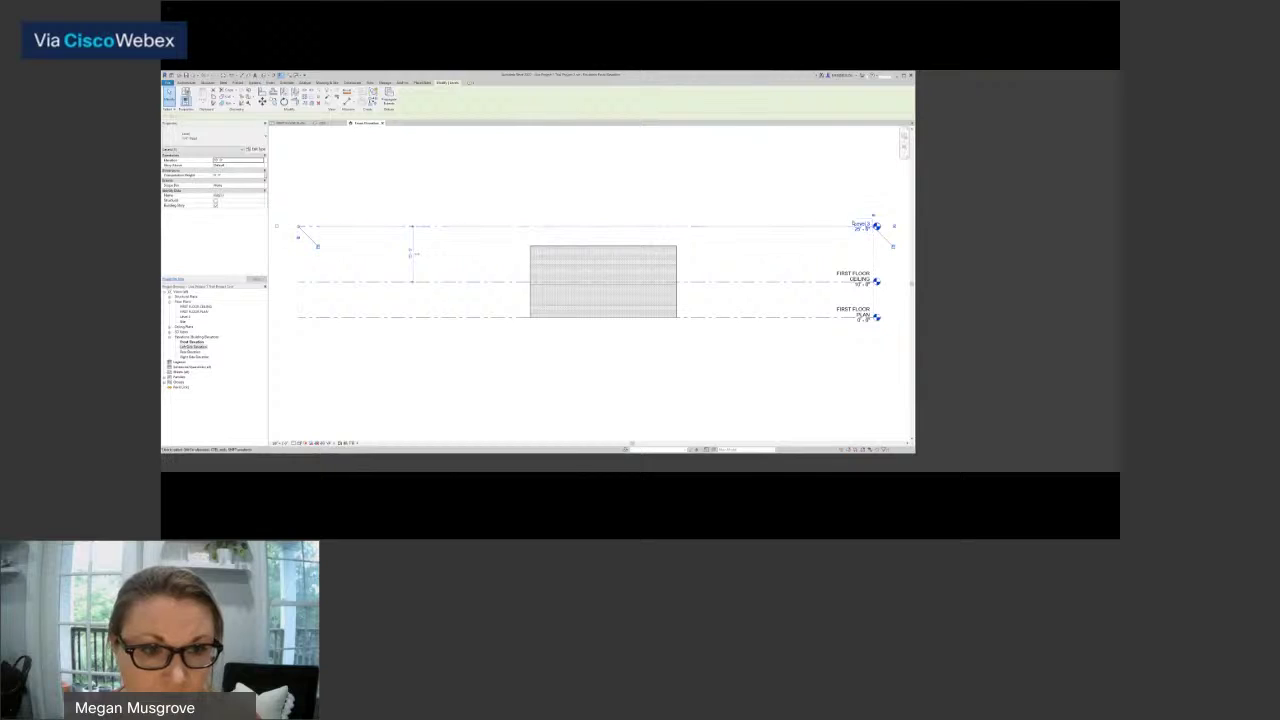
{"action": "left_click", "coordinate": [858, 223]}
{"action": "type", "text": "ROOF"}
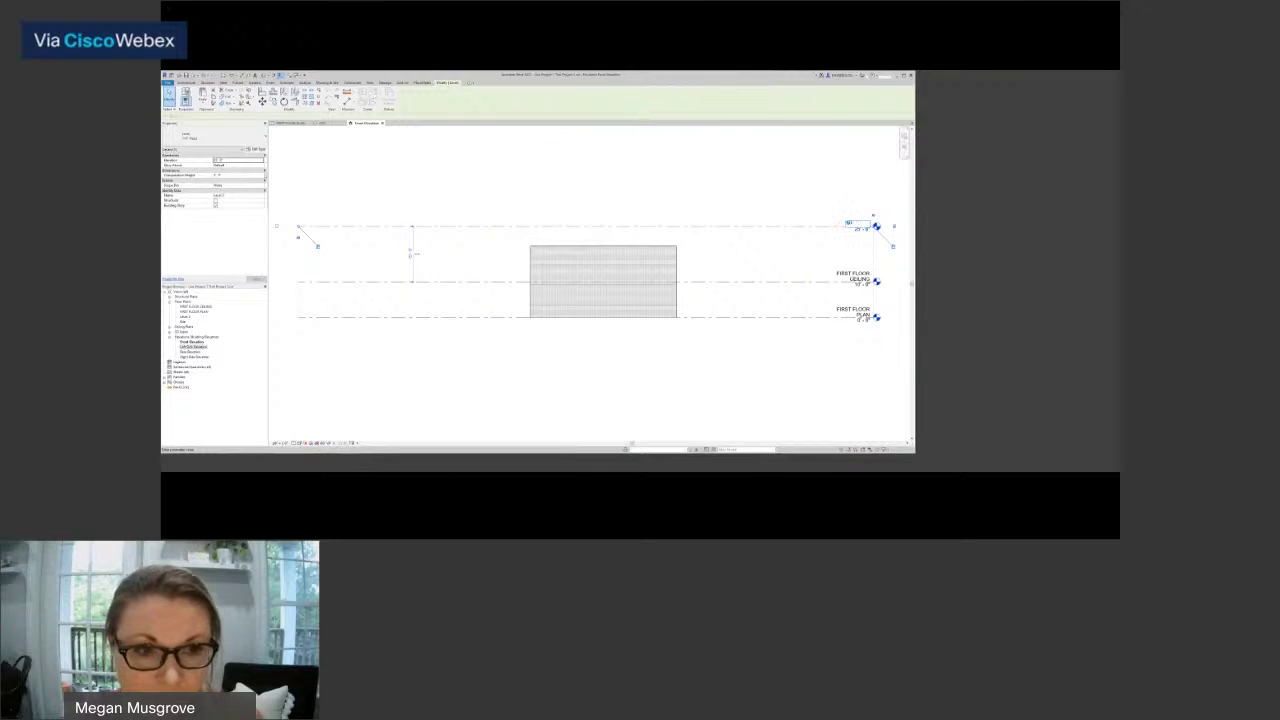
{"action": "left_click", "coordinate": [780, 179]}
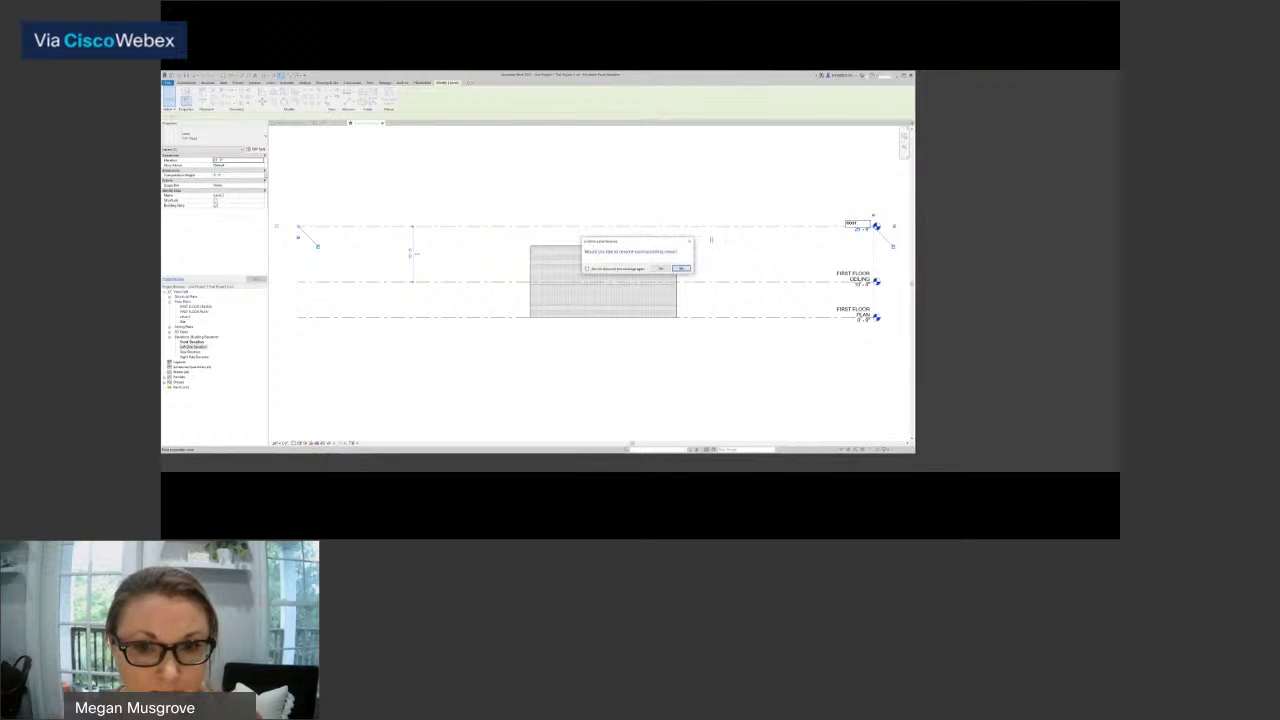
{"action": "left_click", "coordinate": [664, 268]}
{"action": "left_click", "coordinate": [764, 192]}
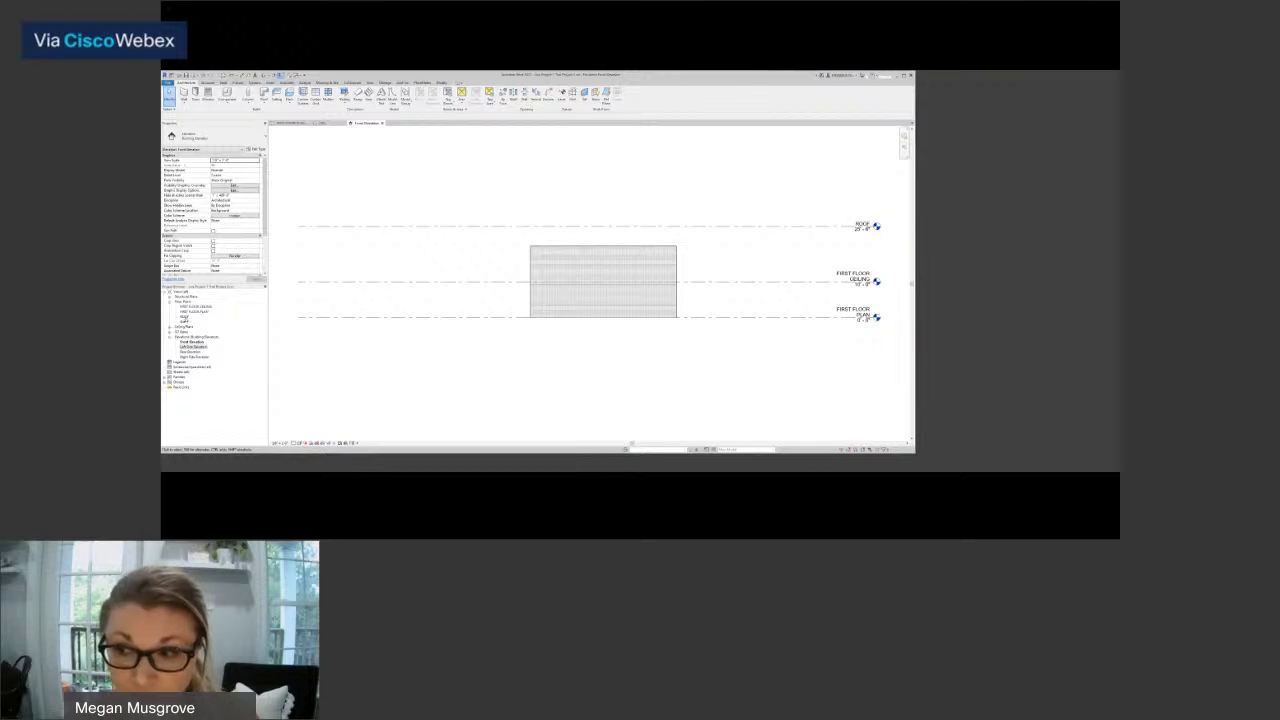
Look at the ROOF floor plan, close it, and return to the 3D view.
{"action": "double_click", "coordinate": [183, 317]}
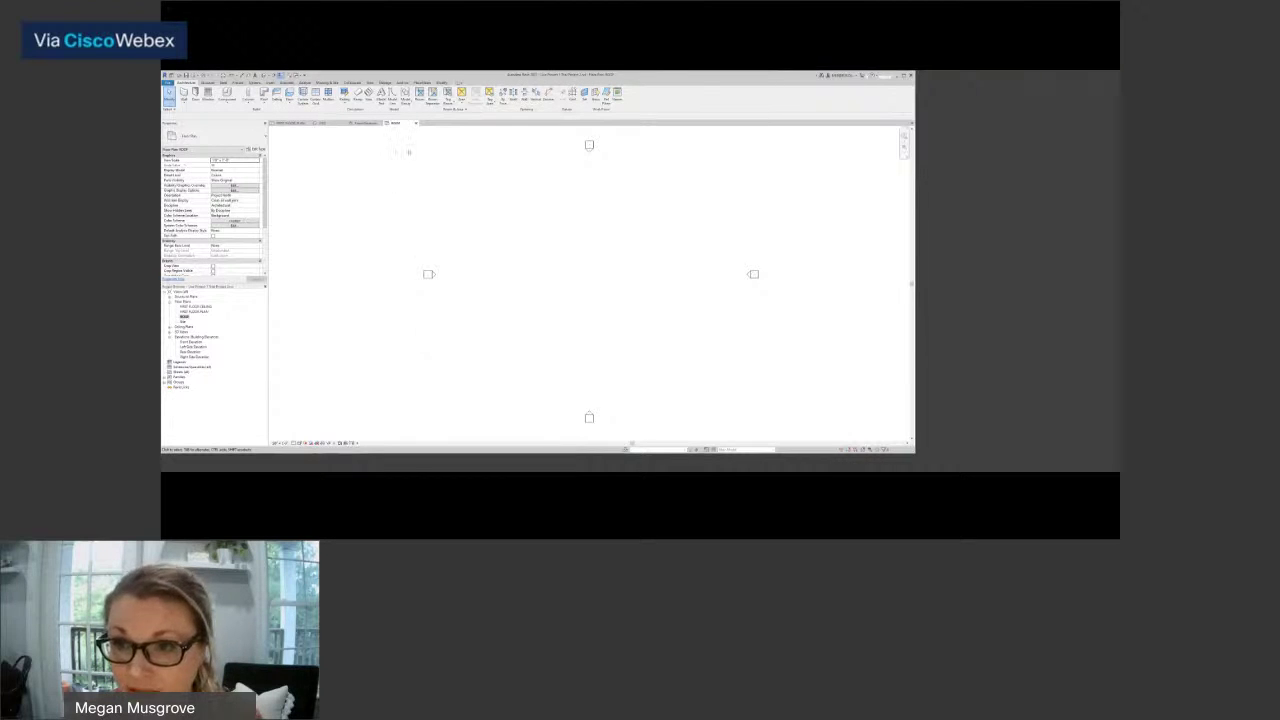
{"action": "left_click", "coordinate": [416, 122]}
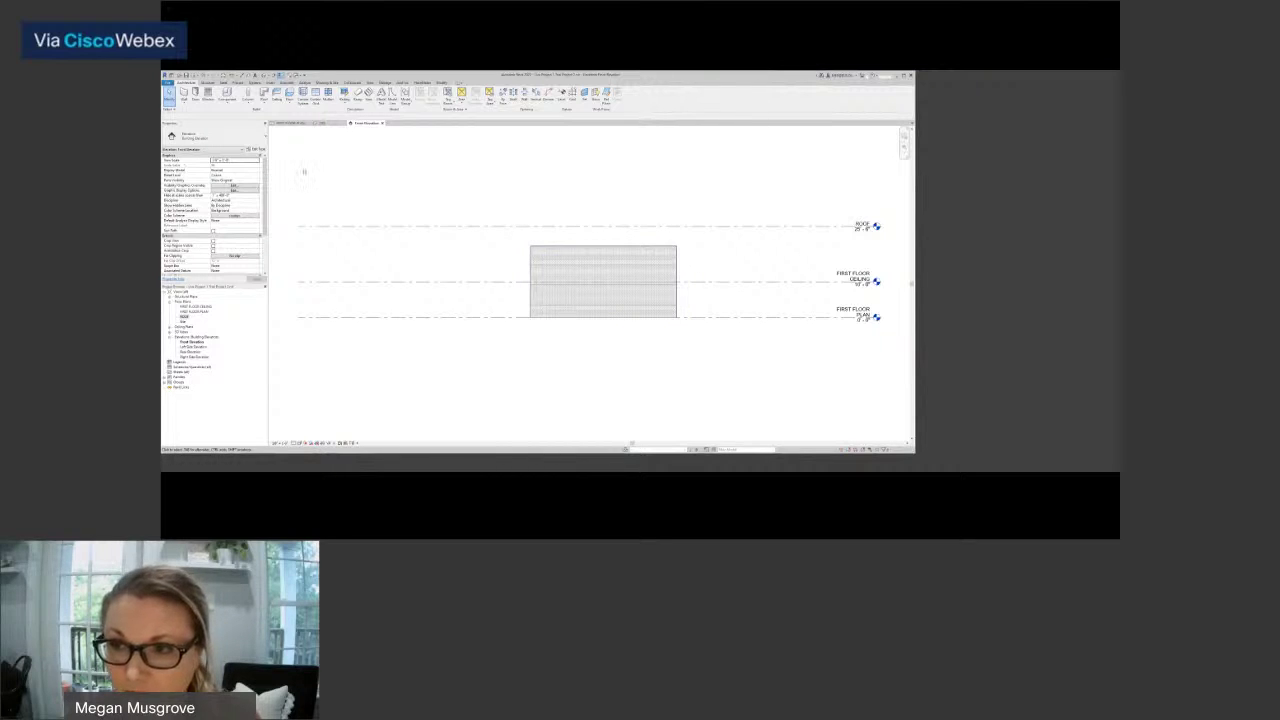
{"action": "left_click", "coordinate": [325, 122]}
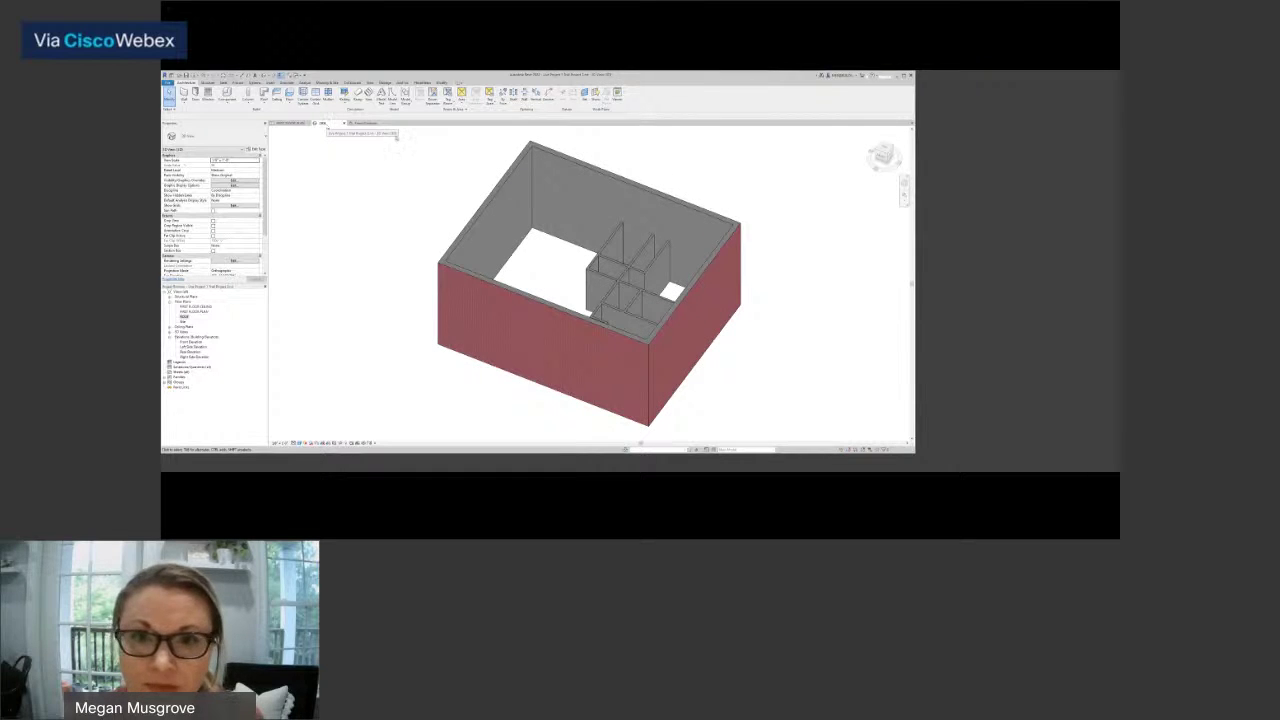
Set the Top Constraint of all four exterior walls to Up to level: FIRST FLOOR CEILING.
{"action": "left_click", "coordinate": [610, 178]}
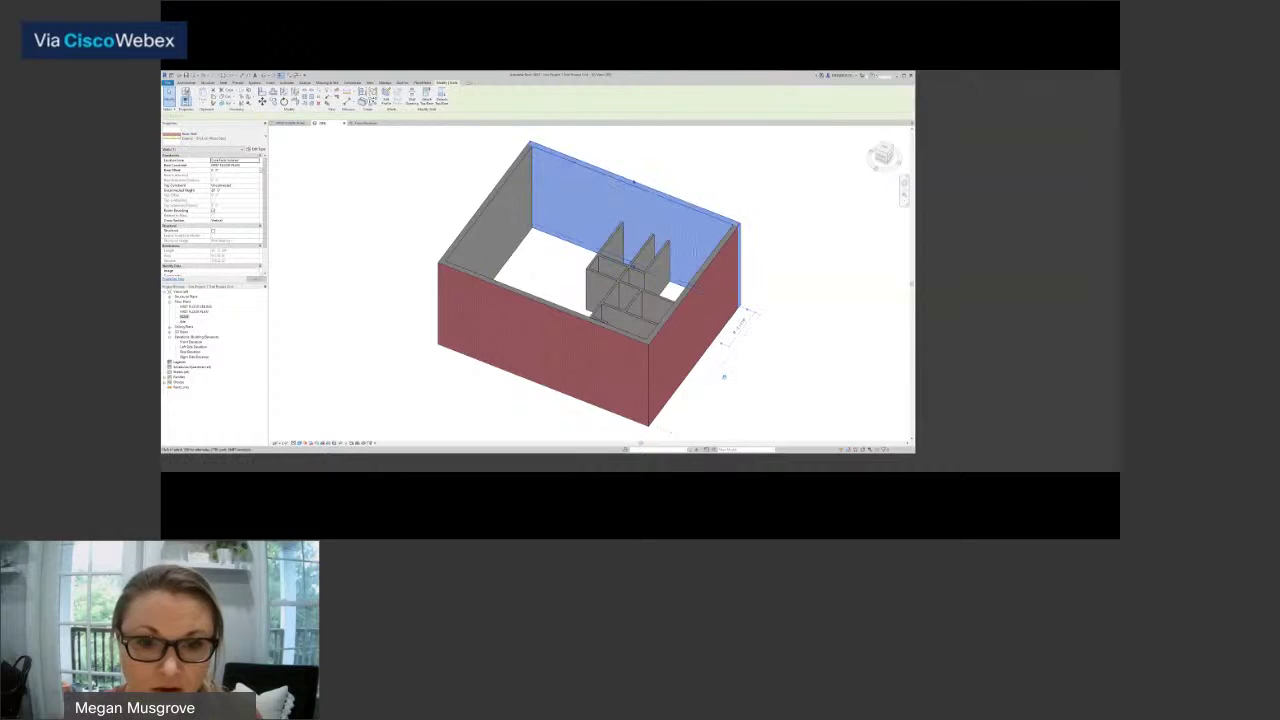
{"action": "left_click", "coordinate": [692, 310], "text": "ctrl"}
{"action": "left_click", "coordinate": [531, 304], "text": "ctrl"}
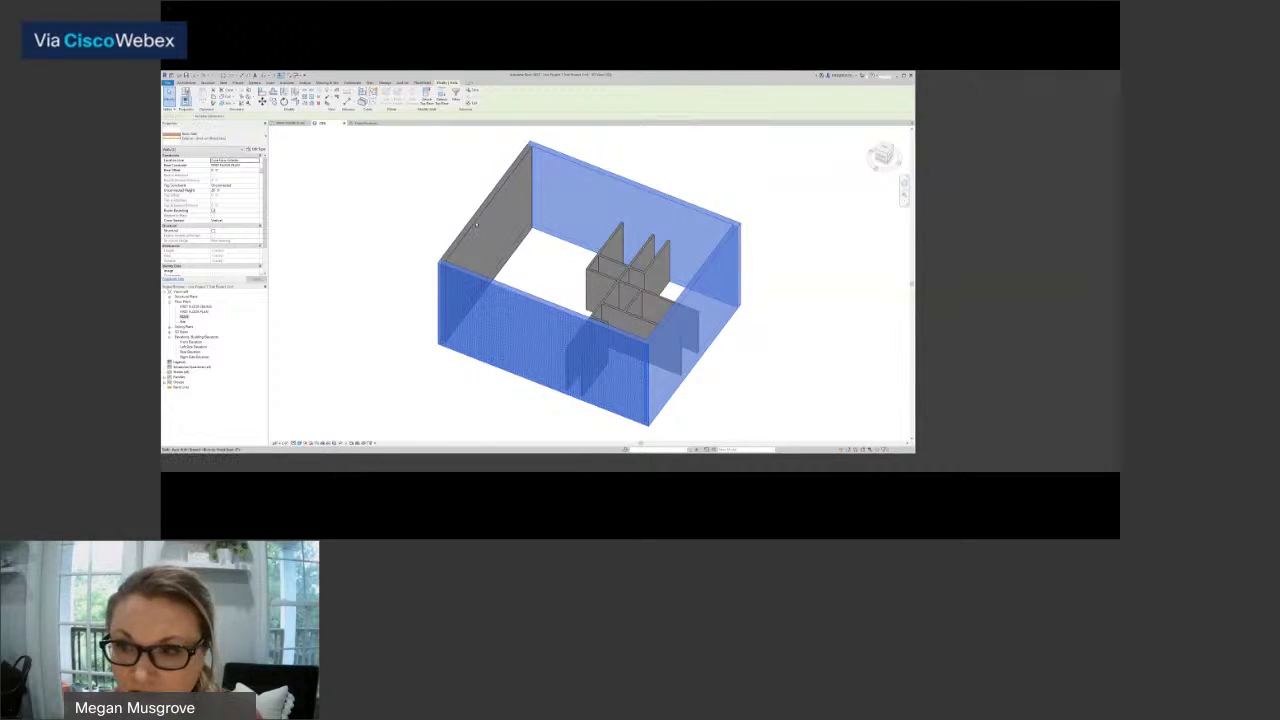
{"action": "left_click", "coordinate": [485, 222], "text": "ctrl"}
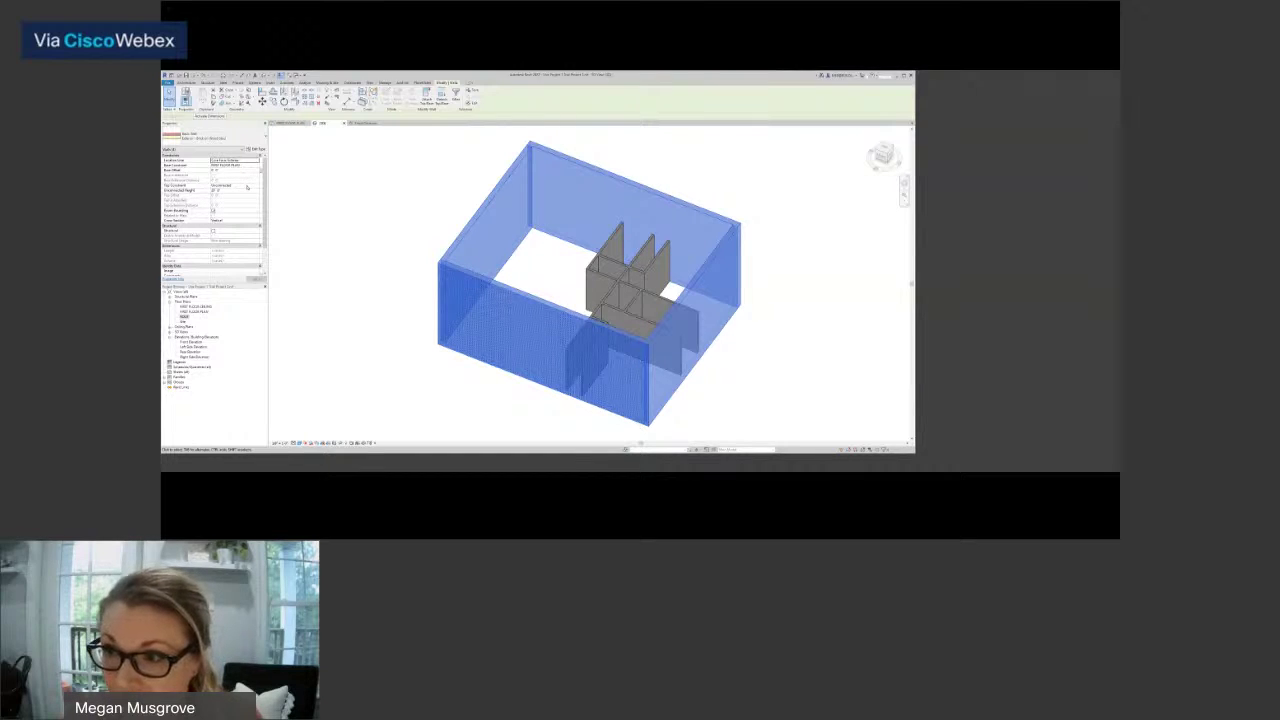
{"action": "left_click", "coordinate": [247, 186]}
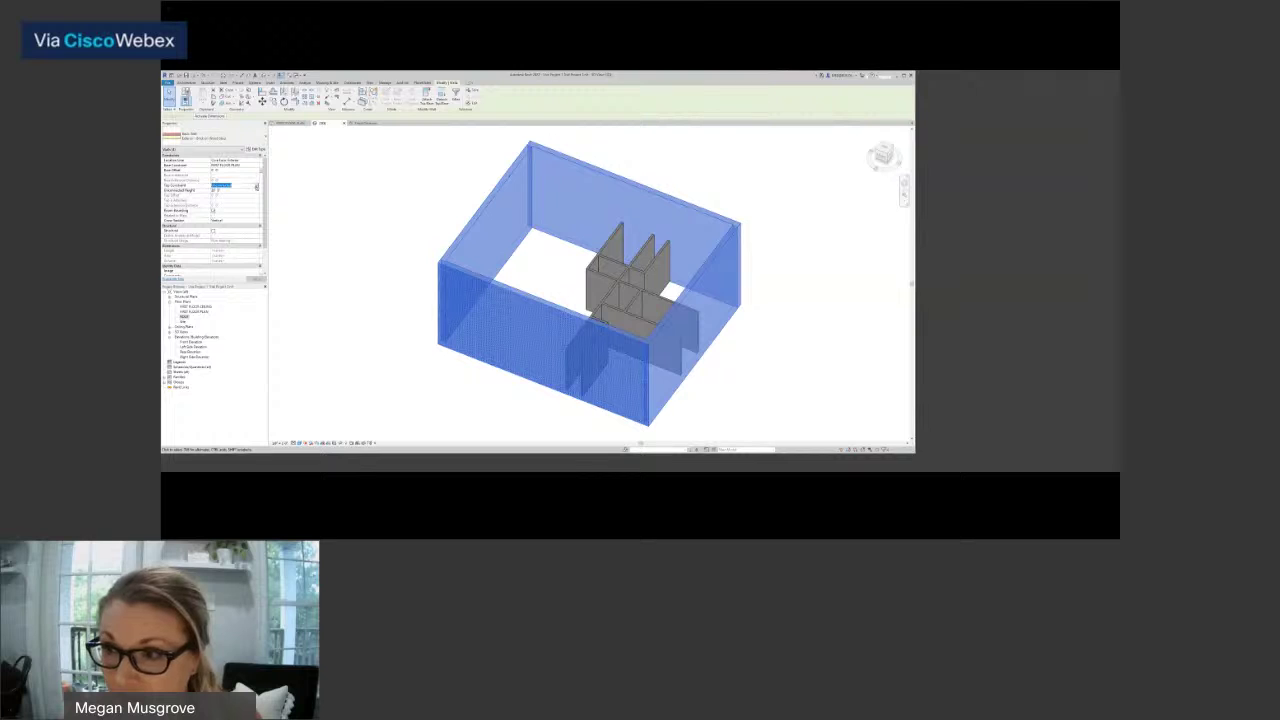
{"action": "left_click", "coordinate": [256, 187]}
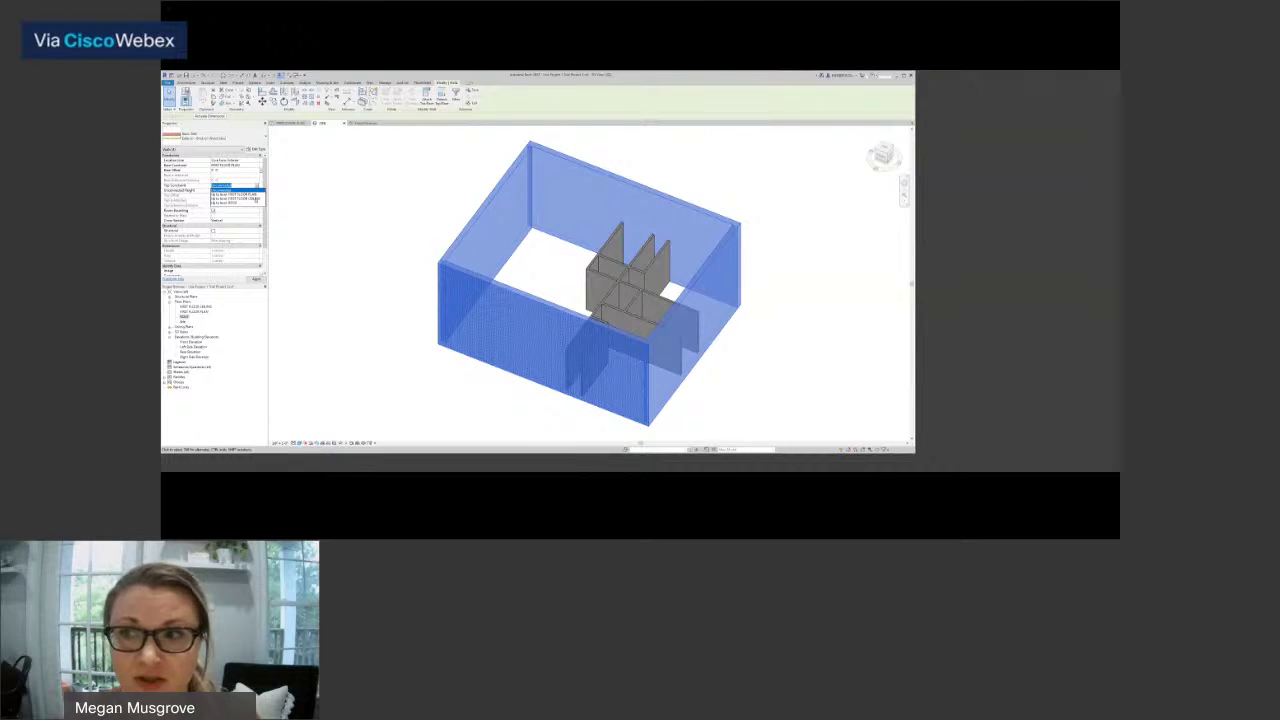
{"action": "left_click", "coordinate": [255, 199]}
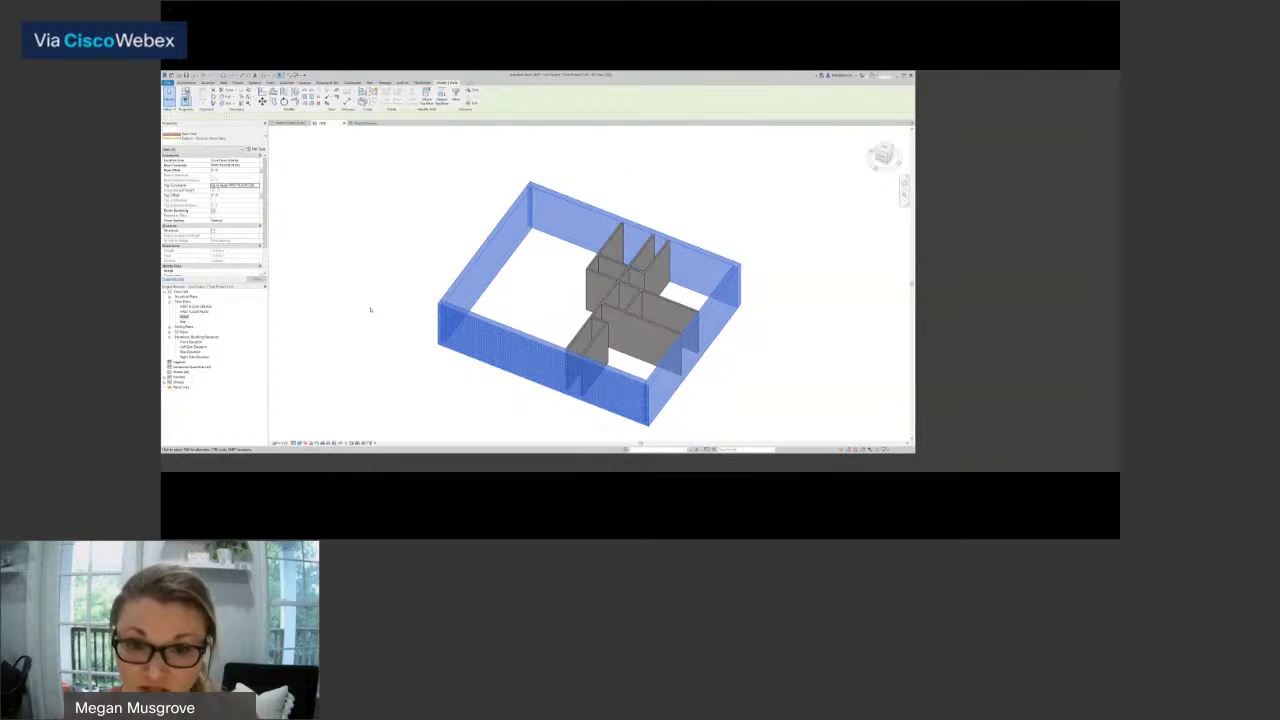
{"action": "left_click", "coordinate": [370, 310]}
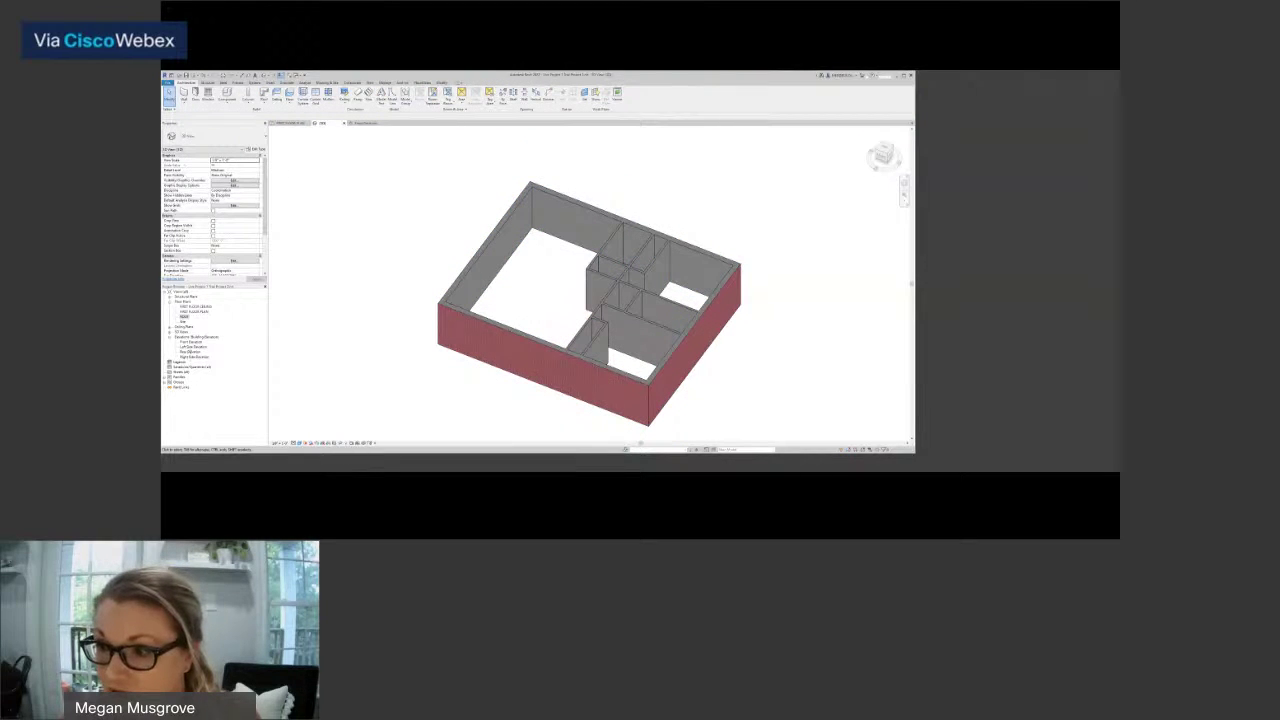
In the Front Elevation view, raise the FIRST FLOOR CEILING level to an elevation of about 15'.
{"action": "double_click", "coordinate": [190, 341]}
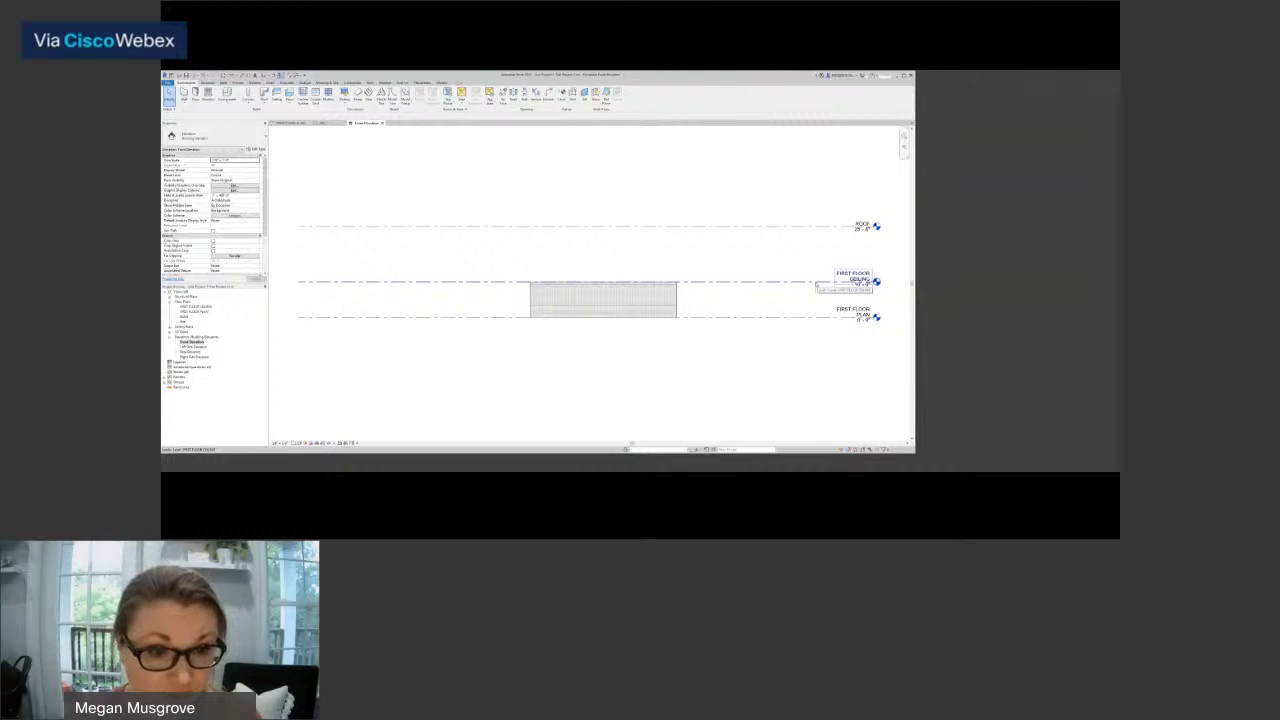
{"action": "left_click", "coordinate": [816, 284]}
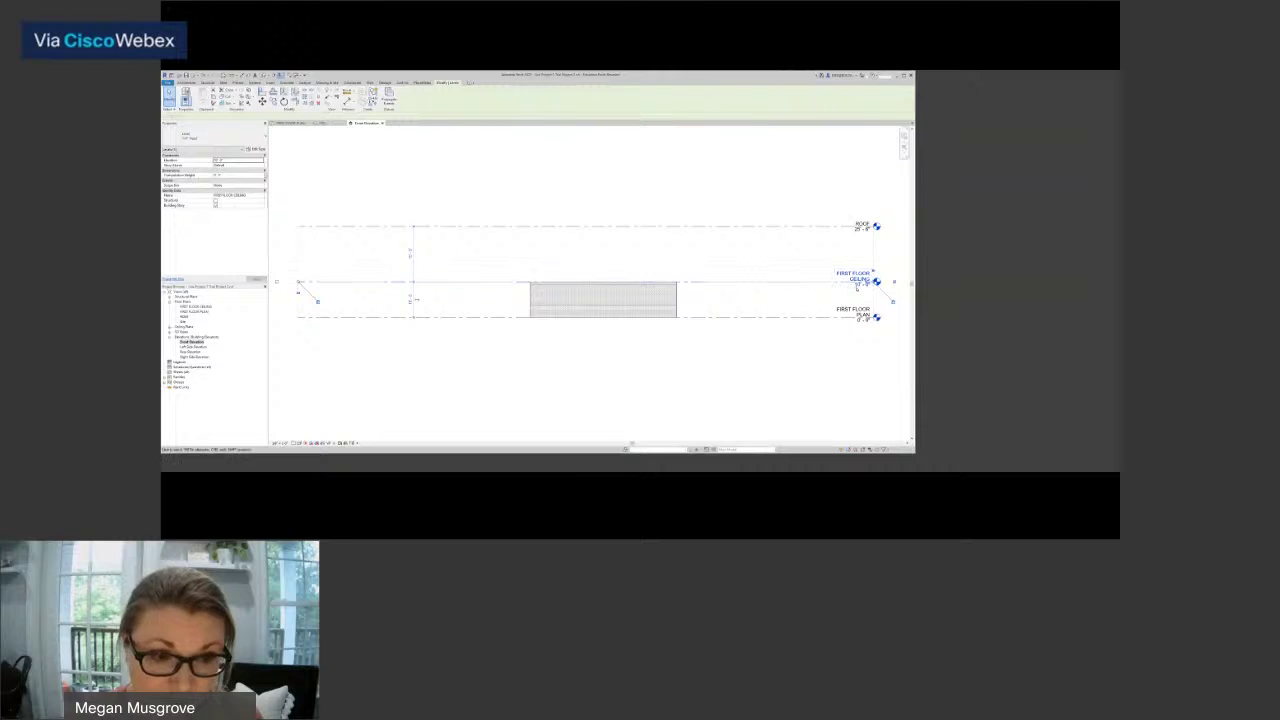
{"action": "left_click", "coordinate": [852, 285]}
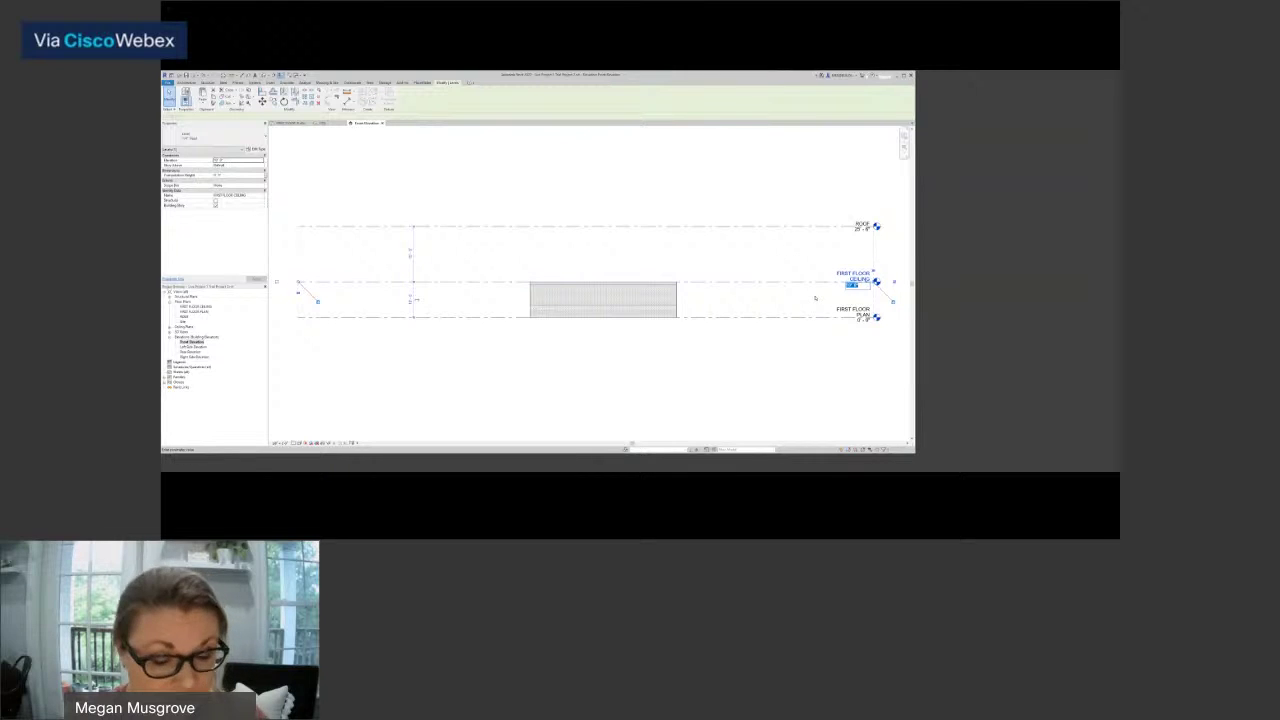
{"action": "type", "text": "9"}
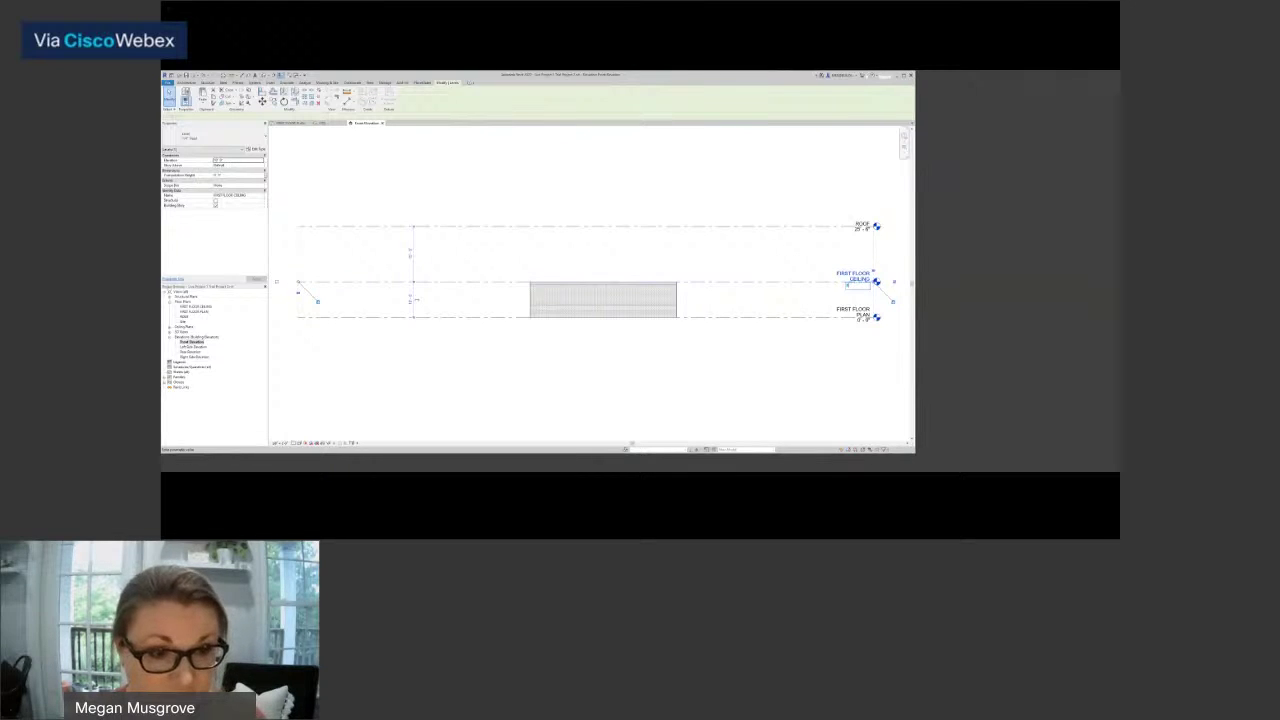
{"action": "key", "text": "Return"}
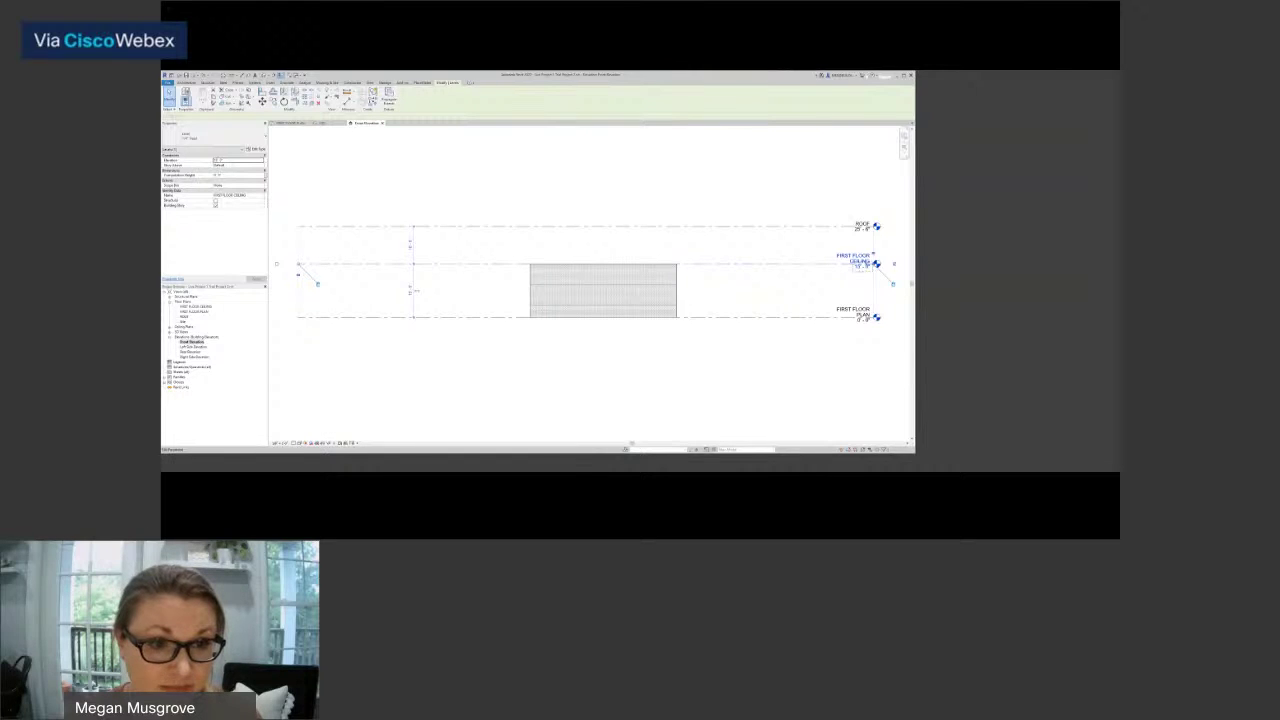
Lower the FIRST FLOOR CEILING level to an elevation of 2'.
{"action": "left_click", "coordinate": [860, 268]}
{"action": "type", "text": "2"}
{"action": "key", "text": "Return"}
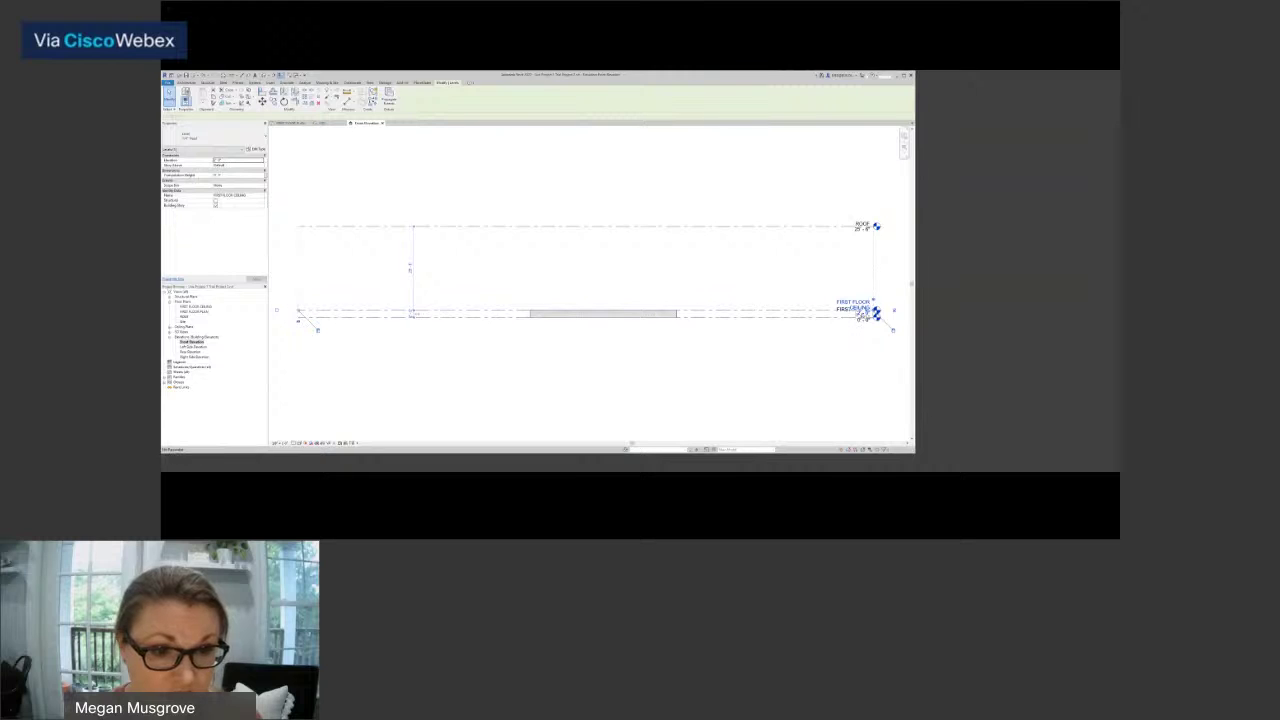
Set the FIRST FLOOR CEILING level's elevation to 9'.
{"action": "left_click", "coordinate": [862, 313]}
{"action": "type", "text": "9"}
{"action": "key", "text": "Return"}
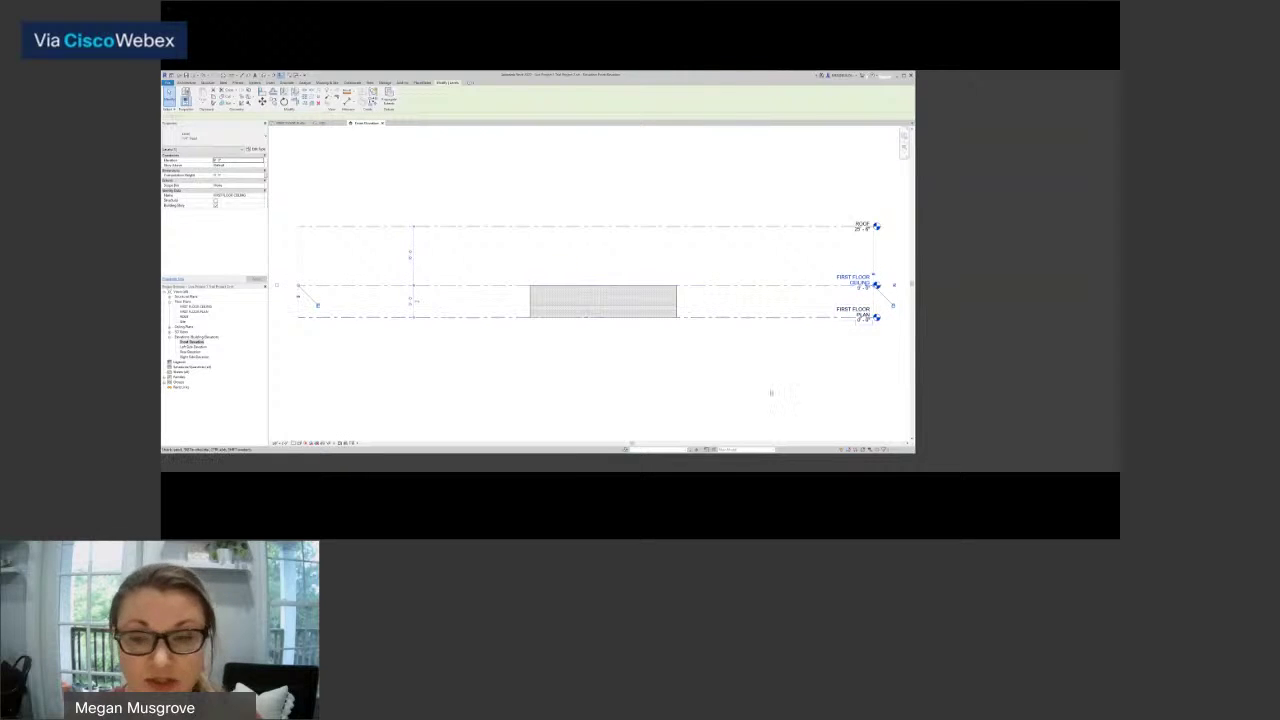
{"action": "key", "text": "Escape"}
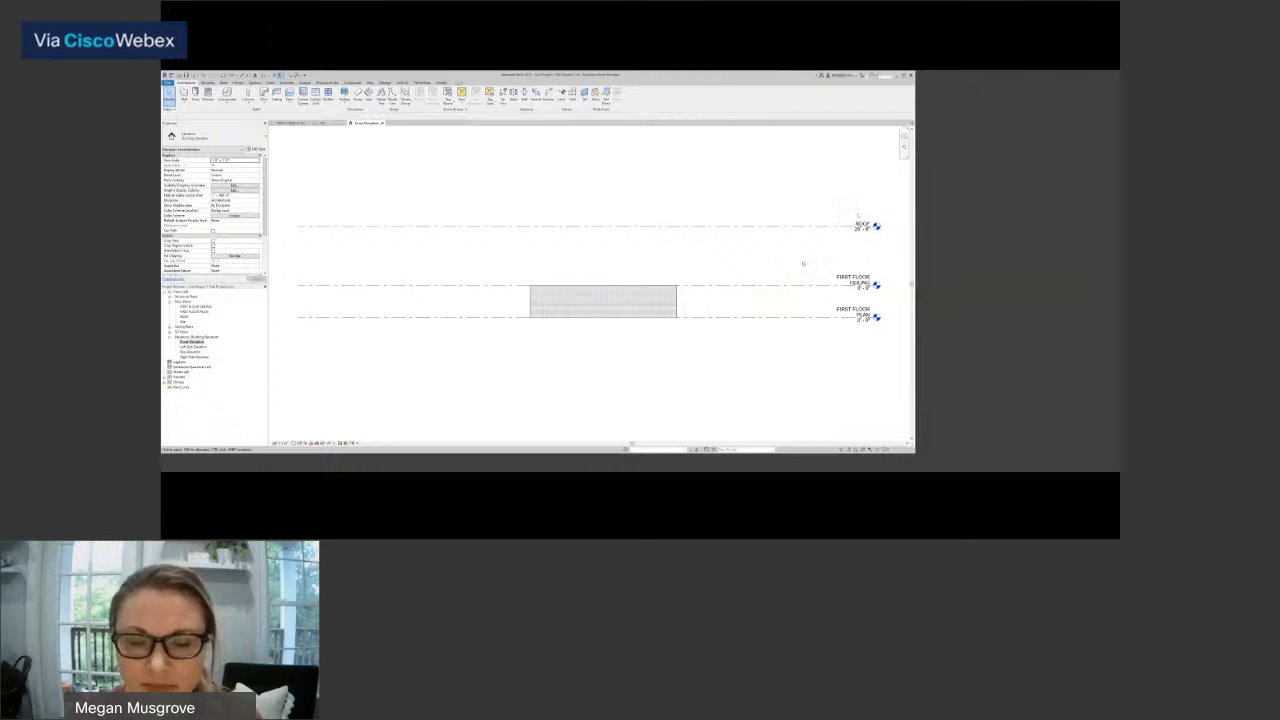
In the 3D view, check the Top Constraint options of the interior wall bordering the large open room.
{"action": "left_click", "coordinate": [322, 122]}
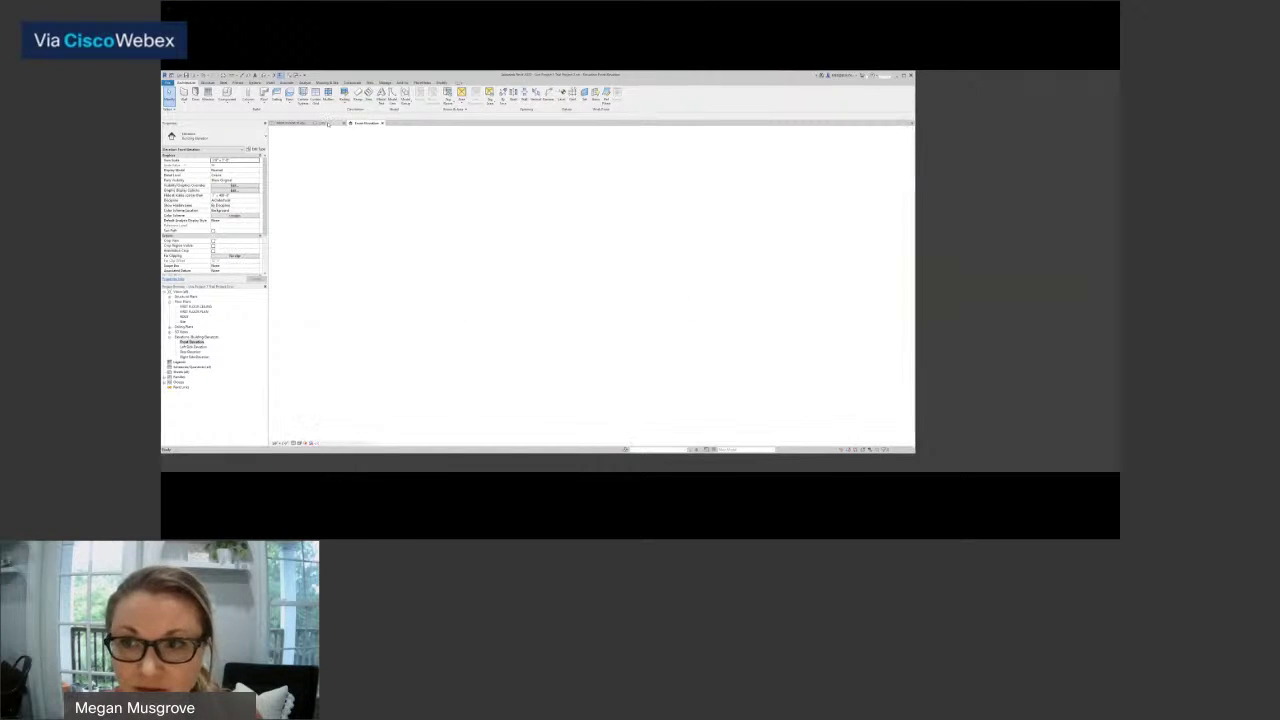
{"action": "left_click", "coordinate": [603, 258]}
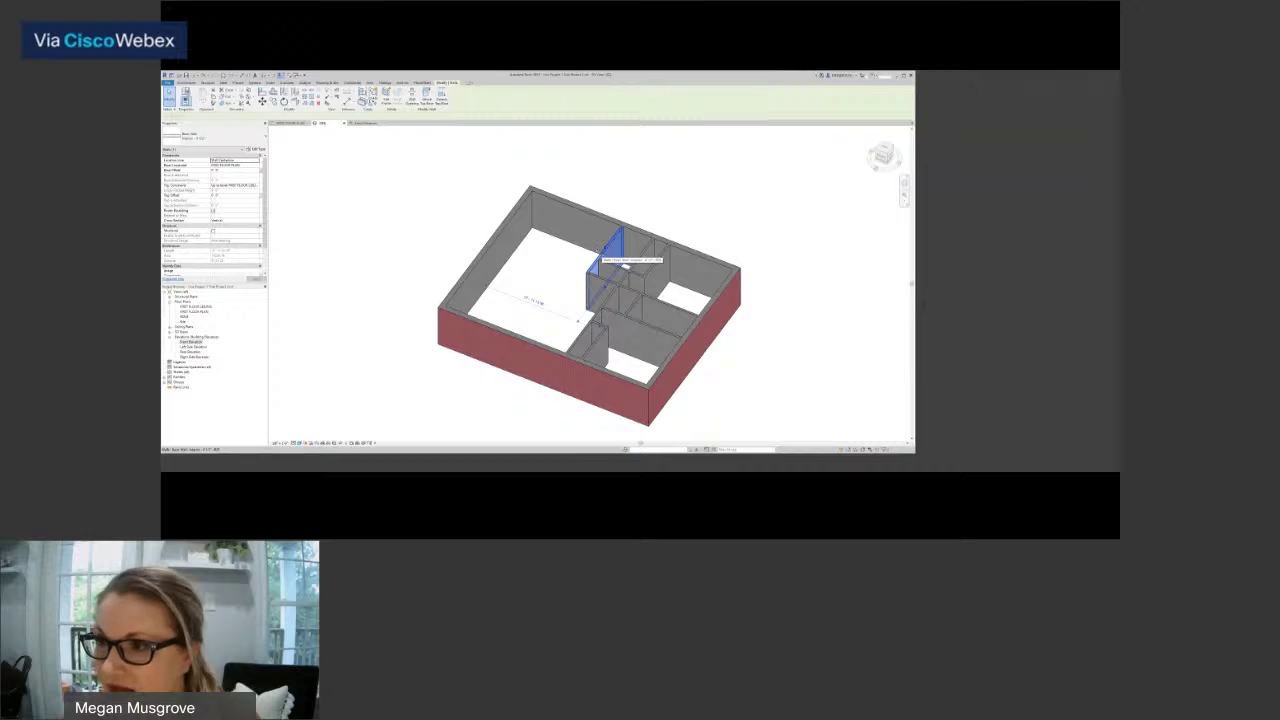
{"action": "left_click", "coordinate": [235, 185]}
{"action": "left_click", "coordinate": [258, 186]}
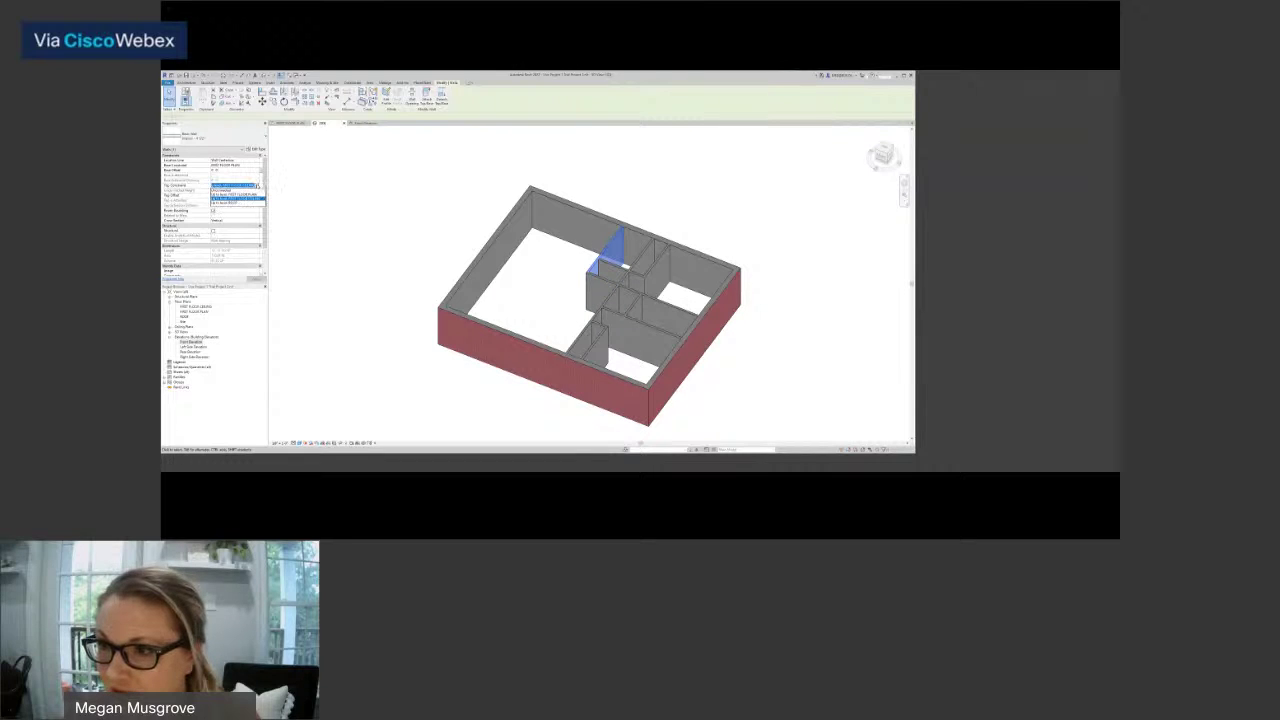
{"action": "left_click", "coordinate": [258, 186]}
{"action": "left_click", "coordinate": [345, 259]}
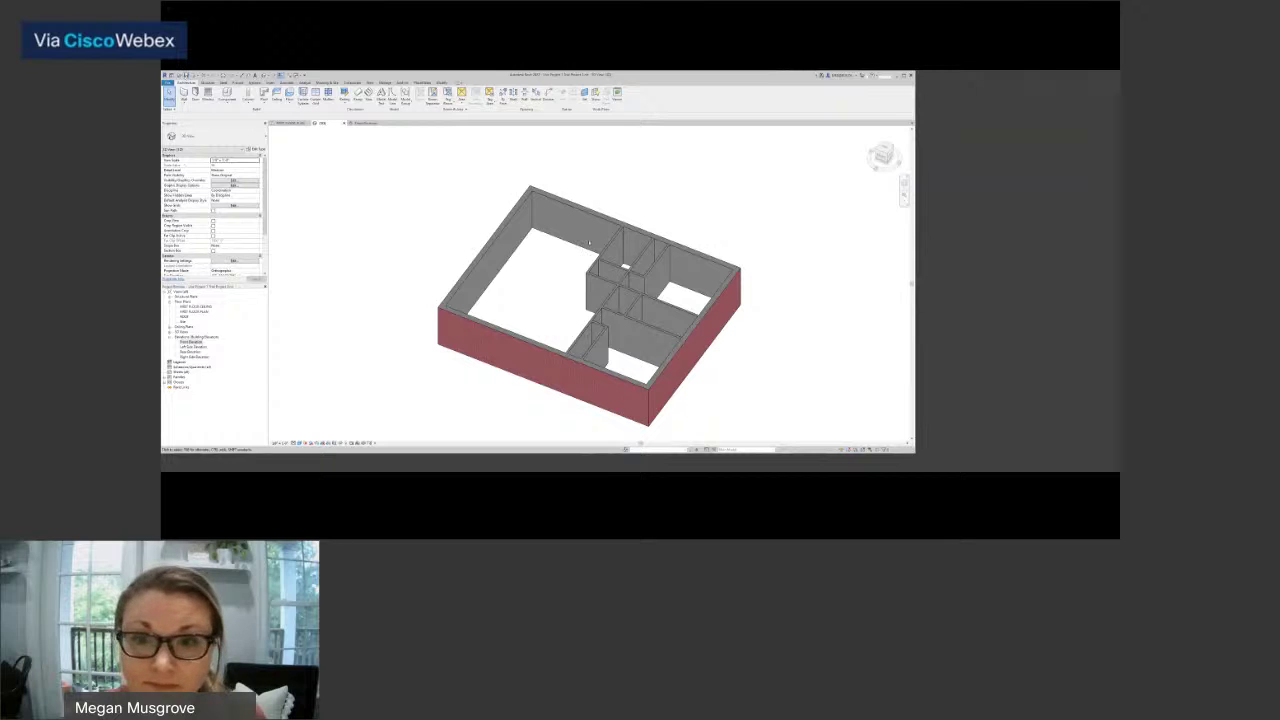
Change the core structure layer's material to Softwood, Lumber in the long interior partition wall's type.
{"action": "mouse_move", "coordinate": [882, 157]}
{"action": "left_mouse_down"}
{"action": "mouse_move", "coordinate": [348, 157]}
{"action": "mouse_move", "coordinate": [861, 155]}
{"action": "left_mouse_up"}
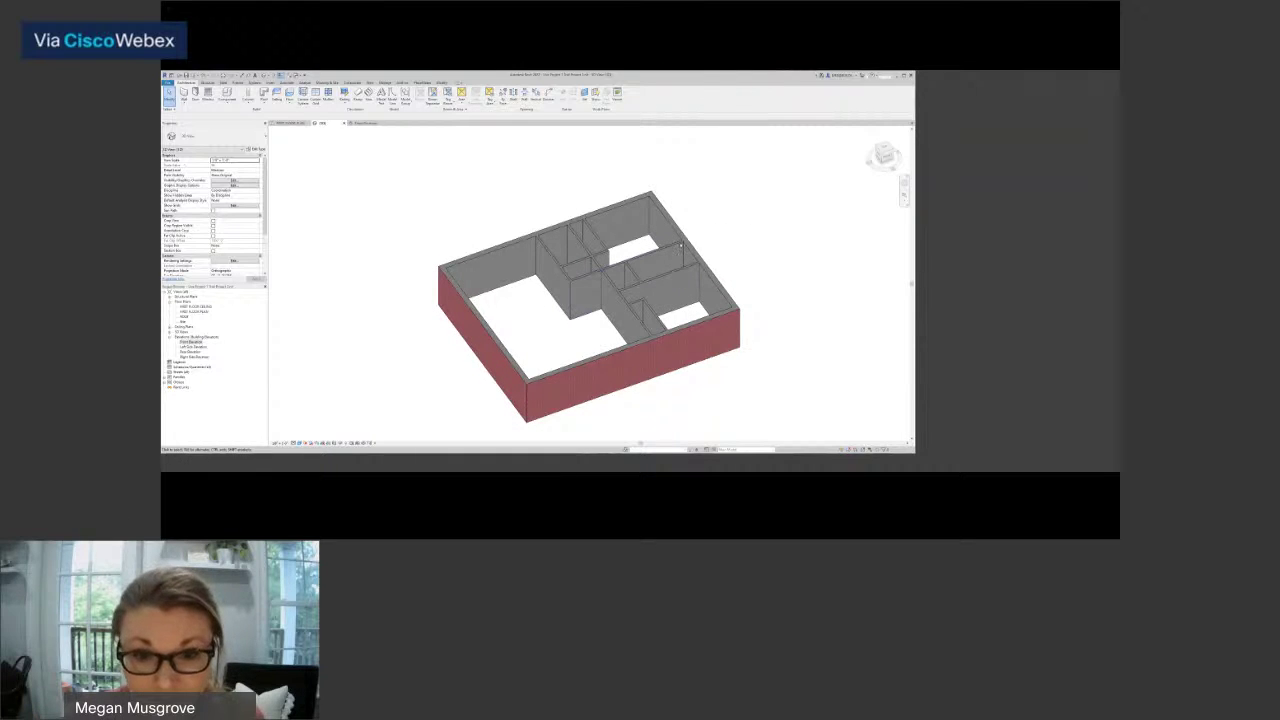
{"action": "scroll", "coordinate": [640, 264], "scroll_direction": "up", "scroll_amount": 4}
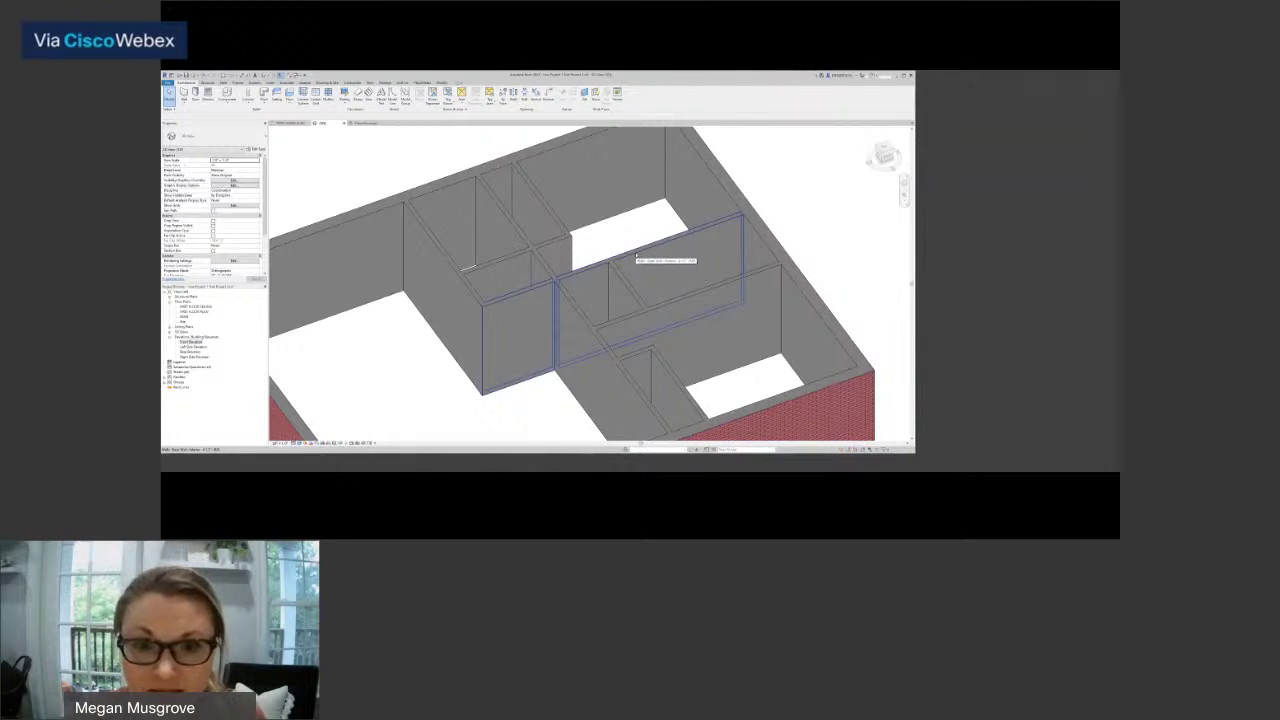
{"action": "left_click", "coordinate": [636, 257]}
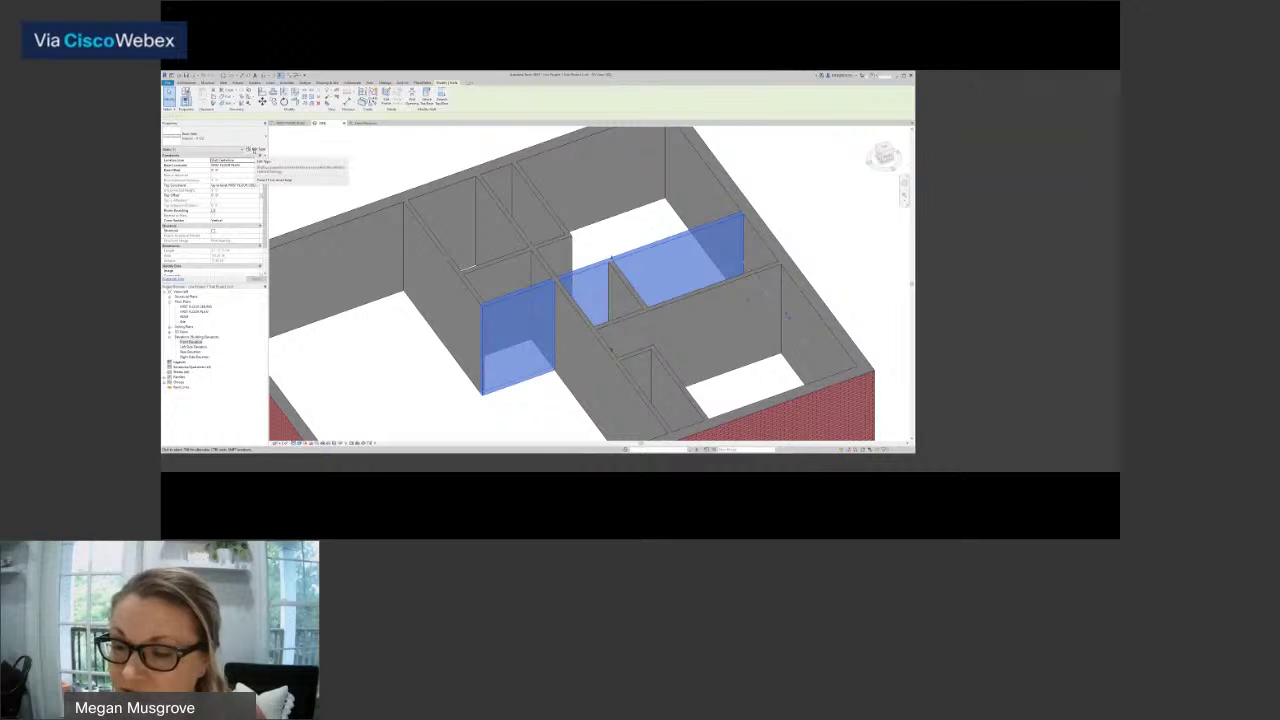
{"action": "left_click", "coordinate": [255, 149]}
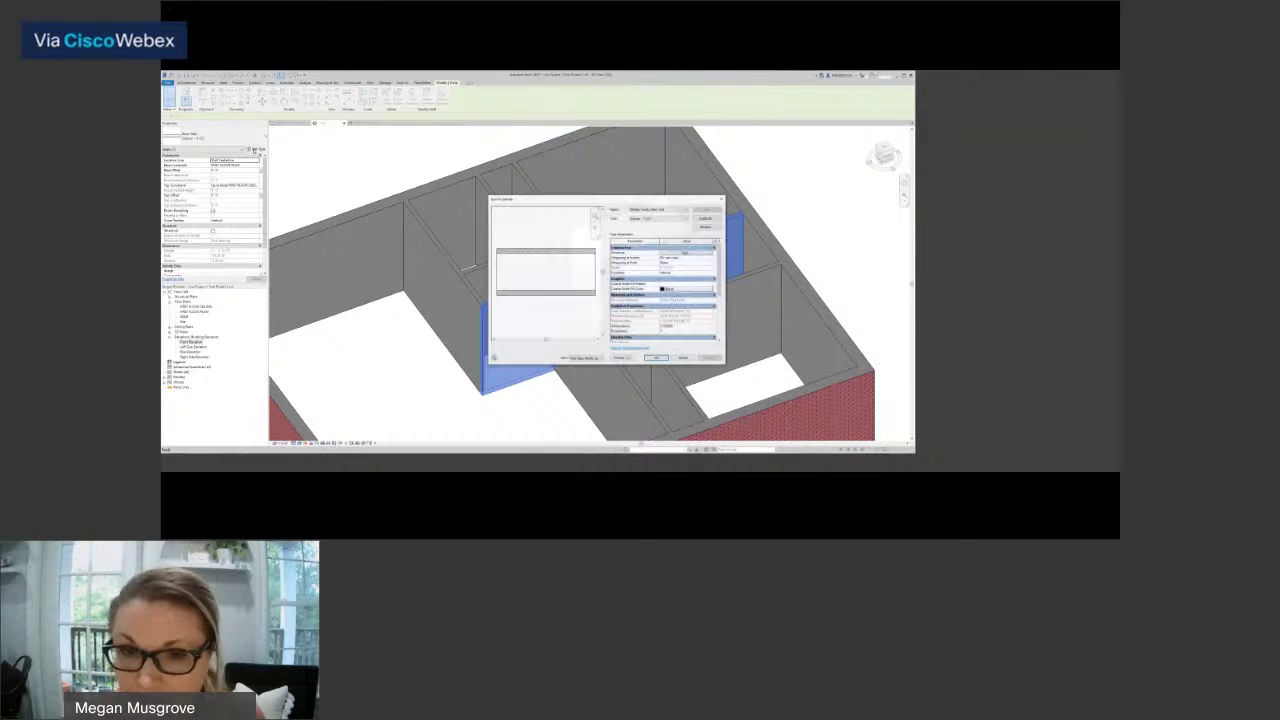
{"action": "left_click", "coordinate": [691, 253]}
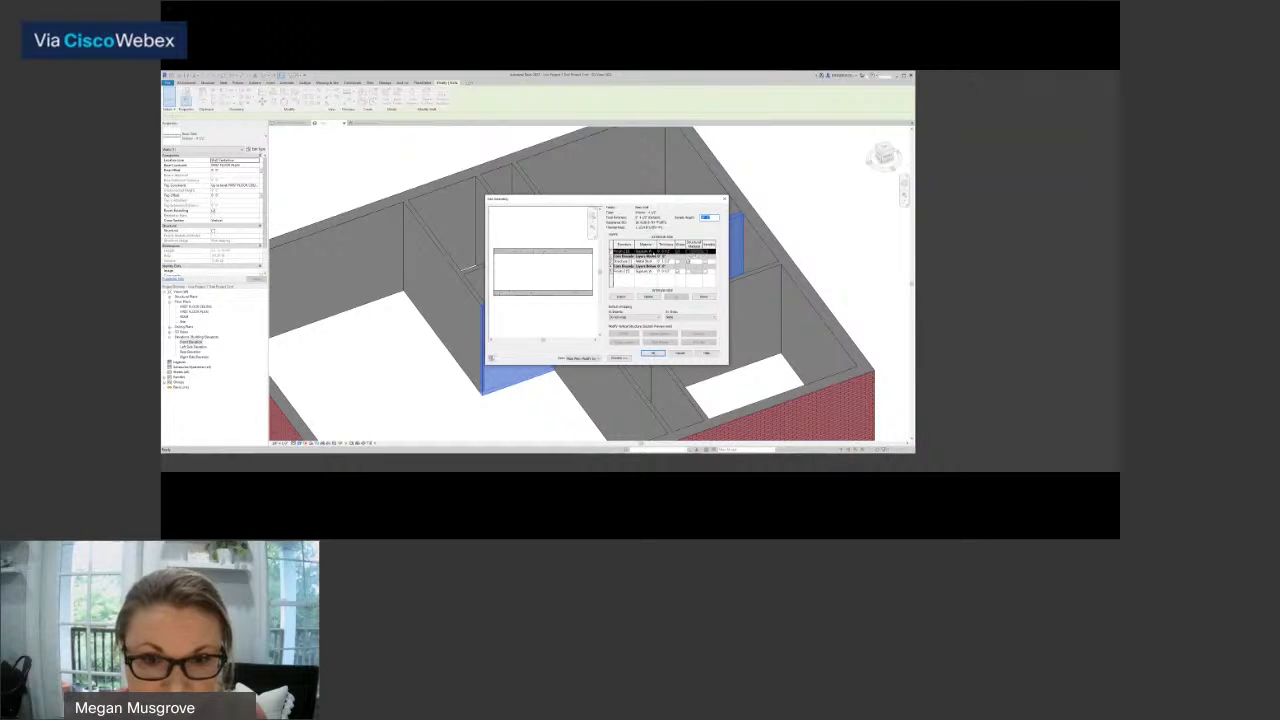
{"action": "left_click", "coordinate": [650, 252]}
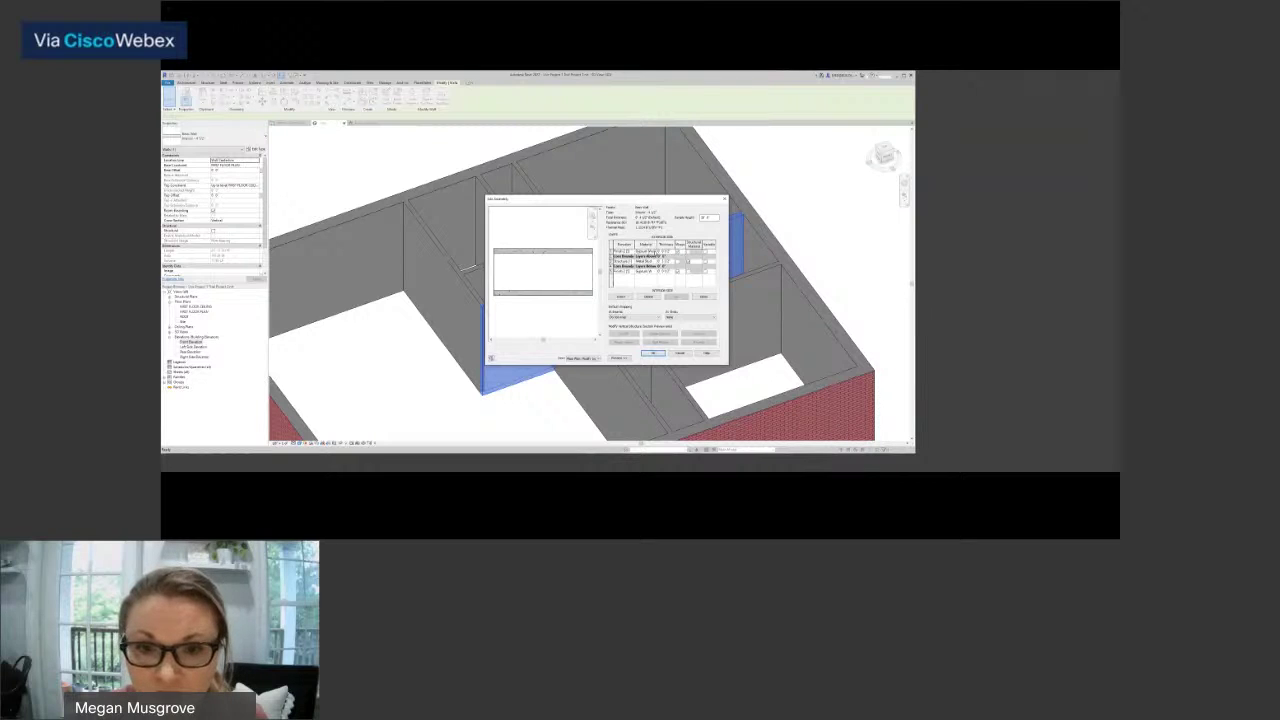
{"action": "left_click", "coordinate": [648, 261]}
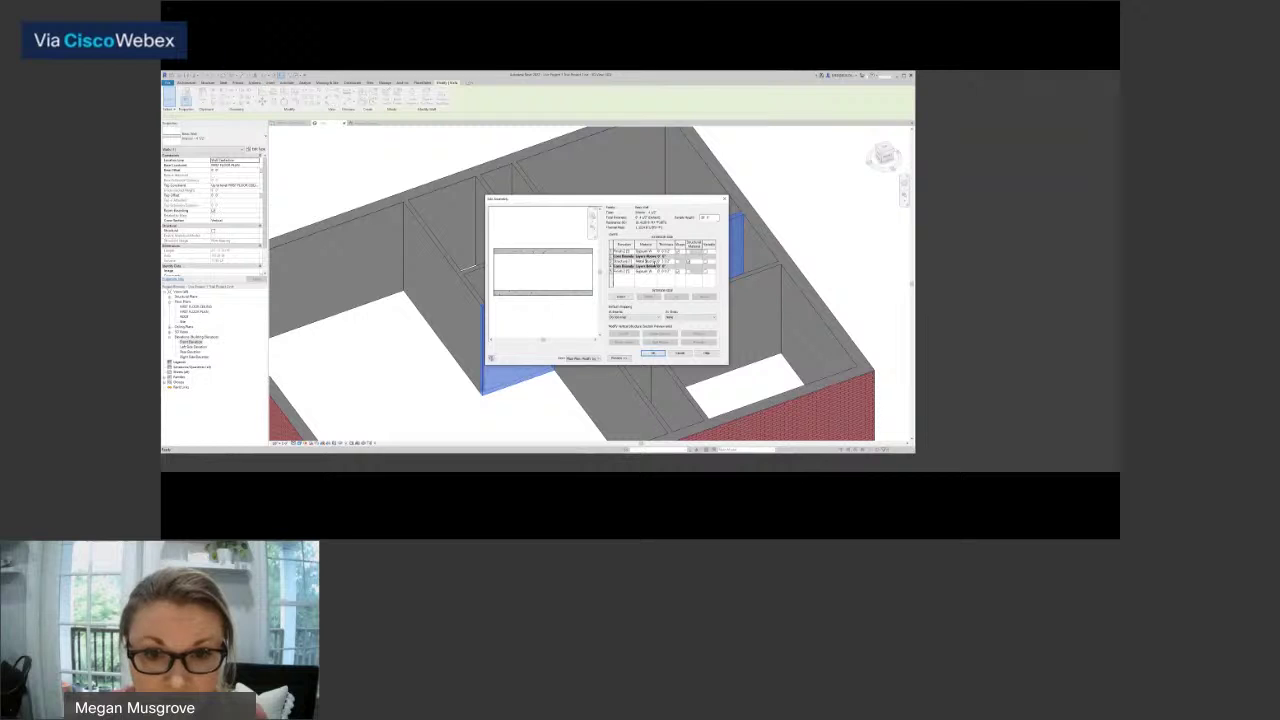
{"action": "left_click", "coordinate": [653, 261]}
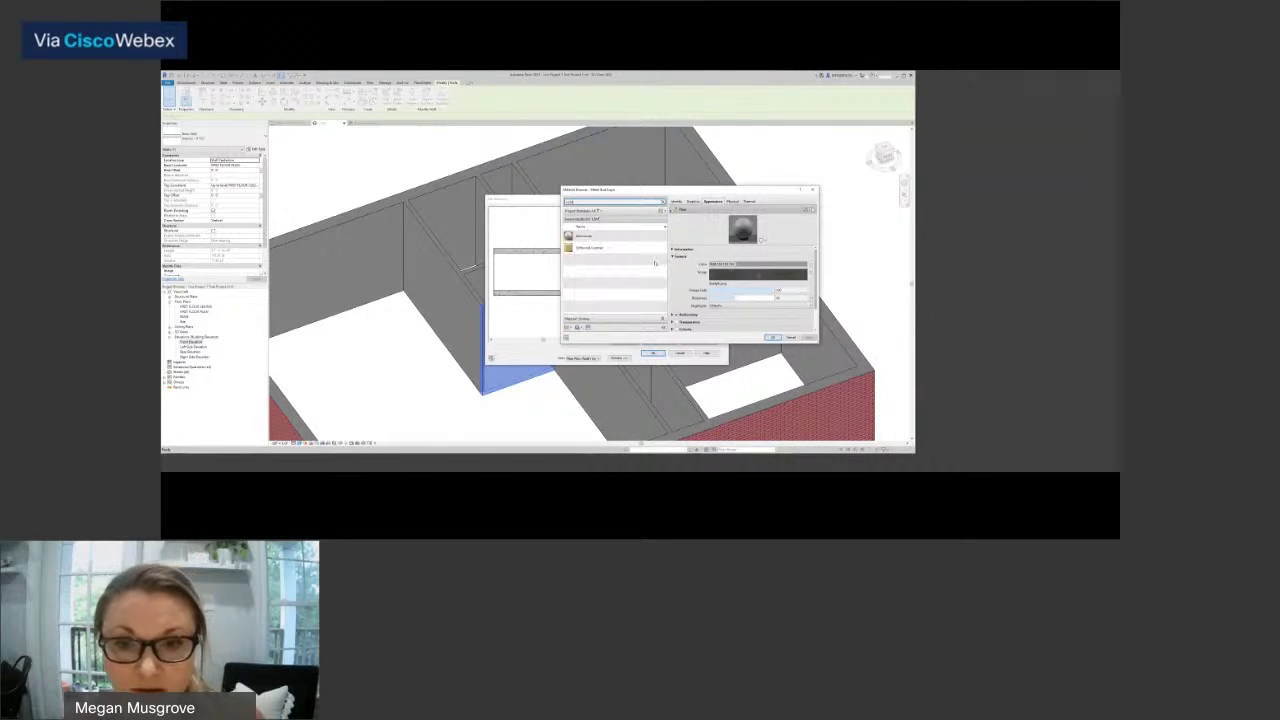
{"action": "left_click", "coordinate": [640, 248]}
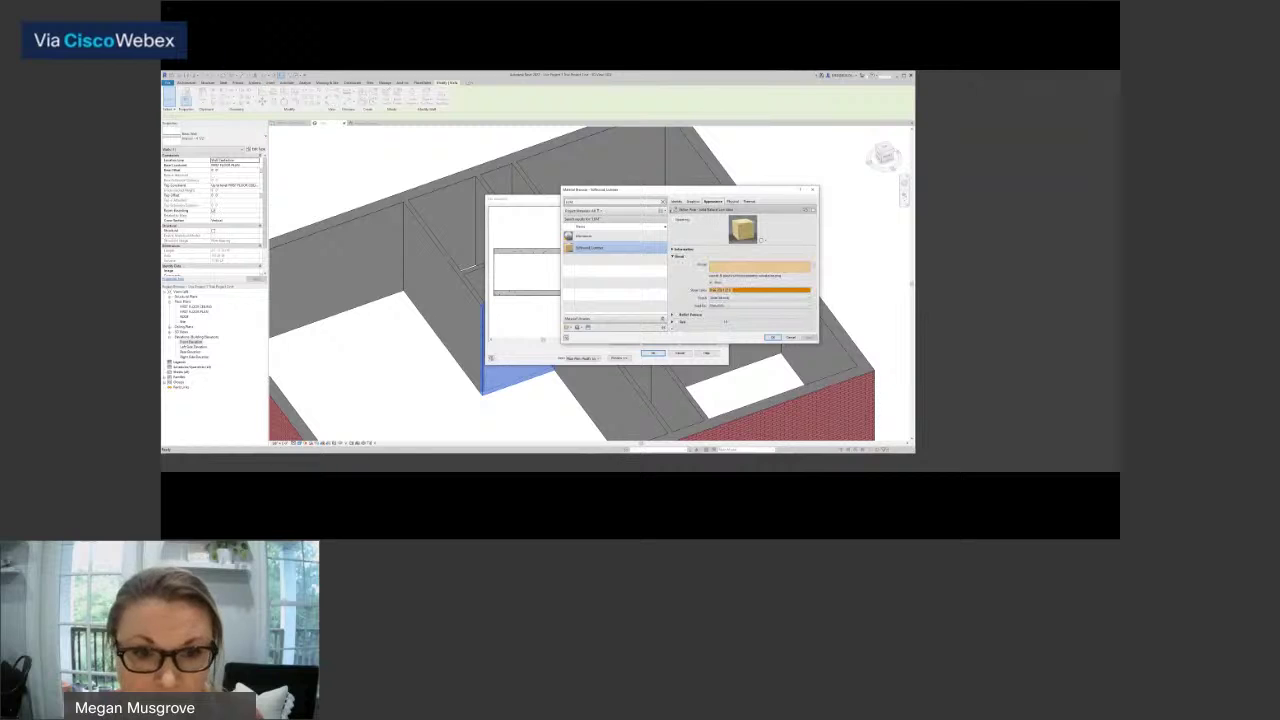
{"action": "left_click", "coordinate": [773, 337]}
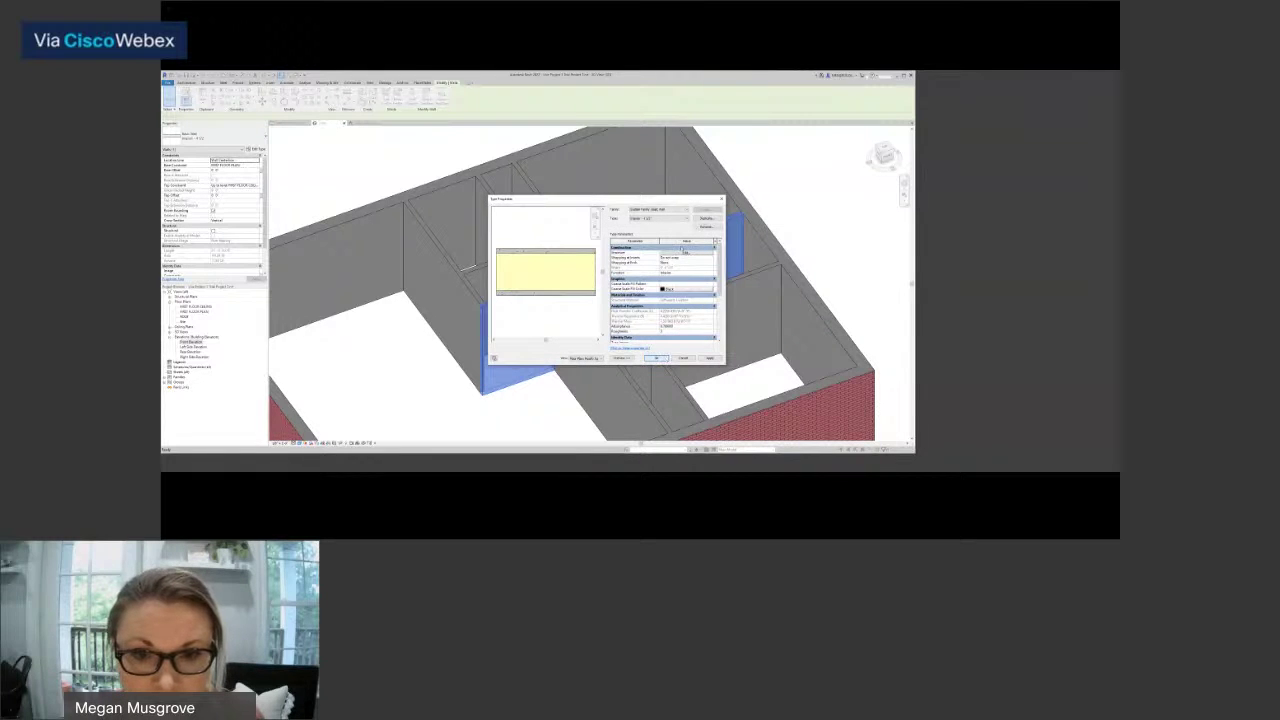
Replace the grey shading colour of the wall type's Gypsum Wall Board material with near-white and apply the type changes.
{"action": "left_click", "coordinate": [684, 253]}
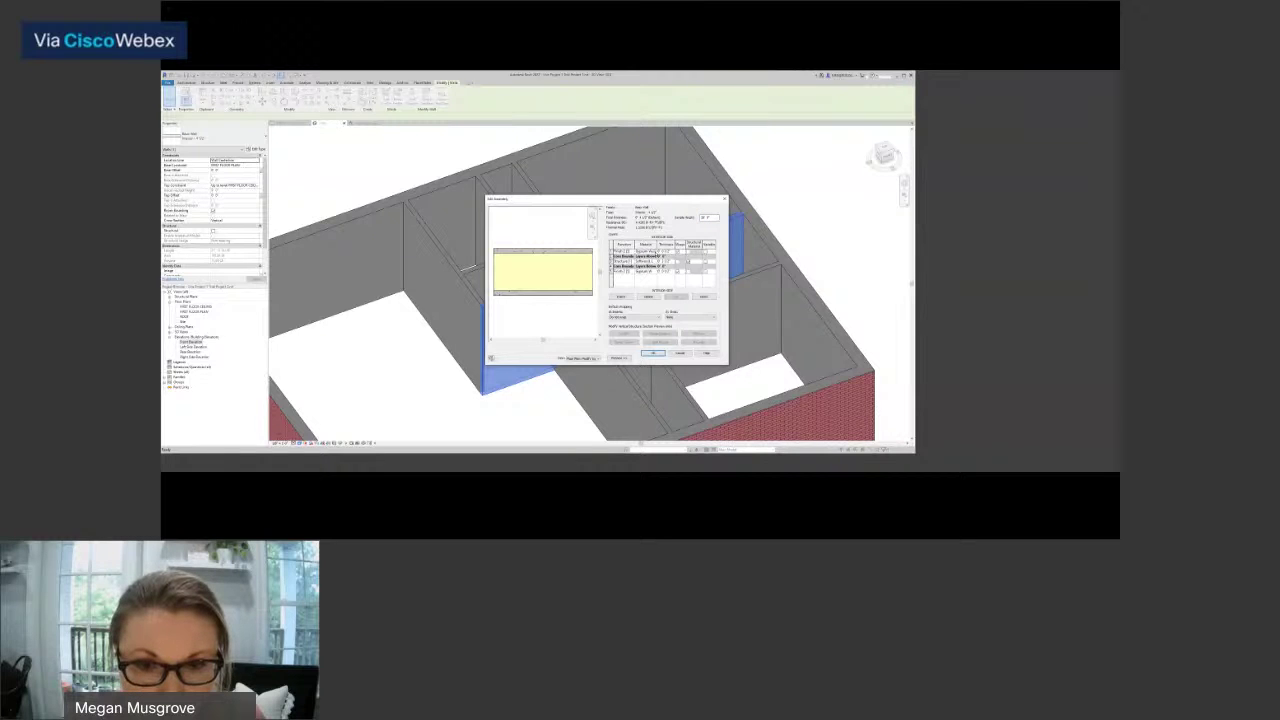
{"action": "left_click", "coordinate": [656, 251]}
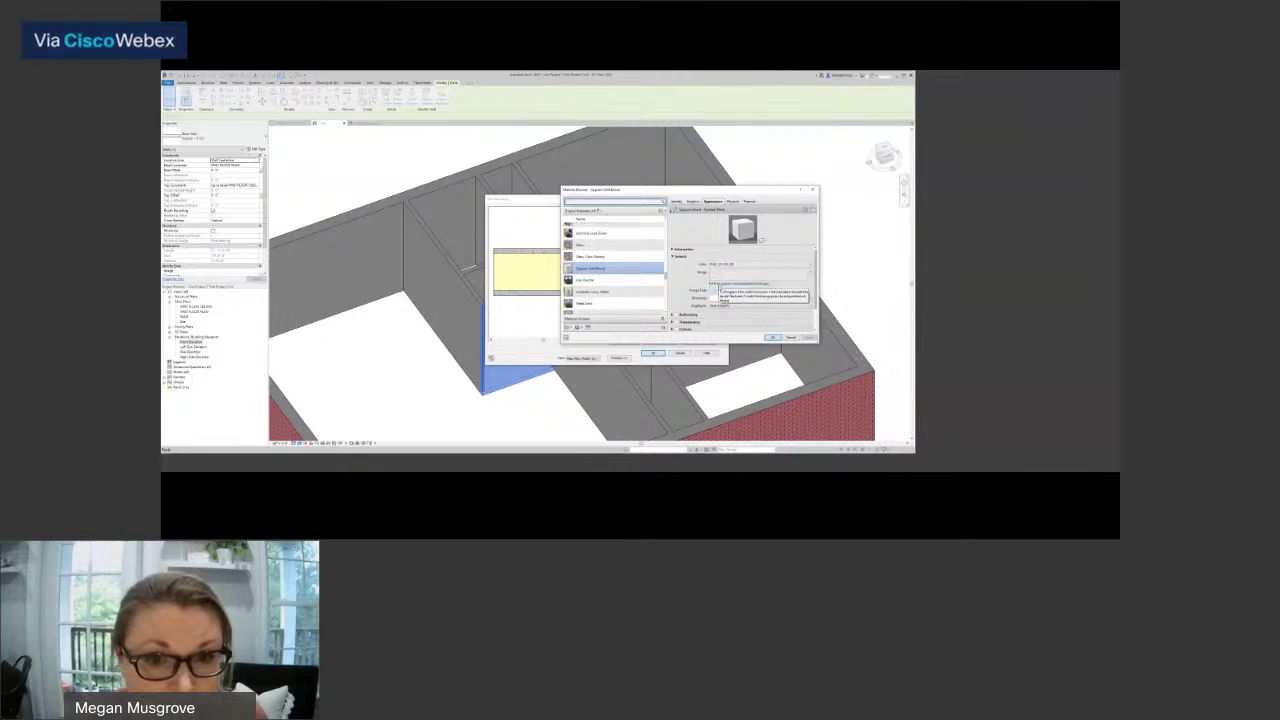
{"action": "left_click", "coordinate": [692, 201]}
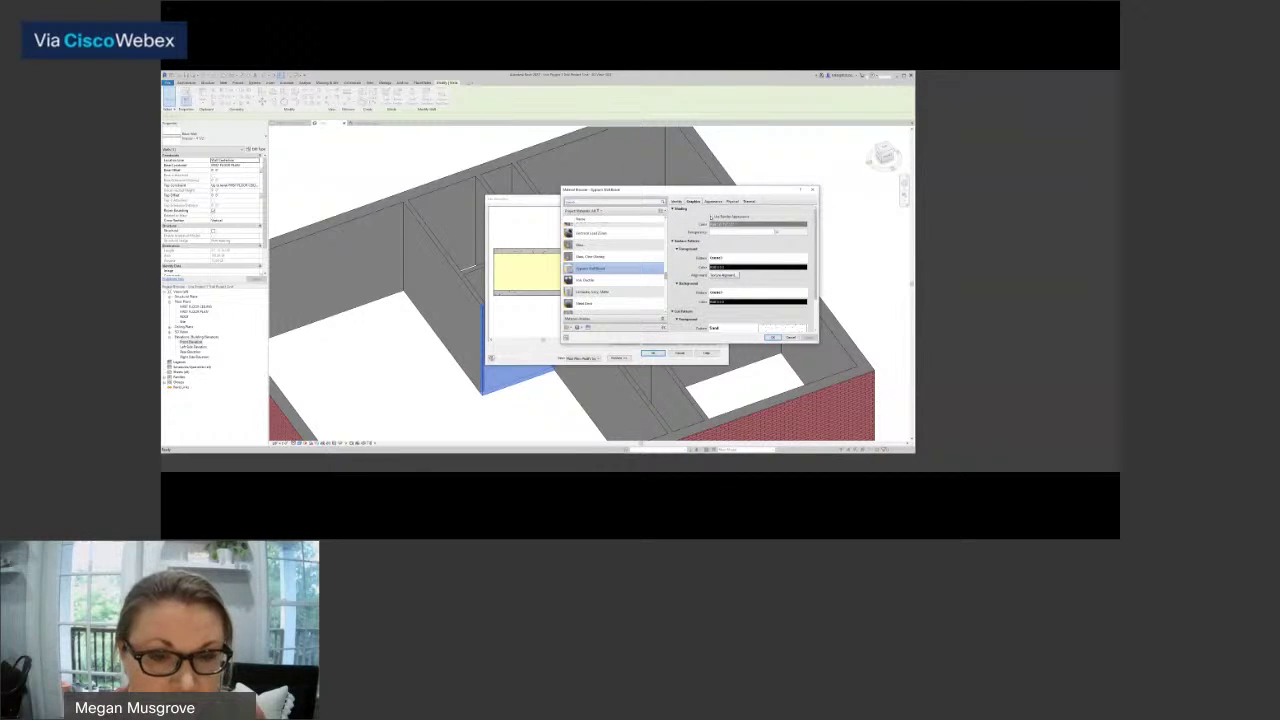
{"action": "left_click", "coordinate": [711, 216]}
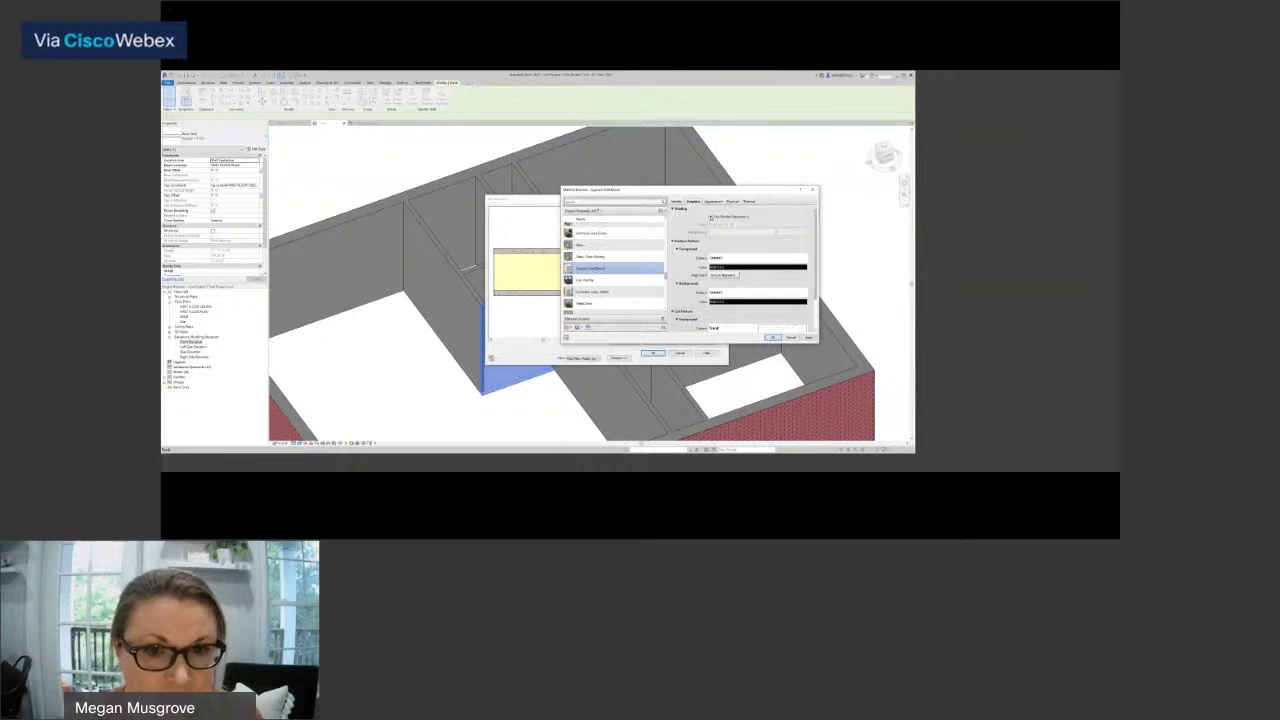
{"action": "left_click", "coordinate": [711, 217]}
{"action": "left_click", "coordinate": [746, 226]}
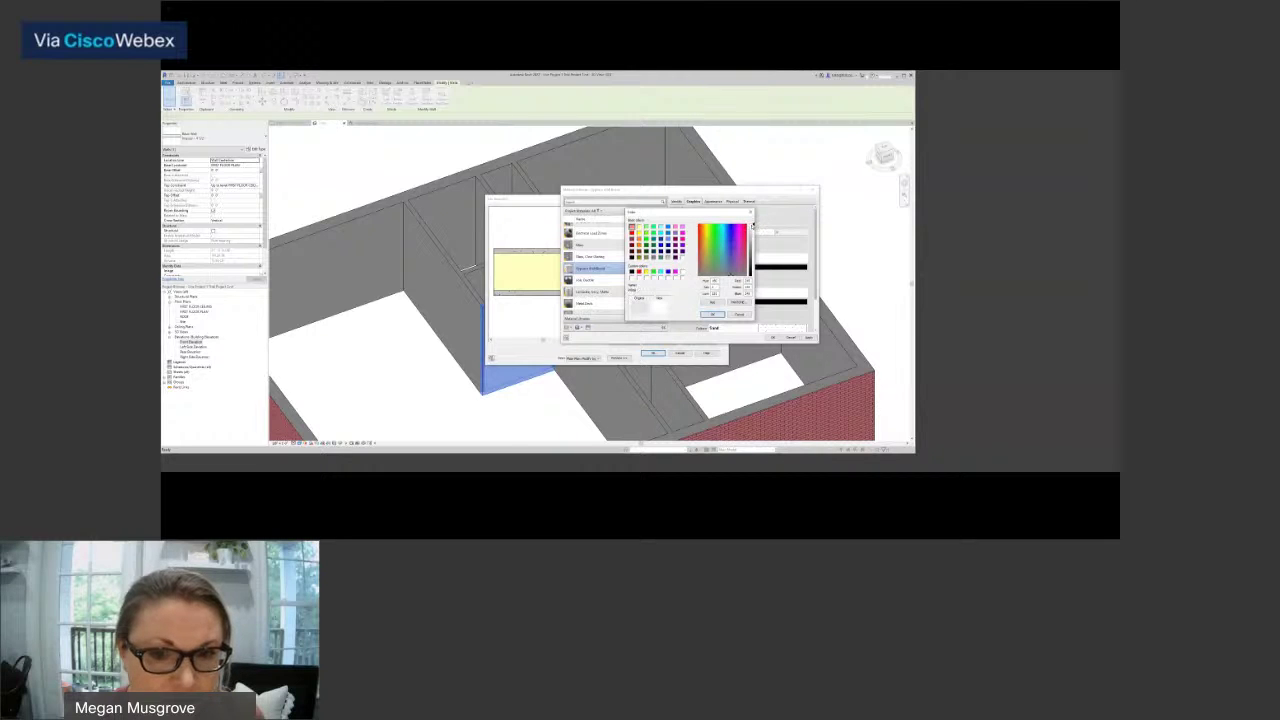
{"action": "left_click", "coordinate": [712, 315]}
{"action": "left_click", "coordinate": [770, 338]}
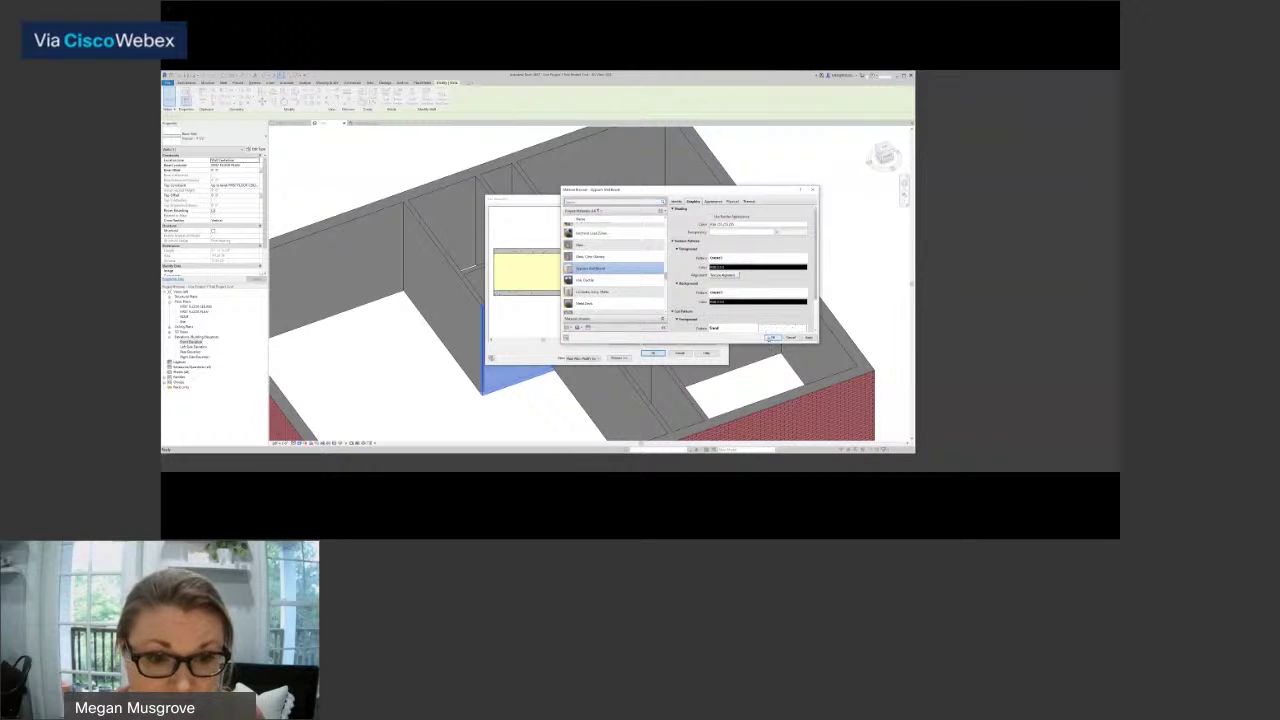
{"action": "left_click", "coordinate": [652, 354]}
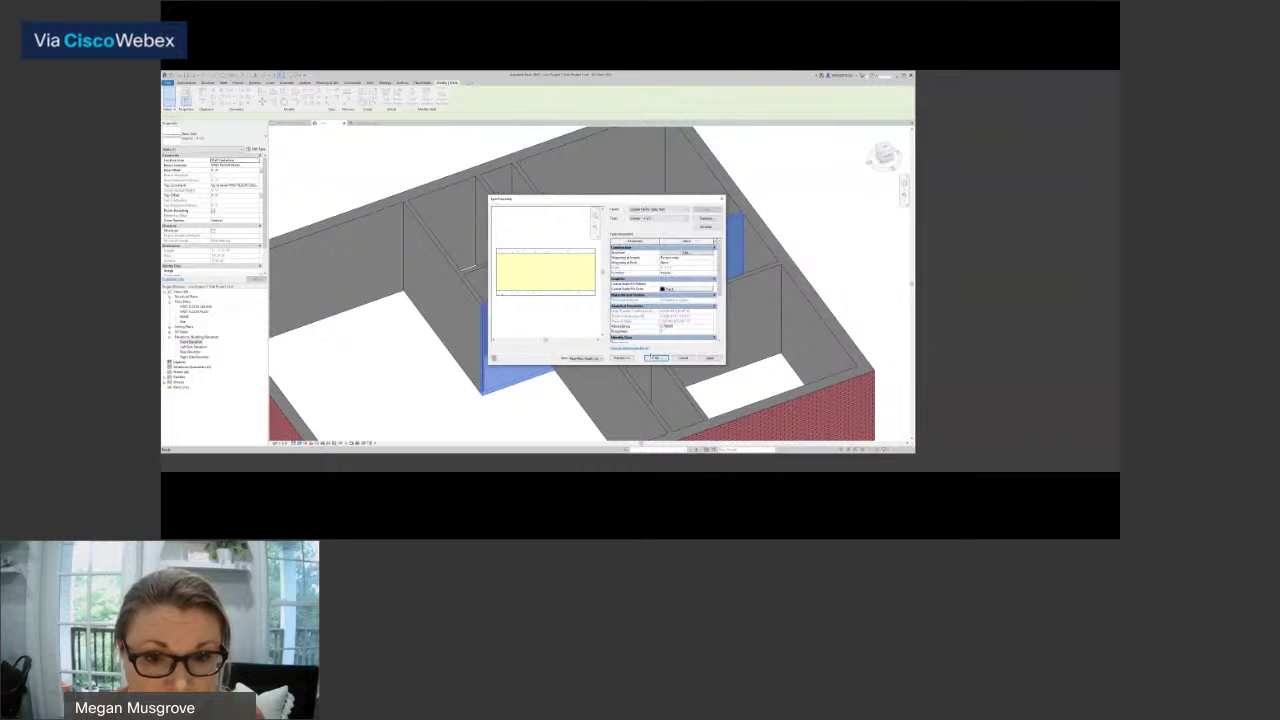
{"action": "left_click", "coordinate": [655, 358]}
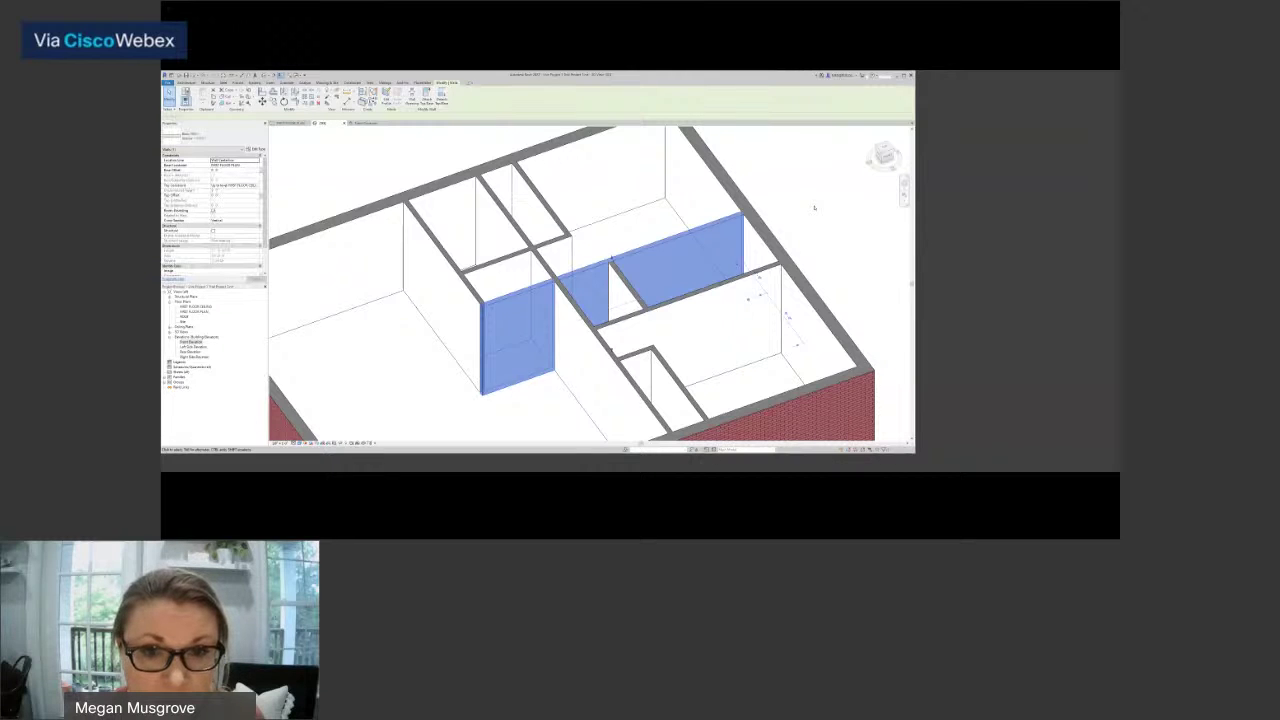
{"action": "left_click", "coordinate": [814, 207]}
Darken the Gypsum Wall Board material's shading colour slightly to a light grey in the project materials.
{"action": "scroll", "coordinate": [814, 212], "scroll_direction": "down", "scroll_amount": 4}
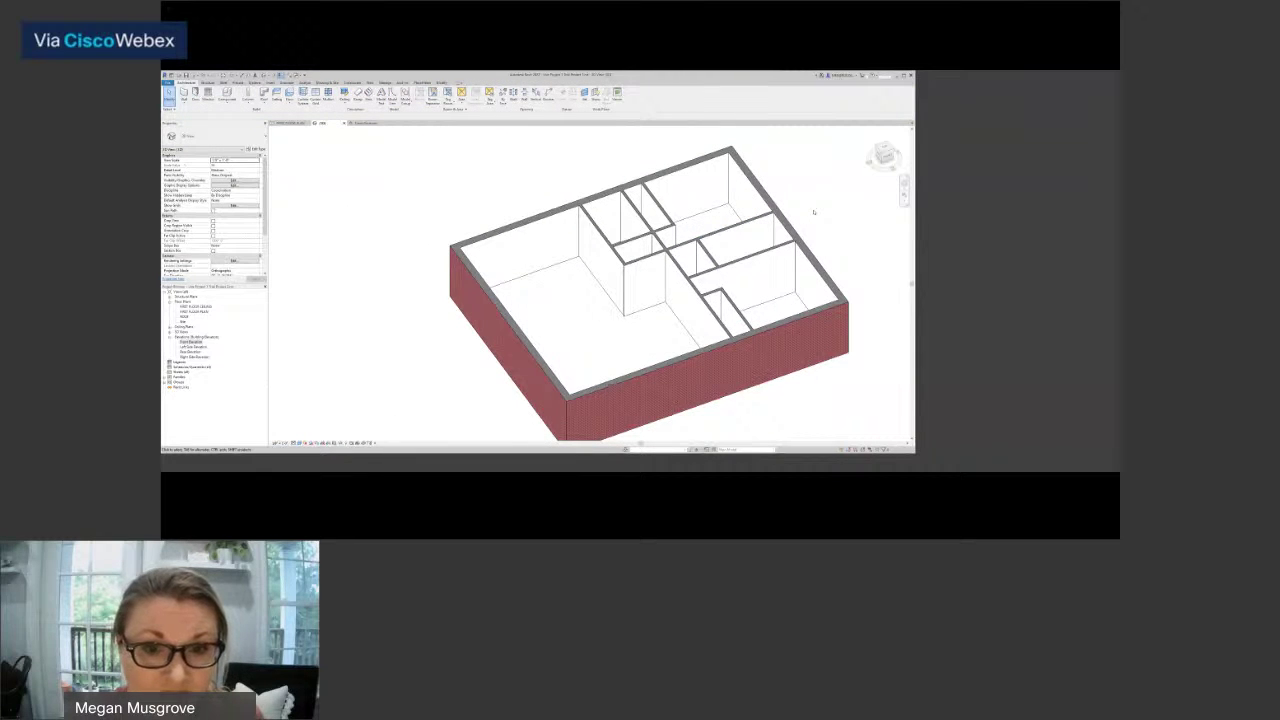
{"action": "scroll", "coordinate": [740, 233], "scroll_direction": "up", "scroll_amount": 4}
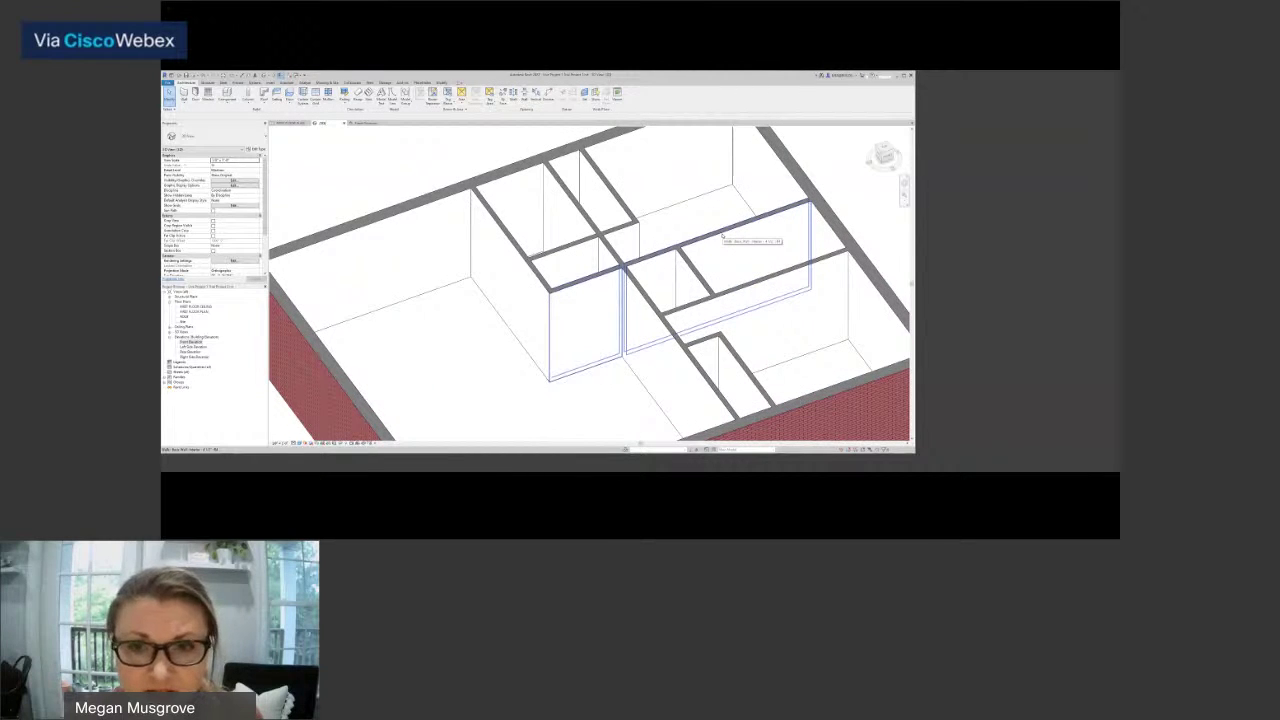
{"action": "scroll", "coordinate": [722, 236], "scroll_direction": "down", "scroll_amount": 4}
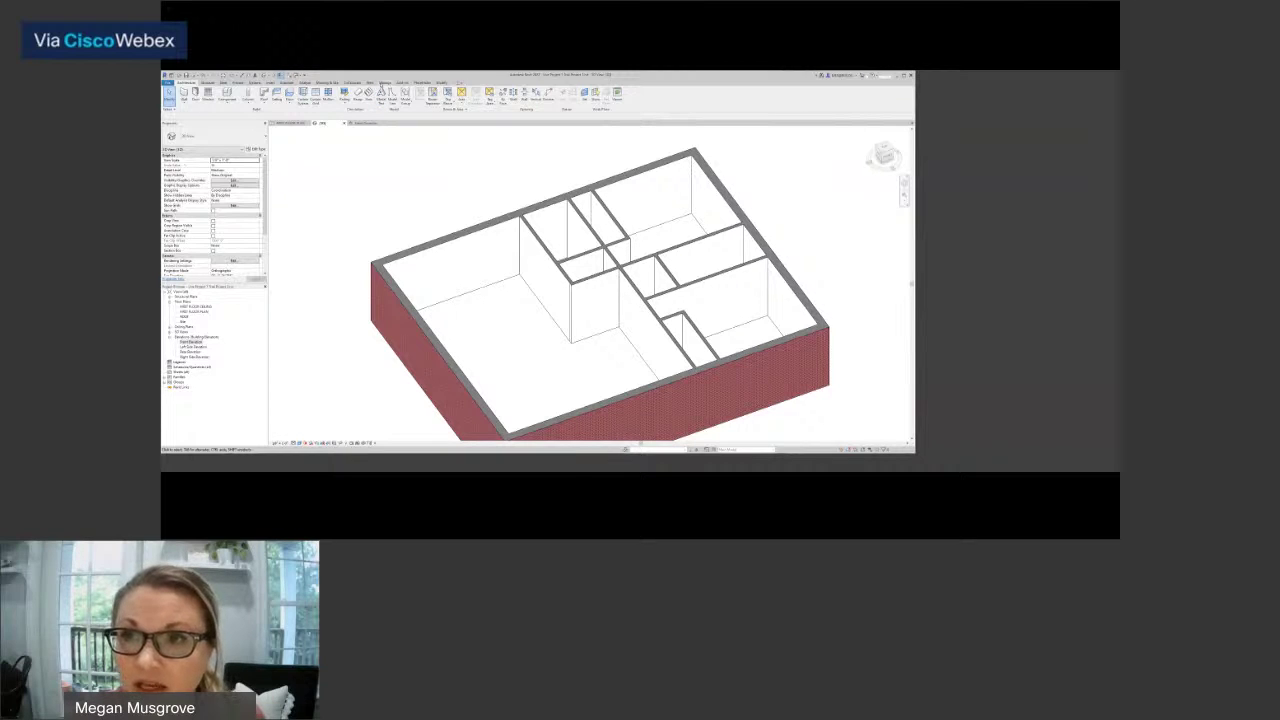
{"action": "left_click", "coordinate": [384, 82]}
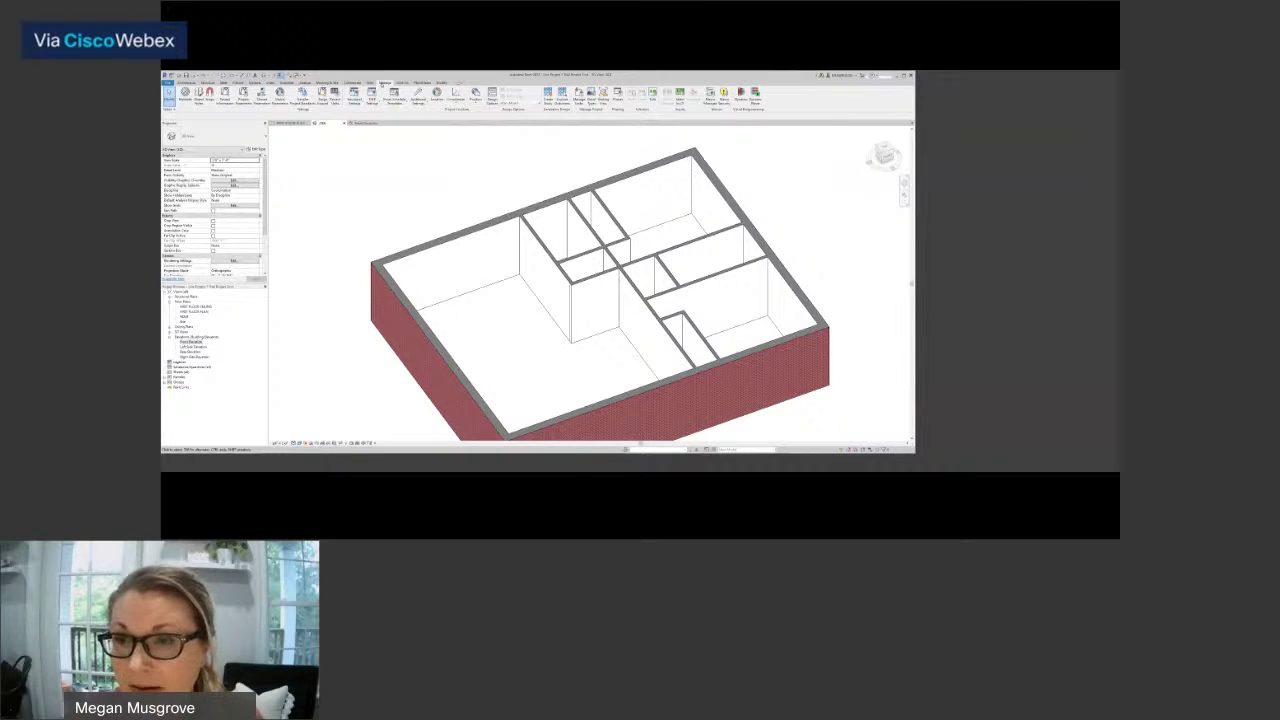
{"action": "left_click", "coordinate": [184, 100]}
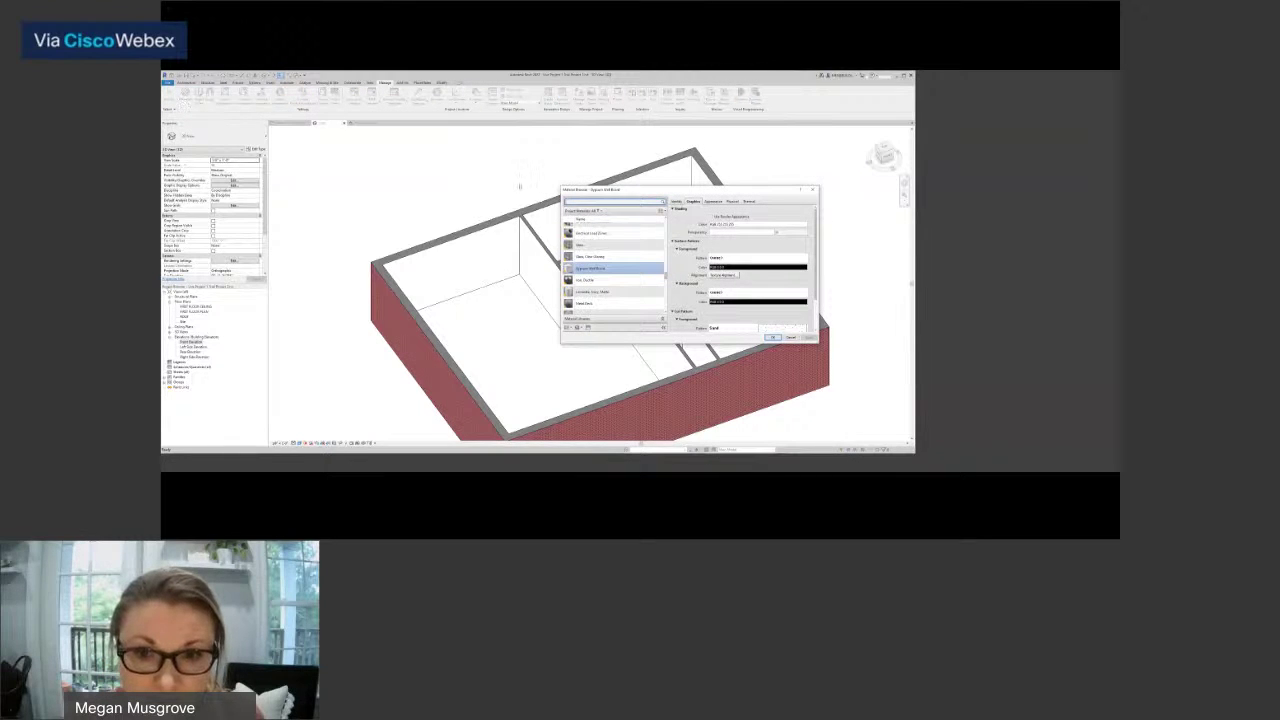
{"action": "scroll", "coordinate": [611, 277], "scroll_direction": "up", "scroll_amount": 1}
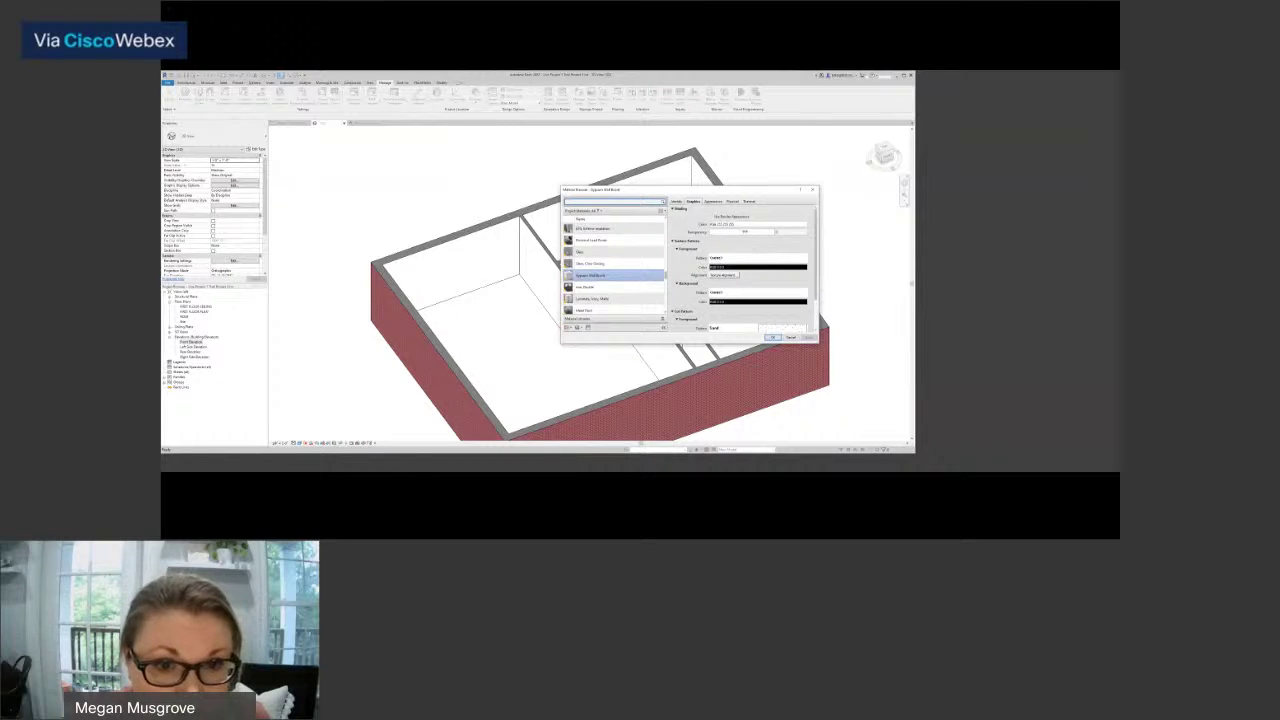
{"action": "left_click", "coordinate": [742, 226]}
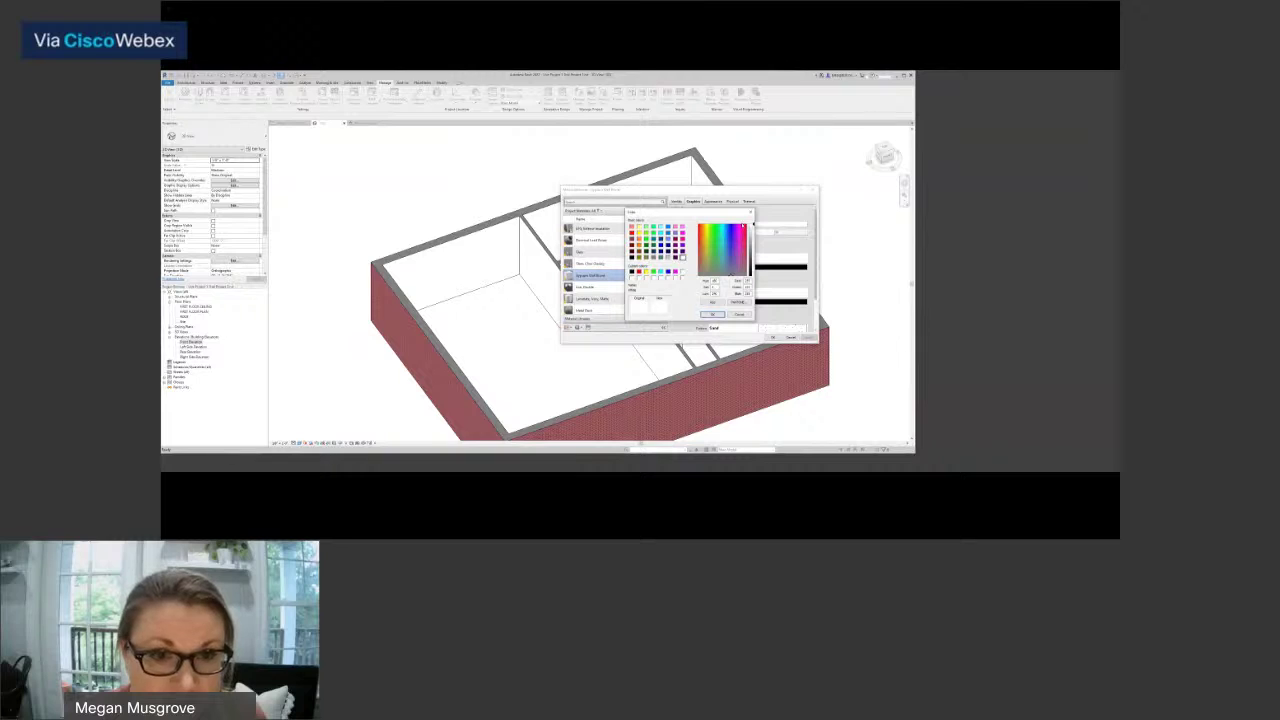
{"action": "left_click_drag", "start_coordinate": [753, 225], "coordinate": [753, 228]}
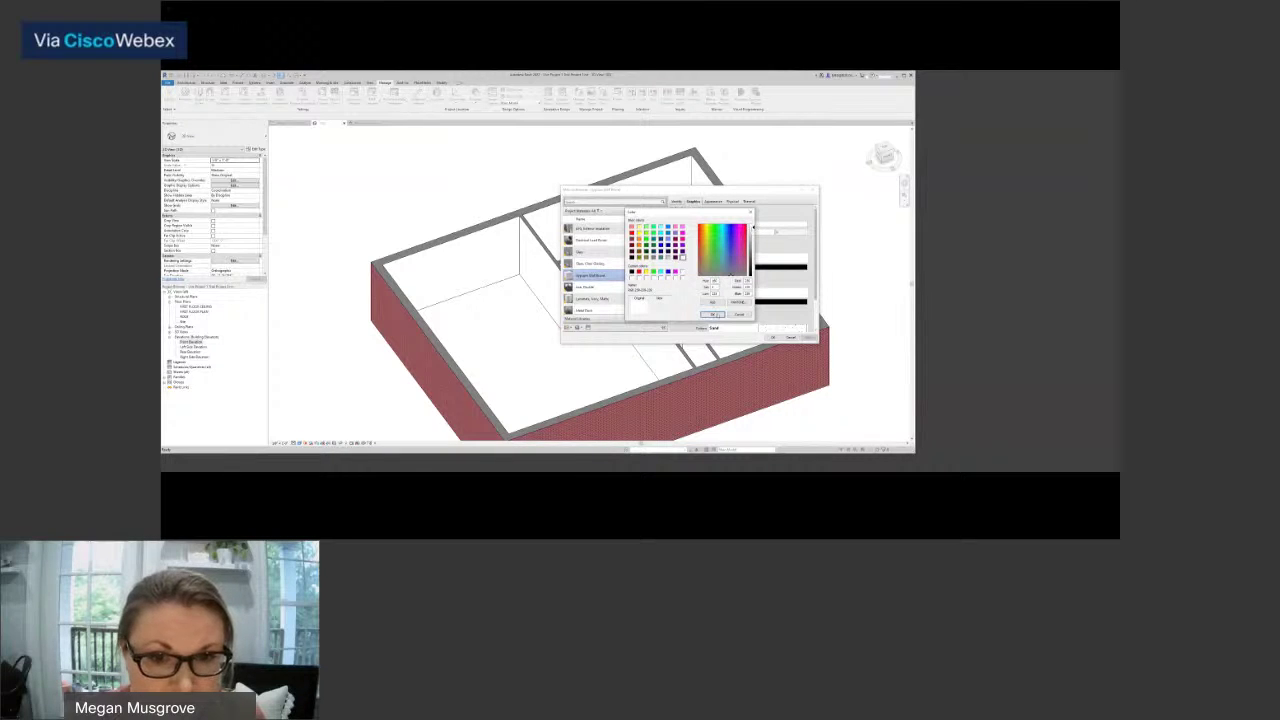
{"action": "left_click", "coordinate": [713, 314]}
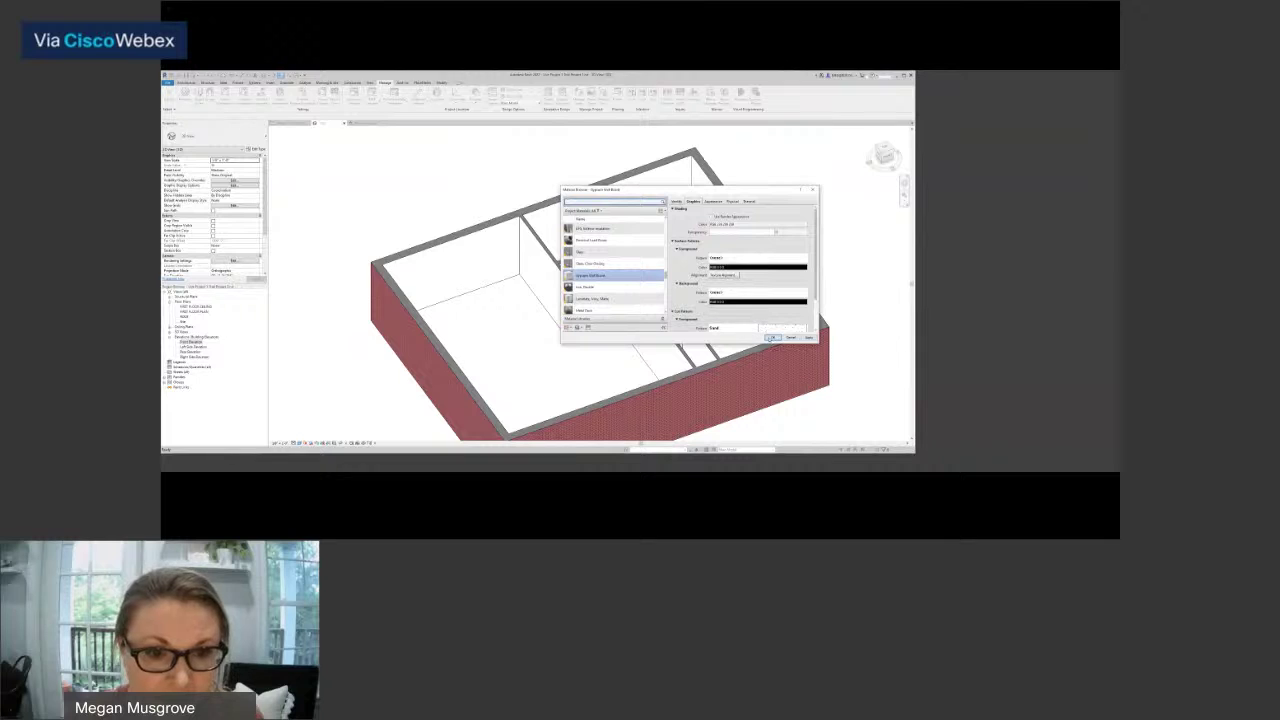
{"action": "left_click", "coordinate": [774, 338]}
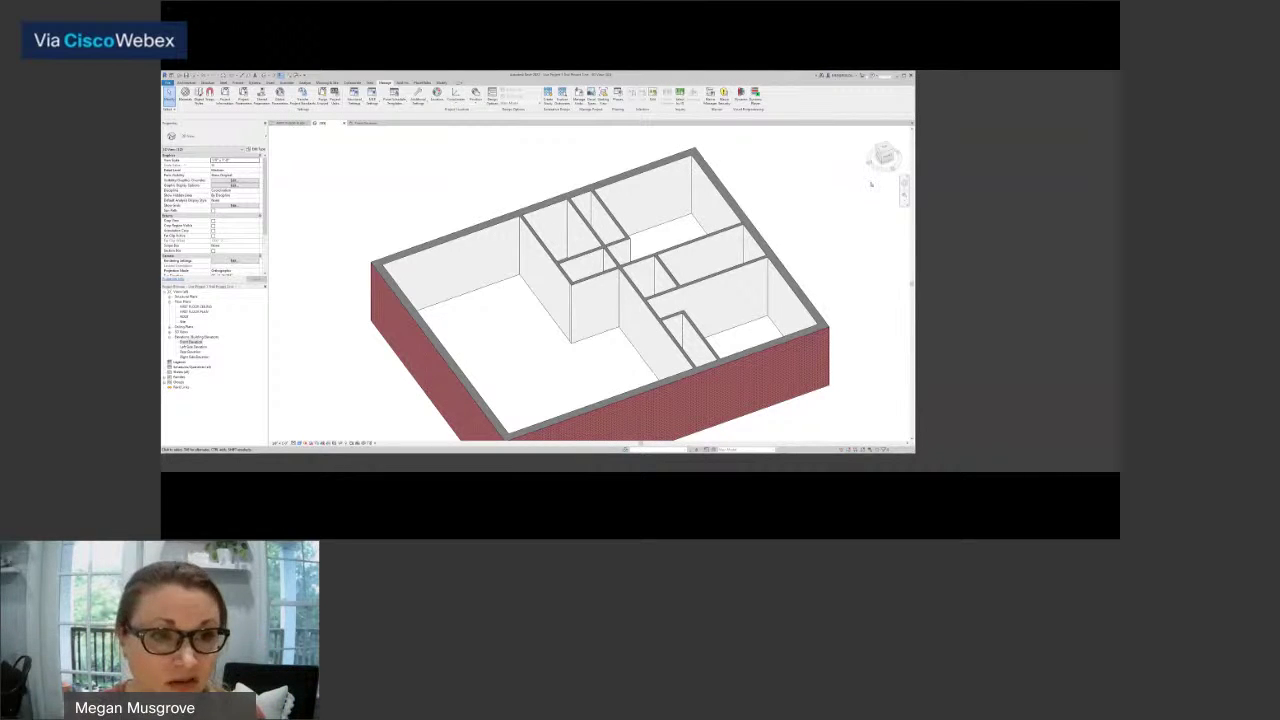
Orbit the 3D model and orient the view to look straight down on the walls from the top.
{"action": "left_click_drag", "start_coordinate": [871, 184], "coordinate": [793, 154]}
{"action": "middle_click_drag", "start_coordinate": [721, 298], "coordinate": [715, 281]}
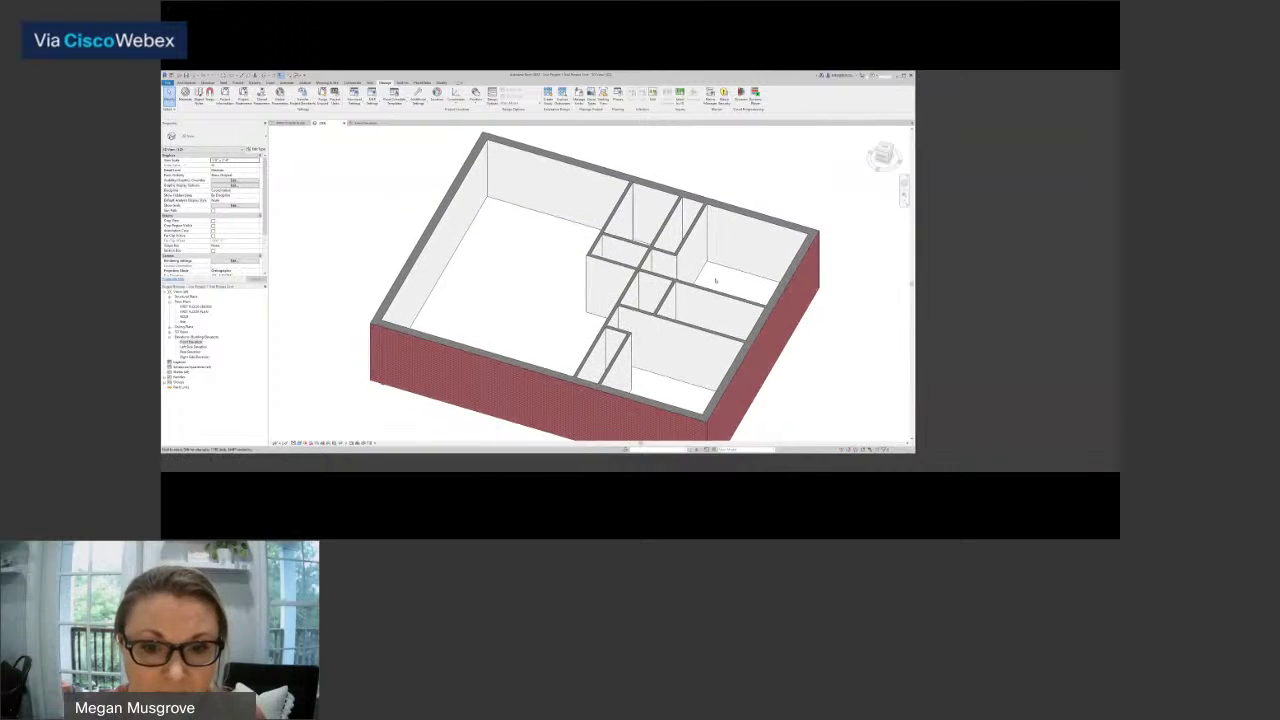
{"action": "left_click_drag", "start_coordinate": [886, 161], "coordinate": [872, 156]}
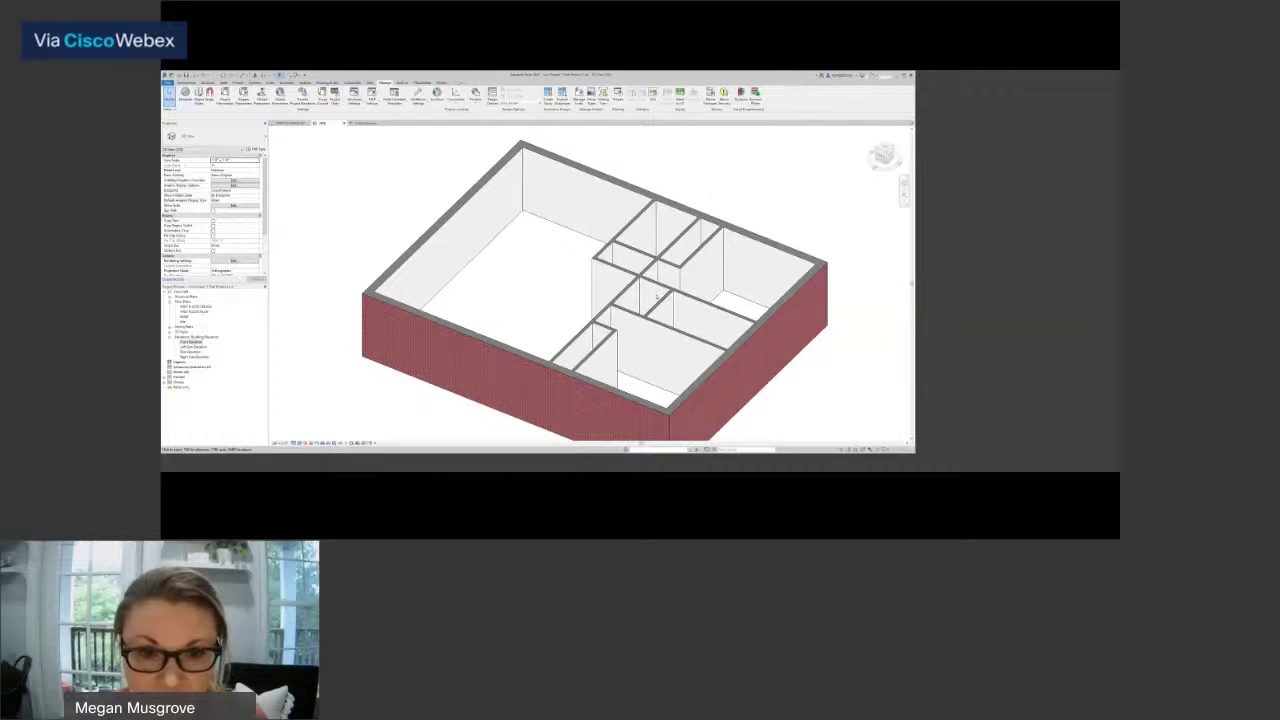
{"action": "left_click_drag", "start_coordinate": [884, 152], "coordinate": [877, 166]}
{"action": "left_click", "coordinate": [877, 166]}
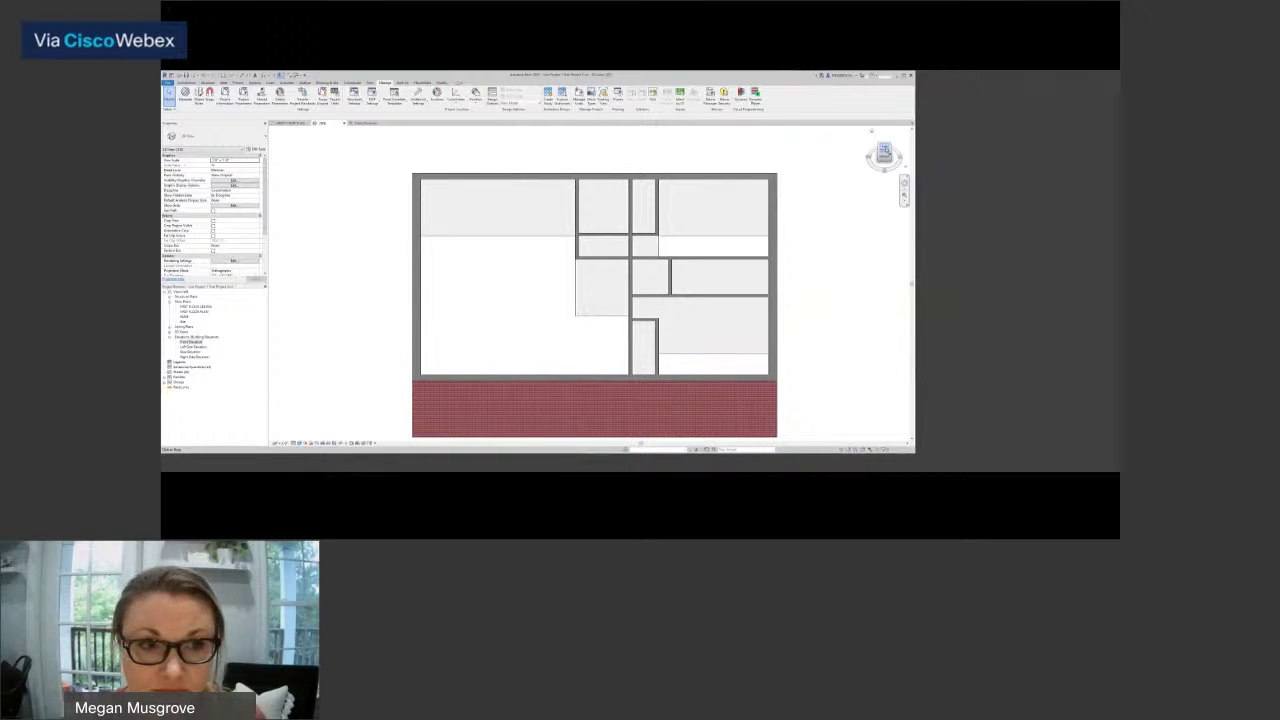
{"action": "left_click", "coordinate": [884, 150]}
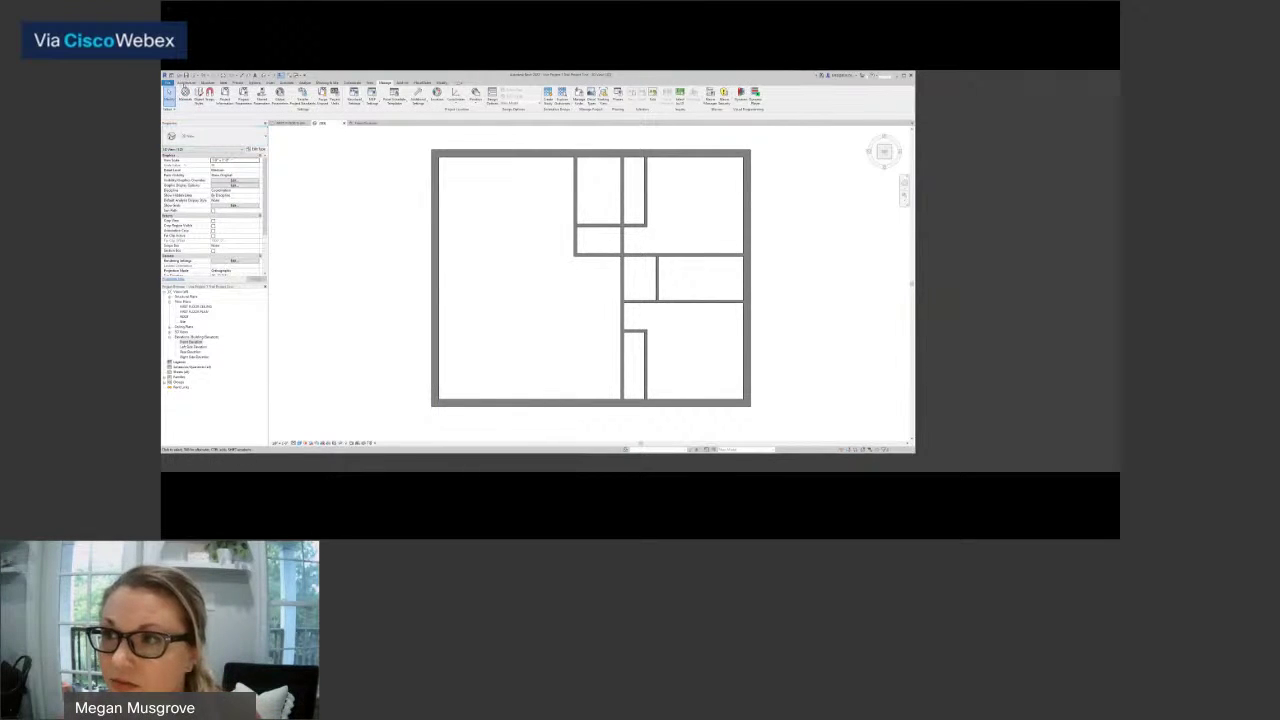
Place a Single-Flush door in both the front and rear exterior walls of the large room on the first floor plan.
{"action": "left_click", "coordinate": [184, 84]}
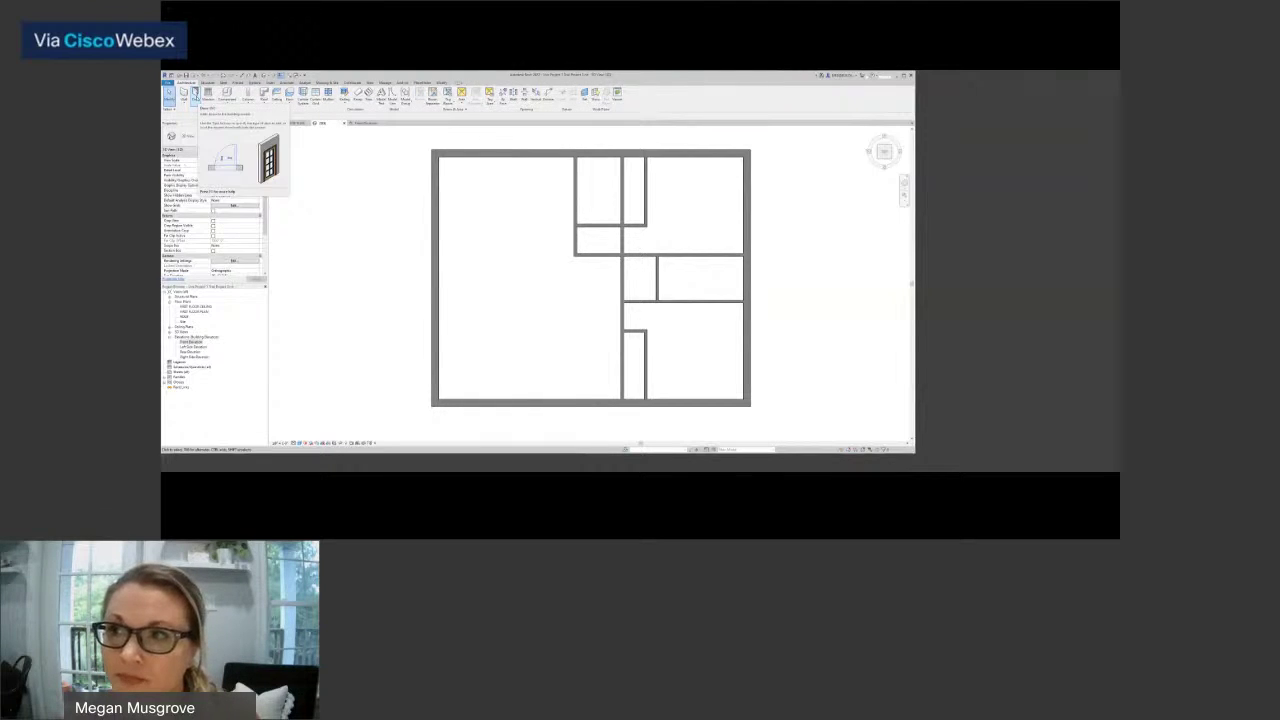
{"action": "left_click", "coordinate": [195, 93]}
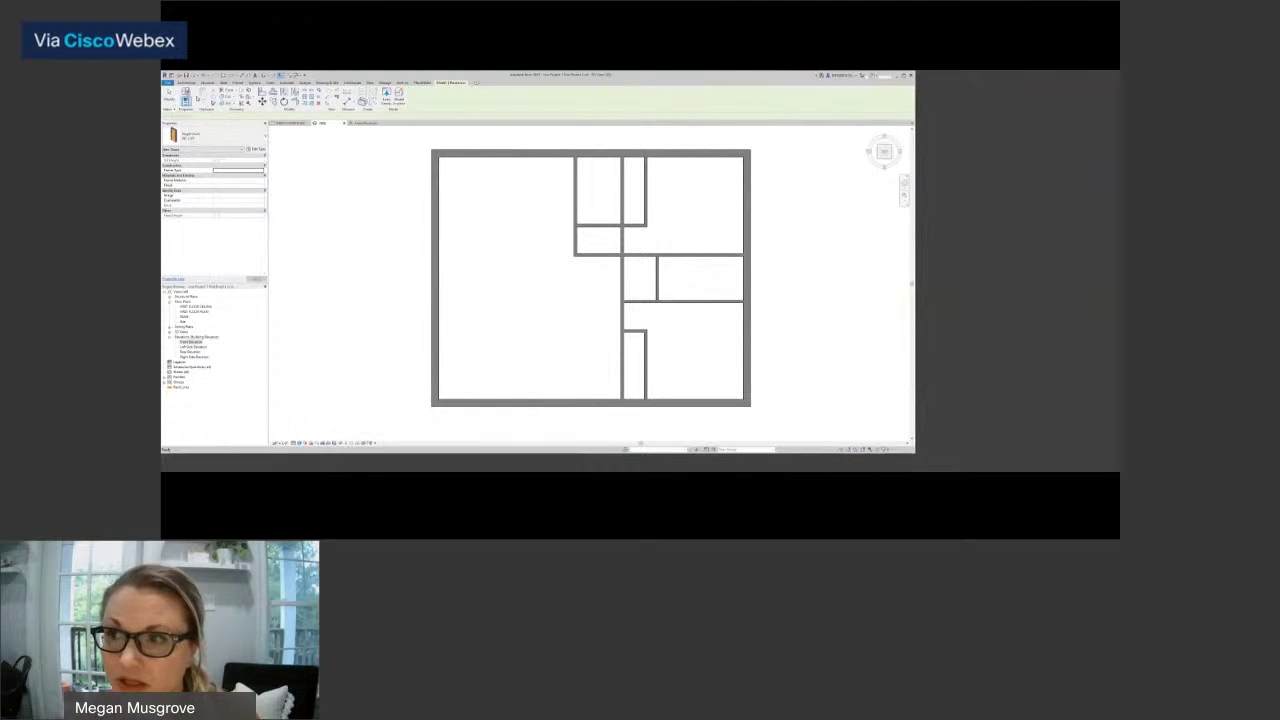
{"action": "left_click", "coordinate": [221, 135]}
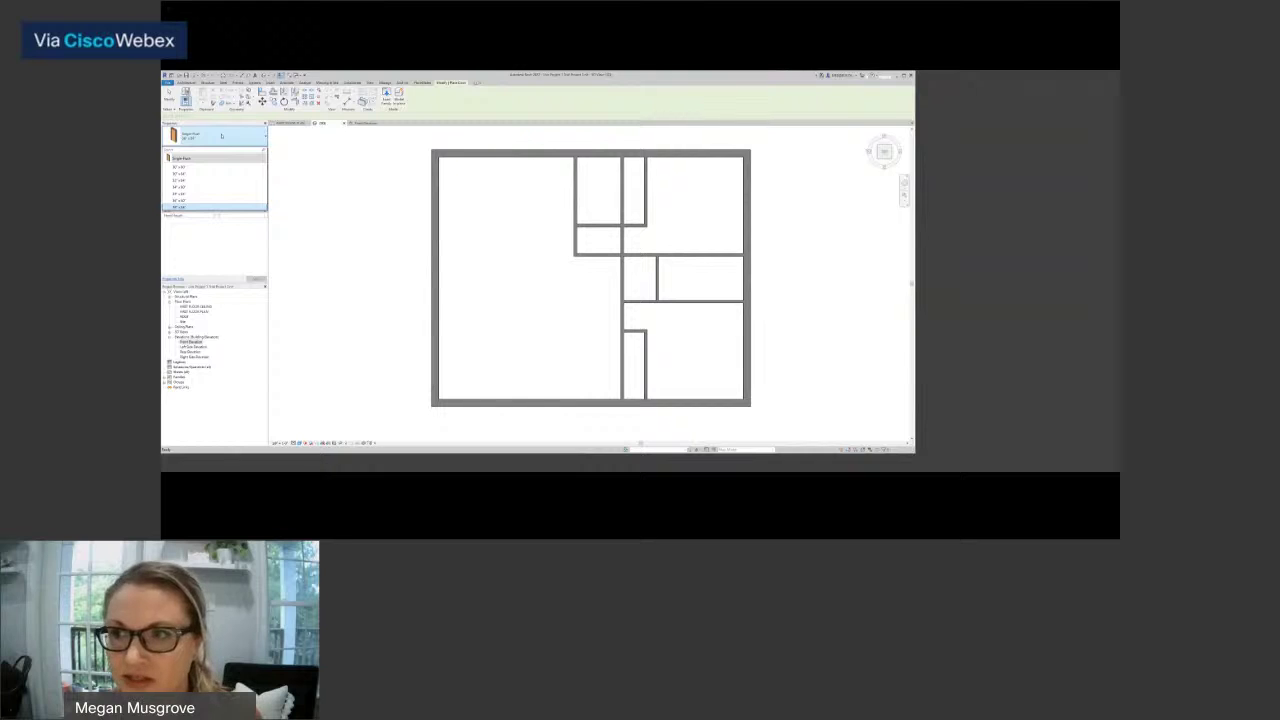
{"action": "left_click", "coordinate": [209, 205]}
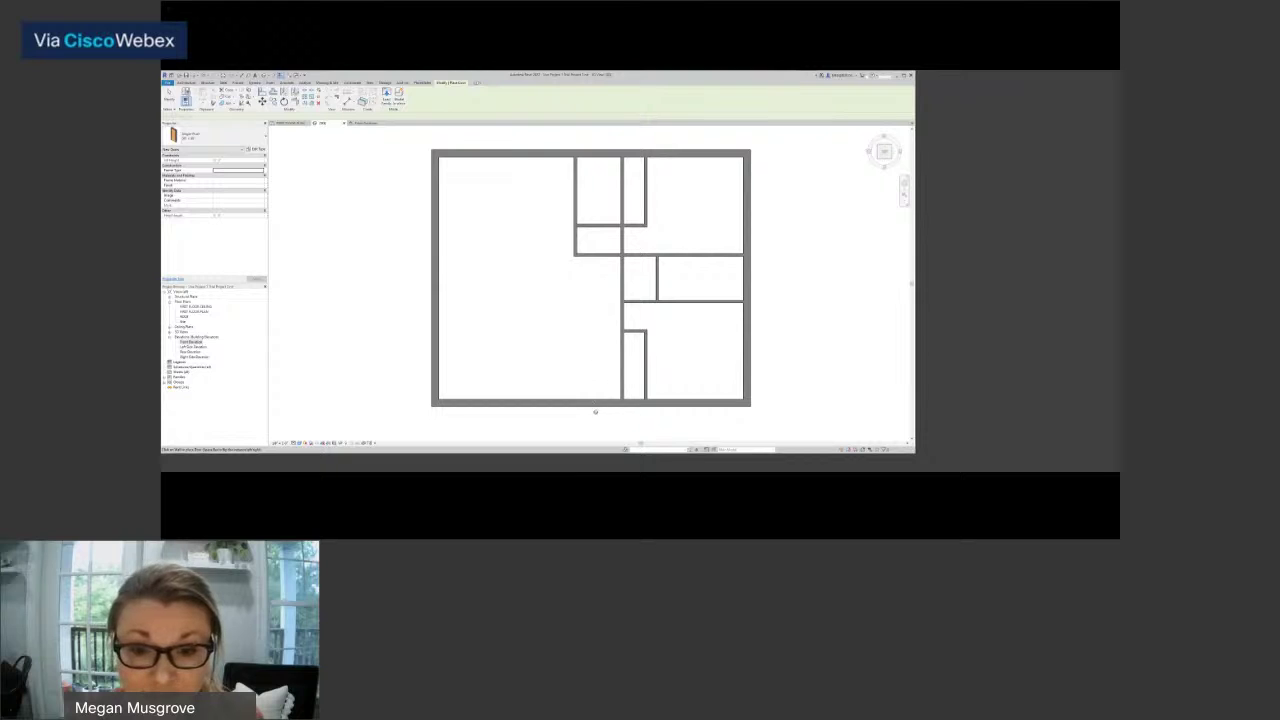
{"action": "left_click", "coordinate": [291, 123]}
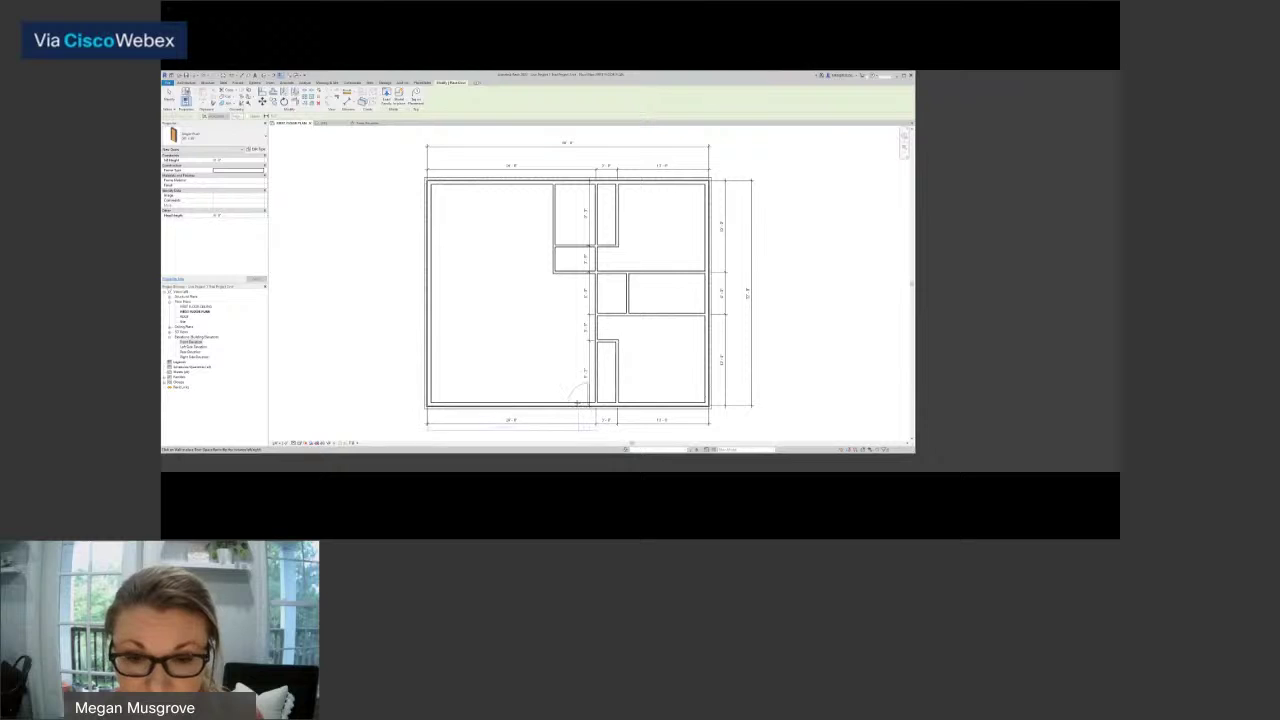
{"action": "left_click", "coordinate": [577, 402]}
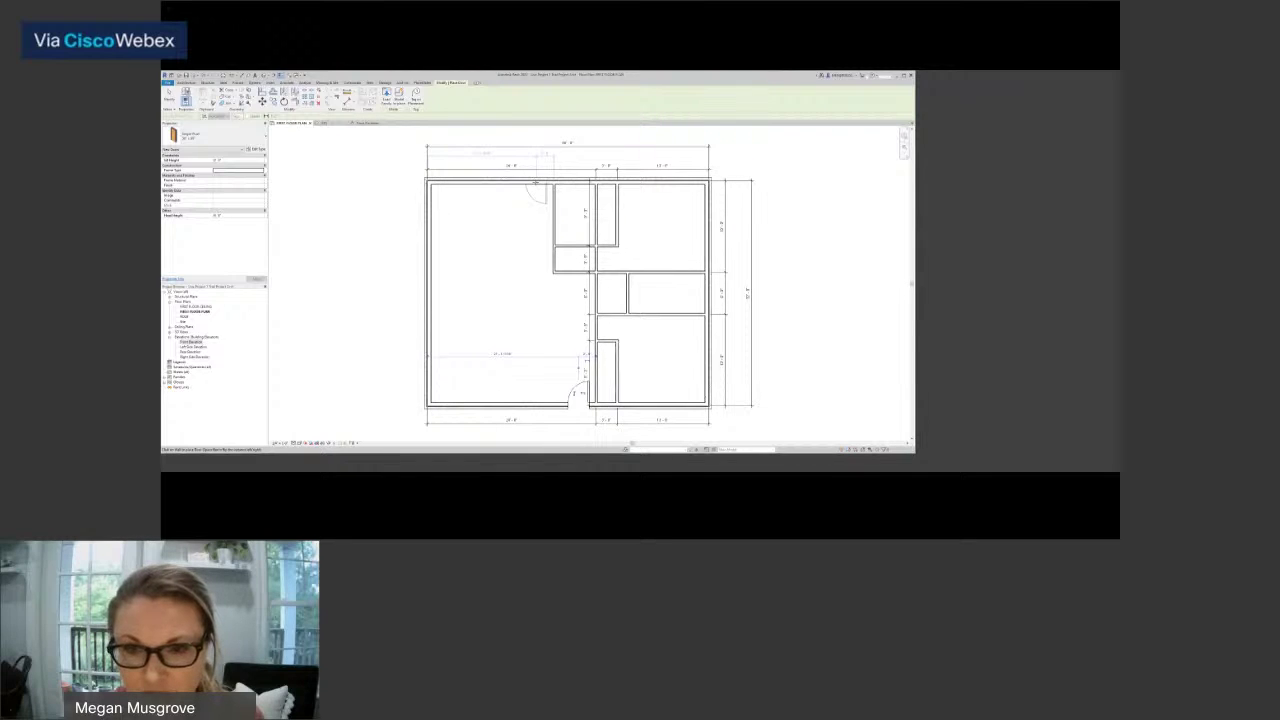
{"action": "left_click", "coordinate": [535, 183]}
{"action": "key", "text": "Escape"}
{"action": "key", "text": "Escape"}
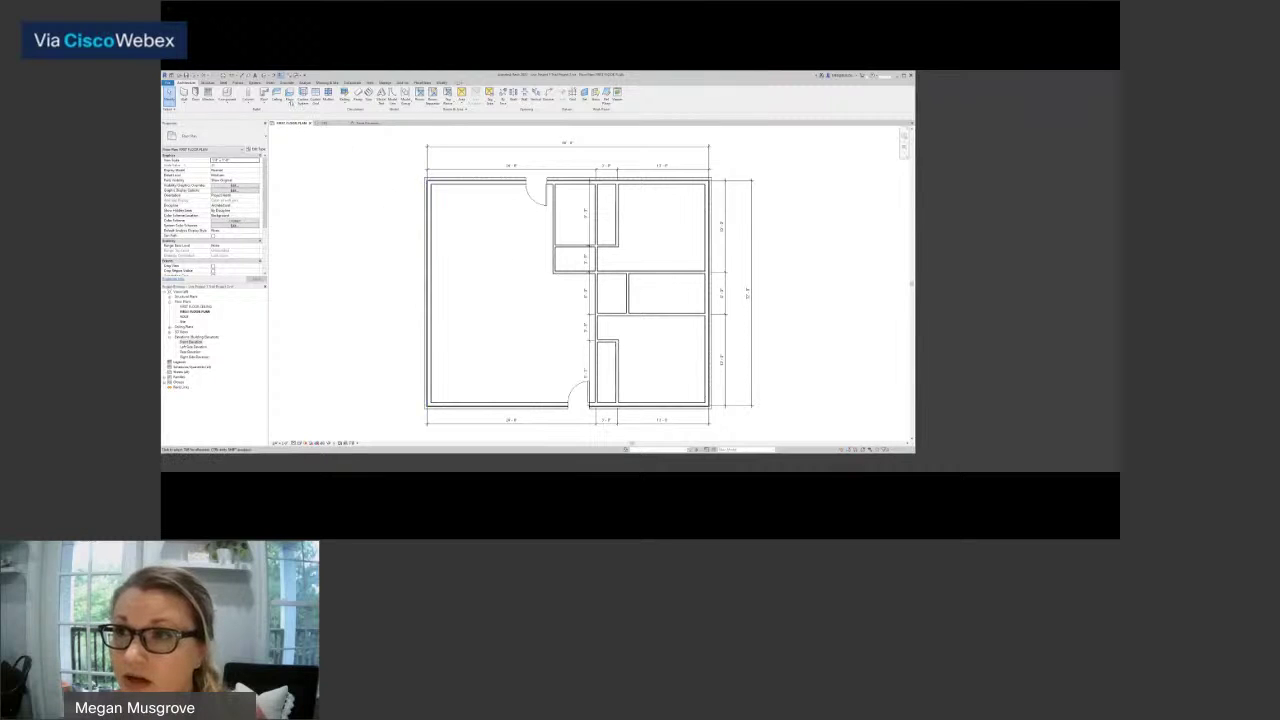
Change the front exterior wall's door to the last listed Single-Flush size in the 3D view.
{"action": "left_click", "coordinate": [265, 77]}
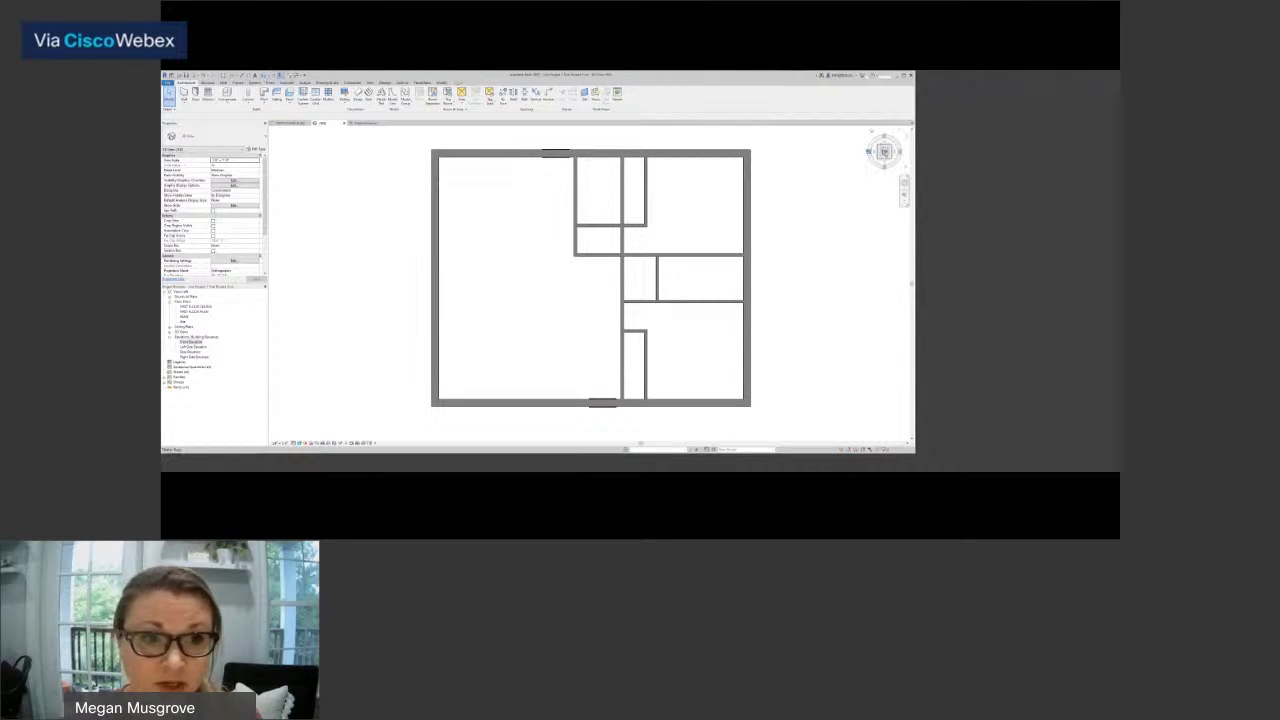
{"action": "left_click_drag", "start_coordinate": [885, 155], "coordinate": [819, 213]}
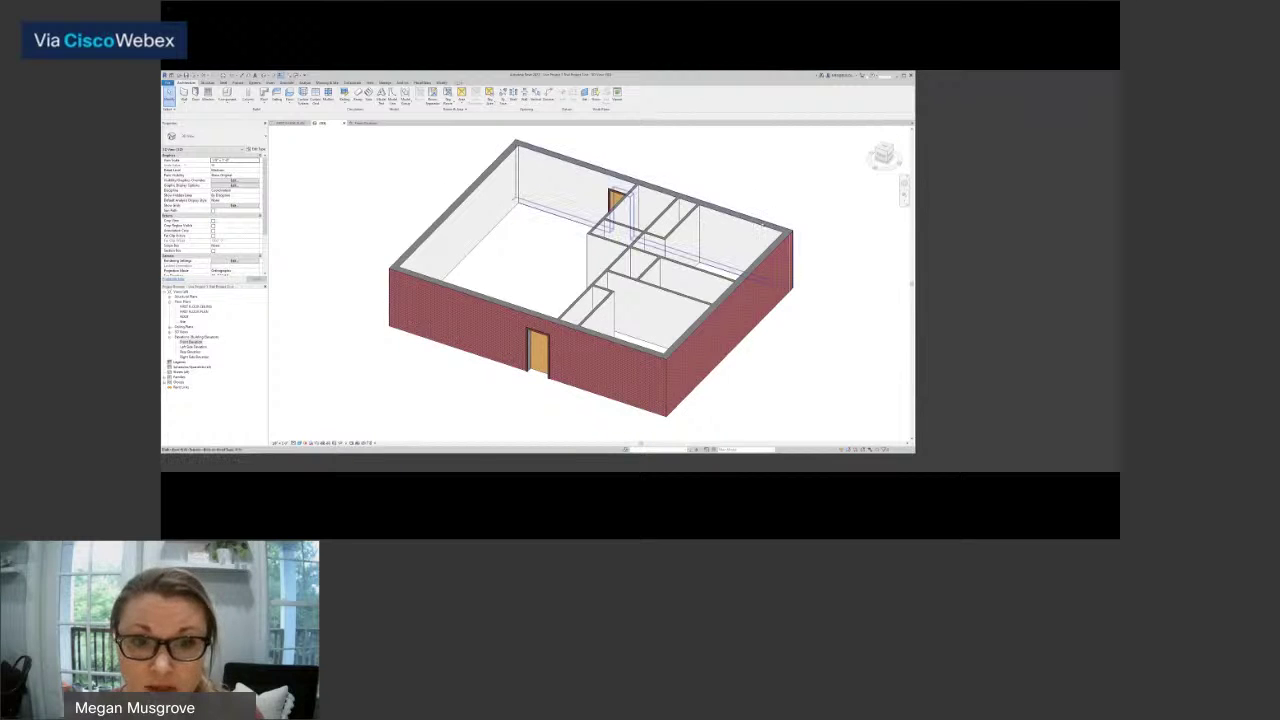
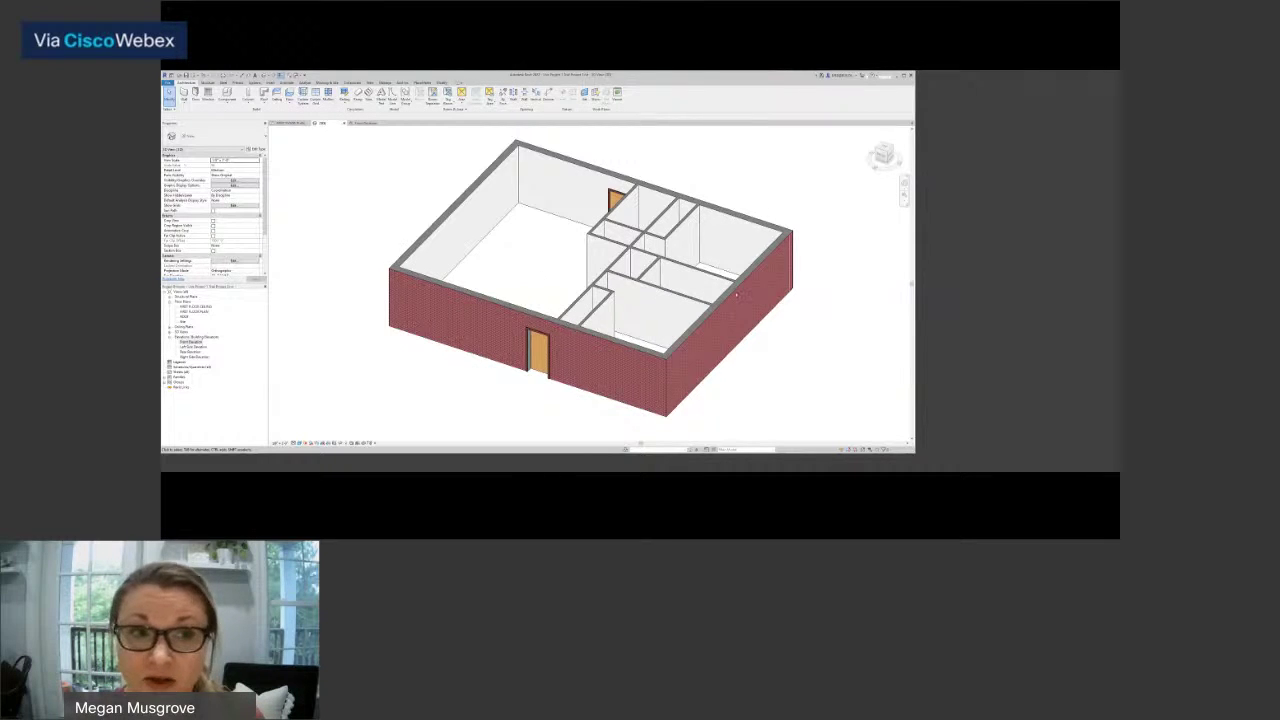
{"action": "left_click", "coordinate": [884, 148]}
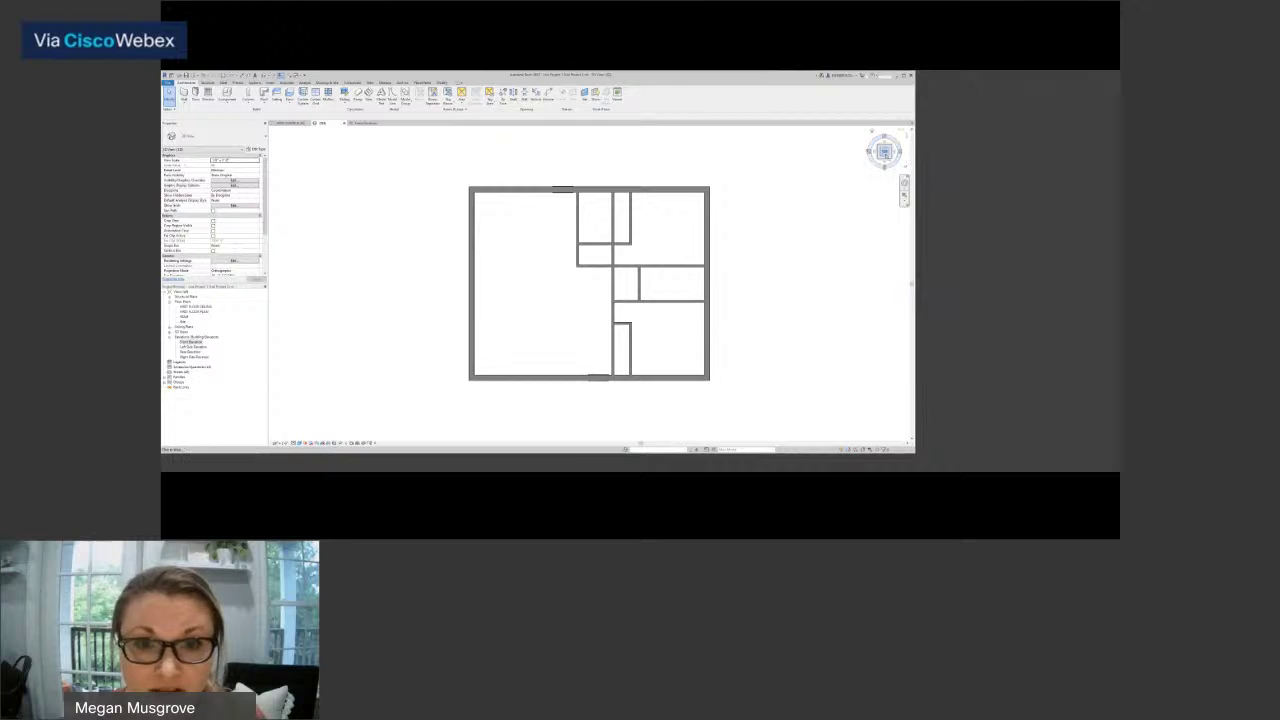
{"action": "left_click_drag", "start_coordinate": [884, 151], "coordinate": [329, 279]}
{"action": "scroll", "coordinate": [656, 333], "scroll_direction": "up", "scroll_amount": 4}
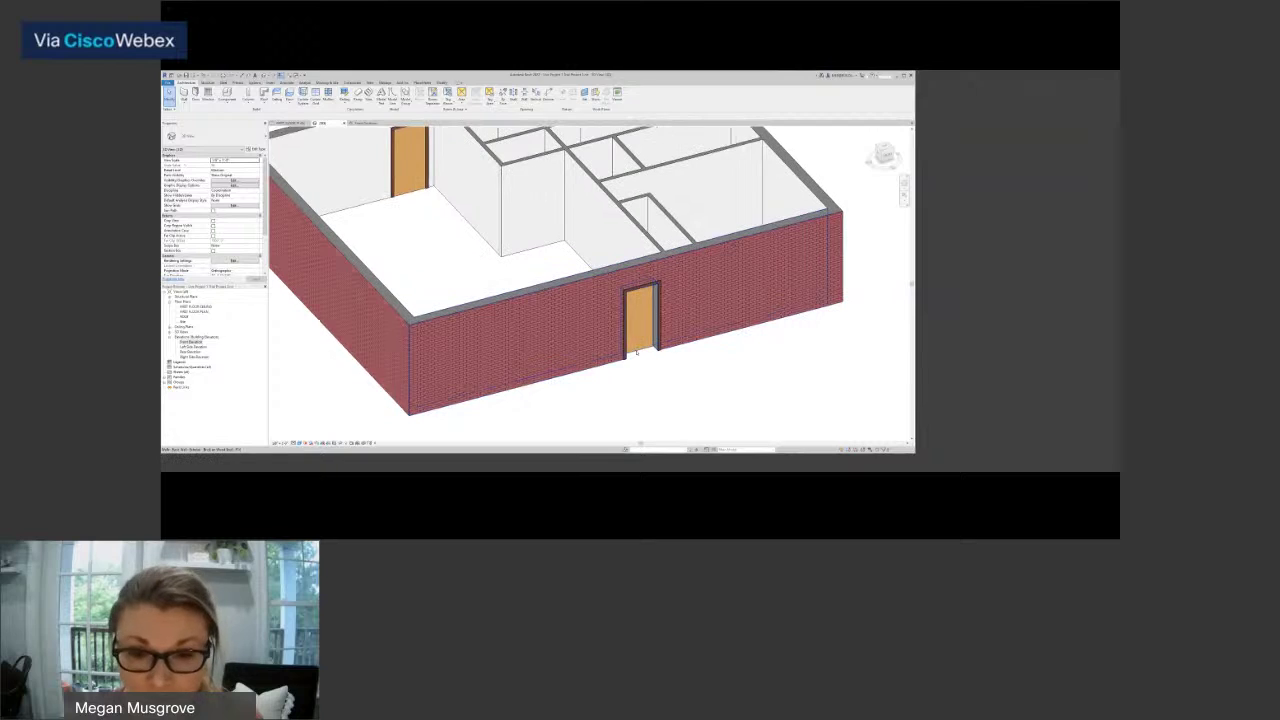
{"action": "left_click", "coordinate": [639, 344]}
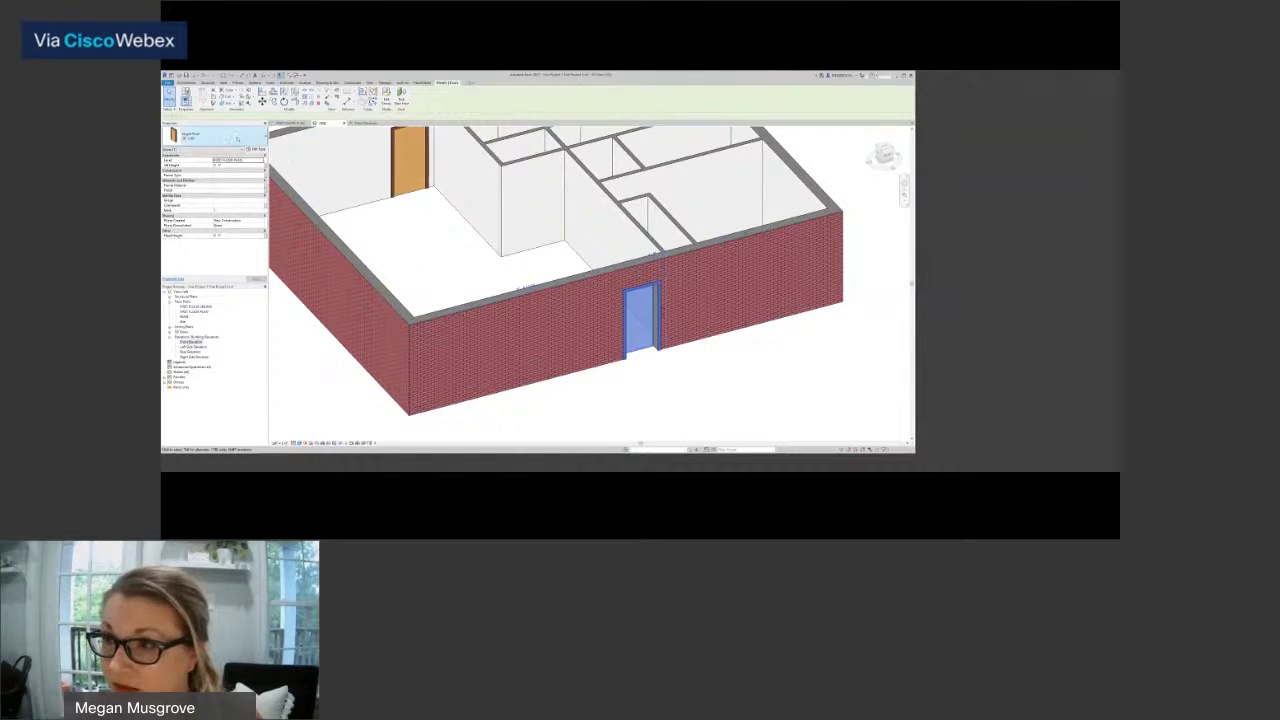
{"action": "left_click", "coordinate": [237, 138]}
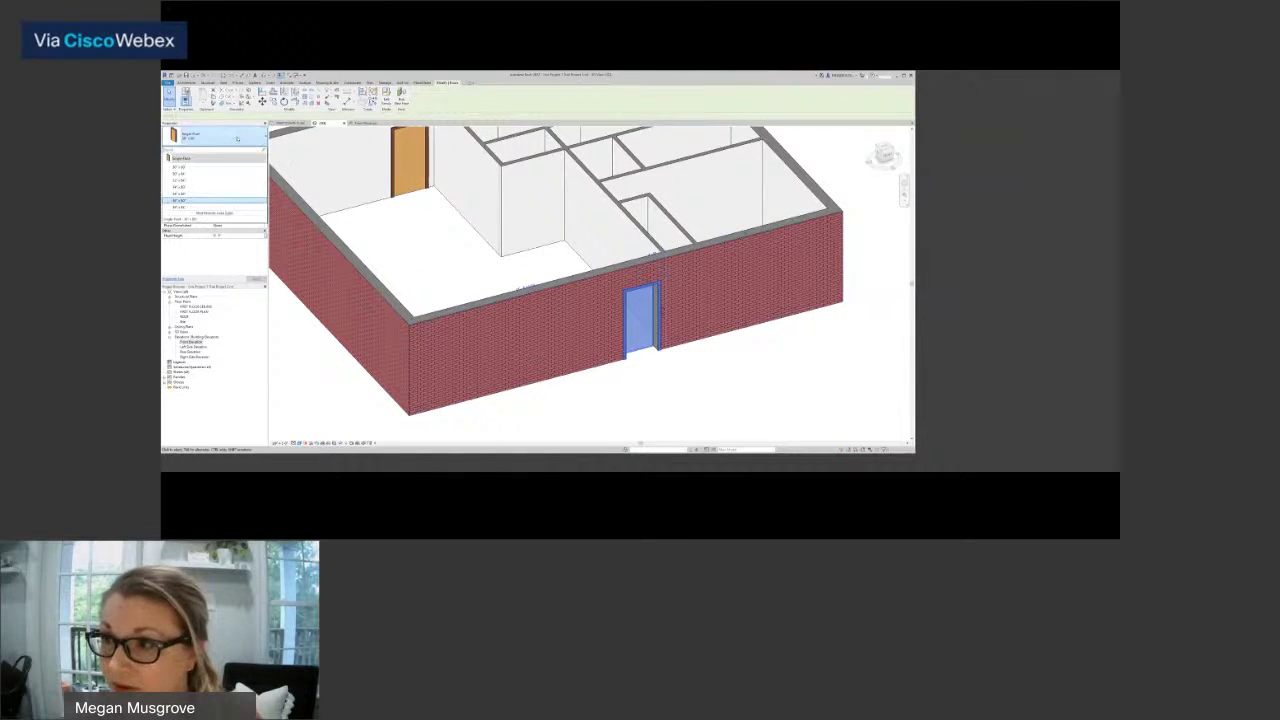
{"action": "left_click", "coordinate": [228, 208]}
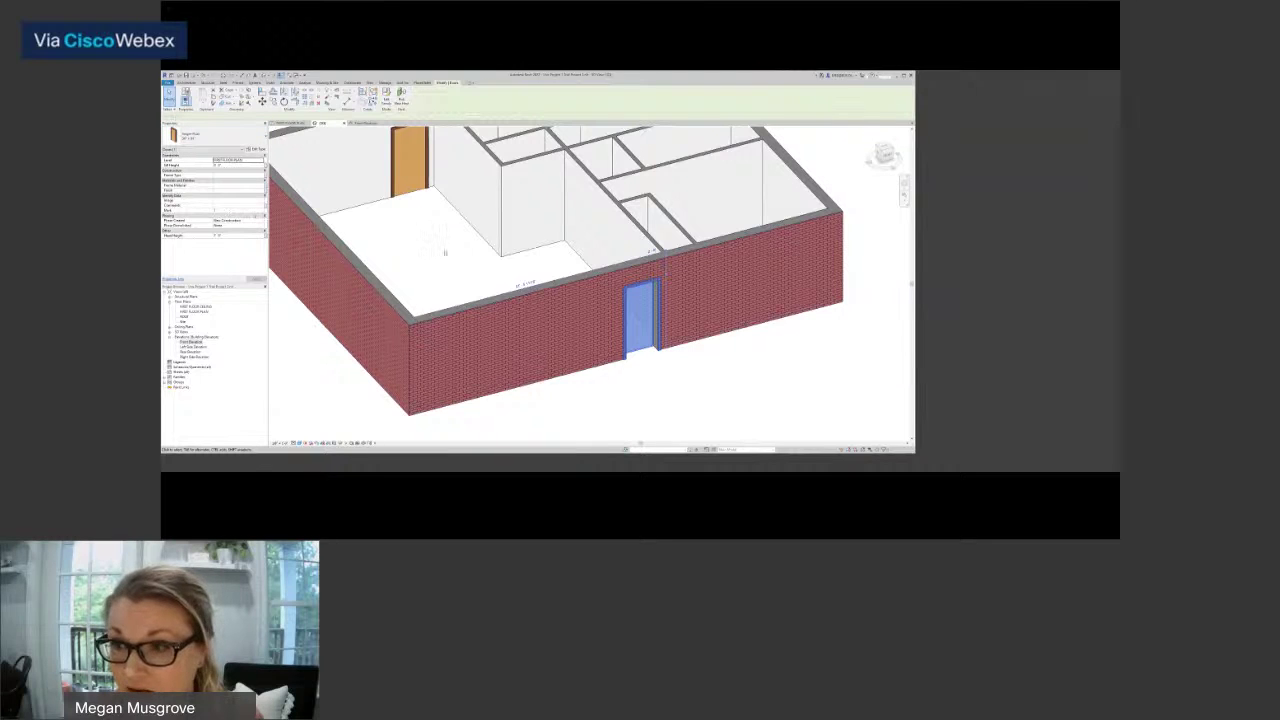
{"action": "key", "text": "Escape"}
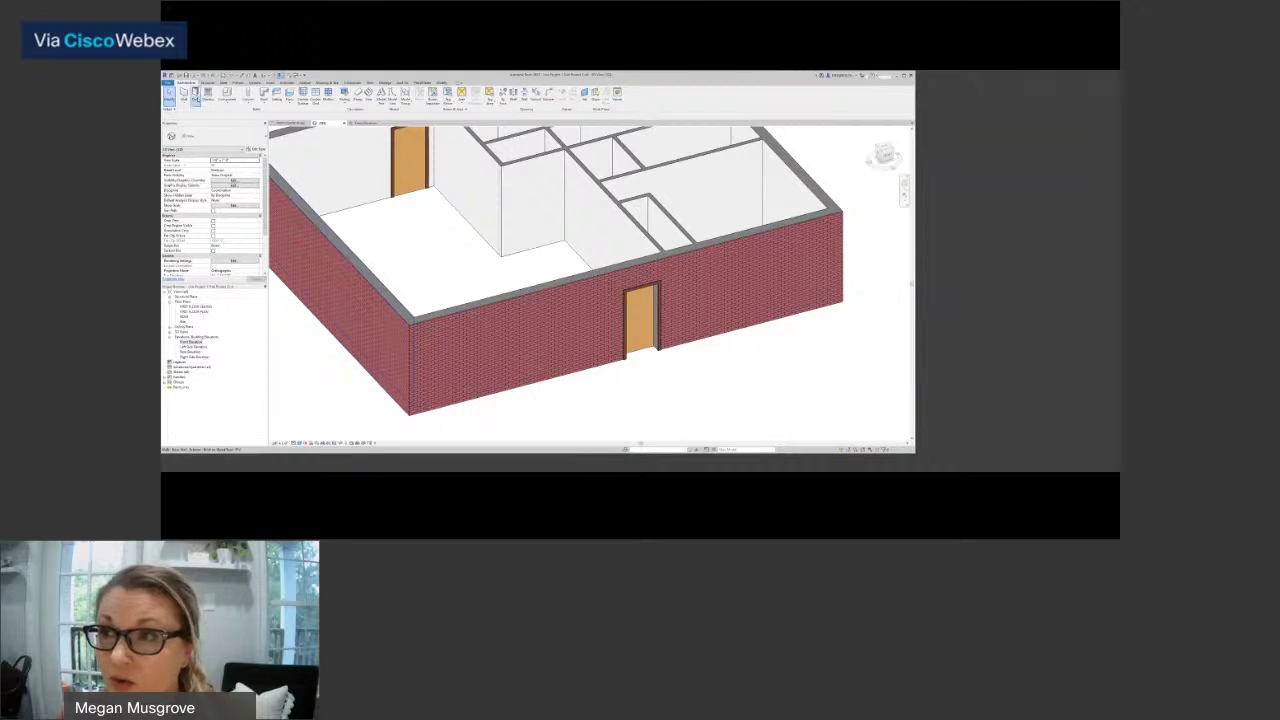
Browse the library and custom family folders for a door family to load, without loading one.
{"action": "left_click", "coordinate": [196, 96]}
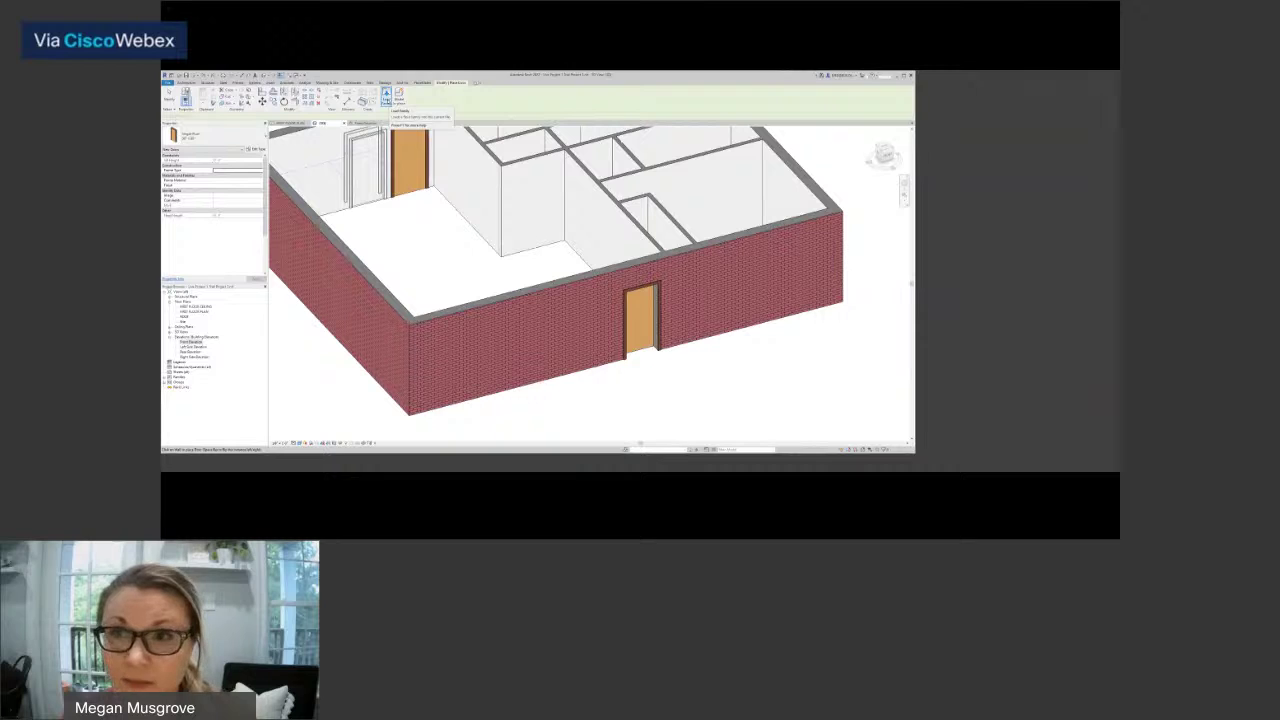
{"action": "left_click", "coordinate": [386, 95]}
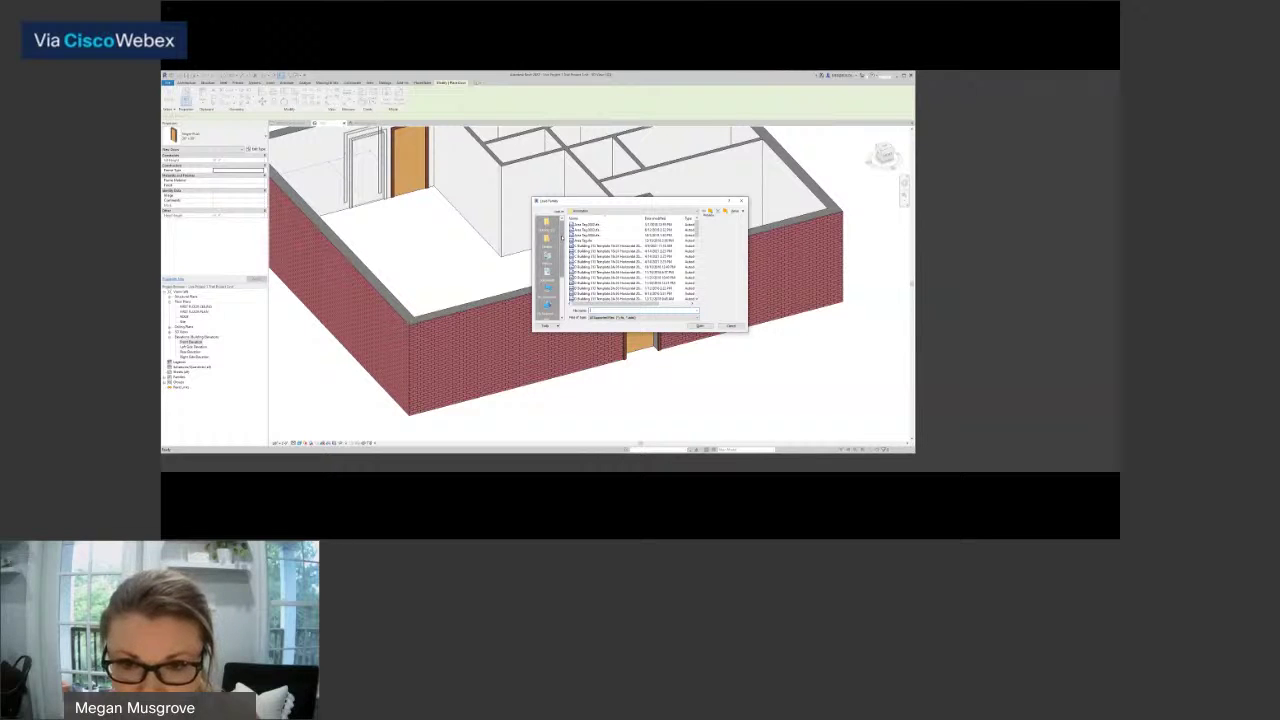
{"action": "scroll", "coordinate": [546, 265], "scroll_direction": "down", "scroll_amount": 3}
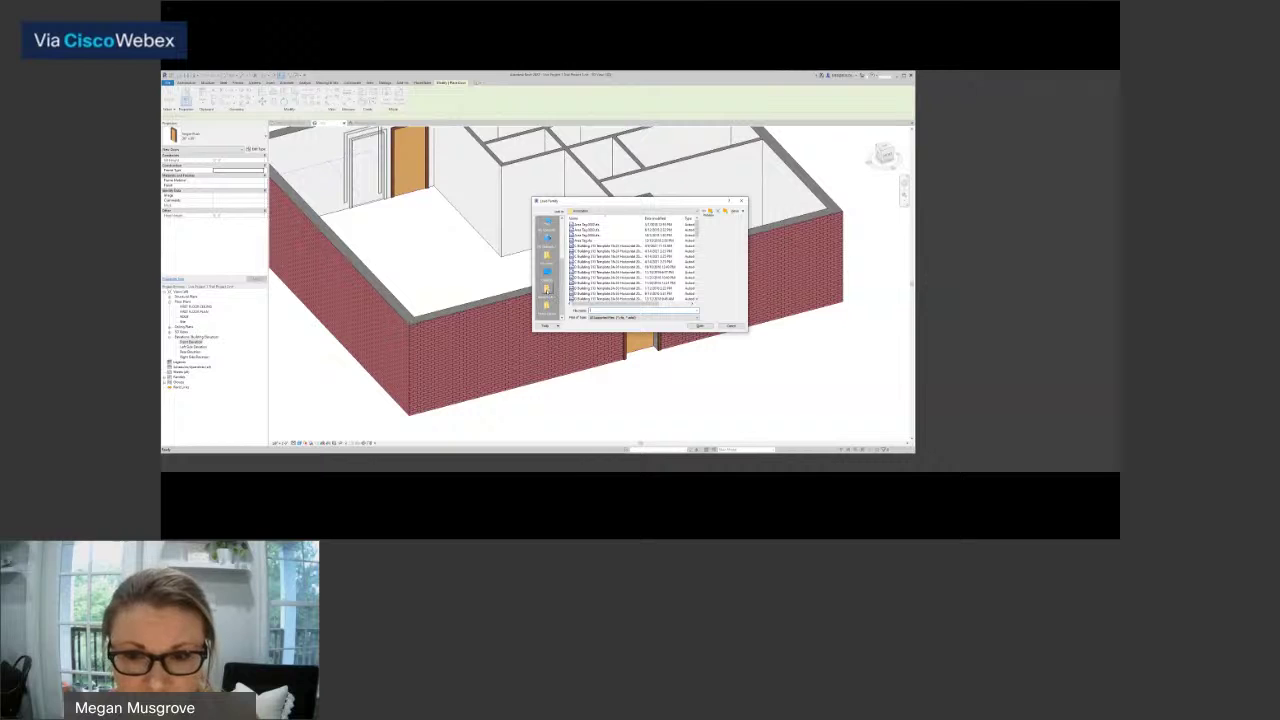
{"action": "left_click", "coordinate": [547, 288]}
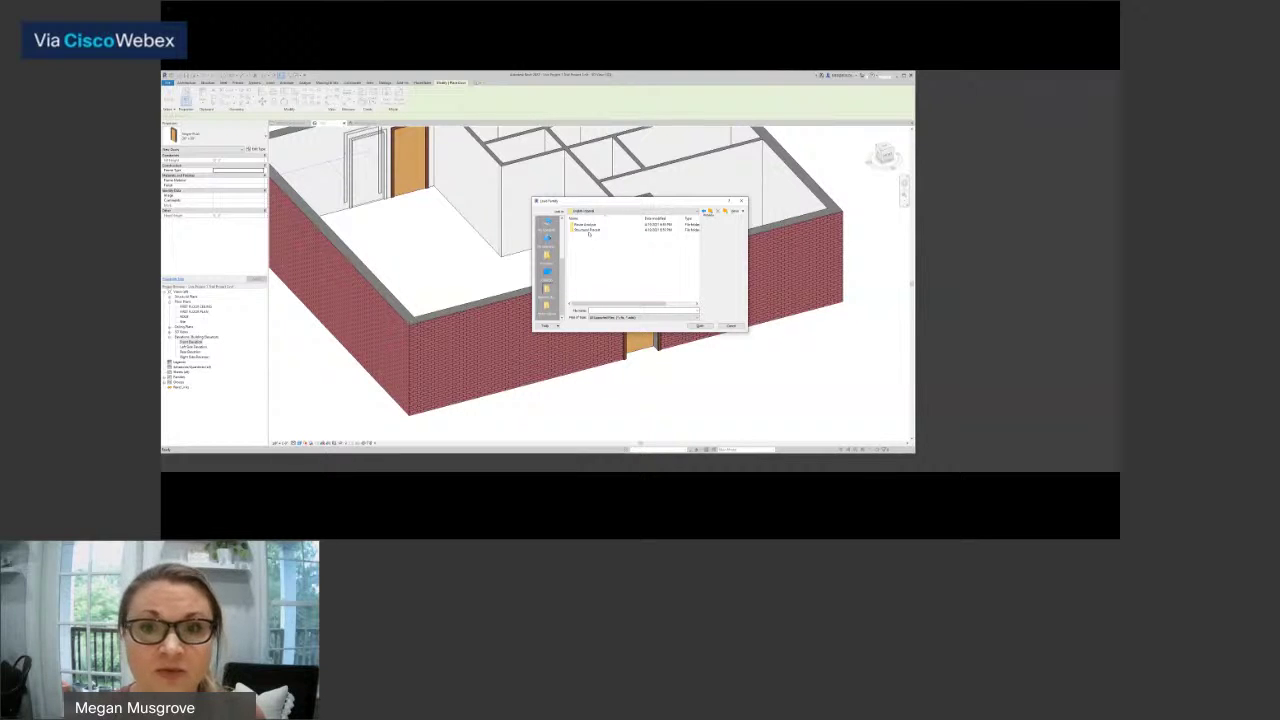
{"action": "left_click", "coordinate": [587, 231]}
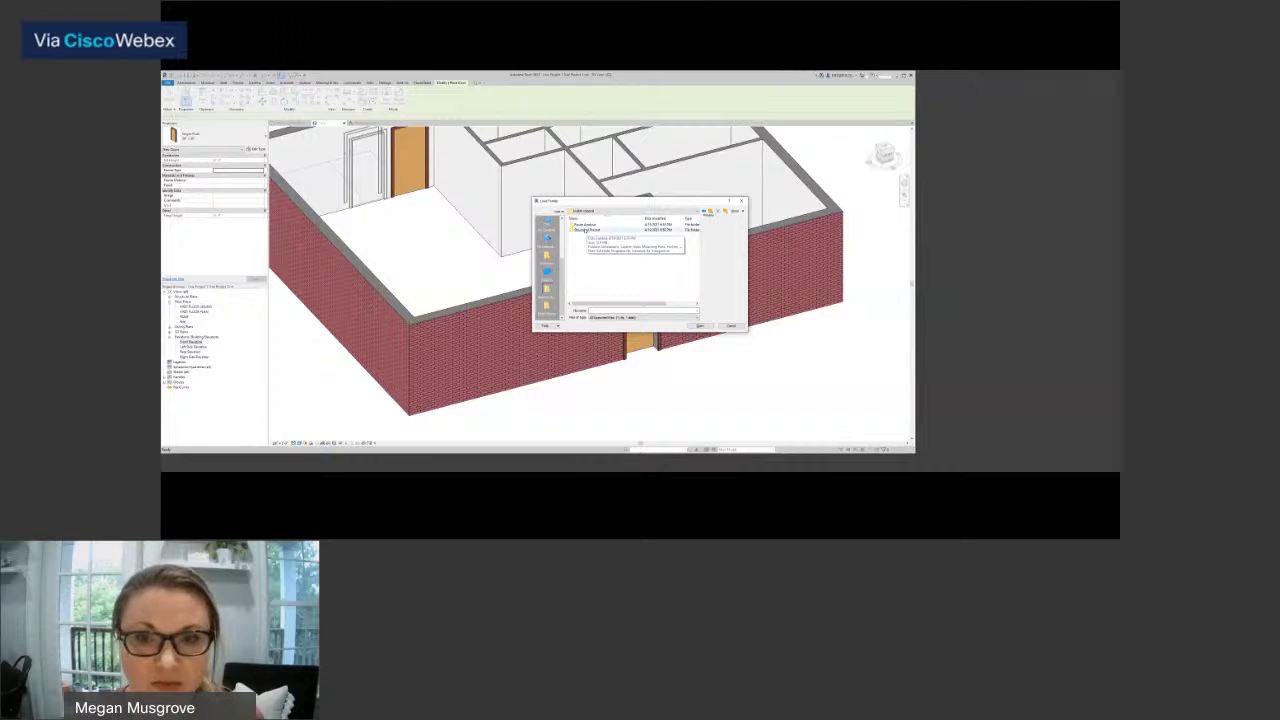
{"action": "scroll", "coordinate": [547, 276], "scroll_direction": "up", "scroll_amount": 4}
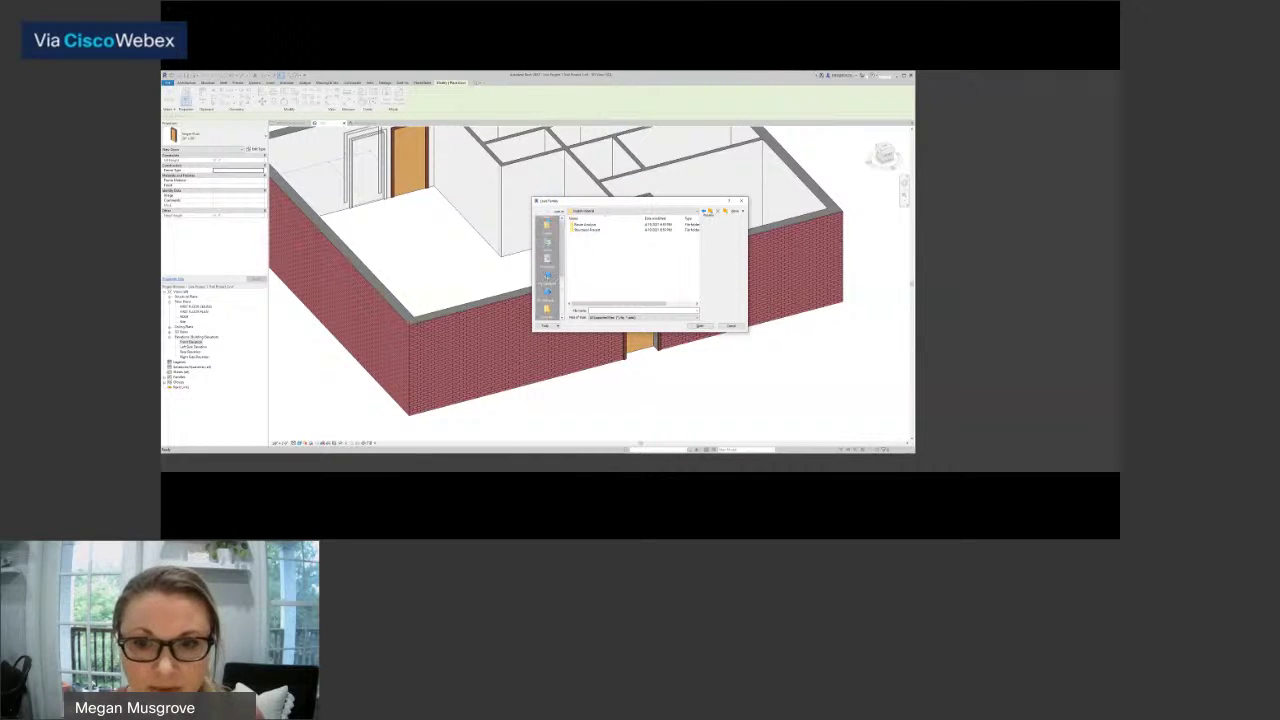
{"action": "left_click", "coordinate": [547, 241]}
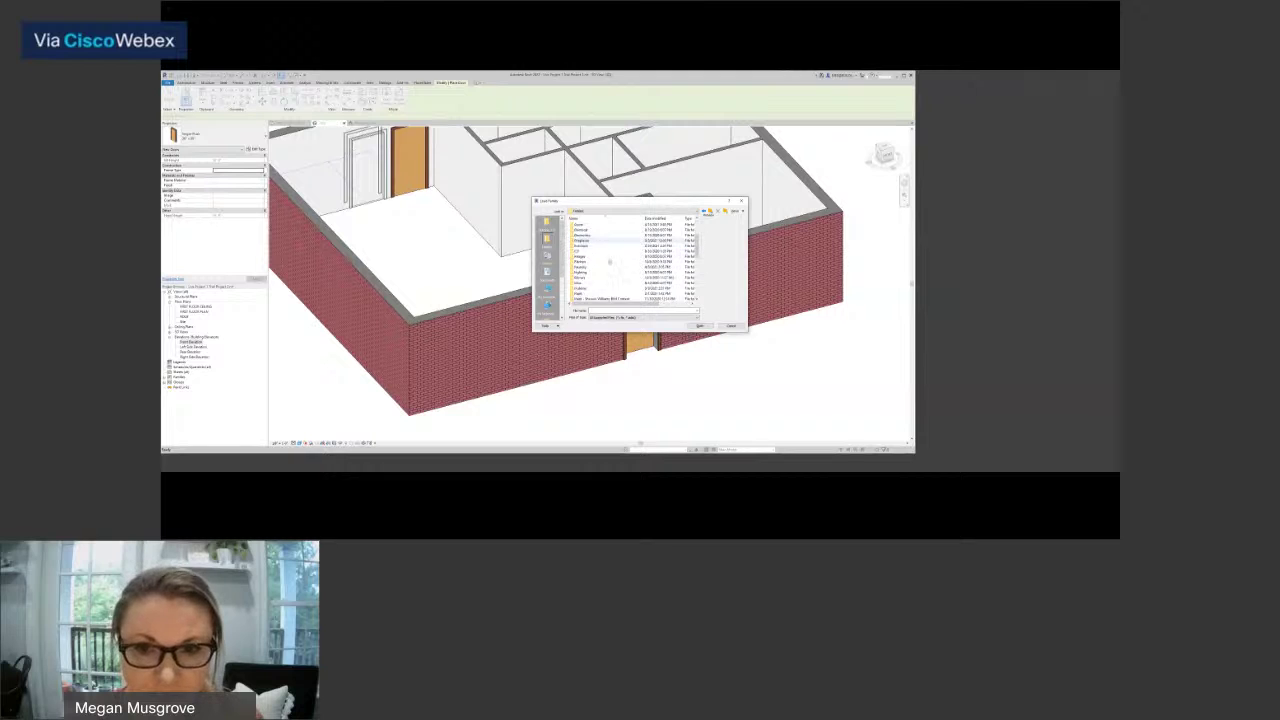
{"action": "scroll", "coordinate": [640, 280], "scroll_direction": "down", "scroll_amount": 5}
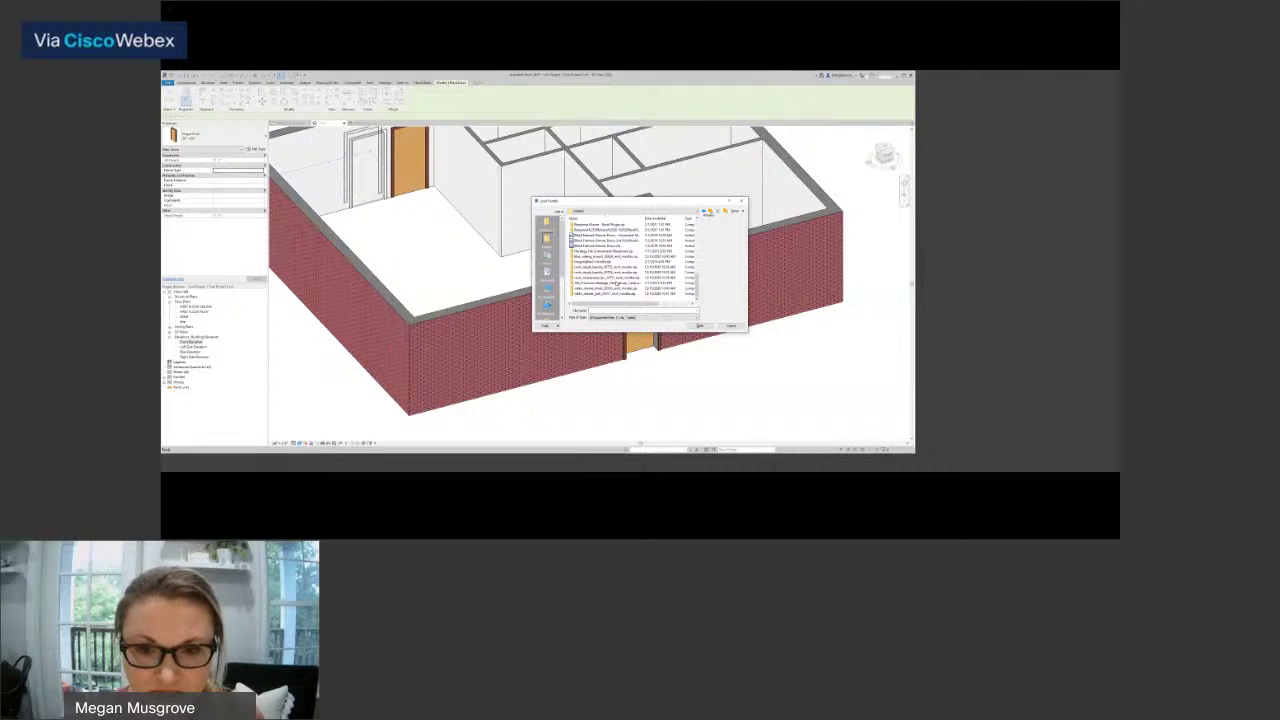
{"action": "scroll", "coordinate": [630, 284], "scroll_direction": "up", "scroll_amount": 8}
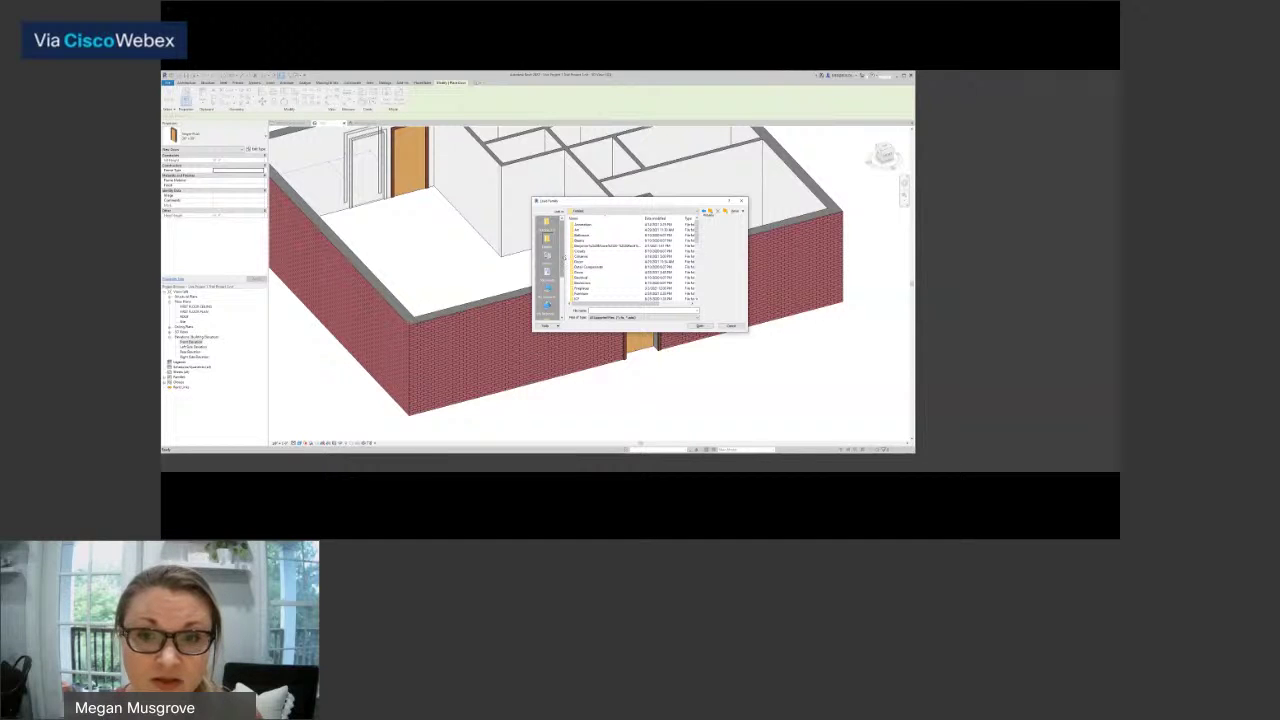
{"action": "left_click_drag", "start_coordinate": [563, 257], "coordinate": [563, 299]}
{"action": "left_click", "coordinate": [546, 290]}
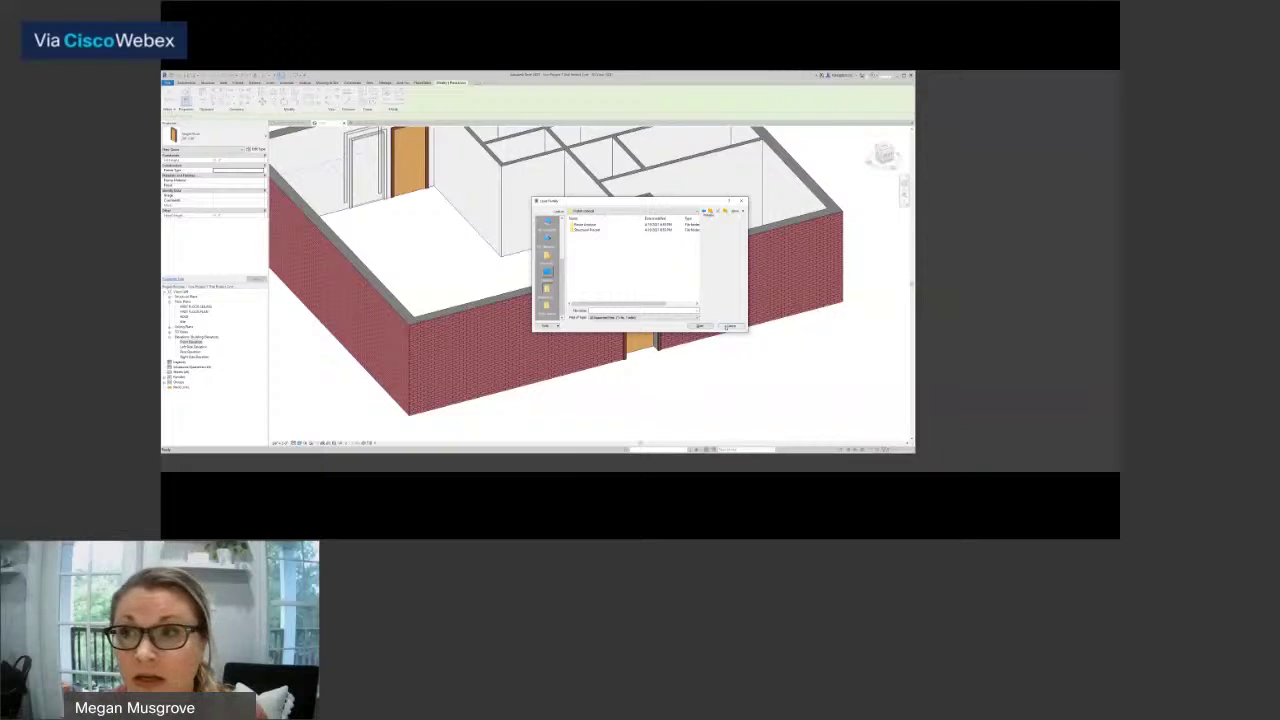
{"action": "left_click", "coordinate": [731, 326]}
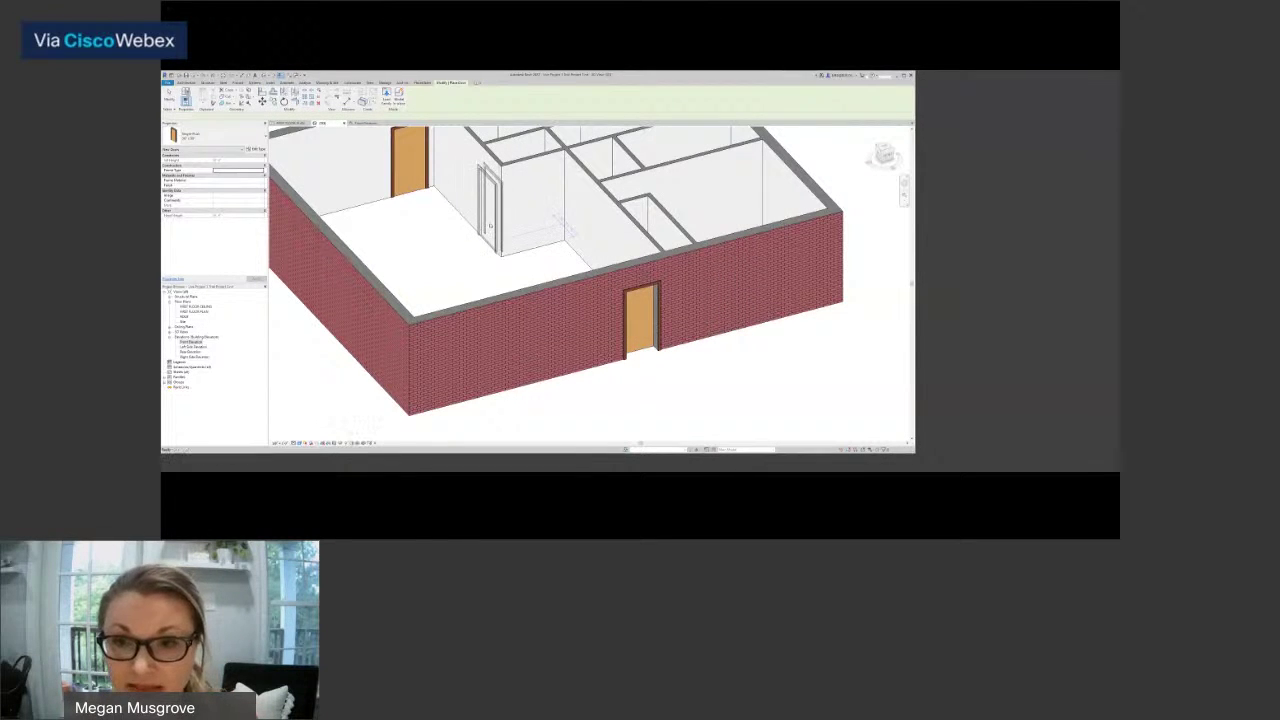
{"action": "key", "text": "Escape"}
{"action": "key", "text": "Escape"}
{"action": "scroll", "coordinate": [457, 275], "scroll_direction": "down", "scroll_amount": 3}
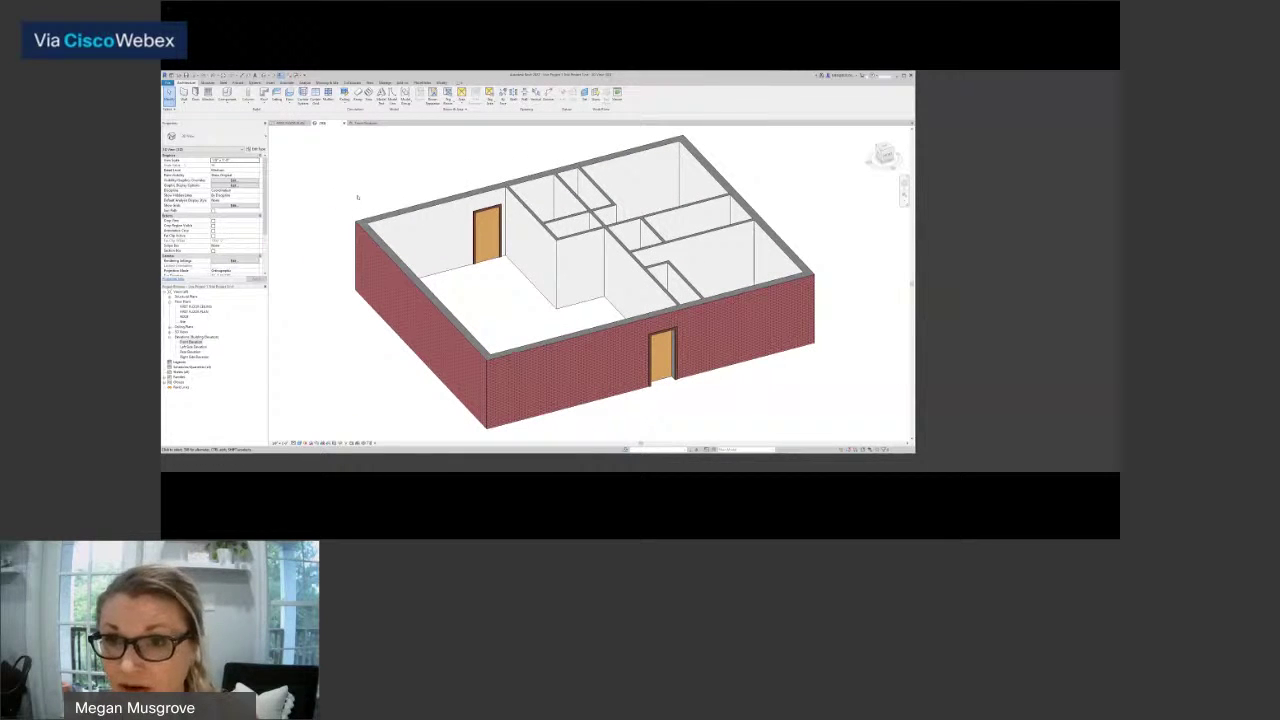
{"action": "left_click", "coordinate": [195, 92]}
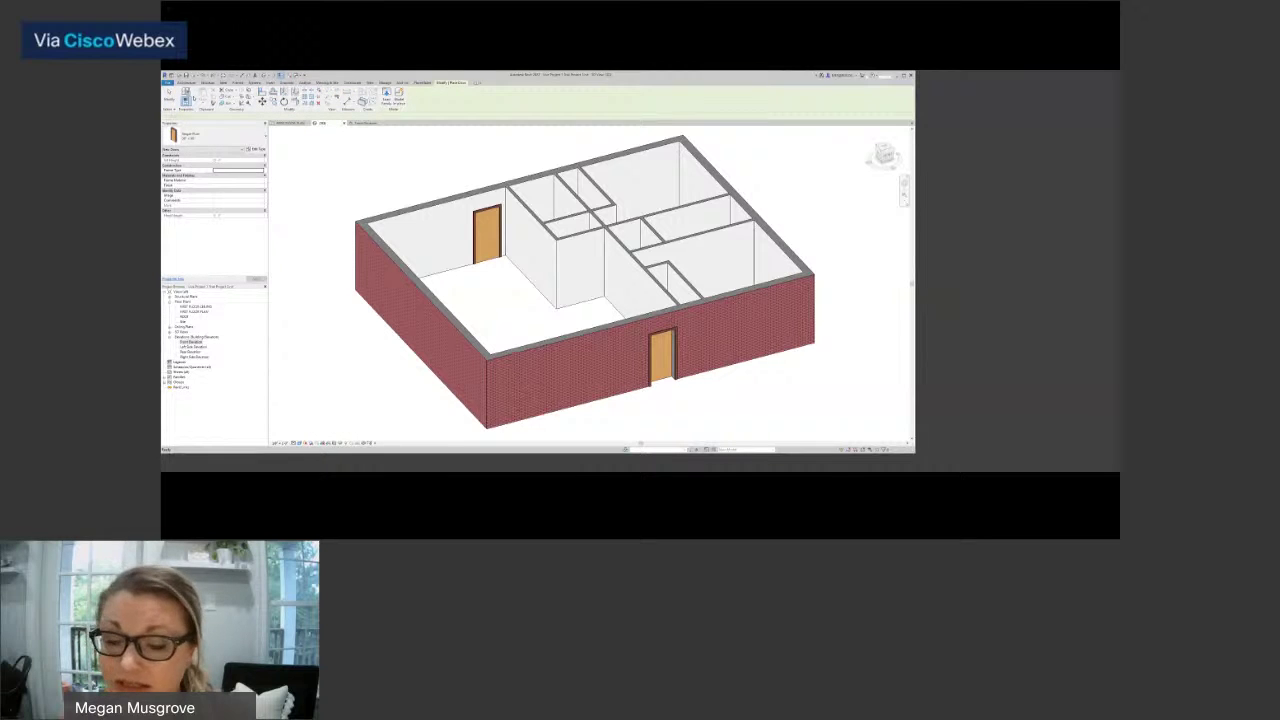
{"action": "key", "text": "Escape"}
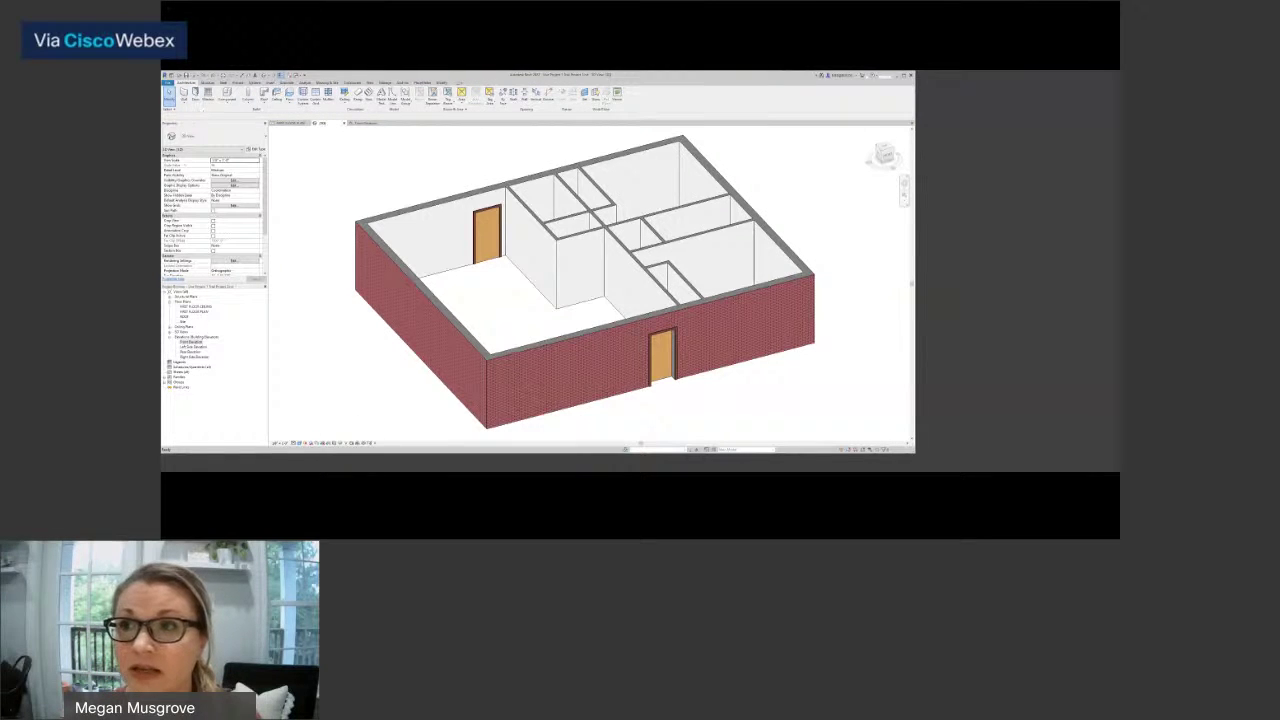
{"action": "left_click", "coordinate": [270, 82]}
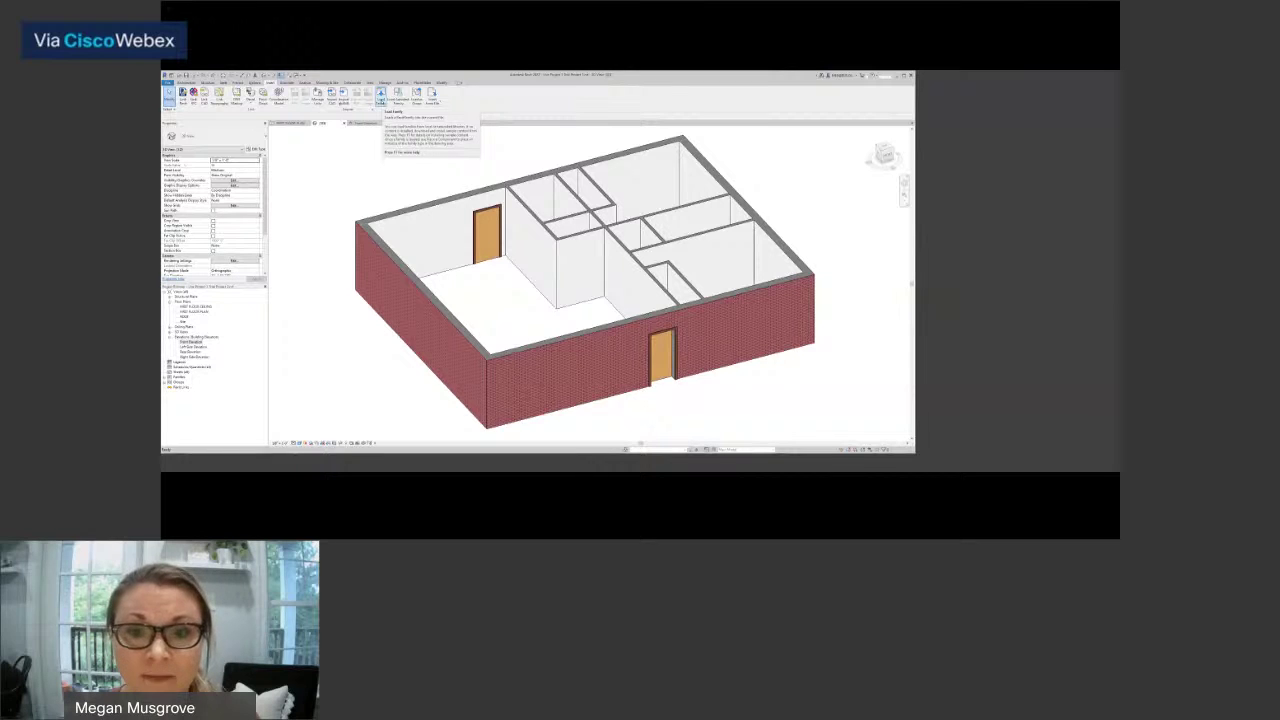
Inspect the rear exterior wall door's type properties and its list of available types in the 3D view.
{"action": "left_click", "coordinate": [659, 383]}
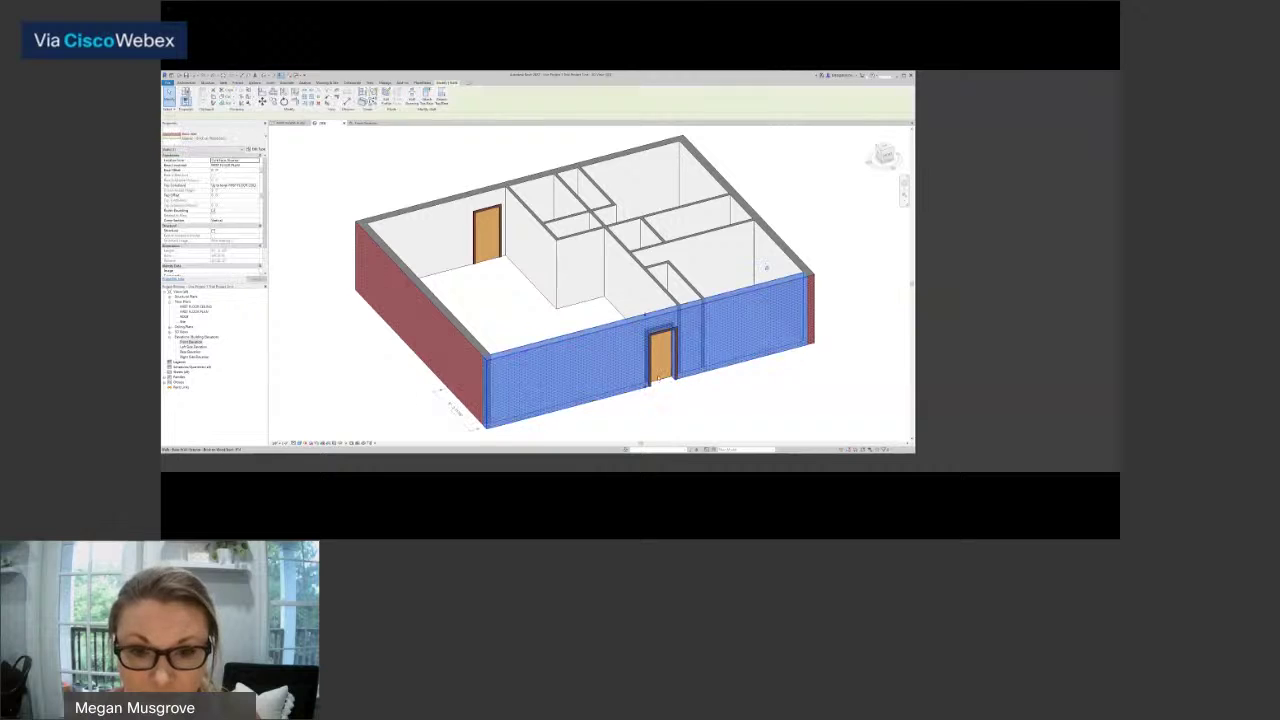
{"action": "left_click", "coordinate": [487, 235]}
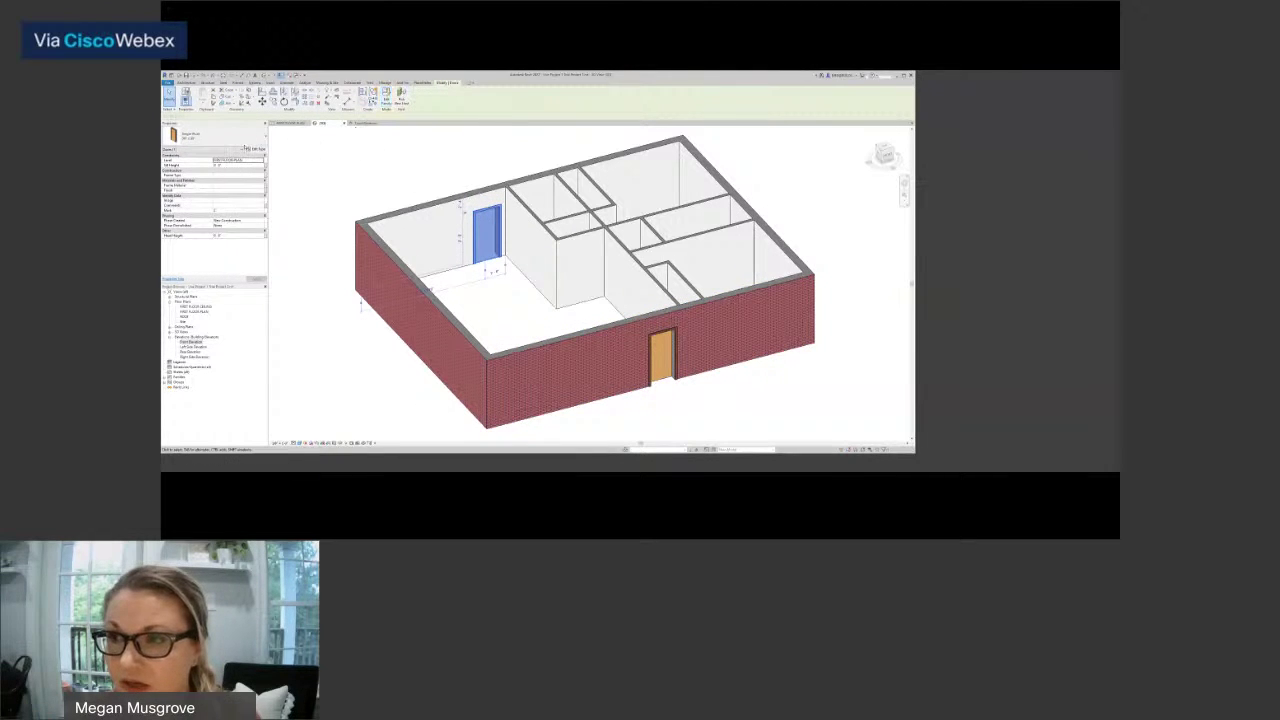
{"action": "left_click", "coordinate": [247, 140]}
{"action": "left_click", "coordinate": [247, 141]}
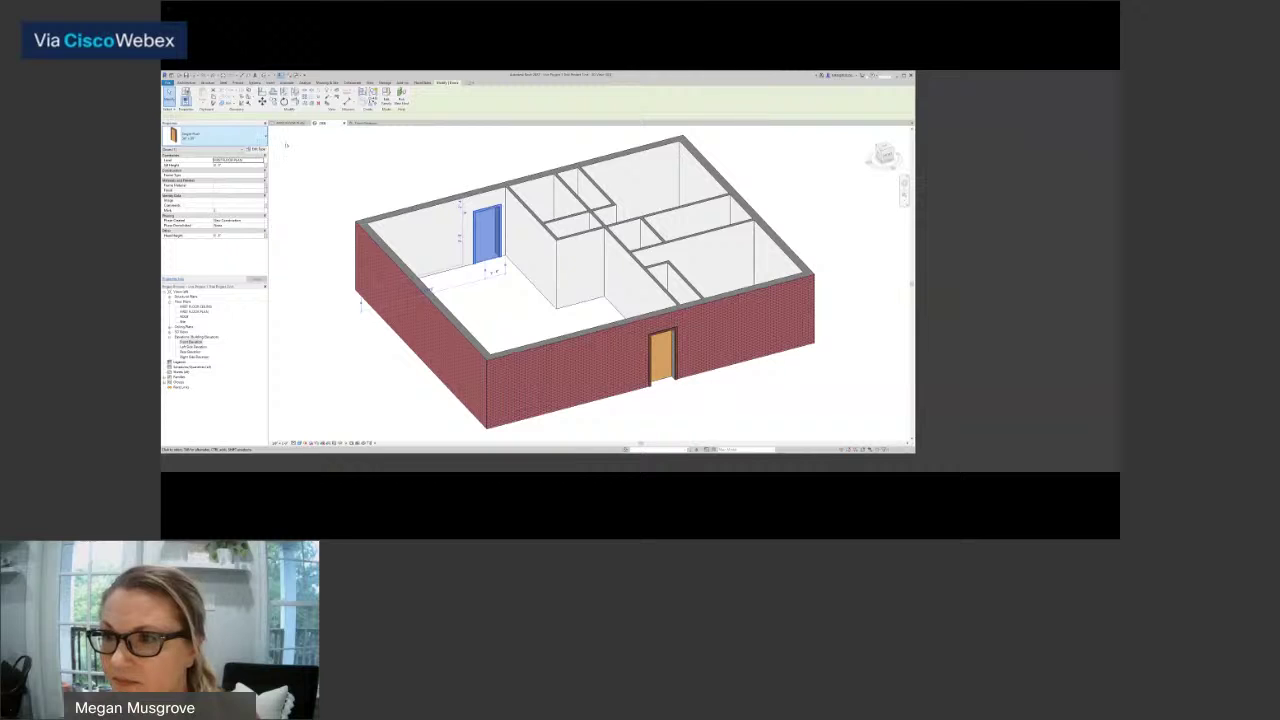
{"action": "left_click", "coordinate": [257, 149]}
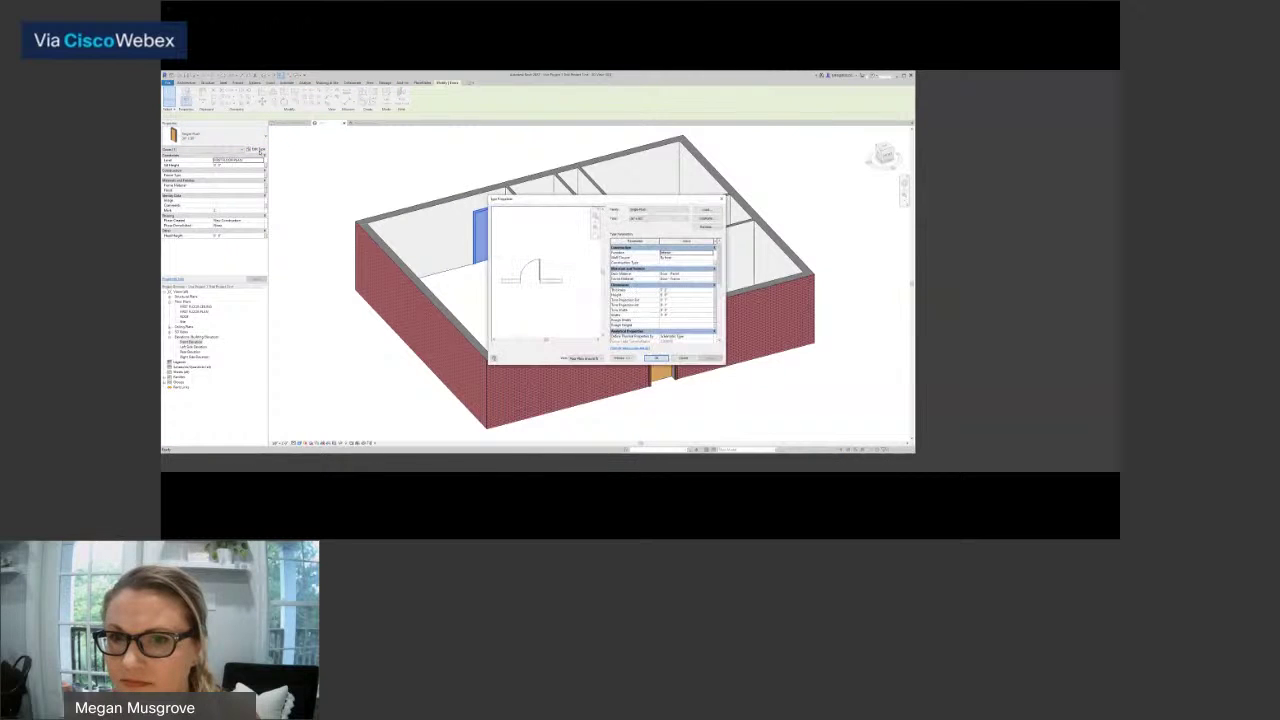
{"action": "left_click", "coordinate": [657, 358]}
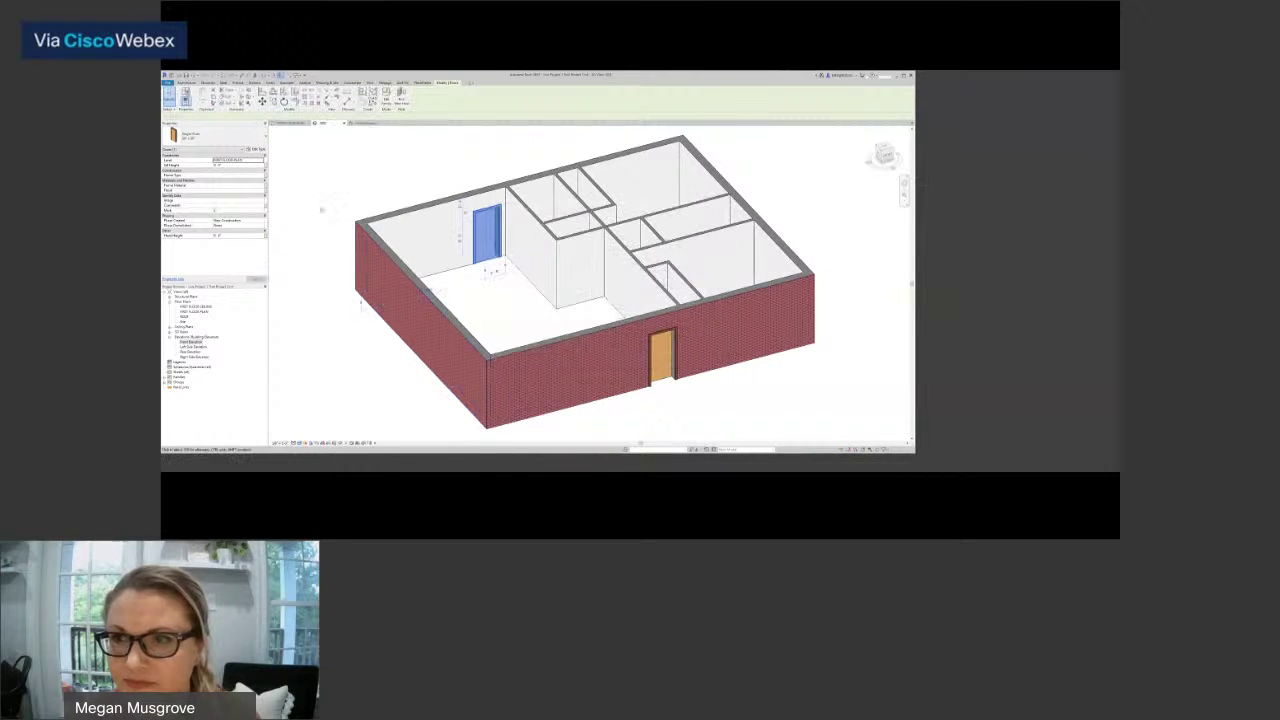
{"action": "left_click", "coordinate": [232, 133]}
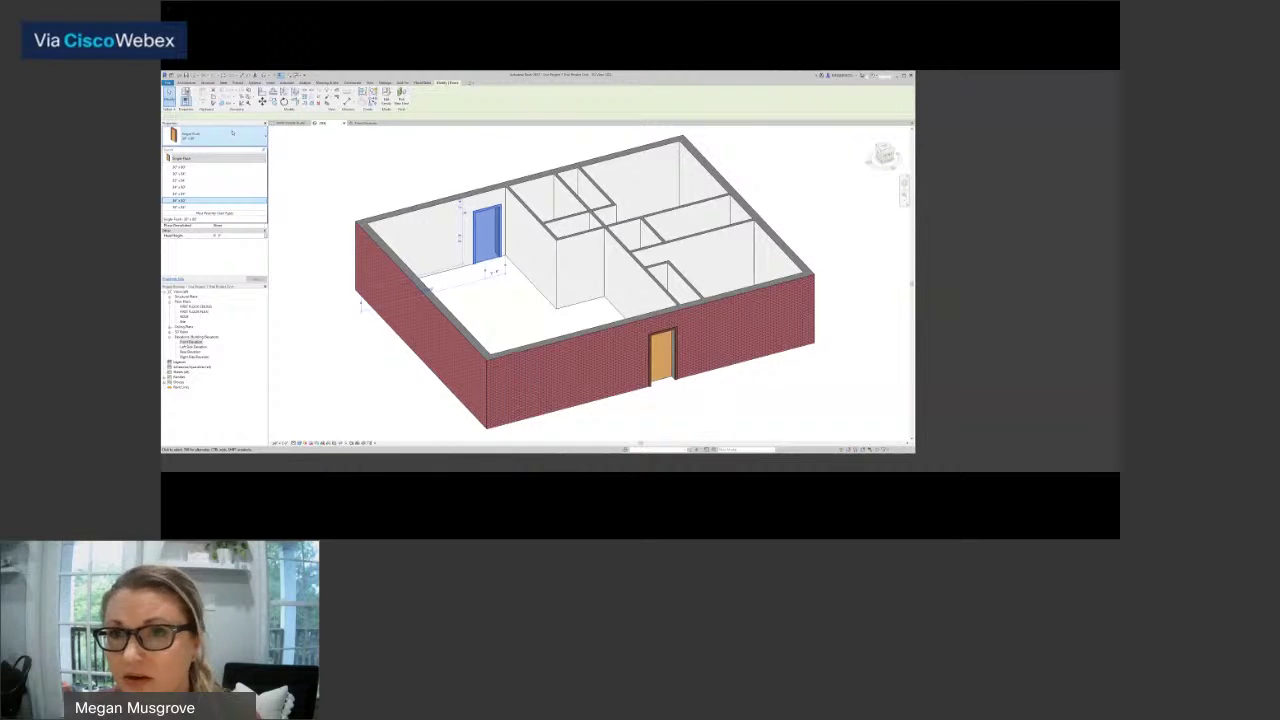
{"action": "left_click", "coordinate": [340, 181]}
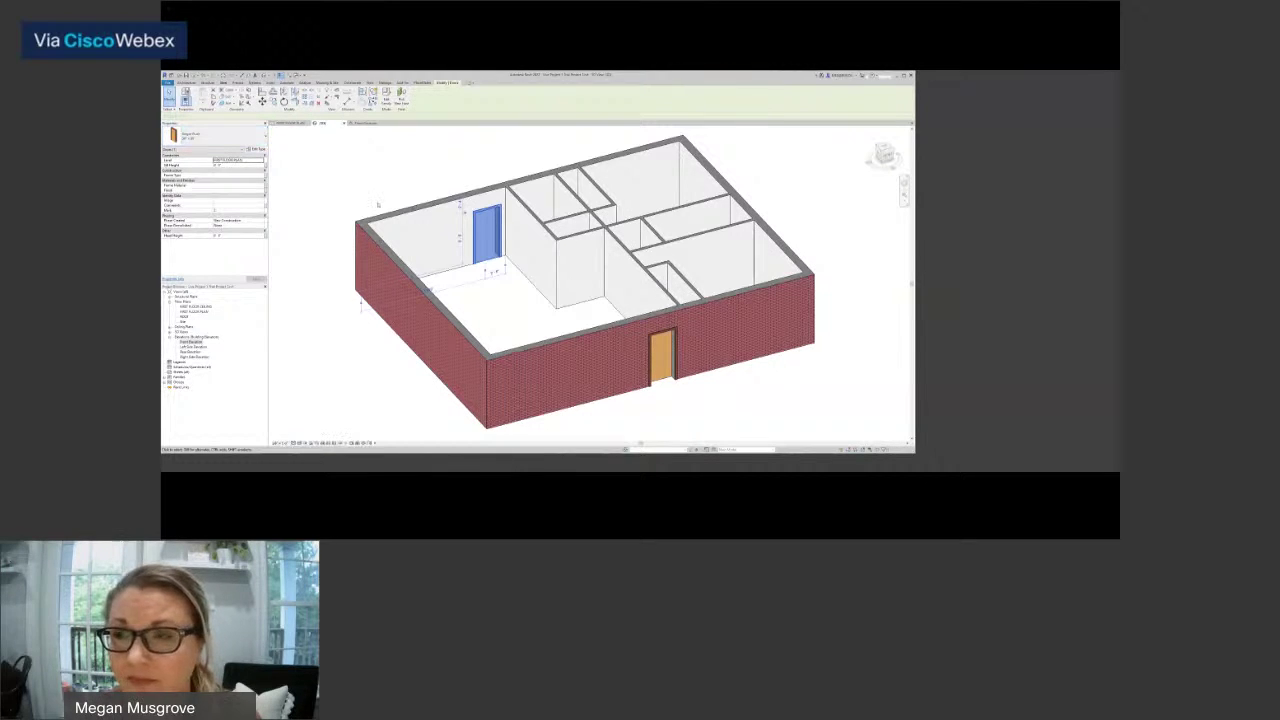
{"action": "left_click", "coordinate": [192, 84]}
{"action": "left_click", "coordinate": [192, 93]}
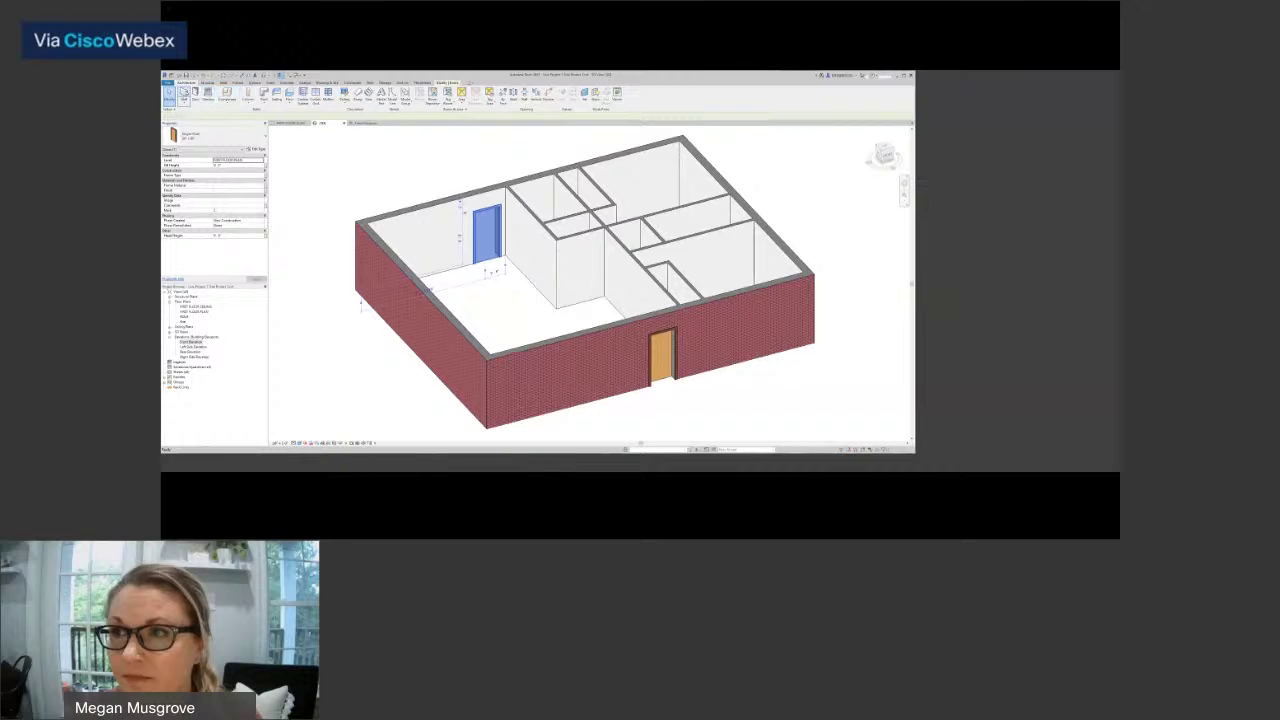
{"action": "left_click", "coordinate": [188, 84]}
{"action": "left_click", "coordinate": [197, 96]}
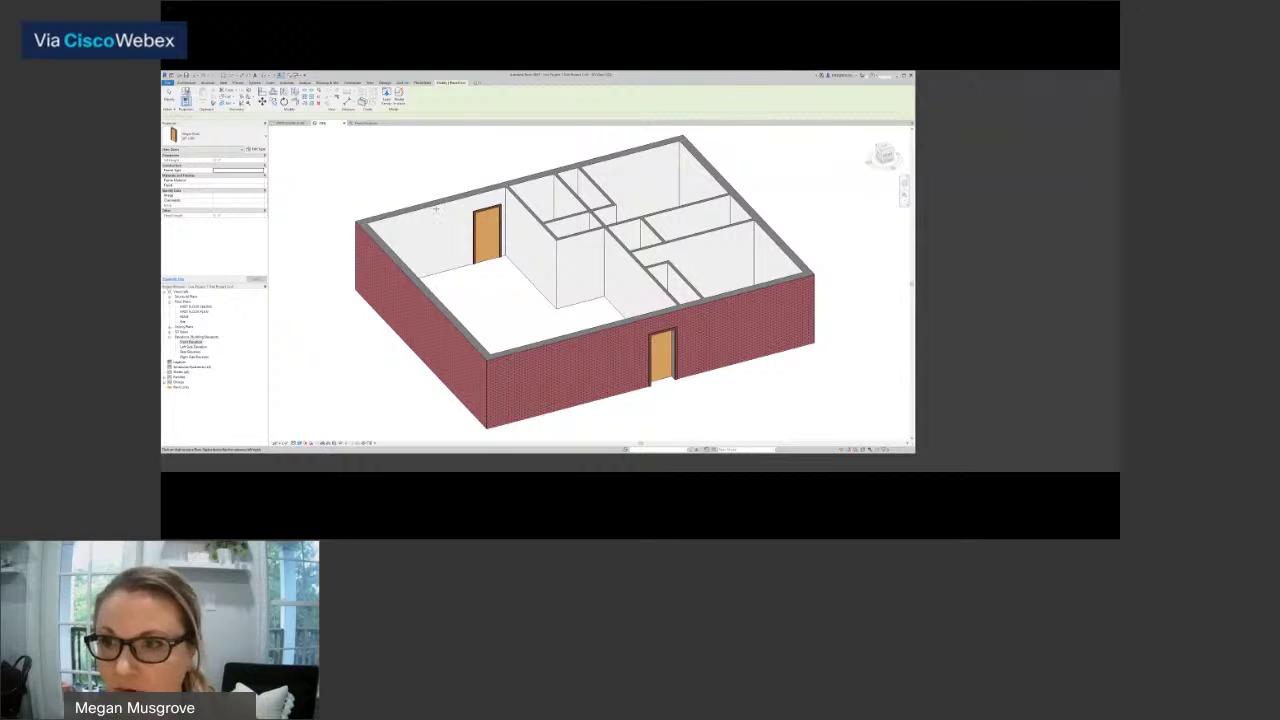
{"action": "key", "text": "Escape"}
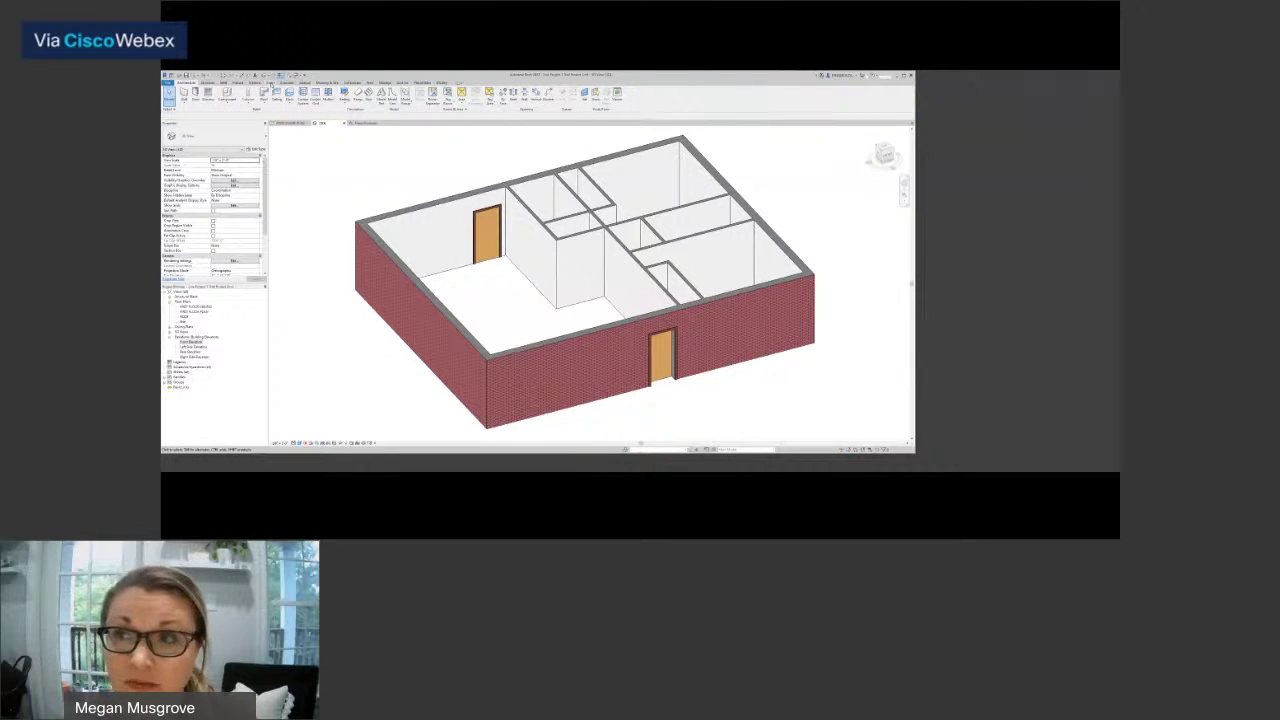
Open the Autodesk family library for loading and show its Doors category.
{"action": "left_click", "coordinate": [270, 82]}
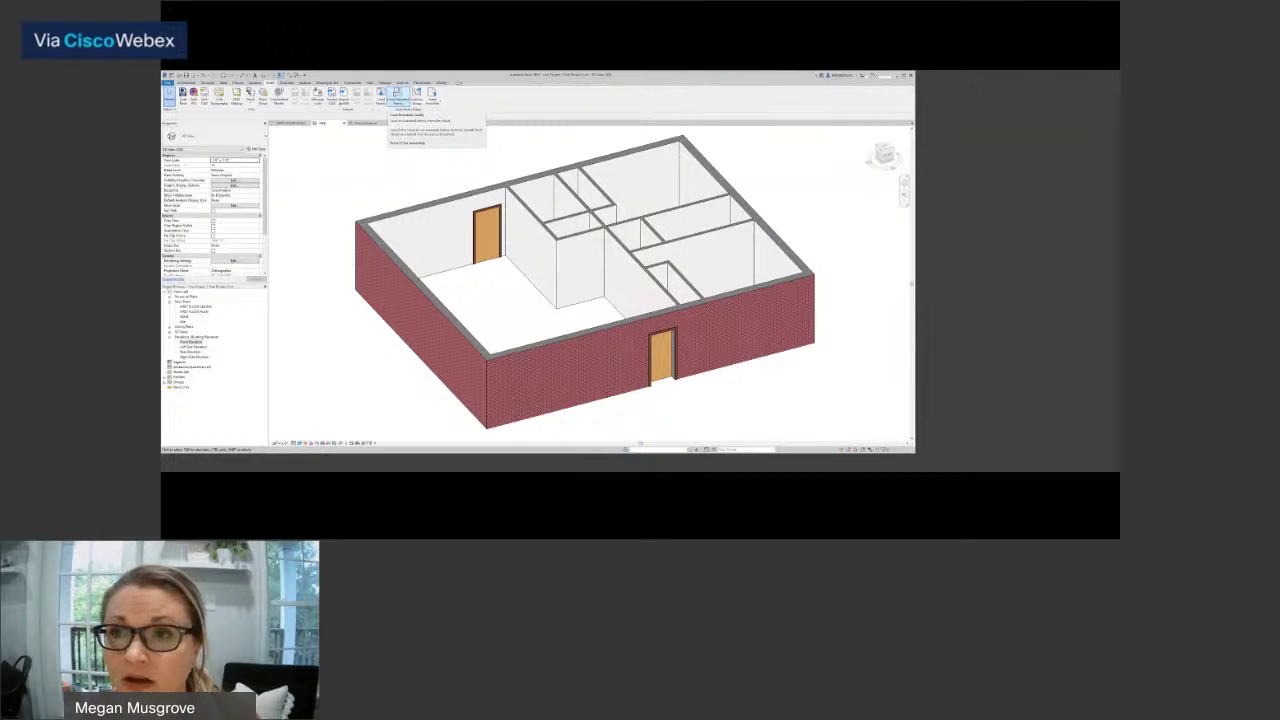
{"action": "left_click", "coordinate": [398, 96]}
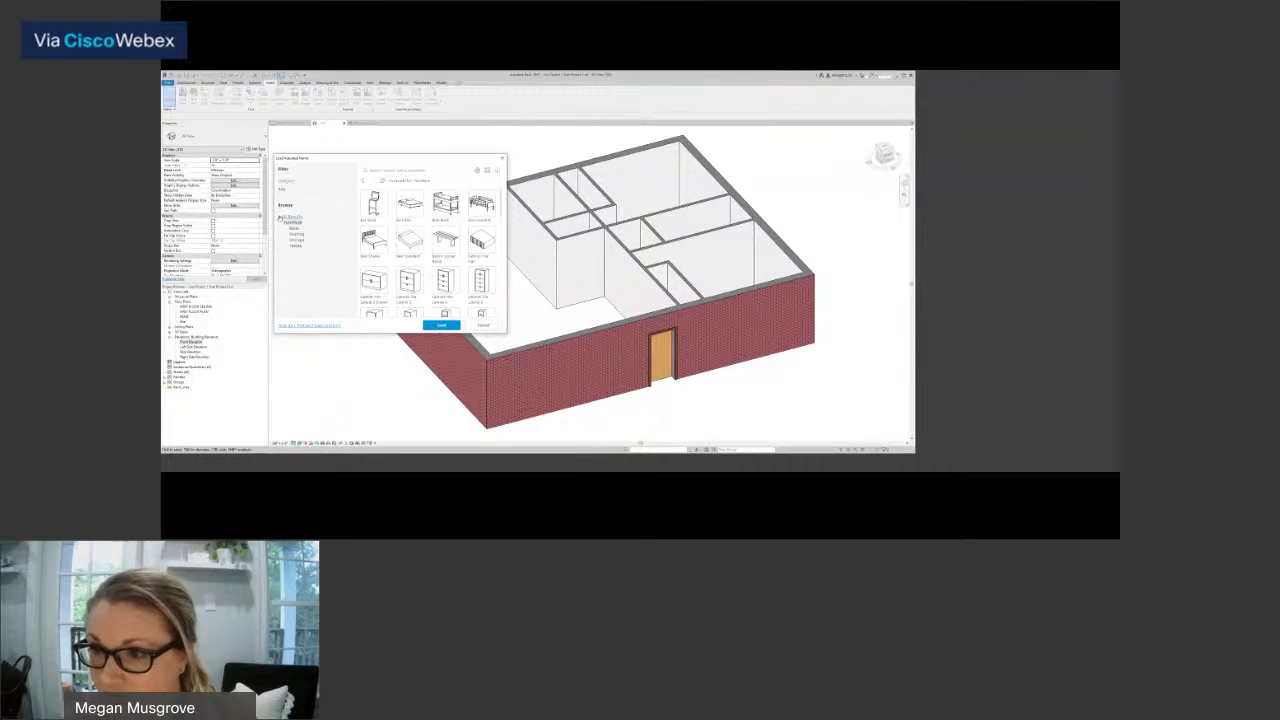
{"action": "left_click", "coordinate": [280, 218]}
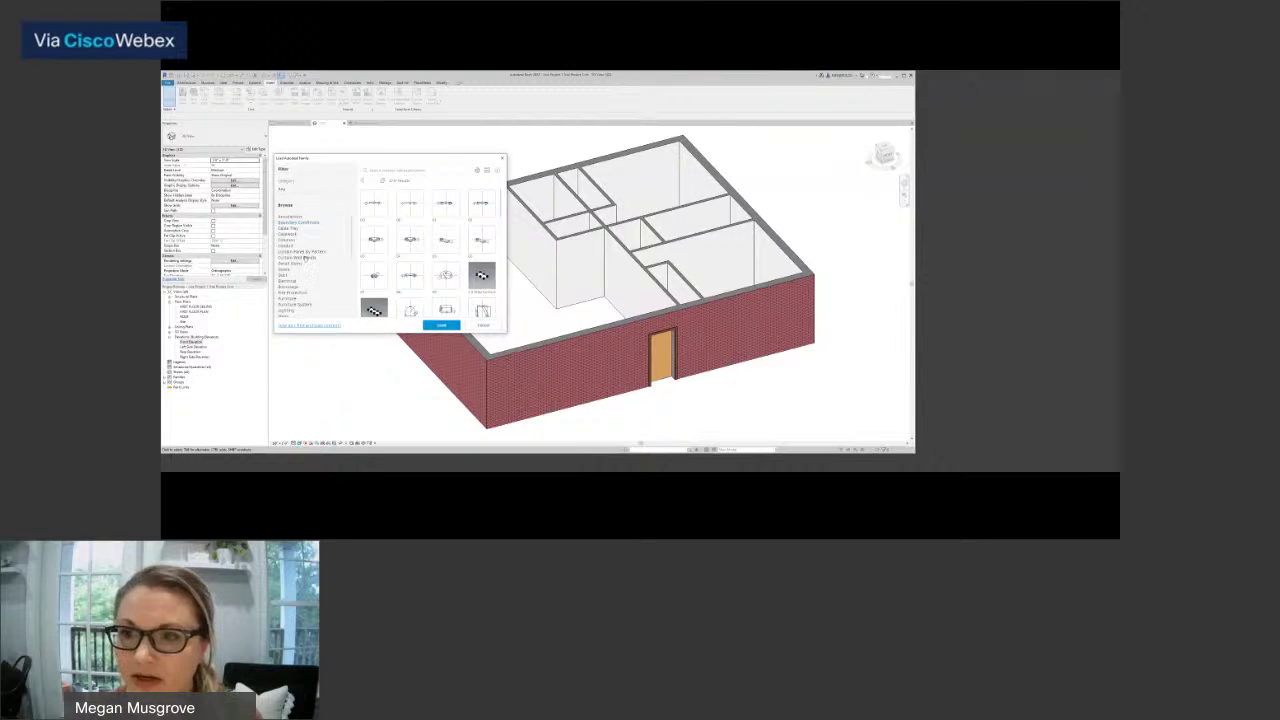
{"action": "scroll", "coordinate": [310, 243], "scroll_direction": "down", "scroll_amount": 5}
{"action": "scroll", "coordinate": [302, 275], "scroll_direction": "up", "scroll_amount": 6}
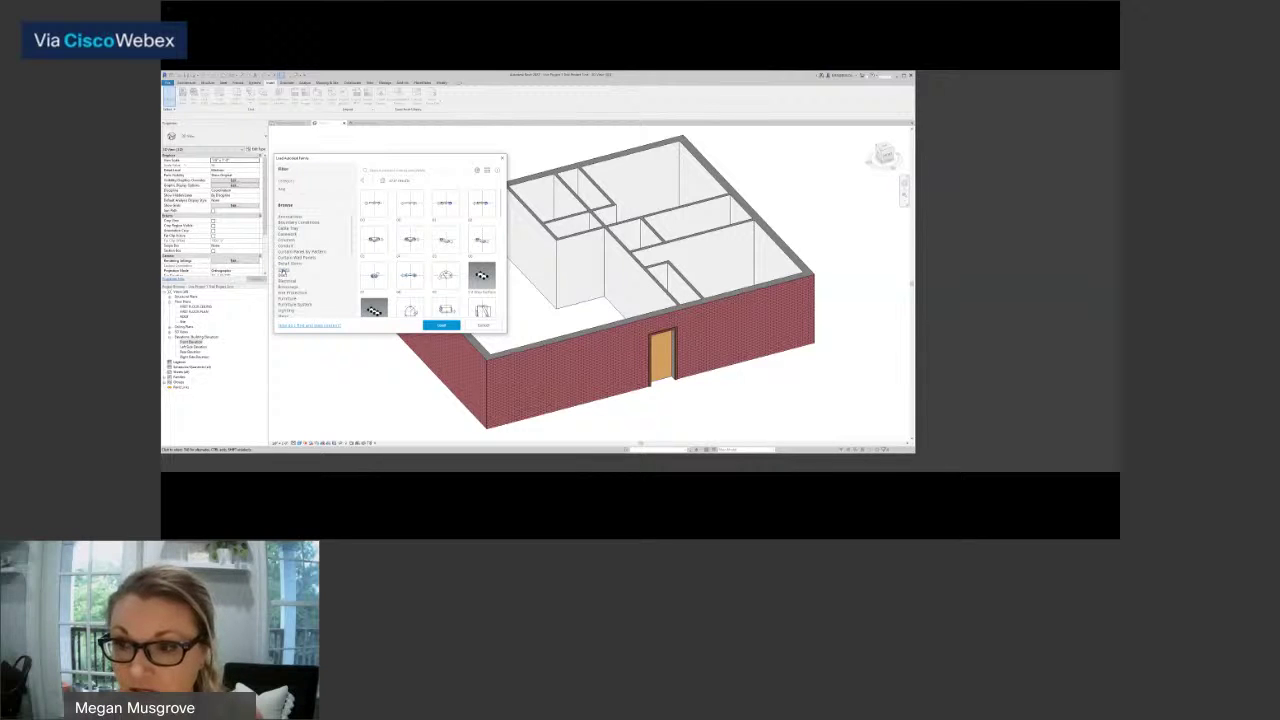
{"action": "left_click", "coordinate": [284, 271]}
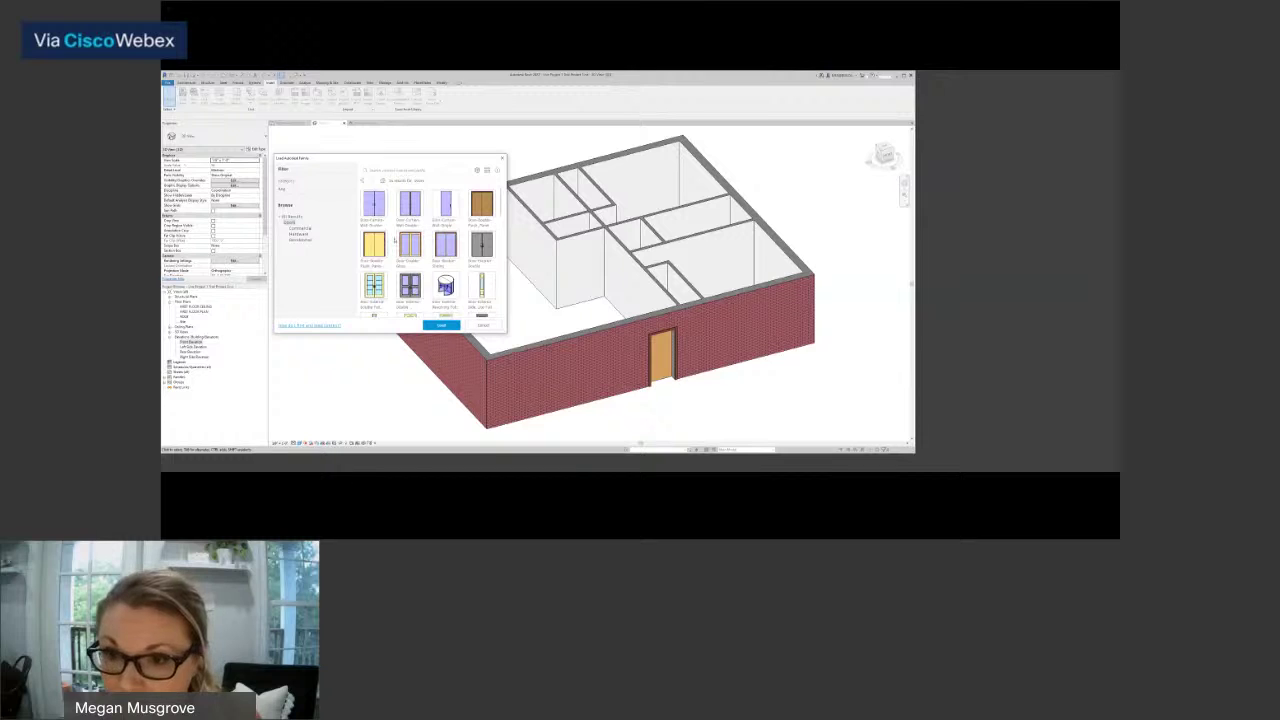
Look through the door families in the Doors category for a suitable door.
{"action": "scroll", "coordinate": [400, 245], "scroll_direction": "down", "scroll_amount": 5}
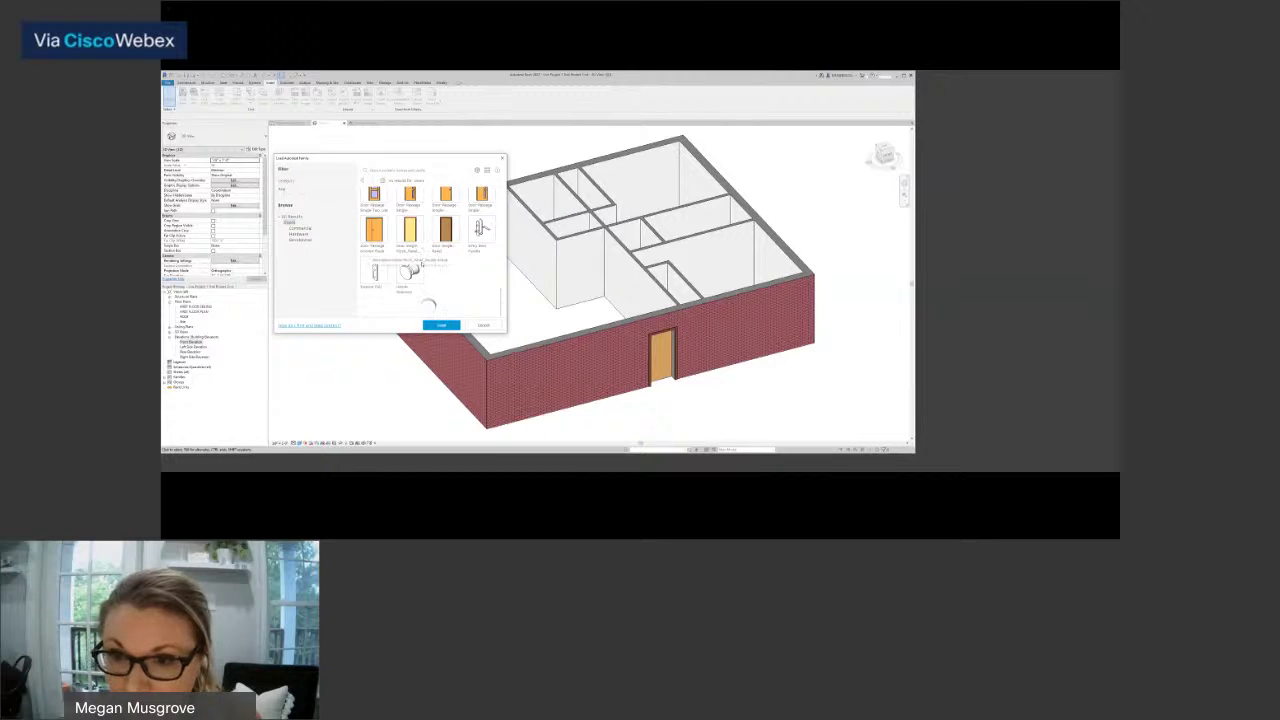
{"action": "scroll", "coordinate": [430, 250], "scroll_direction": "down", "scroll_amount": 5}
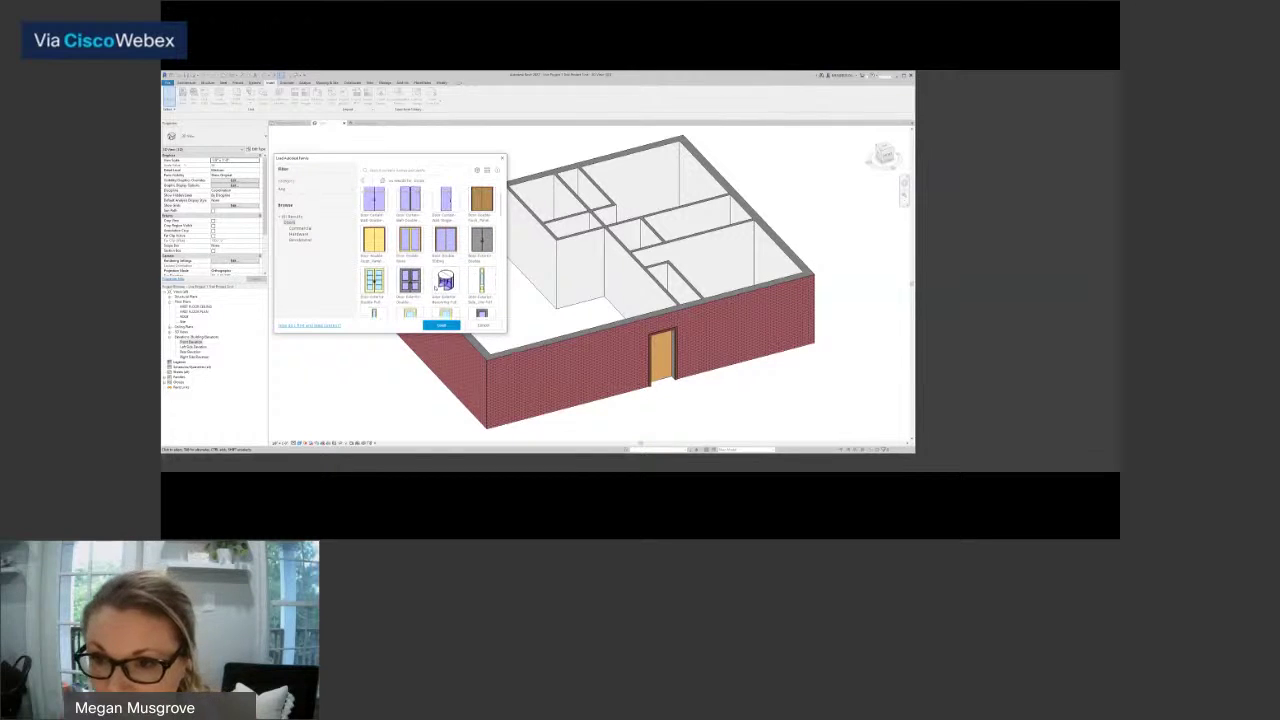
{"action": "scroll", "coordinate": [393, 232], "scroll_direction": "up", "scroll_amount": 1}
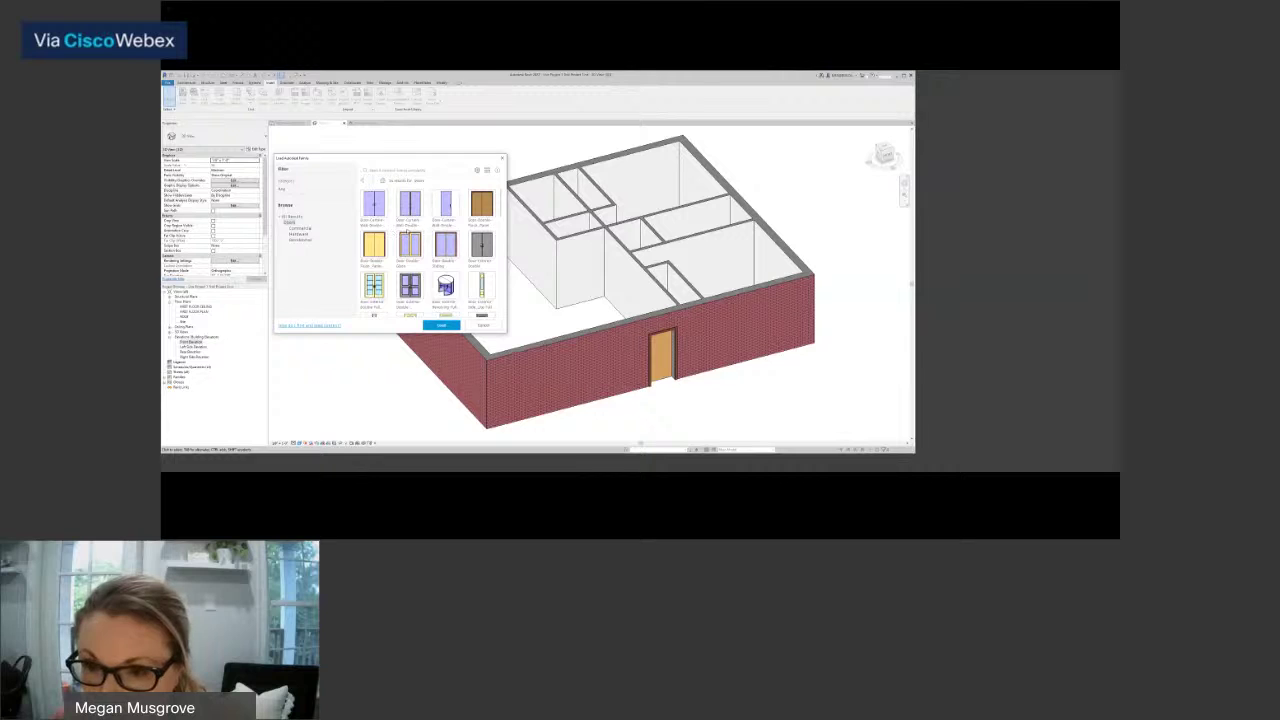
{"action": "scroll", "coordinate": [407, 231], "scroll_direction": "down", "scroll_amount": 2}
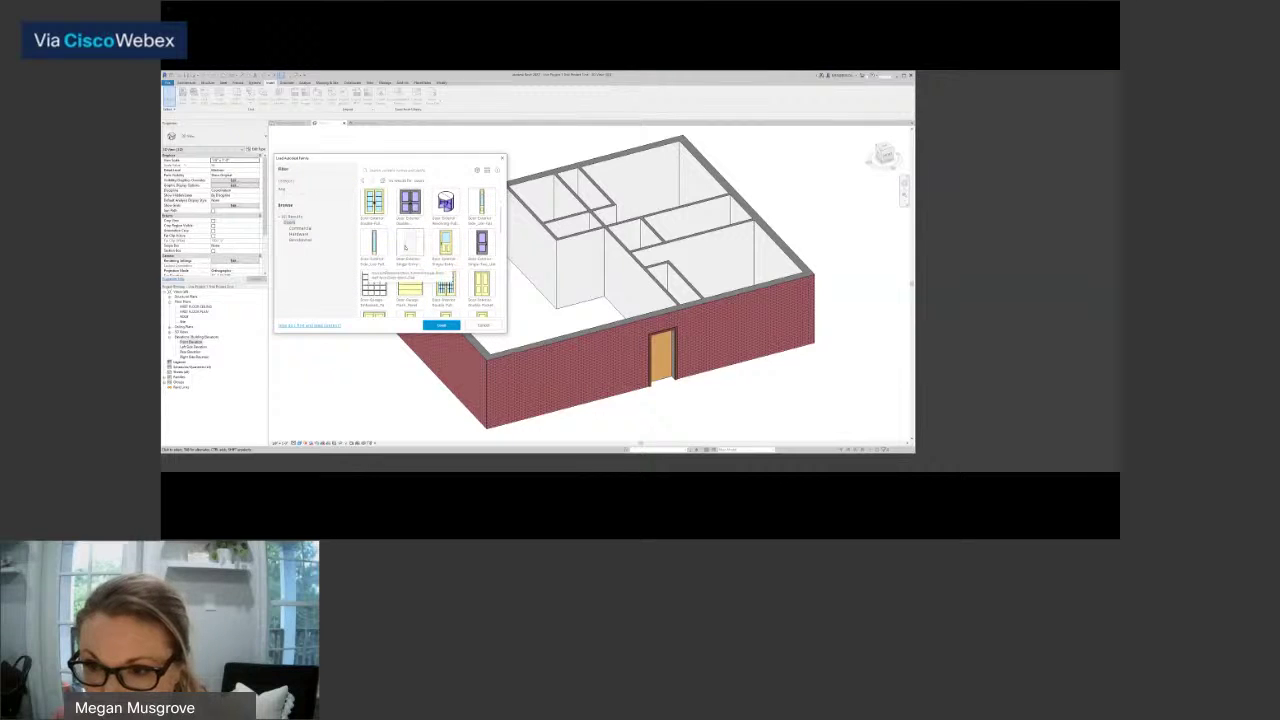
{"action": "scroll", "coordinate": [380, 245], "scroll_direction": "down", "scroll_amount": 2}
{"action": "scroll", "coordinate": [385, 243], "scroll_direction": "down", "scroll_amount": 4}
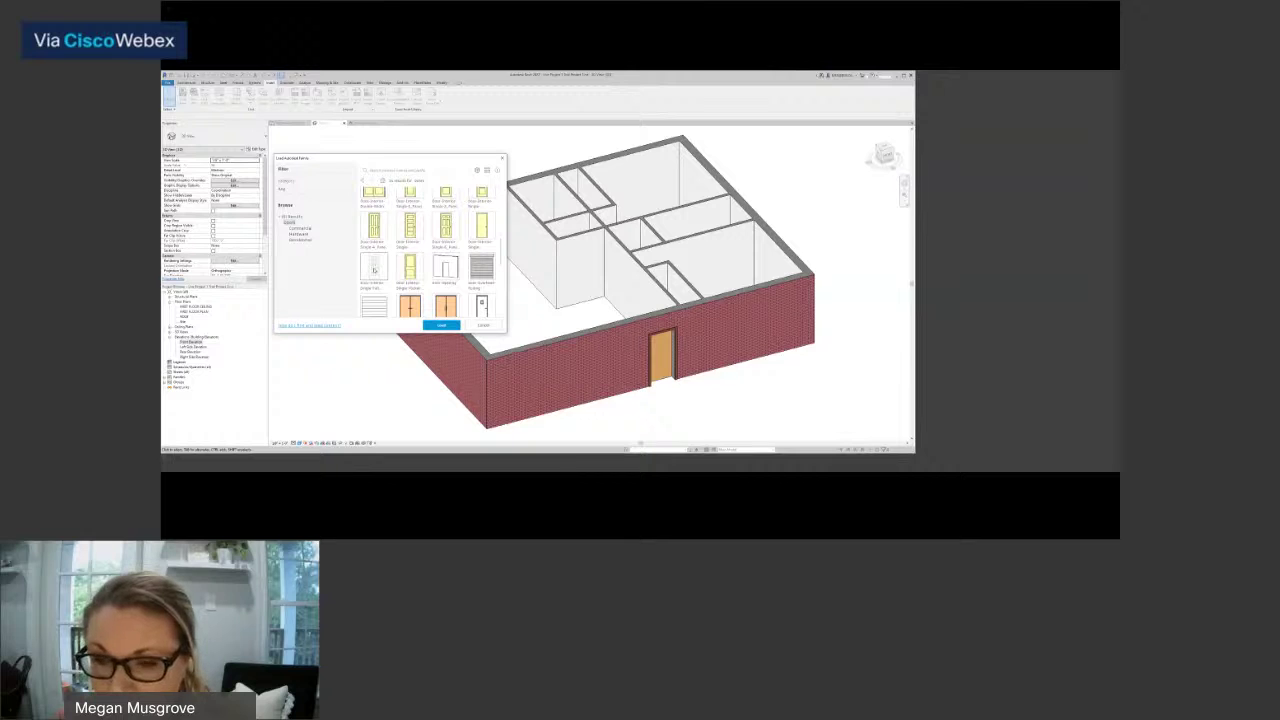
{"action": "scroll", "coordinate": [373, 269], "scroll_direction": "down", "scroll_amount": 5}
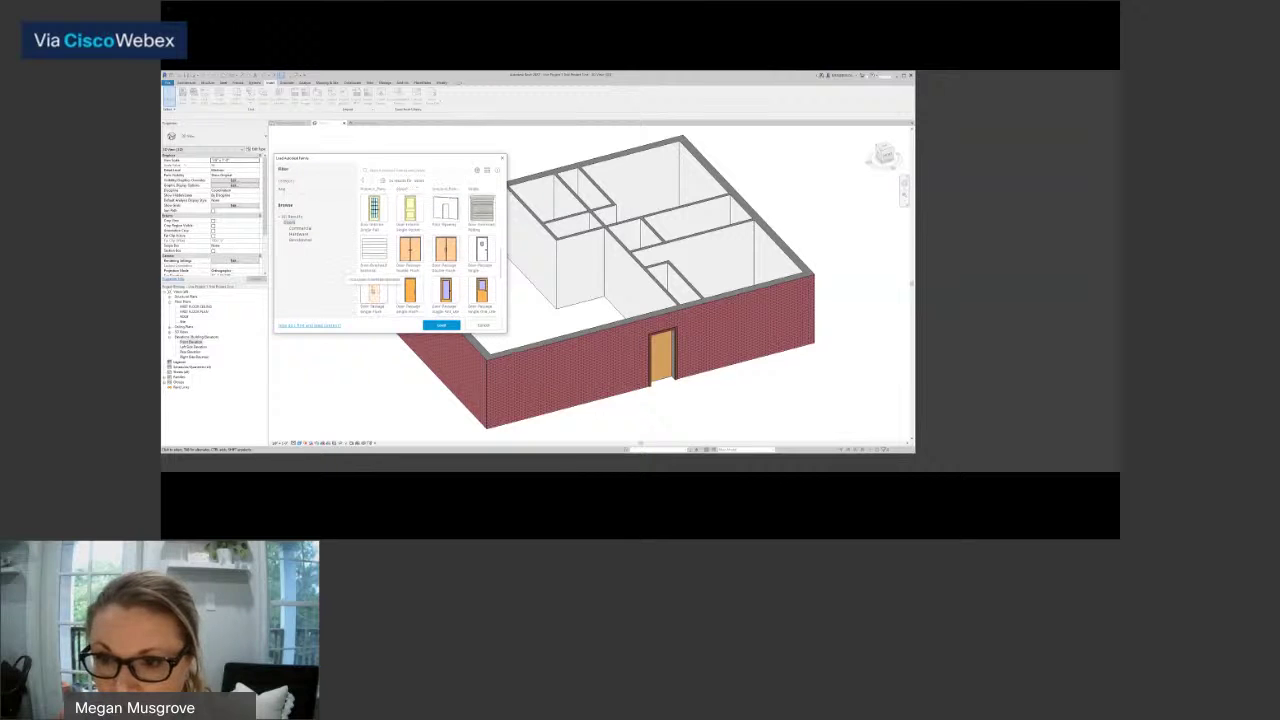
{"action": "scroll", "coordinate": [366, 299], "scroll_direction": "down", "scroll_amount": 2}
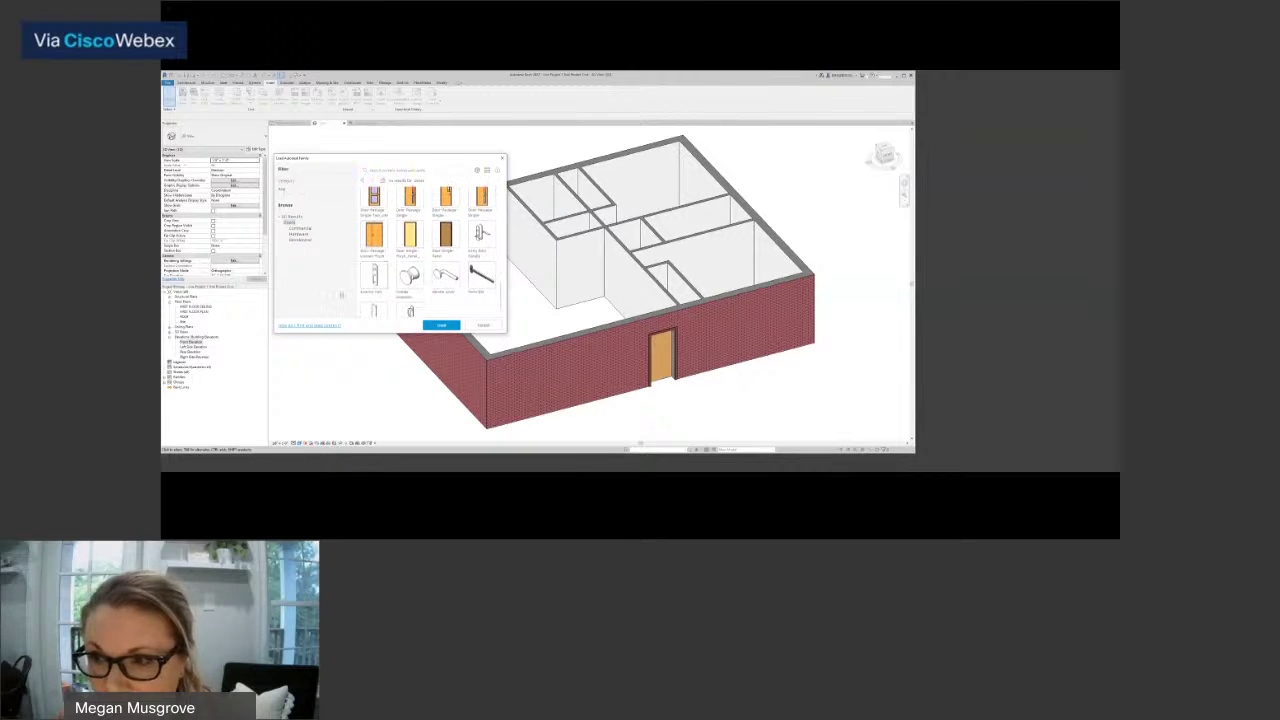
{"action": "scroll", "coordinate": [355, 280], "scroll_direction": "down", "scroll_amount": 2}
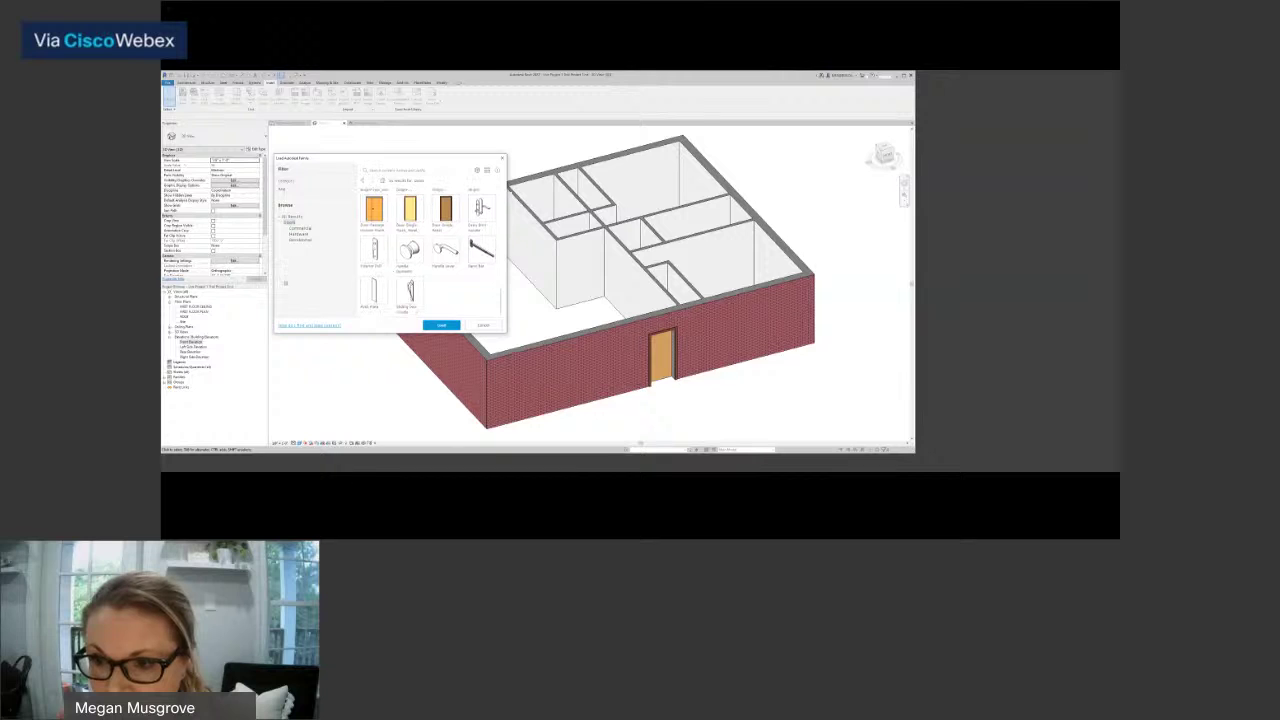
Load the Door-Interior-Single-Full Glass-Wood family from the Residential doors, accepting the Specify Types dialog.
{"action": "left_click", "coordinate": [297, 240]}
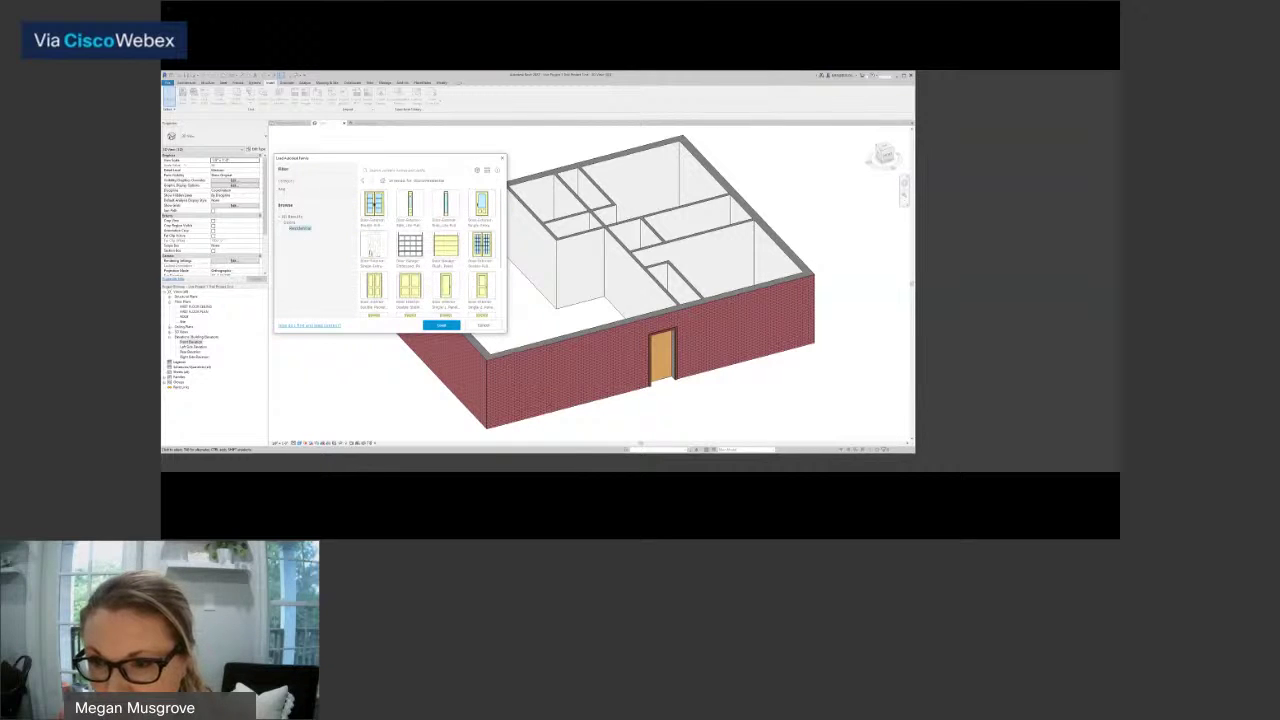
{"action": "scroll", "coordinate": [380, 235], "scroll_direction": "down", "scroll_amount": 3}
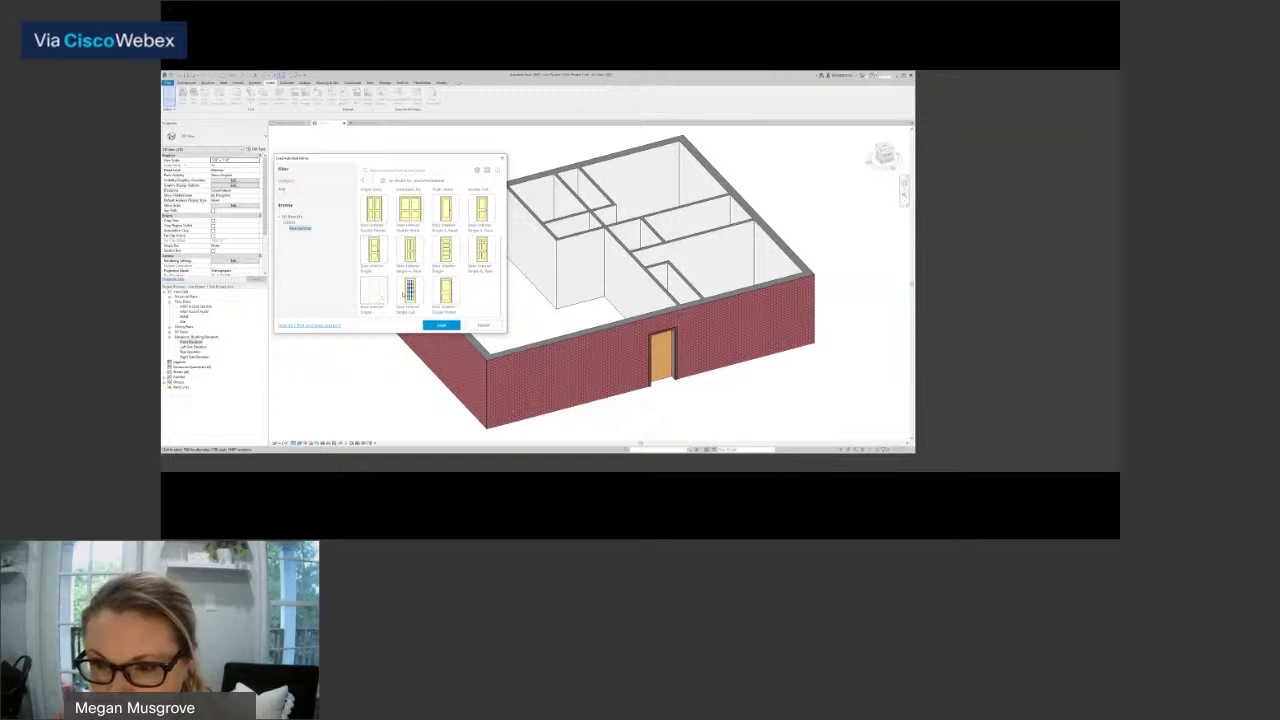
{"action": "left_click", "coordinate": [412, 292]}
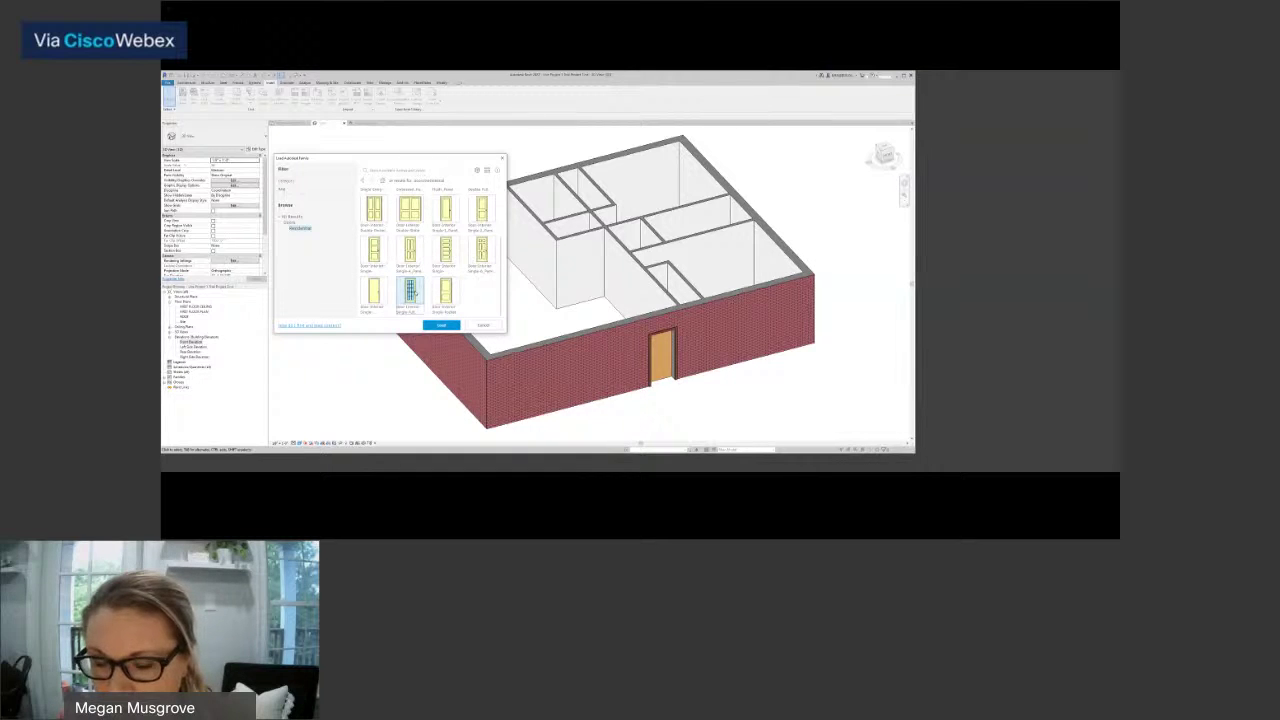
{"action": "left_click", "coordinate": [443, 326]}
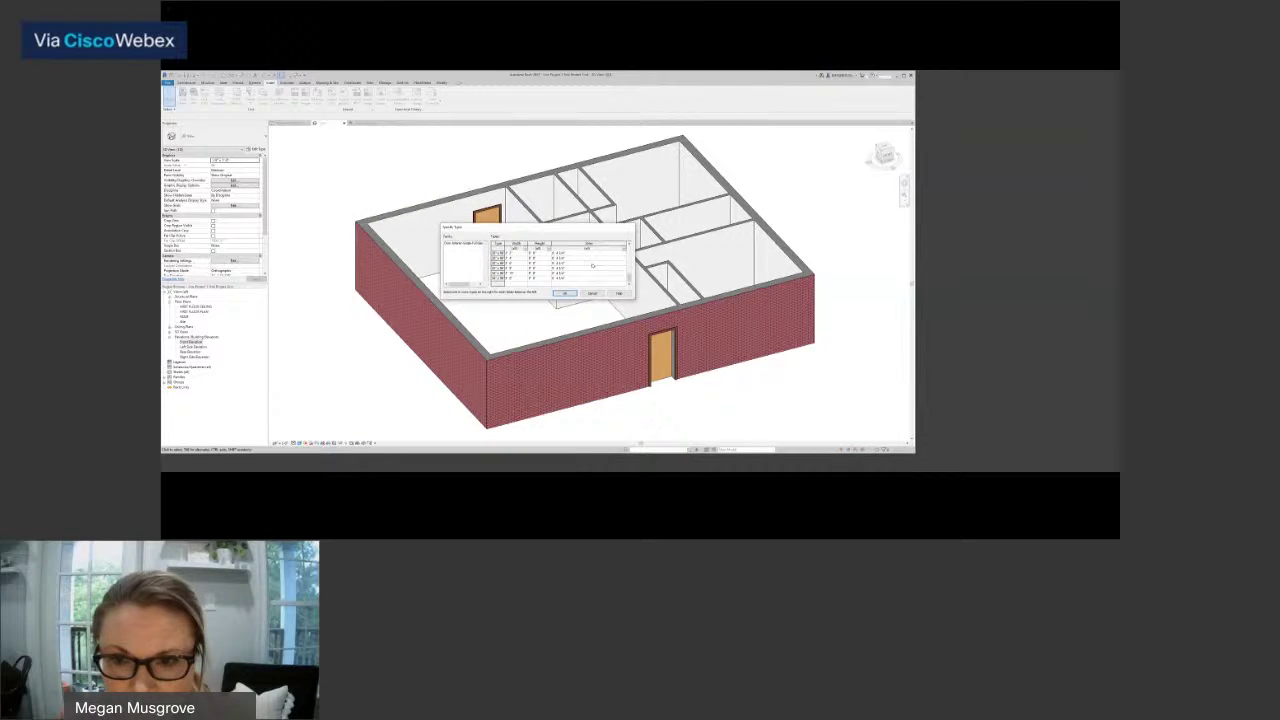
{"action": "left_click", "coordinate": [566, 293]}
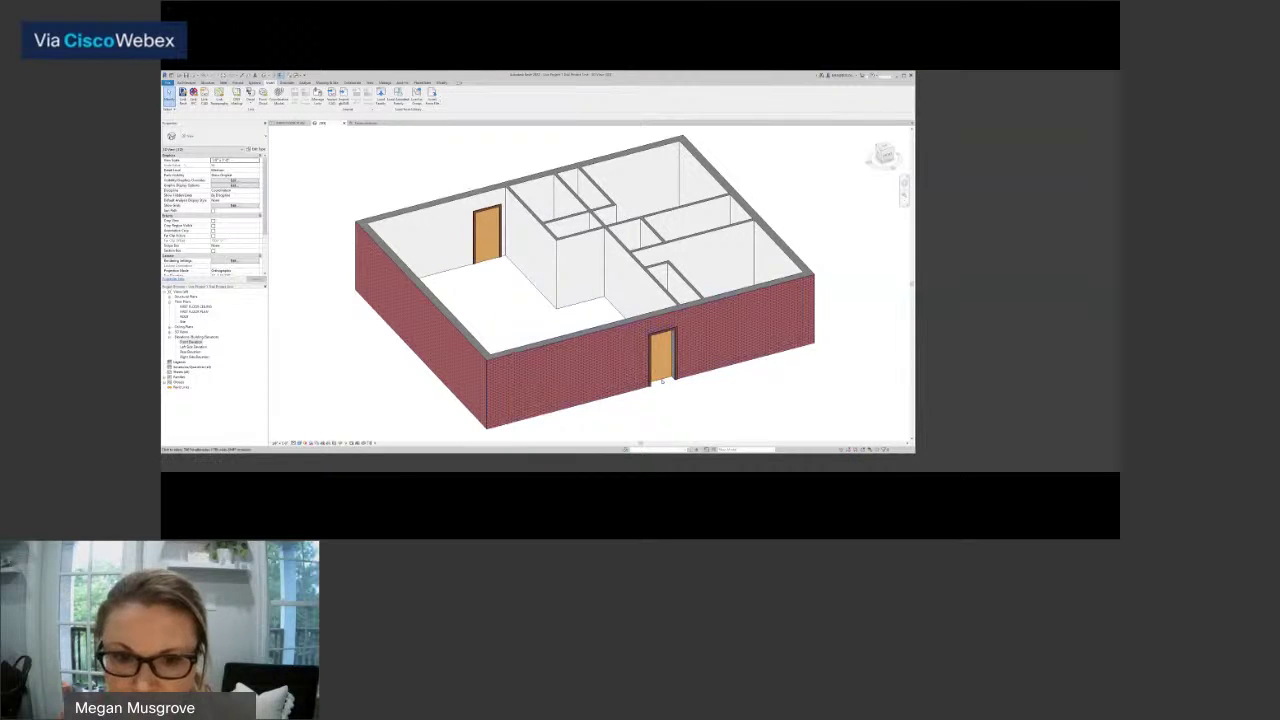
Select the front exterior wall's door and open its list of available door types.
{"action": "key", "text": "Tab"}
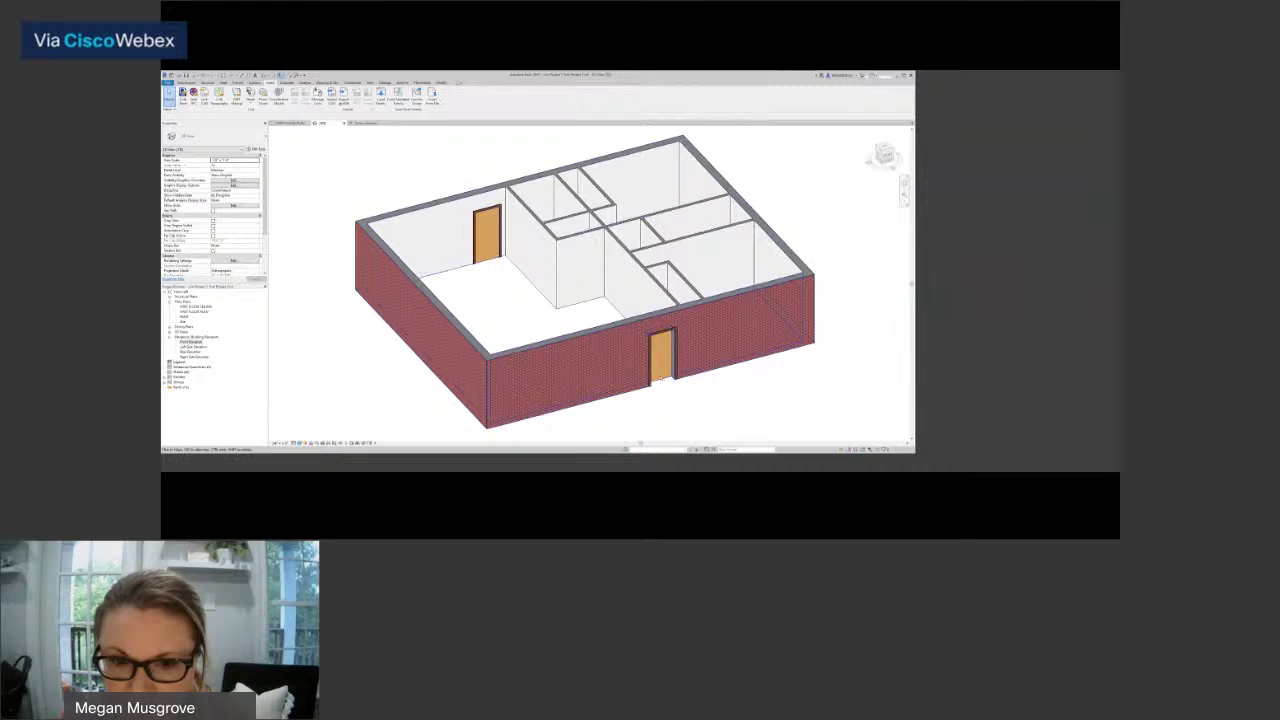
{"action": "left_click", "coordinate": [661, 378]}
{"action": "scroll", "coordinate": [660, 370], "scroll_direction": "up", "scroll_amount": 4}
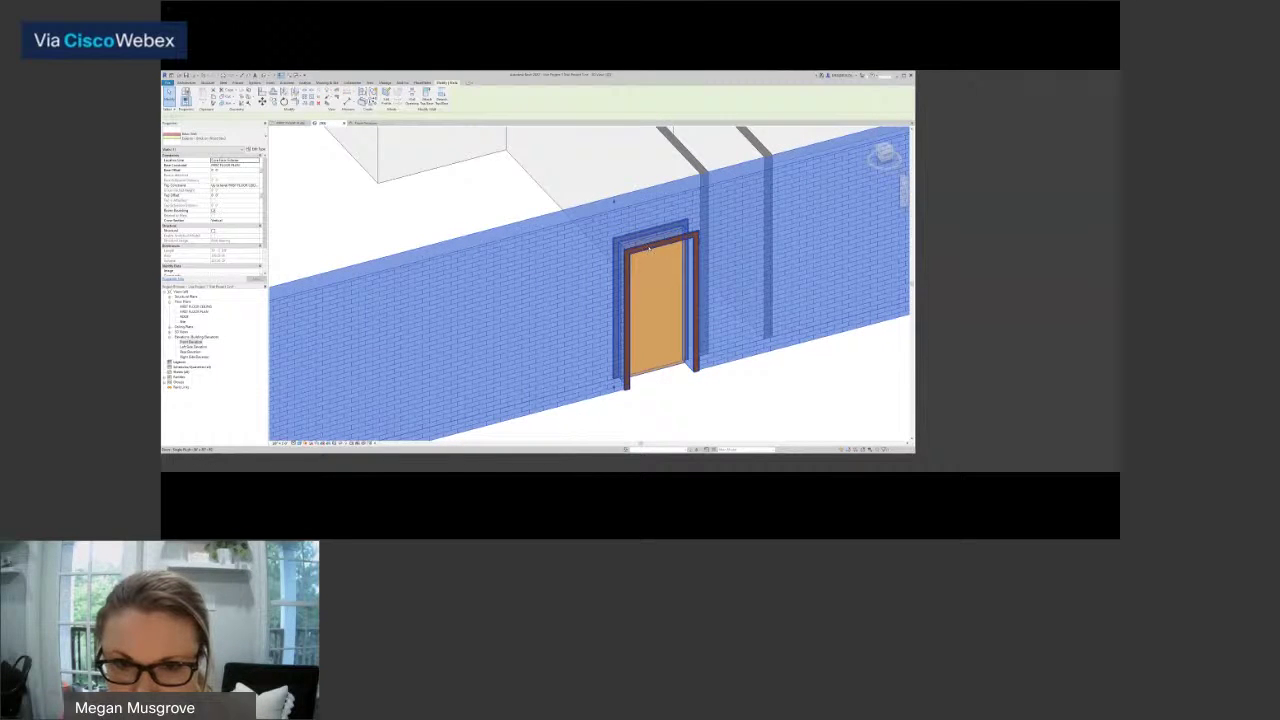
{"action": "left_click", "coordinate": [649, 248]}
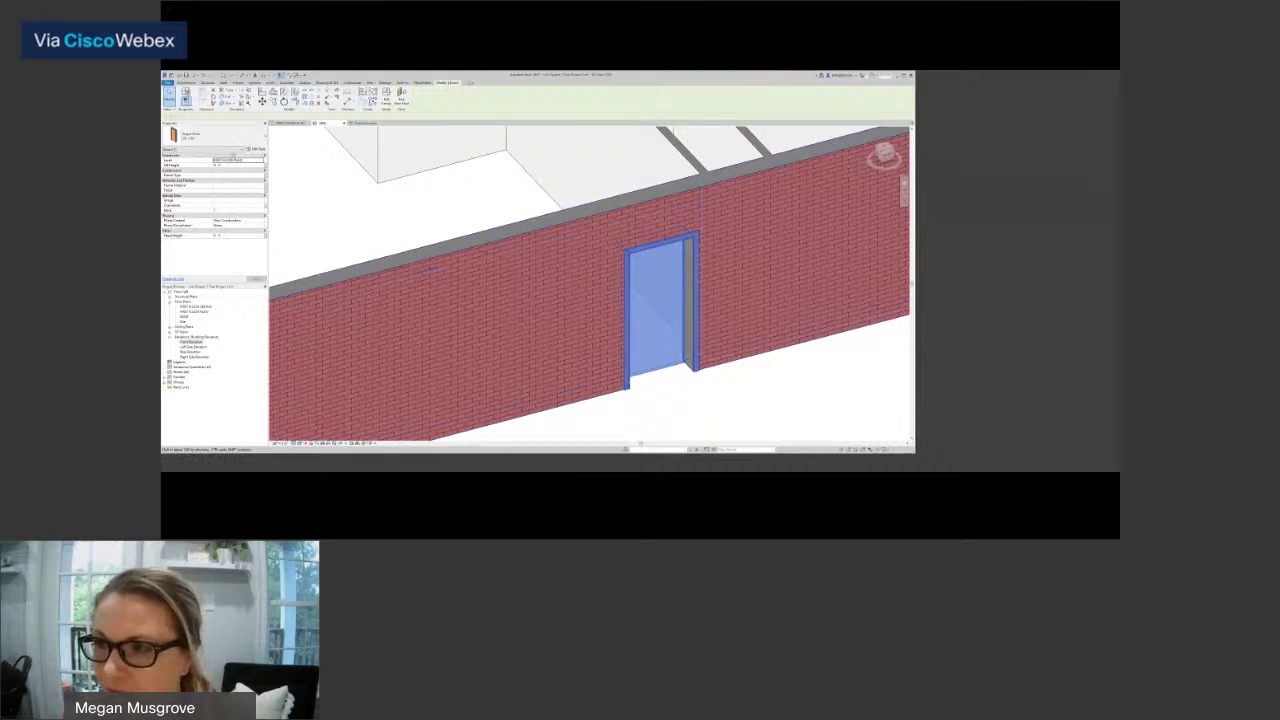
{"action": "left_click", "coordinate": [238, 139]}
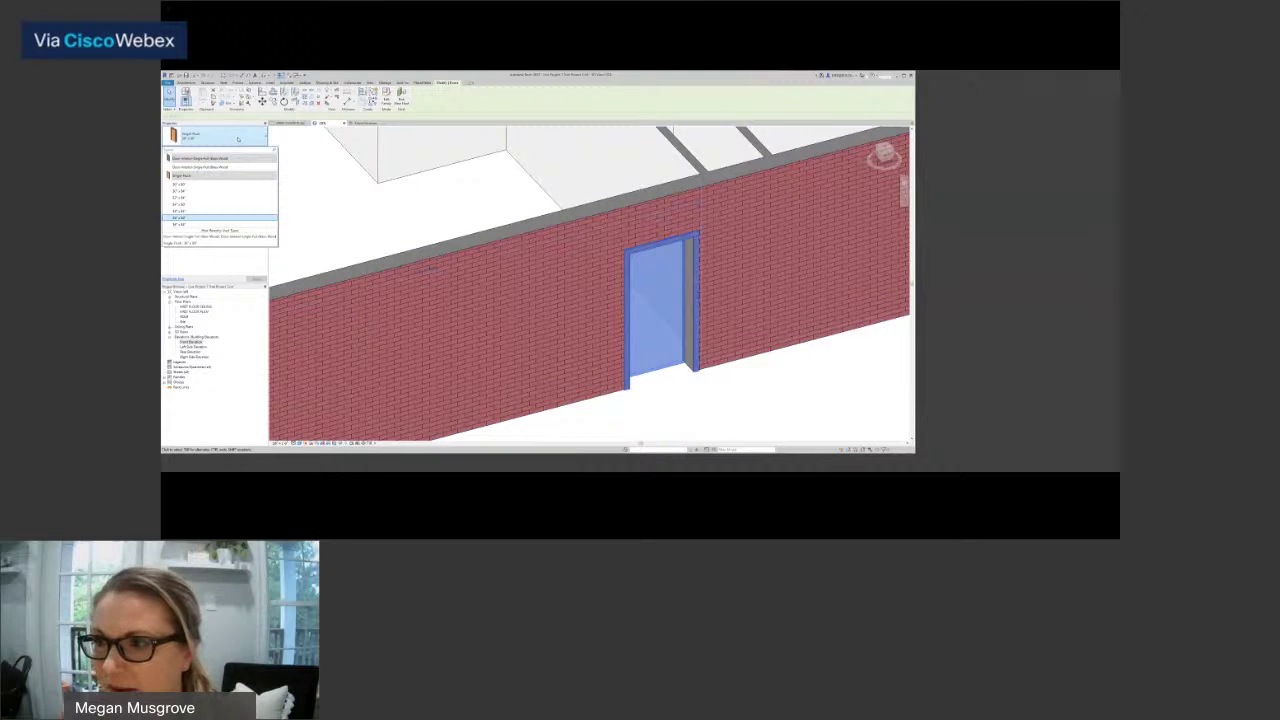
Change the selected brick wall door to the Door-Interior-Single-Full Glass-Wood type.
{"action": "left_click", "coordinate": [235, 168]}
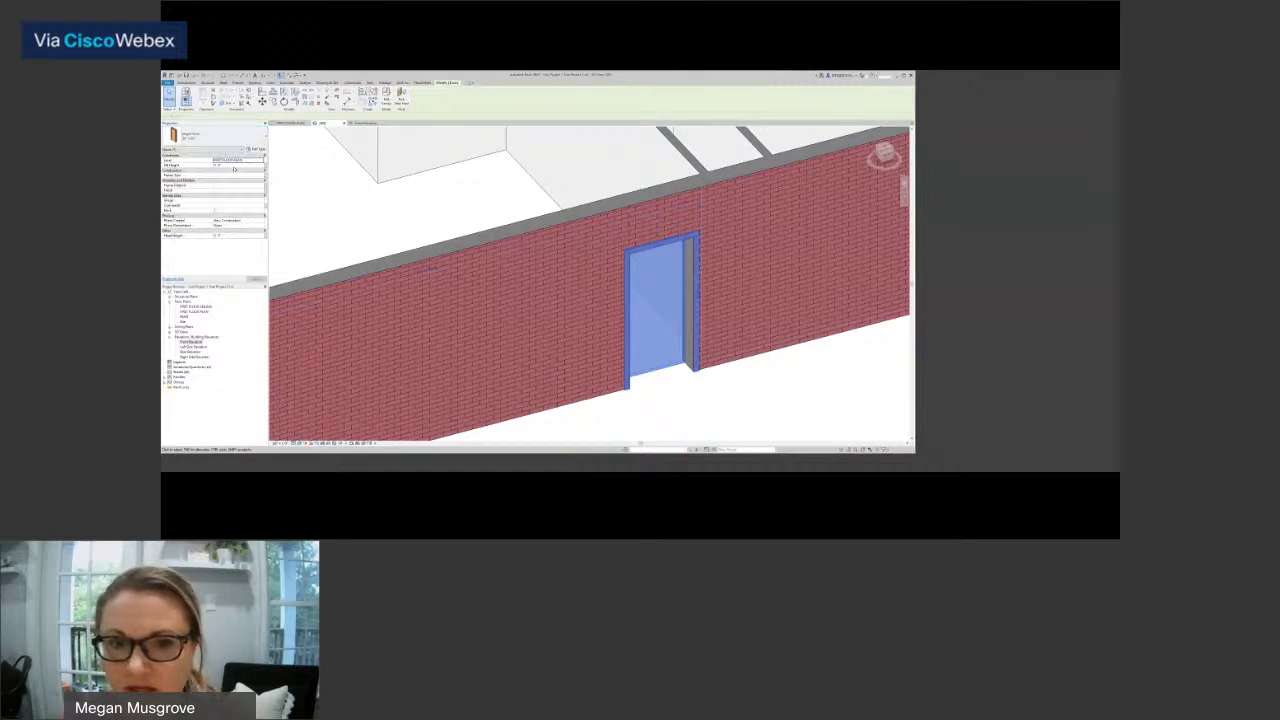
{"action": "left_click", "coordinate": [713, 397]}
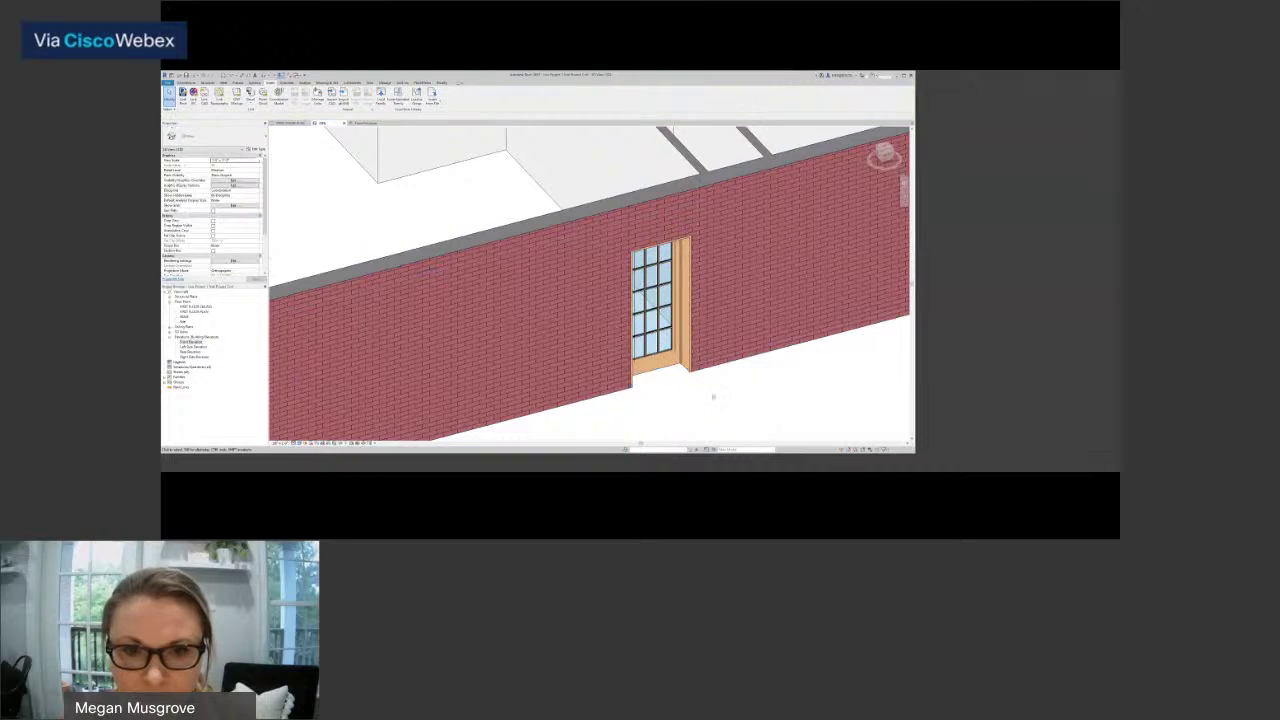
{"action": "scroll", "coordinate": [713, 397], "scroll_direction": "down", "scroll_amount": 2}
{"action": "left_click", "coordinate": [664, 330]}
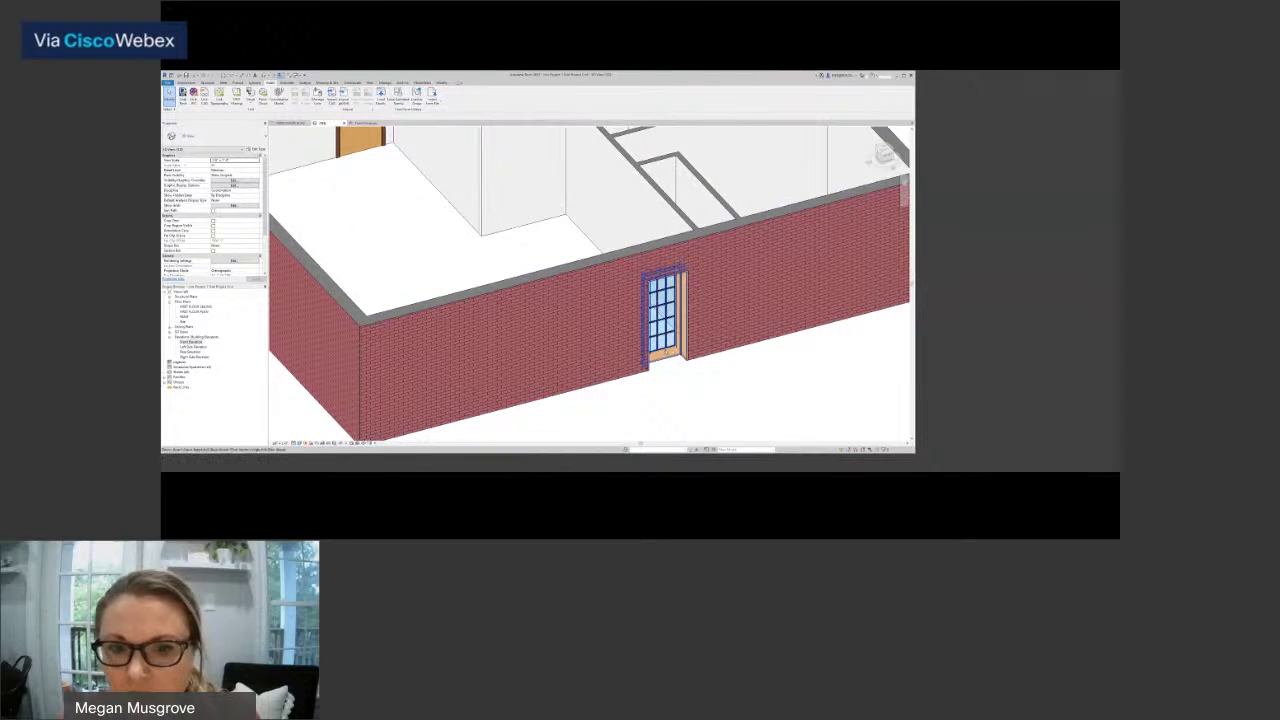
Rename the full glass door's existing type with a size-based name in its type properties.
{"action": "left_click", "coordinate": [664, 318]}
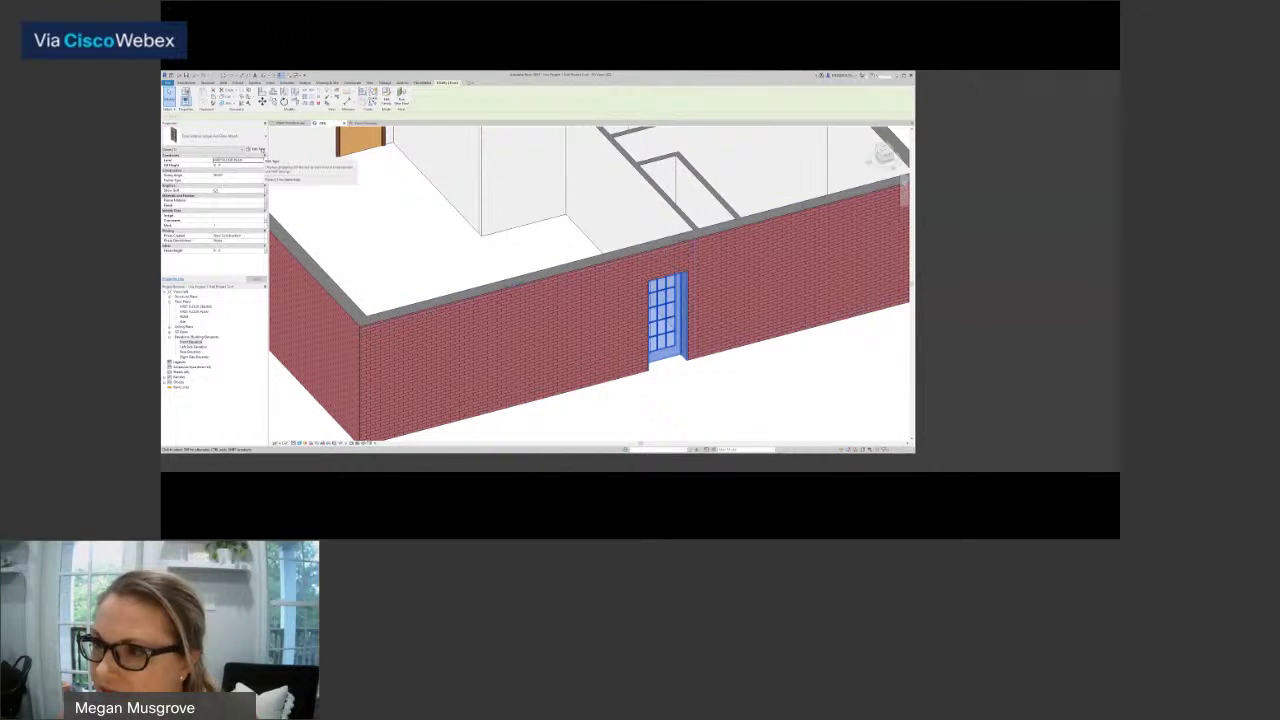
{"action": "left_click", "coordinate": [257, 149]}
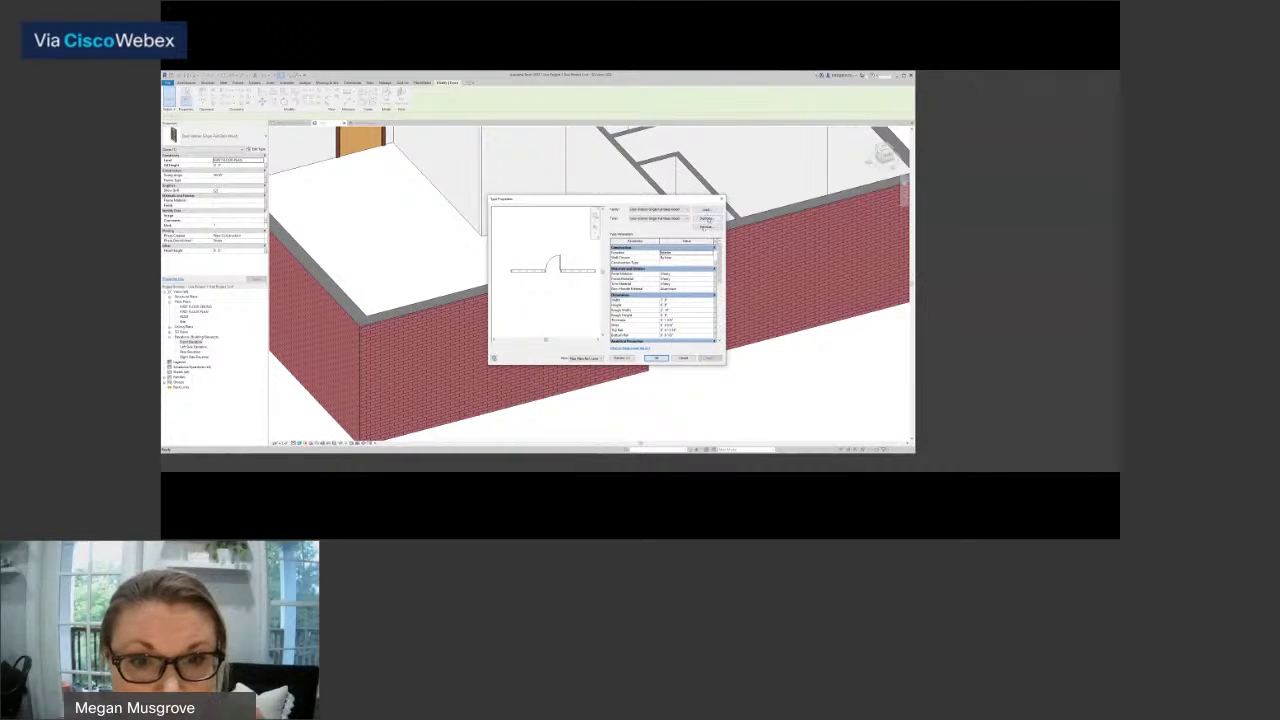
{"action": "left_click", "coordinate": [706, 218]}
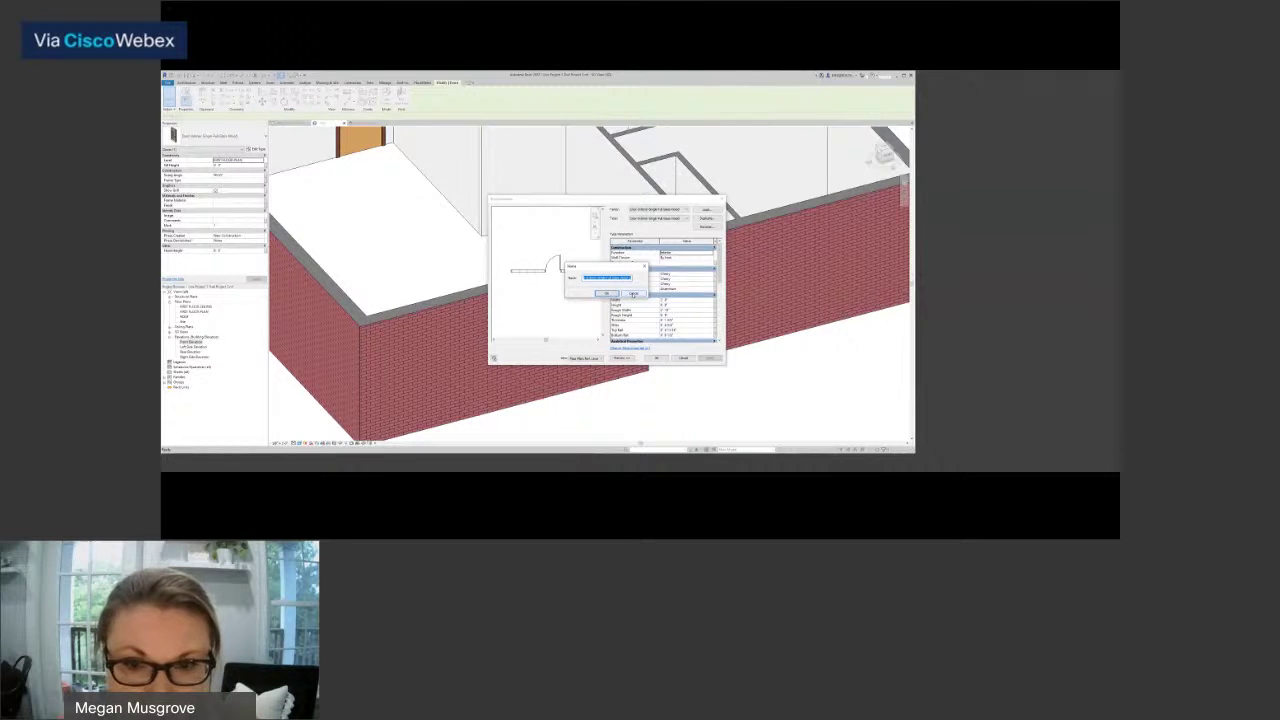
{"action": "left_click", "coordinate": [633, 294]}
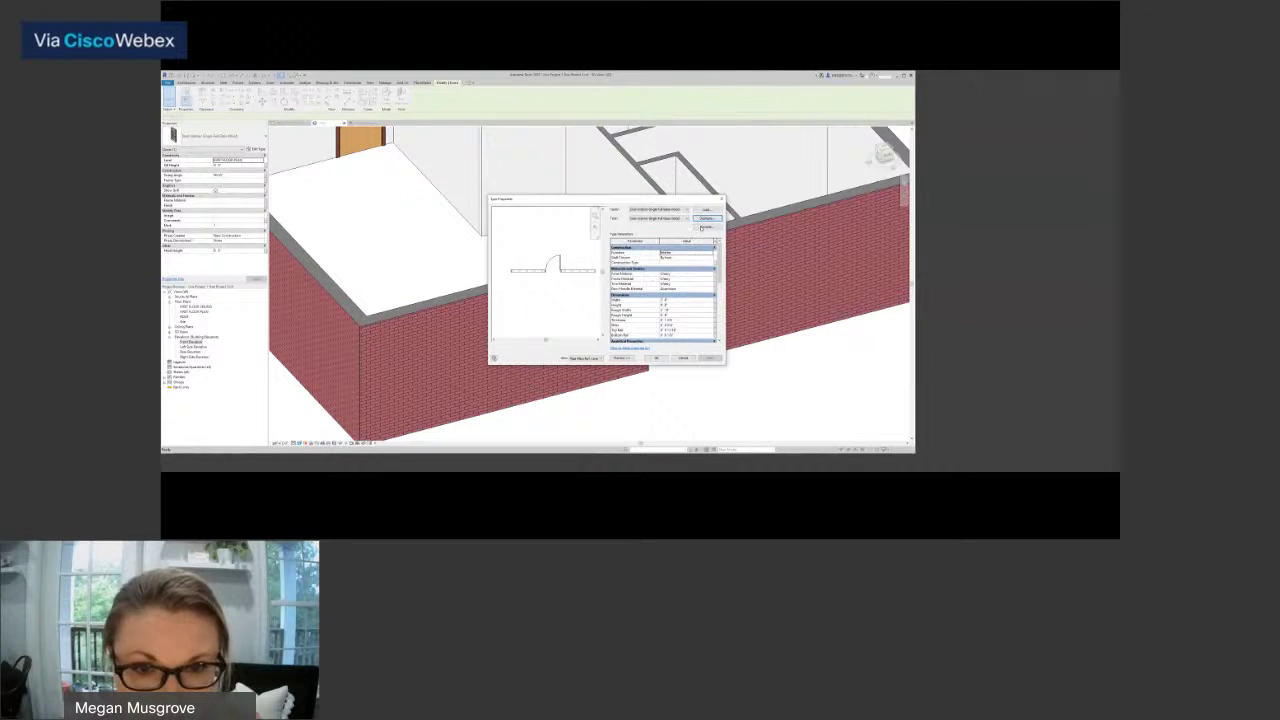
{"action": "left_click", "coordinate": [706, 218]}
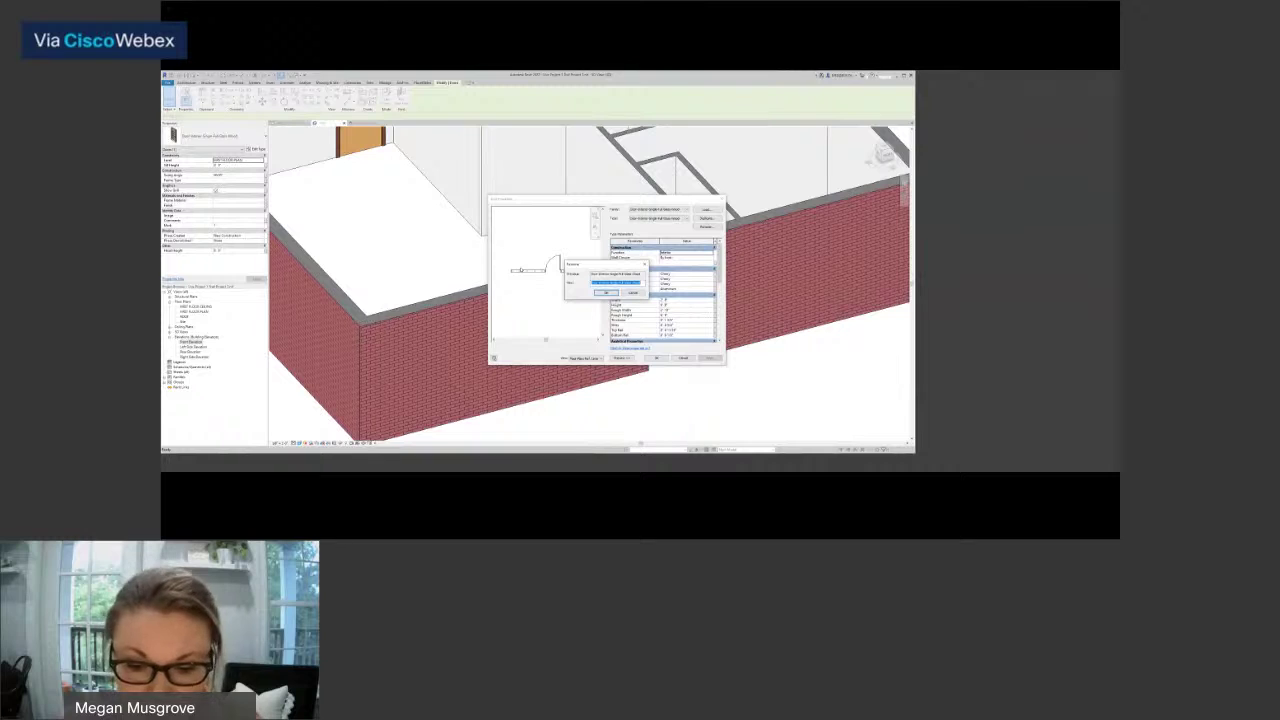
{"action": "type", "text": "3"}
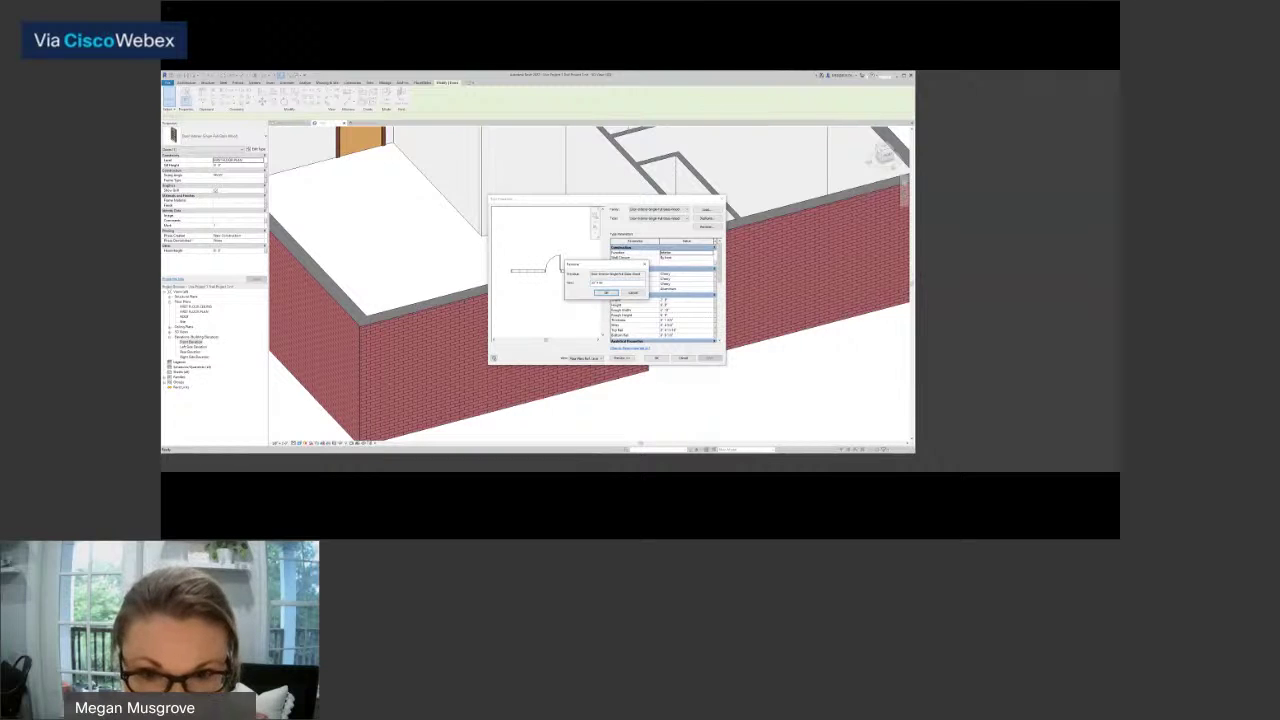
{"action": "key", "text": "Return"}
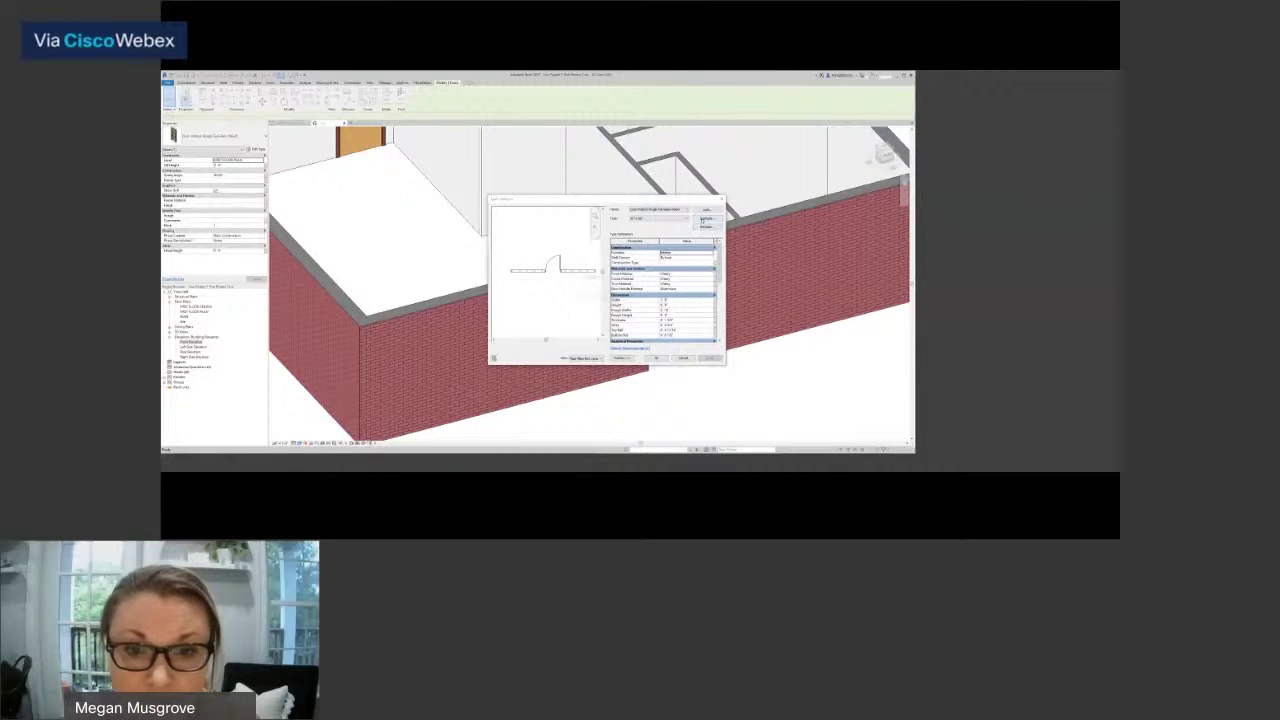
Duplicate the glass door type as a 36-inch version and set its width to 3'.
{"action": "left_click", "coordinate": [705, 218]}
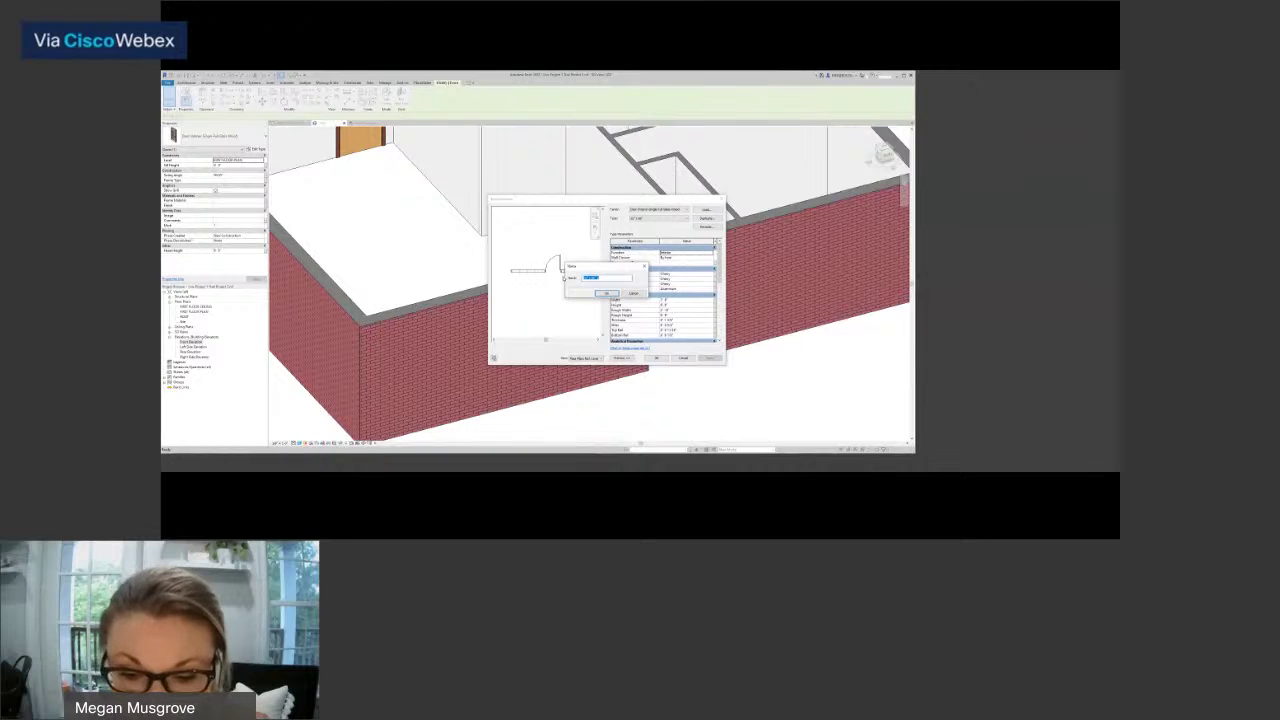
{"action": "type", "text": "36"}
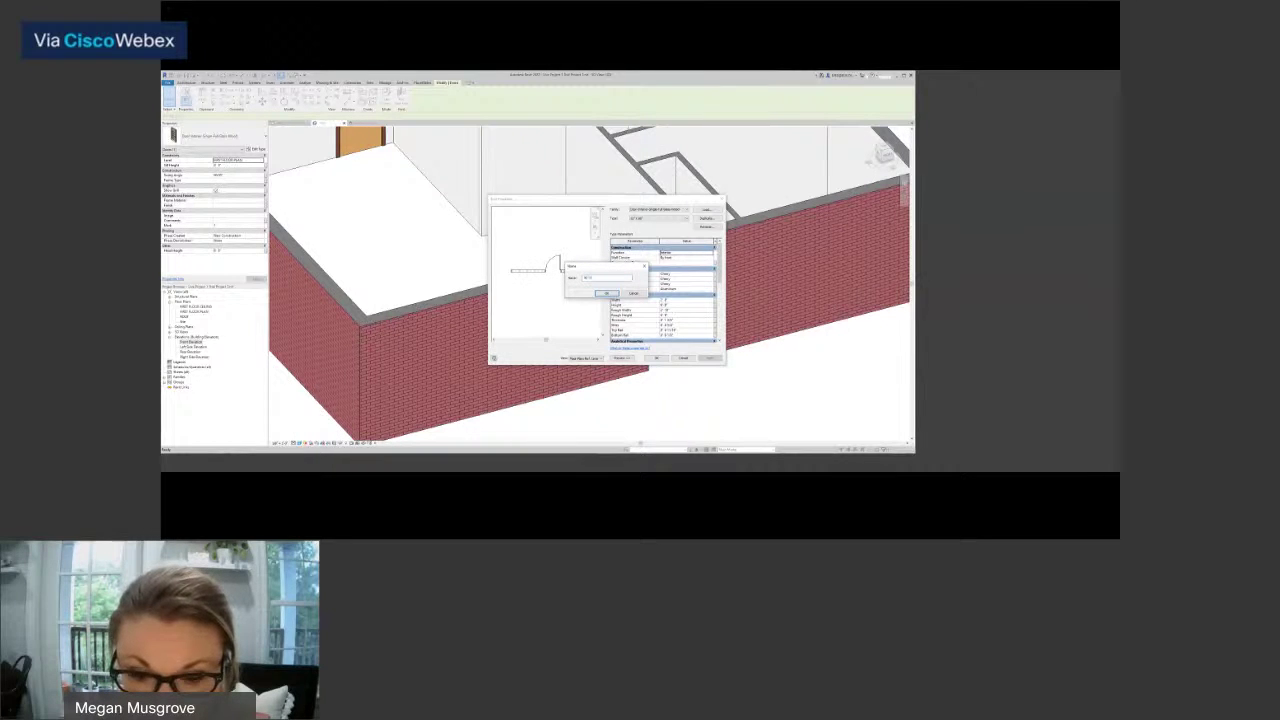
{"action": "key", "text": "Return"}
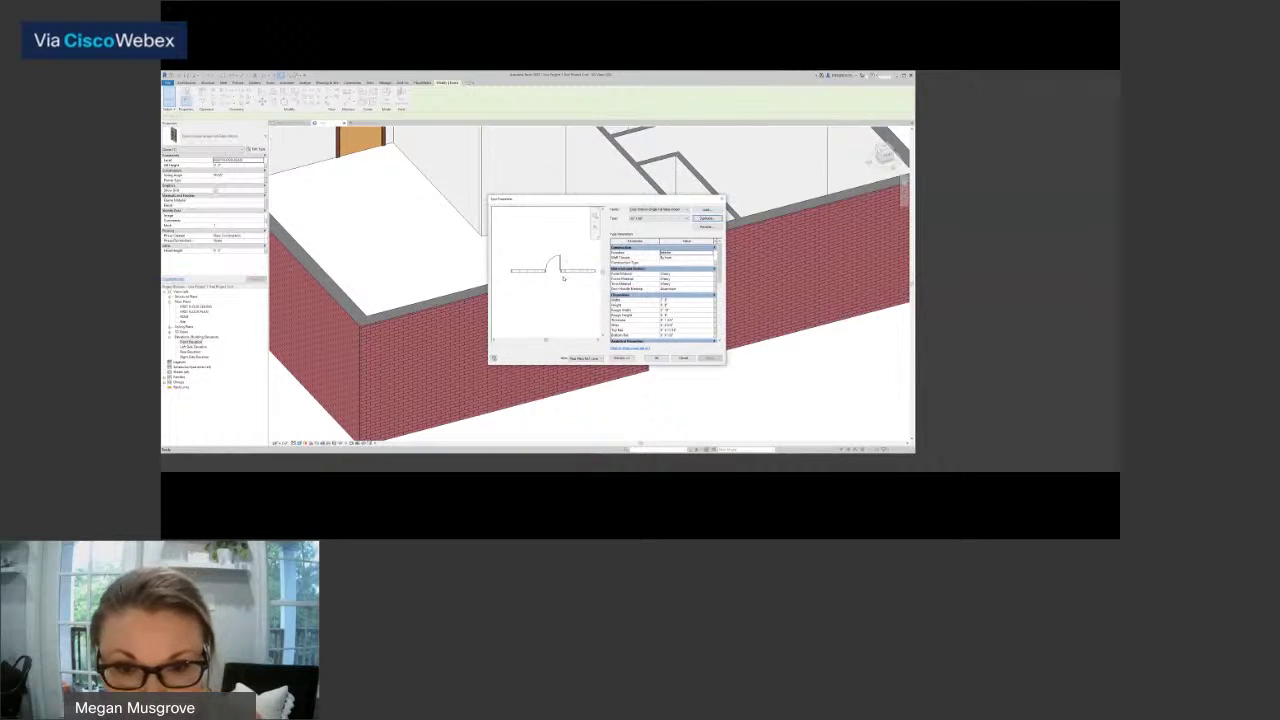
{"action": "left_click", "coordinate": [685, 301]}
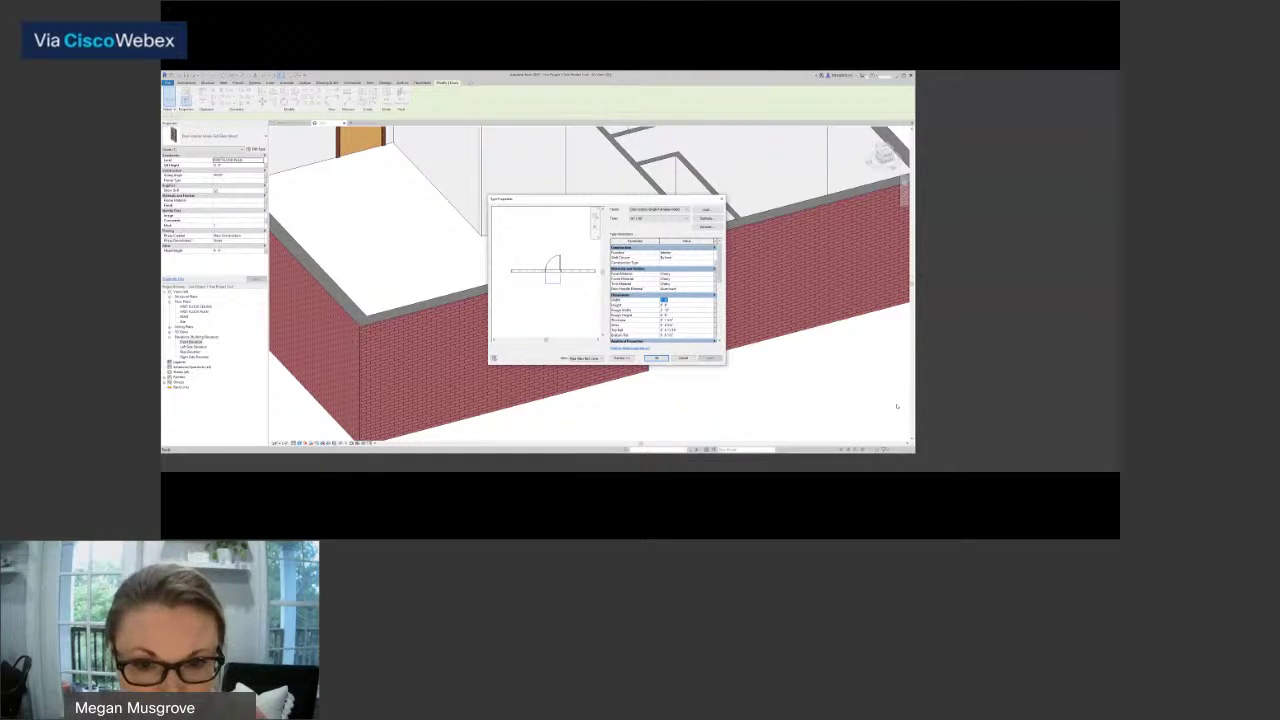
{"action": "type", "text": "3"}
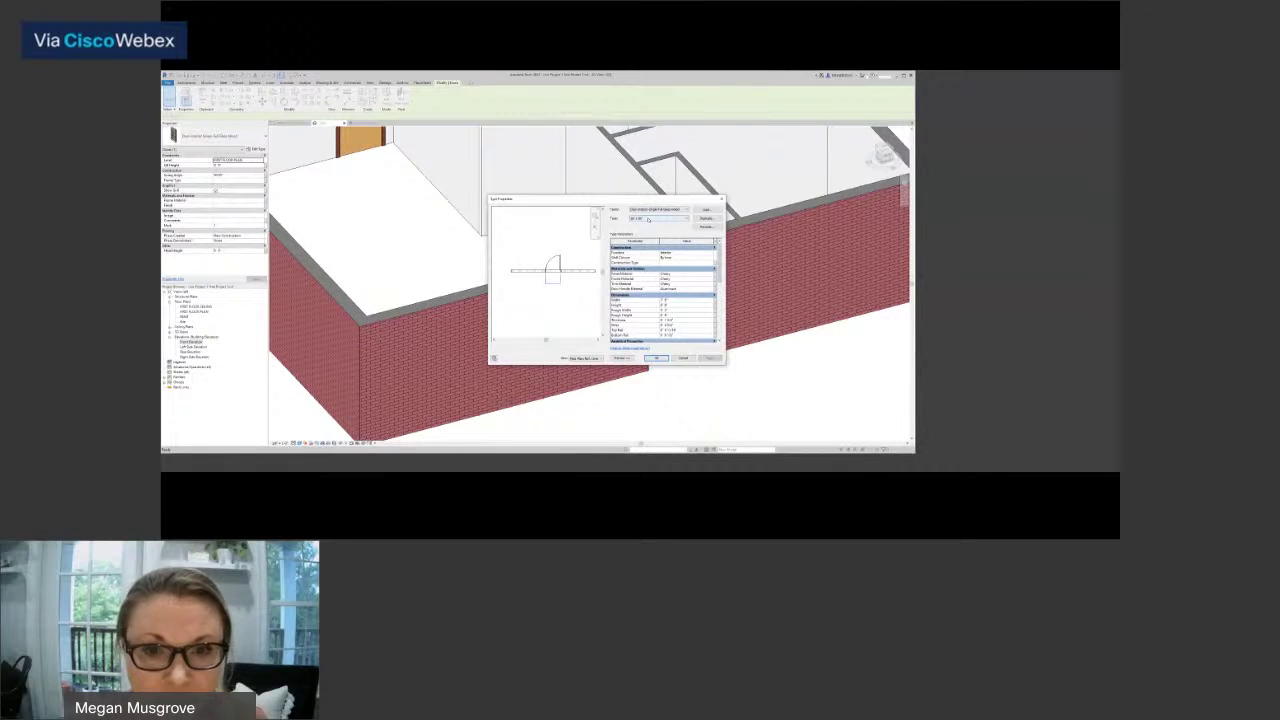
{"action": "left_click", "coordinate": [660, 358]}
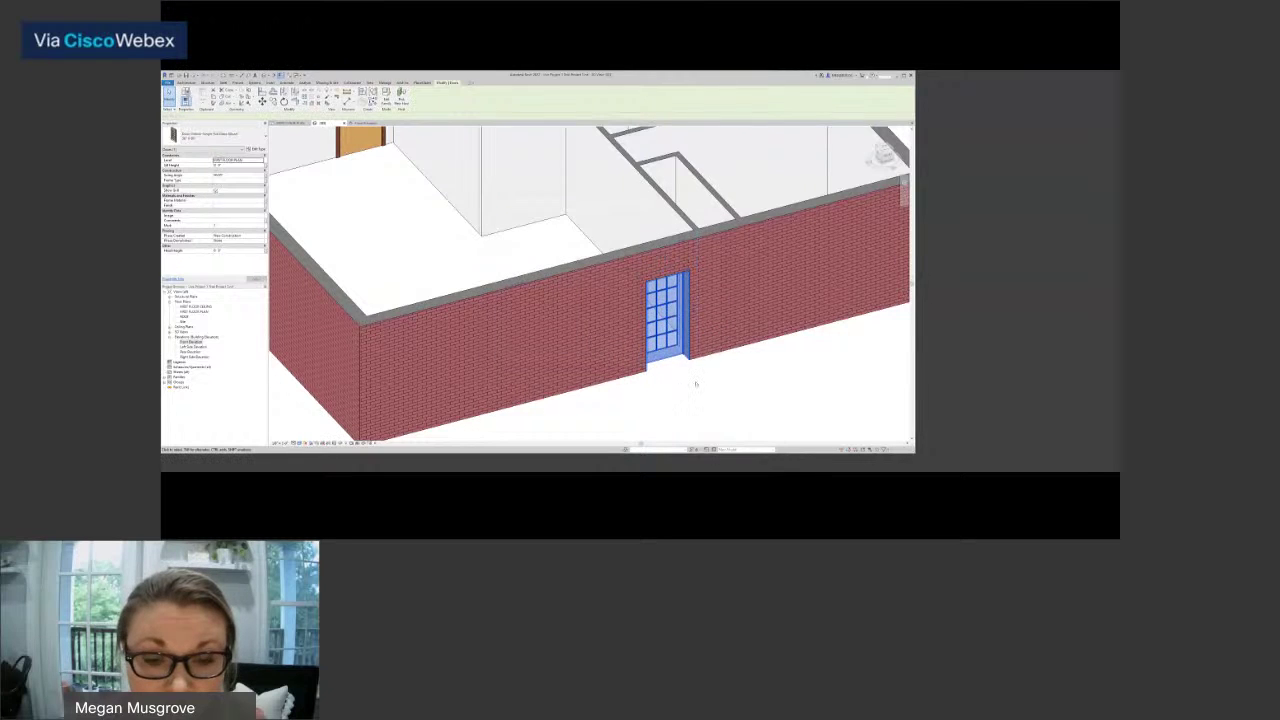
{"action": "left_click", "coordinate": [696, 383]}
Match the front glass door's type onto the plain wooden door in the opposite exterior wall.
{"action": "scroll", "coordinate": [696, 383], "scroll_direction": "down", "scroll_amount": 4}
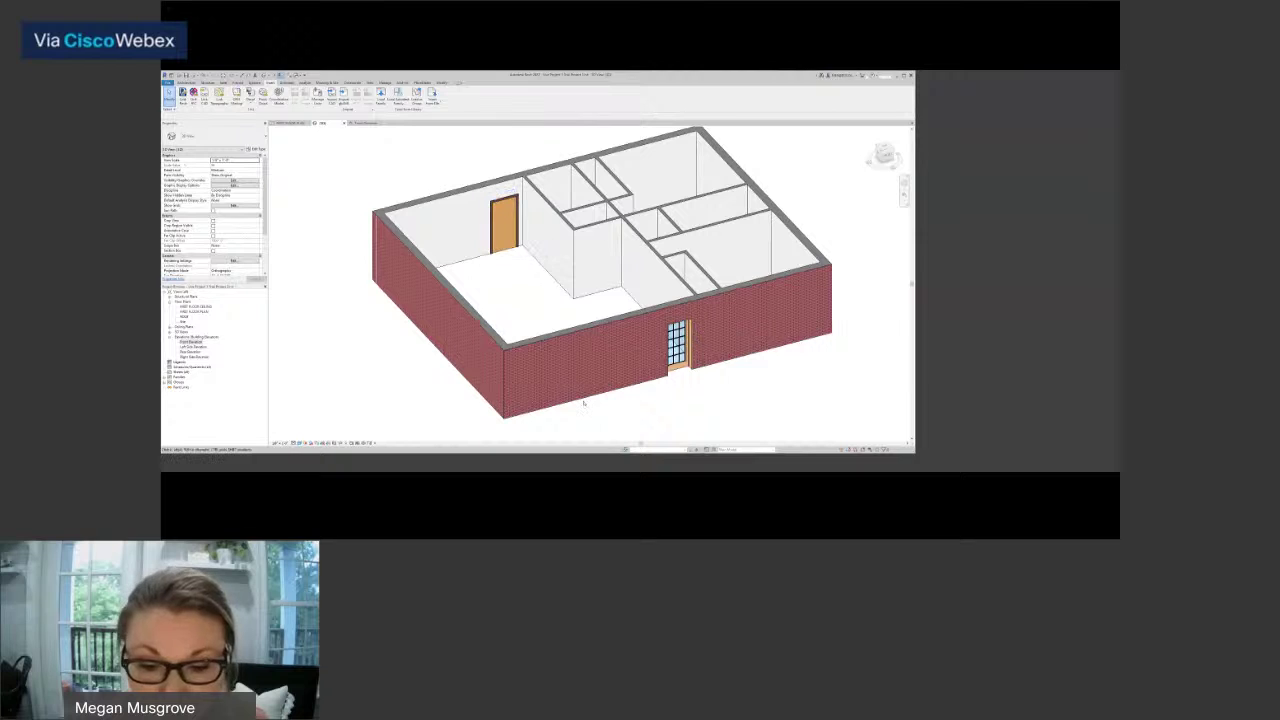
{"action": "left_click", "coordinate": [679, 365]}
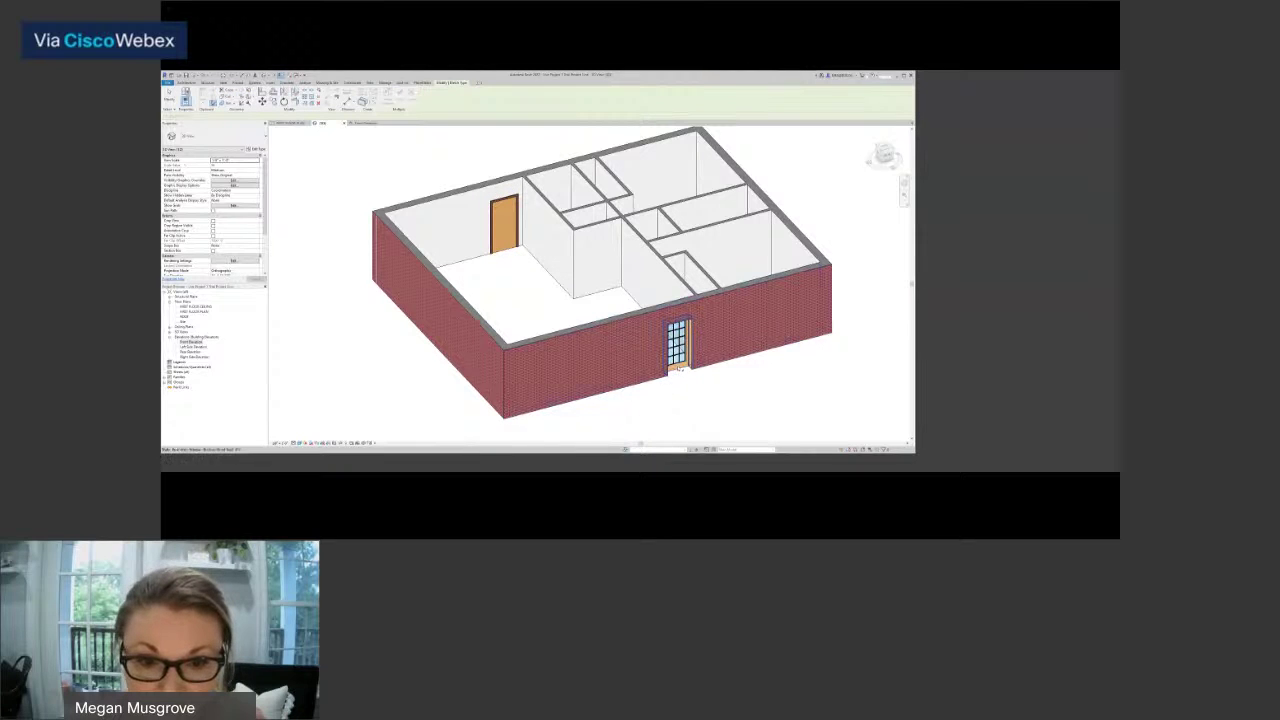
{"action": "left_click", "coordinate": [682, 365]}
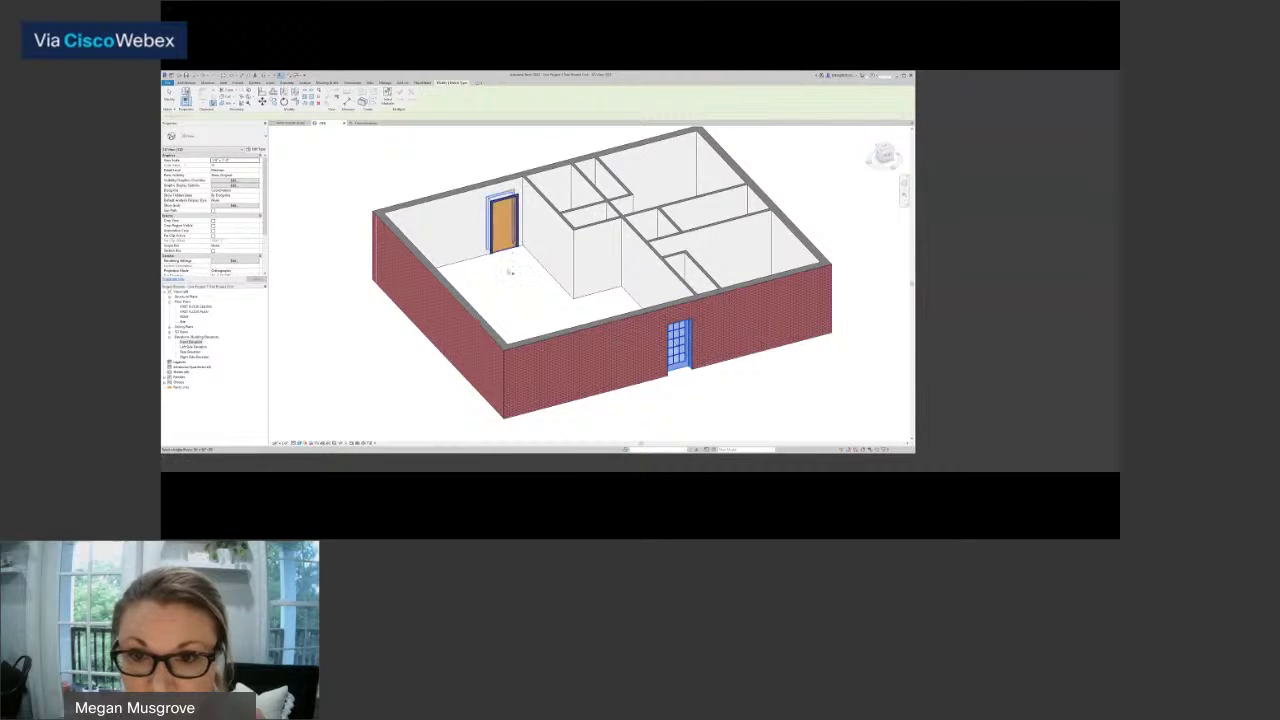
{"action": "left_click", "coordinate": [503, 225]}
{"action": "key", "text": "Escape"}
{"action": "key", "text": "Escape"}
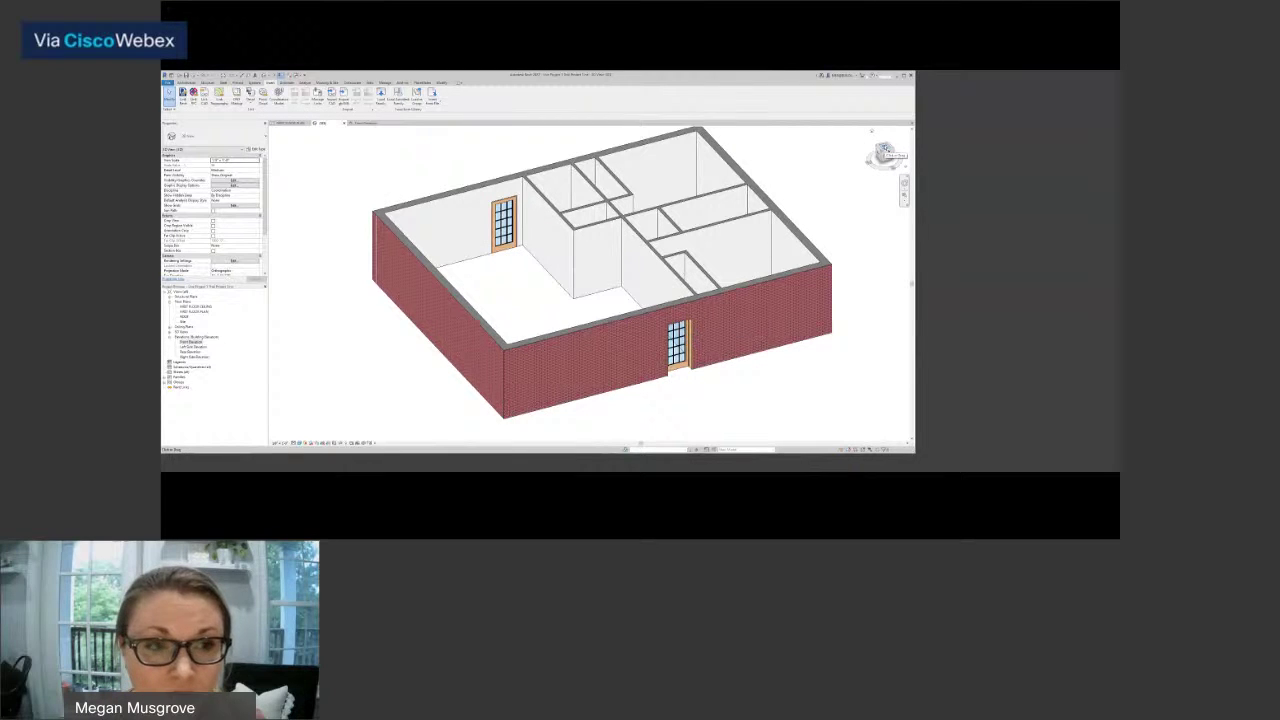
{"action": "left_click", "coordinate": [884, 151]}
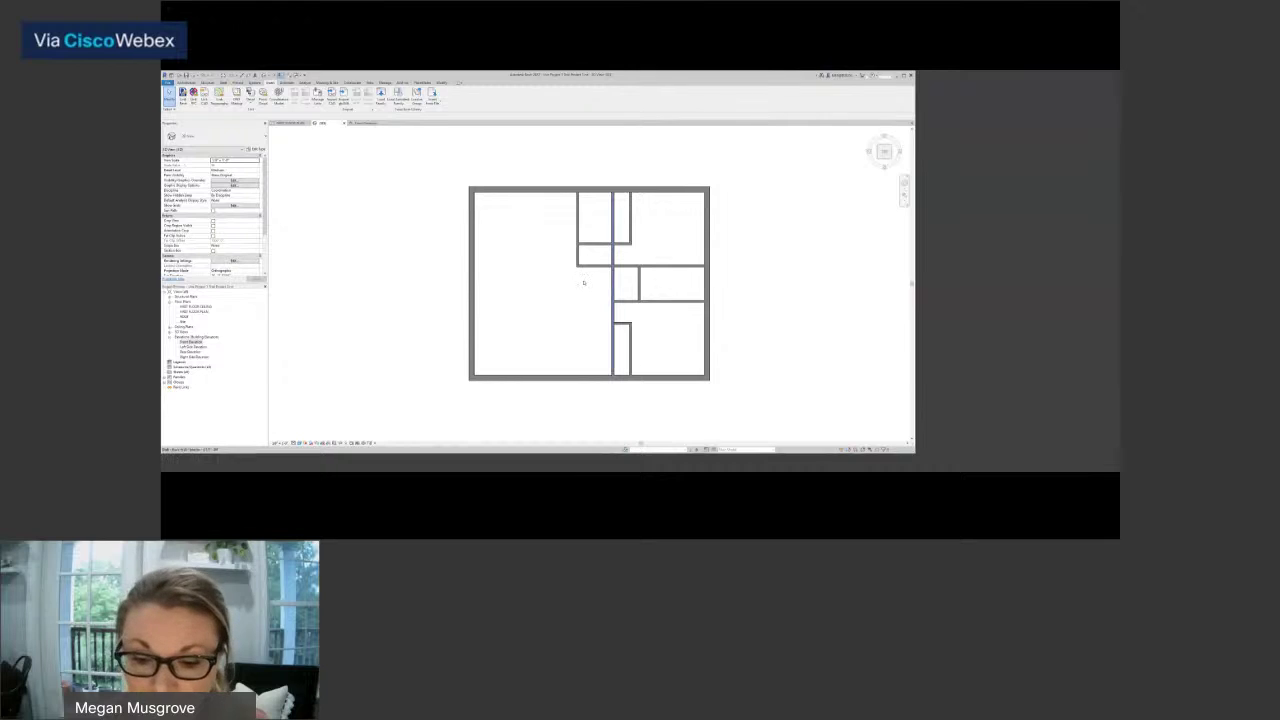
{"action": "key", "text": "w"}
{"action": "key", "text": "a"}
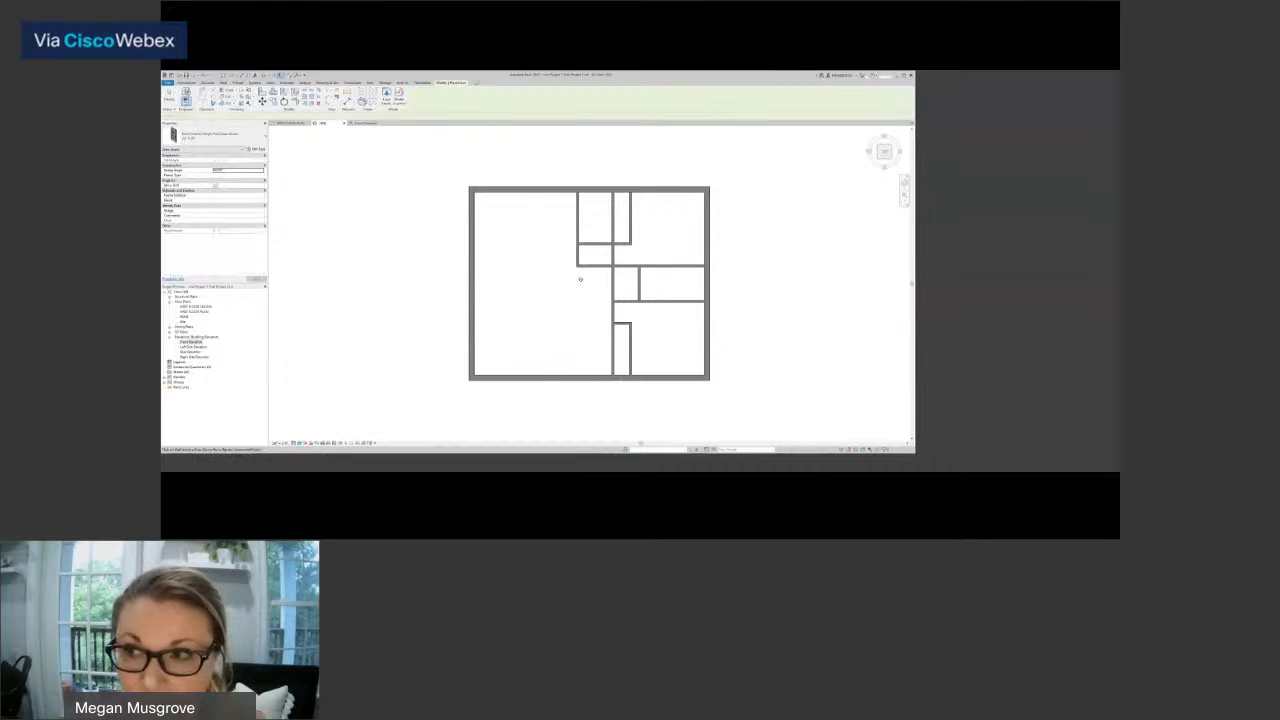
{"action": "left_click", "coordinate": [226, 136]}
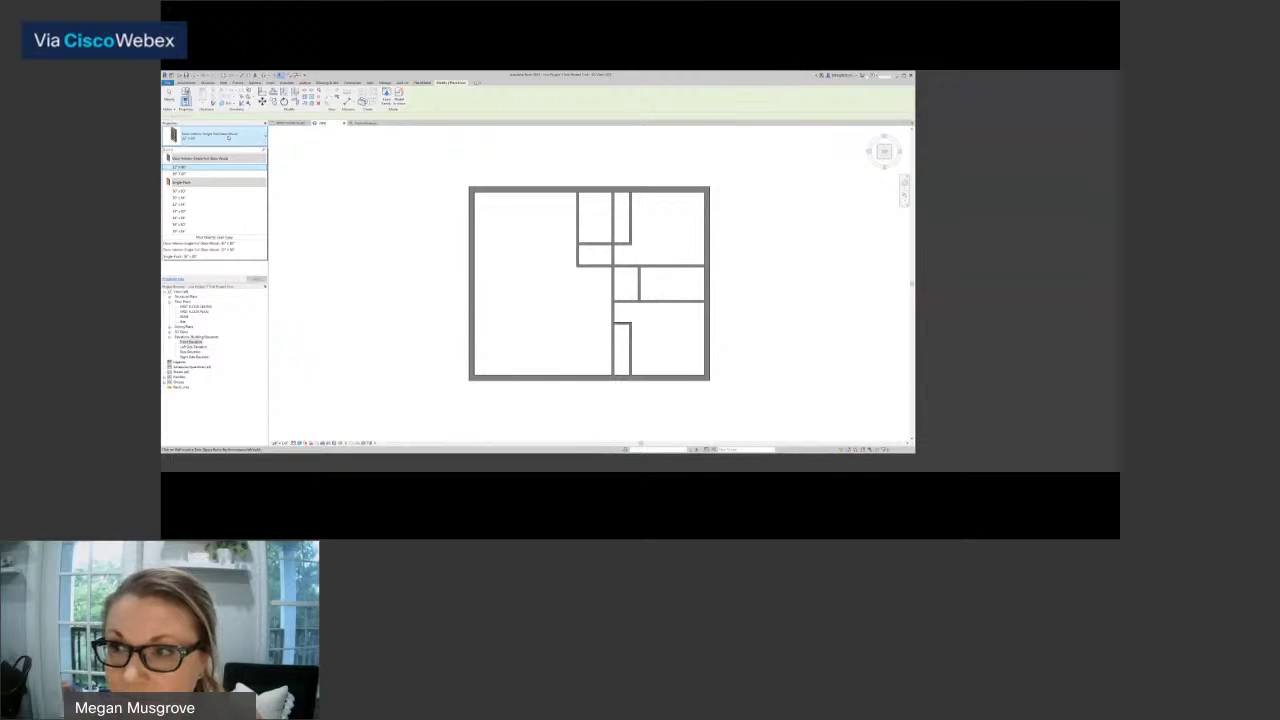
{"action": "left_click", "coordinate": [228, 137]}
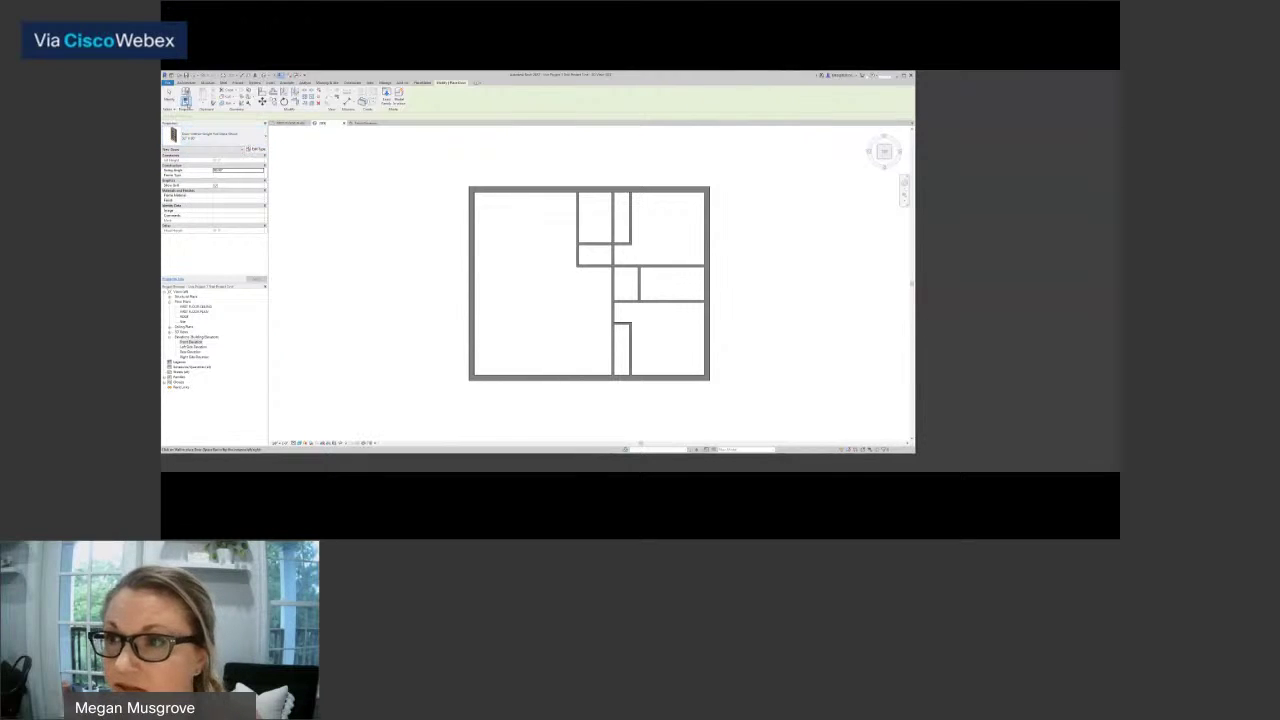
{"action": "left_click", "coordinate": [270, 82]}
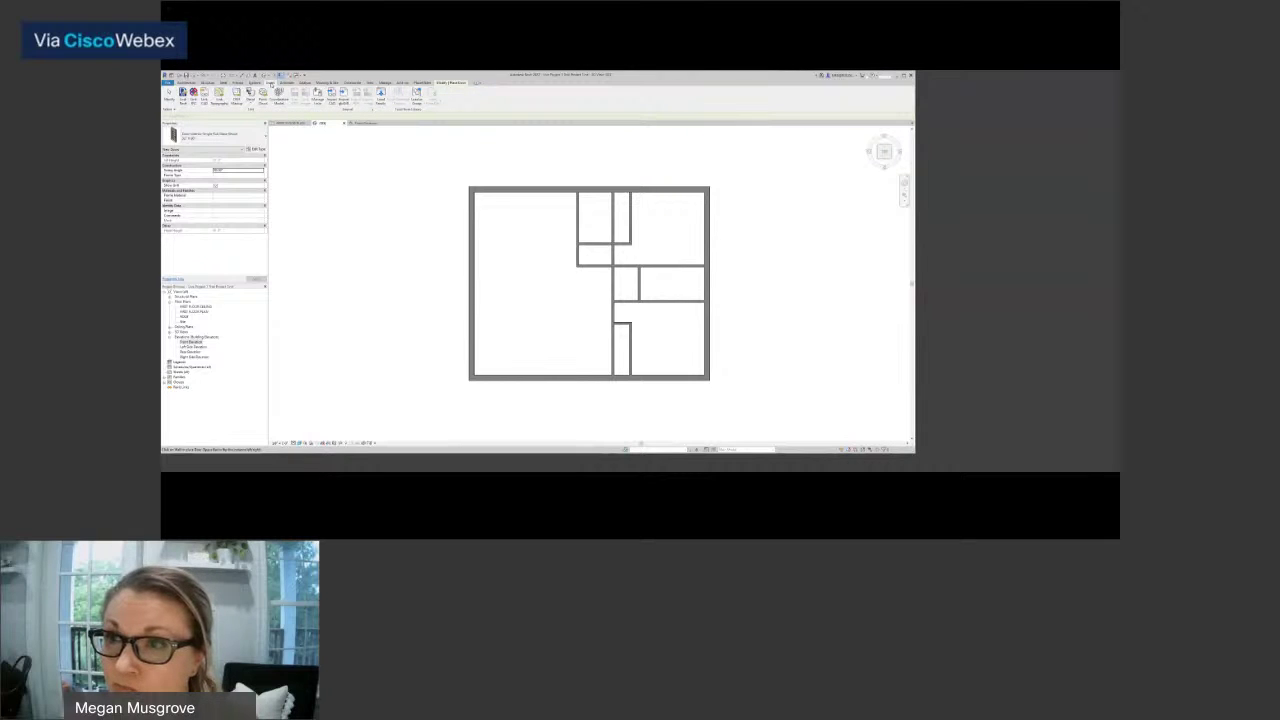
{"action": "key", "text": "Escape"}
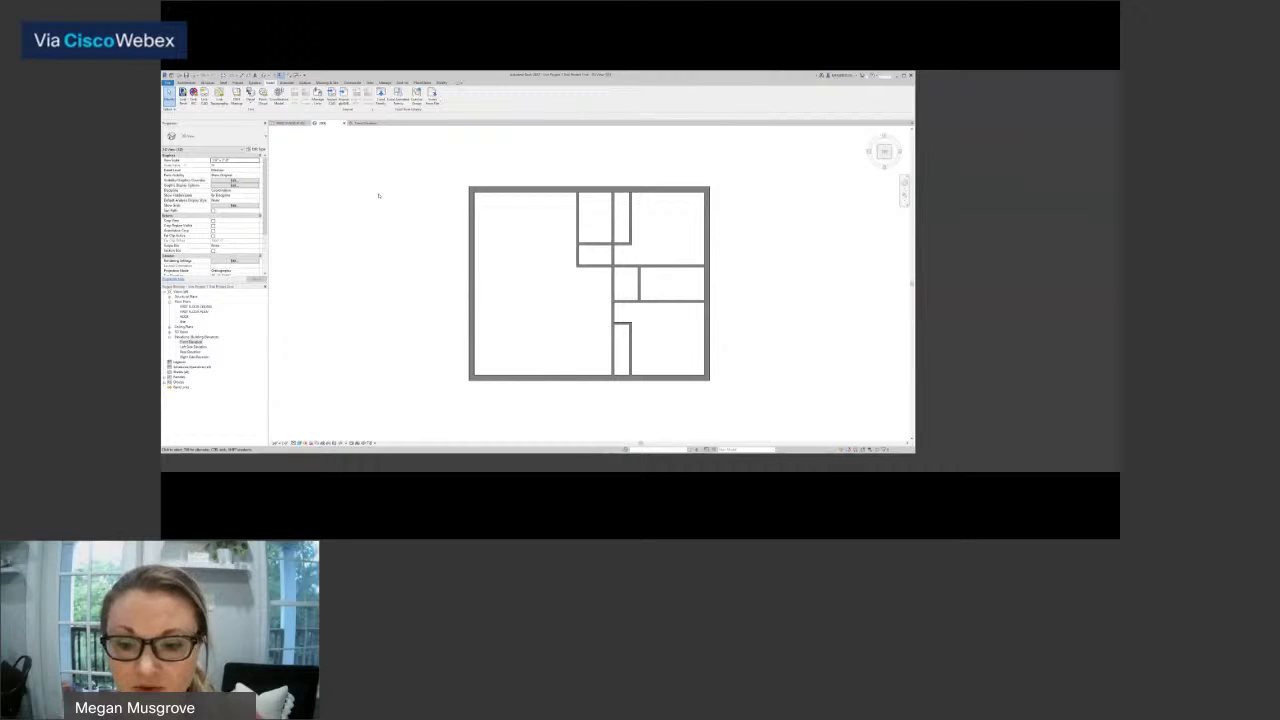
{"action": "key", "text": "w"}
{"action": "key", "text": "a"}
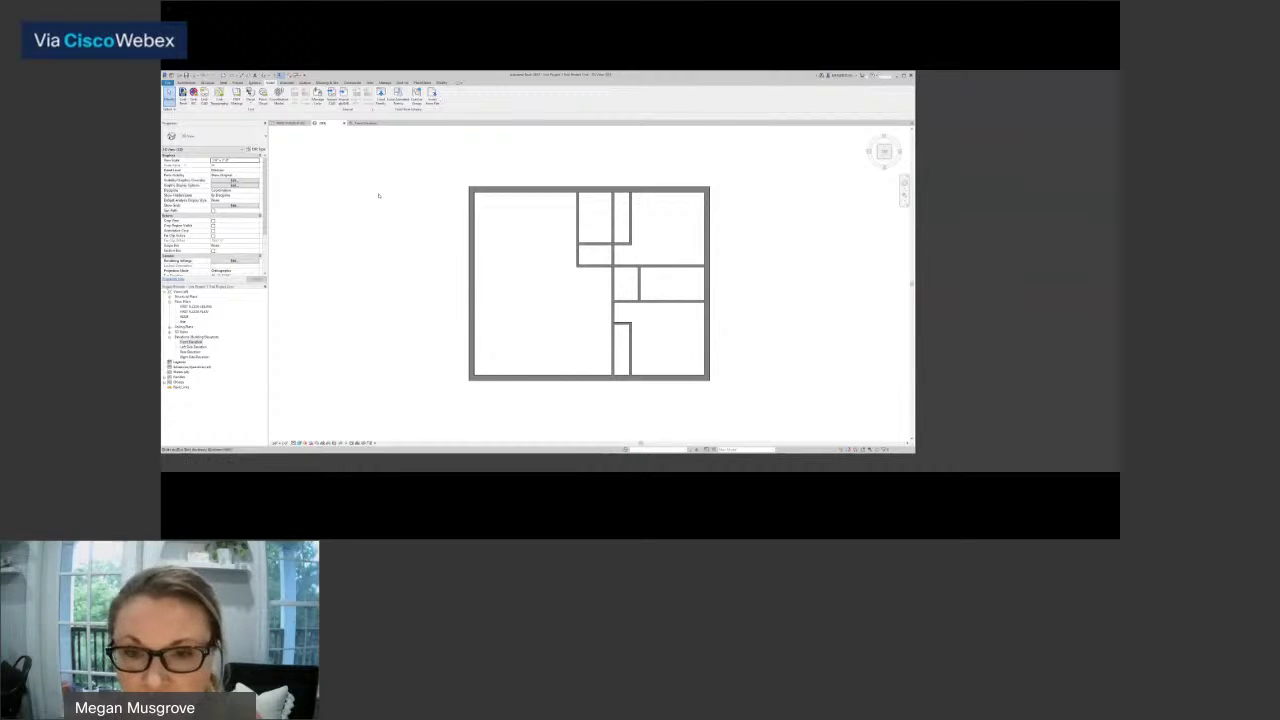
Open the first floor plan and load a panelled interior single door family with its size types from the Autodesk residential doors.
{"action": "left_click", "coordinate": [293, 123]}
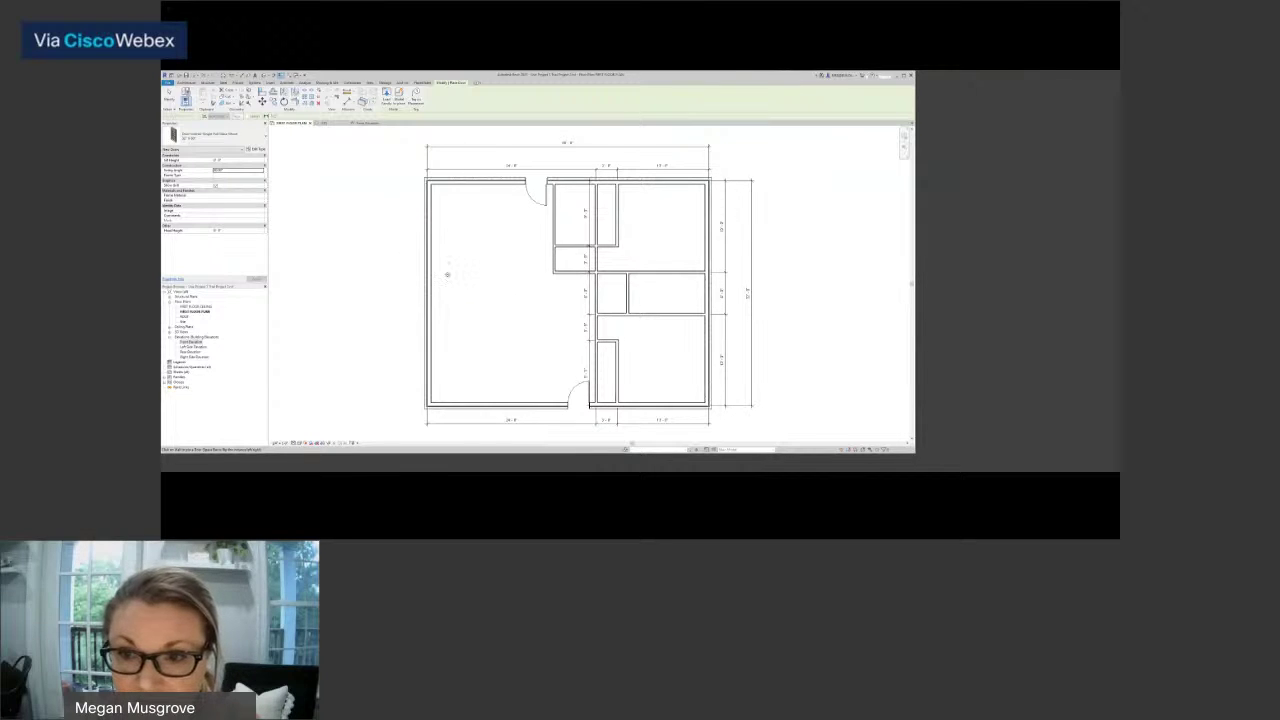
{"action": "key", "text": "Escape"}
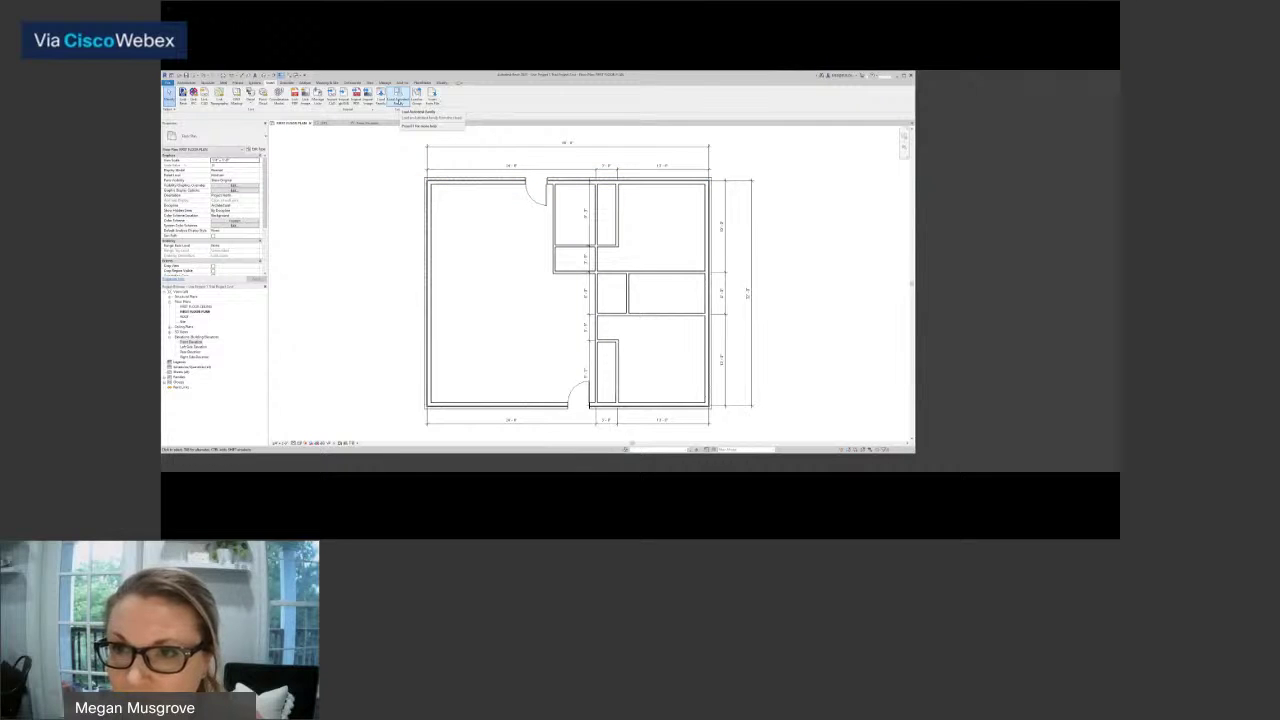
{"action": "left_click", "coordinate": [397, 98]}
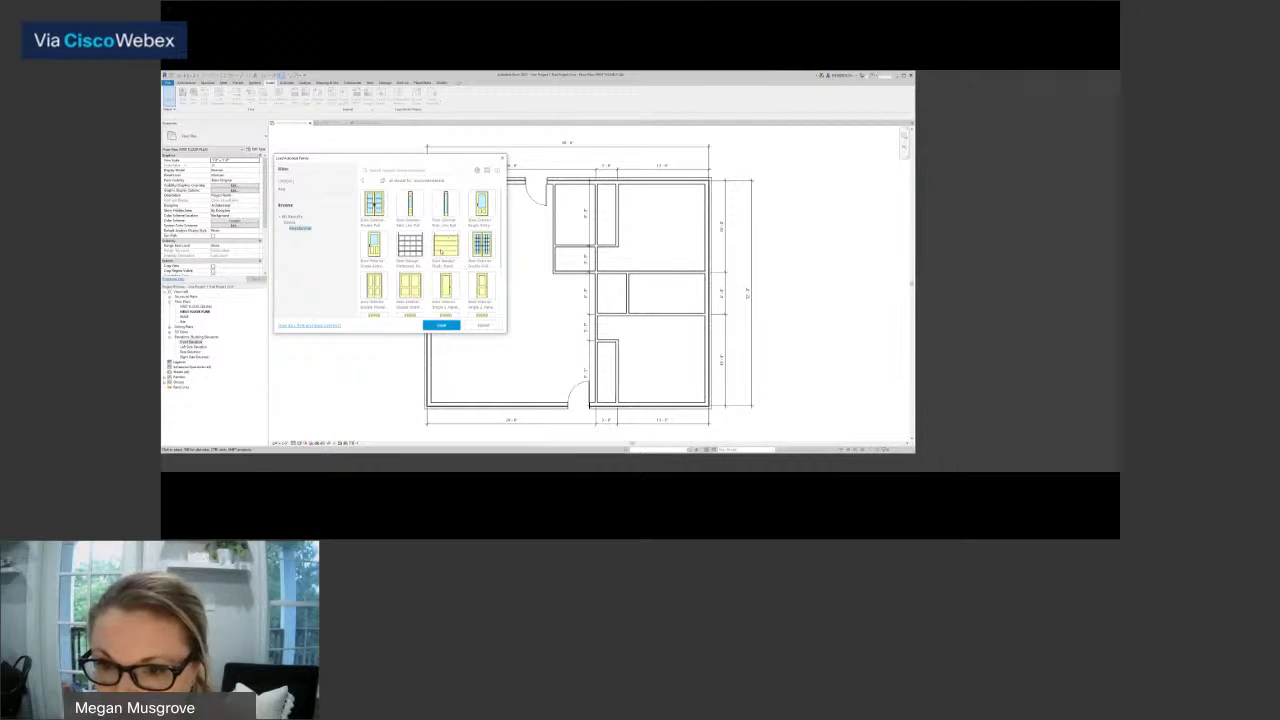
{"action": "scroll", "coordinate": [445, 245], "scroll_direction": "down", "scroll_amount": 3}
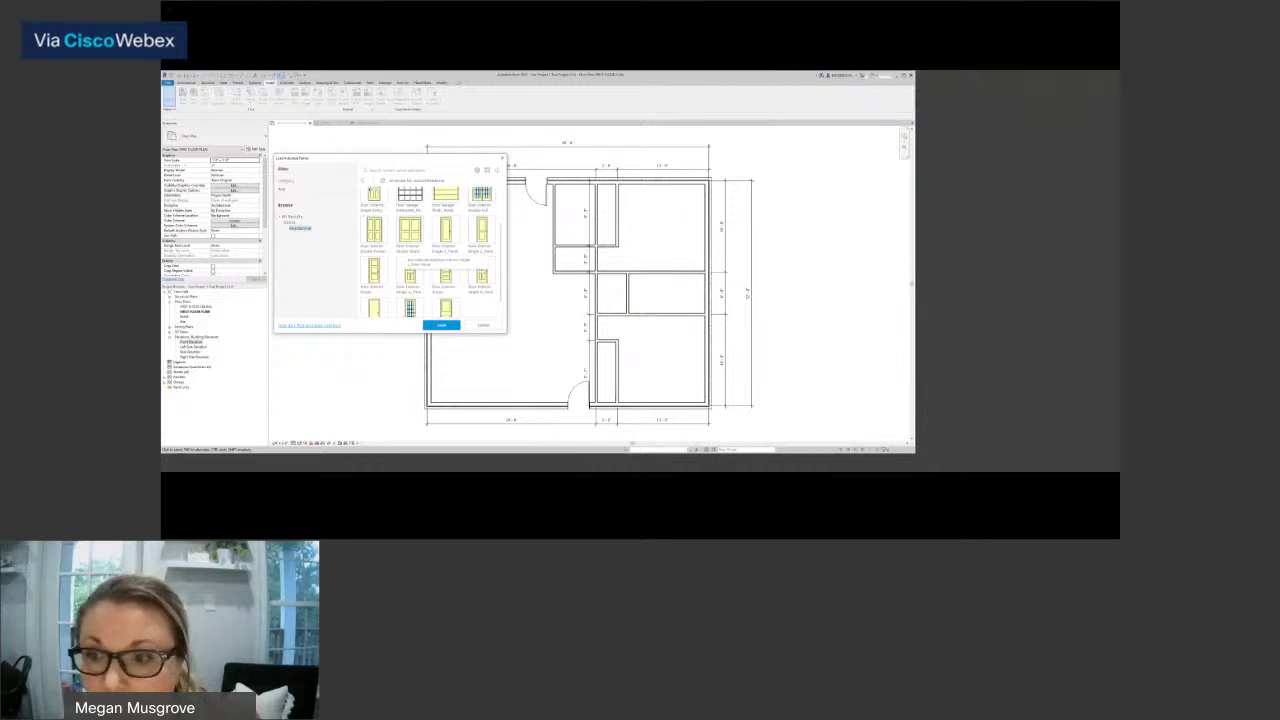
{"action": "scroll", "coordinate": [400, 256], "scroll_direction": "down", "scroll_amount": 3}
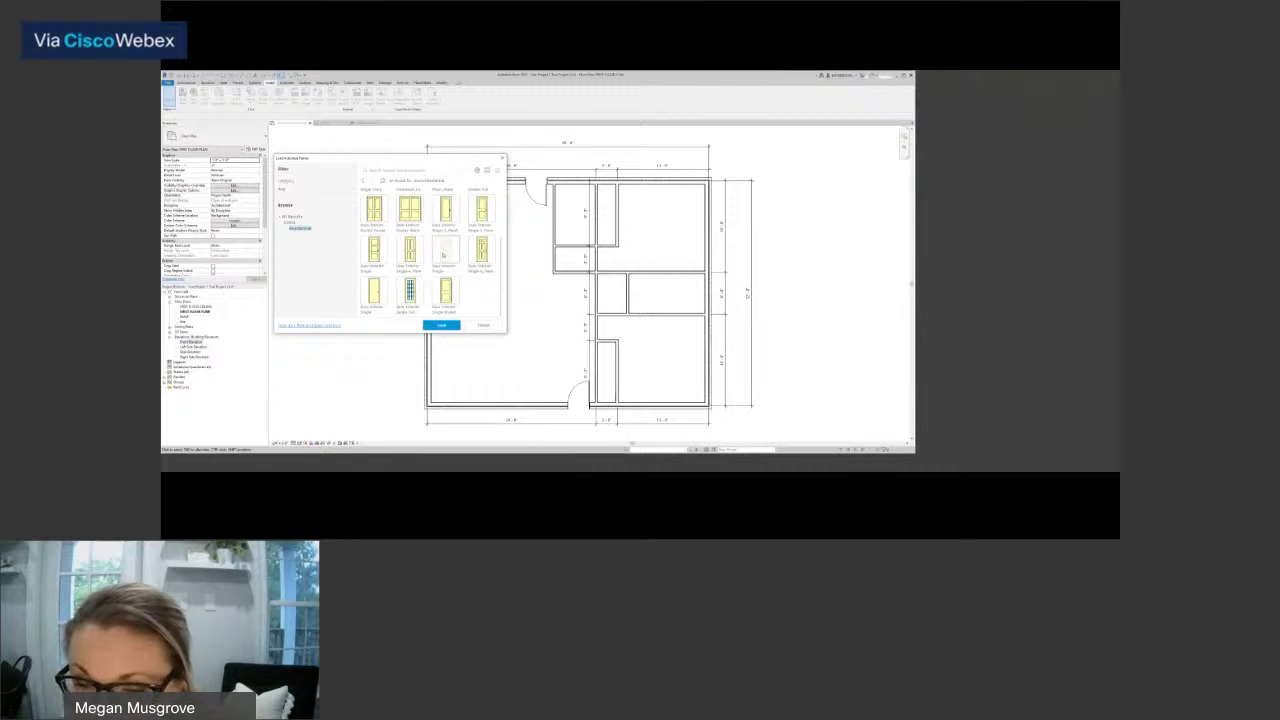
{"action": "left_click", "coordinate": [443, 255]}
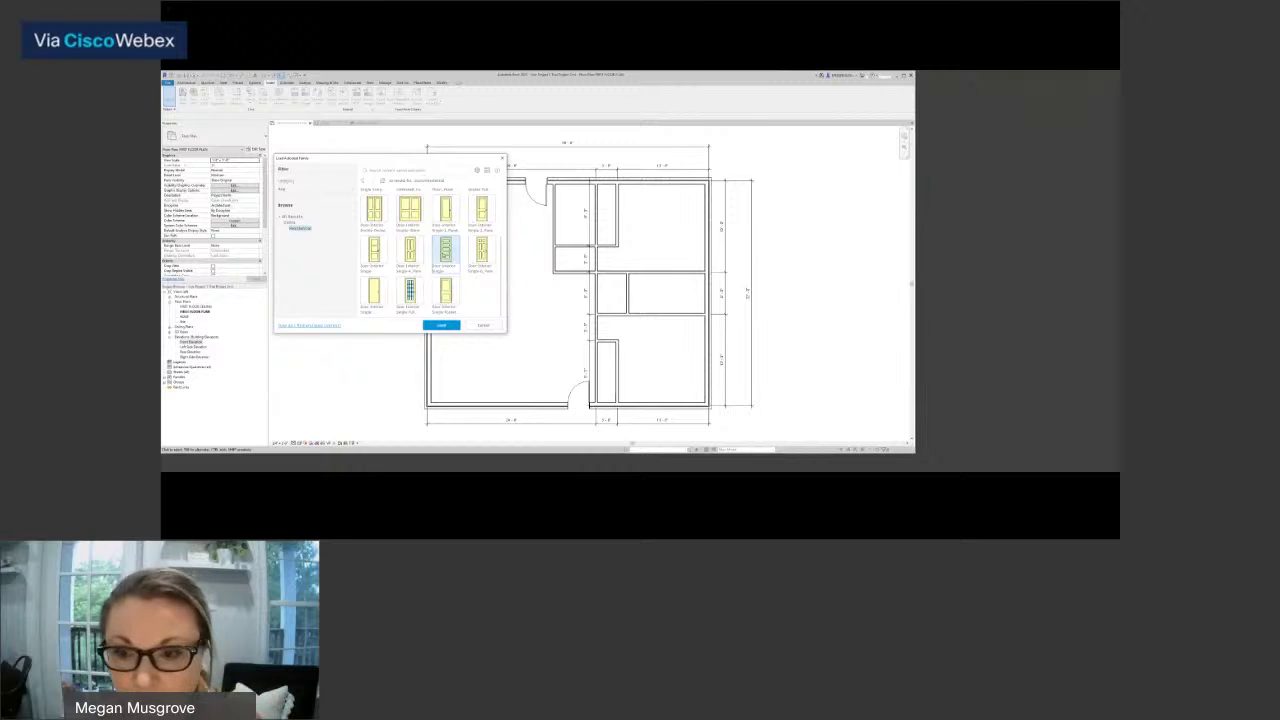
{"action": "left_click", "coordinate": [441, 326]}
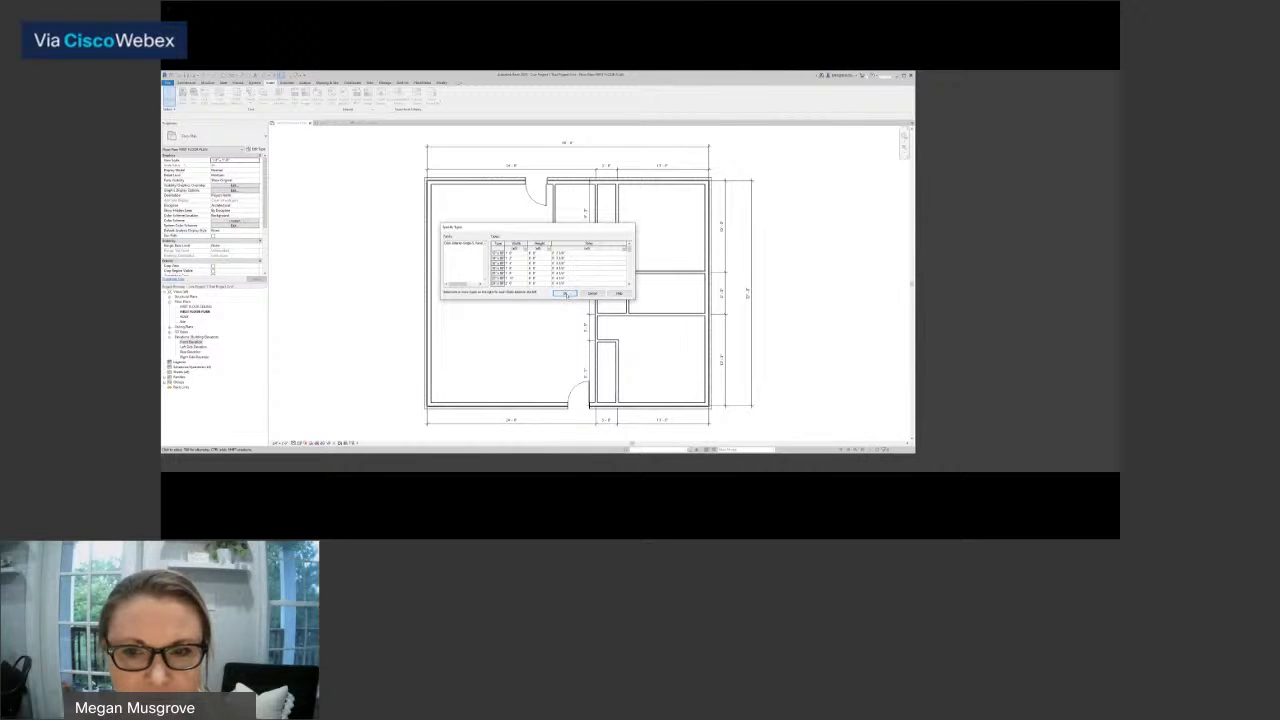
{"action": "left_click", "coordinate": [566, 294]}
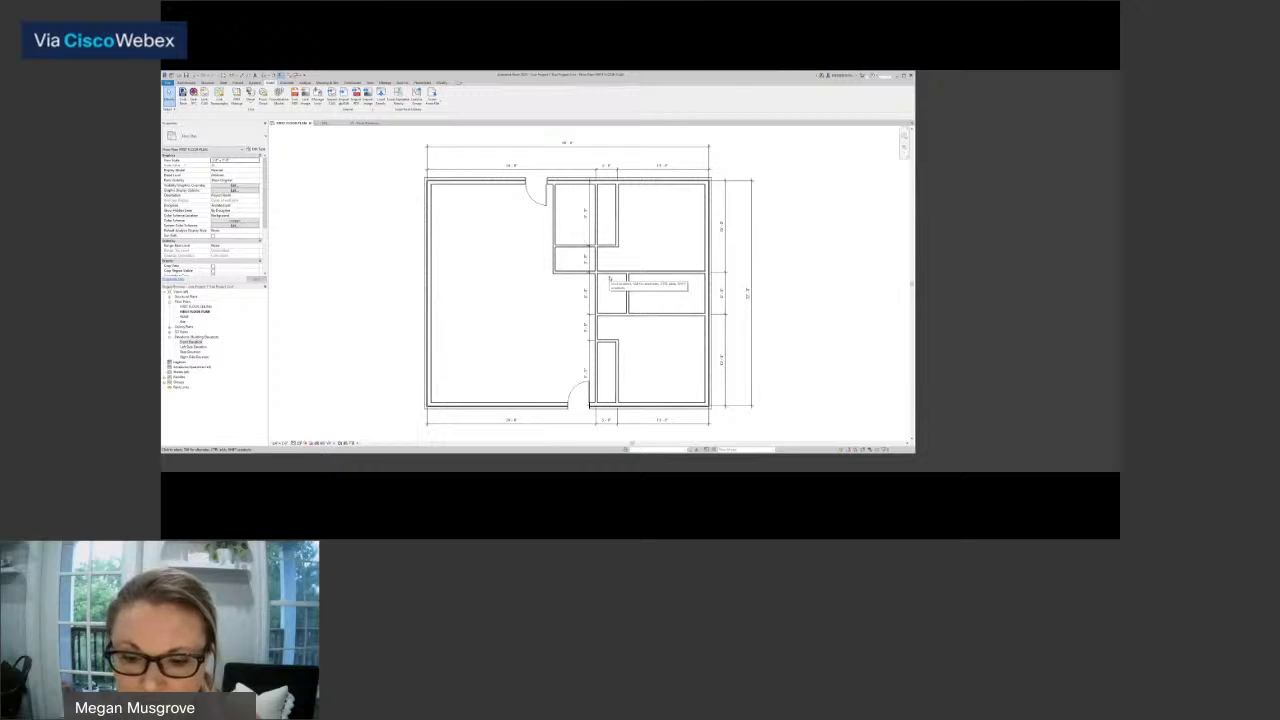
Start placing a door with the loaded panelled interior single door and rename its type with a 32-inch size-based name.
{"action": "key", "text": "d"}
{"action": "key", "text": "r"}
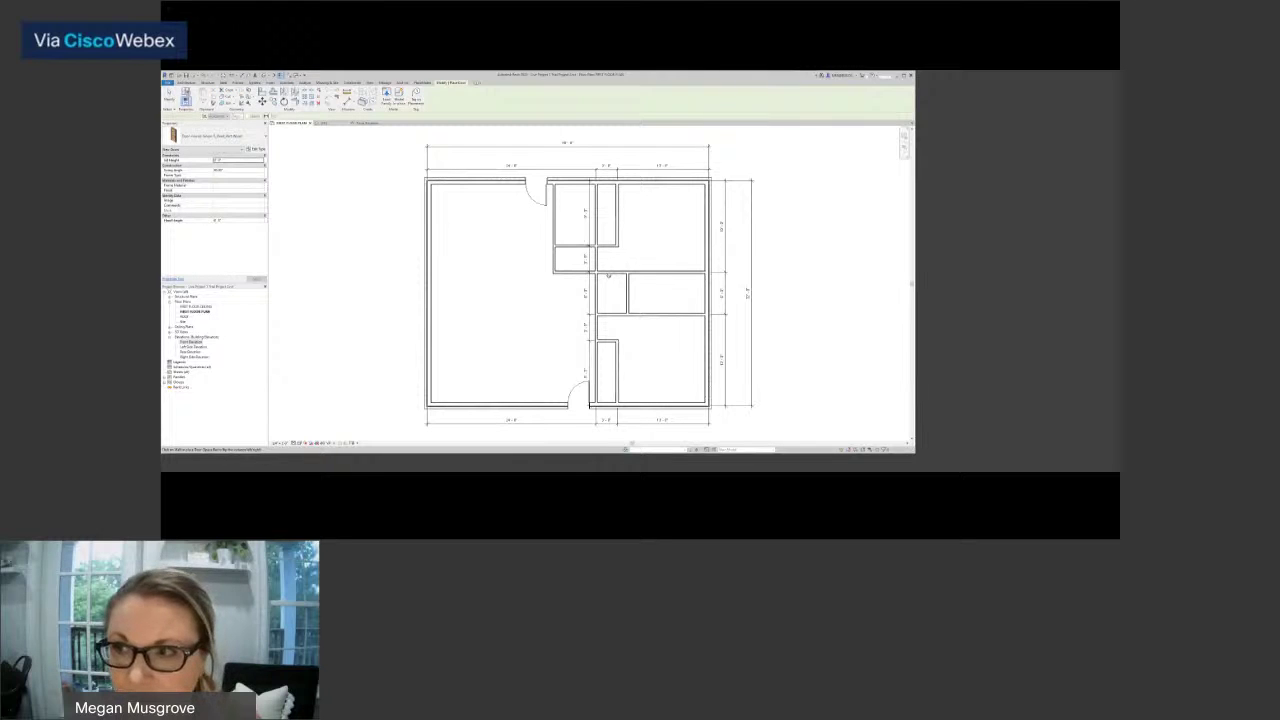
{"action": "left_click", "coordinate": [217, 135]}
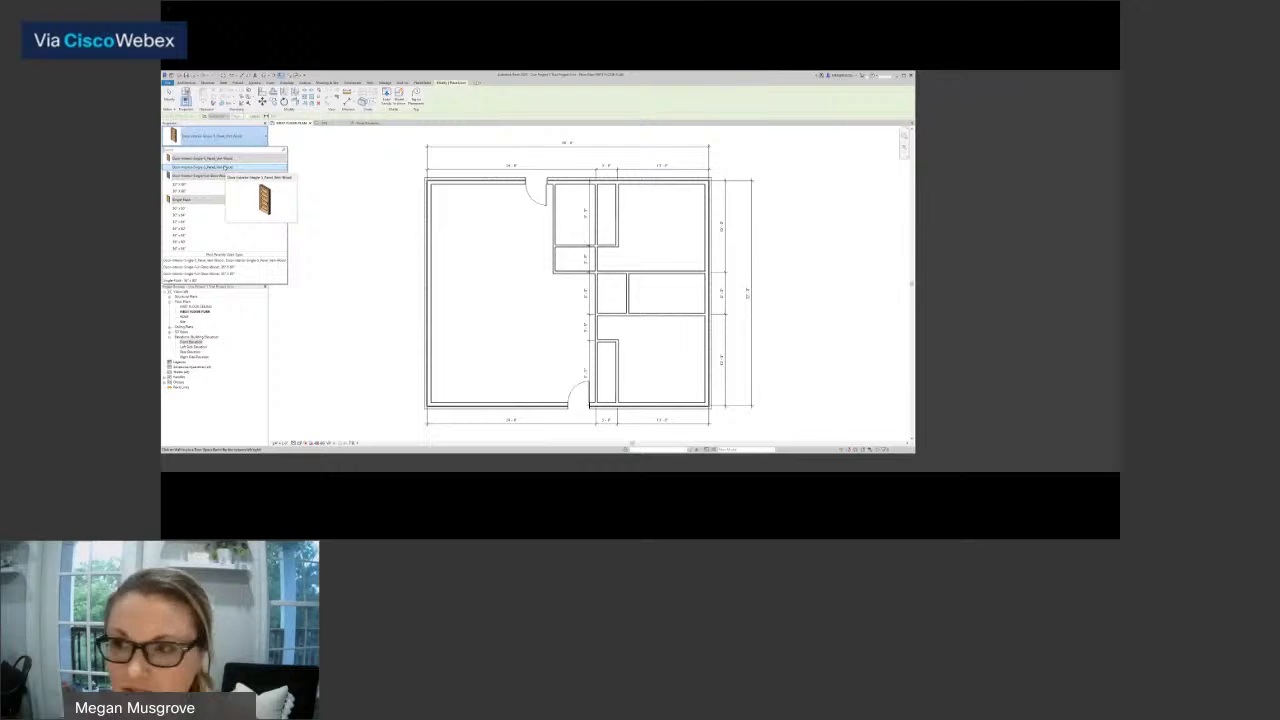
{"action": "left_click", "coordinate": [227, 167]}
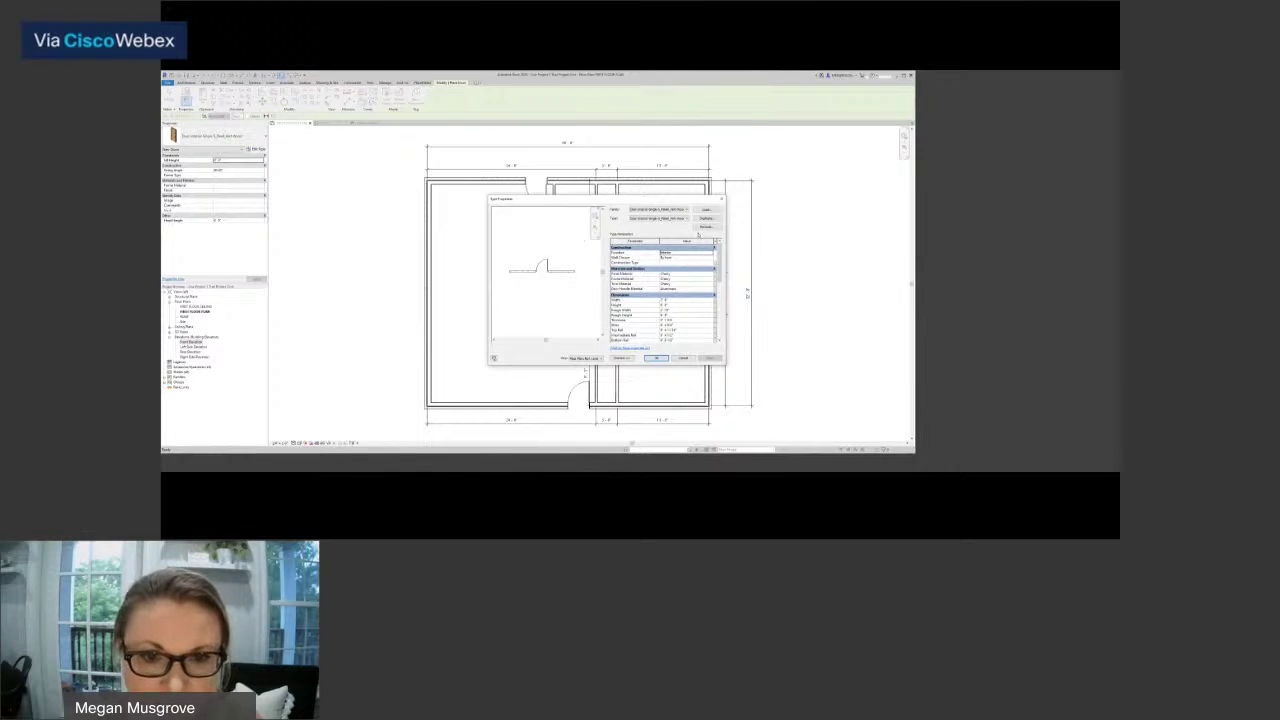
{"action": "left_click", "coordinate": [704, 227]}
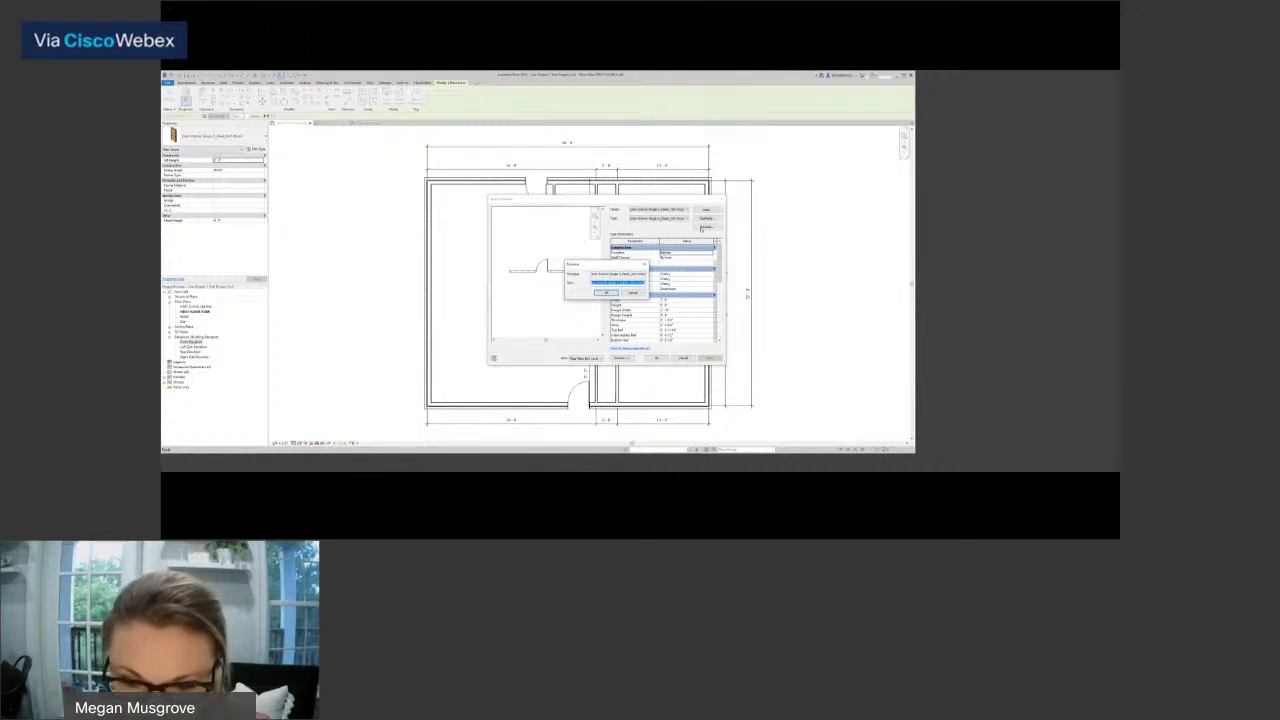
{"action": "type", "text": "32"}
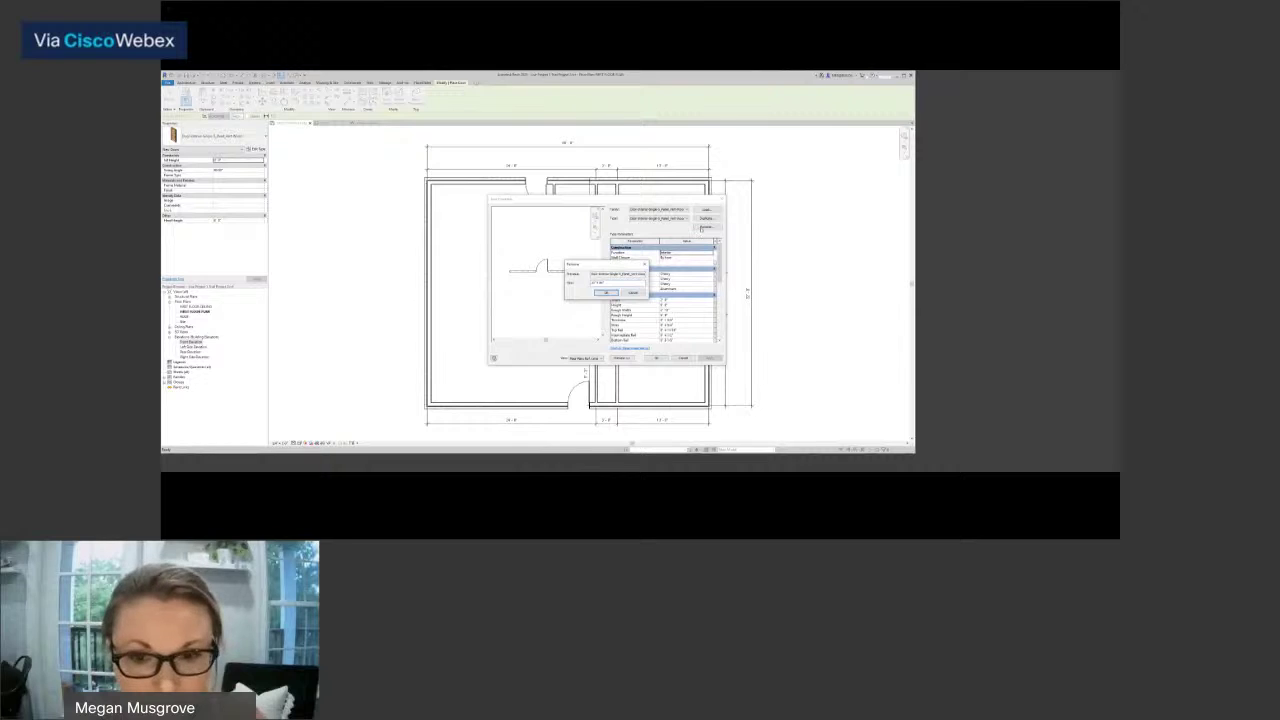
{"action": "key", "text": "Return"}
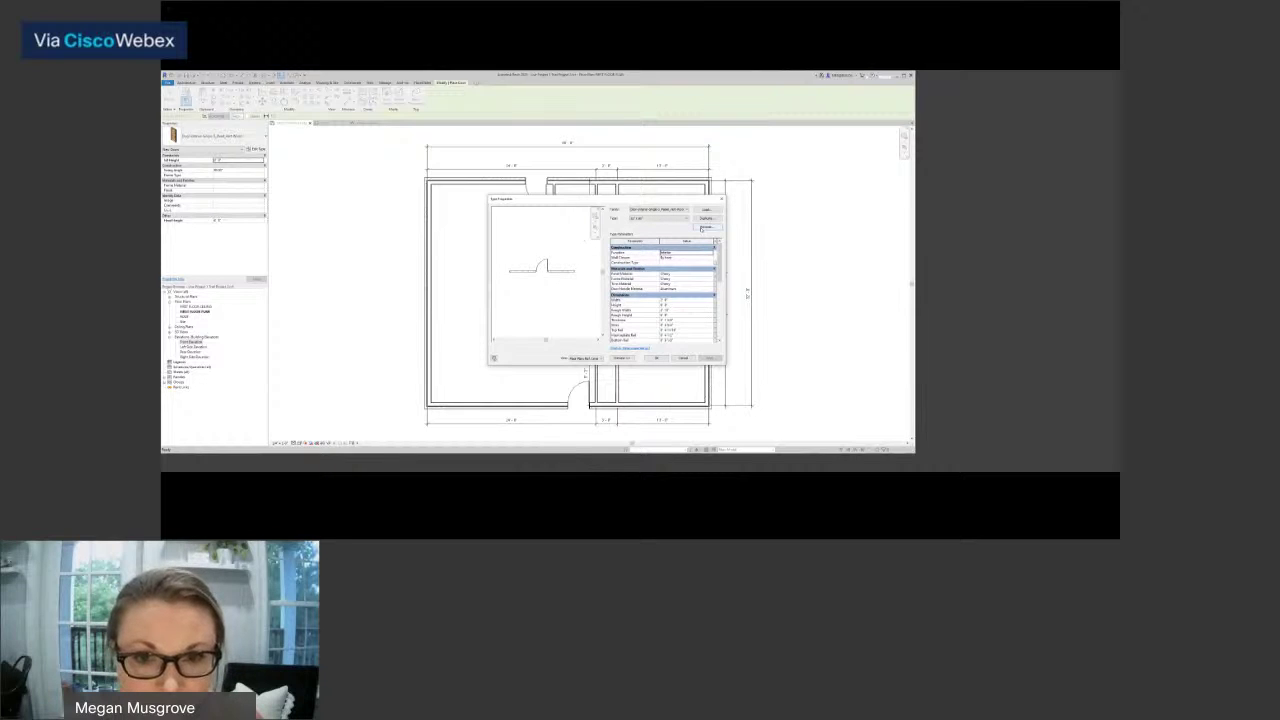
{"action": "left_click", "coordinate": [658, 359]}
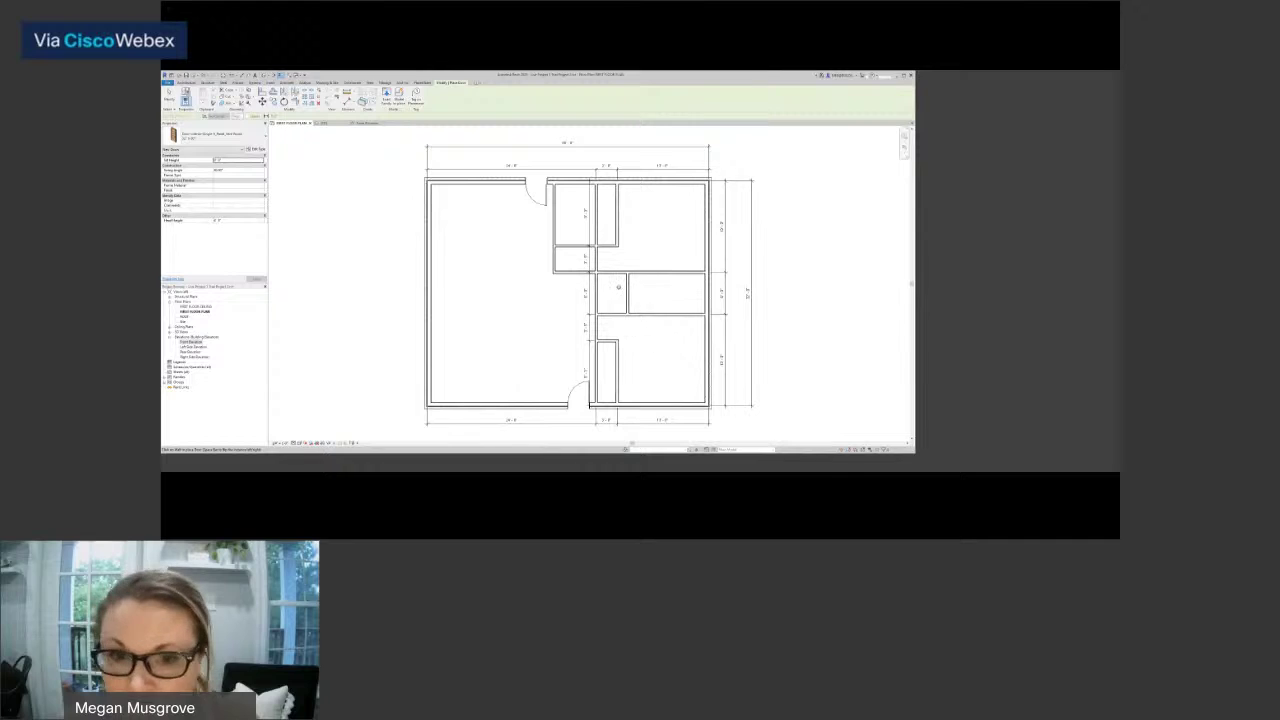
Place three panelled interior doors around the small central hall, opening outward into the rooms above, below and to its right.
{"action": "scroll", "coordinate": [610, 268], "scroll_direction": "up", "scroll_amount": 3}
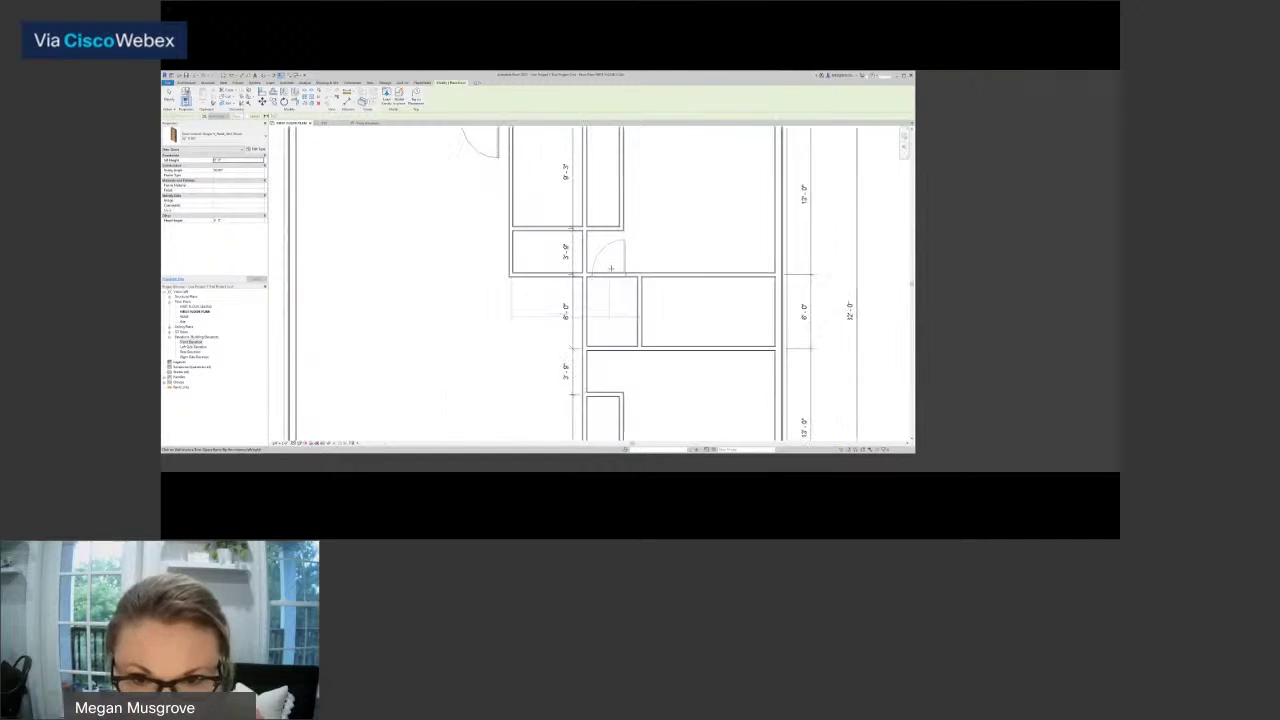
{"action": "scroll", "coordinate": [610, 268], "scroll_direction": "up", "scroll_amount": 1}
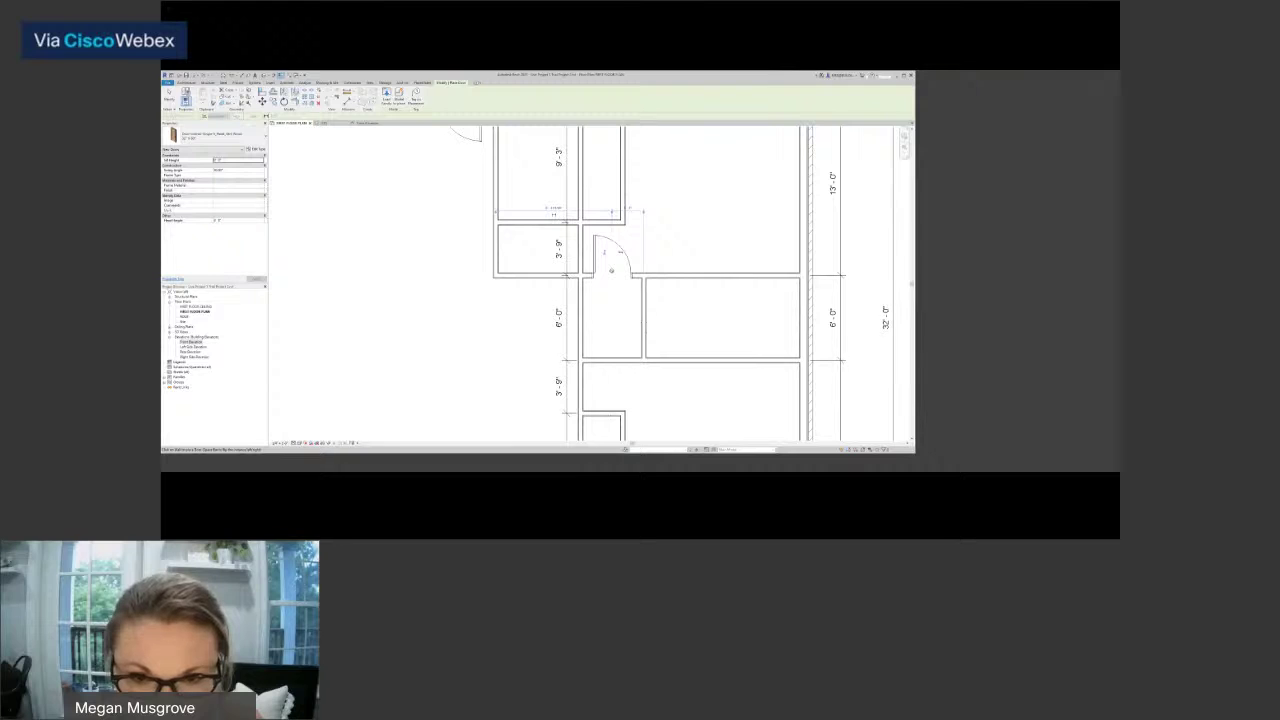
{"action": "scroll", "coordinate": [609, 268], "scroll_direction": "down", "scroll_amount": 2}
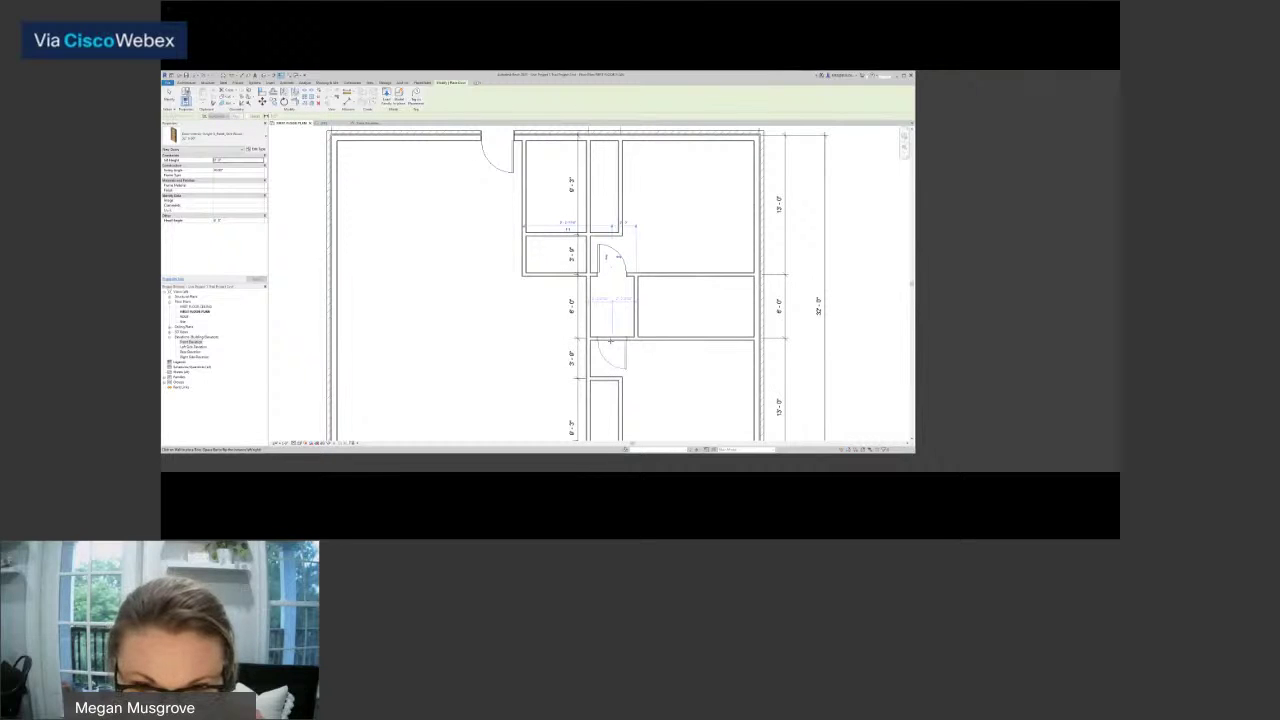
{"action": "key", "text": "space"}
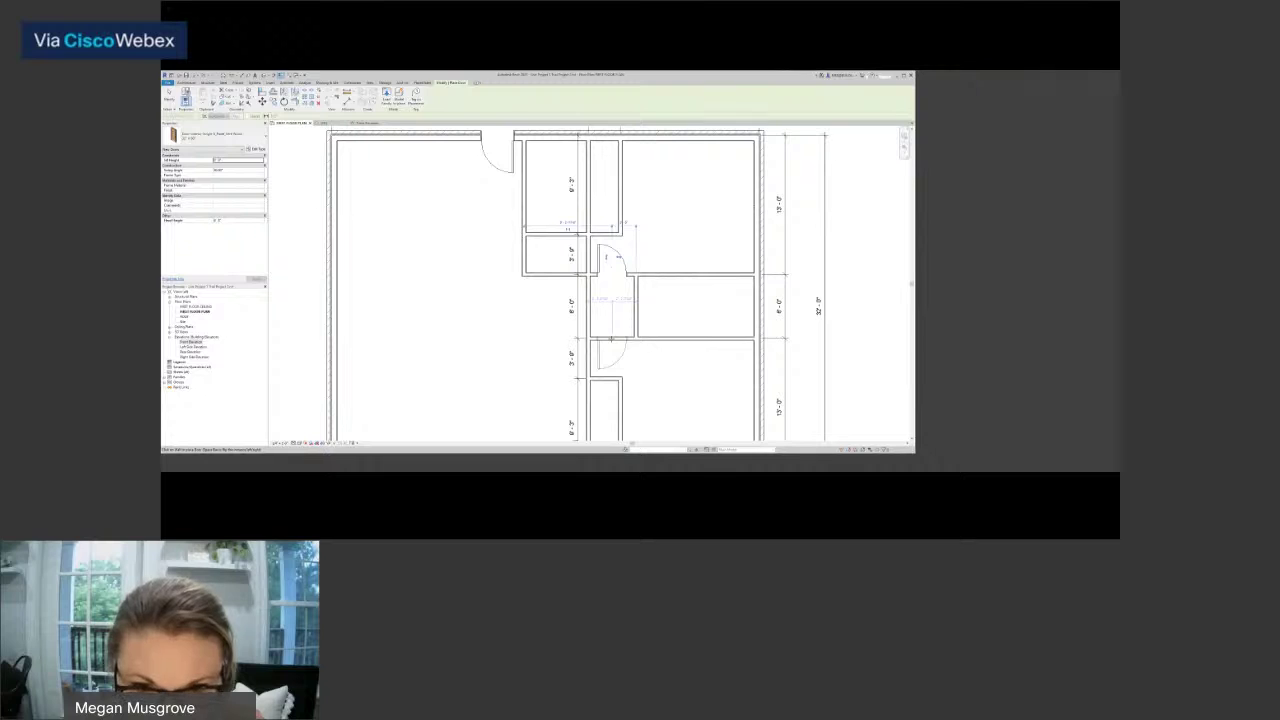
{"action": "left_click", "coordinate": [612, 339]}
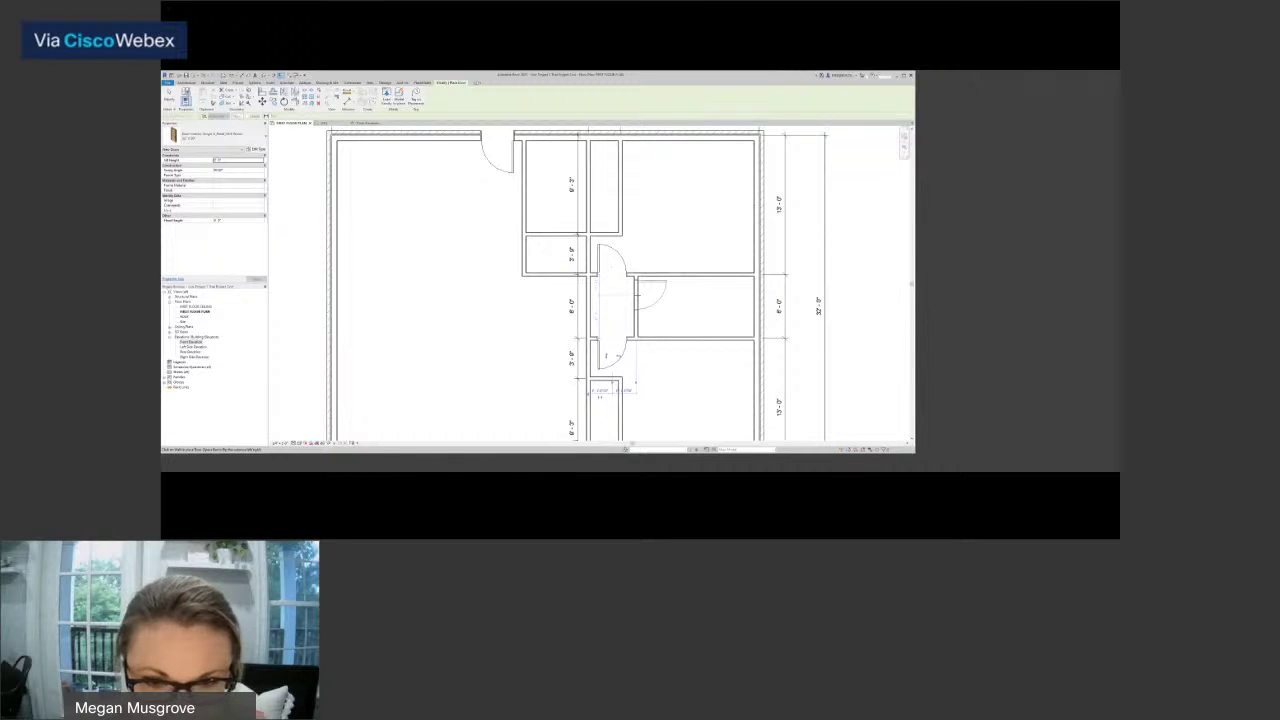
{"action": "left_click", "coordinate": [637, 295]}
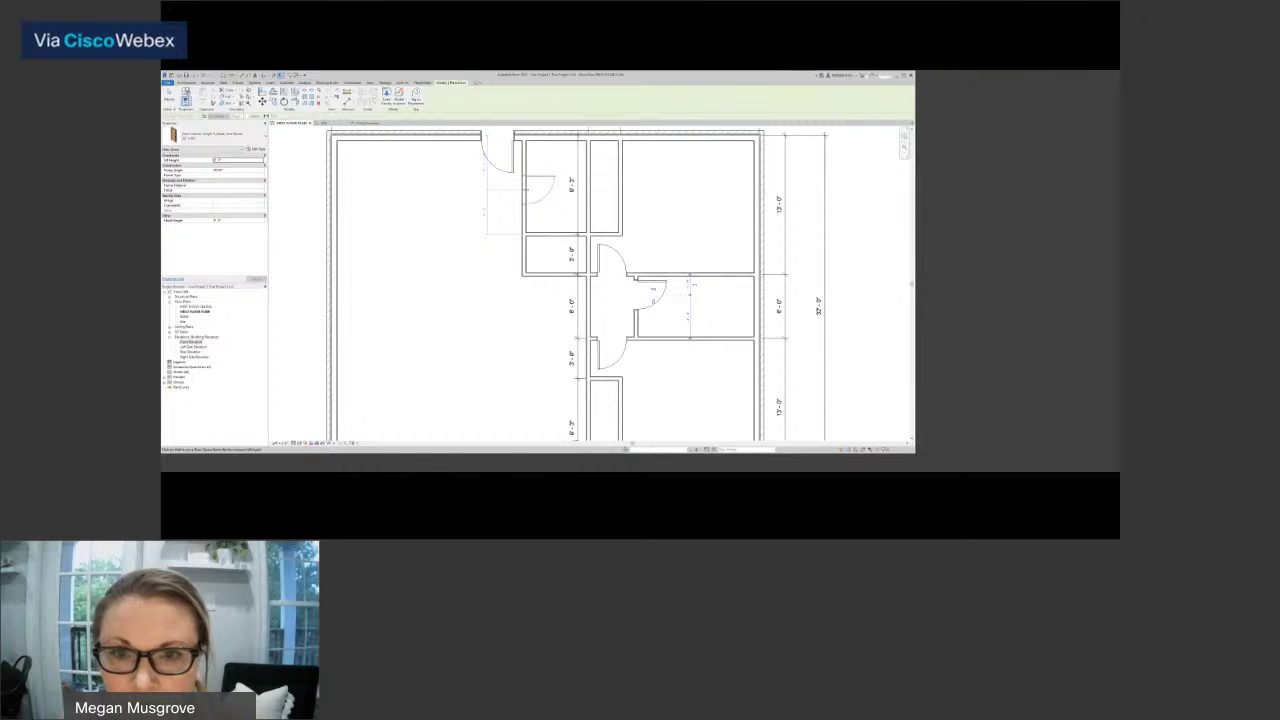
Place panelled doors in the small room beside the upper exterior door, both bedroom closets and the closet below that room.
{"action": "left_click", "coordinate": [526, 190]}
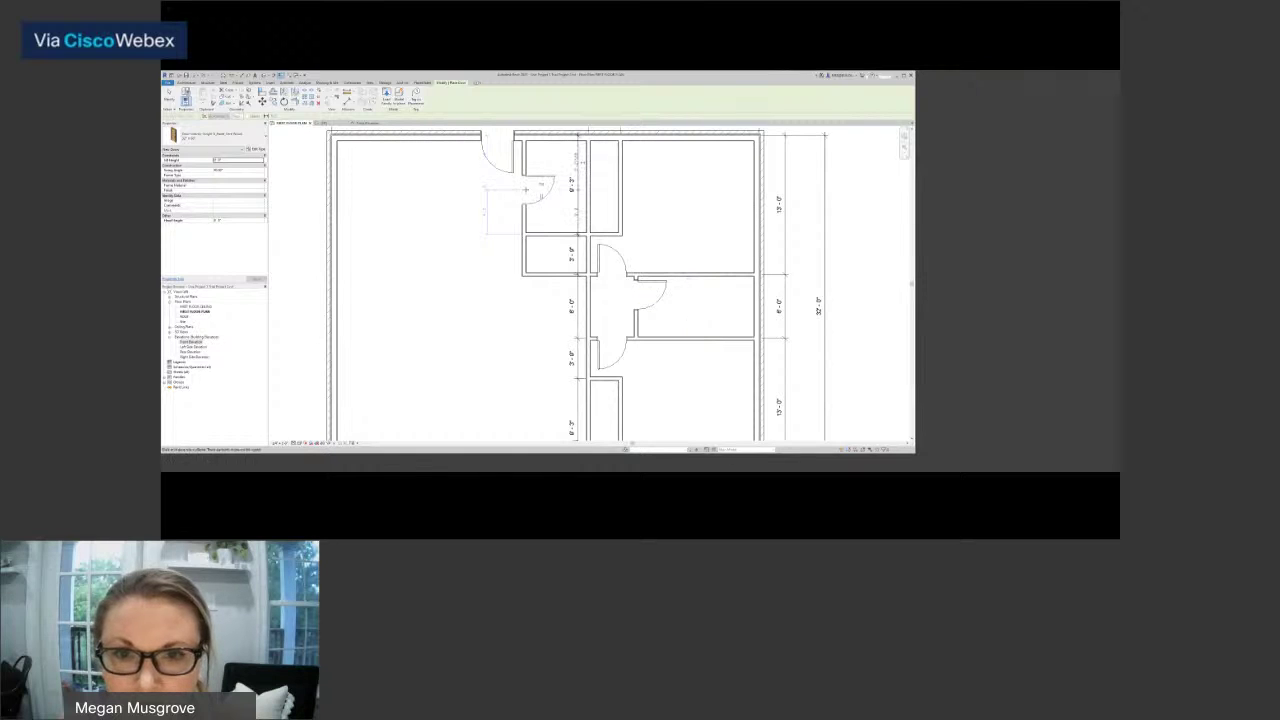
{"action": "left_click", "coordinate": [624, 184]}
{"action": "scroll", "coordinate": [624, 184], "scroll_direction": "down", "scroll_amount": 2}
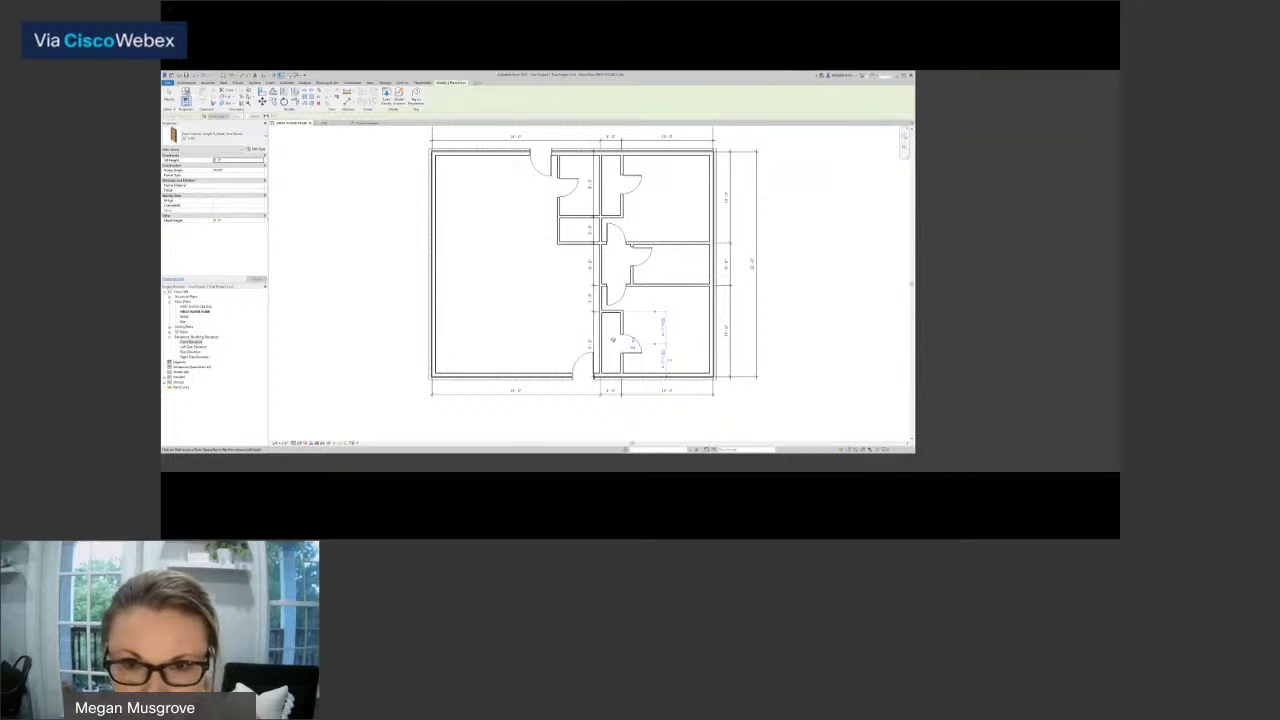
{"action": "middle_click_drag", "start_coordinate": [547, 241], "coordinate": [543, 308]}
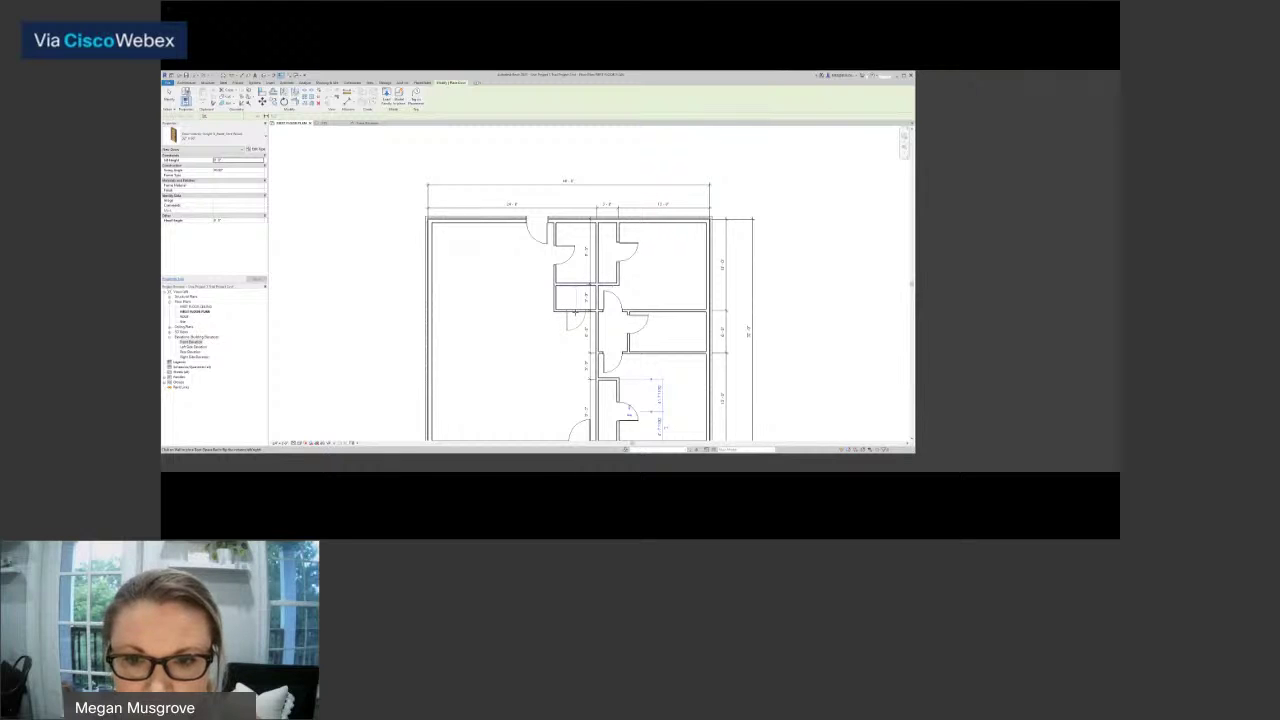
{"action": "left_click", "coordinate": [575, 313]}
{"action": "key", "text": "Escape"}
{"action": "key", "text": "Escape"}
Load the panelled wood single pocket interior door family from the Autodesk residential doors.
{"action": "scroll", "coordinate": [577, 274], "scroll_direction": "up", "scroll_amount": 5}
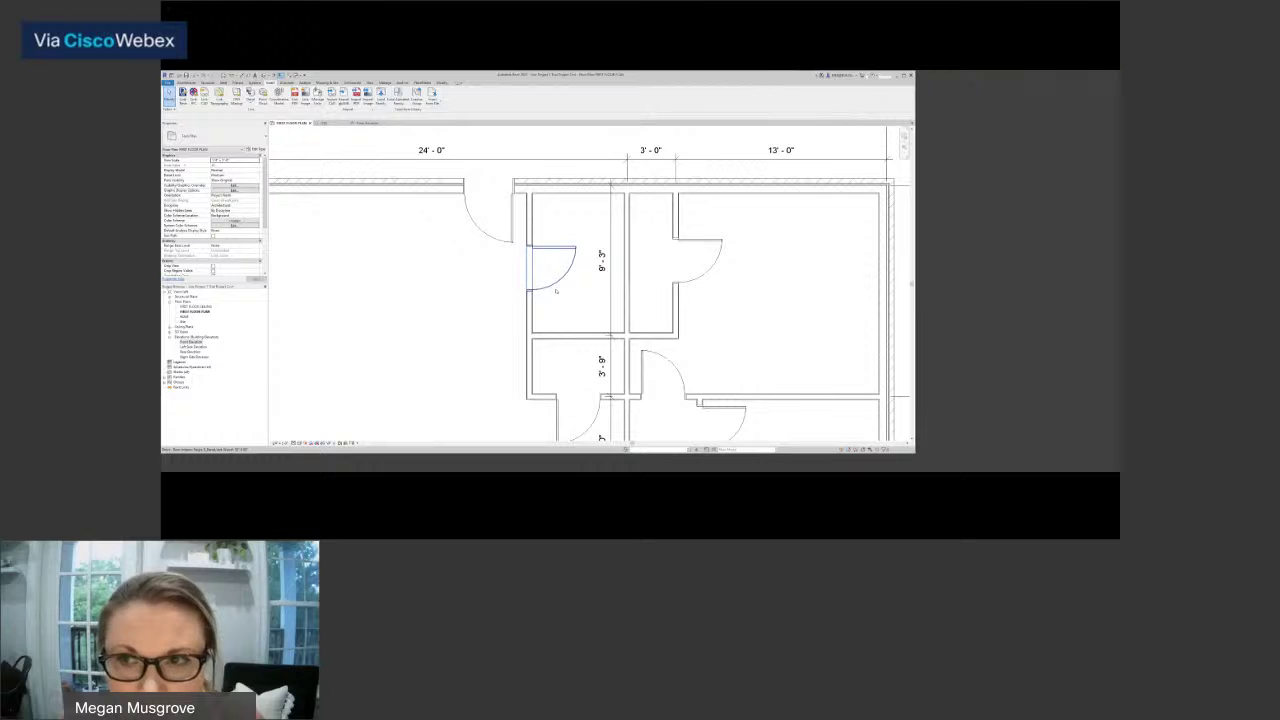
{"action": "scroll", "coordinate": [556, 290], "scroll_direction": "down", "scroll_amount": 3}
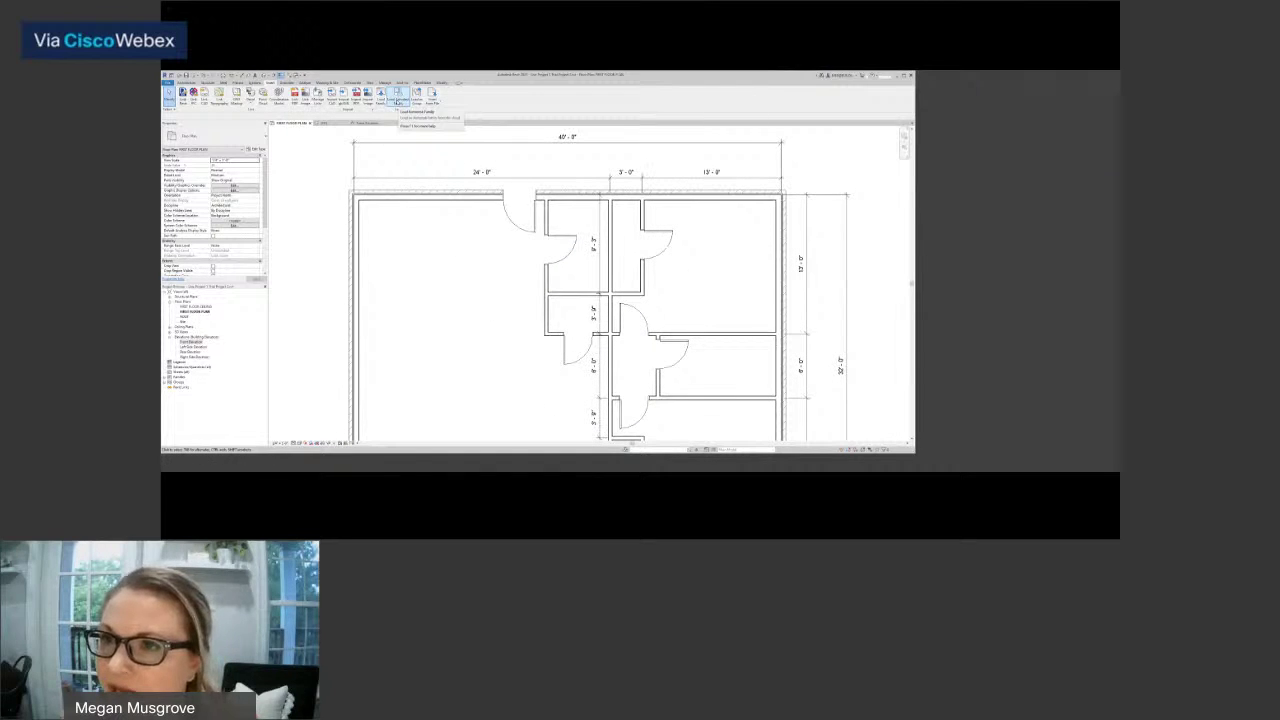
{"action": "left_click", "coordinate": [398, 98]}
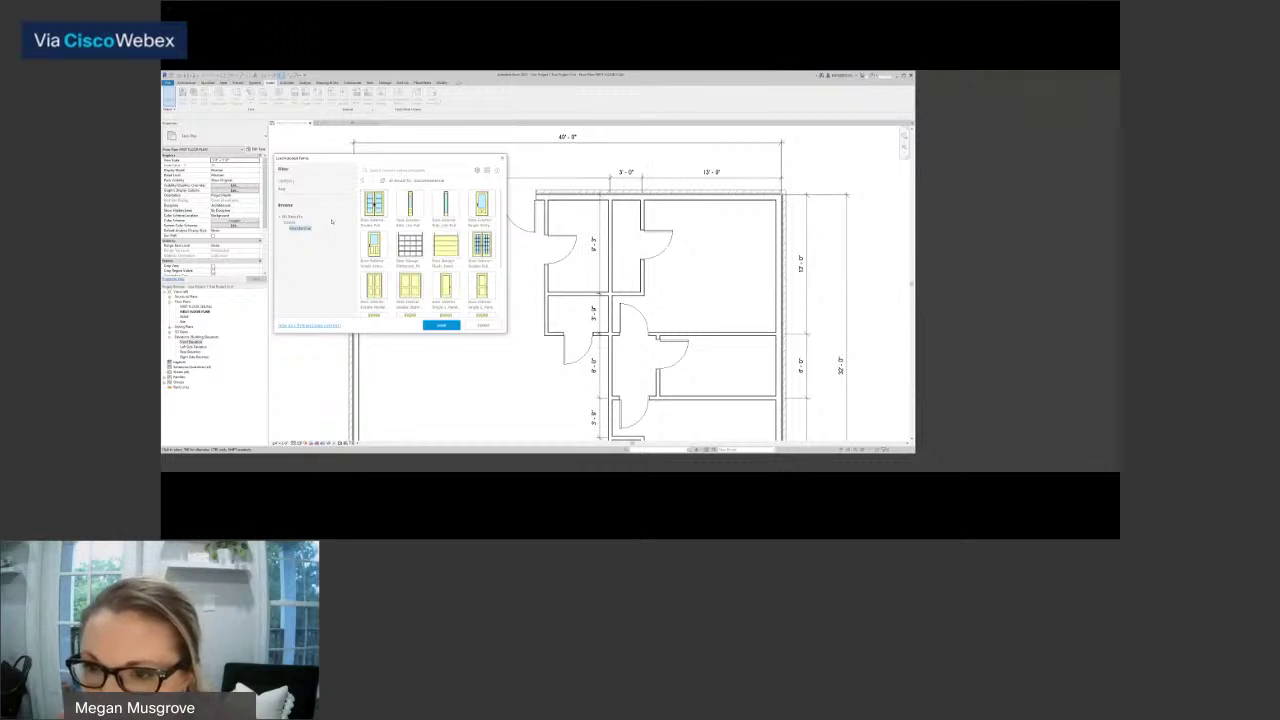
{"action": "scroll", "coordinate": [384, 257], "scroll_direction": "down", "scroll_amount": 1}
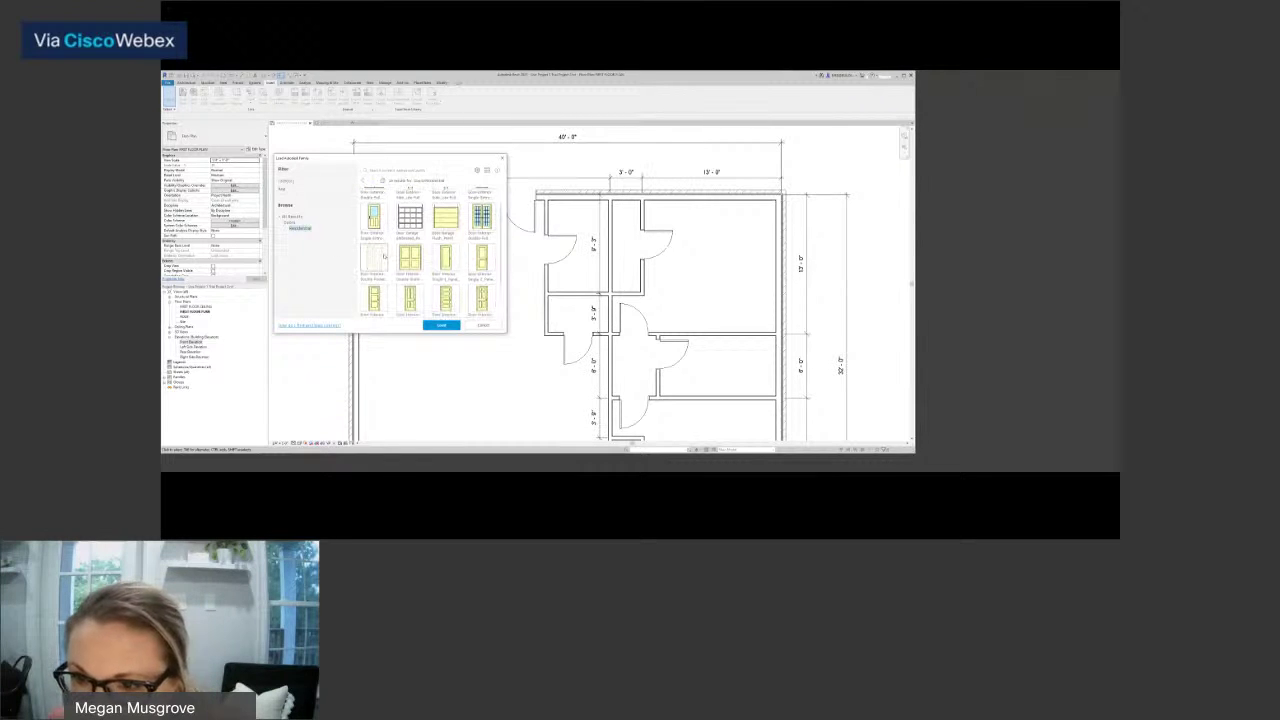
{"action": "scroll", "coordinate": [384, 257], "scroll_direction": "down", "scroll_amount": 2}
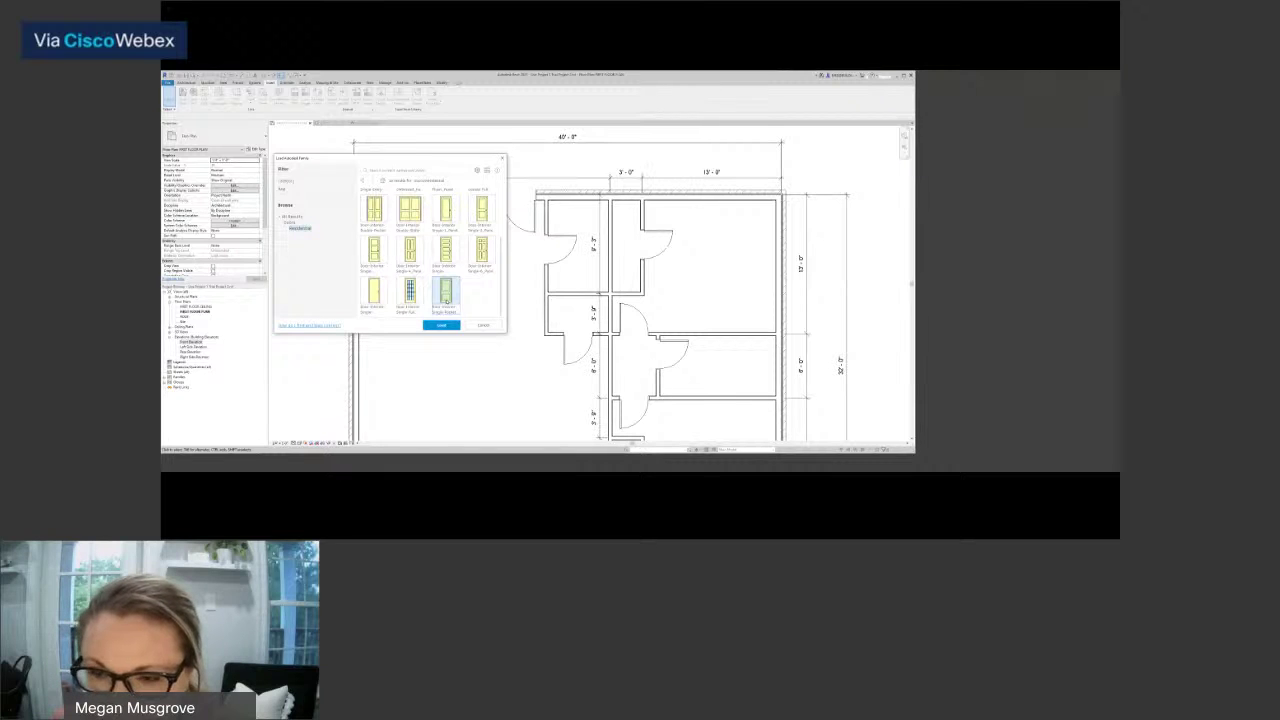
{"action": "left_click", "coordinate": [441, 325]}
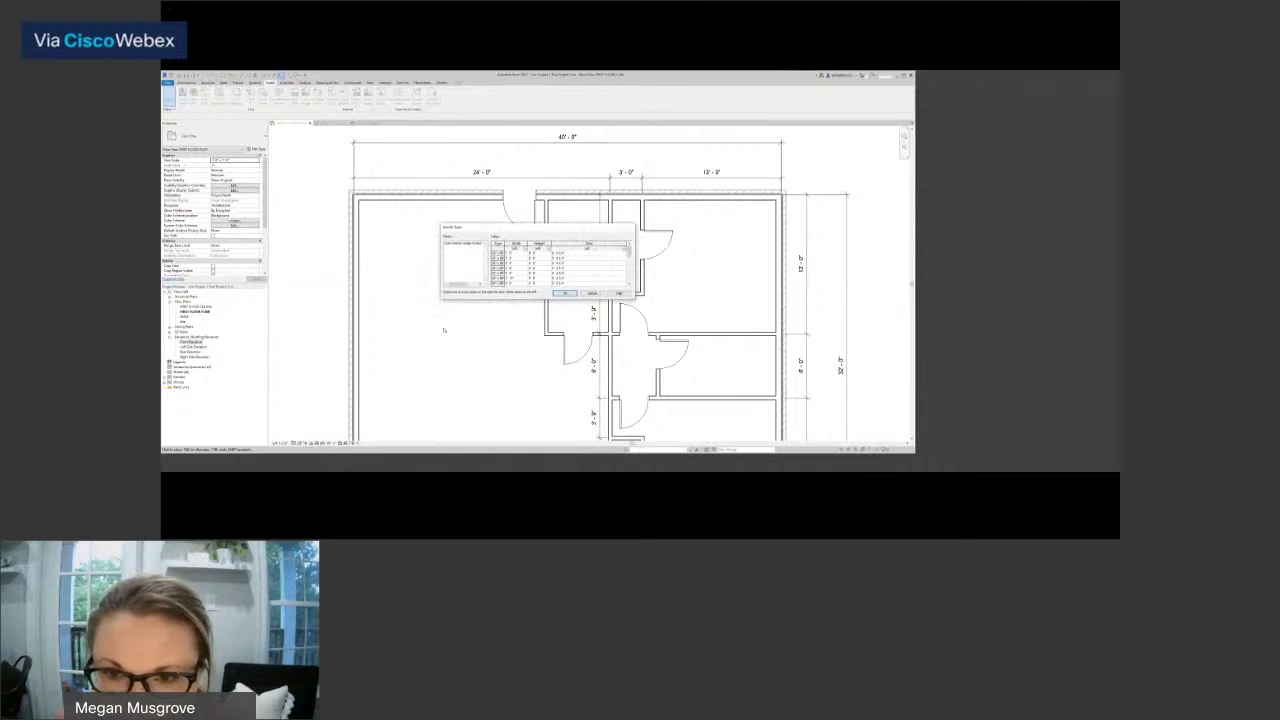
{"action": "left_click", "coordinate": [566, 293]}
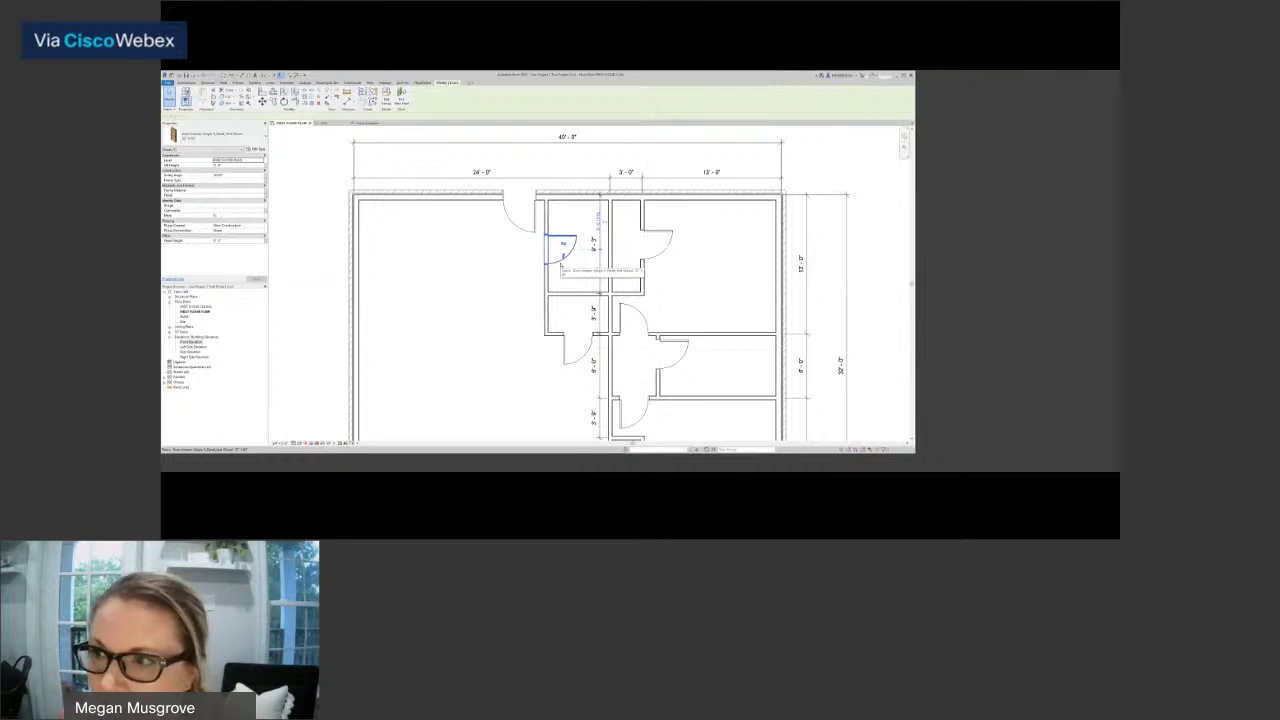
Change the door of the small room beside the upper exterior door to the single pocket type and rename that type by size.
{"action": "left_click", "coordinate": [240, 138]}
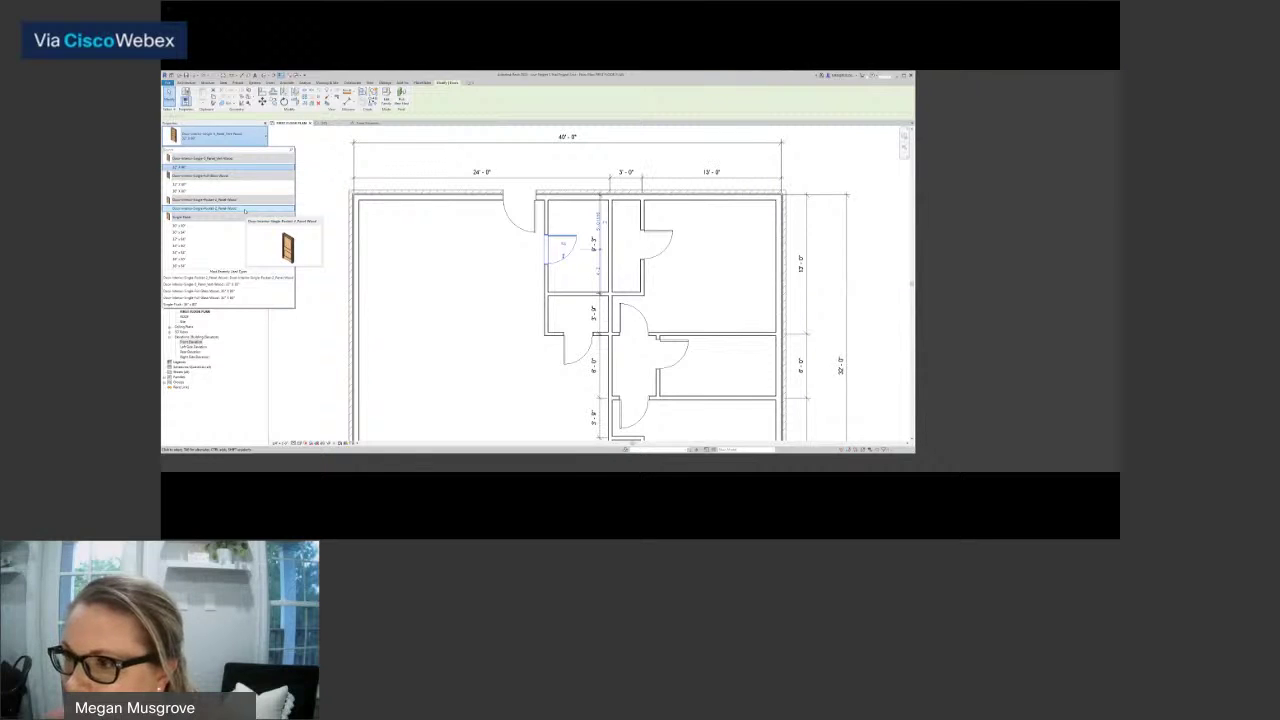
{"action": "left_click", "coordinate": [244, 209]}
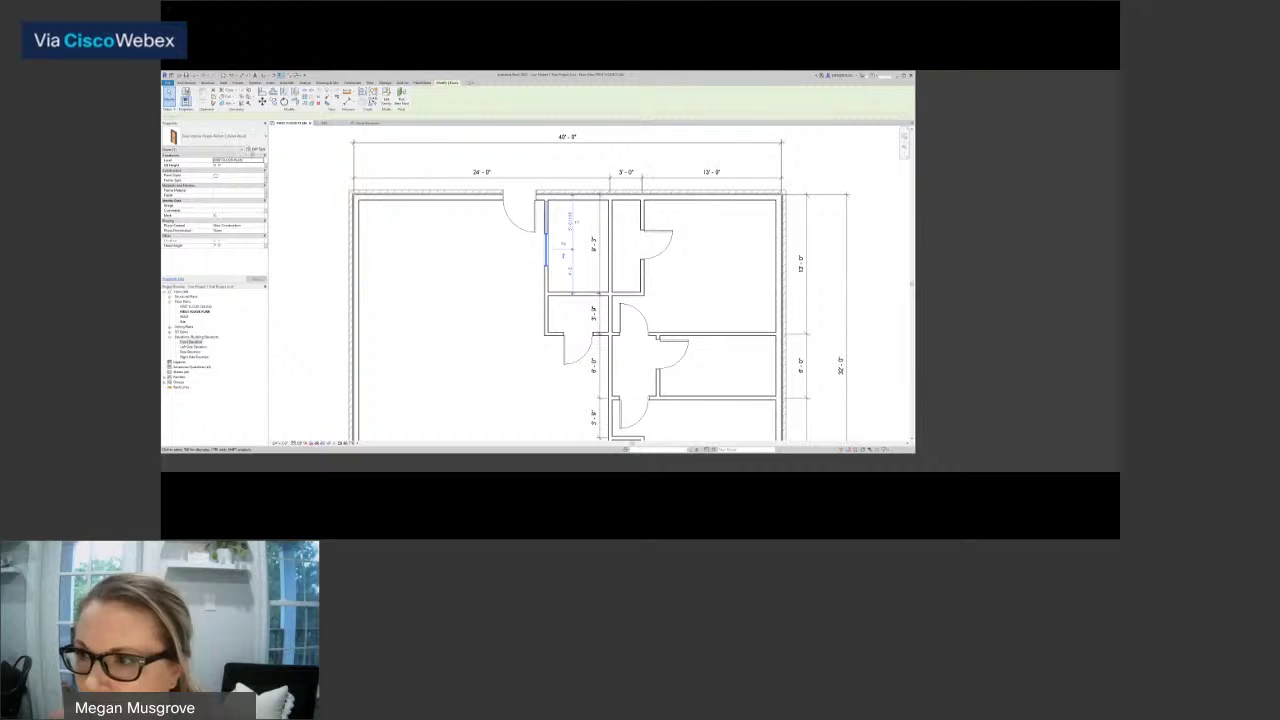
{"action": "left_click", "coordinate": [256, 149]}
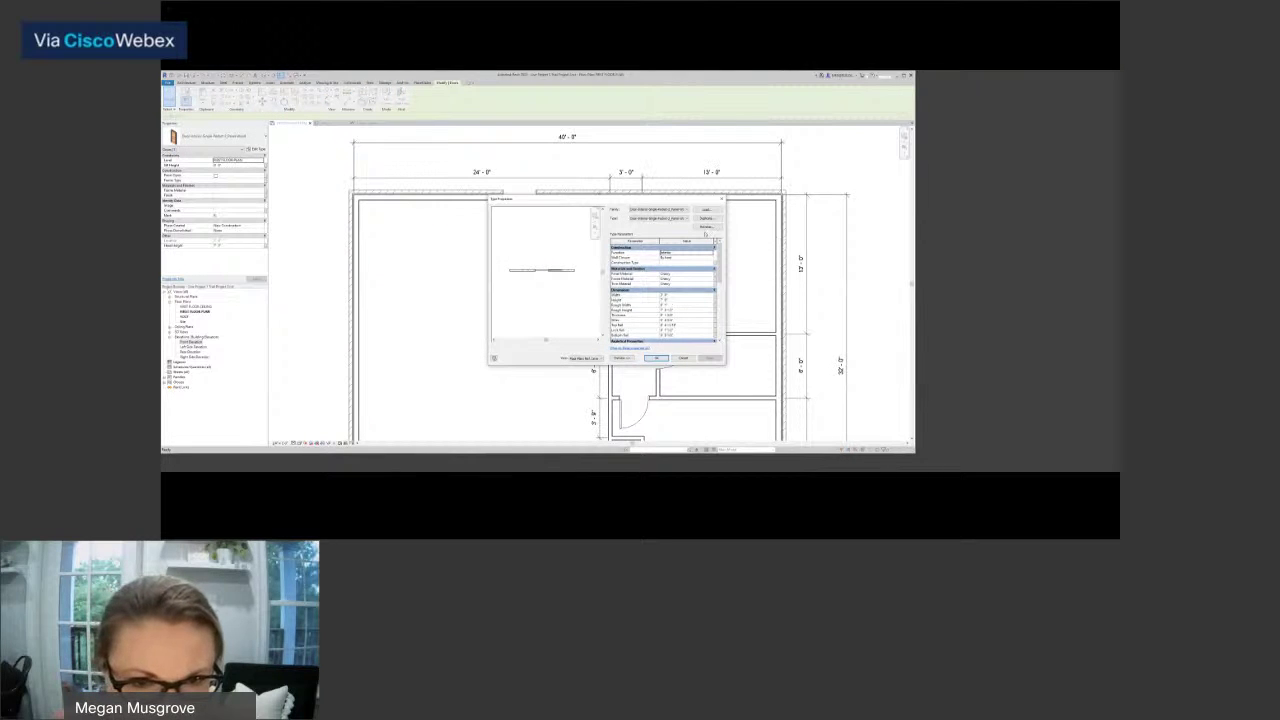
{"action": "left_click", "coordinate": [706, 226]}
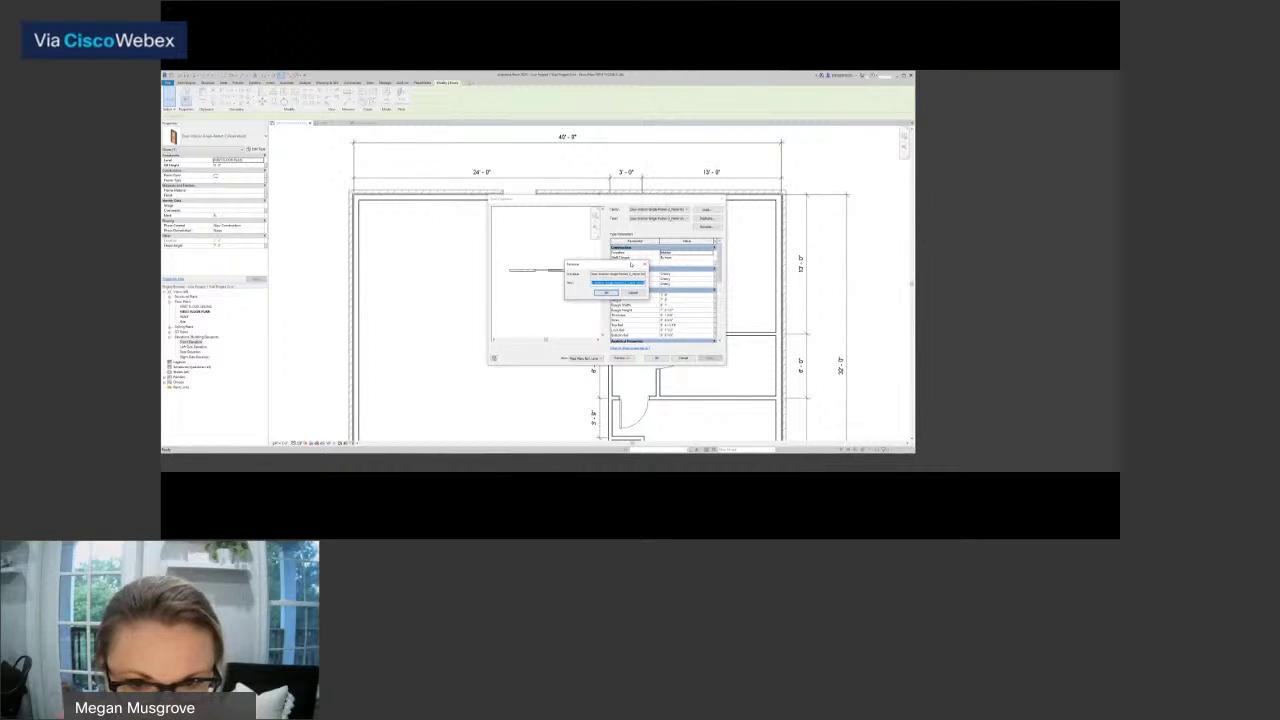
{"action": "left_click_drag", "start_coordinate": [640, 266], "coordinate": [526, 267]}
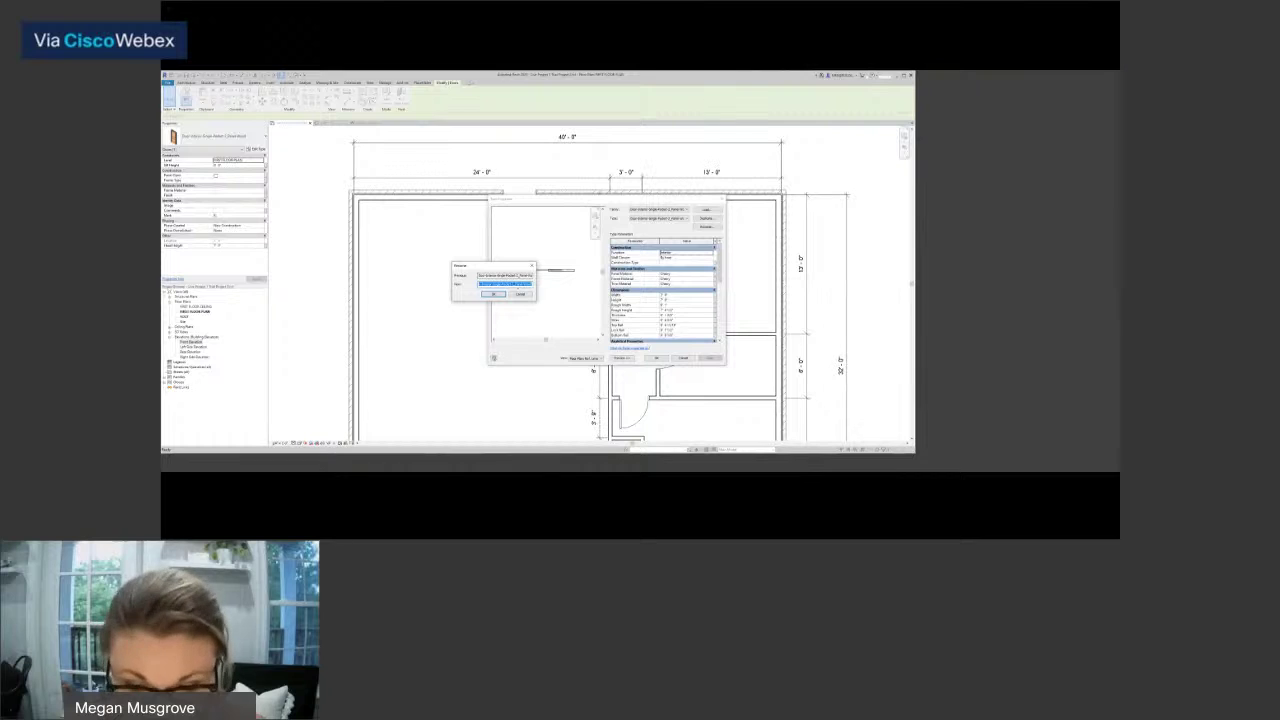
{"action": "type", "text": "3"}
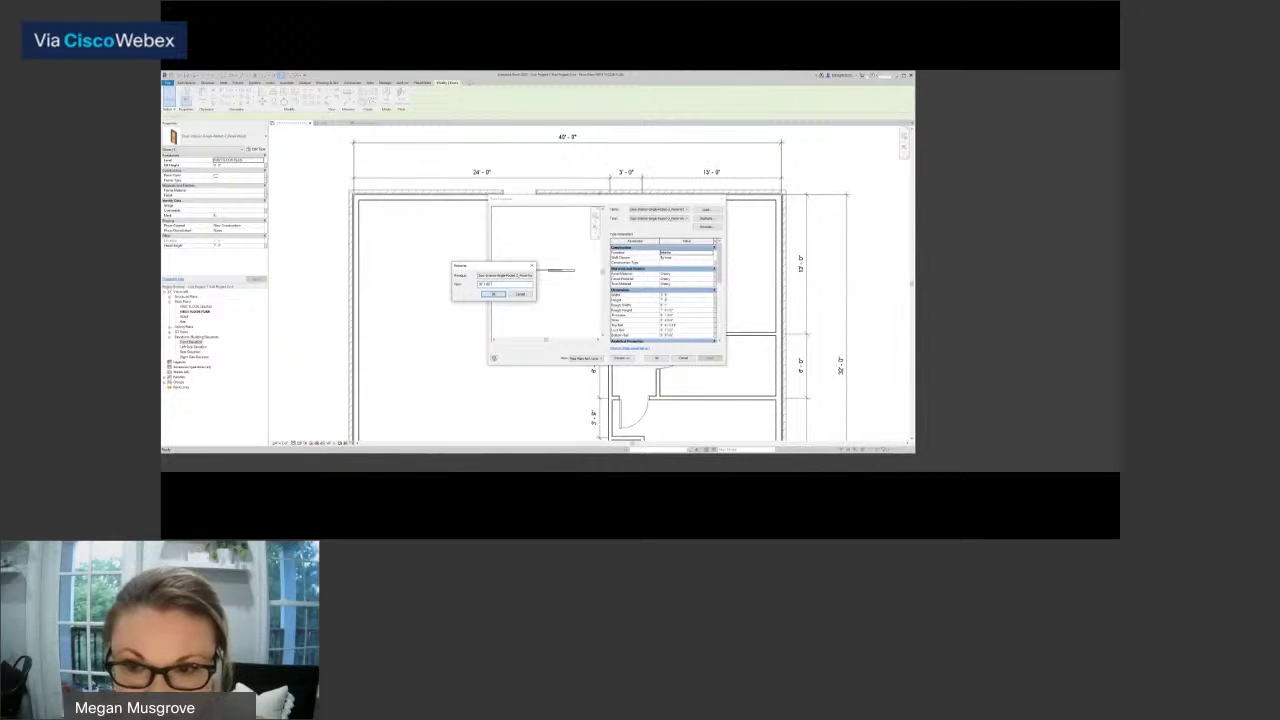
{"action": "key", "text": "Return"}
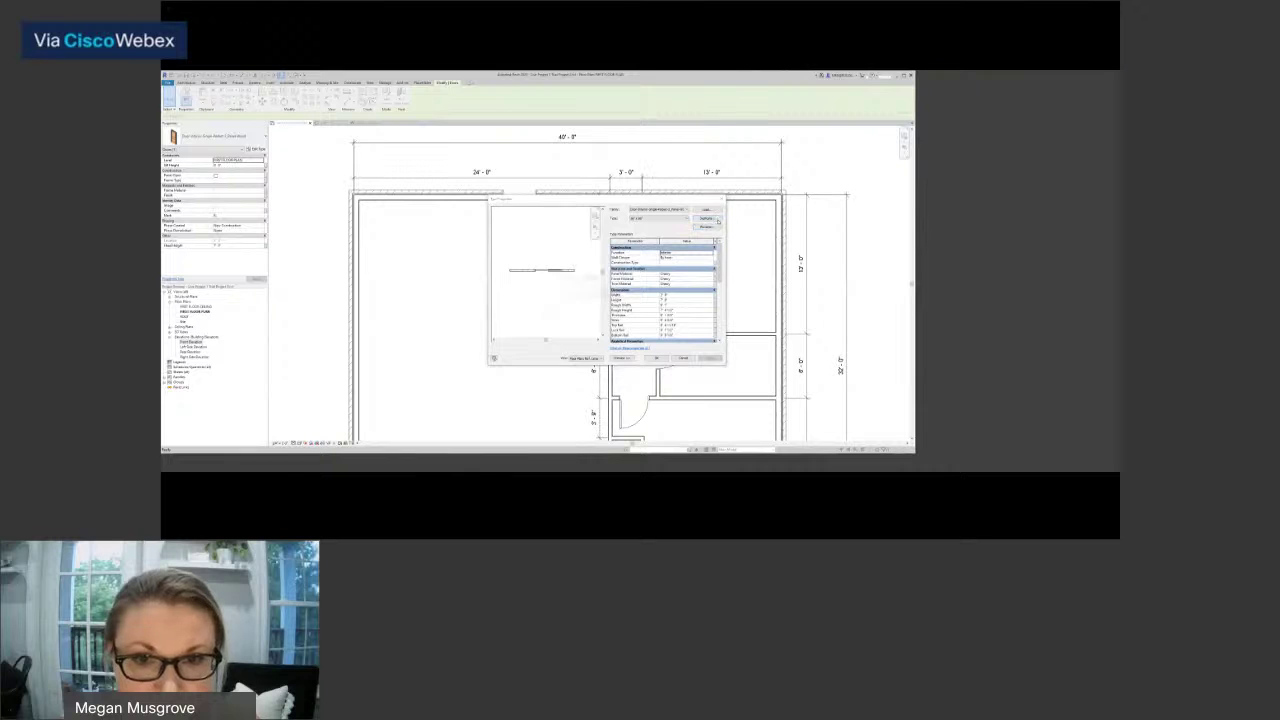
Duplicate the pocket door type under another size-based name and set the new type's width.
{"action": "left_click", "coordinate": [715, 219]}
{"action": "type", "text": "3"}
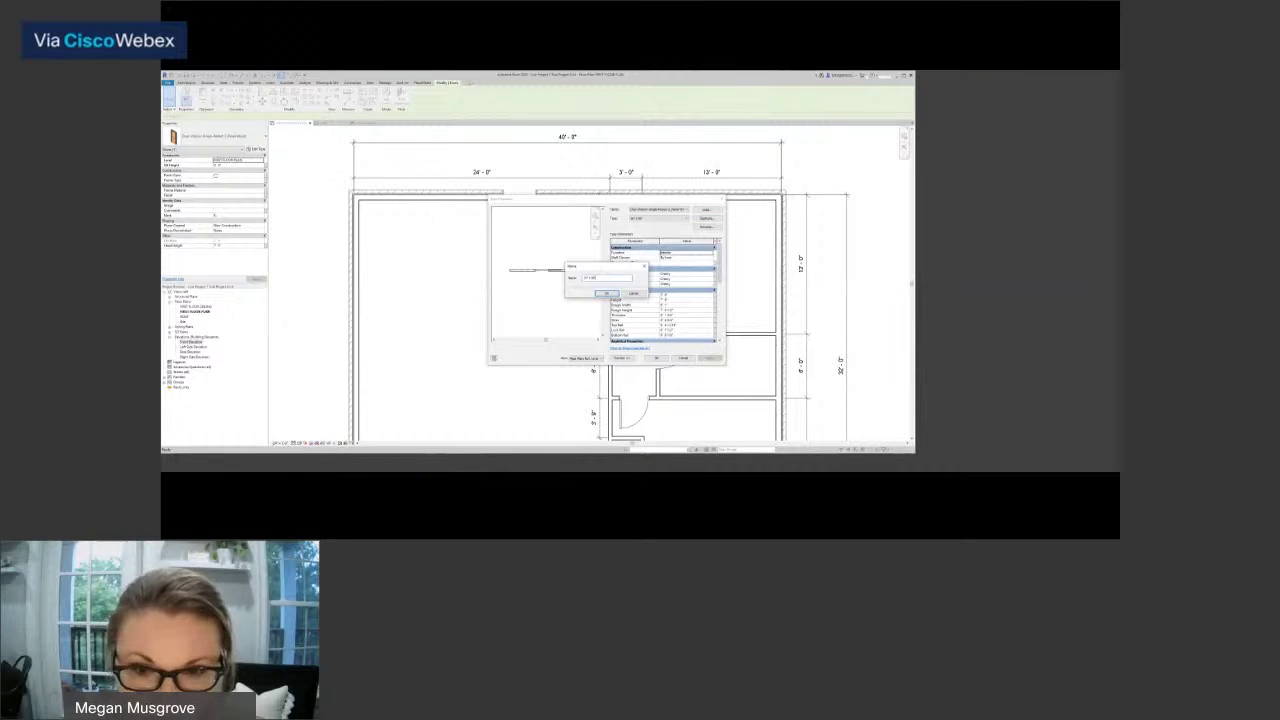
{"action": "key", "text": "Return"}
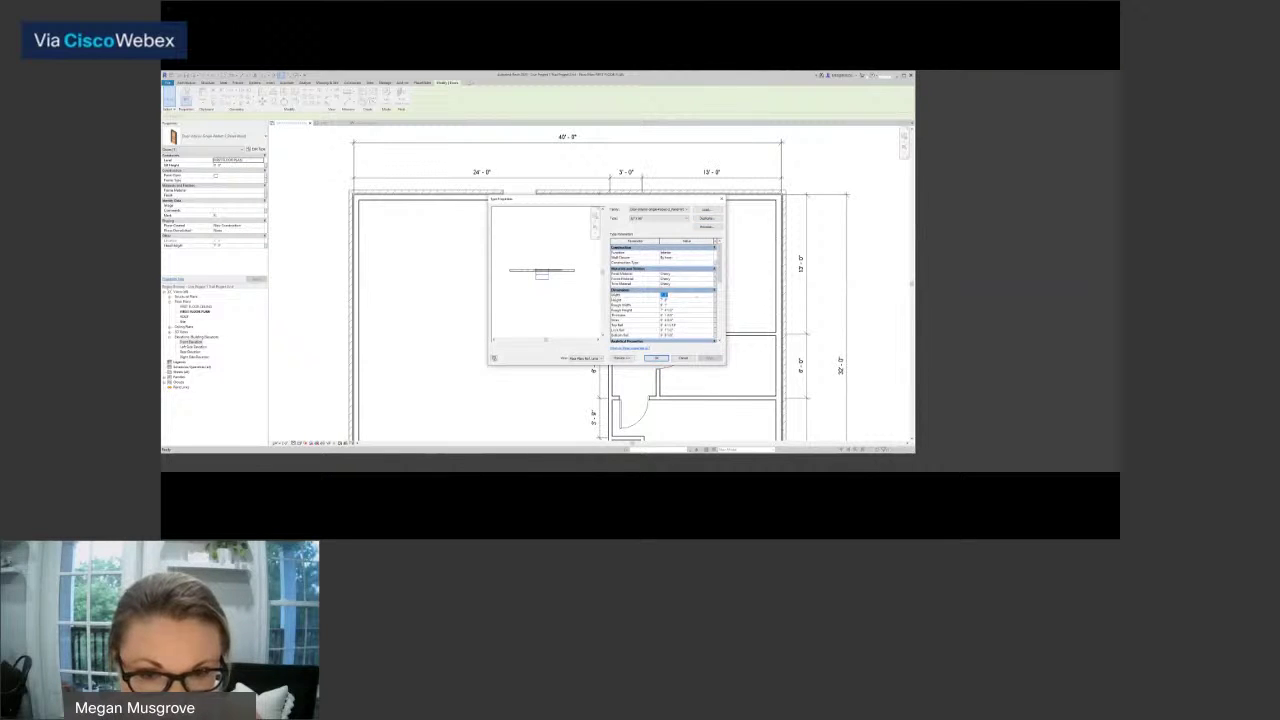
{"action": "type", "text": "2"}
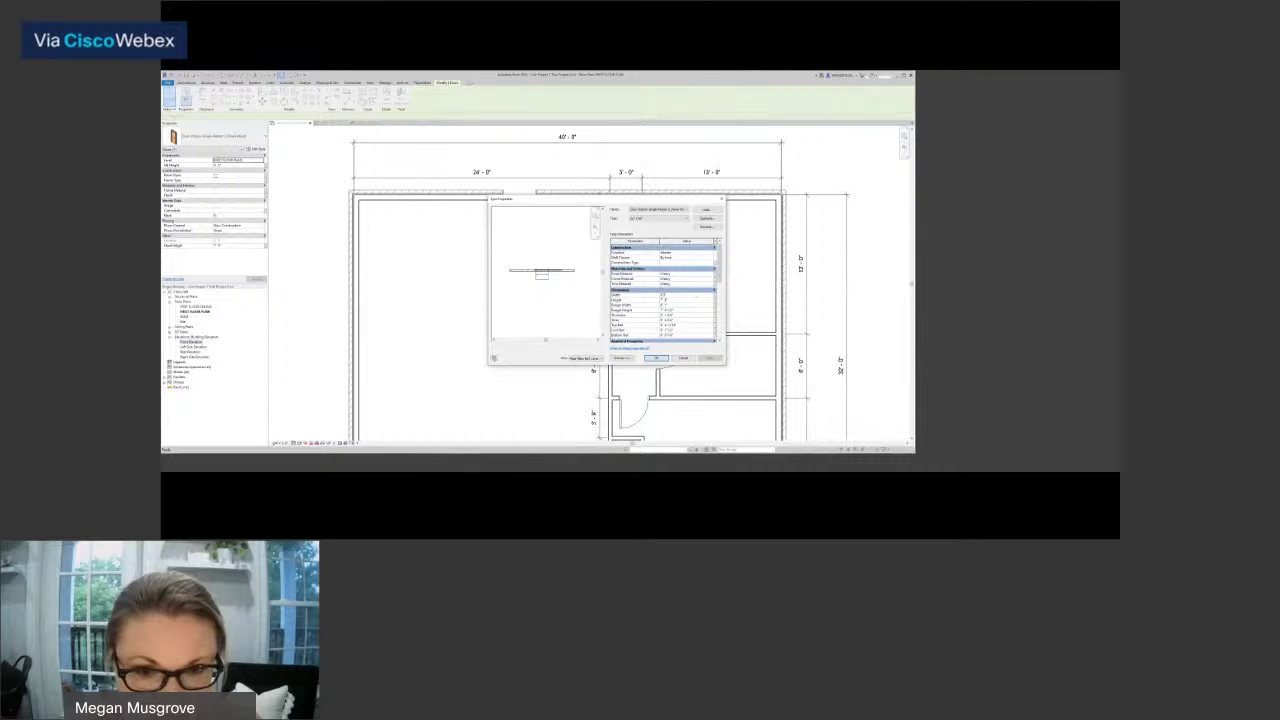
{"action": "left_click", "coordinate": [658, 358]}
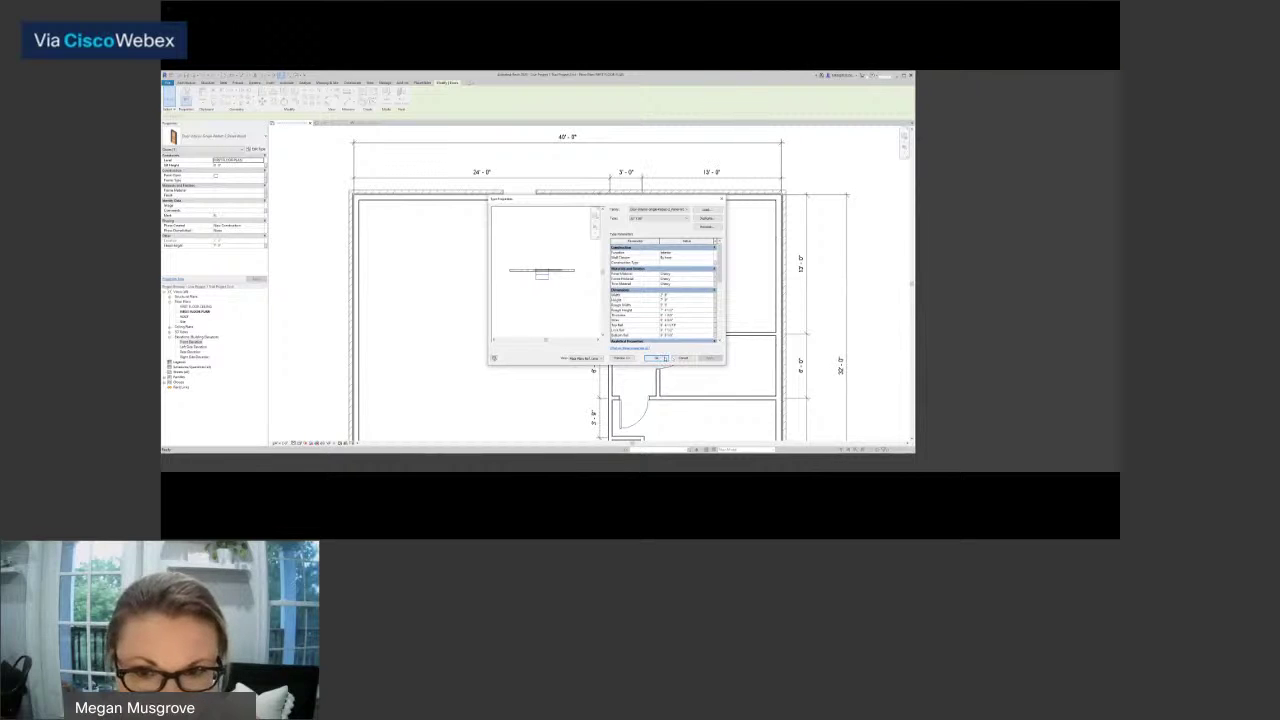
{"action": "left_click", "coordinate": [660, 356]}
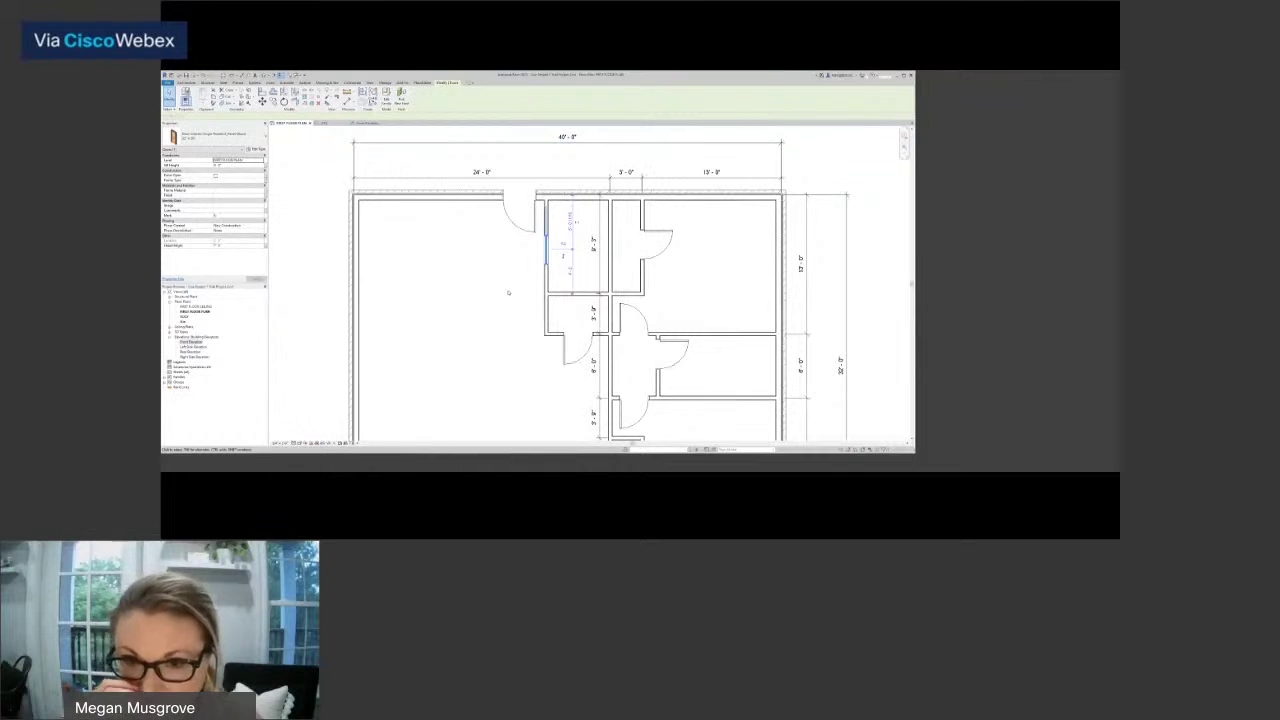
Browse the residential door families in the Autodesk family library for a suitable closet door.
{"action": "key", "text": "Escape"}
{"action": "key", "text": "Escape"}
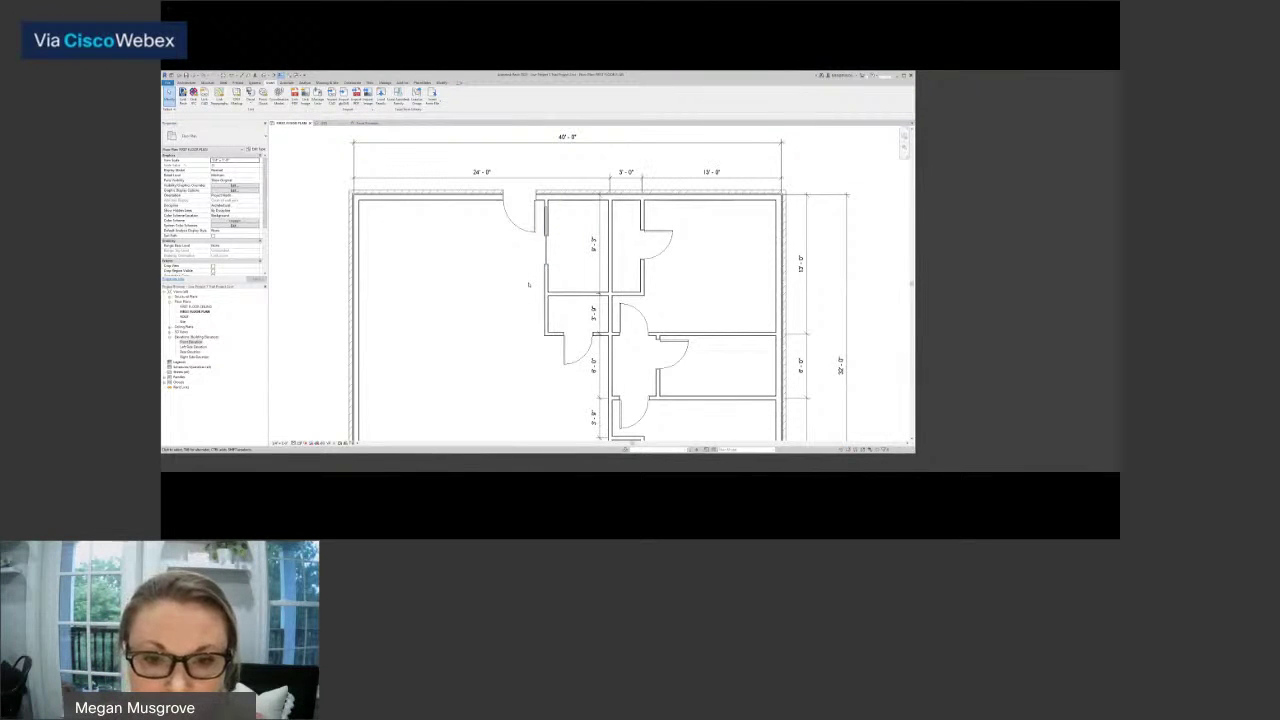
{"action": "scroll", "coordinate": [697, 327], "scroll_direction": "down", "scroll_amount": 2}
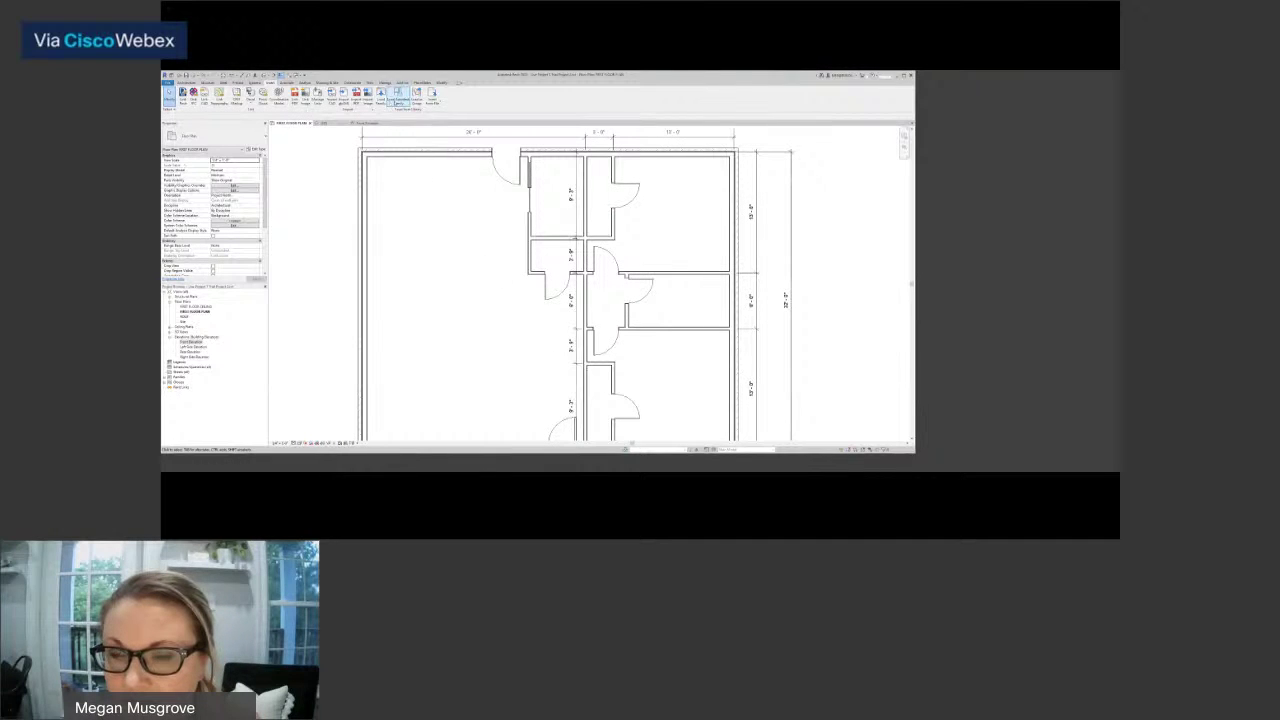
{"action": "left_click", "coordinate": [397, 97]}
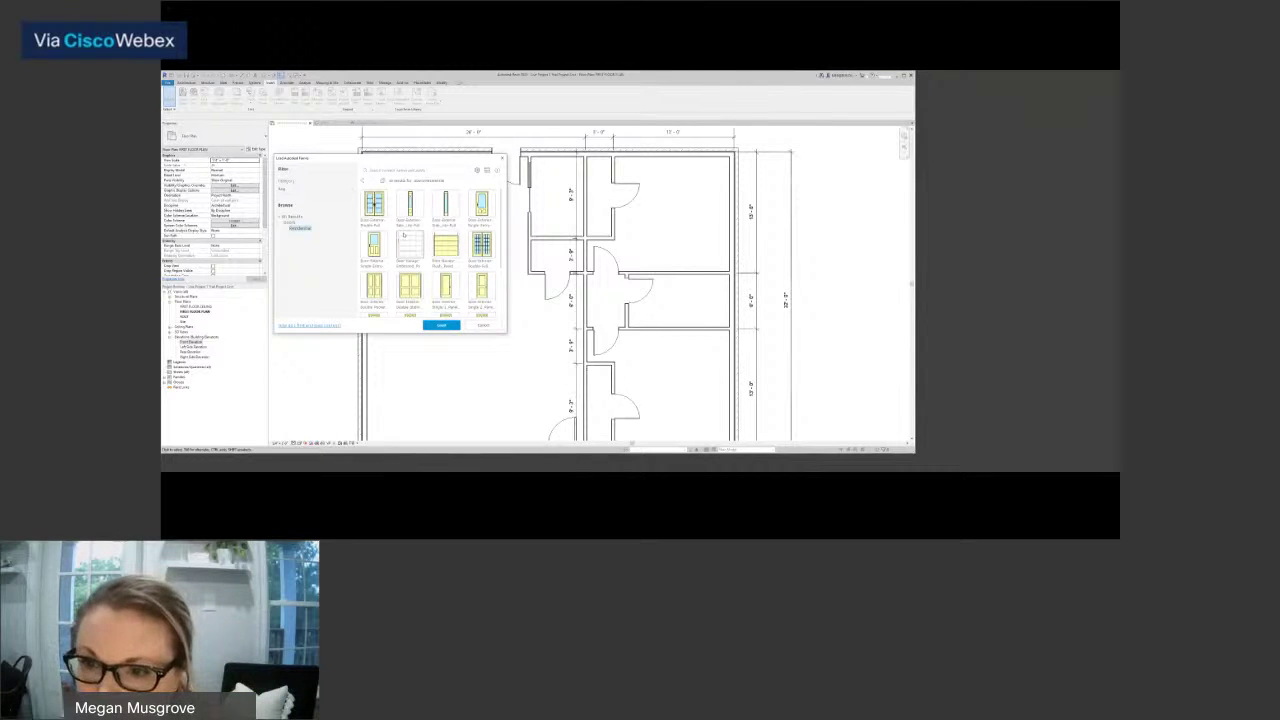
{"action": "scroll", "coordinate": [388, 250], "scroll_direction": "down", "scroll_amount": 2}
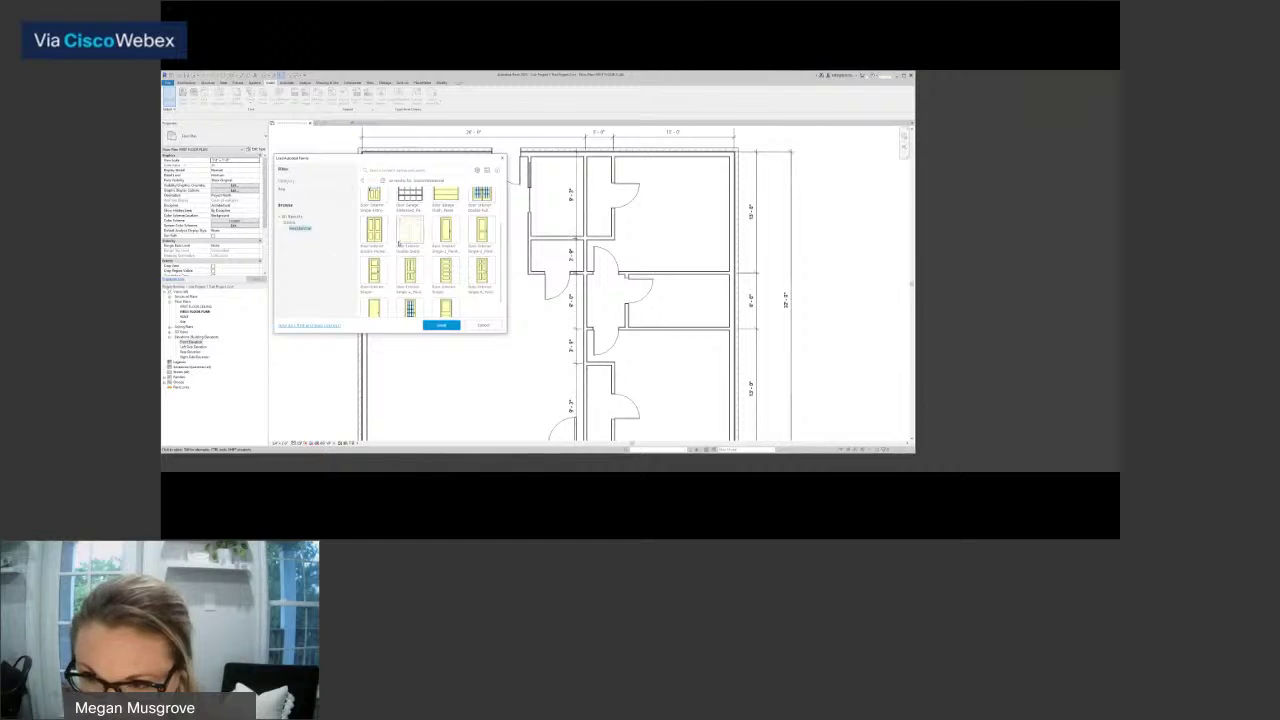
{"action": "scroll", "coordinate": [415, 245], "scroll_direction": "down", "scroll_amount": 3}
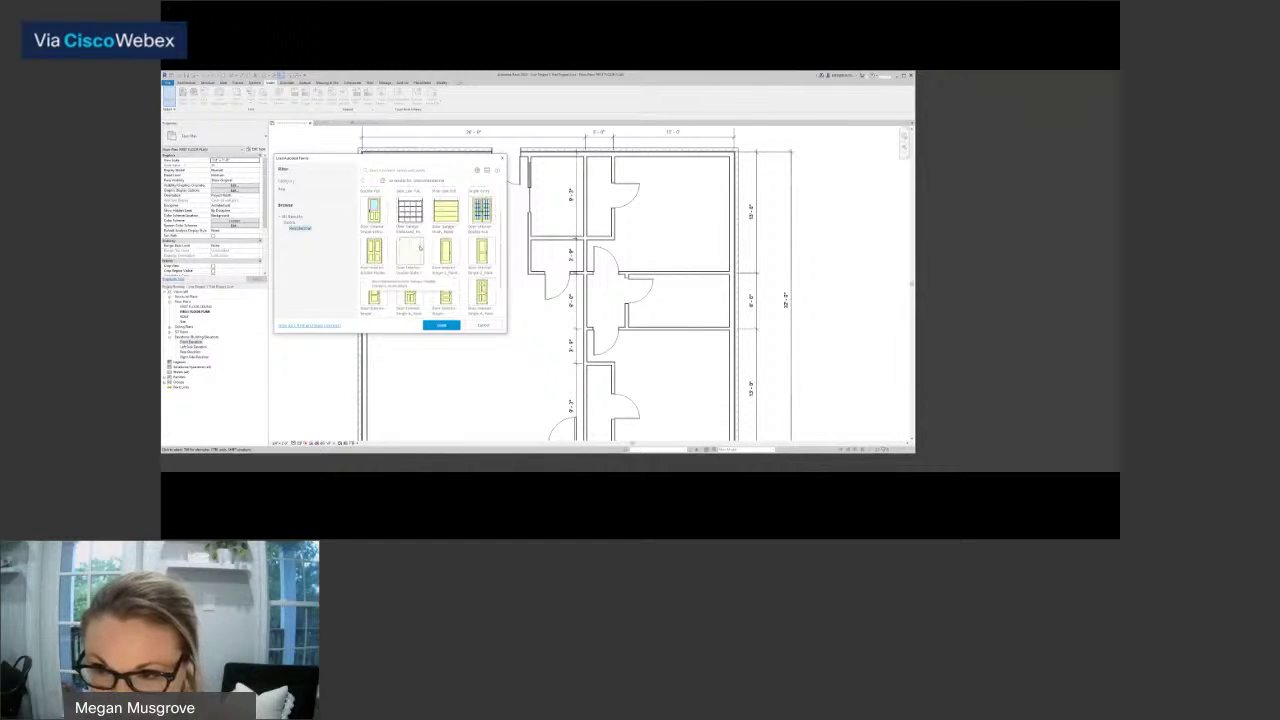
{"action": "scroll", "coordinate": [419, 248], "scroll_direction": "down", "scroll_amount": 3}
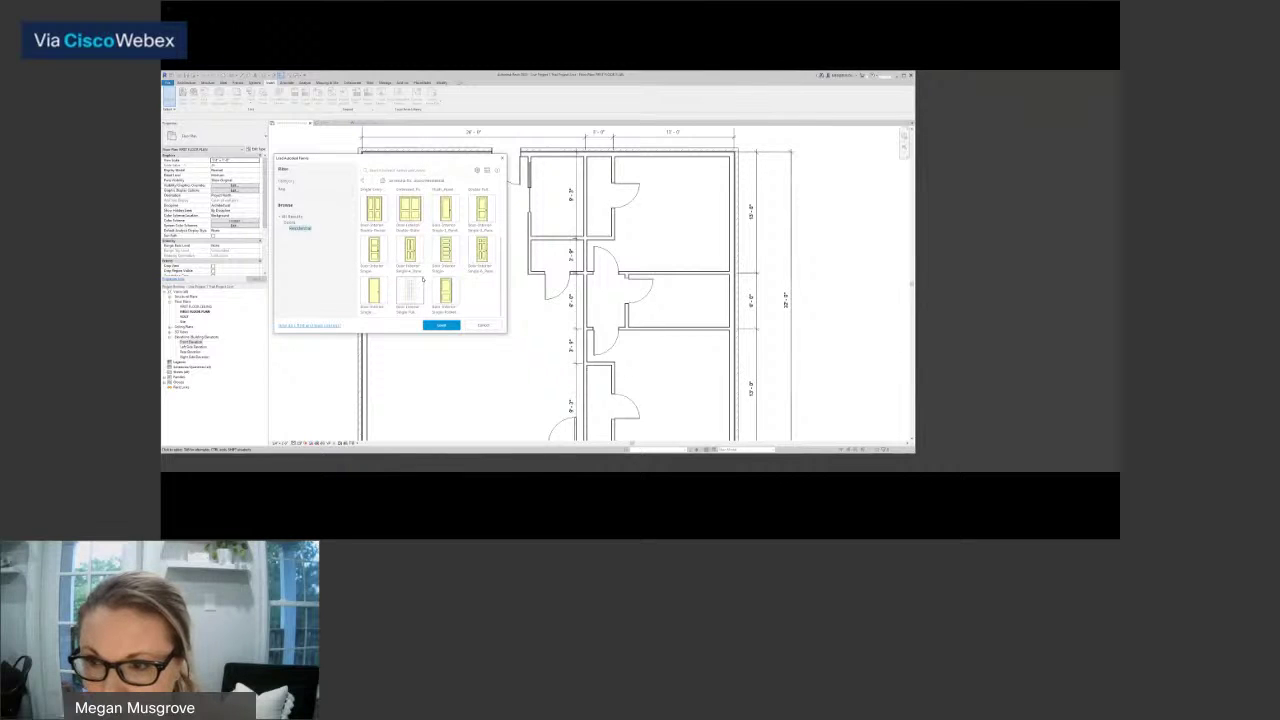
{"action": "scroll", "coordinate": [422, 280], "scroll_direction": "up", "scroll_amount": 1}
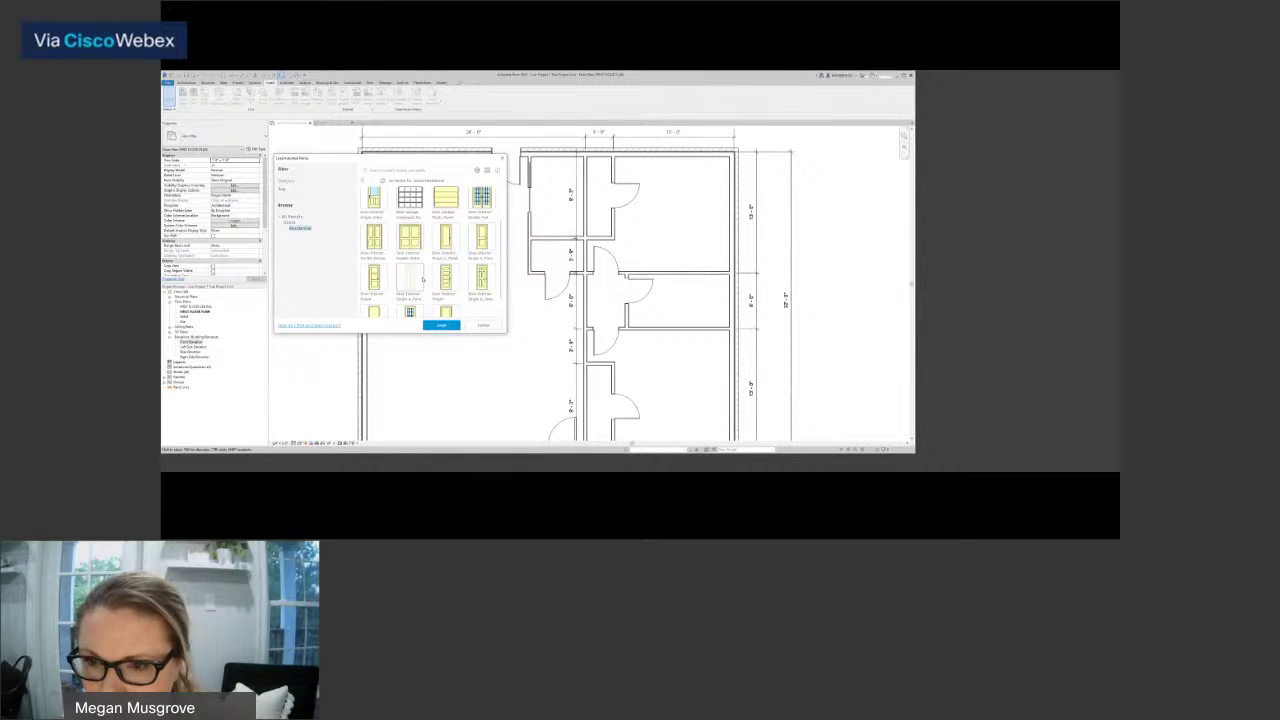
{"action": "scroll", "coordinate": [422, 280], "scroll_direction": "up", "scroll_amount": 1}
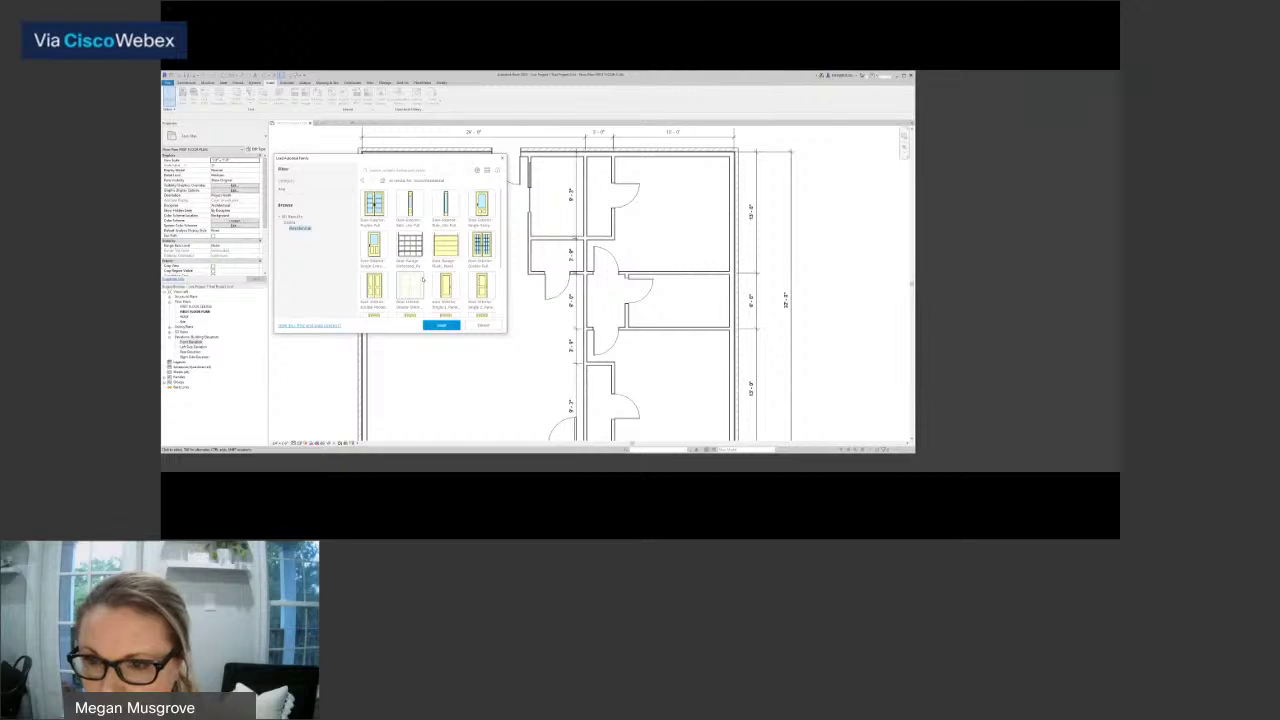
Look through the full door category and its commercial doors in the Autodesk library, closing it without loading a family.
{"action": "left_click", "coordinate": [289, 224]}
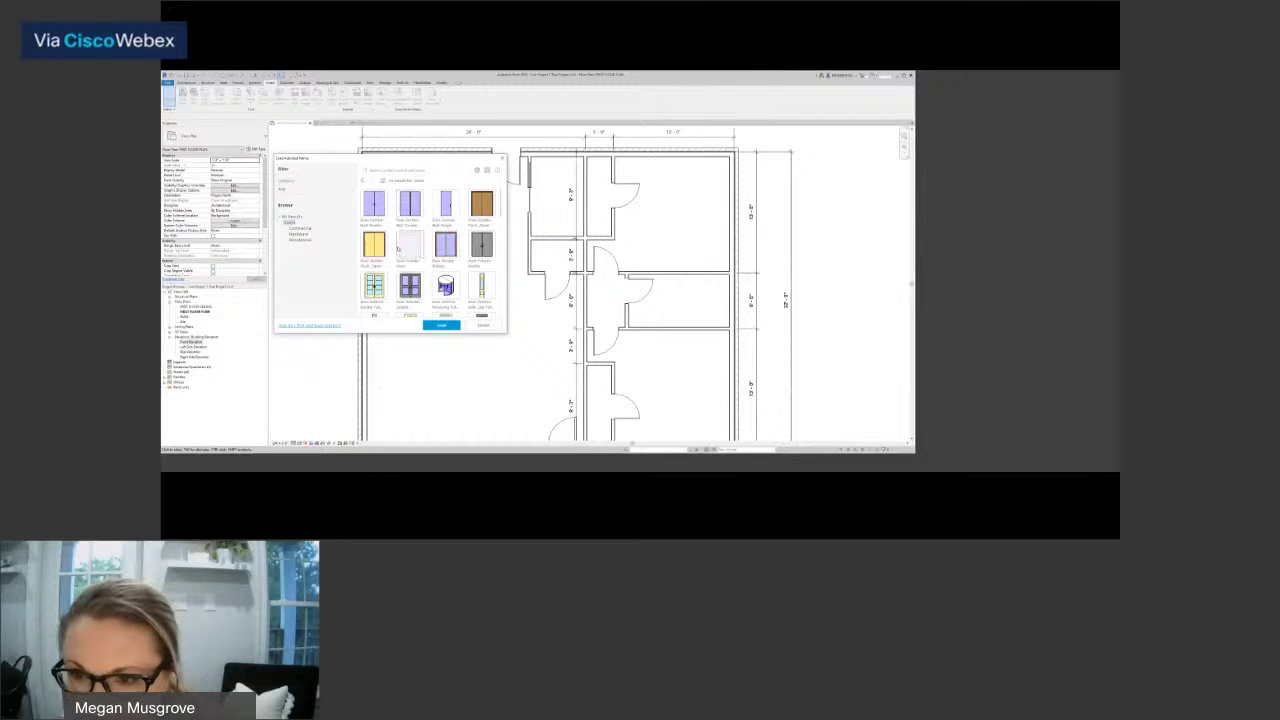
{"action": "scroll", "coordinate": [399, 230], "scroll_direction": "down", "scroll_amount": 1}
{"action": "scroll", "coordinate": [418, 258], "scroll_direction": "down", "scroll_amount": 2}
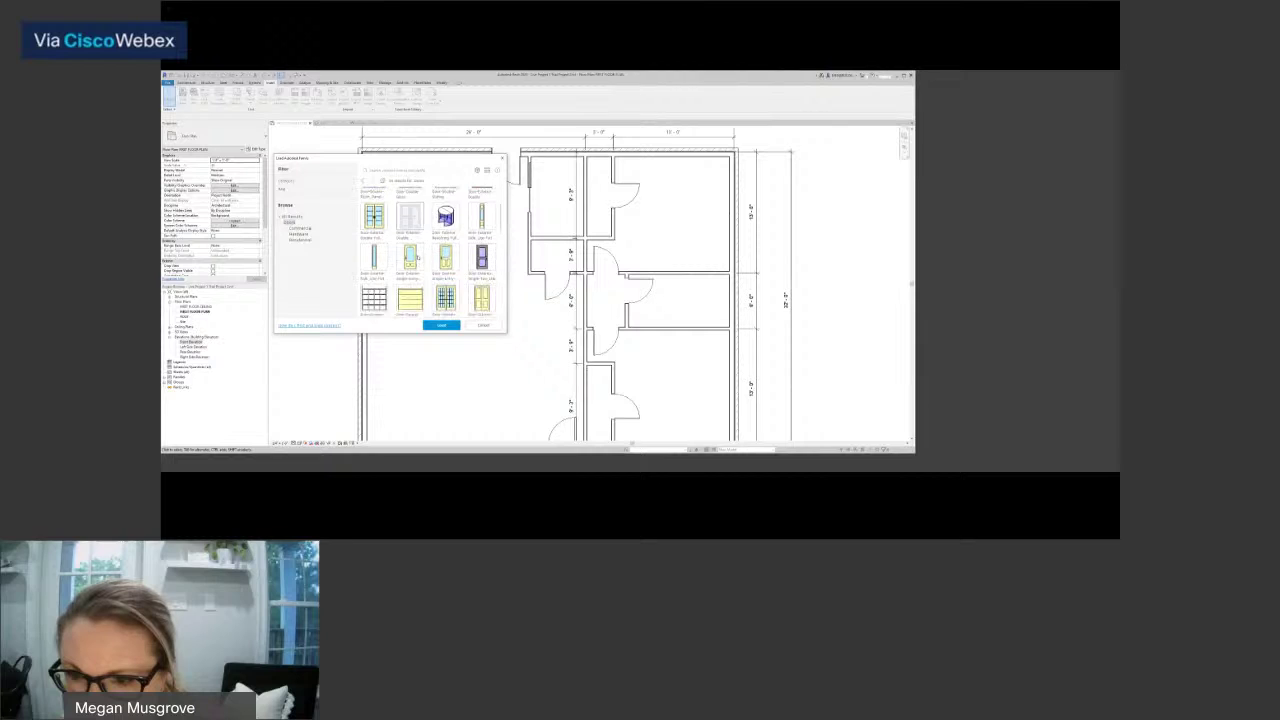
{"action": "scroll", "coordinate": [418, 258], "scroll_direction": "down", "scroll_amount": 2}
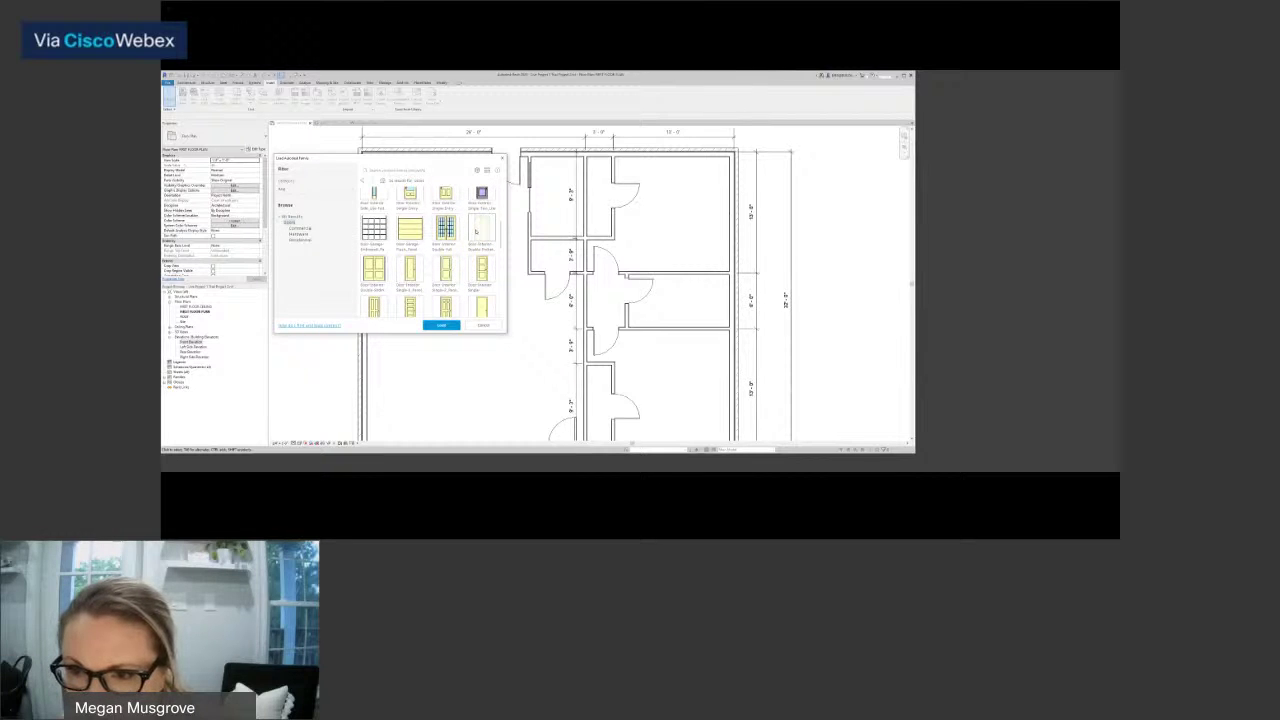
{"action": "scroll", "coordinate": [400, 240], "scroll_direction": "down", "scroll_amount": 1}
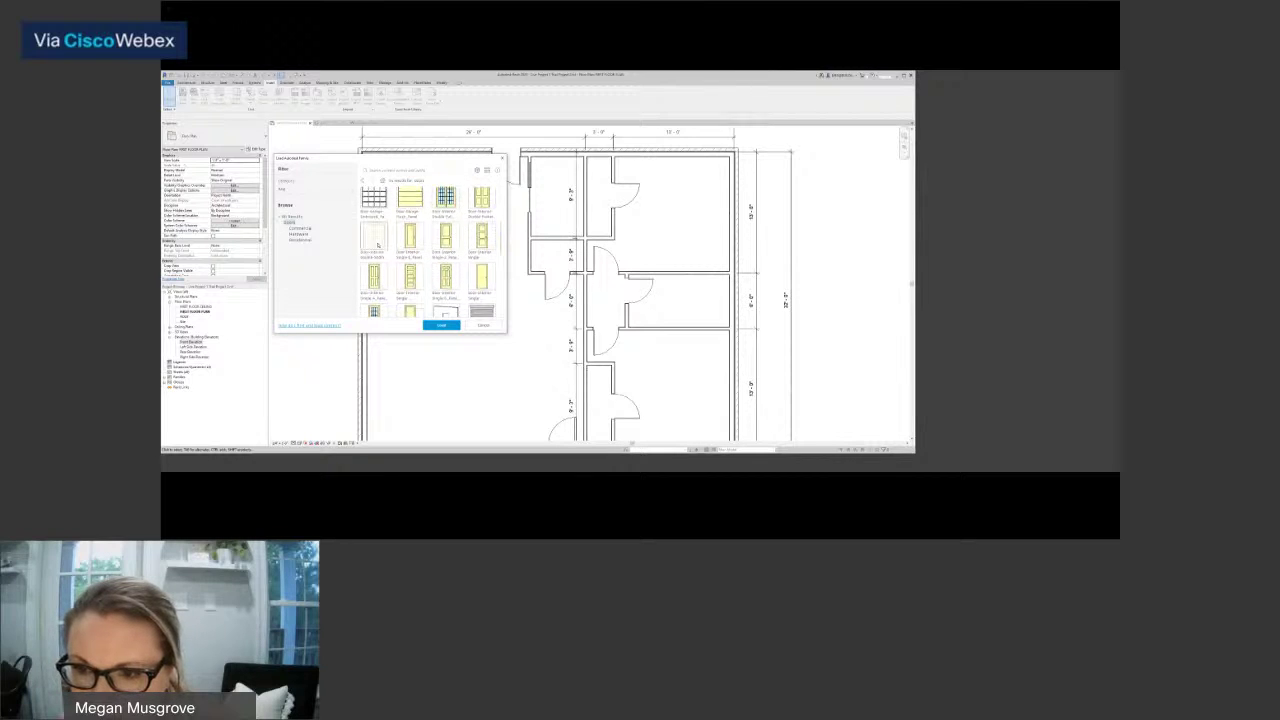
{"action": "scroll", "coordinate": [375, 238], "scroll_direction": "down", "scroll_amount": 2}
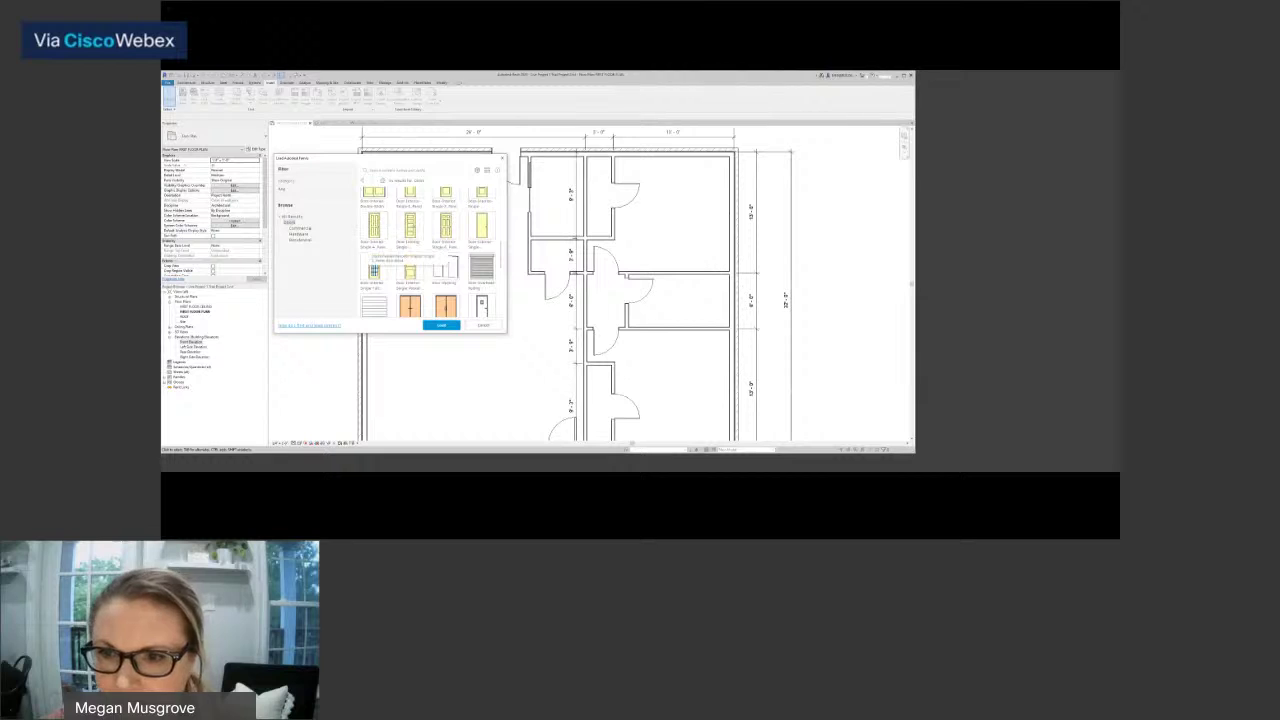
{"action": "scroll", "coordinate": [371, 229], "scroll_direction": "down", "scroll_amount": 3}
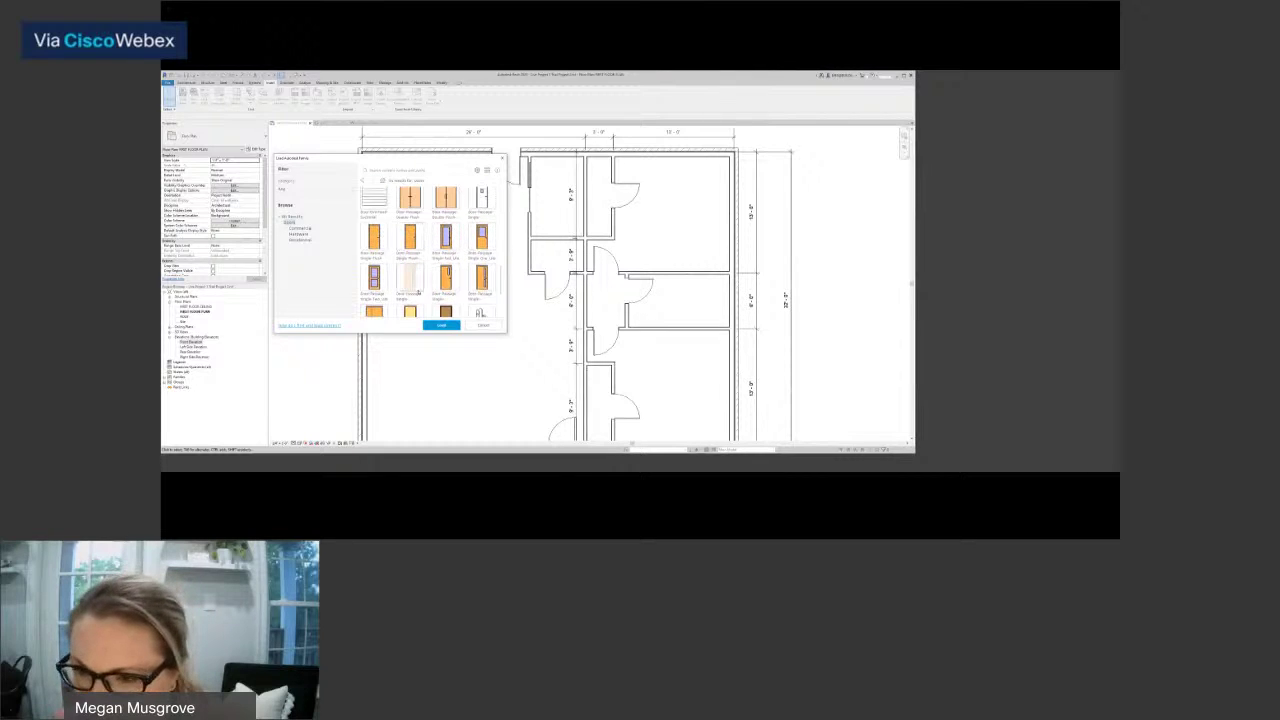
{"action": "scroll", "coordinate": [412, 270], "scroll_direction": "down", "scroll_amount": 2}
{"action": "scroll", "coordinate": [412, 270], "scroll_direction": "down", "scroll_amount": 2}
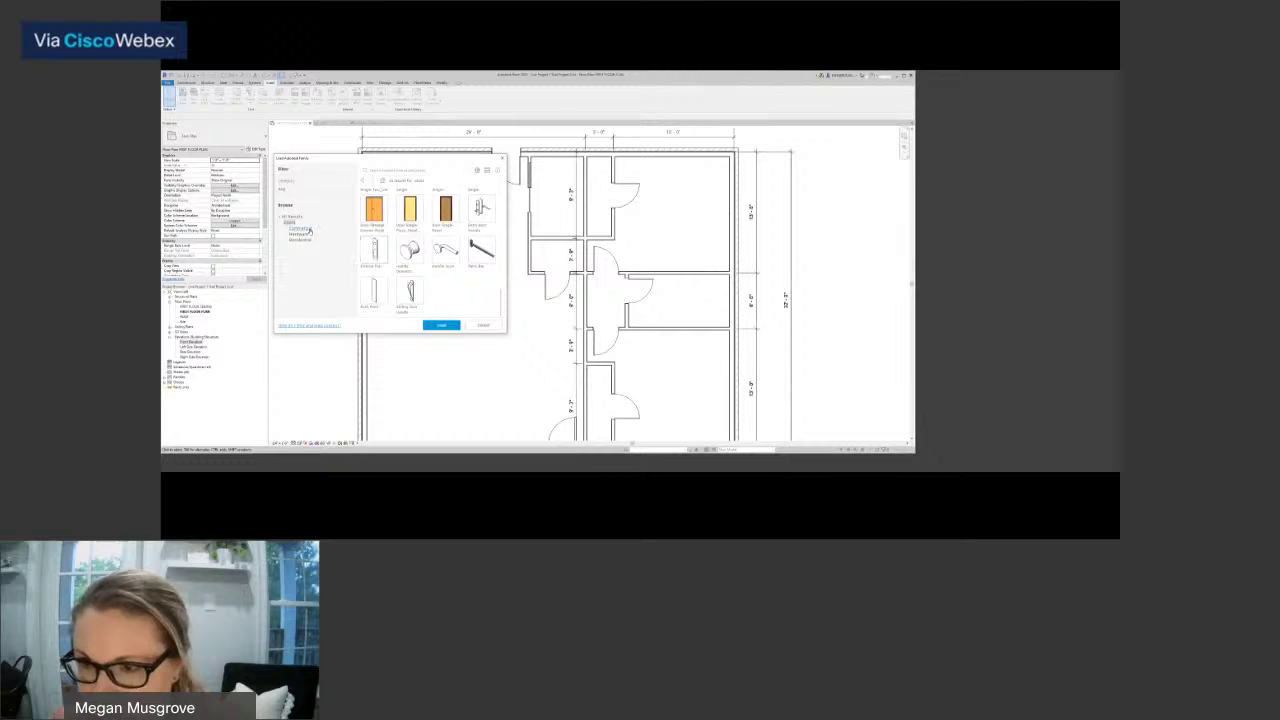
{"action": "left_click", "coordinate": [300, 228]}
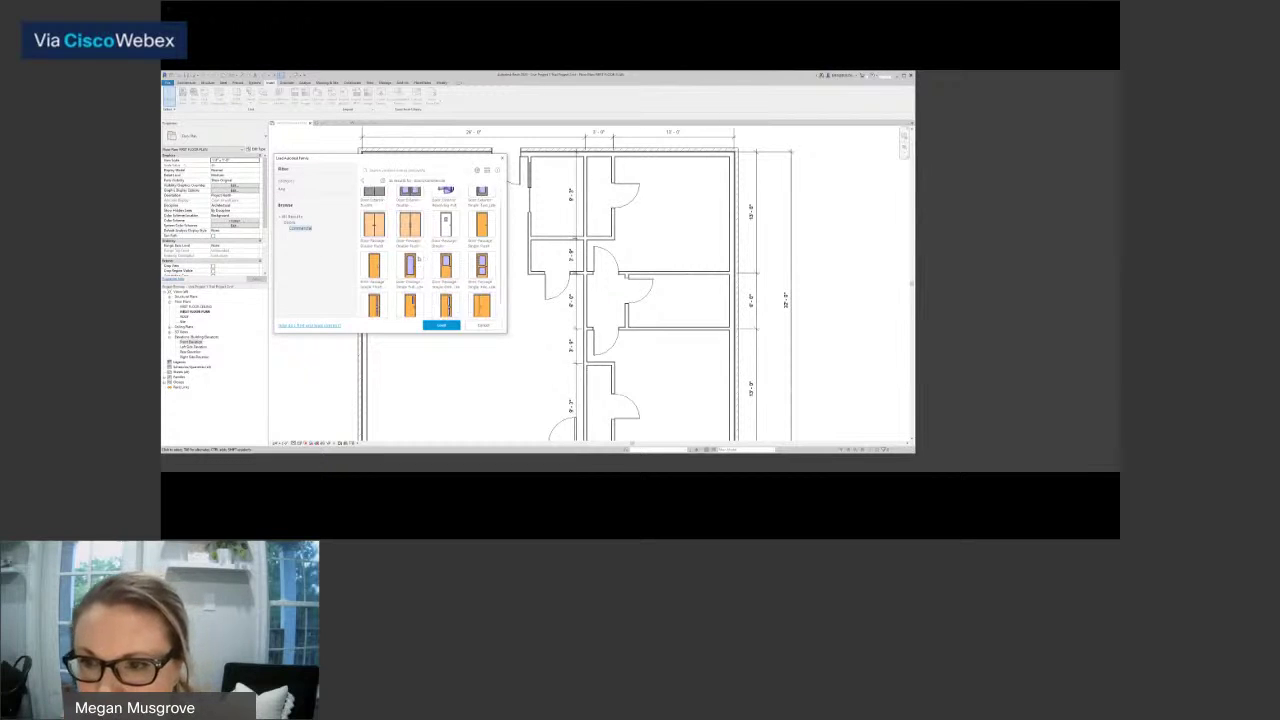
{"action": "left_click", "coordinate": [289, 222]}
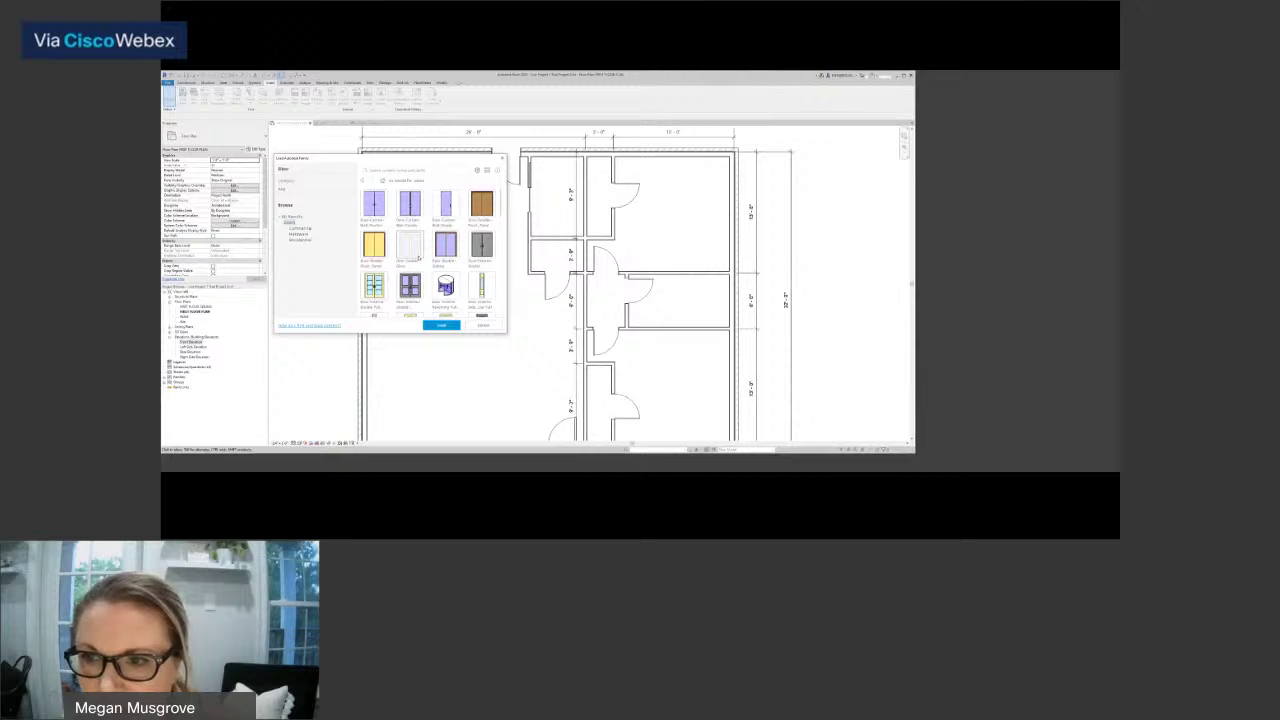
{"action": "scroll", "coordinate": [418, 258], "scroll_direction": "down", "scroll_amount": 6}
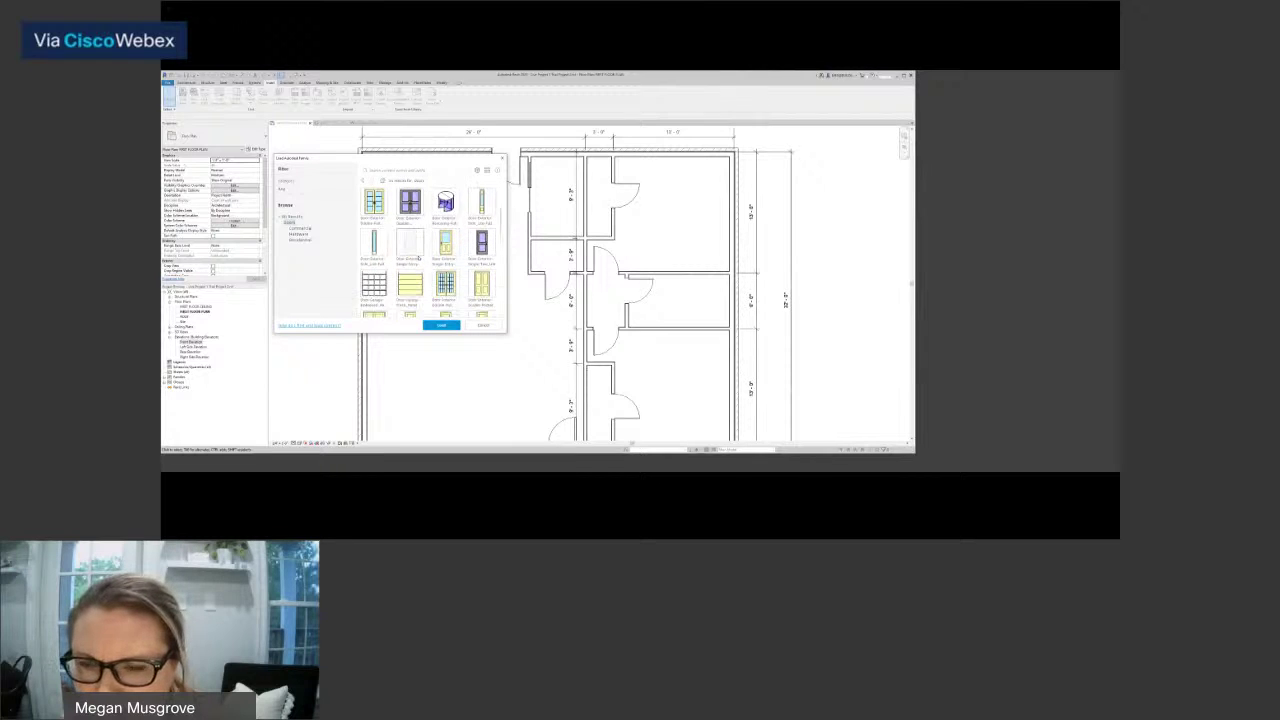
{"action": "scroll", "coordinate": [418, 258], "scroll_direction": "down", "scroll_amount": 2}
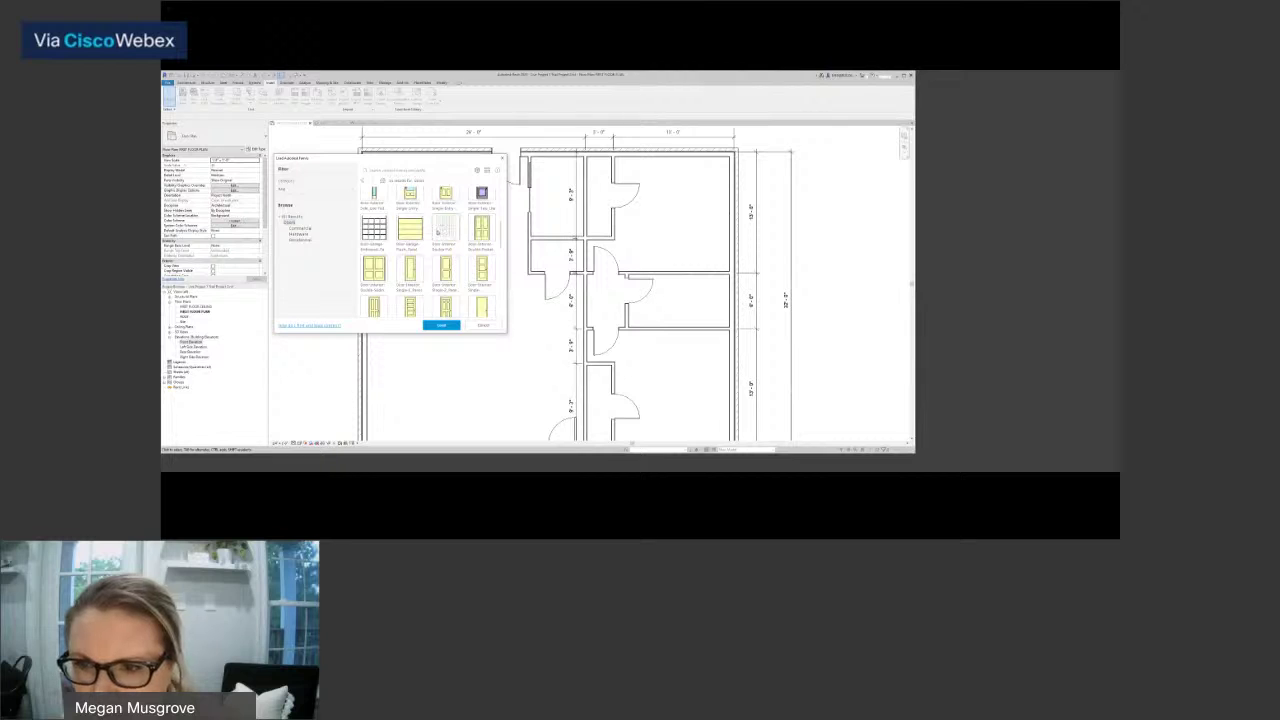
{"action": "scroll", "coordinate": [420, 238], "scroll_direction": "down", "scroll_amount": 2}
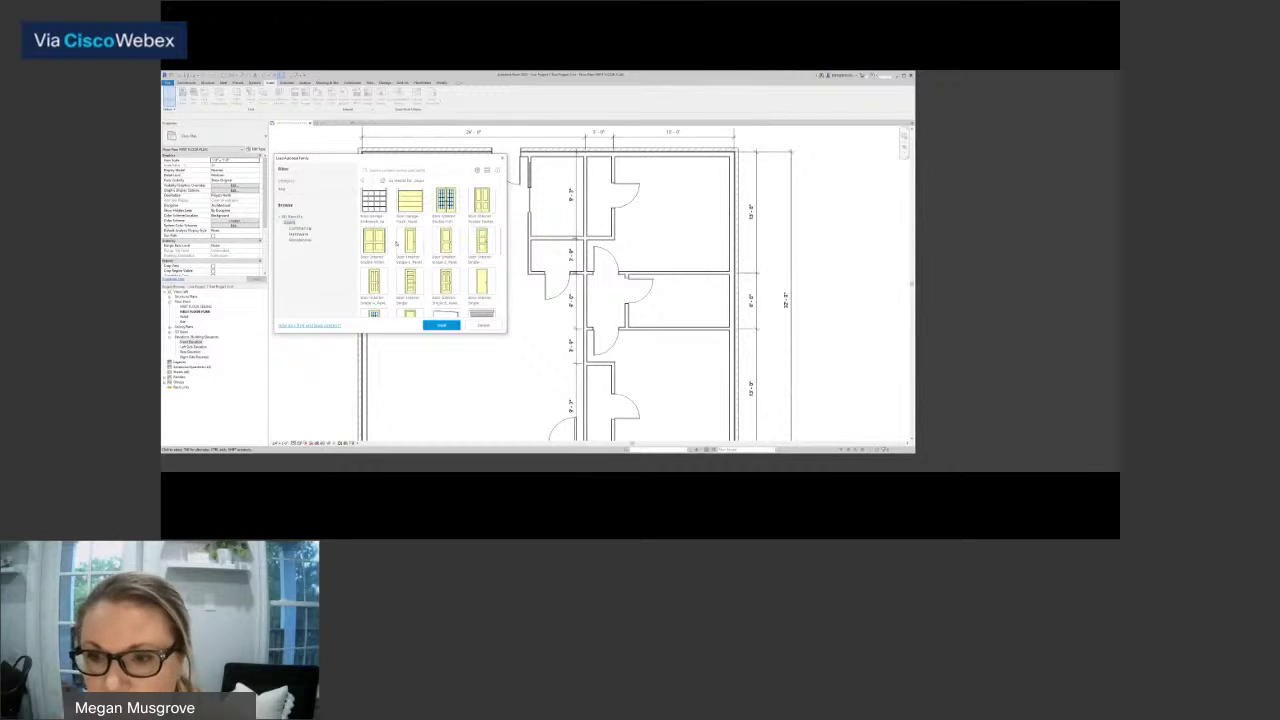
{"action": "scroll", "coordinate": [430, 250], "scroll_direction": "down", "scroll_amount": 2}
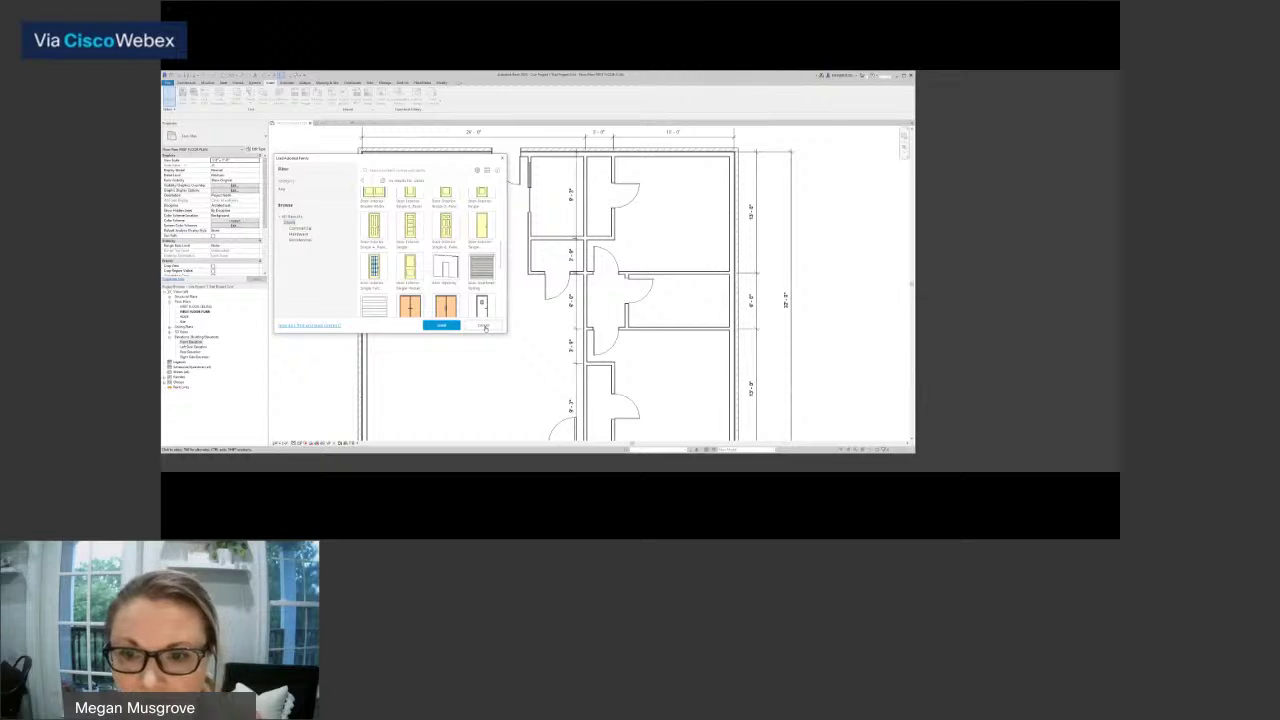
{"action": "left_click", "coordinate": [483, 326]}
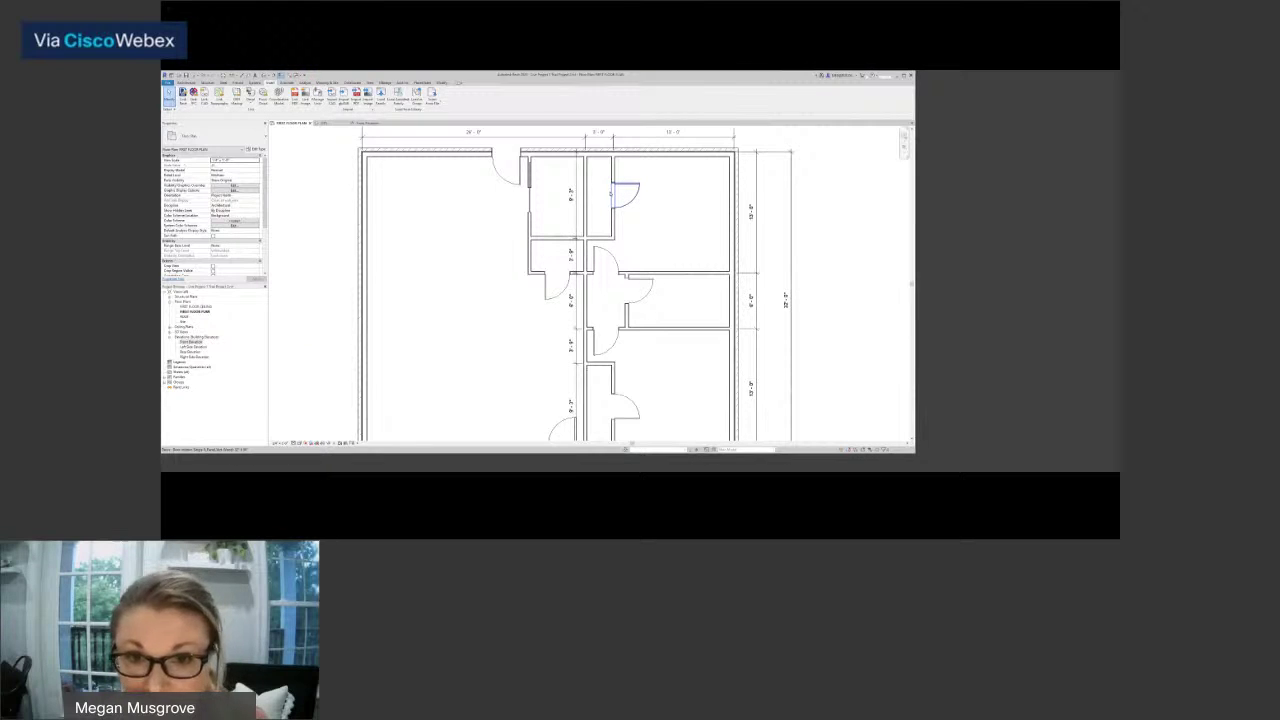
{"action": "scroll", "coordinate": [619, 185], "scroll_direction": "up", "scroll_amount": 3}
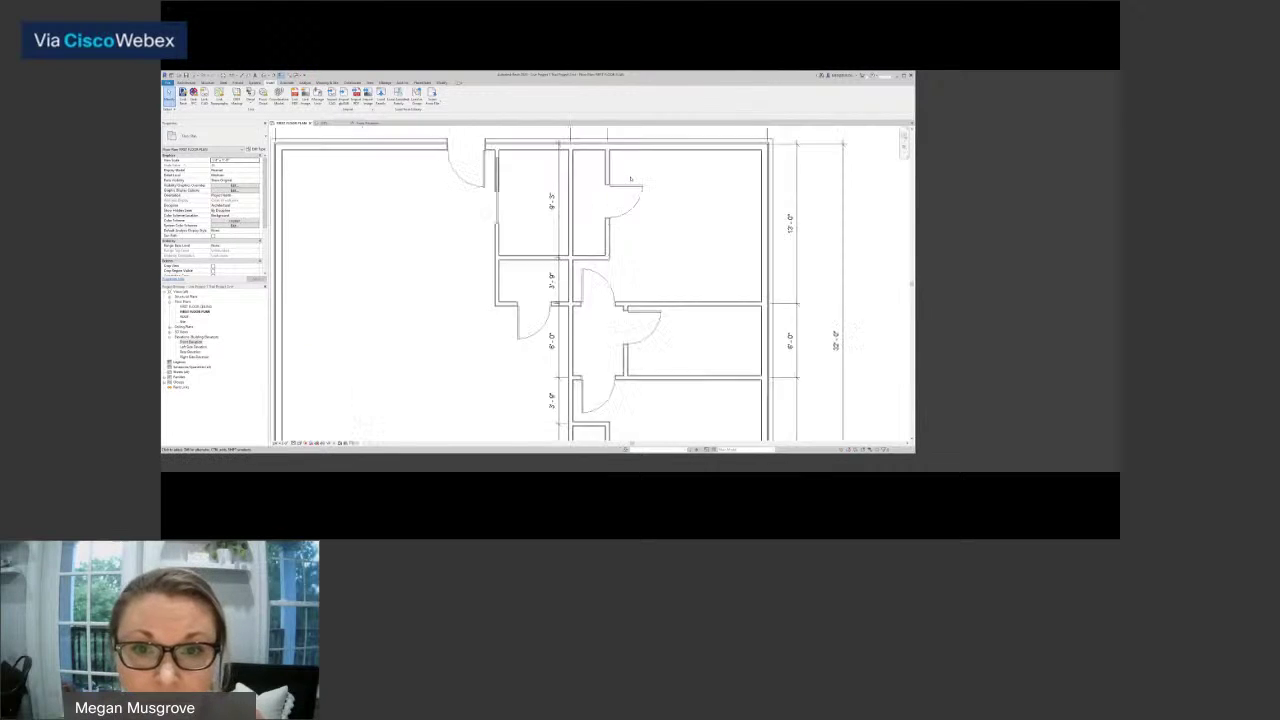
{"action": "left_click", "coordinate": [622, 188]}
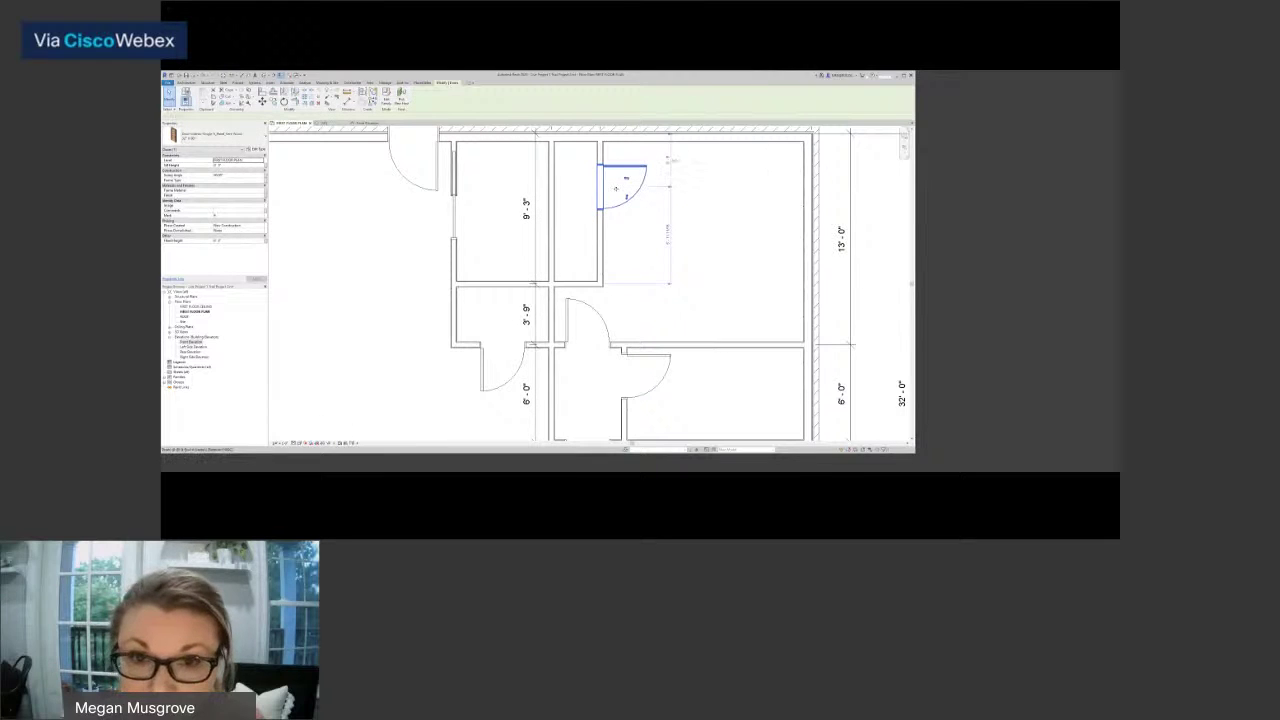
{"action": "key", "text": "c"}
{"action": "key", "text": "s"}
{"action": "key", "text": "Escape"}
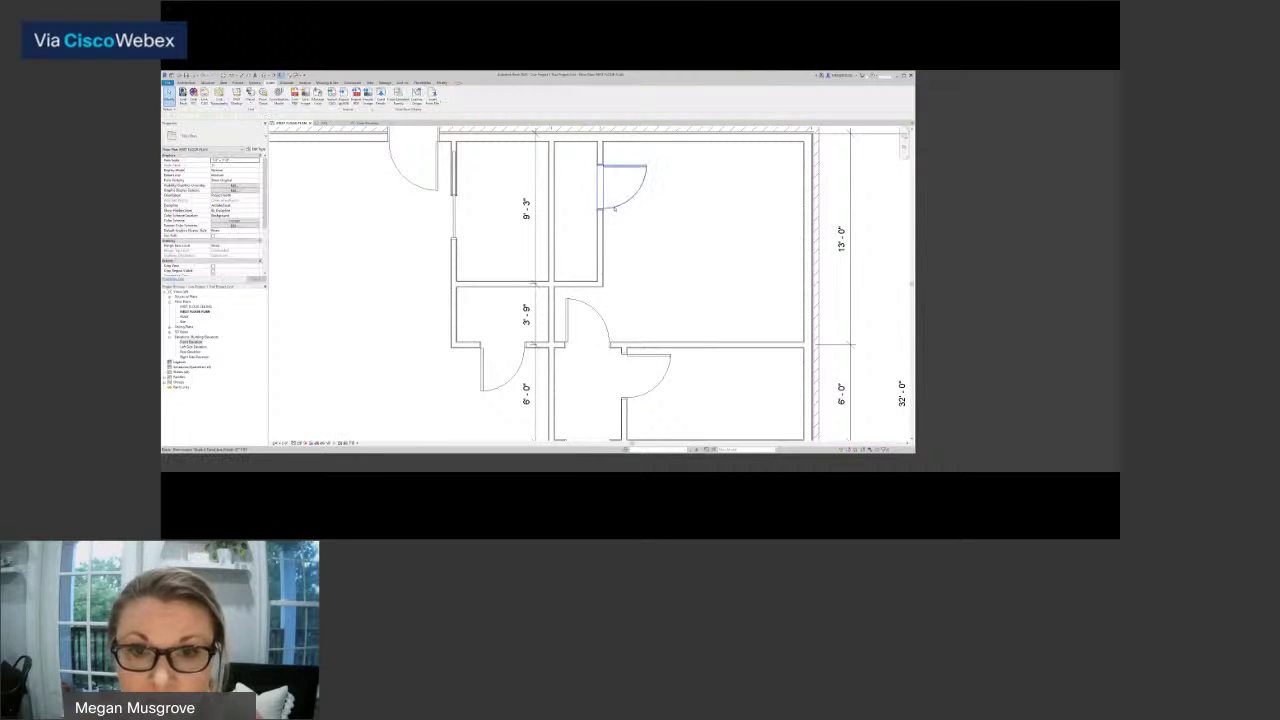
Mirror a copy of the upper bedroom's closet door about its lower jamb to form a facing second door.
{"action": "left_click", "coordinate": [622, 186]}
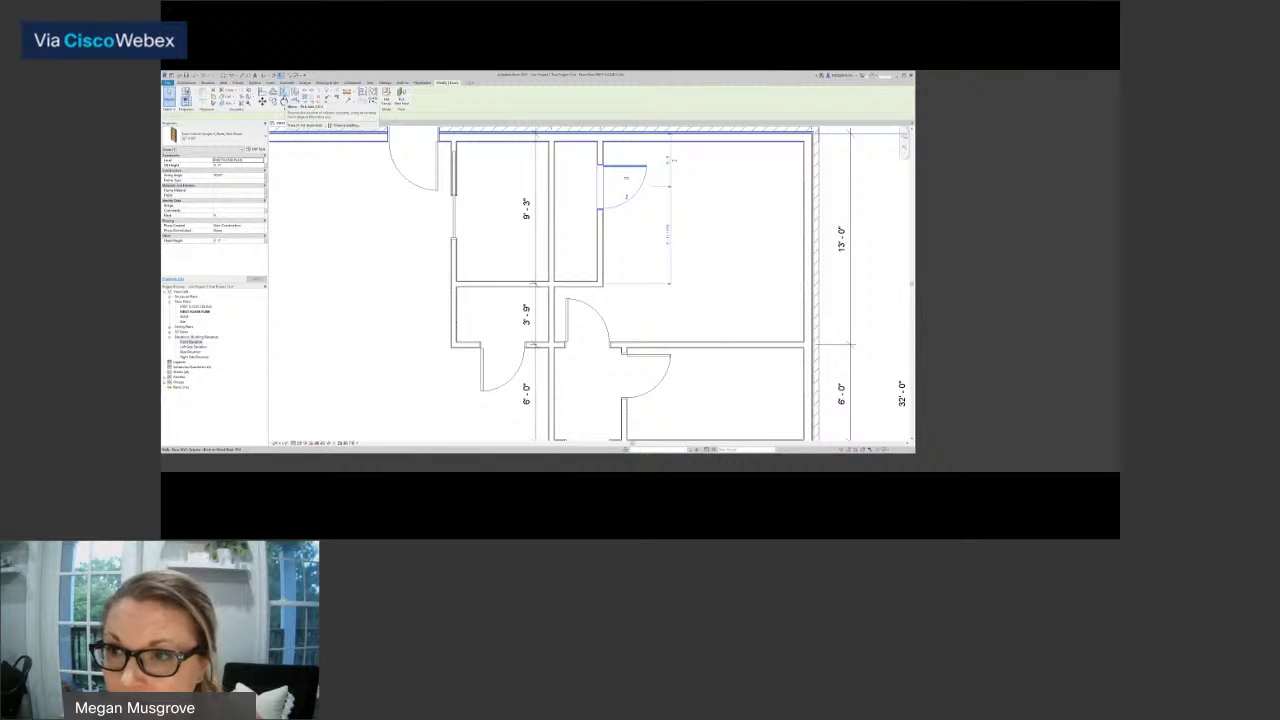
{"action": "left_click", "coordinate": [283, 97]}
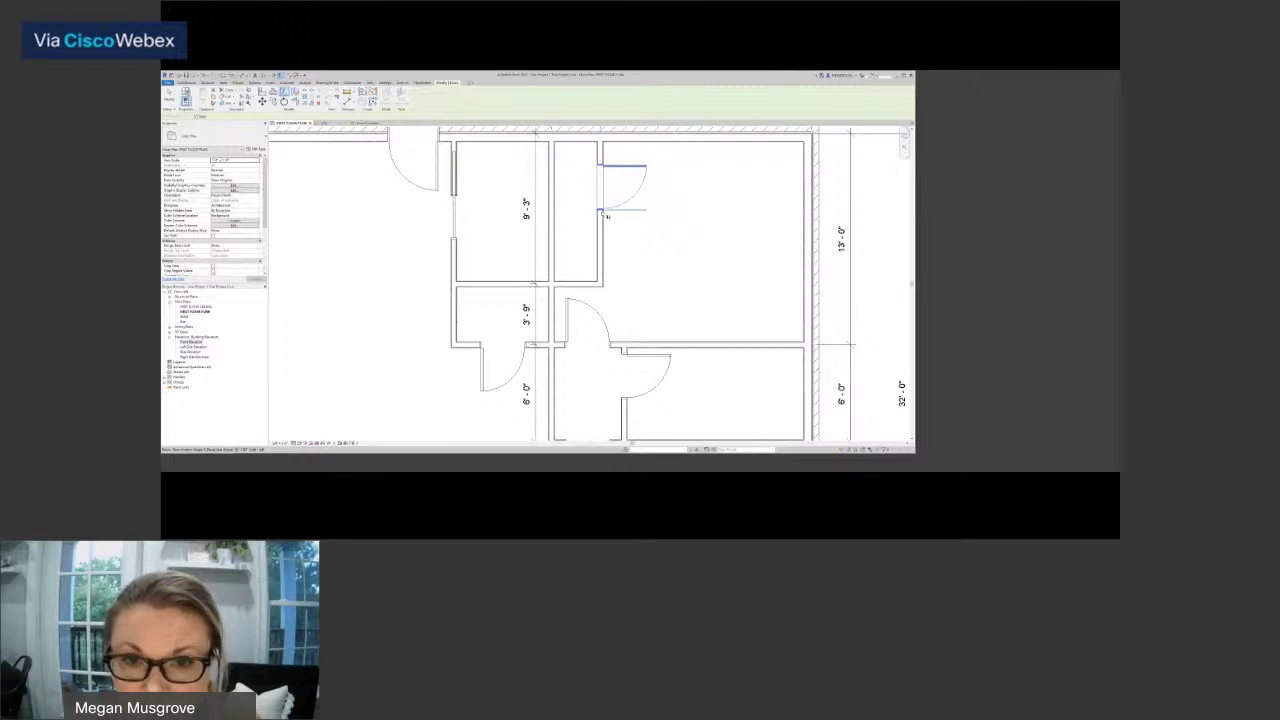
{"action": "left_click", "coordinate": [612, 212]}
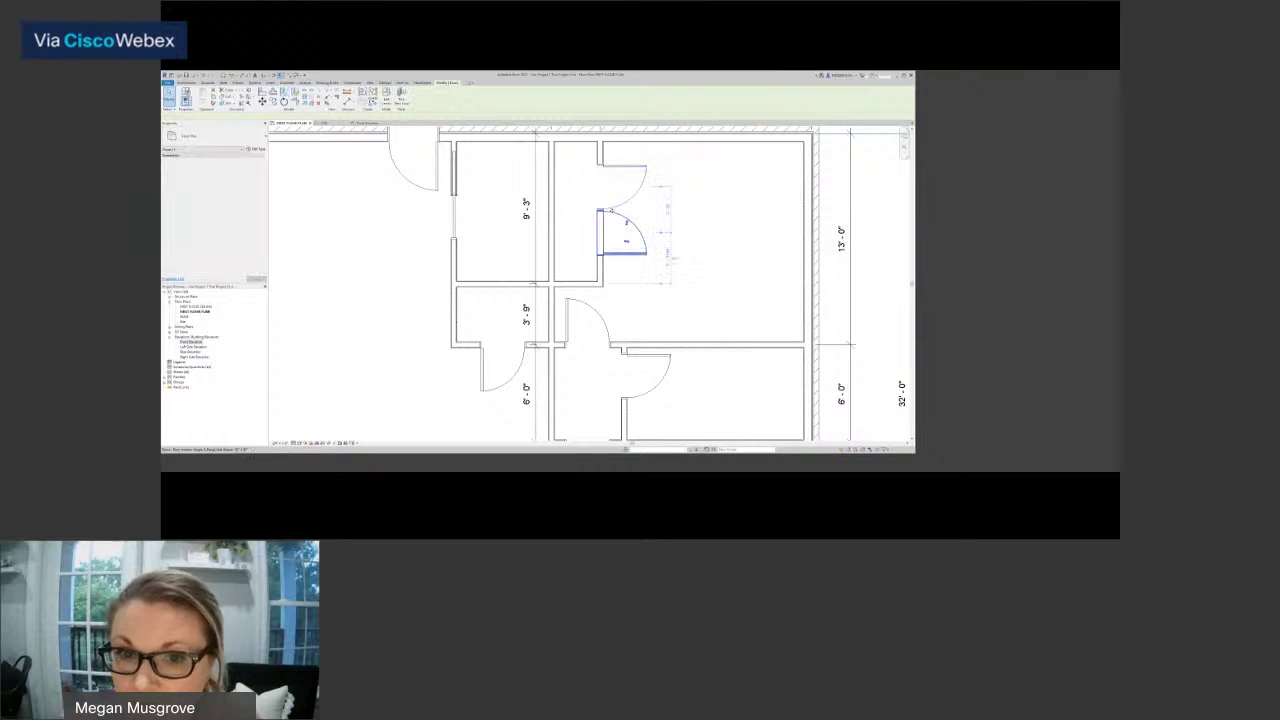
{"action": "key", "text": "Escape"}
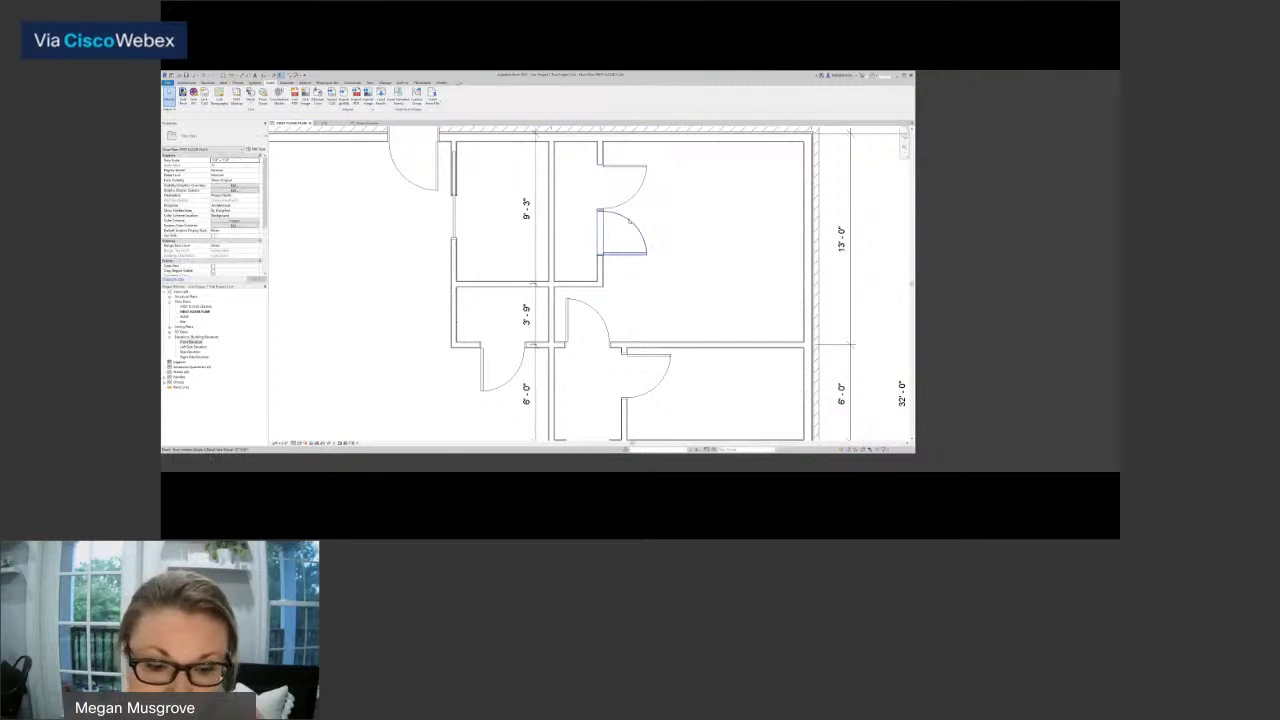
Move the mirrored closet door slightly down the wall, leaving a short wall piece between the two upper bedroom closet doors.
{"action": "left_click", "coordinate": [625, 254]}
{"action": "left_click_drag", "start_coordinate": [625, 254], "coordinate": [625, 265]}
{"action": "left_click", "coordinate": [731, 278]}
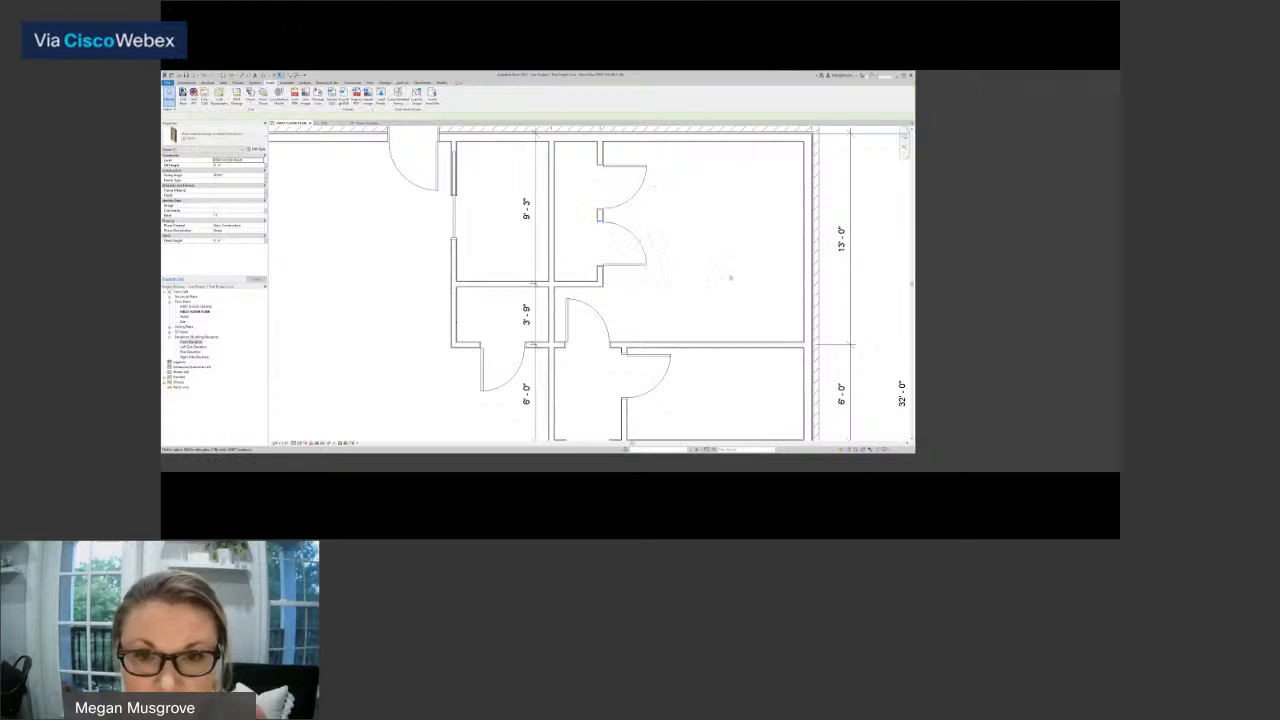
Move the lower bedroom's closet door down the closet wall, close to the exterior wall.
{"action": "scroll", "coordinate": [710, 278], "scroll_direction": "down", "scroll_amount": 3}
{"action": "middle_click_drag", "start_coordinate": [695, 272], "coordinate": [634, 186]}
{"action": "scroll", "coordinate": [591, 340], "scroll_direction": "up", "scroll_amount": 1}
{"action": "middle_click_drag", "start_coordinate": [591, 340], "coordinate": [605, 259]}
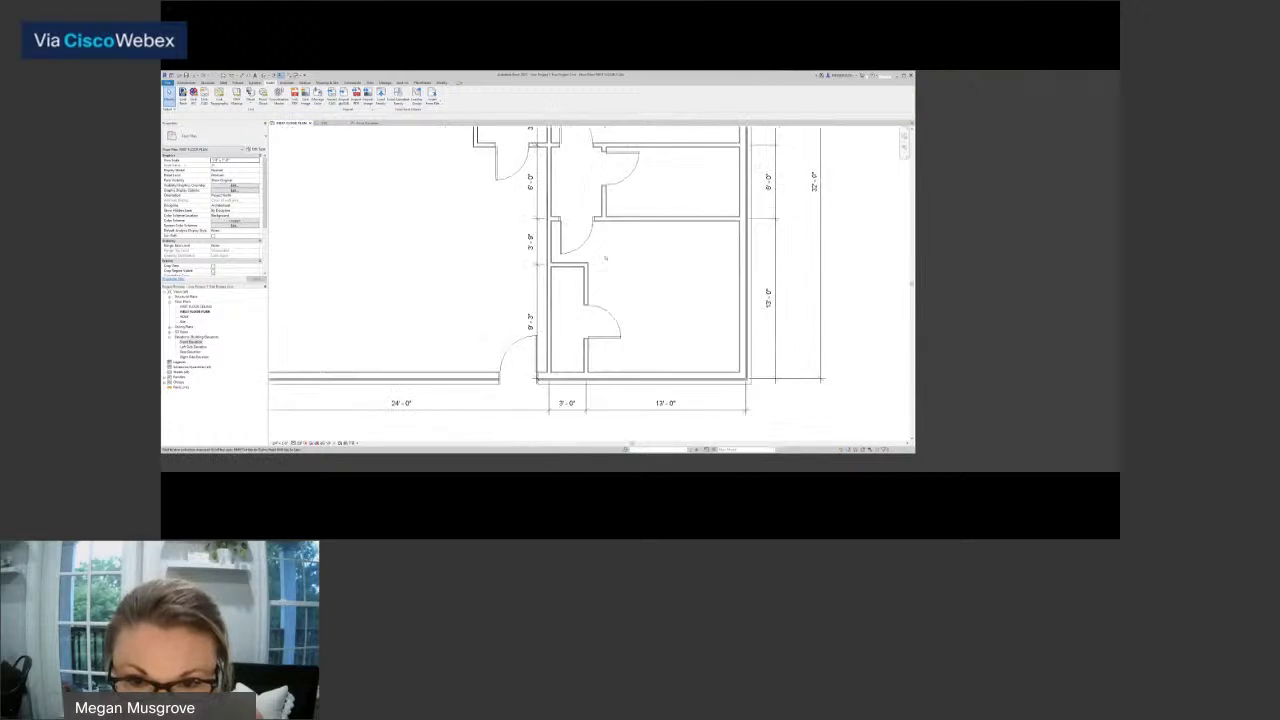
{"action": "scroll", "coordinate": [598, 318], "scroll_direction": "up", "scroll_amount": 2}
{"action": "left_click", "coordinate": [608, 335]}
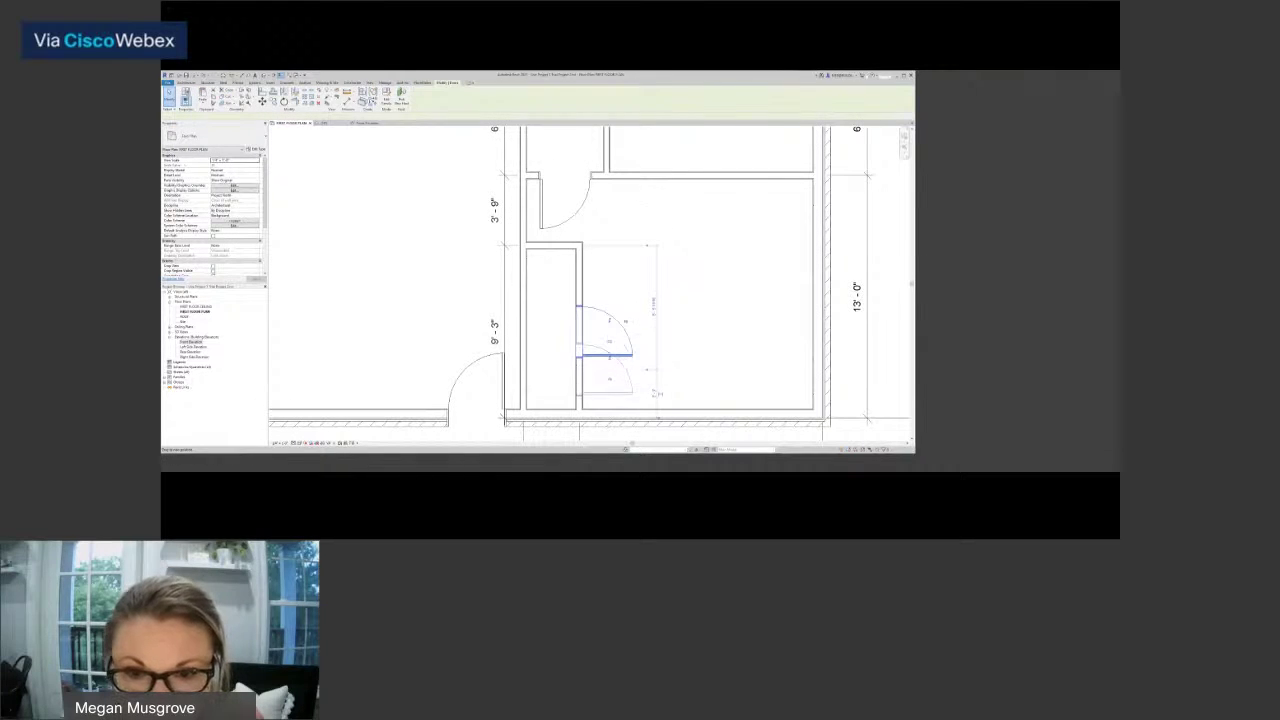
{"action": "left_click_drag", "start_coordinate": [608, 355], "coordinate": [608, 392]}
{"action": "left_click", "coordinate": [627, 301]}
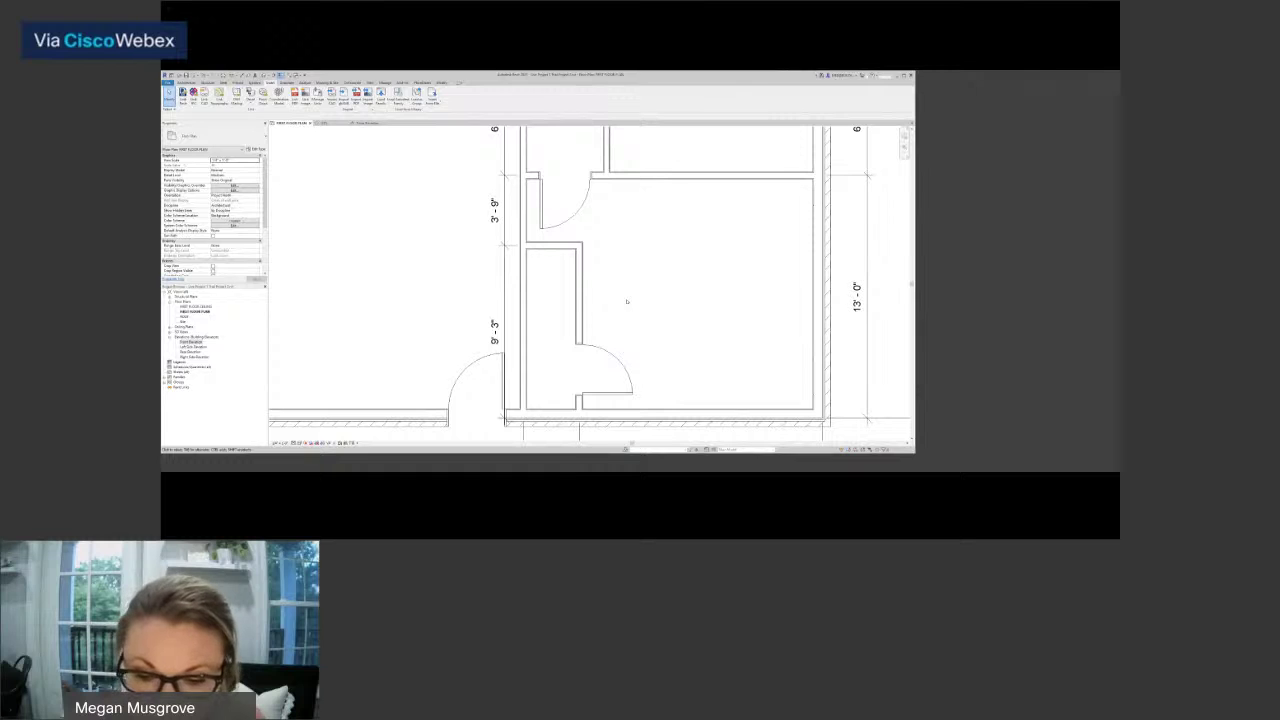
Draw a short horizontal detail line from the lower bedroom's closet wall into the room, just above the closet door.
{"action": "key", "text": "d"}
{"action": "key", "text": "l"}
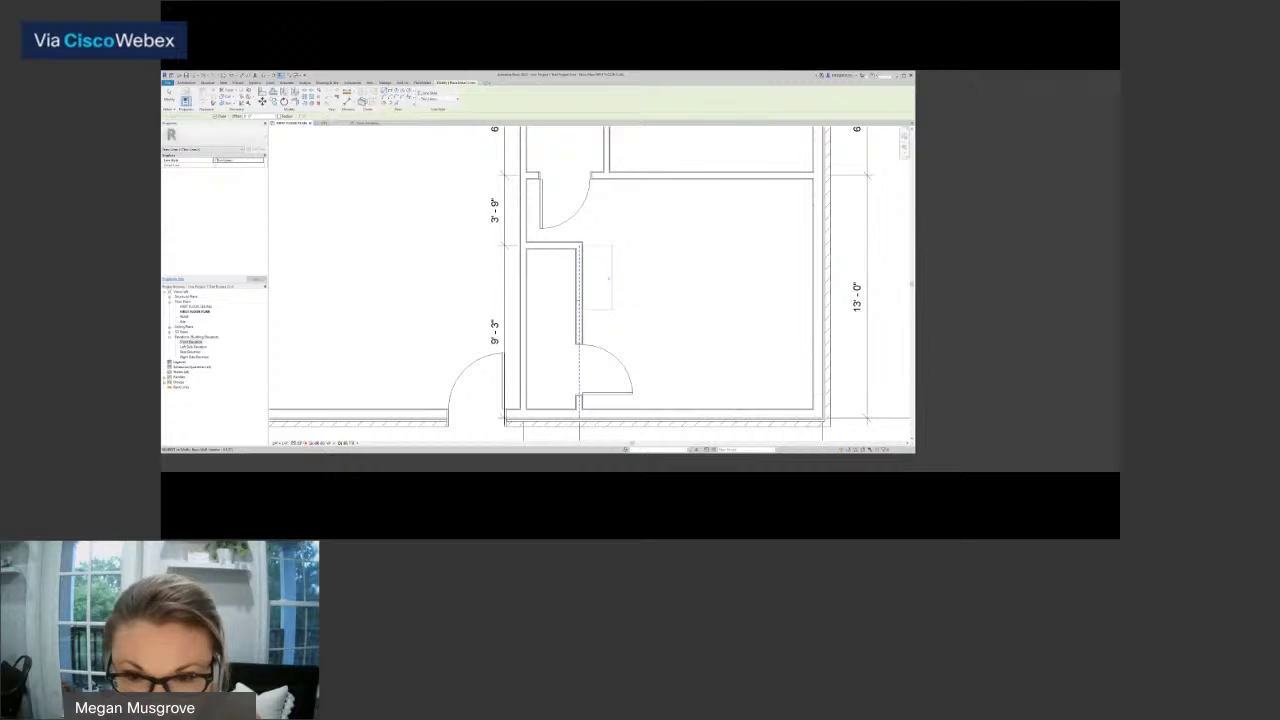
{"action": "left_click", "coordinate": [575, 328]}
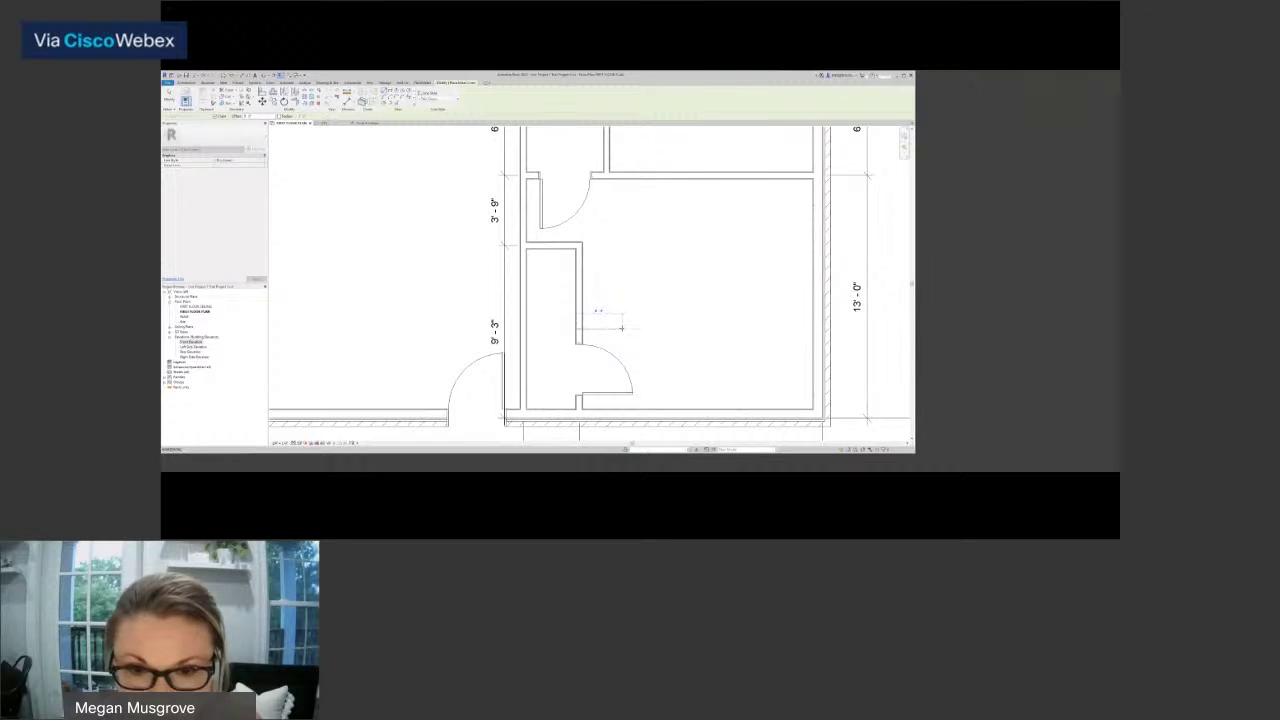
{"action": "left_click", "coordinate": [621, 328]}
{"action": "key", "text": "Escape"}
{"action": "key", "text": "Escape"}
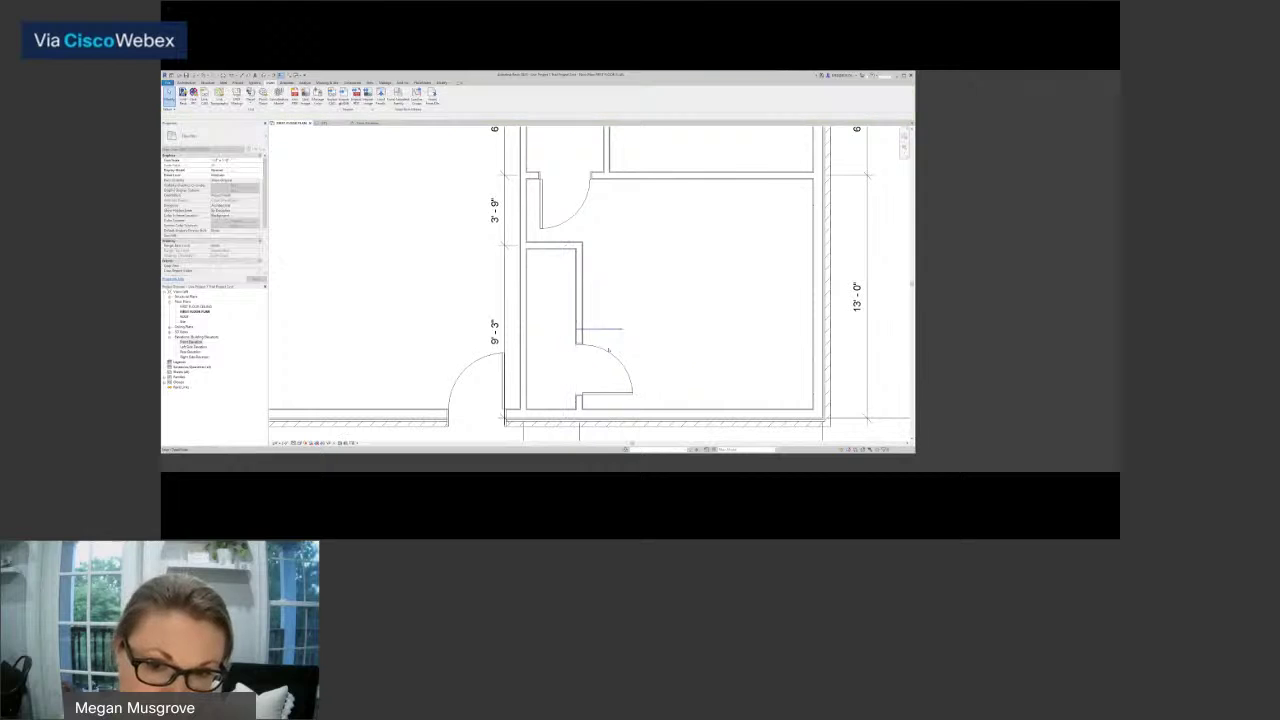
Mirror a copy of the lower bedroom's closet door about the short detail line, and delete that line.
{"action": "left_click", "coordinate": [605, 349]}
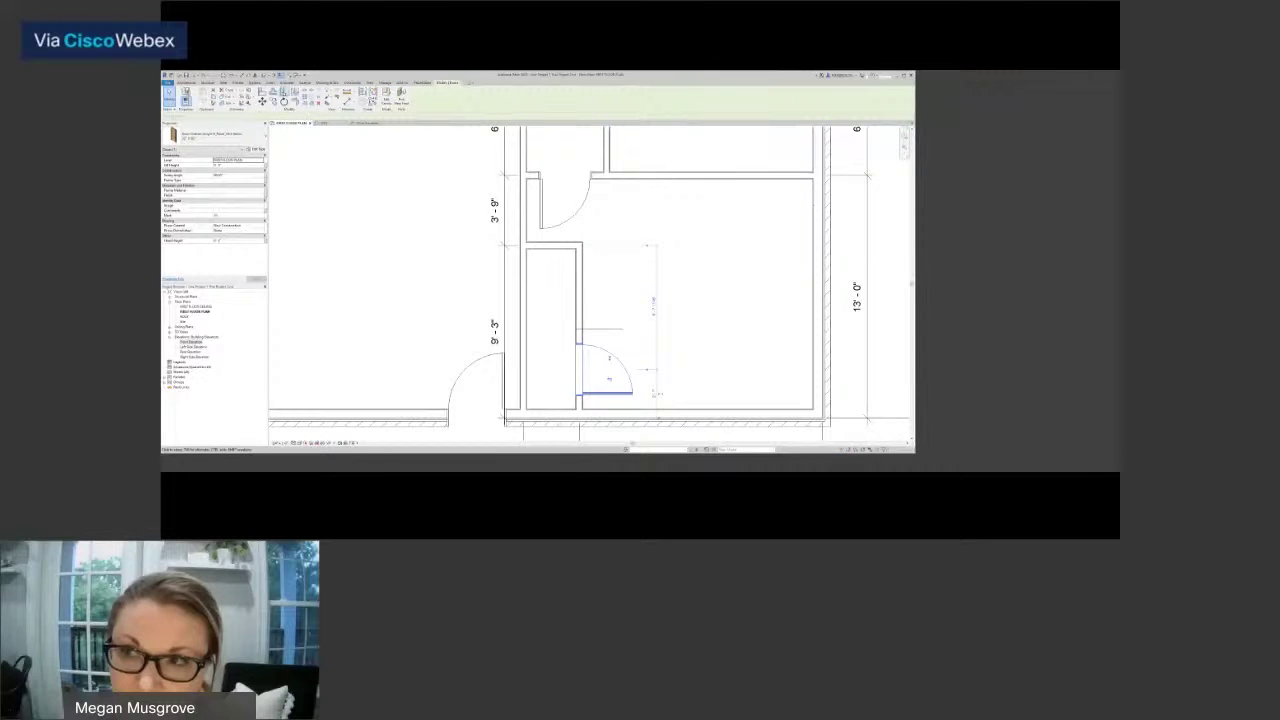
{"action": "left_click", "coordinate": [284, 92]}
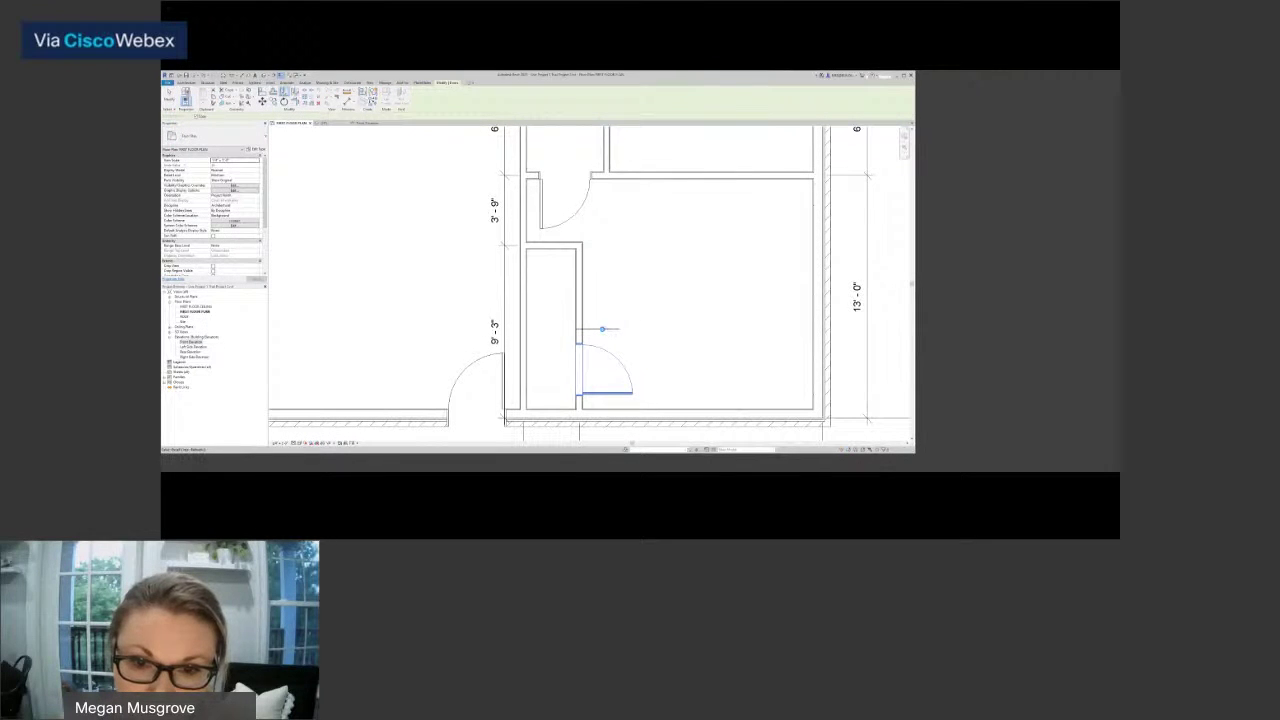
{"action": "left_click", "coordinate": [604, 329]}
{"action": "key", "text": "Escape"}
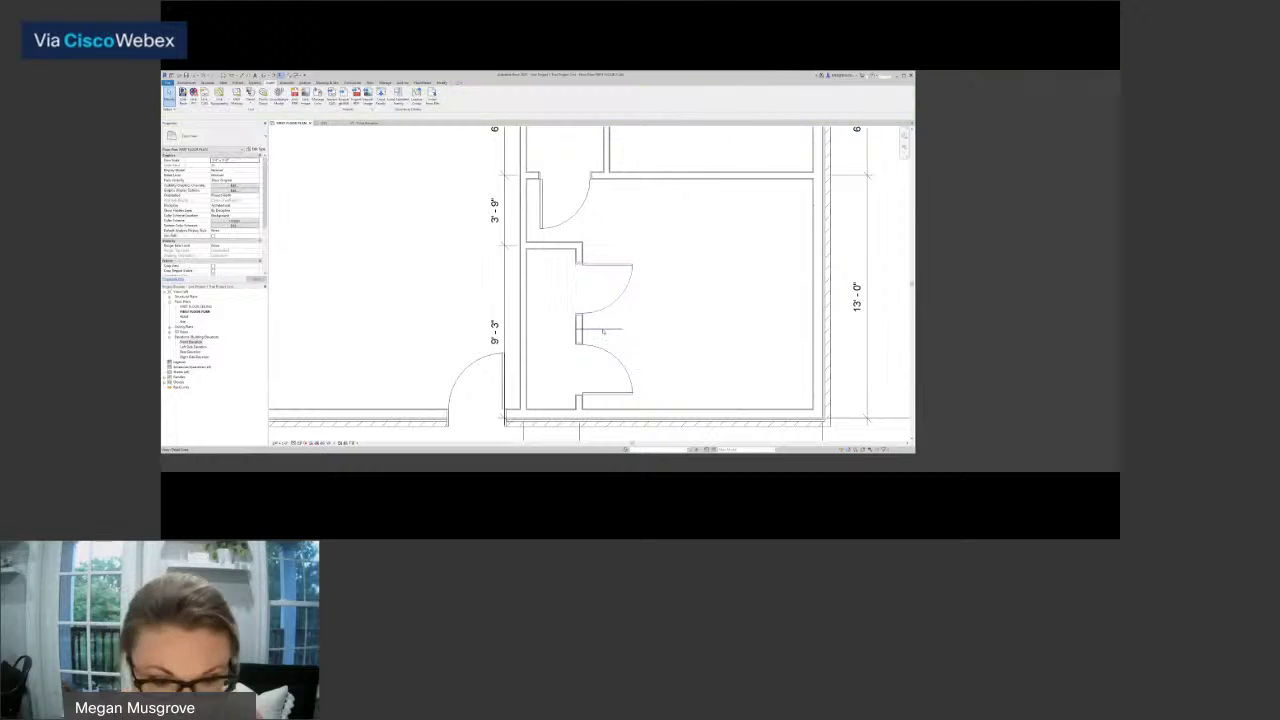
{"action": "left_click", "coordinate": [603, 330]}
{"action": "key", "text": "Delete"}
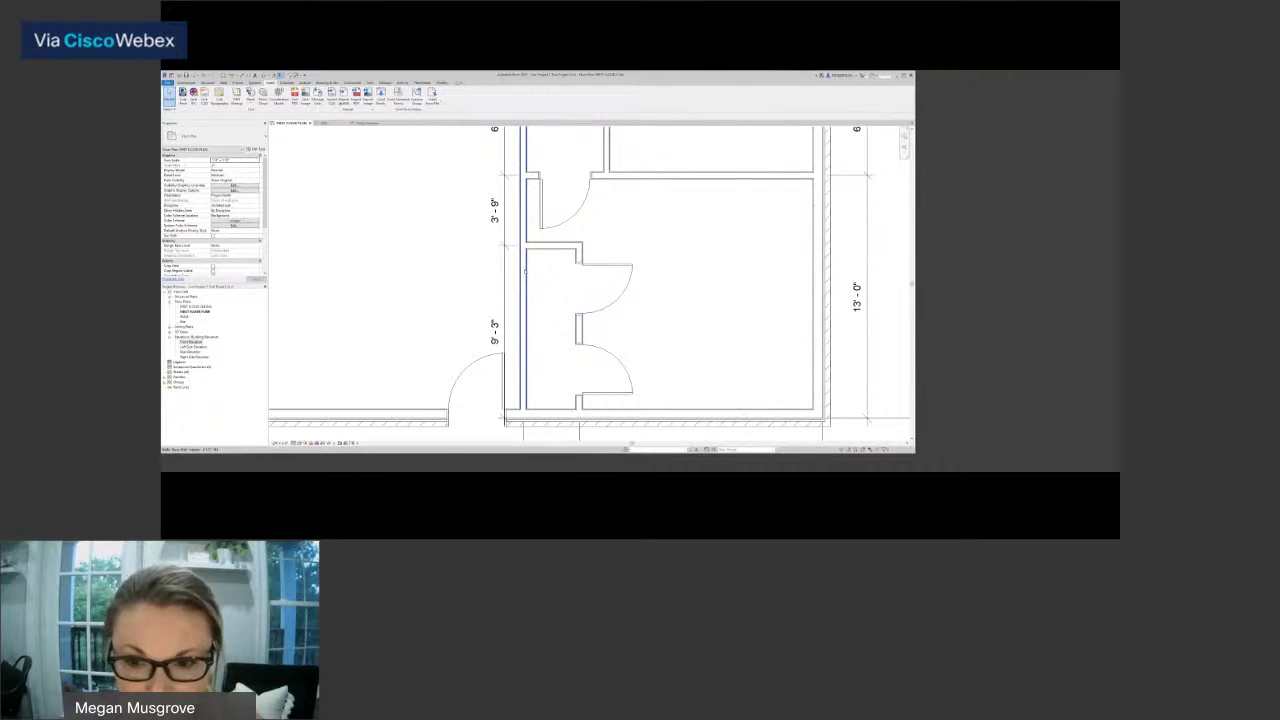
Add a dimension string from the lower exterior wall through both lower closet door centres to the closet's upper wall.
{"action": "scroll", "coordinate": [615, 300], "scroll_direction": "down", "scroll_amount": 5}
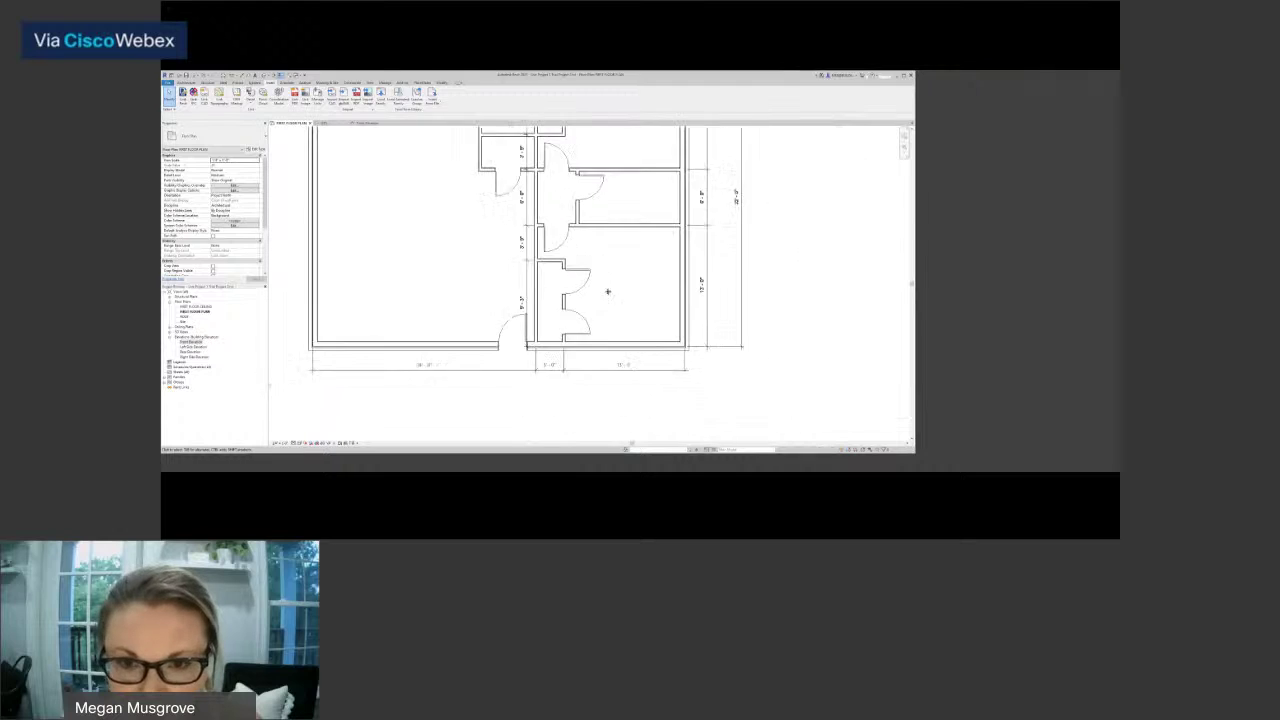
{"action": "scroll", "coordinate": [619, 322], "scroll_direction": "down", "scroll_amount": 1}
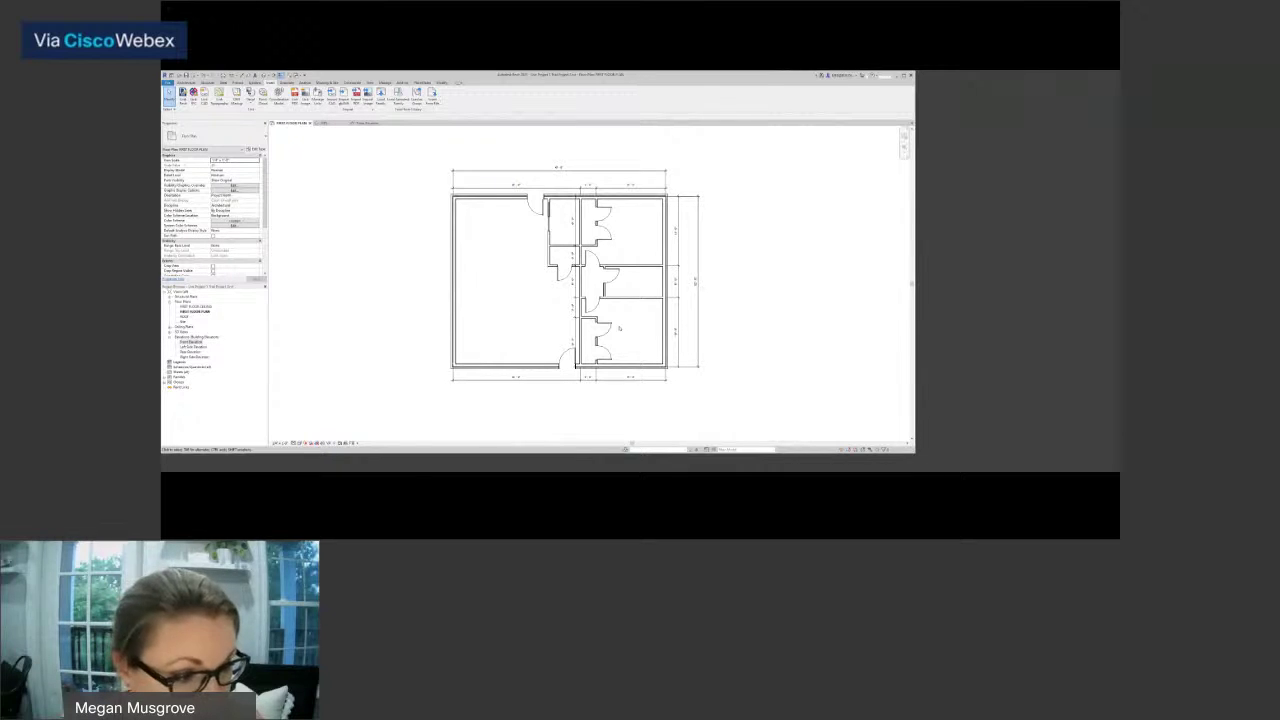
{"action": "key", "text": "d"}
{"action": "key", "text": "i"}
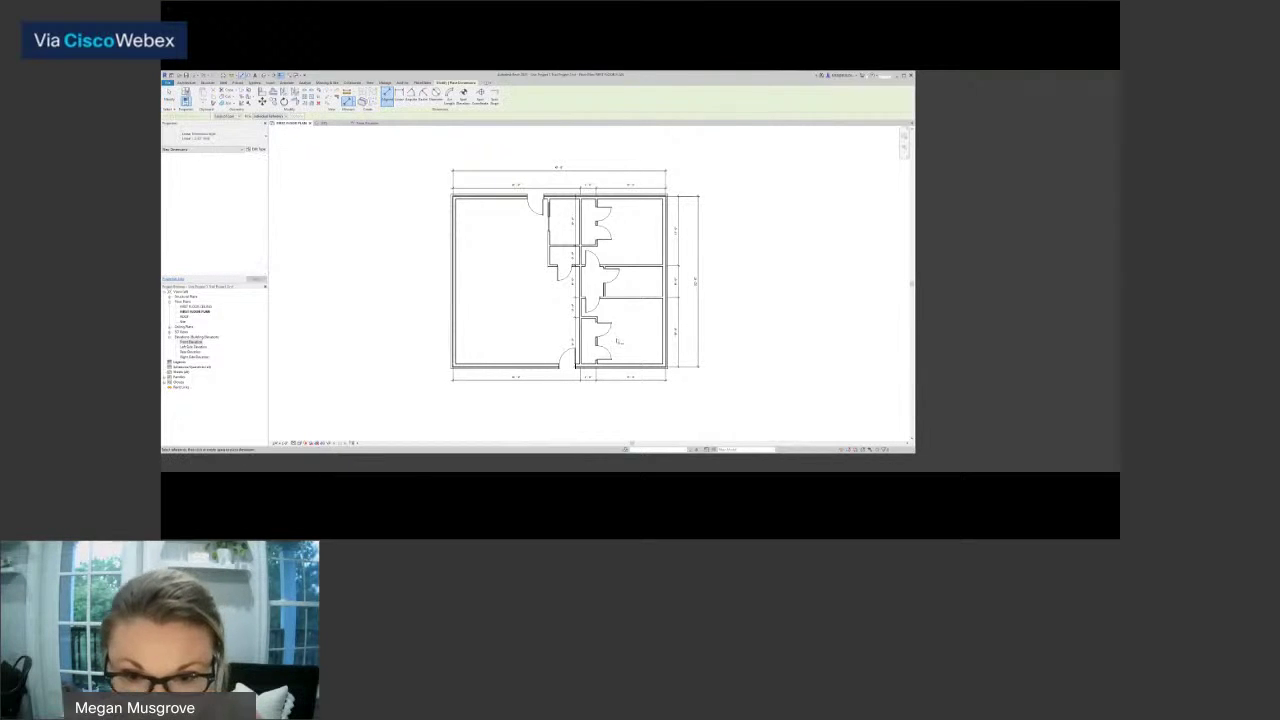
{"action": "scroll", "coordinate": [600, 366], "scroll_direction": "up", "scroll_amount": 5}
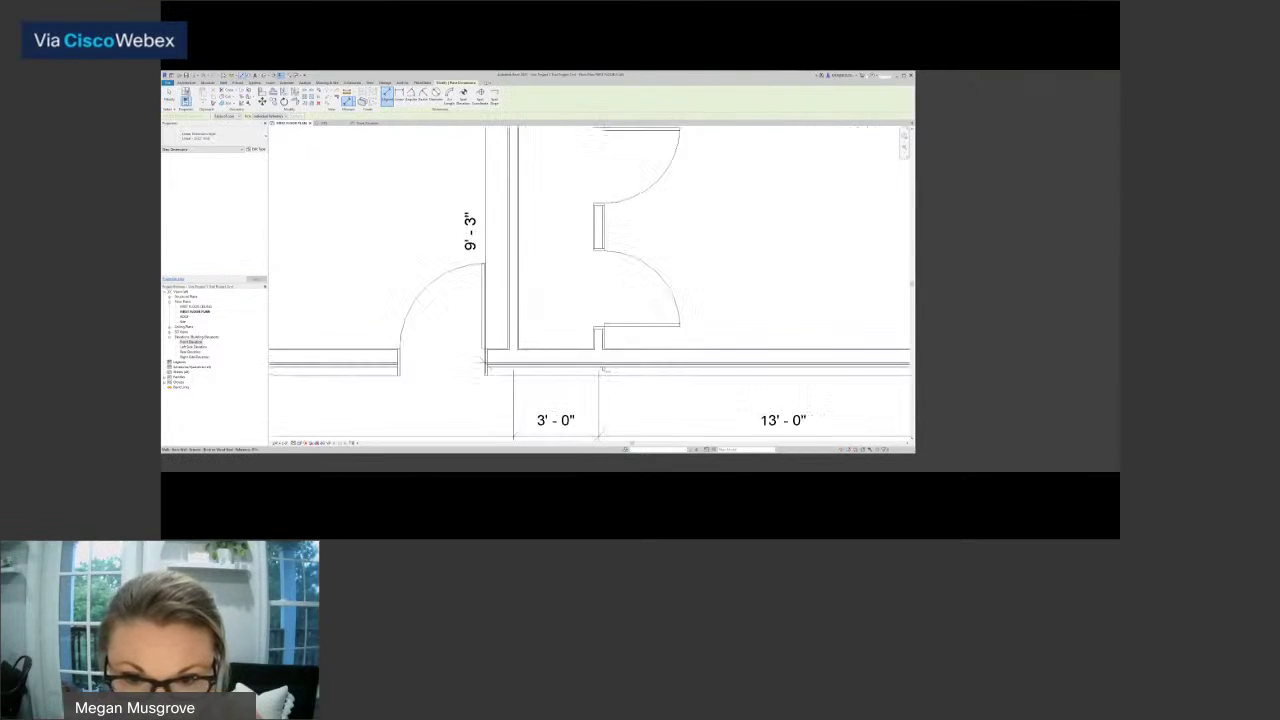
{"action": "left_click", "coordinate": [656, 364]}
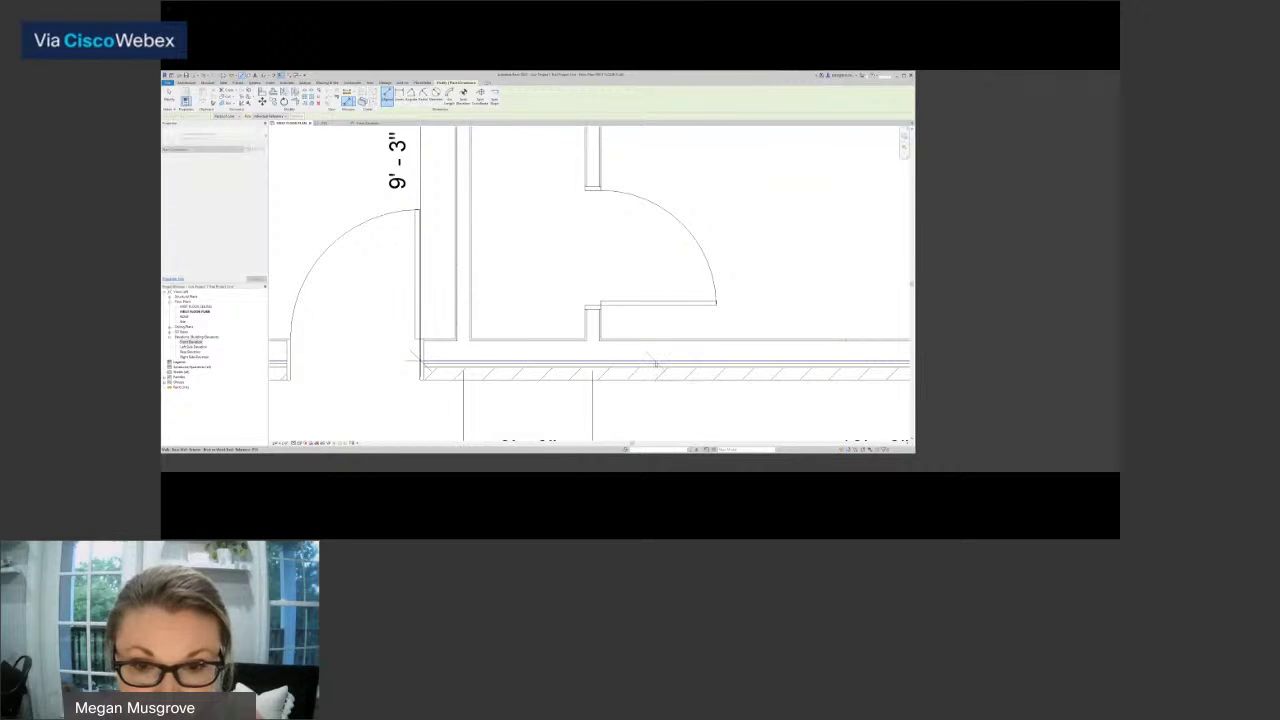
{"action": "scroll", "coordinate": [655, 364], "scroll_direction": "down", "scroll_amount": 3}
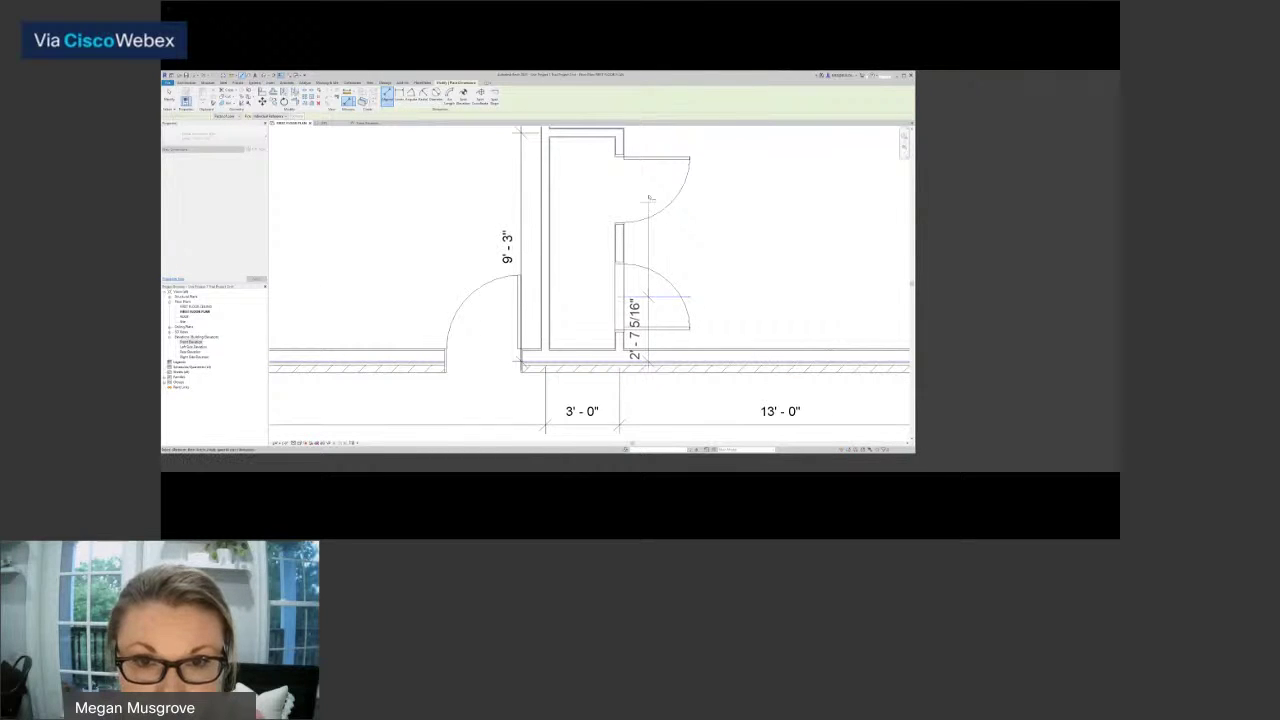
{"action": "left_click", "coordinate": [650, 190]}
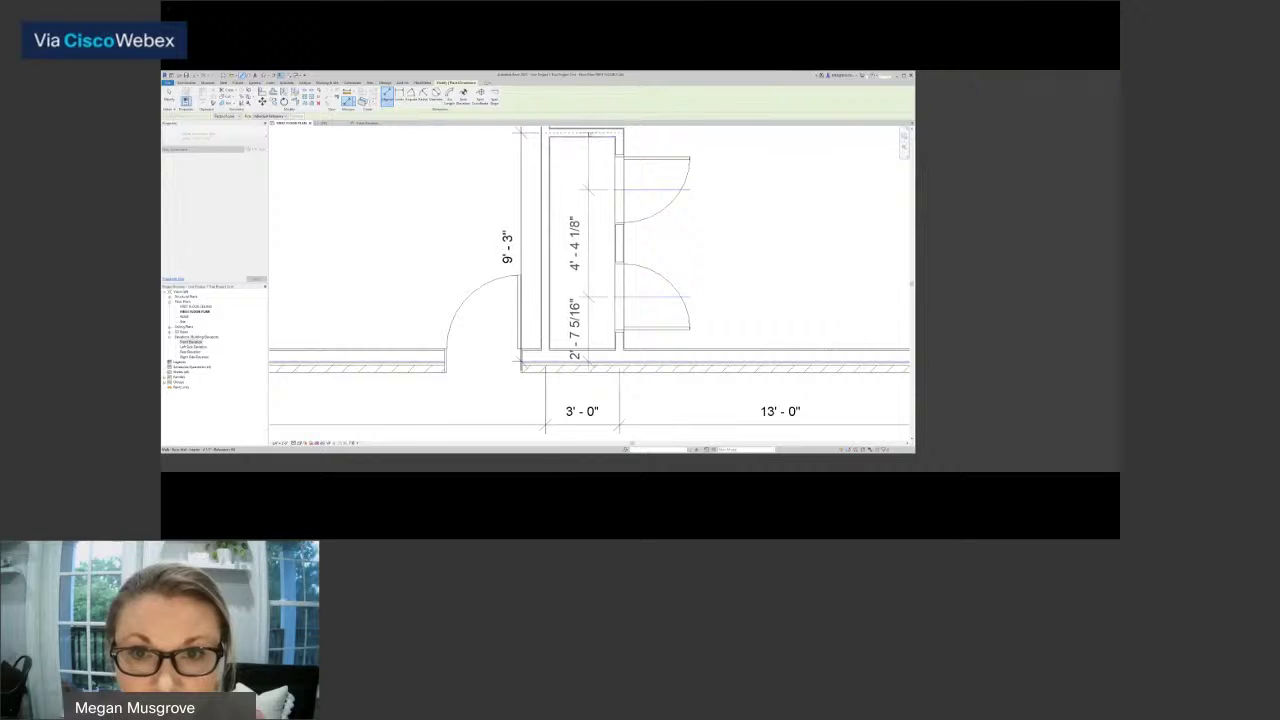
{"action": "left_click", "coordinate": [588, 133]}
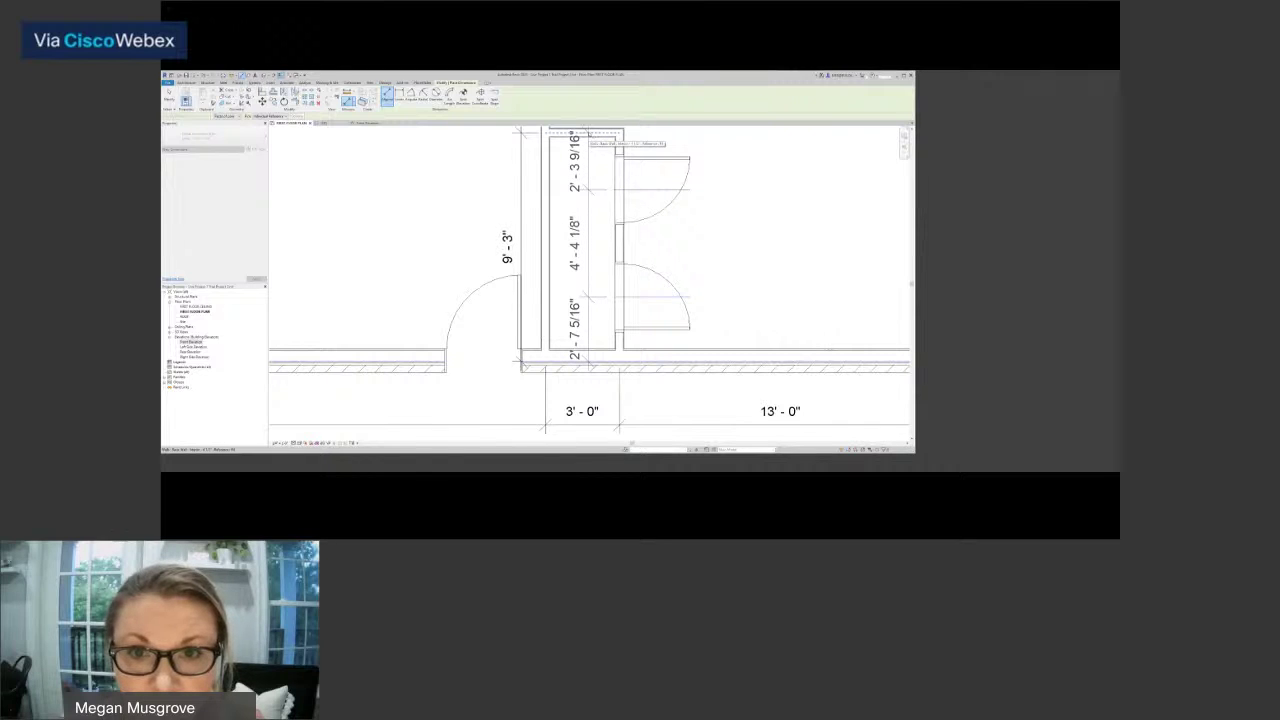
{"action": "left_click", "coordinate": [590, 168]}
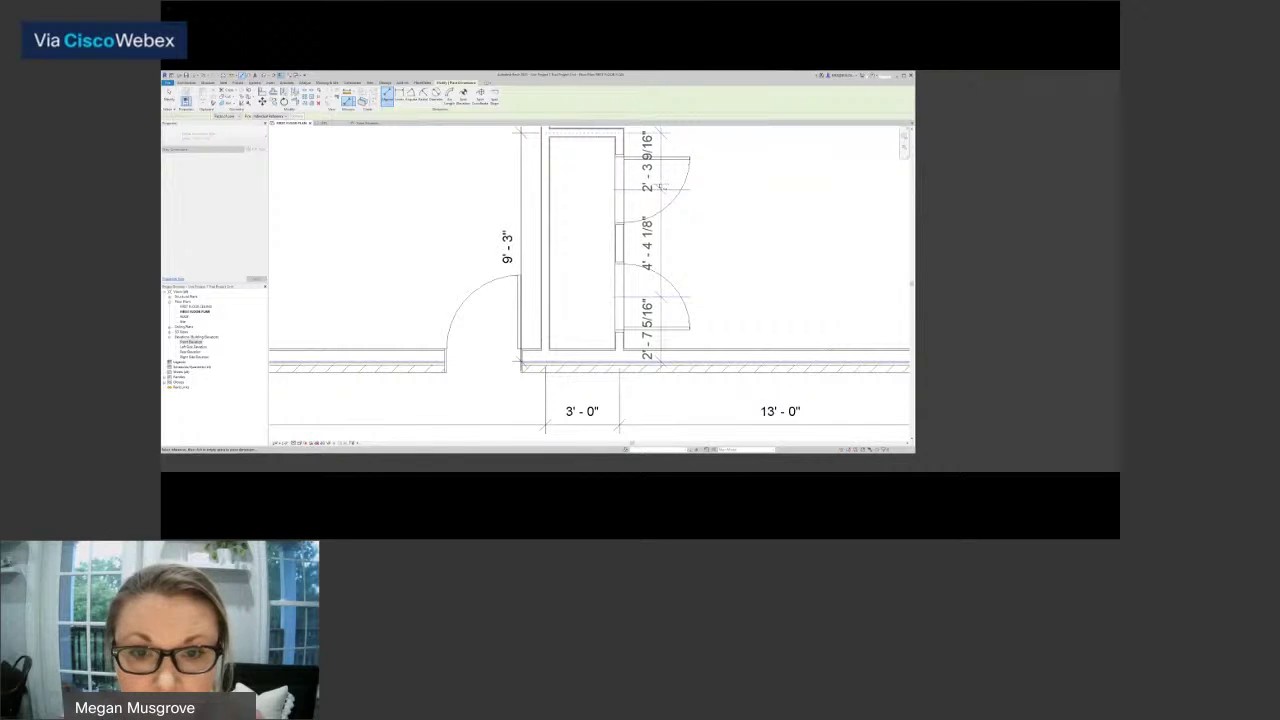
{"action": "left_click", "coordinate": [659, 190]}
{"action": "scroll", "coordinate": [657, 195], "scroll_direction": "down", "scroll_amount": 3}
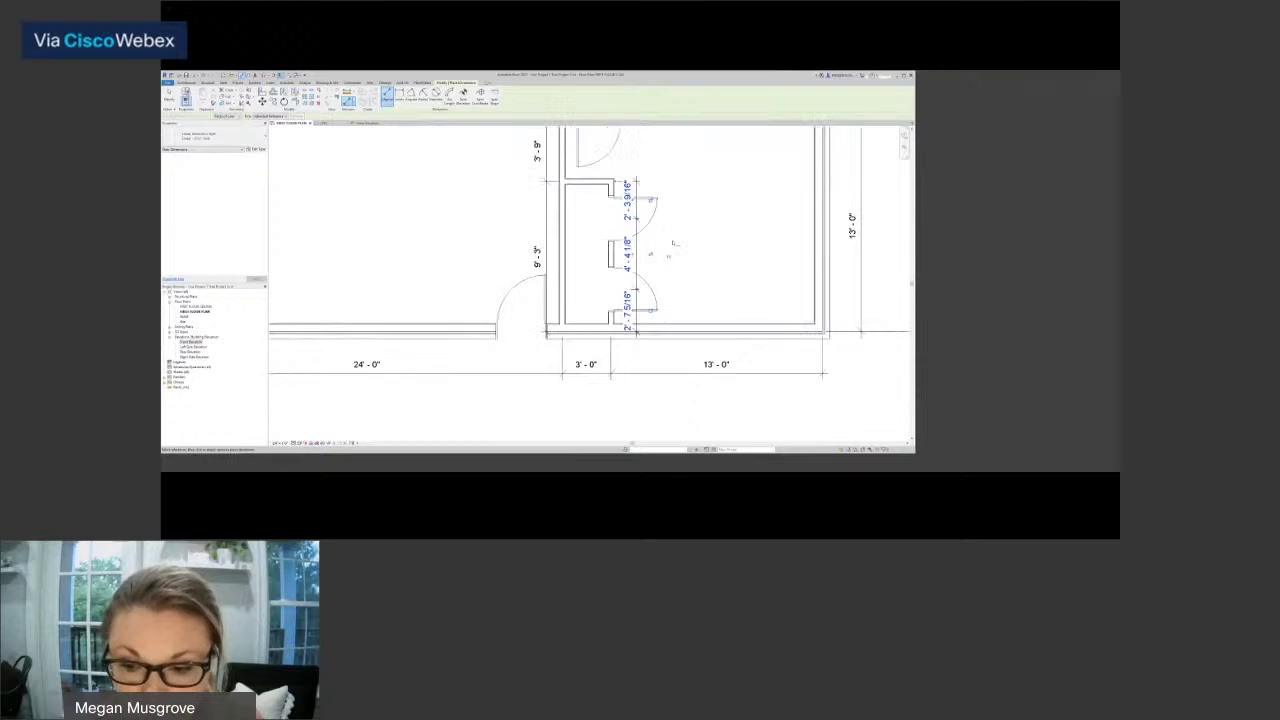
{"action": "key", "text": "Escape"}
{"action": "key", "text": "Escape"}
Flip the lower bedroom's upper closet door through its swing orientations, returning it to its original swing into the room.
{"action": "left_click", "coordinate": [648, 227]}
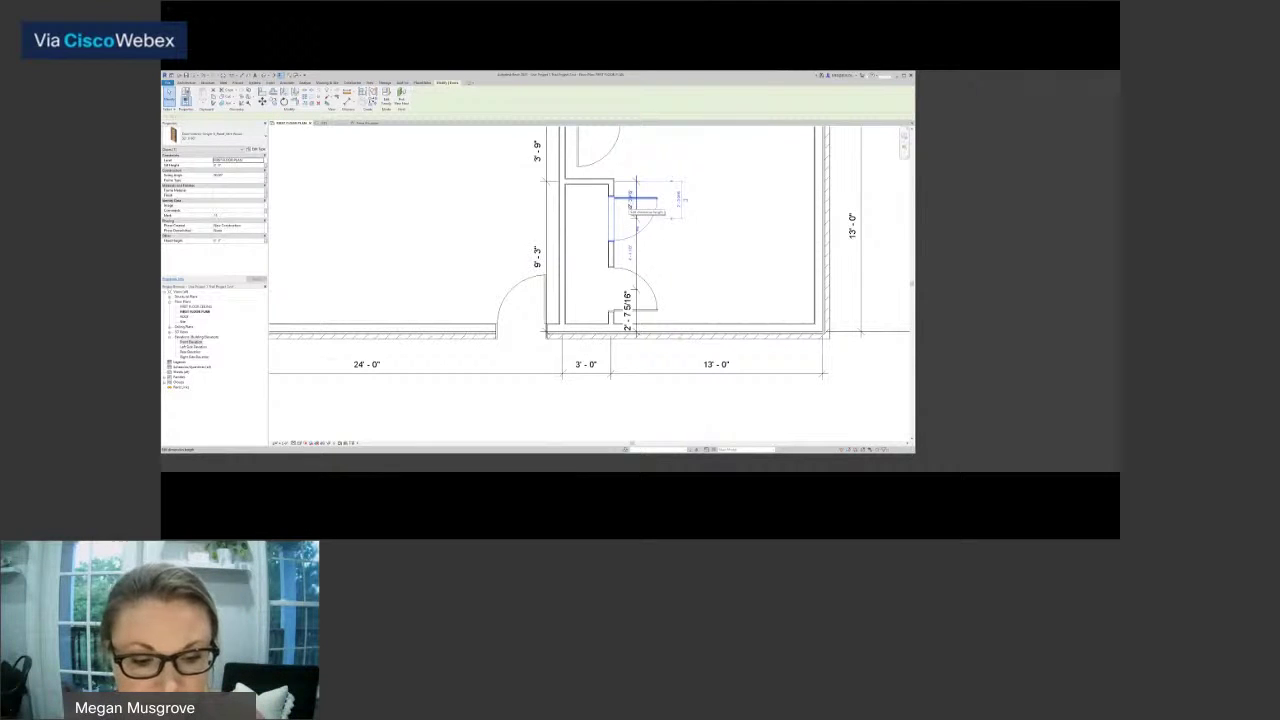
{"action": "key", "text": "space"}
{"action": "key", "text": "d"}
{"action": "key", "text": "i"}
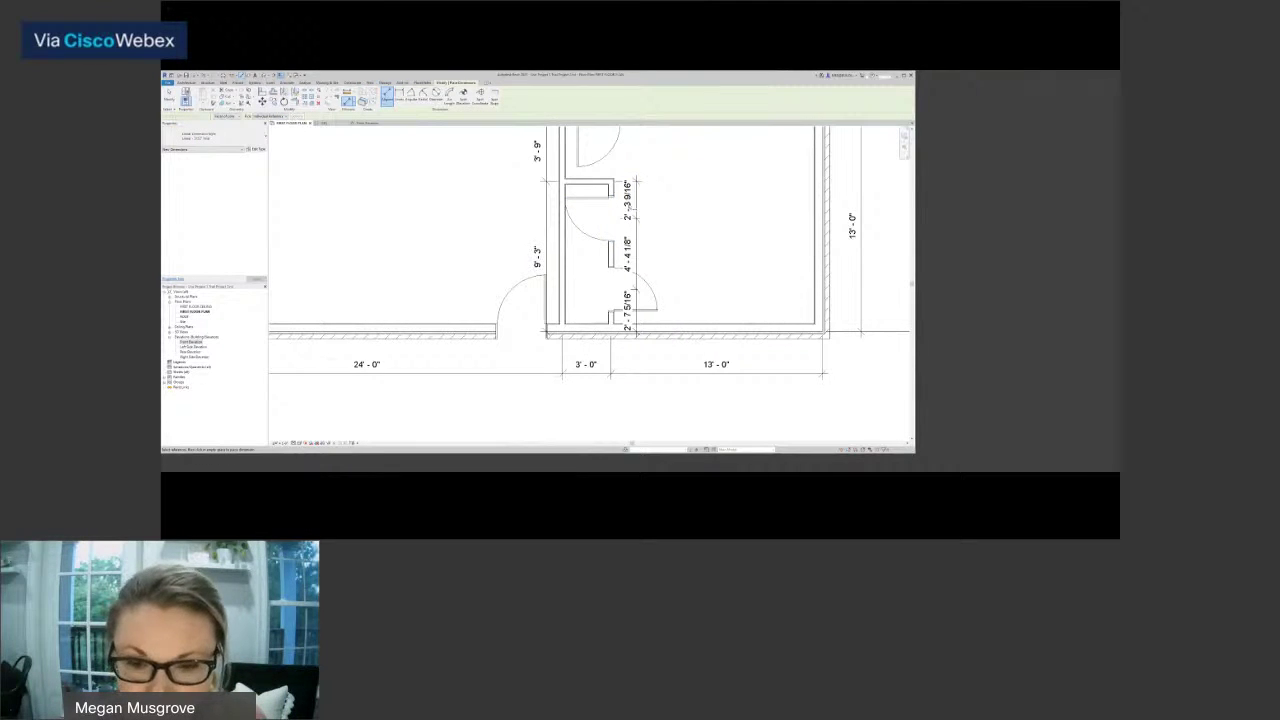
{"action": "key", "text": "Escape"}
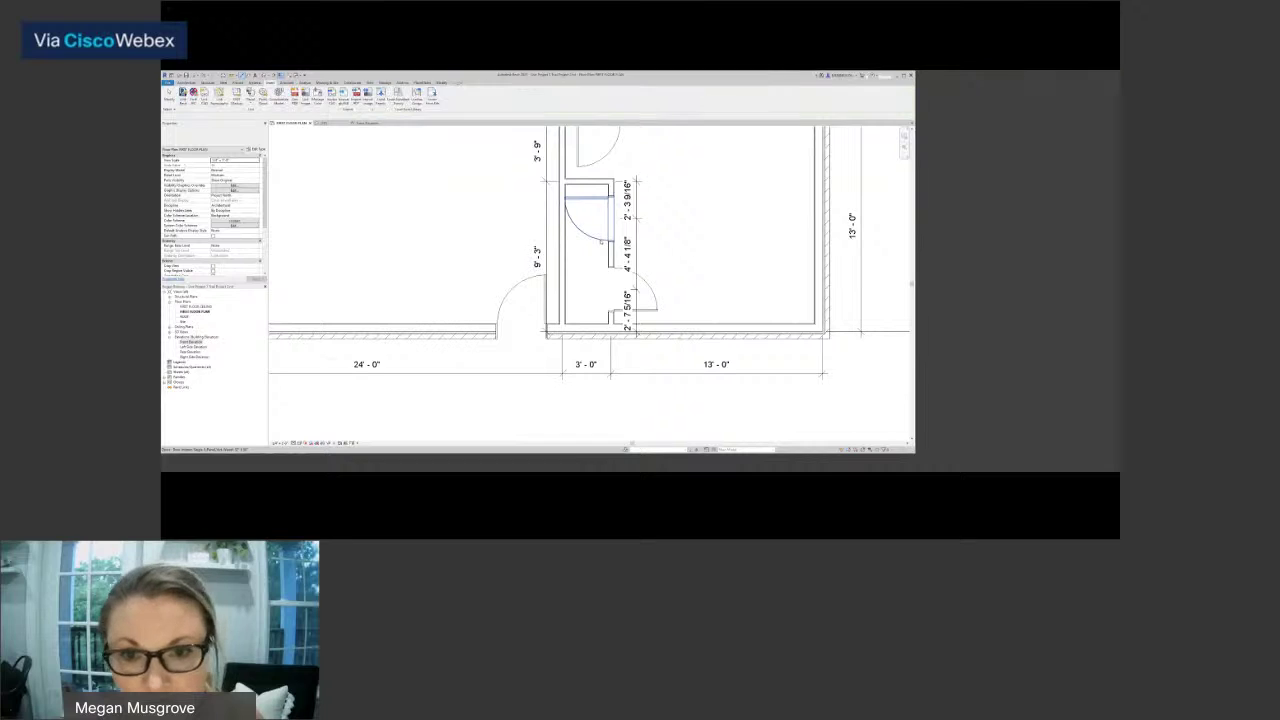
{"action": "left_click", "coordinate": [601, 241]}
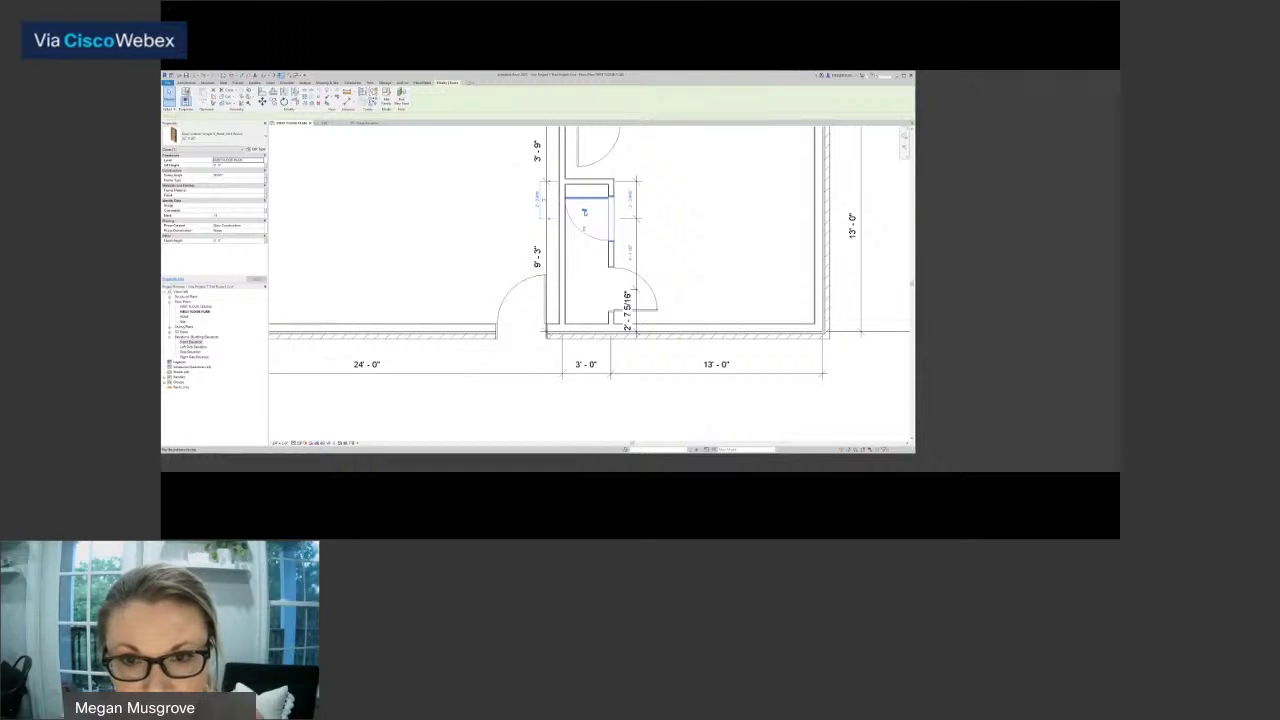
{"action": "key", "text": "space"}
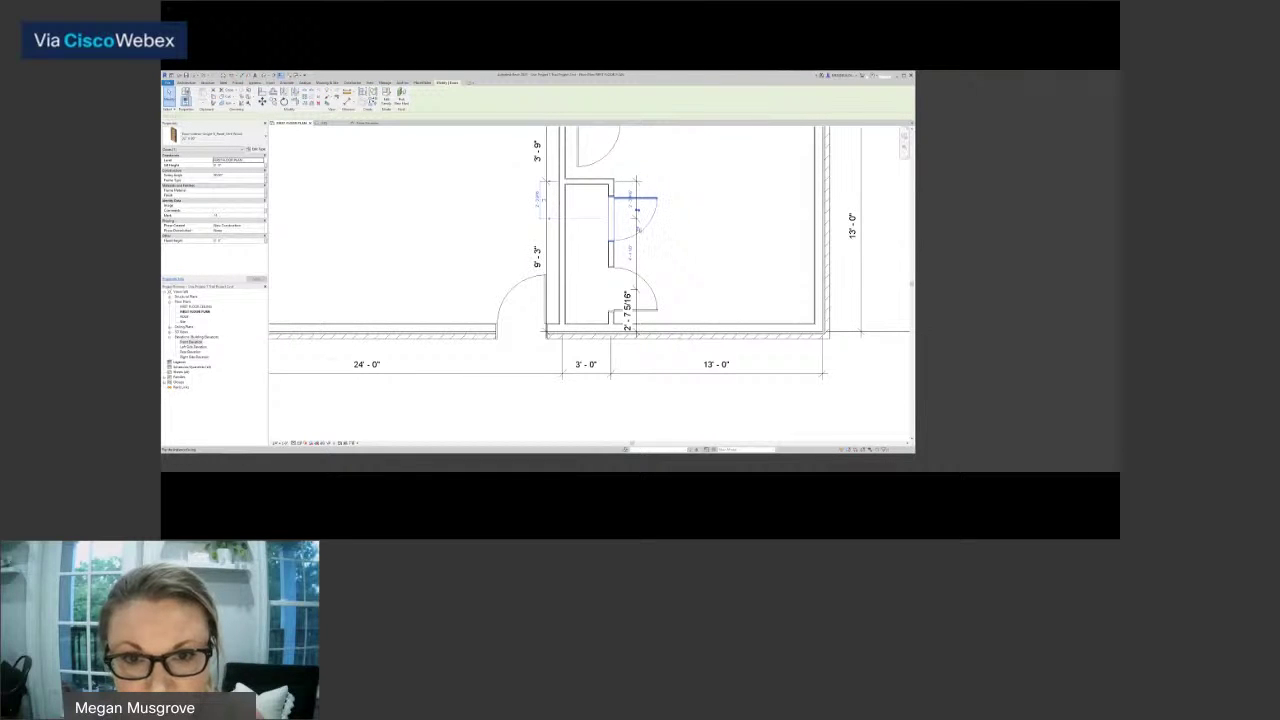
{"action": "key", "text": "space"}
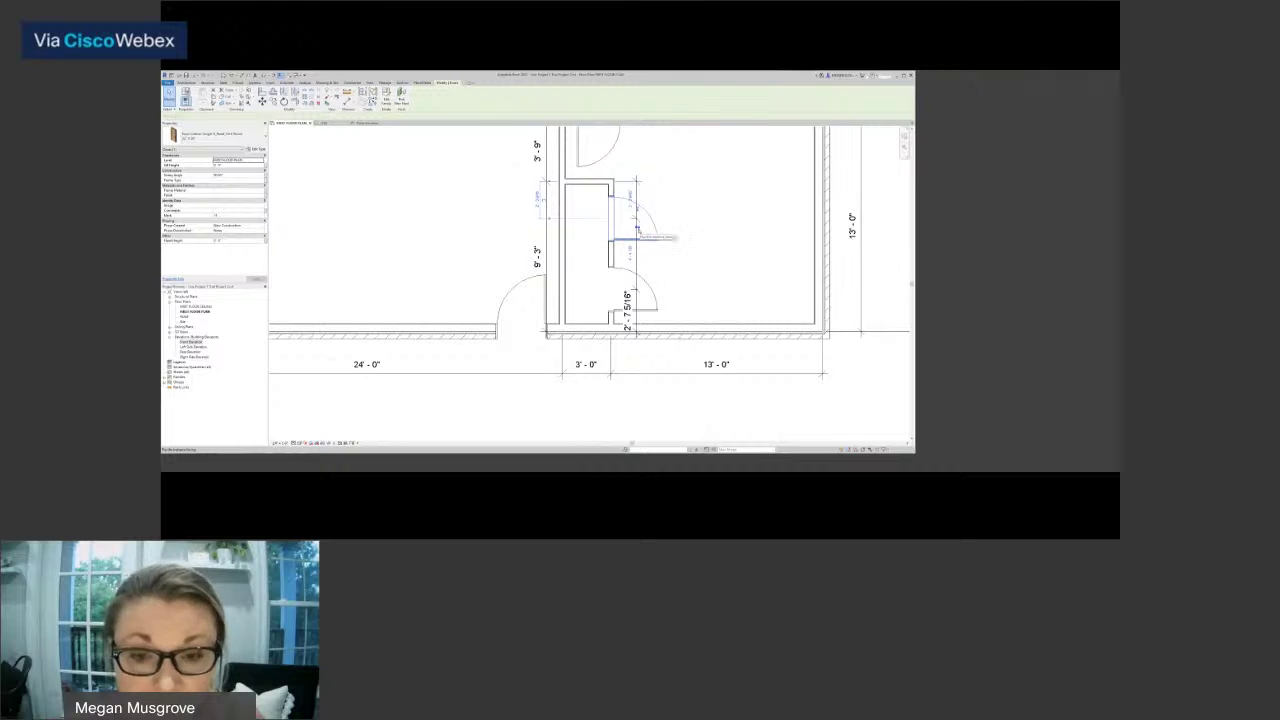
{"action": "key", "text": "space"}
{"action": "key", "text": "space"}
{"action": "key", "text": "space"}
{"action": "key", "text": "space"}
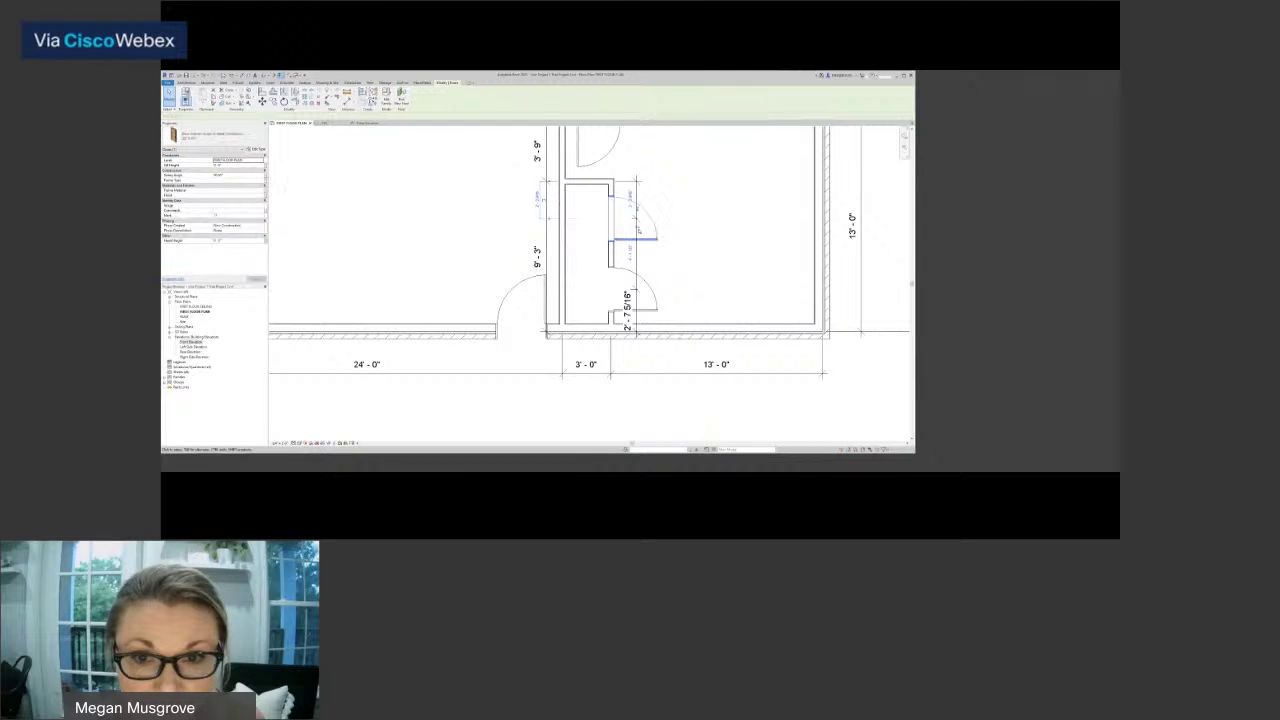
{"action": "key", "text": "Escape"}
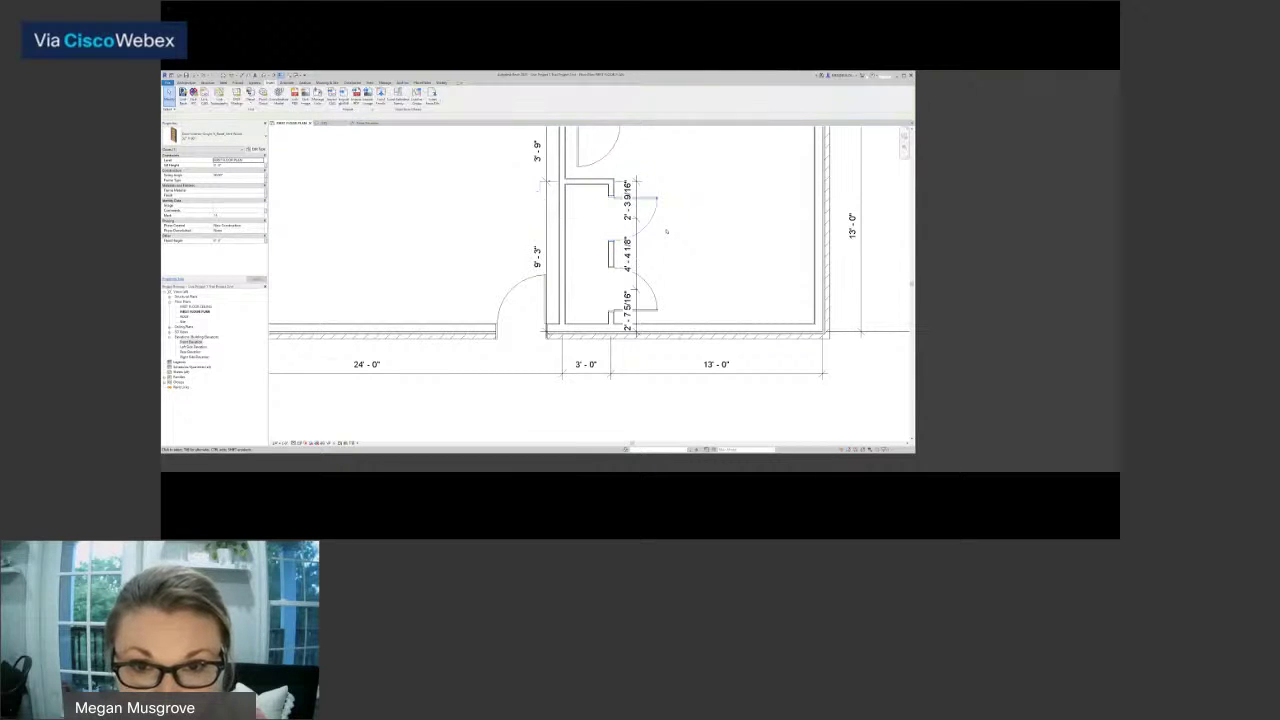
Set the distance from the closet's upper wall to the centre of the lower bedroom's upper closet door to 2' - 6".
{"action": "left_click", "coordinate": [651, 199]}
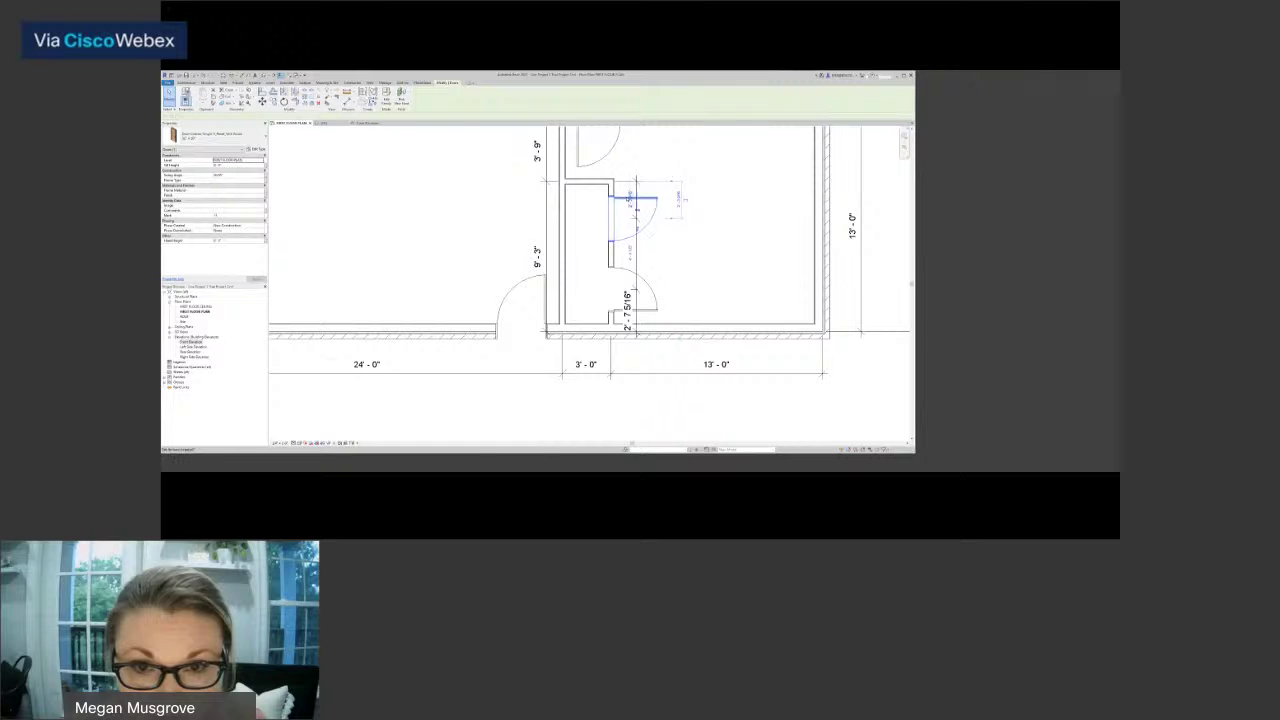
{"action": "left_click", "coordinate": [631, 198]}
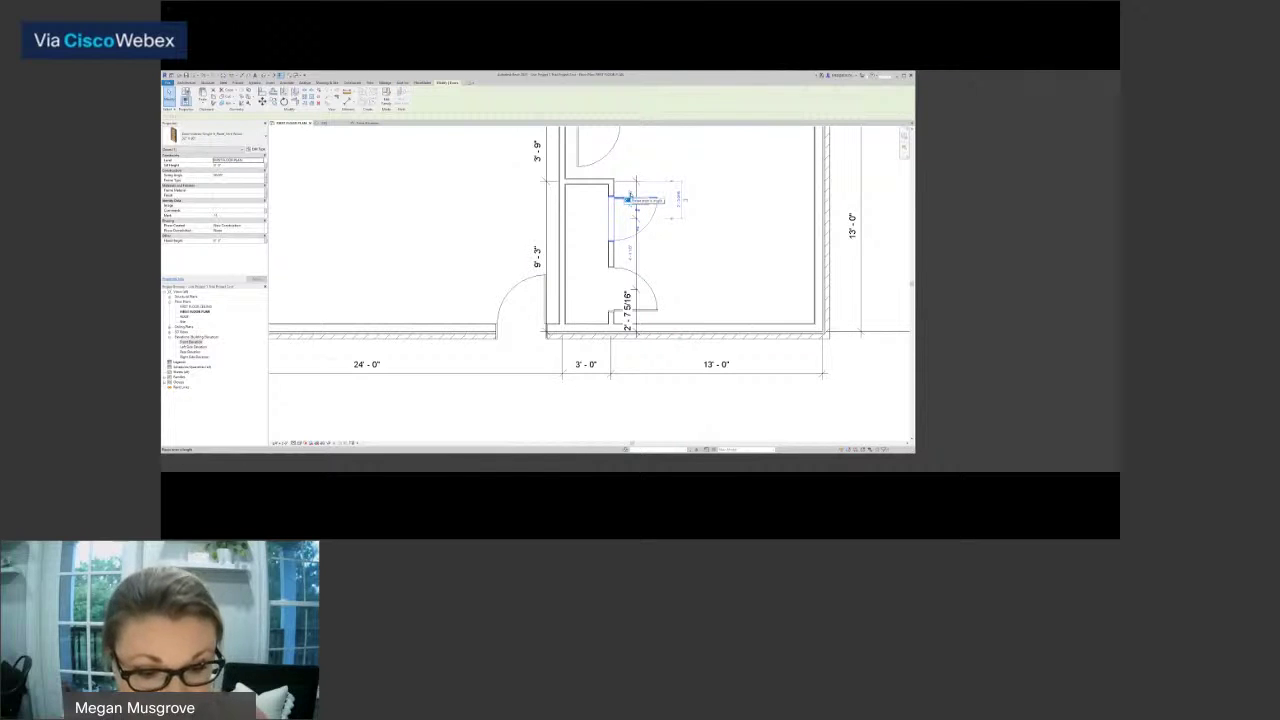
{"action": "type", "text": "2"}
{"action": "key", "text": "Return"}
{"action": "key", "text": "Escape"}
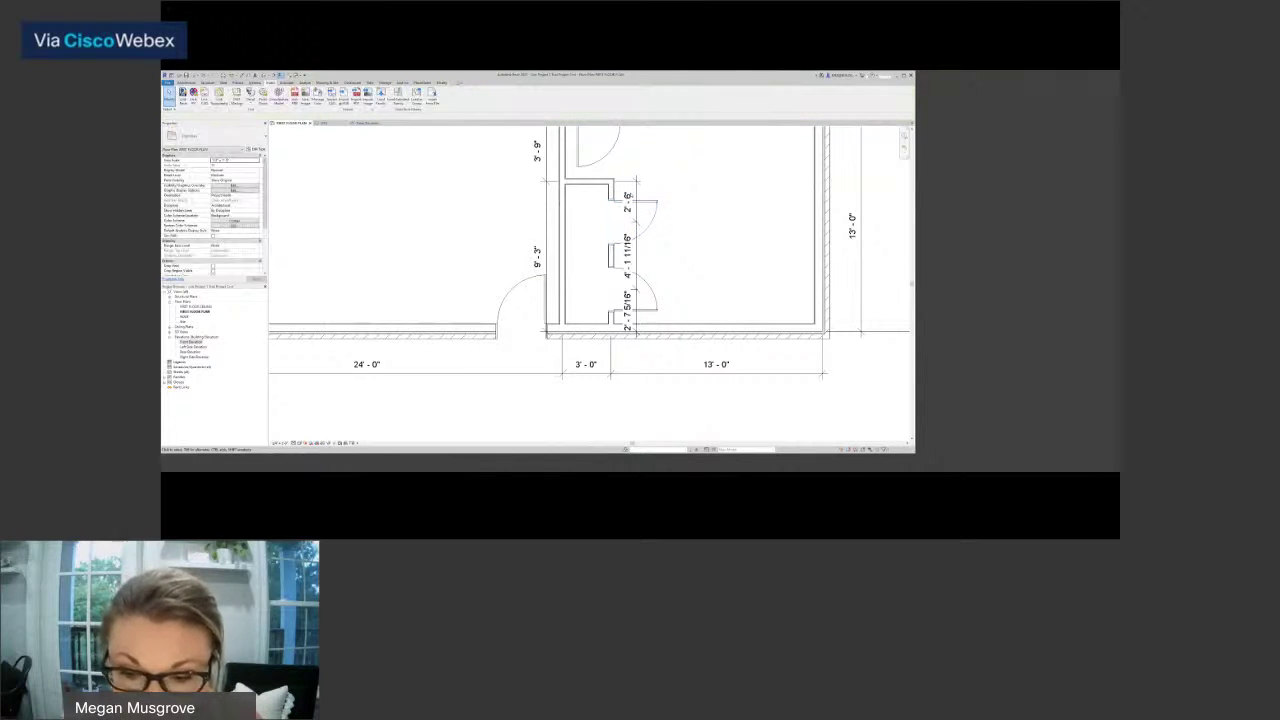
Draw a vertical detail line spanning the lower closet's interior, and a horizontal detail line from its midpoint through the closet wall.
{"action": "key", "text": "d"}
{"action": "key", "text": "l"}
{"action": "scroll", "coordinate": [588, 271], "scroll_direction": "up", "scroll_amount": 2}
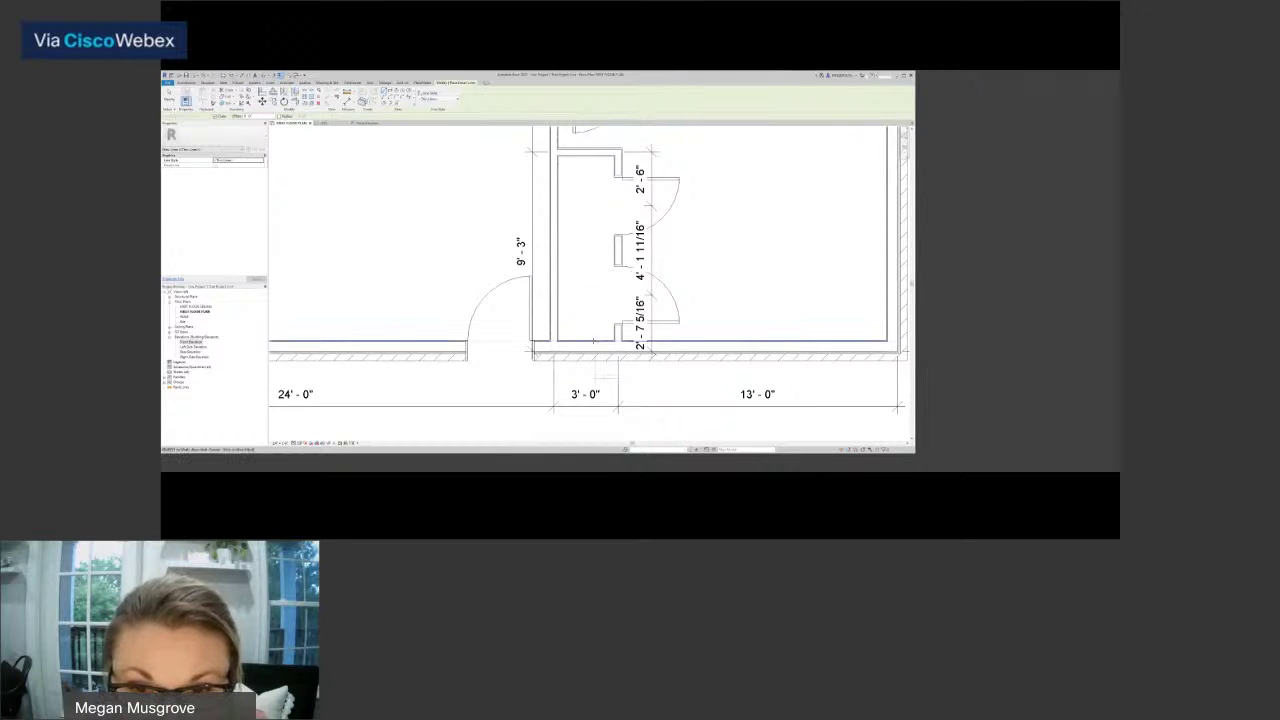
{"action": "left_click", "coordinate": [584, 340]}
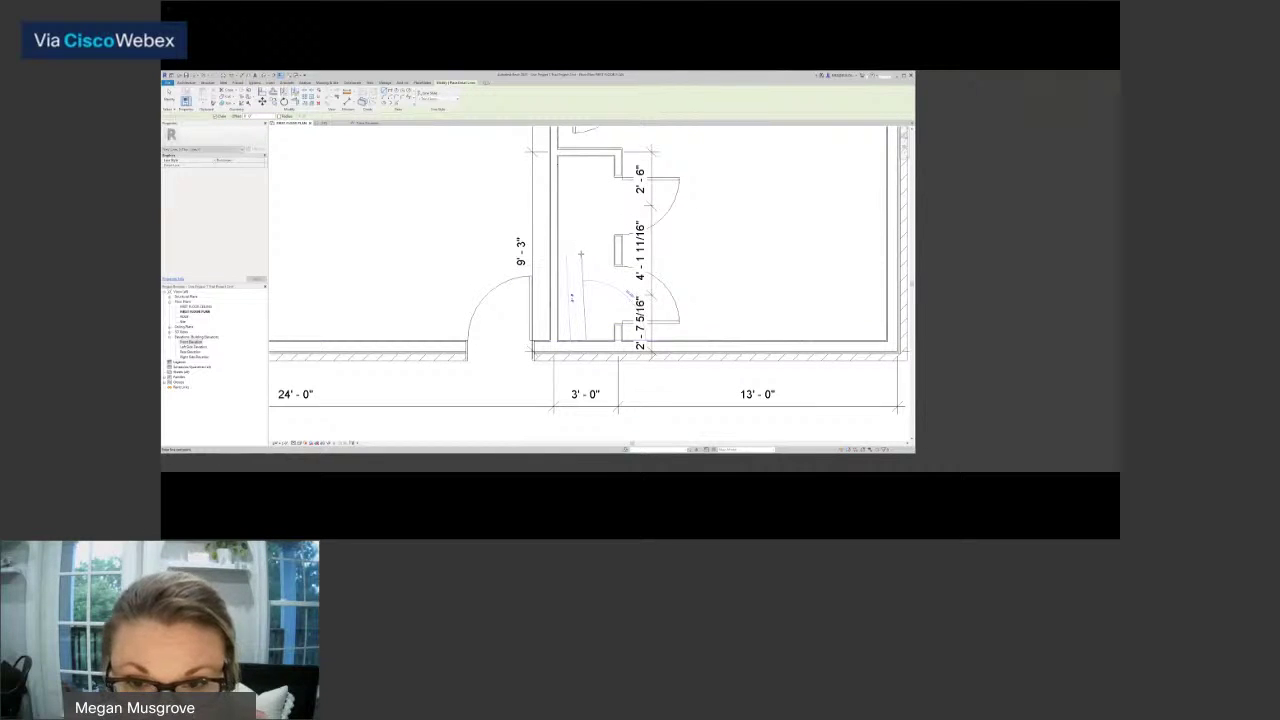
{"action": "left_click", "coordinate": [585, 157]}
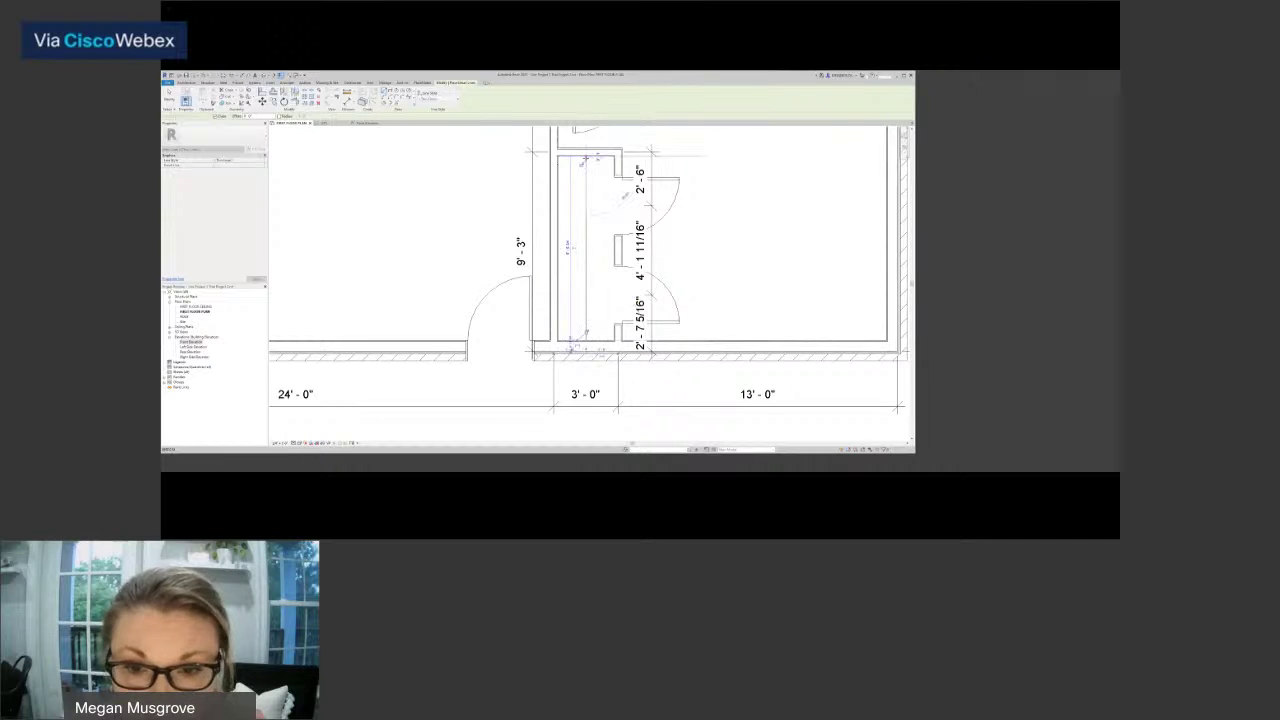
{"action": "key", "text": "Escape"}
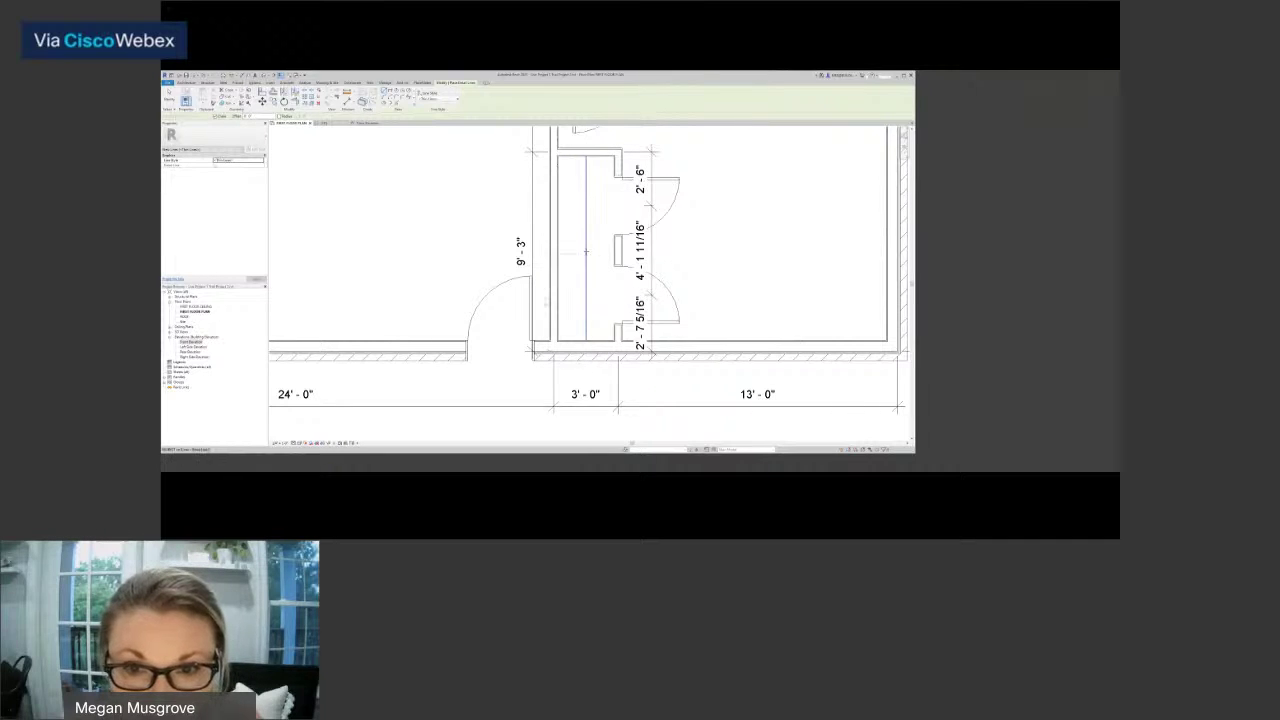
{"action": "key", "text": "Escape"}
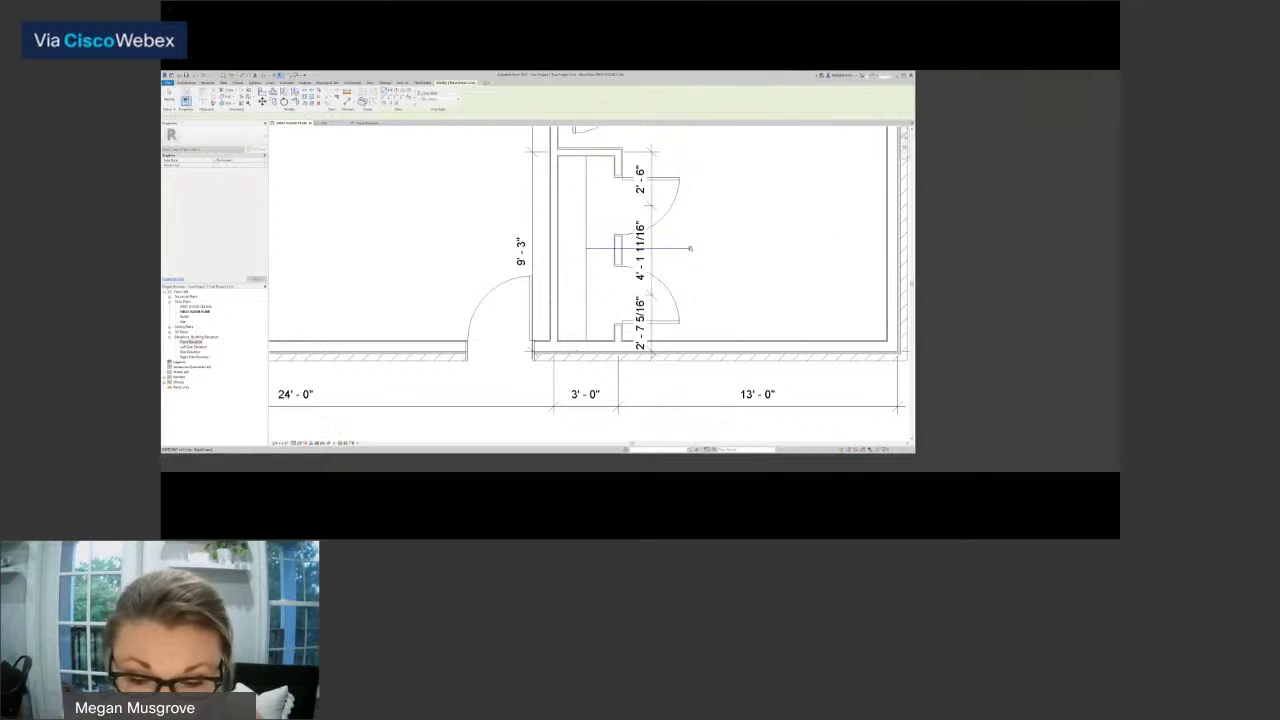
{"action": "key", "text": "d"}
{"action": "key", "text": "l"}
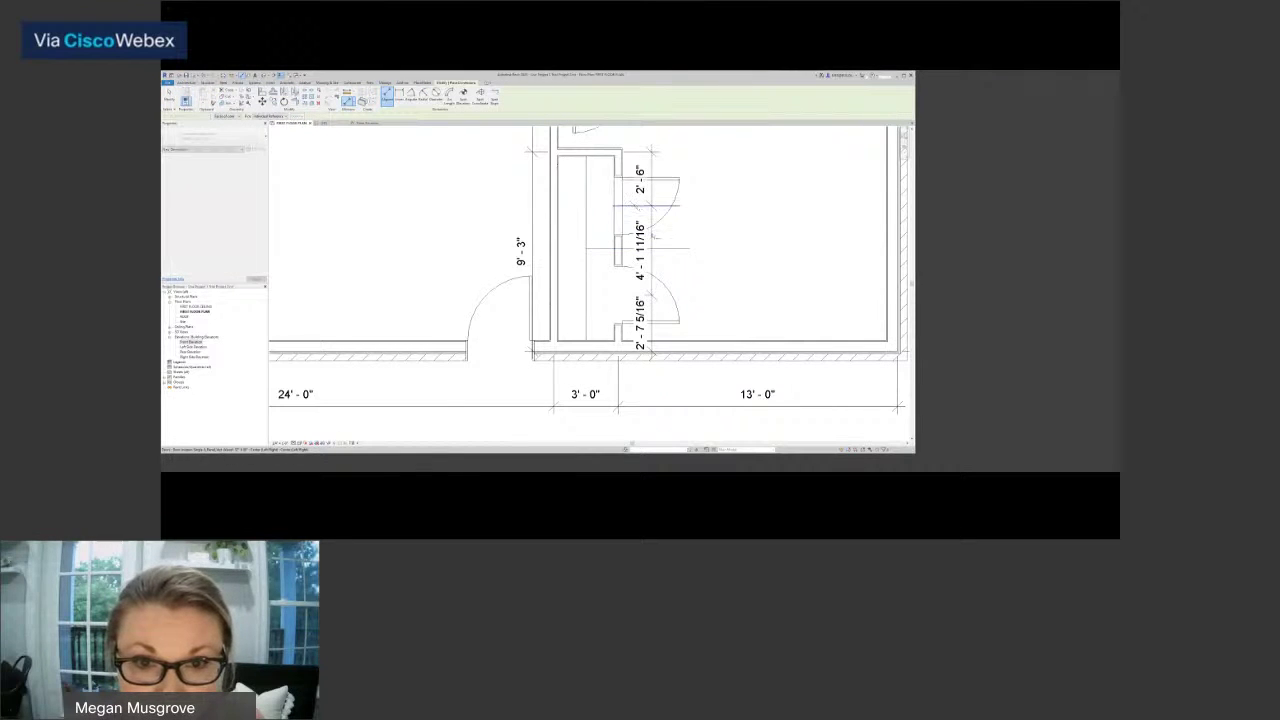
{"action": "left_click", "coordinate": [616, 198]}
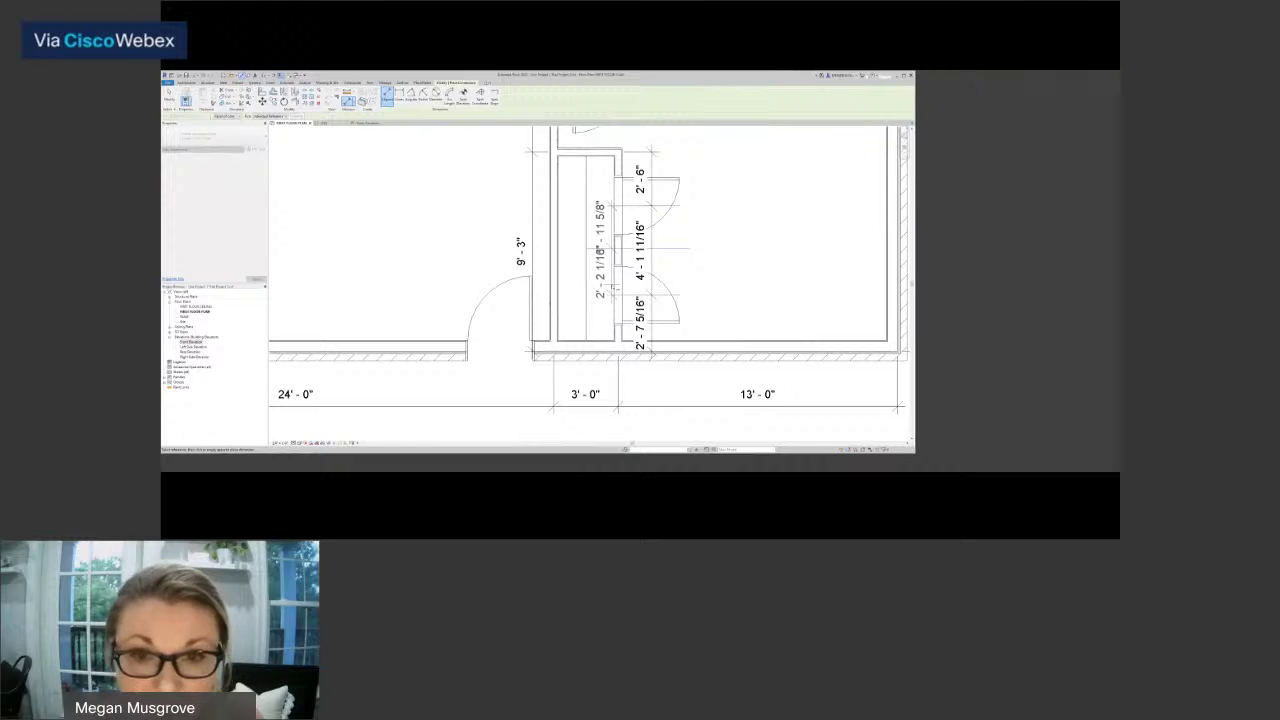
{"action": "key", "text": "Escape"}
{"action": "key", "text": "Escape"}
Delete the horizontal detail line through the lower closet's wall and the vertical detail line inside the closet.
{"action": "left_click", "coordinate": [598, 248]}
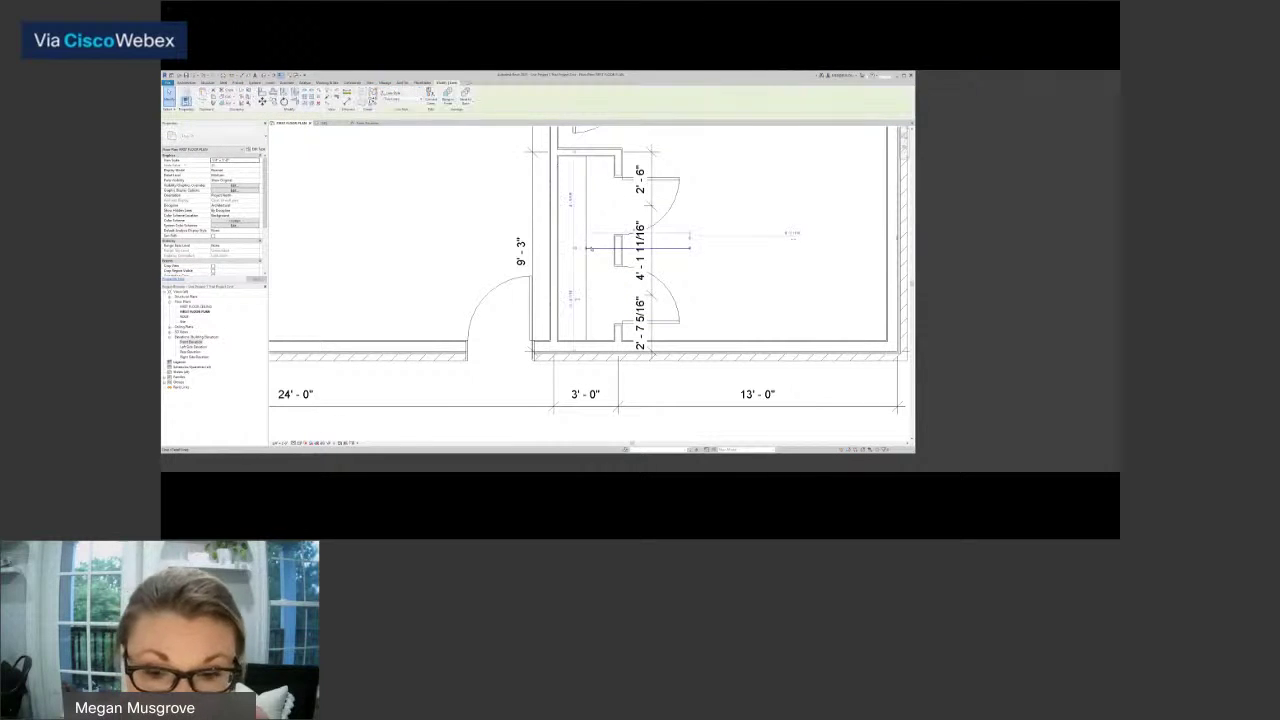
{"action": "key", "text": "Delete"}
{"action": "left_click", "coordinate": [587, 267]}
{"action": "key", "text": "Delete"}
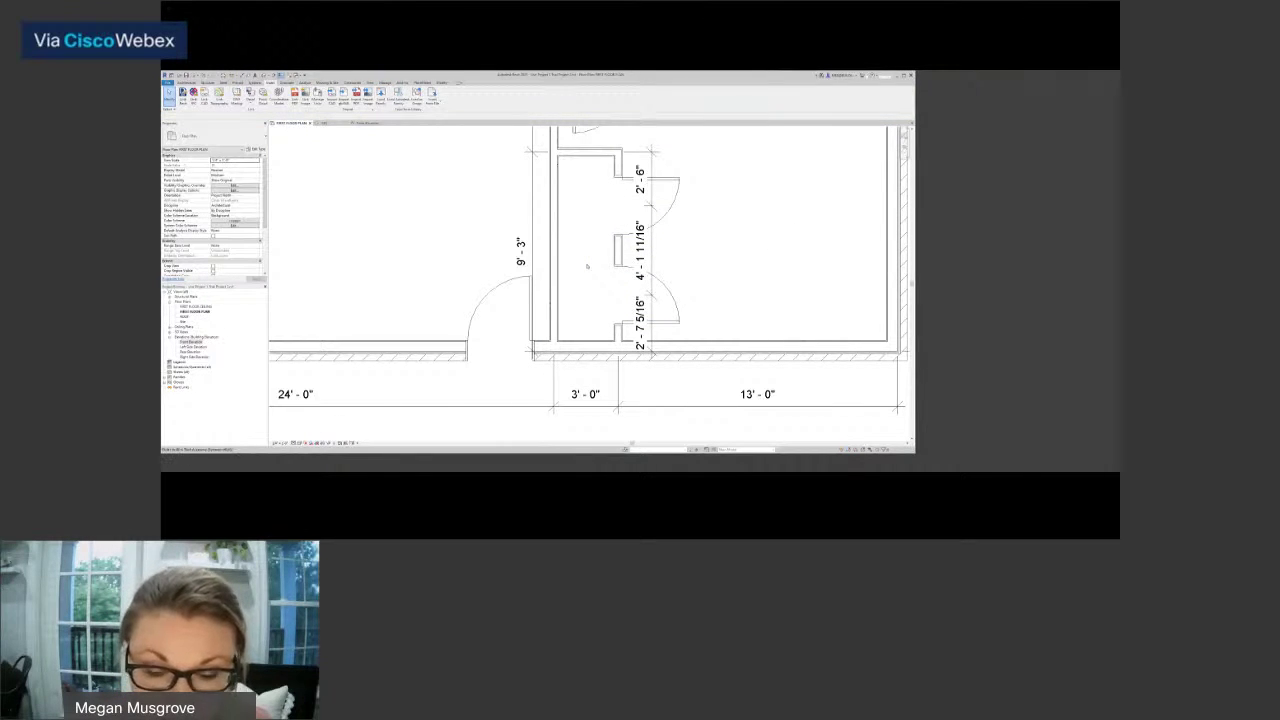
Draw detail lines from the lower closet's outer upper corner horizontally into the bedroom, then vertically down to the lower wall's inner face.
{"action": "key", "text": "d"}
{"action": "key", "text": "l"}
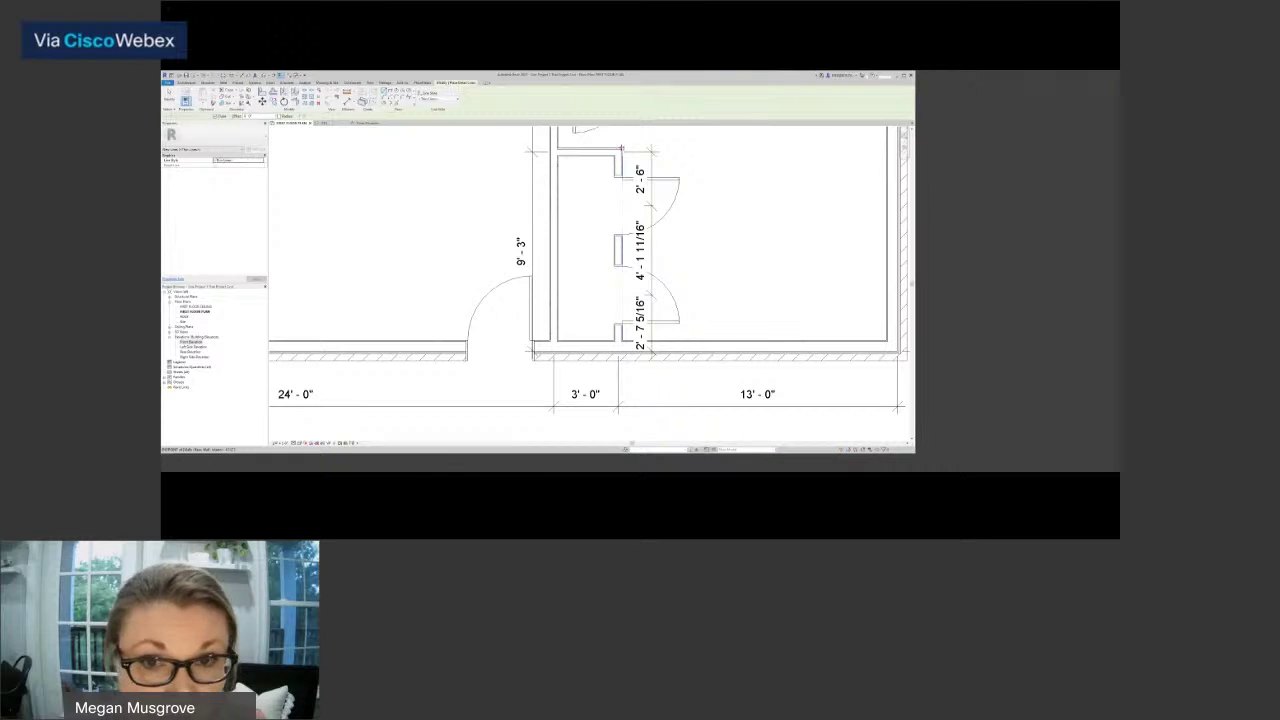
{"action": "left_click", "coordinate": [622, 149]}
{"action": "left_click", "coordinate": [699, 148]}
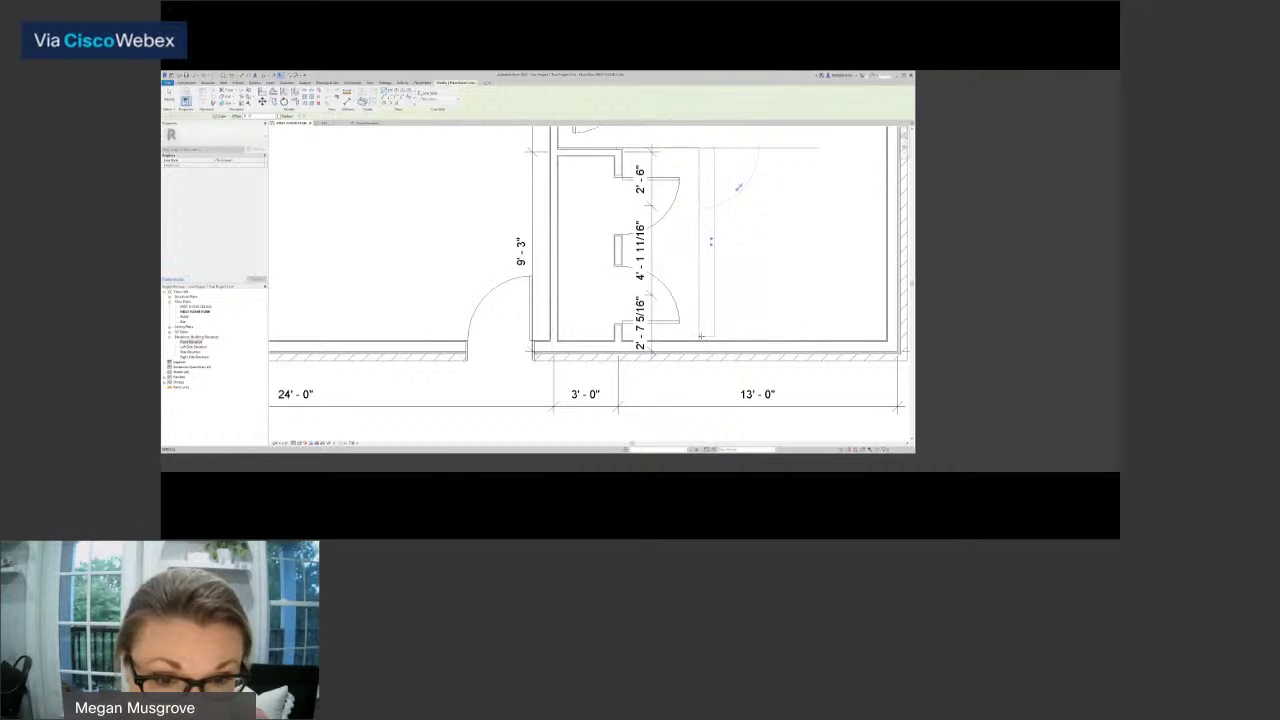
{"action": "left_click", "coordinate": [700, 340]}
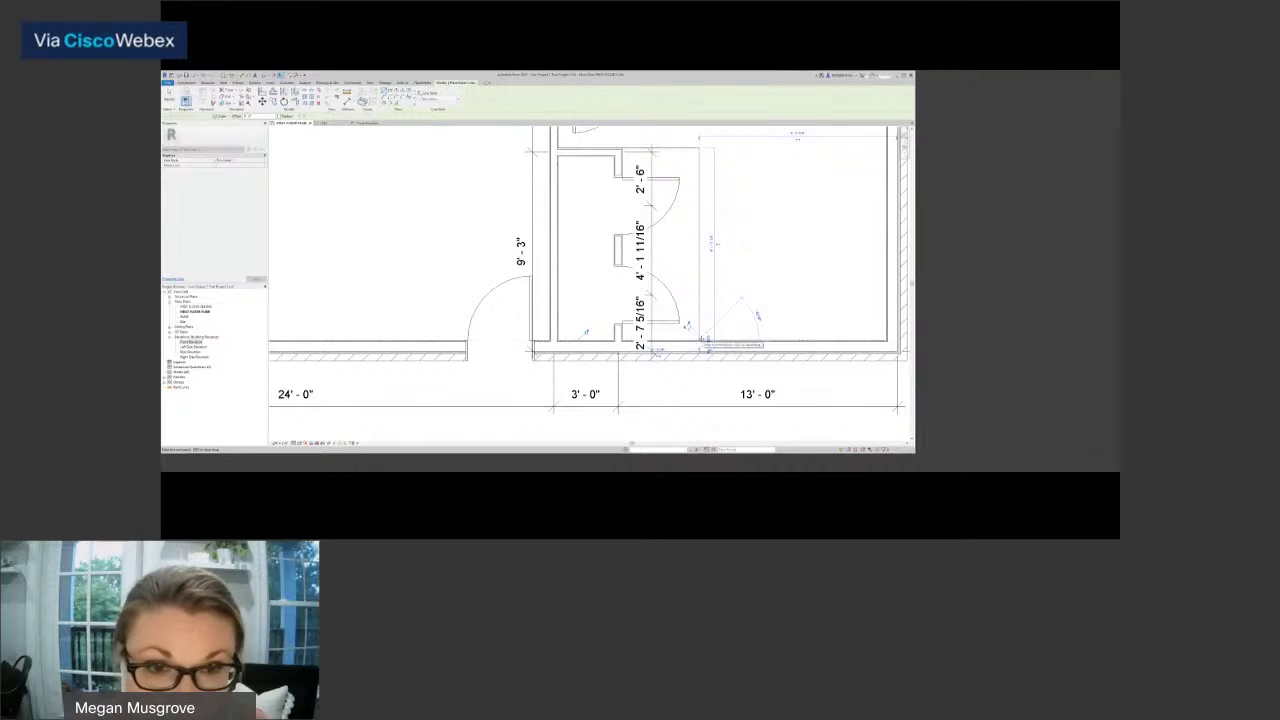
{"action": "key", "text": "Escape"}
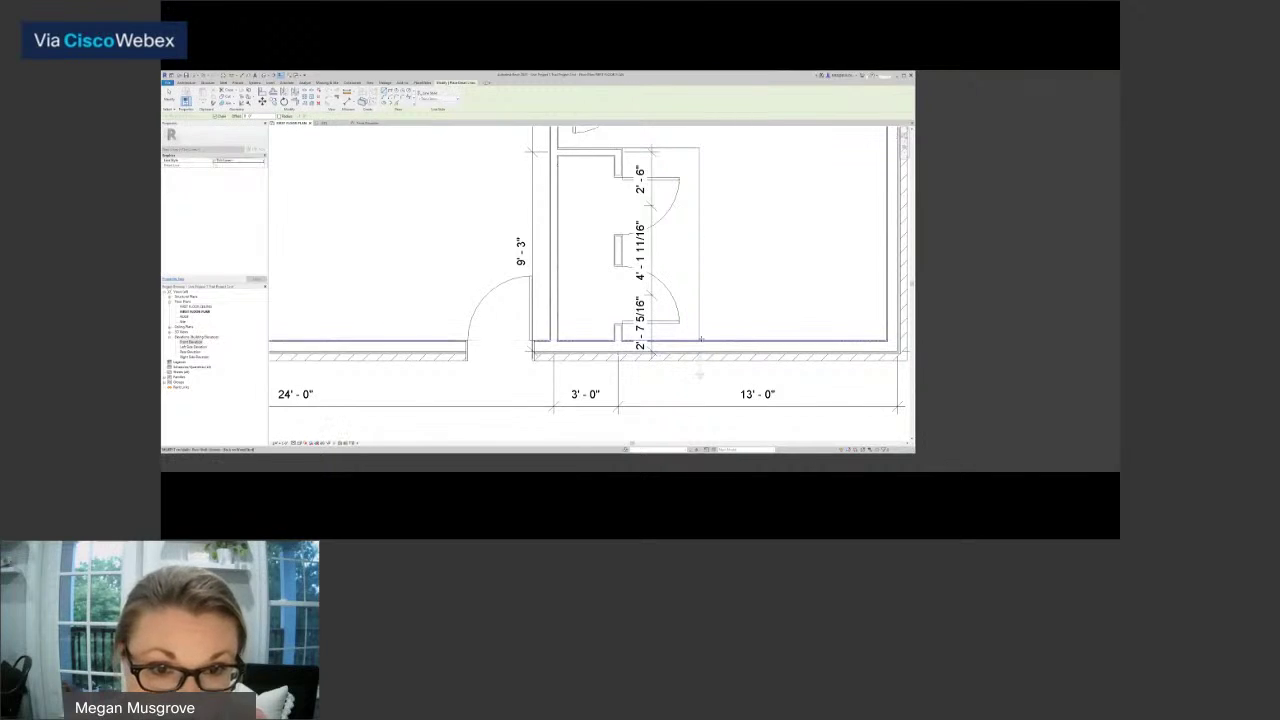
Draw a horizontal detail line from the vertical line's midpoint through the closet wall into the closet.
{"action": "left_click", "coordinate": [699, 244]}
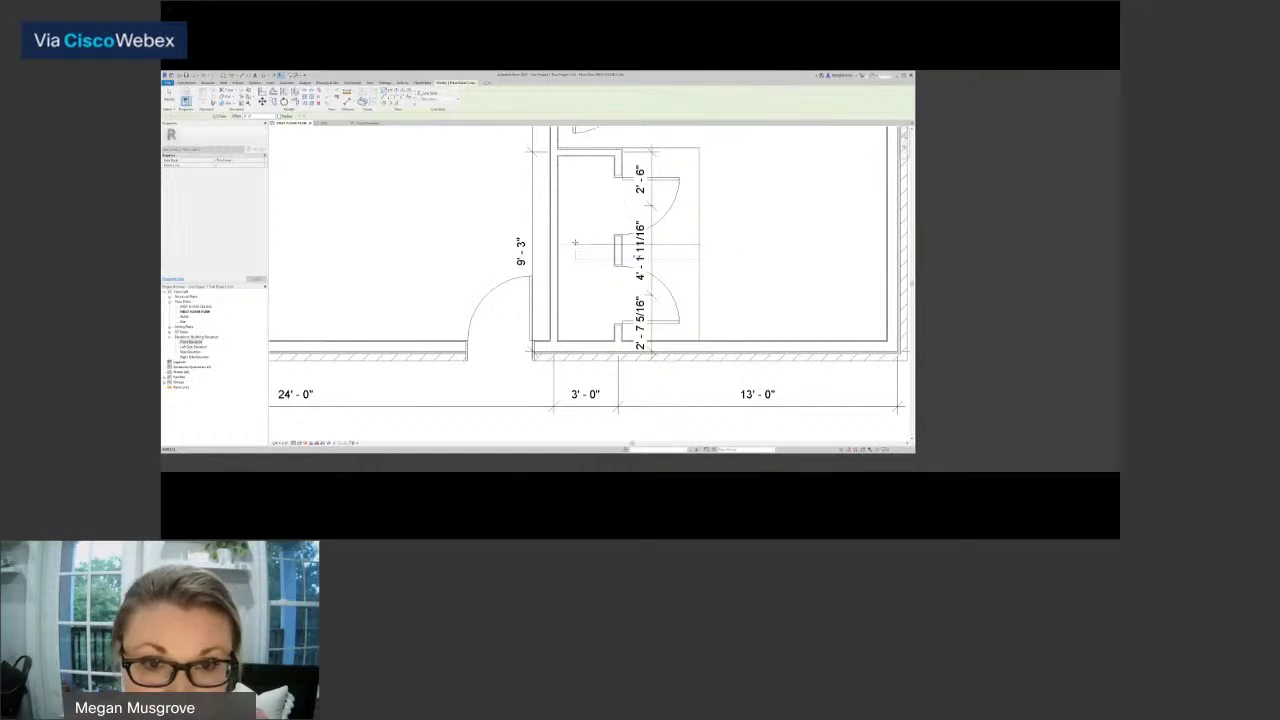
{"action": "left_click", "coordinate": [578, 244]}
{"action": "key", "text": "Escape"}
{"action": "key", "text": "Escape"}
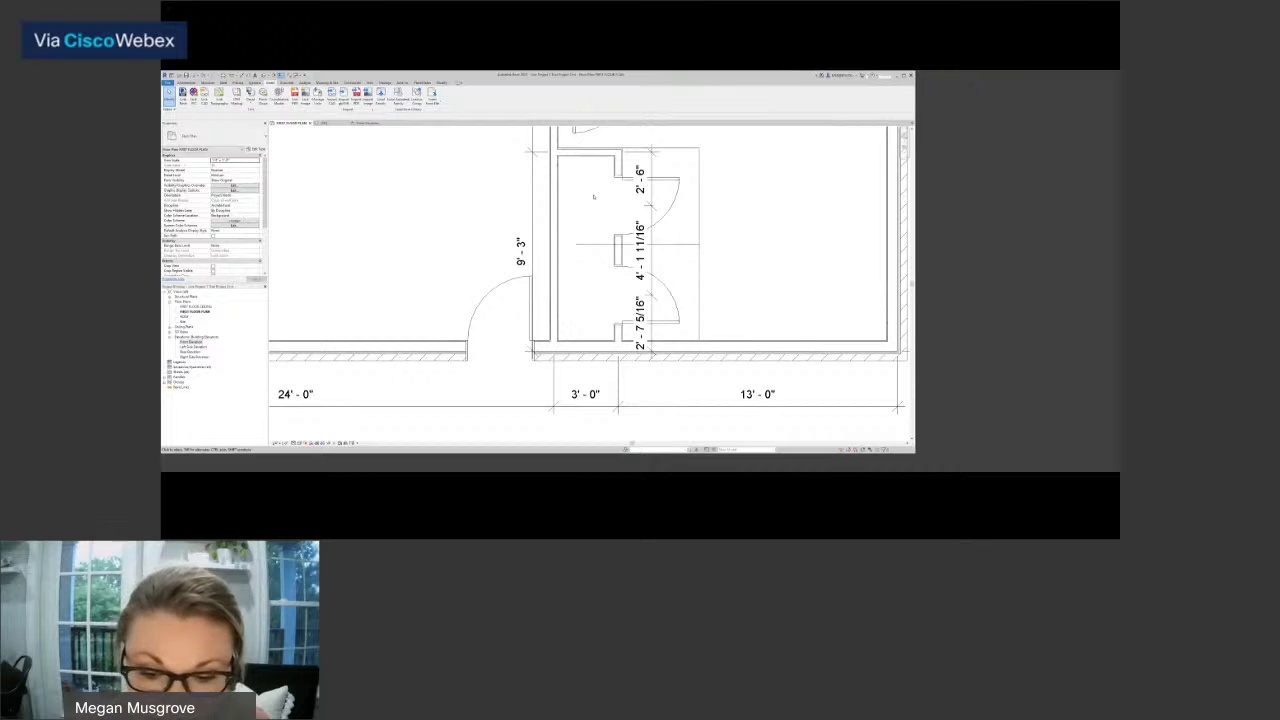
Add a dimension string inside the lower closet from the upper door's centre through the horizontal midline to the lower door's centre.
{"action": "key", "text": "d"}
{"action": "key", "text": "i"}
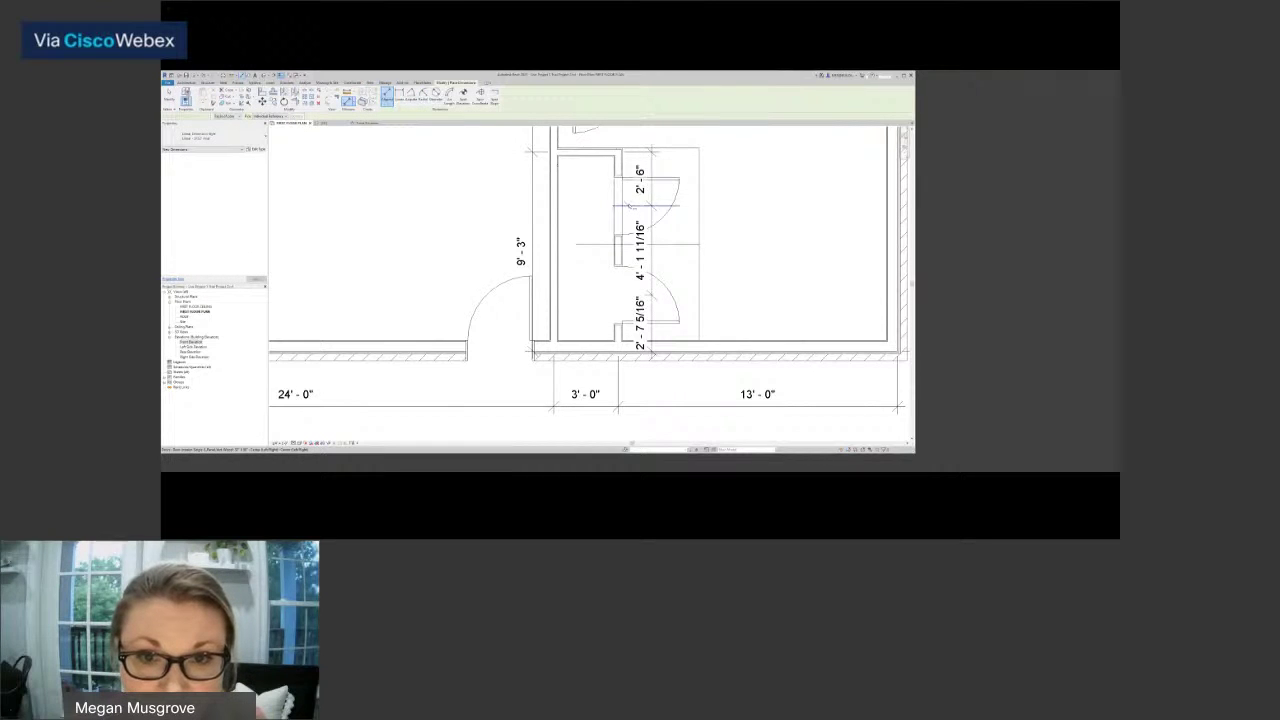
{"action": "left_click", "coordinate": [630, 205]}
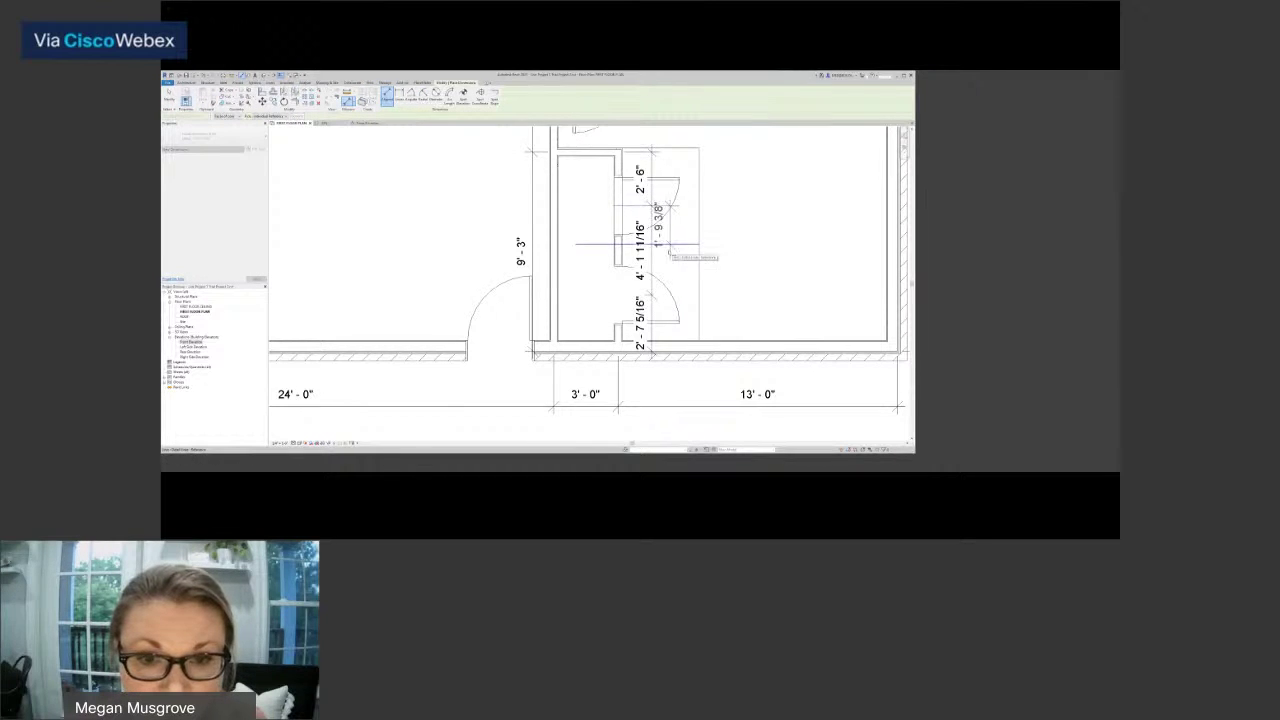
{"action": "left_click", "coordinate": [671, 246]}
{"action": "left_click", "coordinate": [663, 295]}
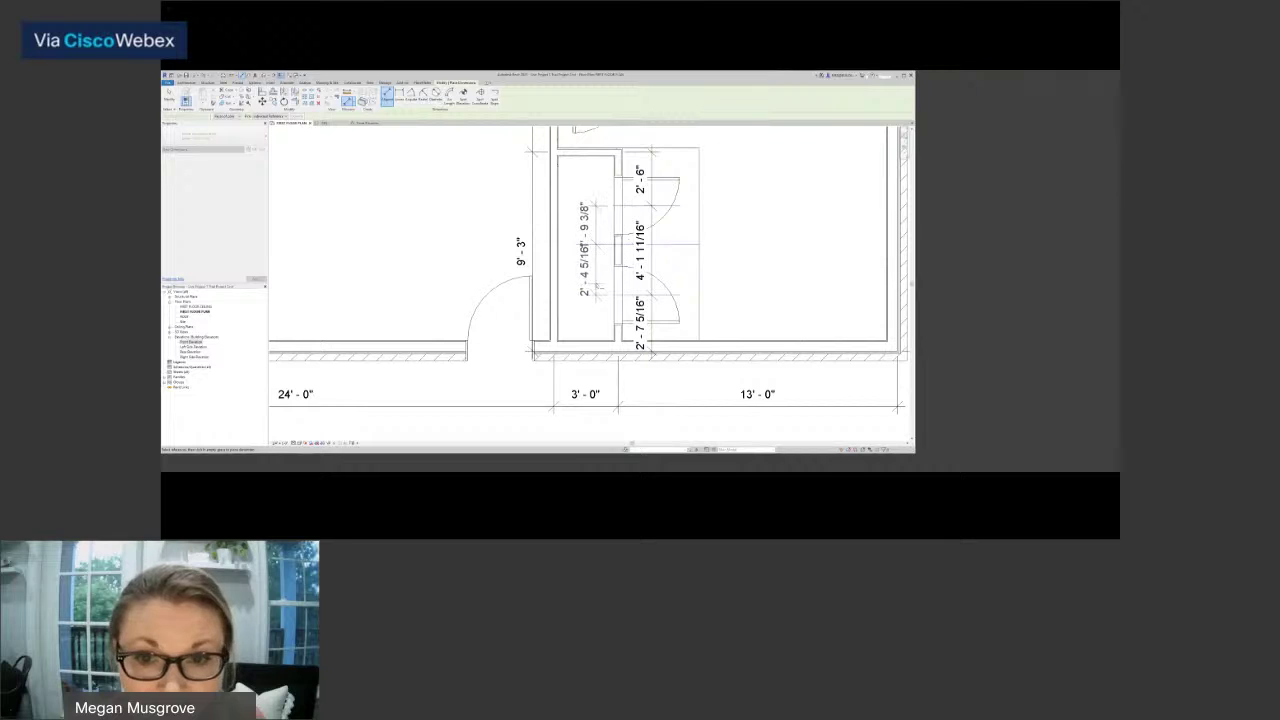
{"action": "left_click", "coordinate": [600, 287]}
{"action": "key", "text": "Escape"}
{"action": "key", "text": "Escape"}
Set the distance from the horizontal midline to the centre of each lower closet door to 2' - 0".
{"action": "left_click", "coordinate": [668, 217]}
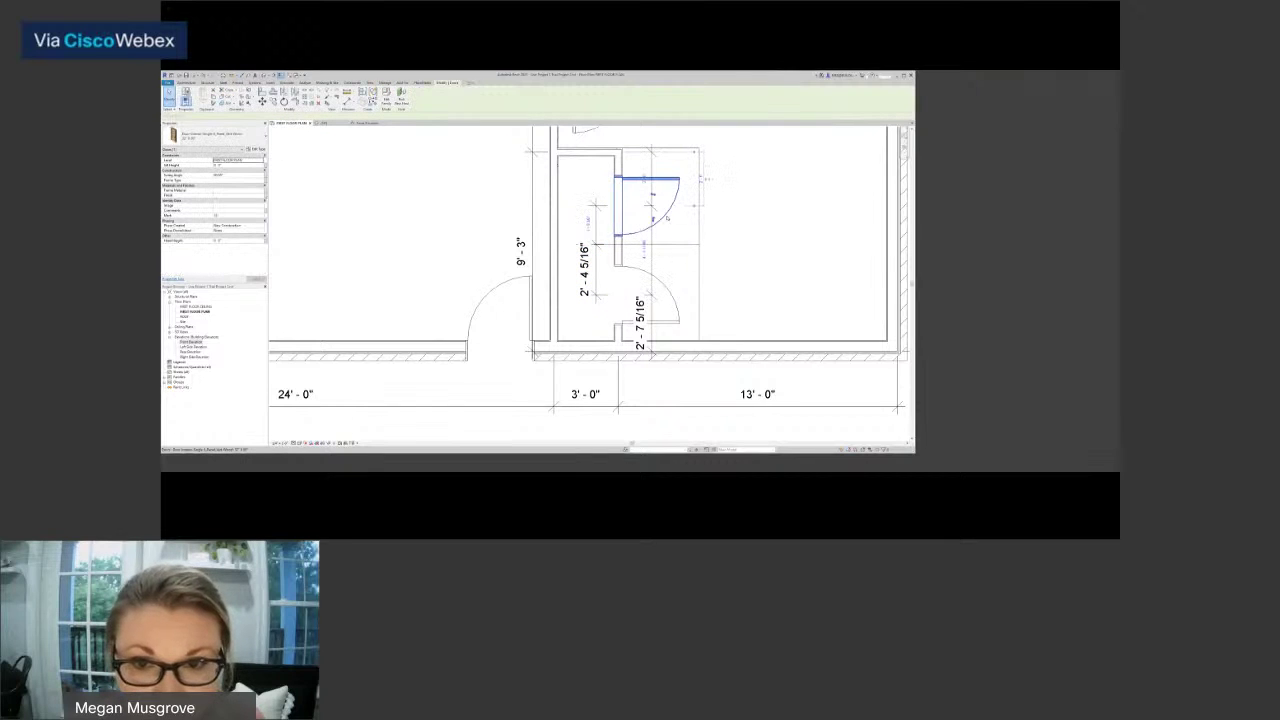
{"action": "left_click", "coordinate": [590, 223]}
{"action": "type", "text": "2"}
{"action": "key", "text": "Return"}
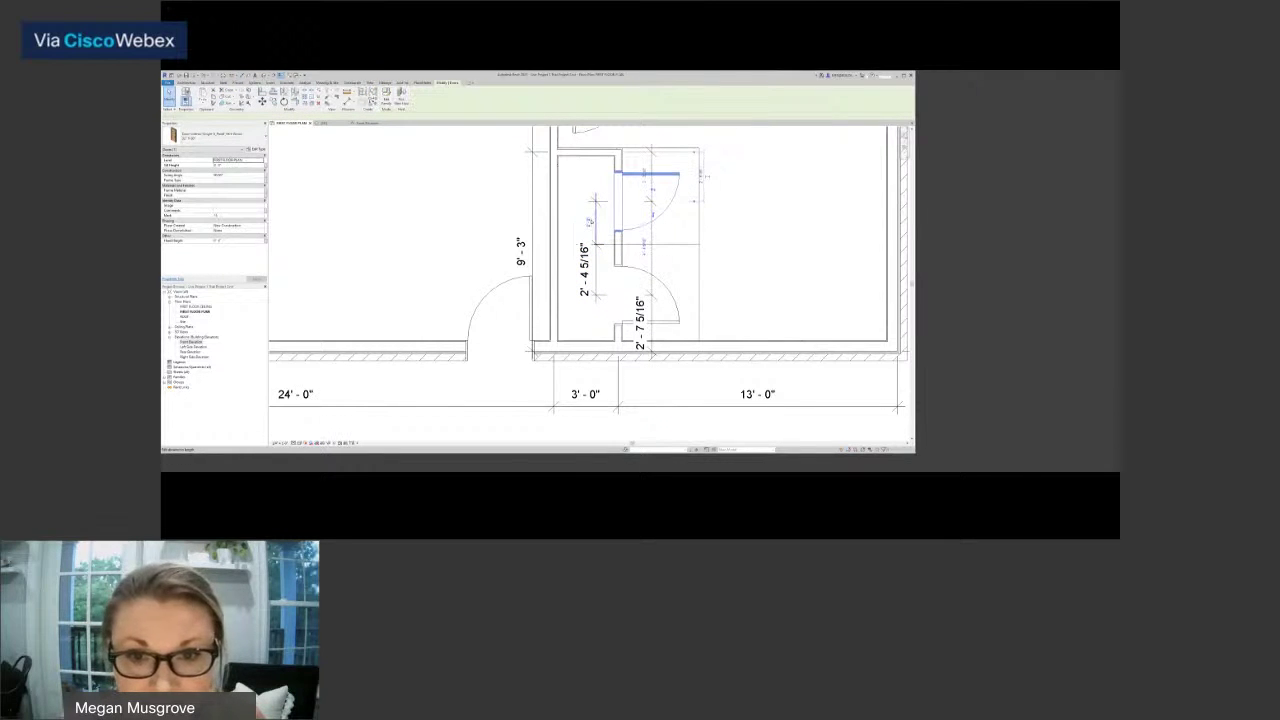
{"action": "left_click", "coordinate": [664, 284]}
{"action": "left_click", "coordinate": [588, 269]}
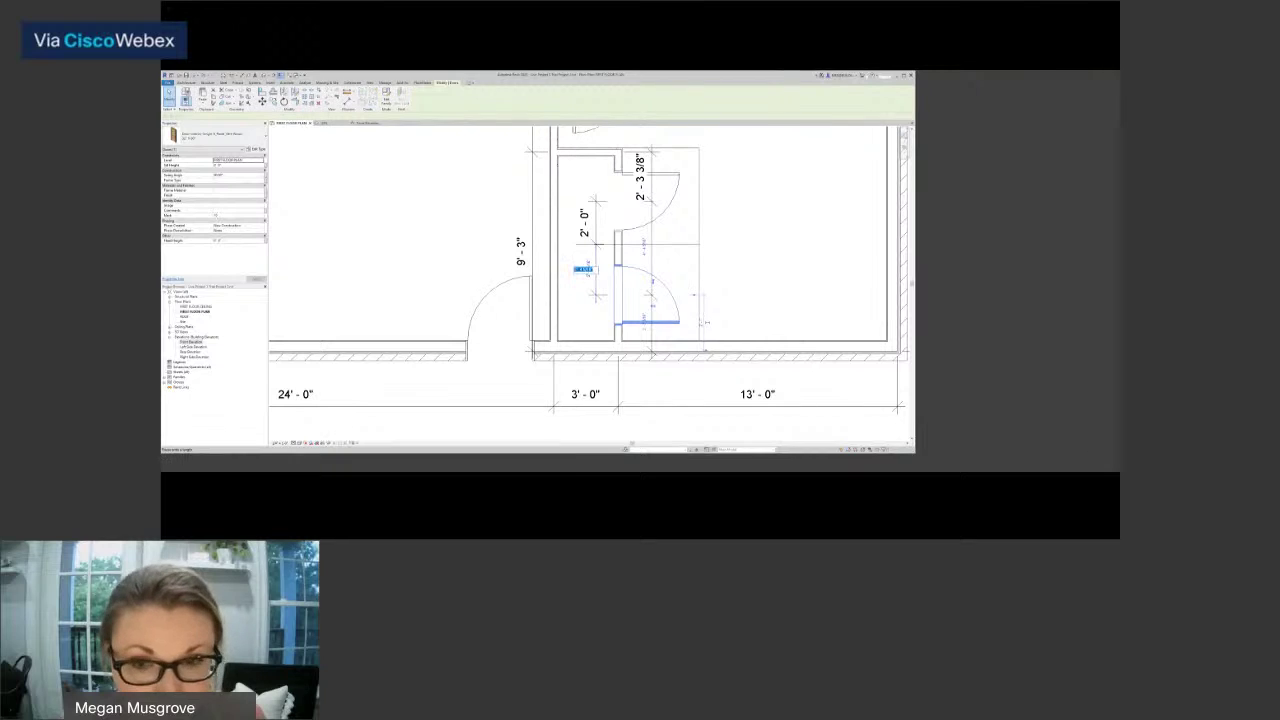
{"action": "type", "text": "2"}
{"action": "key", "text": "Return"}
{"action": "left_click", "coordinate": [794, 217]}
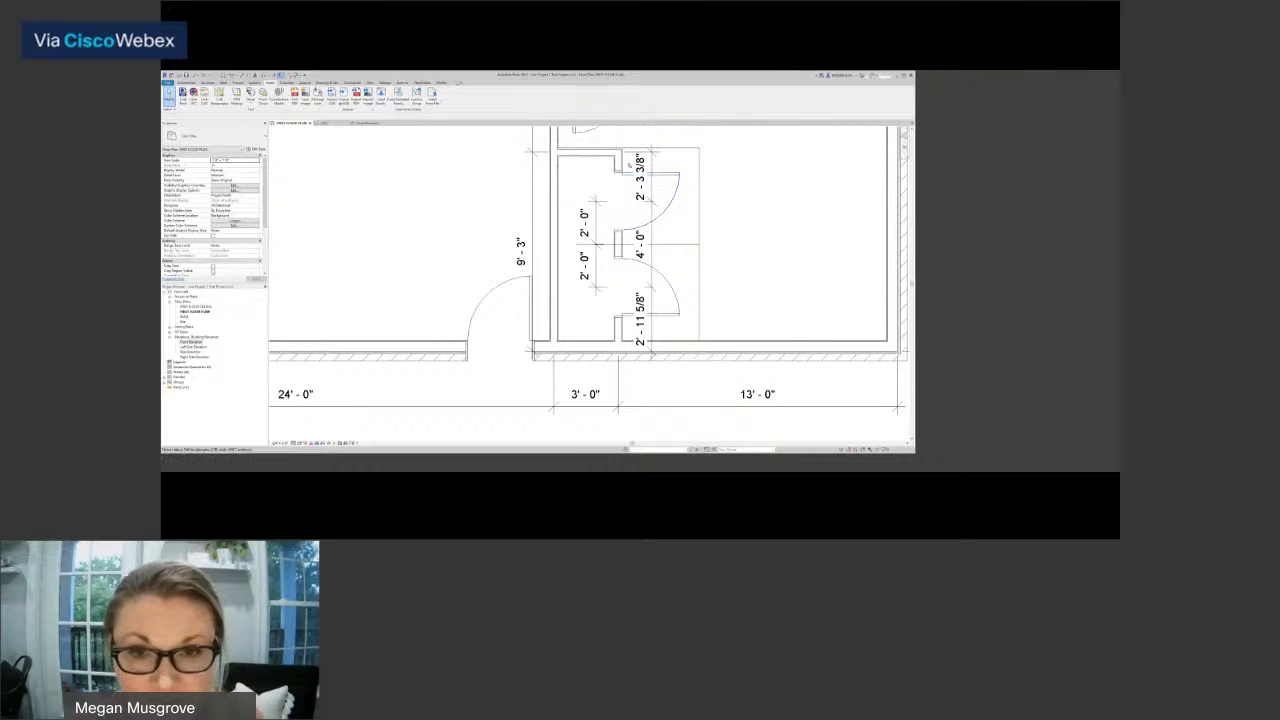
Measure from the lower closet's outer upper corner to the edge of the upper closet door opening.
{"action": "scroll", "coordinate": [620, 165], "scroll_direction": "up", "scroll_amount": 3}
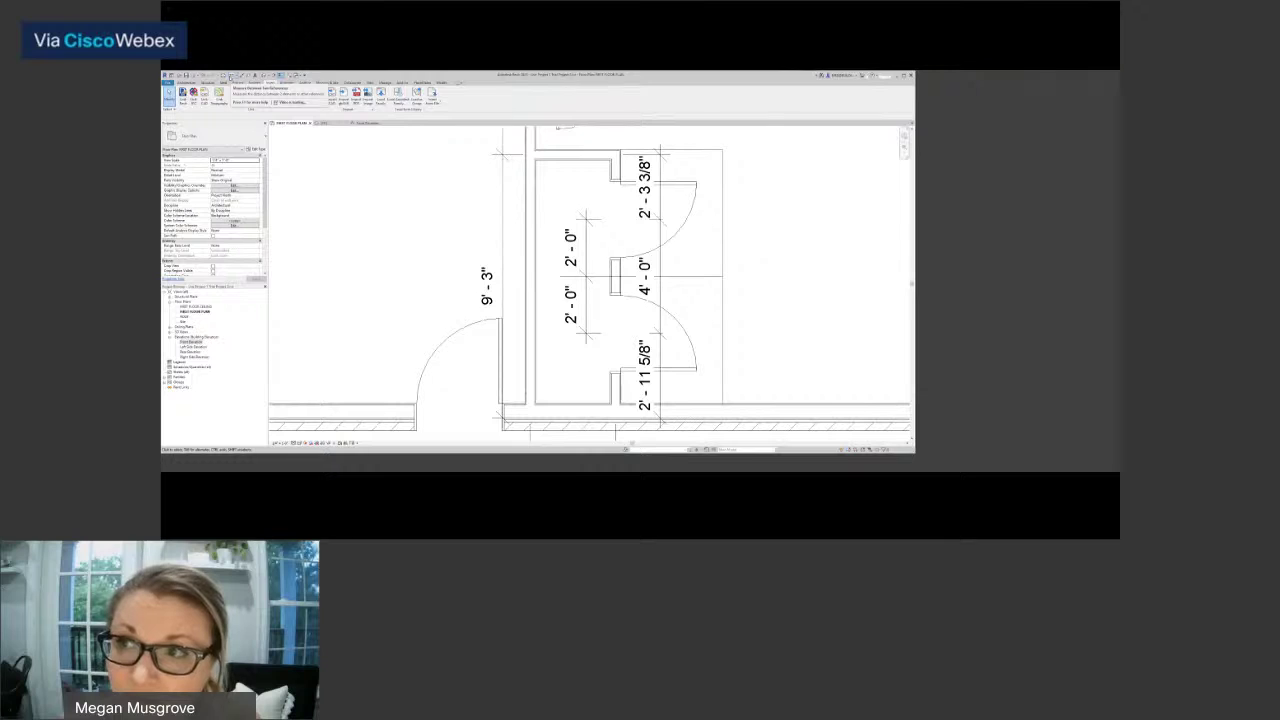
{"action": "left_click", "coordinate": [230, 76]}
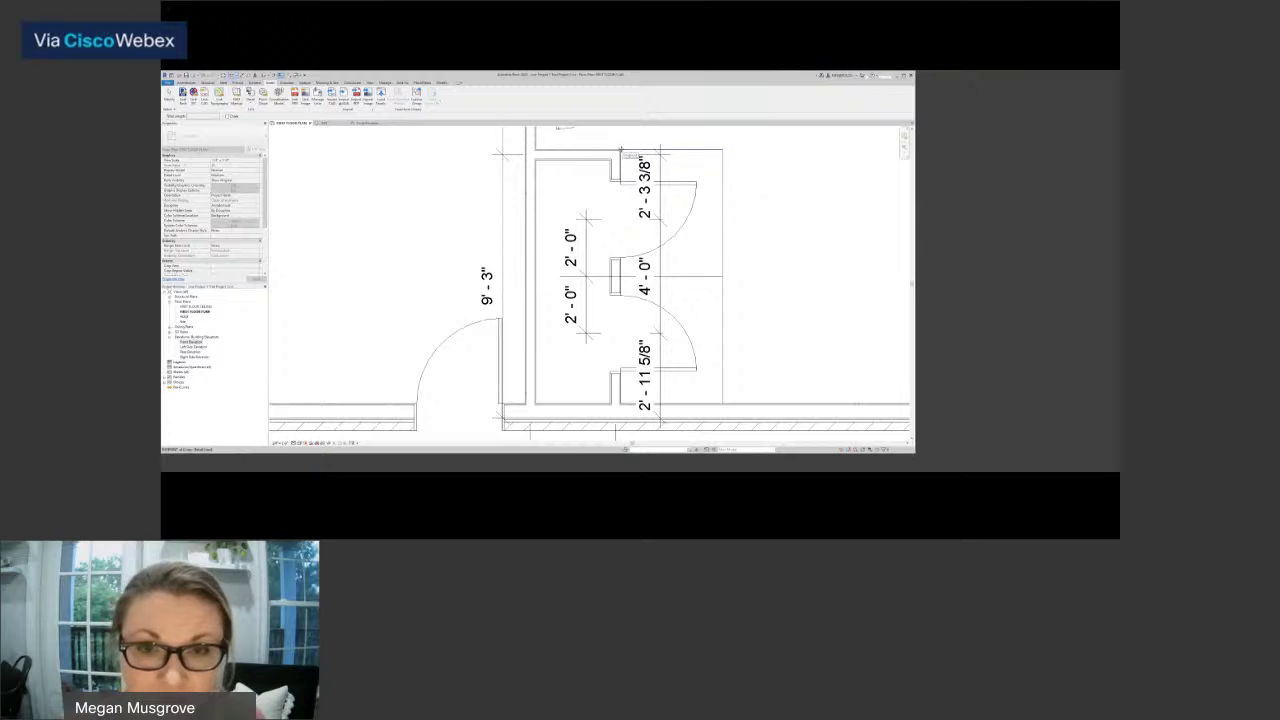
{"action": "scroll", "coordinate": [621, 150], "scroll_direction": "up", "scroll_amount": 3}
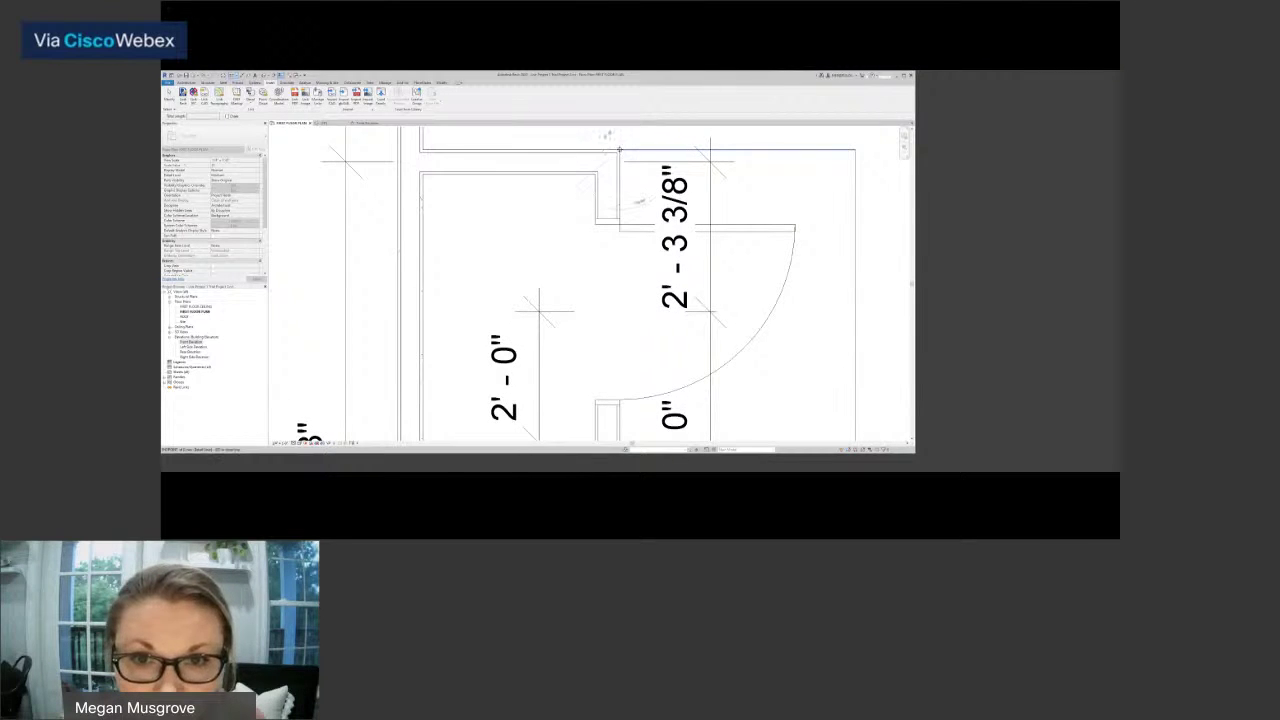
{"action": "left_click", "coordinate": [621, 150]}
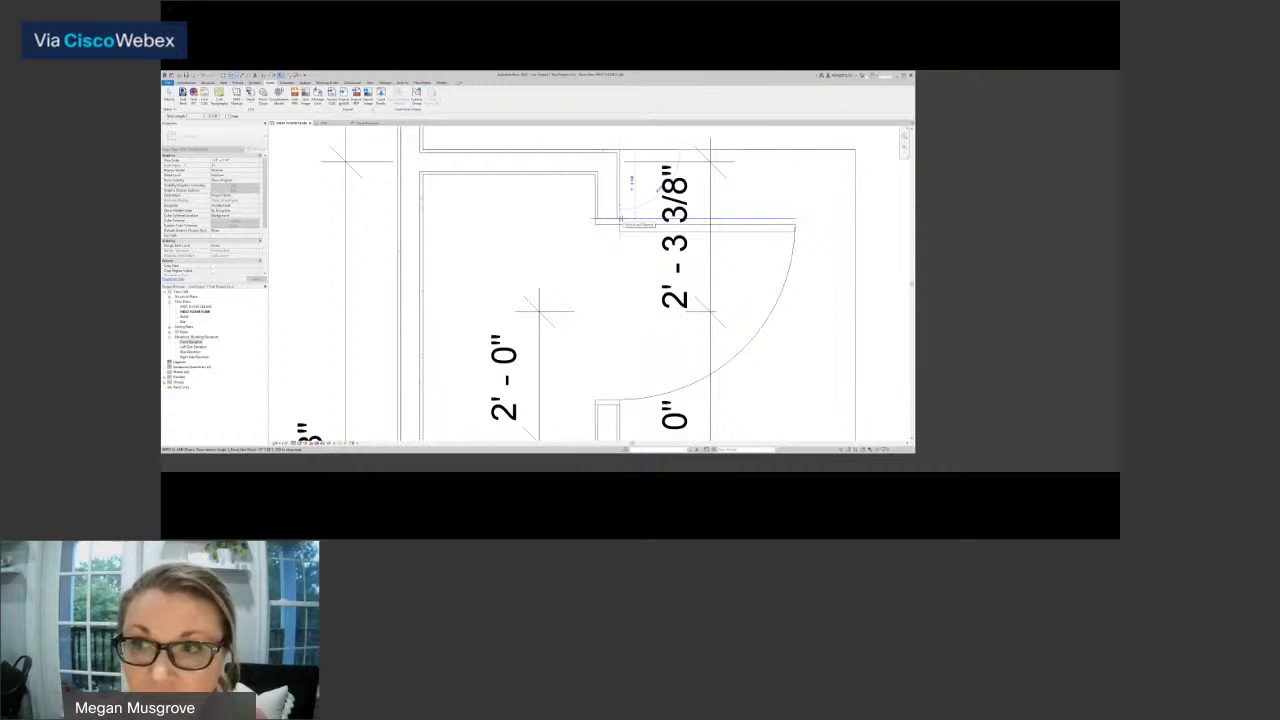
{"action": "left_click", "coordinate": [620, 218]}
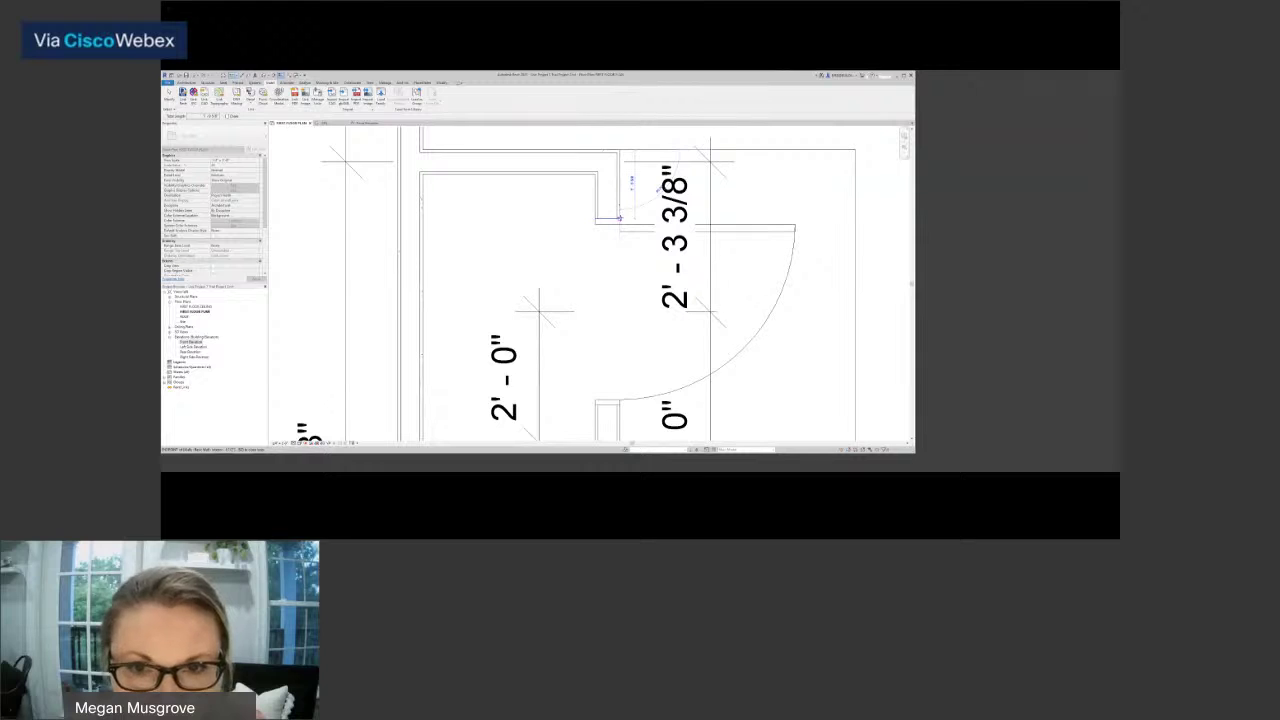
{"action": "key", "text": "Escape"}
{"action": "key", "text": "Escape"}
Measure from the lower wall's inner face to the edge of the lower closet door opening.
{"action": "scroll", "coordinate": [620, 225], "scroll_direction": "down", "scroll_amount": 2}
{"action": "middle_click_drag", "start_coordinate": [625, 430], "coordinate": [636, 265]}
{"action": "scroll", "coordinate": [637, 300], "scroll_direction": "down", "scroll_amount": 1}
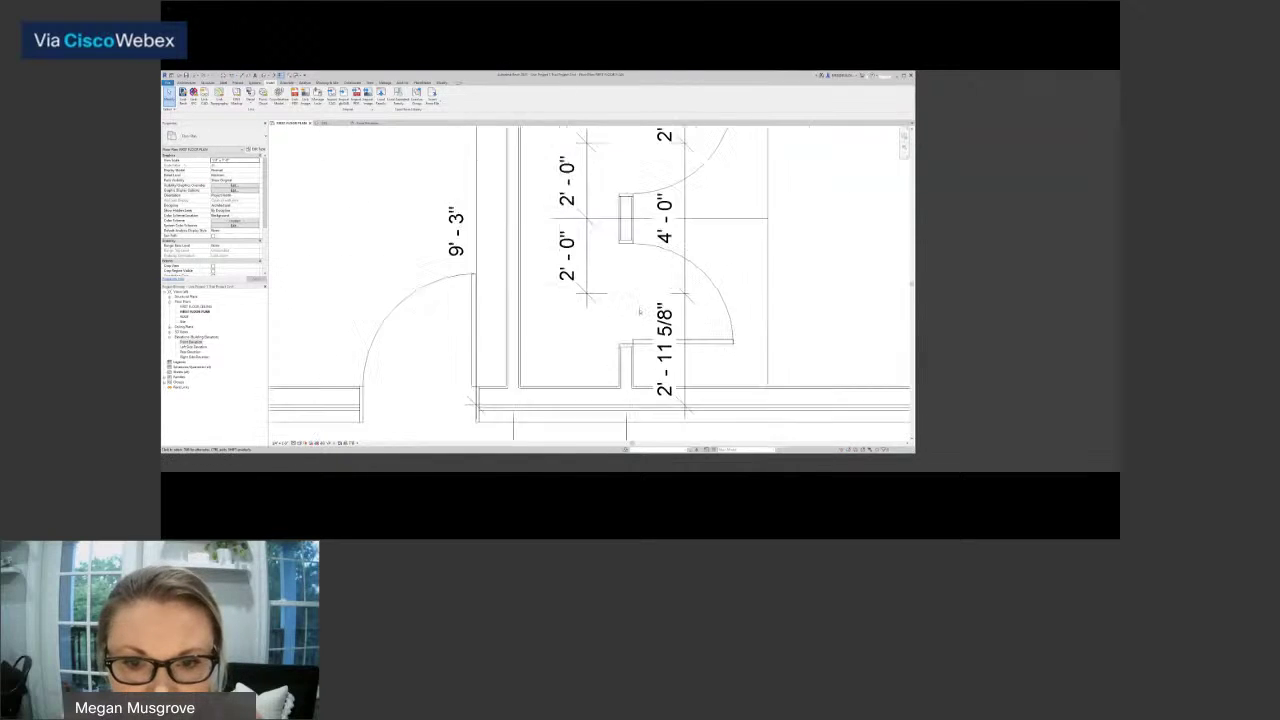
{"action": "scroll", "coordinate": [640, 311], "scroll_direction": "down", "scroll_amount": 1}
{"action": "middle_click_drag", "start_coordinate": [640, 311], "coordinate": [635, 235]}
{"action": "scroll", "coordinate": [530, 217], "scroll_direction": "up", "scroll_amount": 2}
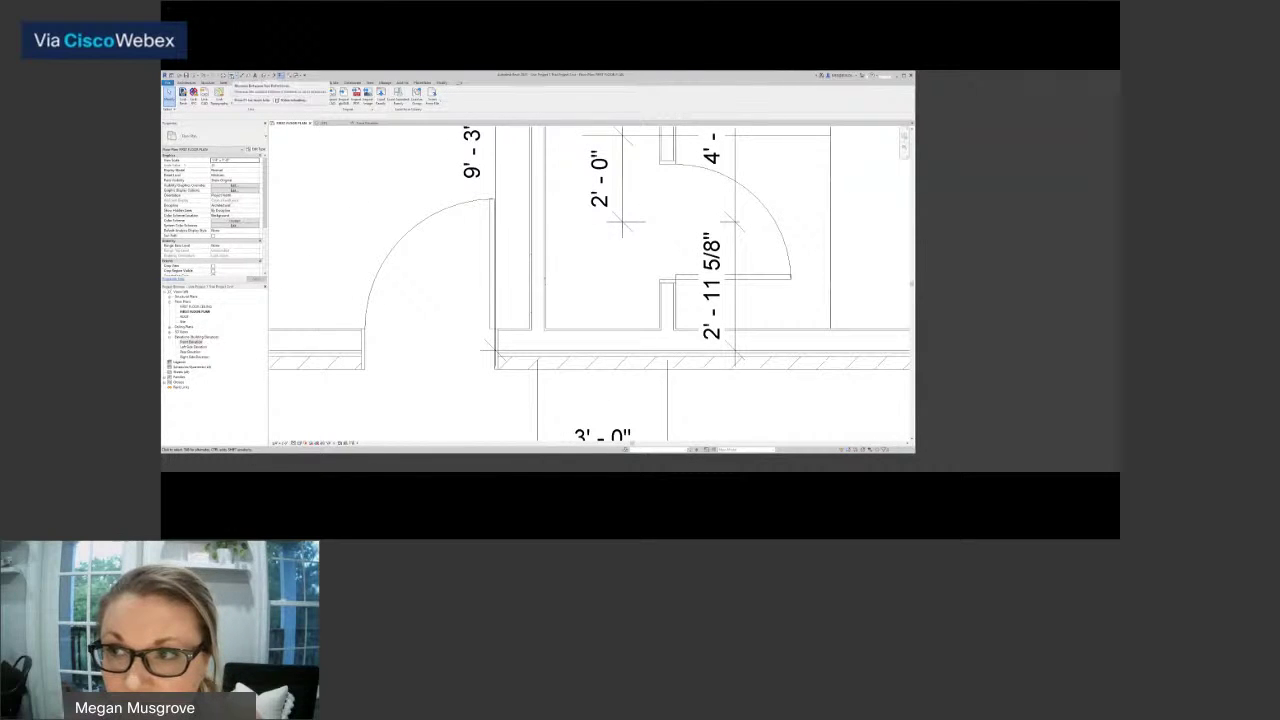
{"action": "left_click", "coordinate": [280, 76]}
{"action": "scroll", "coordinate": [670, 330], "scroll_direction": "up", "scroll_amount": 2}
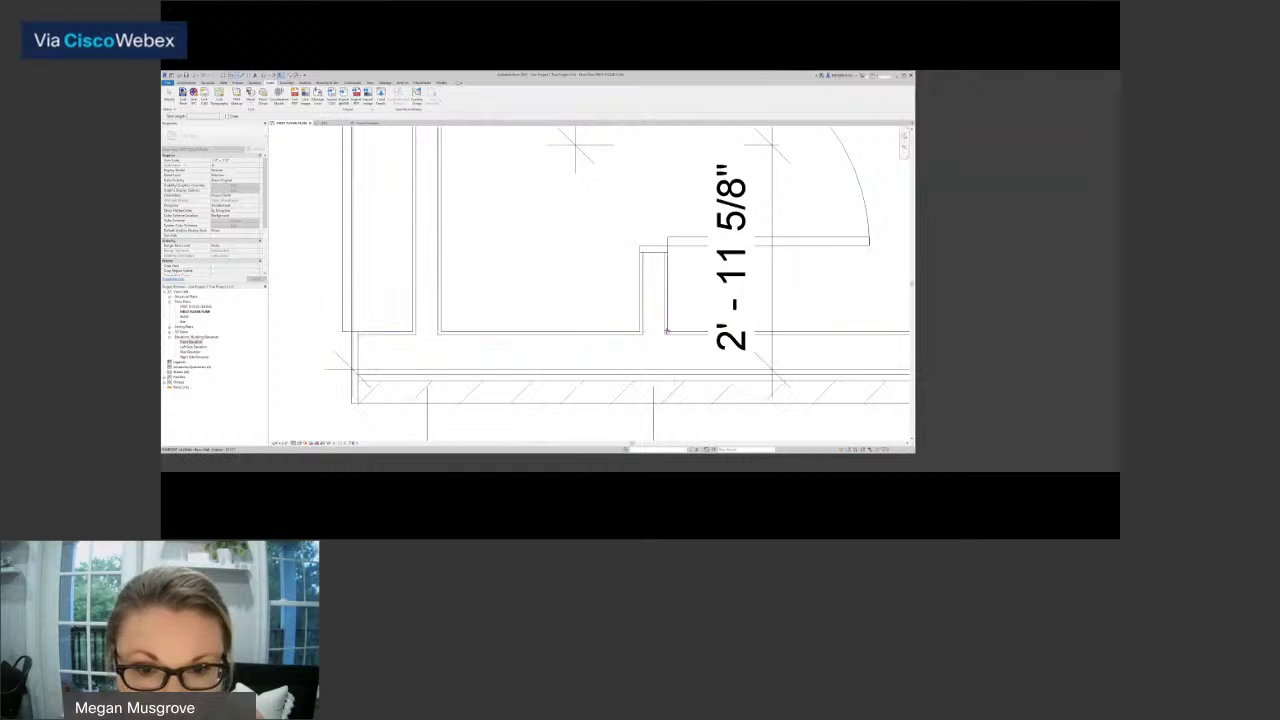
{"action": "left_click", "coordinate": [666, 330]}
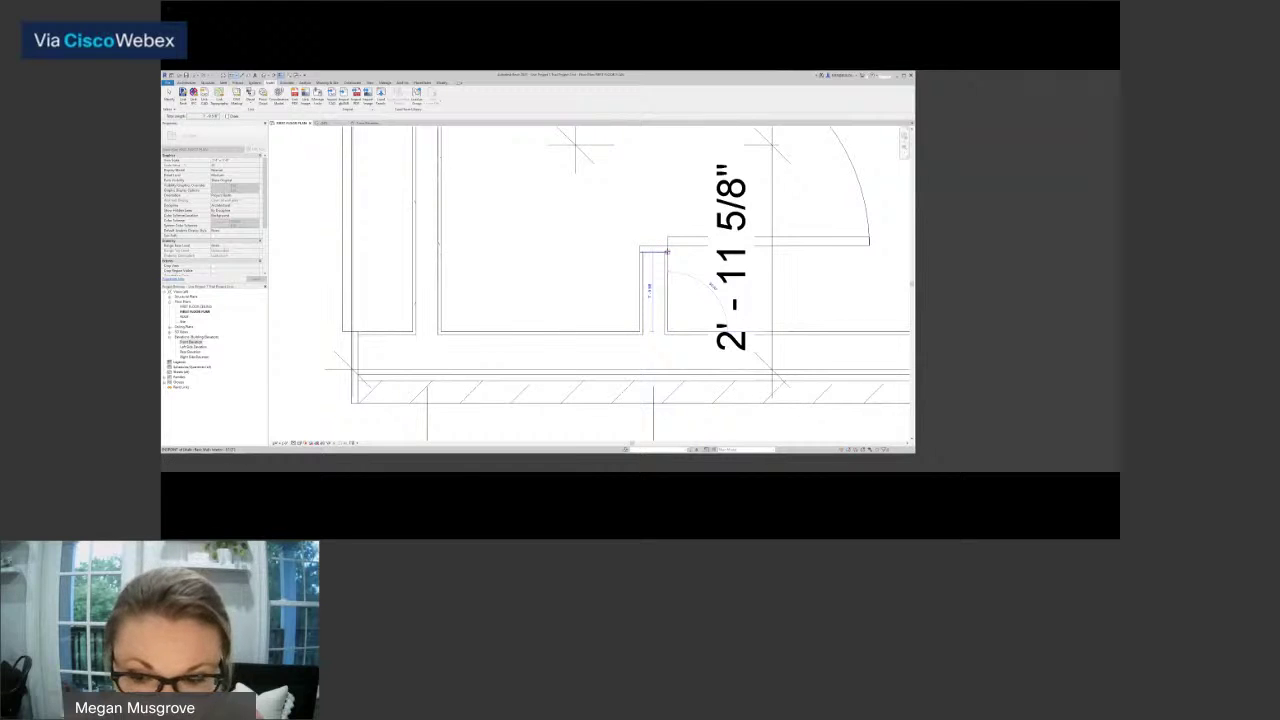
{"action": "key", "text": "Escape"}
{"action": "key", "text": "Escape"}
{"action": "scroll", "coordinate": [665, 230], "scroll_direction": "down", "scroll_amount": 5}
{"action": "middle_click_drag", "start_coordinate": [663, 240], "coordinate": [592, 308]}
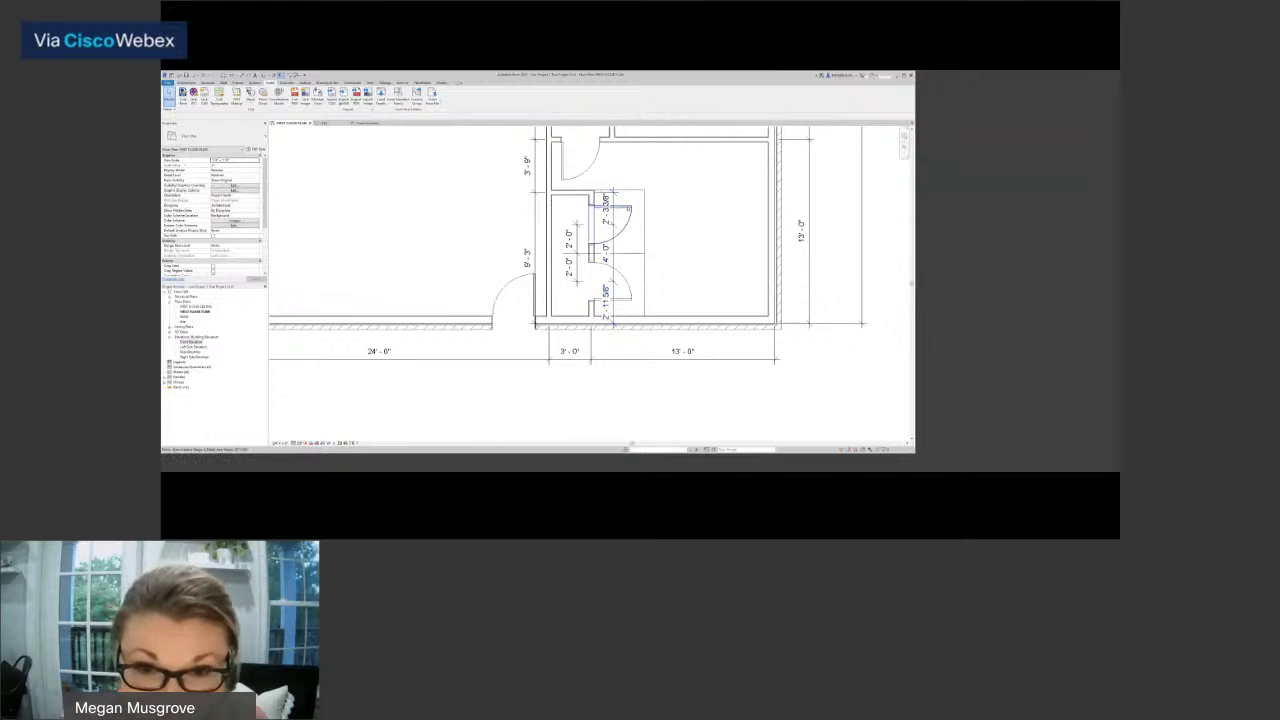
{"action": "left_click", "coordinate": [618, 207]}
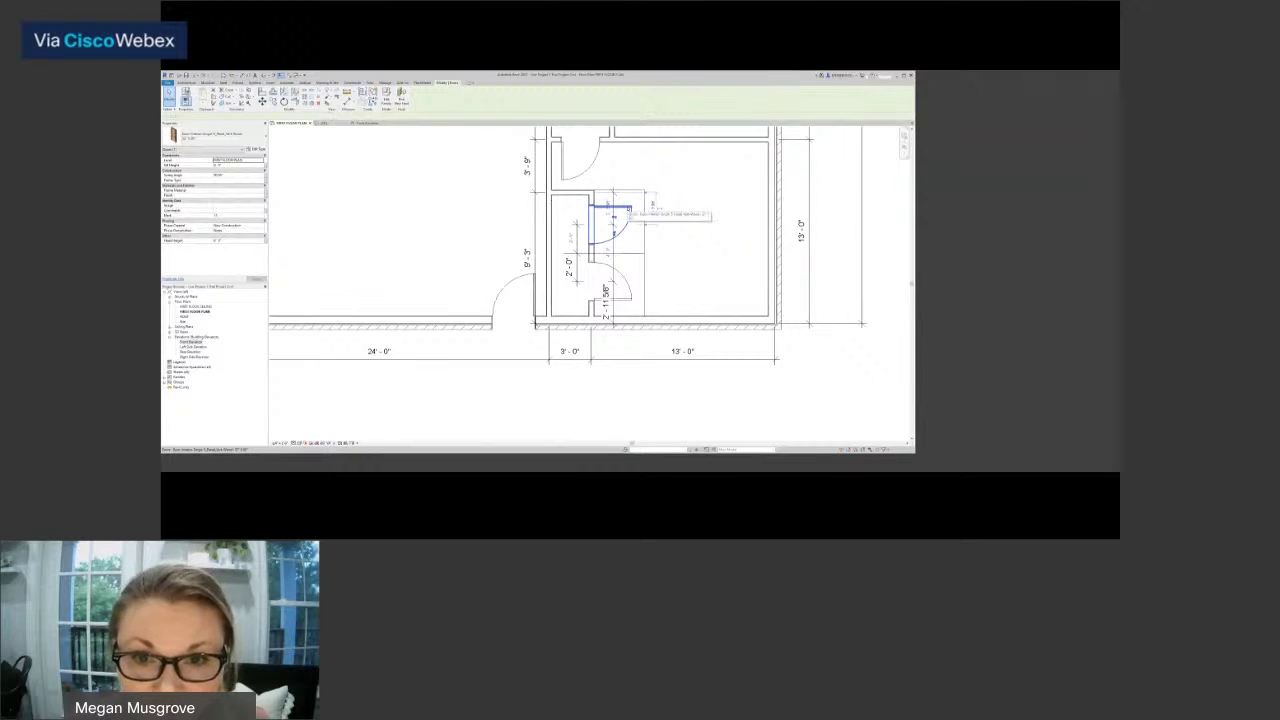
{"action": "left_click", "coordinate": [616, 288], "text": "ctrl"}
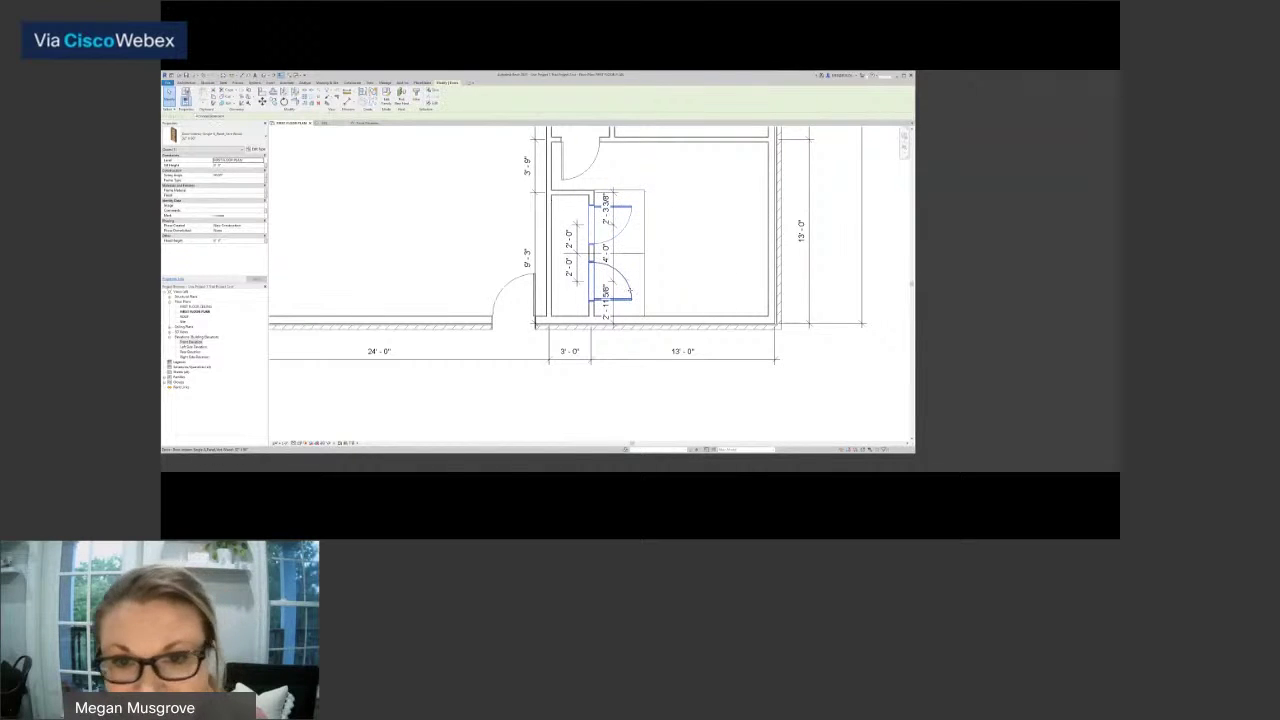
{"action": "left_click", "coordinate": [262, 101]}
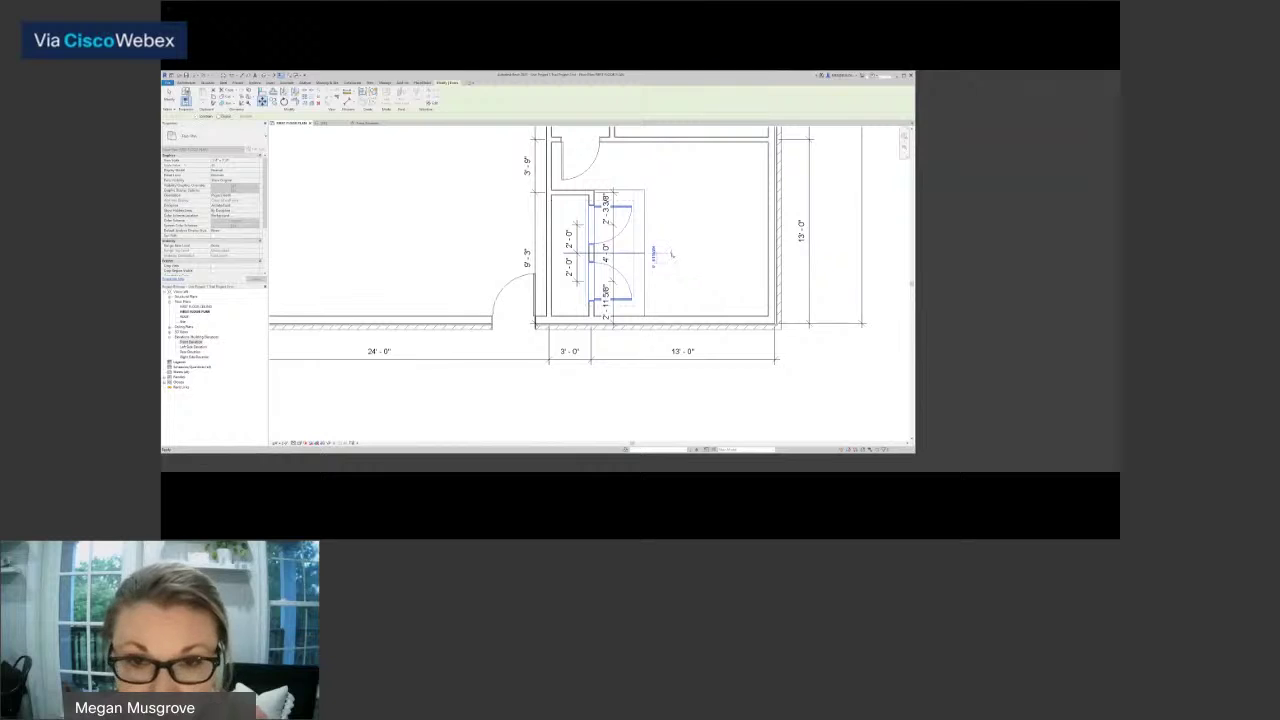
{"action": "key", "text": "Escape"}
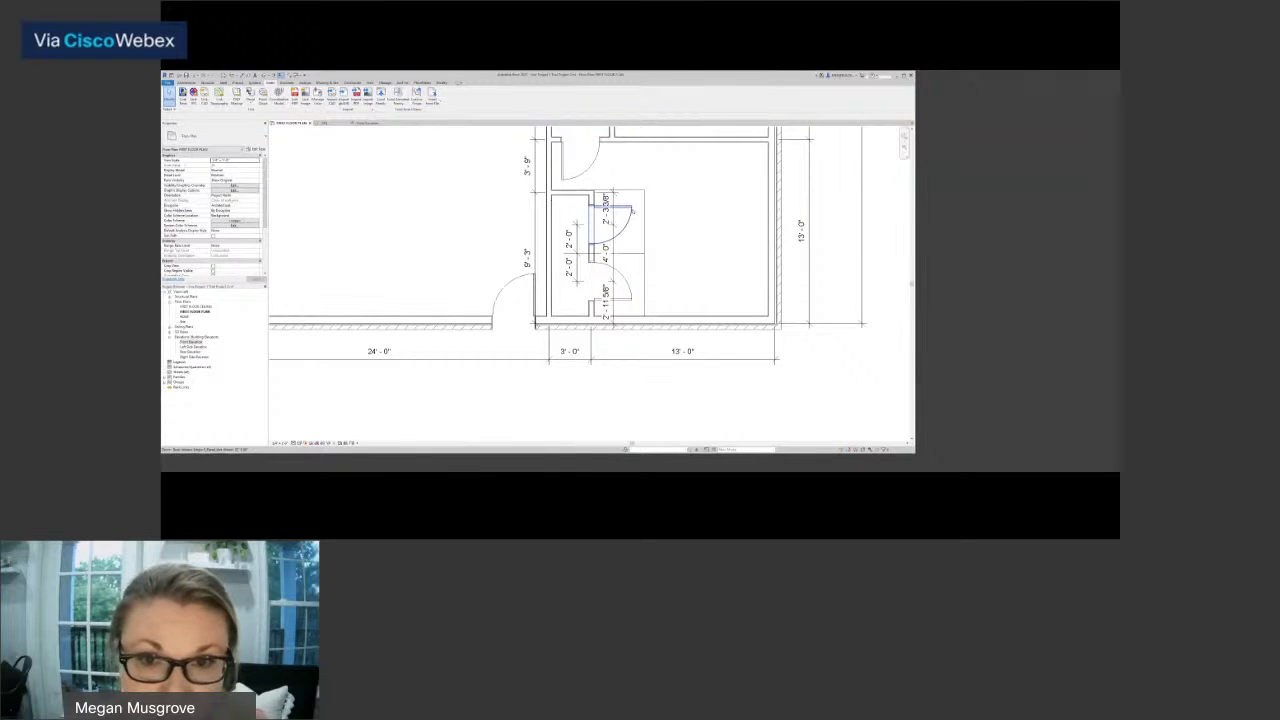
Move both lower closet doors up together by 3/8".
{"action": "left_click", "coordinate": [625, 208]}
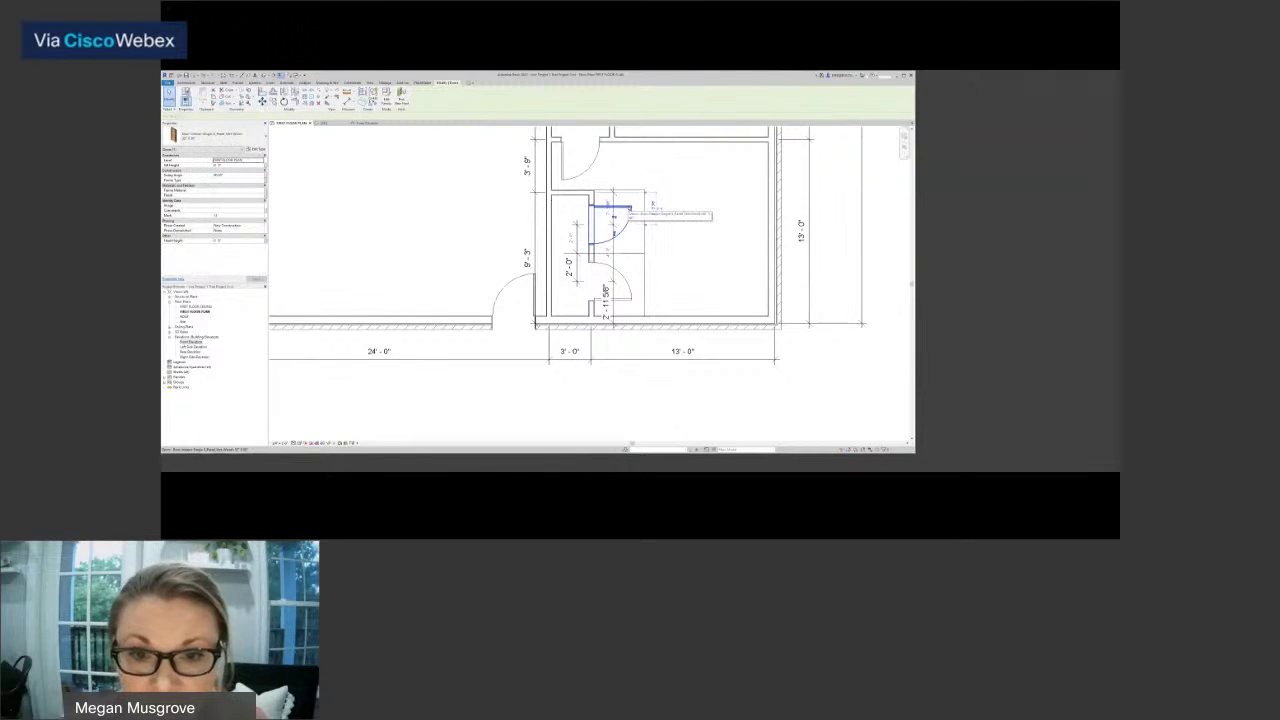
{"action": "left_click", "coordinate": [631, 296], "text": "ctrl"}
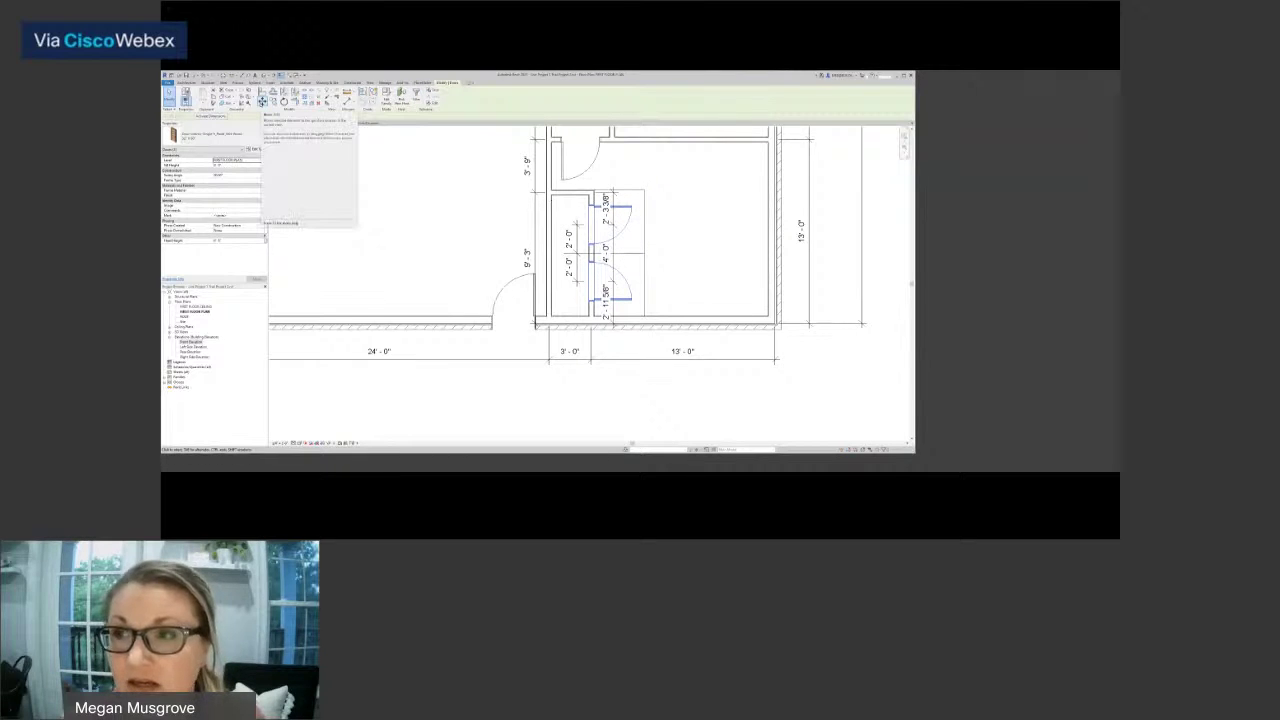
{"action": "left_click", "coordinate": [262, 101]}
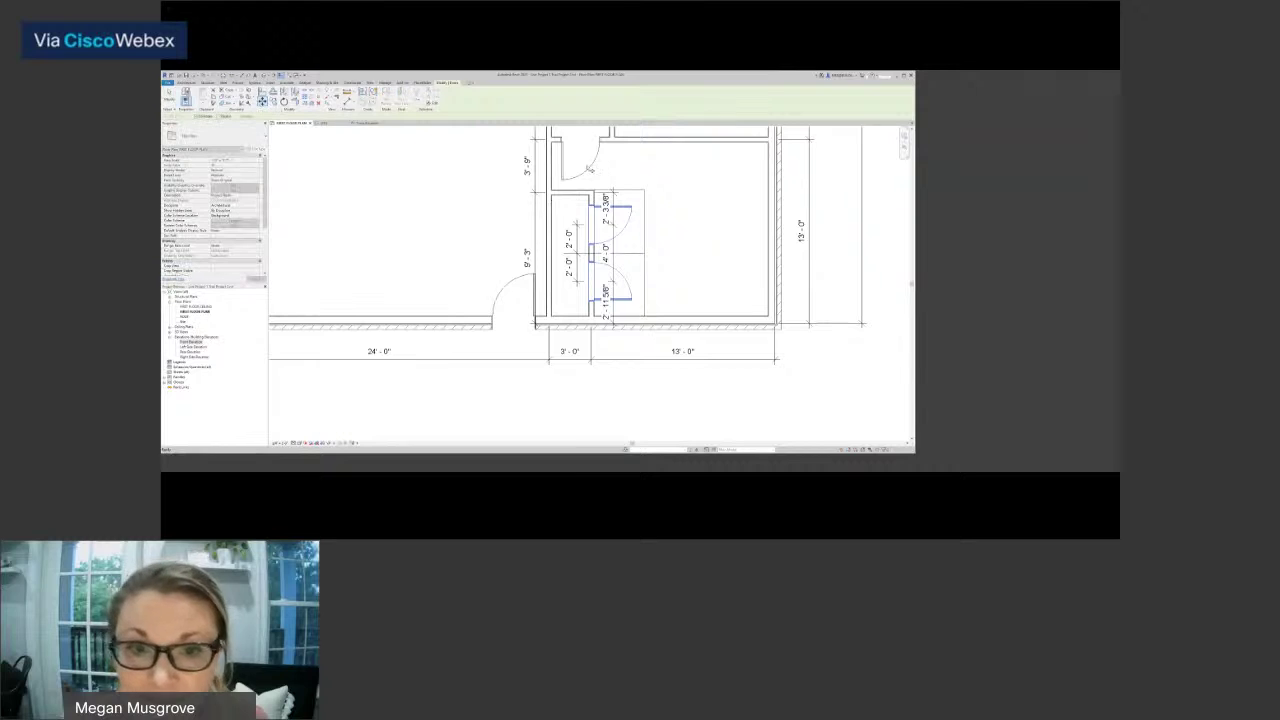
{"action": "left_click", "coordinate": [695, 265]}
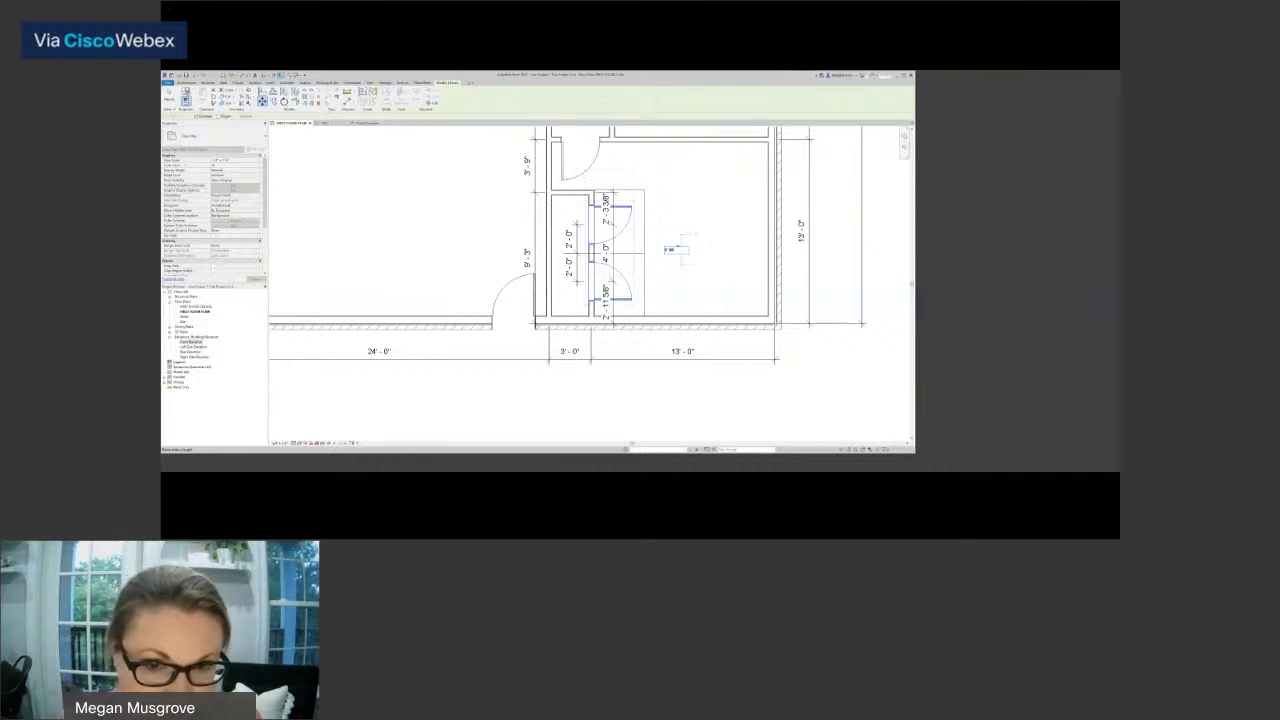
{"action": "key", "text": "Return"}
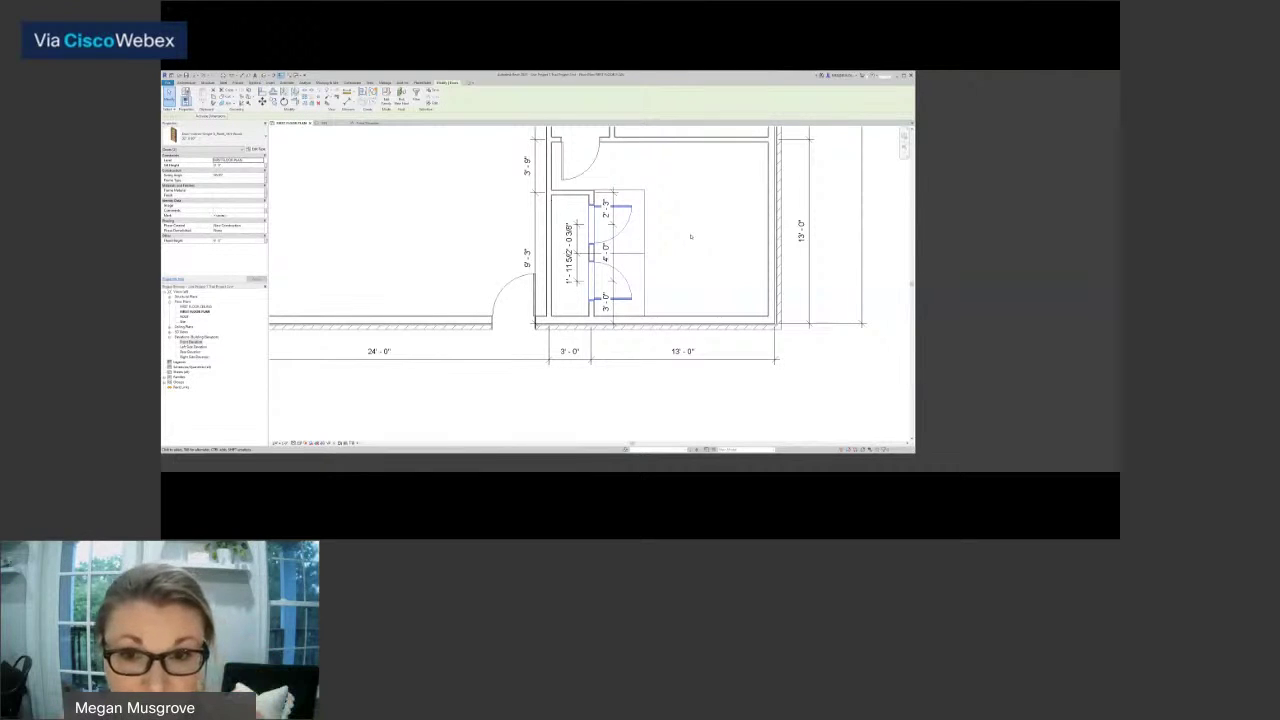
{"action": "key", "text": "Escape"}
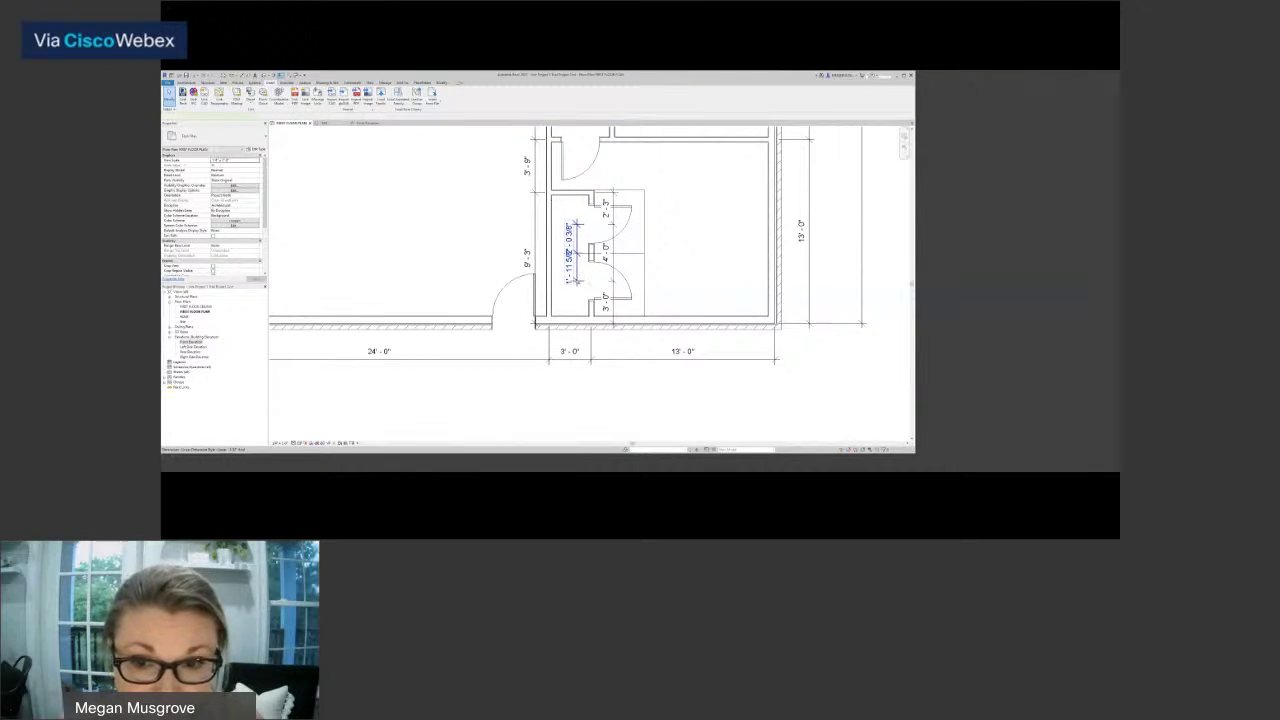
Delete the inner dimension string, the horizontal midline and the vertical reference line at the lower closet.
{"action": "left_click", "coordinate": [571, 268]}
{"action": "key", "text": "Delete"}
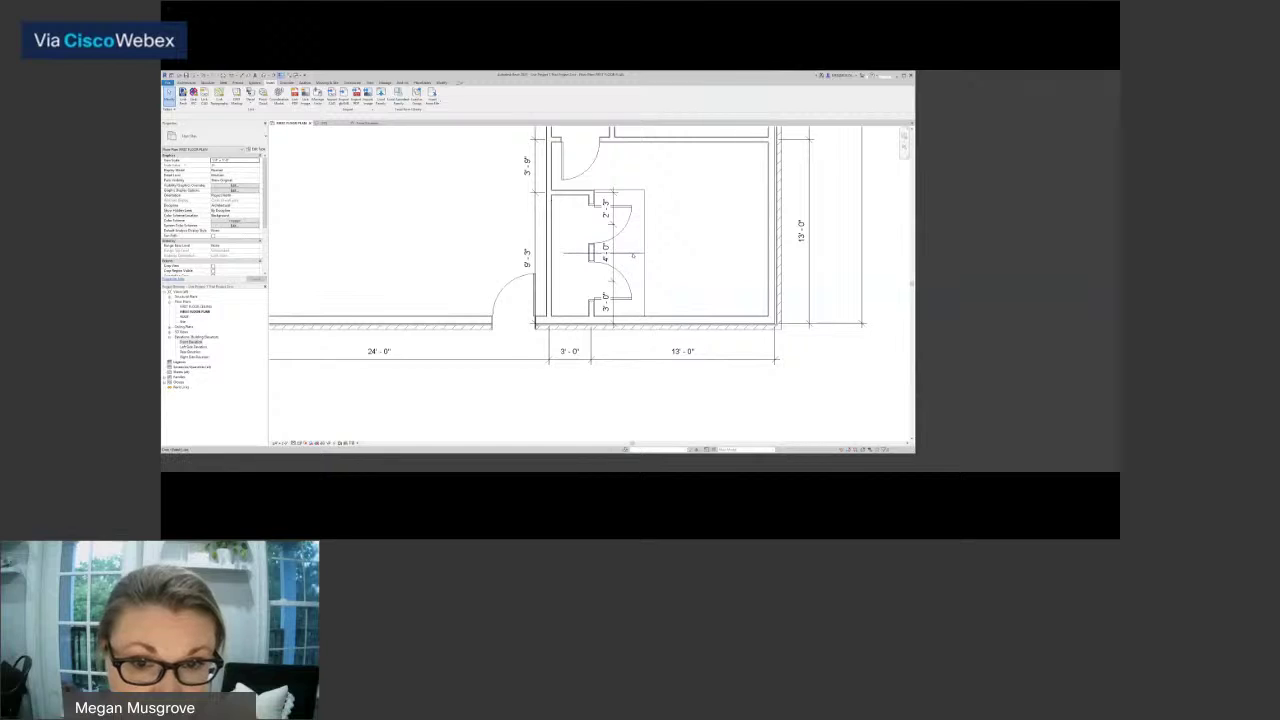
{"action": "left_click", "coordinate": [634, 254]}
{"action": "key", "text": "Delete"}
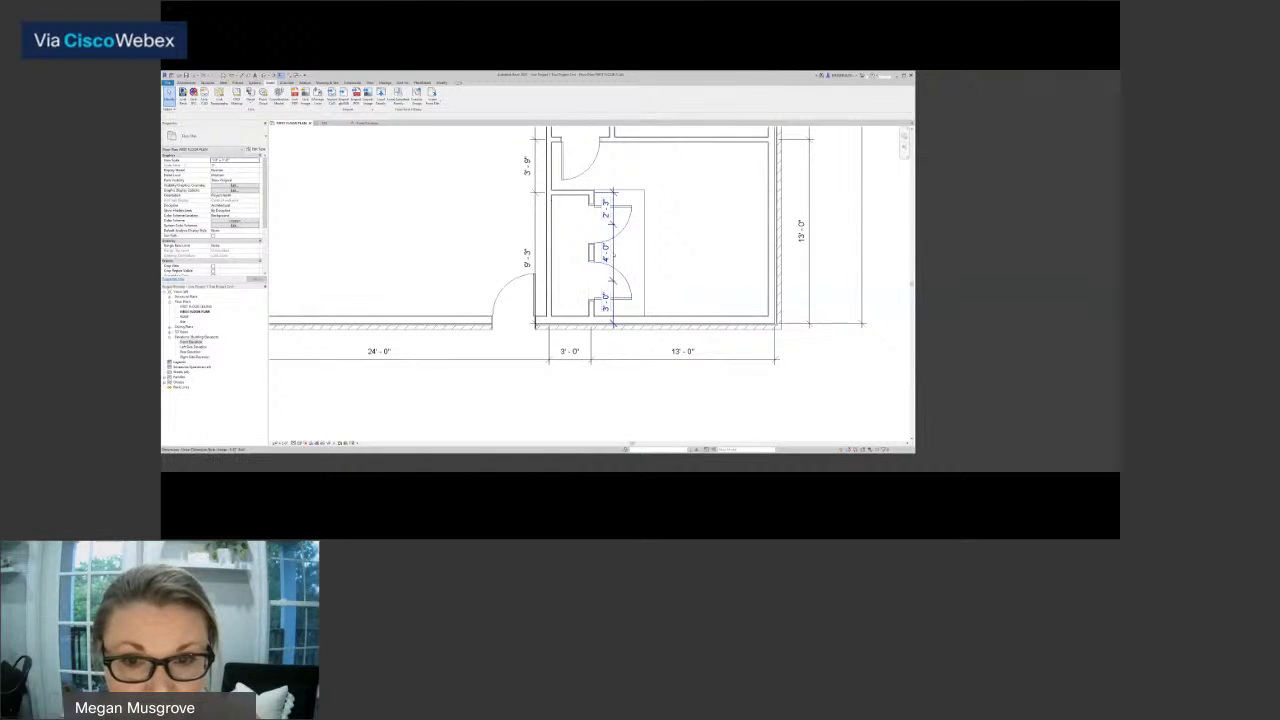
{"action": "left_click", "coordinate": [645, 251]}
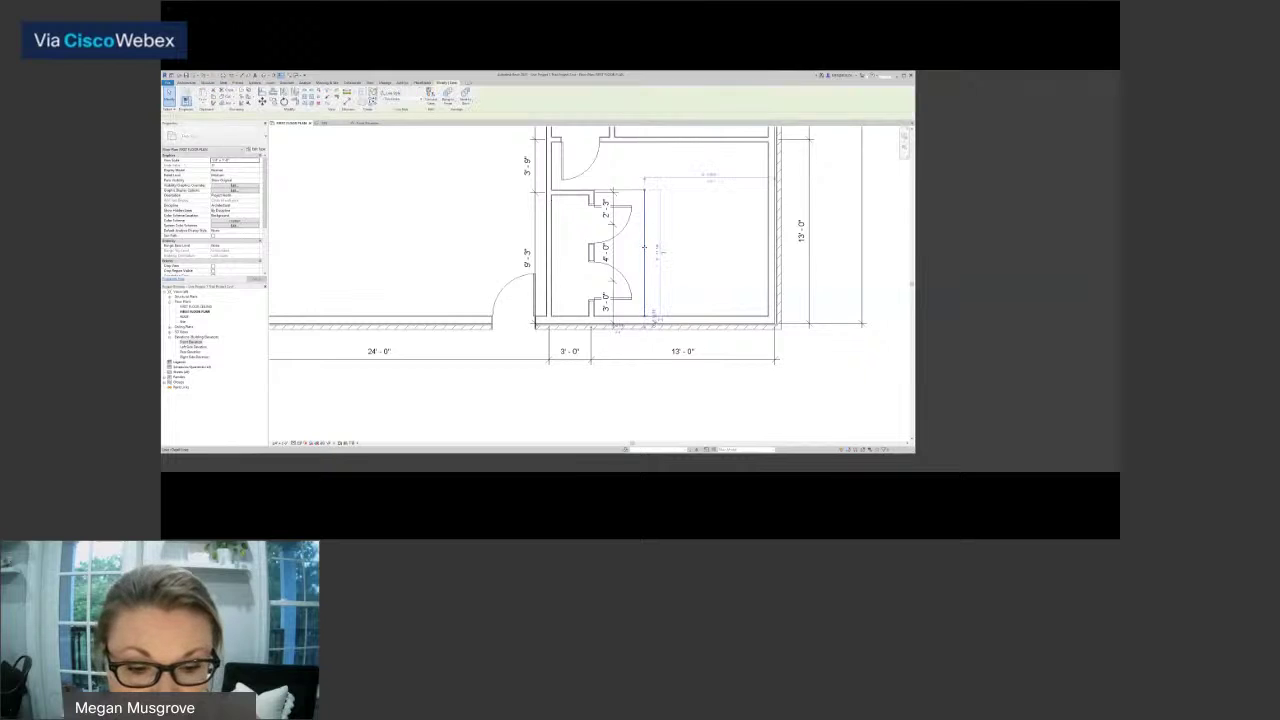
{"action": "key", "text": "Delete"}
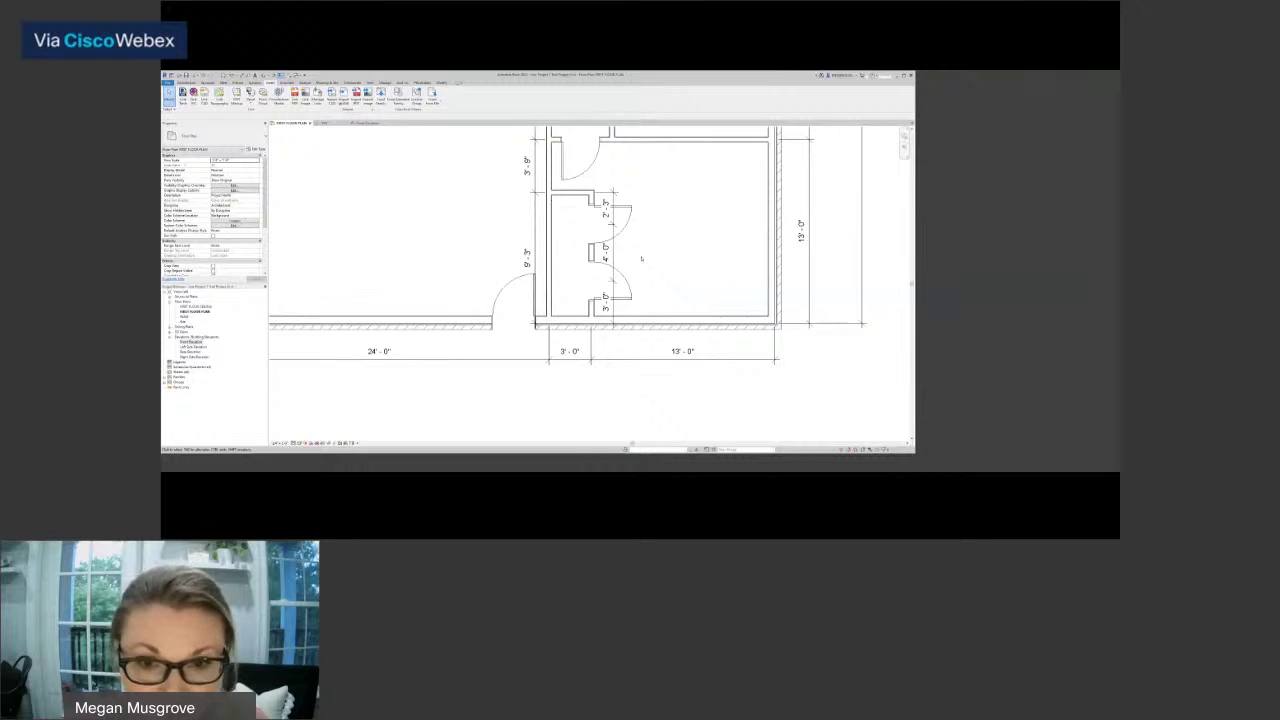
Move the lower closet's remaining door dimension string inside the closet.
{"action": "scroll", "coordinate": [604, 228], "scroll_direction": "up", "scroll_amount": 2}
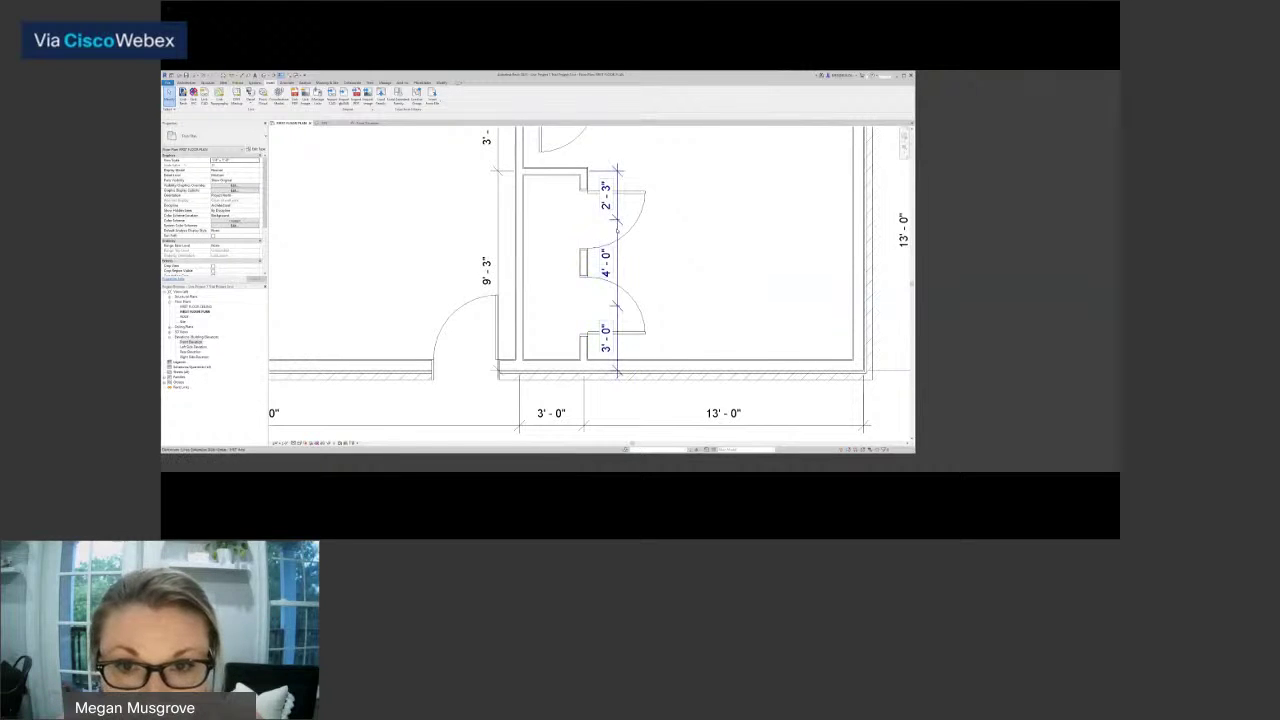
{"action": "left_click", "coordinate": [578, 232]}
{"action": "left_click", "coordinate": [680, 263]}
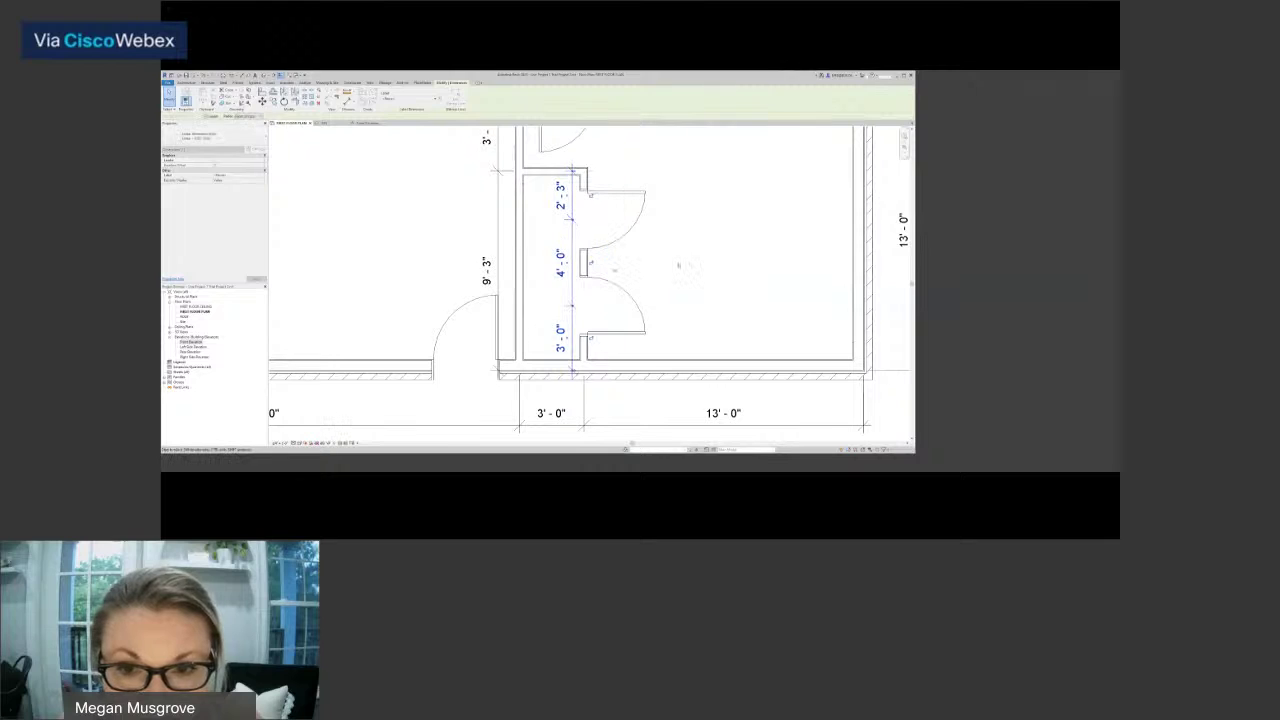
Add a dimension string inside the upper closet from the exterior wall through both door centres to the closet's lower wall.
{"action": "scroll", "coordinate": [679, 265], "scroll_direction": "down", "scroll_amount": 2}
{"action": "scroll", "coordinate": [679, 265], "scroll_direction": "down", "scroll_amount": 1}
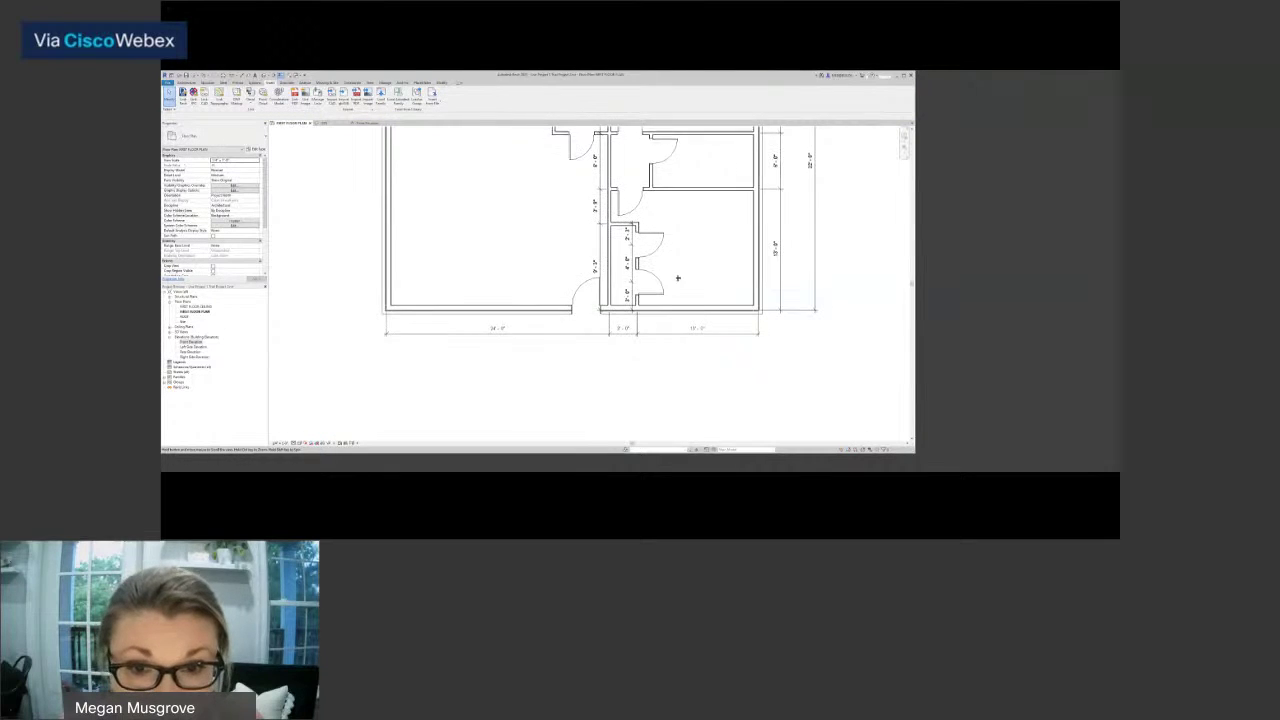
{"action": "middle_click_drag", "start_coordinate": [677, 277], "coordinate": [650, 410]}
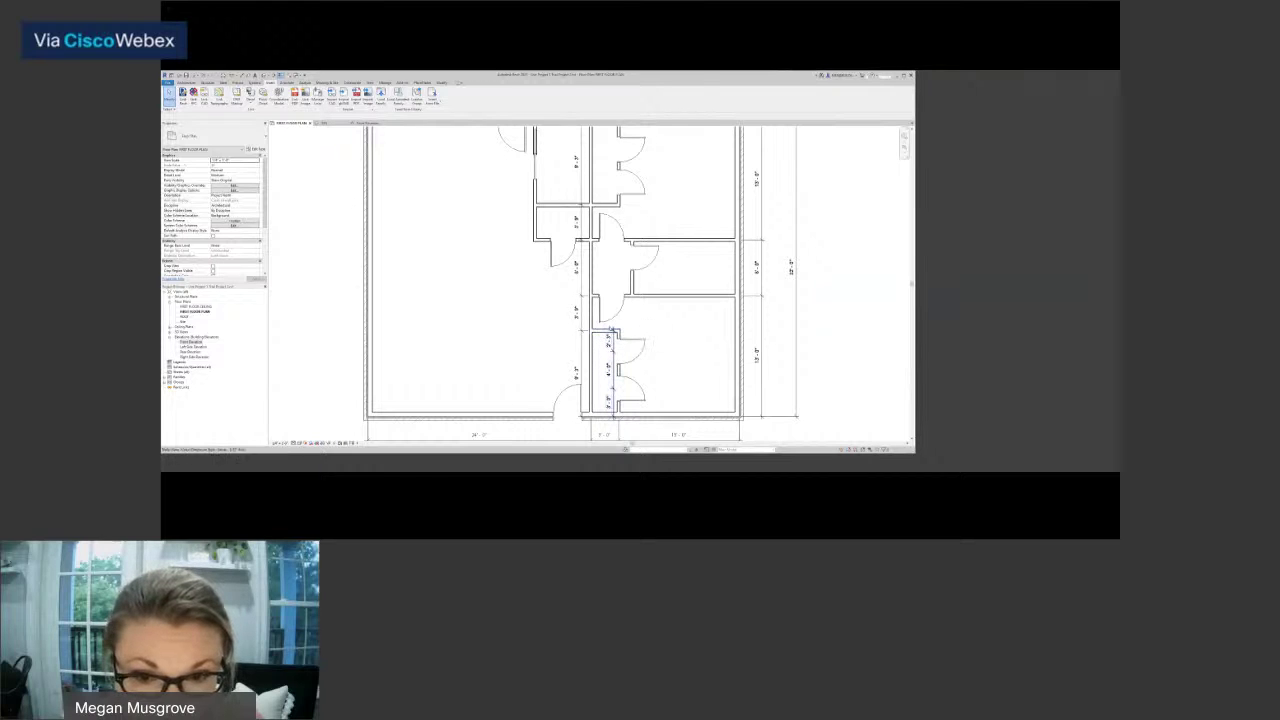
{"action": "scroll", "coordinate": [672, 288], "scroll_direction": "down", "scroll_amount": 1}
{"action": "middle_click_drag", "start_coordinate": [672, 288], "coordinate": [664, 386]}
{"action": "scroll", "coordinate": [627, 264], "scroll_direction": "up", "scroll_amount": 3}
{"action": "key", "text": "d"}
{"action": "key", "text": "i"}
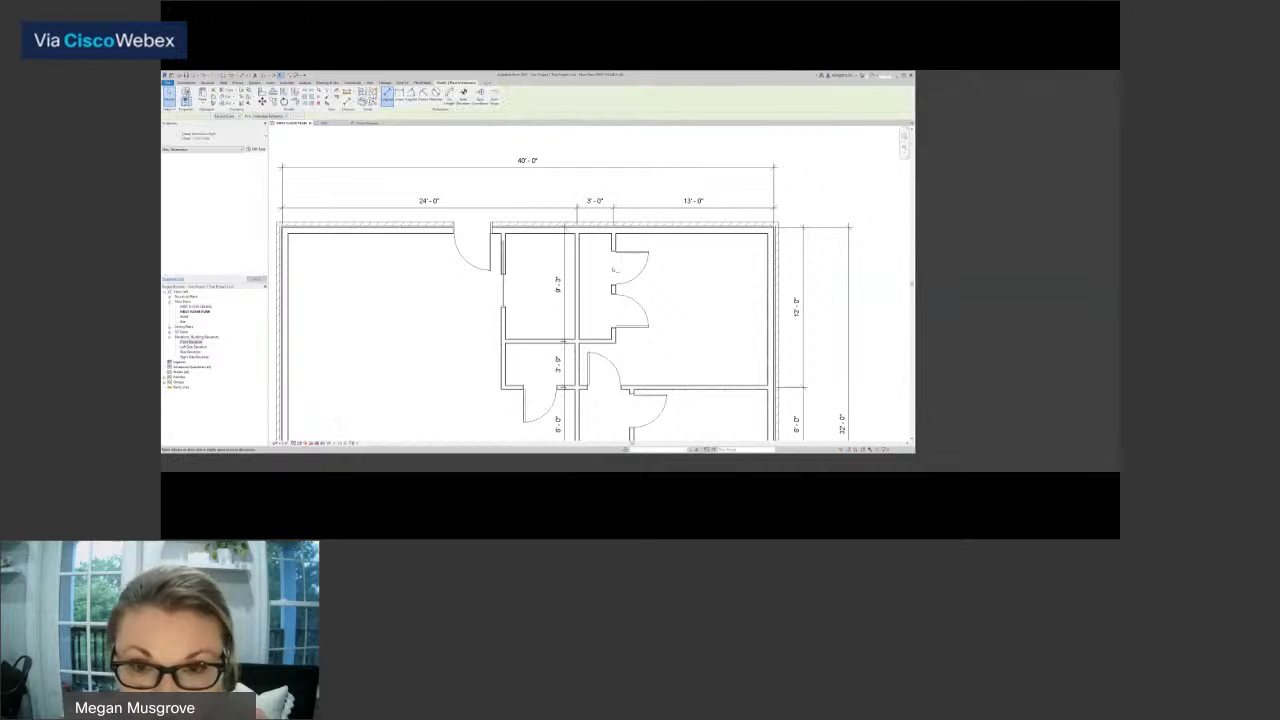
{"action": "scroll", "coordinate": [603, 264], "scroll_direction": "up", "scroll_amount": 2}
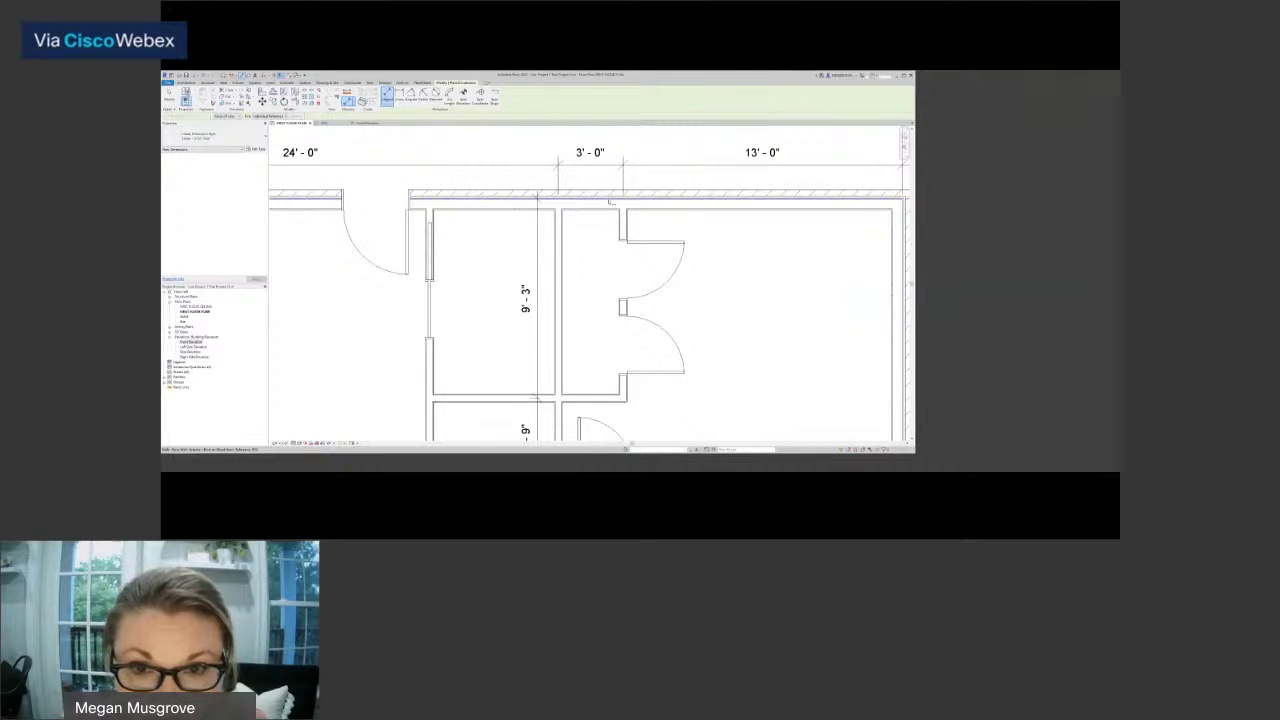
{"action": "left_click", "coordinate": [611, 202]}
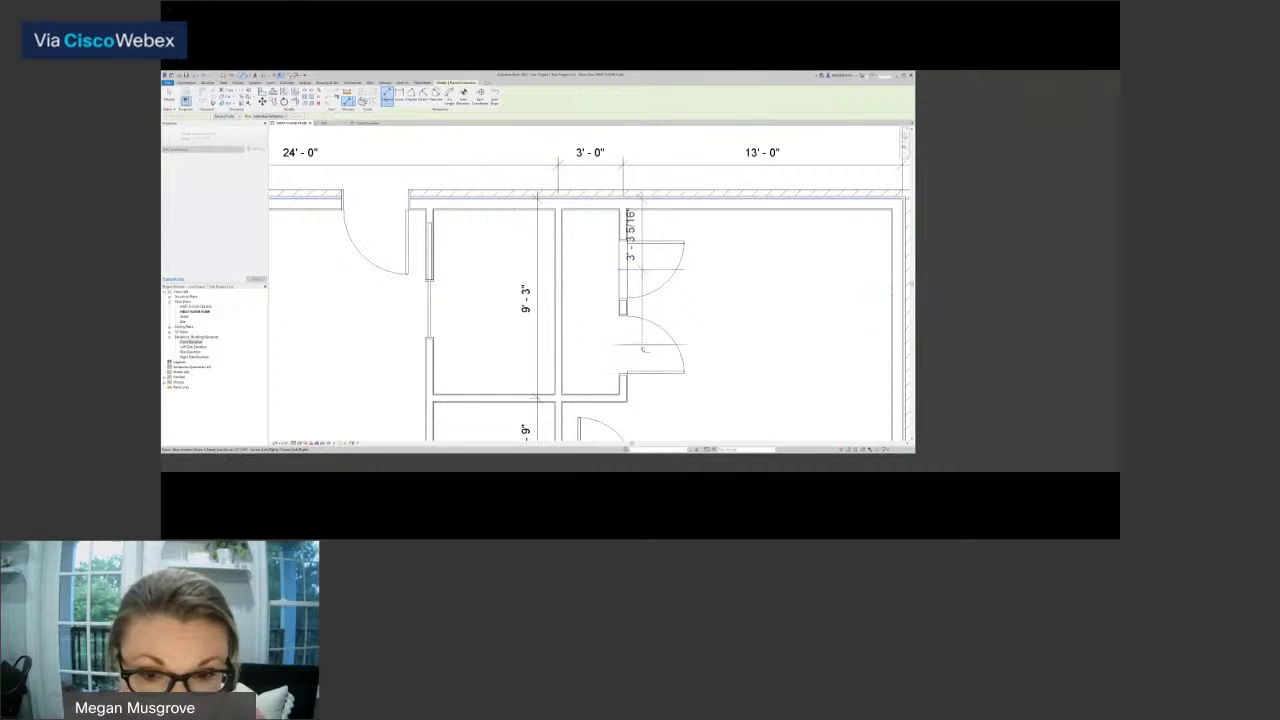
{"action": "left_click", "coordinate": [643, 346]}
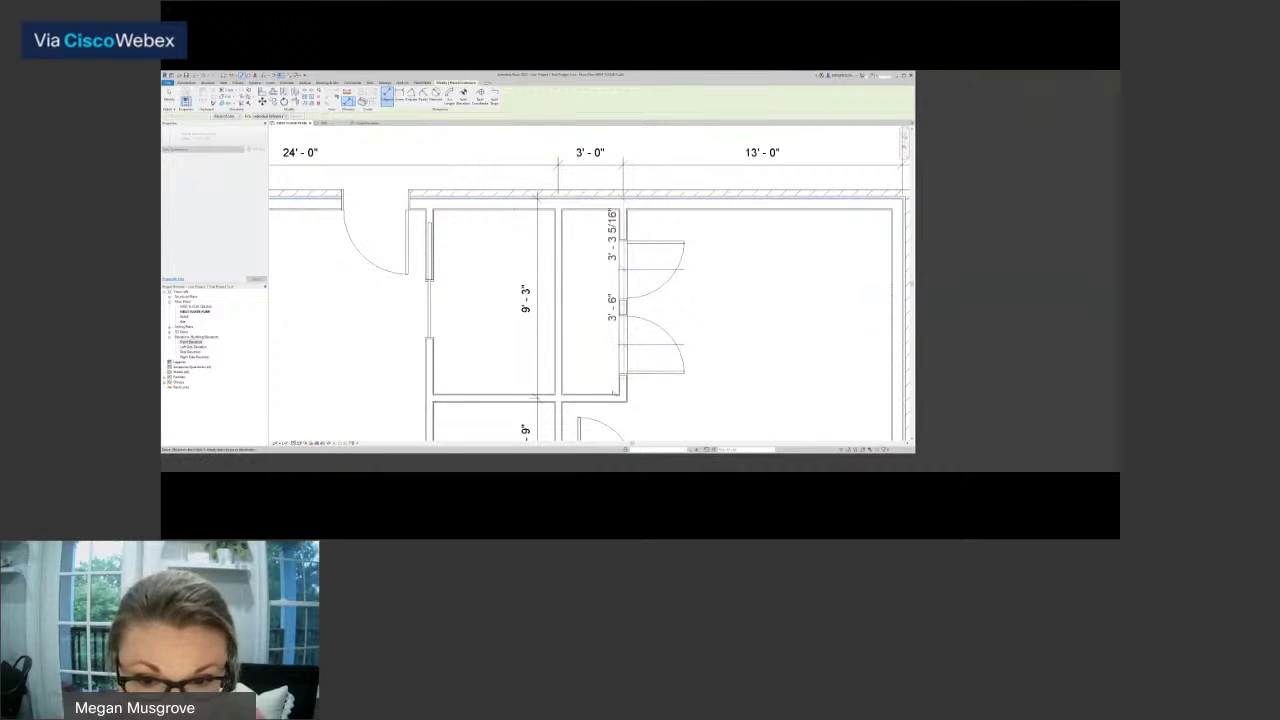
{"action": "left_click", "coordinate": [612, 398]}
{"action": "left_click", "coordinate": [607, 357]}
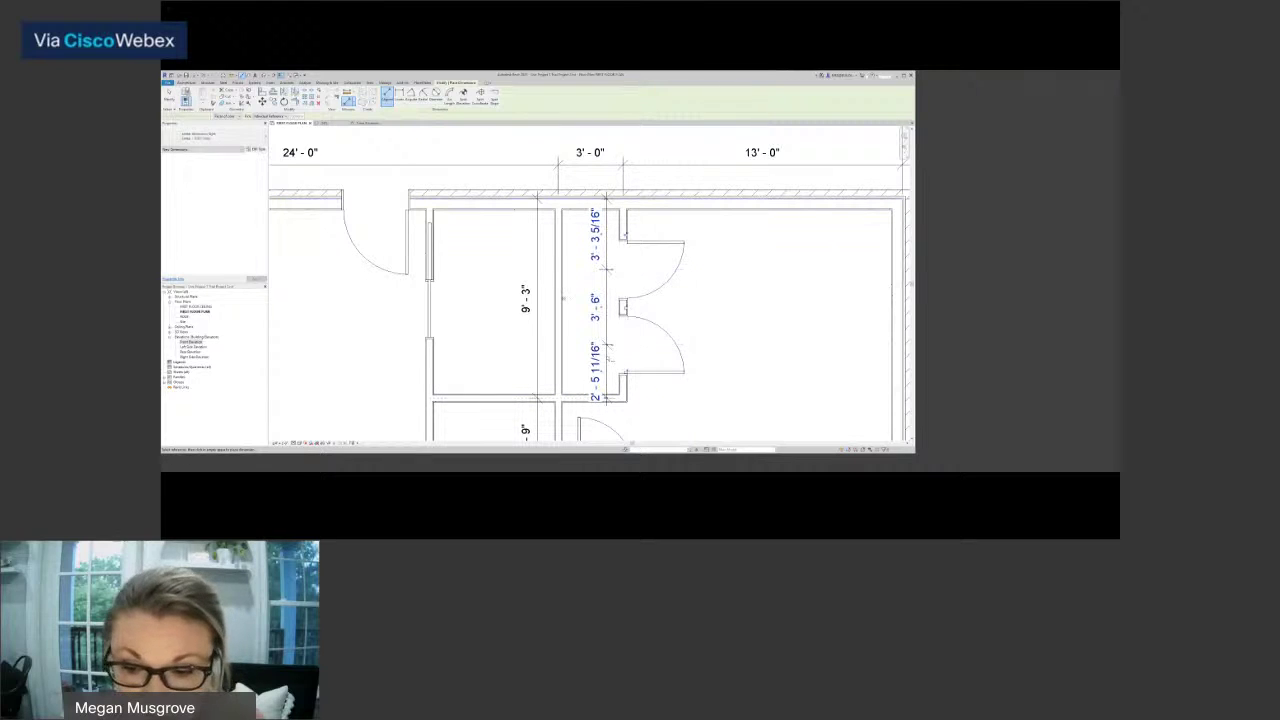
{"action": "key", "text": "Escape"}
{"action": "key", "text": "Escape"}
Set the upper closet's top door centre 3' - 0" from the exterior wall and its lower door centre 2' - 3" from the lower wall.
{"action": "left_click", "coordinate": [664, 285]}
{"action": "left_click", "coordinate": [599, 234]}
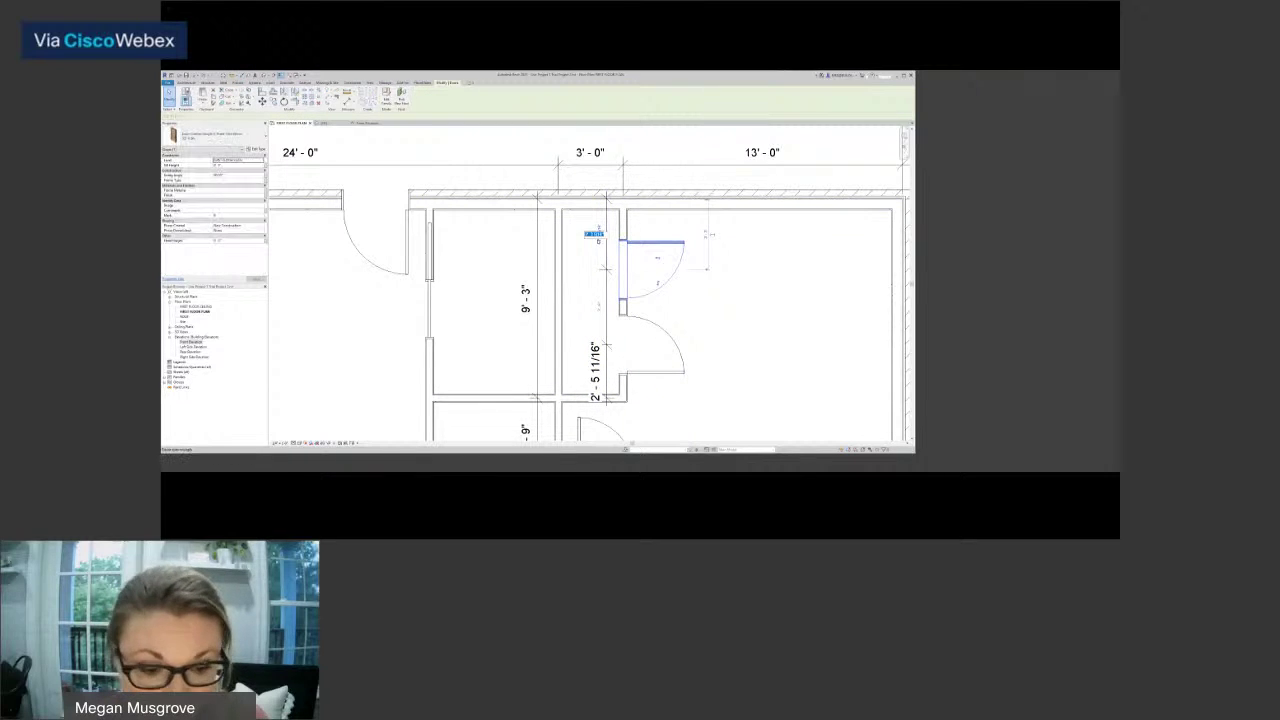
{"action": "type", "text": "3"}
{"action": "key", "text": "Return"}
{"action": "left_click", "coordinate": [655, 371]}
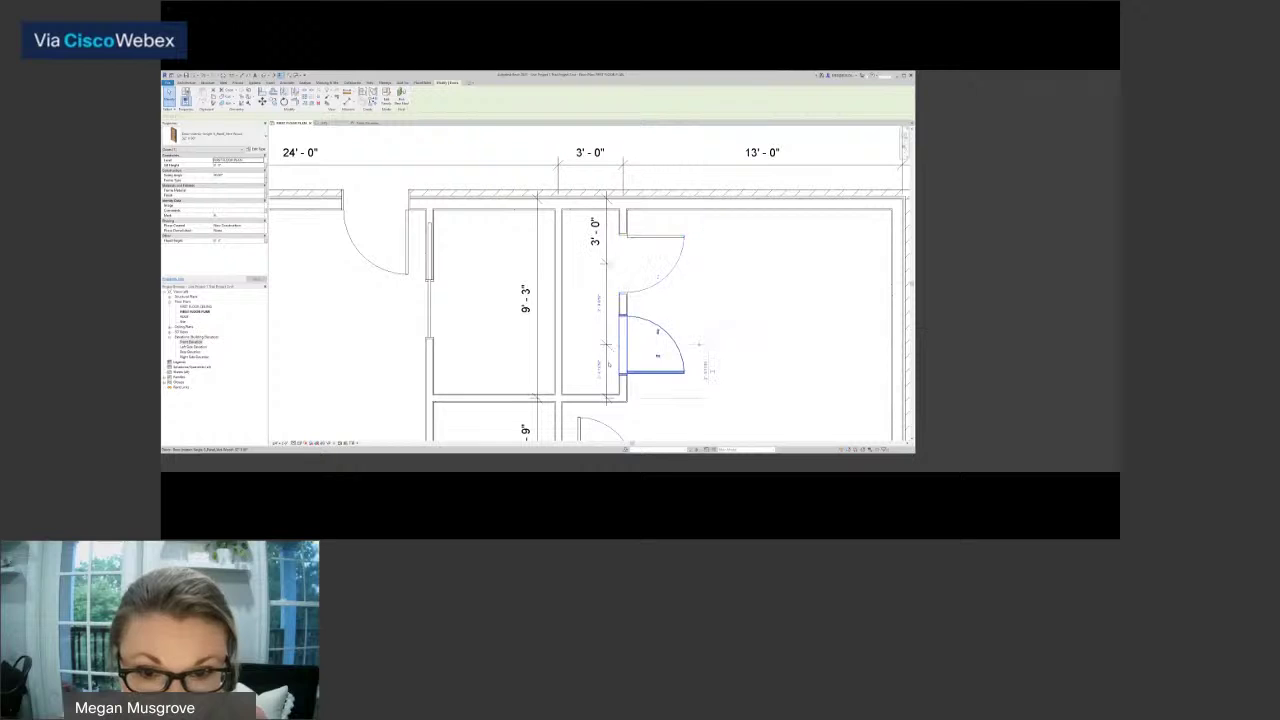
{"action": "left_click", "coordinate": [597, 371]}
{"action": "type", "text": "2 3"}
{"action": "key", "text": "Return"}
{"action": "left_click", "coordinate": [737, 331]}
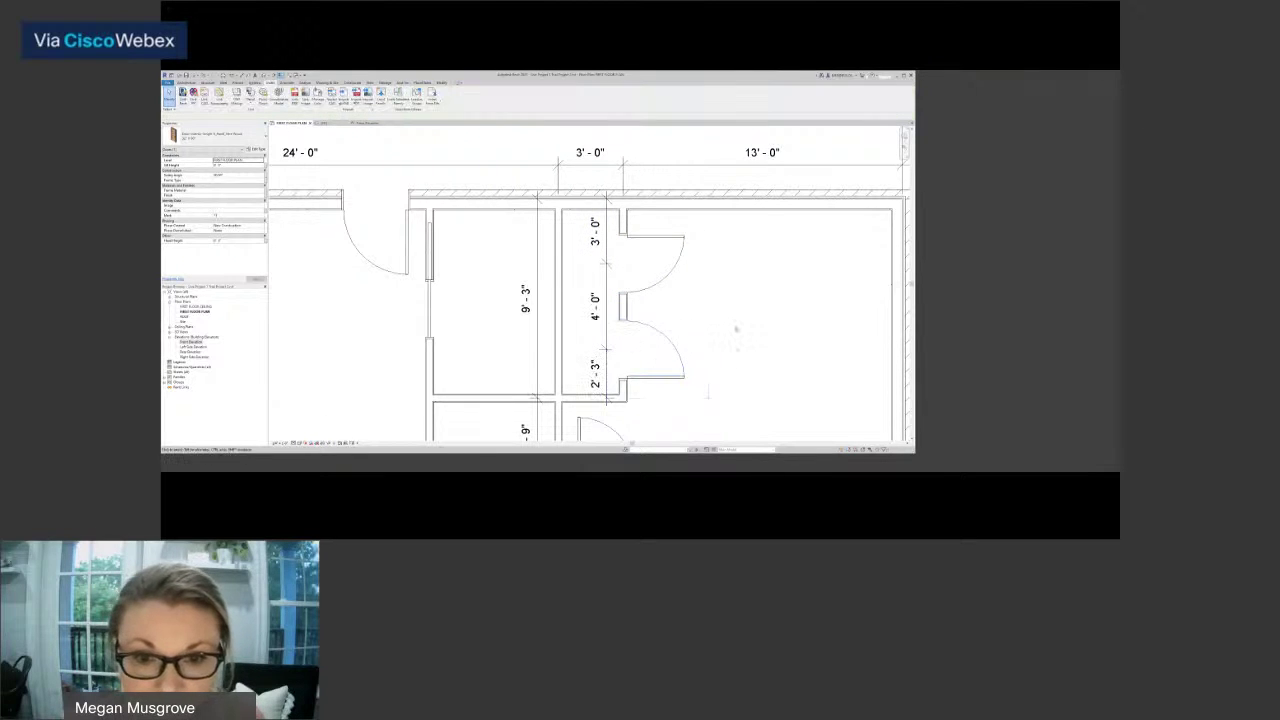
Dimension from the vertical hall wall's centreline to the centre of the upper bedroom's entry door.
{"action": "scroll", "coordinate": [737, 331], "scroll_direction": "down", "scroll_amount": 3}
{"action": "middle_click_drag", "start_coordinate": [737, 331], "coordinate": [715, 262]}
{"action": "scroll", "coordinate": [715, 262], "scroll_direction": "down", "scroll_amount": 1}
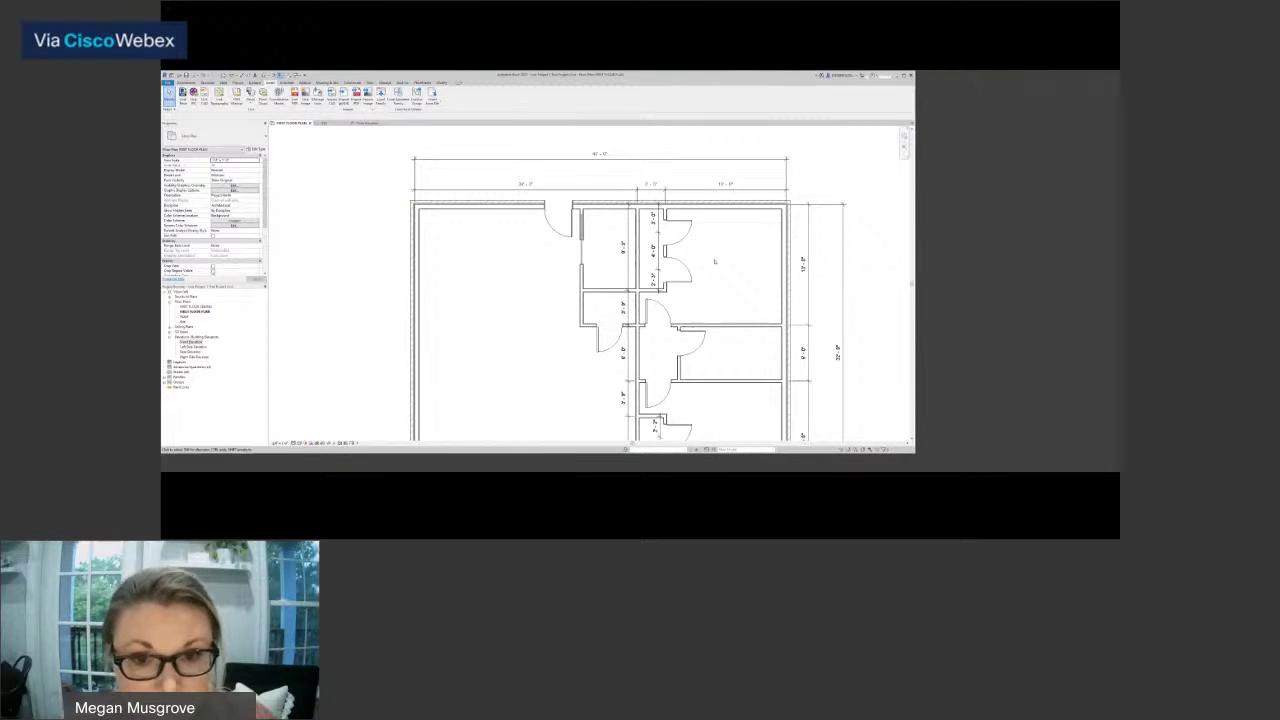
{"action": "scroll", "coordinate": [715, 262], "scroll_direction": "down", "scroll_amount": 2}
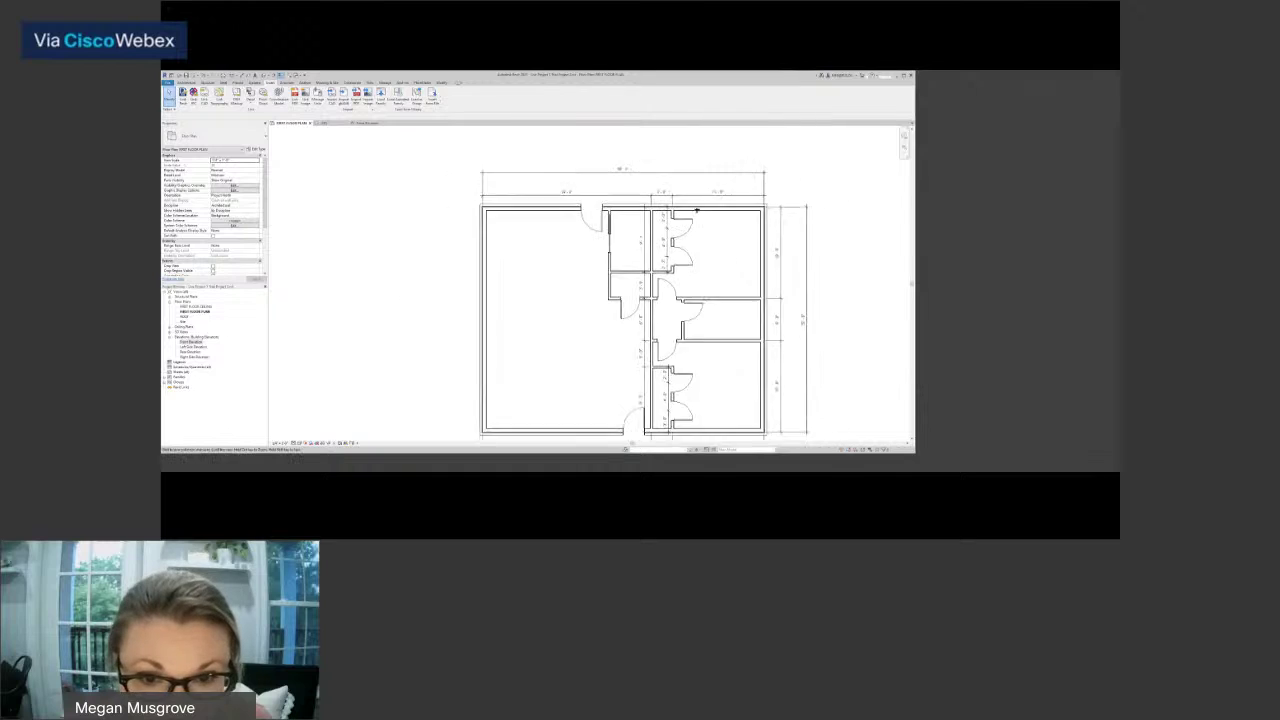
{"action": "scroll", "coordinate": [652, 252], "scroll_direction": "up", "scroll_amount": 3}
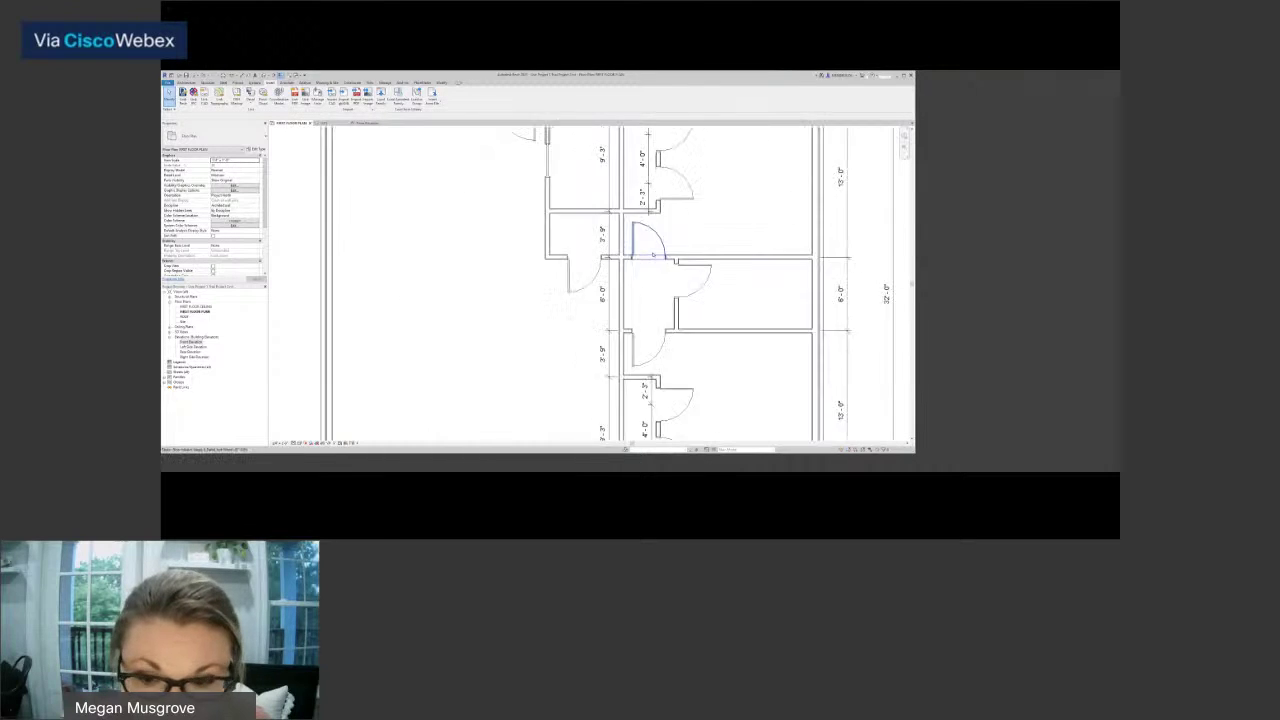
{"action": "key", "text": "d"}
{"action": "key", "text": "i"}
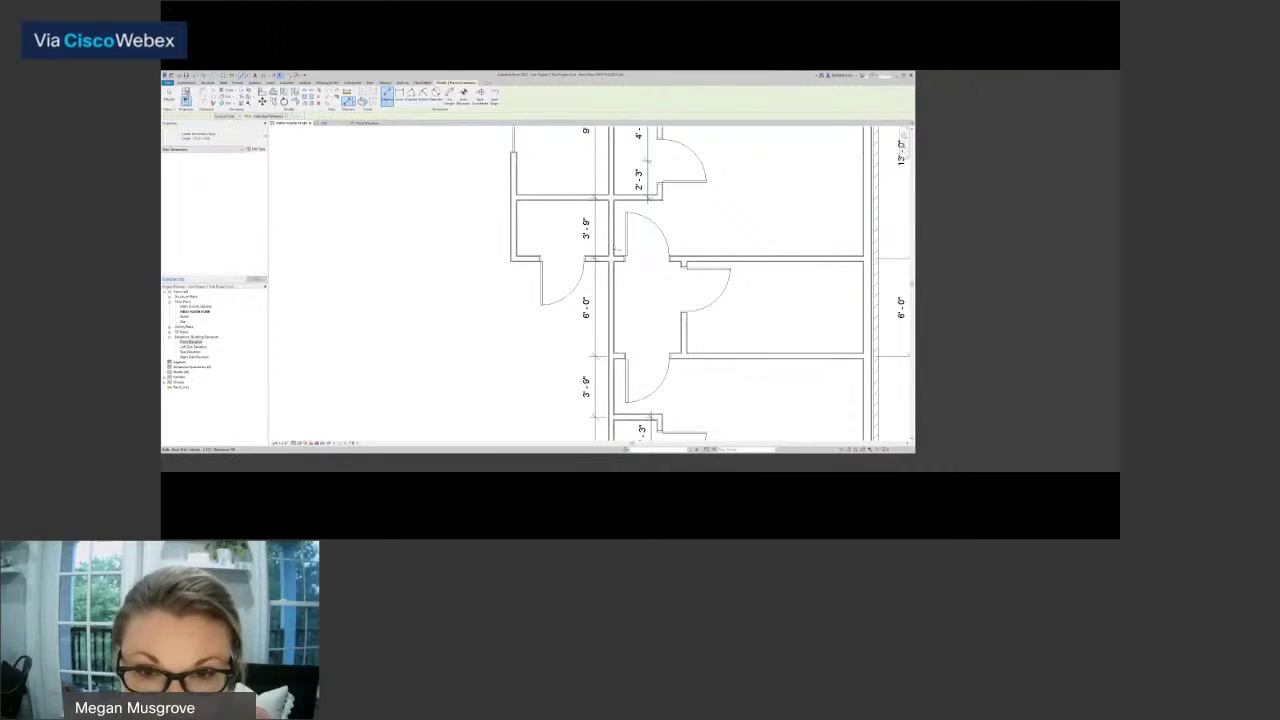
{"action": "scroll", "coordinate": [644, 238], "scroll_direction": "up", "scroll_amount": 3}
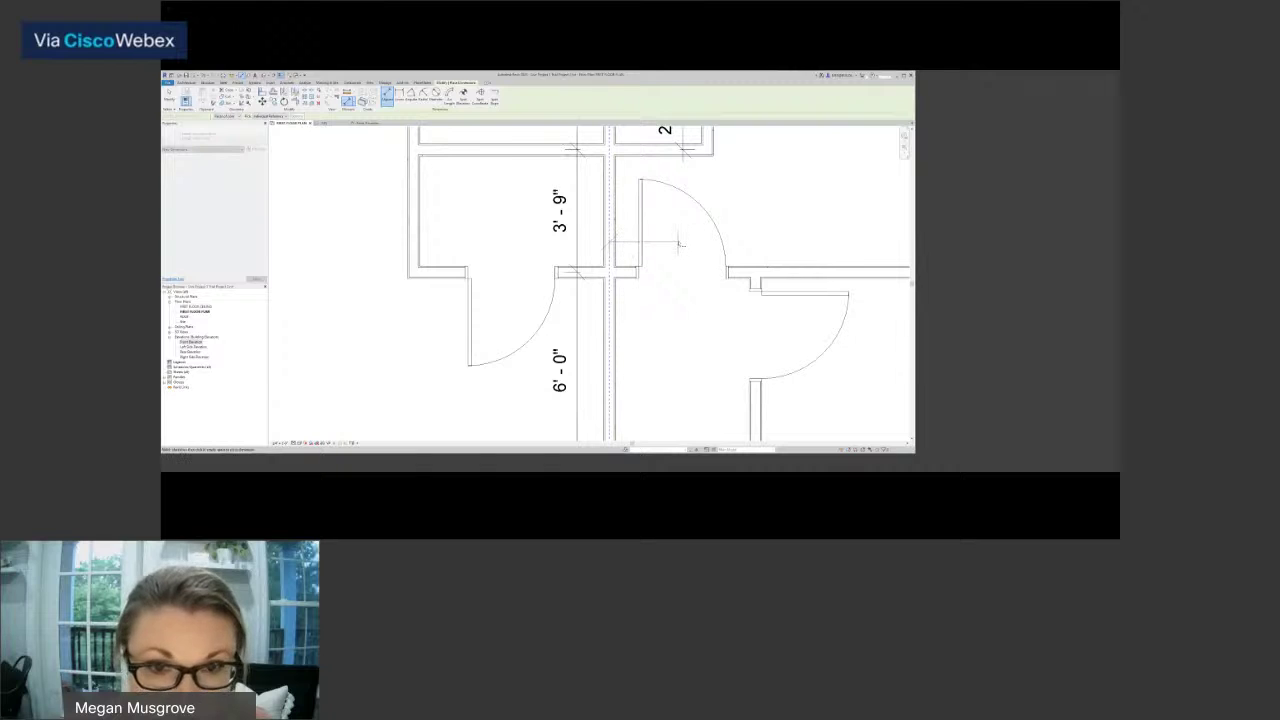
{"action": "left_click", "coordinate": [682, 242]}
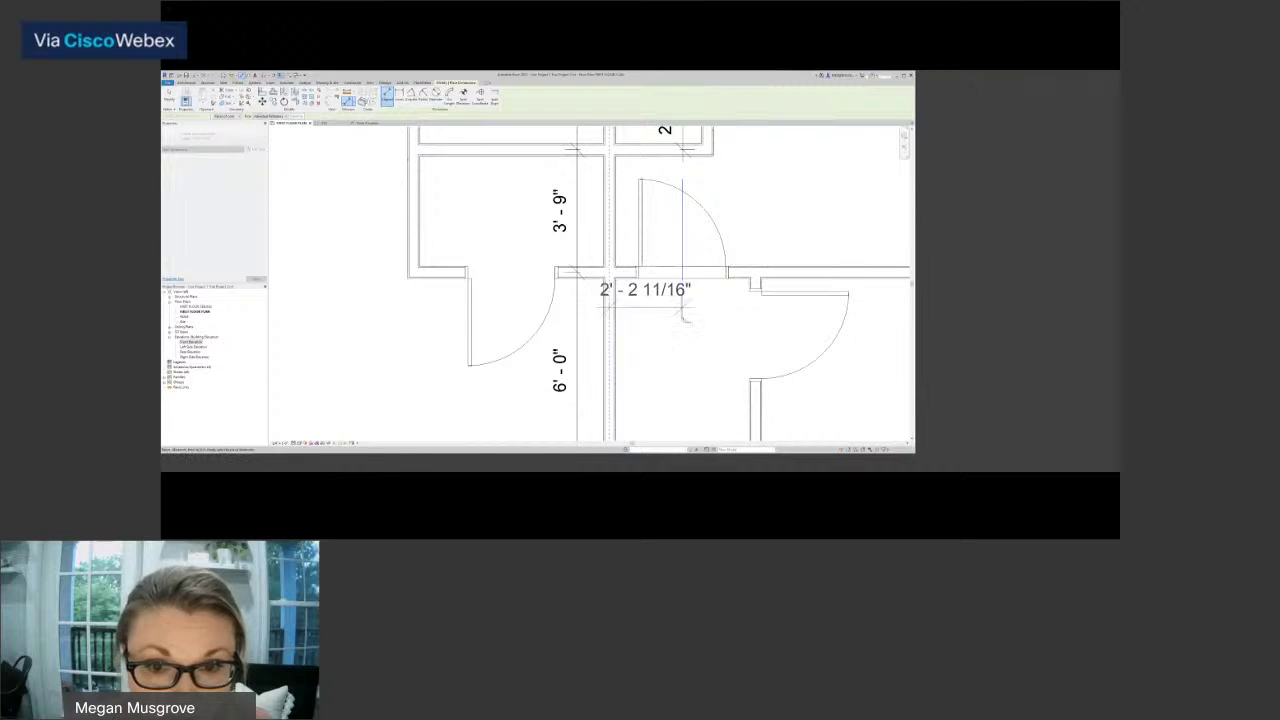
{"action": "left_click", "coordinate": [684, 316]}
{"action": "key", "text": "Escape"}
{"action": "key", "text": "Escape"}
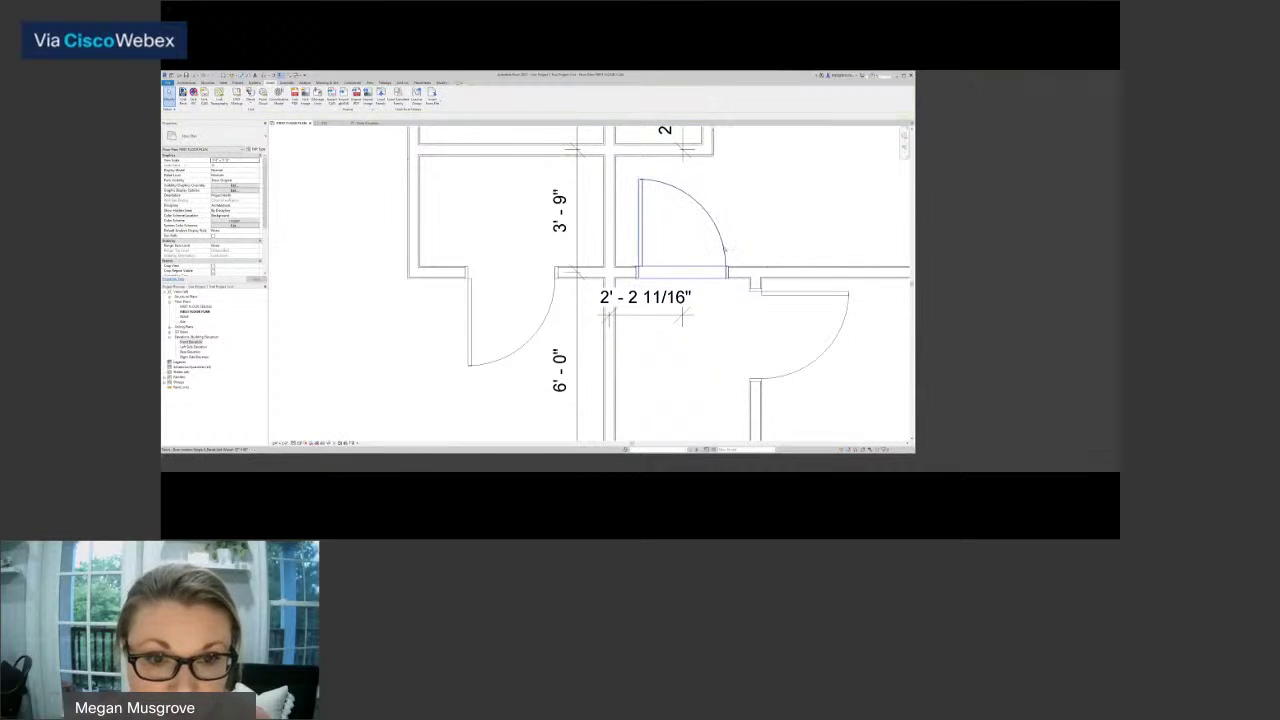
Try a distance of 2' - 0" from the hall wall's centreline to the upper bedroom door's centre.
{"action": "left_click", "coordinate": [728, 249]}
{"action": "left_click", "coordinate": [647, 303]}
{"action": "type", "text": "2"}
{"action": "key", "text": "Return"}
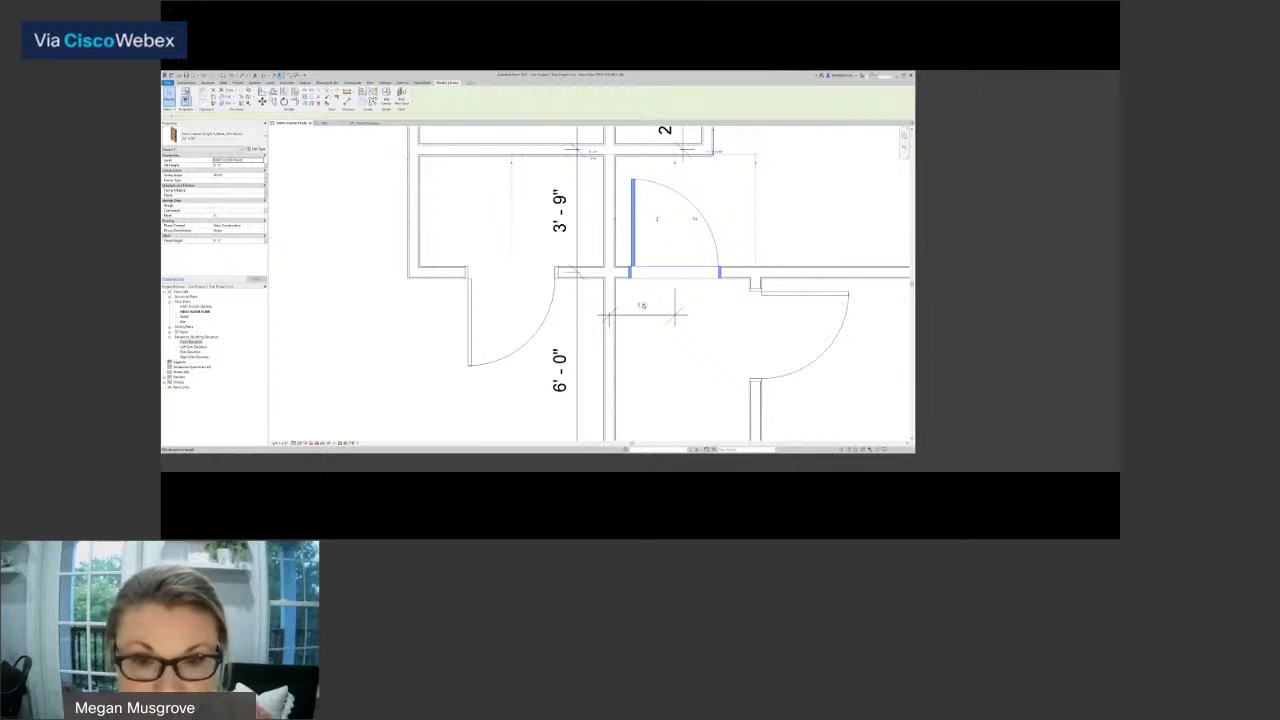
{"action": "key", "text": "Escape"}
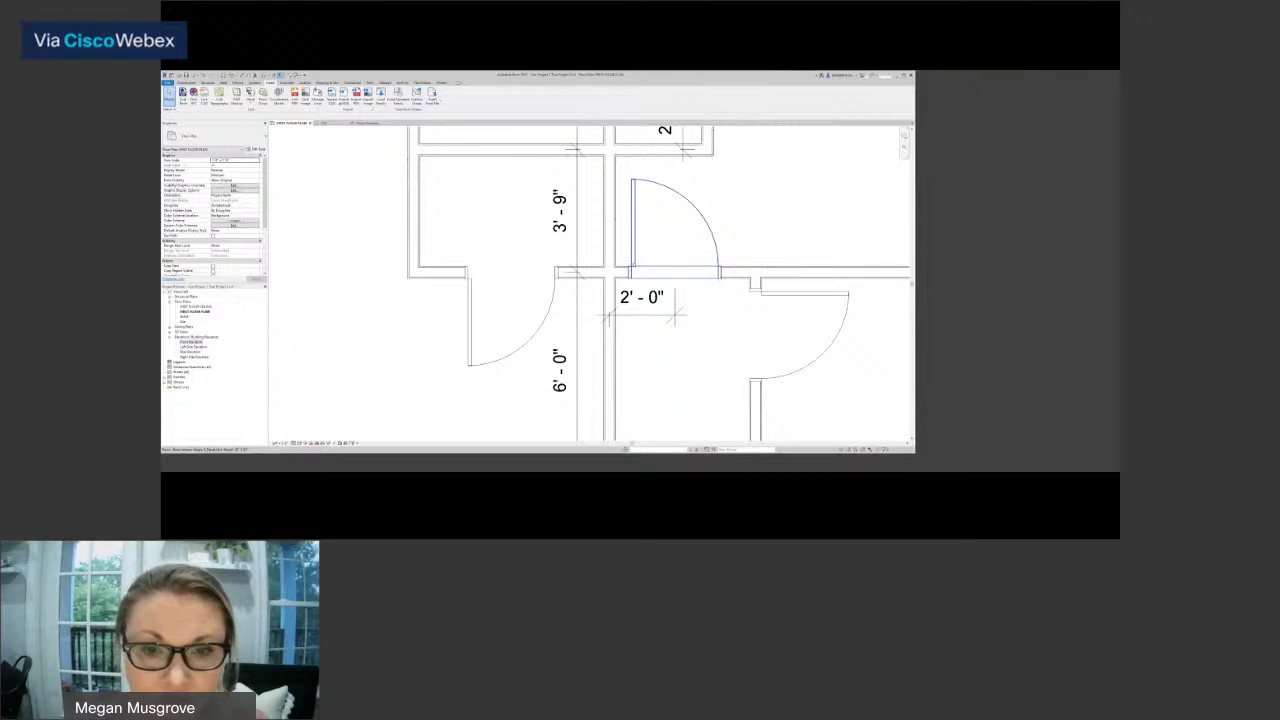
Set the upper bedroom door's centre 1' - 10" from the hall wall's centreline, then reduce that distance to 1' - 9".
{"action": "left_click", "coordinate": [628, 264]}
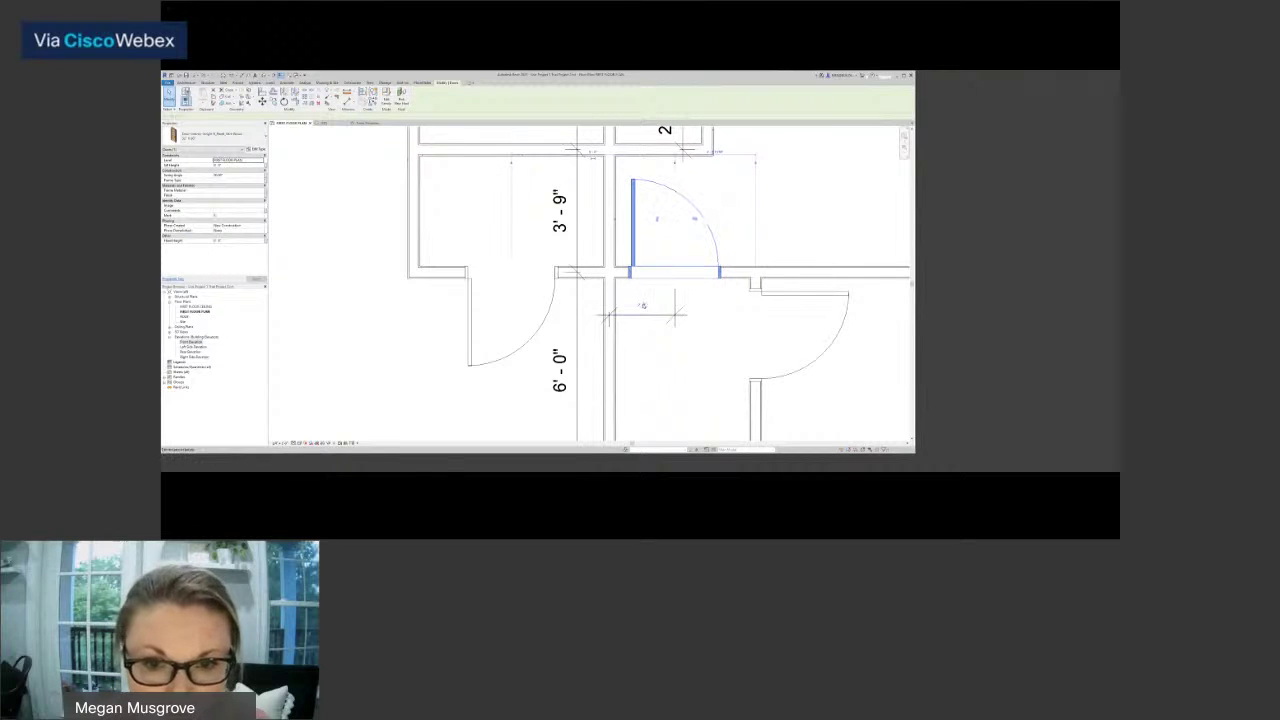
{"action": "left_click", "coordinate": [642, 305]}
{"action": "type", "text": "1 10"}
{"action": "key", "text": "Return"}
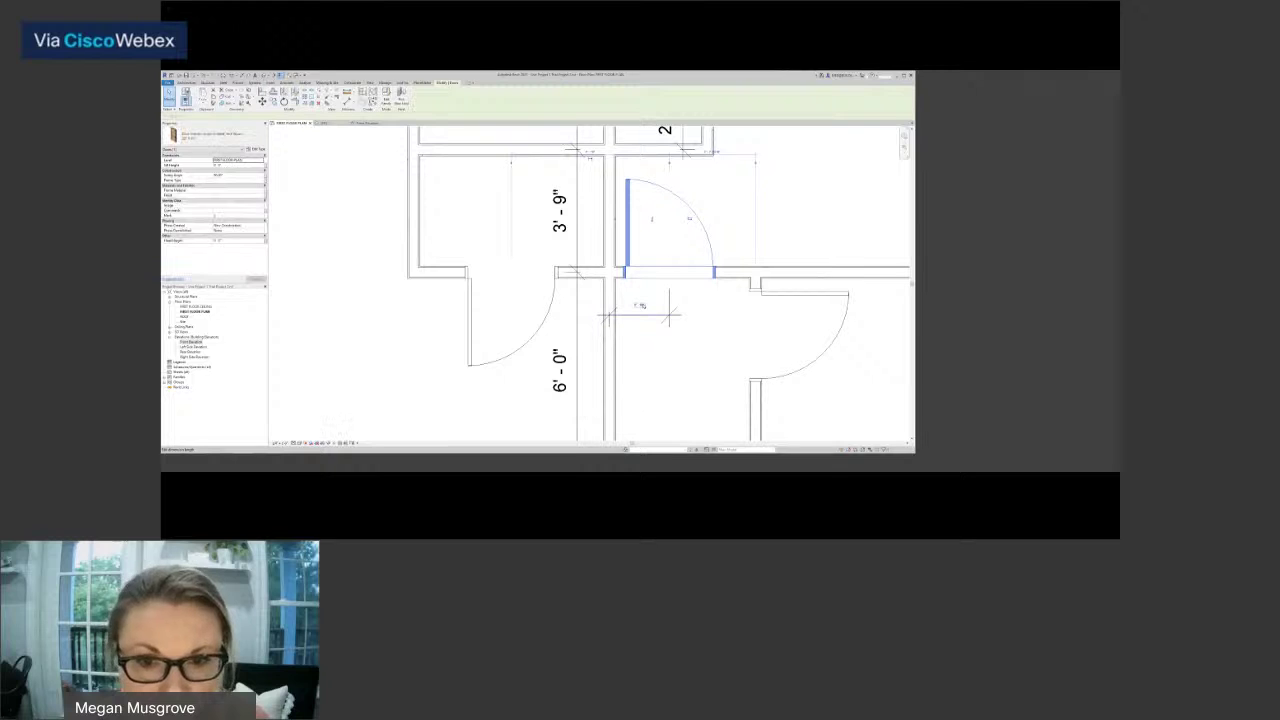
{"action": "key", "text": "Escape"}
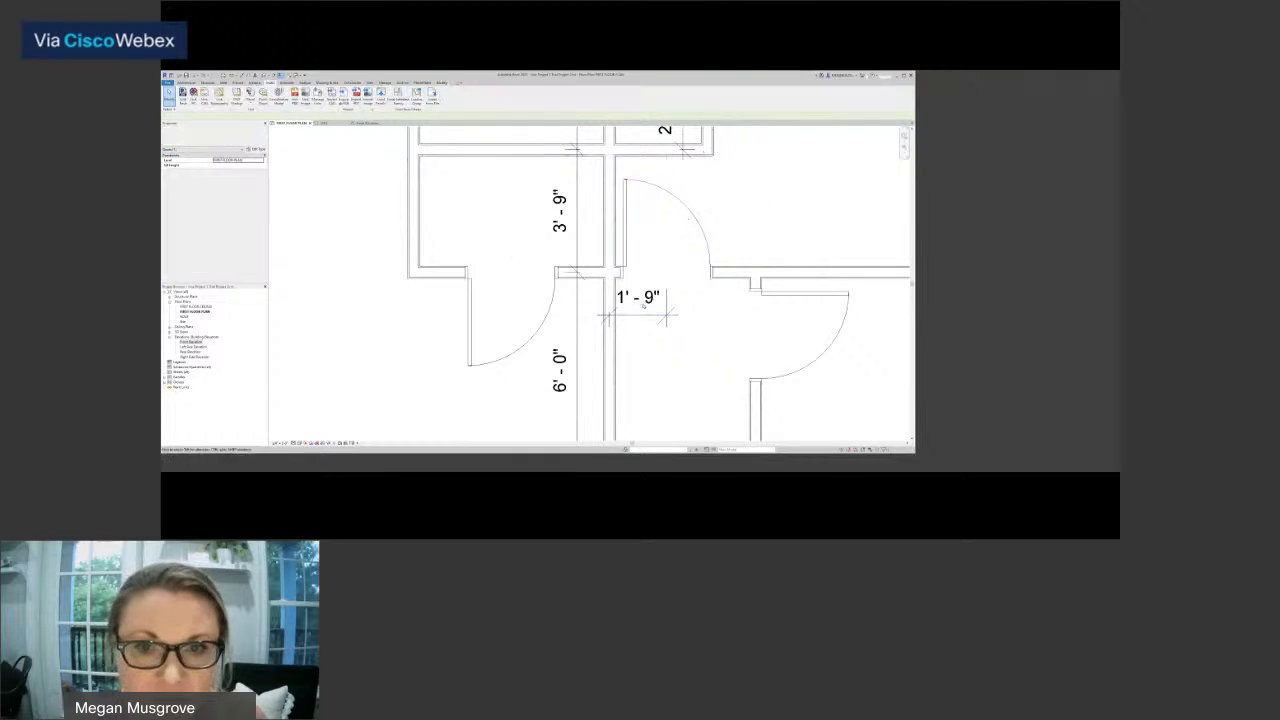
{"action": "scroll", "coordinate": [638, 272], "scroll_direction": "up", "scroll_amount": 5}
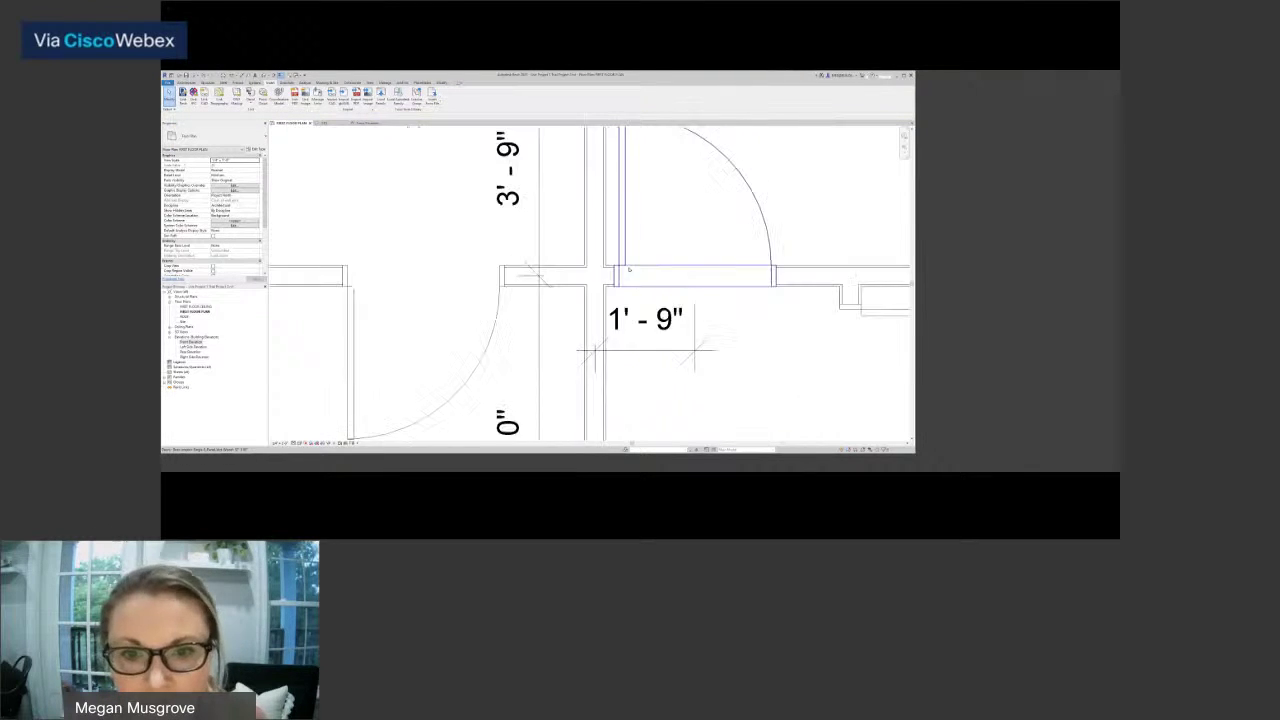
Measure the gap between the vertical hall wall's face and the upper bedroom door's frame.
{"action": "left_click", "coordinate": [231, 76]}
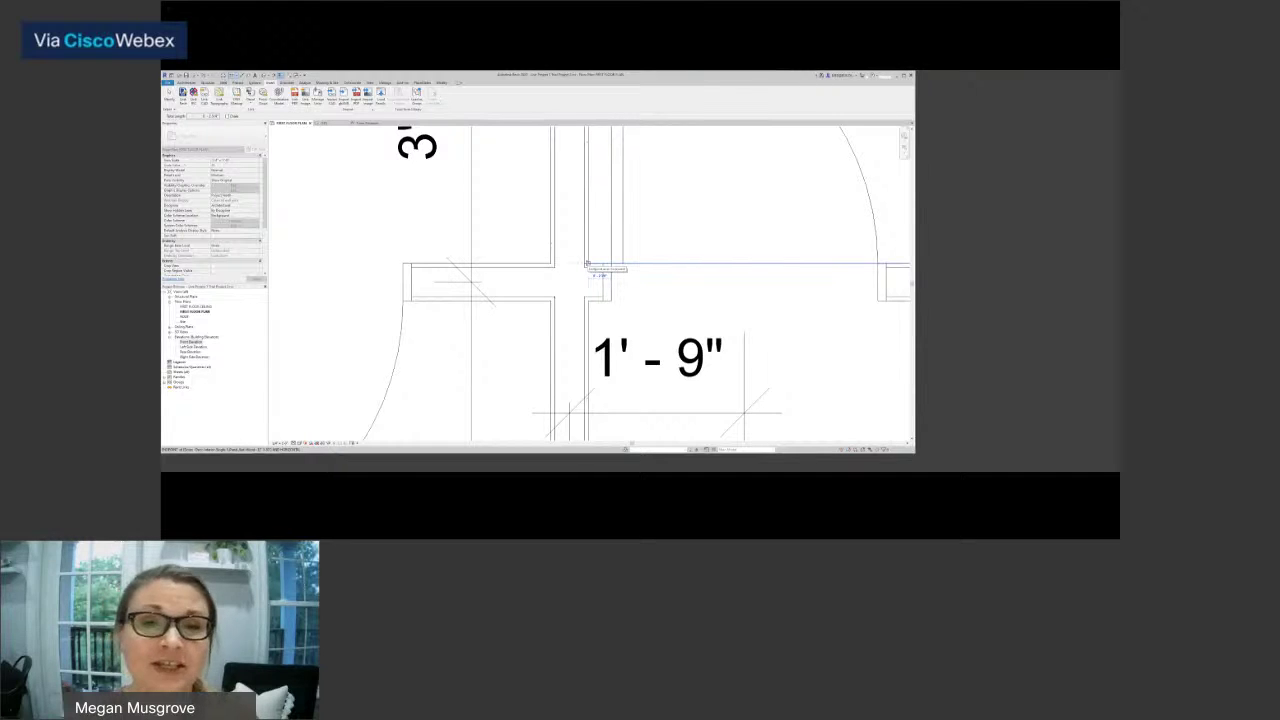
{"action": "key", "text": "Escape"}
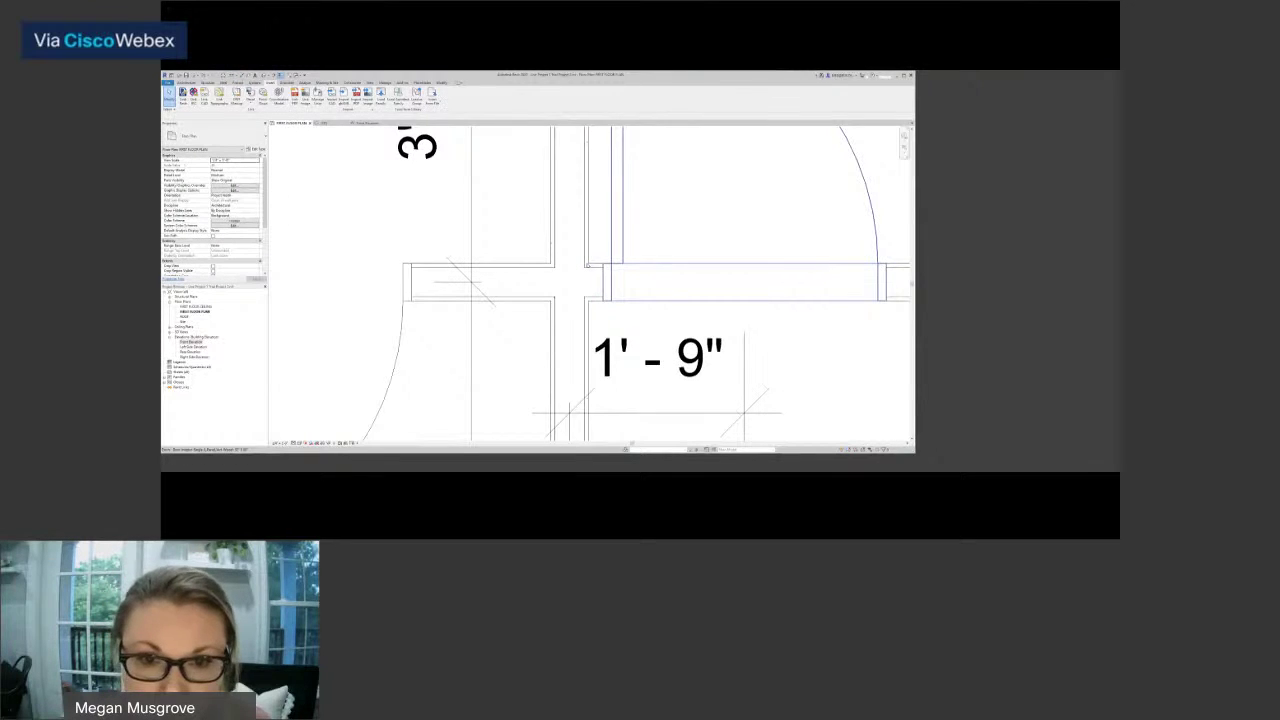
{"action": "scroll", "coordinate": [694, 268], "scroll_direction": "down", "scroll_amount": 4}
{"action": "middle_click_drag", "start_coordinate": [694, 268], "coordinate": [642, 268]}
{"action": "scroll", "coordinate": [642, 268], "scroll_direction": "down", "scroll_amount": 1}
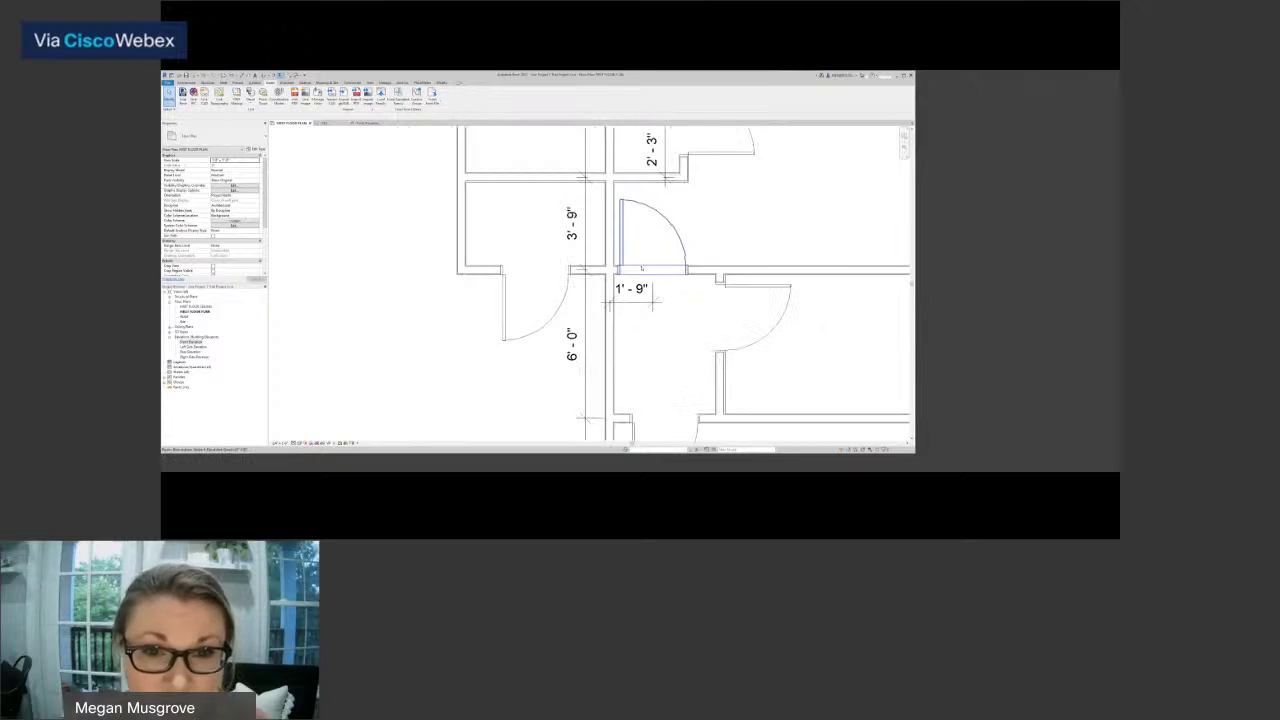
Set the upper bedroom door's centre 2' - 0" from the hall wall's centreline.
{"action": "scroll", "coordinate": [642, 268], "scroll_direction": "down", "scroll_amount": 1}
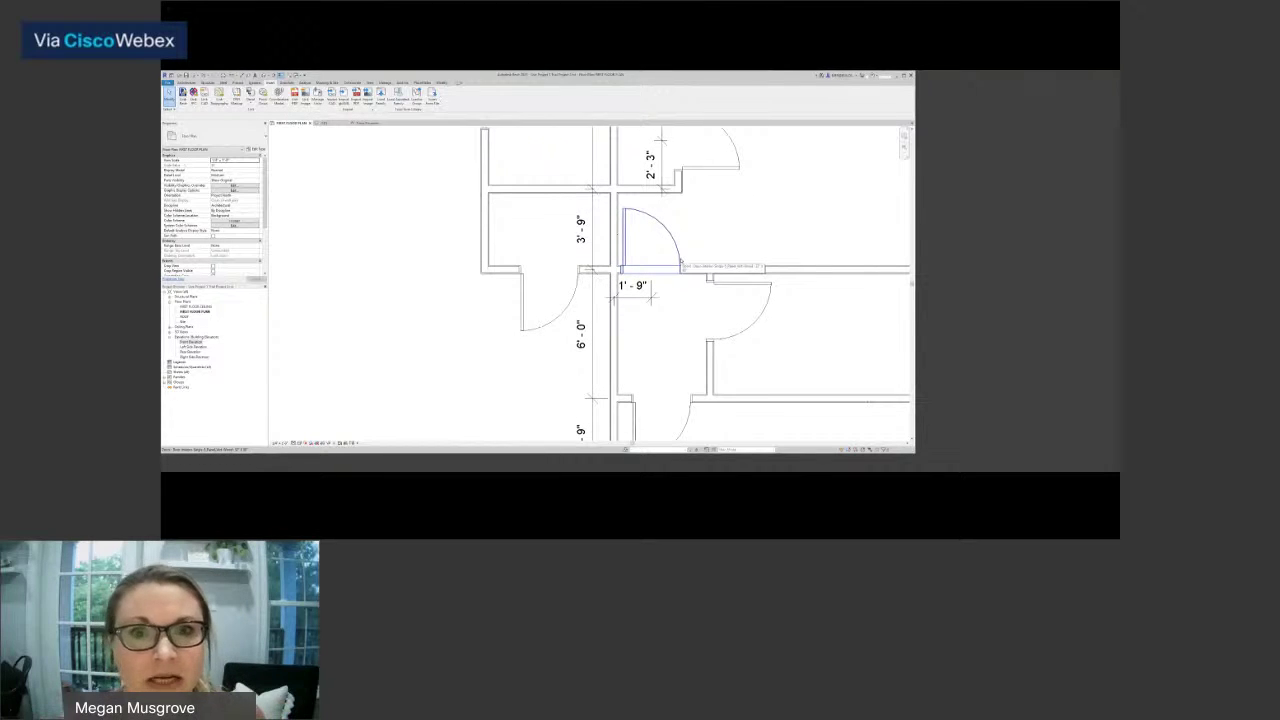
{"action": "left_click", "coordinate": [680, 262]}
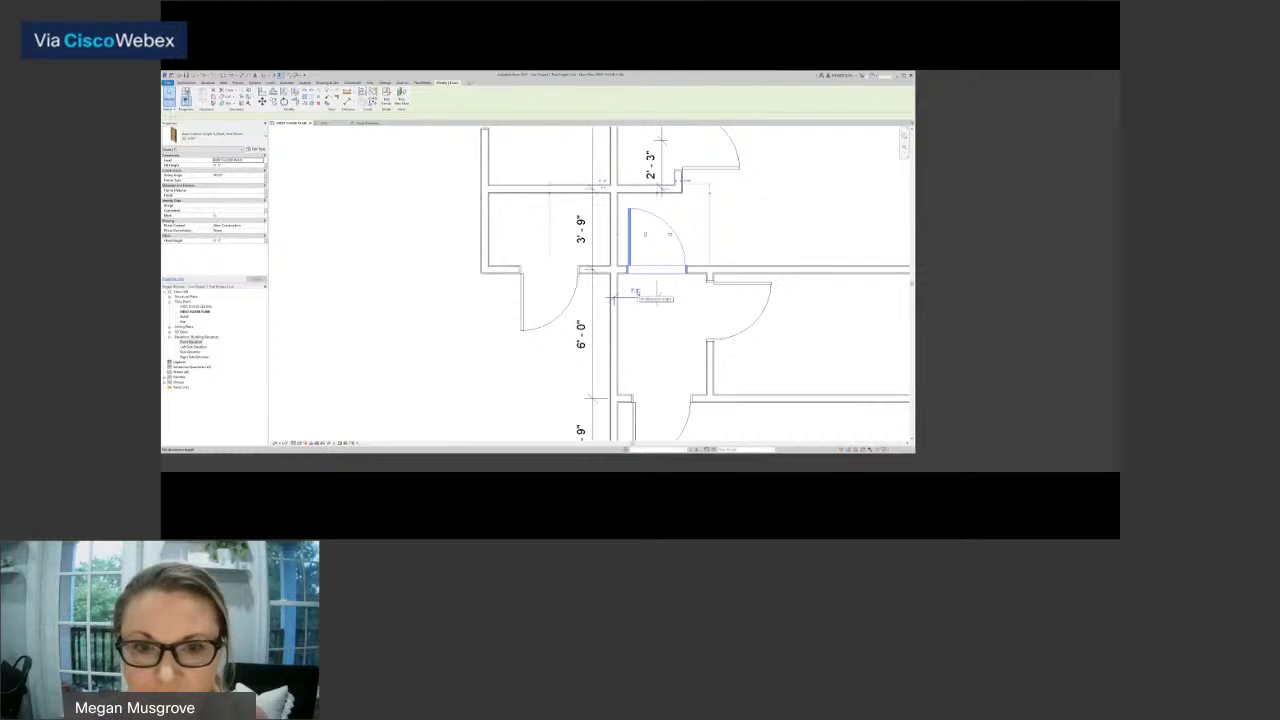
{"action": "key", "text": "Escape"}
{"action": "scroll", "coordinate": [635, 290], "scroll_direction": "down", "scroll_amount": 2}
{"action": "middle_click_drag", "start_coordinate": [635, 290], "coordinate": [590, 262]}
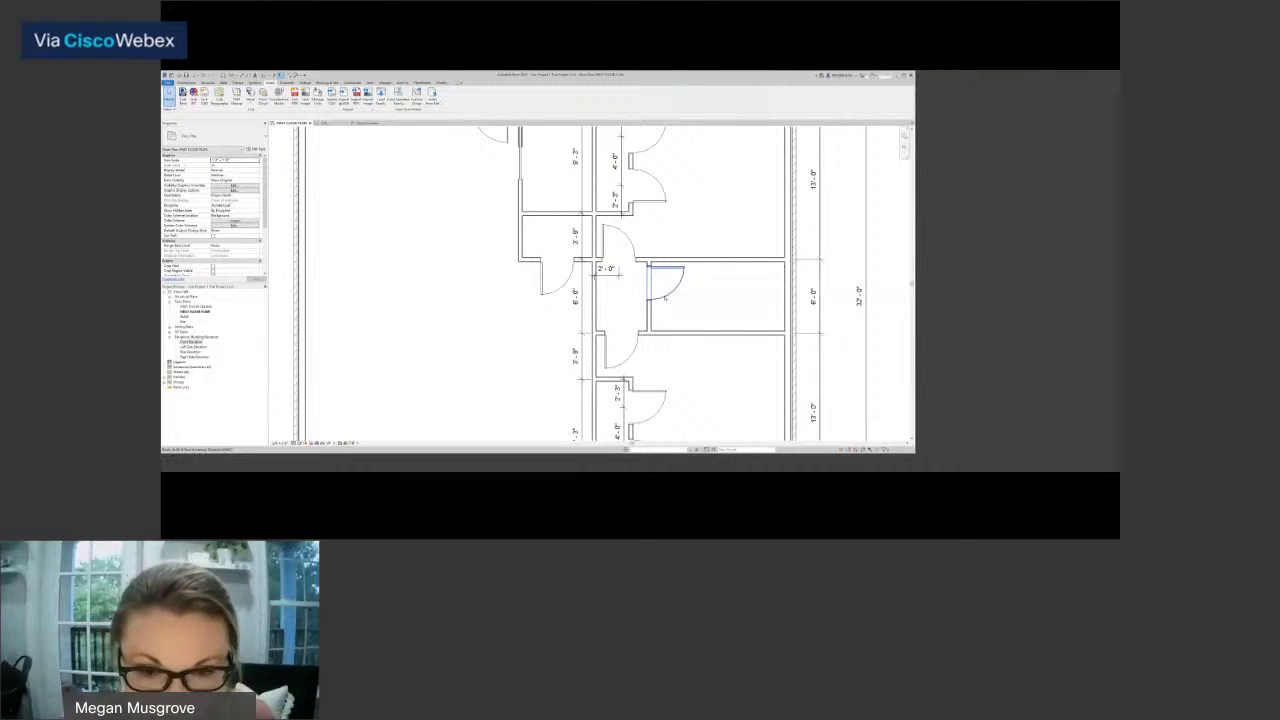
Dimension from the middle room's upper wall to the centre of that room's door.
{"action": "left_click", "coordinate": [652, 292]}
{"action": "scroll", "coordinate": [660, 285], "scroll_direction": "up", "scroll_amount": 2}
{"action": "scroll", "coordinate": [703, 270], "scroll_direction": "up", "scroll_amount": 3}
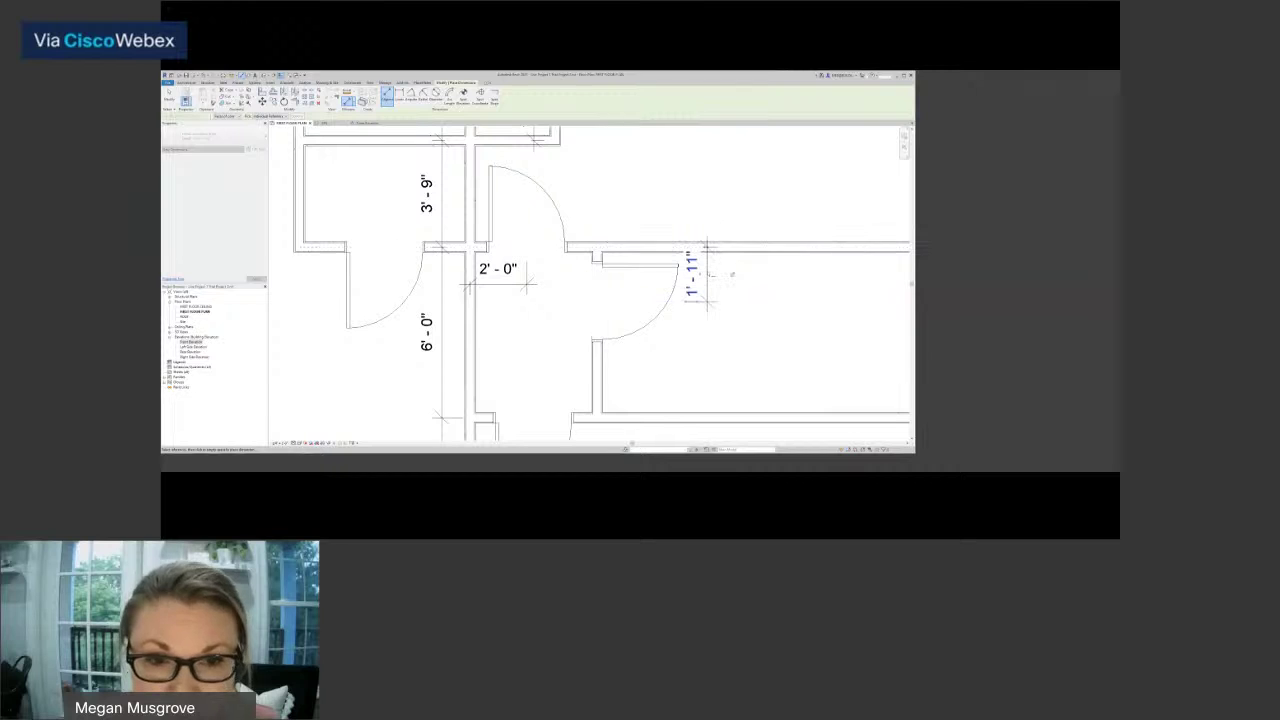
{"action": "scroll", "coordinate": [707, 272], "scroll_direction": "down", "scroll_amount": 2}
{"action": "key", "text": "Escape"}
{"action": "key", "text": "Escape"}
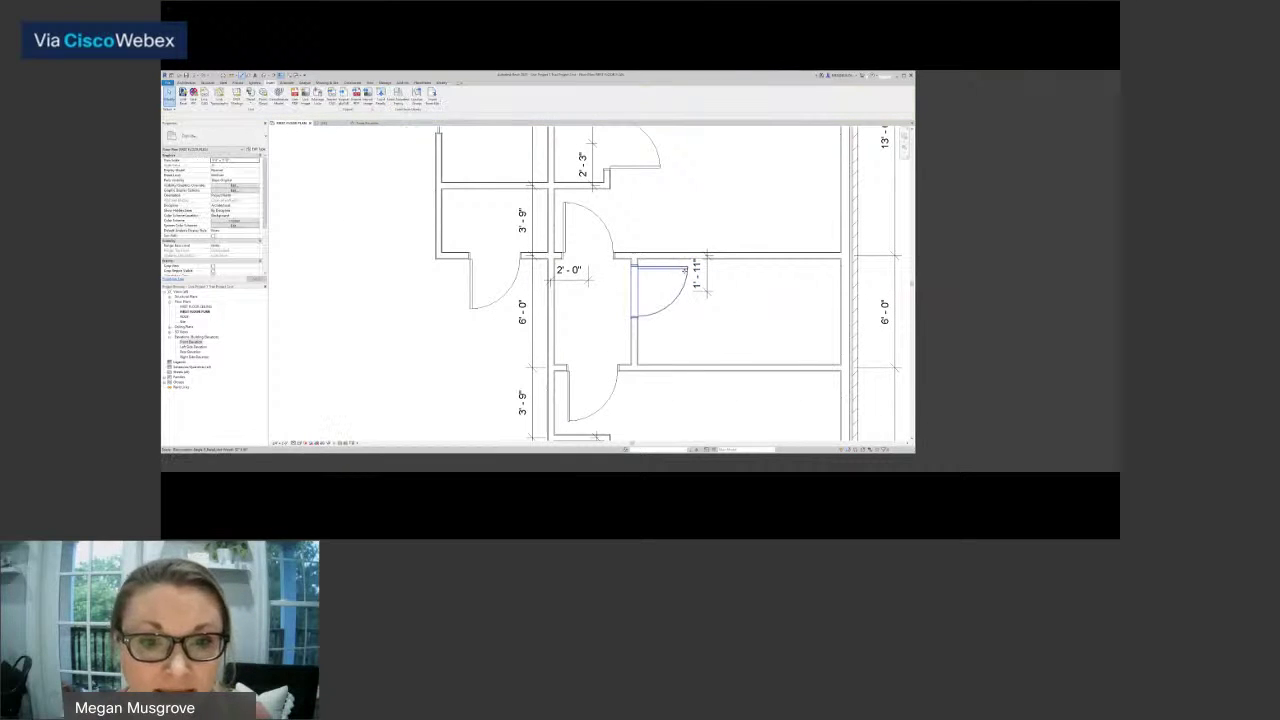
Set the middle room door's centre 2' - 0" from the room's upper wall.
{"action": "left_click", "coordinate": [688, 270]}
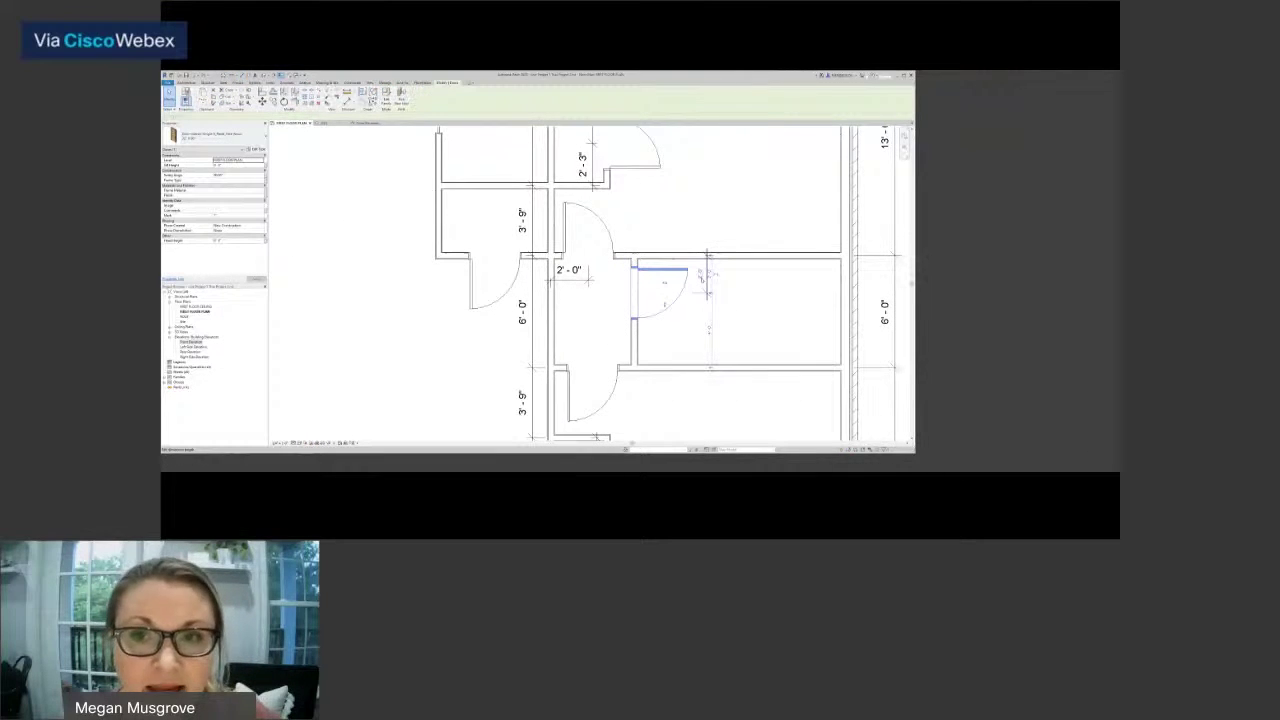
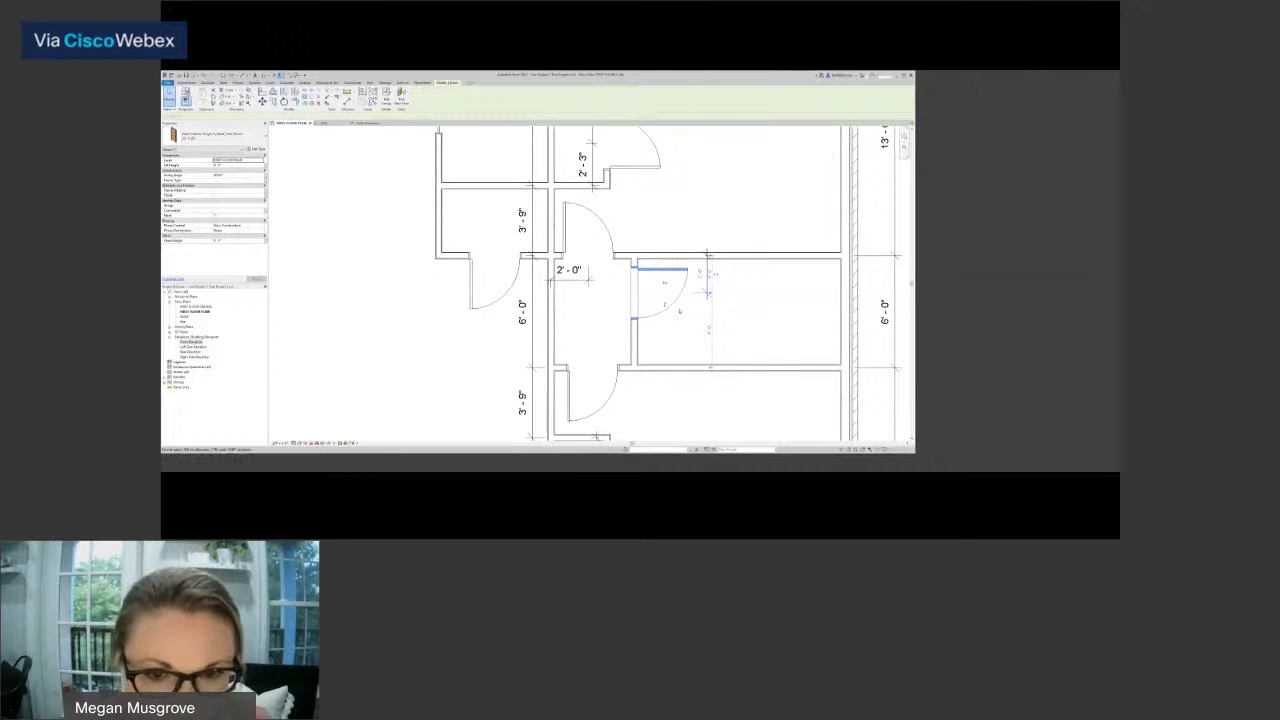
{"action": "left_click", "coordinate": [669, 332]}
{"action": "scroll", "coordinate": [669, 332], "scroll_direction": "down", "scroll_amount": 2}
{"action": "middle_click_drag", "start_coordinate": [669, 332], "coordinate": [671, 267]}
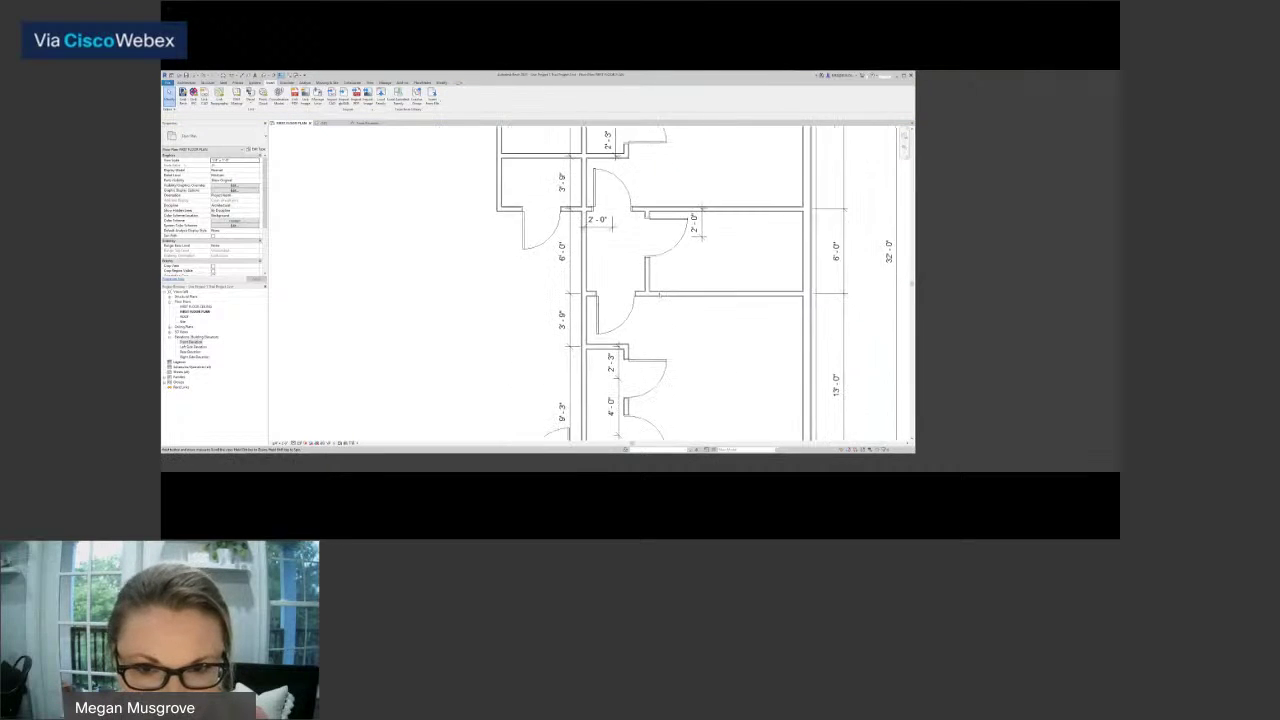
Dimension from the vertical hall wall's centreline to the centre of the lower bedroom's entry door.
{"action": "scroll", "coordinate": [632, 326], "scroll_direction": "up", "scroll_amount": 5}
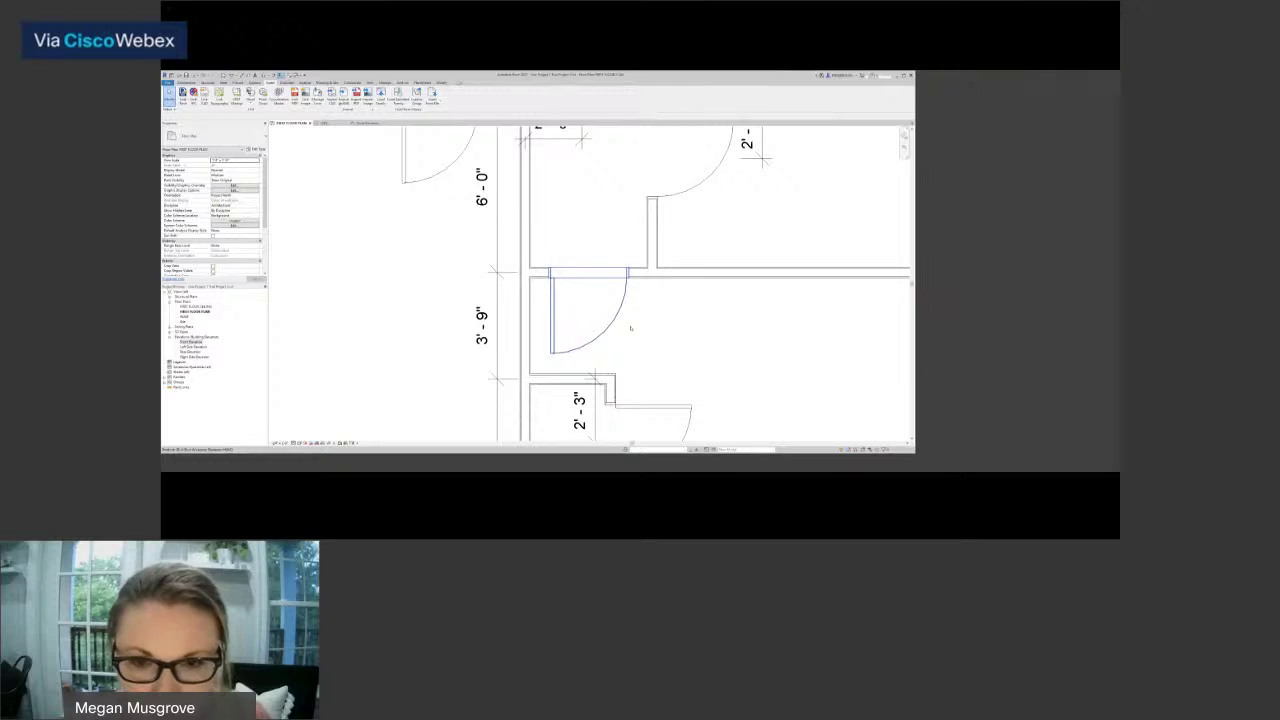
{"action": "key", "text": "d"}
{"action": "key", "text": "i"}
{"action": "left_click", "coordinate": [590, 322]}
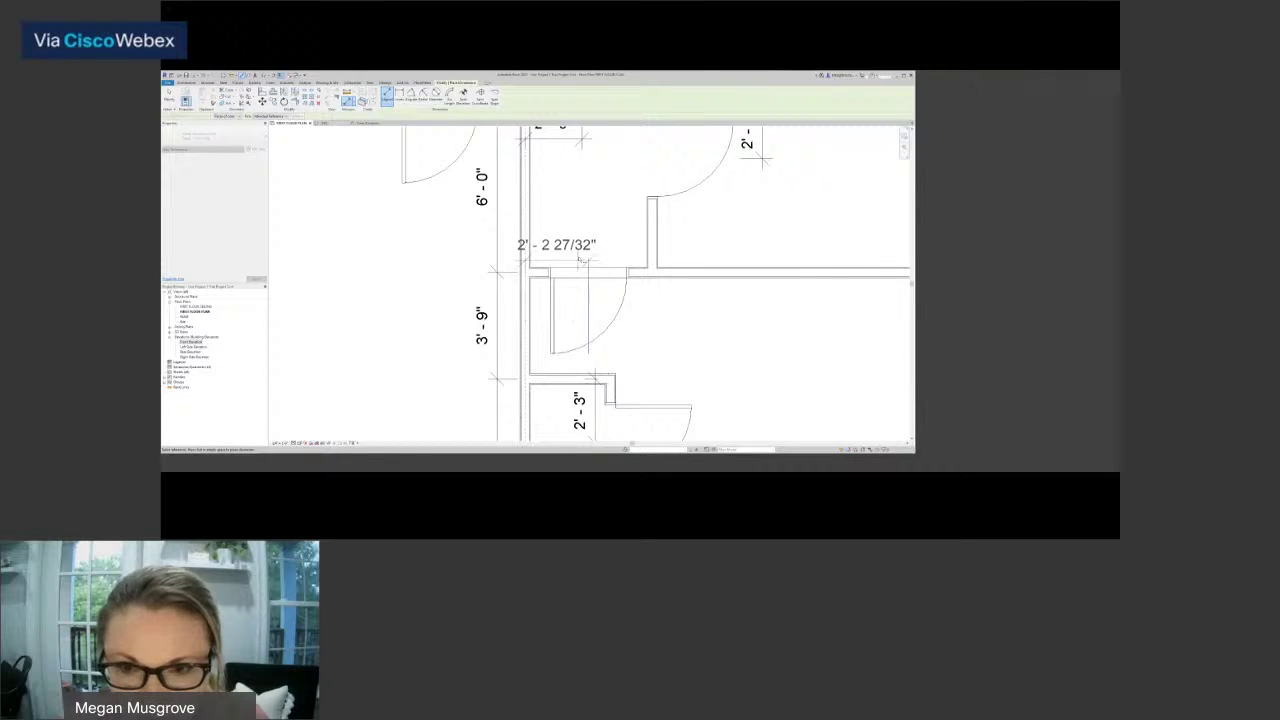
{"action": "left_click", "coordinate": [585, 254]}
{"action": "key", "text": "Escape"}
Set the lower bedroom door's centre 2' - 0" from the hall wall's centreline.
{"action": "left_click", "coordinate": [585, 300]}
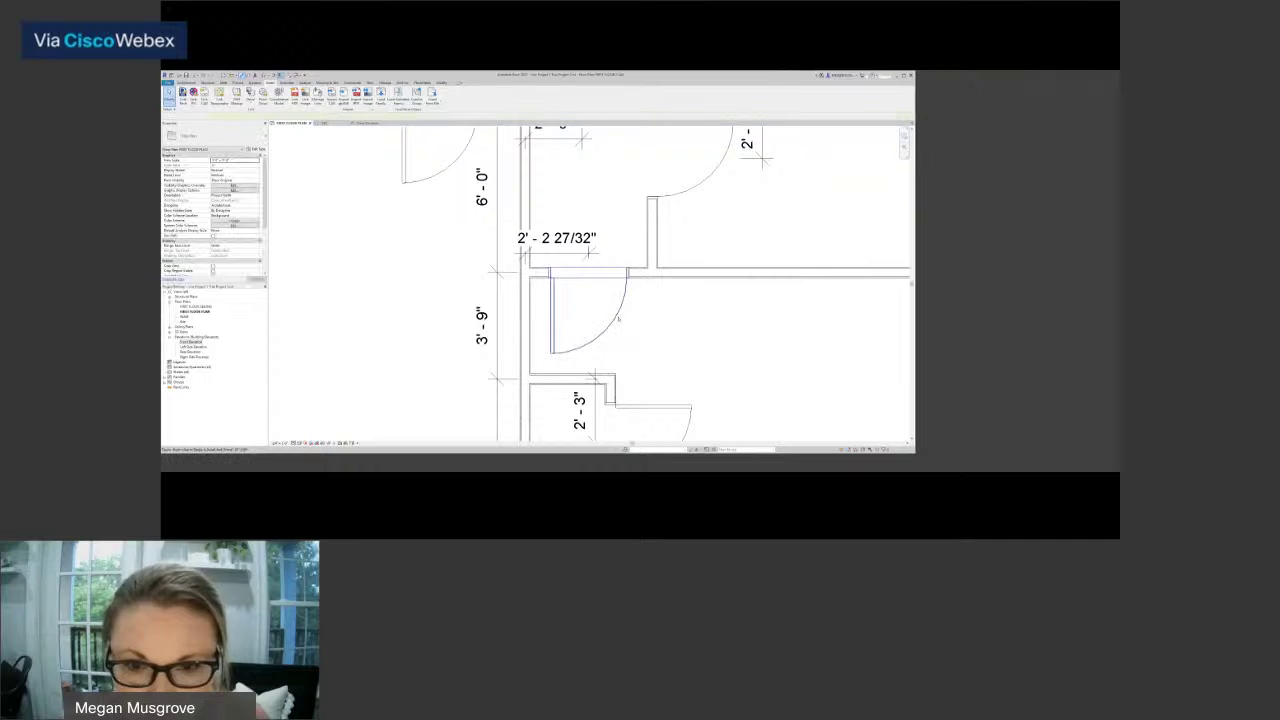
{"action": "left_click", "coordinate": [556, 240]}
{"action": "type", "text": "2"}
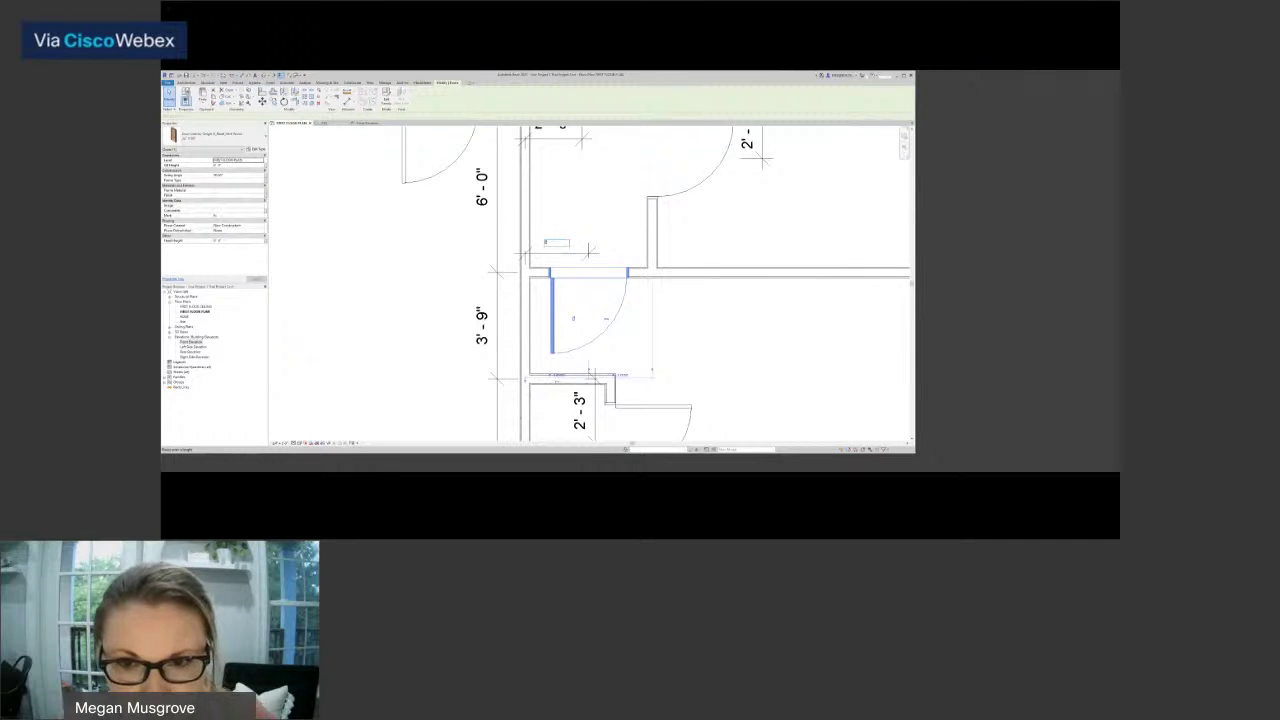
{"action": "key", "text": "Return"}
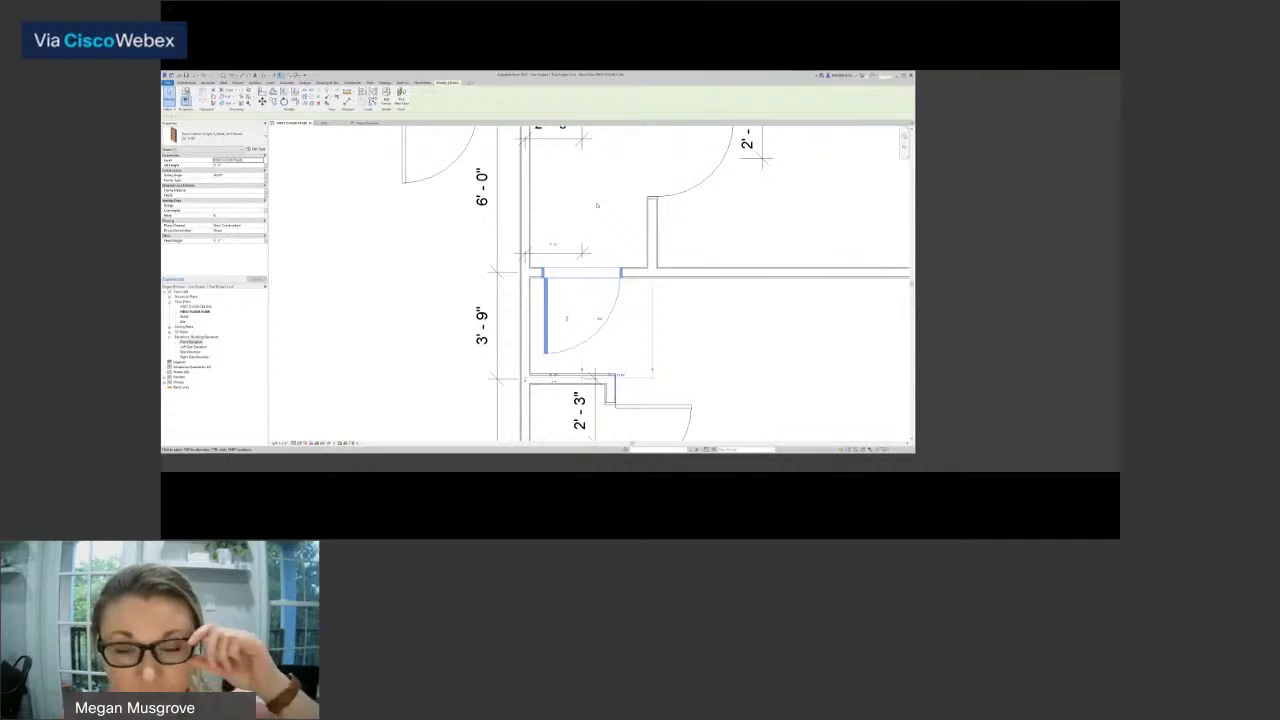
{"action": "left_click", "coordinate": [598, 205]}
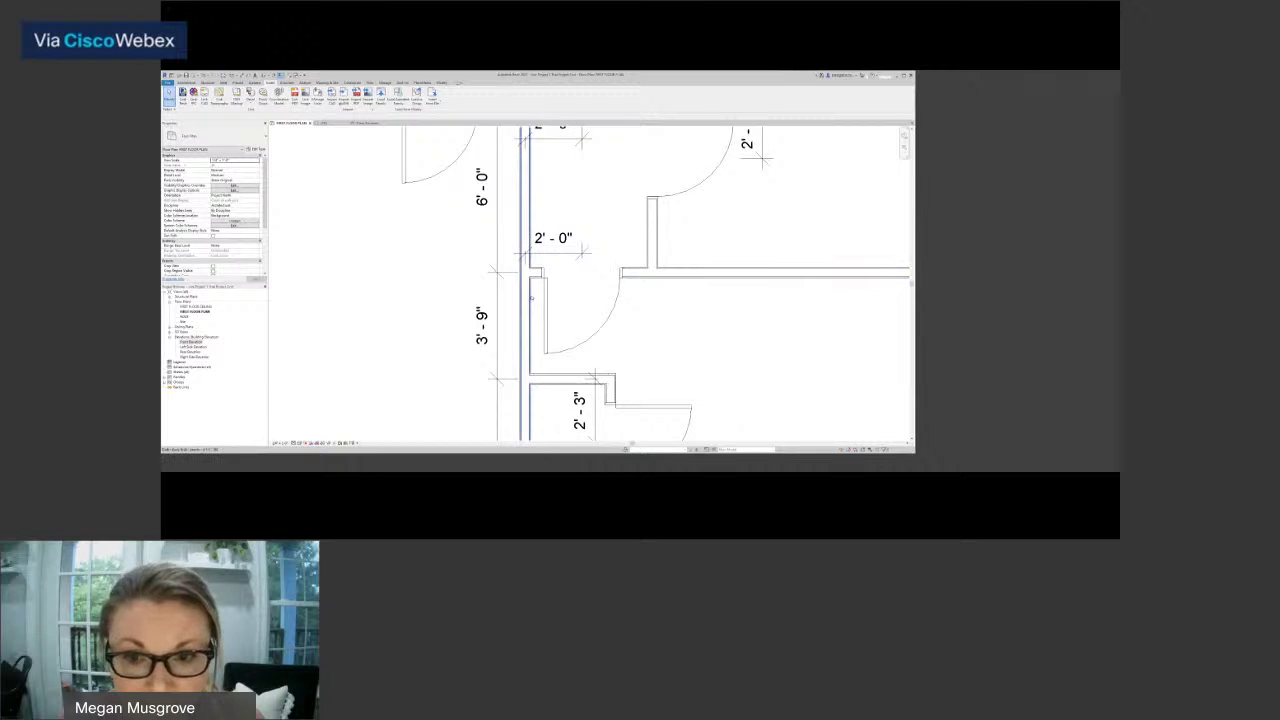
Move the overall dimension string below the house farther from the lower exterior wall to make room for door dimensions.
{"action": "scroll", "coordinate": [581, 247], "scroll_direction": "down", "scroll_amount": 5}
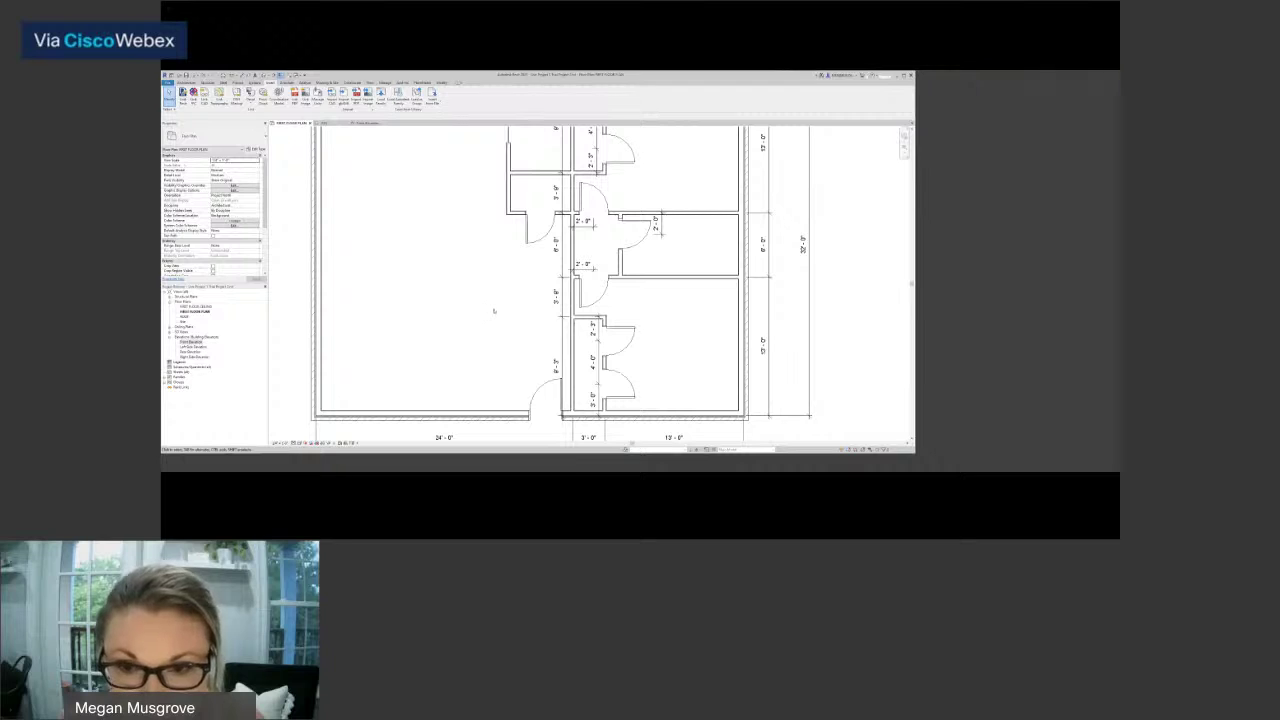
{"action": "middle_click_drag", "start_coordinate": [508, 421], "coordinate": [529, 343]}
{"action": "scroll", "coordinate": [529, 343], "scroll_direction": "up", "scroll_amount": 2}
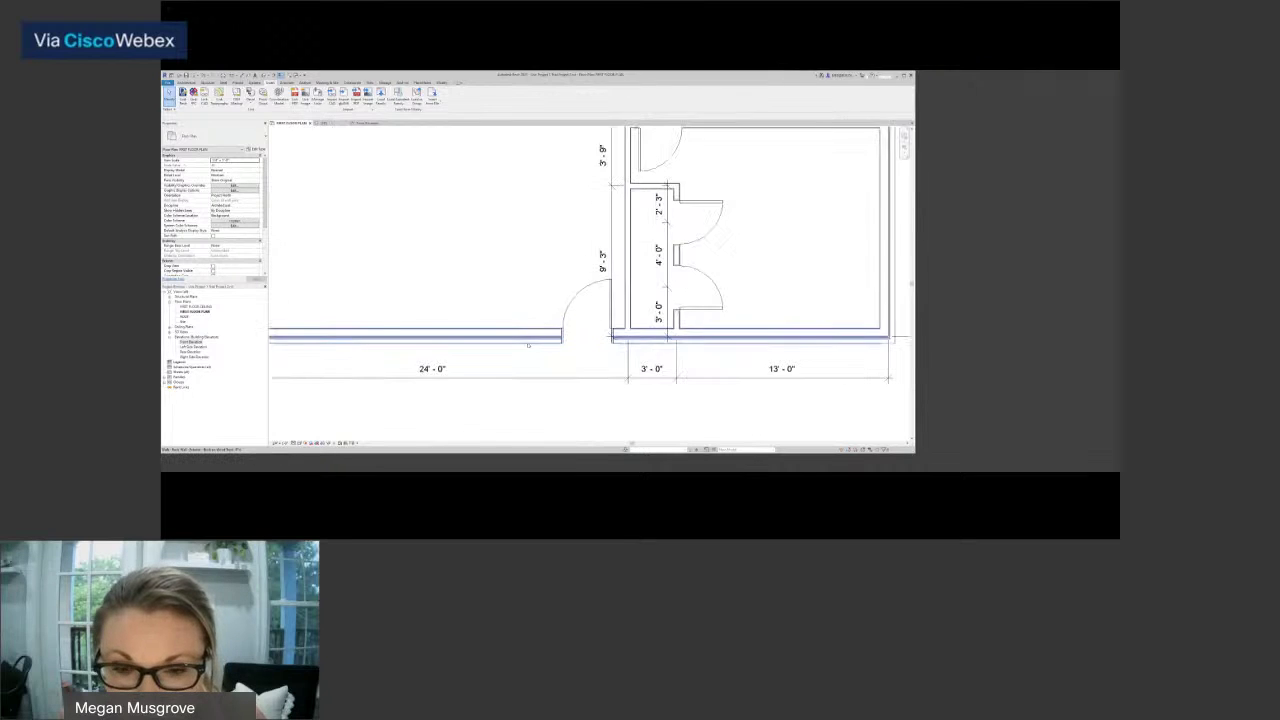
{"action": "scroll", "coordinate": [529, 343], "scroll_direction": "down", "scroll_amount": 2}
{"action": "scroll", "coordinate": [544, 347], "scroll_direction": "down", "scroll_amount": 1}
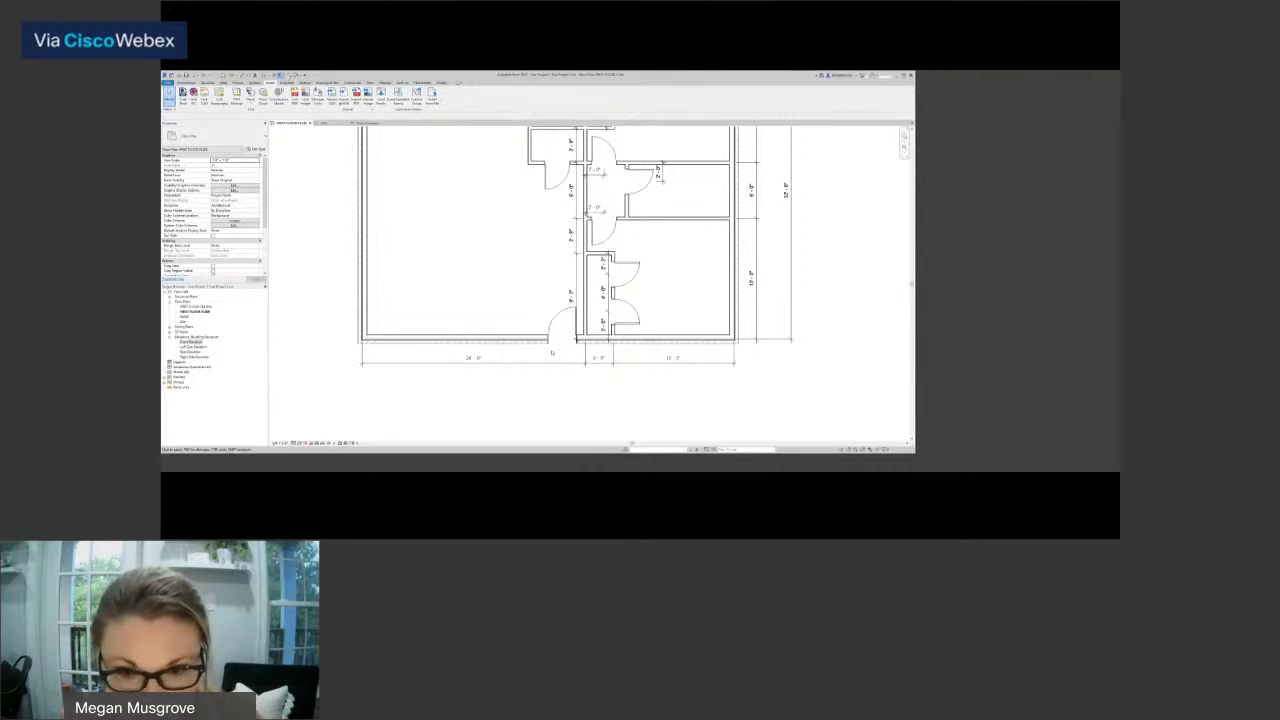
{"action": "left_click_drag", "start_coordinate": [629, 374], "coordinate": [629, 395]}
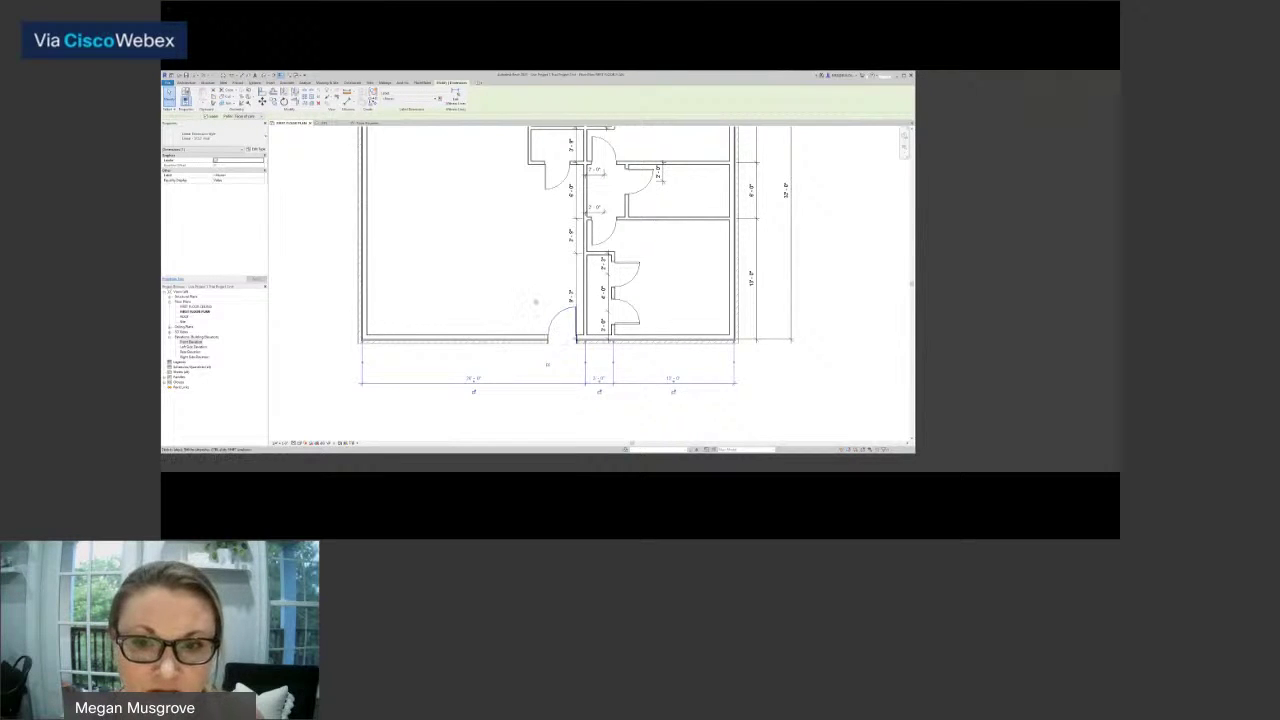
{"action": "scroll", "coordinate": [566, 290], "scroll_direction": "down", "scroll_amount": 3}
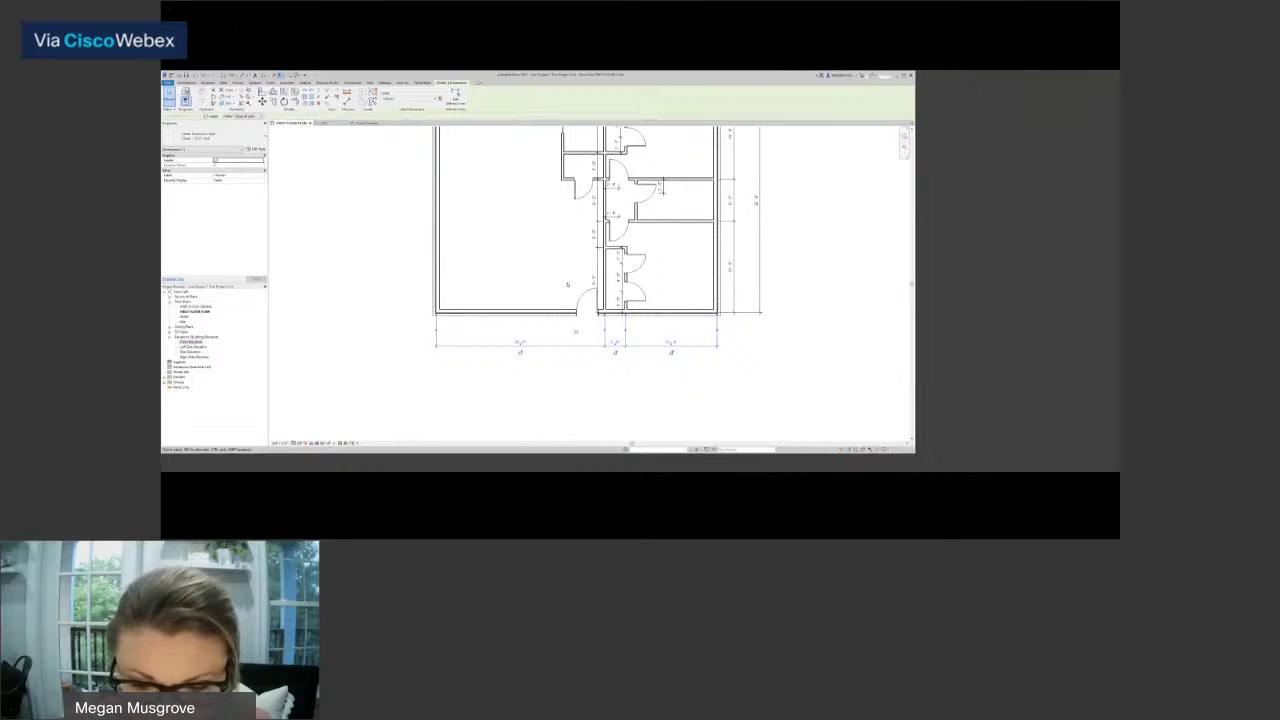
{"action": "key", "text": "d"}
{"action": "key", "text": "i"}
{"action": "scroll", "coordinate": [715, 300], "scroll_direction": "up", "scroll_amount": 4}
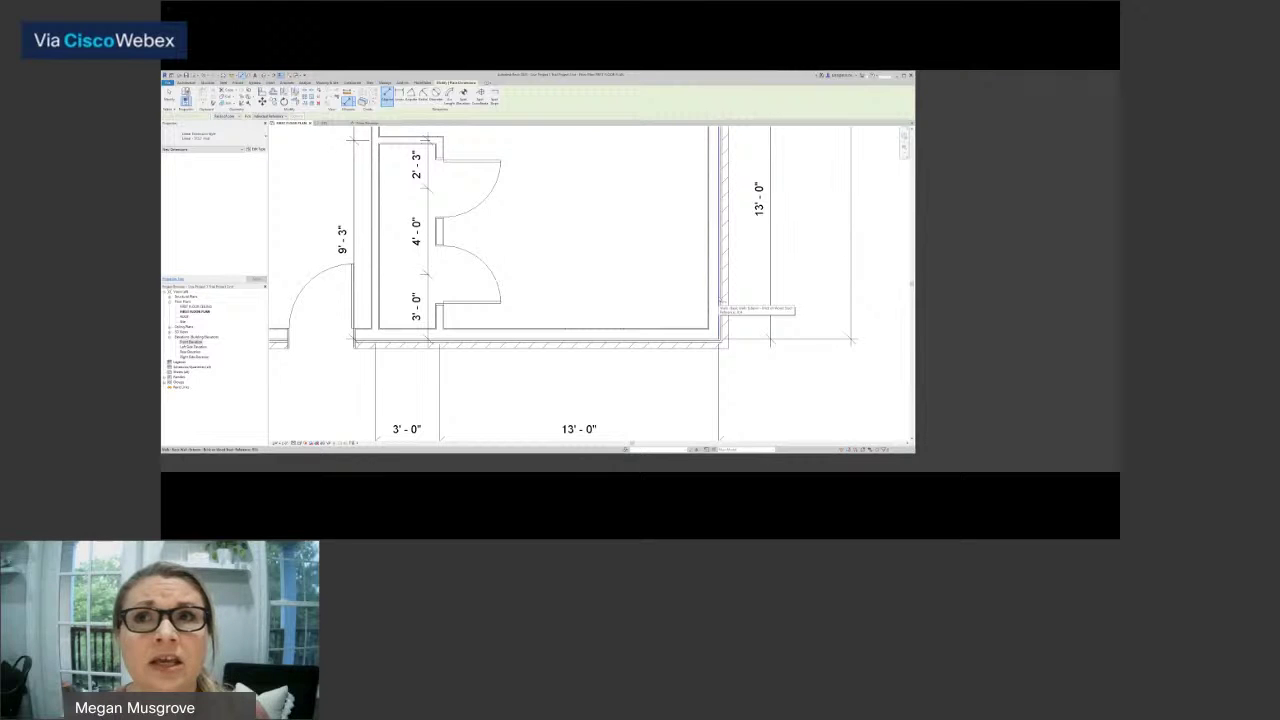
{"action": "scroll", "coordinate": [722, 302], "scroll_direction": "down", "scroll_amount": 5}
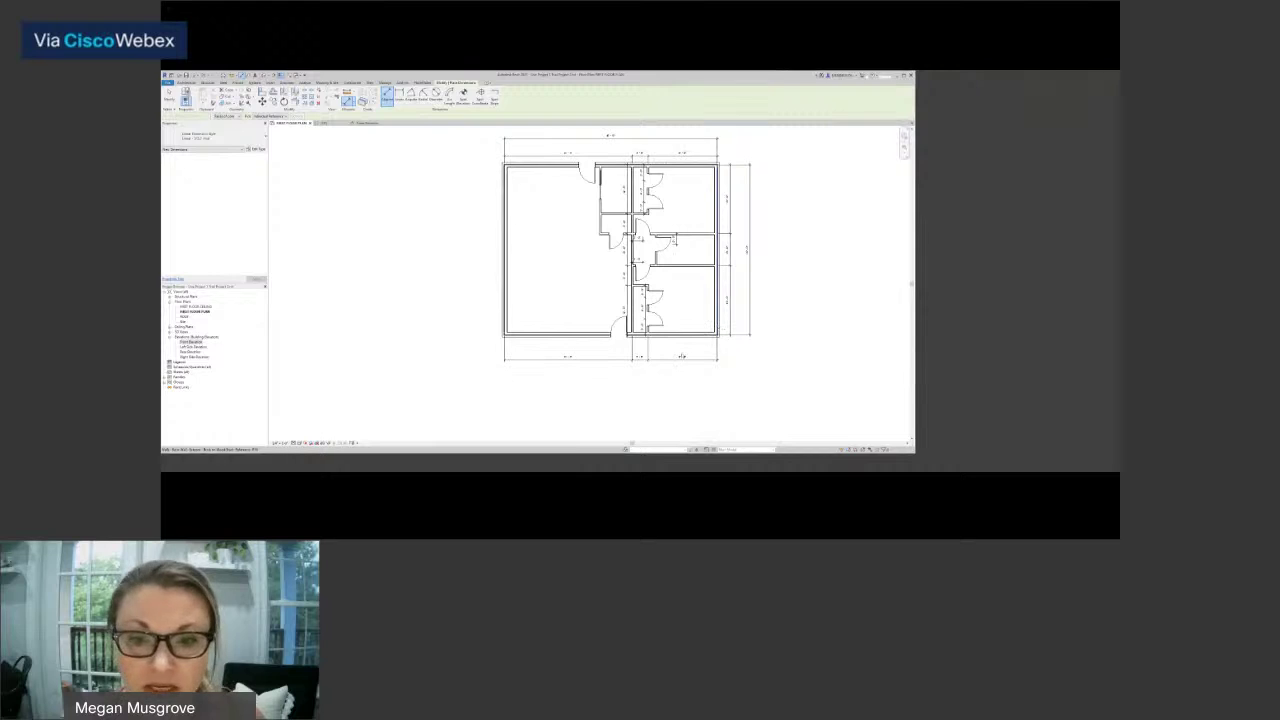
{"action": "key", "text": "Escape"}
{"action": "key", "text": "Escape"}
Slide the entry door along the lower exterior wall so it sits slightly farther from the vertical hall wall.
{"action": "key", "text": "d"}
{"action": "key", "text": "r"}
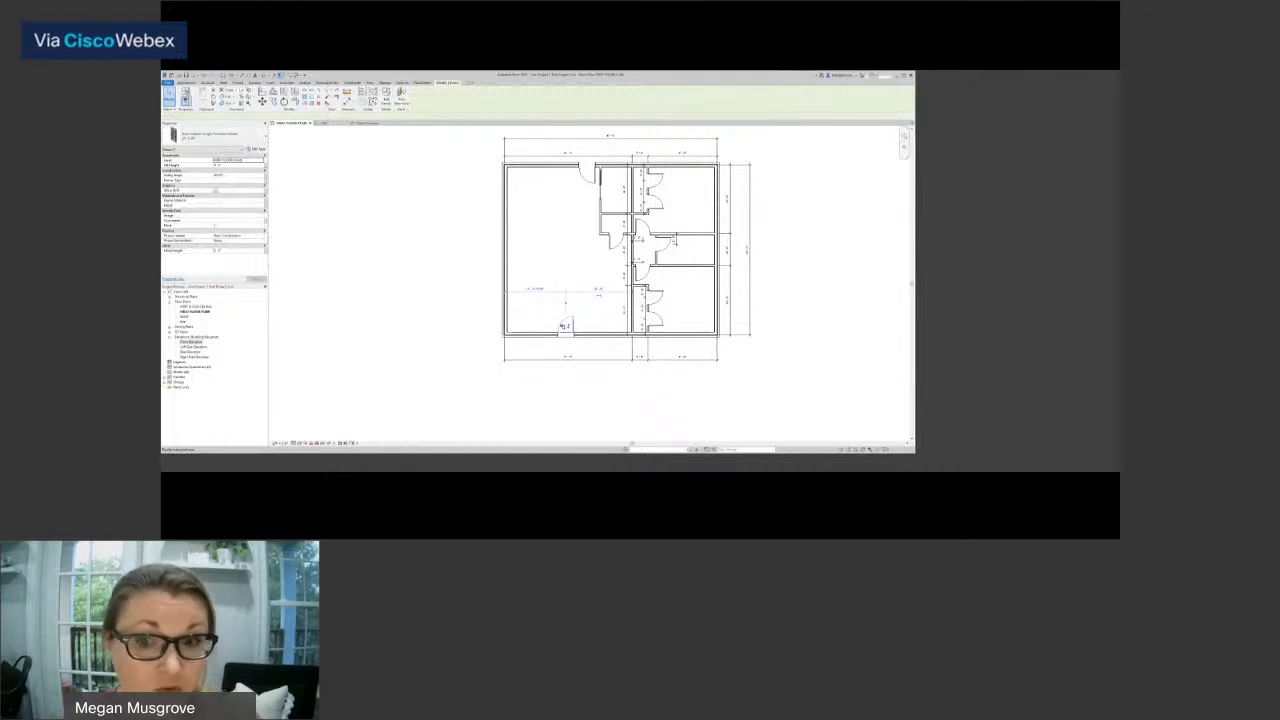
{"action": "left_click", "coordinate": [565, 326]}
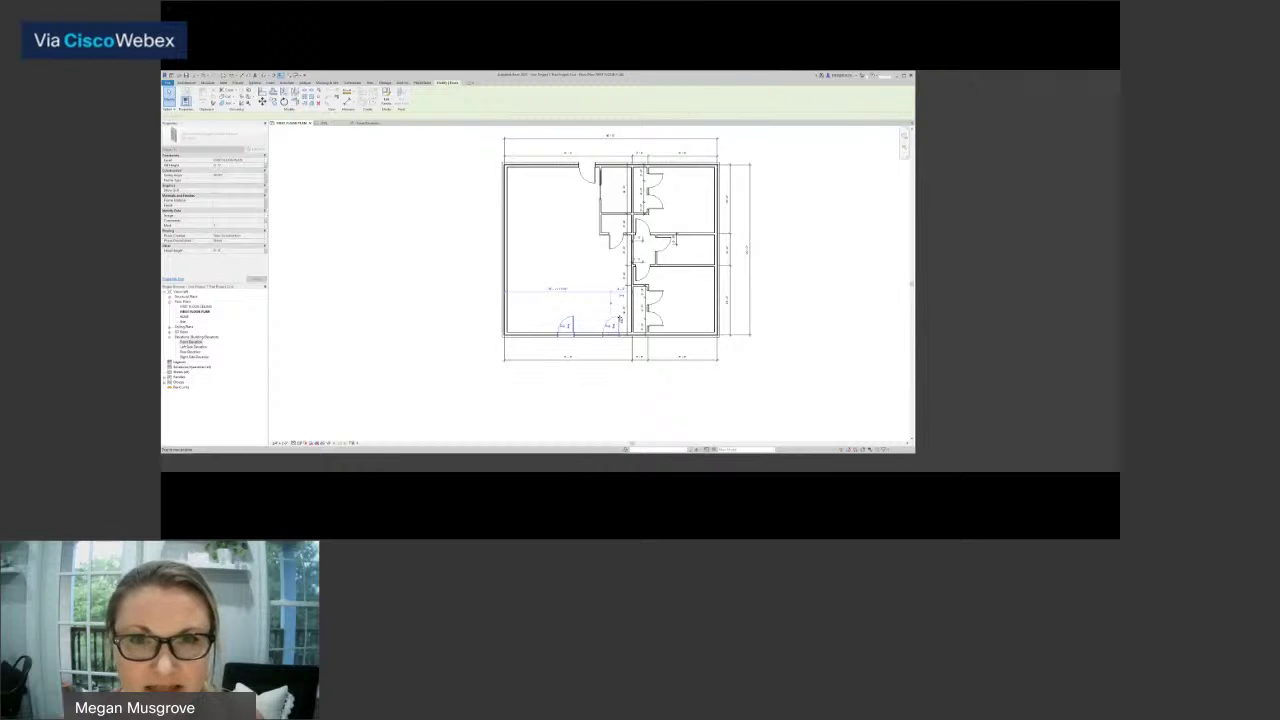
{"action": "left_click", "coordinate": [620, 319]}
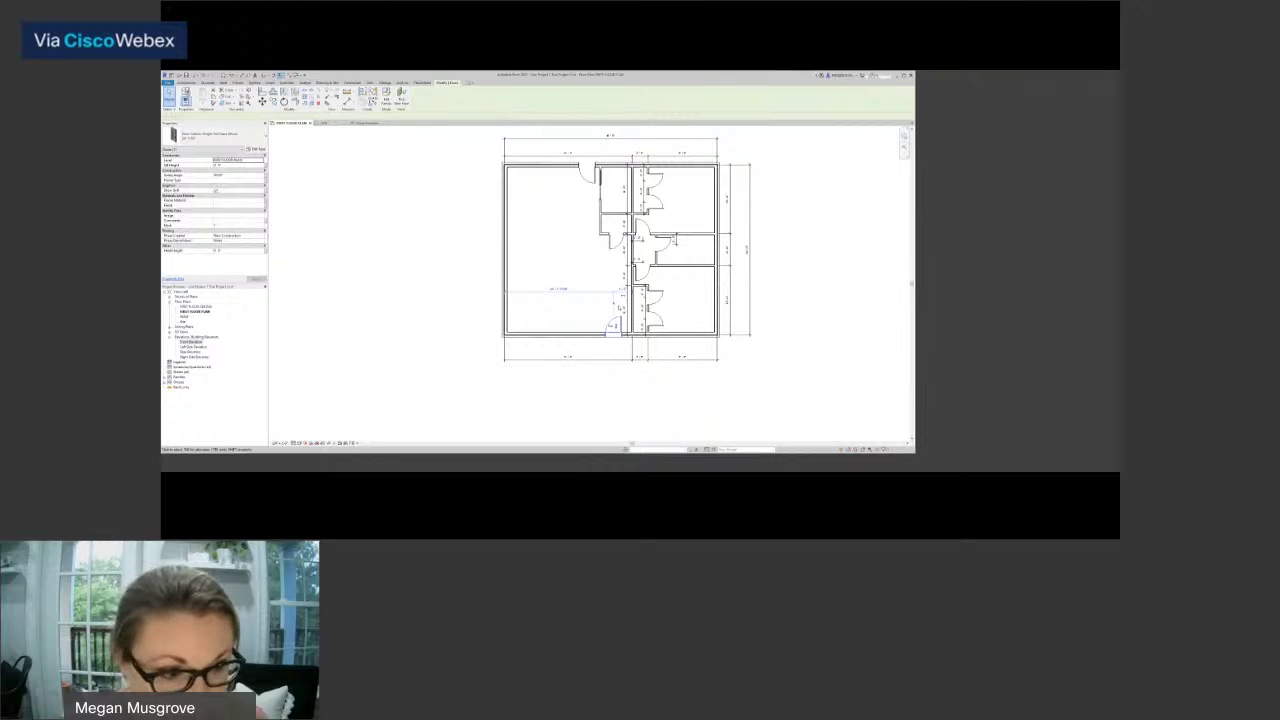
Dimension from the living area's outer side wall to the lower entry door's centre, placing it between the house and the overall dimension string.
{"action": "key", "text": "d"}
{"action": "key", "text": "i"}
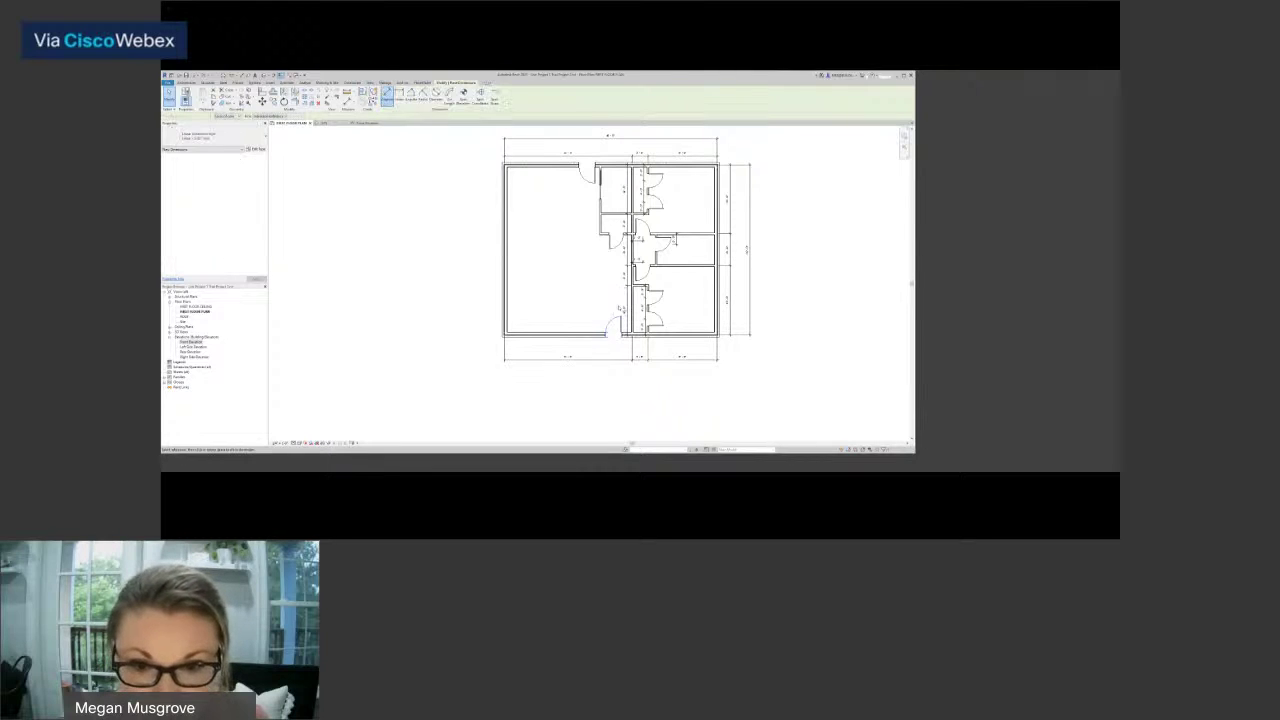
{"action": "scroll", "coordinate": [507, 326], "scroll_direction": "up", "scroll_amount": 3}
{"action": "scroll", "coordinate": [507, 326], "scroll_direction": "up", "scroll_amount": 2}
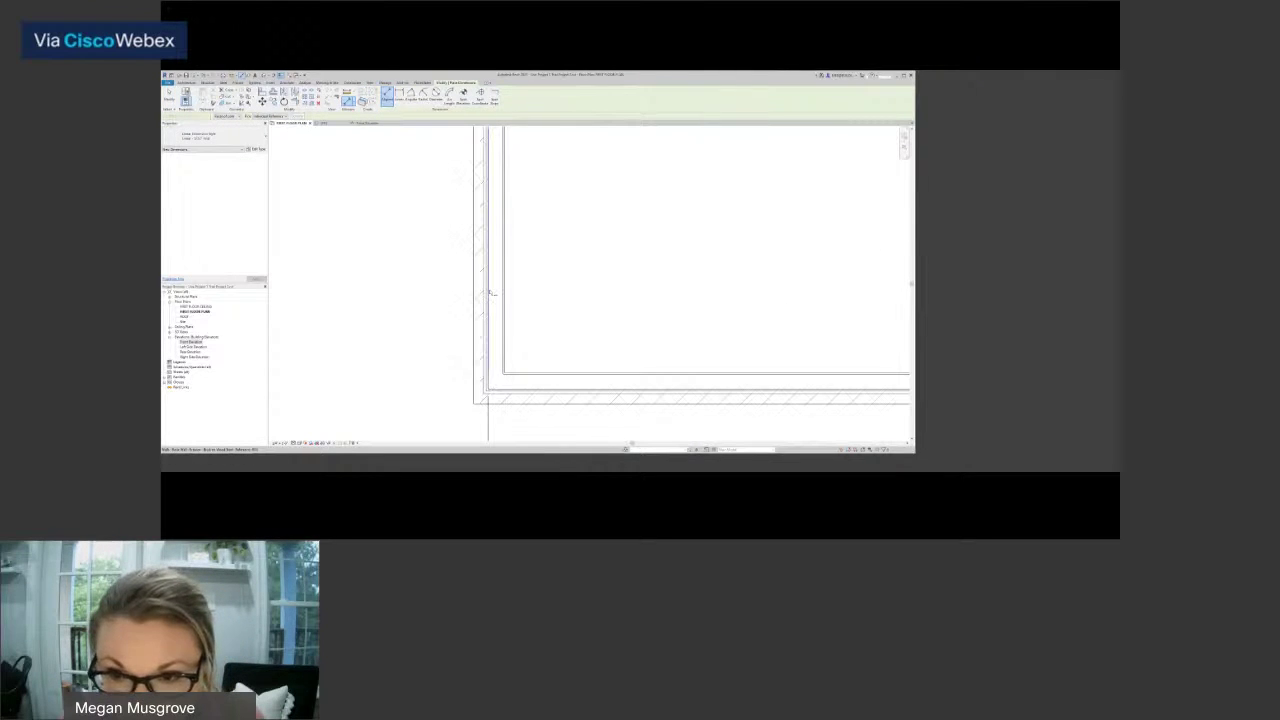
{"action": "scroll", "coordinate": [489, 293], "scroll_direction": "down", "scroll_amount": 4}
{"action": "left_click", "coordinate": [489, 295]}
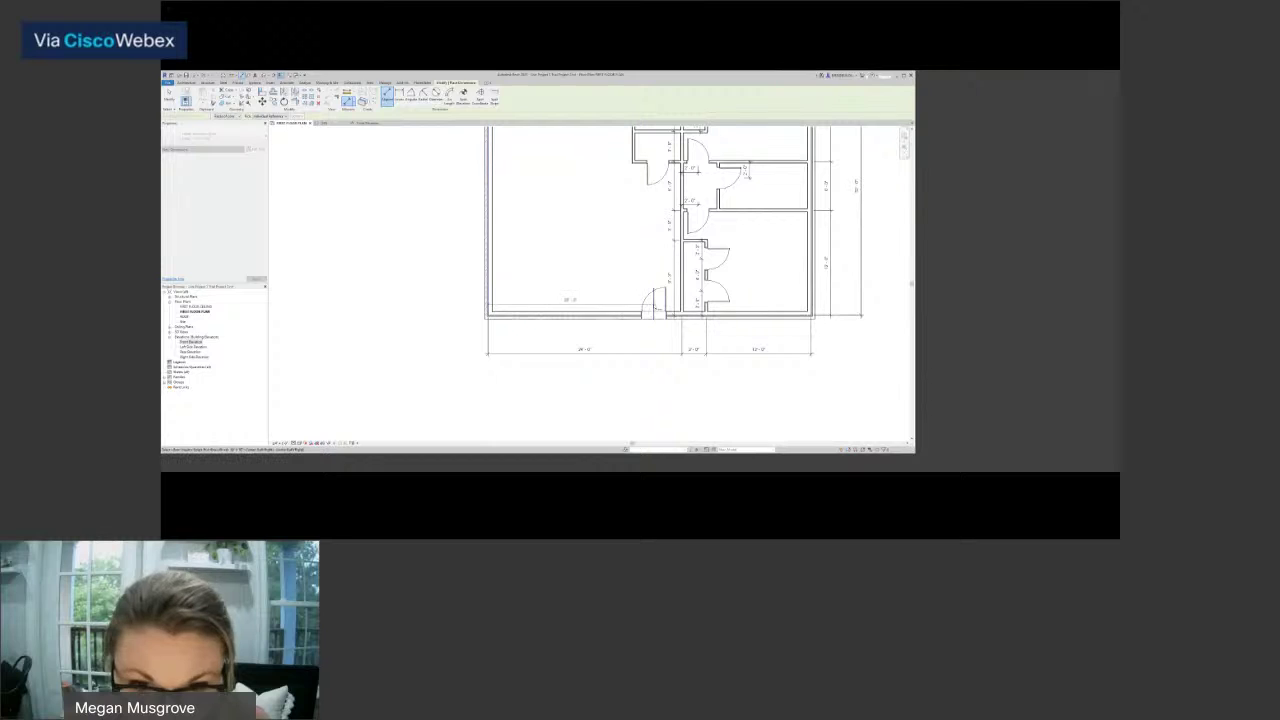
{"action": "scroll", "coordinate": [650, 306], "scroll_direction": "down", "scroll_amount": 3}
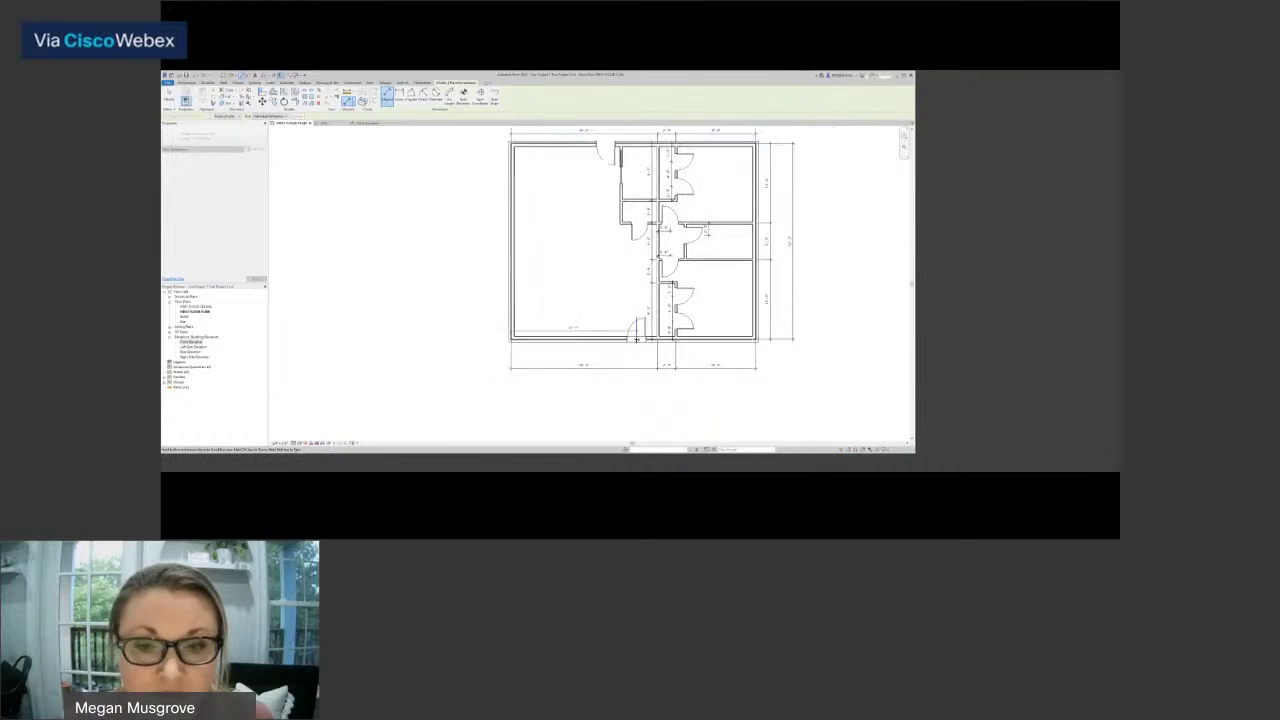
{"action": "scroll", "coordinate": [627, 348], "scroll_direction": "down", "scroll_amount": 2}
{"action": "left_click", "coordinate": [627, 348]}
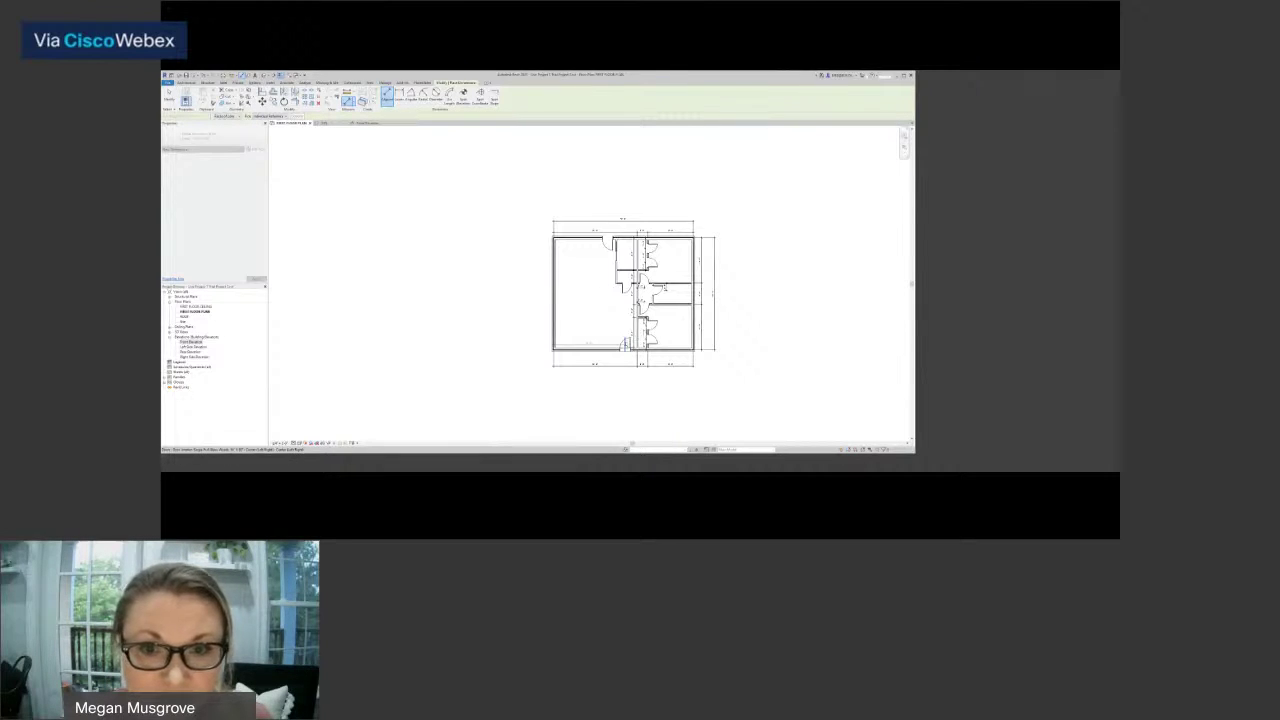
{"action": "scroll", "coordinate": [629, 333], "scroll_direction": "up", "scroll_amount": 1}
{"action": "scroll", "coordinate": [627, 330], "scroll_direction": "up", "scroll_amount": 2}
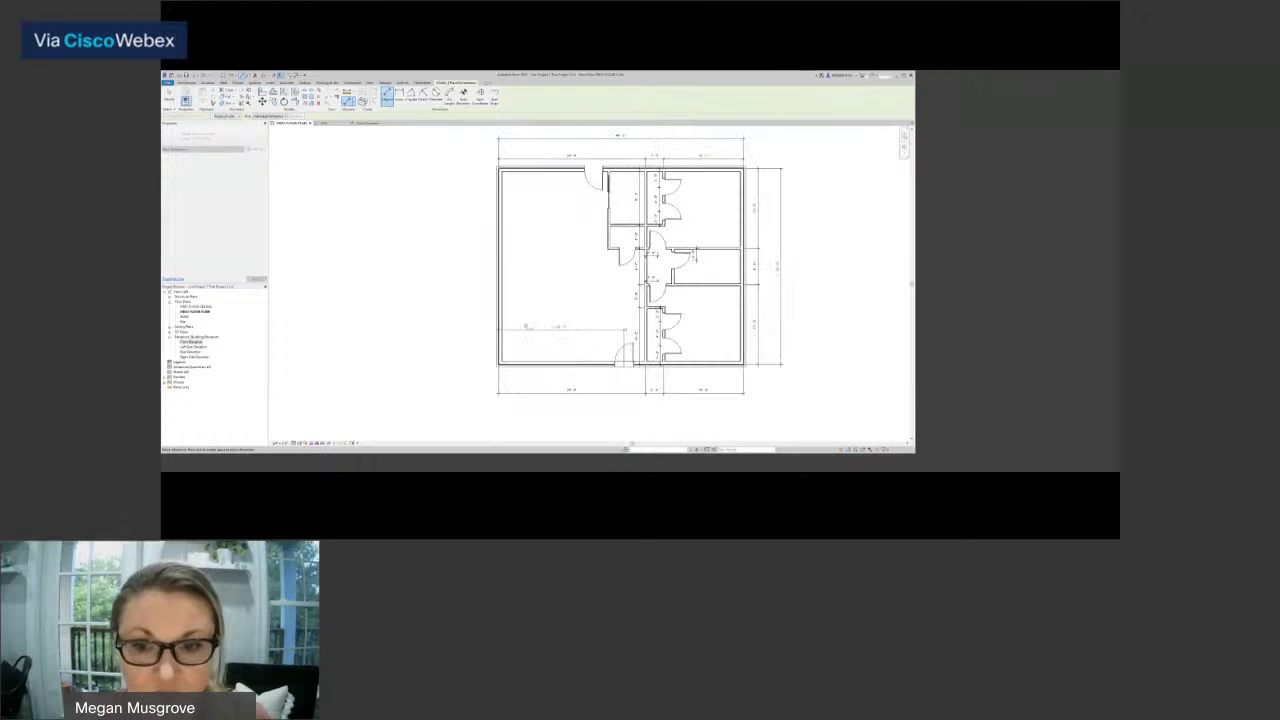
{"action": "left_click", "coordinate": [748, 330]}
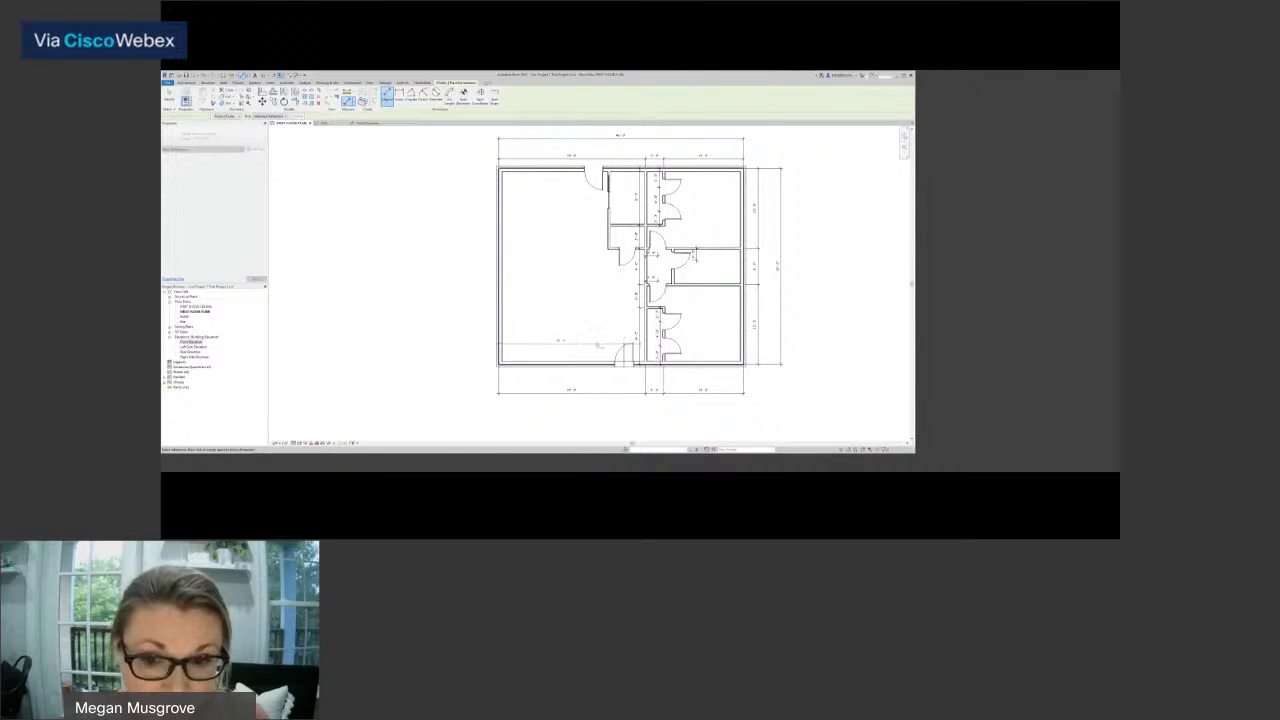
{"action": "left_click", "coordinate": [605, 379]}
{"action": "key", "text": "Escape"}
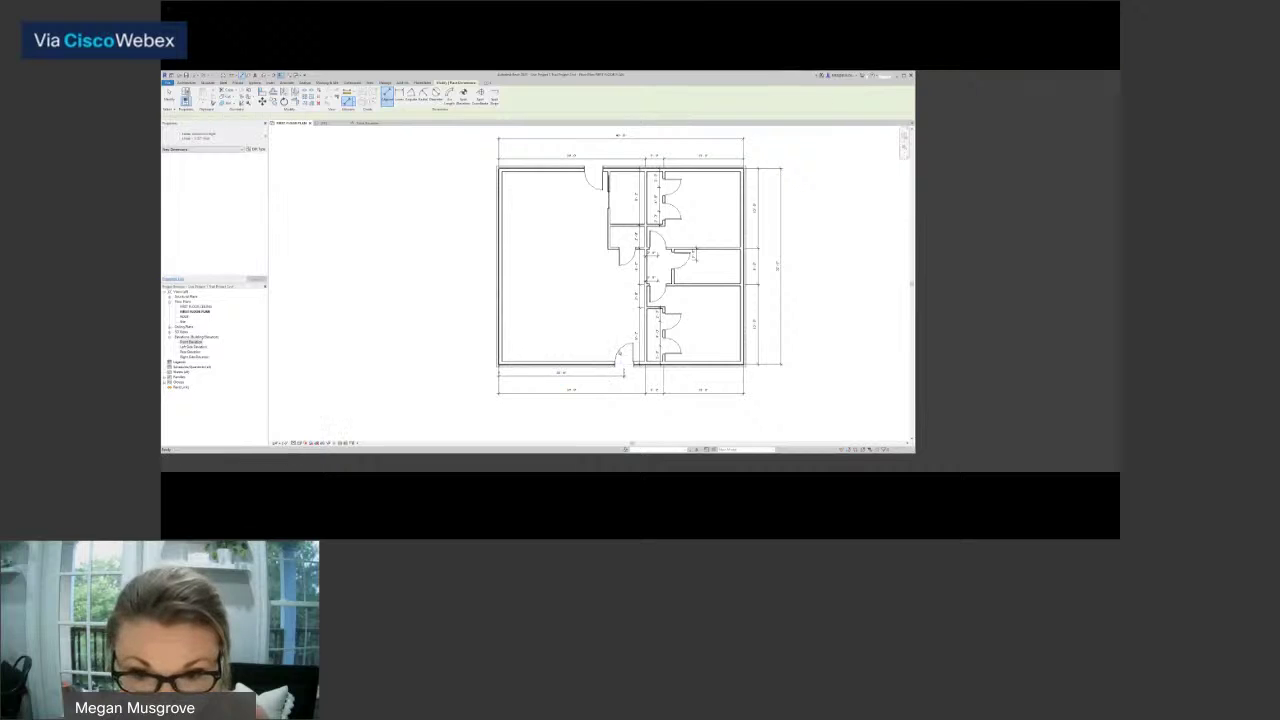
Try setting the lower entry door's centre 20' from the living area's outer side wall, and discard that dimension.
{"action": "left_click", "coordinate": [619, 354]}
{"action": "left_click", "coordinate": [561, 373]}
{"action": "type", "text": "20"}
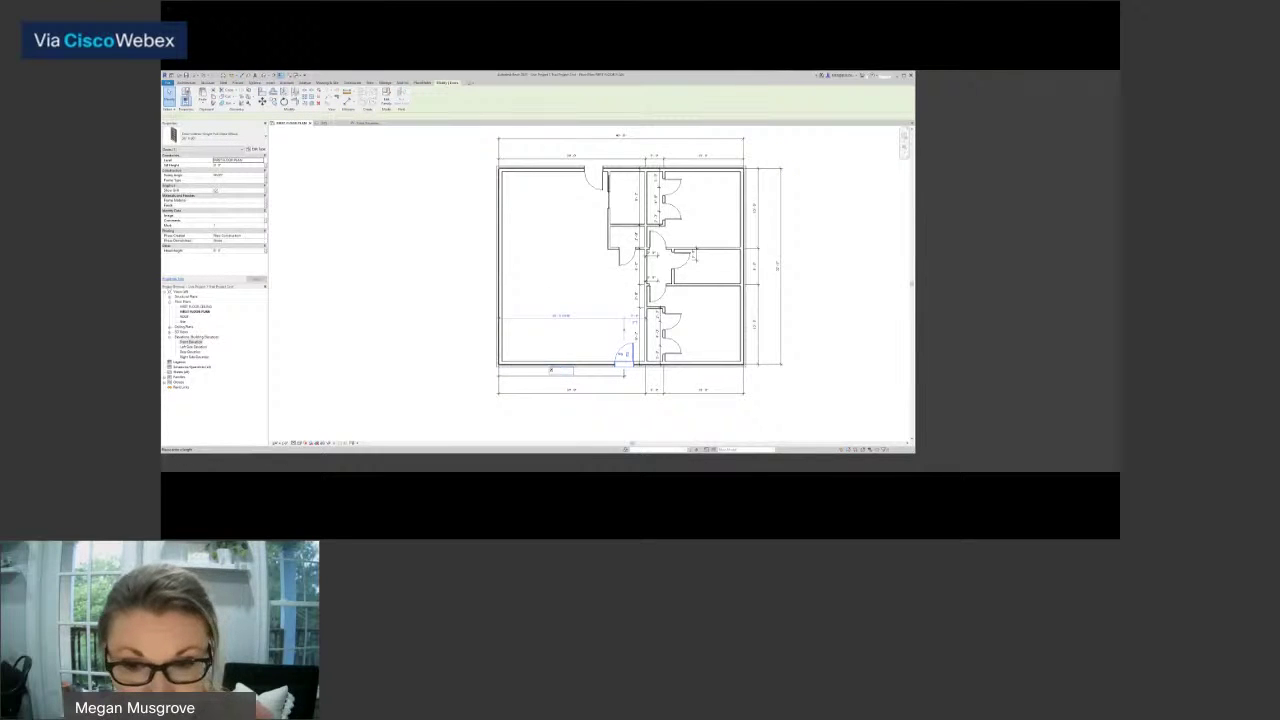
{"action": "key", "text": "Return"}
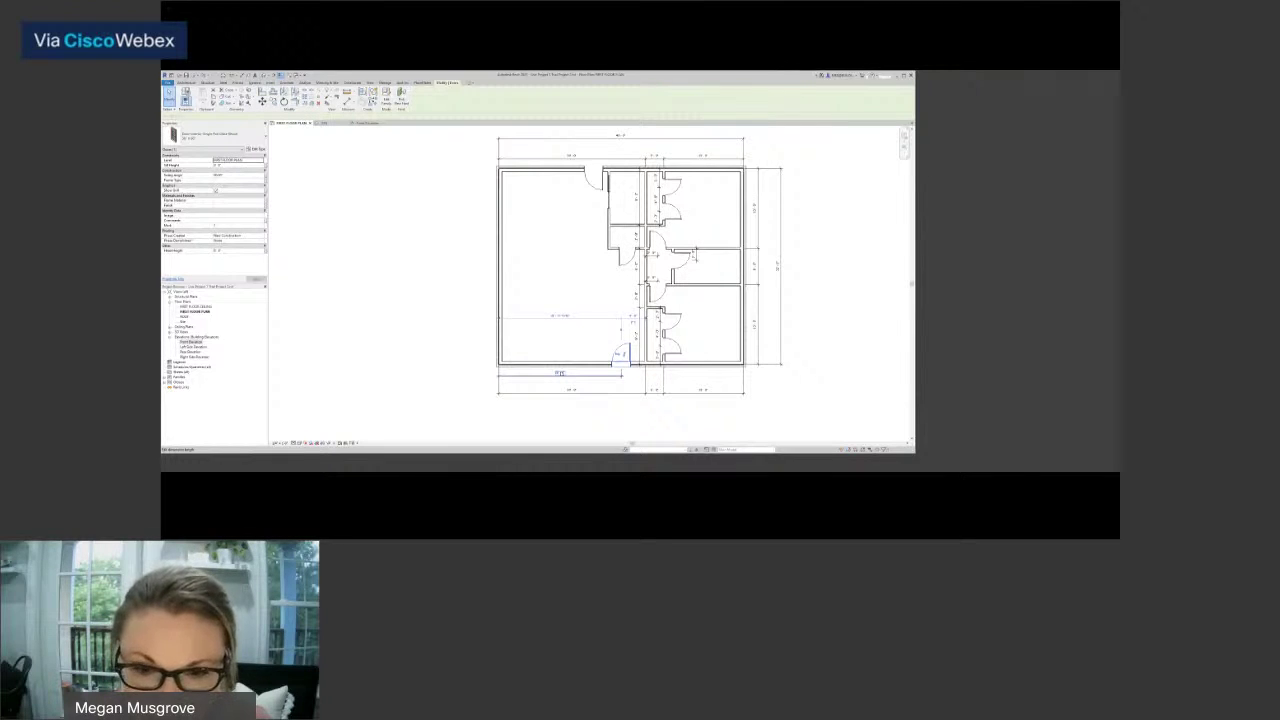
{"action": "key", "text": "Escape"}
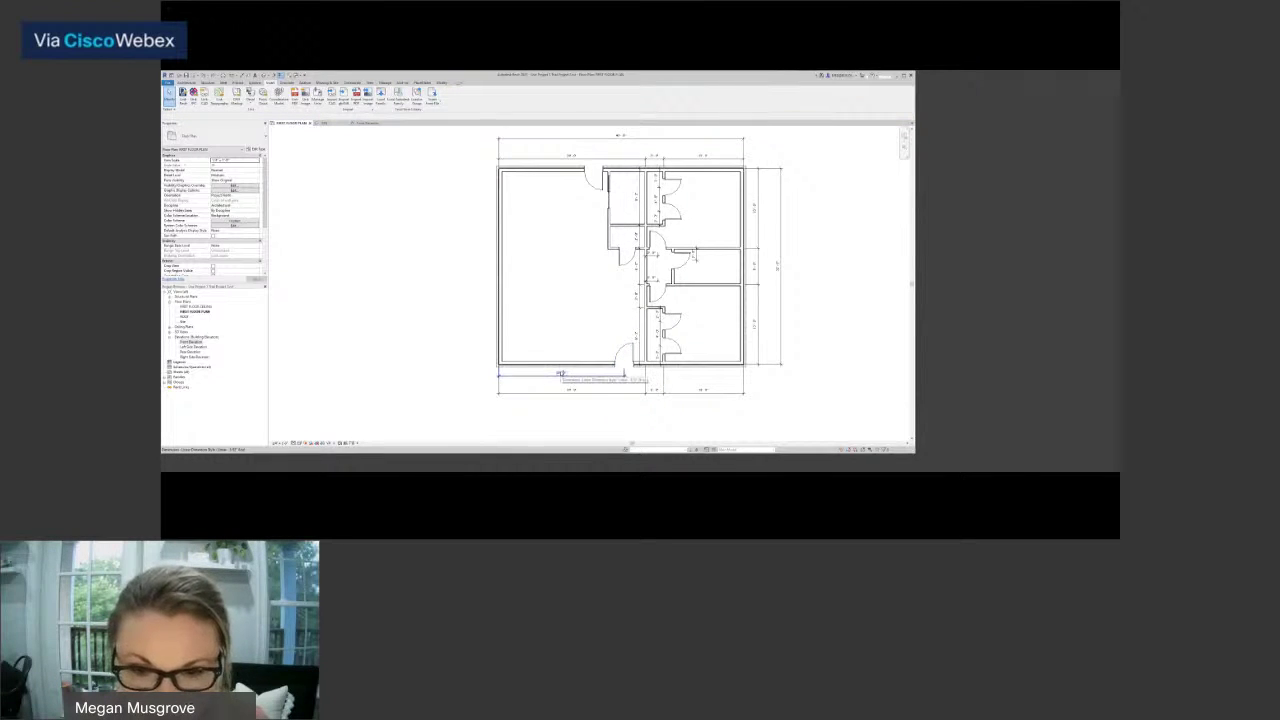
{"action": "scroll", "coordinate": [560, 373], "scroll_direction": "up", "scroll_amount": 5}
{"action": "scroll", "coordinate": [544, 346], "scroll_direction": "down", "scroll_amount": 7}
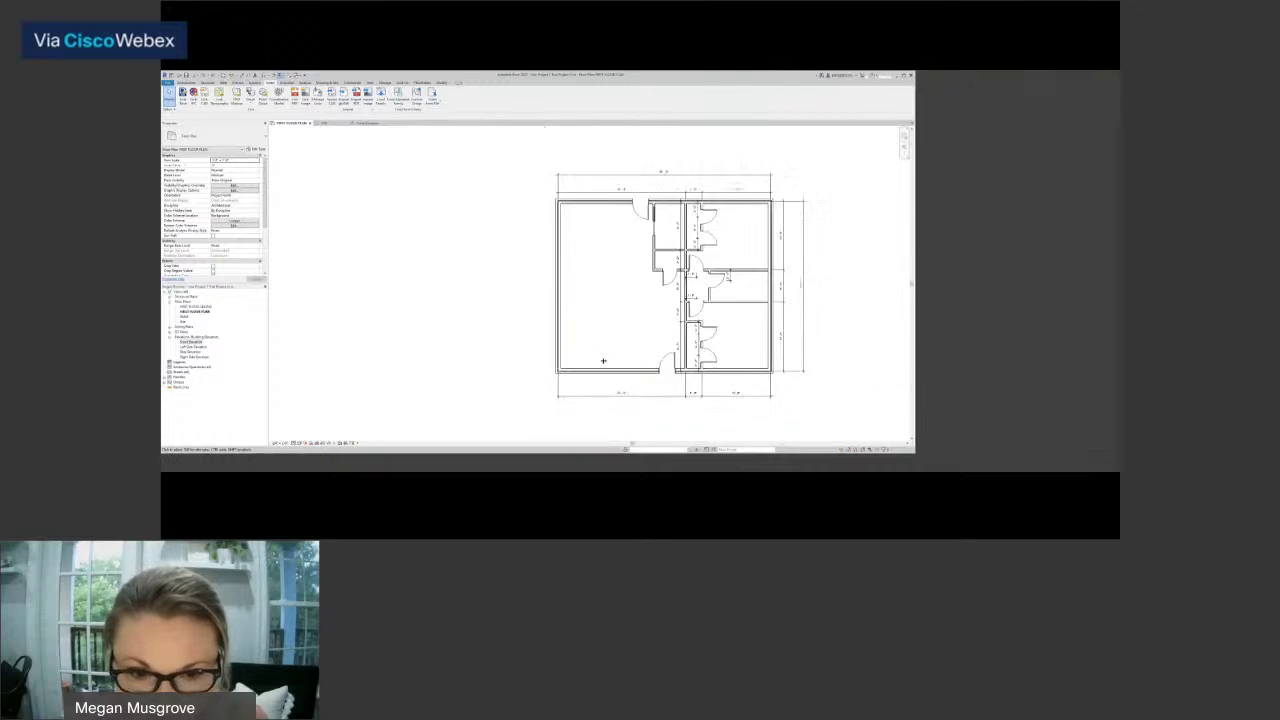
Dimension from the living area's outer side wall through the lower entry door's centre to the opposite outer wall, placing the string just below the house.
{"action": "scroll", "coordinate": [544, 346], "scroll_direction": "up", "scroll_amount": 2}
{"action": "key", "text": "d"}
{"action": "key", "text": "i"}
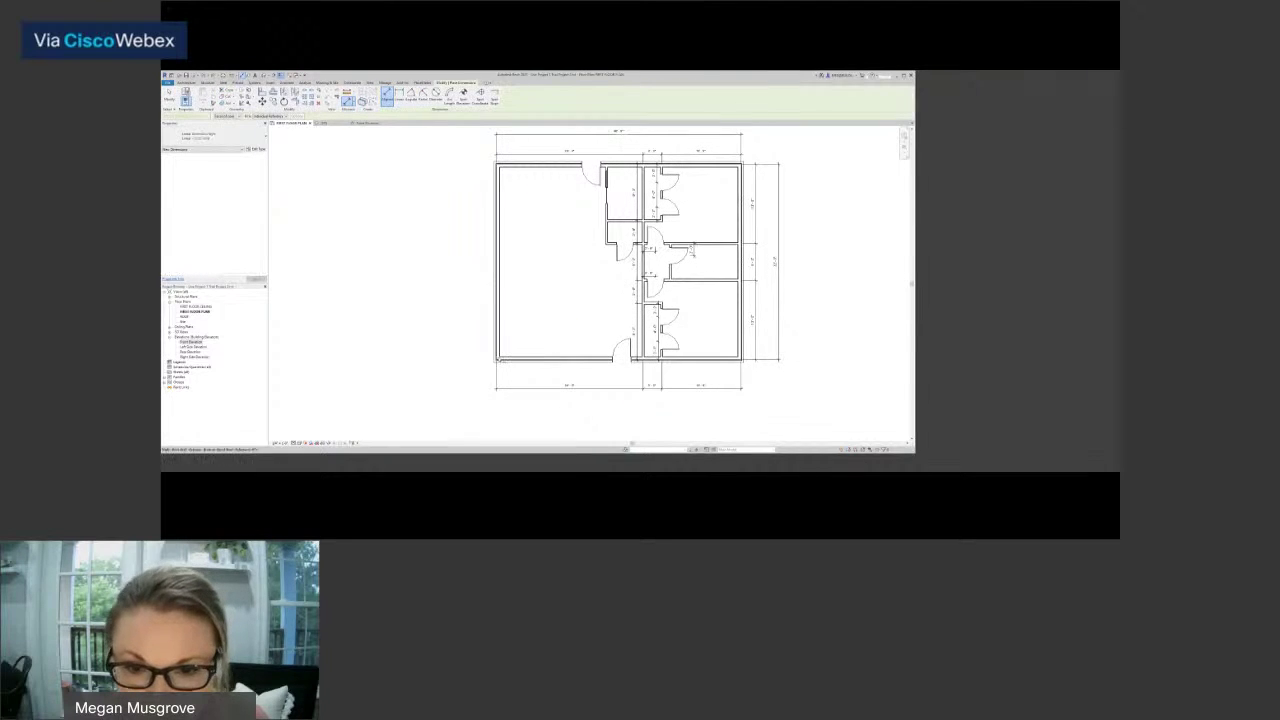
{"action": "scroll", "coordinate": [509, 351], "scroll_direction": "up", "scroll_amount": 3}
{"action": "scroll", "coordinate": [509, 351], "scroll_direction": "up", "scroll_amount": 2}
{"action": "scroll", "coordinate": [560, 330], "scroll_direction": "down", "scroll_amount": 4}
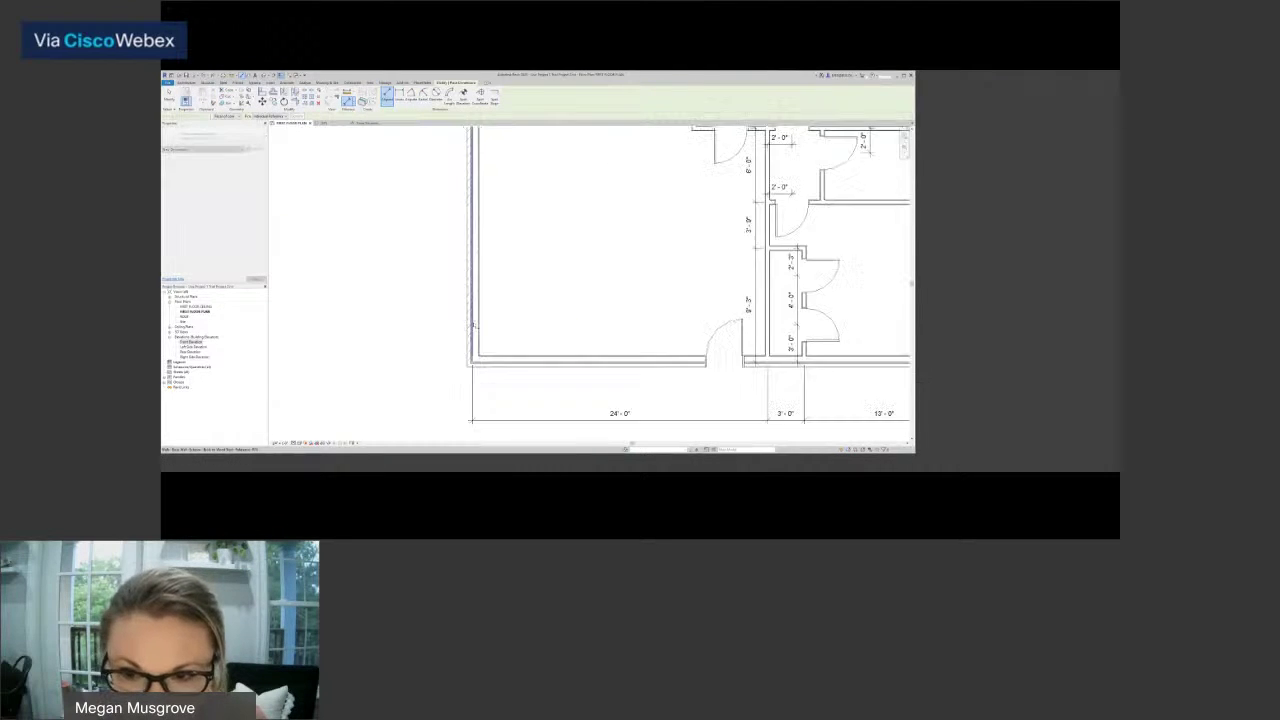
{"action": "left_click", "coordinate": [638, 344]}
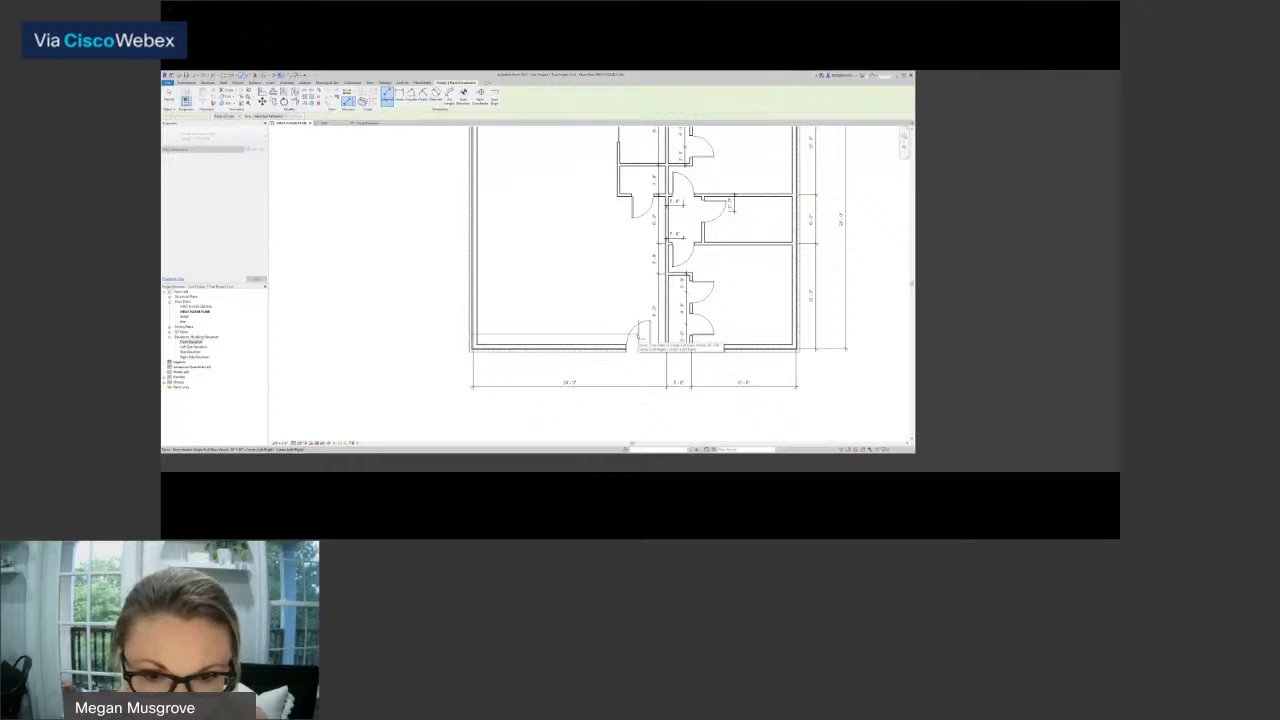
{"action": "scroll", "coordinate": [796, 330], "scroll_direction": "up", "scroll_amount": 3}
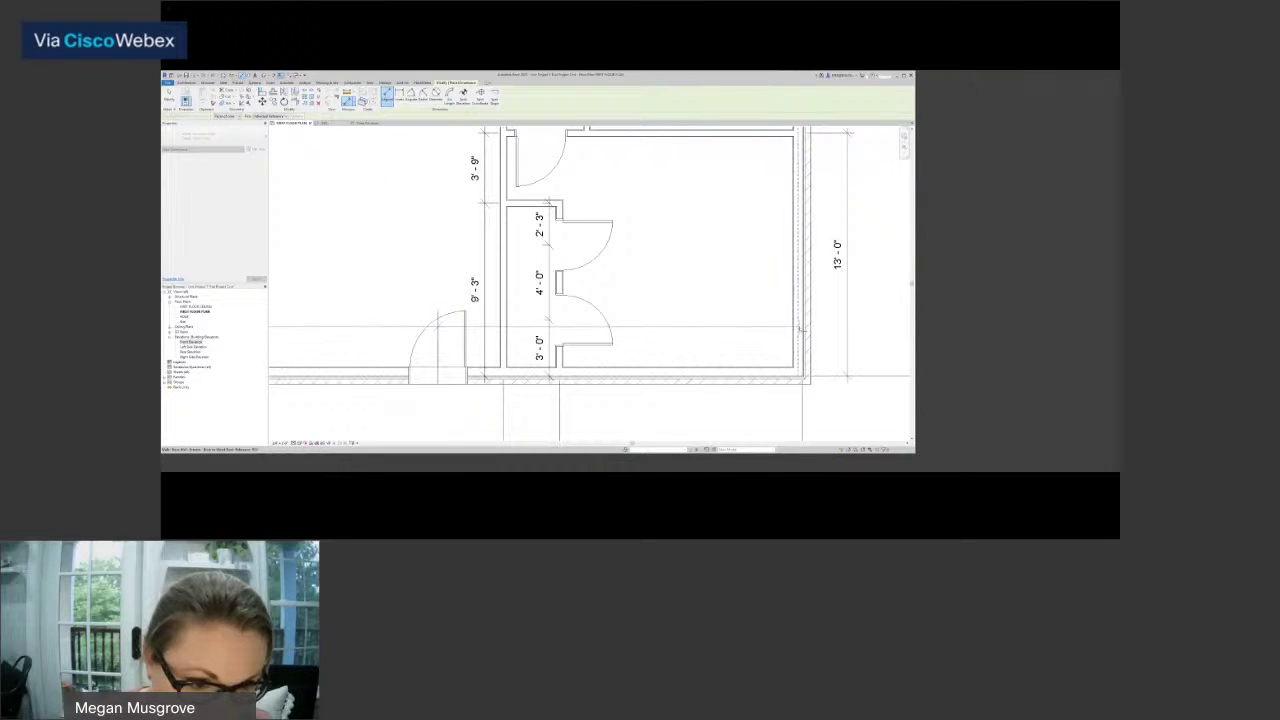
{"action": "left_click", "coordinate": [802, 328]}
{"action": "scroll", "coordinate": [802, 328], "scroll_direction": "down", "scroll_amount": 4}
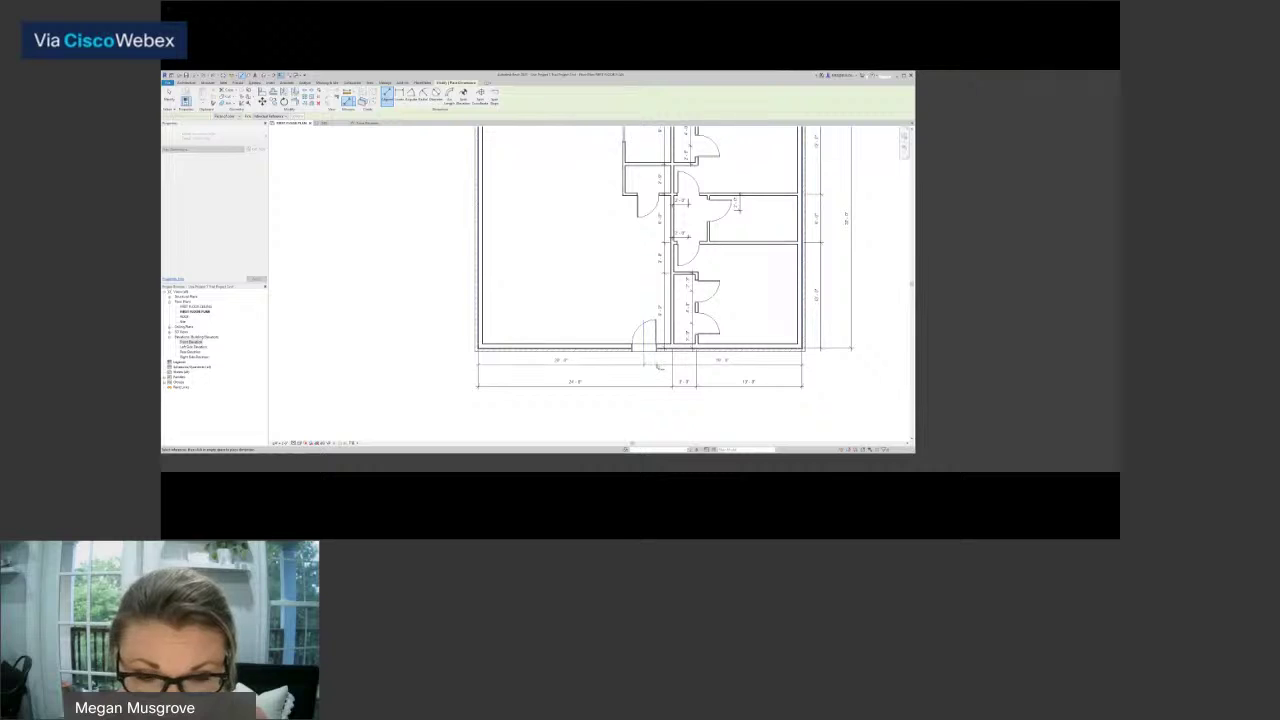
{"action": "left_click", "coordinate": [658, 366]}
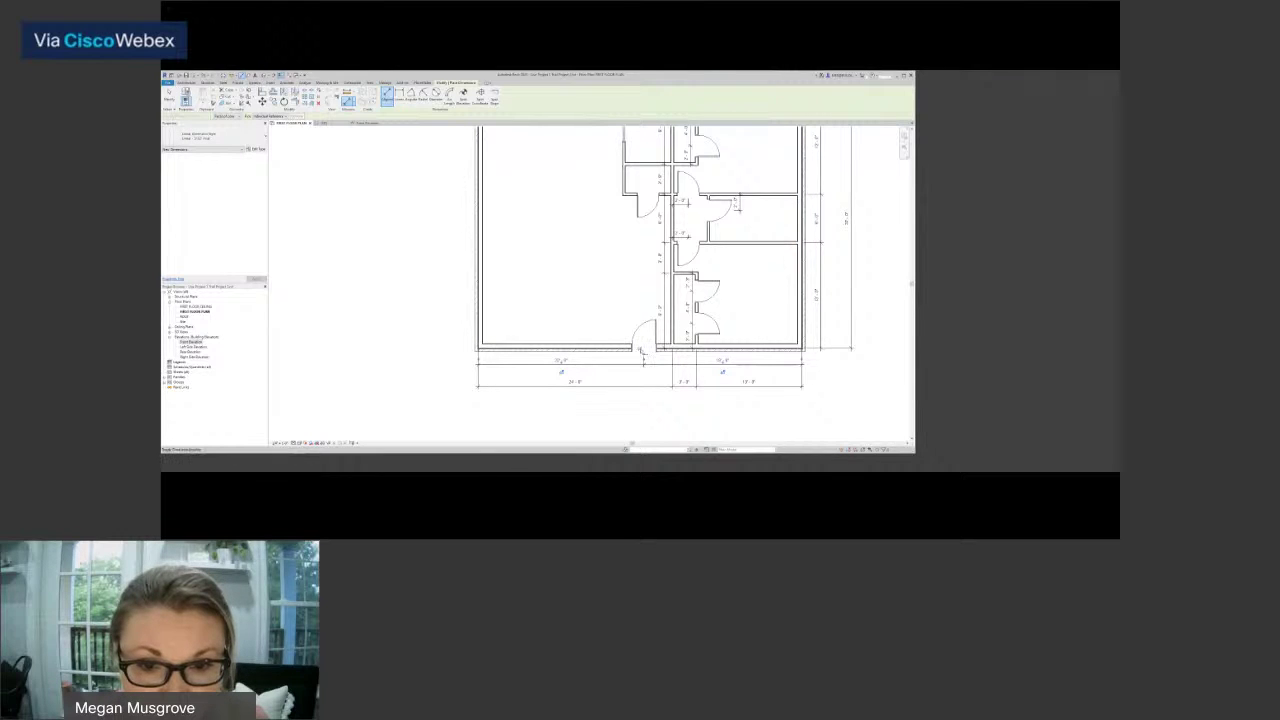
Centre the lower entry door between the outer side walls with dimension equality, and switch the string back to showing numeric values.
{"action": "scroll", "coordinate": [643, 354], "scroll_direction": "up", "scroll_amount": 2}
{"action": "scroll", "coordinate": [641, 350], "scroll_direction": "up", "scroll_amount": 2}
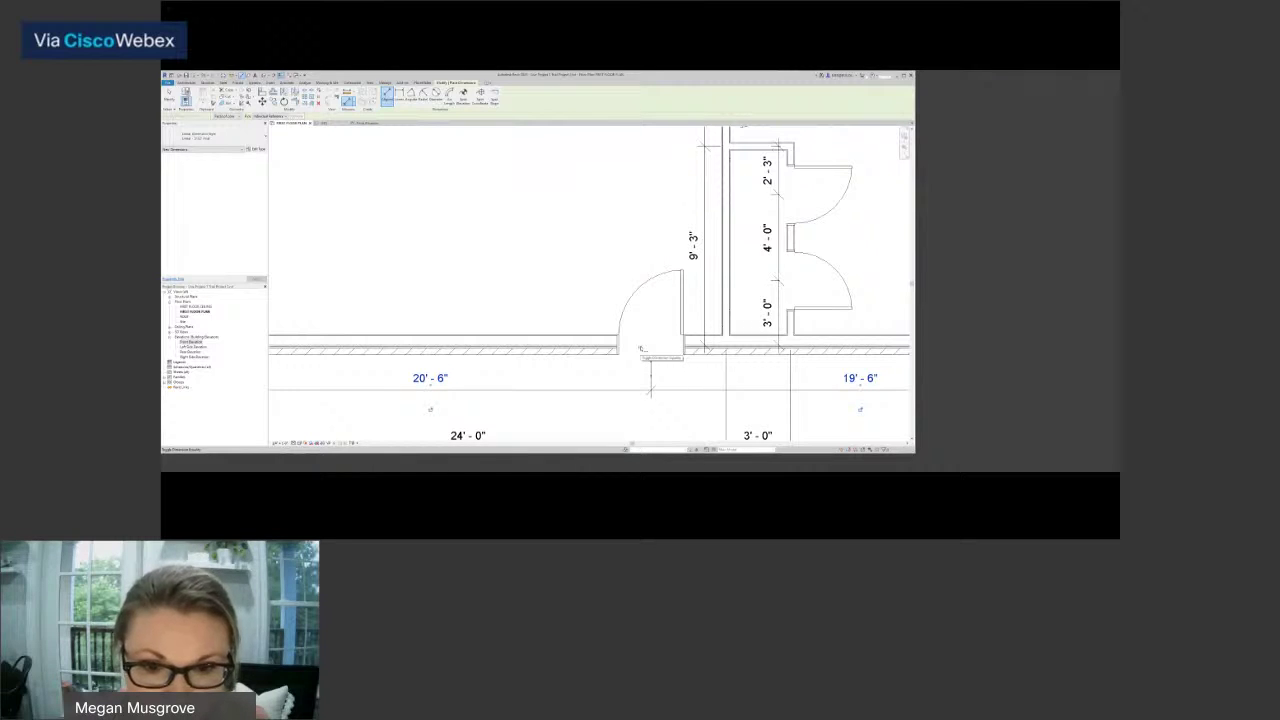
{"action": "scroll", "coordinate": [641, 348], "scroll_direction": "down", "scroll_amount": 4}
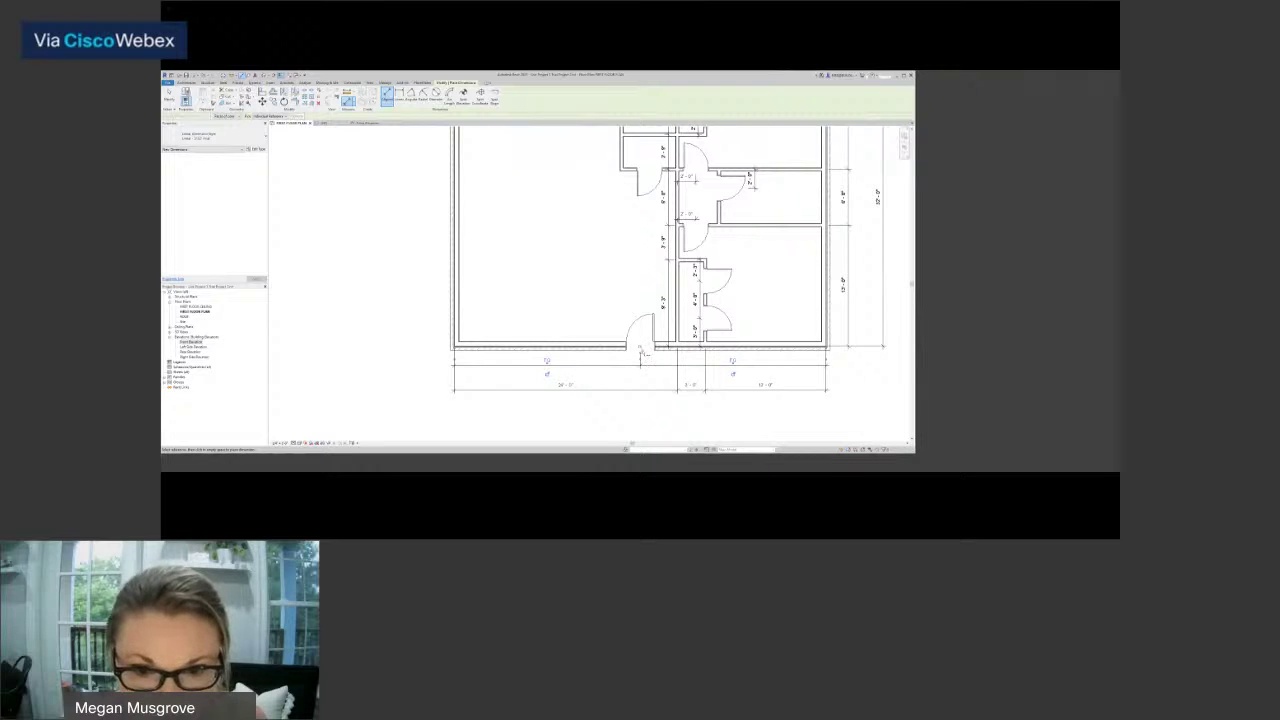
{"action": "left_click", "coordinate": [641, 350]}
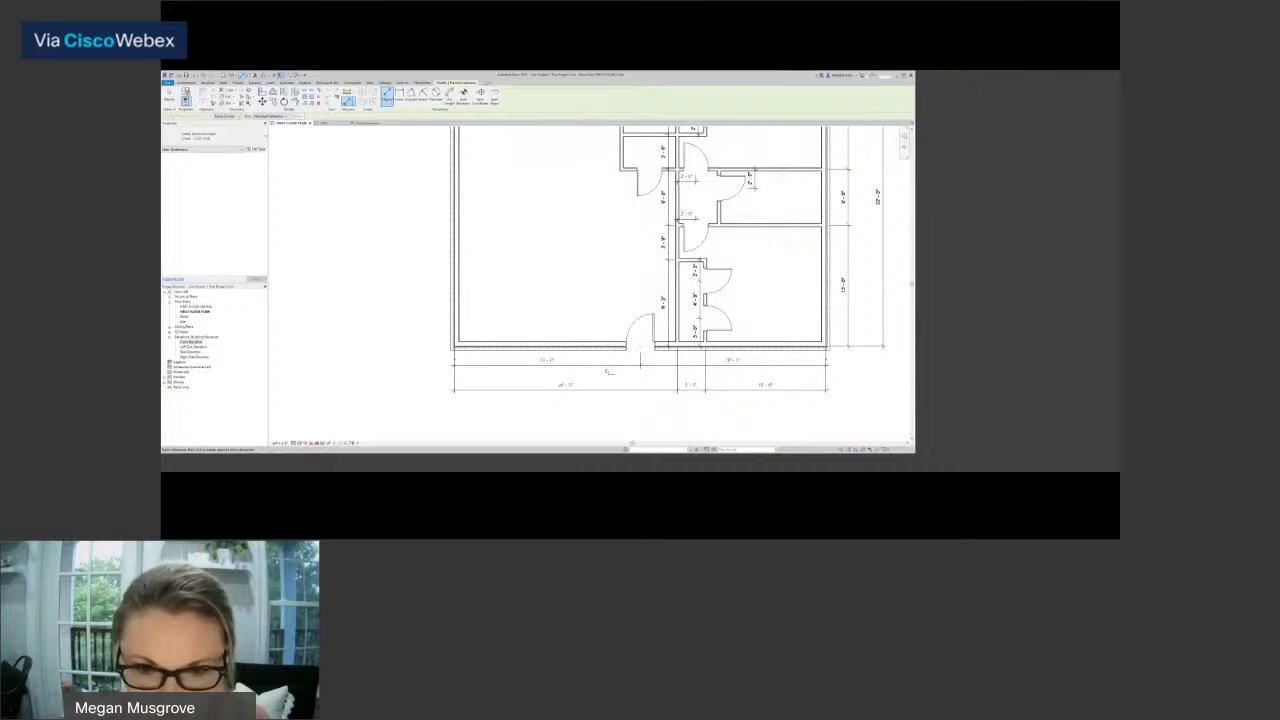
{"action": "key", "text": "Escape"}
{"action": "scroll", "coordinate": [600, 365], "scroll_direction": "down", "scroll_amount": 3}
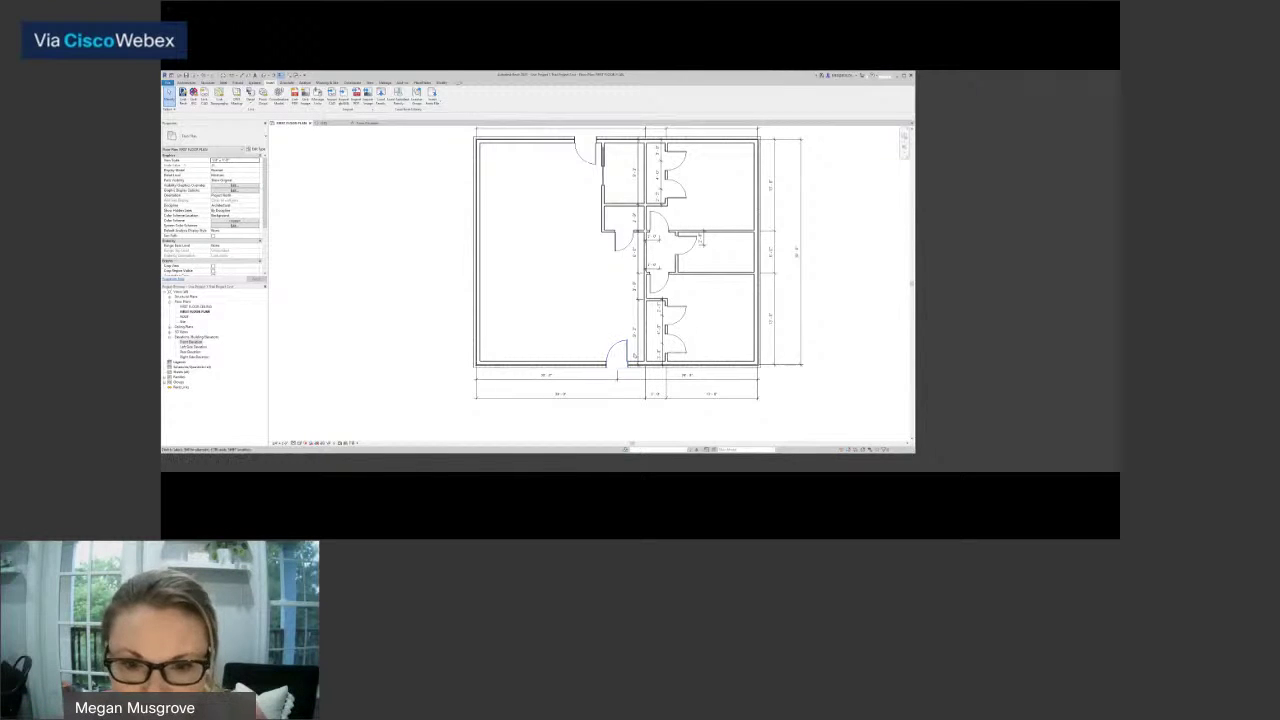
{"action": "scroll", "coordinate": [617, 375], "scroll_direction": "up", "scroll_amount": 3}
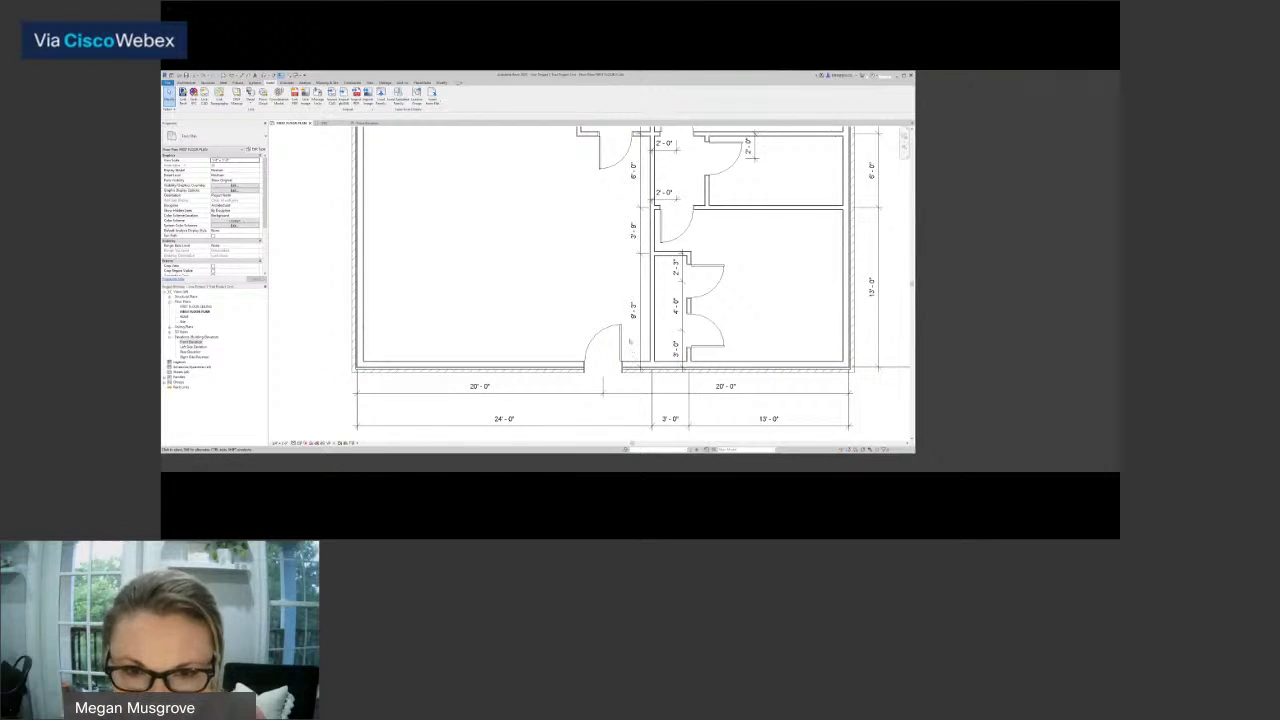
{"action": "scroll", "coordinate": [630, 341], "scroll_direction": "down", "scroll_amount": 2}
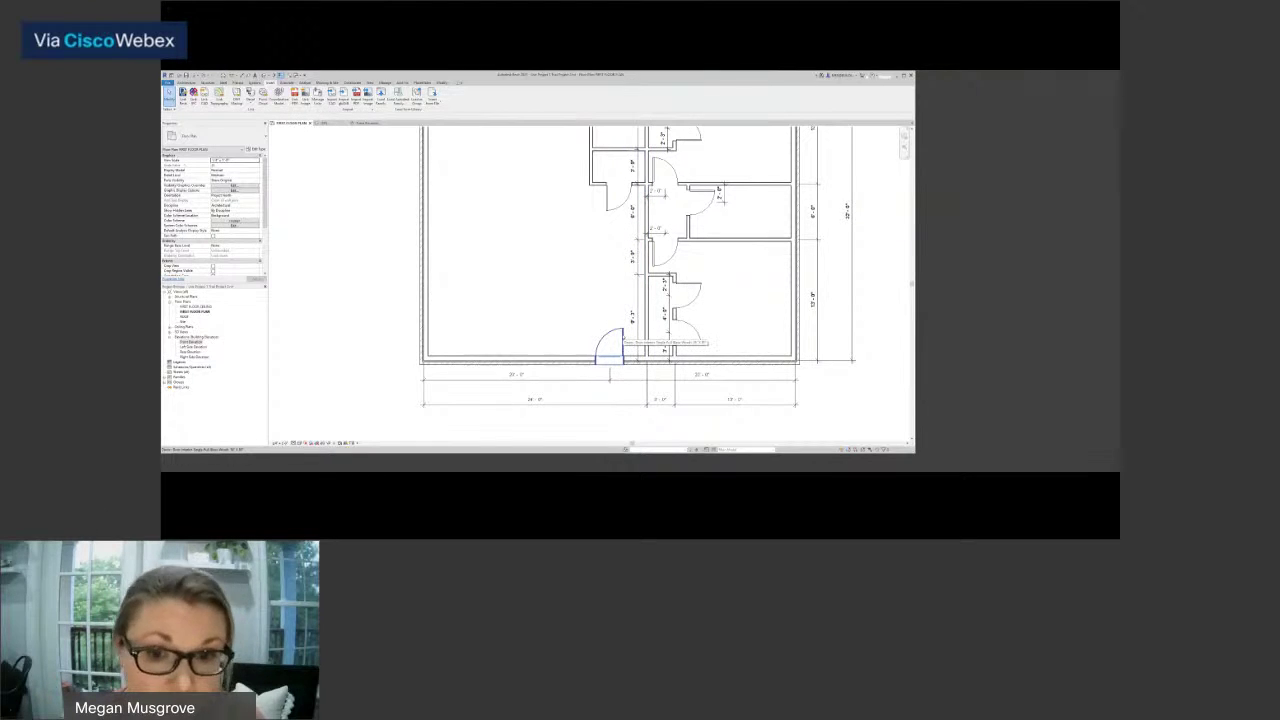
Move the segmented dimension string above the house farther from the upper exterior wall to make room for door dimensions.
{"action": "scroll", "coordinate": [614, 327], "scroll_direction": "down", "scroll_amount": 3}
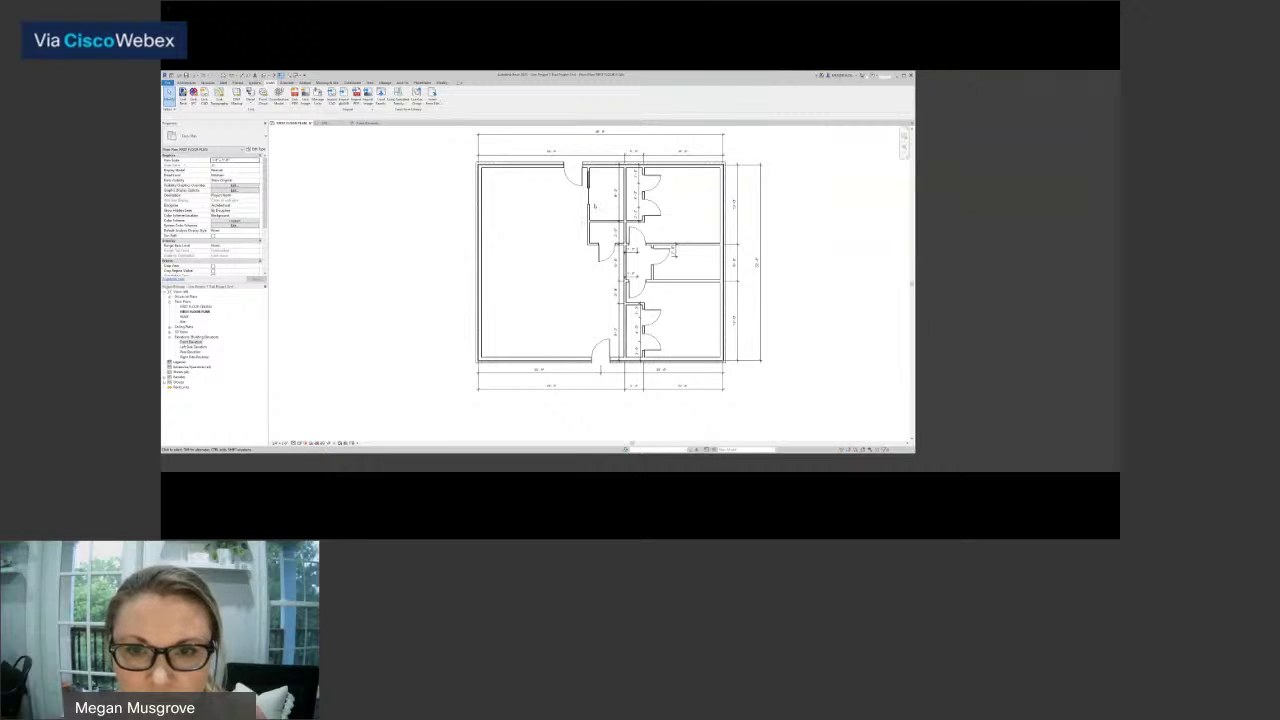
{"action": "middle_click_drag", "start_coordinate": [577, 174], "coordinate": [579, 242]}
{"action": "scroll", "coordinate": [579, 242], "scroll_direction": "up", "scroll_amount": 1}
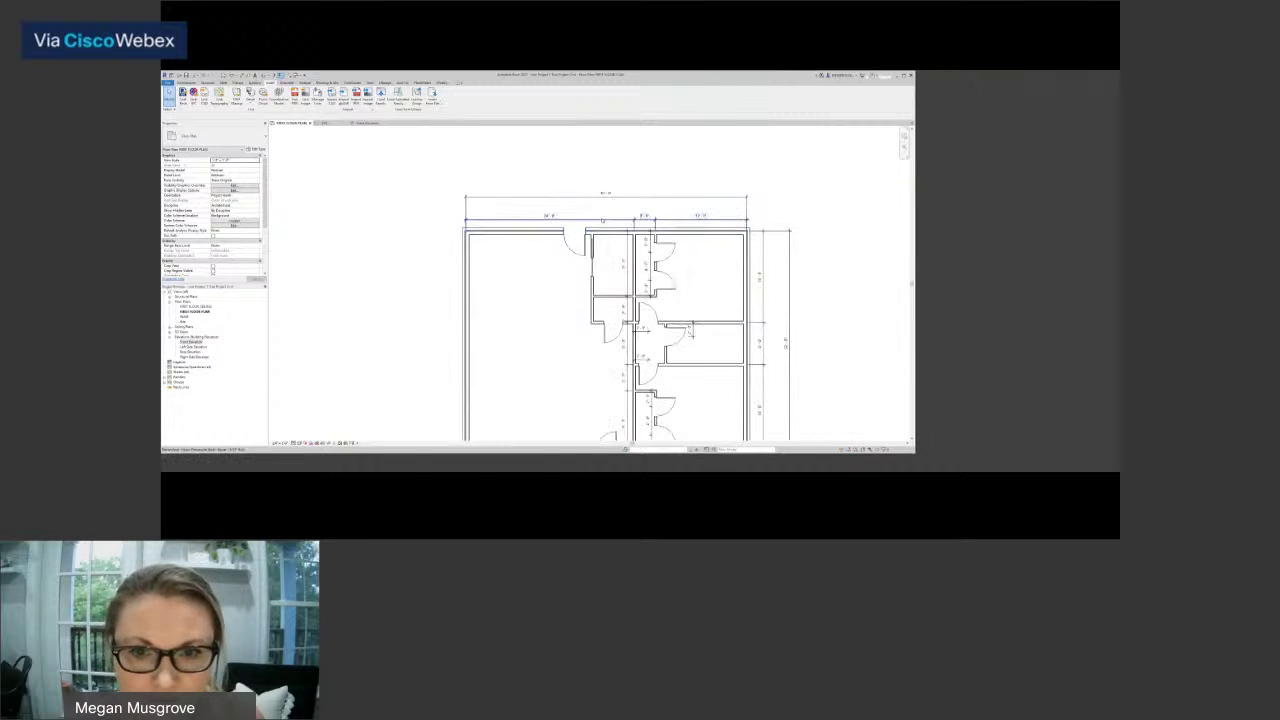
{"action": "left_click", "coordinate": [603, 221]}
{"action": "left_click_drag", "start_coordinate": [603, 220], "coordinate": [604, 211]}
{"action": "left_click", "coordinate": [531, 295]}
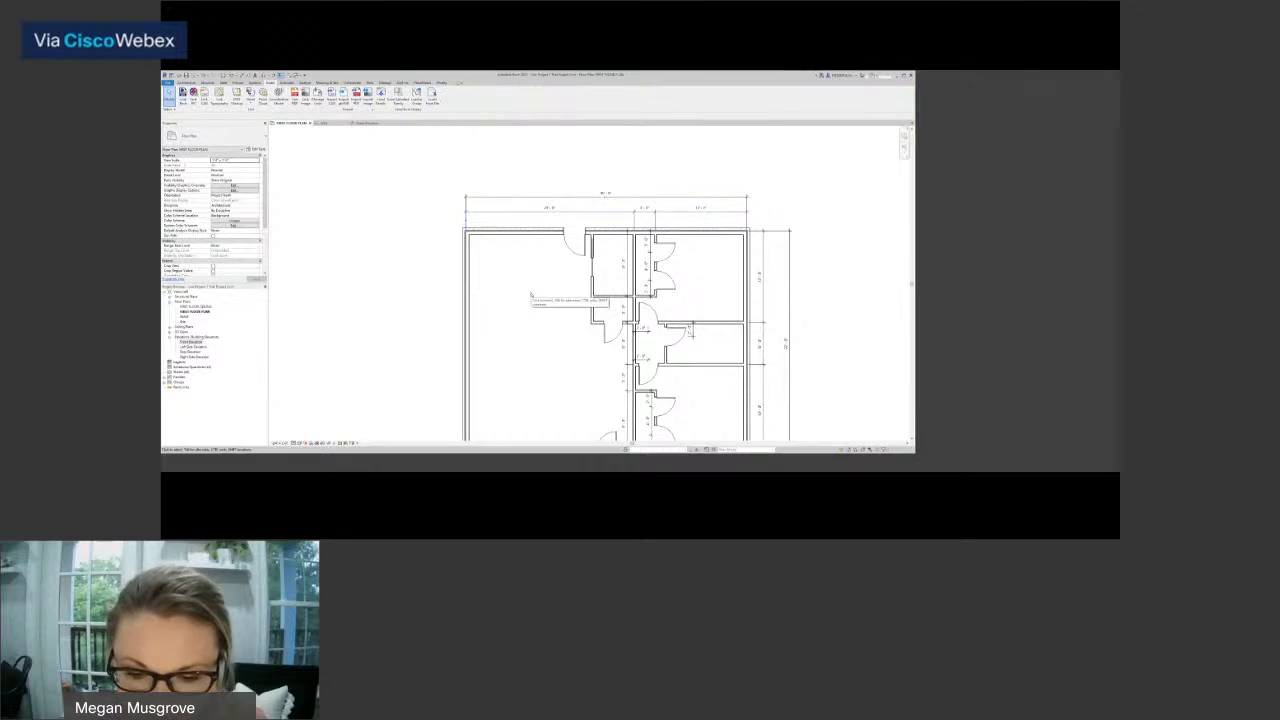
Dimension from the living area's outer side wall through the upper entry door's centre to the pocket-door wall, placing the string just above the house.
{"action": "key", "text": "d"}
{"action": "key", "text": "i"}
{"action": "scroll", "coordinate": [468, 275], "scroll_direction": "up", "scroll_amount": 3}
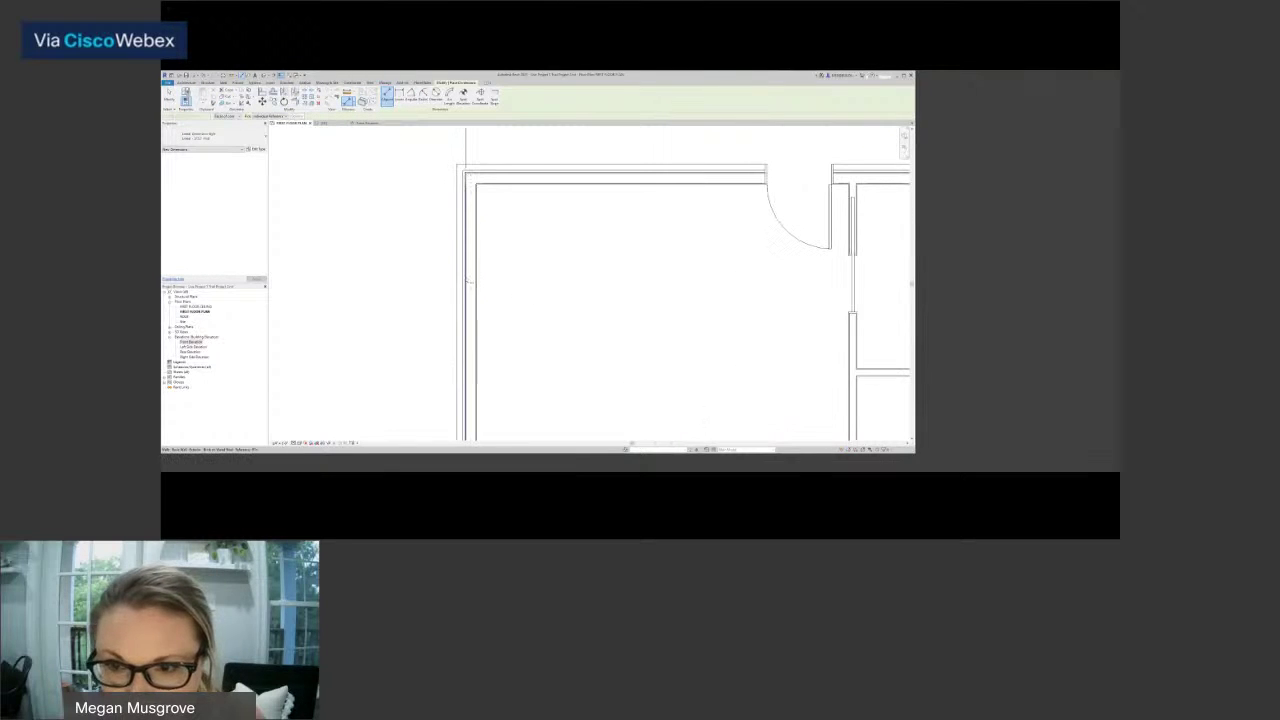
{"action": "left_click", "coordinate": [466, 280]}
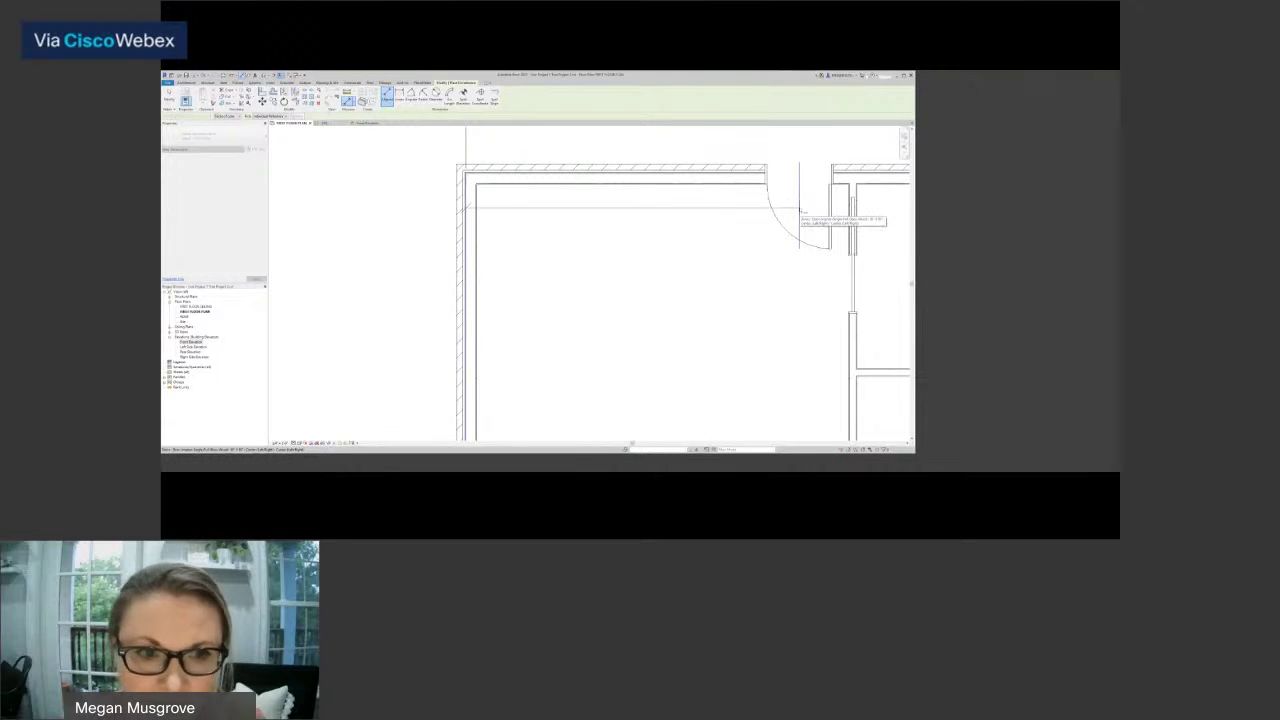
{"action": "left_click", "coordinate": [799, 210]}
{"action": "scroll", "coordinate": [797, 212], "scroll_direction": "down", "scroll_amount": 3}
{"action": "middle_click_drag", "start_coordinate": [797, 212], "coordinate": [597, 218]}
{"action": "scroll", "coordinate": [625, 208], "scroll_direction": "up", "scroll_amount": 4}
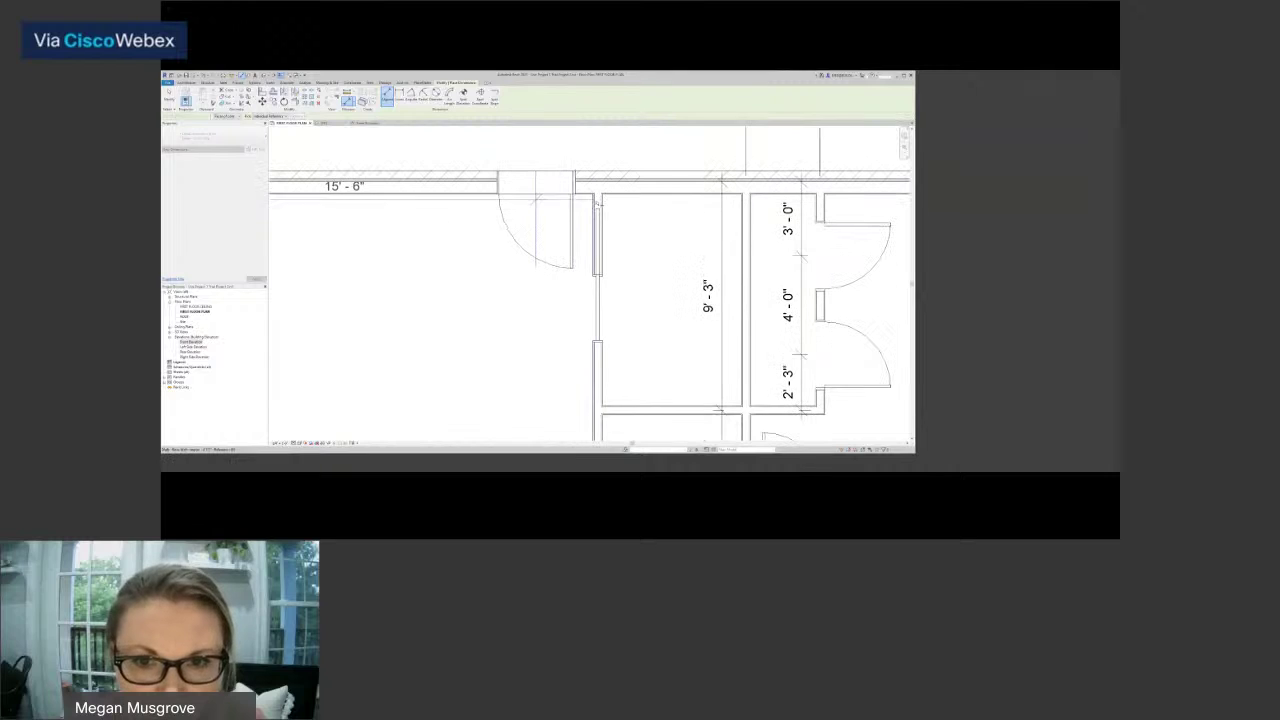
{"action": "left_click", "coordinate": [597, 203]}
{"action": "scroll", "coordinate": [597, 203], "scroll_direction": "down", "scroll_amount": 4}
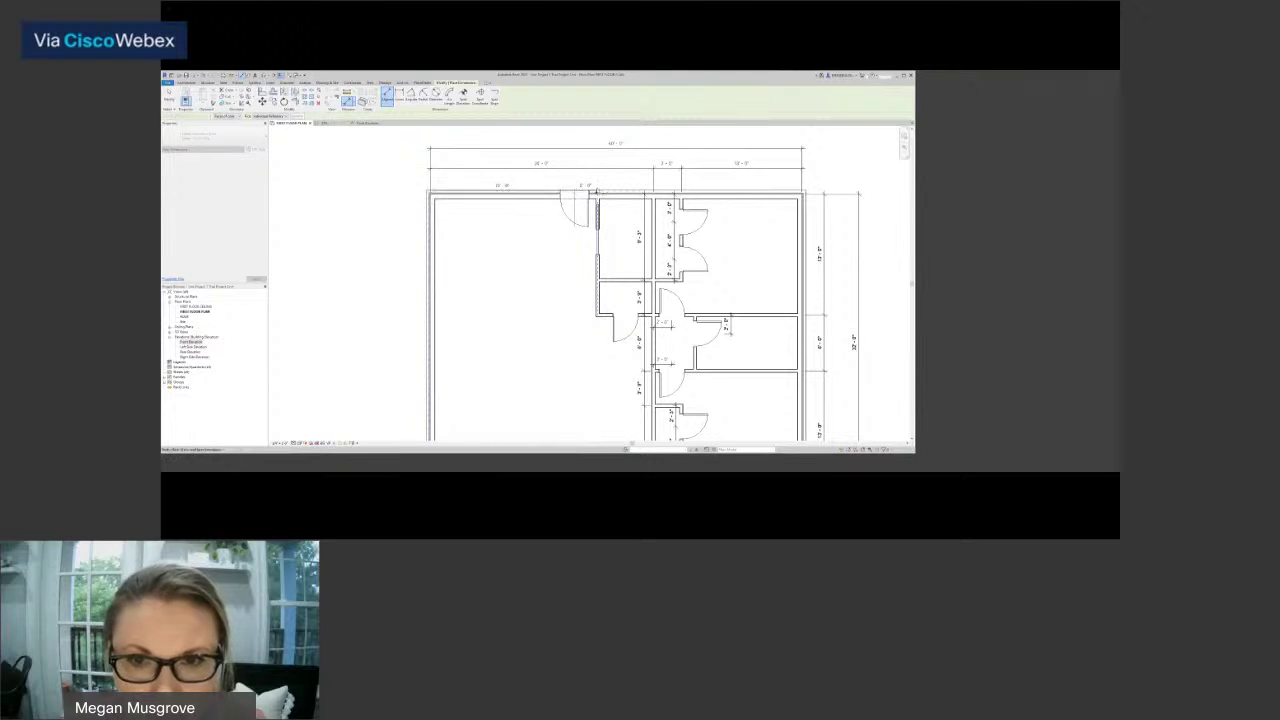
{"action": "left_click", "coordinate": [598, 186]}
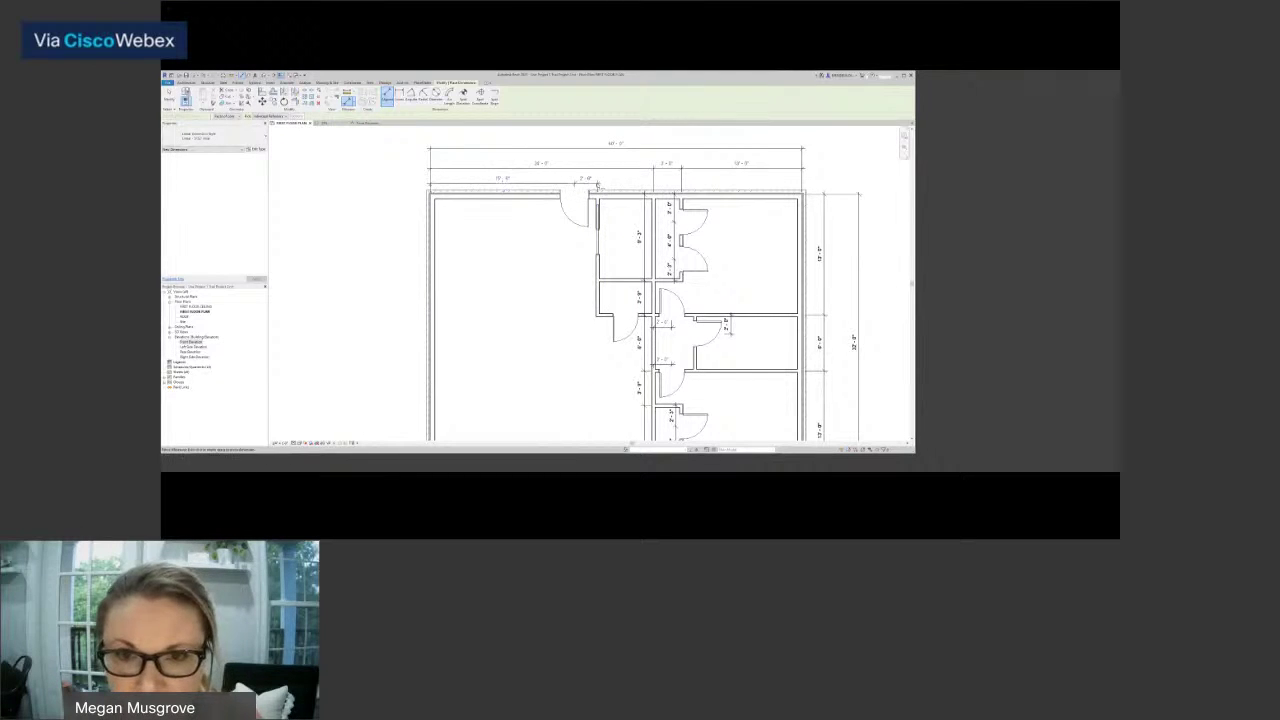
{"action": "key", "text": "Escape"}
{"action": "key", "text": "Escape"}
Set the upper entry door's centre 2' - 0" from the wall containing the pocket door.
{"action": "left_click", "coordinate": [588, 188]}
{"action": "left_click", "coordinate": [587, 180]}
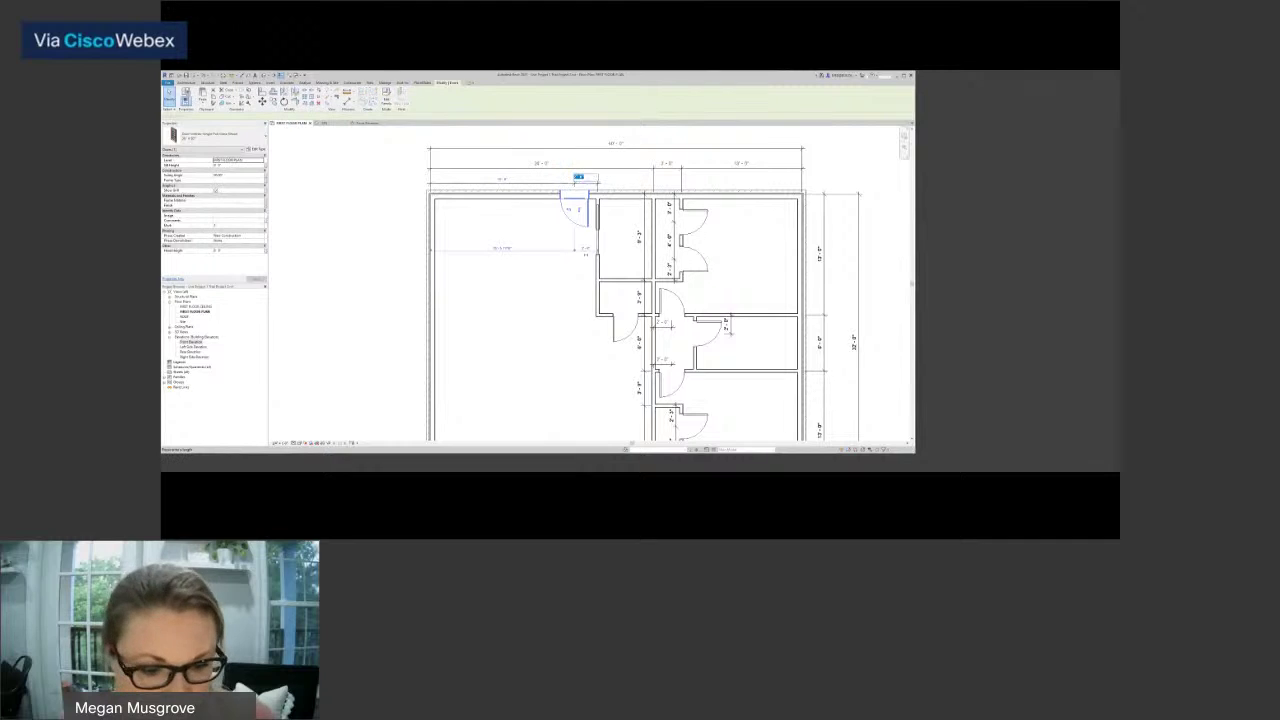
{"action": "type", "text": "2"}
{"action": "key", "text": "Return"}
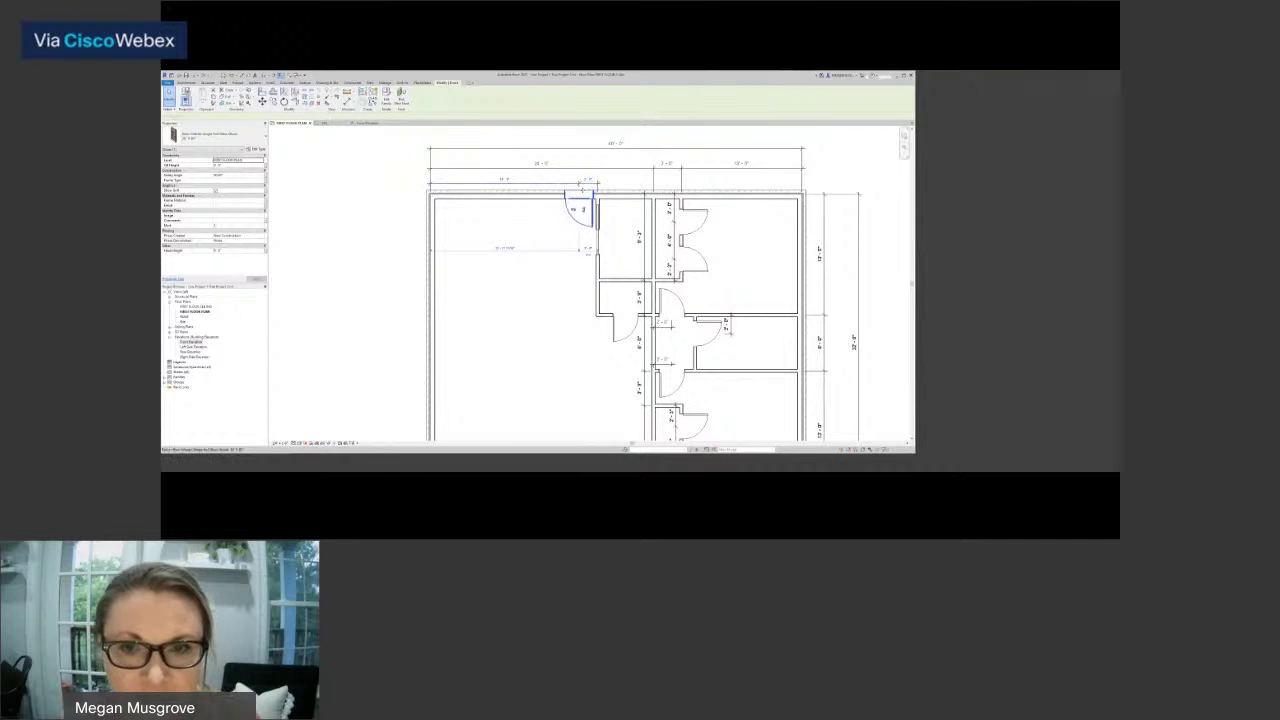
Measure the gap between the upper entry door's frame and the adjacent pocket-door wall.
{"action": "scroll", "coordinate": [587, 180], "scroll_direction": "up", "scroll_amount": 3}
{"action": "scroll", "coordinate": [576, 213], "scroll_direction": "up", "scroll_amount": 3}
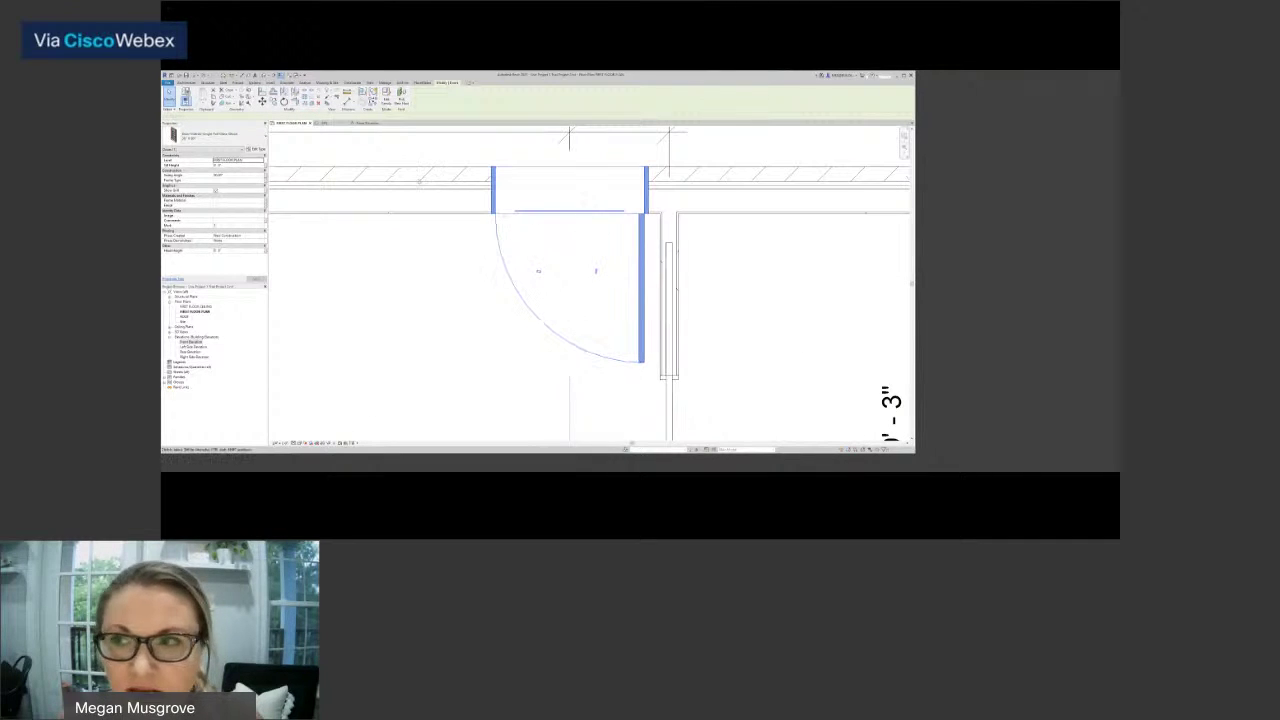
{"action": "left_click", "coordinate": [234, 76]}
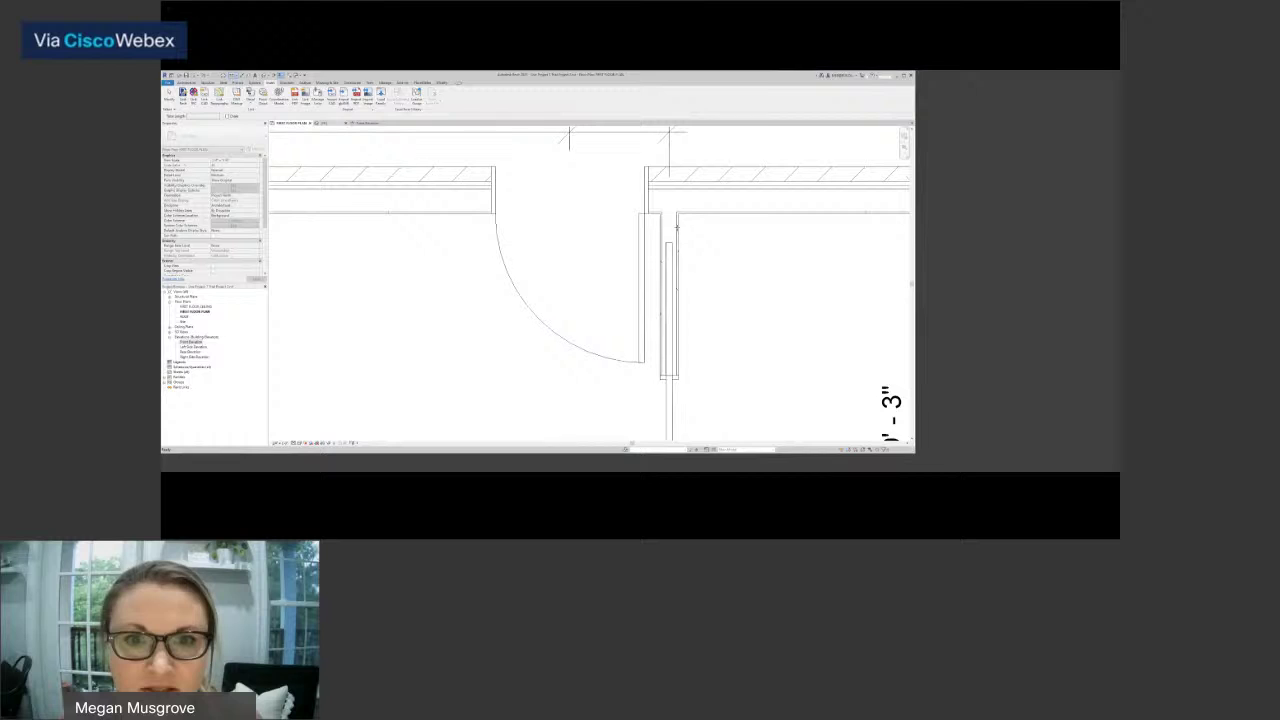
{"action": "left_click", "coordinate": [645, 213]}
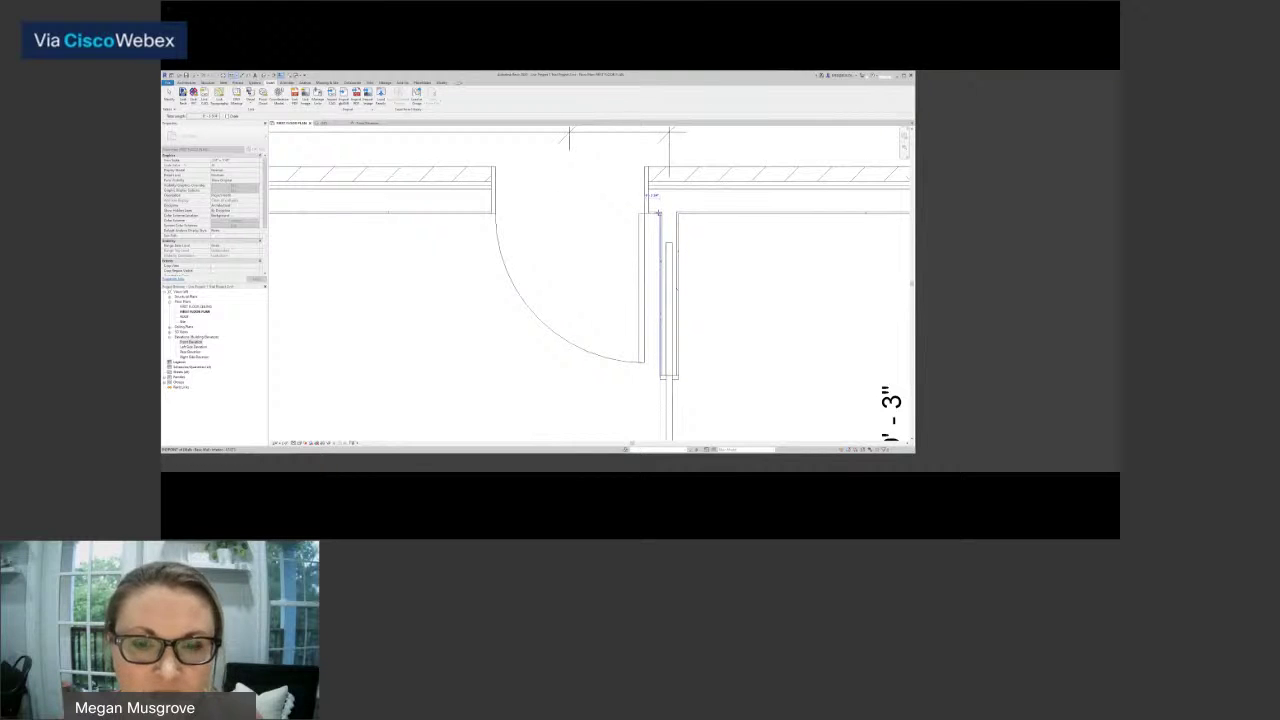
{"action": "scroll", "coordinate": [658, 213], "scroll_direction": "down", "scroll_amount": 6}
{"action": "key", "text": "Escape"}
{"action": "key", "text": "Escape"}
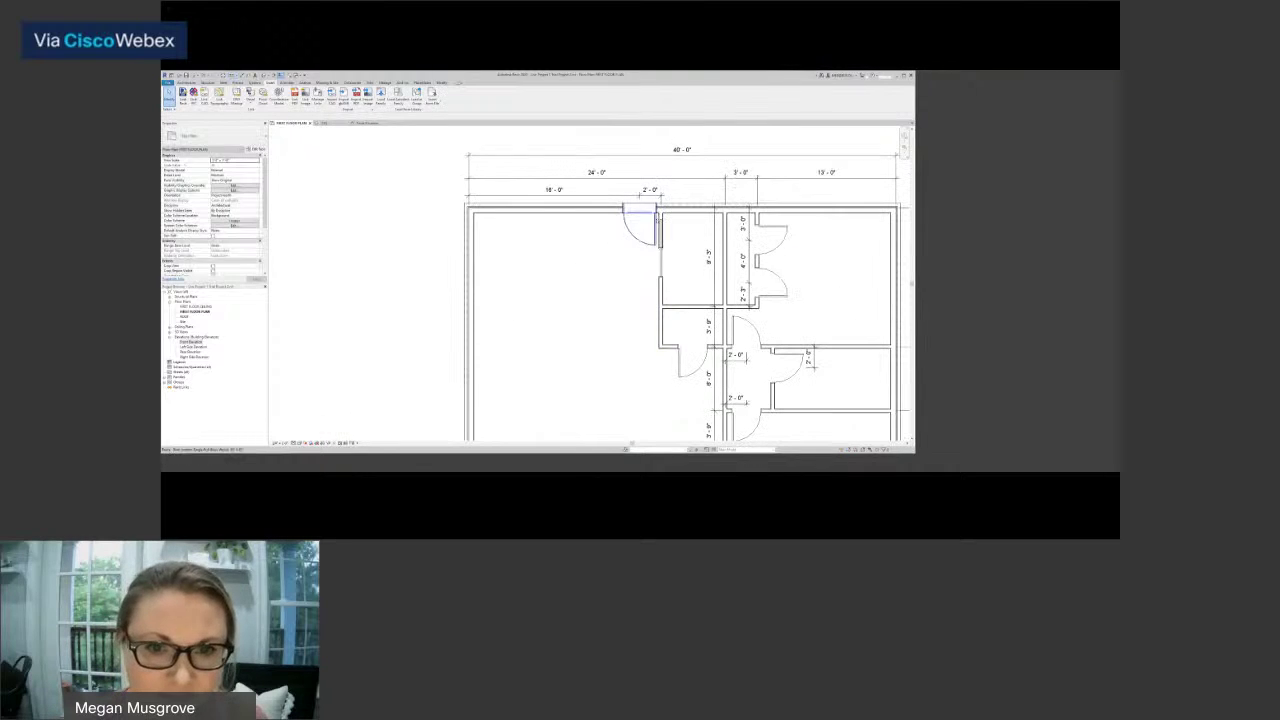
Slightly increase the dimensioned distance between the upper entry door's centre and the pocket-door wall.
{"action": "left_click", "coordinate": [645, 212]}
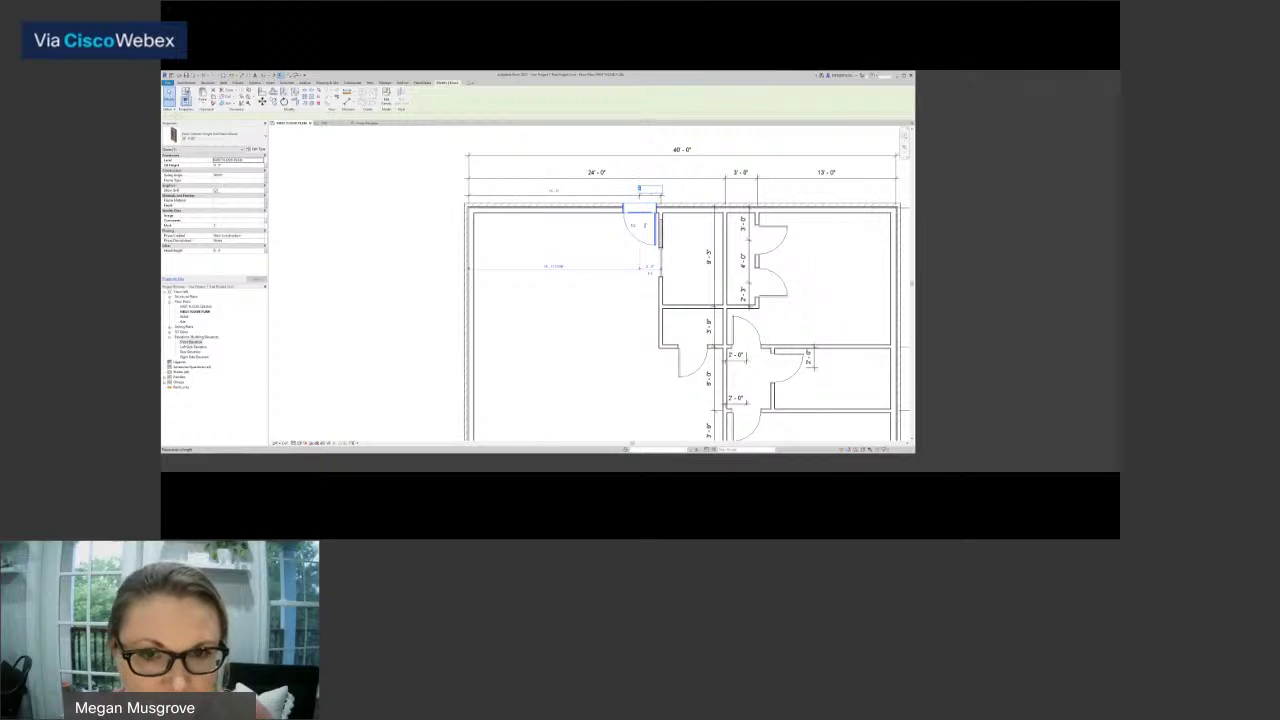
{"action": "left_click", "coordinate": [614, 337]}
{"action": "scroll", "coordinate": [613, 332], "scroll_direction": "down", "scroll_amount": 2}
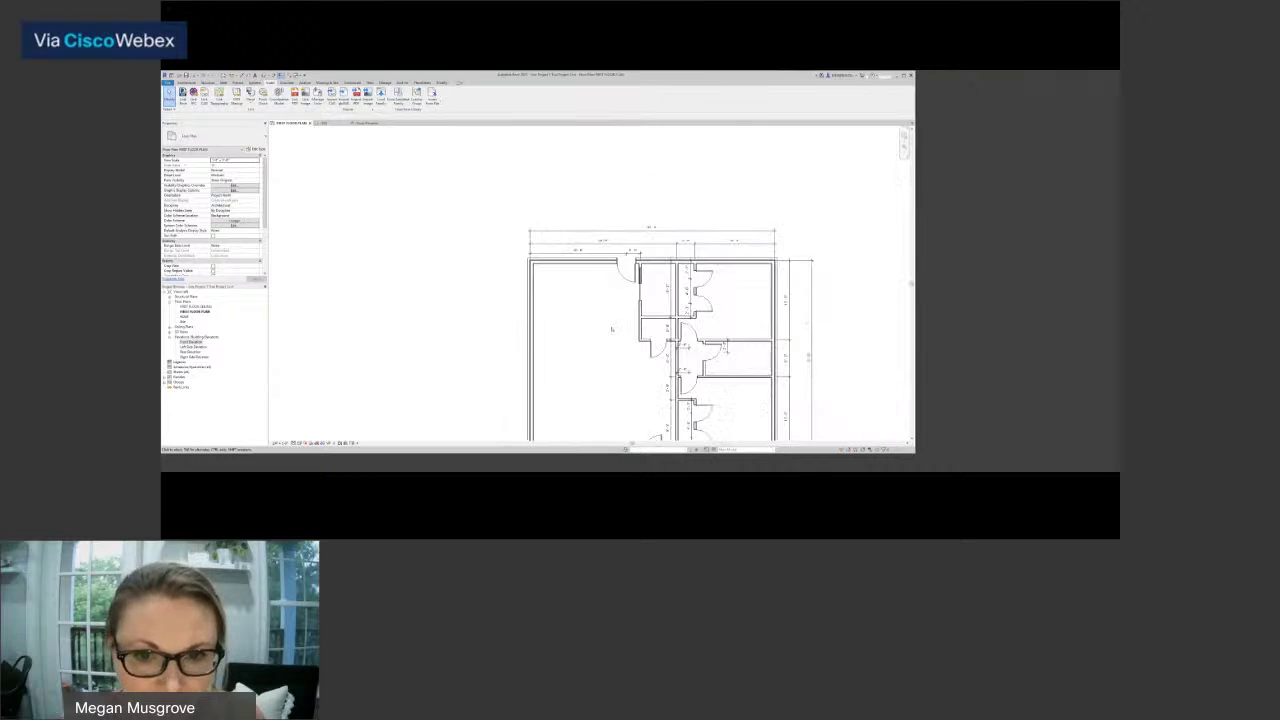
{"action": "middle_click_drag", "start_coordinate": [568, 308], "coordinate": [552, 274]}
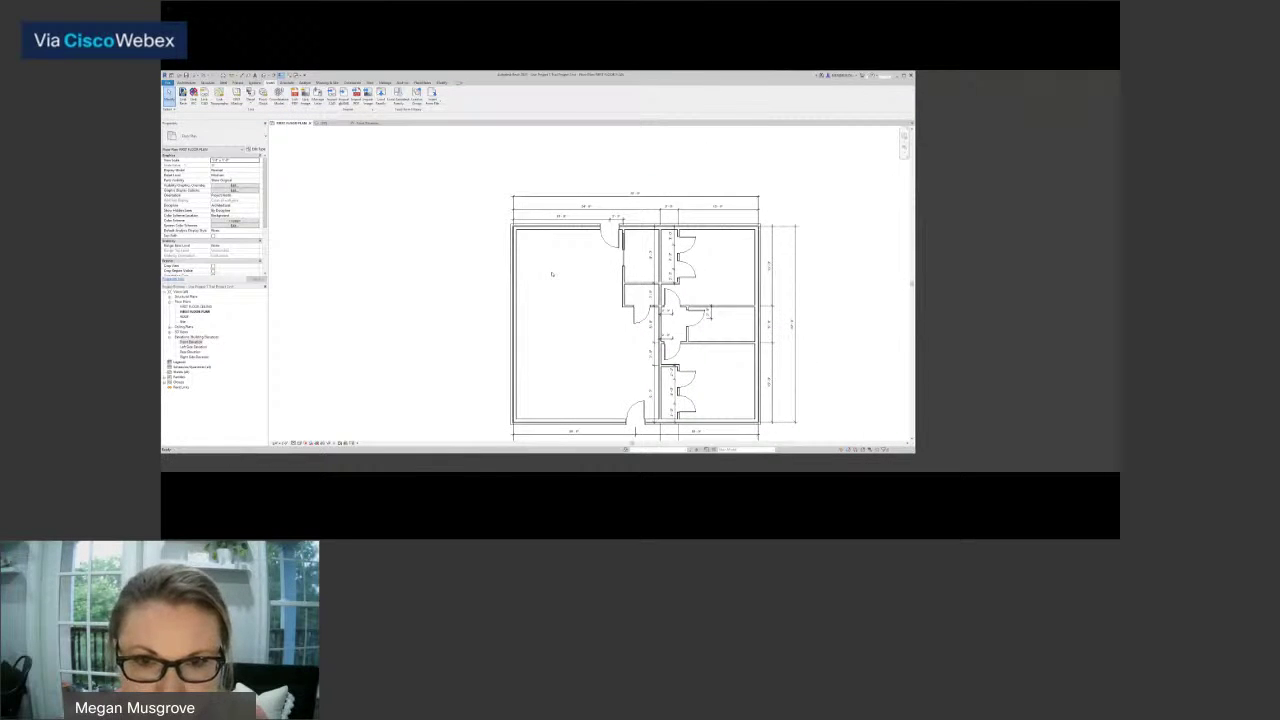
{"action": "middle_click", "coordinate": [552, 274]}
{"action": "middle_click", "coordinate": [552, 274]}
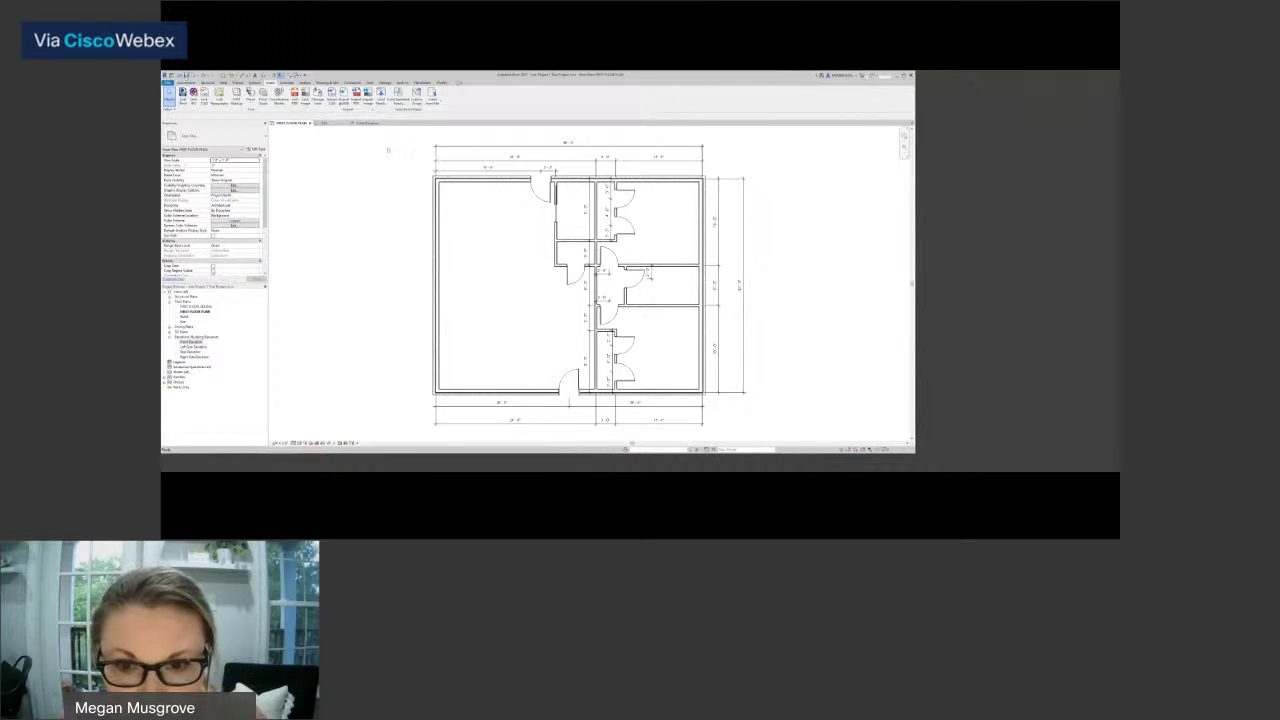
{"action": "scroll", "coordinate": [574, 259], "scroll_direction": "up", "scroll_amount": 5}
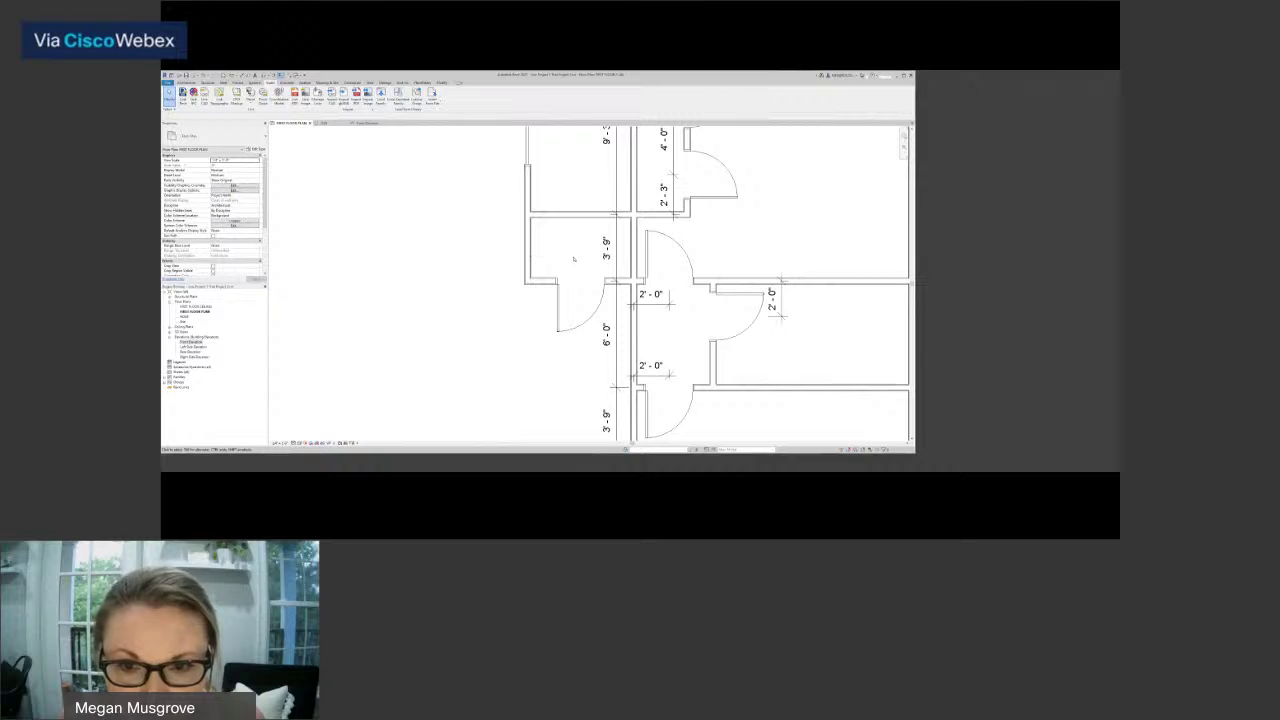
Dimension from the small closet's outer side wall to its door's centre, placing the string inside the closet just above the door.
{"action": "left_click", "coordinate": [559, 305]}
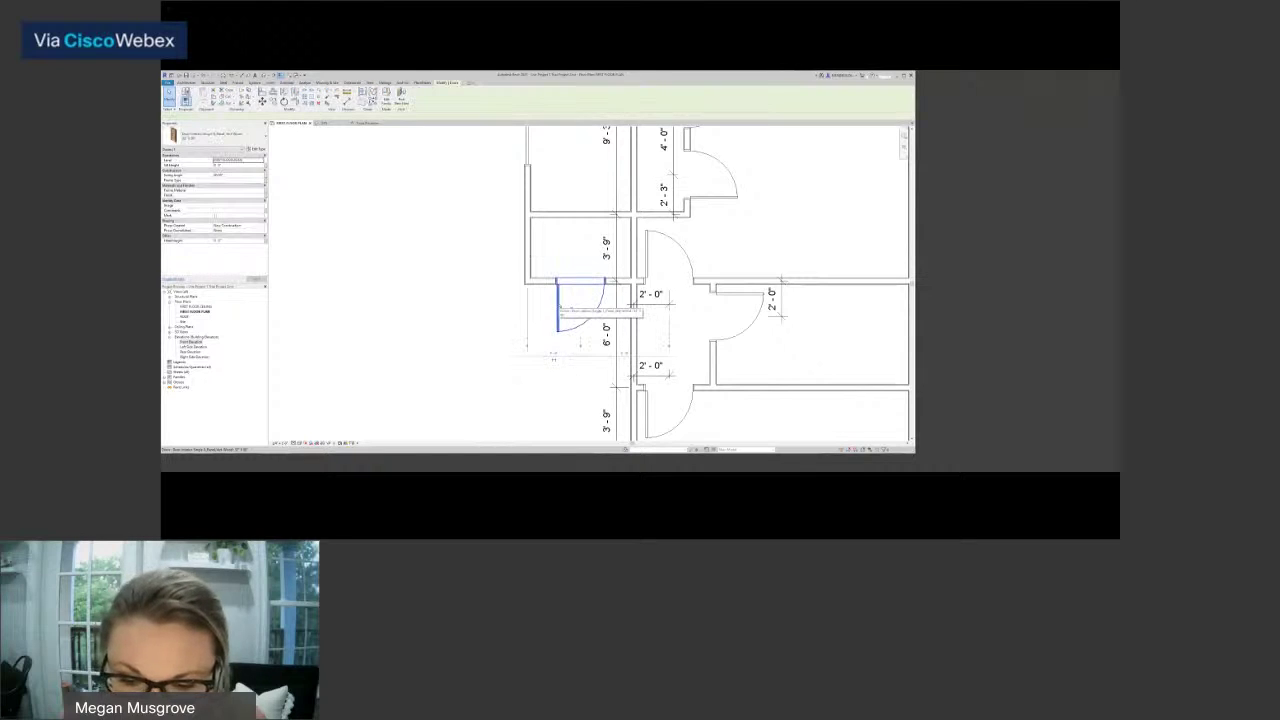
{"action": "key", "text": "Escape"}
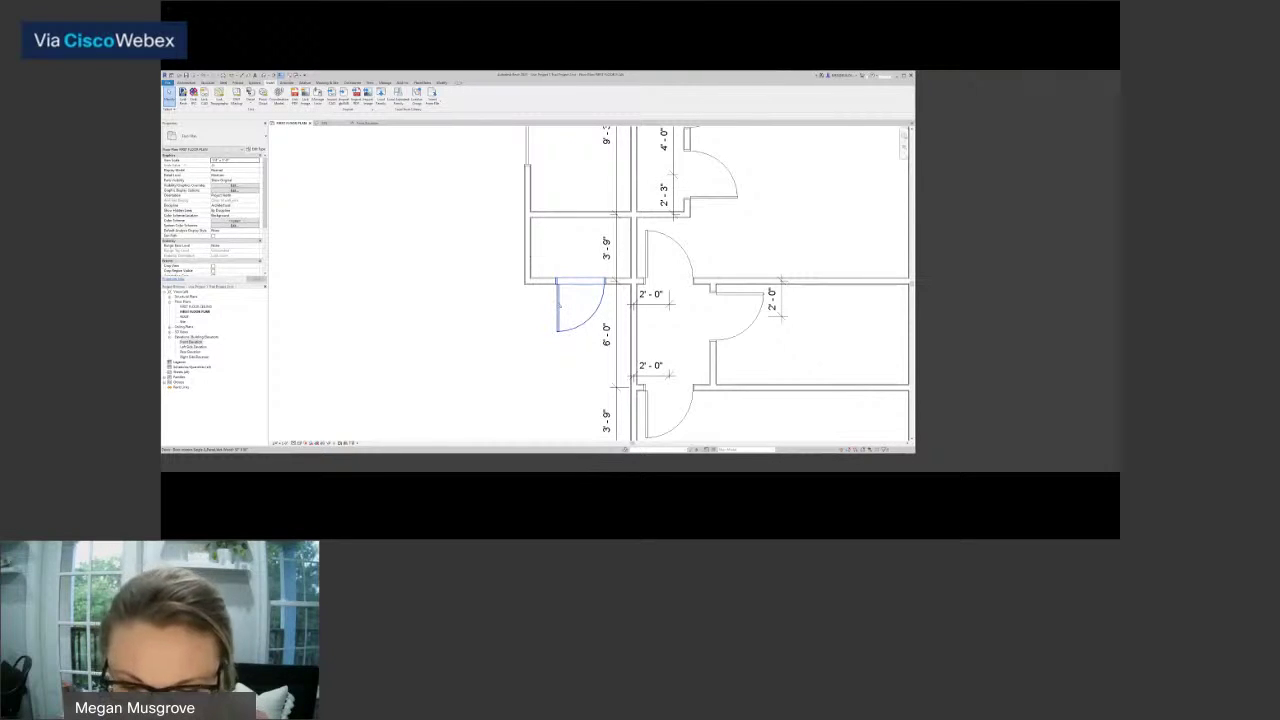
{"action": "key", "text": "d"}
{"action": "key", "text": "i"}
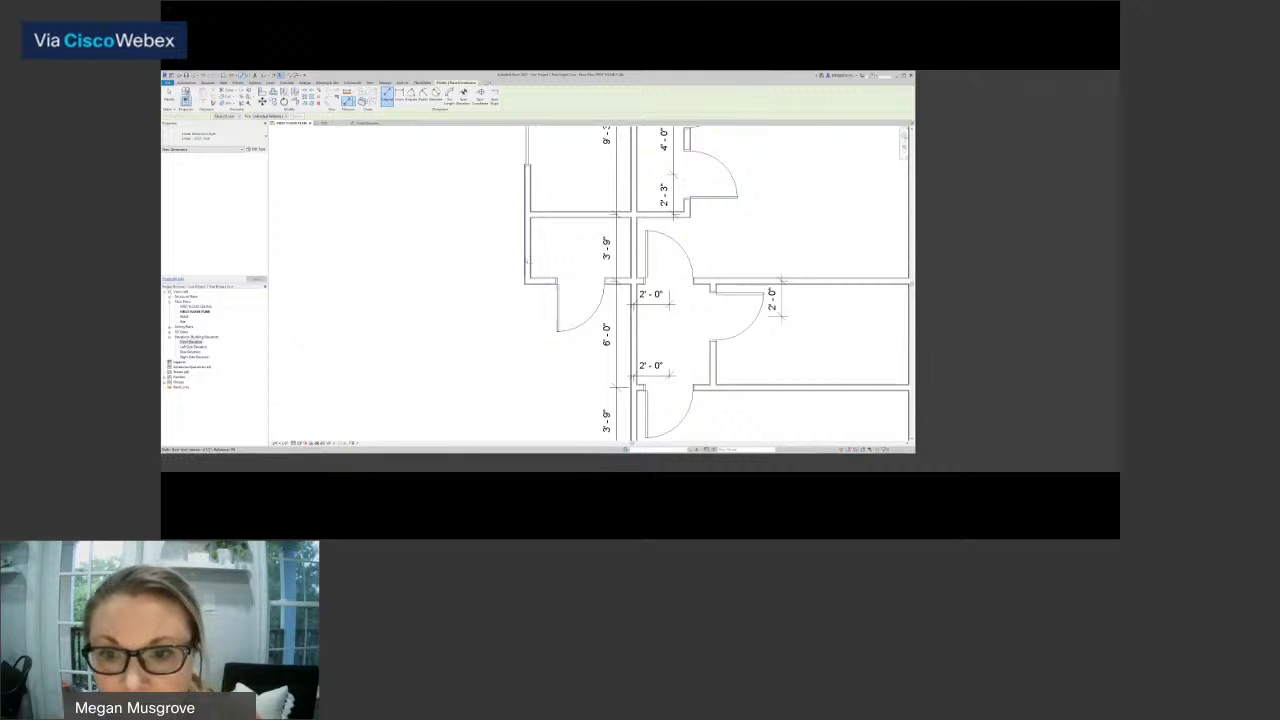
{"action": "scroll", "coordinate": [530, 262], "scroll_direction": "up", "scroll_amount": 3}
{"action": "left_click", "coordinate": [530, 262]}
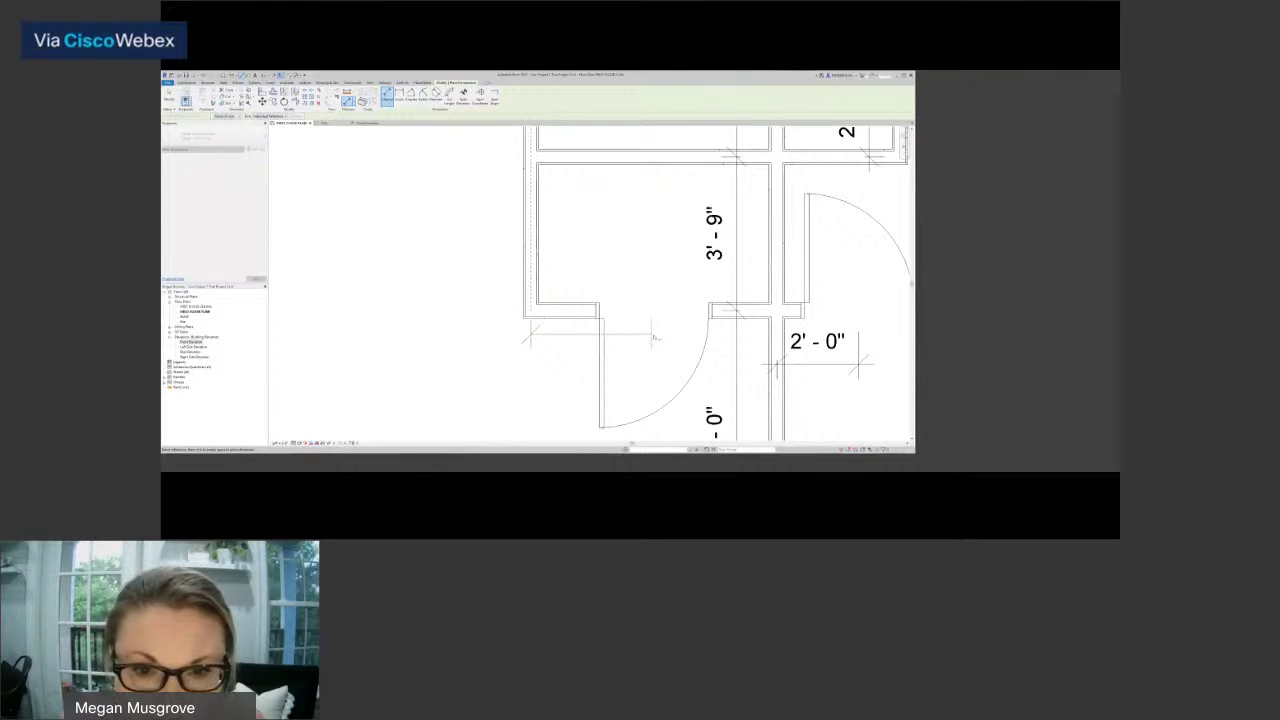
{"action": "left_click", "coordinate": [654, 337]}
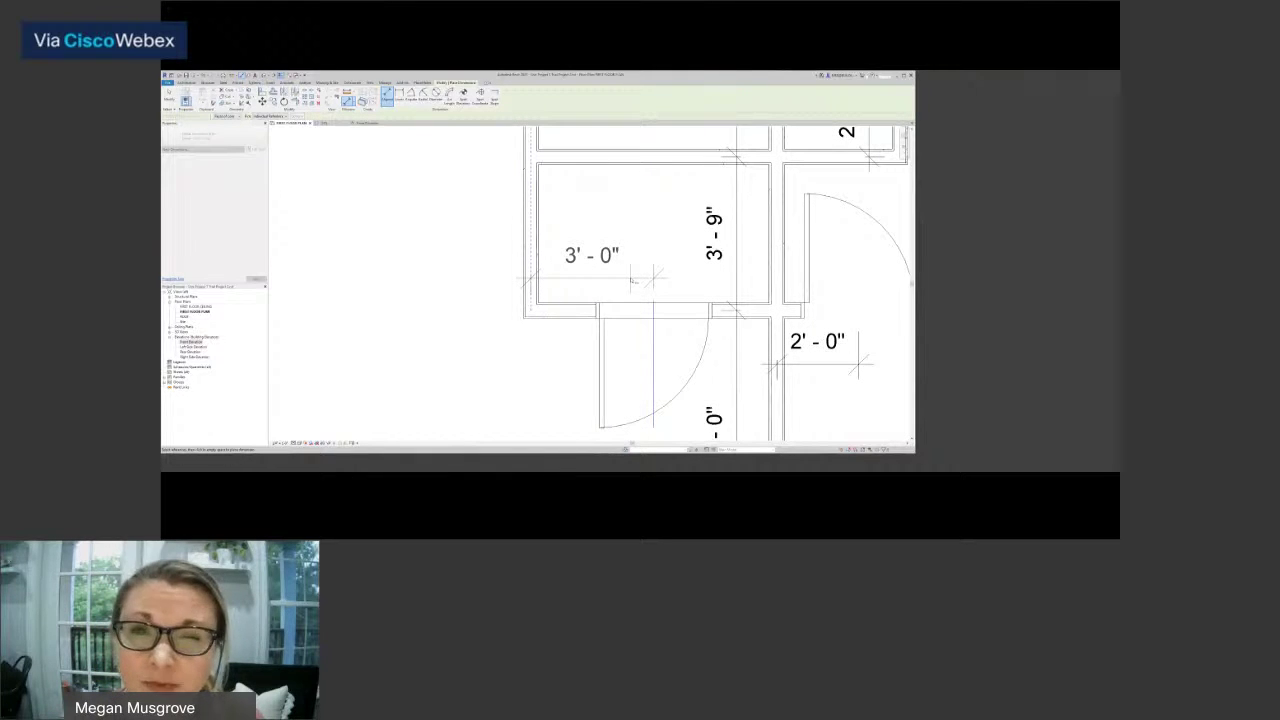
{"action": "left_click", "coordinate": [631, 281]}
{"action": "scroll", "coordinate": [633, 281], "scroll_direction": "down", "scroll_amount": 3}
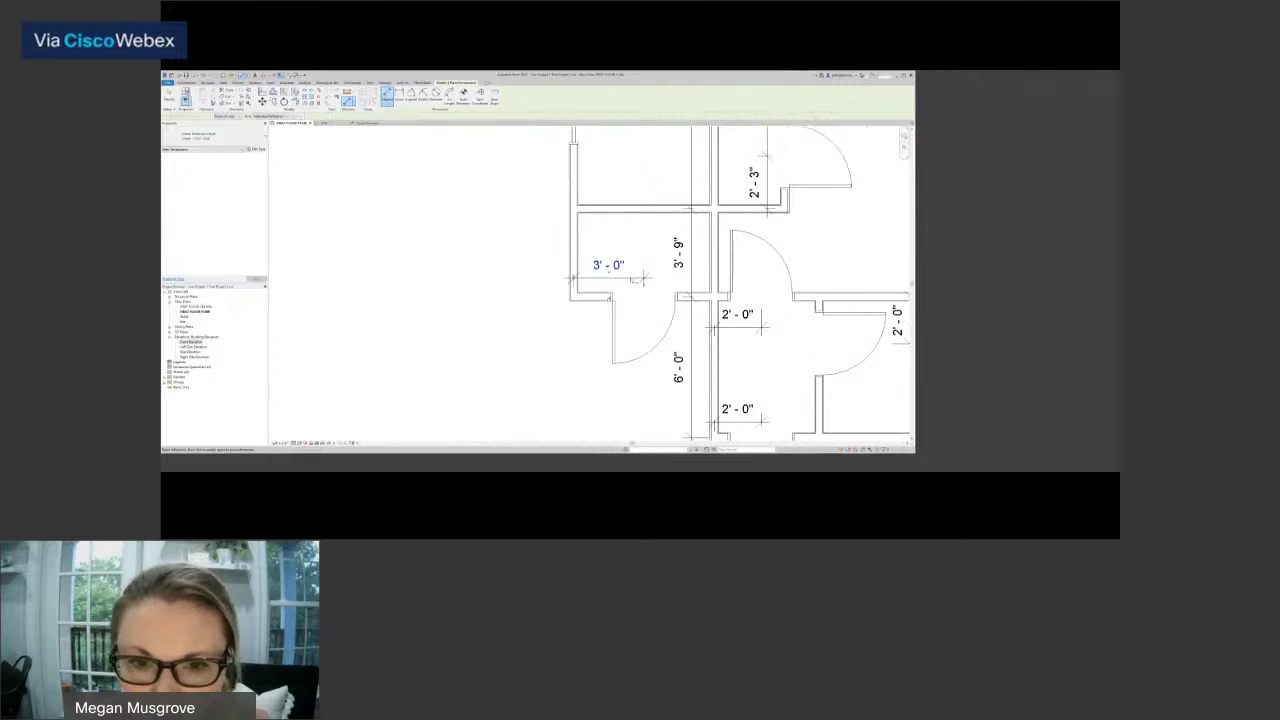
{"action": "key", "text": "Escape"}
Set the small closet door's centre 2' - 0" from the closet's outer side wall.
{"action": "left_click", "coordinate": [611, 300]}
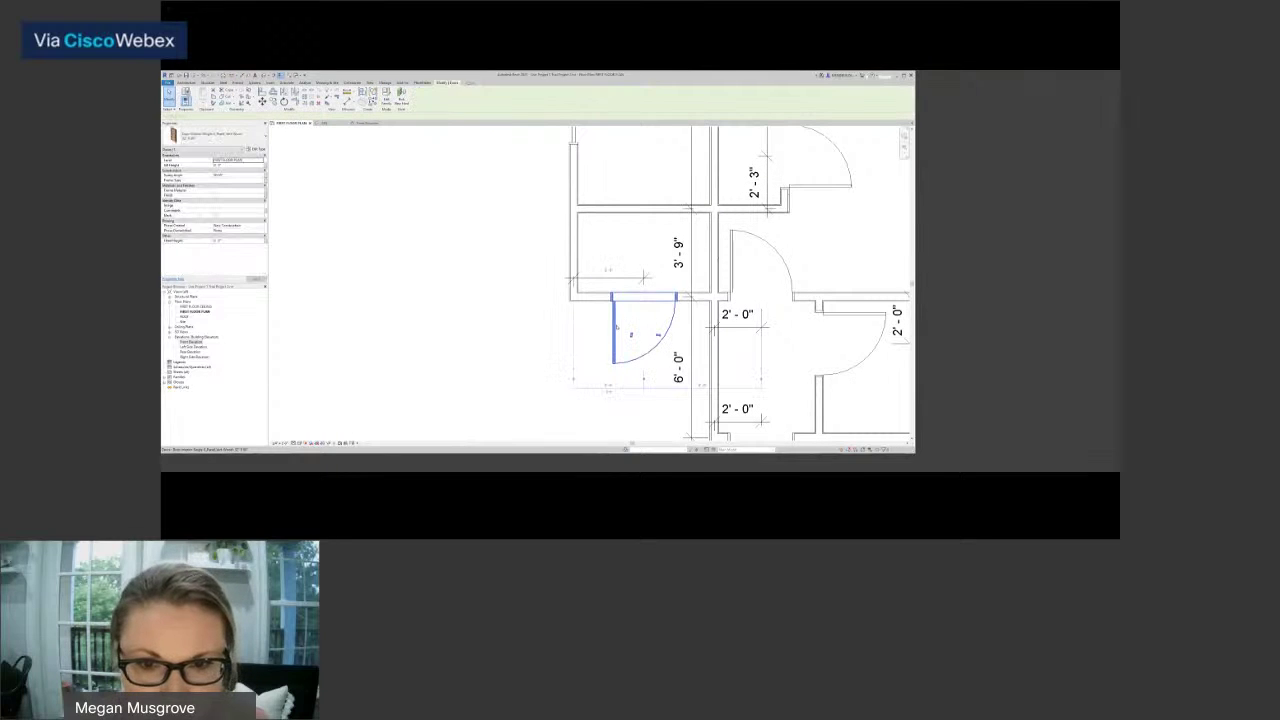
{"action": "left_click", "coordinate": [609, 270]}
{"action": "type", "text": "2"}
{"action": "key", "text": "Return"}
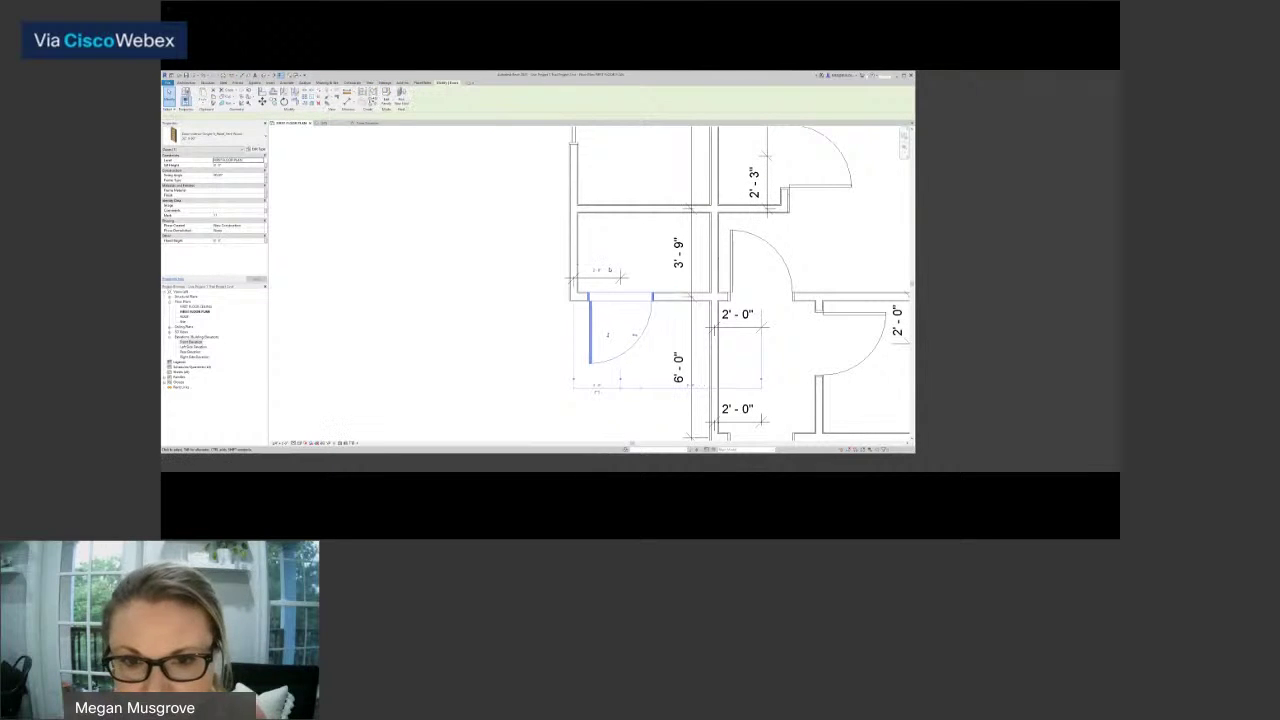
{"action": "key", "text": "Escape"}
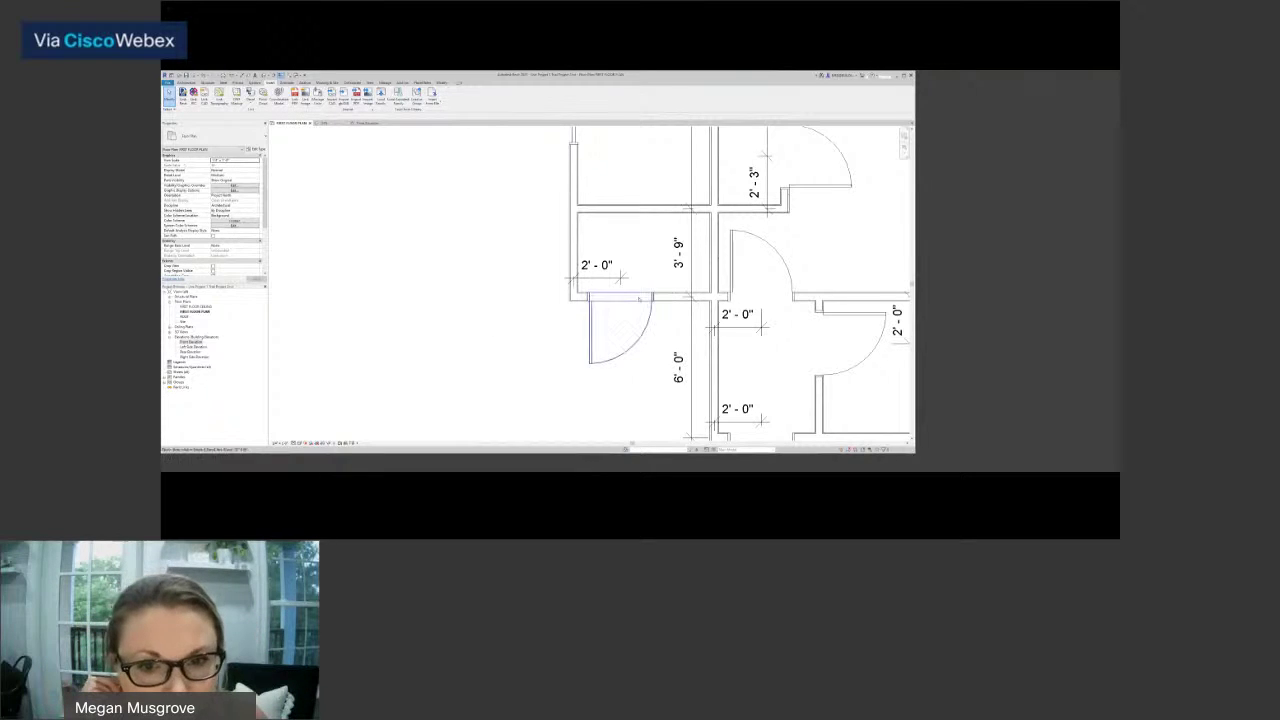
{"action": "scroll", "coordinate": [650, 267], "scroll_direction": "down", "scroll_amount": 2}
{"action": "scroll", "coordinate": [651, 267], "scroll_direction": "down", "scroll_amount": 3}
{"action": "middle_click_drag", "start_coordinate": [651, 267], "coordinate": [621, 285]}
{"action": "scroll", "coordinate": [621, 285], "scroll_direction": "up", "scroll_amount": 1}
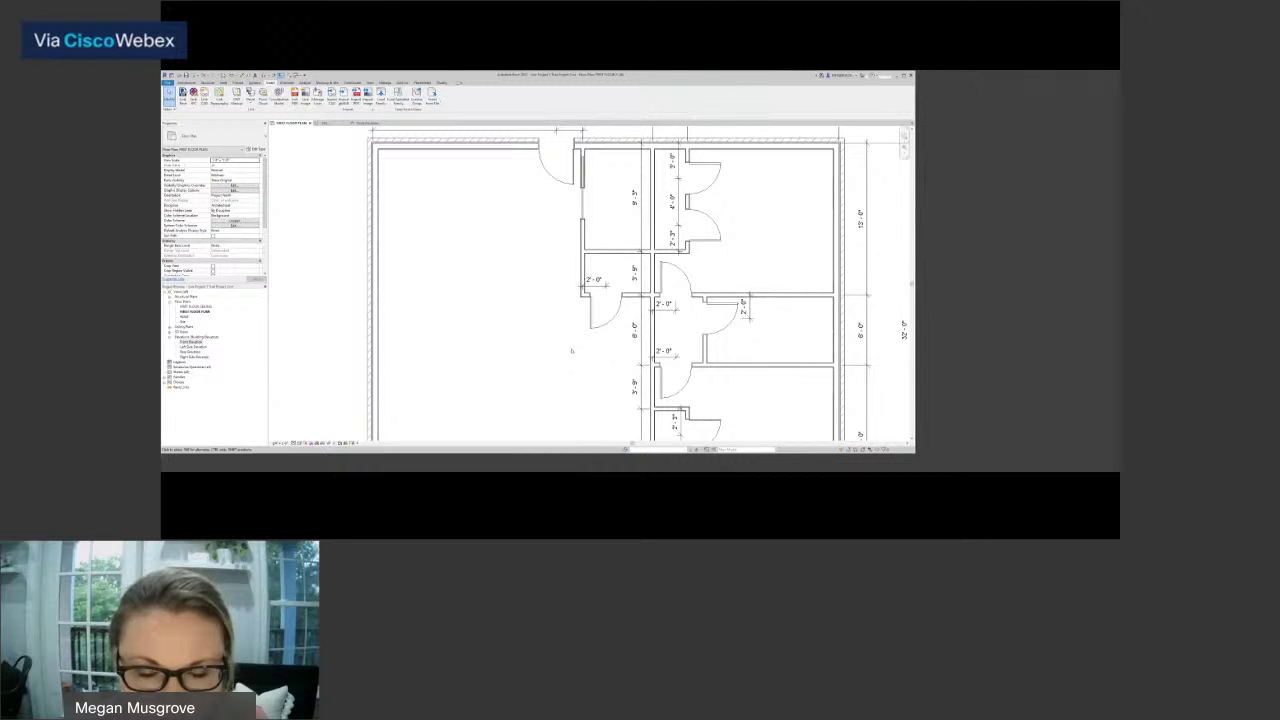
{"action": "scroll", "coordinate": [571, 350], "scroll_direction": "down", "scroll_amount": 3}
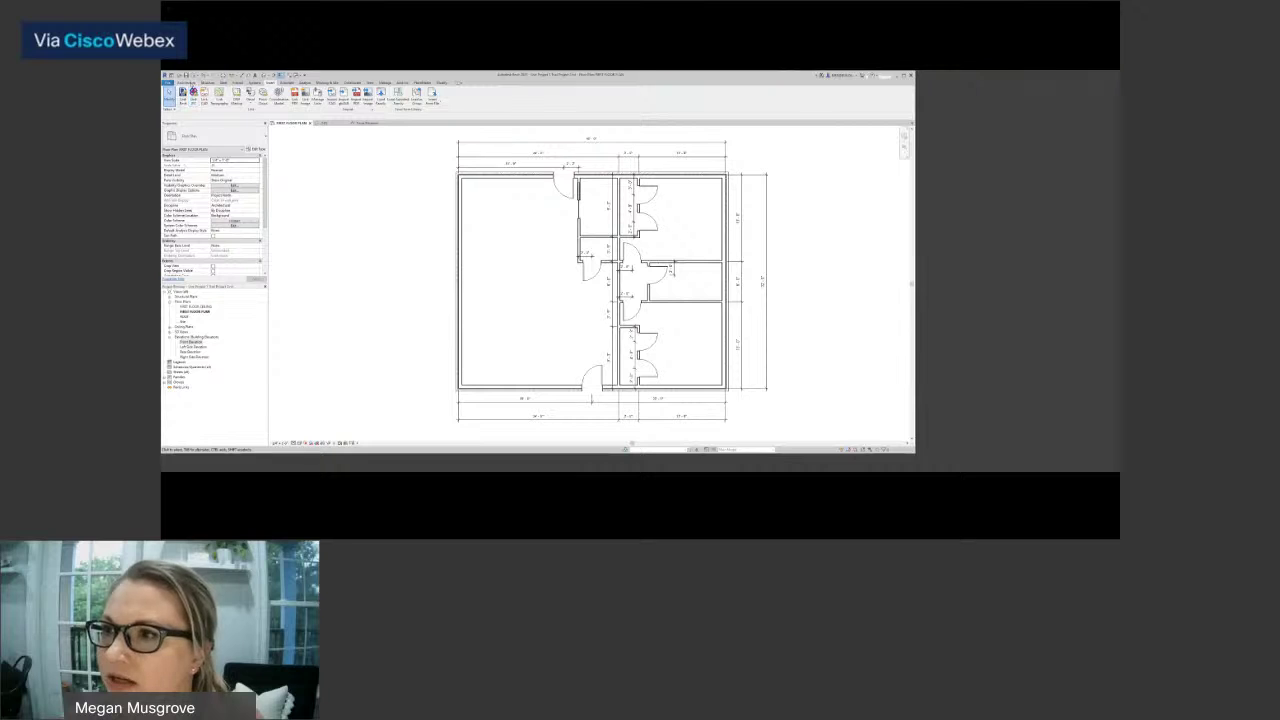
Start placing a component and look through the loaded component types for a wall opening family.
{"action": "left_click", "coordinate": [185, 82]}
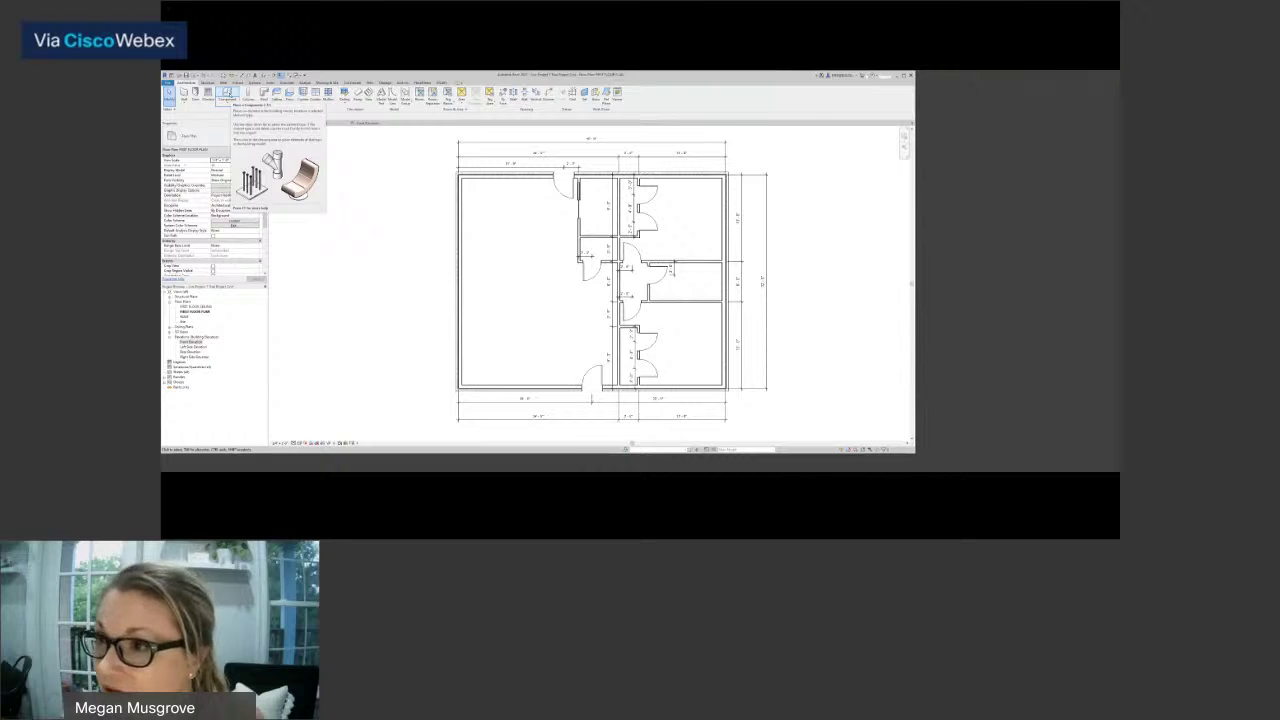
{"action": "left_click", "coordinate": [227, 93]}
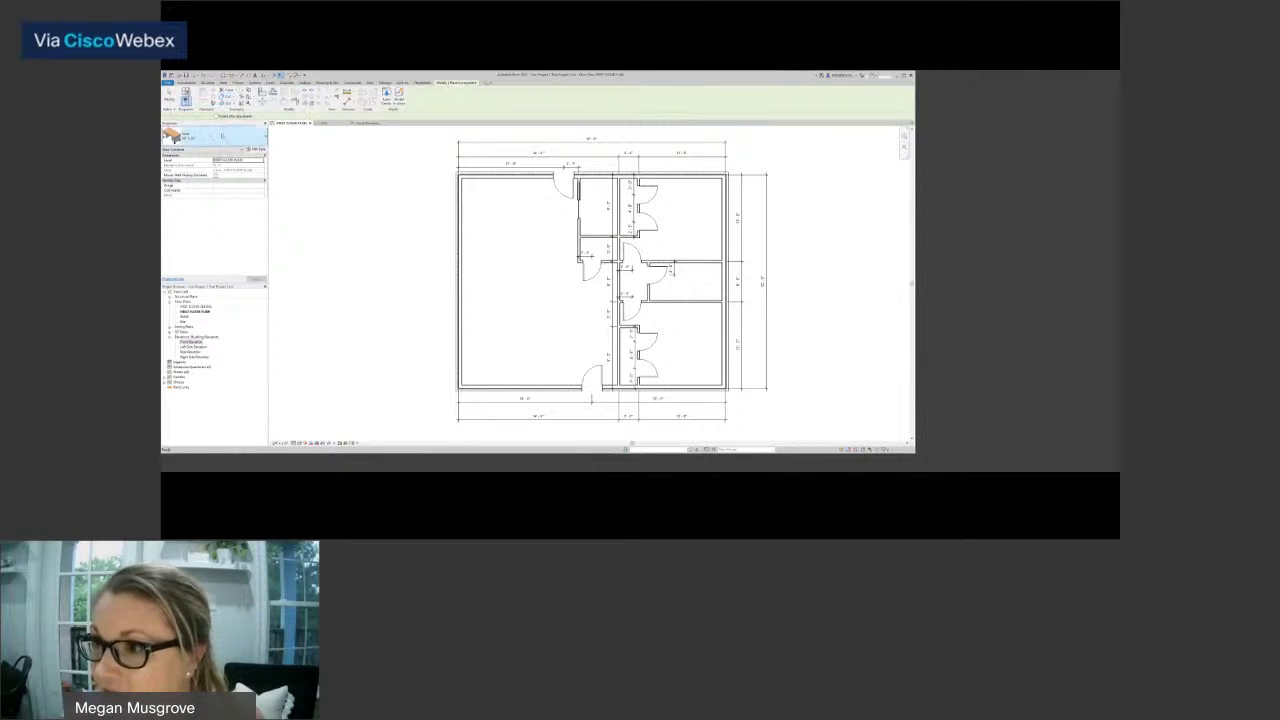
{"action": "left_click", "coordinate": [222, 136]}
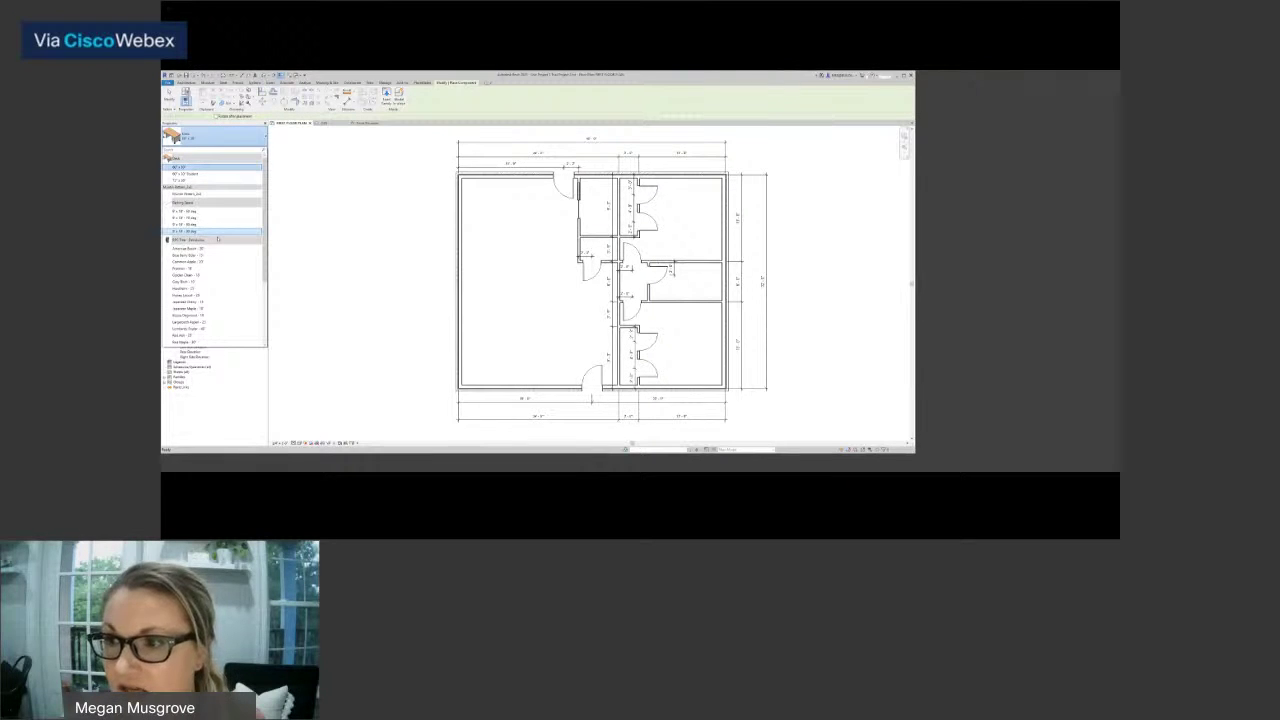
{"action": "scroll", "coordinate": [217, 240], "scroll_direction": "down", "scroll_amount": 5}
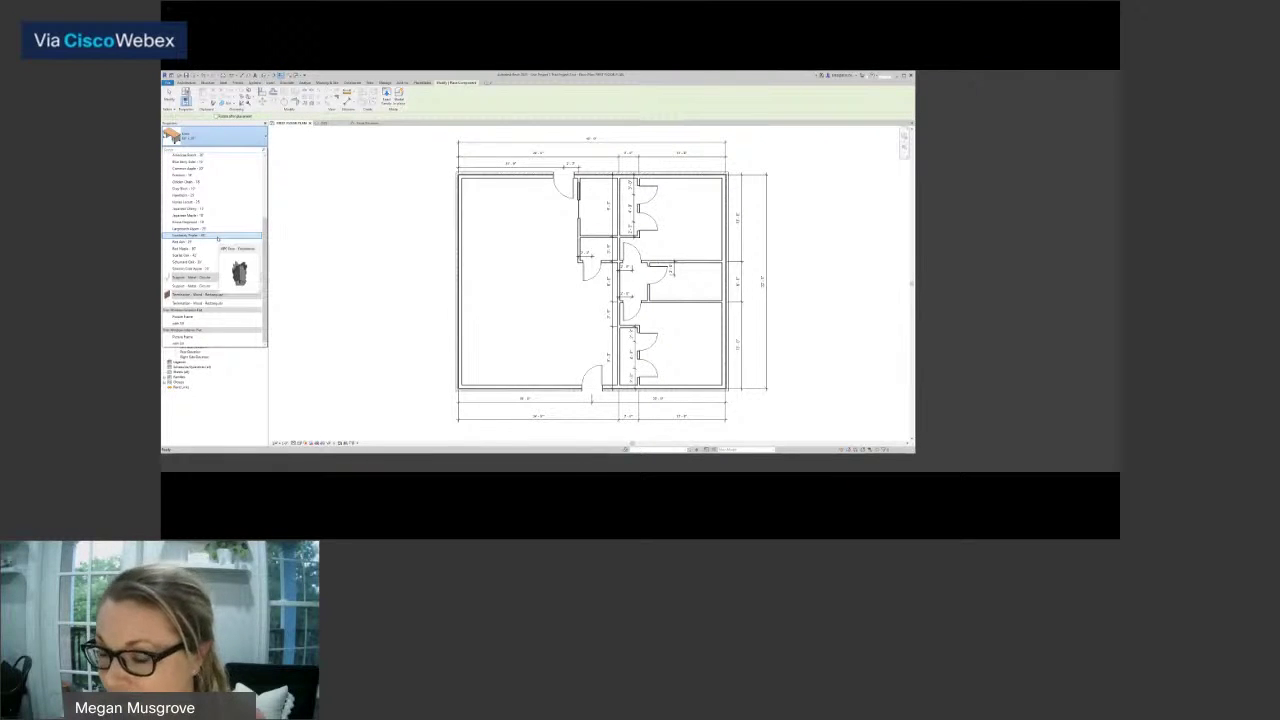
{"action": "scroll", "coordinate": [210, 270], "scroll_direction": "up", "scroll_amount": 5}
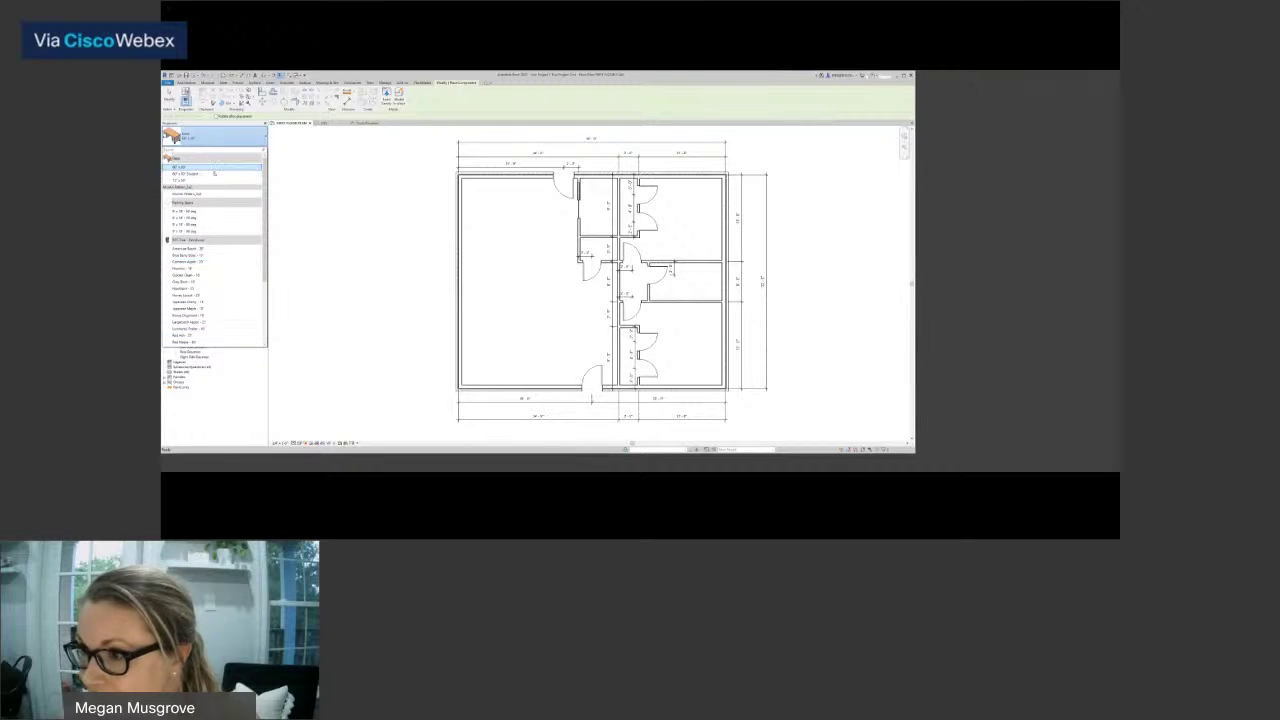
{"action": "scroll", "coordinate": [214, 326], "scroll_direction": "down", "scroll_amount": 1}
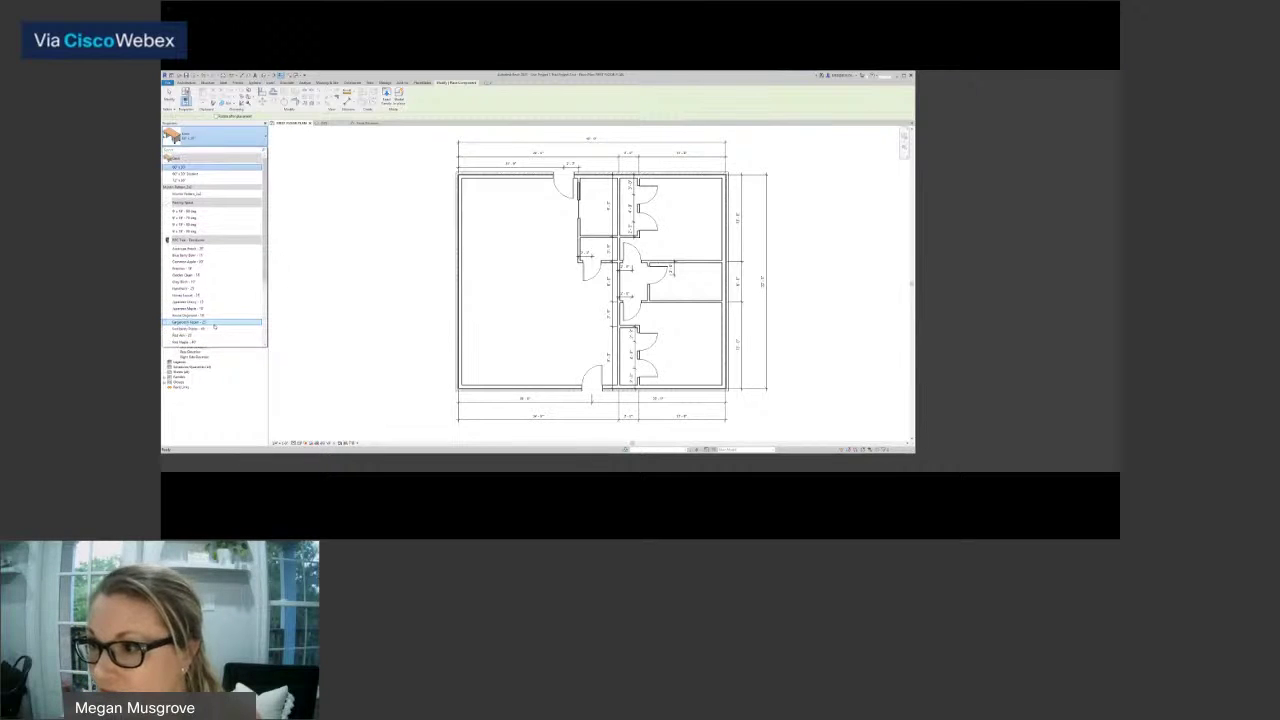
{"action": "scroll", "coordinate": [220, 275], "scroll_direction": "down", "scroll_amount": 4}
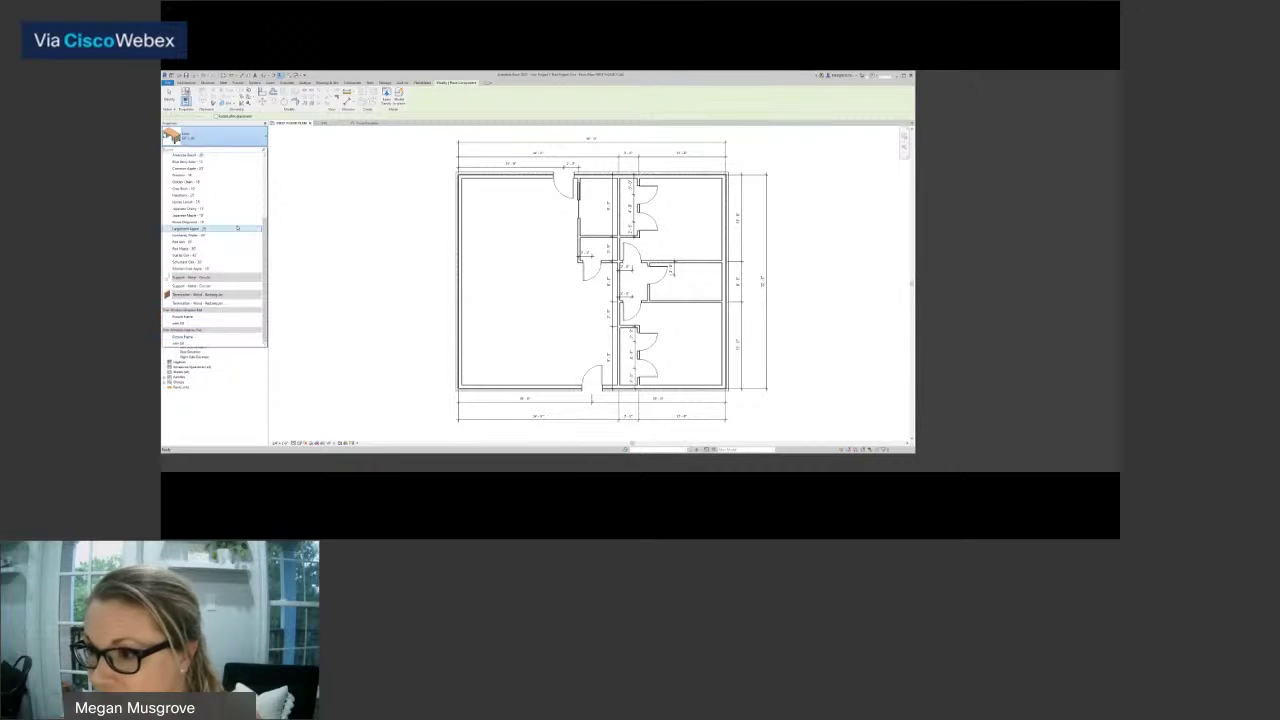
{"action": "scroll", "coordinate": [237, 228], "scroll_direction": "up", "scroll_amount": 3}
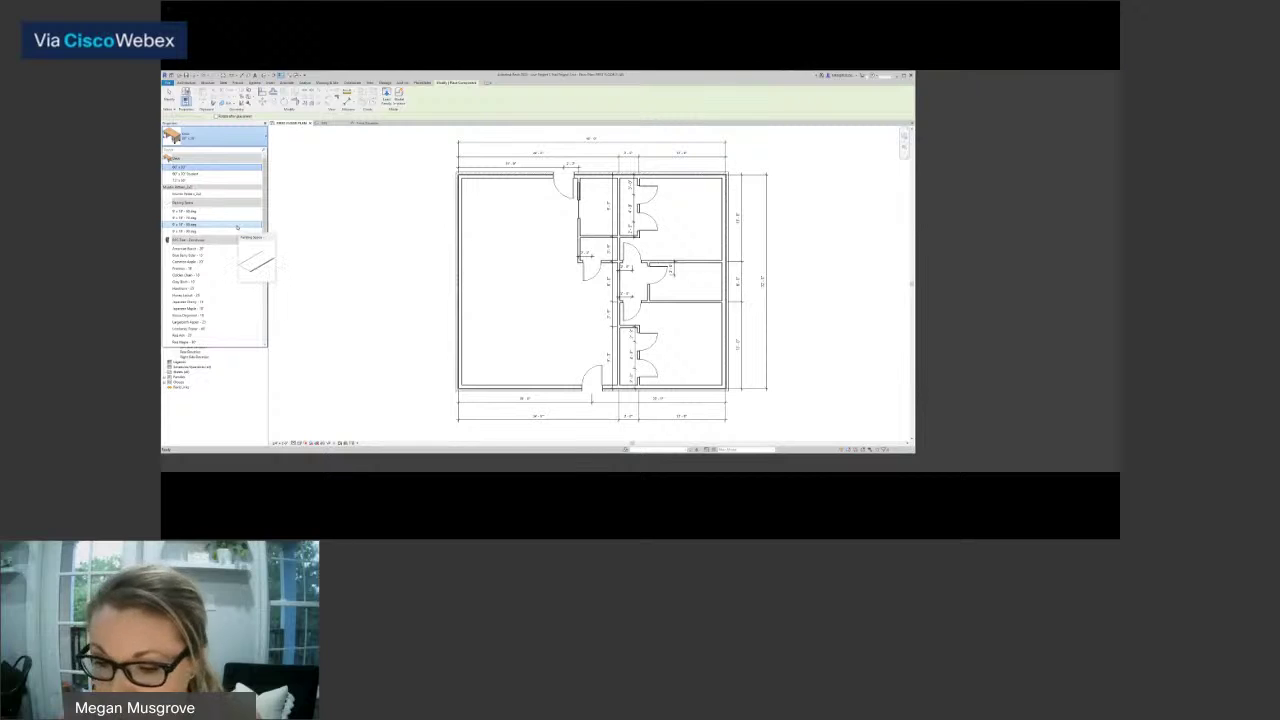
{"action": "left_click", "coordinate": [237, 226]}
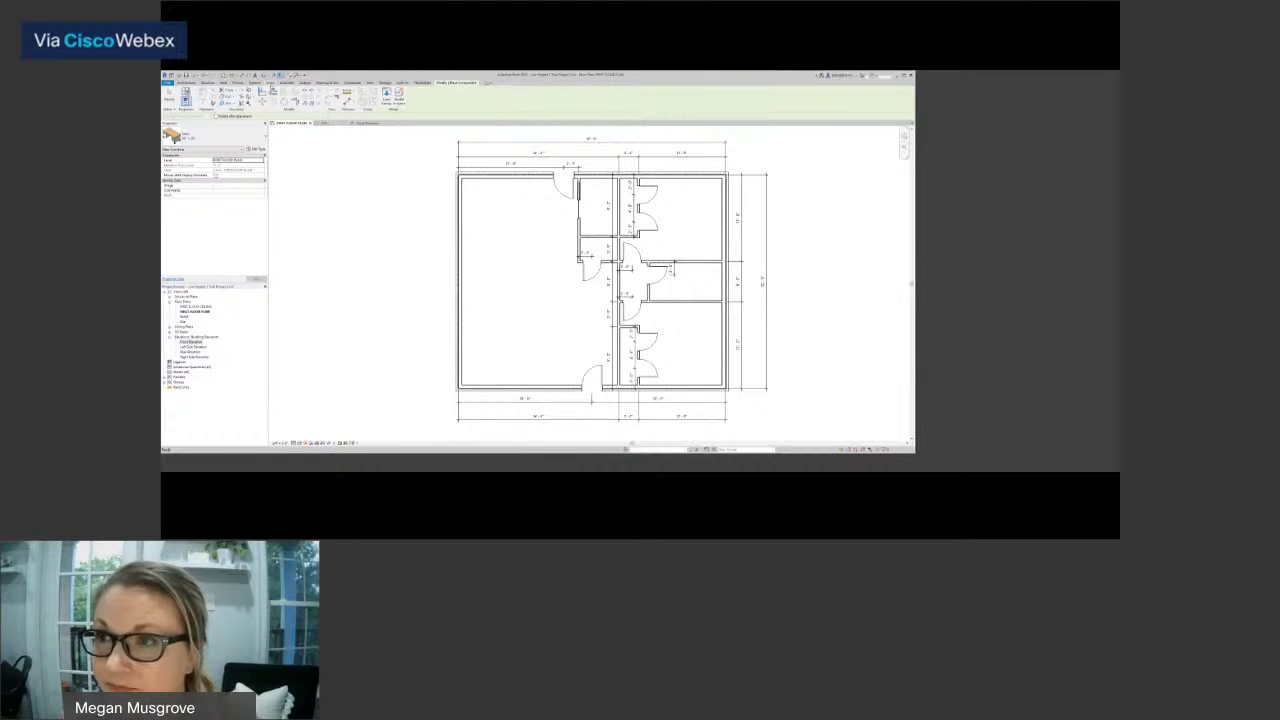
Load the cased passage opening family from the Openings category of the Autodesk family library.
{"action": "left_click", "coordinate": [271, 82]}
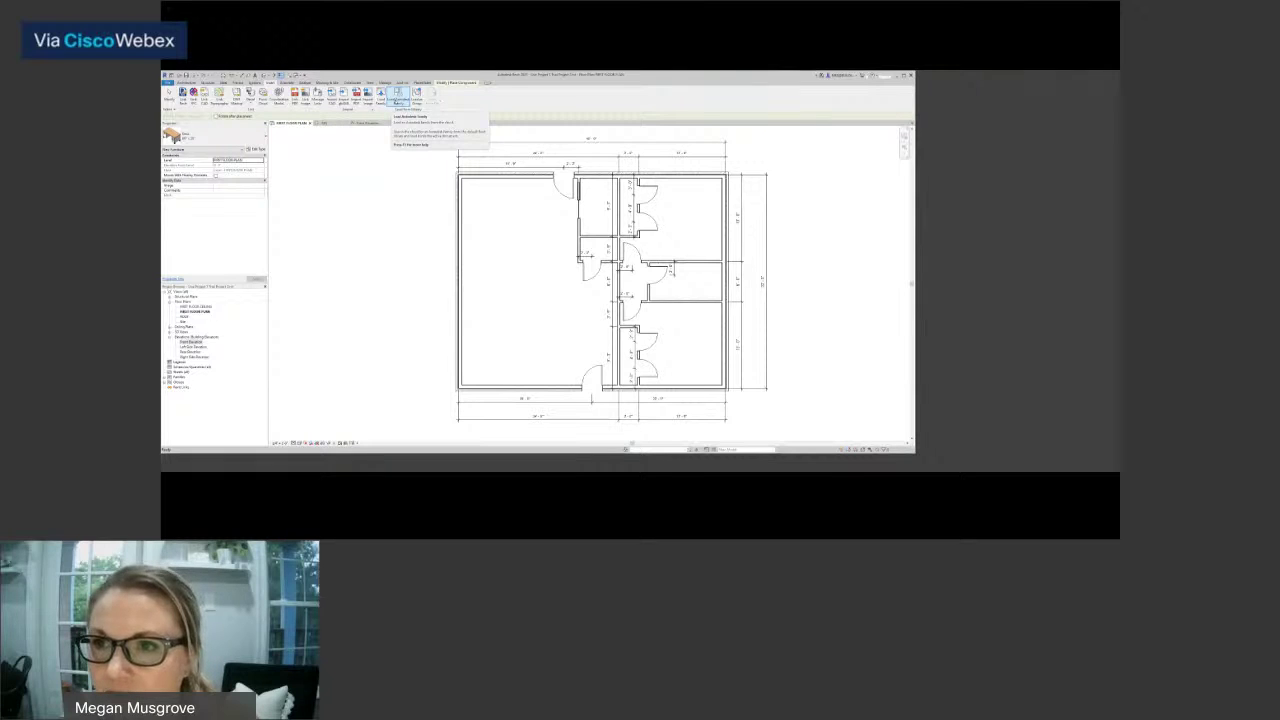
{"action": "left_click", "coordinate": [398, 99]}
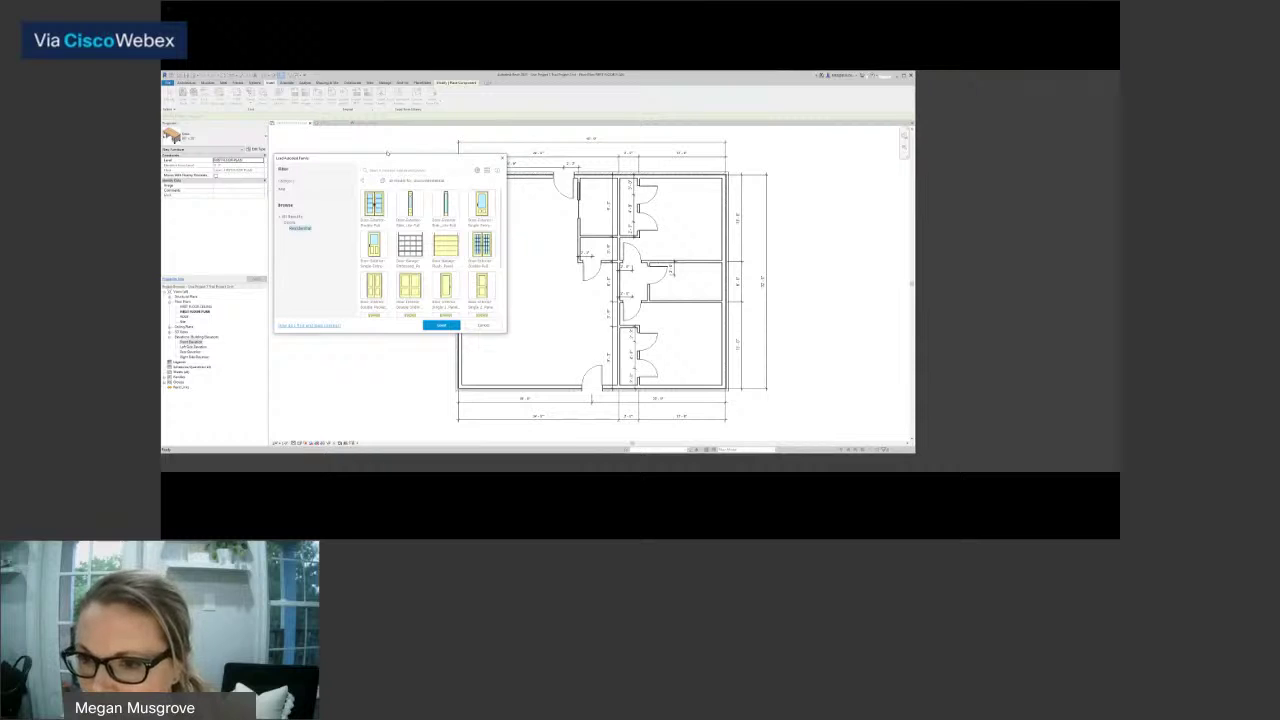
{"action": "left_click", "coordinate": [284, 216]}
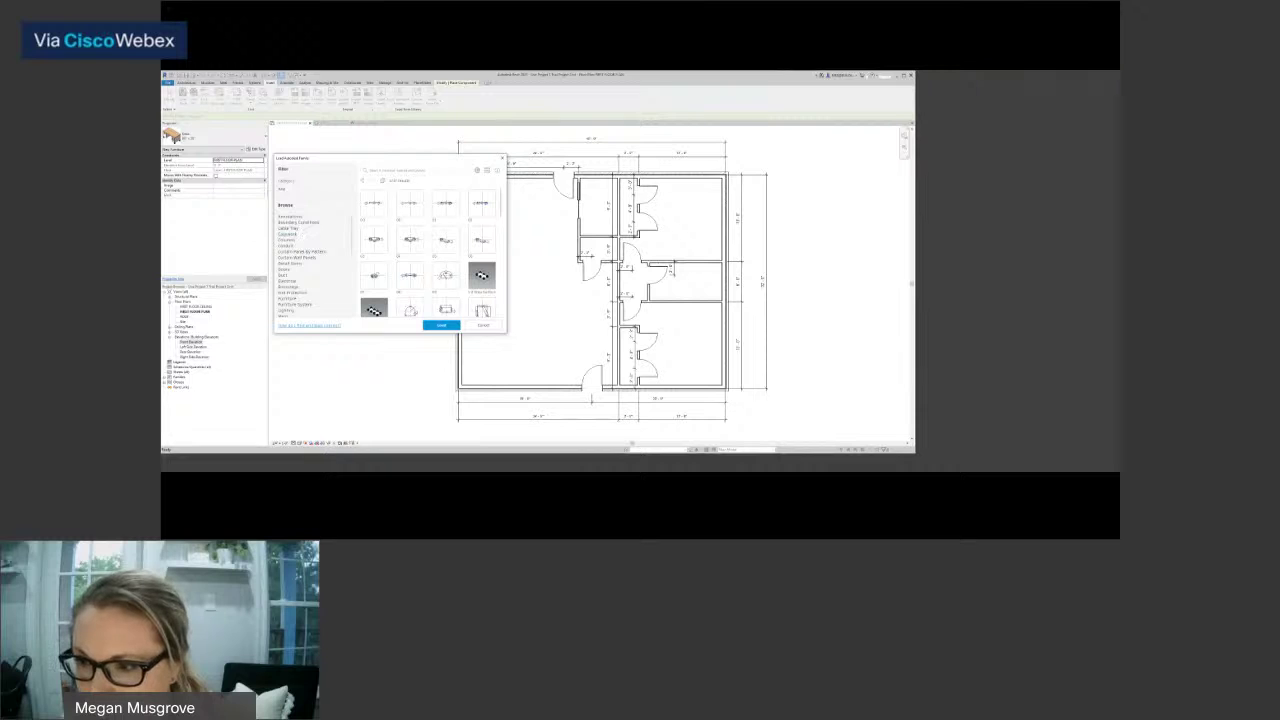
{"action": "scroll", "coordinate": [317, 265], "scroll_direction": "down", "scroll_amount": 3}
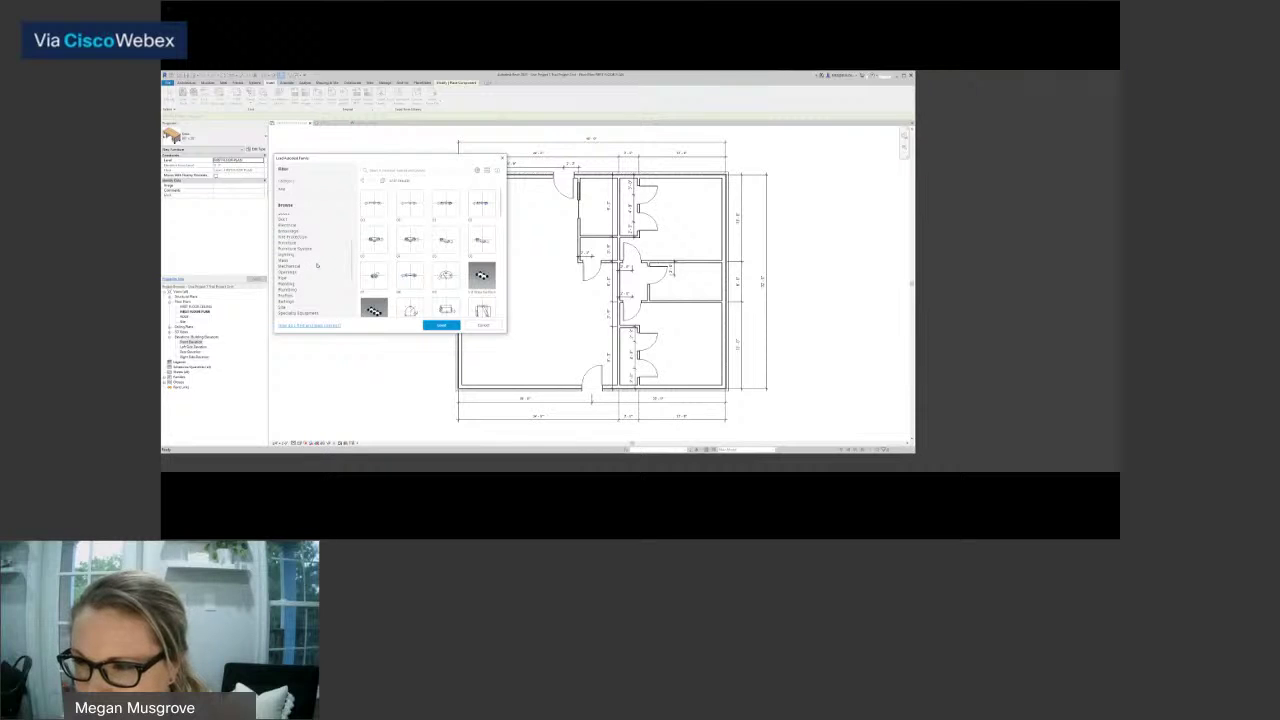
{"action": "left_click", "coordinate": [288, 274]}
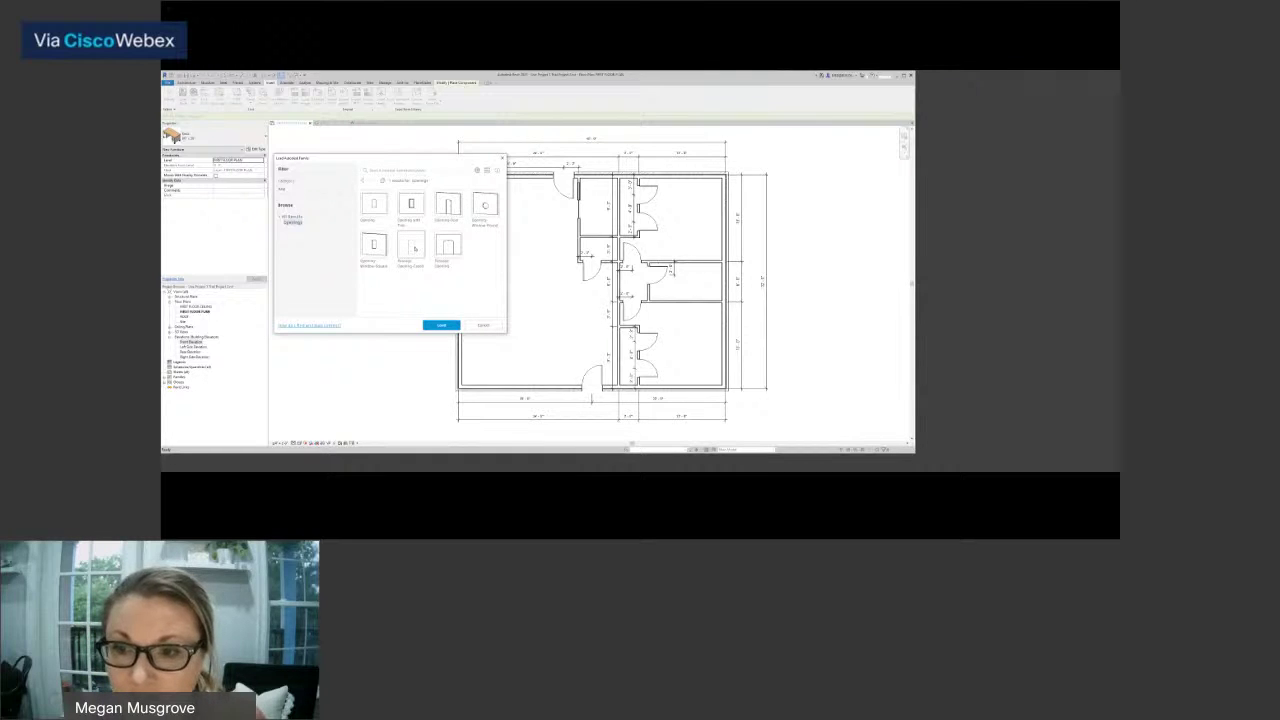
{"action": "left_click", "coordinate": [412, 246]}
{"action": "left_click", "coordinate": [441, 325]}
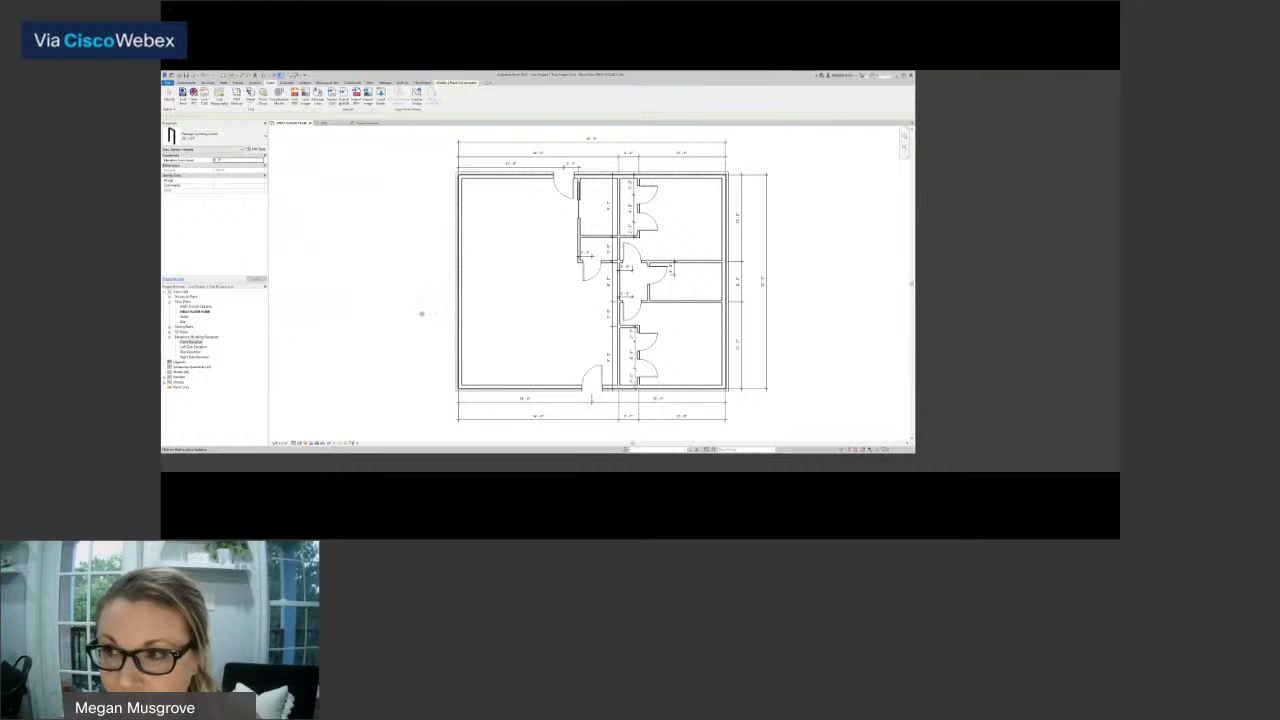
Choose another size of the cased passage opening and place it in the wall between the living area and the hallway.
{"action": "left_click", "coordinate": [218, 139]}
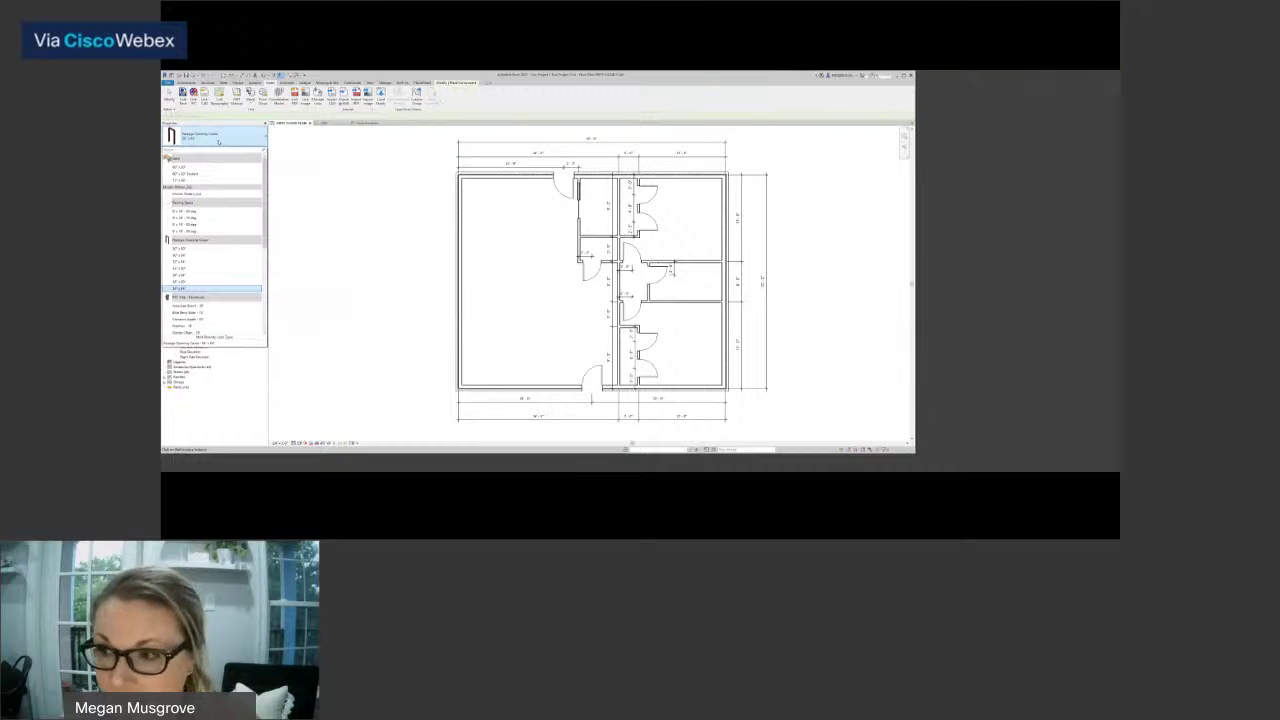
{"action": "left_click", "coordinate": [212, 283]}
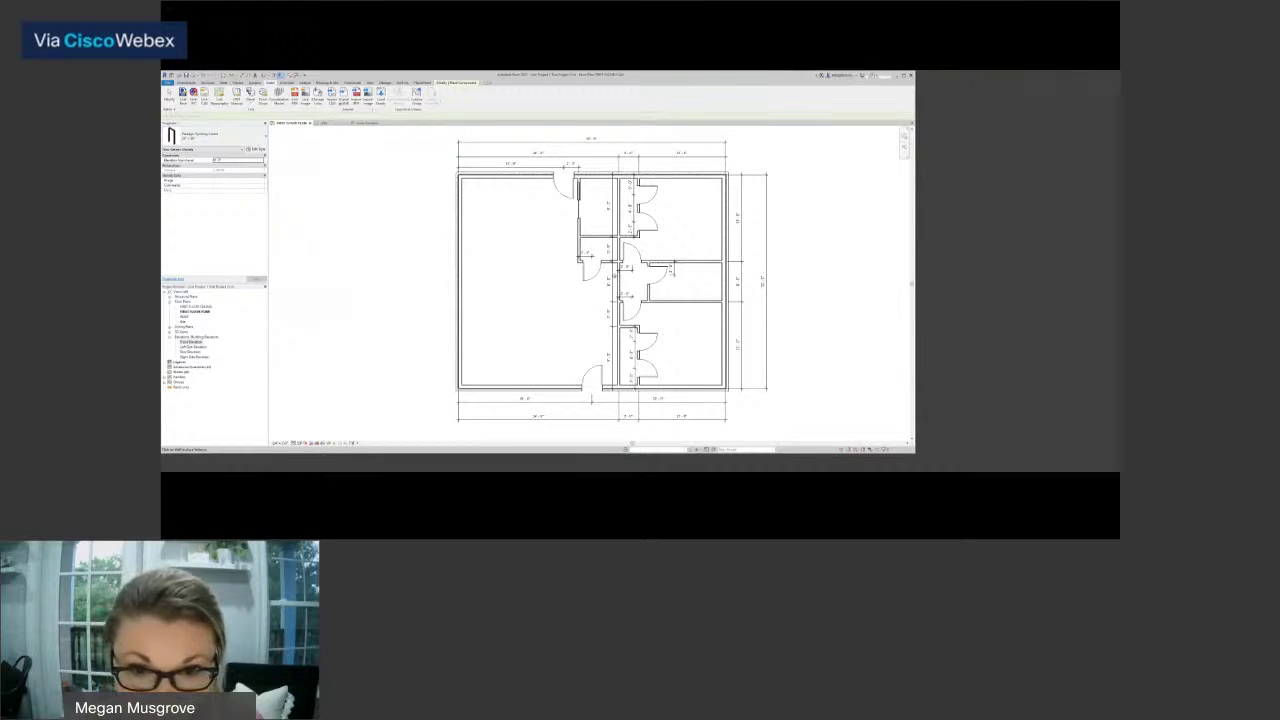
{"action": "scroll", "coordinate": [614, 272], "scroll_direction": "up", "scroll_amount": 4}
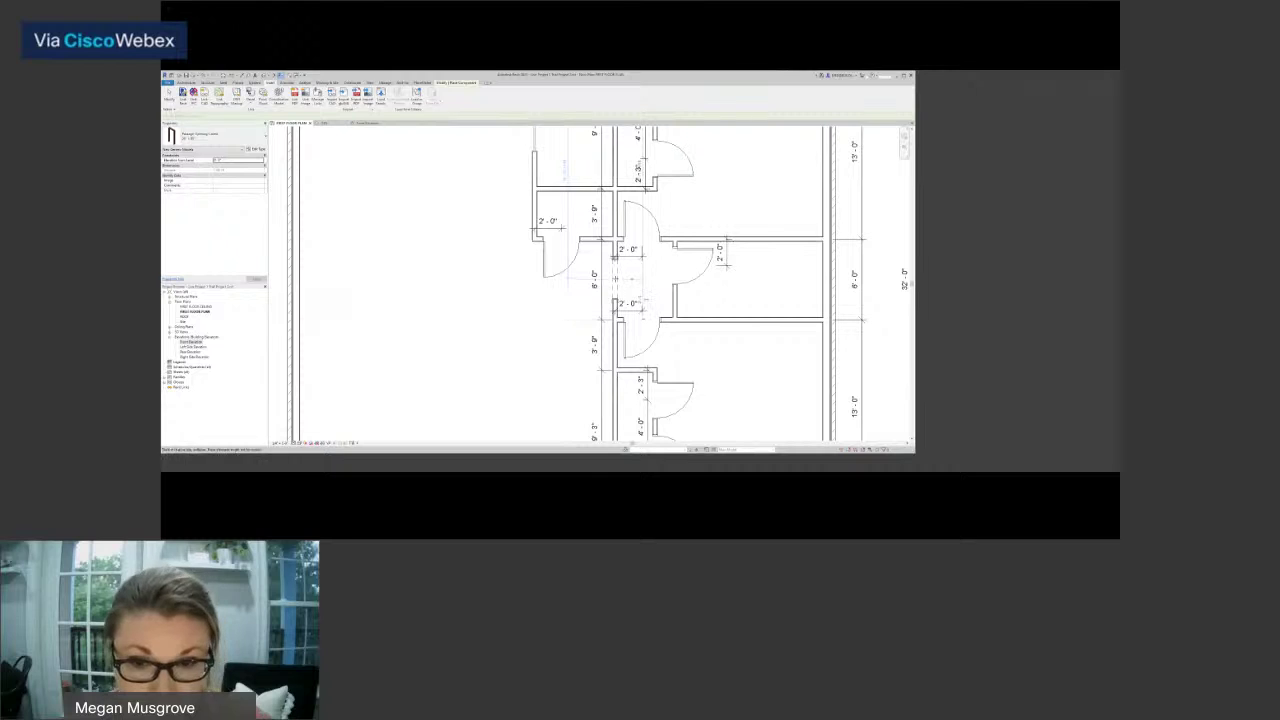
{"action": "key", "text": "Escape"}
{"action": "key", "text": "Escape"}
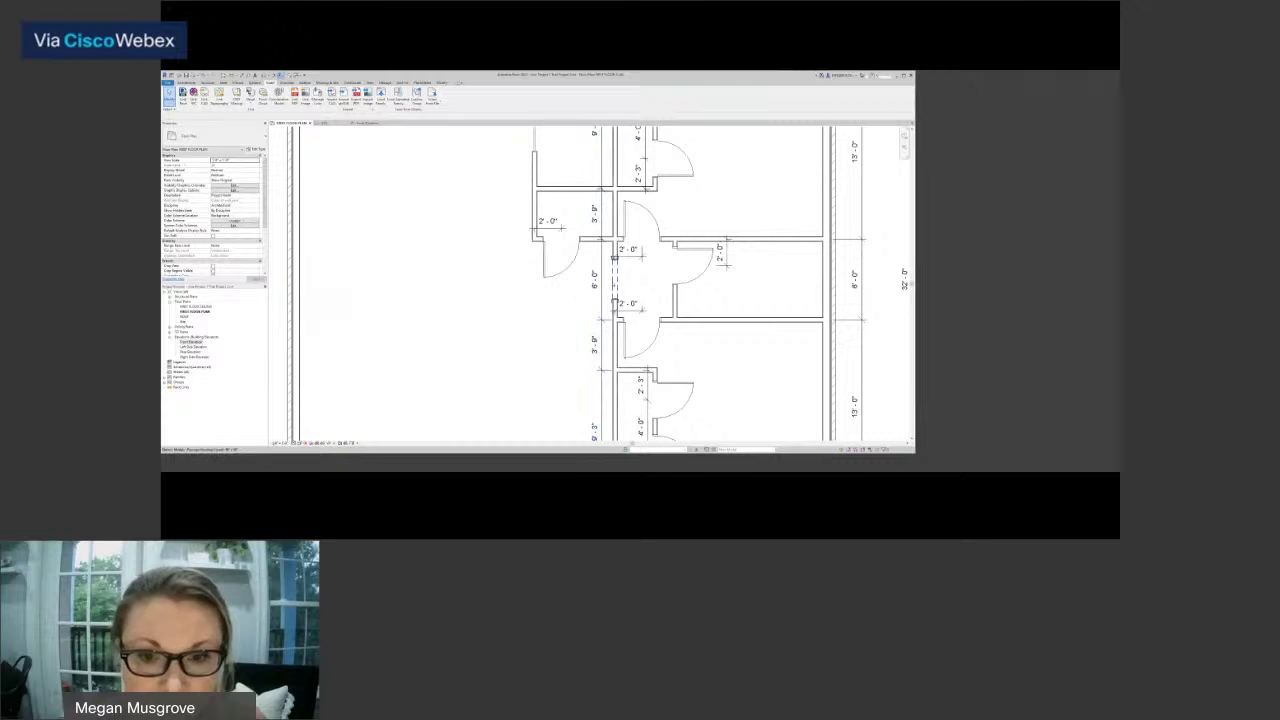
{"action": "left_click", "coordinate": [614, 275]}
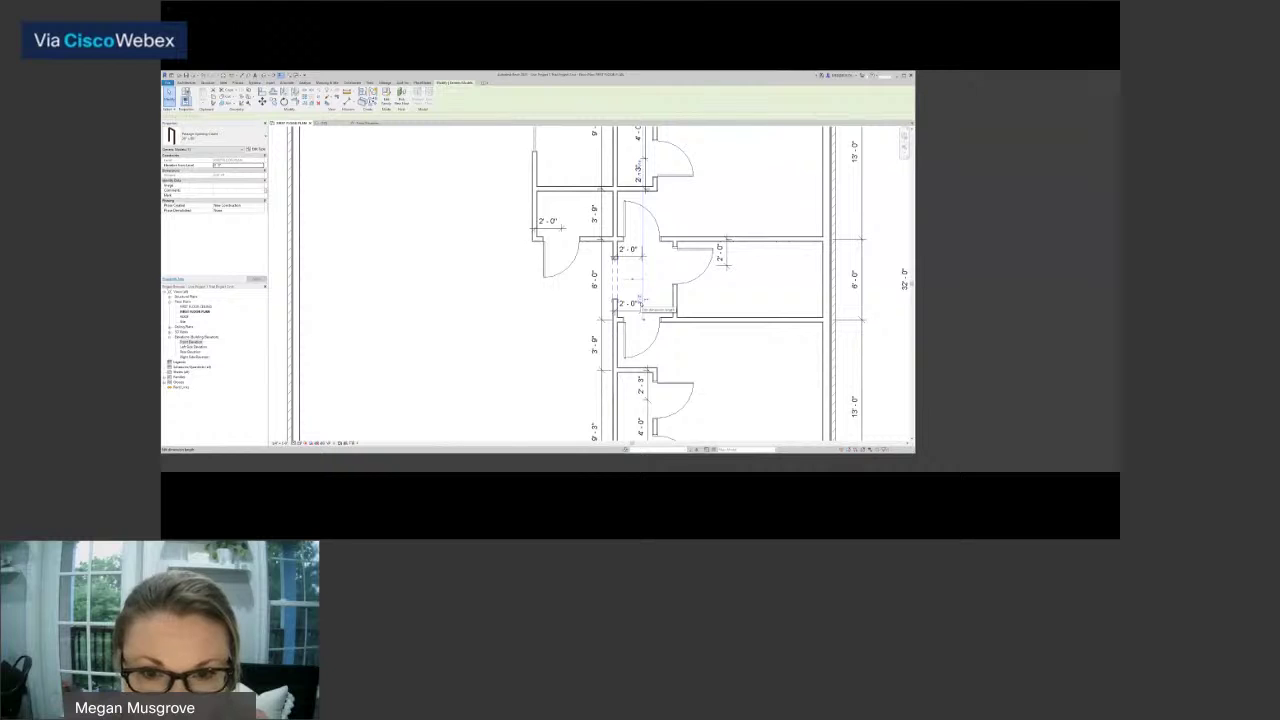
{"action": "left_click", "coordinate": [508, 351]}
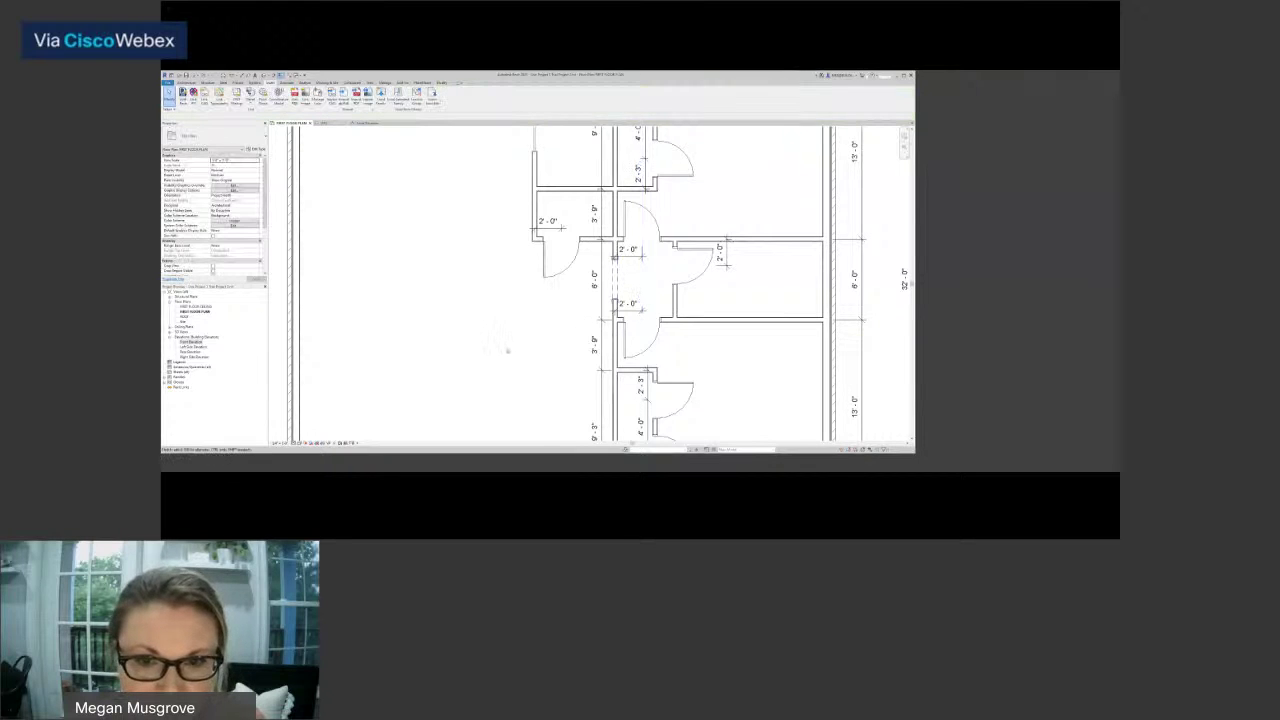
Reposition the two 2' - 0" hallway door dimensions beside the cased opening for a clearer layout.
{"action": "scroll", "coordinate": [508, 351], "scroll_direction": "down", "scroll_amount": 1}
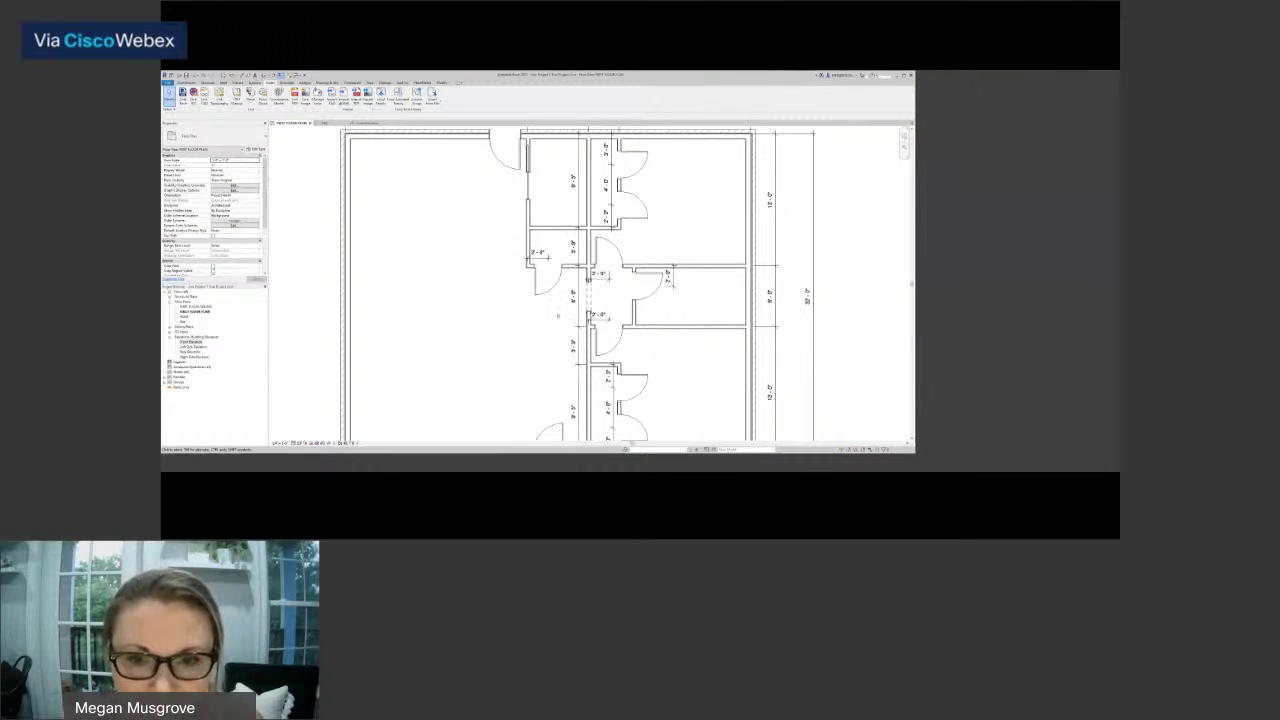
{"action": "scroll", "coordinate": [588, 288], "scroll_direction": "up", "scroll_amount": 2}
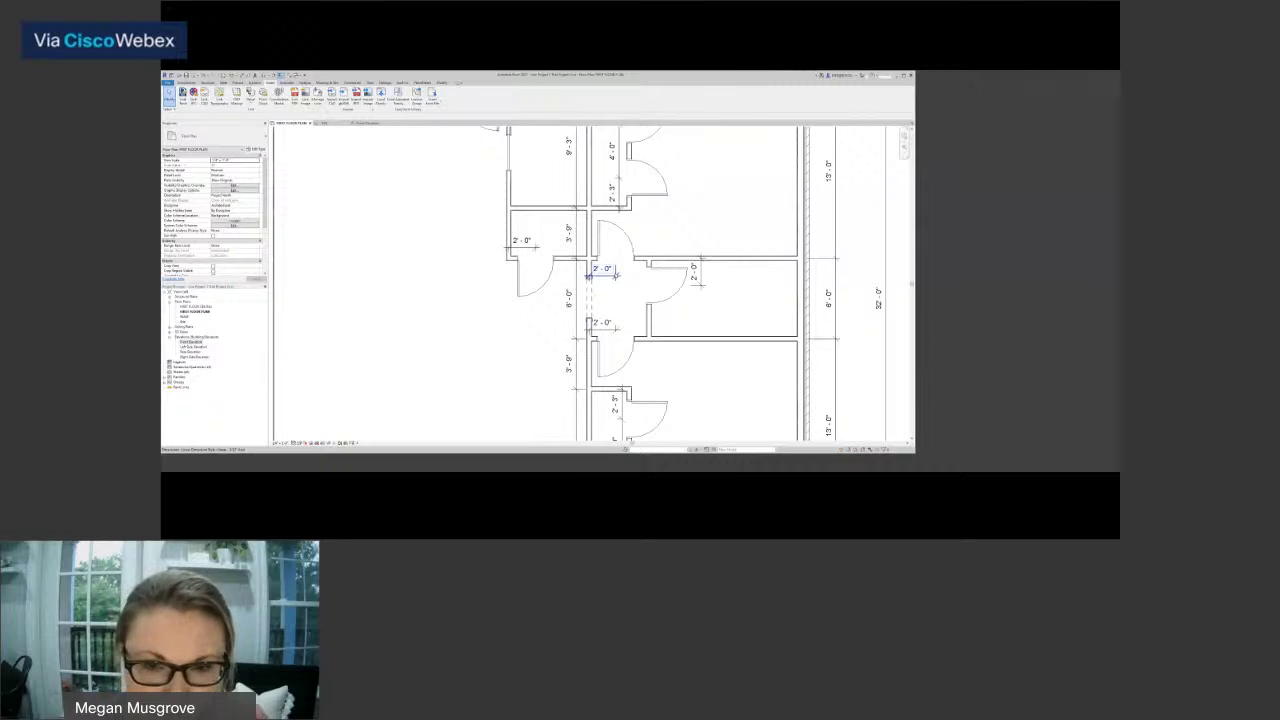
{"action": "left_click", "coordinate": [614, 272]}
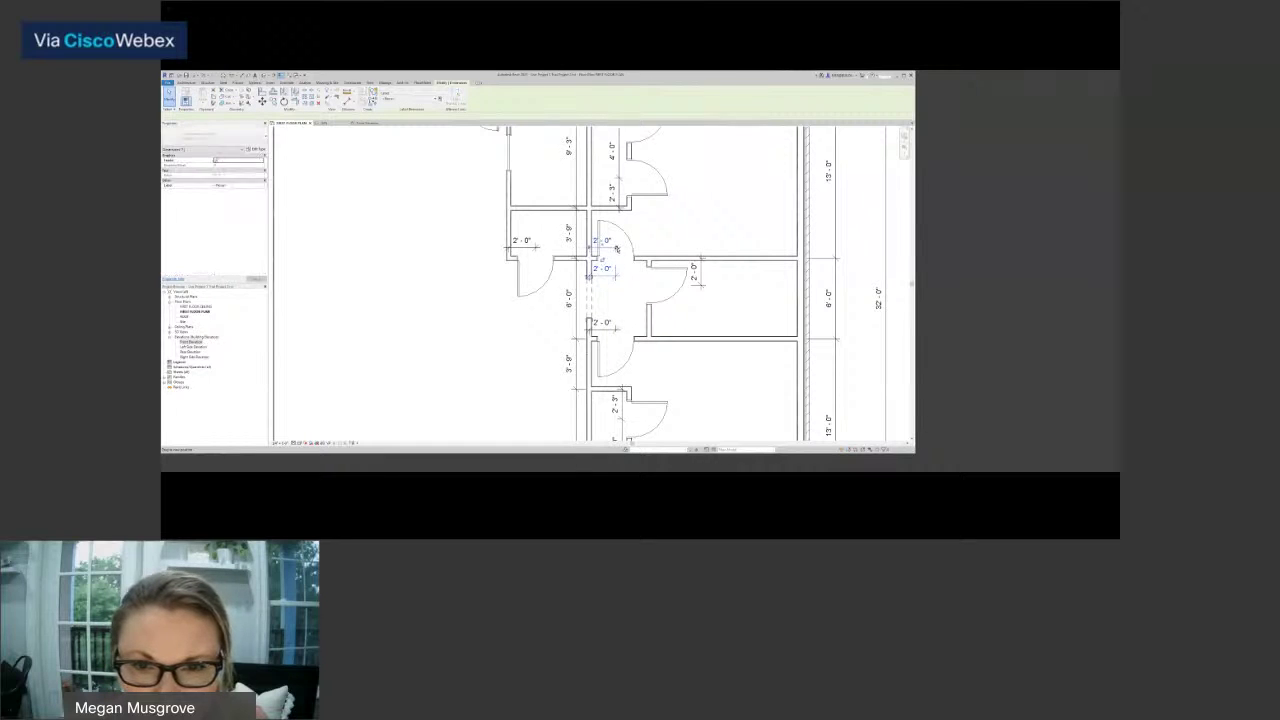
{"action": "left_click_drag", "start_coordinate": [617, 249], "coordinate": [617, 274]}
{"action": "scroll", "coordinate": [613, 356], "scroll_direction": "up", "scroll_amount": 2}
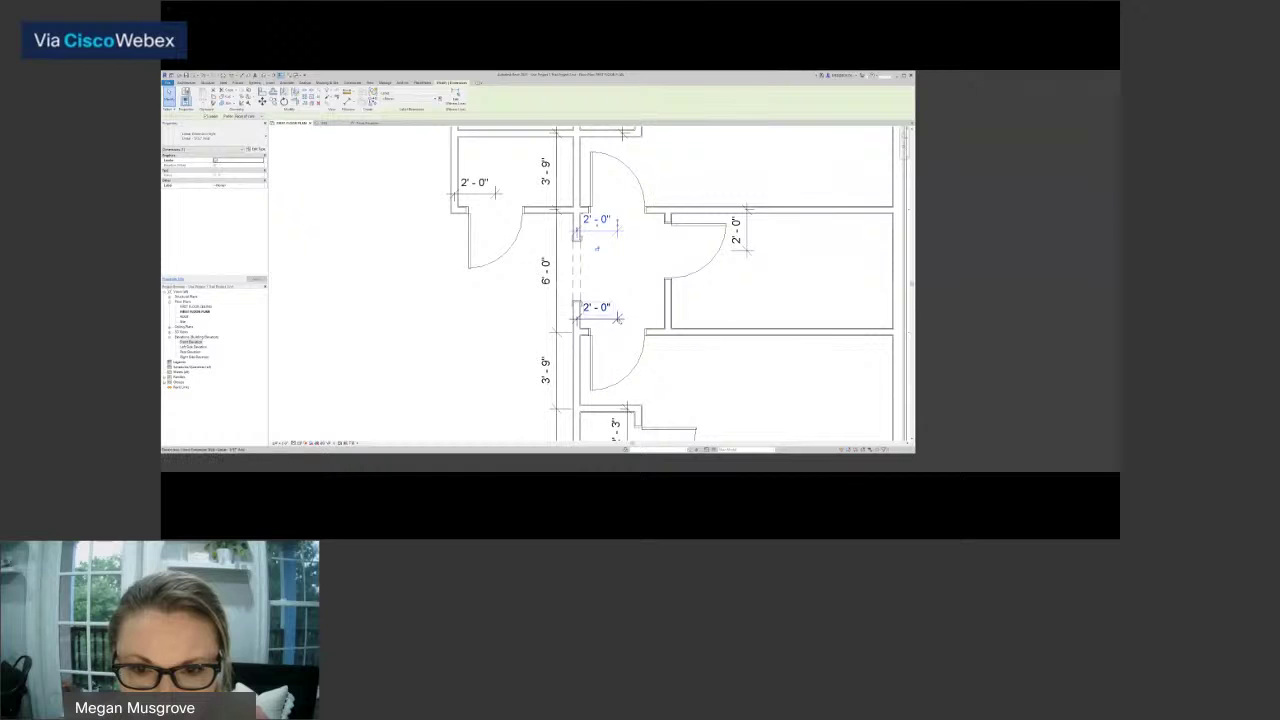
{"action": "left_click", "coordinate": [618, 319]}
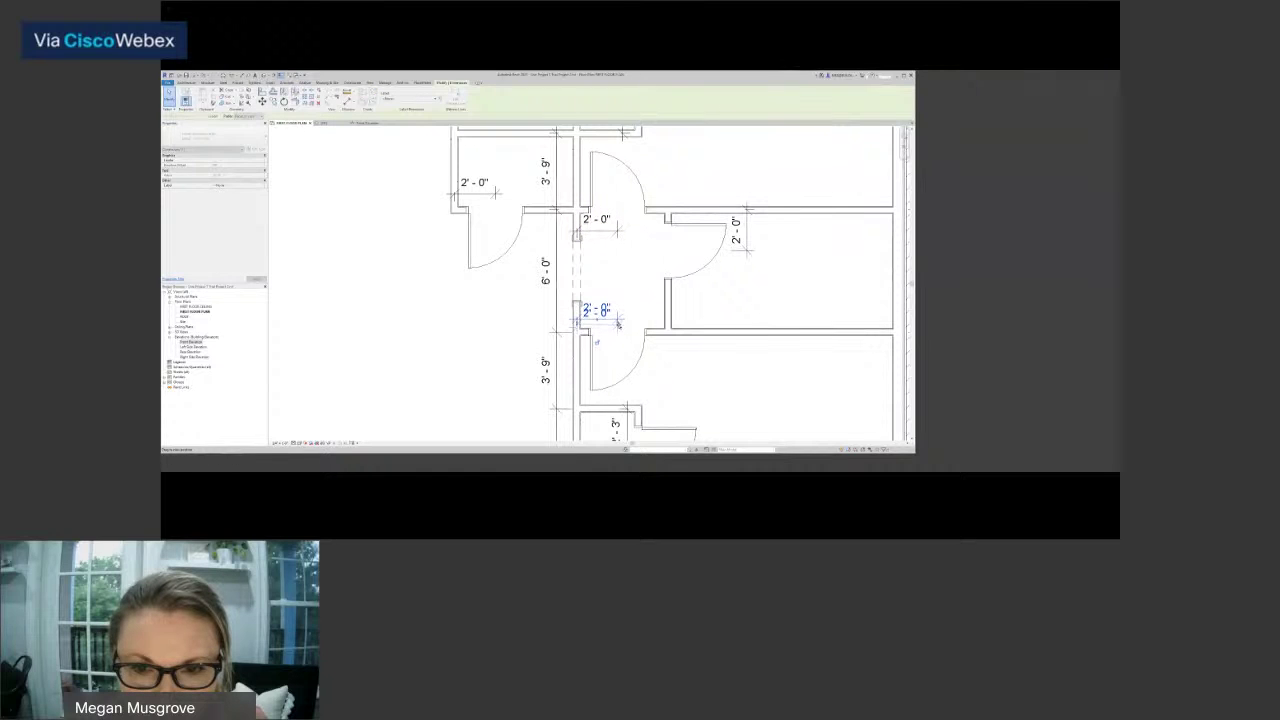
{"action": "left_click", "coordinate": [475, 328]}
{"action": "key", "text": "z"}
{"action": "key", "text": "e"}
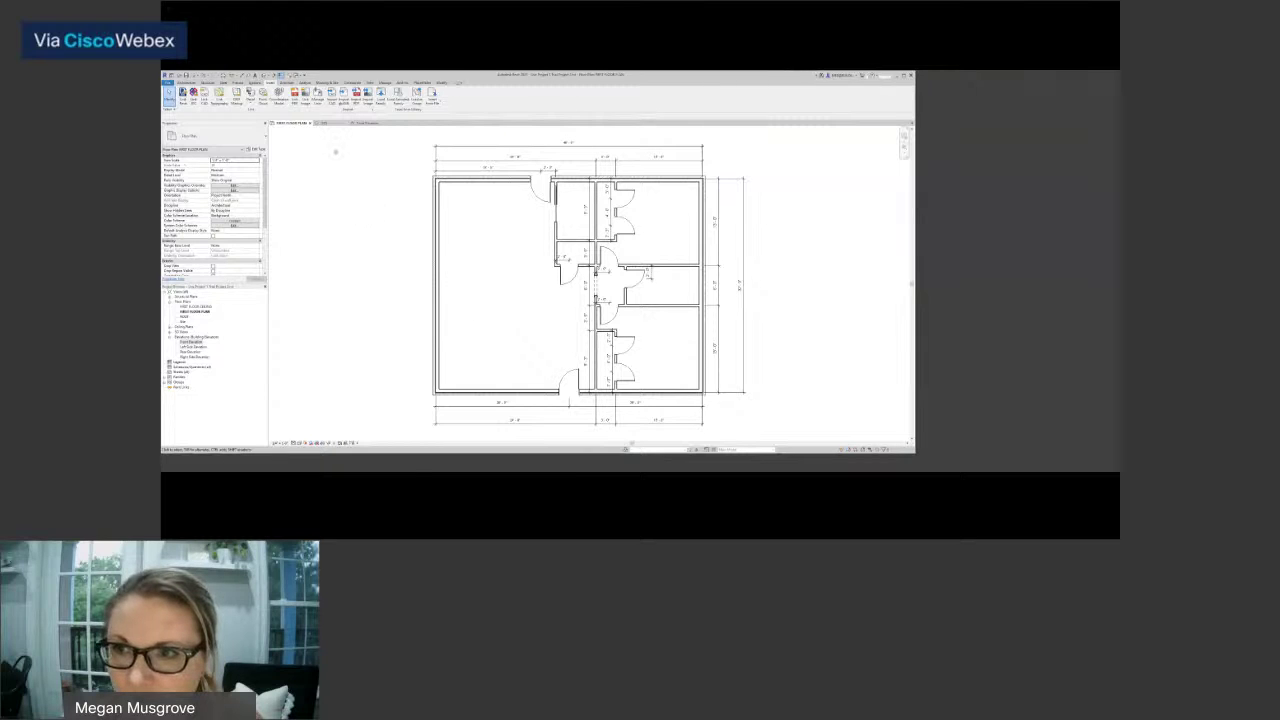
Examine the interior doors and the cased opening in the 3D view from the living area side.
{"action": "left_click", "coordinate": [330, 123]}
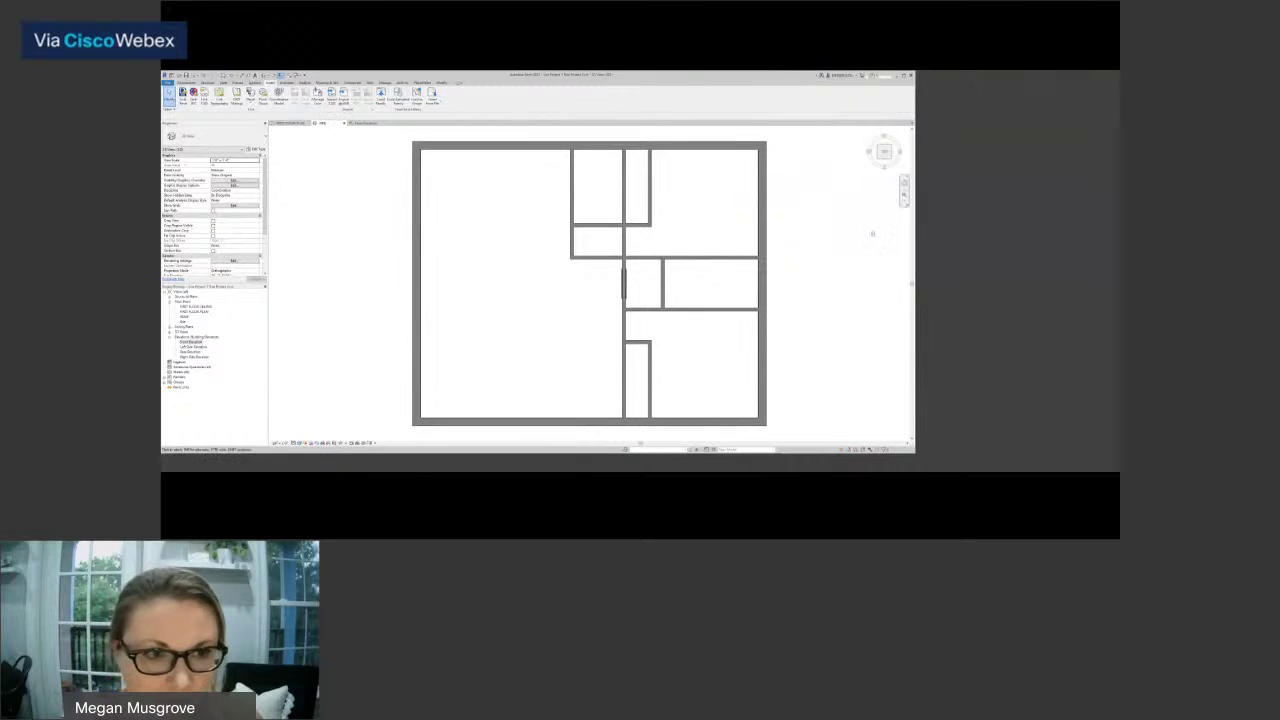
{"action": "left_click_drag", "start_coordinate": [885, 152], "coordinate": [833, 140]}
{"action": "left_click", "coordinate": [871, 133]}
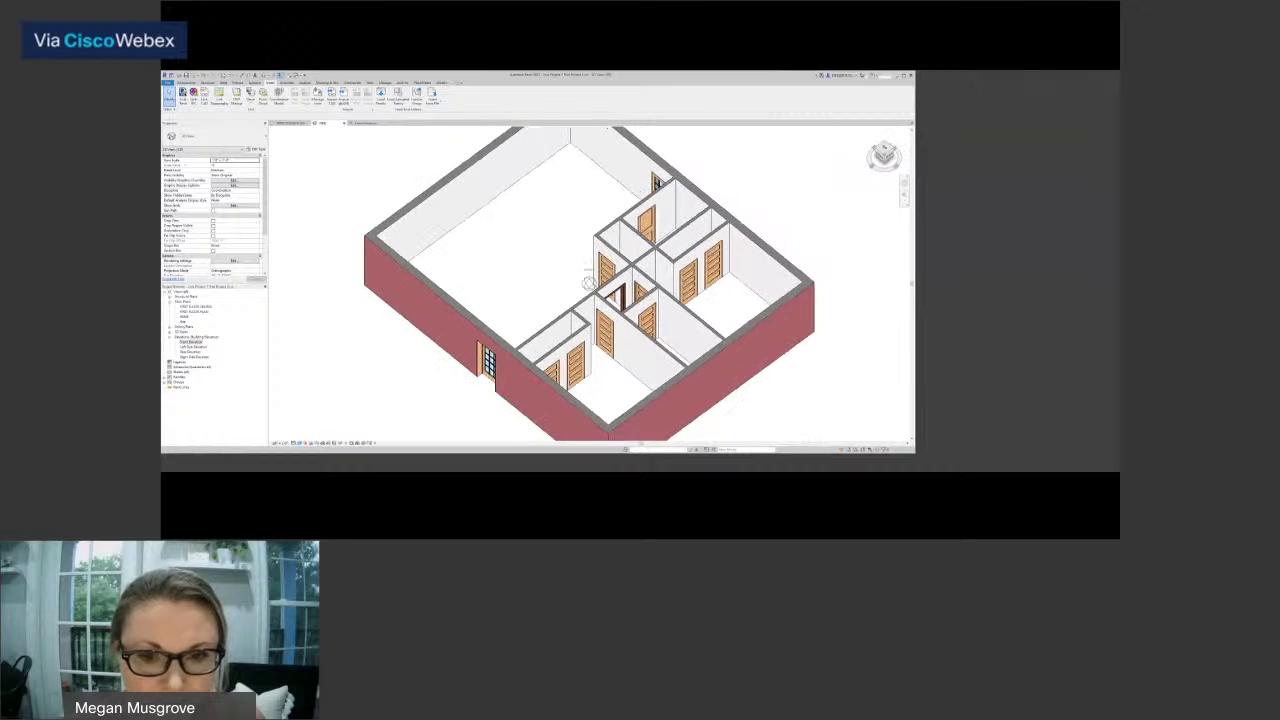
{"action": "middle_click_drag", "start_coordinate": [276, 160], "coordinate": [406, 152], "text": "shift"}
{"action": "scroll", "coordinate": [486, 320], "scroll_direction": "up", "scroll_amount": 5}
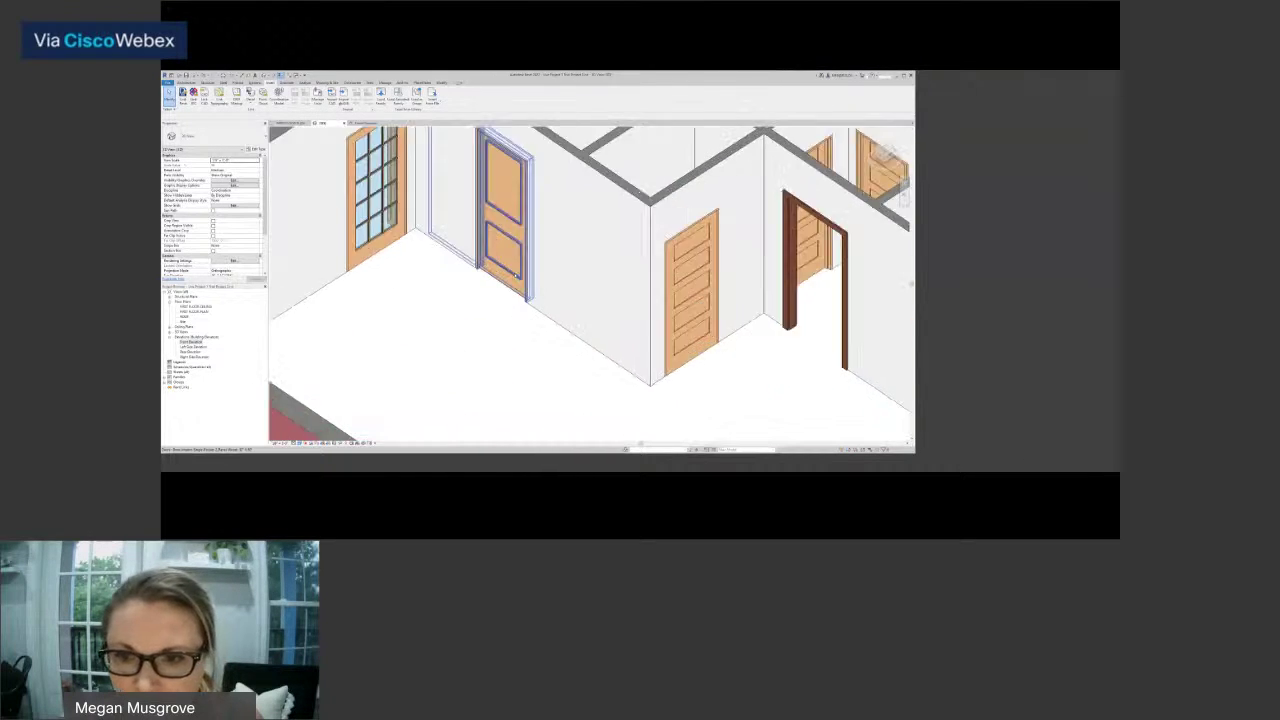
{"action": "scroll", "coordinate": [486, 320], "scroll_direction": "down", "scroll_amount": 3}
{"action": "scroll", "coordinate": [658, 345], "scroll_direction": "up", "scroll_amount": 3}
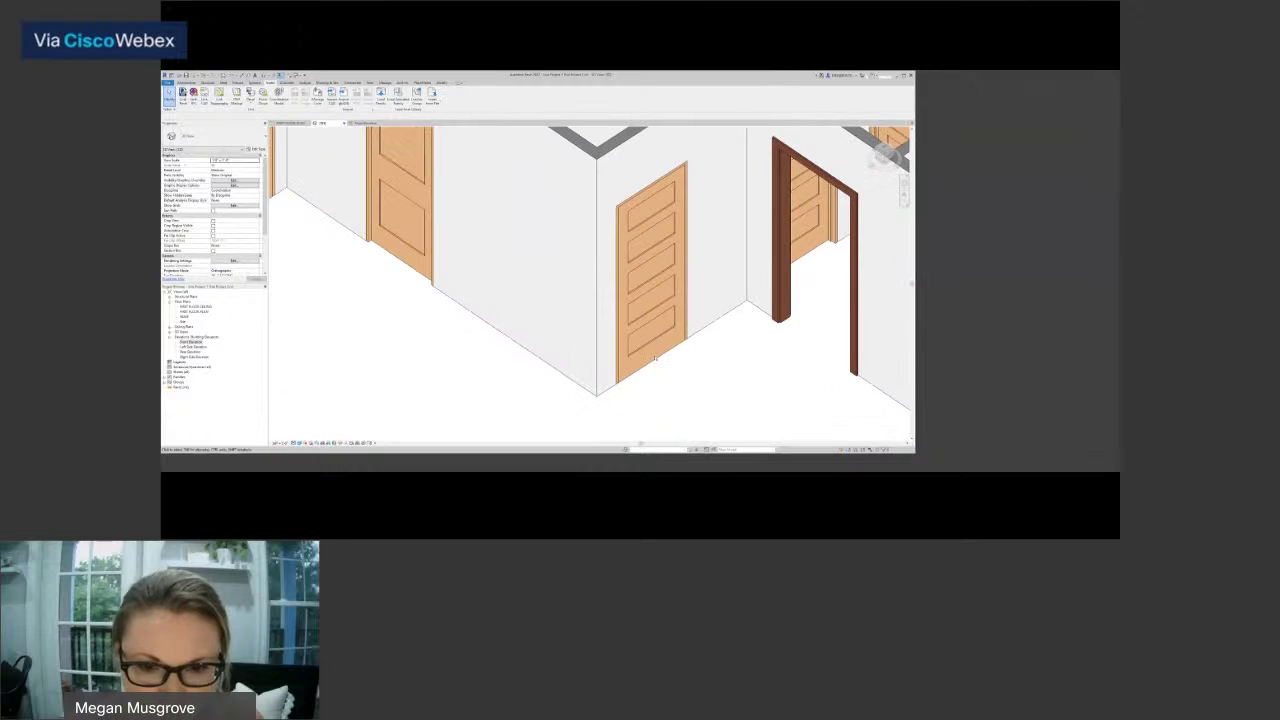
Examine the instance and type properties of the small closet door, including its materials, dimensions and identity data.
{"action": "left_click", "coordinate": [658, 345]}
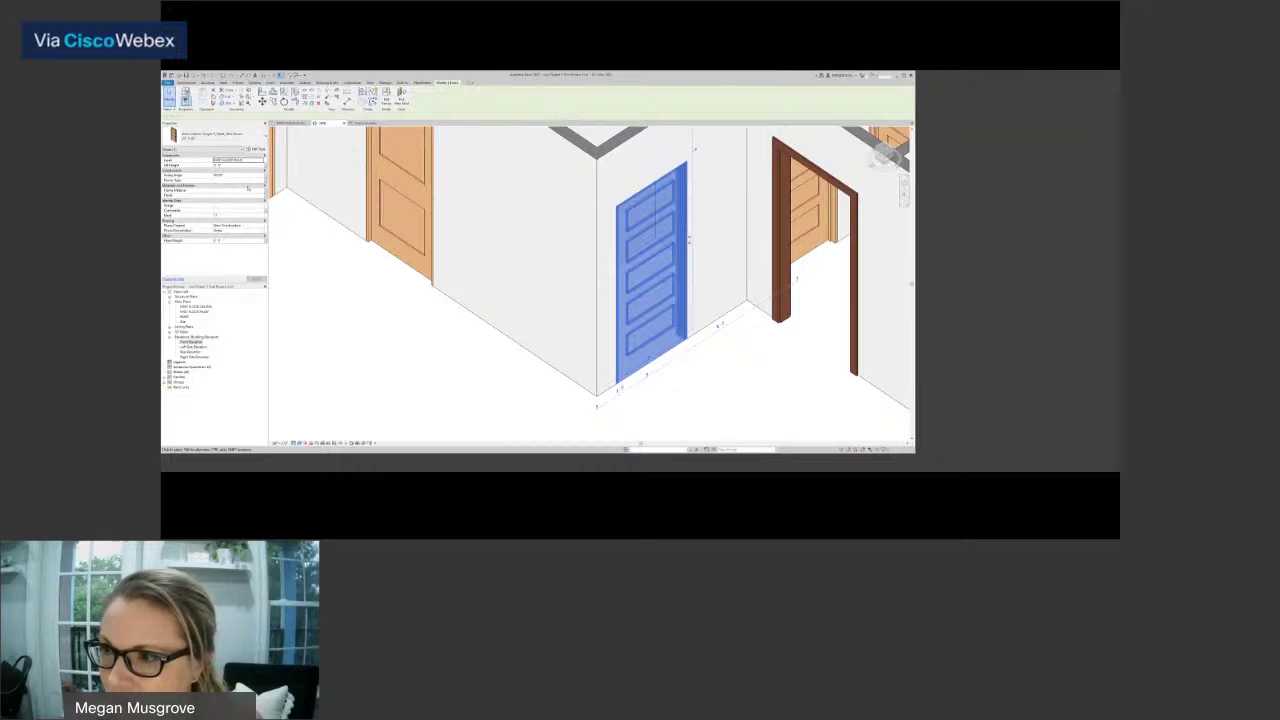
{"action": "left_click", "coordinate": [248, 181]}
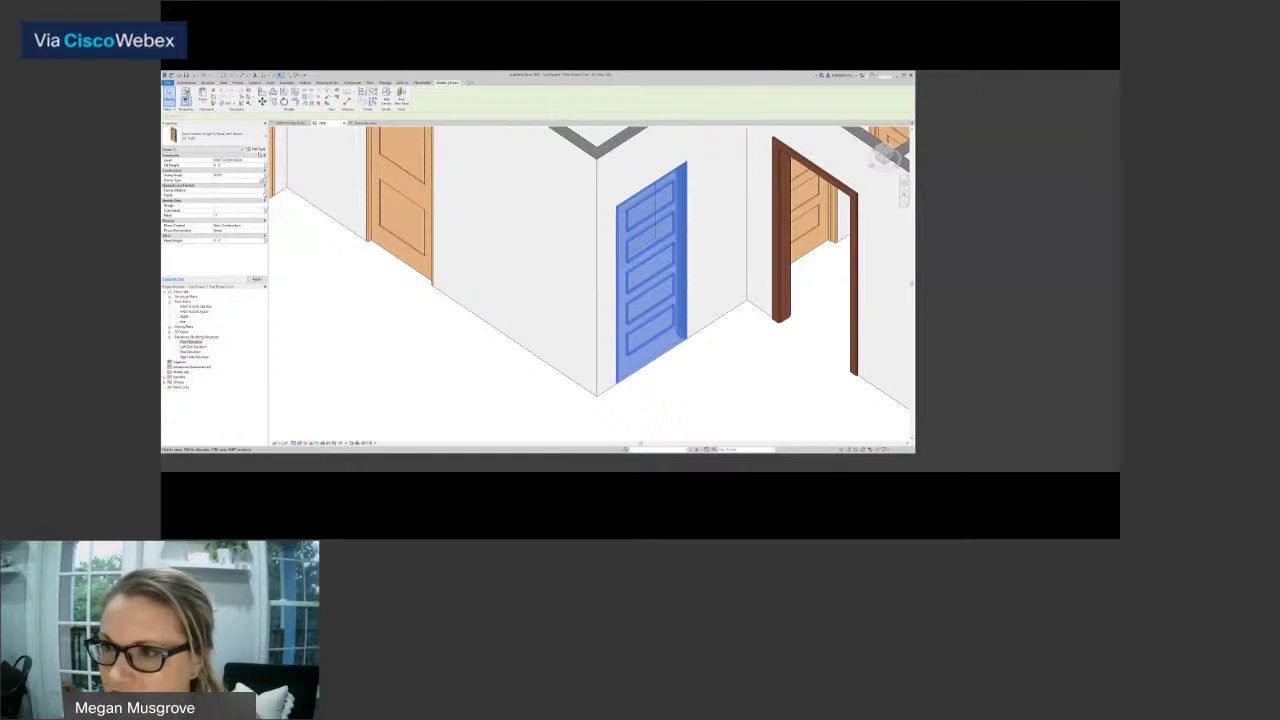
{"action": "left_click", "coordinate": [257, 150]}
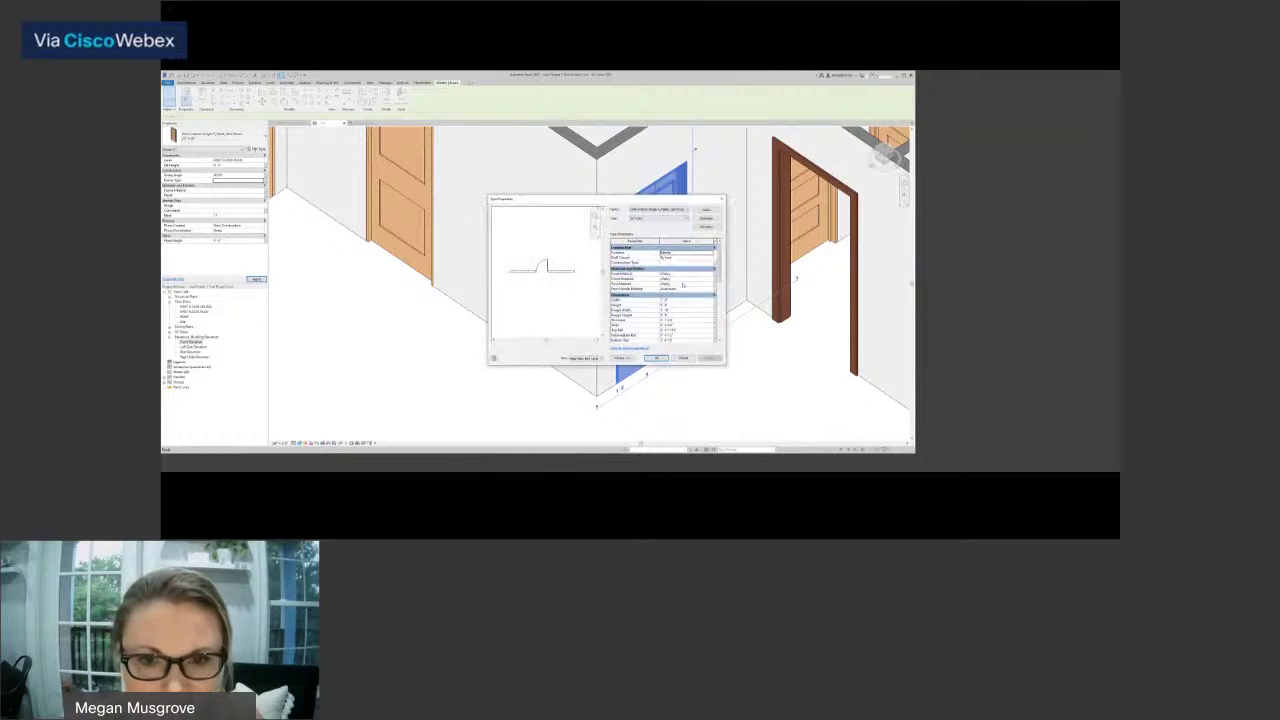
{"action": "scroll", "coordinate": [663, 292], "scroll_direction": "down", "scroll_amount": 10}
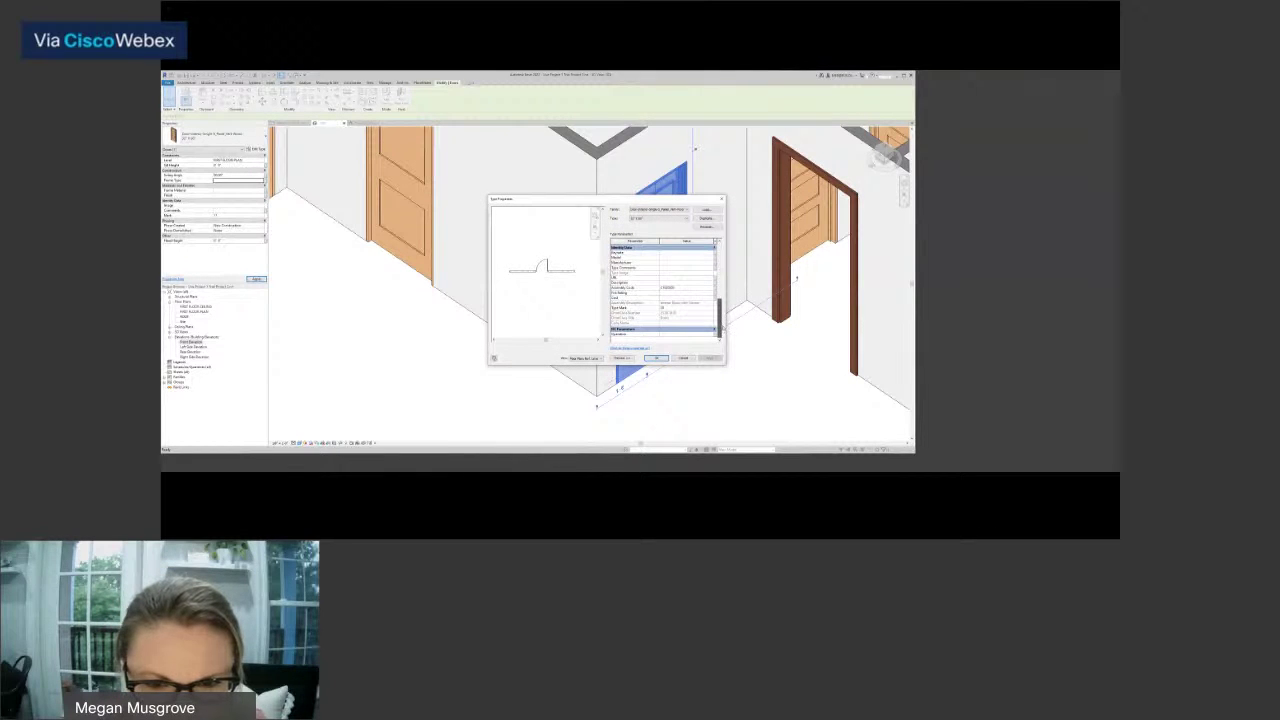
{"action": "left_click_drag", "start_coordinate": [722, 329], "coordinate": [723, 265]}
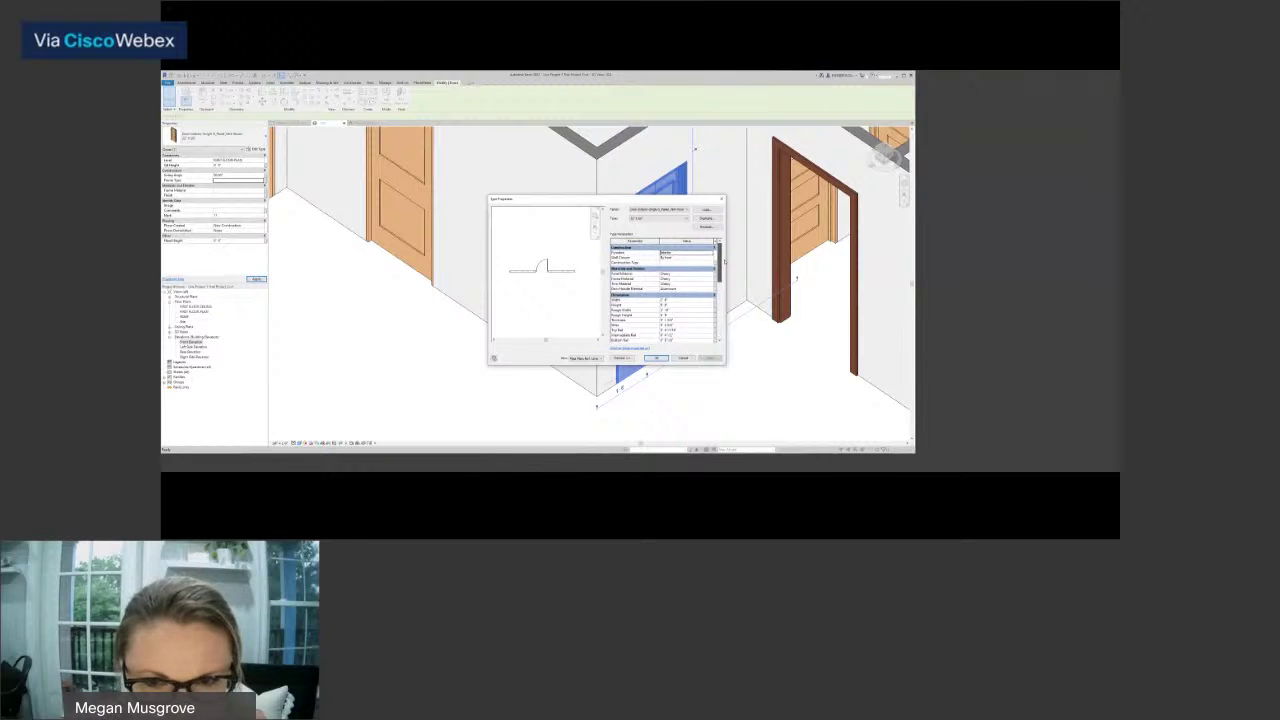
{"action": "left_click_drag", "start_coordinate": [723, 265], "coordinate": [722, 326]}
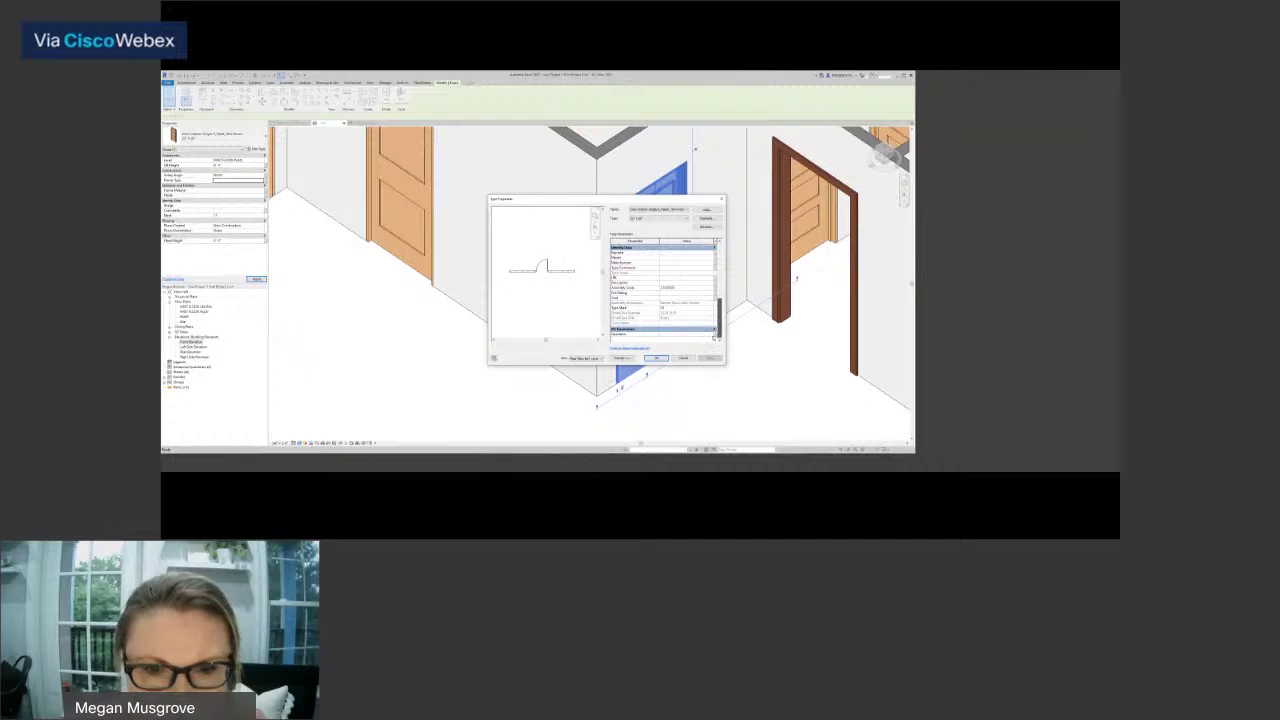
{"action": "left_click", "coordinate": [656, 358]}
{"action": "left_click", "coordinate": [731, 397]}
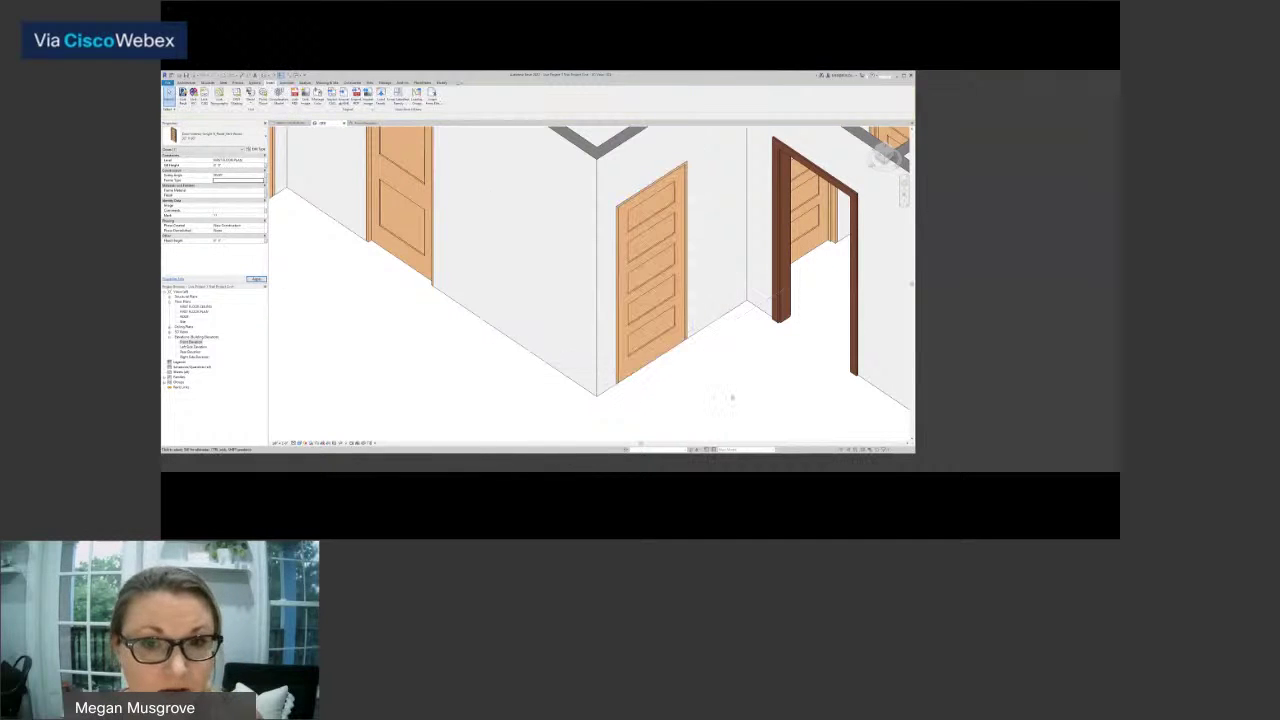
Open the material choices for the closet door type's panel material, keeping the door in sight.
{"action": "scroll", "coordinate": [731, 397], "scroll_direction": "down", "scroll_amount": 5}
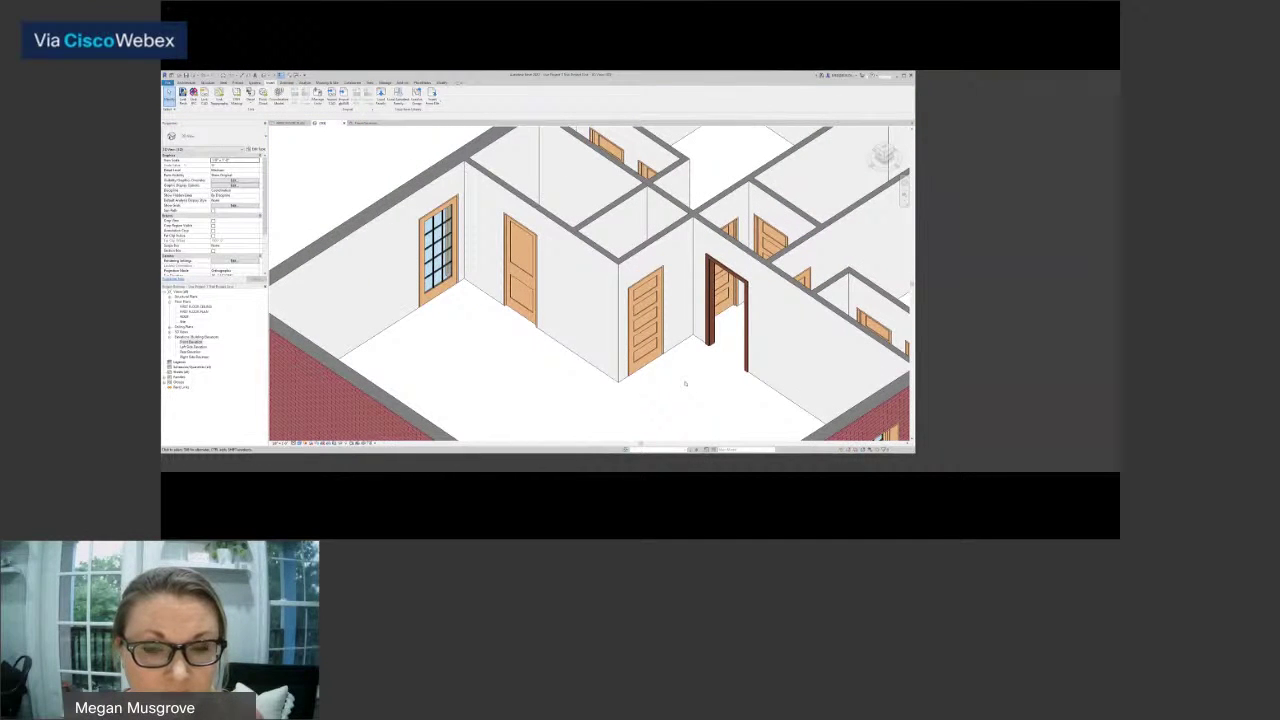
{"action": "scroll", "coordinate": [685, 383], "scroll_direction": "down", "scroll_amount": 2}
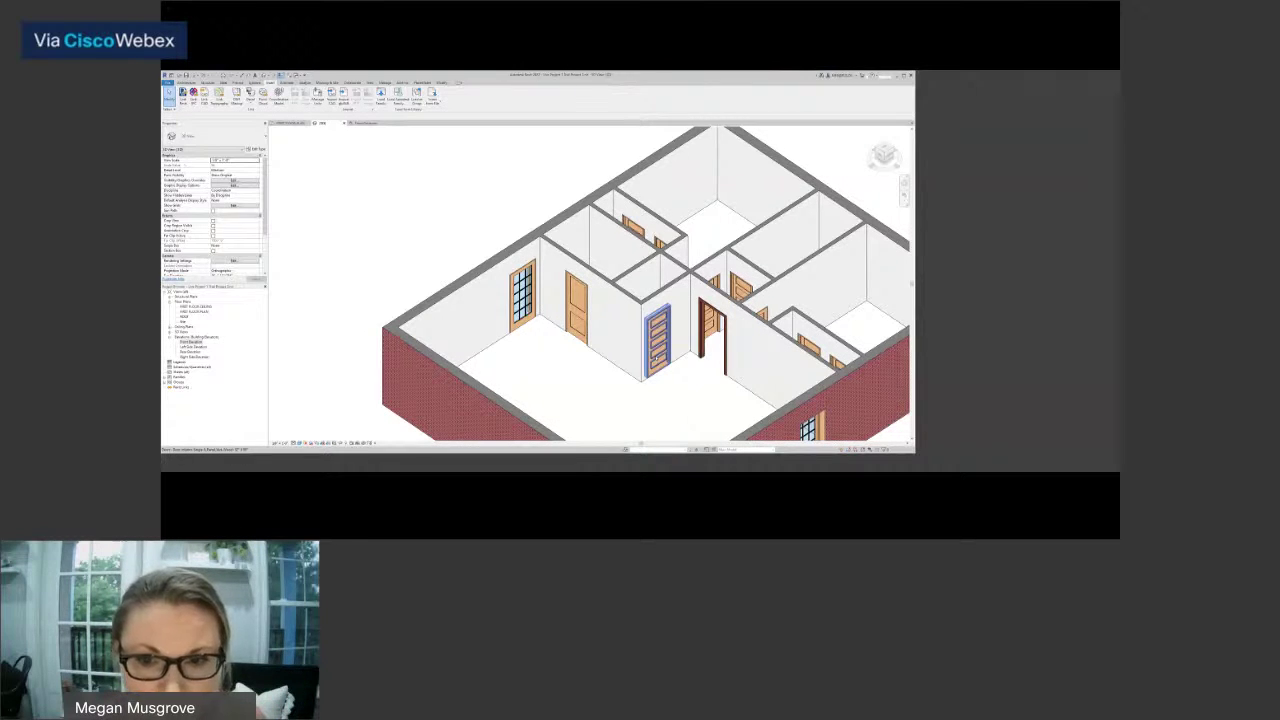
{"action": "left_click", "coordinate": [655, 345]}
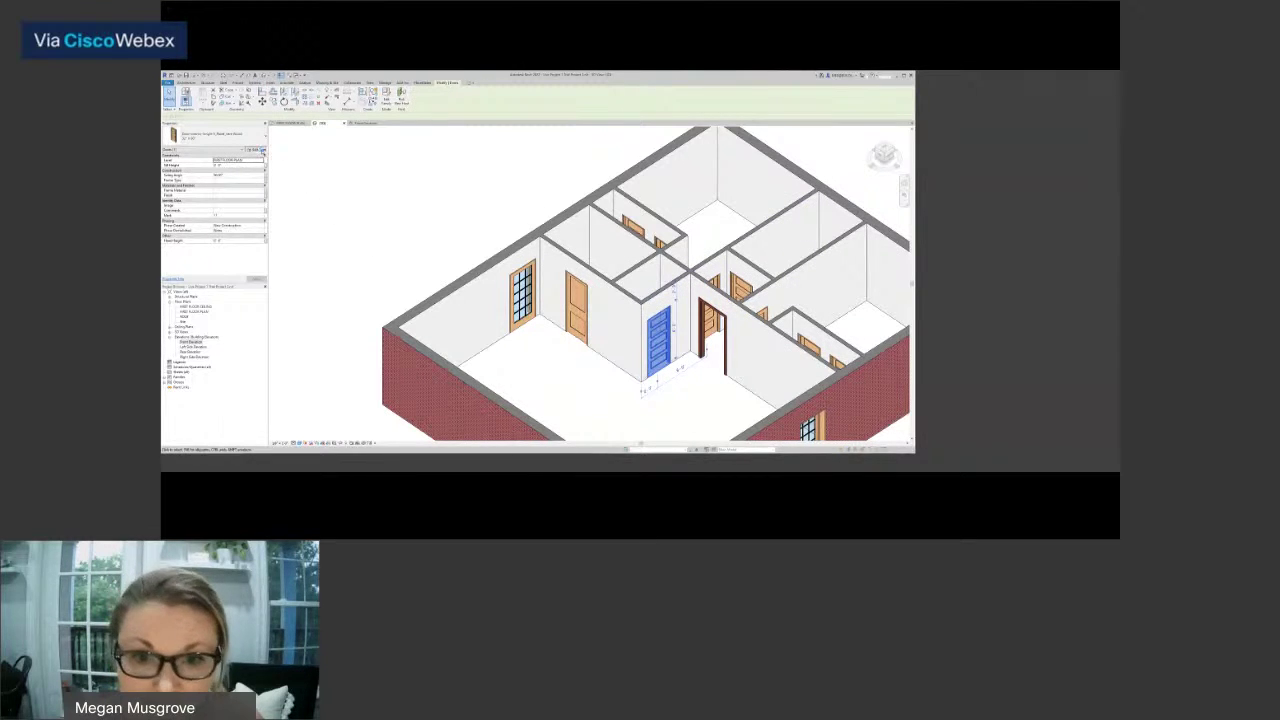
{"action": "left_click", "coordinate": [262, 149]}
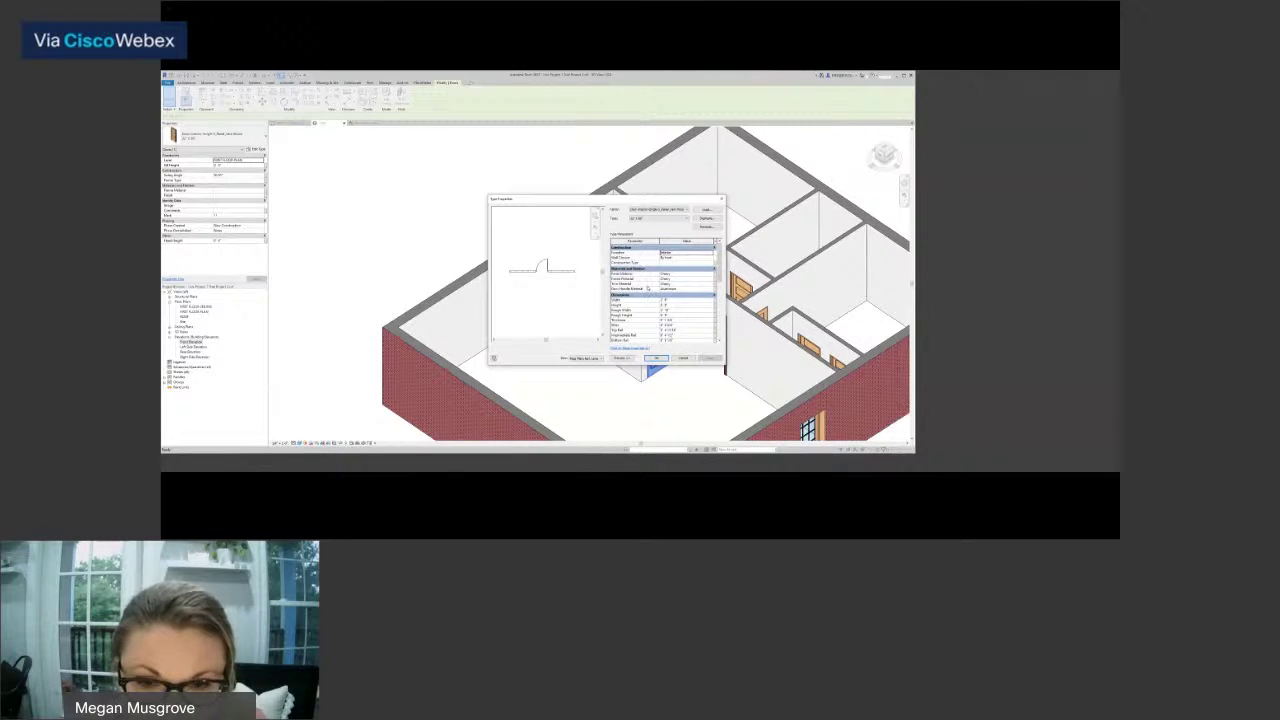
{"action": "left_click_drag", "start_coordinate": [655, 201], "coordinate": [501, 206]}
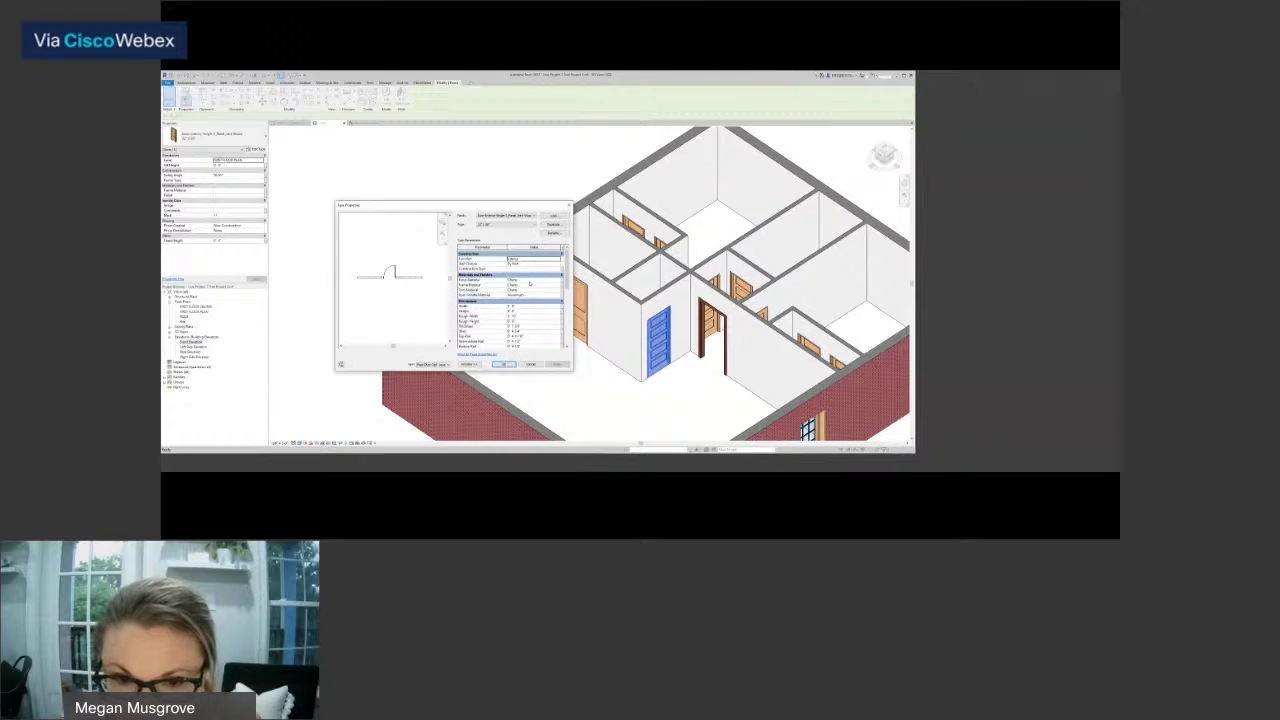
{"action": "left_click", "coordinate": [527, 281]}
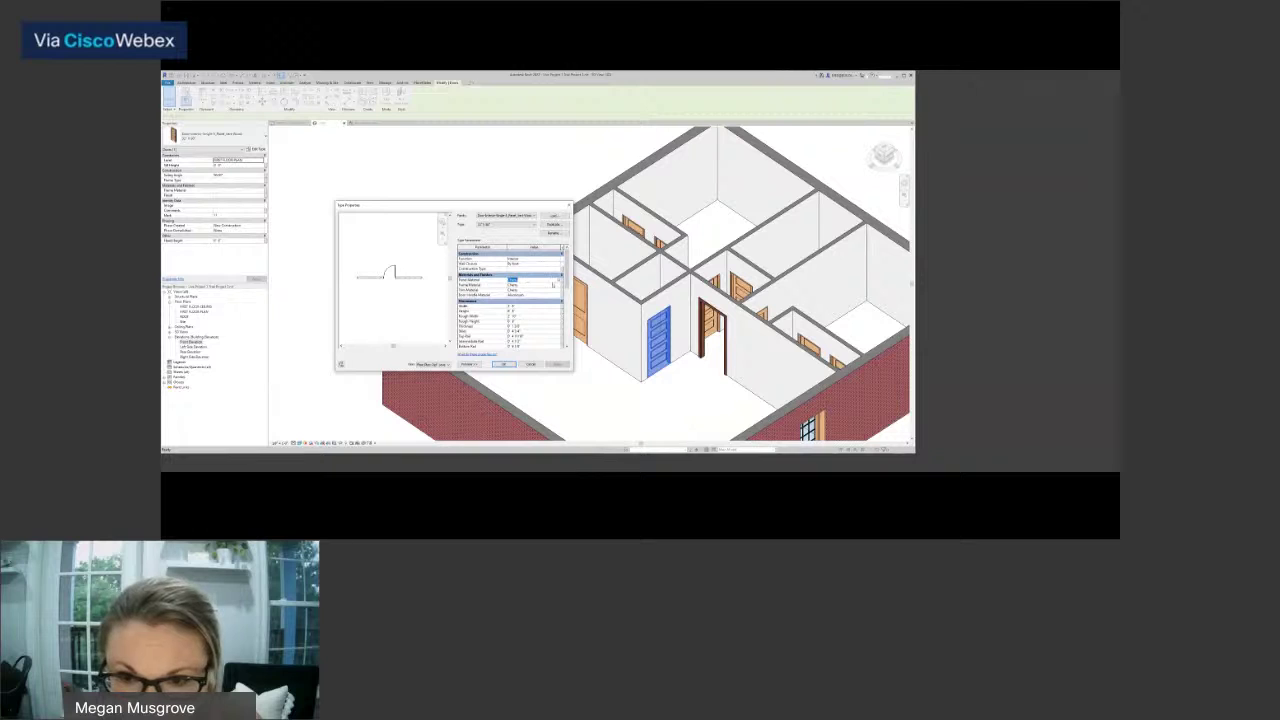
{"action": "left_click", "coordinate": [559, 281]}
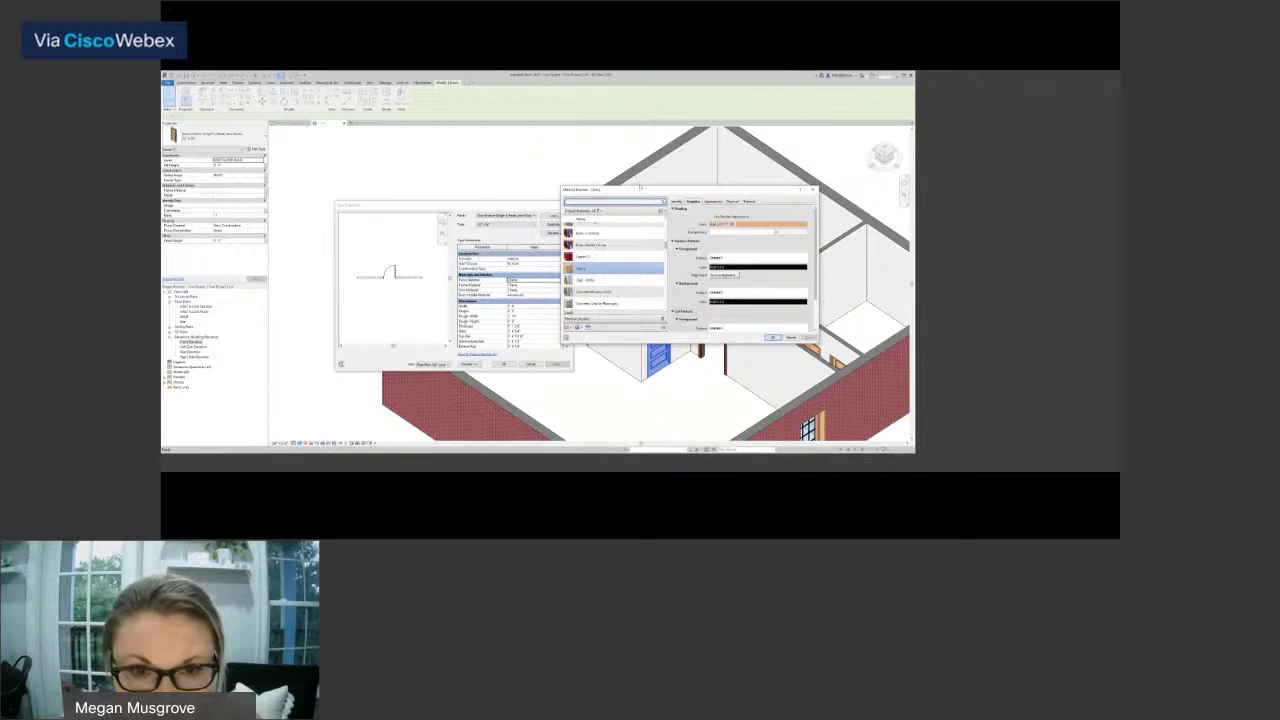
{"action": "left_click_drag", "start_coordinate": [641, 187], "coordinate": [662, 140]}
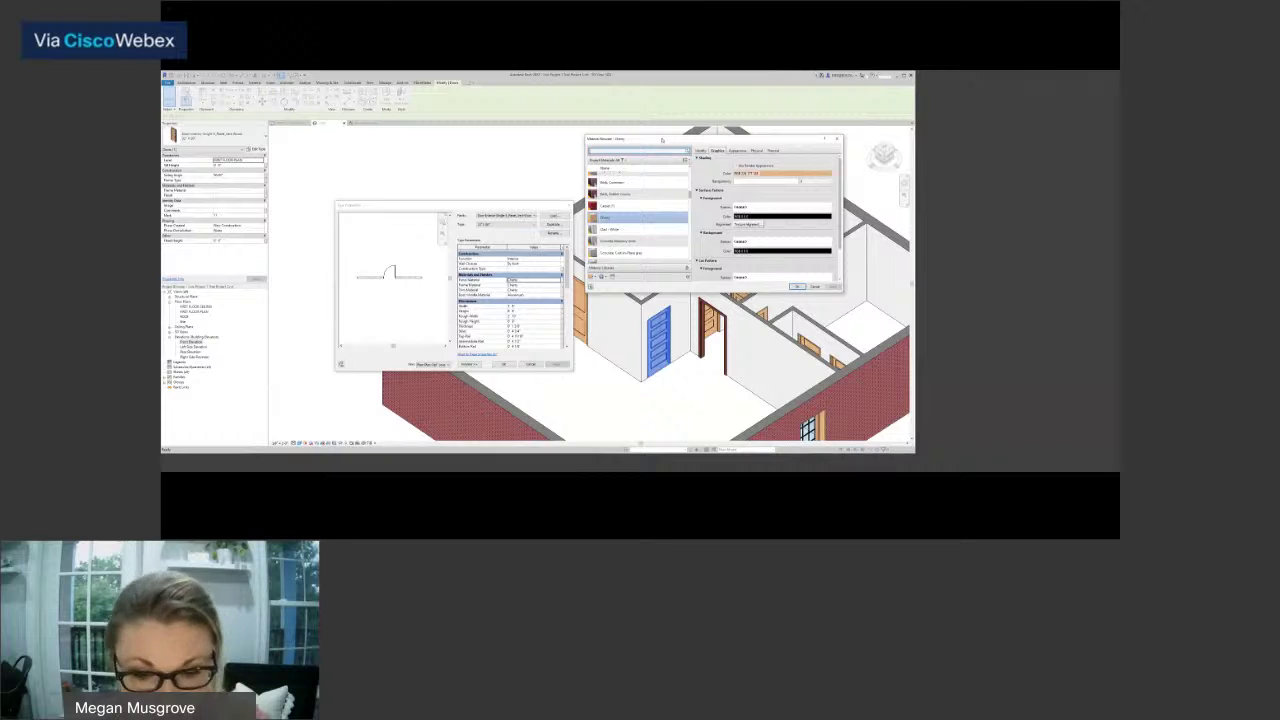
Search the materials for WHITE, select Clad - White for the door panel, and search for PAINT.
{"action": "type", "text": "WHITE"}
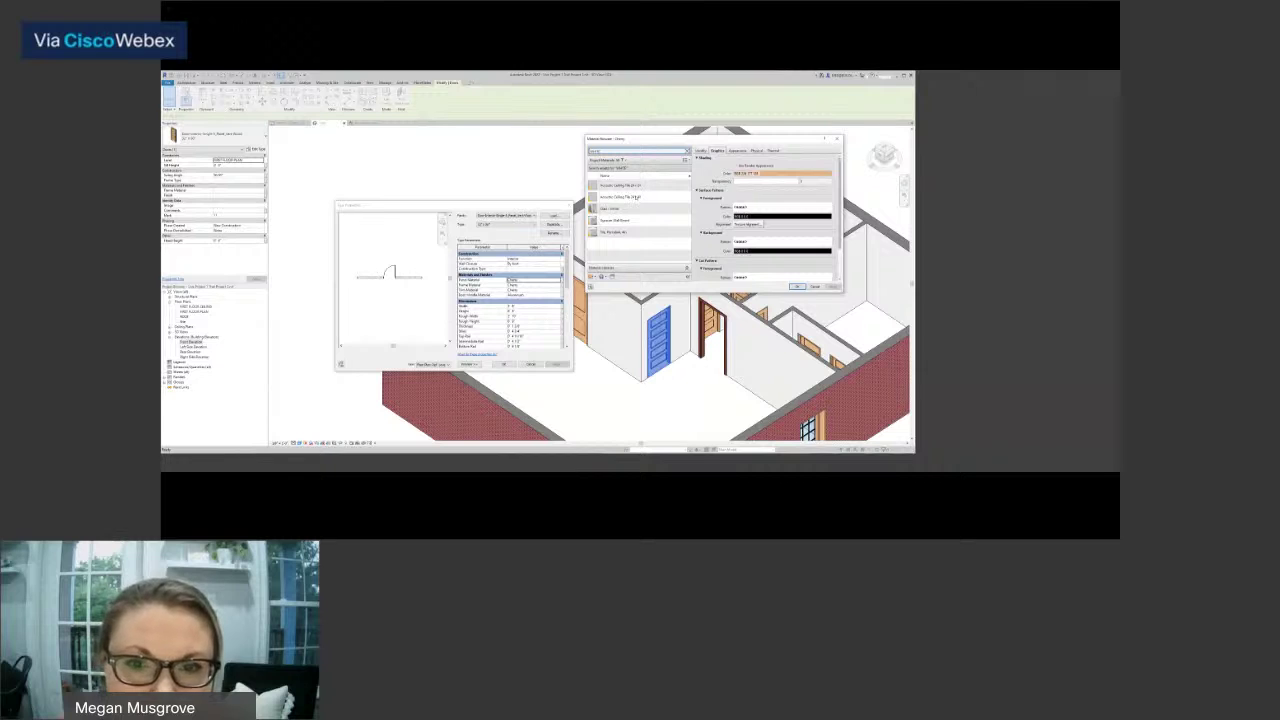
{"action": "left_click", "coordinate": [636, 208]}
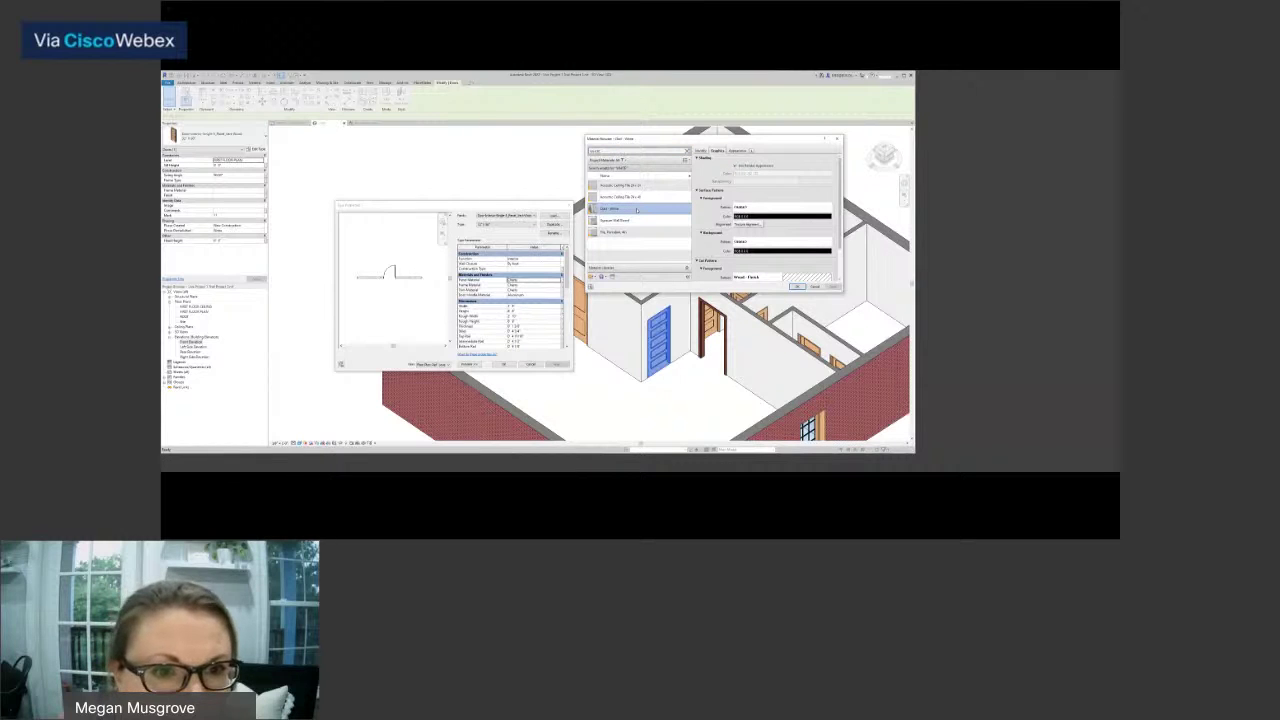
{"action": "left_click", "coordinate": [630, 151]}
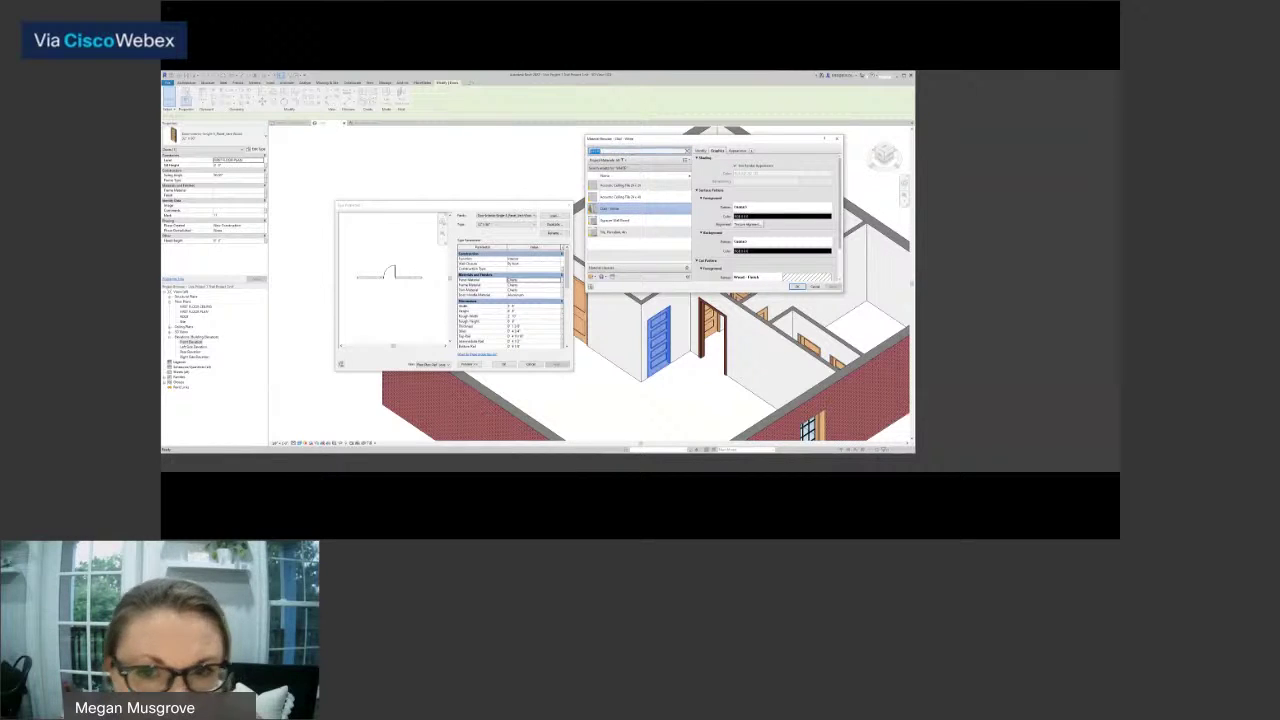
{"action": "type", "text": "P"}
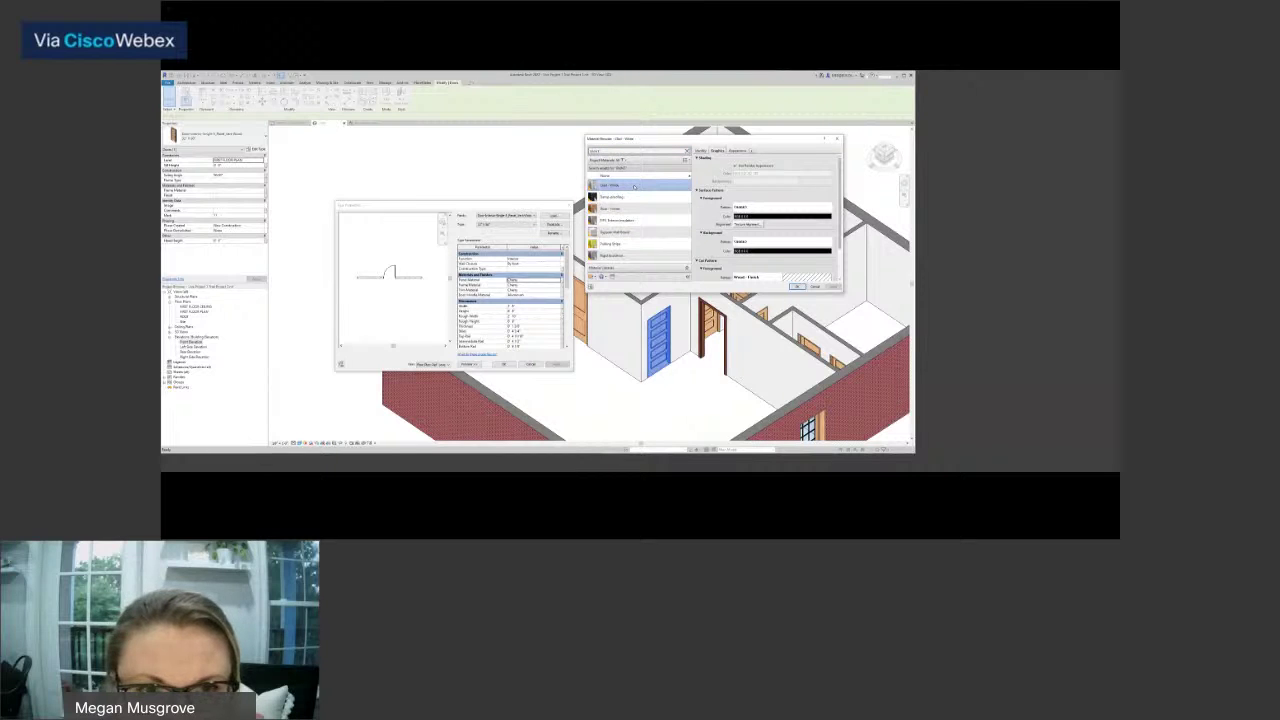
Set the wall paint appearance color of the Clad - White material to RGB values of 254.
{"action": "left_click", "coordinate": [737, 150]}
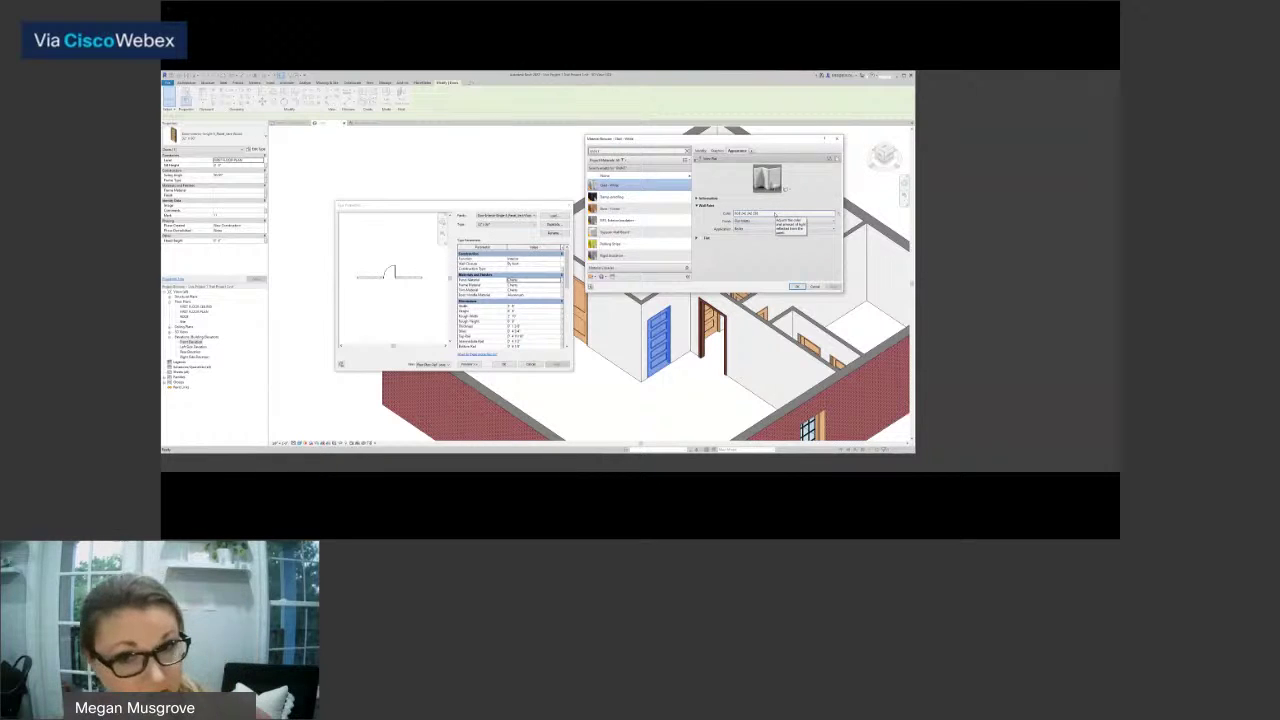
{"action": "left_click", "coordinate": [776, 214]}
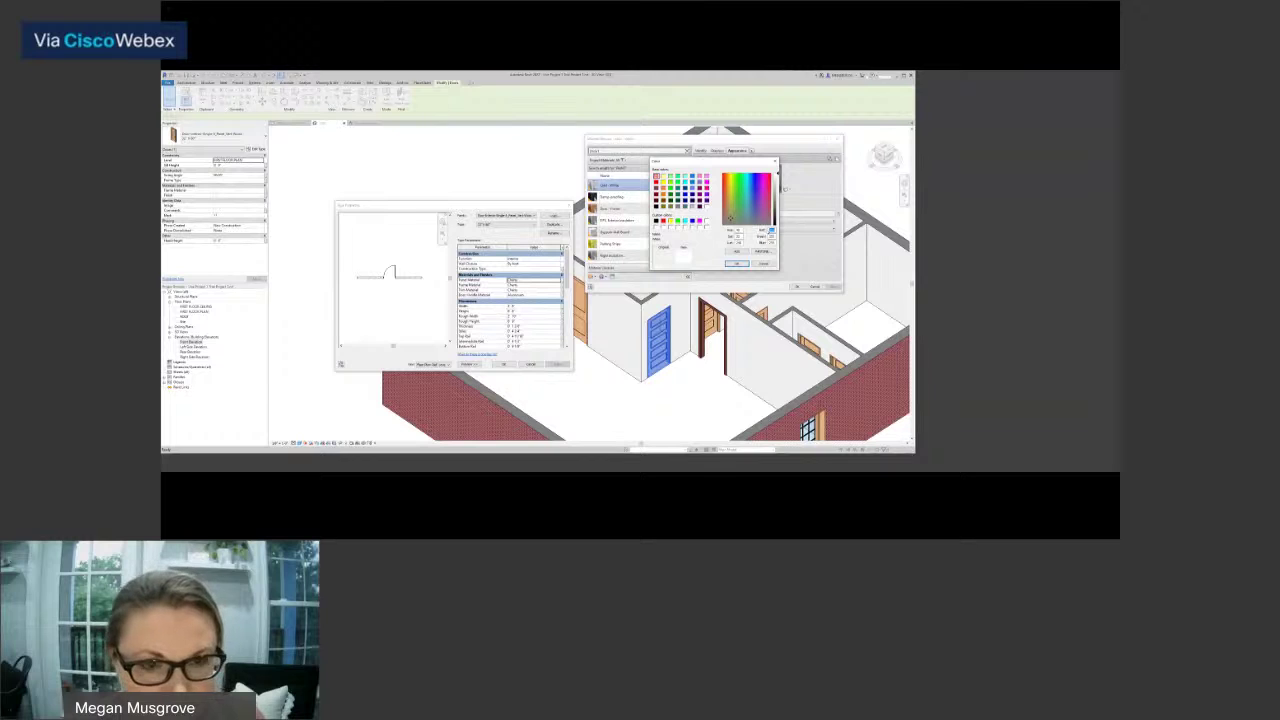
{"action": "type", "text": "254"}
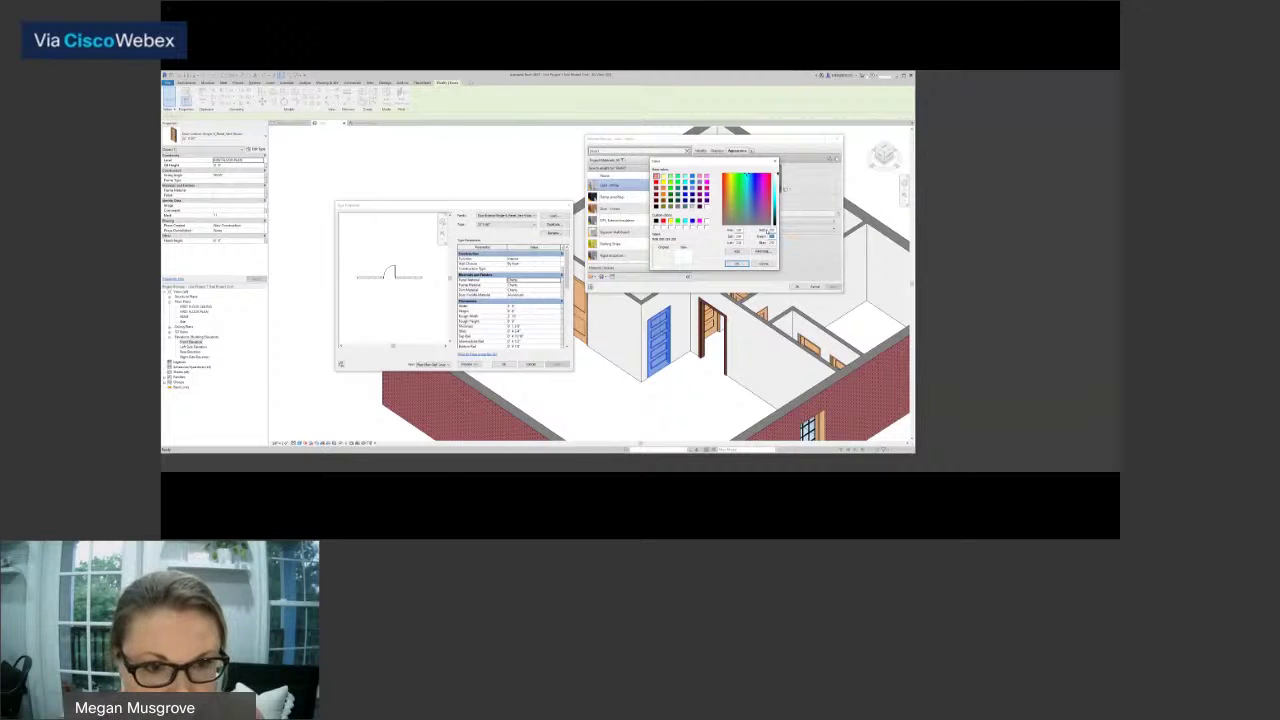
{"action": "type", "text": "254"}
{"action": "key", "text": "Tab"}
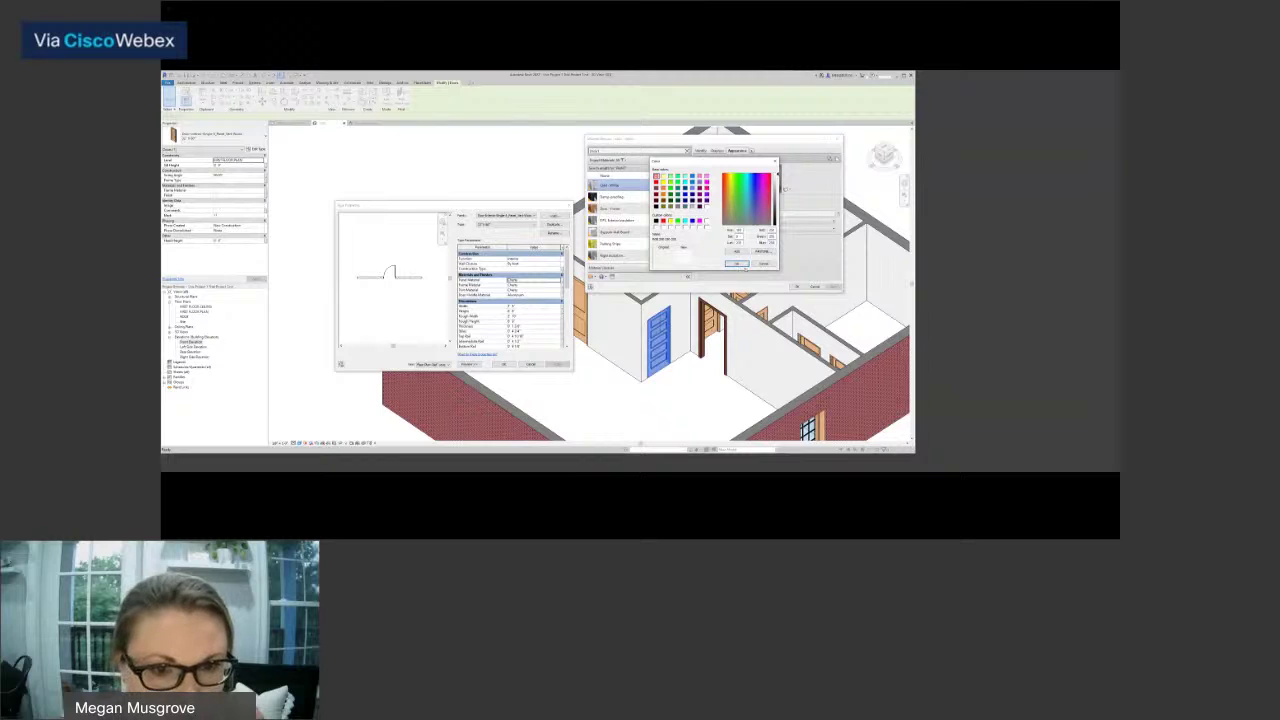
{"action": "left_click", "coordinate": [740, 264]}
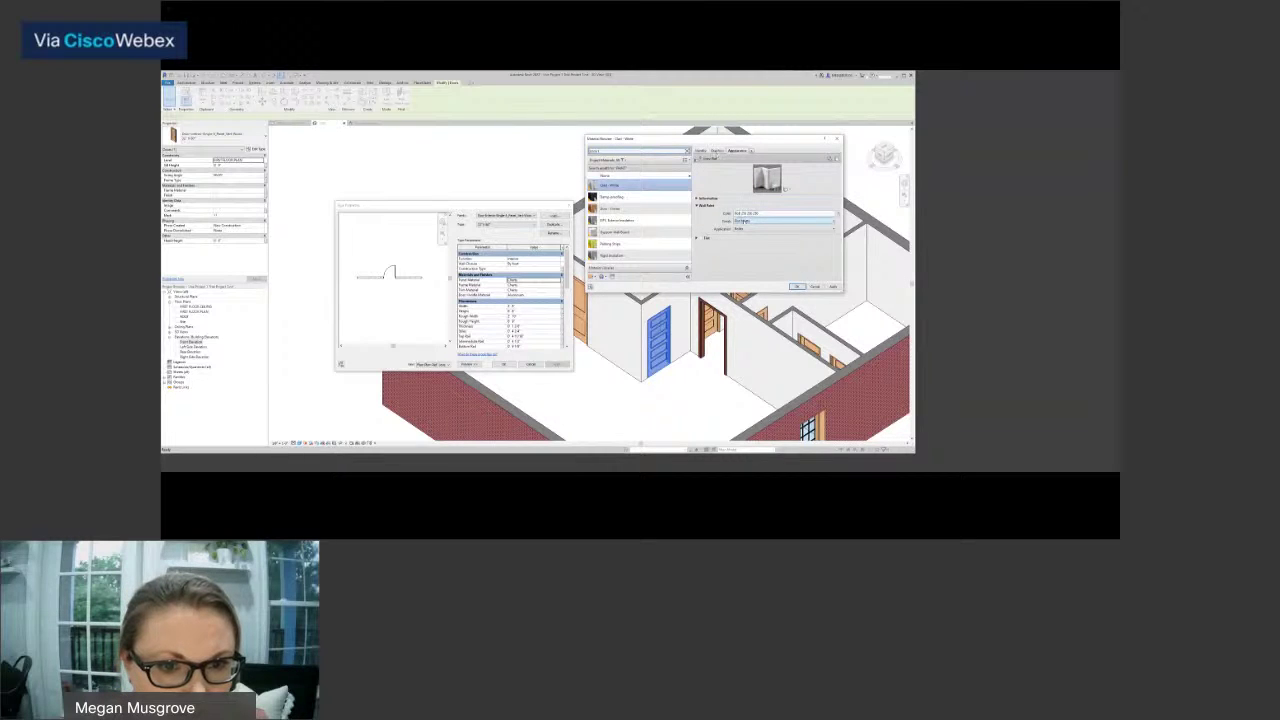
Set the wall paint finish to Semi-gloss, check the material's shading, and apply Clad - White to the closet door's panel.
{"action": "left_click", "coordinate": [752, 221]}
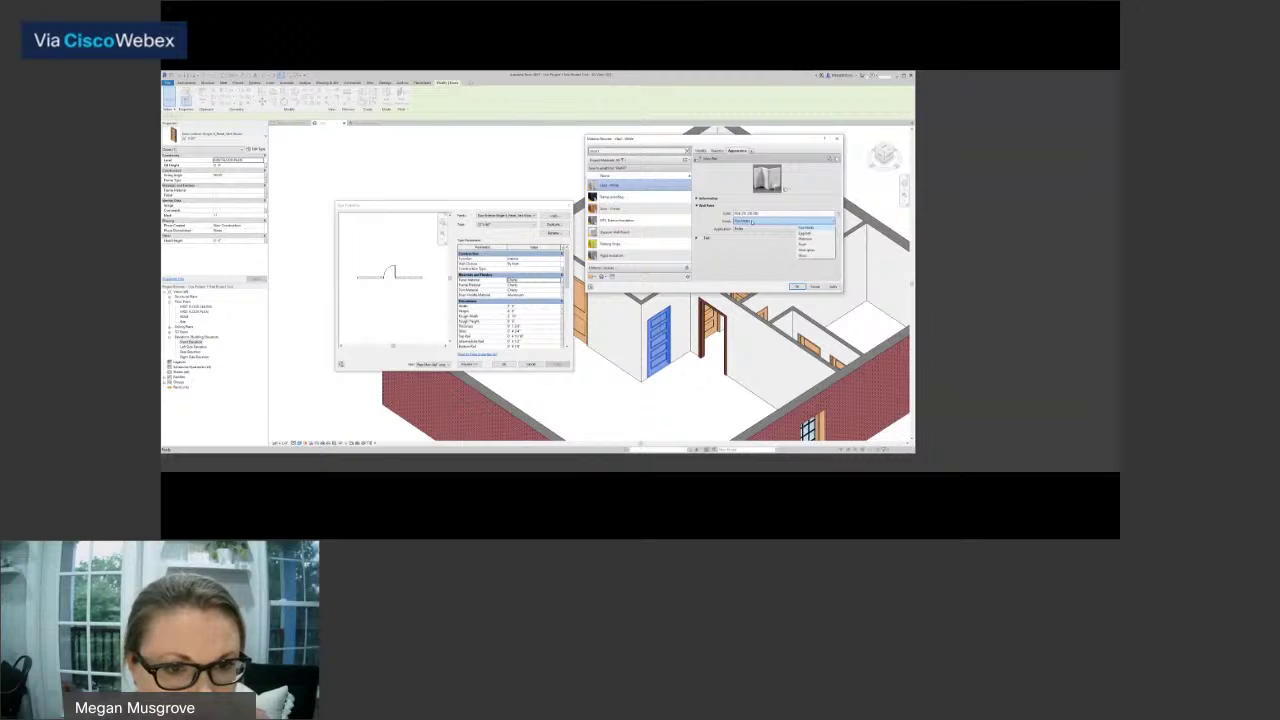
{"action": "left_click", "coordinate": [808, 251]}
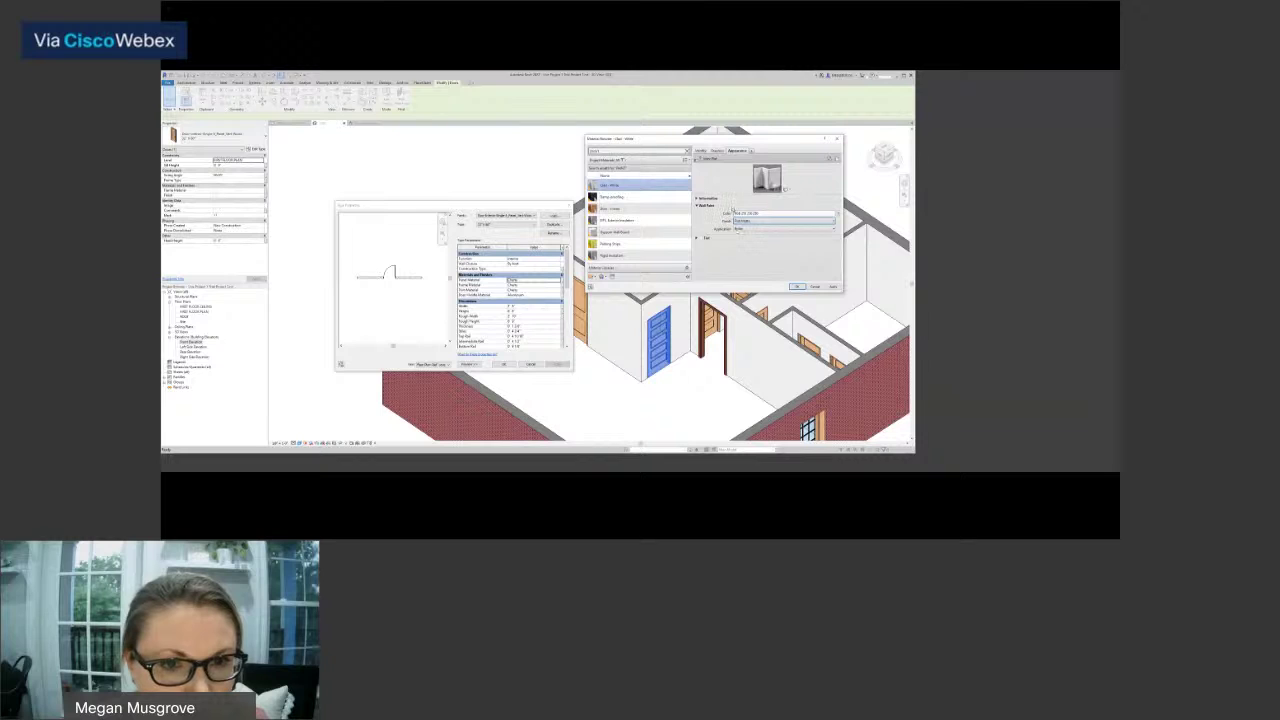
{"action": "left_click", "coordinate": [717, 151]}
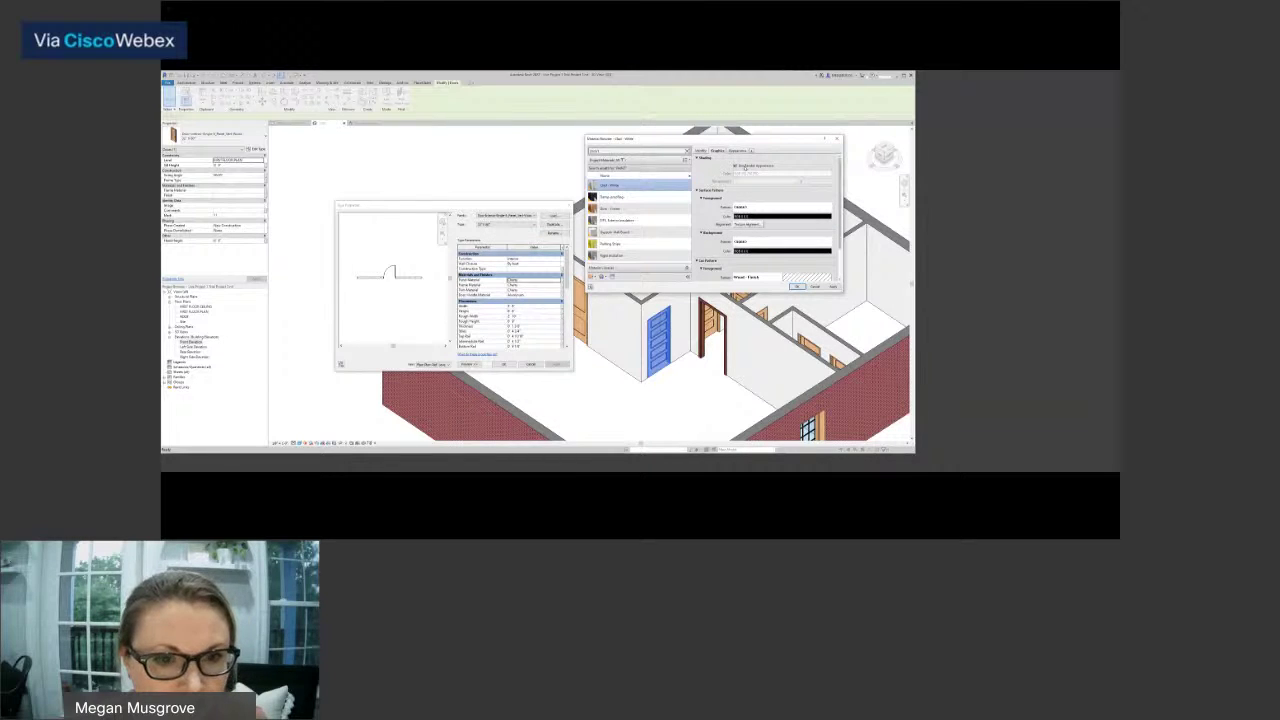
{"action": "left_click", "coordinate": [797, 287]}
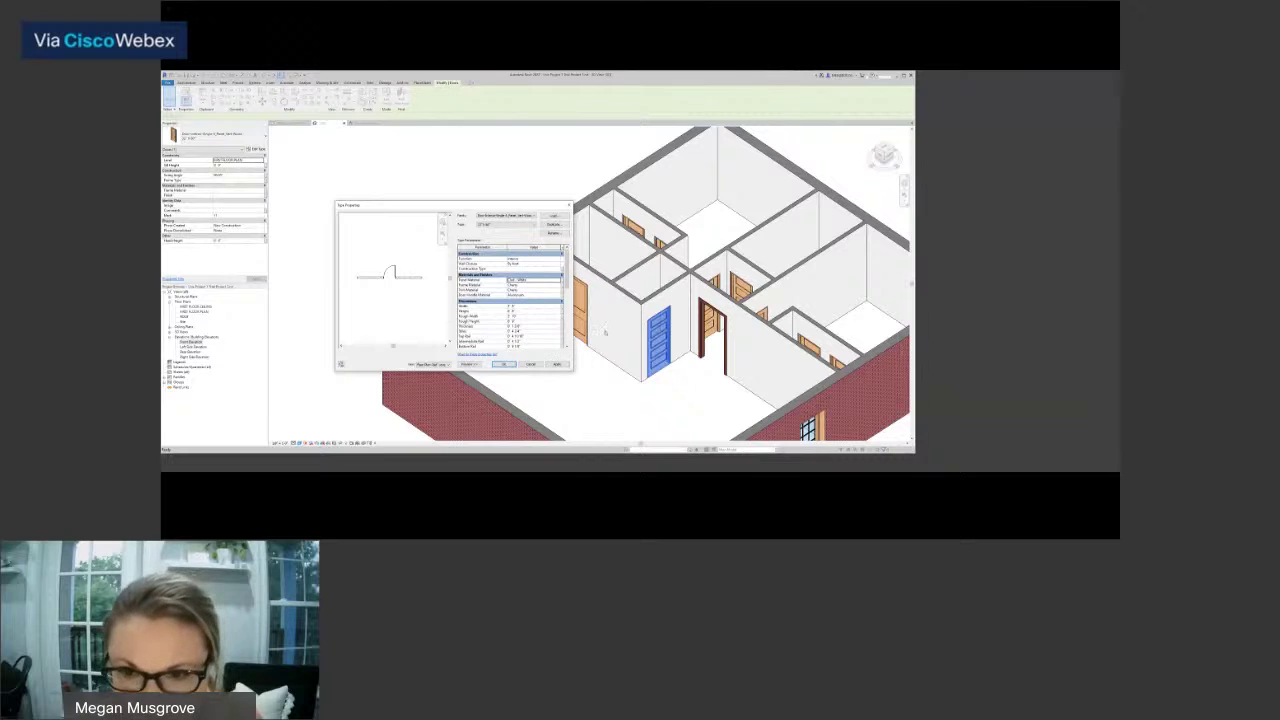
Assign Clad - White to the closet door type's frame and trim materials and apply the type changes.
{"action": "left_click", "coordinate": [556, 285]}
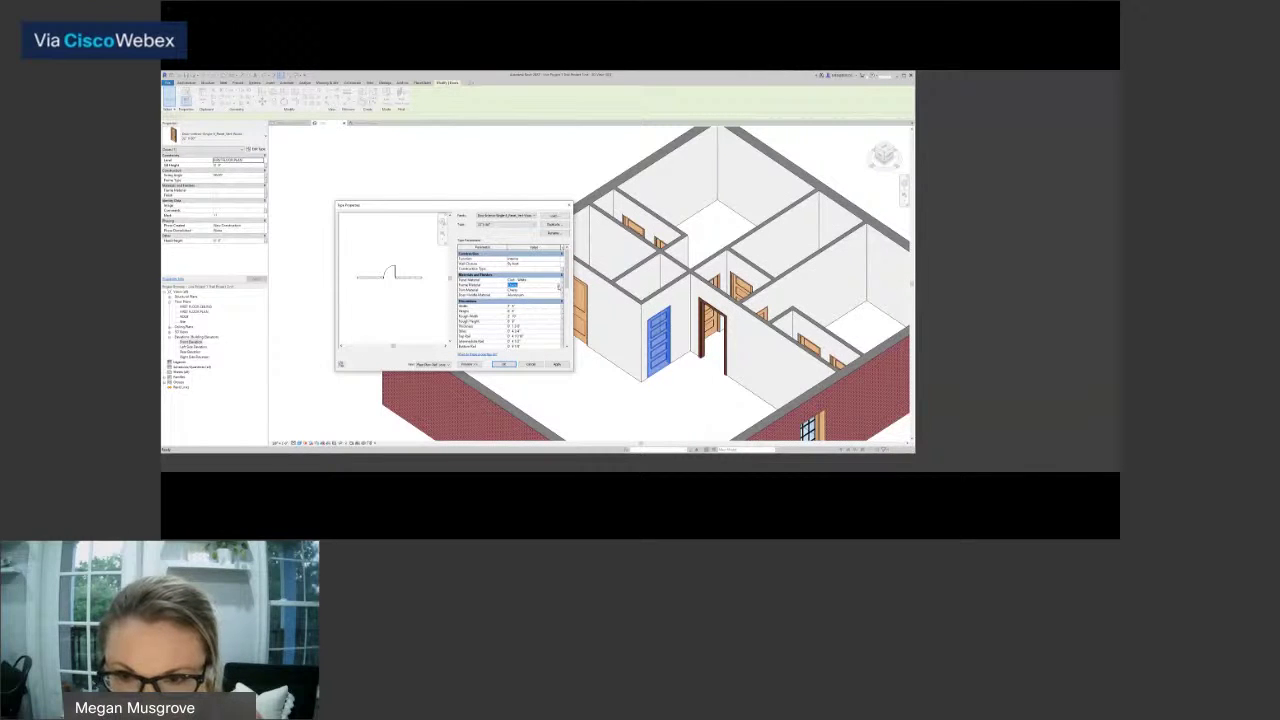
{"action": "left_click", "coordinate": [558, 287]}
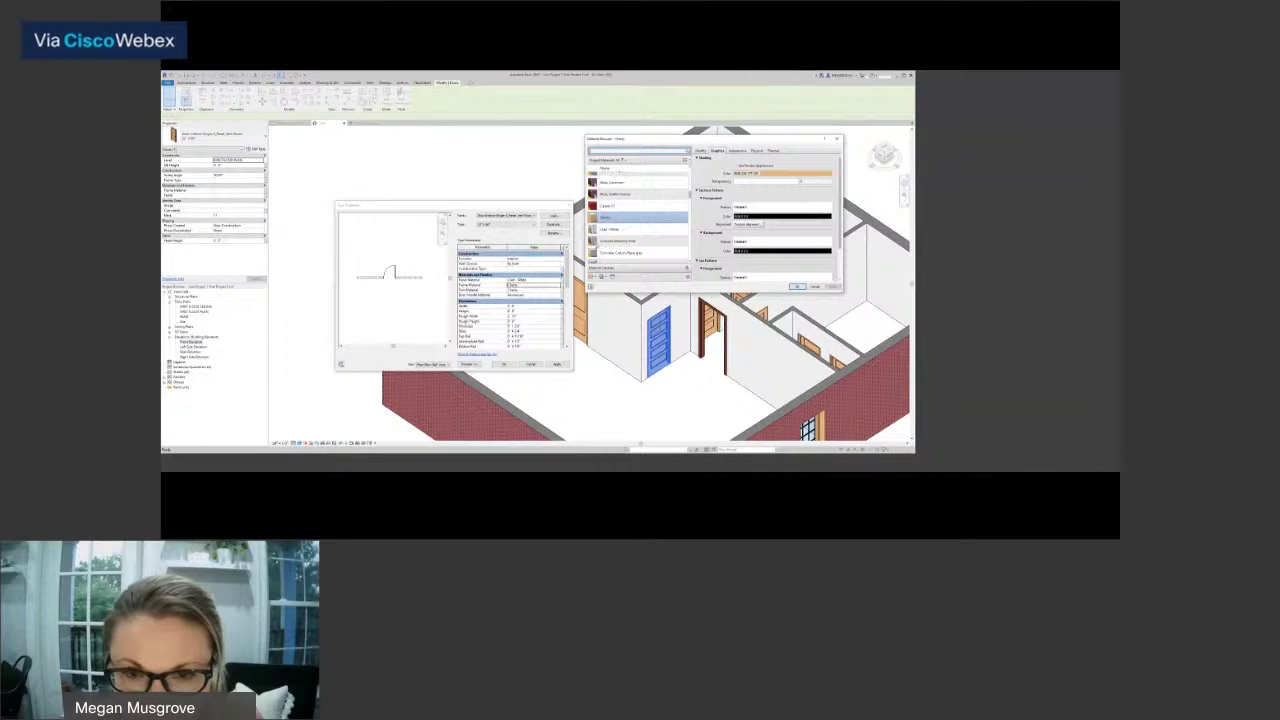
{"action": "left_click", "coordinate": [620, 229]}
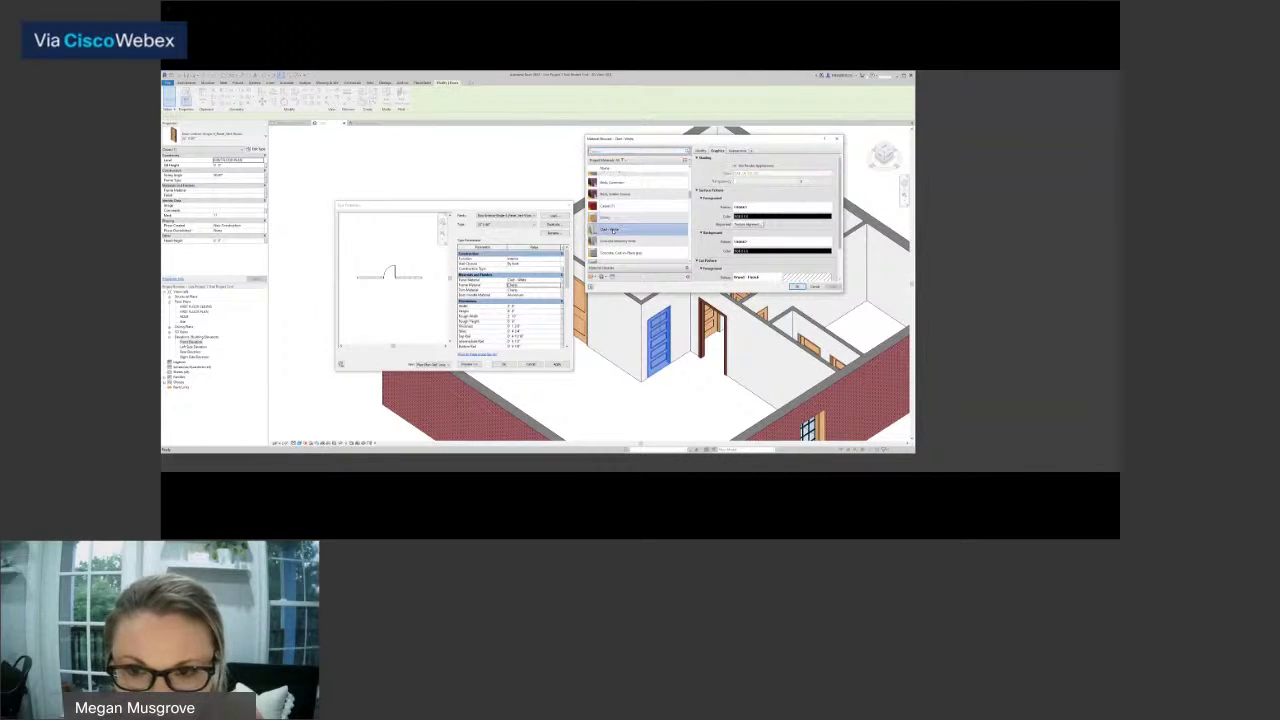
{"action": "left_click", "coordinate": [797, 287]}
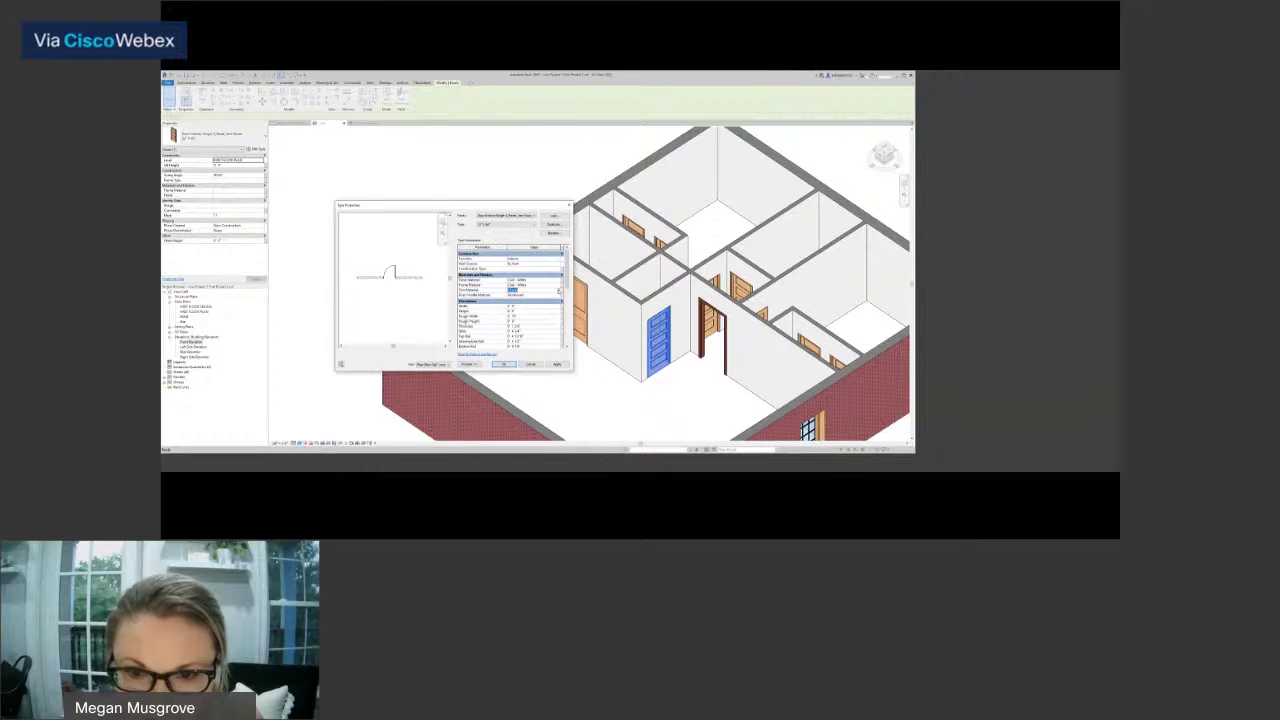
{"action": "left_click", "coordinate": [559, 291]}
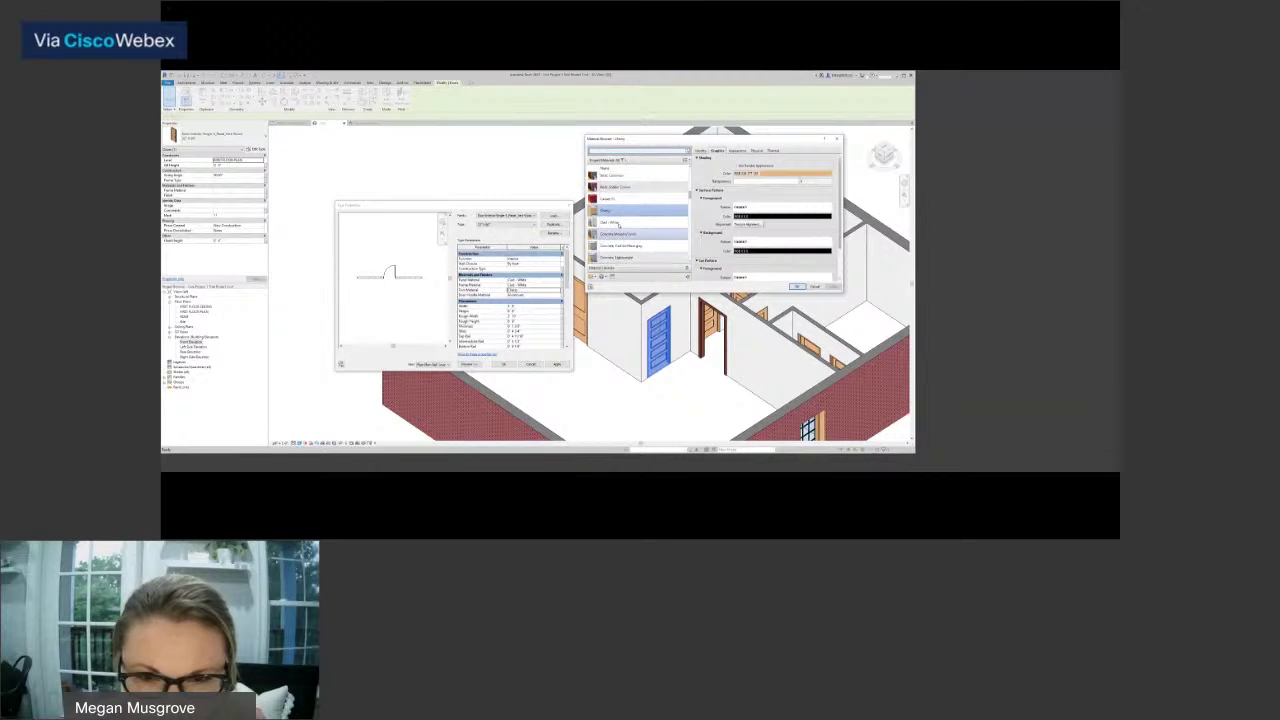
{"action": "left_click", "coordinate": [618, 228]}
{"action": "left_click", "coordinate": [799, 287]}
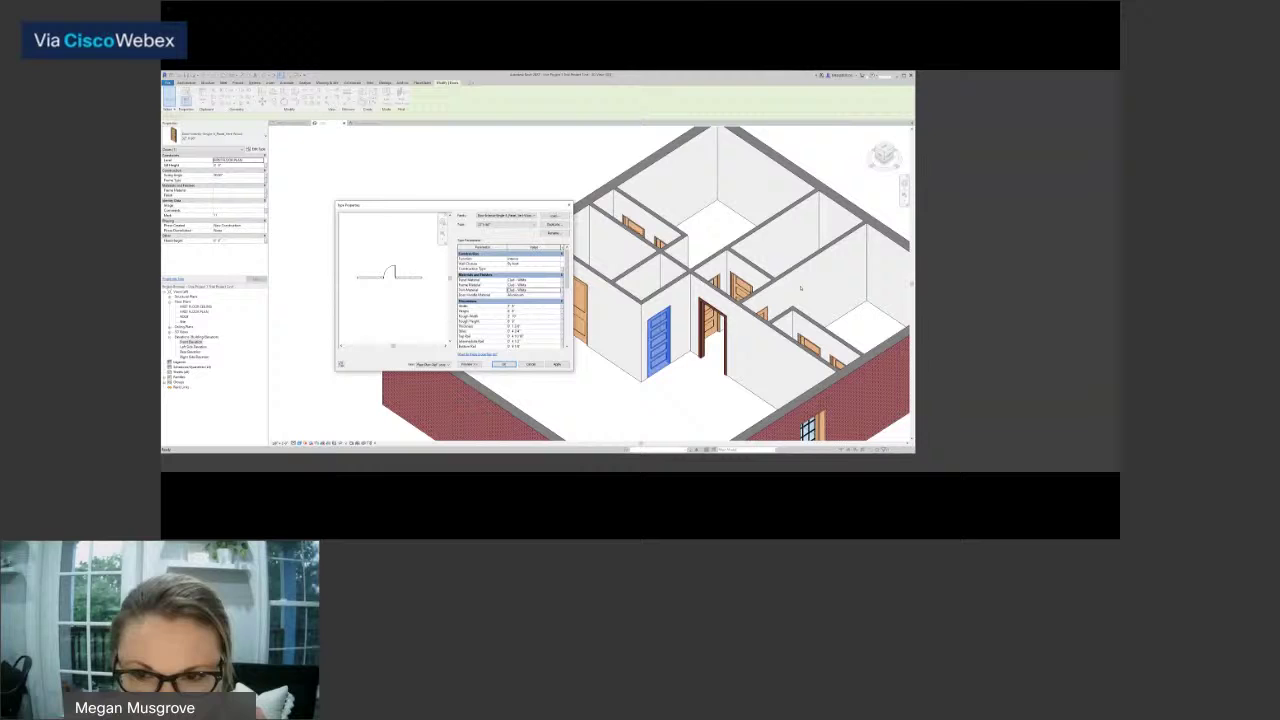
{"action": "left_click", "coordinate": [509, 366]}
{"action": "left_click", "coordinate": [550, 390]}
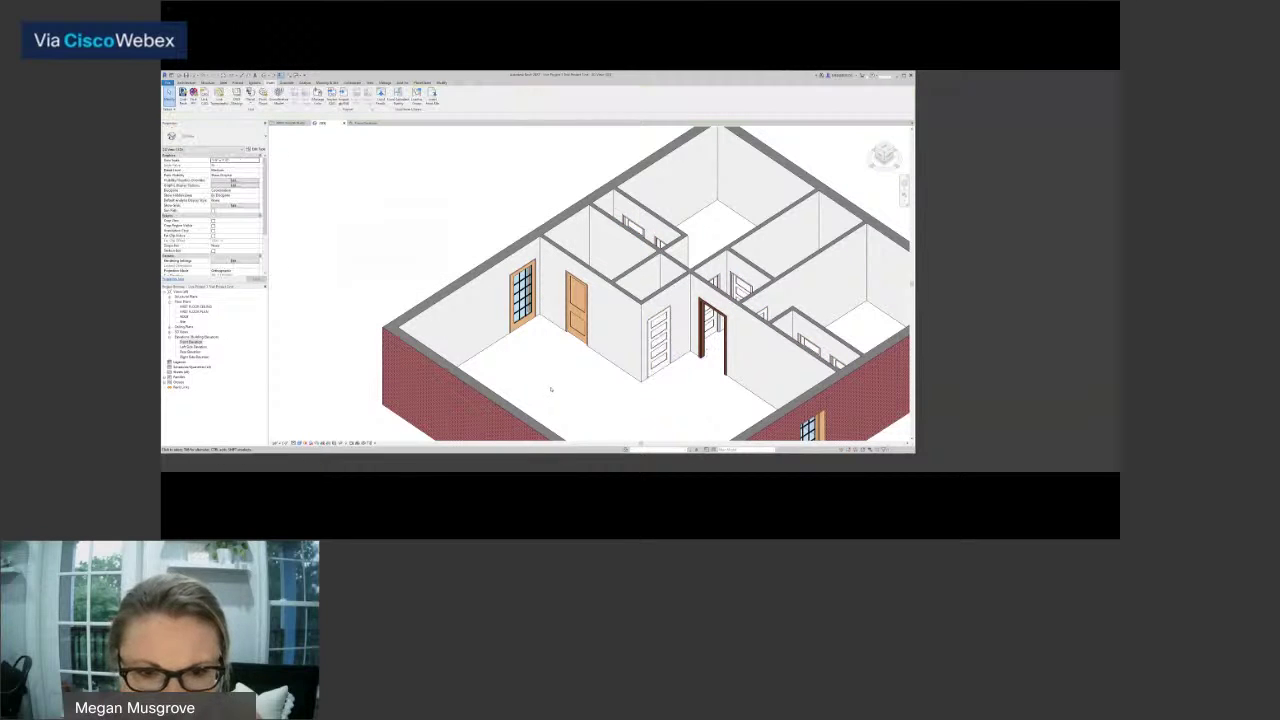
Open the type properties of the cased opening between the living area and the hallway.
{"action": "scroll", "coordinate": [580, 388], "scroll_direction": "down", "scroll_amount": 3}
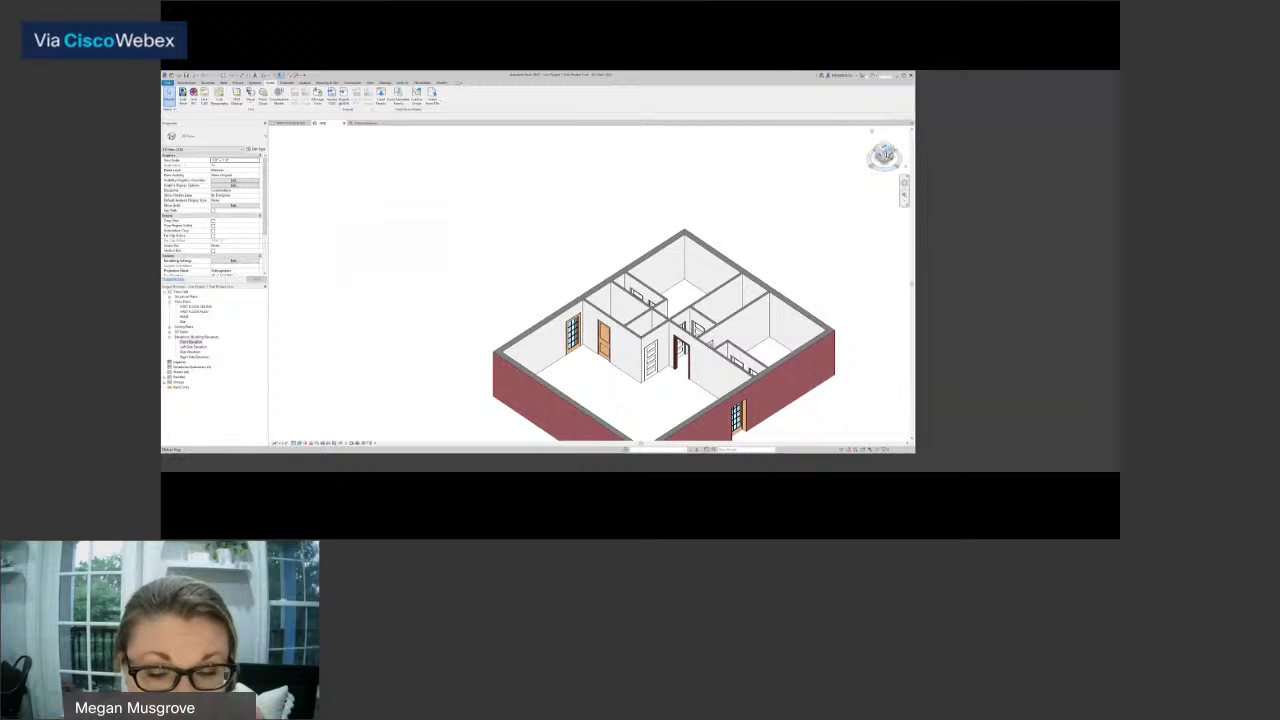
{"action": "left_click_drag", "start_coordinate": [882, 155], "coordinate": [844, 206]}
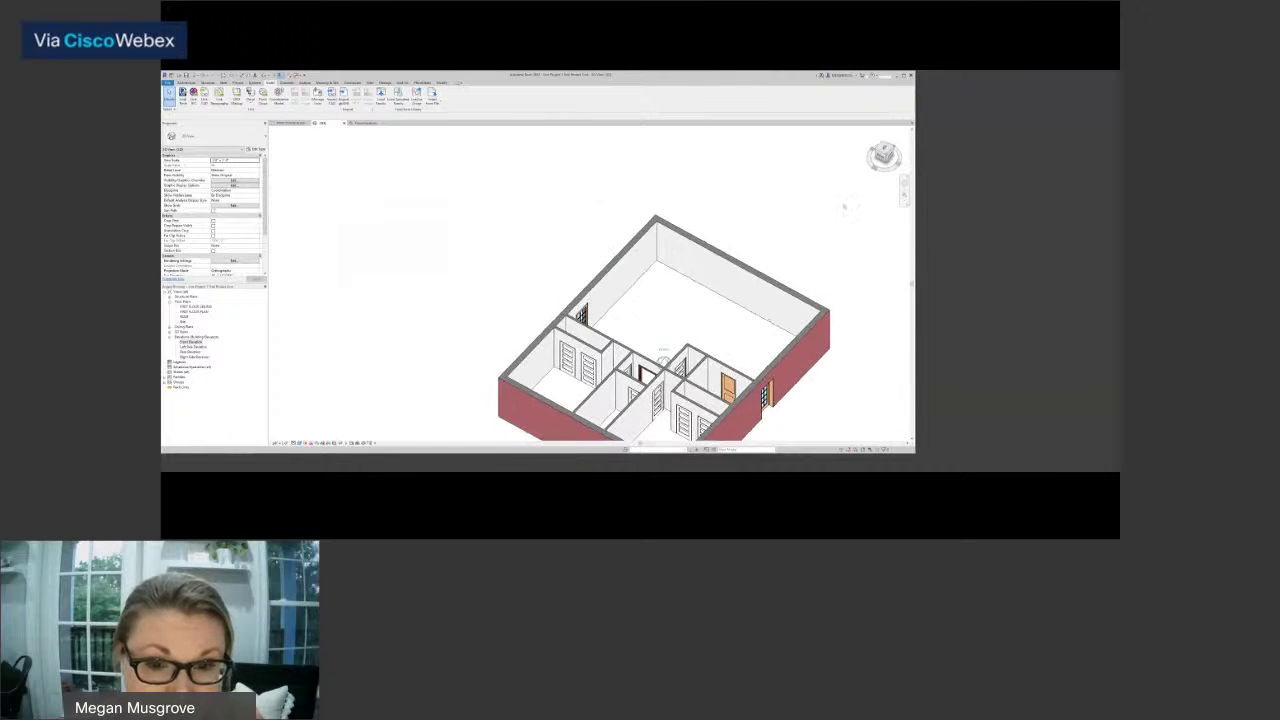
{"action": "scroll", "coordinate": [676, 385], "scroll_direction": "up", "scroll_amount": 3}
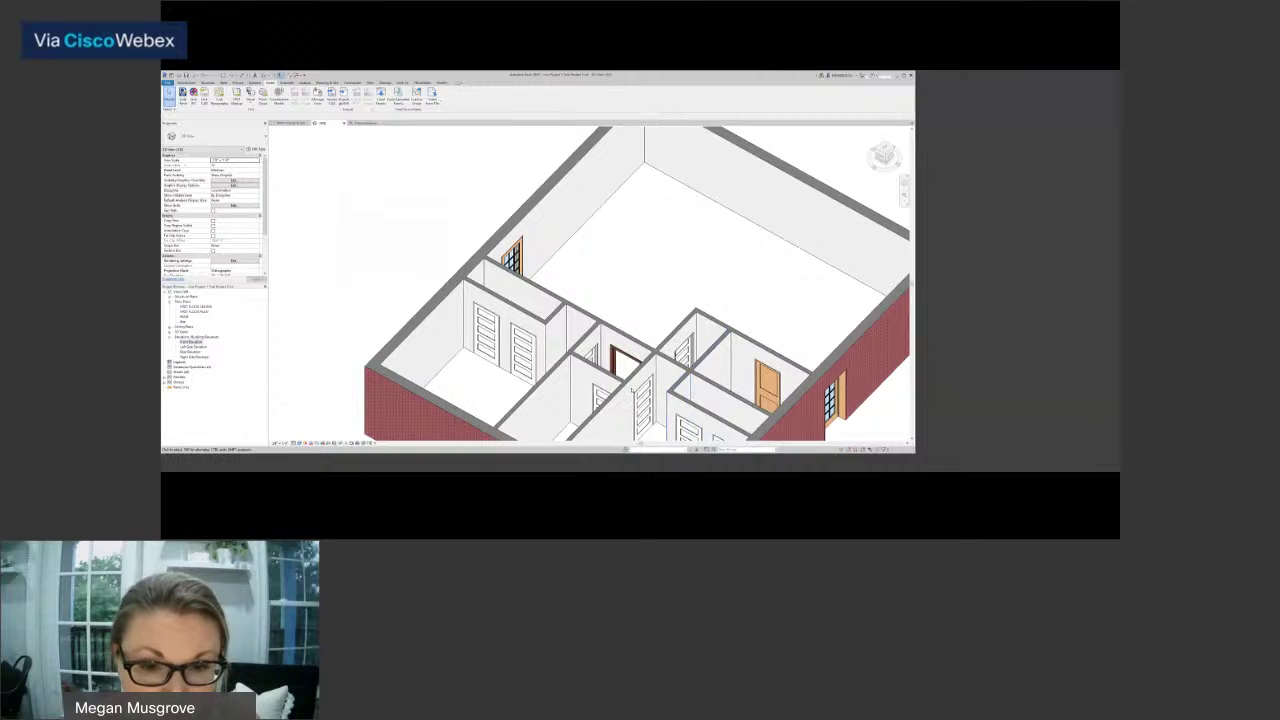
{"action": "scroll", "coordinate": [645, 345], "scroll_direction": "down", "scroll_amount": 3}
{"action": "scroll", "coordinate": [635, 352], "scroll_direction": "up", "scroll_amount": 5}
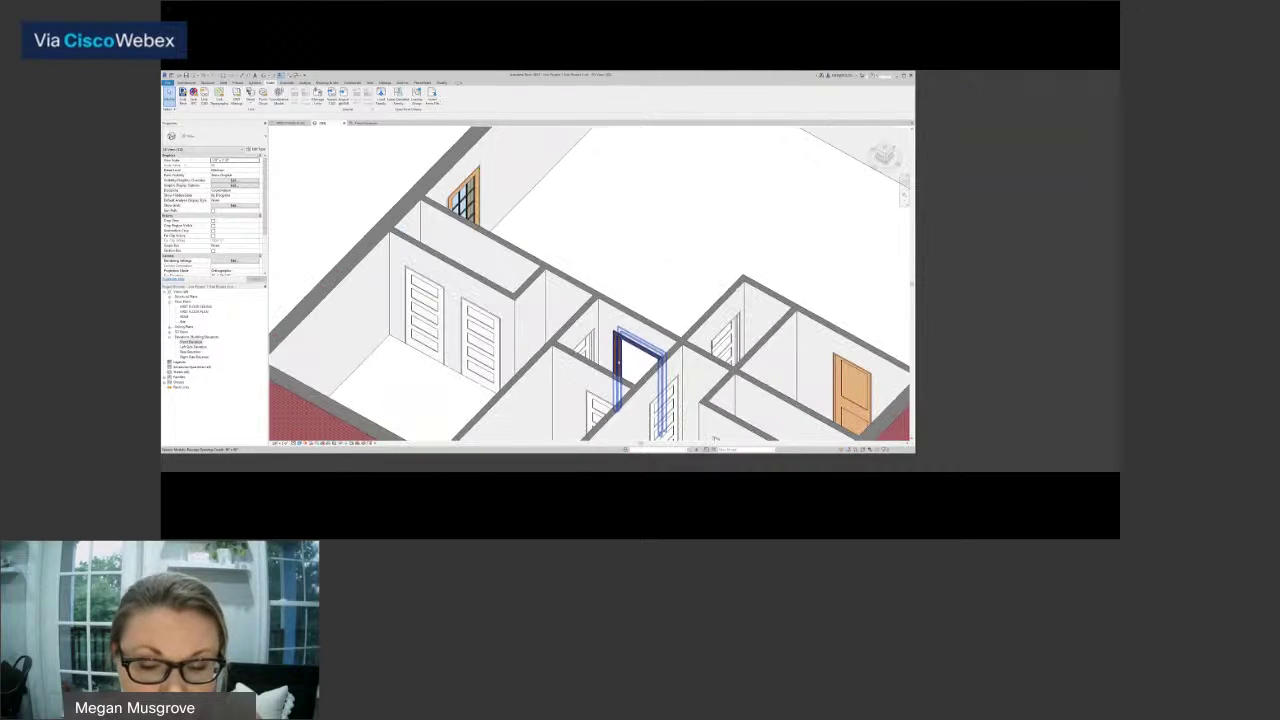
{"action": "left_click", "coordinate": [635, 352]}
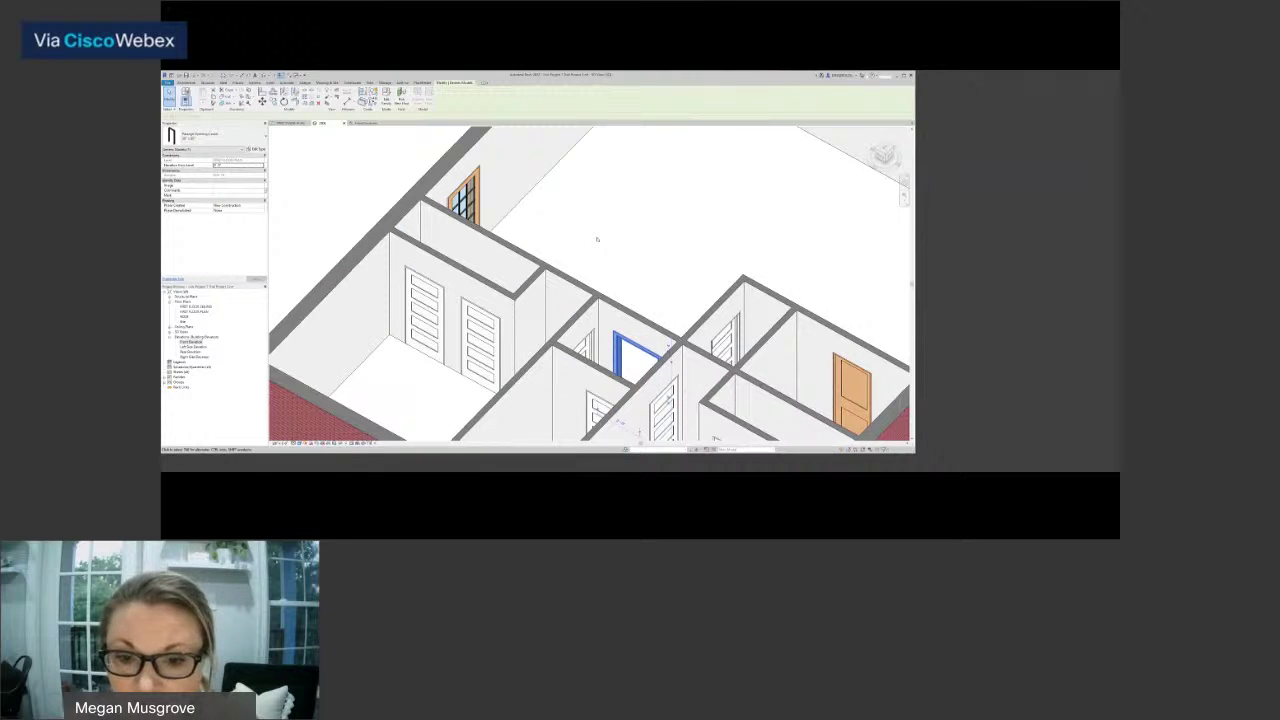
{"action": "left_click", "coordinate": [256, 148]}
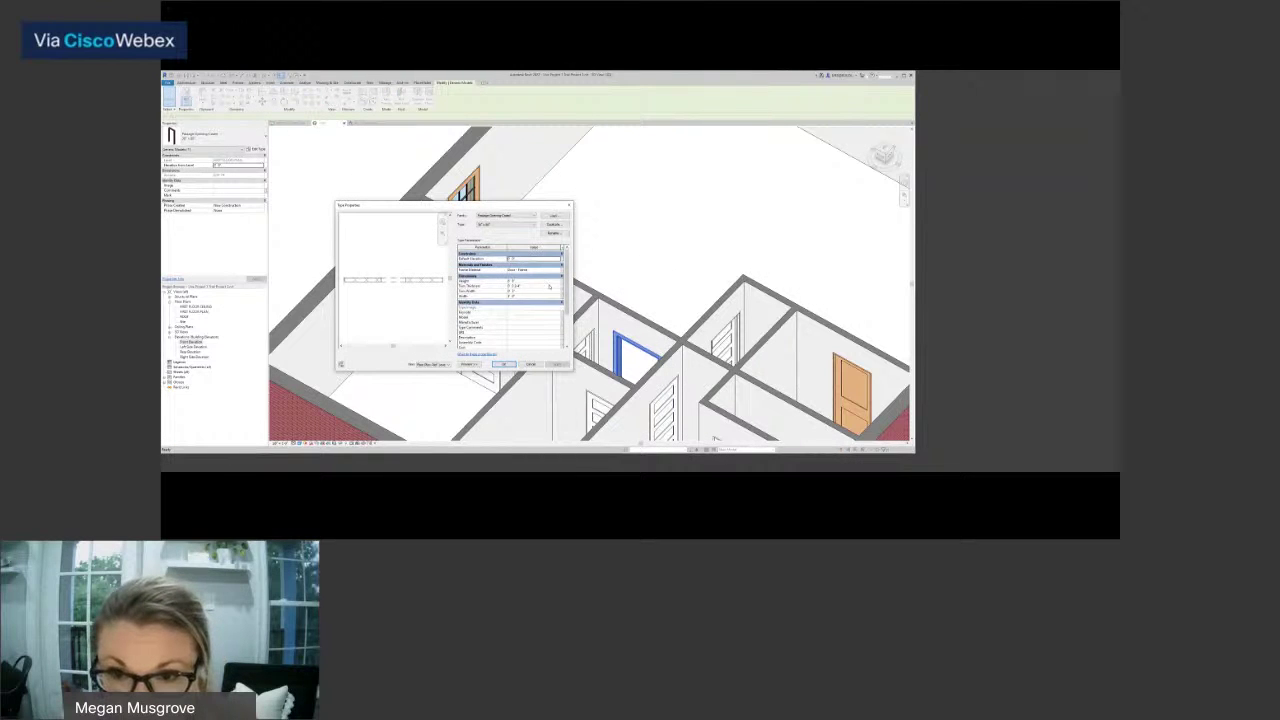
Search the materials for WHITE and set the cased opening's frame material to Clad - White.
{"action": "left_click", "coordinate": [548, 271]}
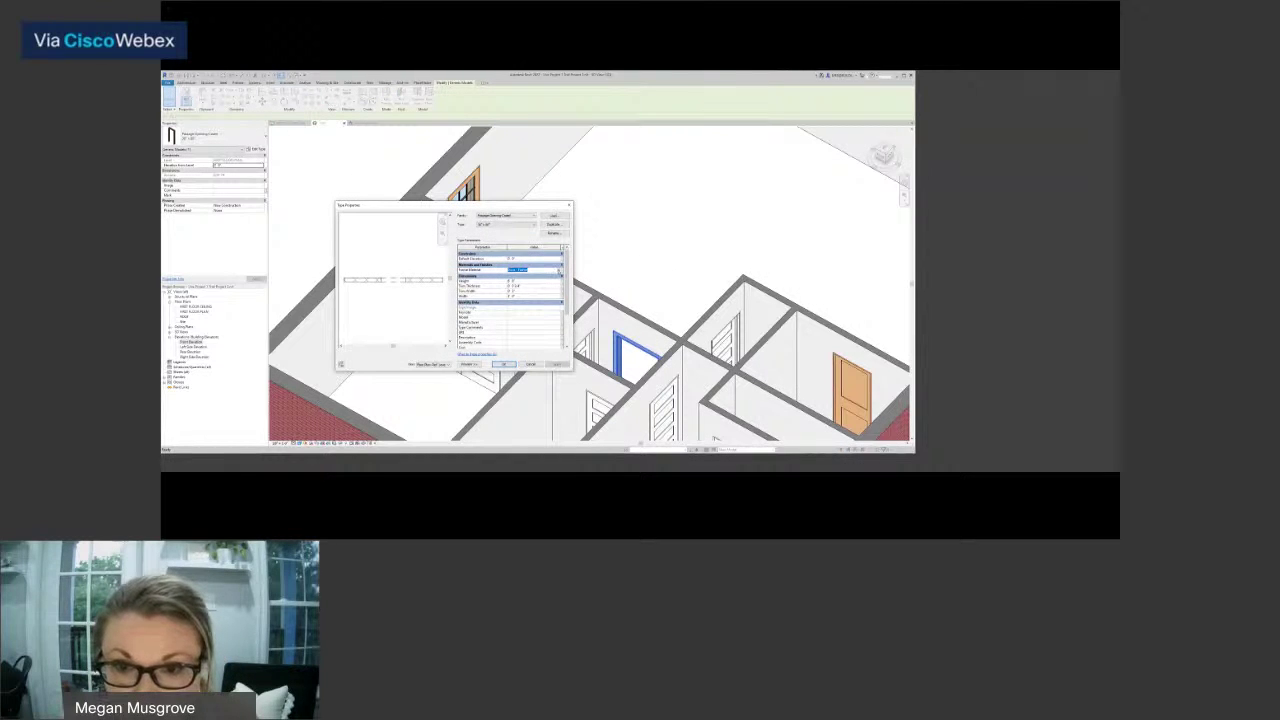
{"action": "left_click", "coordinate": [559, 271]}
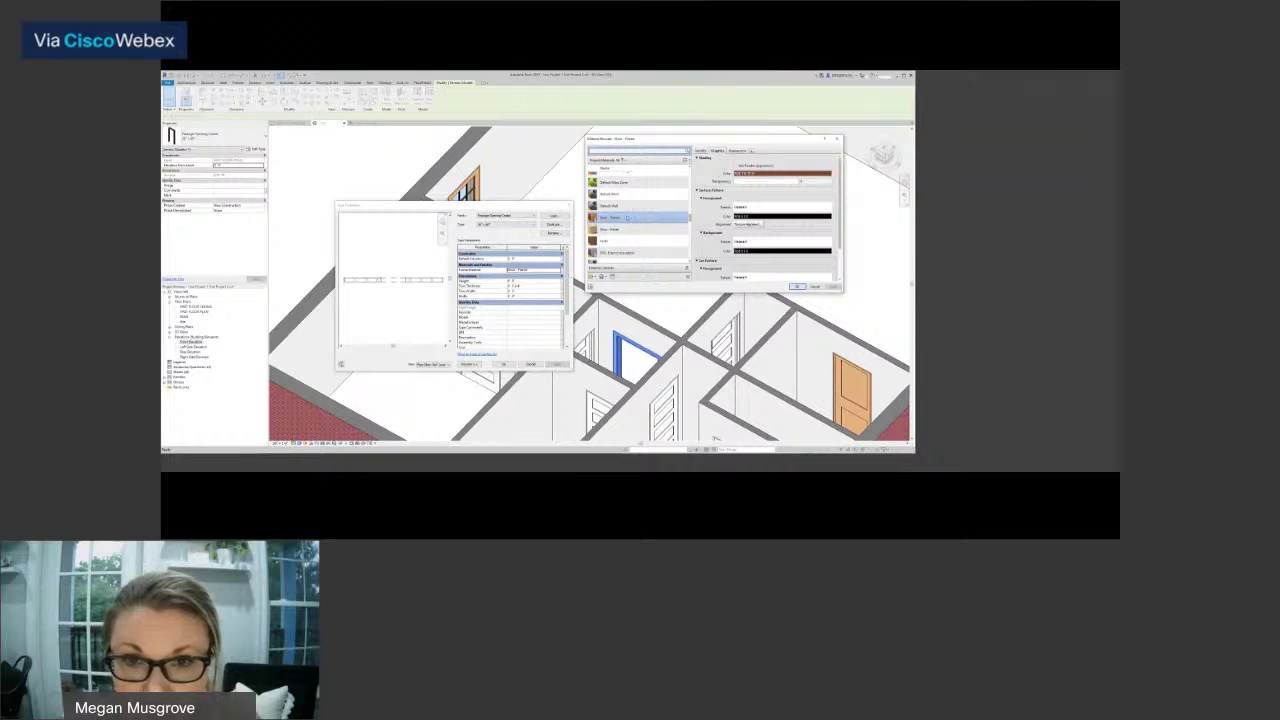
{"action": "type", "text": "WHITE"}
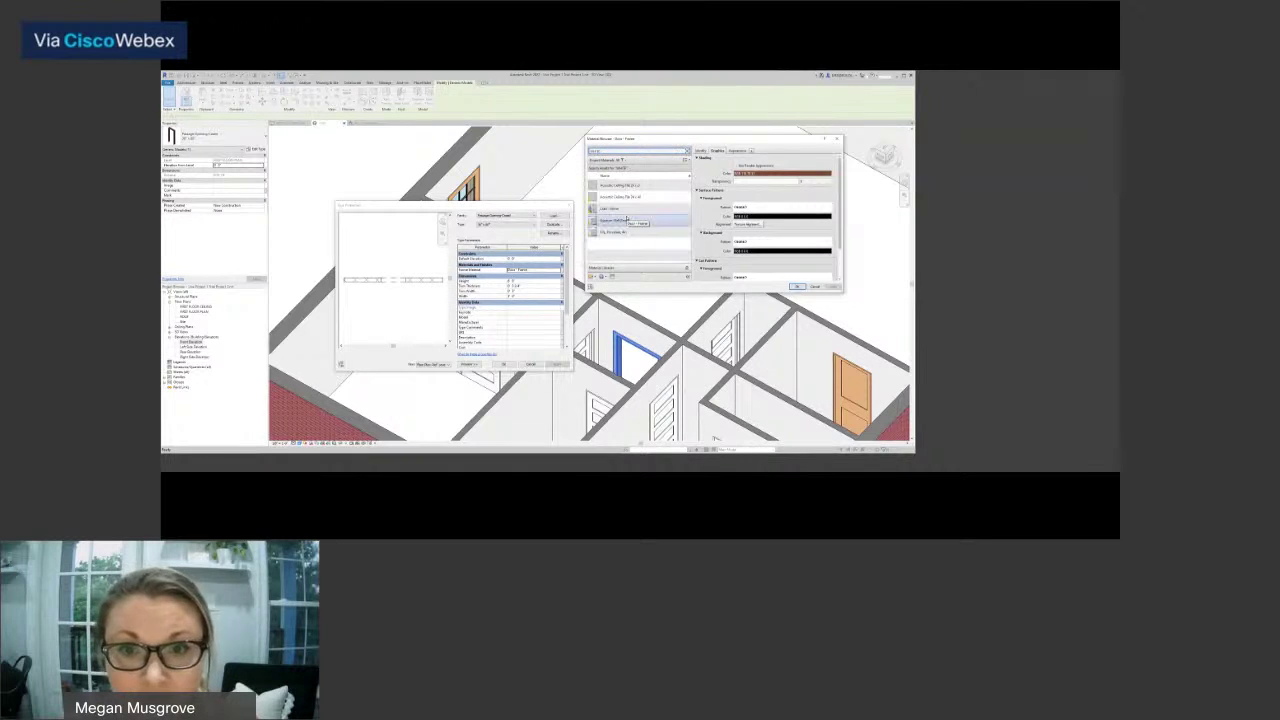
{"action": "left_click", "coordinate": [628, 207]}
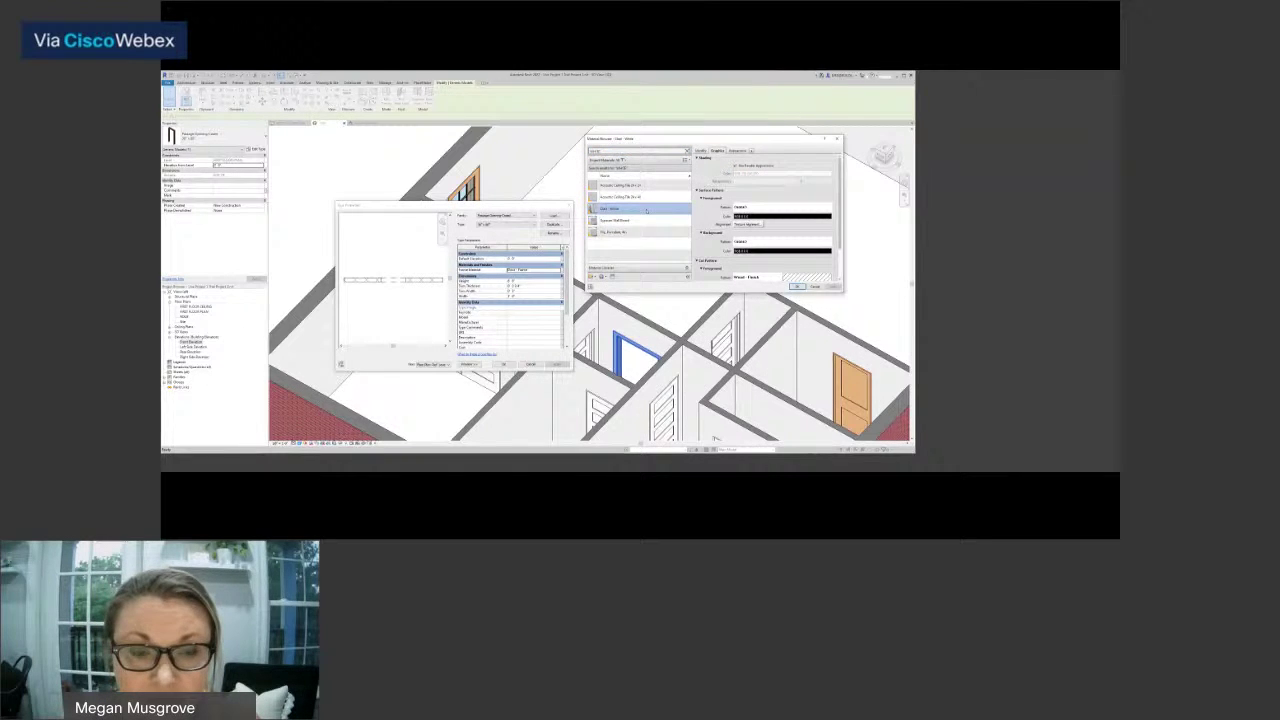
{"action": "left_click", "coordinate": [797, 287]}
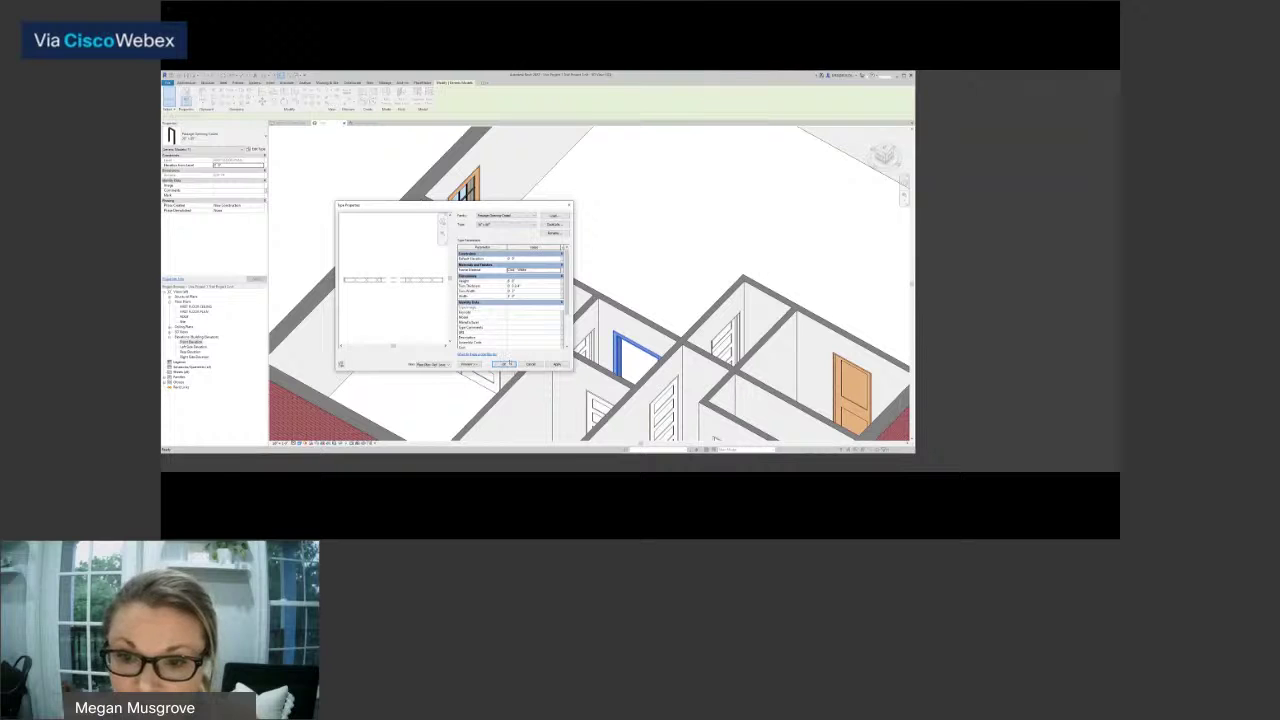
{"action": "left_click", "coordinate": [507, 364]}
{"action": "left_click", "coordinate": [640, 281]}
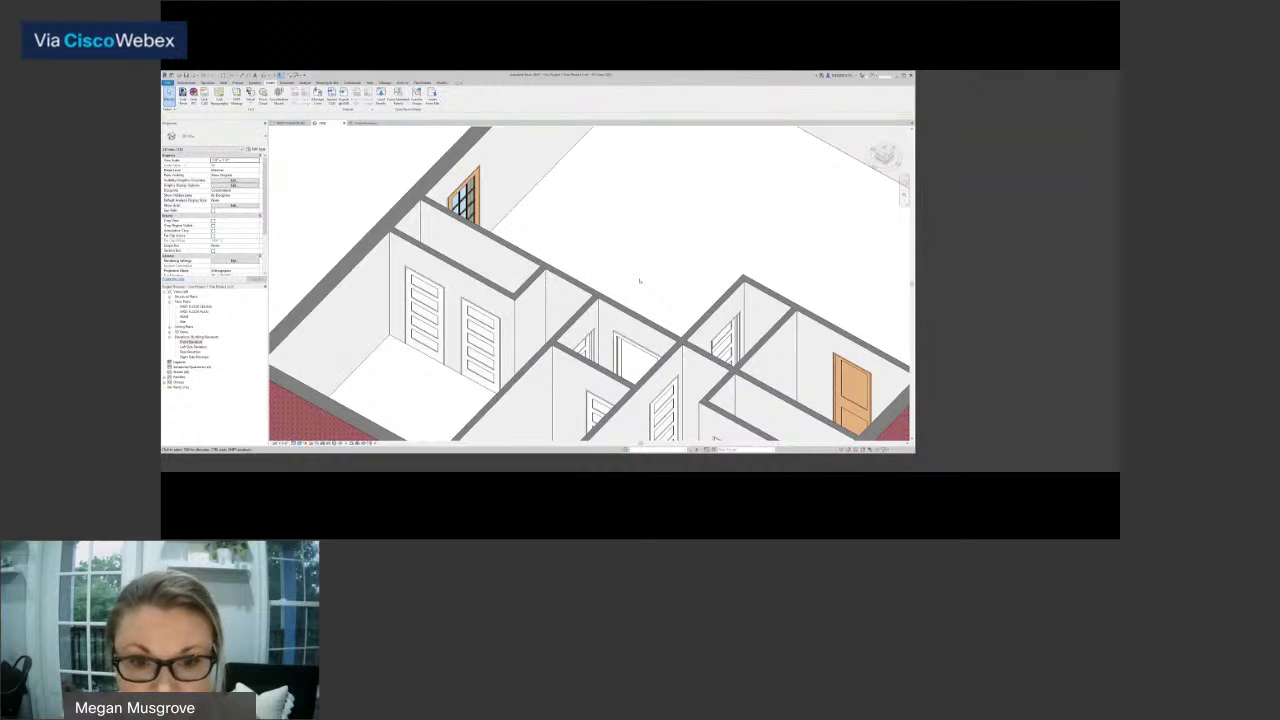
Set the panel material of the two-panel interior pocket door's type to Clad - White.
{"action": "scroll", "coordinate": [640, 281], "scroll_direction": "down", "scroll_amount": 3}
{"action": "left_click_drag", "start_coordinate": [887, 158], "coordinate": [846, 206]}
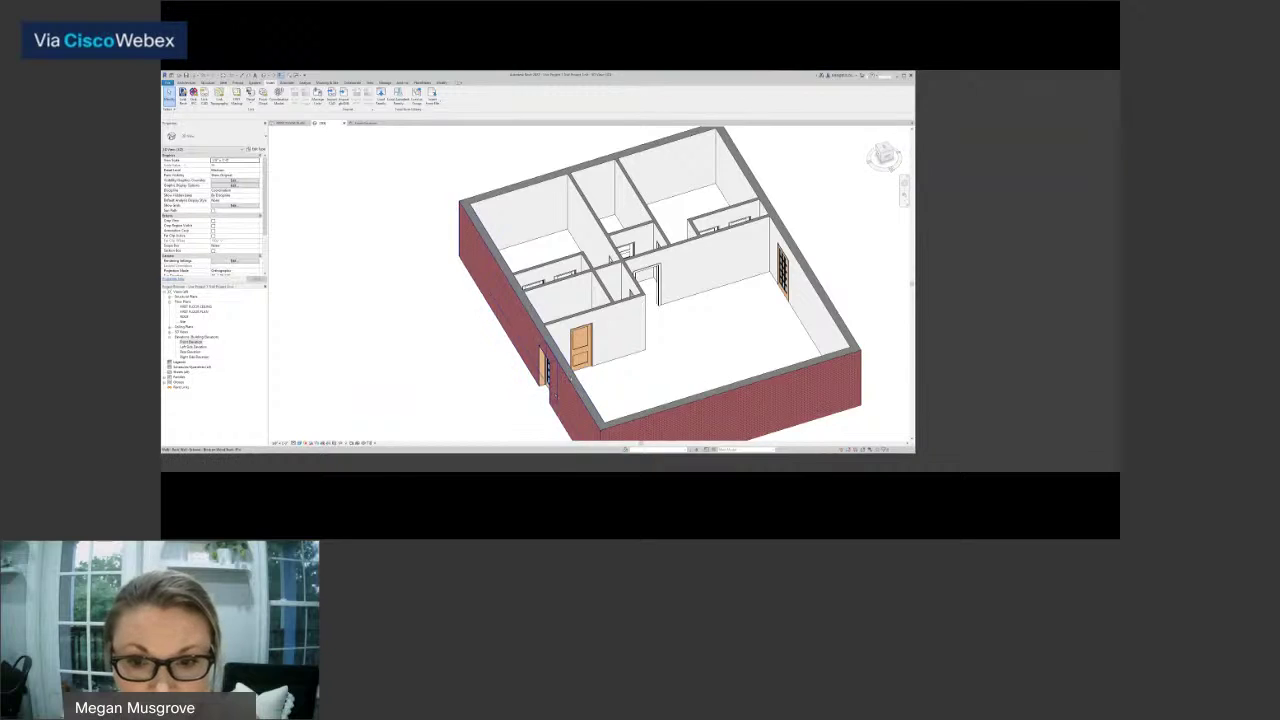
{"action": "scroll", "coordinate": [572, 375], "scroll_direction": "up", "scroll_amount": 4}
{"action": "left_click", "coordinate": [590, 315]}
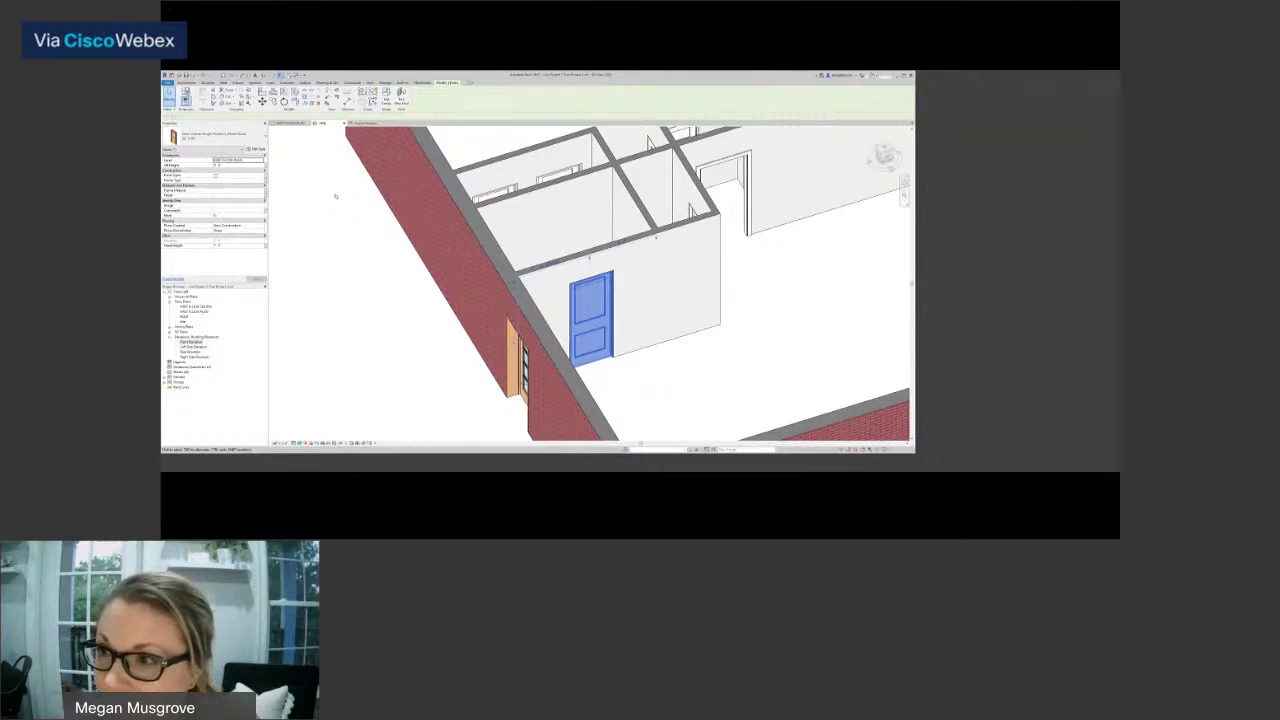
{"action": "left_click", "coordinate": [255, 149]}
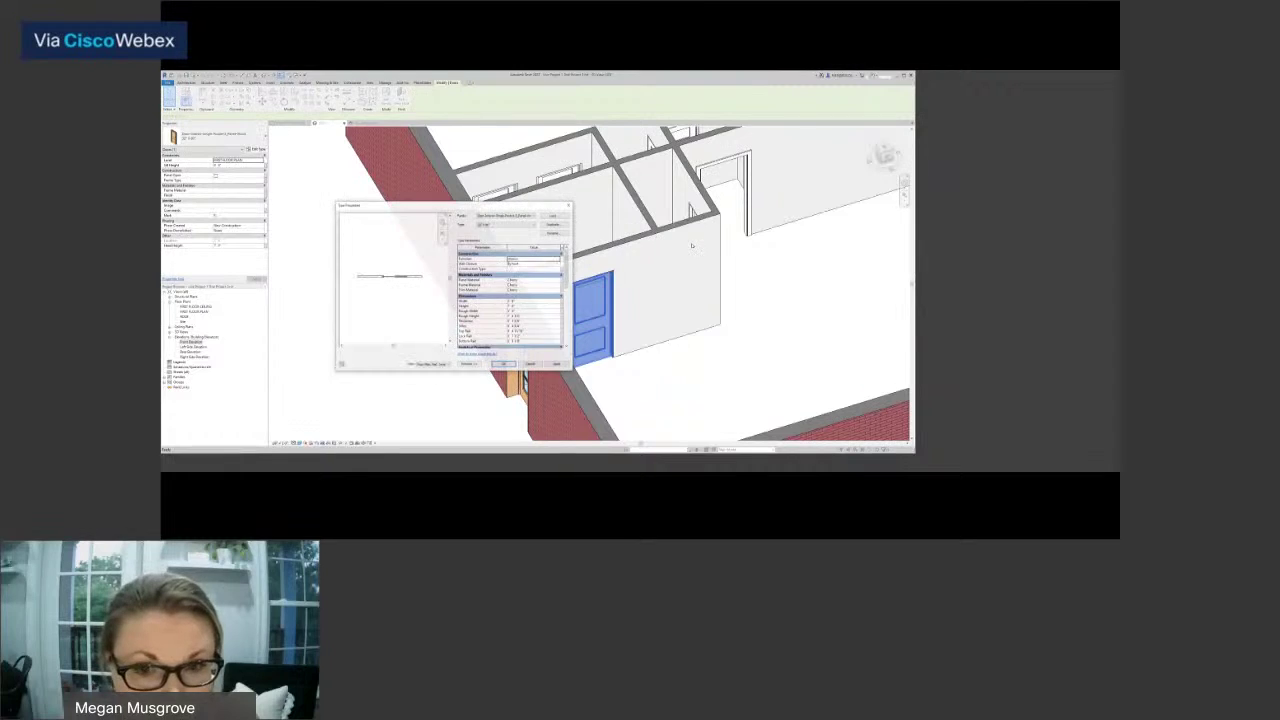
{"action": "left_click", "coordinate": [528, 282]}
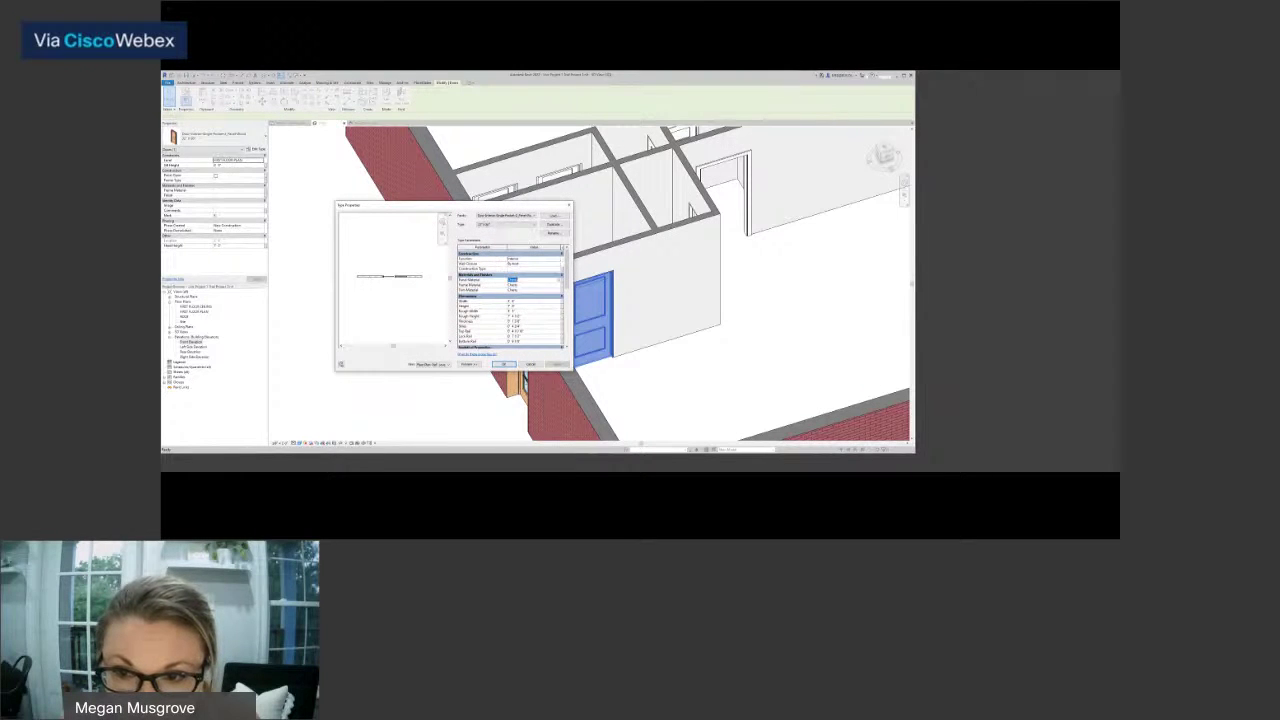
{"action": "left_click", "coordinate": [559, 282]}
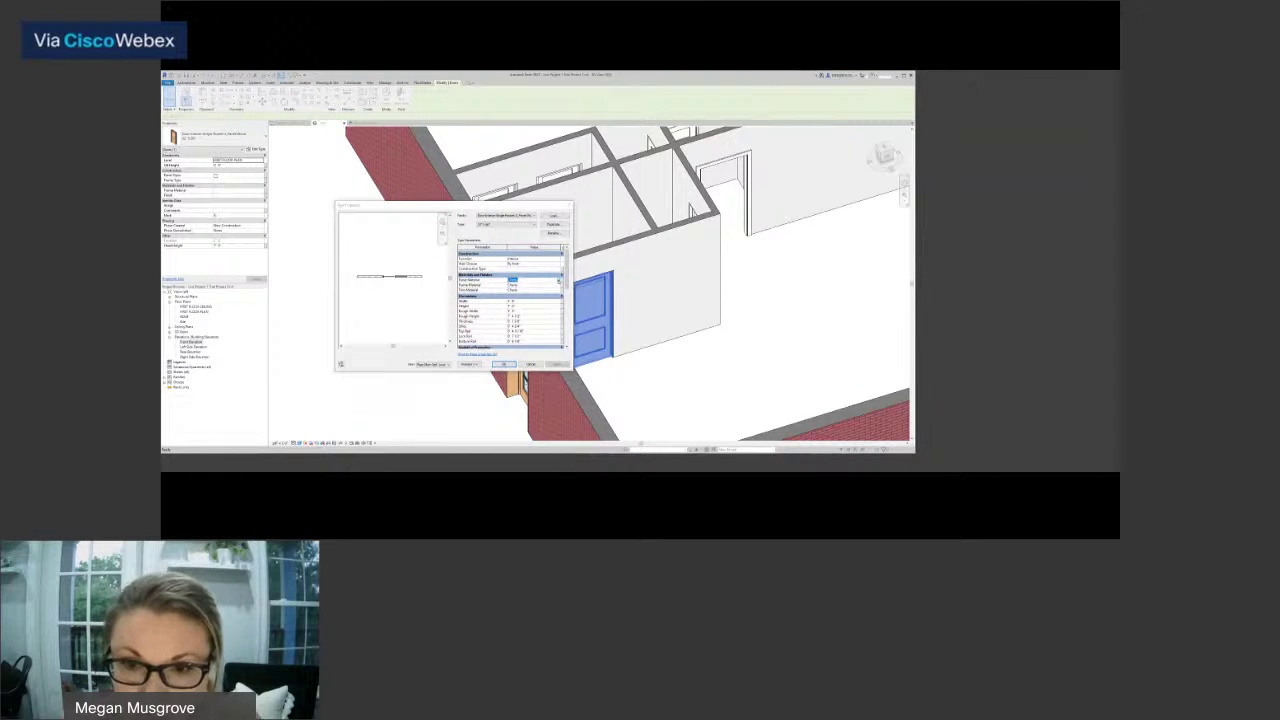
{"action": "left_click", "coordinate": [631, 230]}
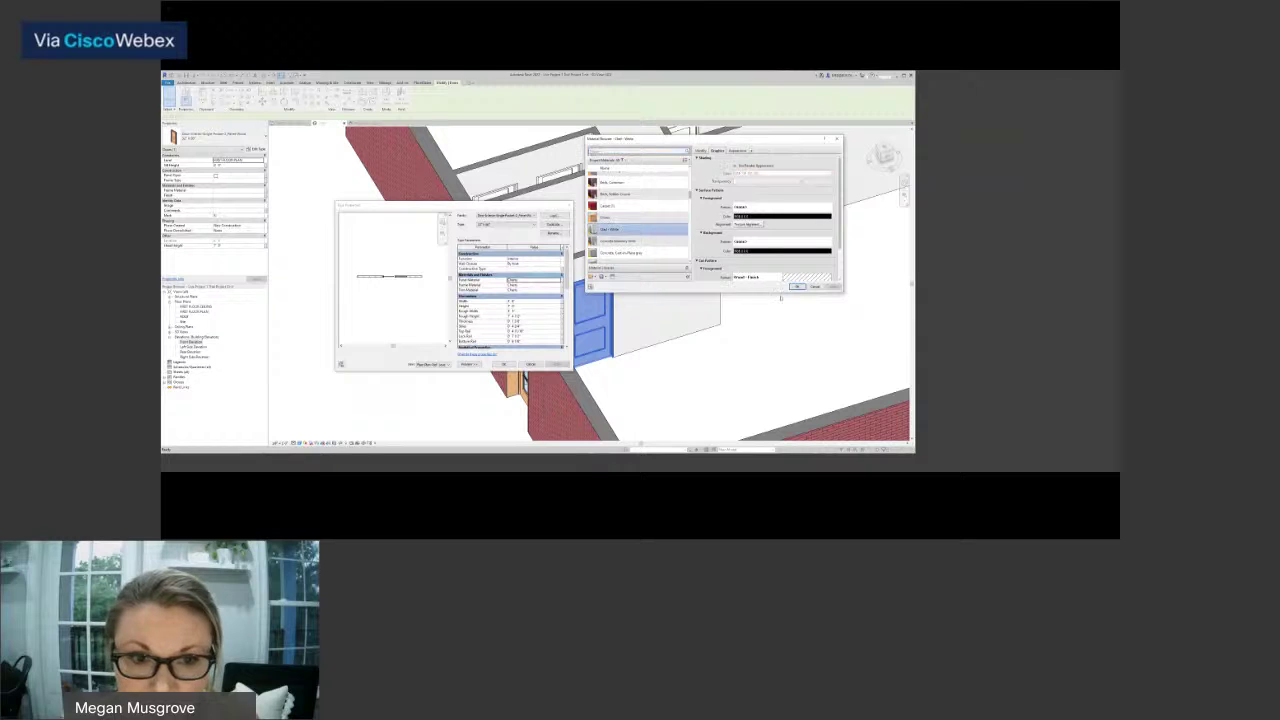
{"action": "left_click", "coordinate": [796, 287]}
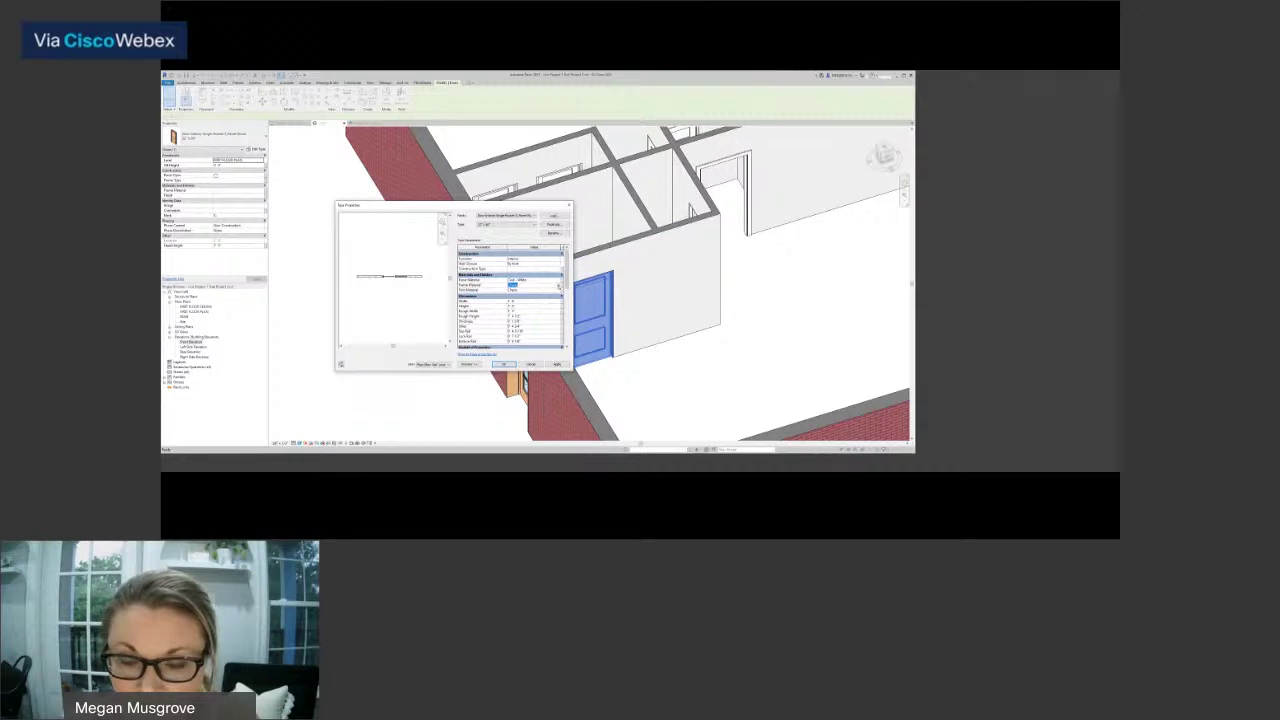
Assign Clad - White to the interior pocket door type's frame and trim materials and apply the type changes.
{"action": "left_click", "coordinate": [559, 287]}
{"action": "left_click", "coordinate": [634, 224]}
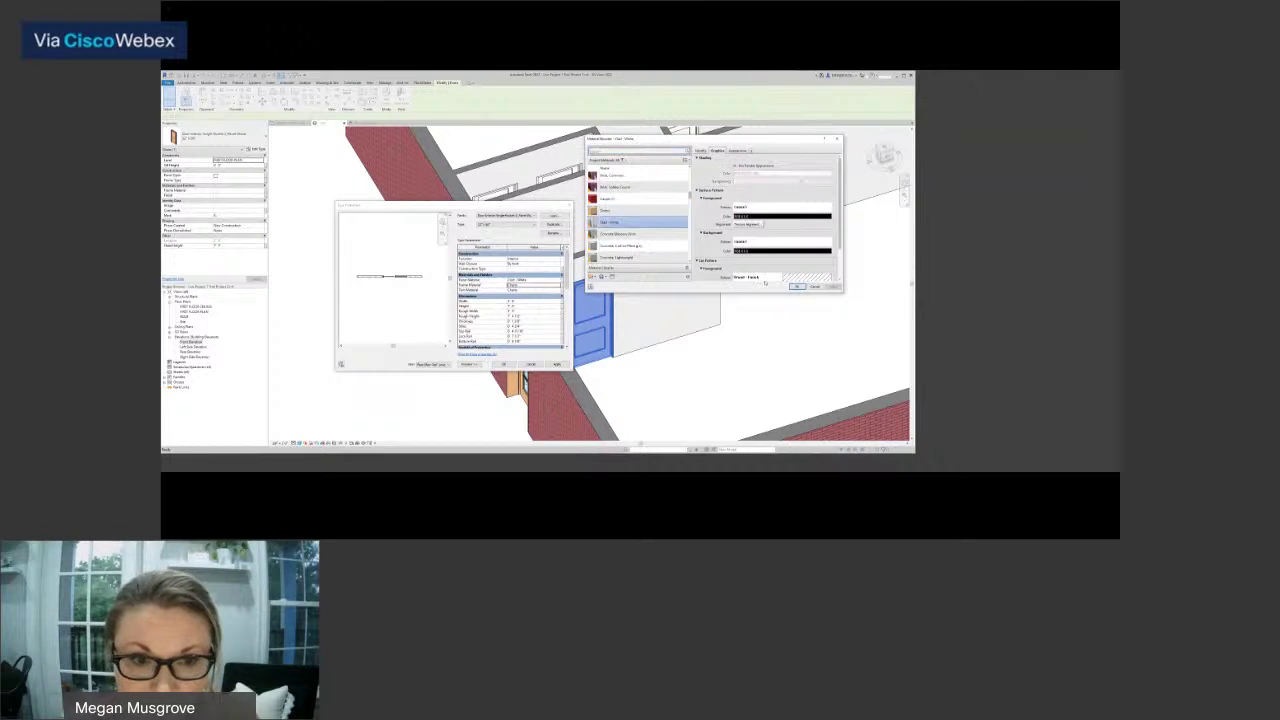
{"action": "left_click", "coordinate": [797, 287]}
{"action": "left_click", "coordinate": [559, 290]}
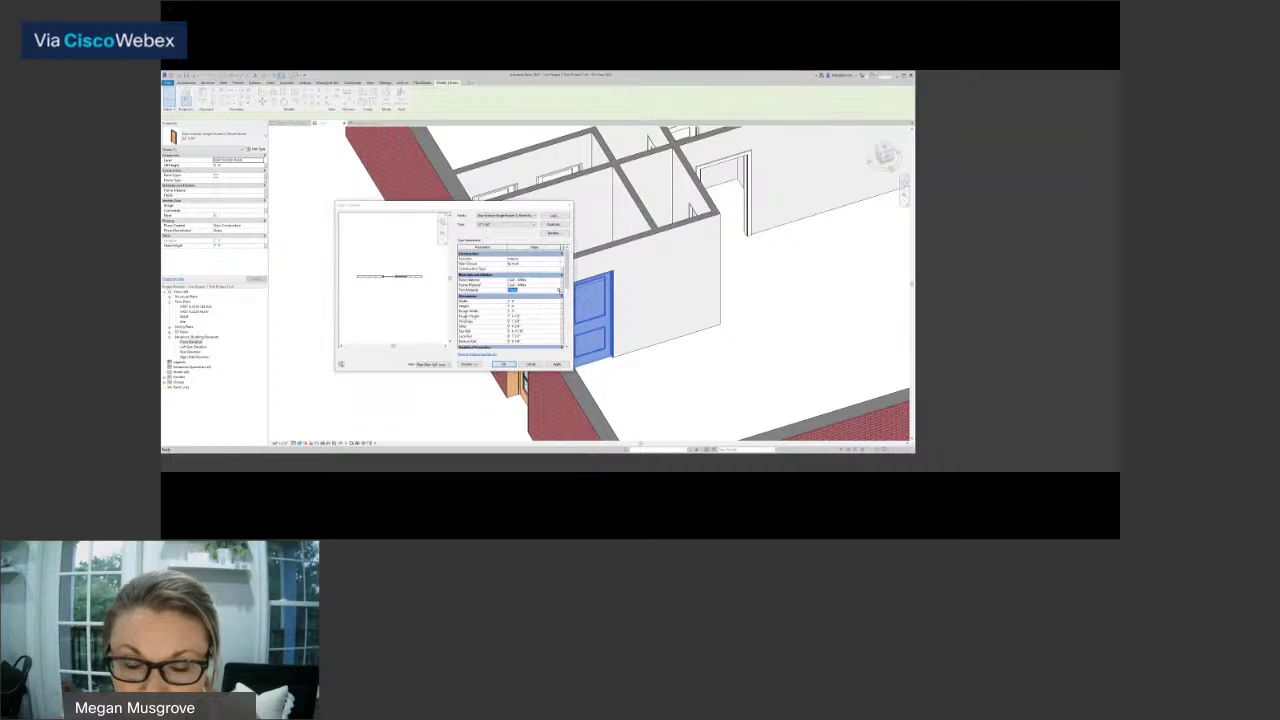
{"action": "left_click", "coordinate": [559, 290]}
{"action": "left_click", "coordinate": [634, 222]}
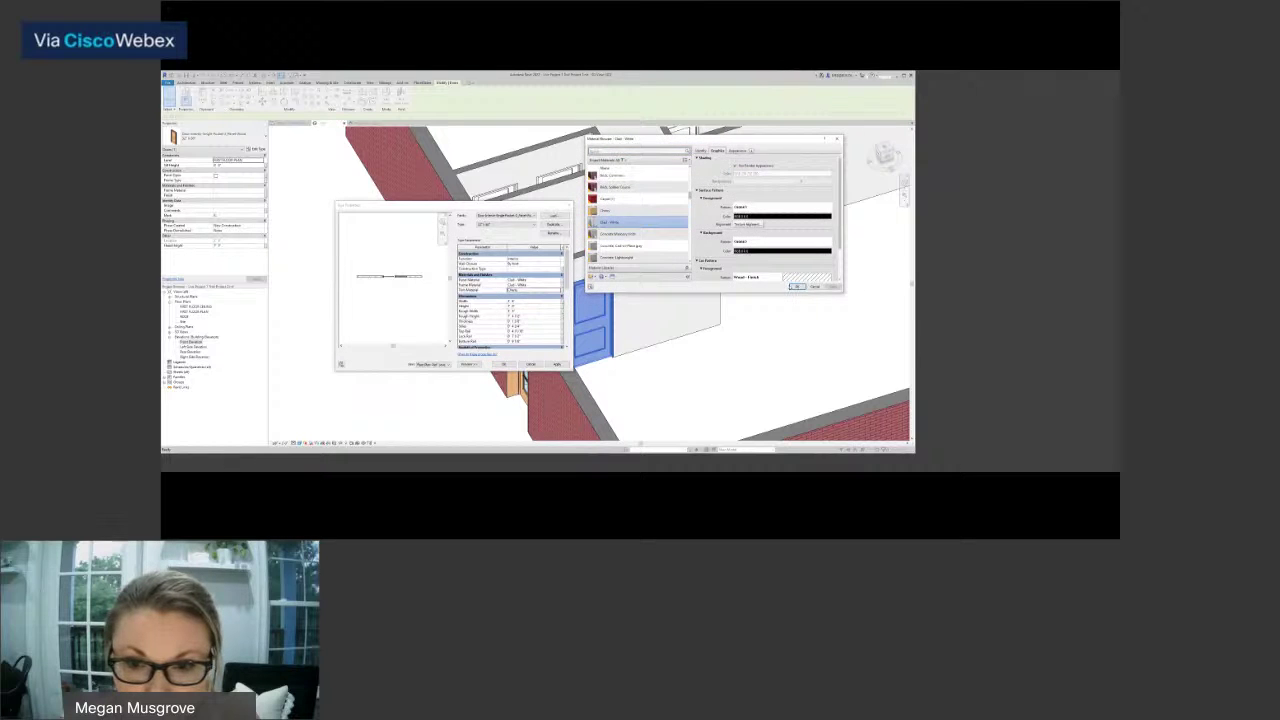
{"action": "left_click", "coordinate": [797, 287]}
{"action": "left_click", "coordinate": [508, 364]}
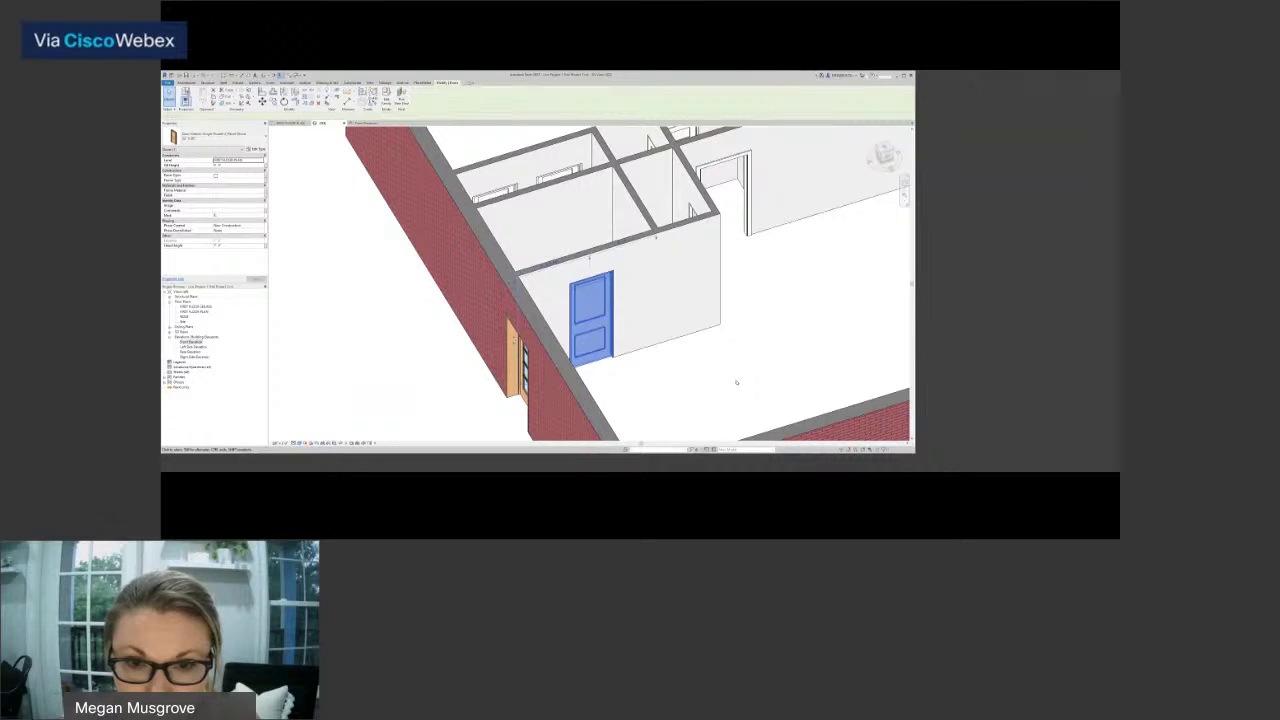
Select the full-glass exterior door in the brick wall and open its type properties.
{"action": "left_click", "coordinate": [736, 382]}
{"action": "scroll", "coordinate": [847, 240], "scroll_direction": "down", "scroll_amount": 5}
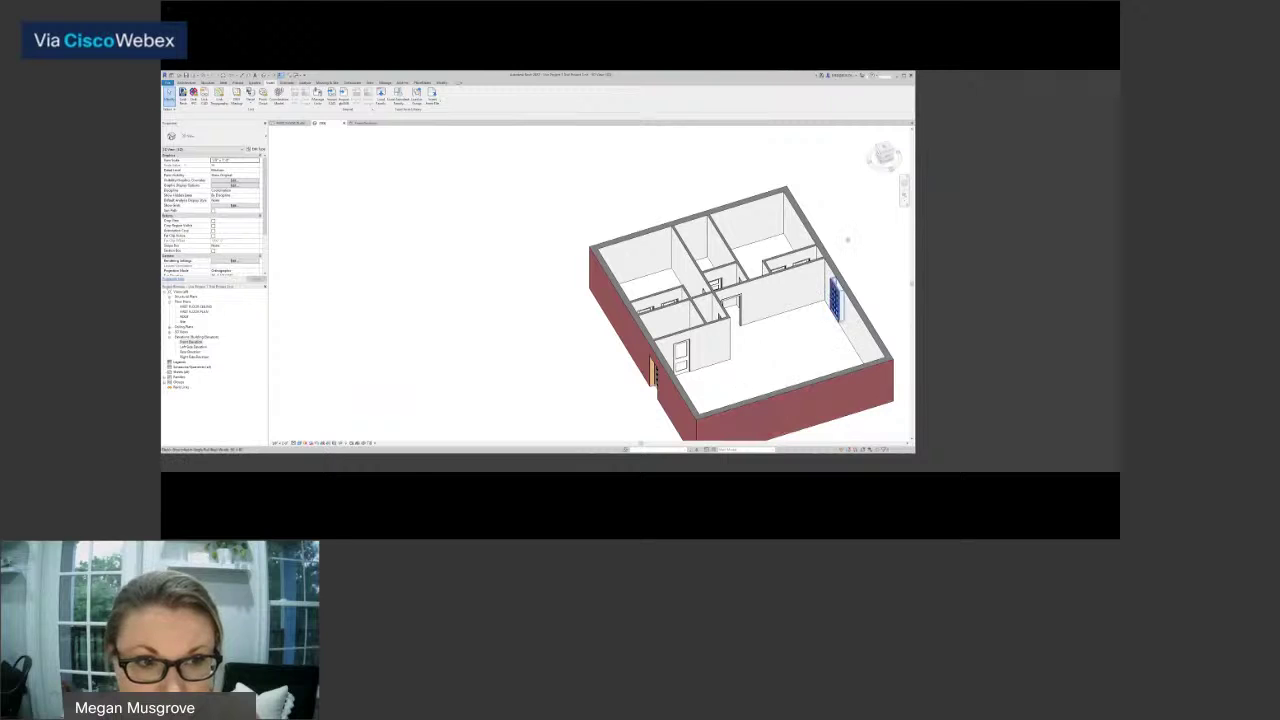
{"action": "left_click", "coordinate": [876, 162]}
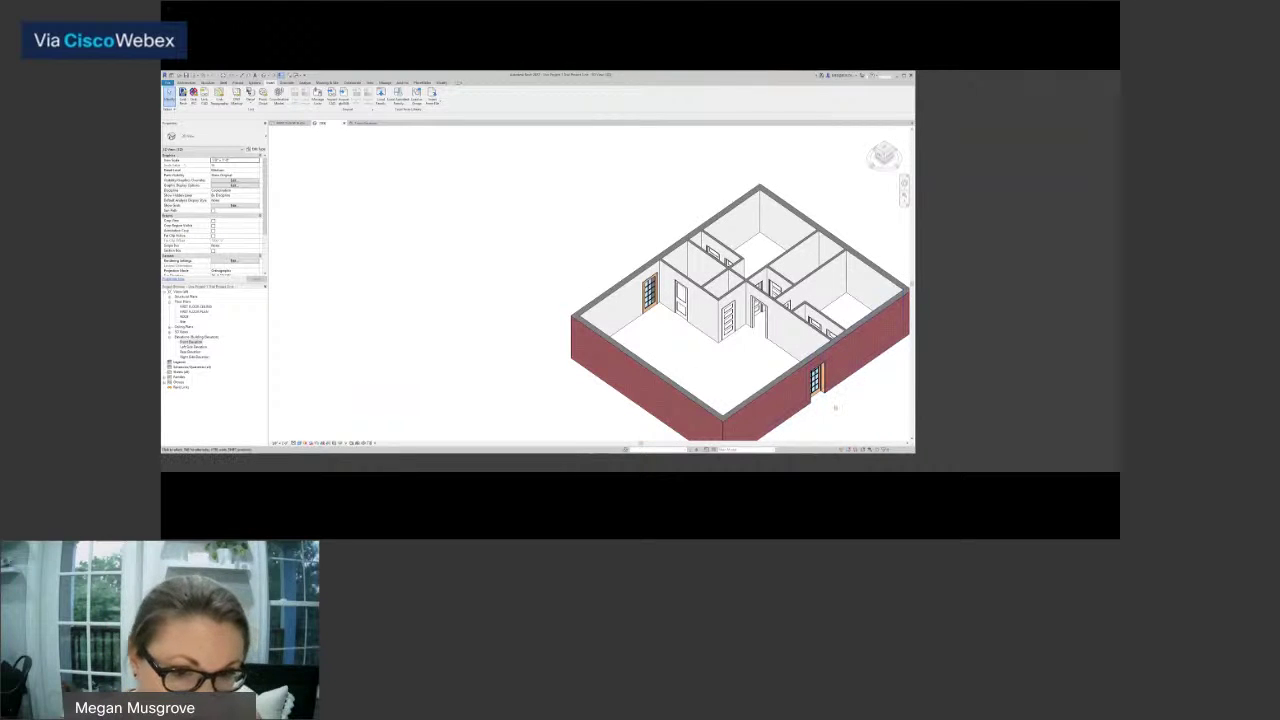
{"action": "scroll", "coordinate": [835, 407], "scroll_direction": "up", "scroll_amount": 6}
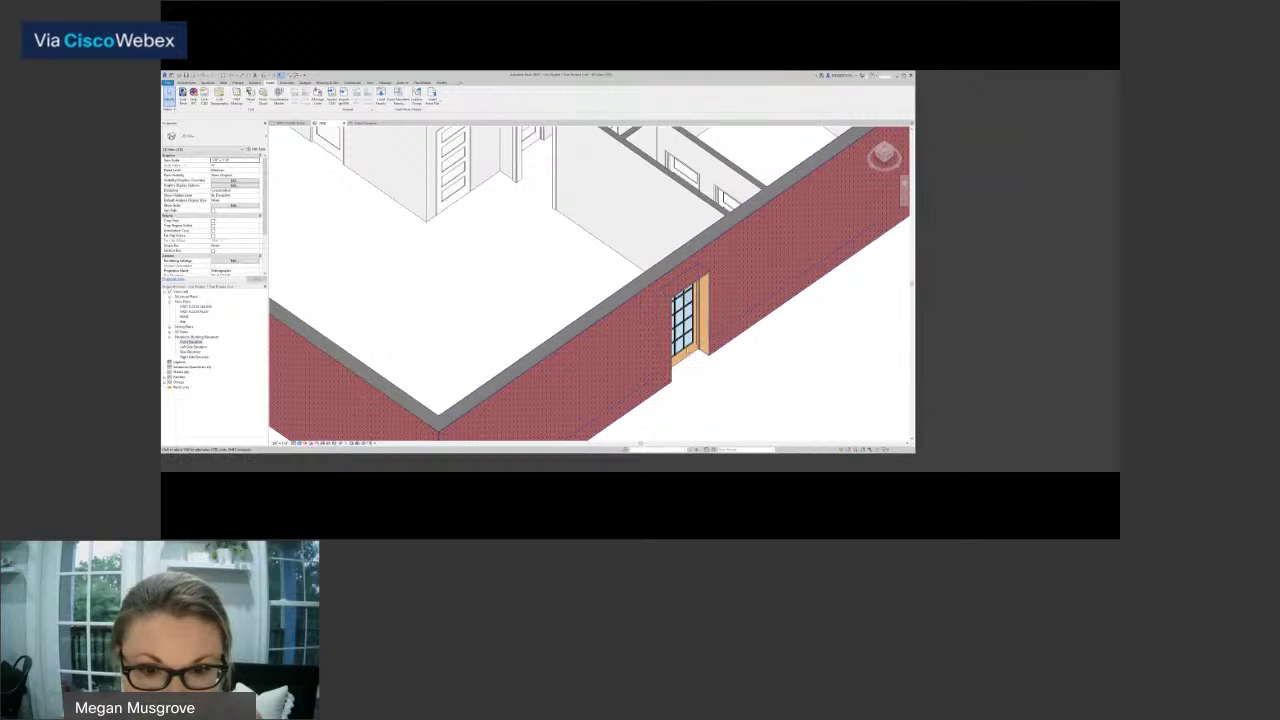
{"action": "left_click", "coordinate": [686, 340]}
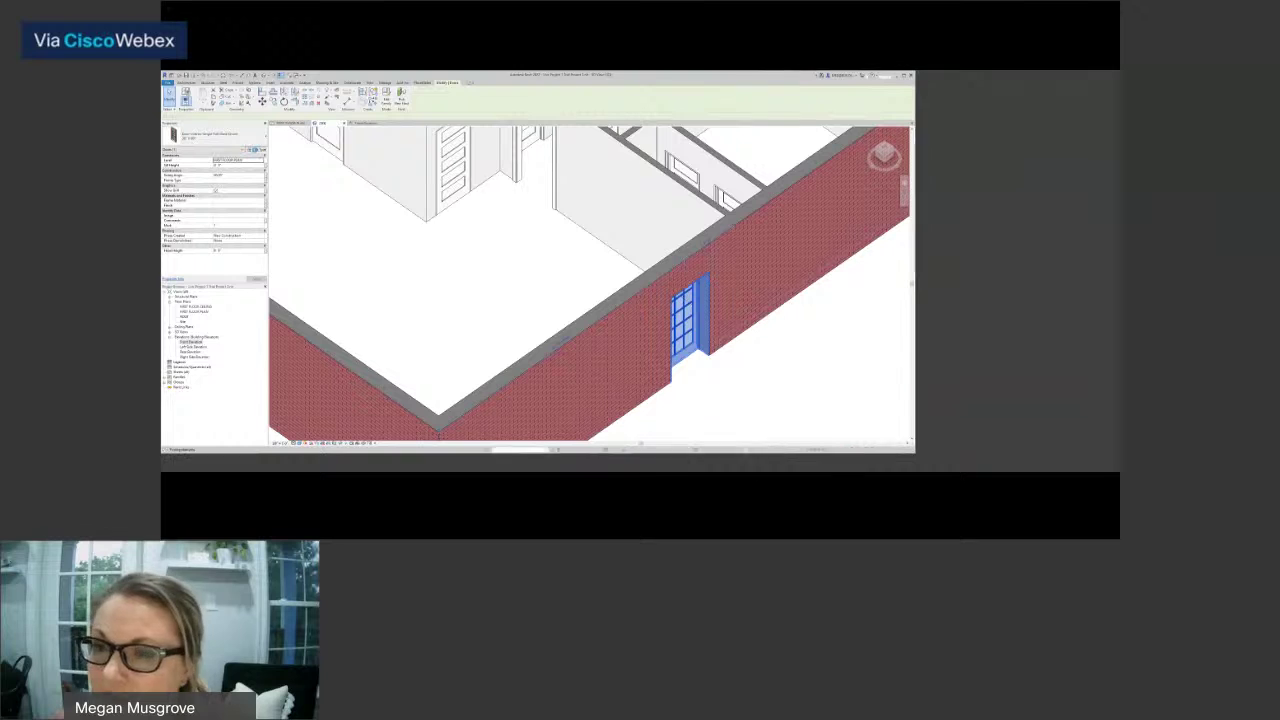
{"action": "left_click", "coordinate": [257, 149]}
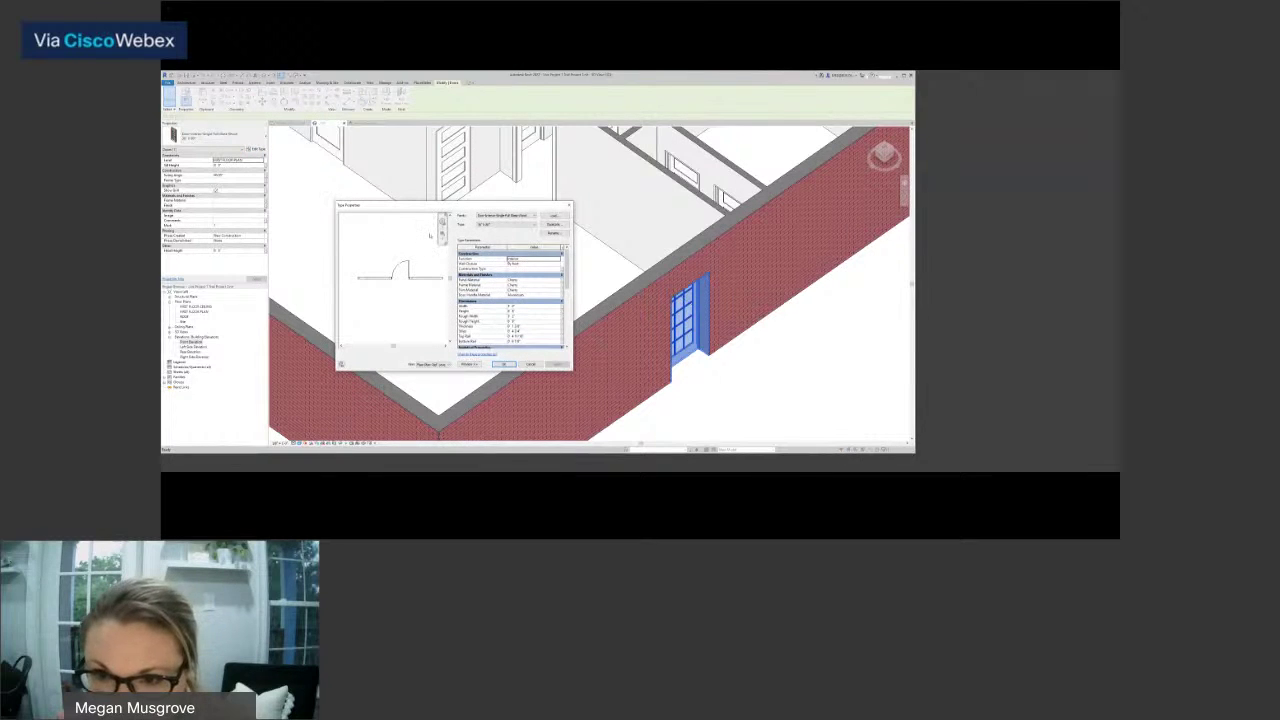
{"action": "left_click", "coordinate": [537, 282]}
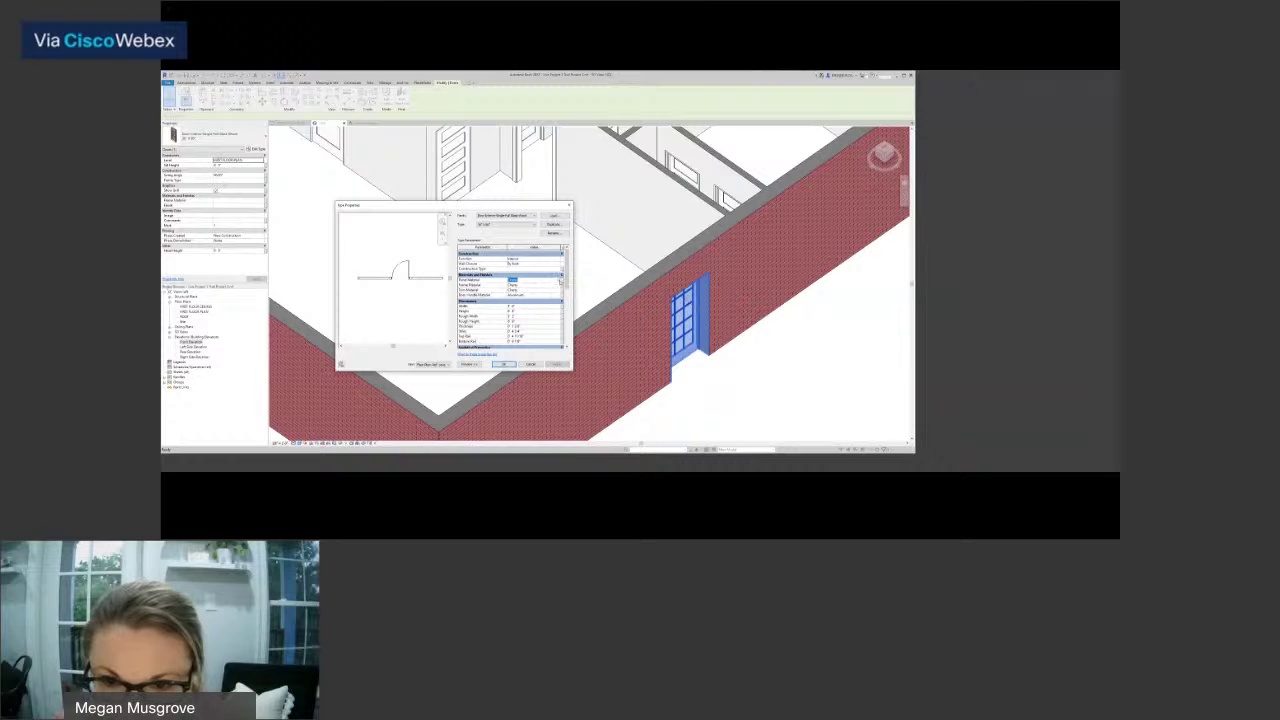
{"action": "left_click", "coordinate": [559, 281]}
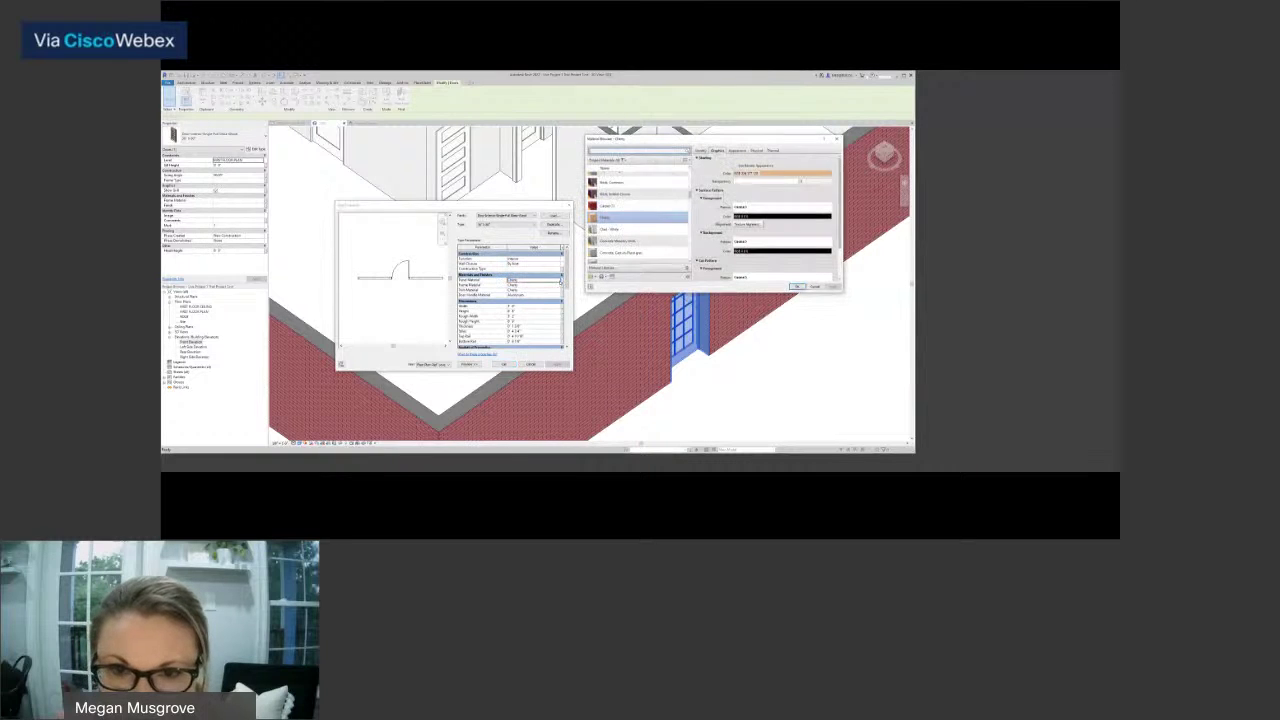
{"action": "scroll", "coordinate": [641, 242], "scroll_direction": "up", "scroll_amount": 1}
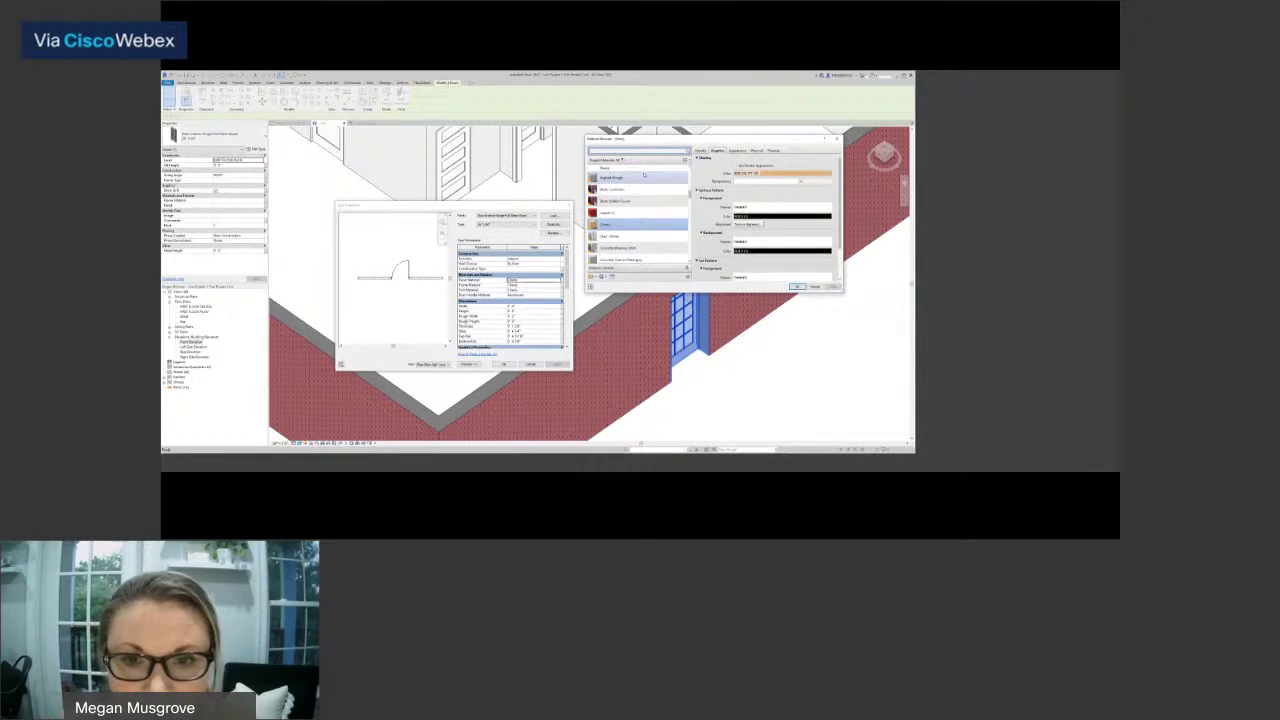
{"action": "left_click", "coordinate": [641, 236]}
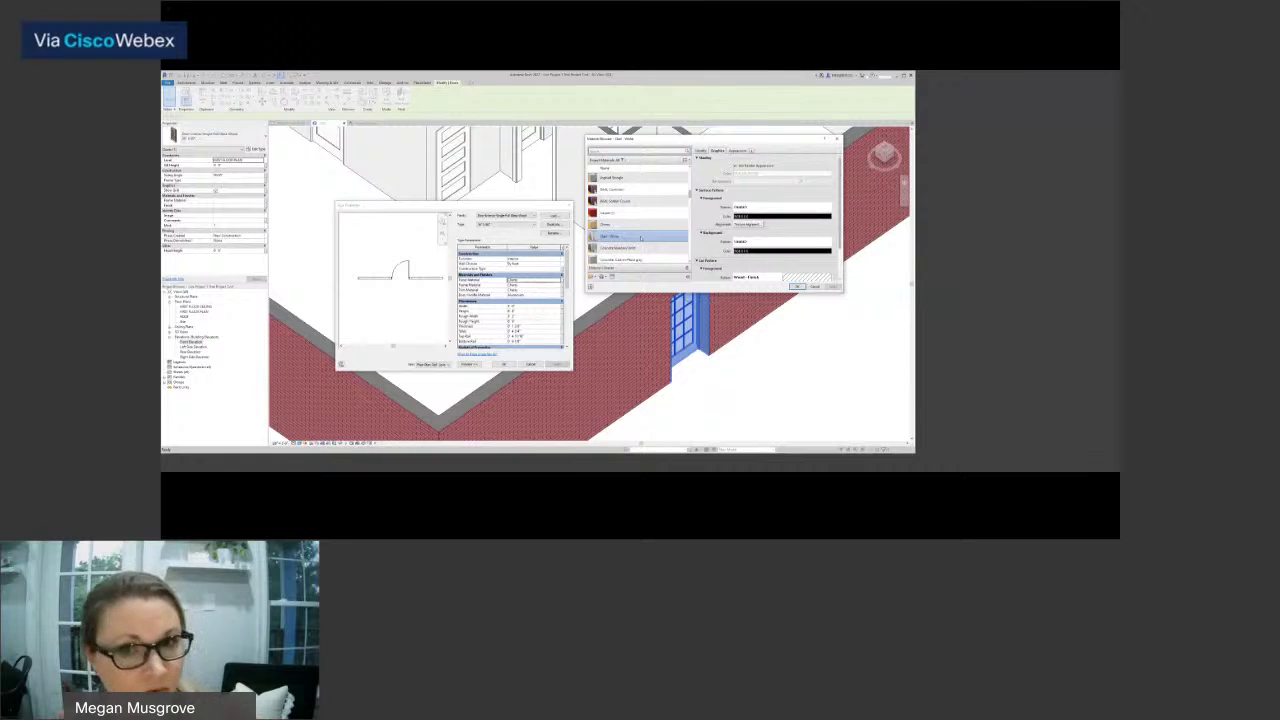
{"action": "right_click", "coordinate": [641, 237]}
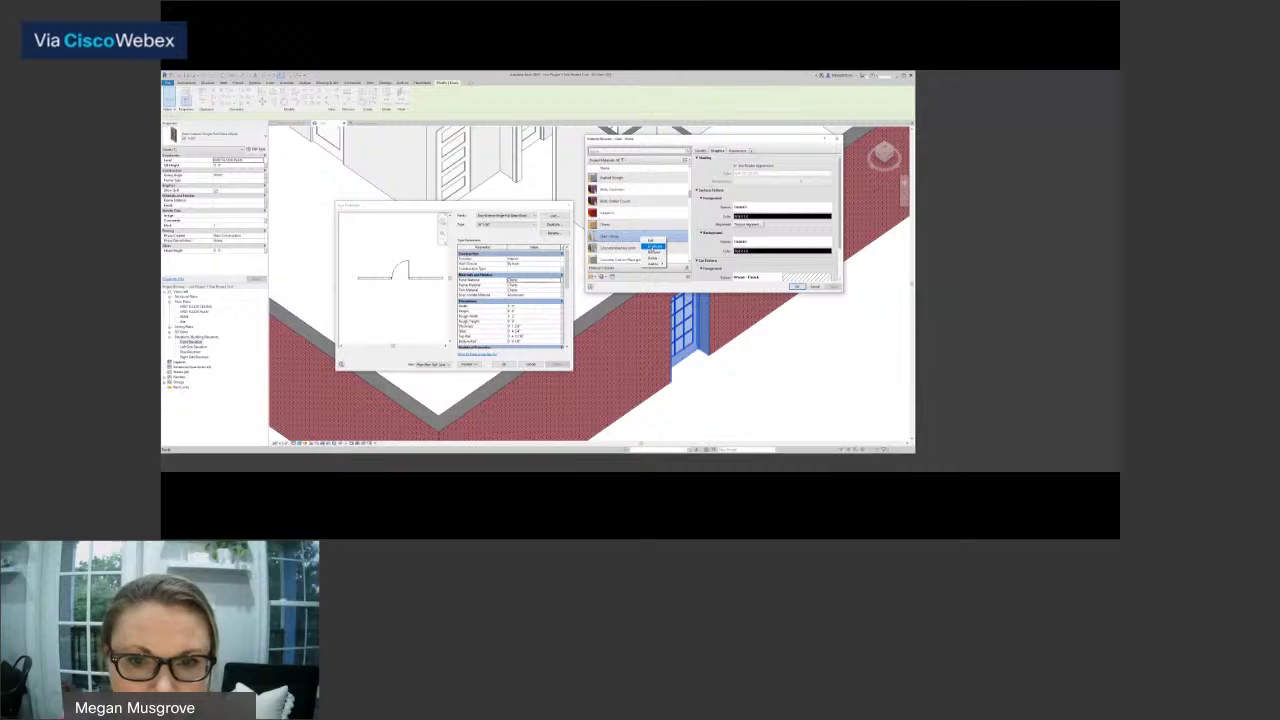
{"action": "left_click", "coordinate": [652, 247]}
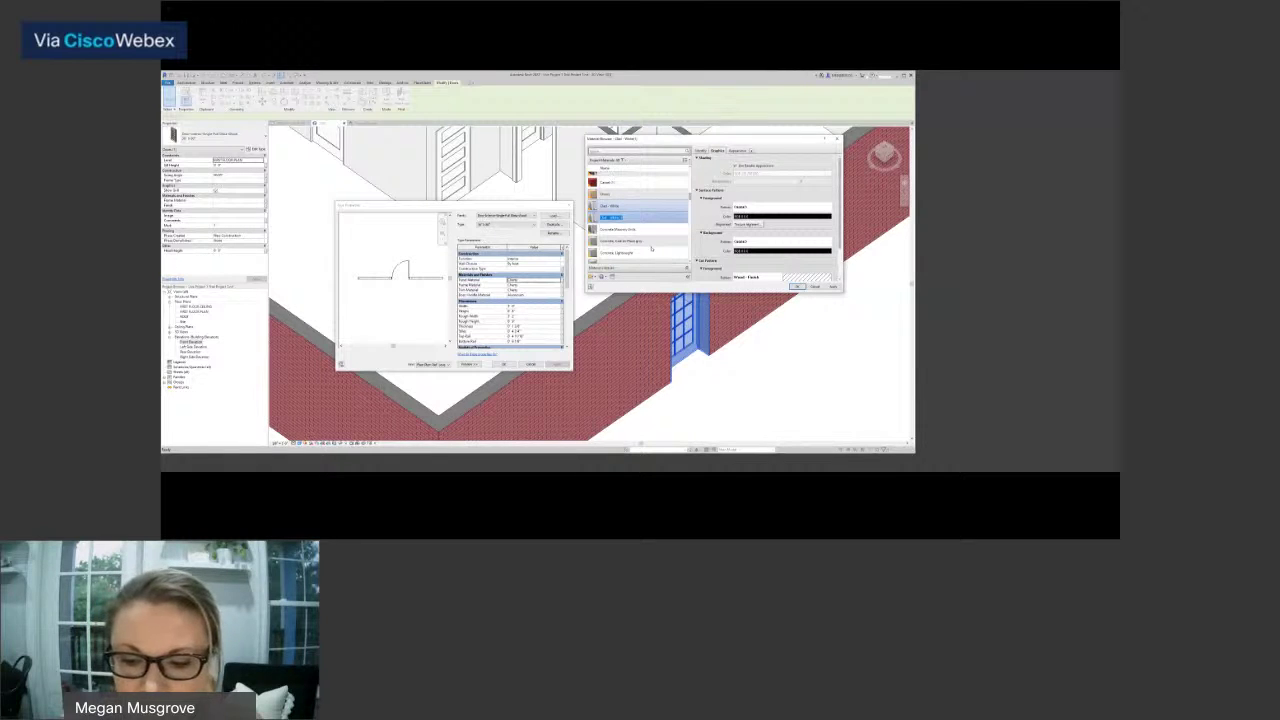
{"action": "left_click", "coordinate": [818, 287]}
{"action": "left_click", "coordinate": [816, 287]}
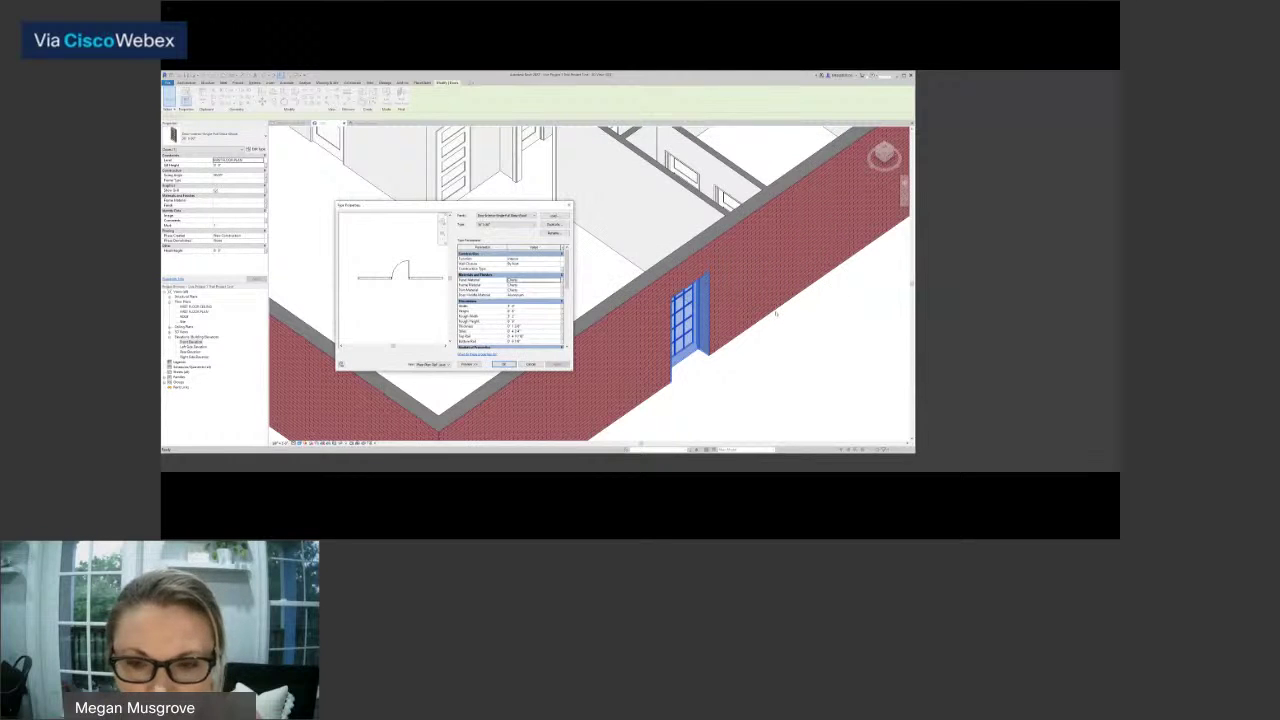
Search the materials for the exterior door's panel, select the light wood material and start replacing its appearance image.
{"action": "left_click", "coordinate": [560, 280]}
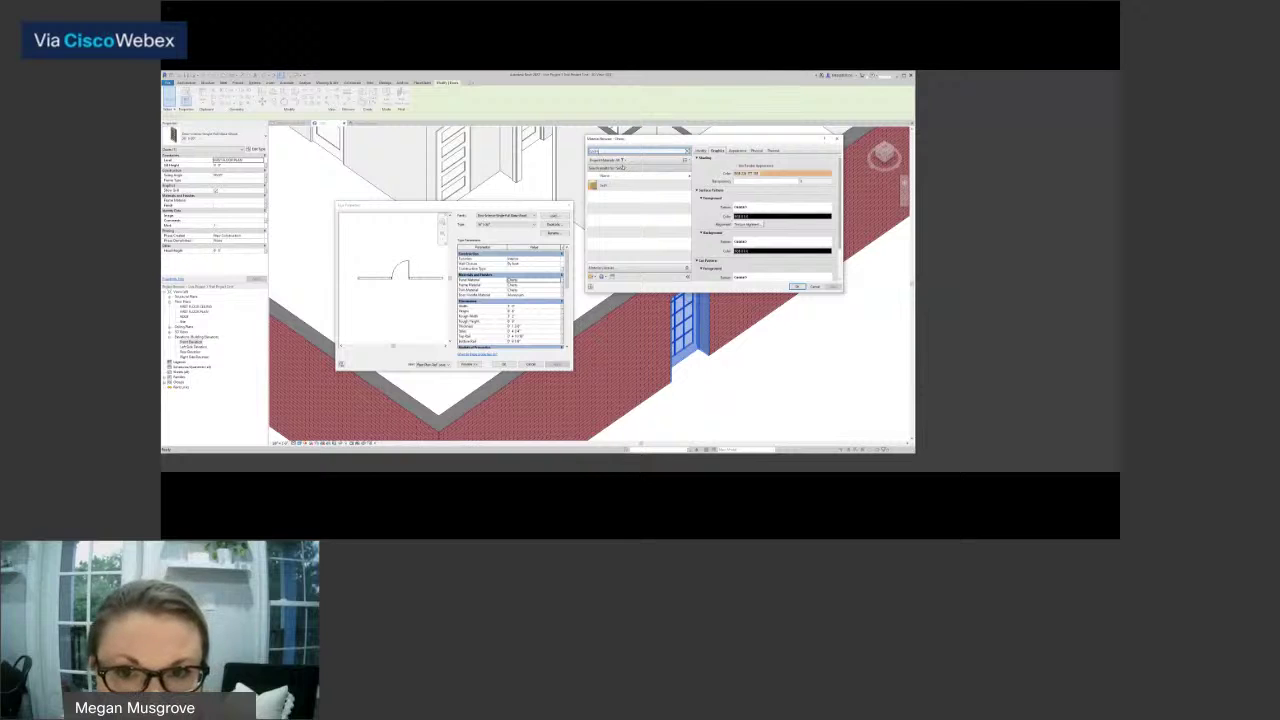
{"action": "left_click", "coordinate": [628, 187]}
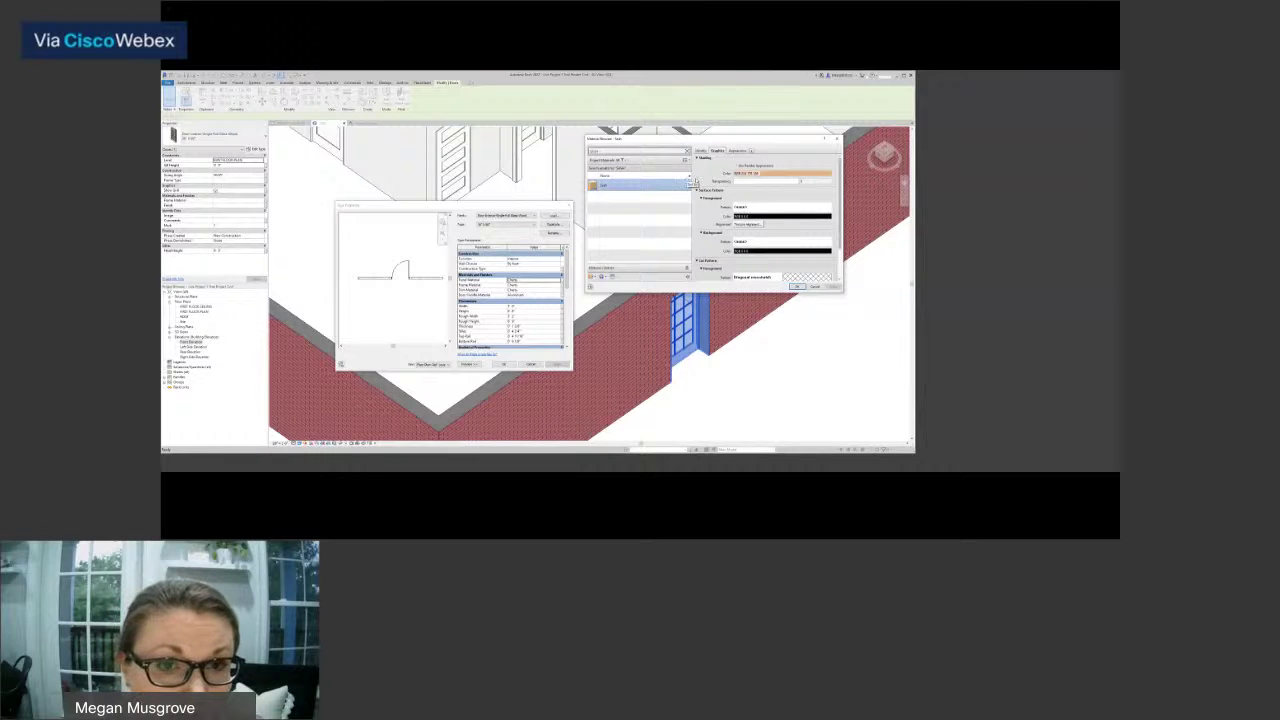
{"action": "left_click", "coordinate": [737, 150]}
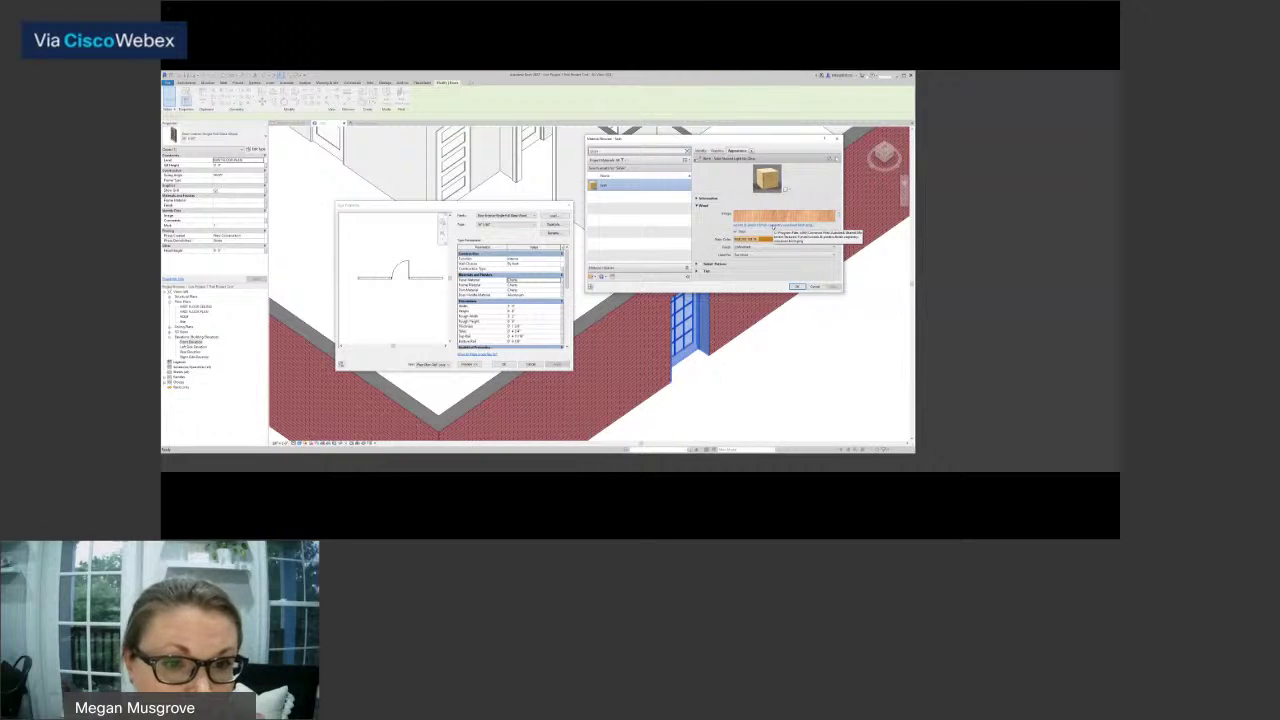
{"action": "left_click", "coordinate": [772, 227]}
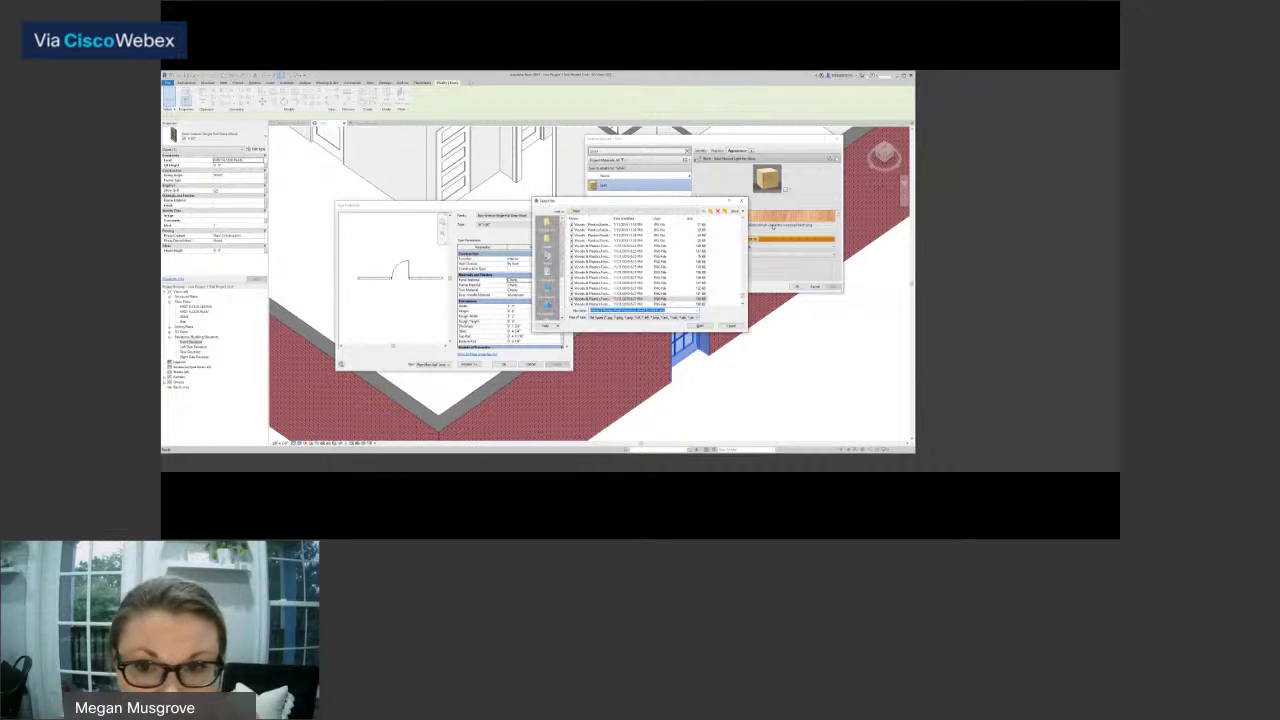
Show the texture files as thumbnails in an enlarged file selection window and select a black texture image.
{"action": "left_click_drag", "start_coordinate": [691, 204], "coordinate": [613, 190]}
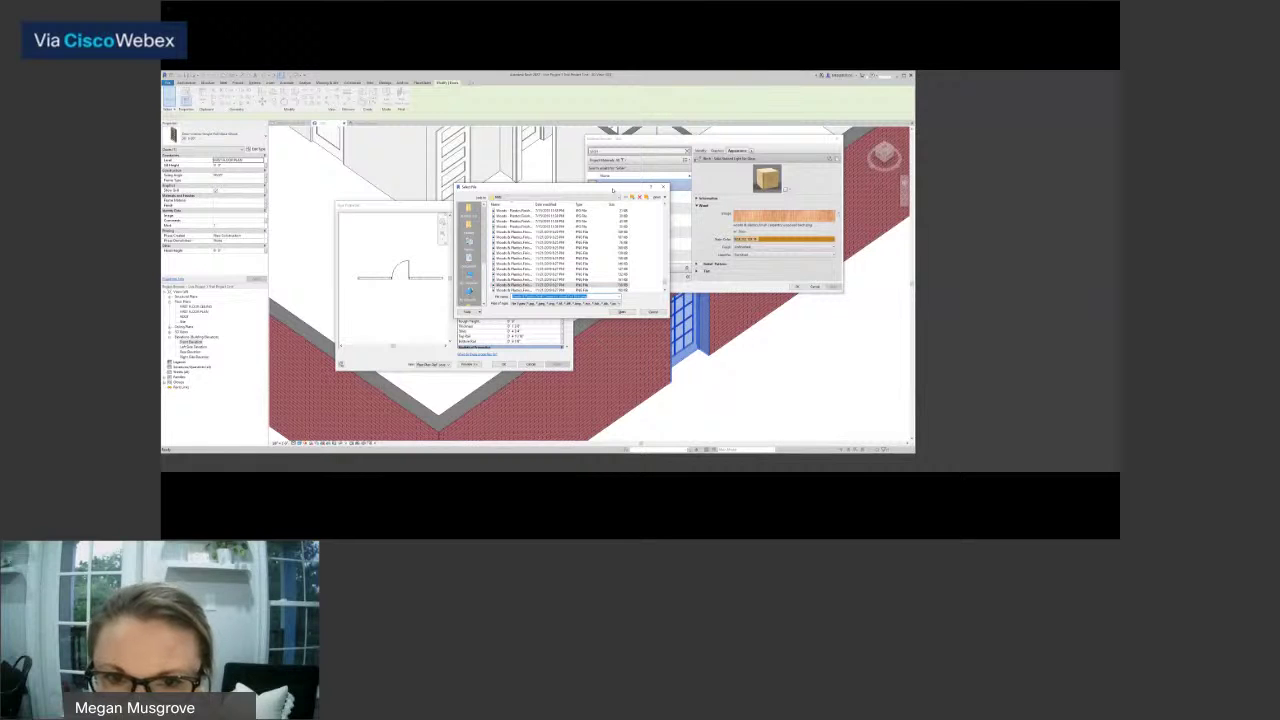
{"action": "left_click", "coordinate": [661, 197]}
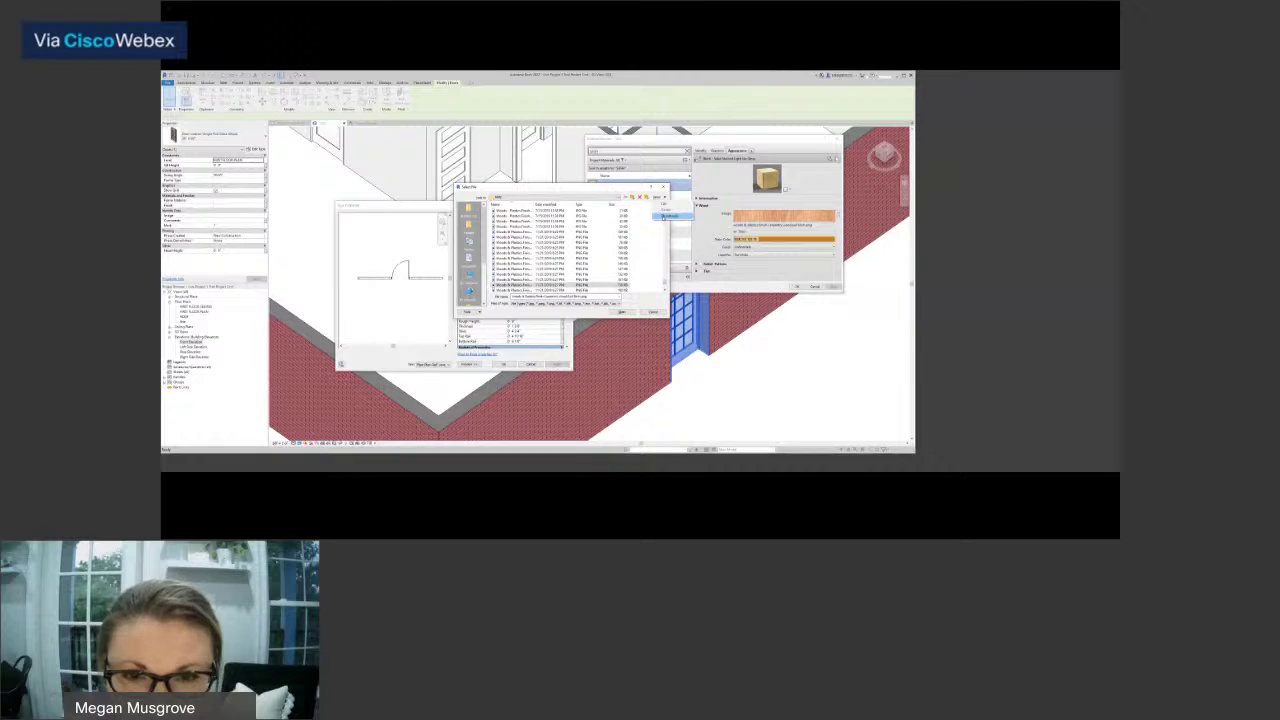
{"action": "left_click", "coordinate": [667, 216]}
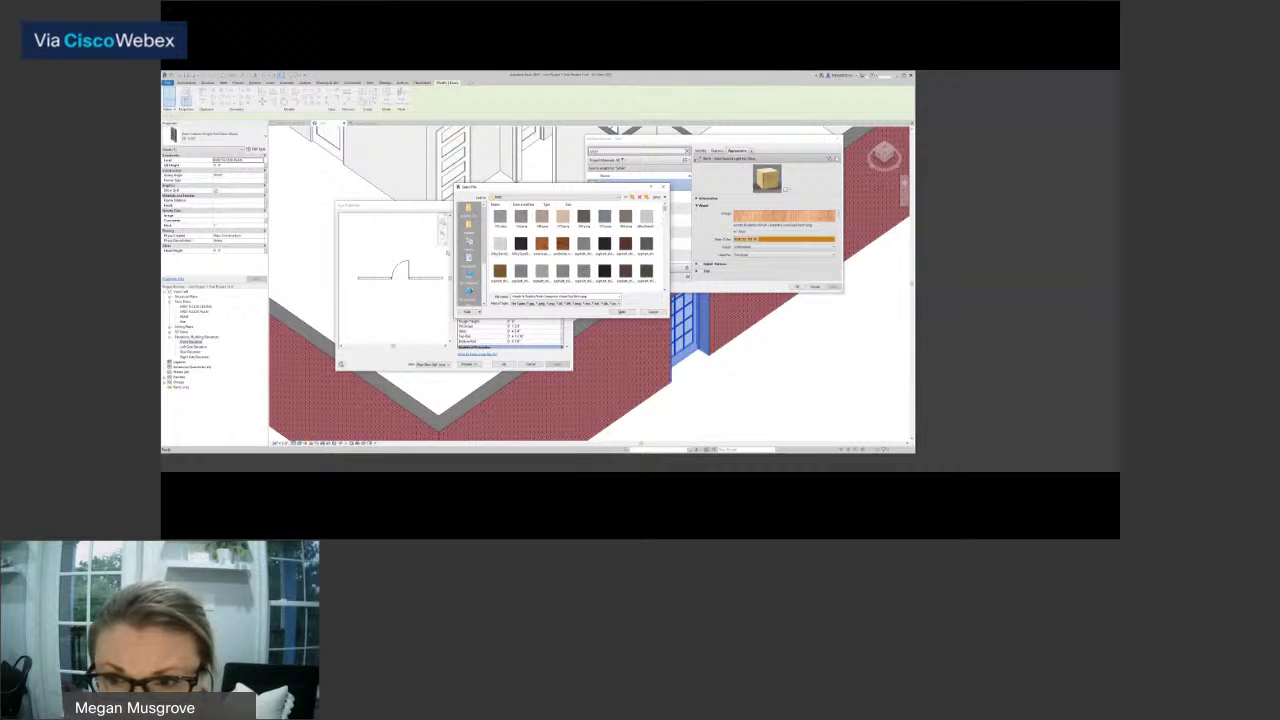
{"action": "left_click_drag", "start_coordinate": [453, 250], "coordinate": [253, 247]}
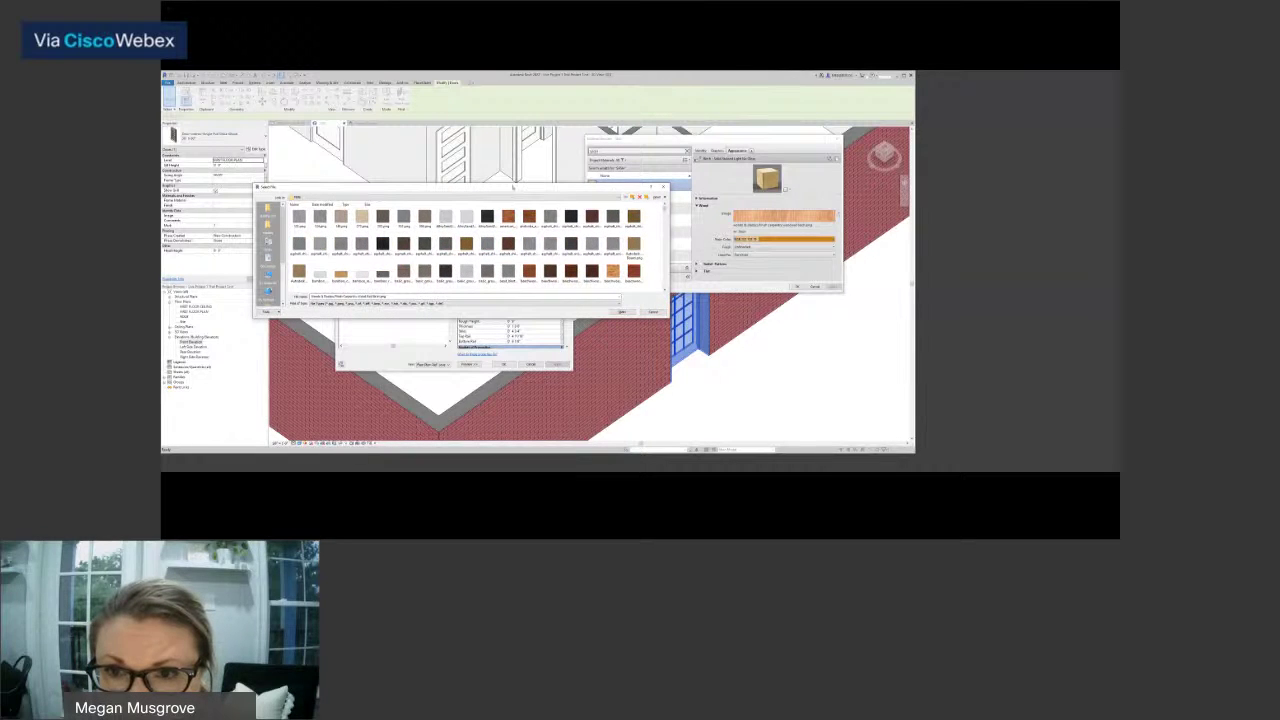
{"action": "left_click_drag", "start_coordinate": [512, 186], "coordinate": [506, 93]}
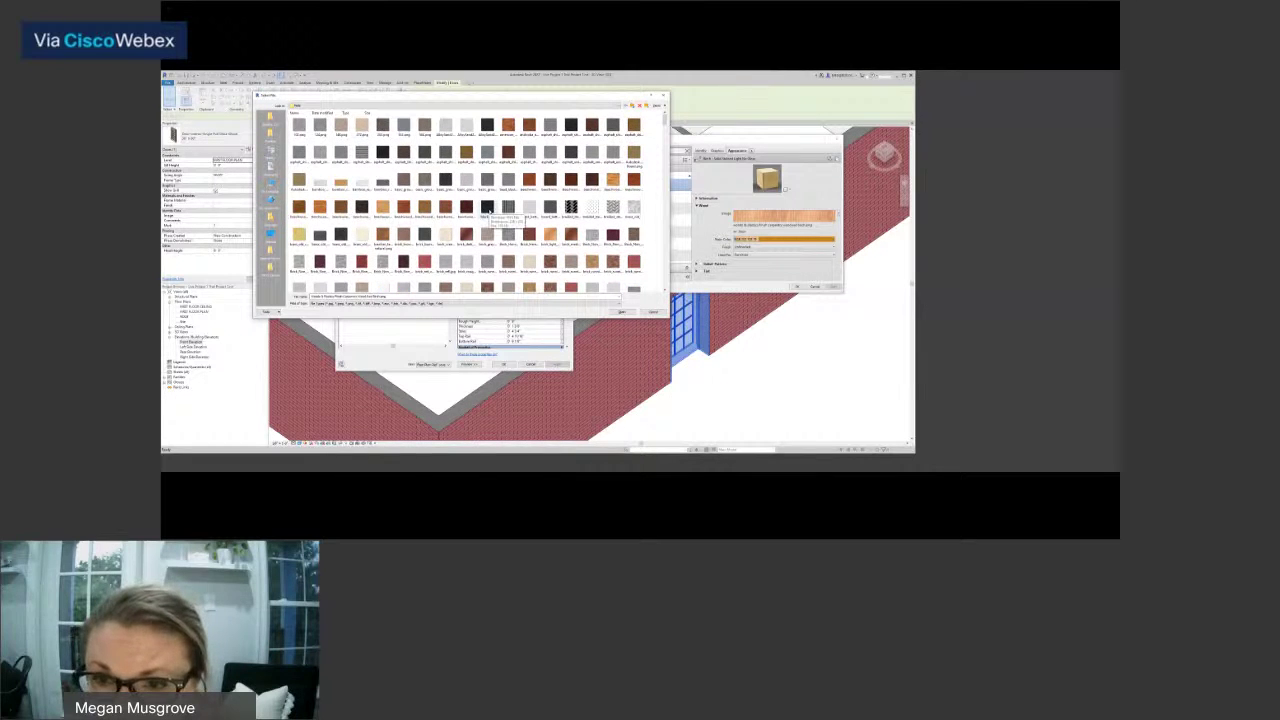
{"action": "left_click", "coordinate": [487, 207]}
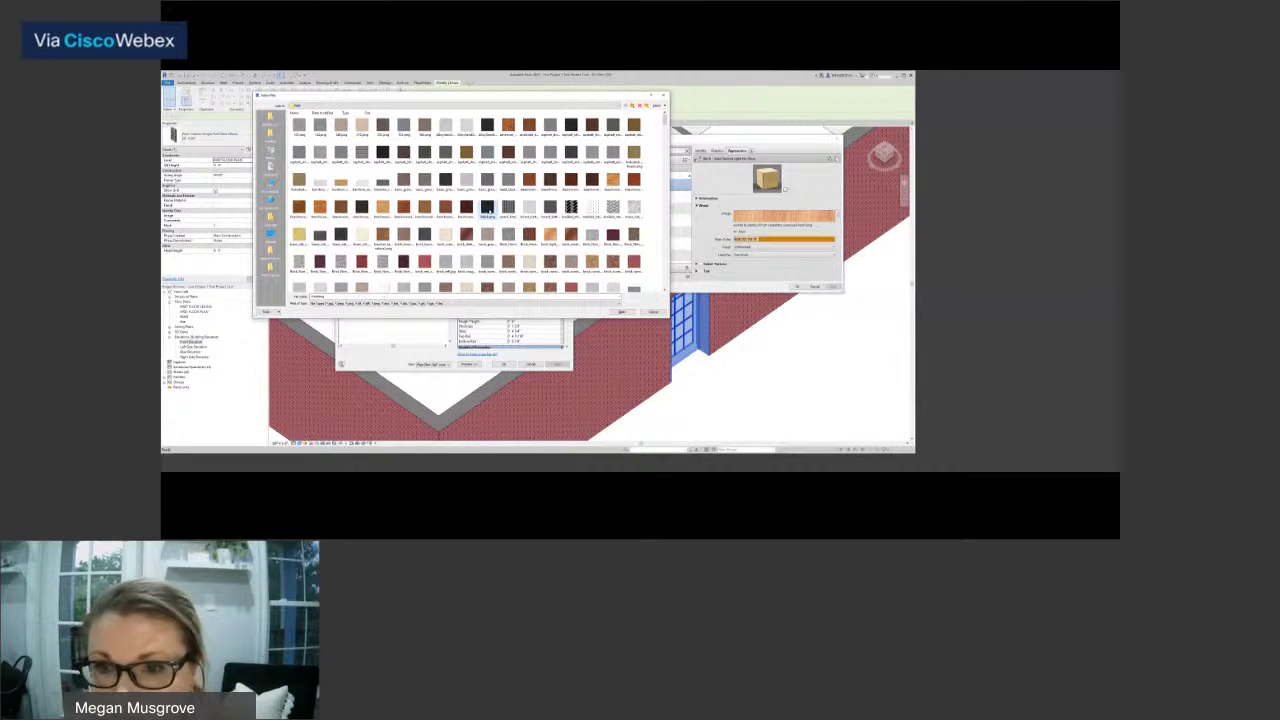
Load the selected black texture as the door material's wood image and turn off the stain.
{"action": "left_click", "coordinate": [620, 312]}
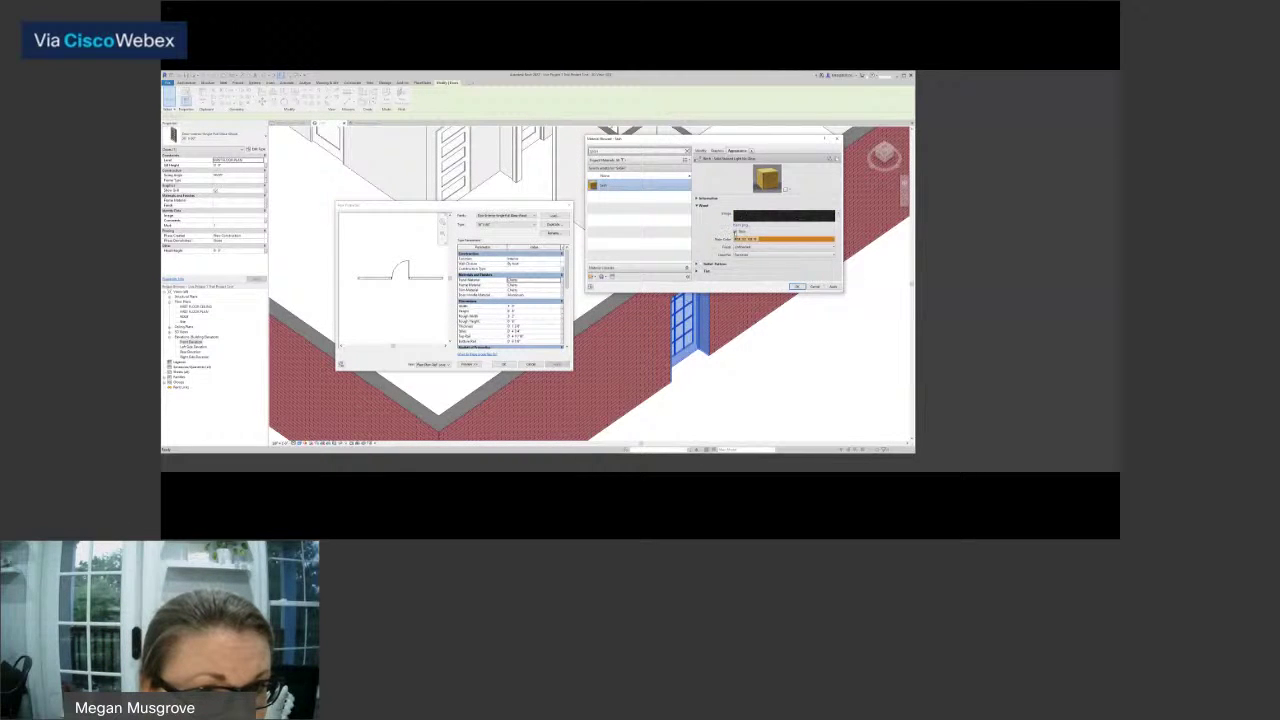
{"action": "left_click", "coordinate": [735, 231]}
Review the wood's finish and usage options, and inspect the black image's settings in the texture editor.
{"action": "left_click", "coordinate": [754, 241]}
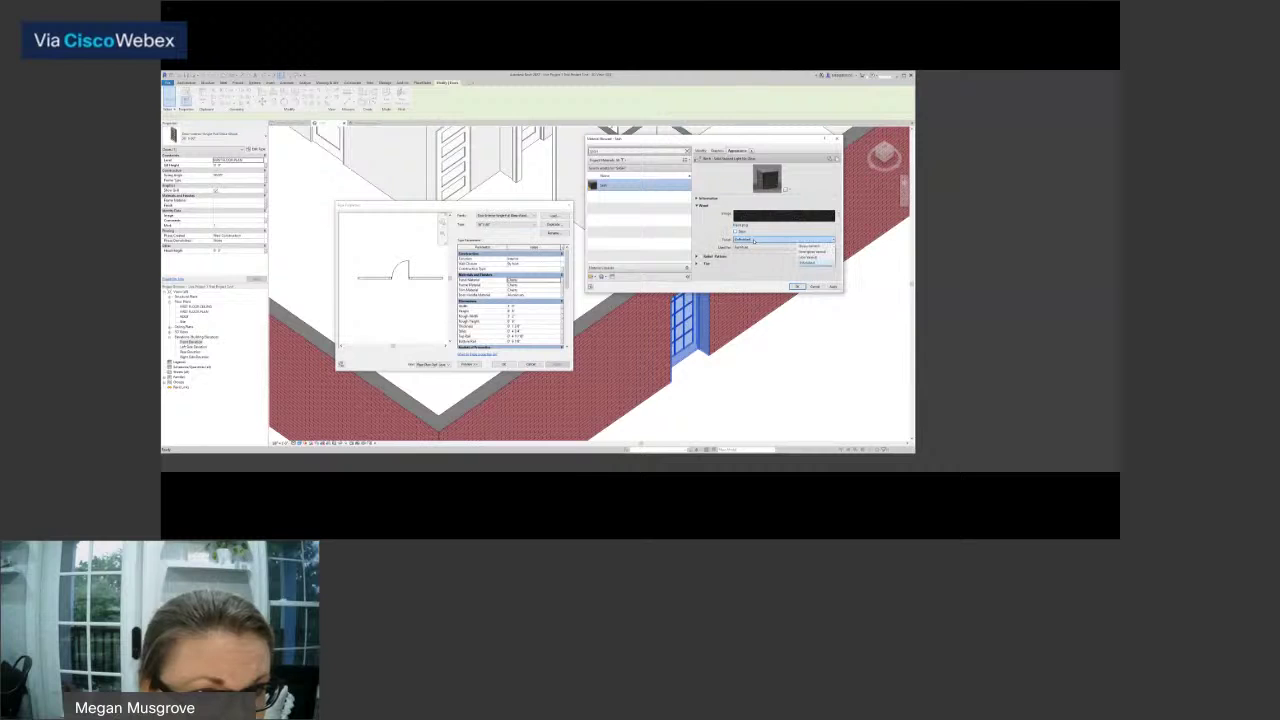
{"action": "left_click", "coordinate": [755, 241]}
{"action": "left_click", "coordinate": [758, 248]}
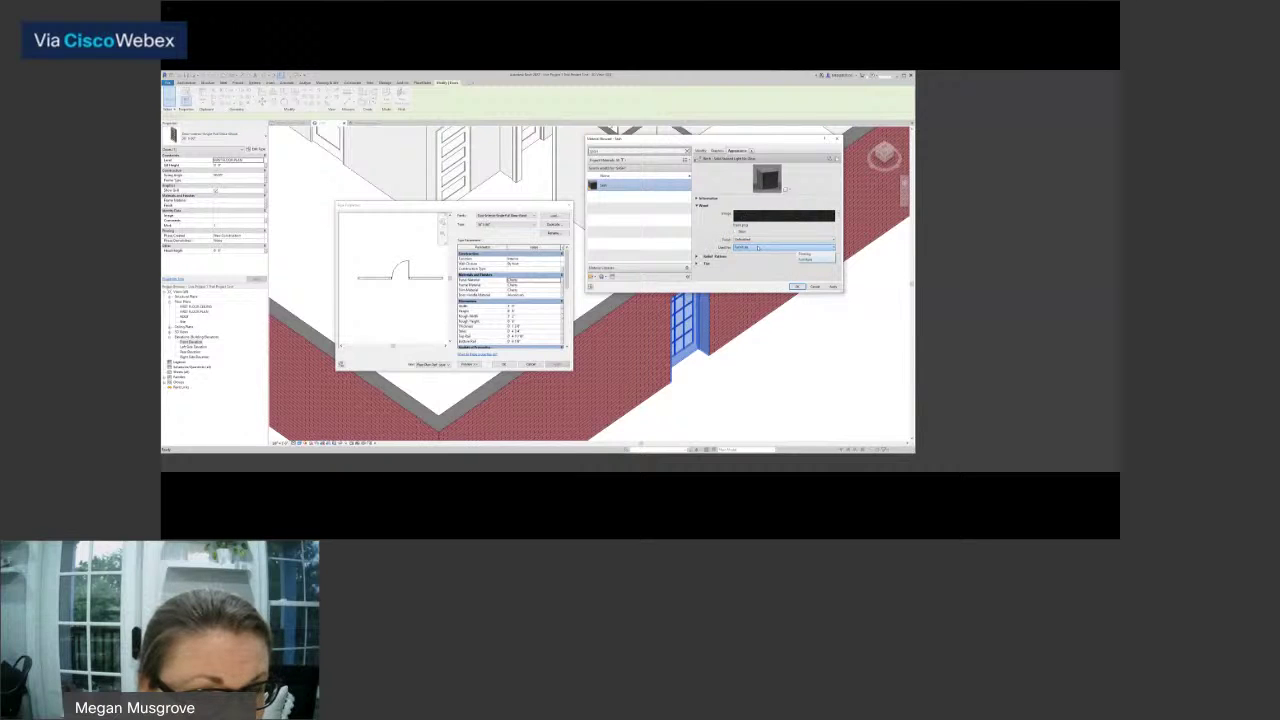
{"action": "left_click", "coordinate": [758, 248]}
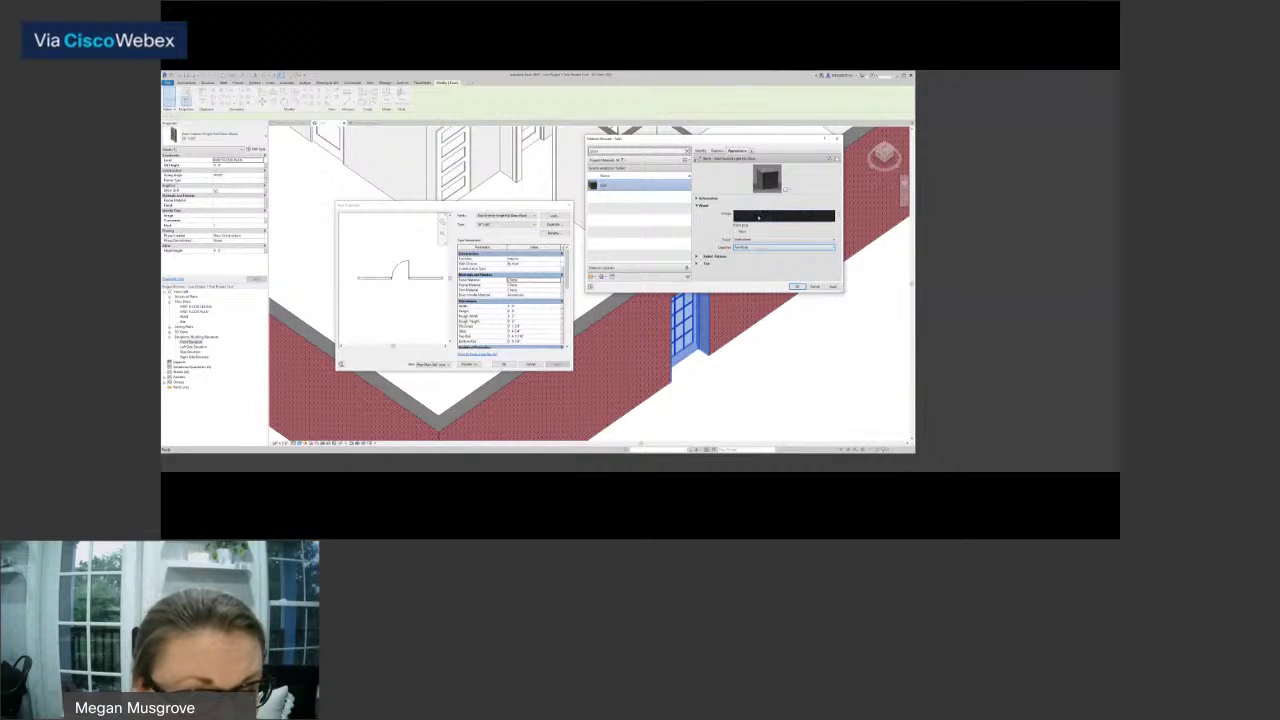
{"action": "left_click", "coordinate": [759, 216]}
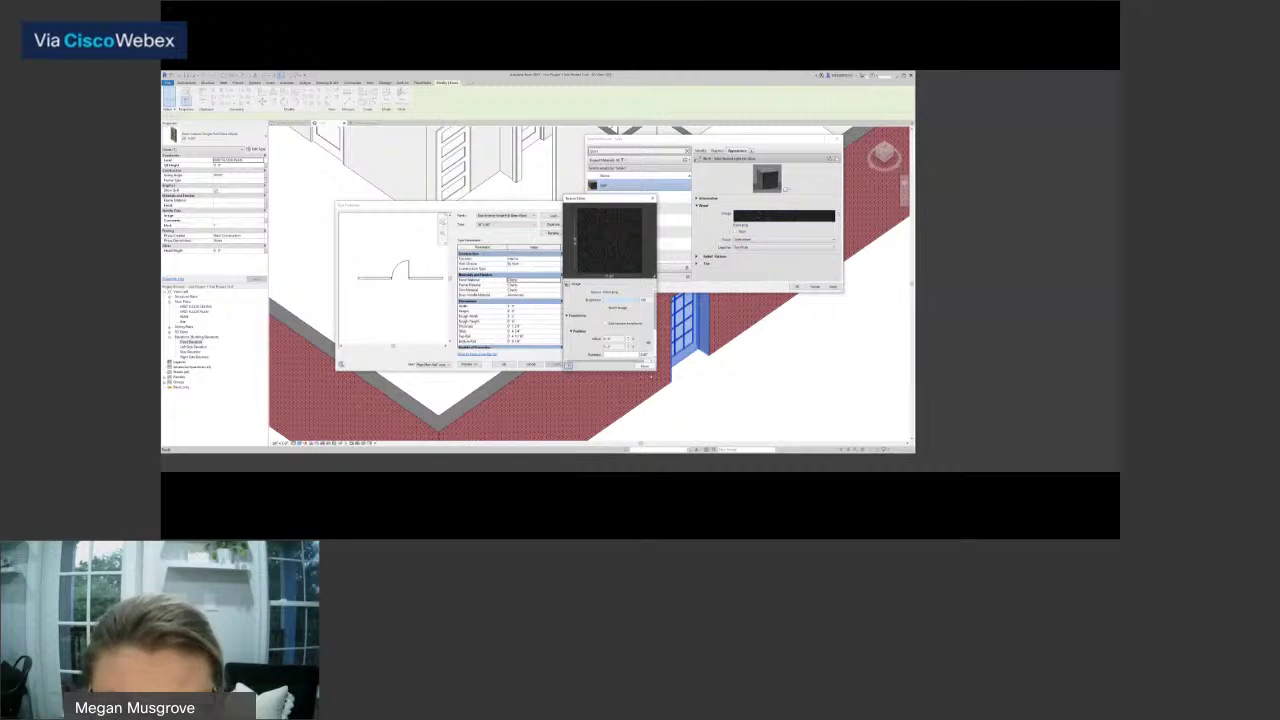
{"action": "left_click", "coordinate": [645, 366]}
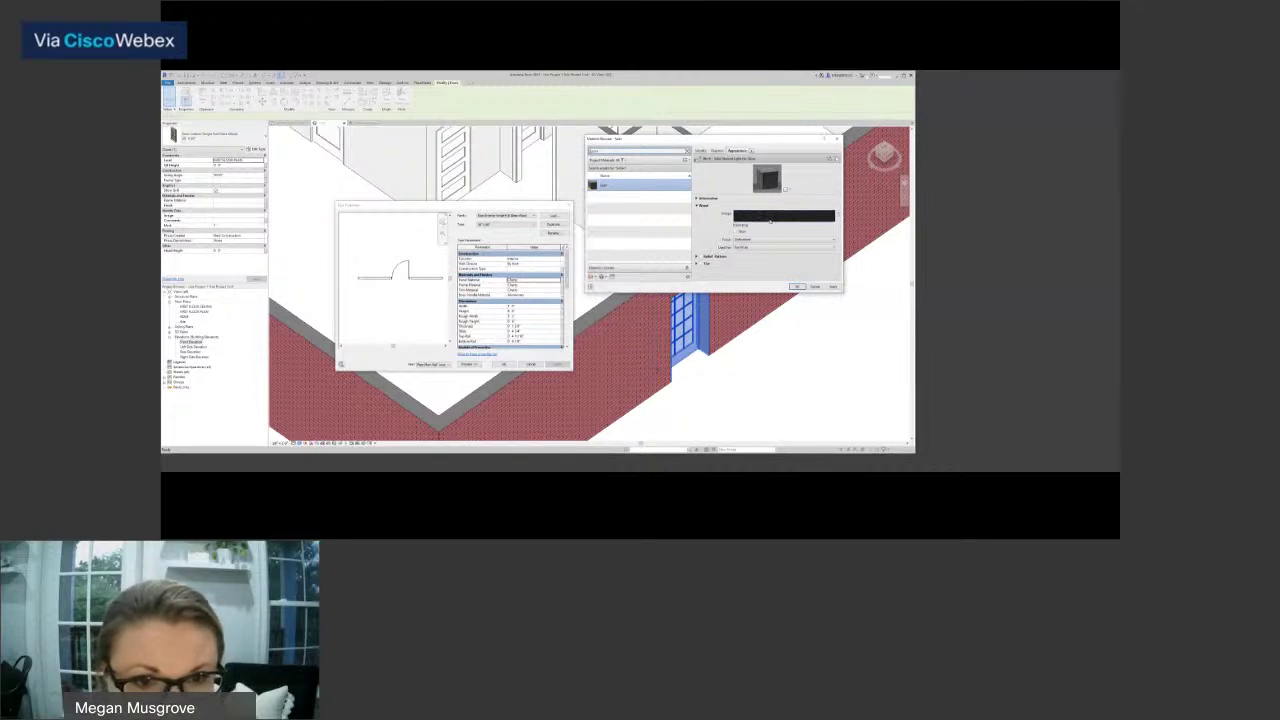
Replace the door material's wood image with the dark grey texture from the texture folder.
{"action": "left_click", "coordinate": [741, 226]}
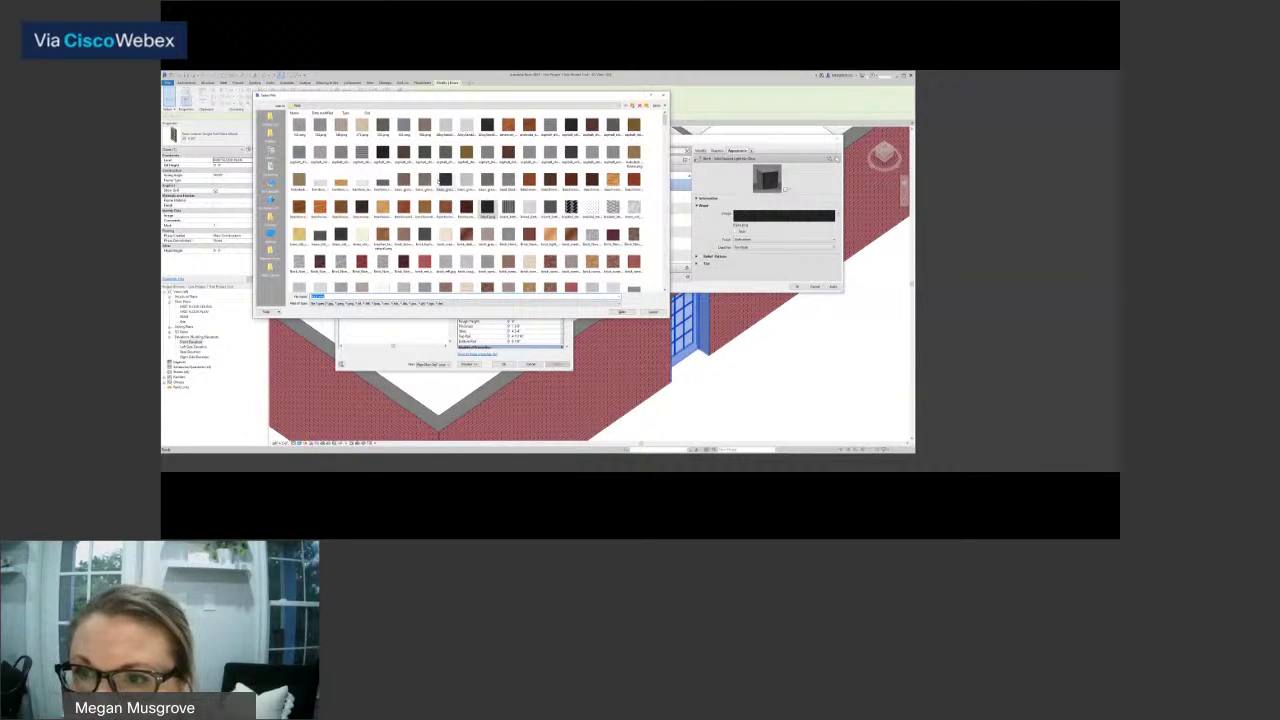
{"action": "left_click", "coordinate": [445, 181]}
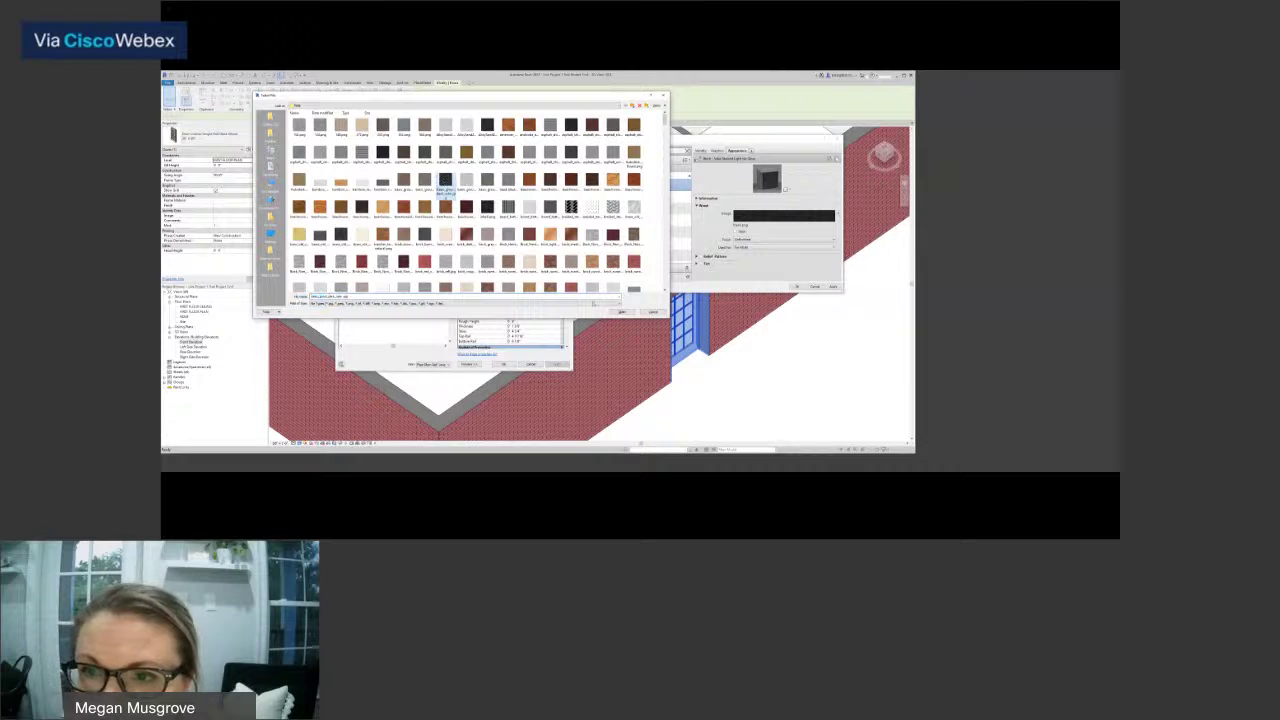
{"action": "left_click", "coordinate": [622, 313]}
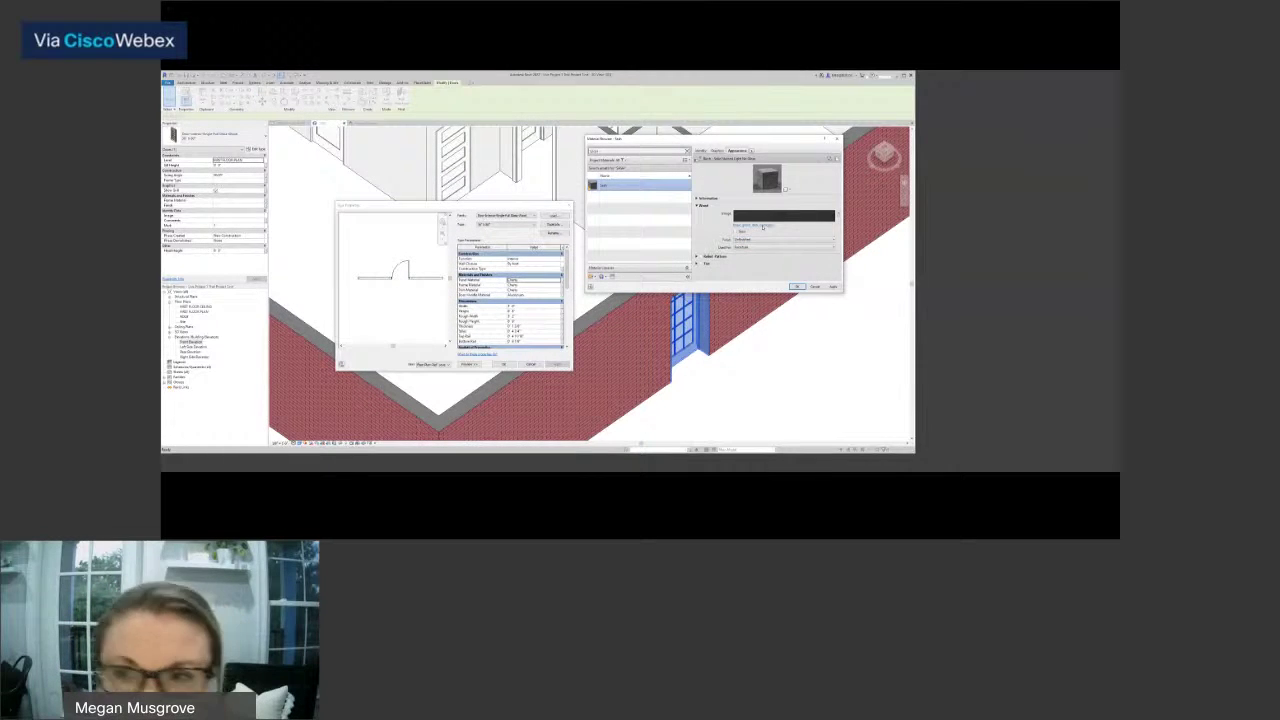
Browse the texture folder for another image to use for the door material's wood appearance.
{"action": "left_click", "coordinate": [763, 232]}
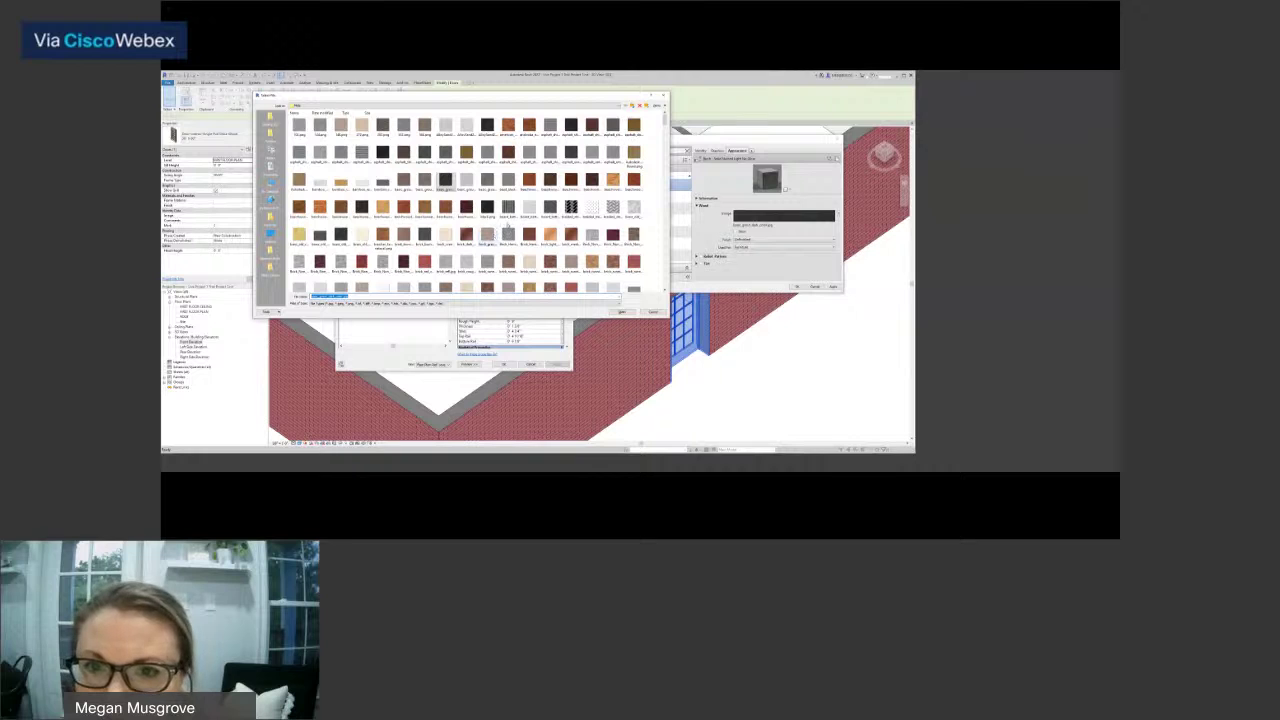
{"action": "scroll", "coordinate": [508, 230], "scroll_direction": "down", "scroll_amount": 3}
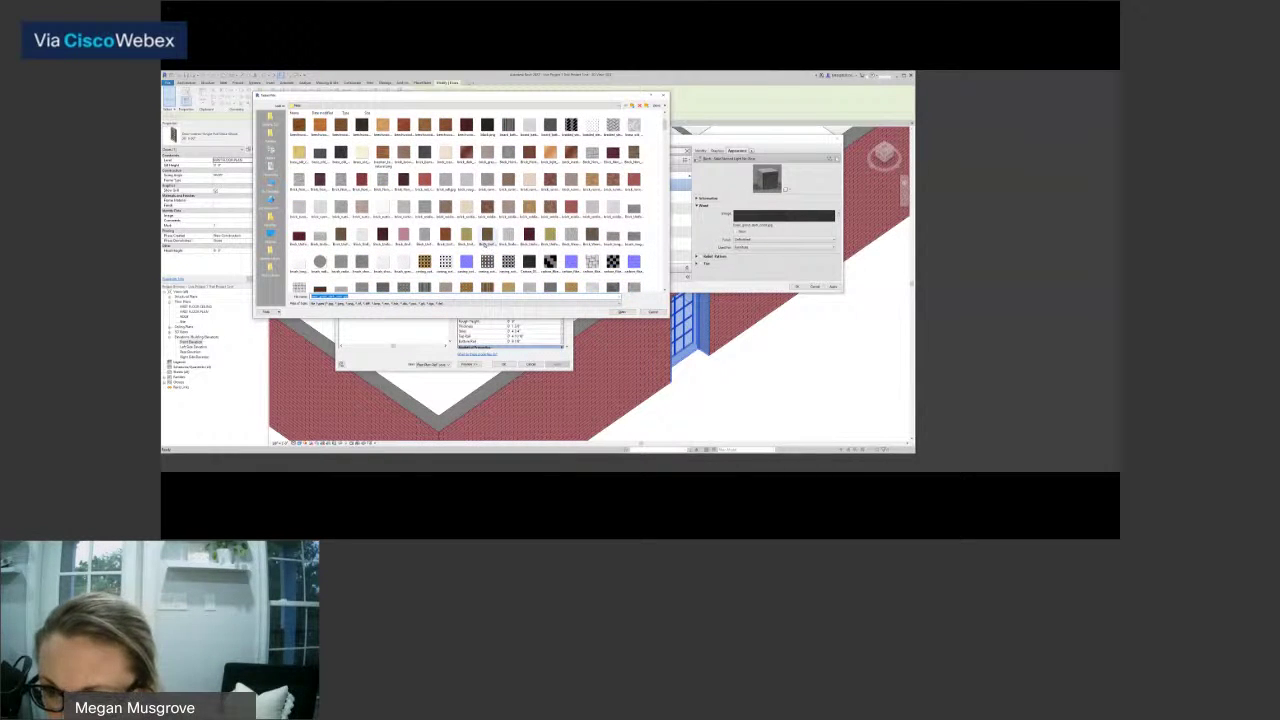
{"action": "scroll", "coordinate": [487, 238], "scroll_direction": "down", "scroll_amount": 3}
{"action": "scroll", "coordinate": [404, 238], "scroll_direction": "down", "scroll_amount": 3}
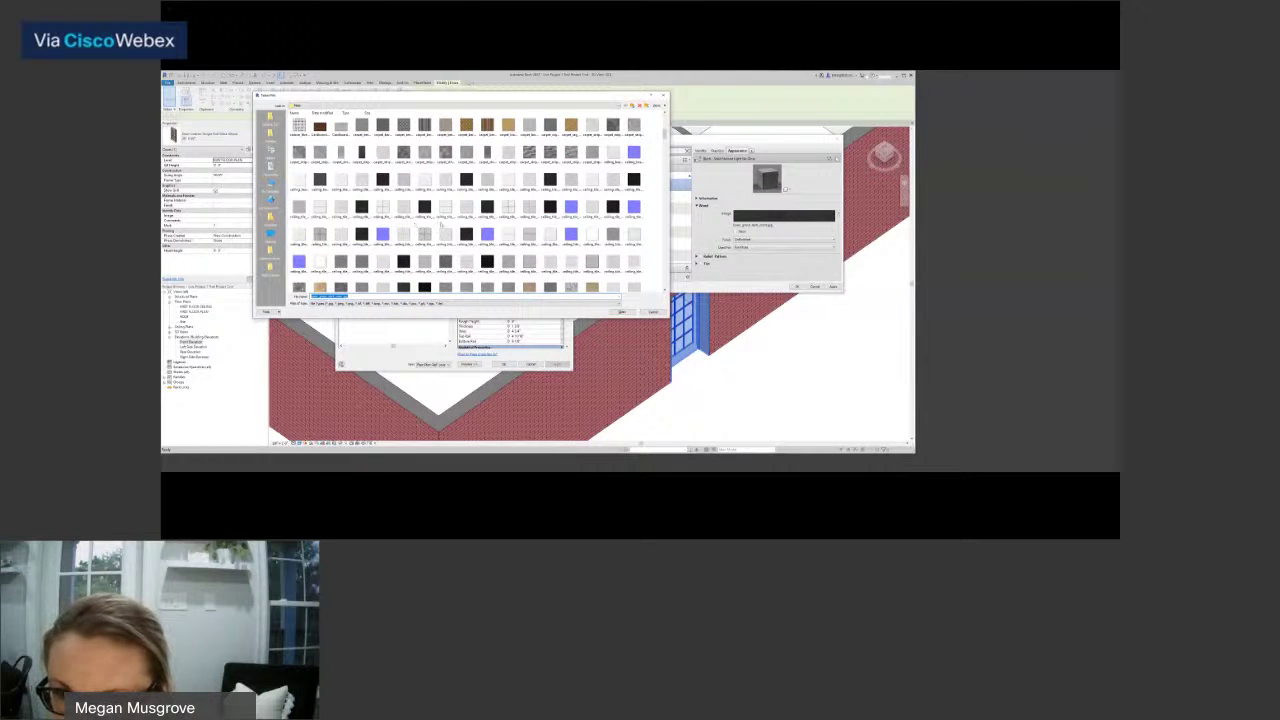
{"action": "scroll", "coordinate": [440, 226], "scroll_direction": "down", "scroll_amount": 3}
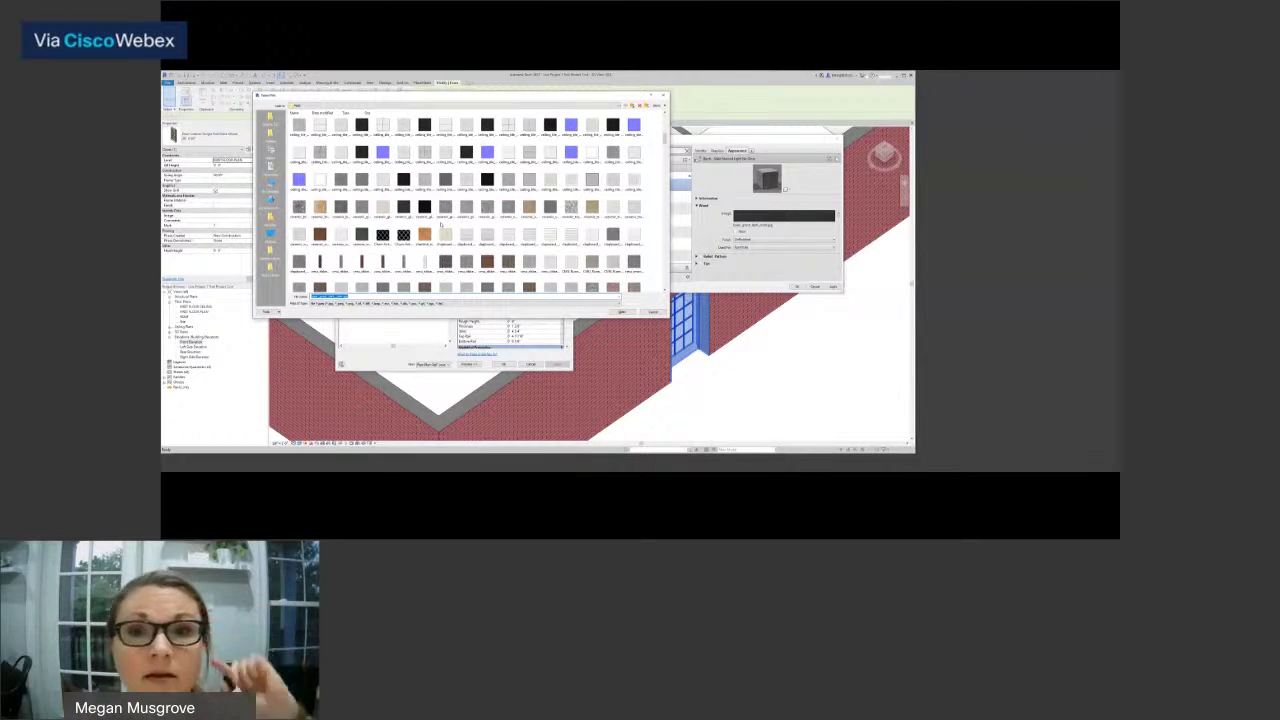
{"action": "scroll", "coordinate": [455, 232], "scroll_direction": "down", "scroll_amount": 3}
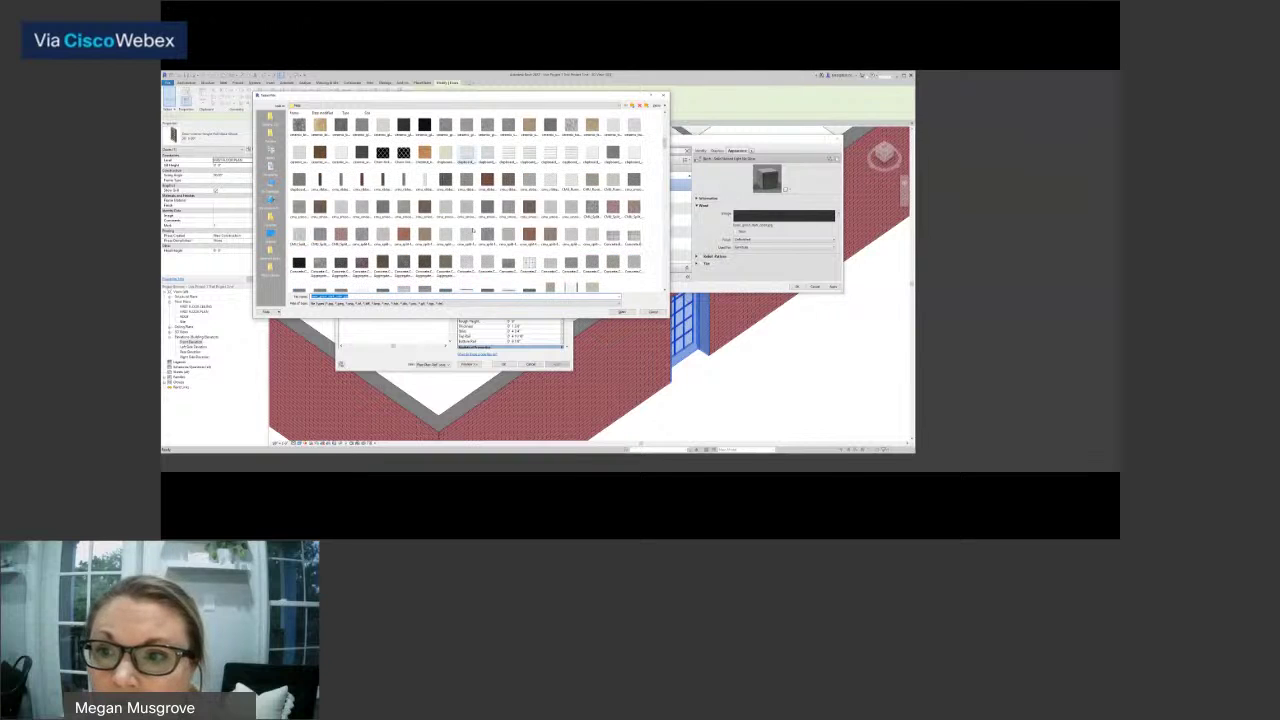
{"action": "scroll", "coordinate": [447, 228], "scroll_direction": "down", "scroll_amount": 2}
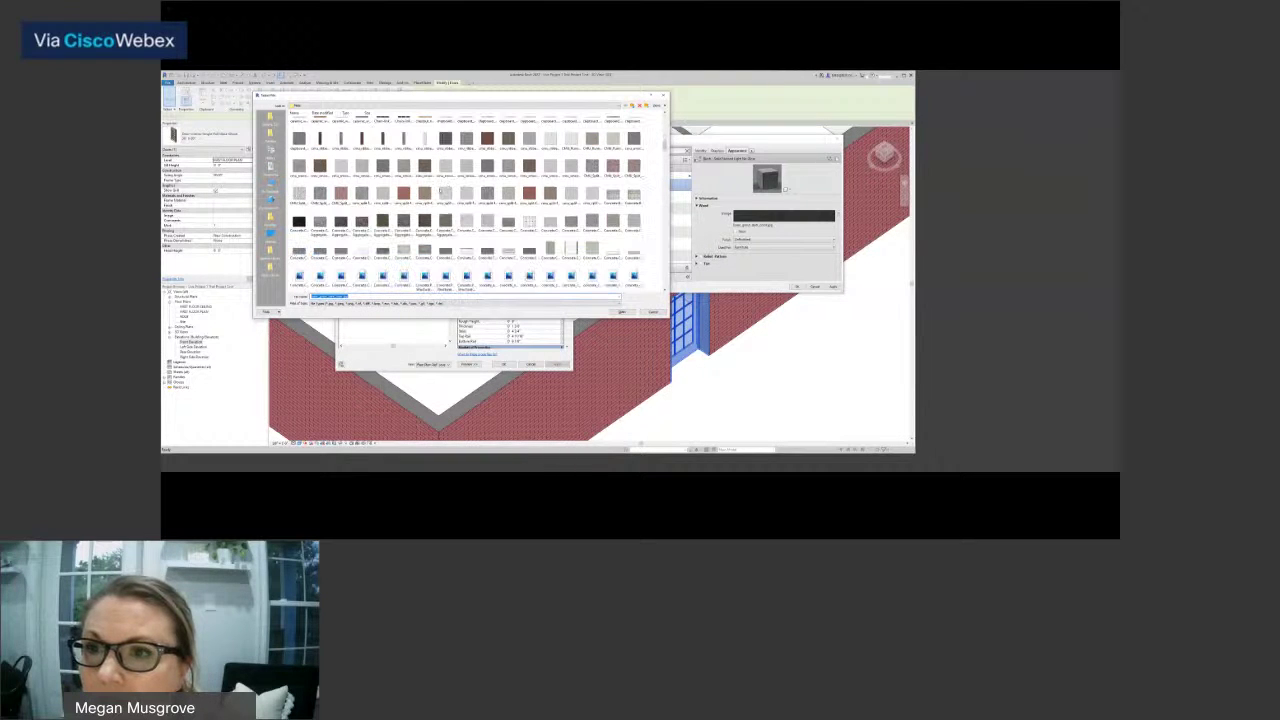
{"action": "scroll", "coordinate": [418, 205], "scroll_direction": "down", "scroll_amount": 3}
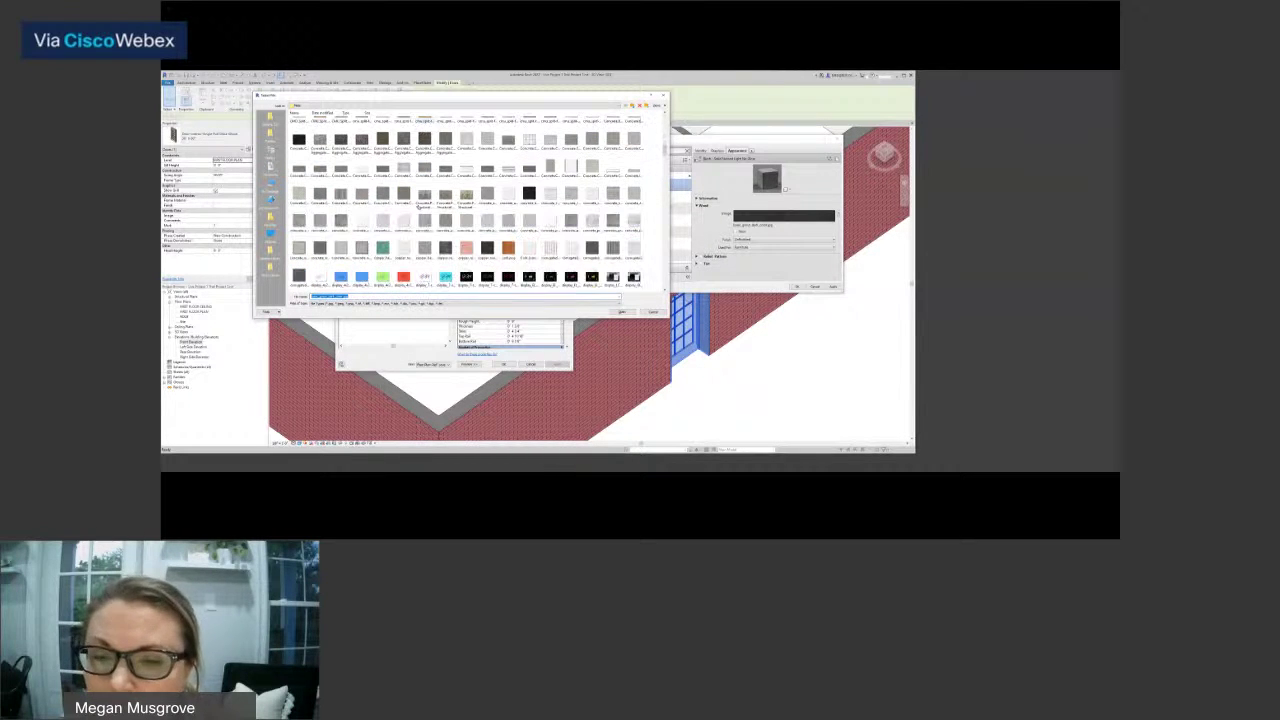
{"action": "scroll", "coordinate": [473, 224], "scroll_direction": "down", "scroll_amount": 3}
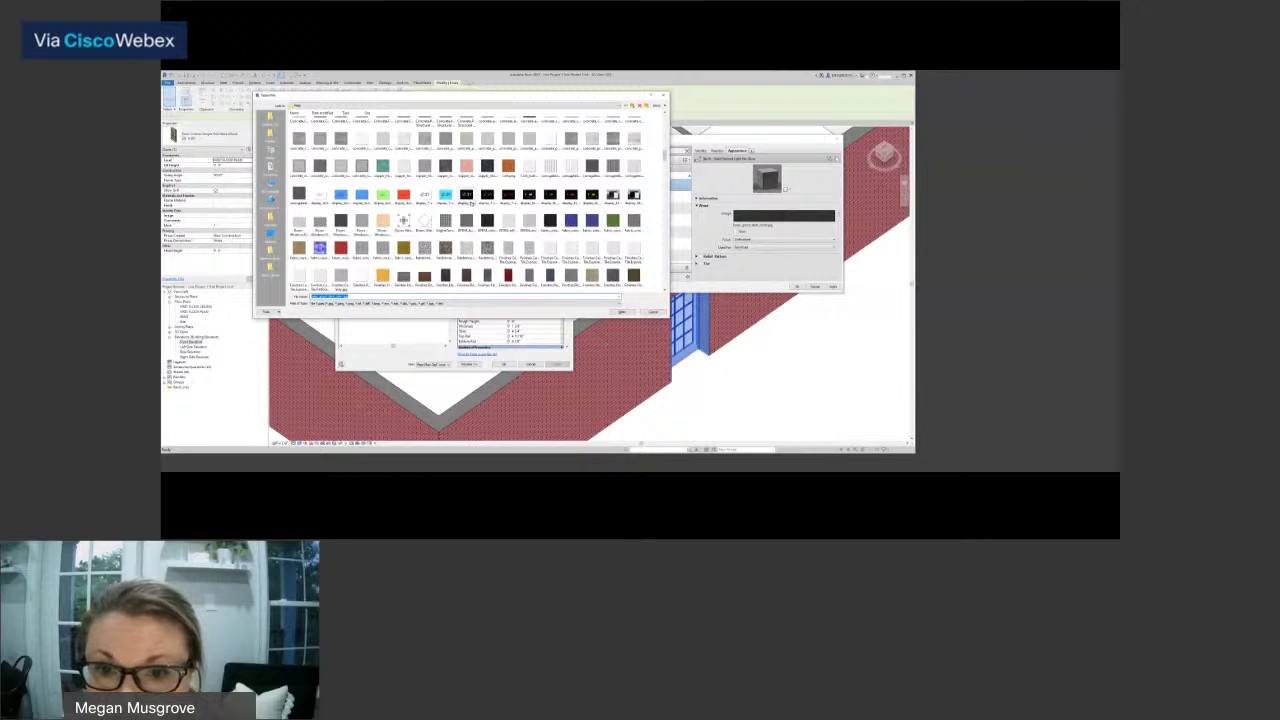
{"action": "scroll", "coordinate": [487, 168], "scroll_direction": "down", "scroll_amount": 1}
{"action": "scroll", "coordinate": [458, 246], "scroll_direction": "down", "scroll_amount": 1}
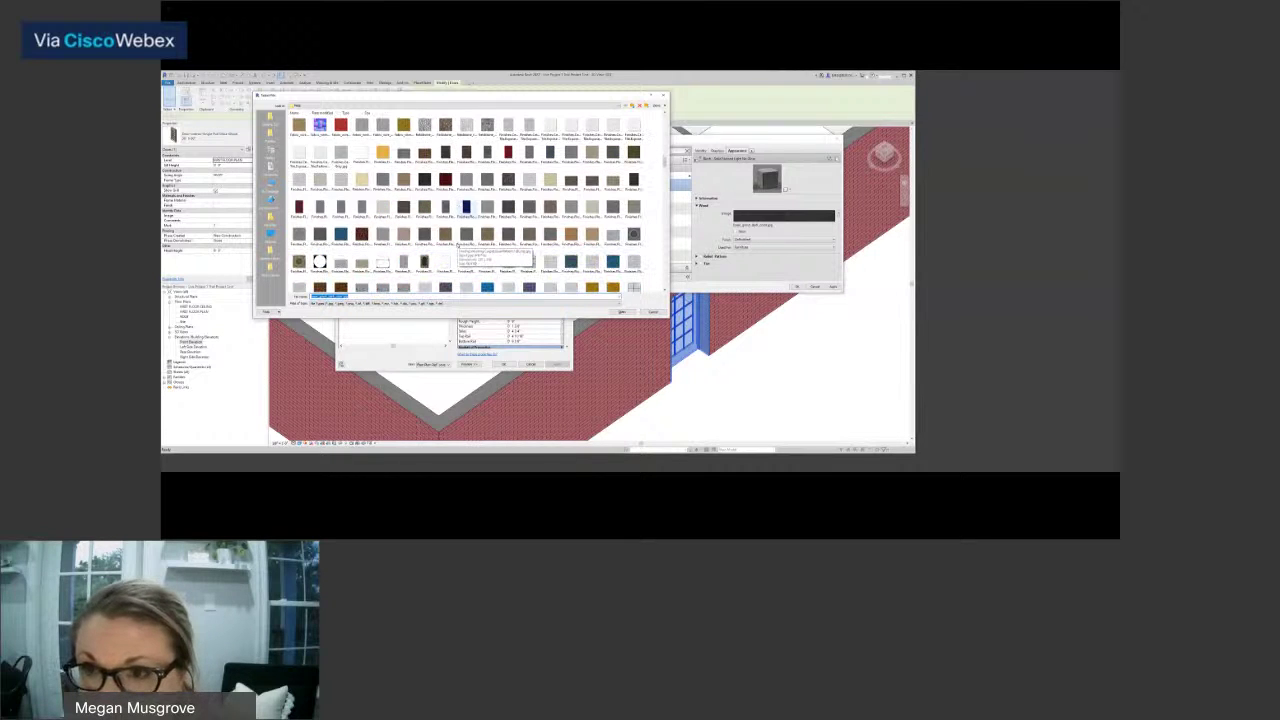
{"action": "scroll", "coordinate": [457, 244], "scroll_direction": "up", "scroll_amount": 1}
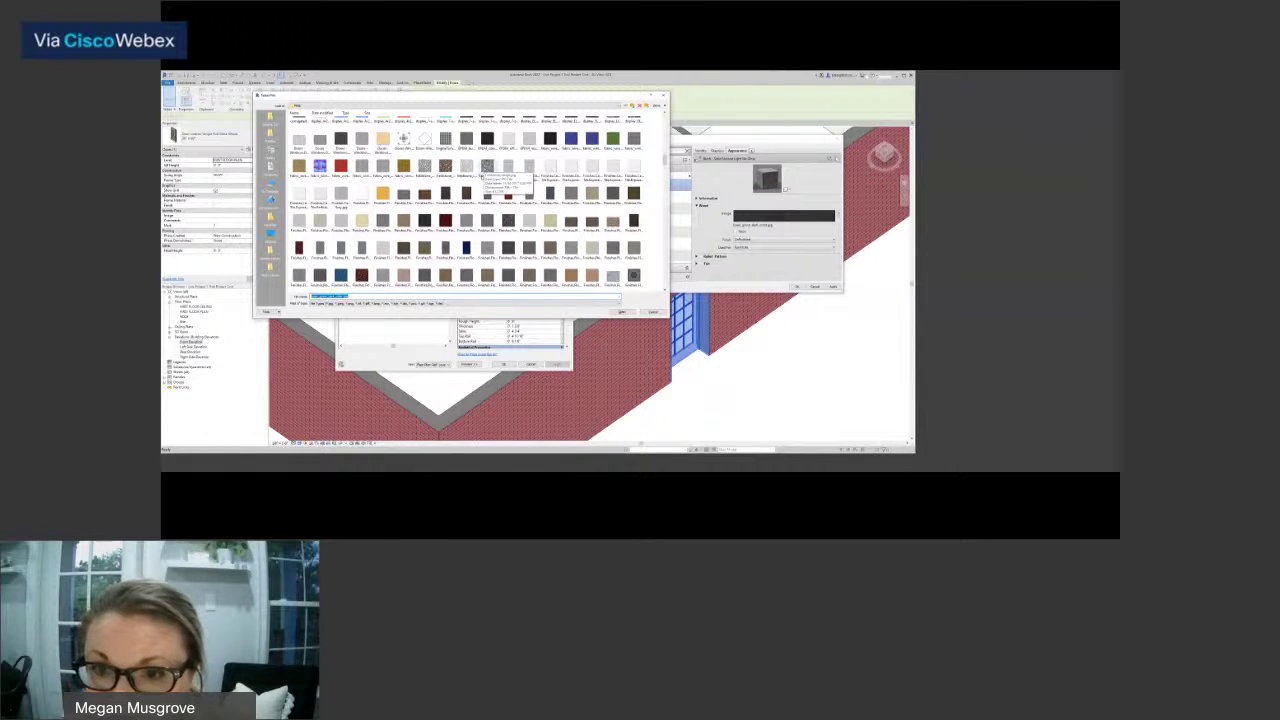
{"action": "scroll", "coordinate": [495, 172], "scroll_direction": "down", "scroll_amount": 1}
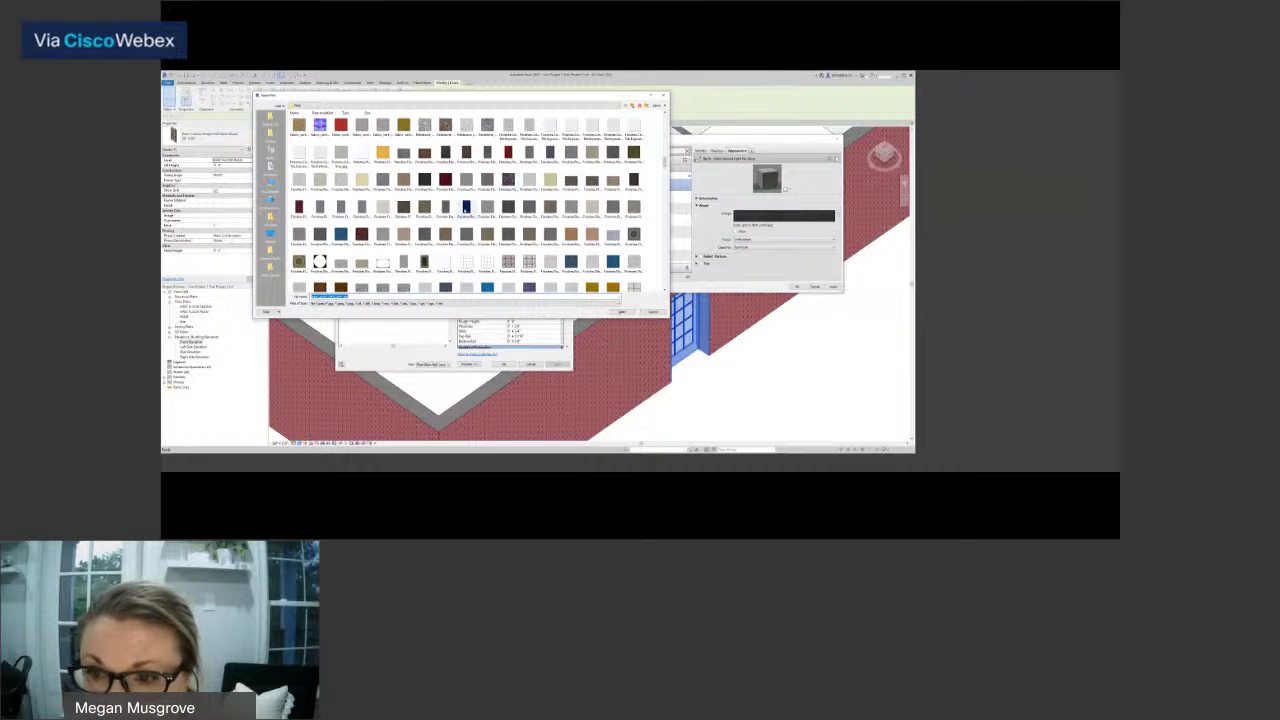
{"action": "scroll", "coordinate": [465, 210], "scroll_direction": "down", "scroll_amount": 1}
{"action": "scroll", "coordinate": [464, 210], "scroll_direction": "down", "scroll_amount": 2}
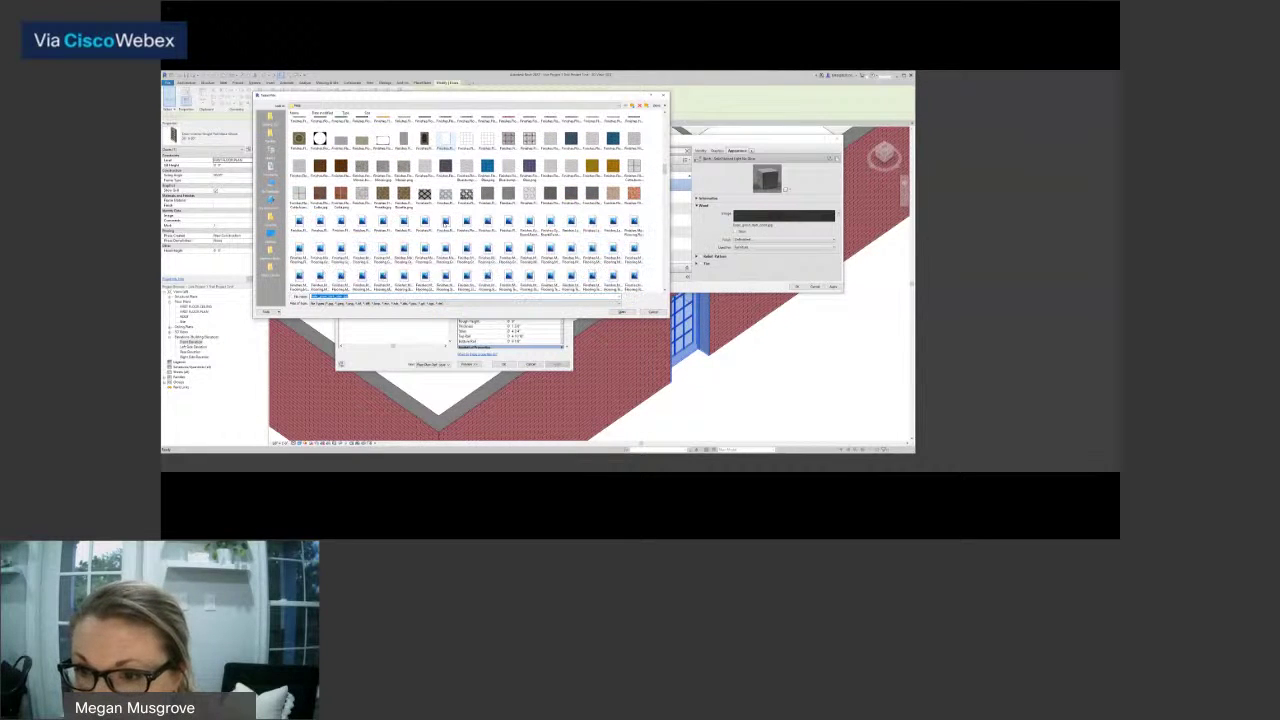
{"action": "scroll", "coordinate": [404, 249], "scroll_direction": "down", "scroll_amount": 1}
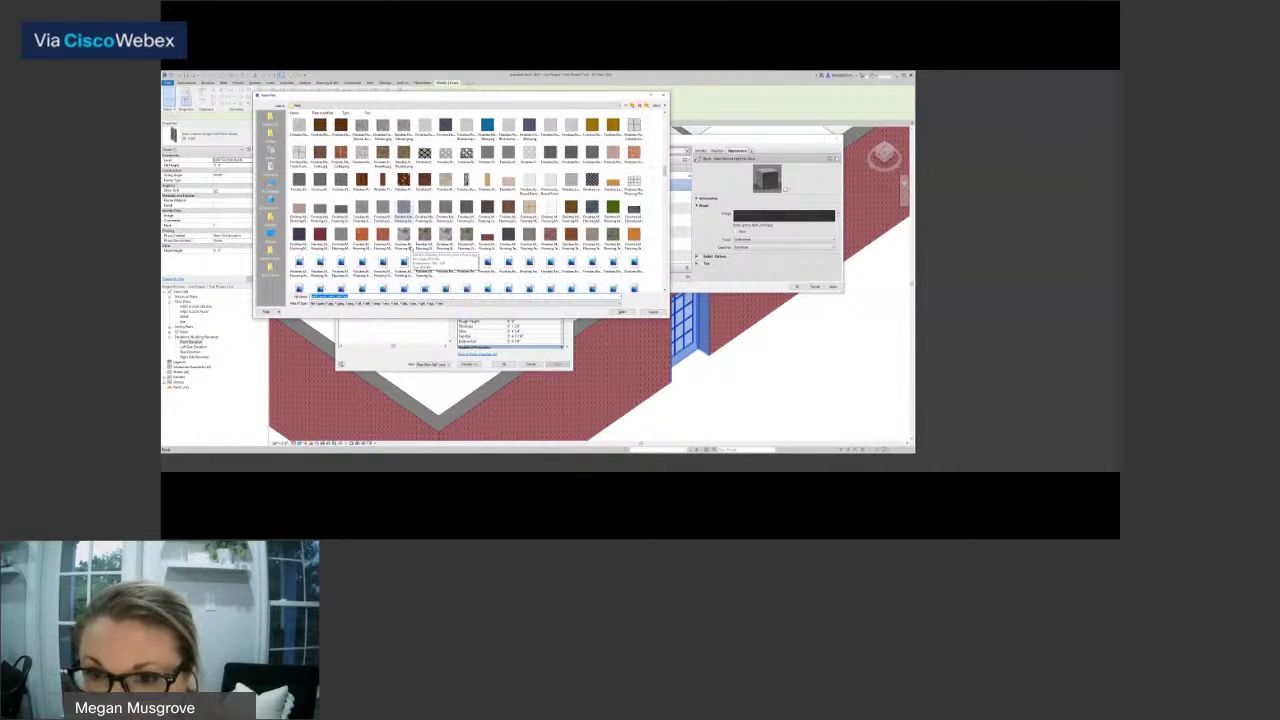
{"action": "scroll", "coordinate": [409, 250], "scroll_direction": "down", "scroll_amount": 2}
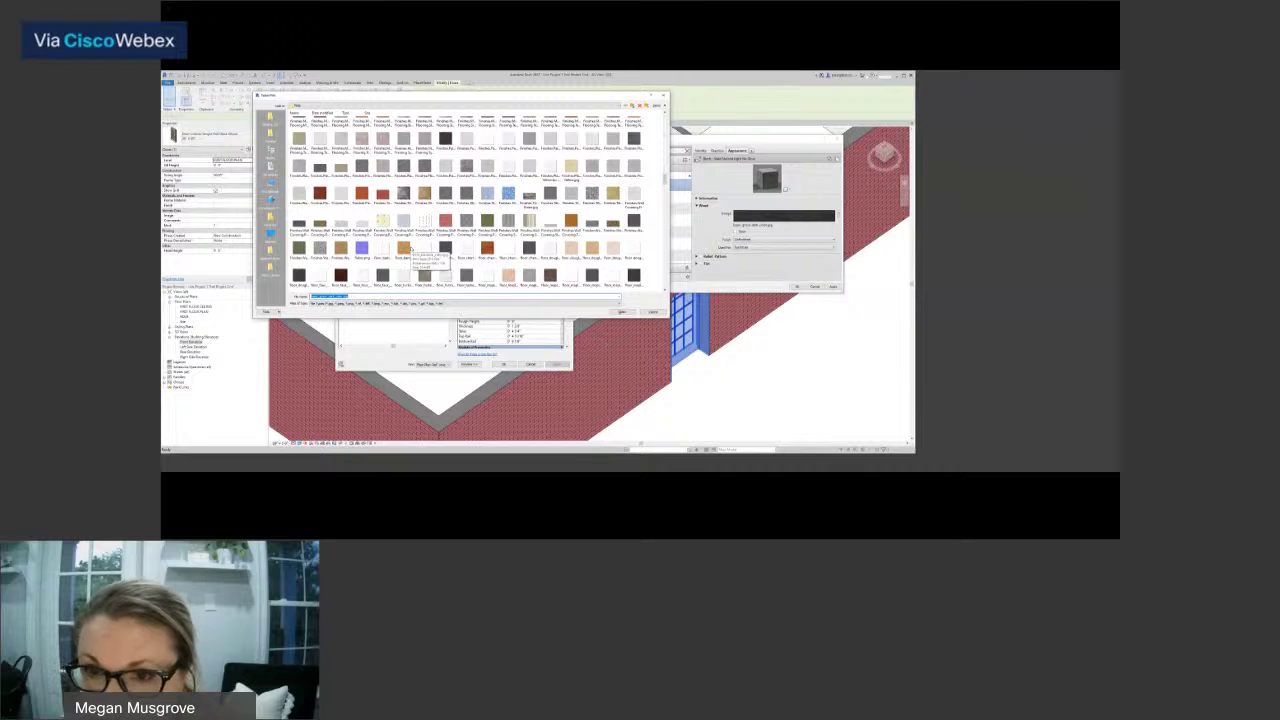
{"action": "scroll", "coordinate": [412, 250], "scroll_direction": "down", "scroll_amount": 2}
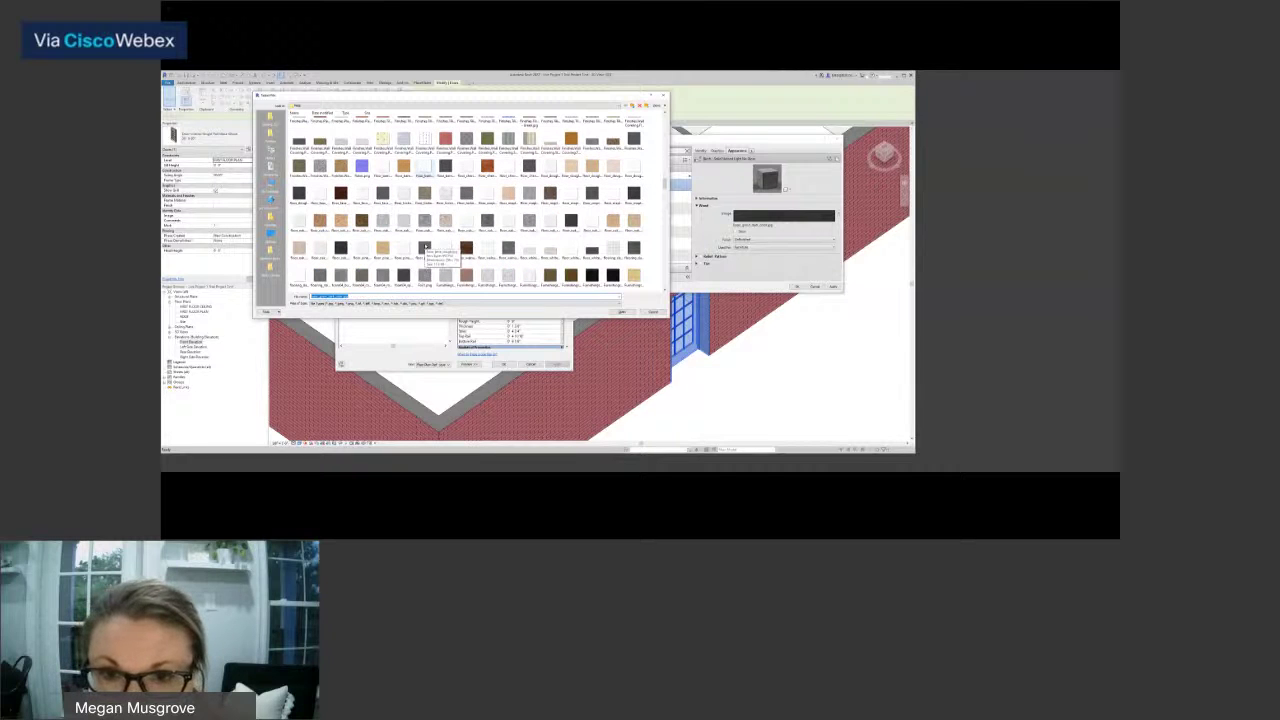
{"action": "scroll", "coordinate": [427, 248], "scroll_direction": "down", "scroll_amount": 2}
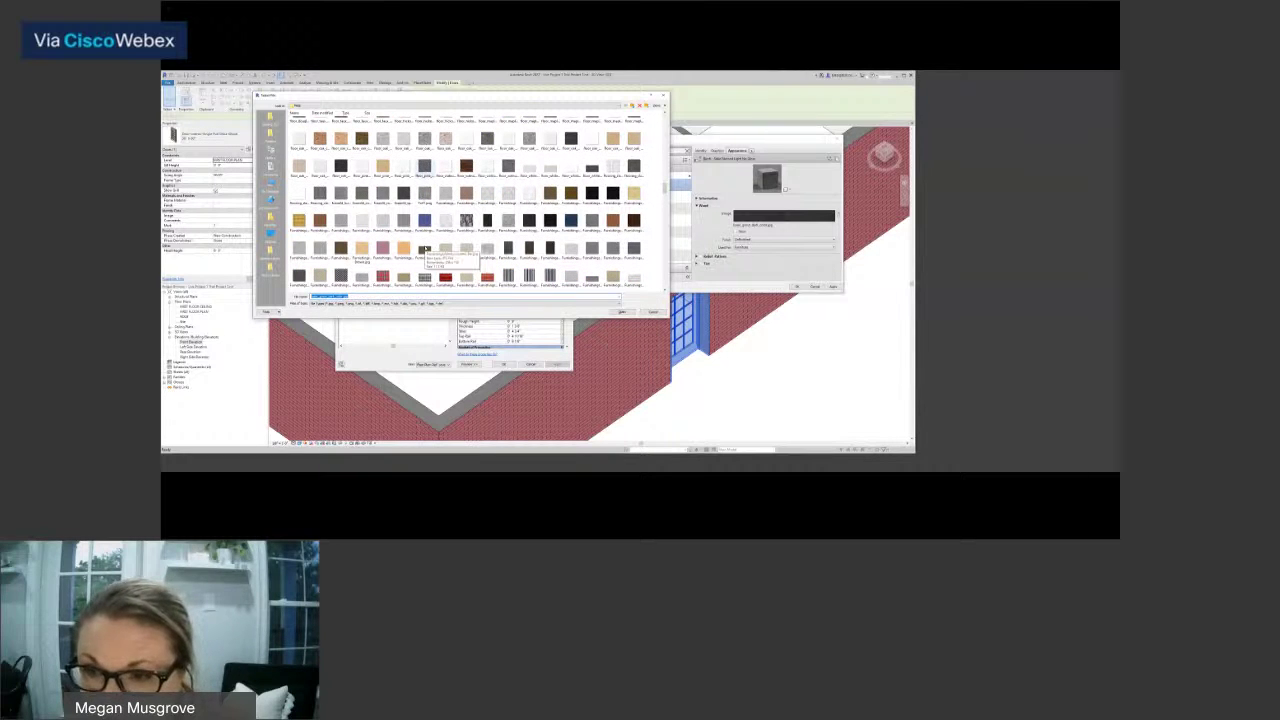
{"action": "scroll", "coordinate": [425, 249], "scroll_direction": "down", "scroll_amount": 1}
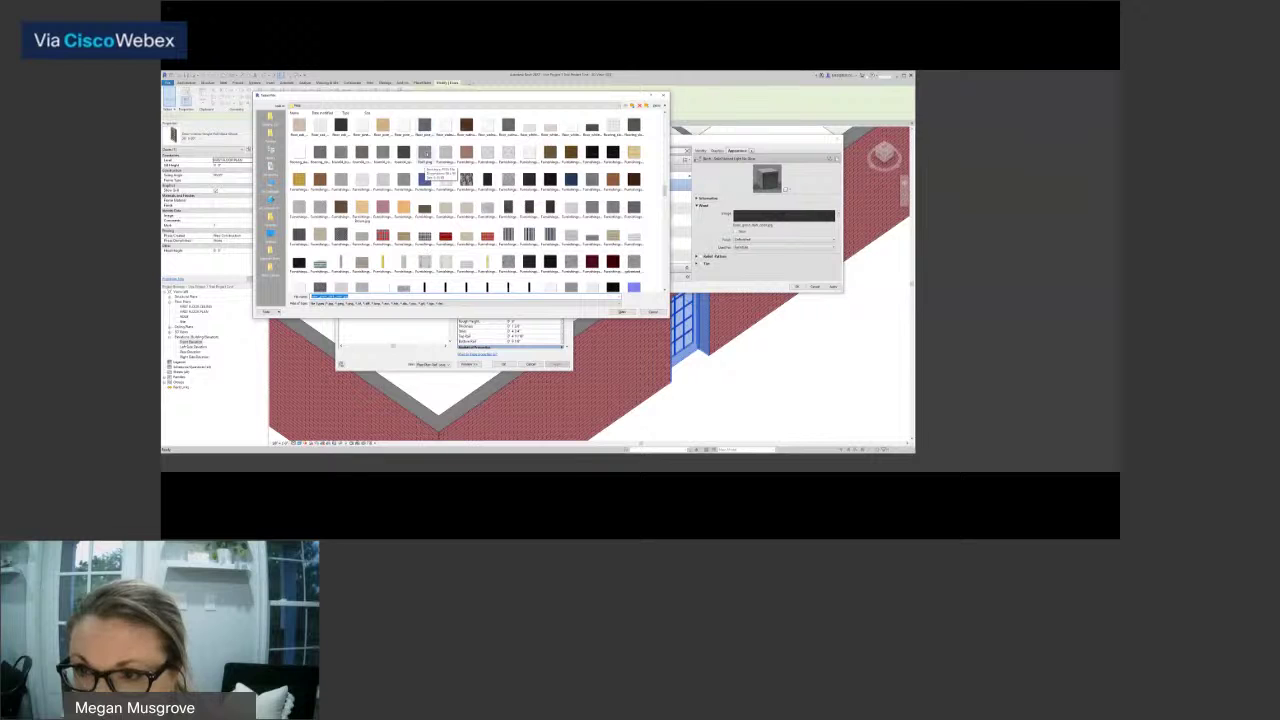
{"action": "scroll", "coordinate": [404, 266], "scroll_direction": "down", "scroll_amount": 4}
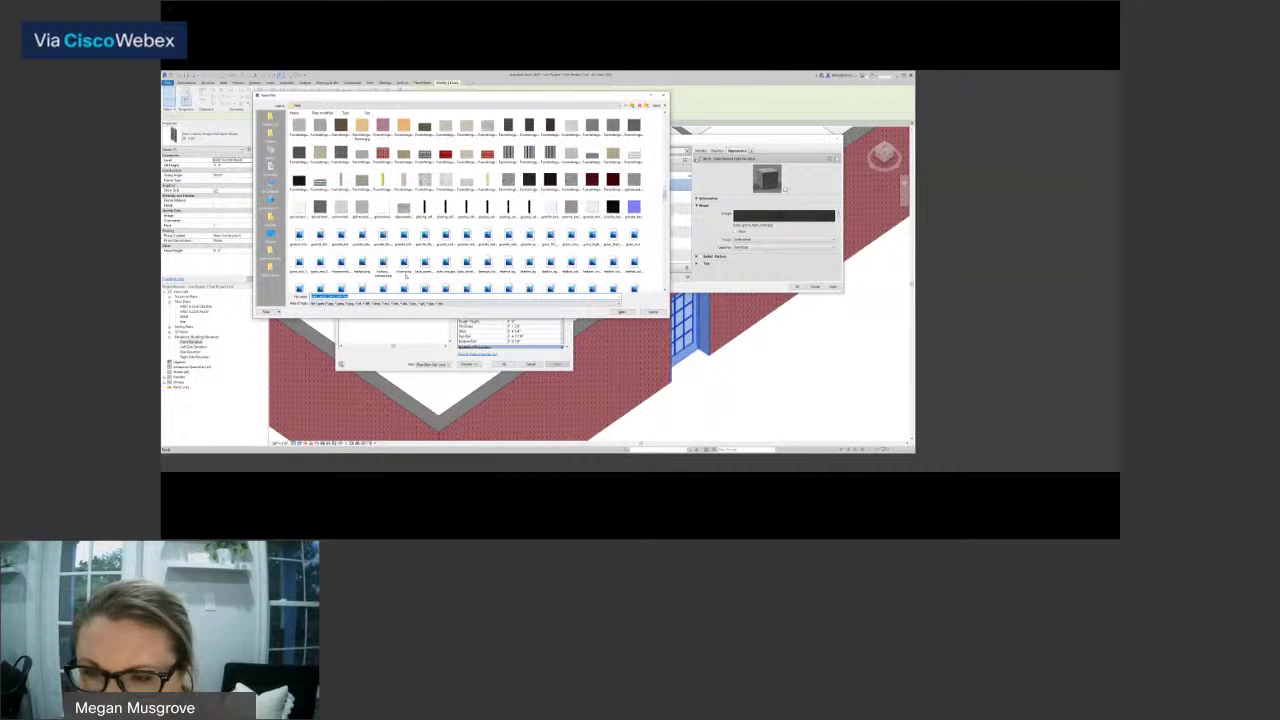
{"action": "scroll", "coordinate": [404, 266], "scroll_direction": "down", "scroll_amount": 2}
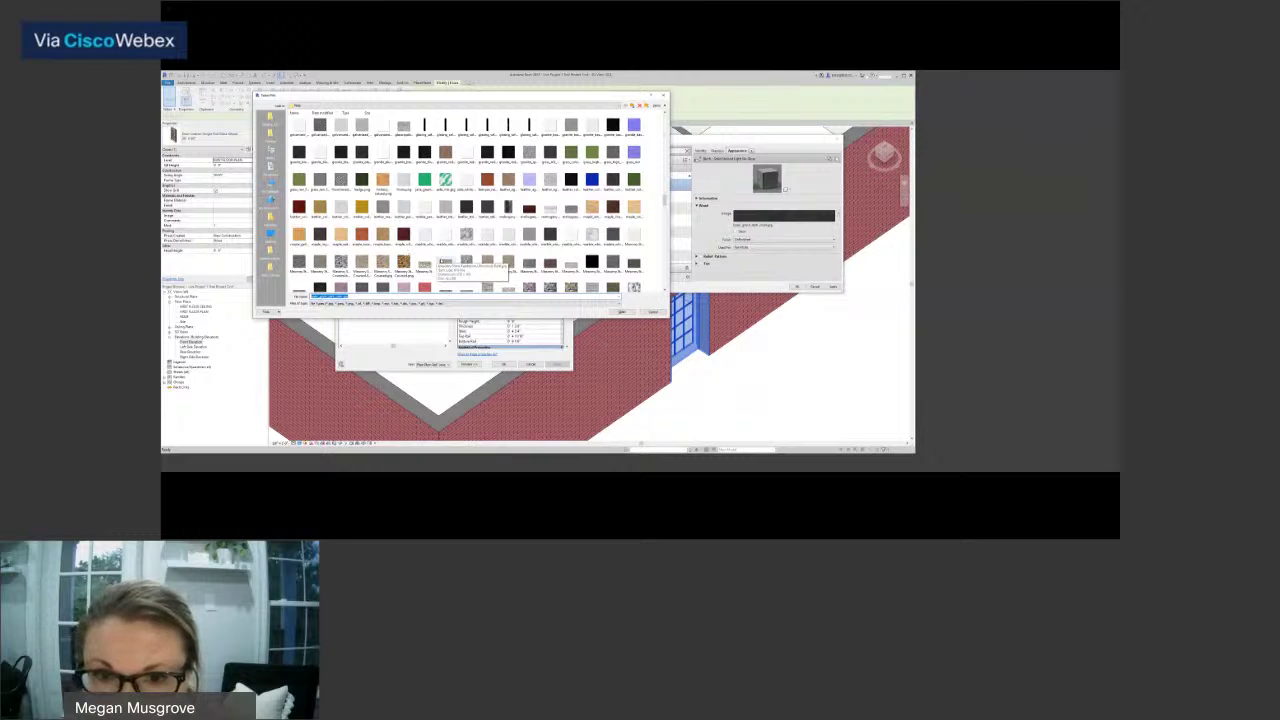
{"action": "scroll", "coordinate": [420, 258], "scroll_direction": "down", "scroll_amount": 4}
{"action": "scroll", "coordinate": [441, 259], "scroll_direction": "down", "scroll_amount": 3}
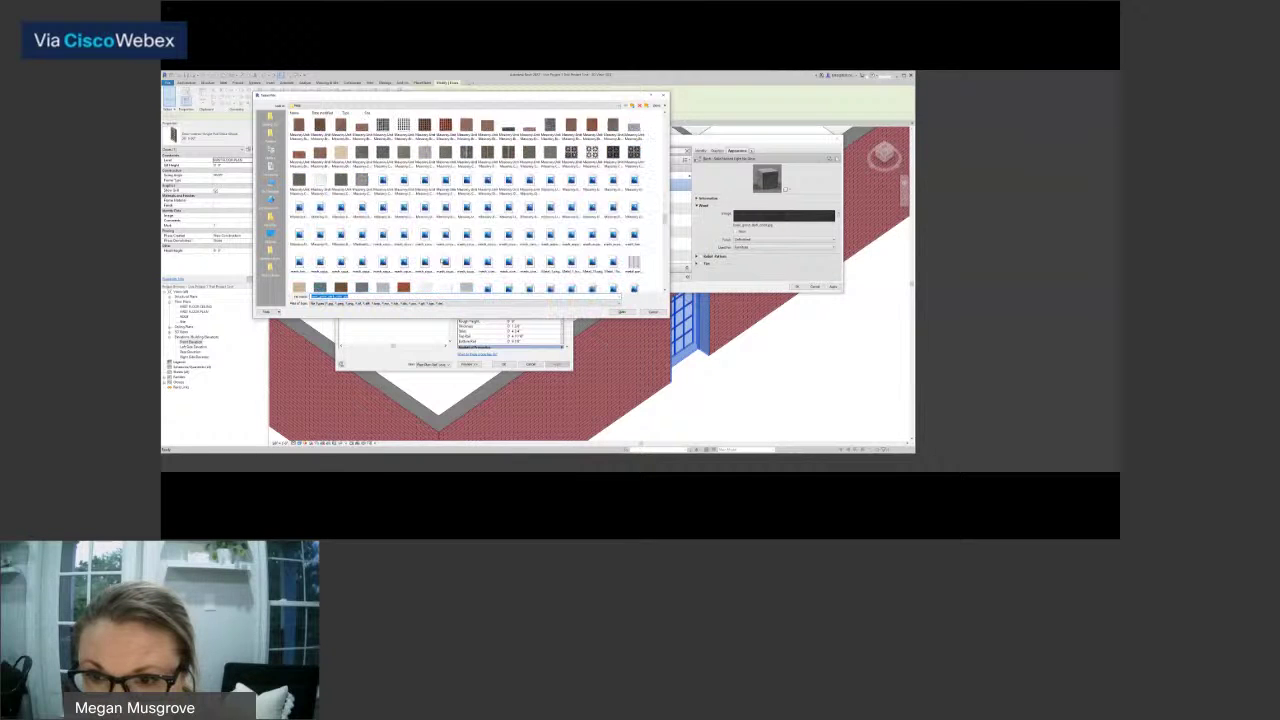
{"action": "scroll", "coordinate": [441, 260], "scroll_direction": "down", "scroll_amount": 3}
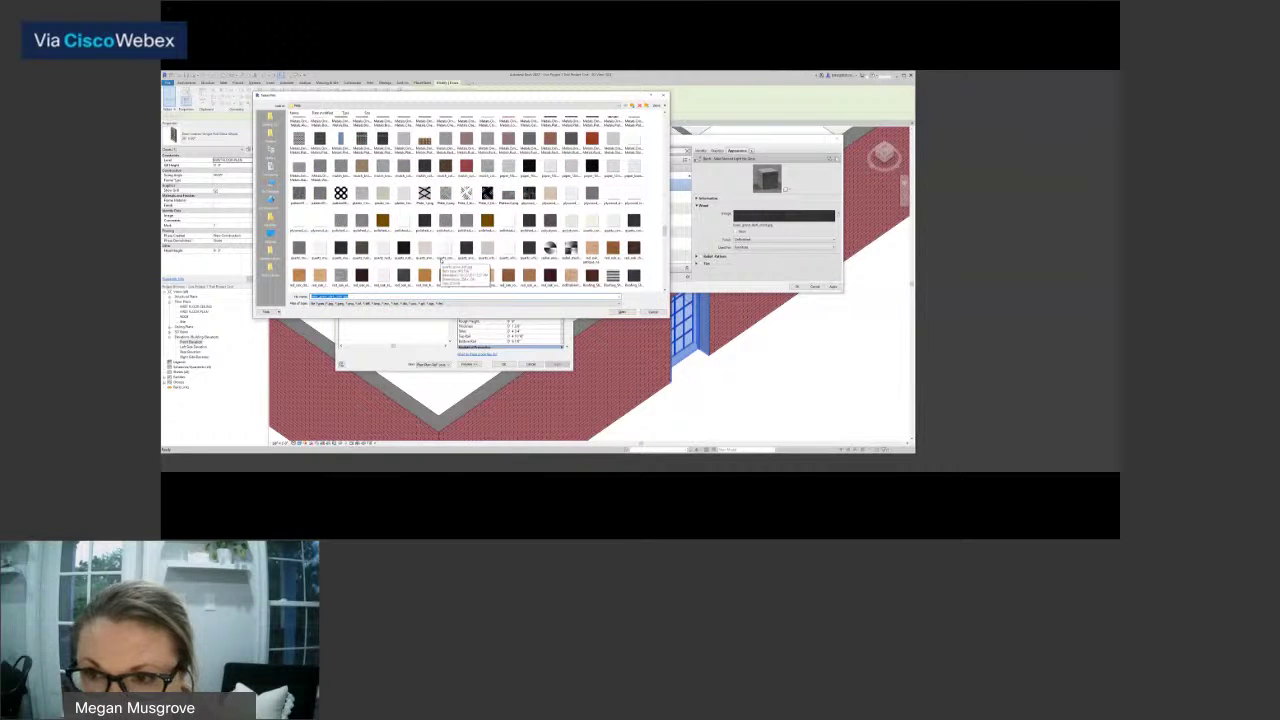
{"action": "scroll", "coordinate": [441, 260], "scroll_direction": "down", "scroll_amount": 2}
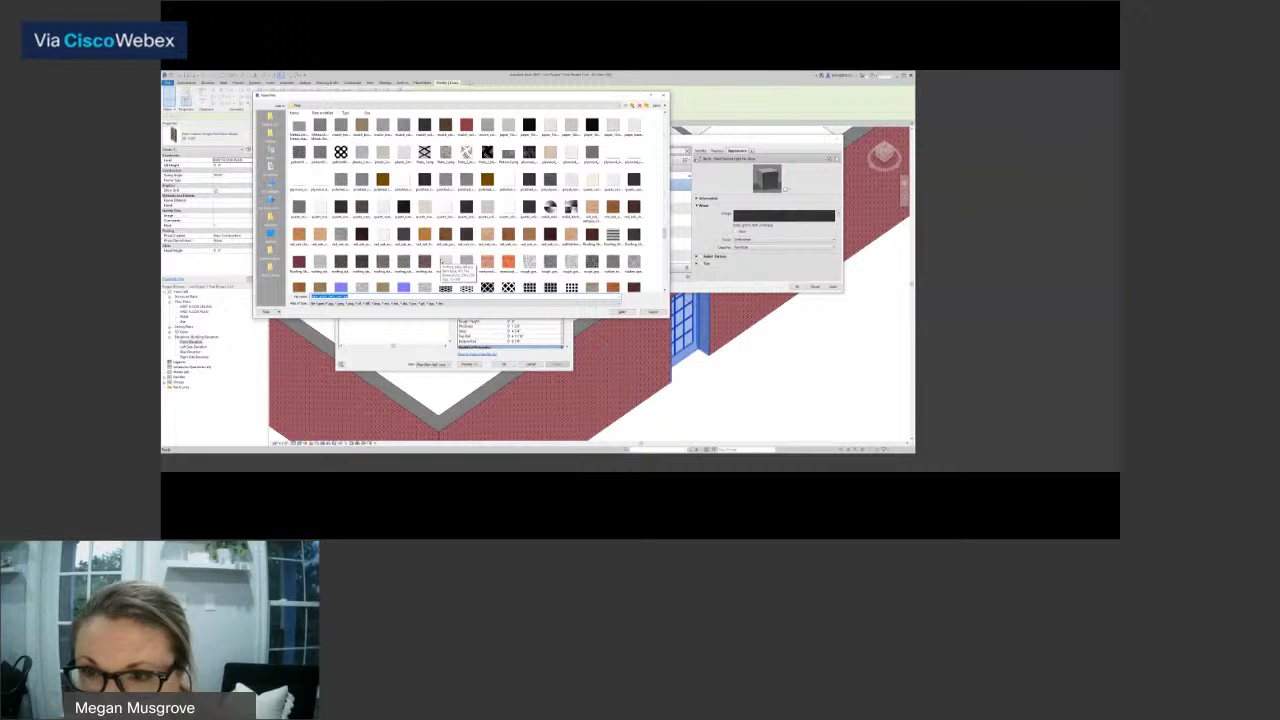
{"action": "scroll", "coordinate": [441, 260], "scroll_direction": "up", "scroll_amount": 2}
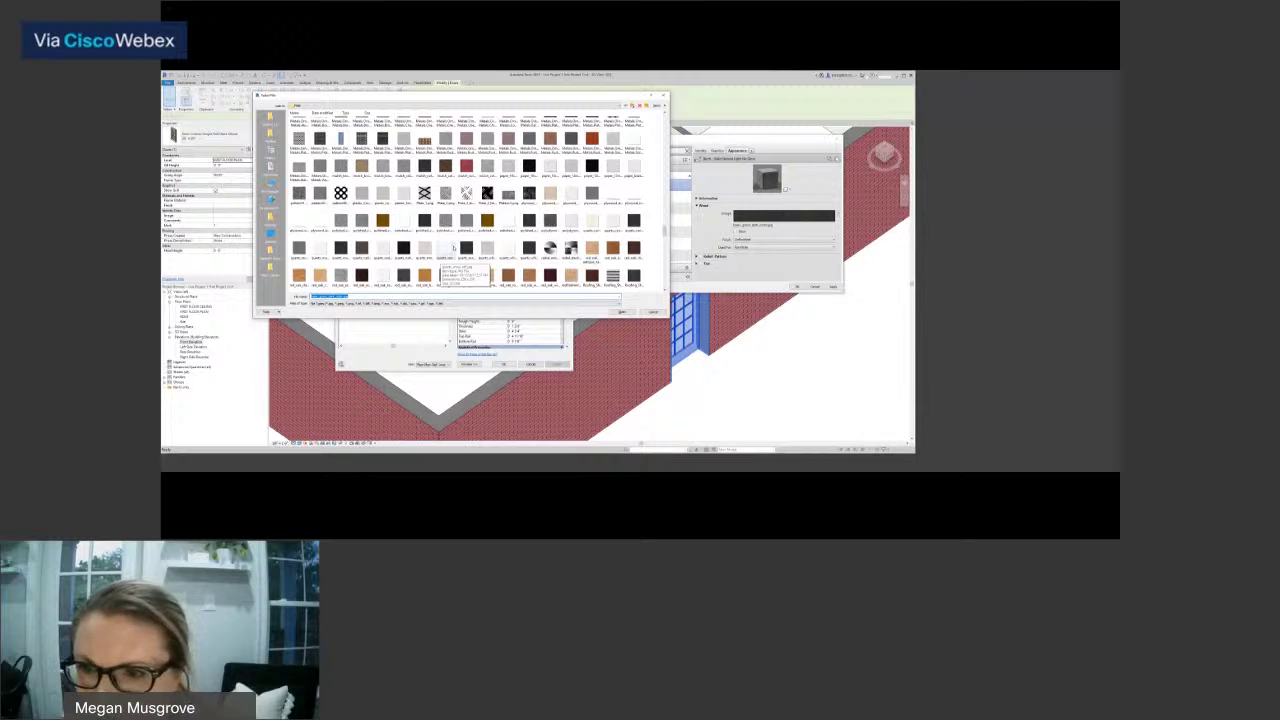
{"action": "scroll", "coordinate": [453, 248], "scroll_direction": "down", "scroll_amount": 2}
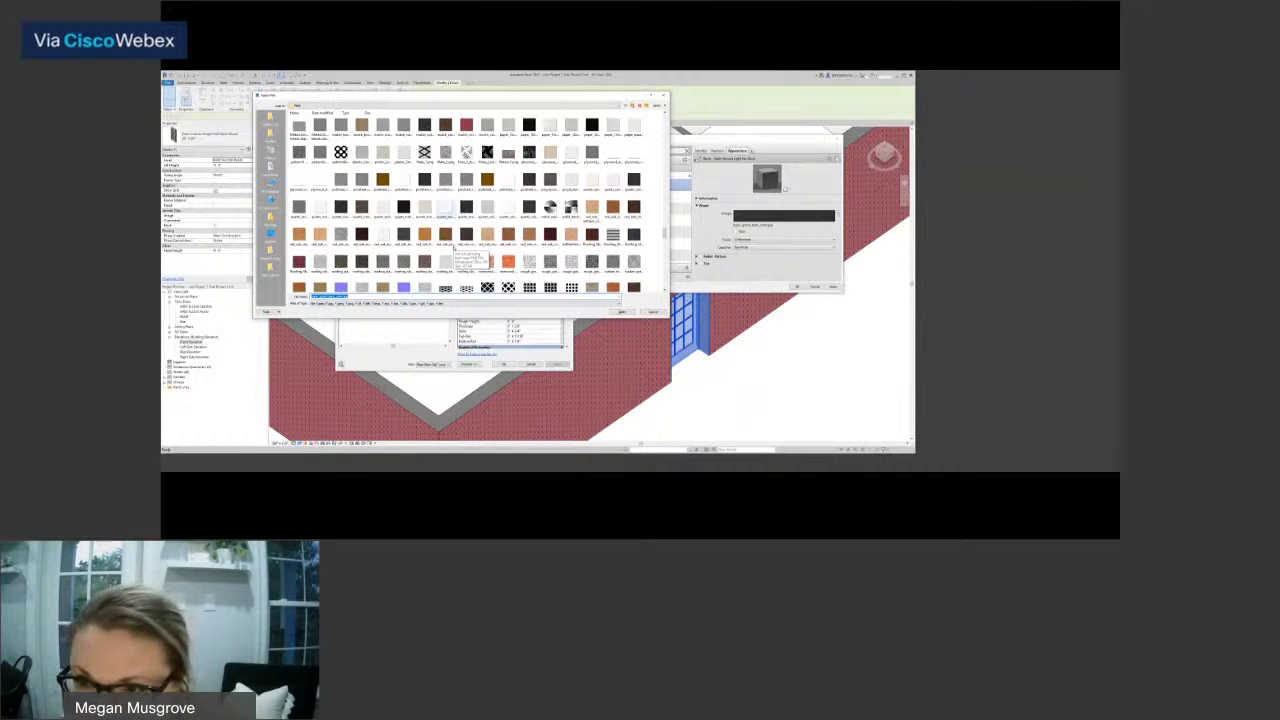
{"action": "scroll", "coordinate": [450, 255], "scroll_direction": "down", "scroll_amount": 3}
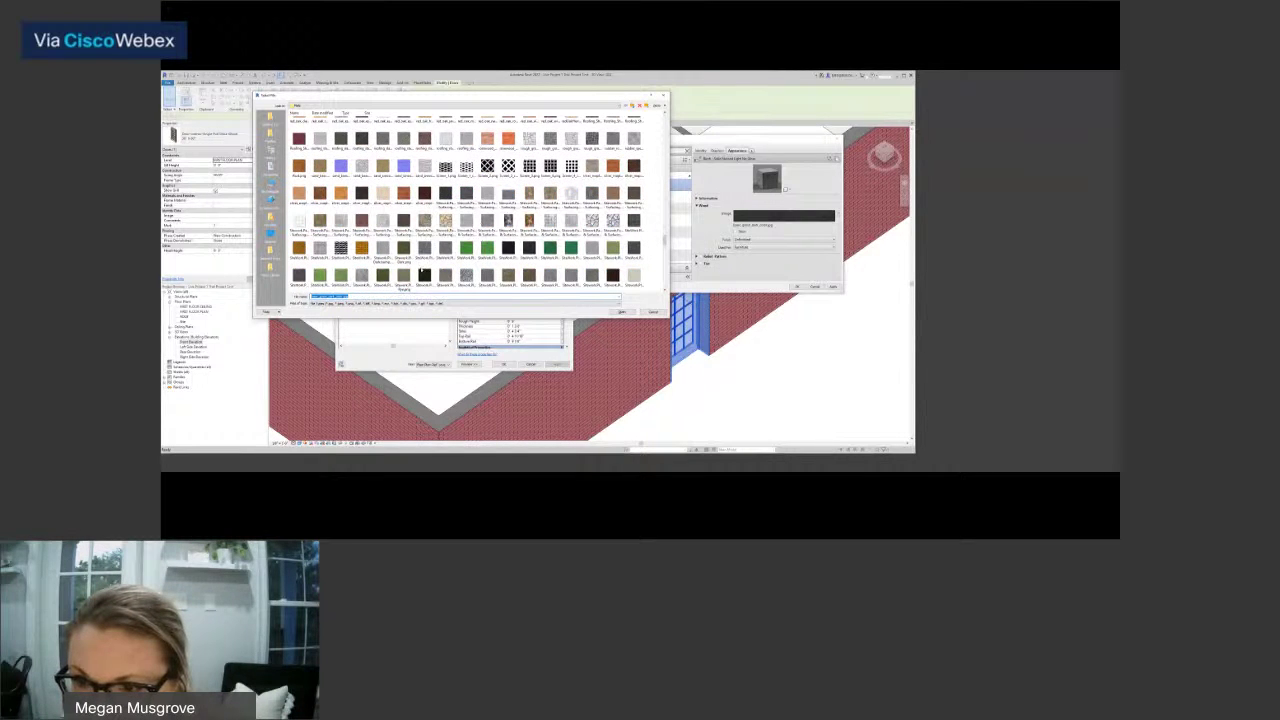
{"action": "scroll", "coordinate": [424, 273], "scroll_direction": "down", "scroll_amount": 3}
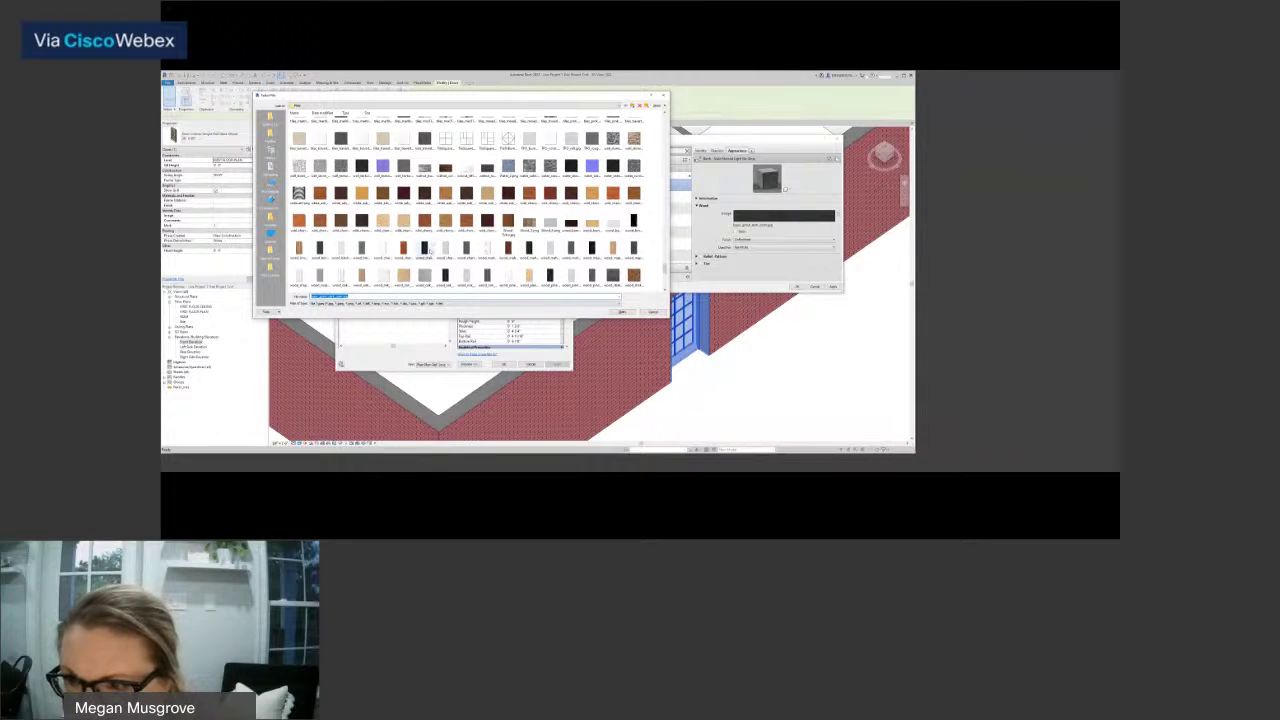
Replace the door material's wood image with the black texture near the start of the texture folder.
{"action": "scroll", "coordinate": [402, 256], "scroll_direction": "up", "scroll_amount": 1}
{"action": "scroll", "coordinate": [402, 256], "scroll_direction": "up", "scroll_amount": 1}
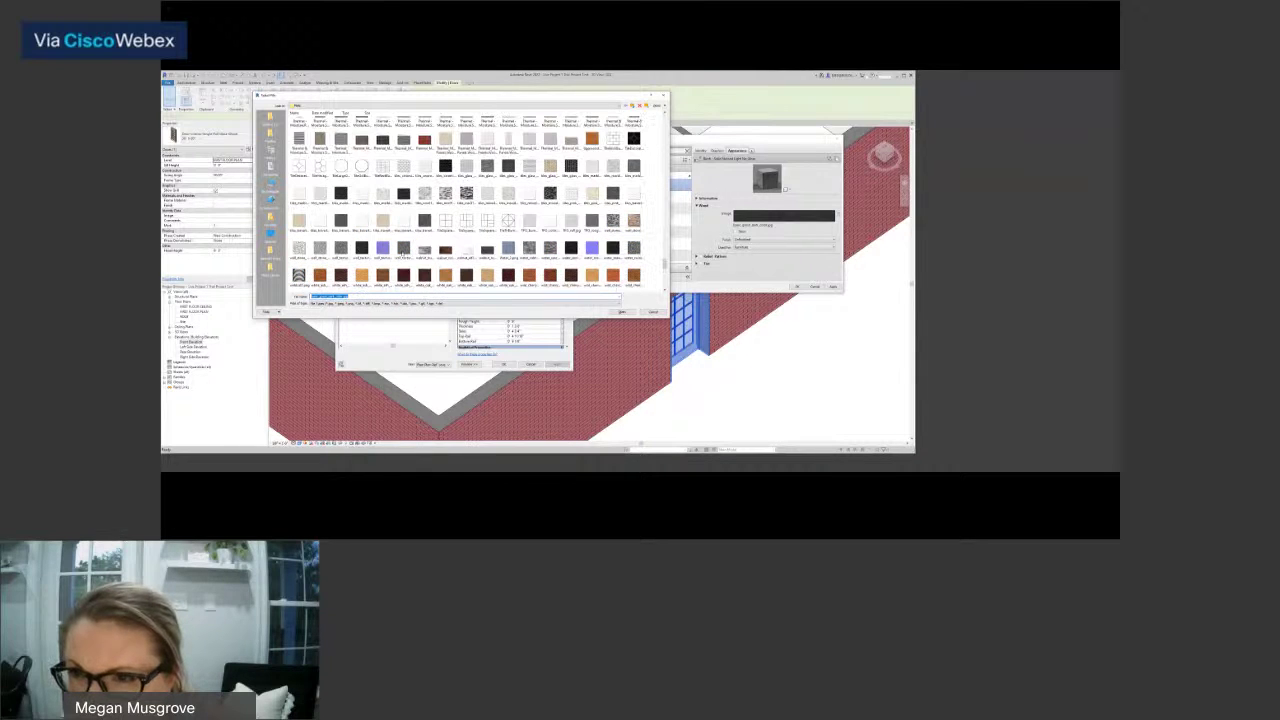
{"action": "scroll", "coordinate": [402, 256], "scroll_direction": "up", "scroll_amount": 2}
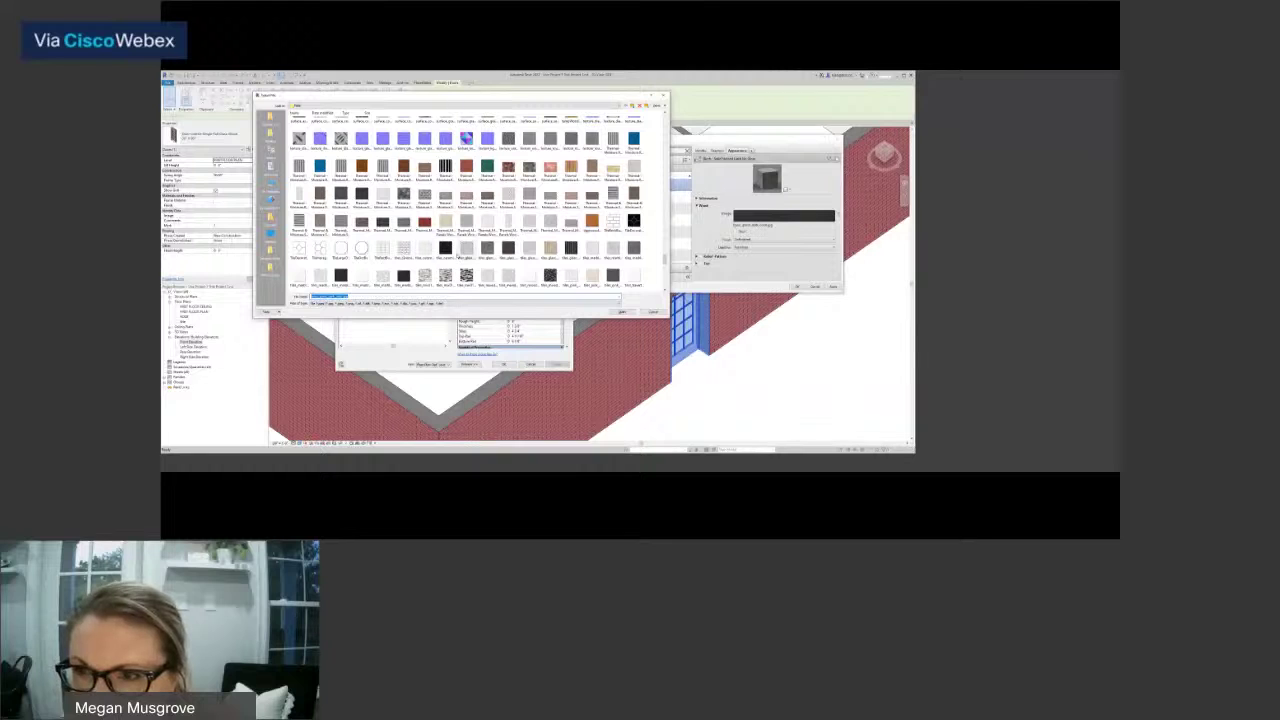
{"action": "scroll", "coordinate": [458, 256], "scroll_direction": "up", "scroll_amount": 3}
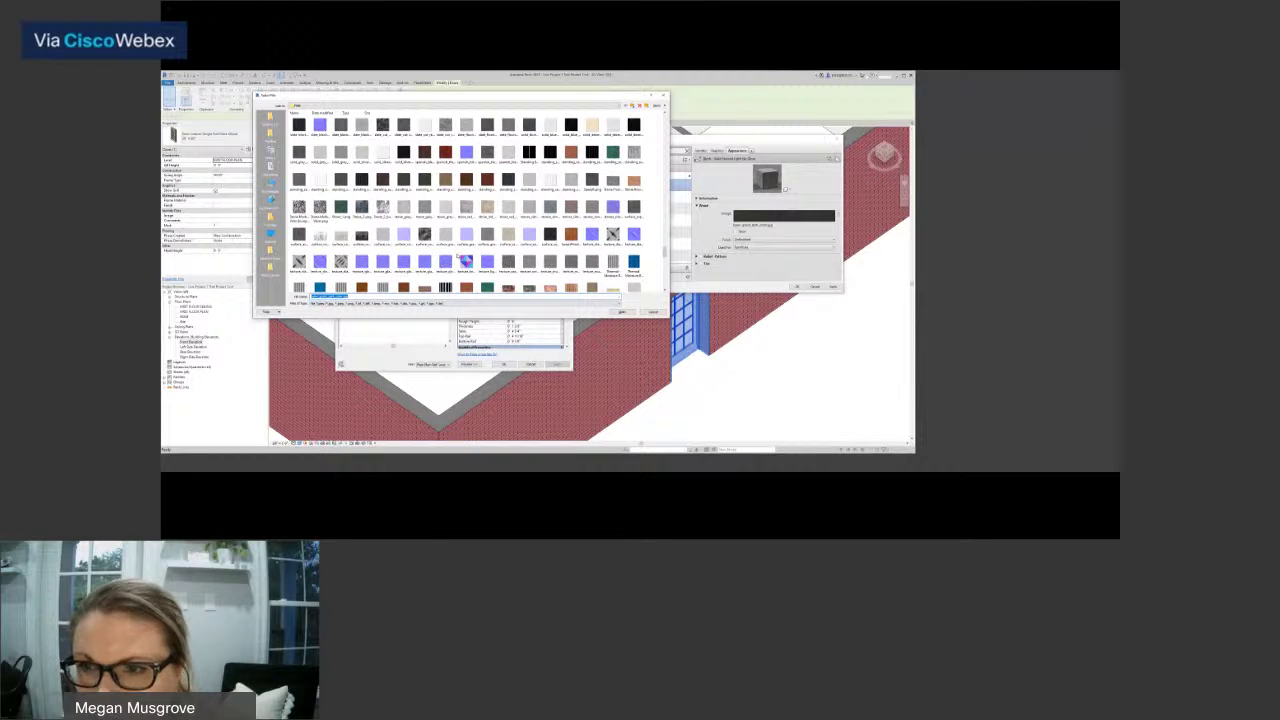
{"action": "scroll", "coordinate": [458, 258], "scroll_direction": "up", "scroll_amount": 3}
{"action": "left_click", "coordinate": [487, 208]}
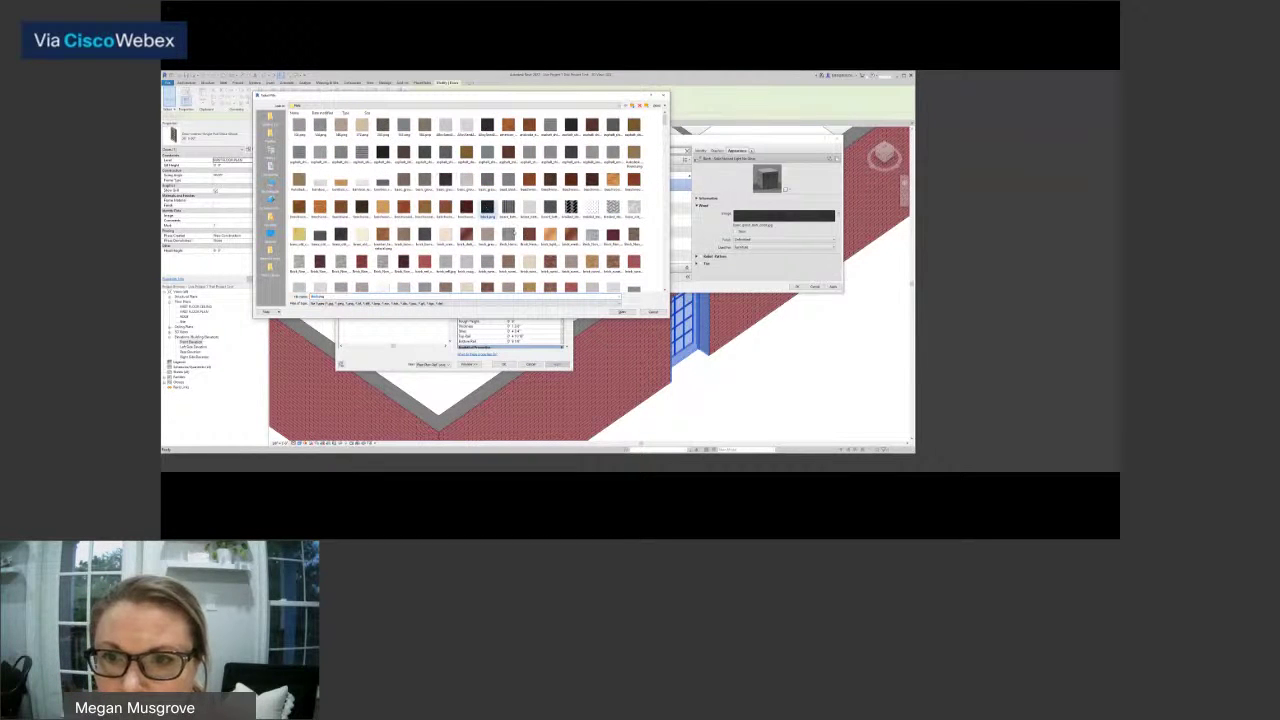
{"action": "left_click", "coordinate": [622, 312]}
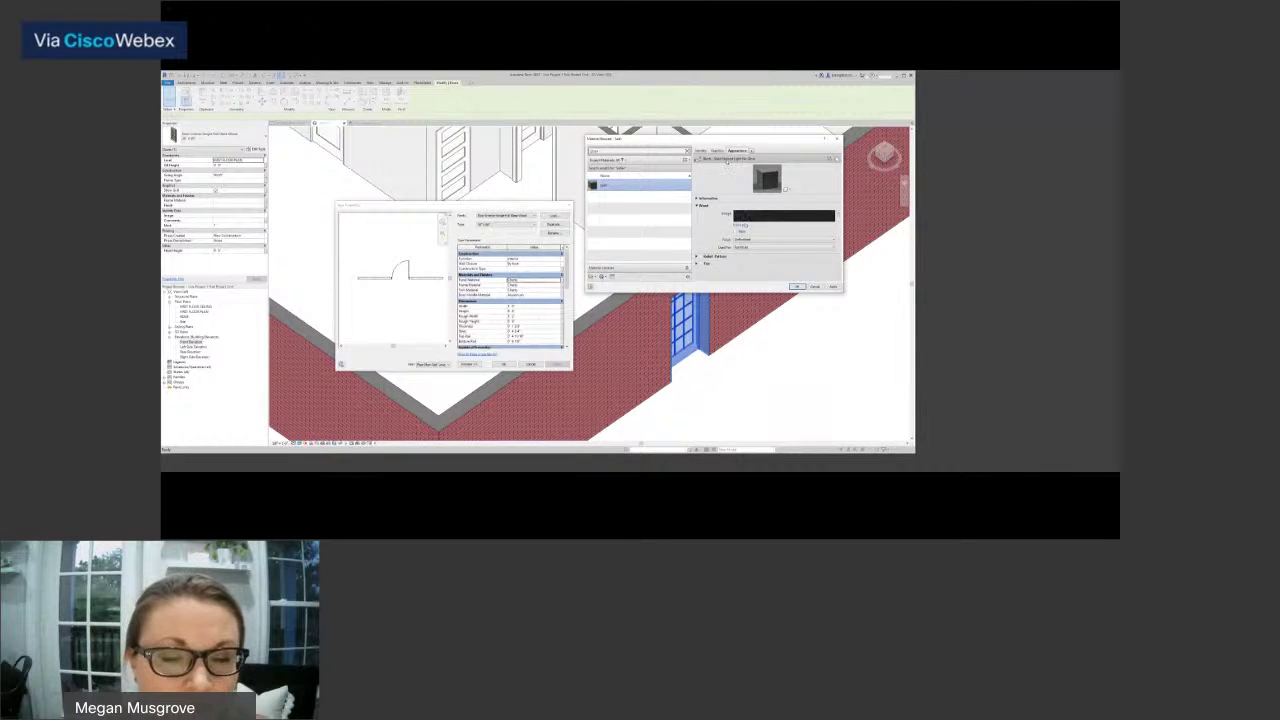
Match the door material's shading color to its dark render appearance, turn render-appearance shading back off, and assign the material to the door panel.
{"action": "left_click", "coordinate": [714, 152]}
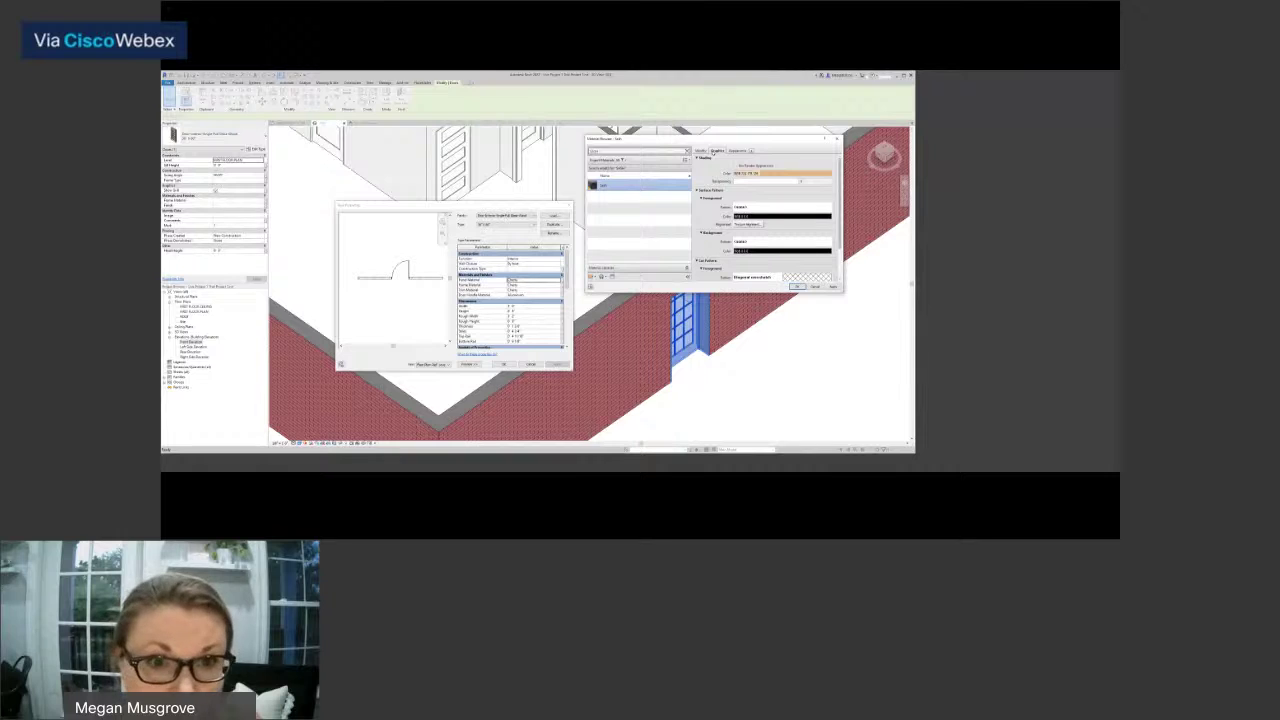
{"action": "left_click", "coordinate": [737, 151]}
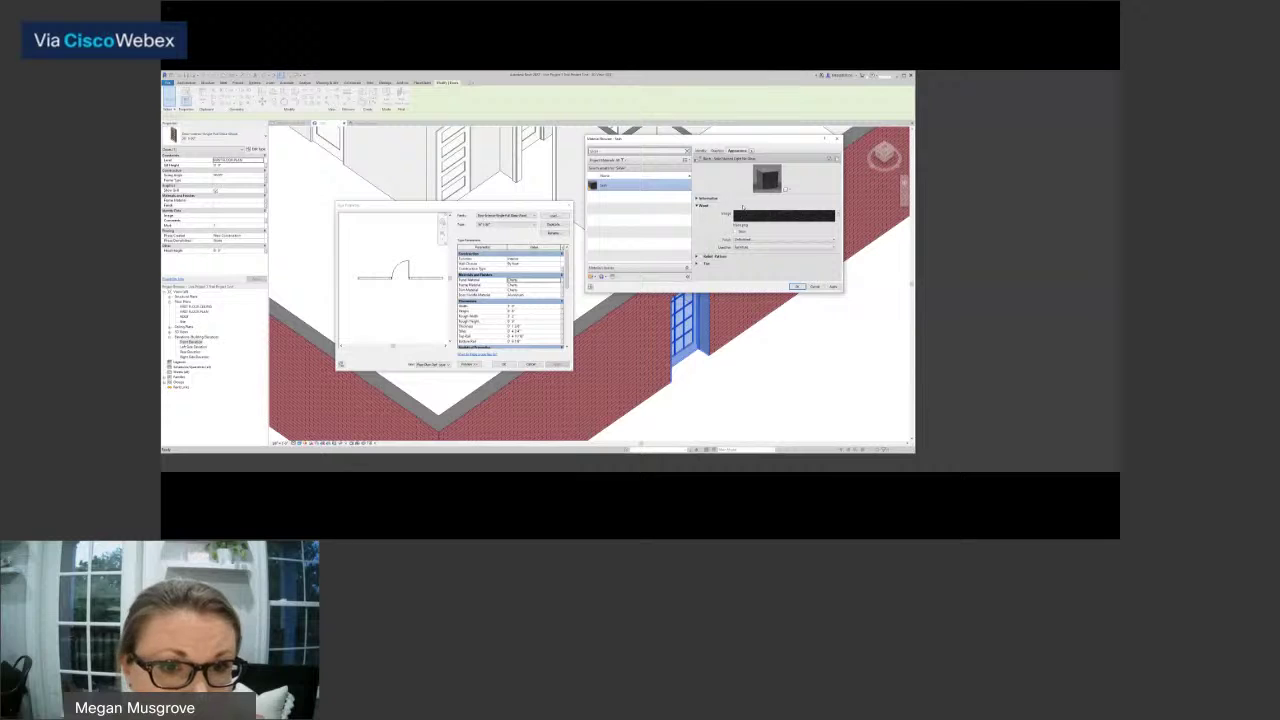
{"action": "left_click", "coordinate": [755, 214]}
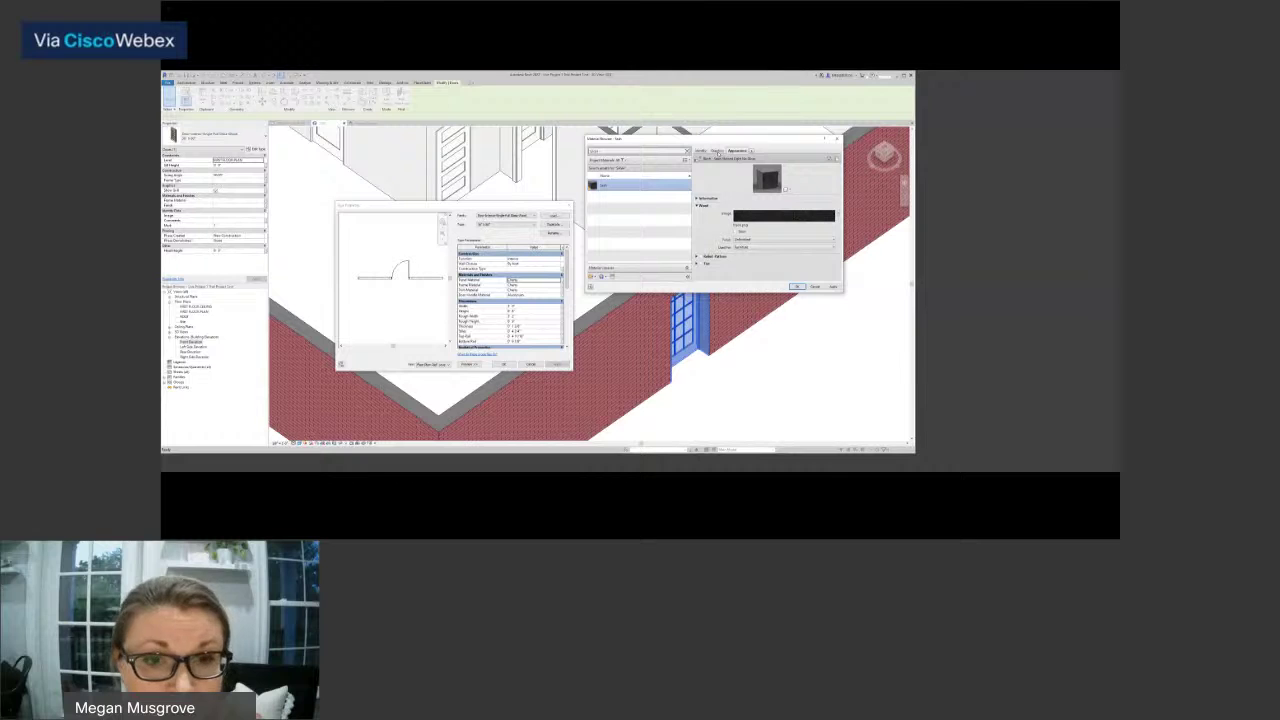
{"action": "left_click", "coordinate": [717, 151]}
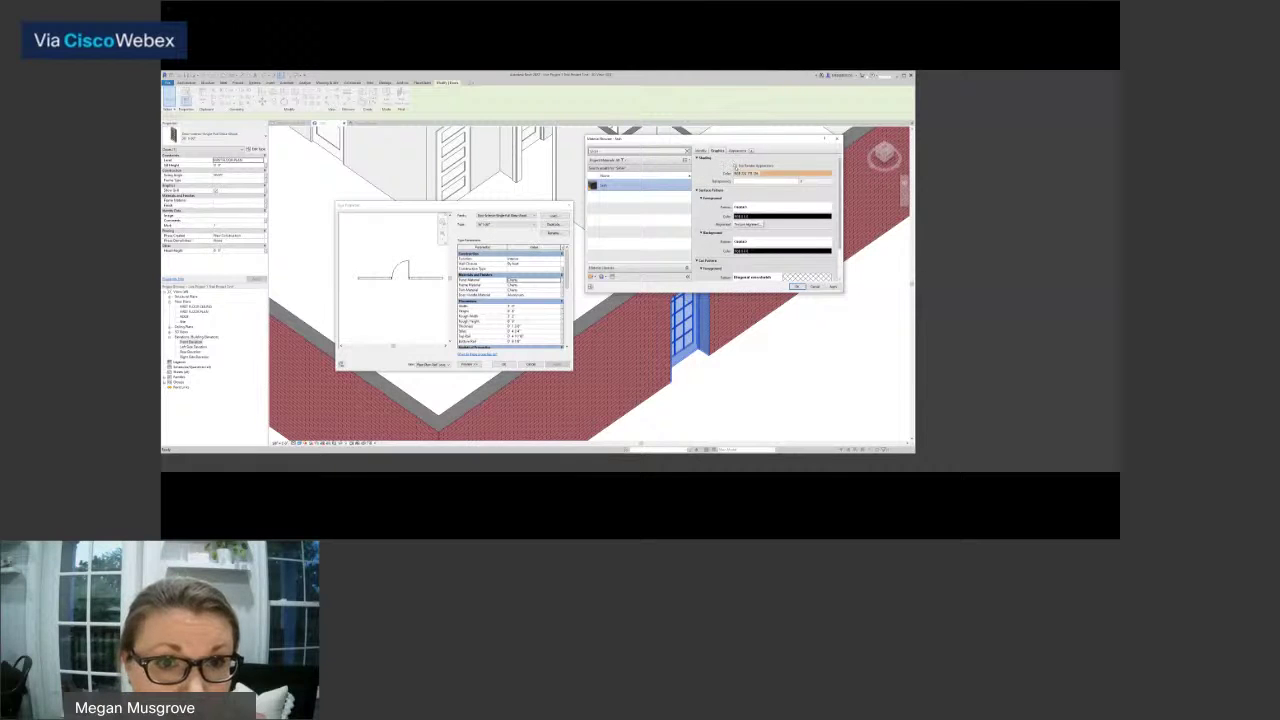
{"action": "left_click", "coordinate": [736, 166]}
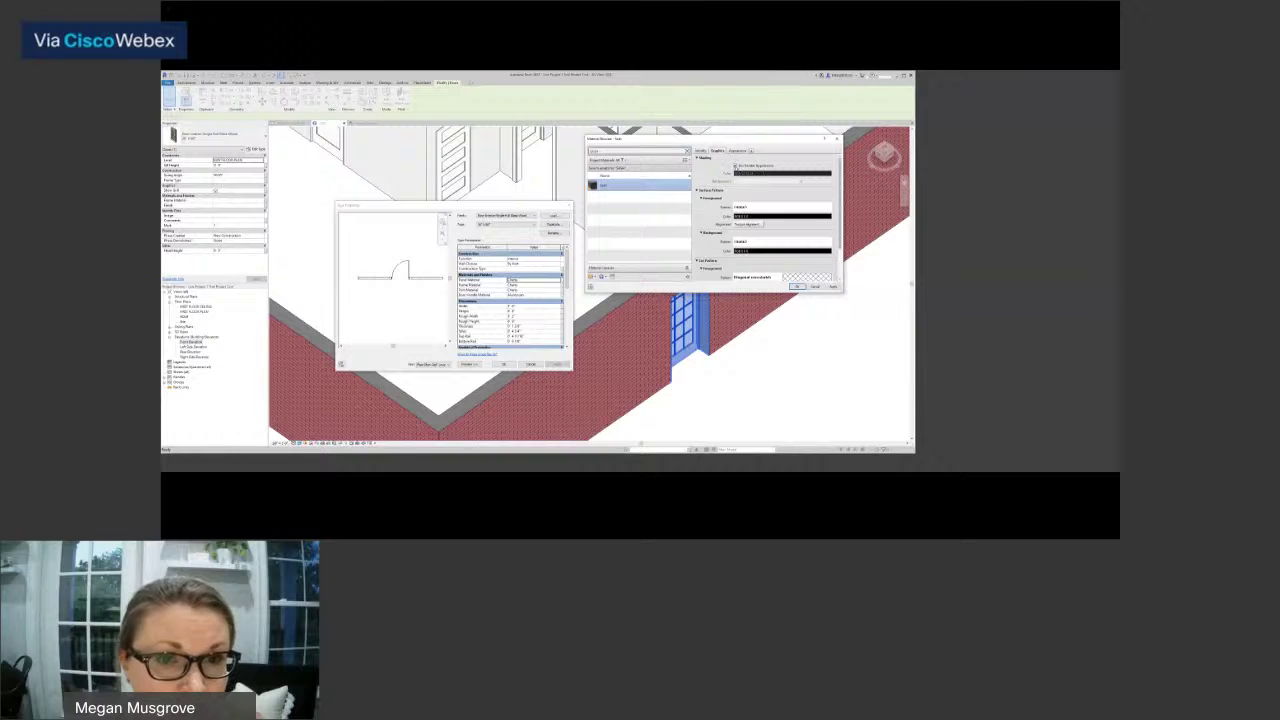
{"action": "left_click", "coordinate": [736, 166]}
{"action": "left_click", "coordinate": [752, 173]}
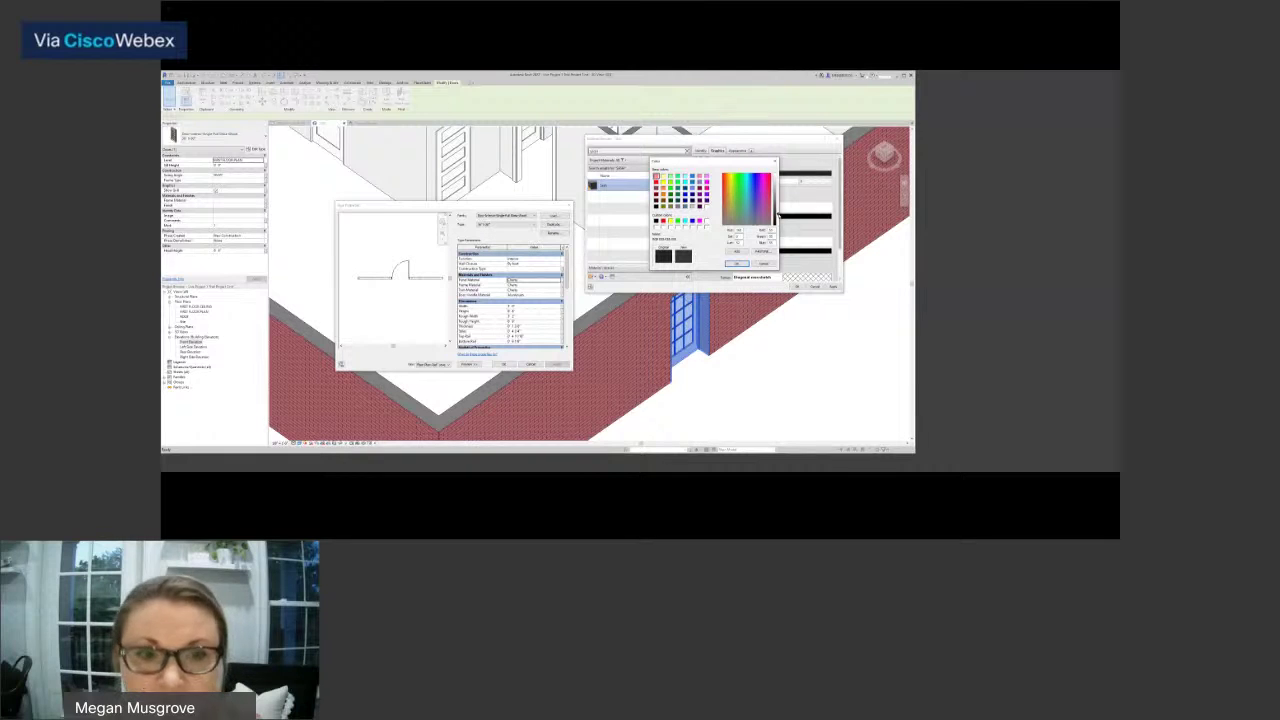
{"action": "left_click", "coordinate": [735, 264]}
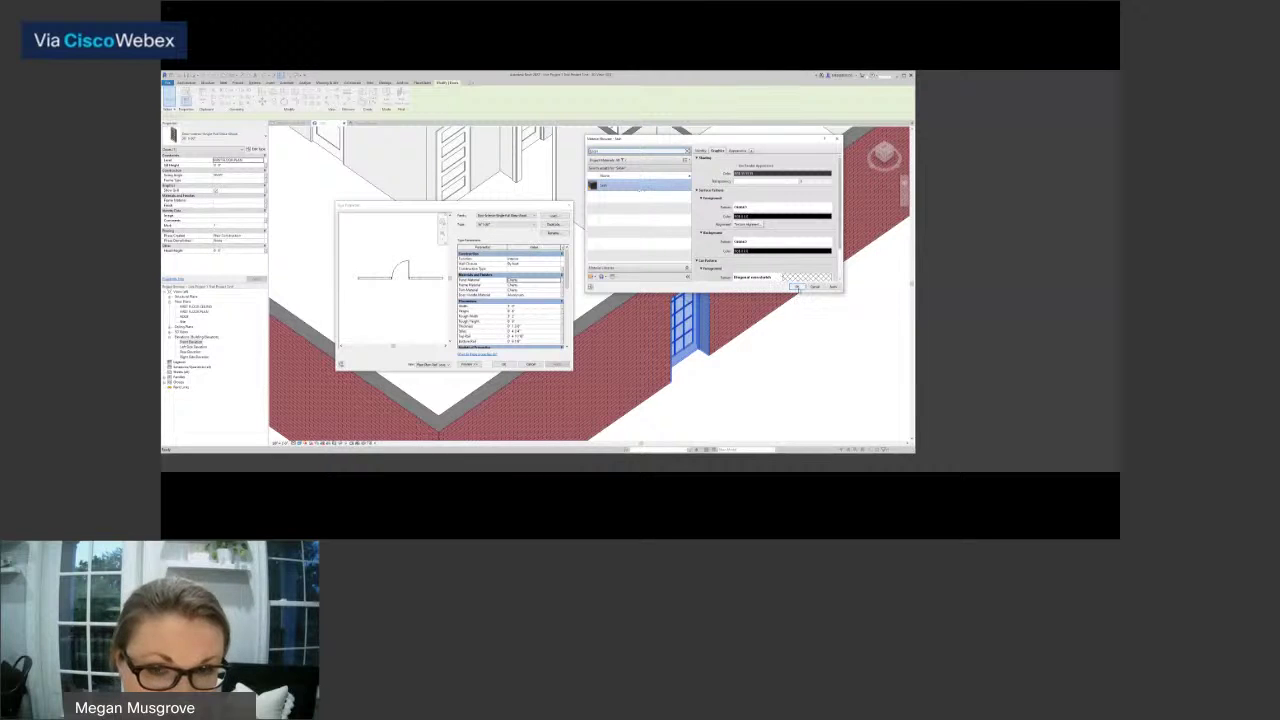
{"action": "left_click", "coordinate": [795, 287]}
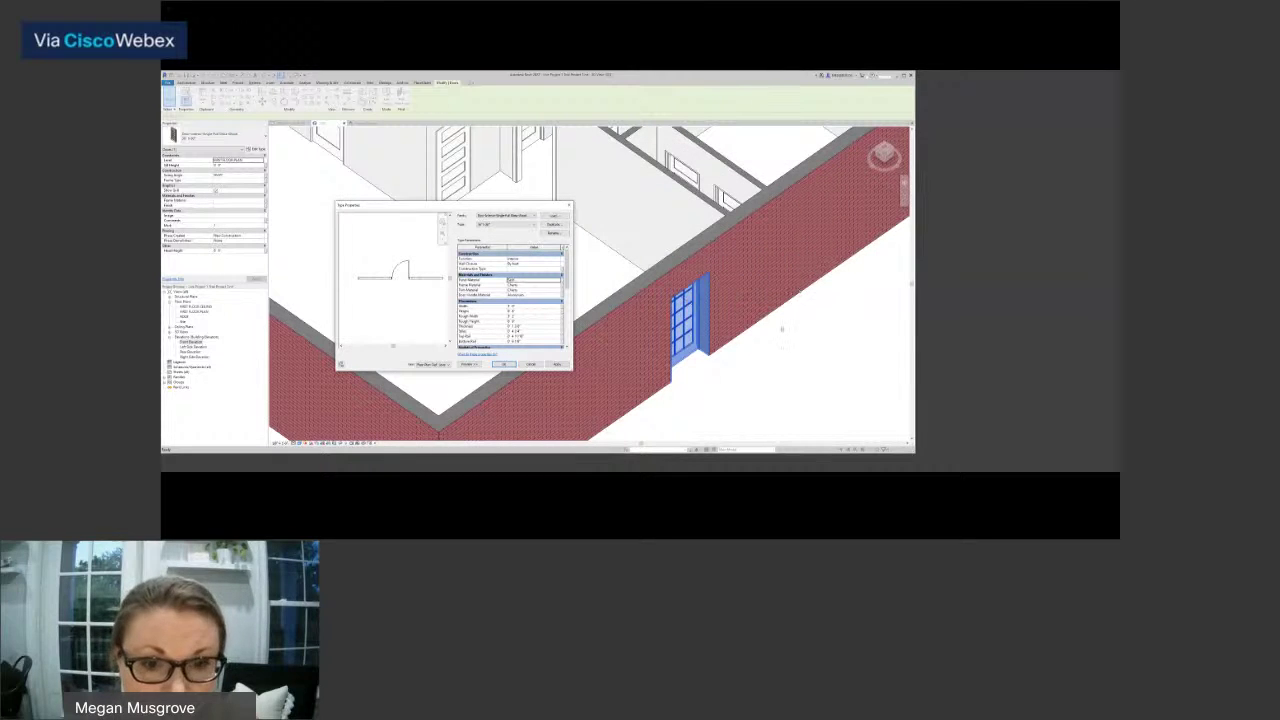
Find the sash material and assign it as the exterior door's frame material.
{"action": "left_click", "coordinate": [531, 286]}
{"action": "left_click", "coordinate": [559, 286]}
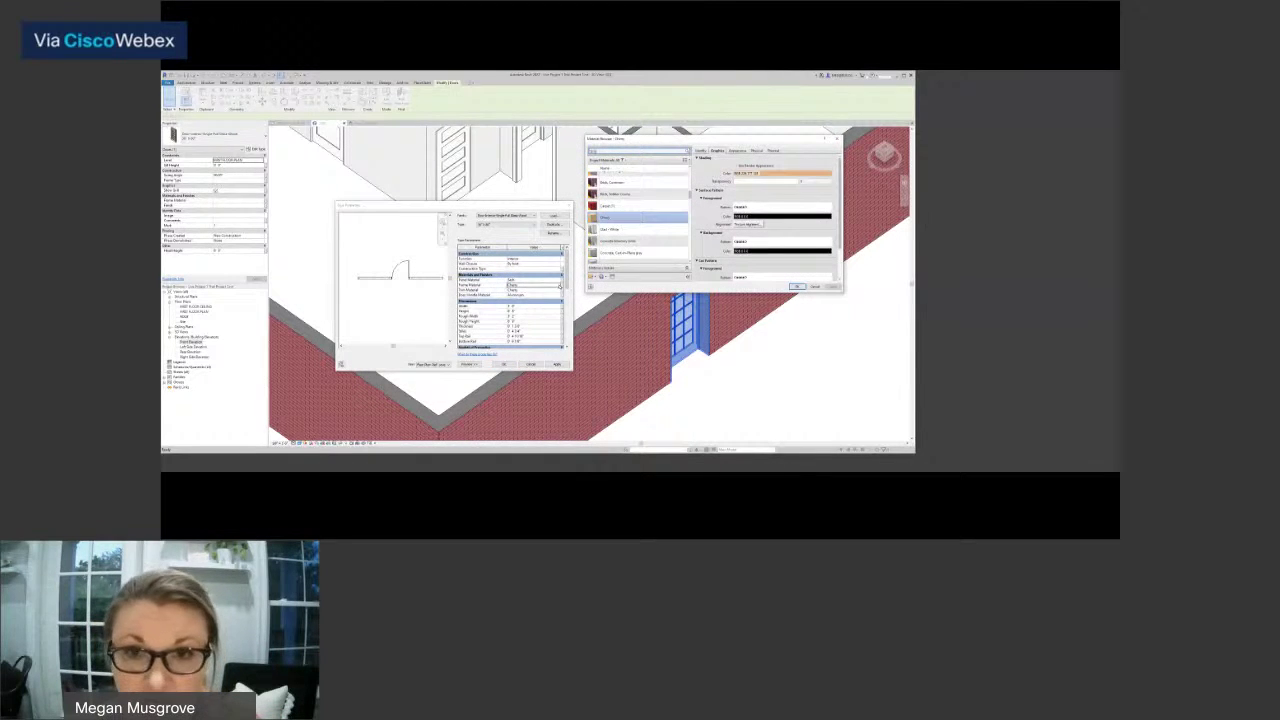
{"action": "type", "text": "sash"}
{"action": "left_click", "coordinate": [606, 185]}
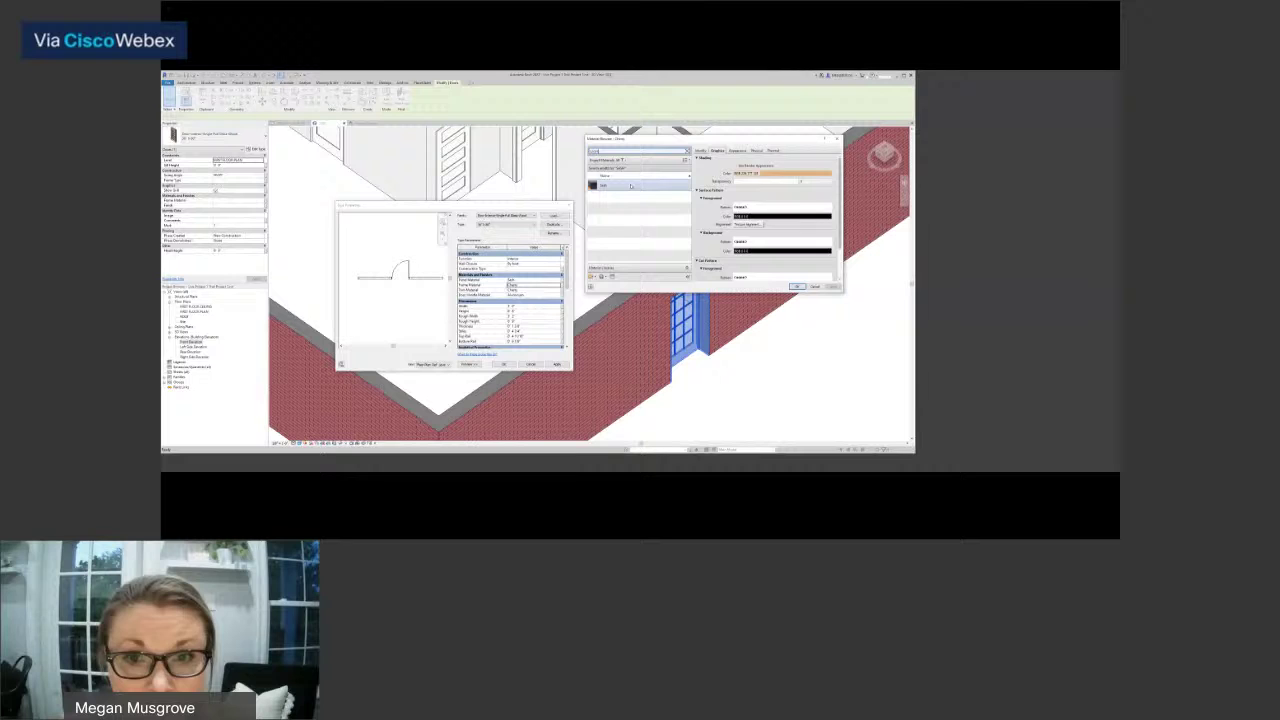
{"action": "left_click", "coordinate": [796, 287]}
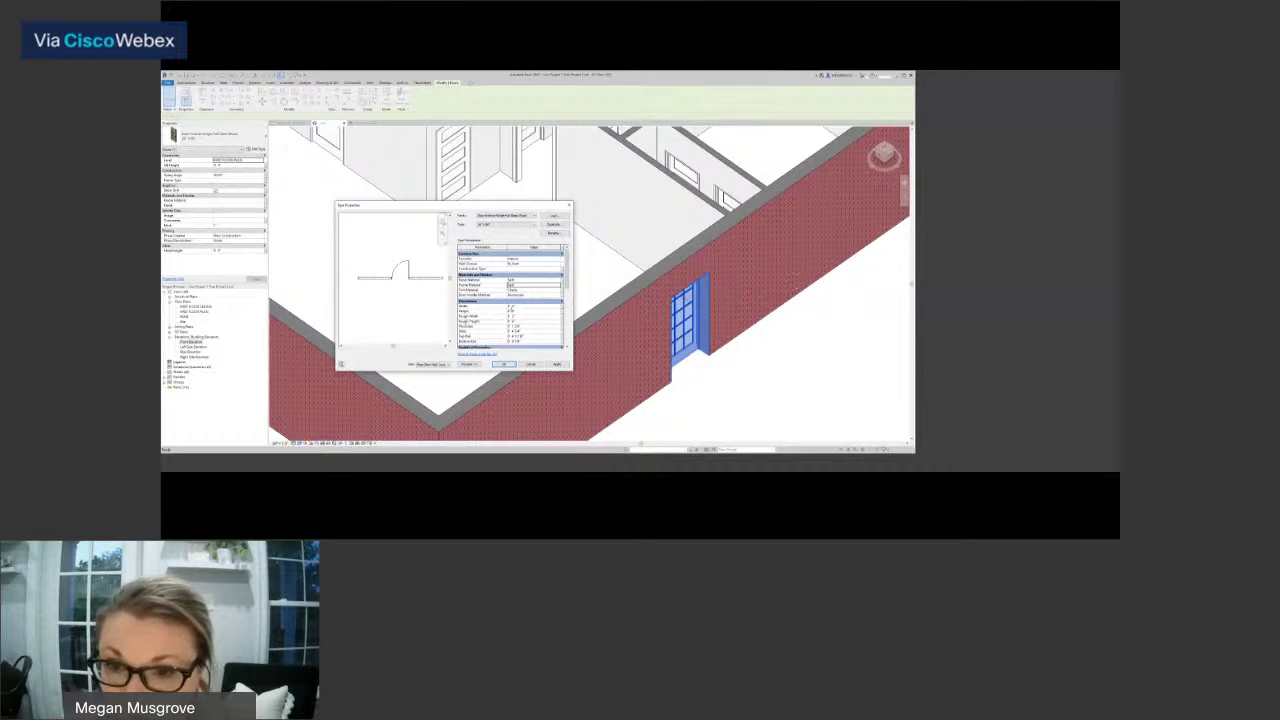
Assign the sash material to the exterior door's trim and apply the door's type changes.
{"action": "left_click", "coordinate": [533, 290]}
{"action": "left_click", "coordinate": [559, 290]}
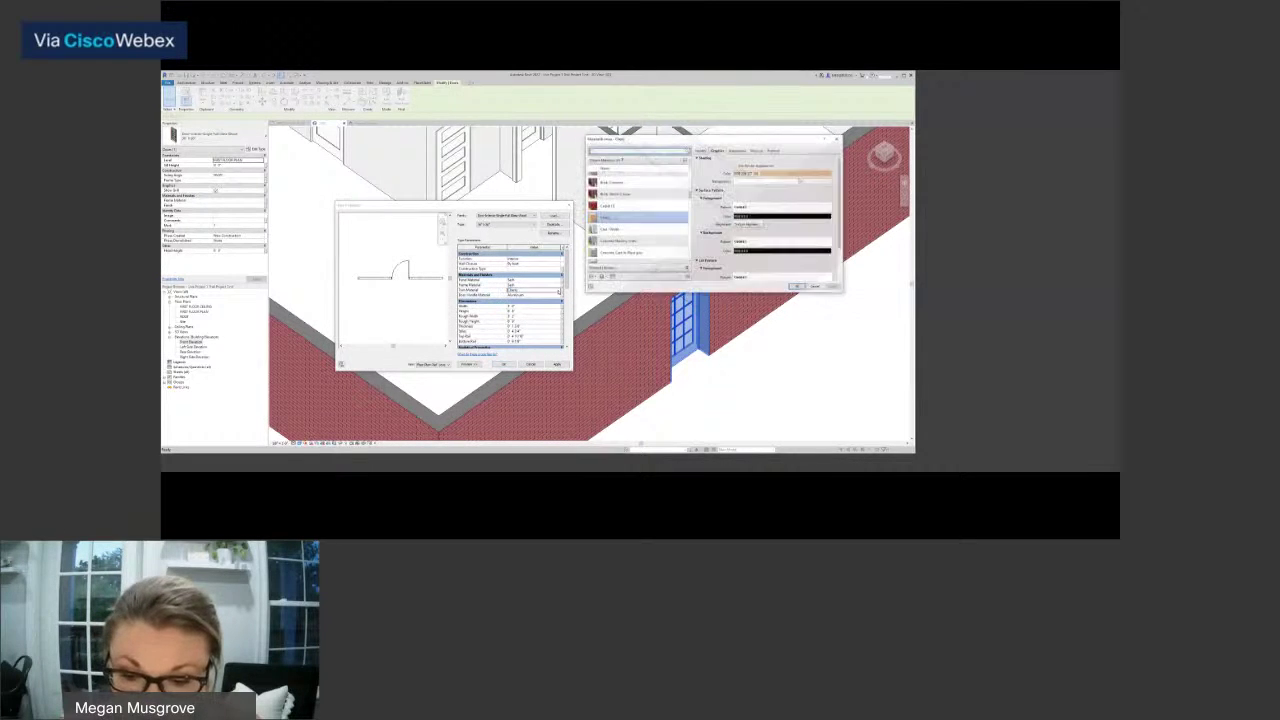
{"action": "type", "text": "sash"}
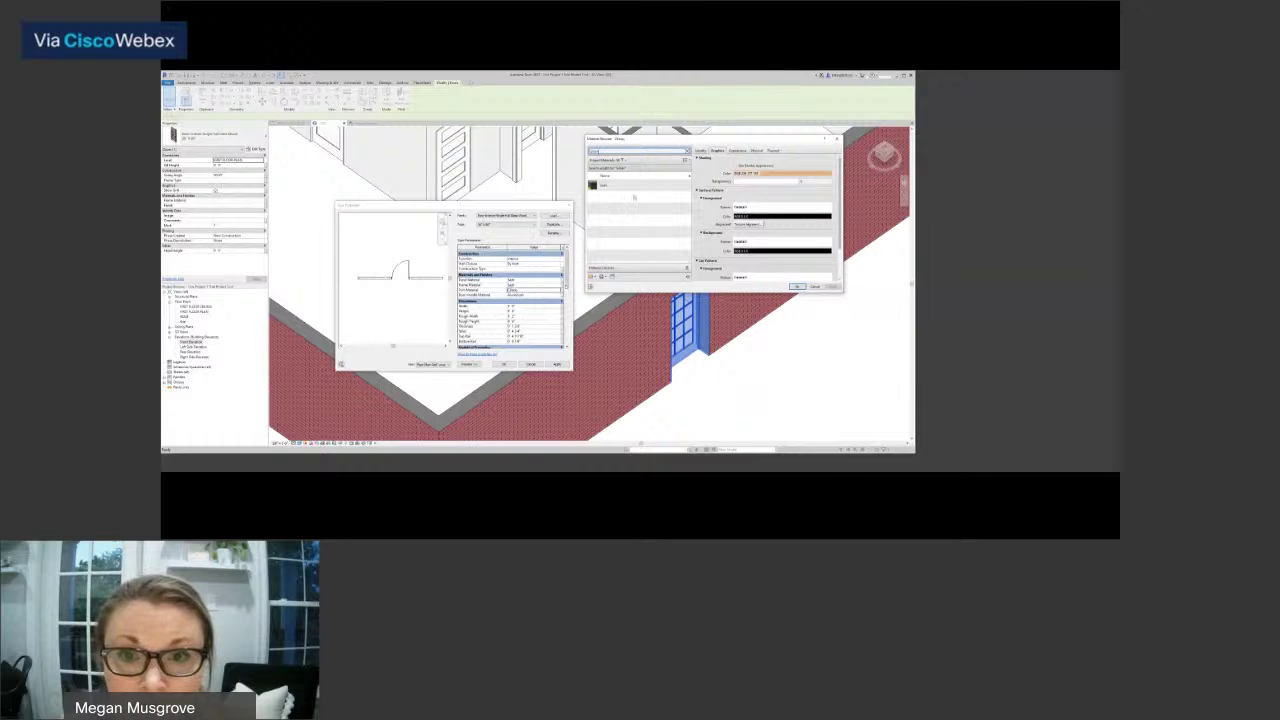
{"action": "left_click", "coordinate": [631, 186]}
{"action": "left_click", "coordinate": [794, 287]}
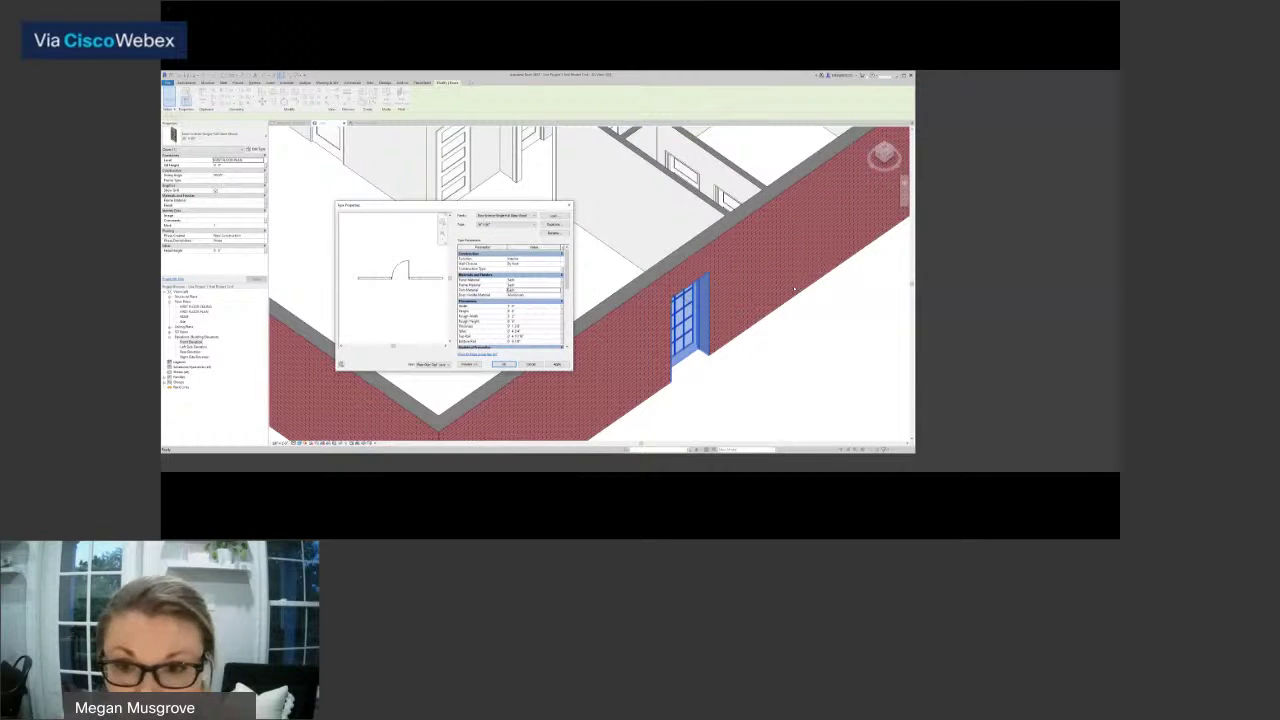
{"action": "left_click", "coordinate": [506, 365]}
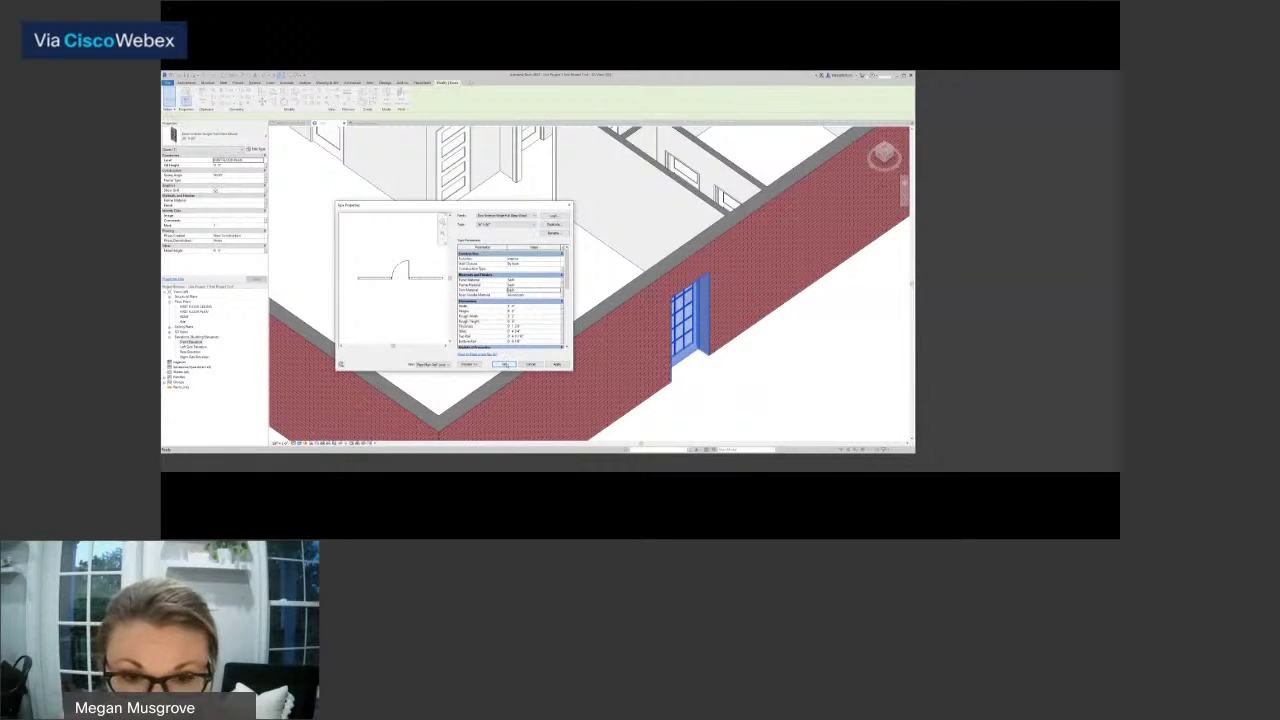
{"action": "left_click", "coordinate": [776, 395]}
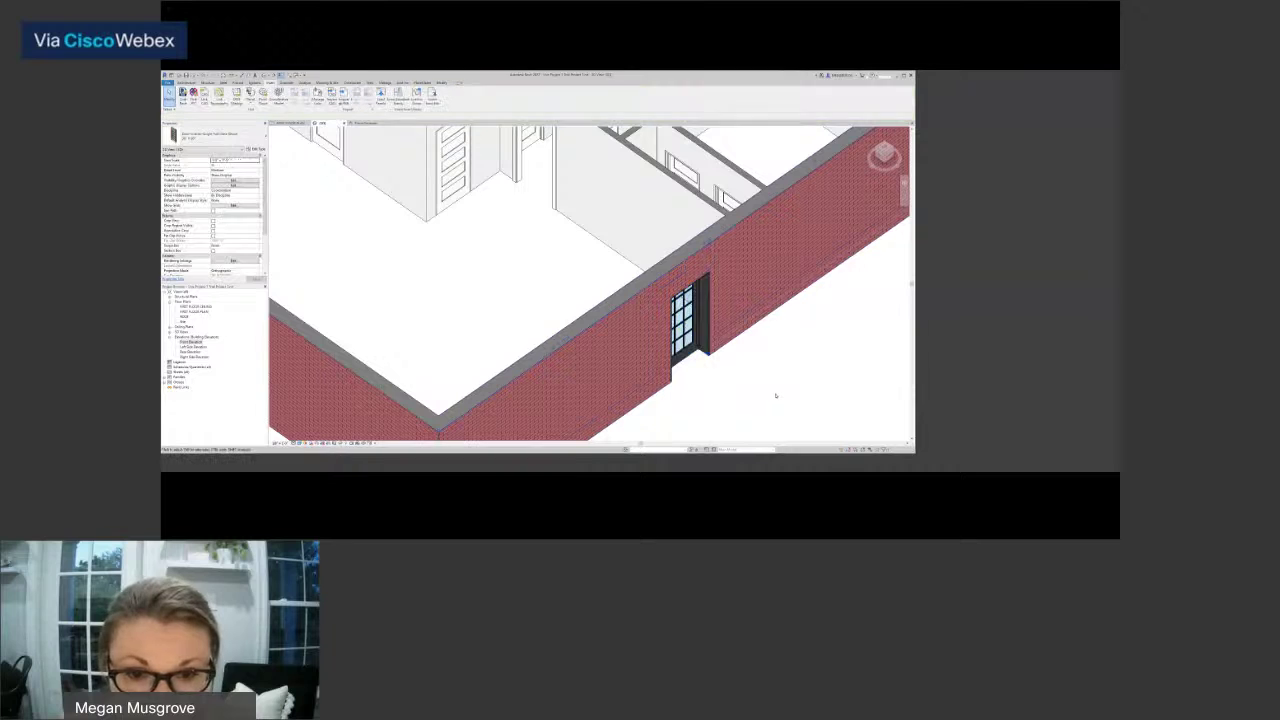
Inspect the exterior door's dark finish up close and from the front, and return to the model's home view.
{"action": "scroll", "coordinate": [776, 394], "scroll_direction": "down", "scroll_amount": 2}
{"action": "scroll", "coordinate": [720, 389], "scroll_direction": "up", "scroll_amount": 4}
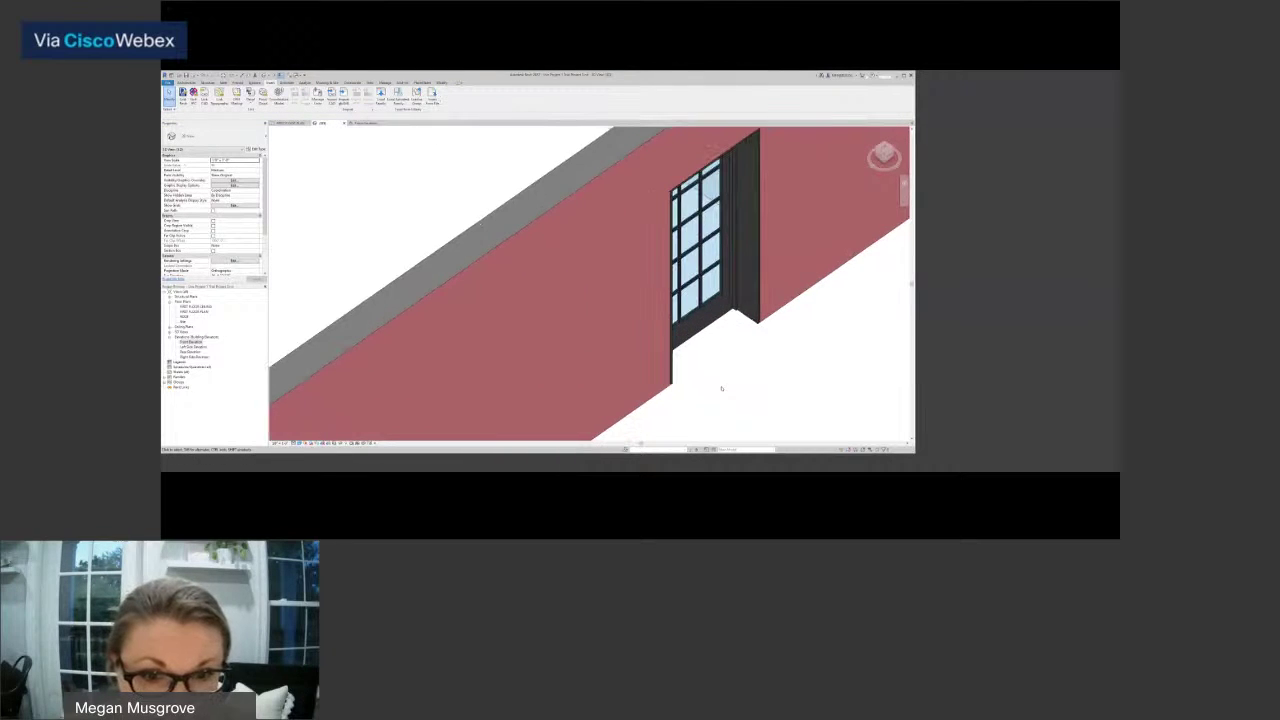
{"action": "left_click", "coordinate": [888, 160]}
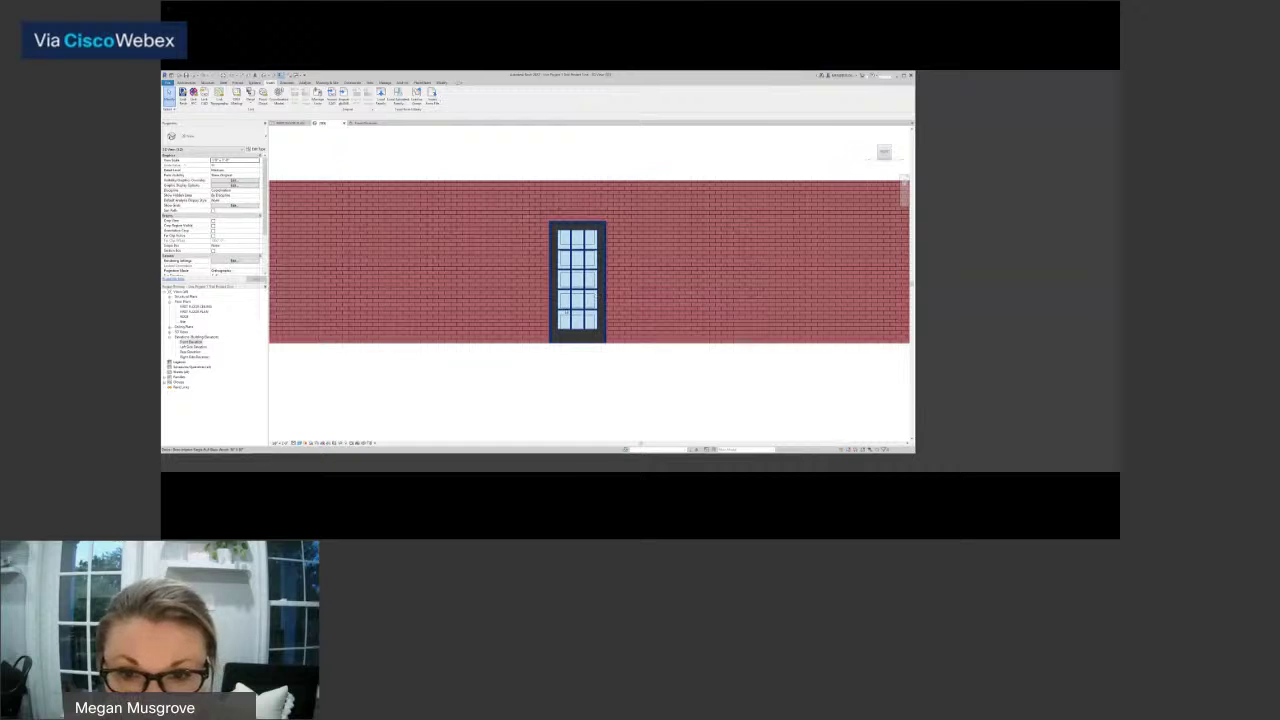
{"action": "left_click", "coordinate": [886, 150]}
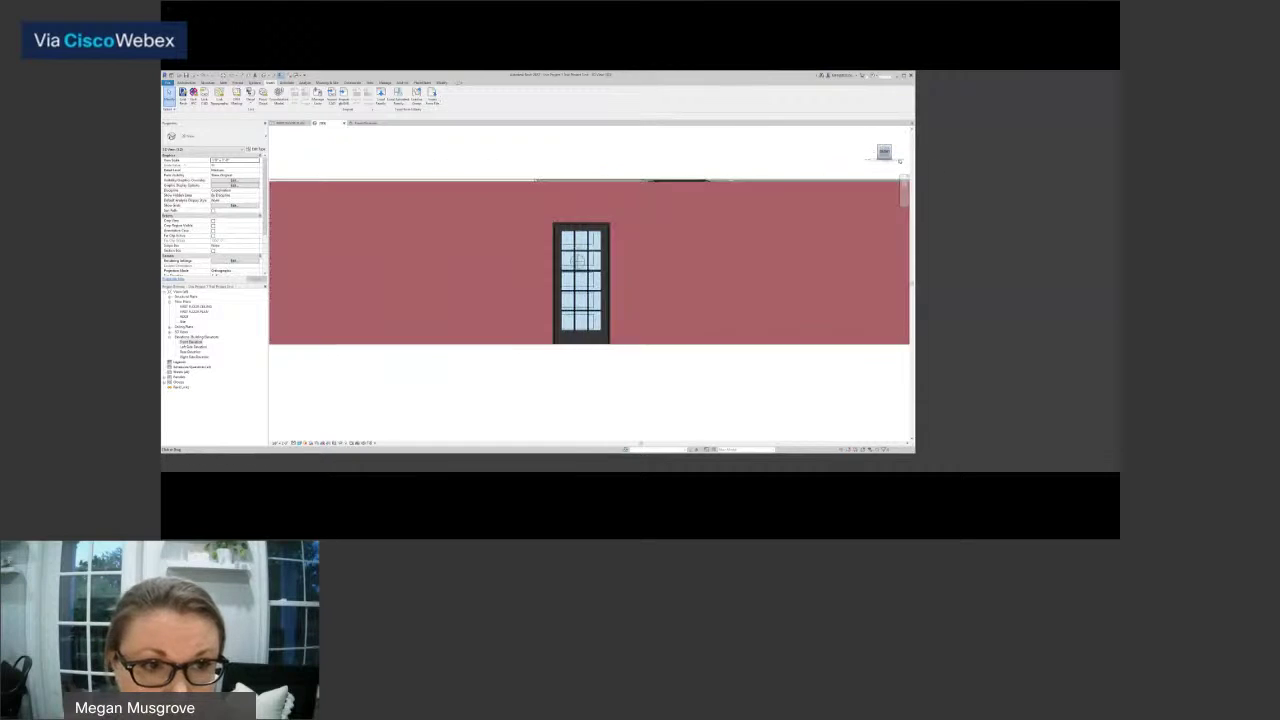
{"action": "left_click_drag", "start_coordinate": [722, 176], "coordinate": [790, 172]}
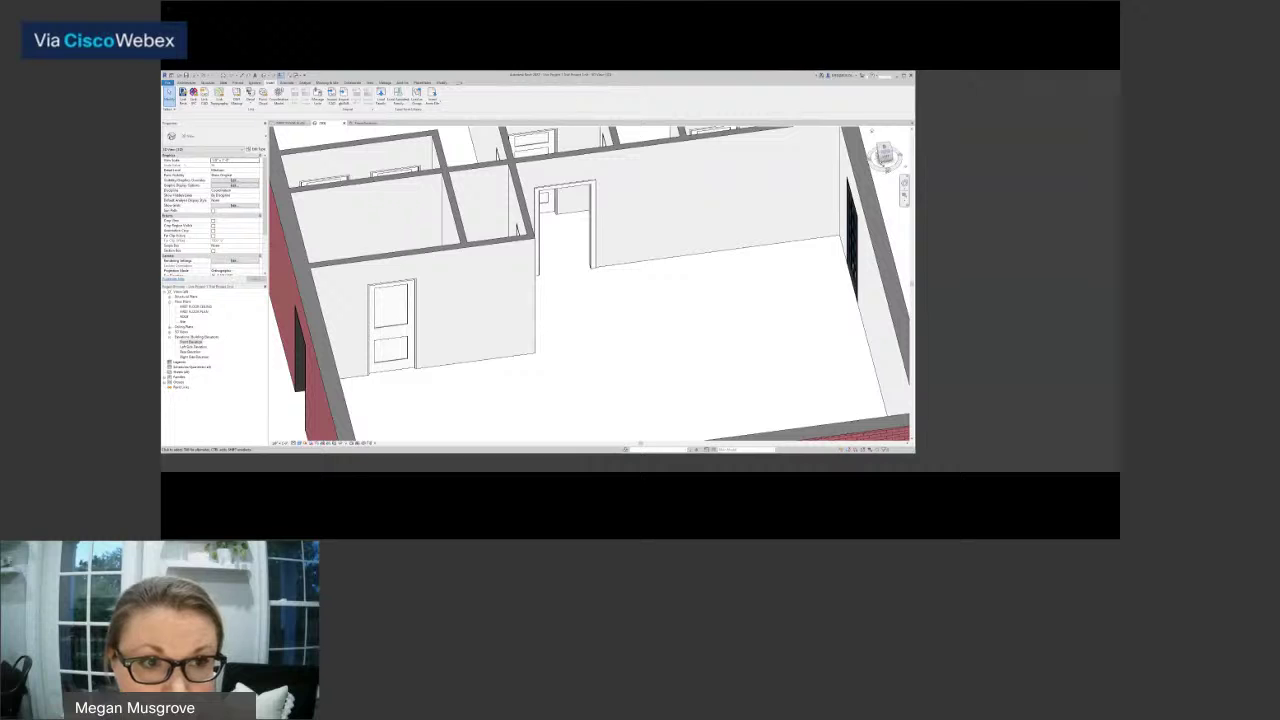
{"action": "left_click", "coordinate": [871, 132]}
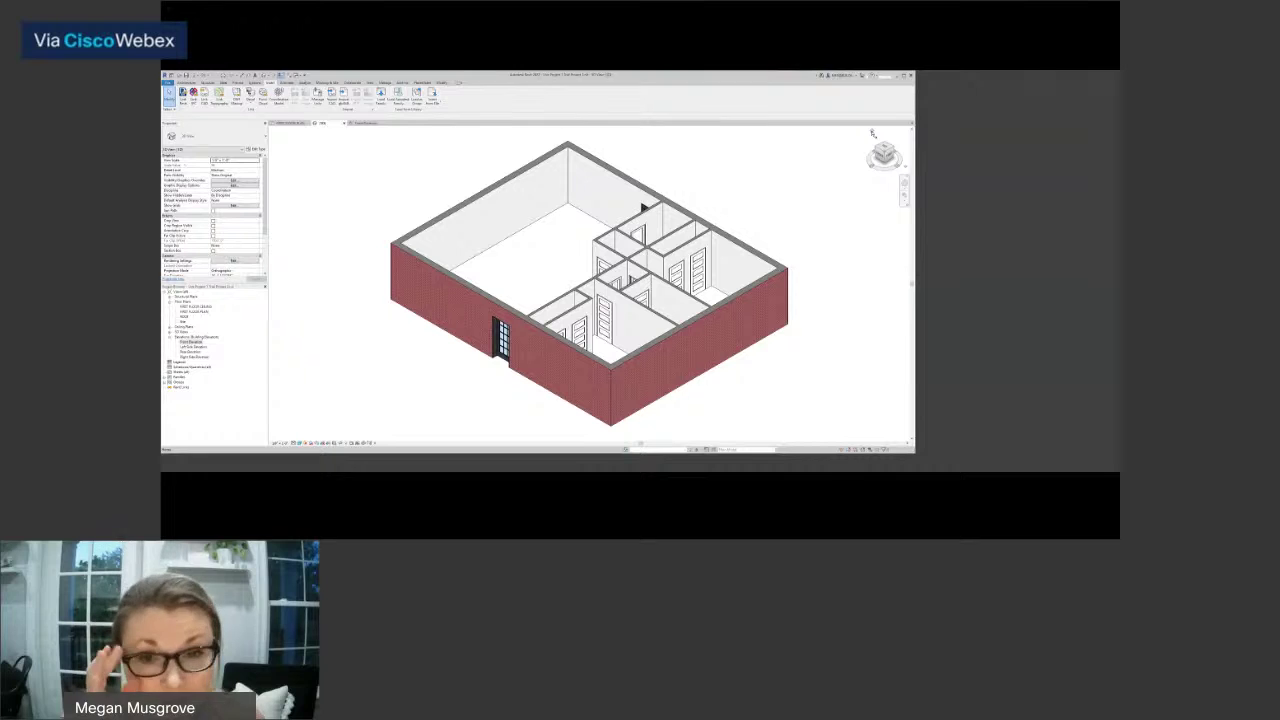
Examine the brick building and its exterior doors in straight-on elevations and from several 3D angles.
{"action": "left_click", "coordinate": [883, 158]}
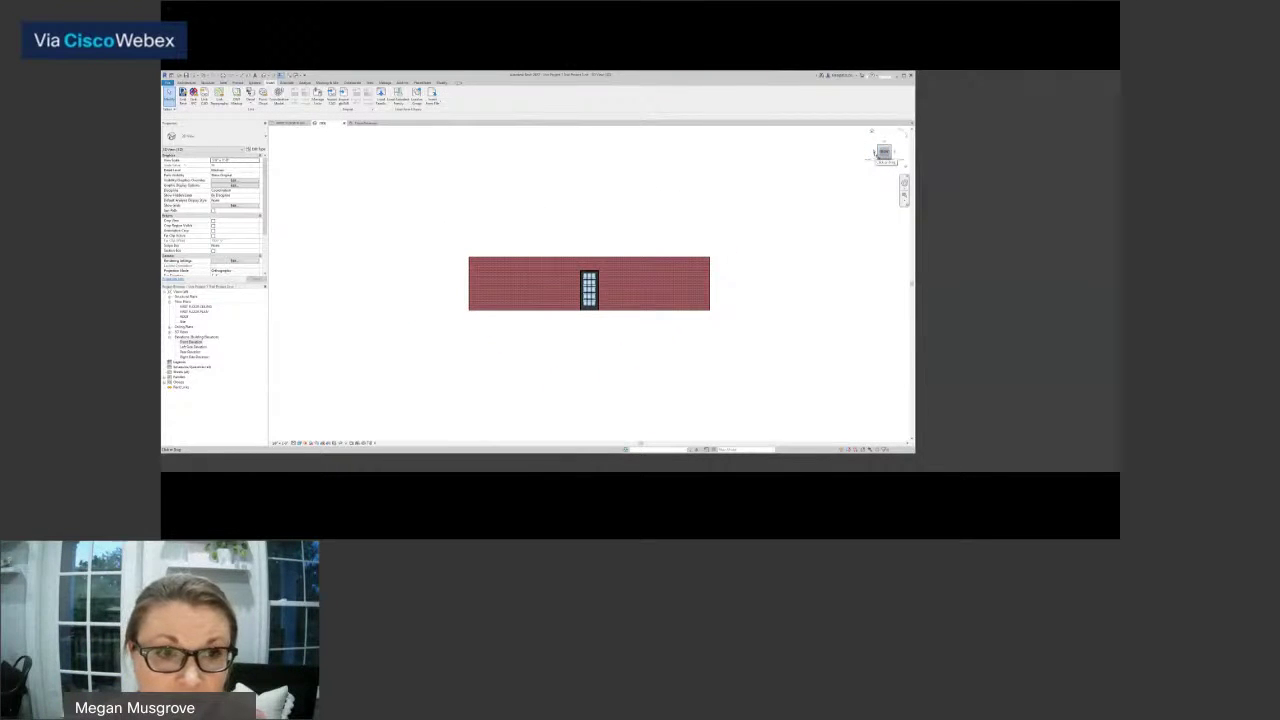
{"action": "left_click", "coordinate": [890, 154]}
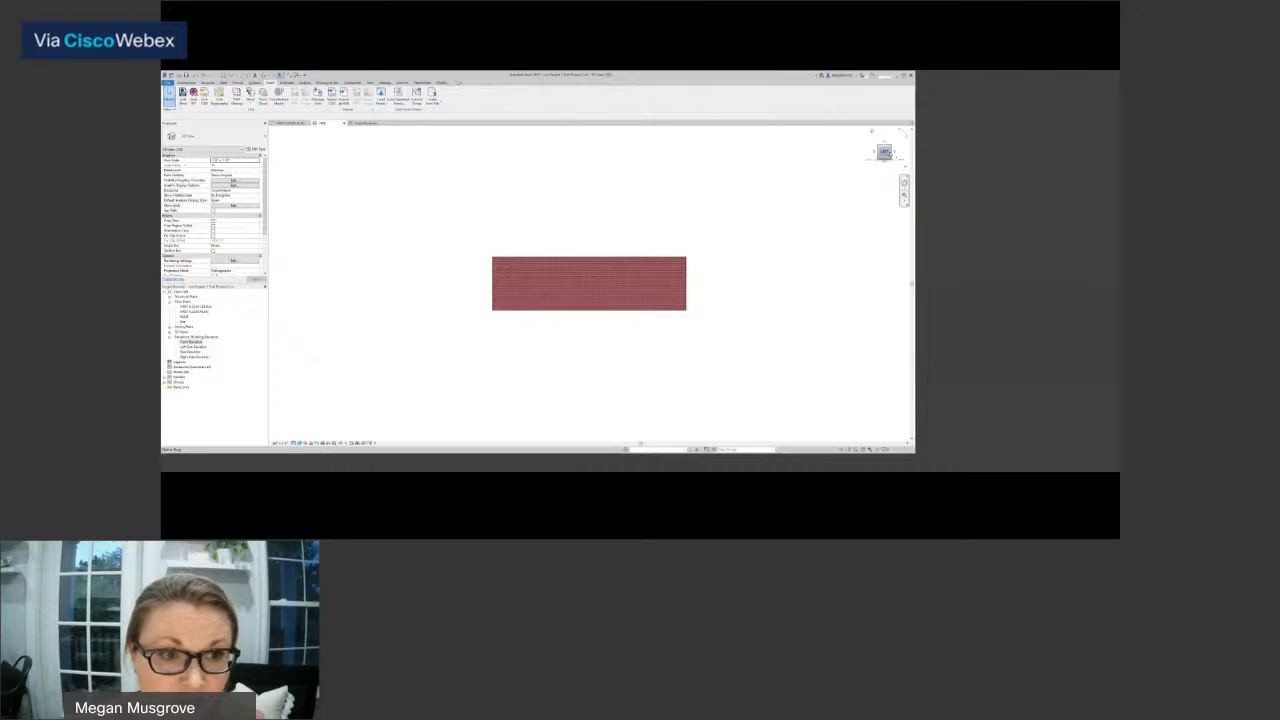
{"action": "left_click", "coordinate": [886, 152]}
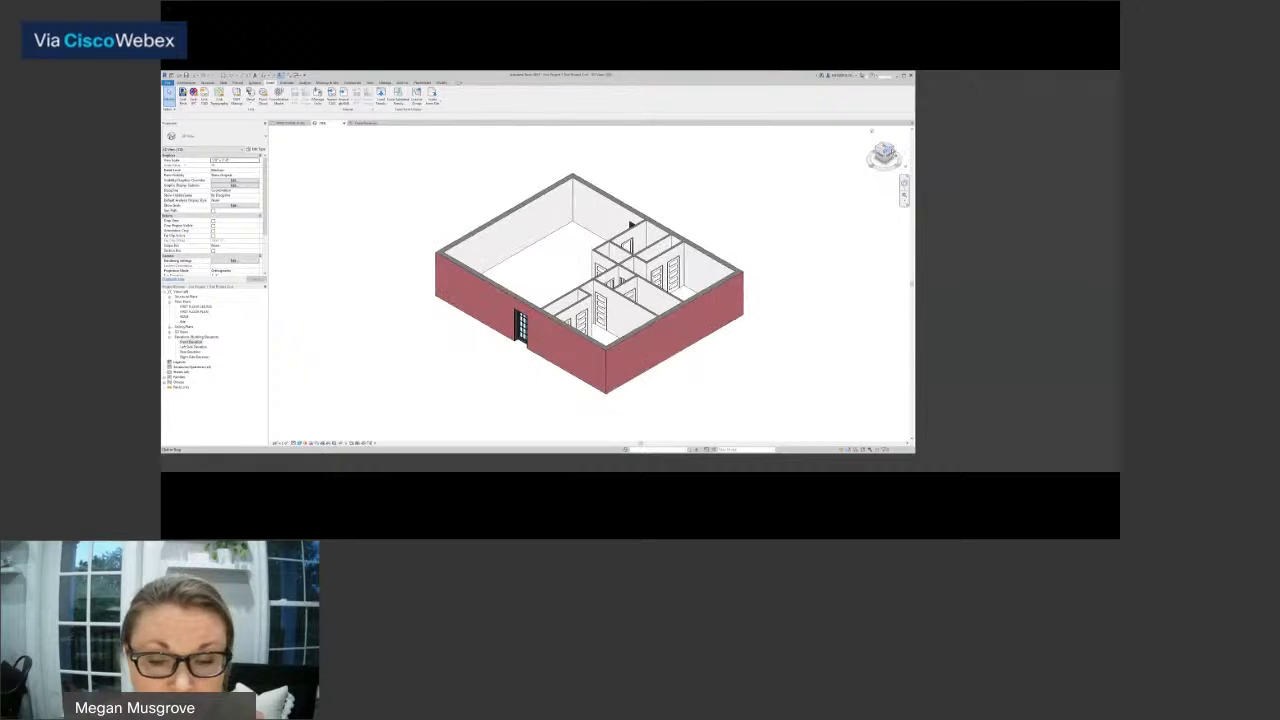
{"action": "middle_click_drag", "start_coordinate": [505, 160], "coordinate": [400, 157], "text": "shift"}
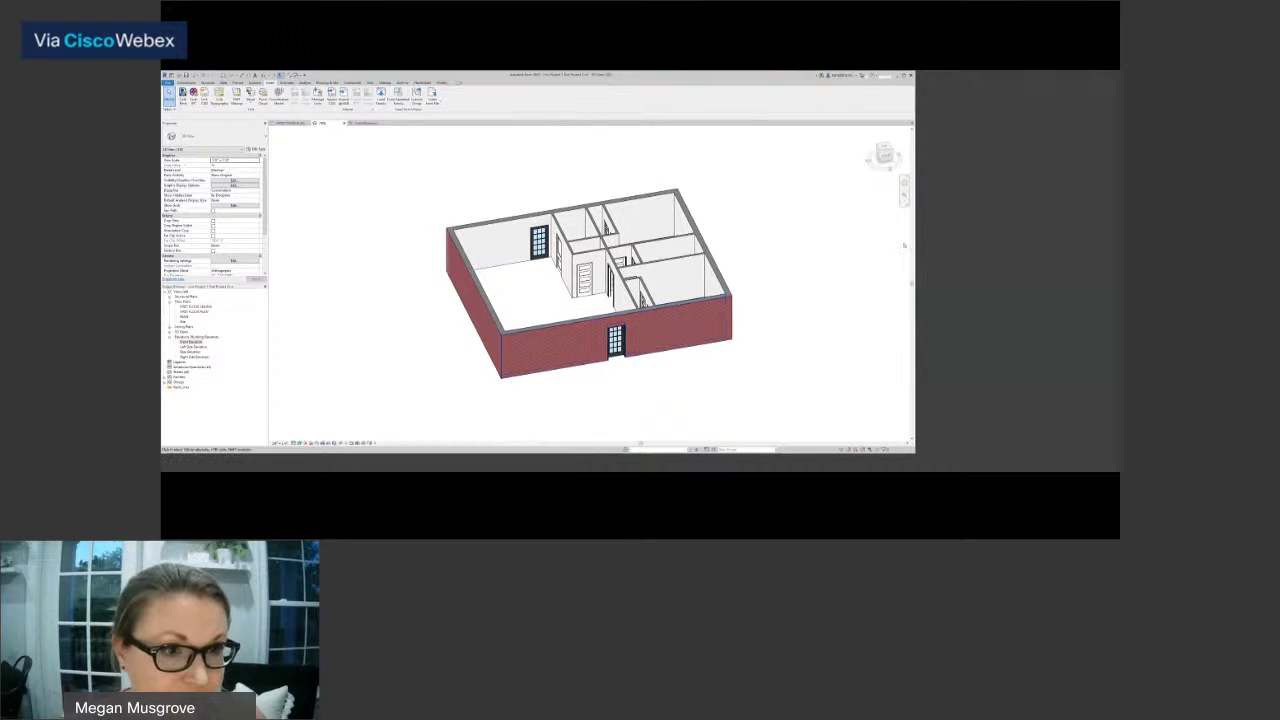
{"action": "left_click_drag", "start_coordinate": [886, 155], "coordinate": [966, 274]}
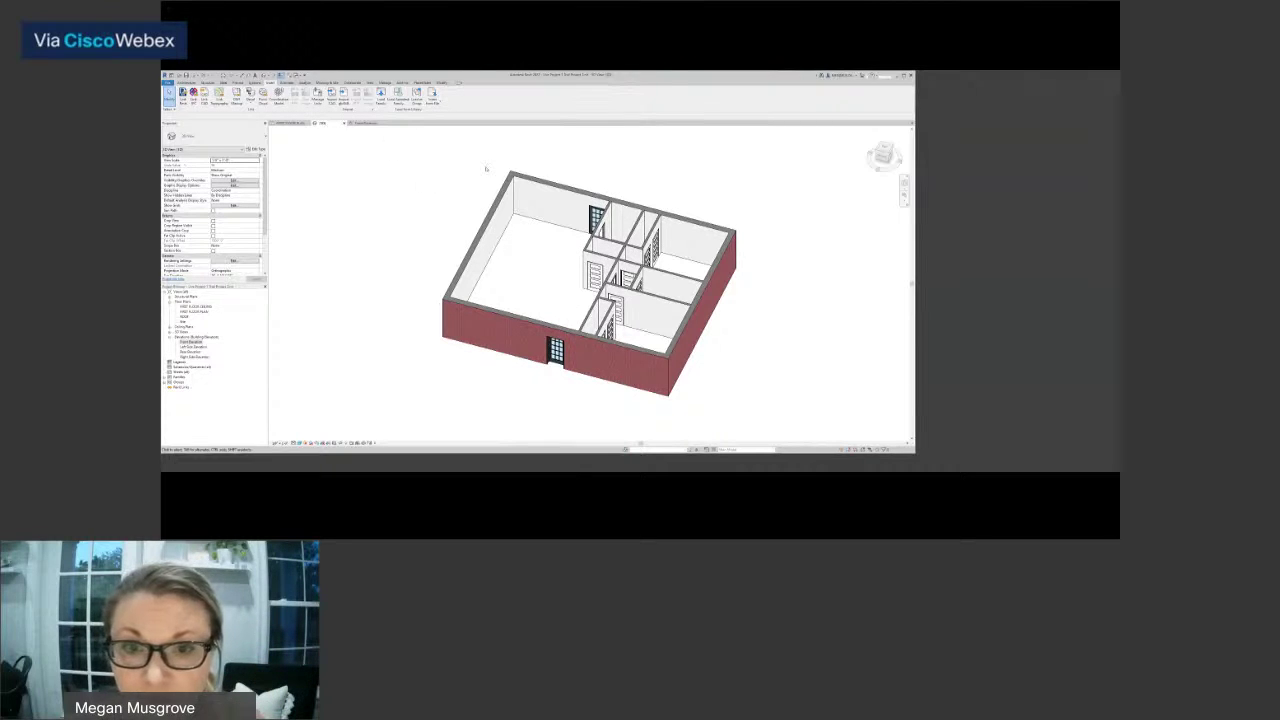
{"action": "left_click_drag", "start_coordinate": [885, 159], "coordinate": [347, 158]}
{"action": "left_click", "coordinate": [871, 130]}
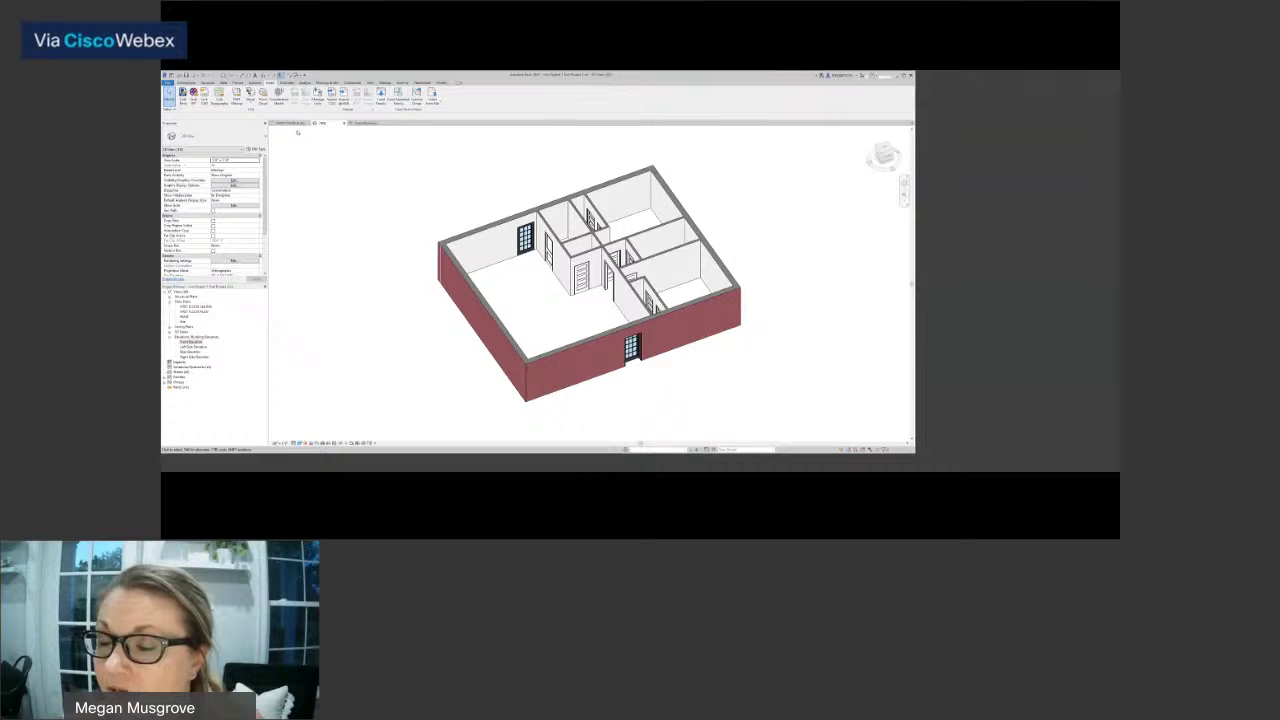
Start an architectural floor in the first floor plan with the Wood Joist 10" - Wood Finish type, and check its type properties without changing them.
{"action": "left_click", "coordinate": [297, 122]}
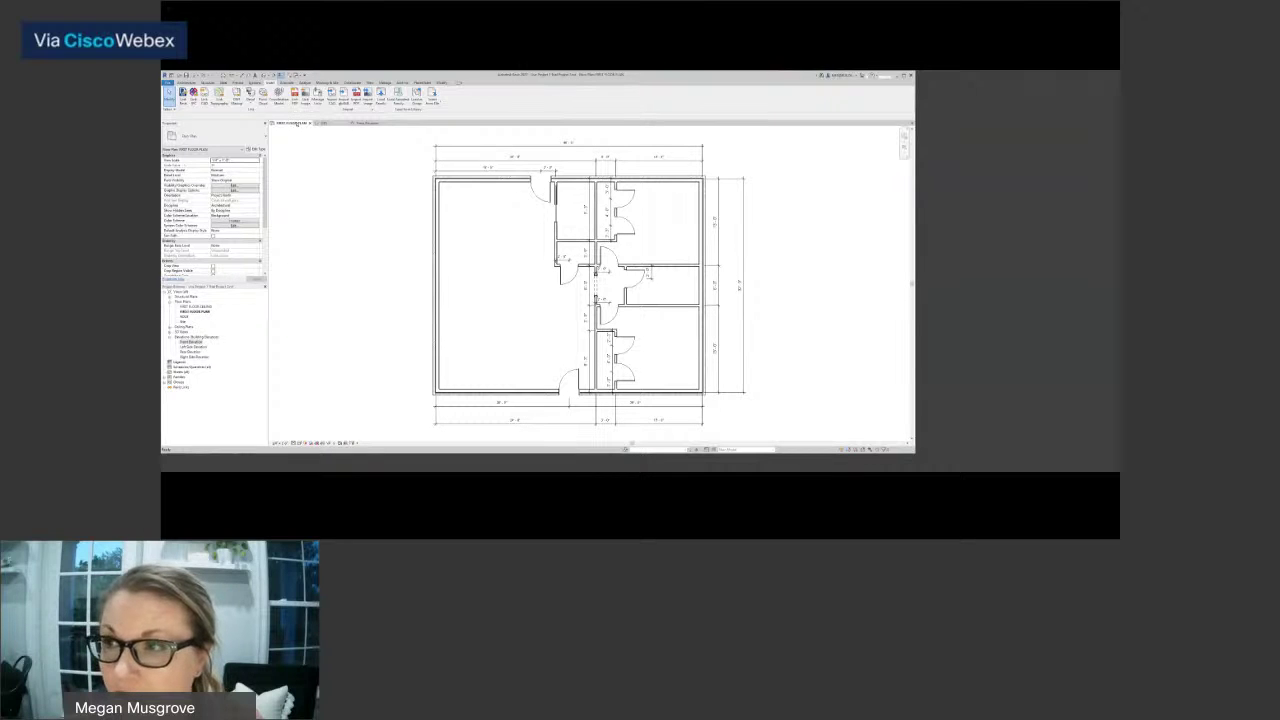
{"action": "left_click", "coordinate": [185, 84]}
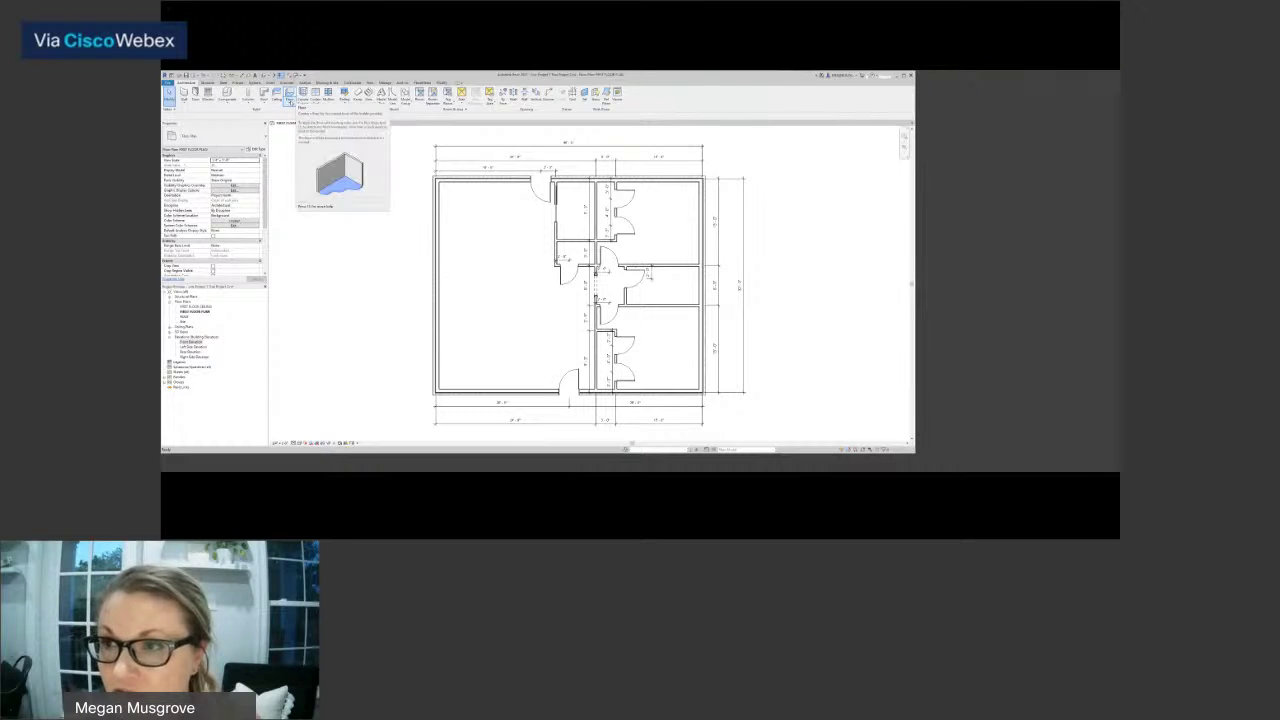
{"action": "left_click", "coordinate": [290, 101]}
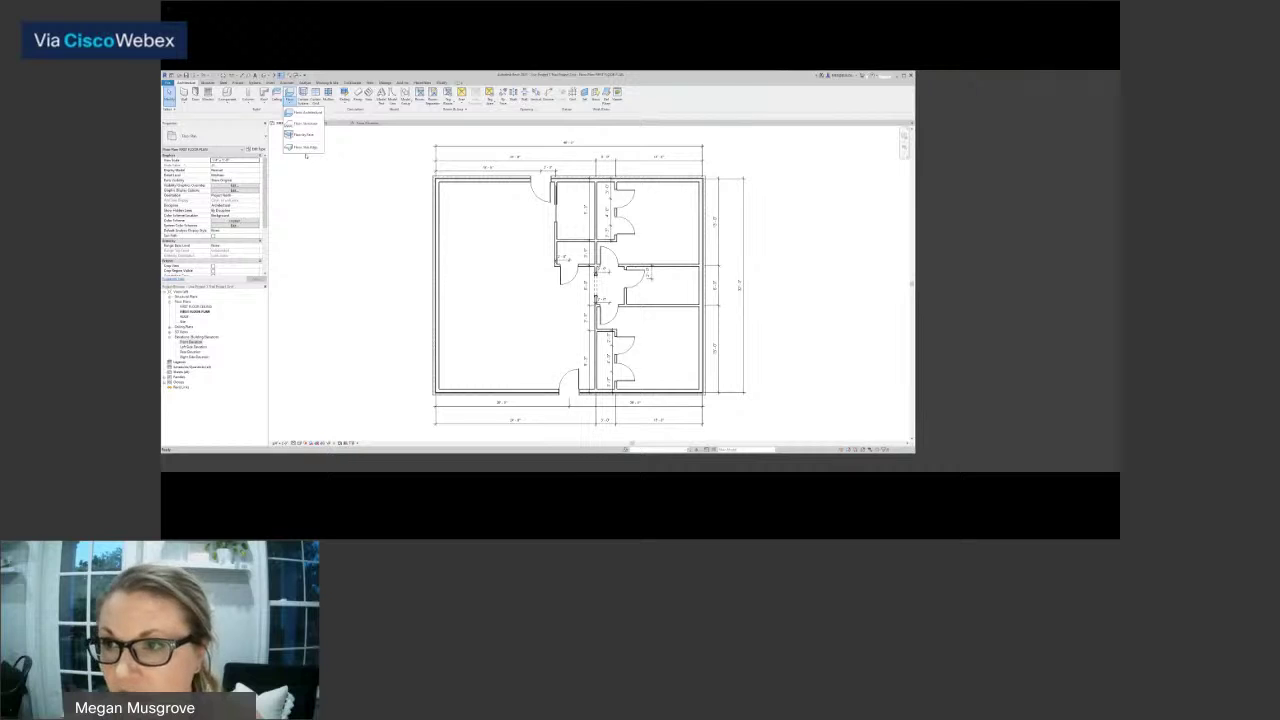
{"action": "left_click", "coordinate": [305, 113]}
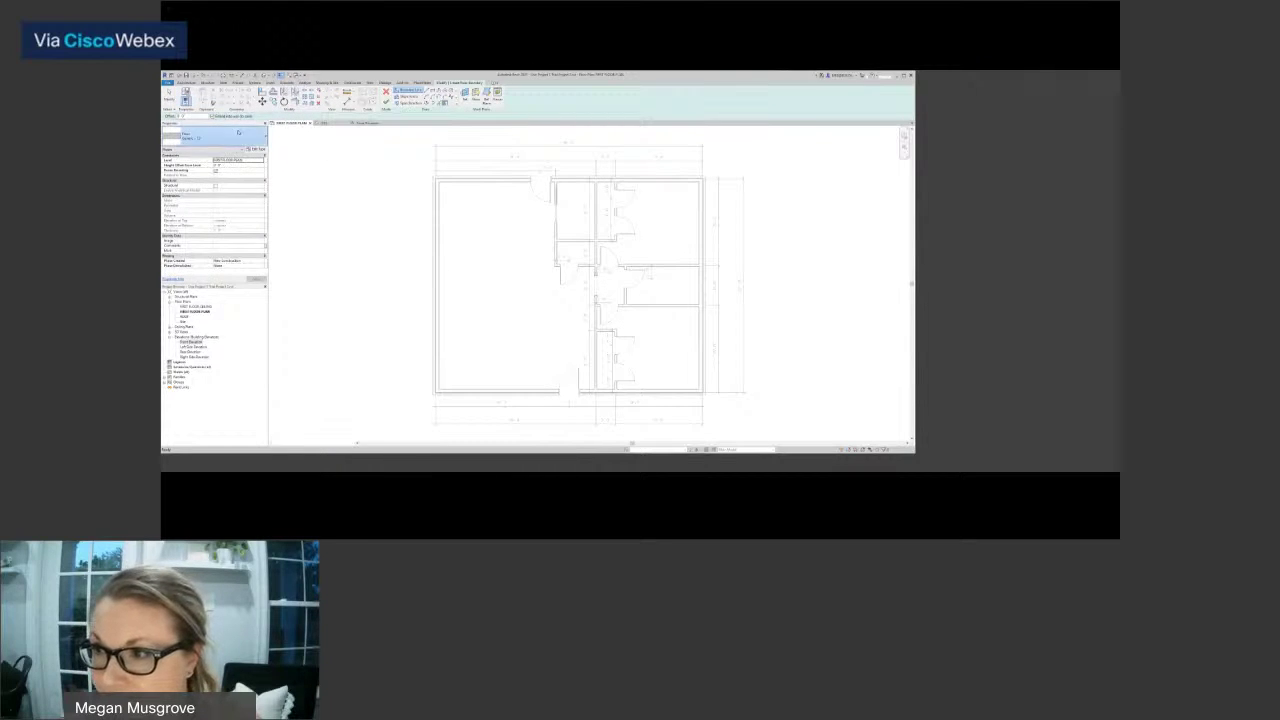
{"action": "left_click", "coordinate": [238, 132]}
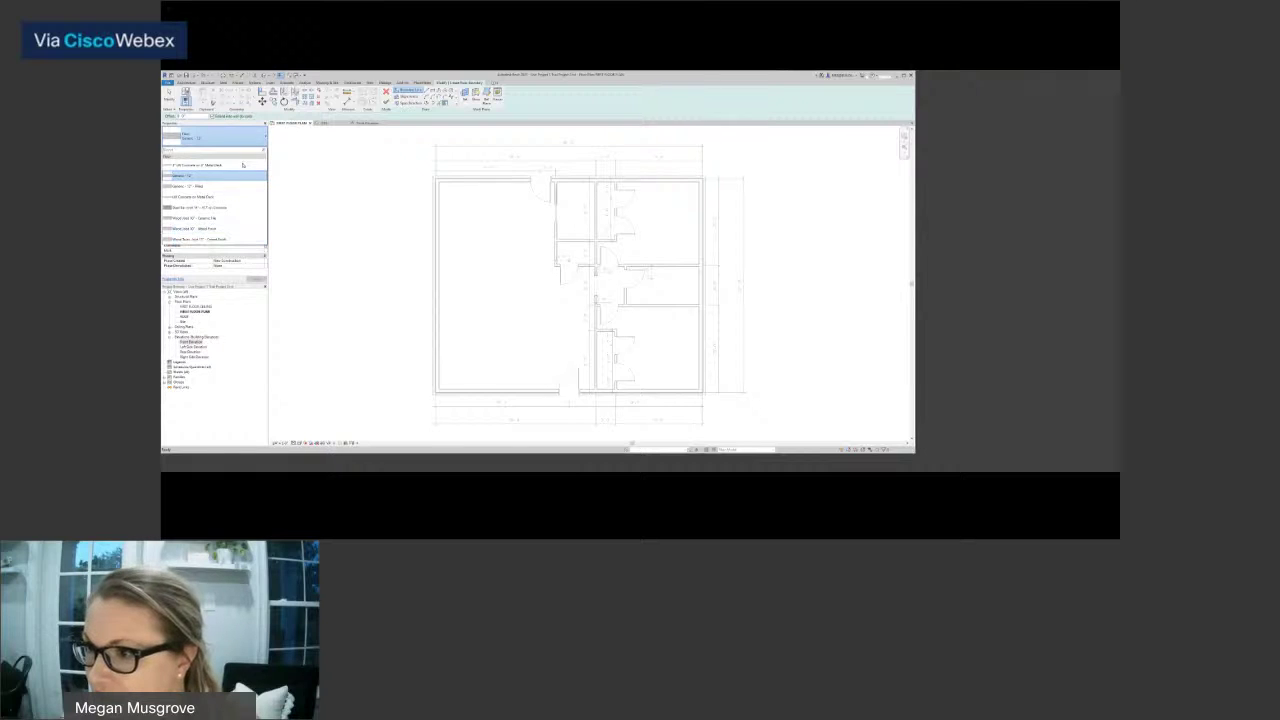
{"action": "left_click", "coordinate": [232, 229]}
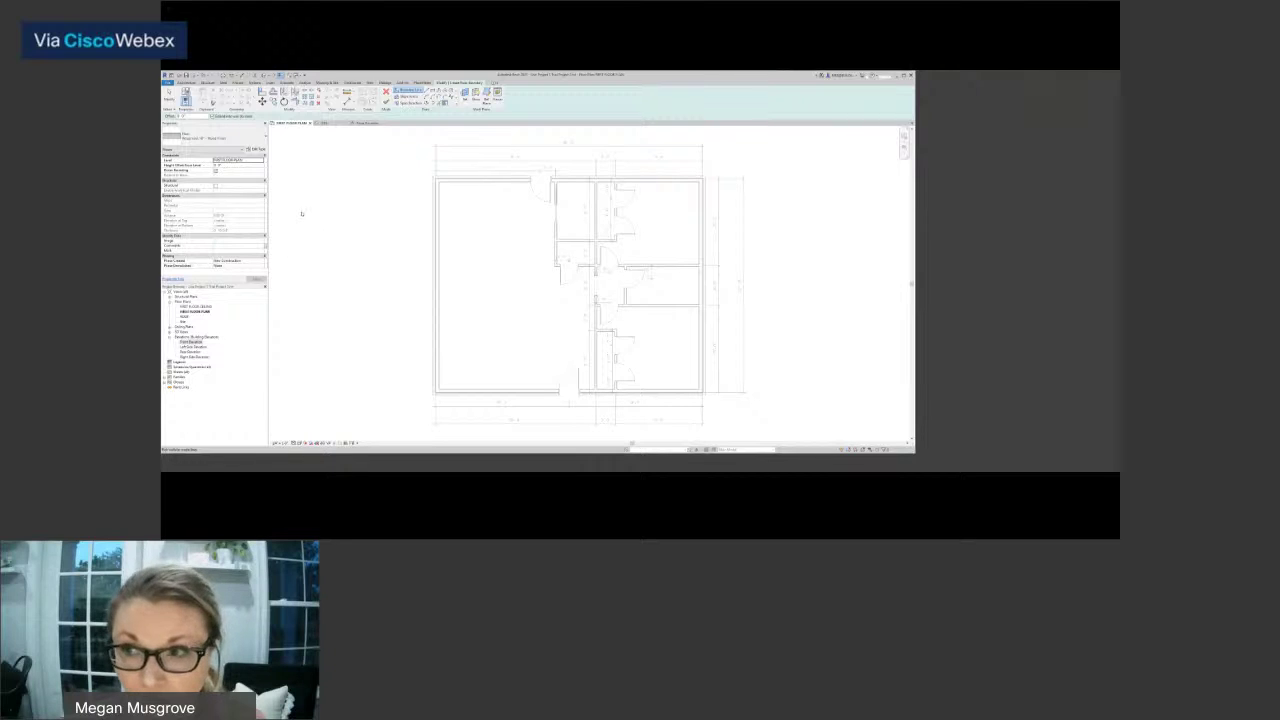
{"action": "left_click", "coordinate": [257, 149]}
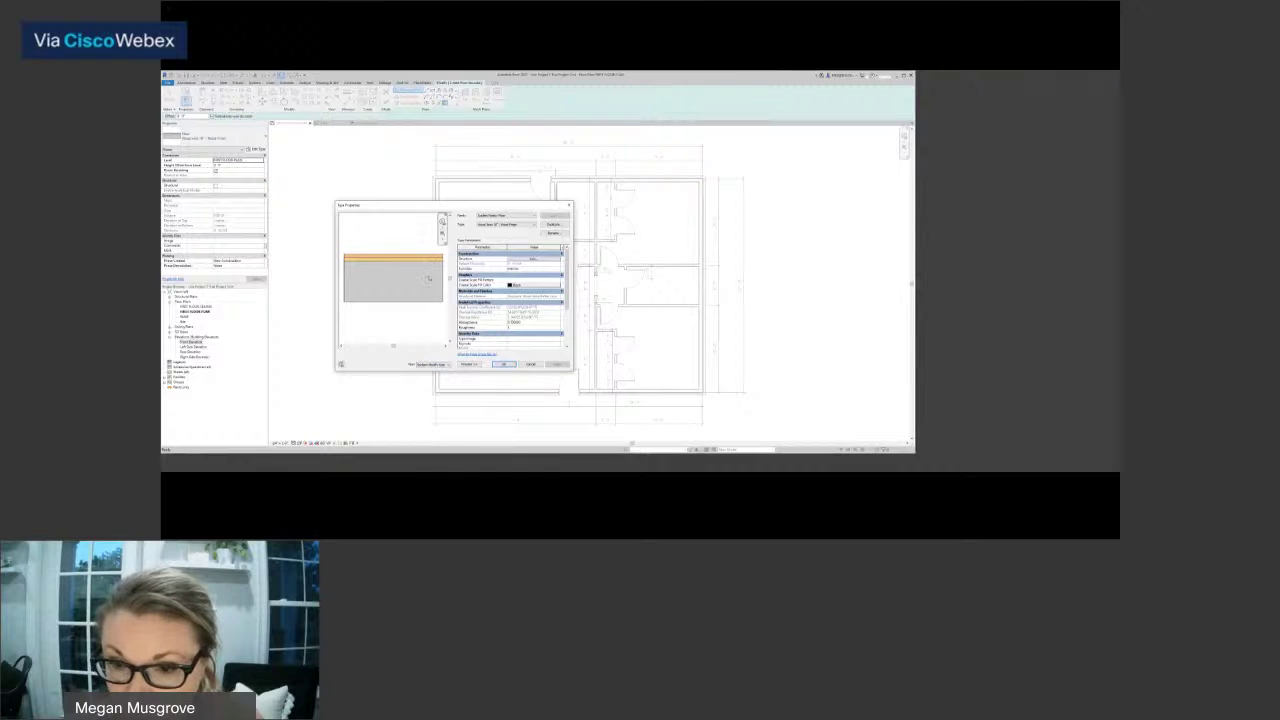
{"action": "left_click", "coordinate": [532, 364]}
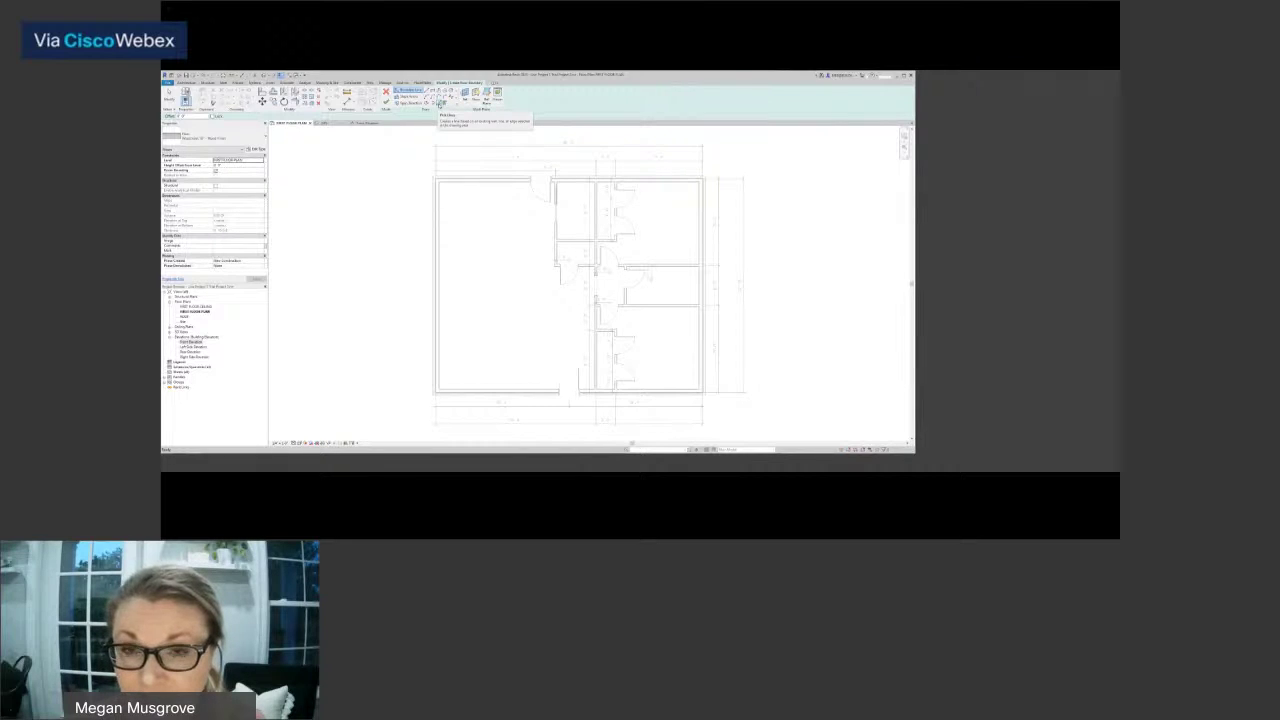
Pick the inside faces of the upper and right-hand exterior walls as floor boundary lines.
{"action": "scroll", "coordinate": [520, 187], "scroll_direction": "up", "scroll_amount": 4}
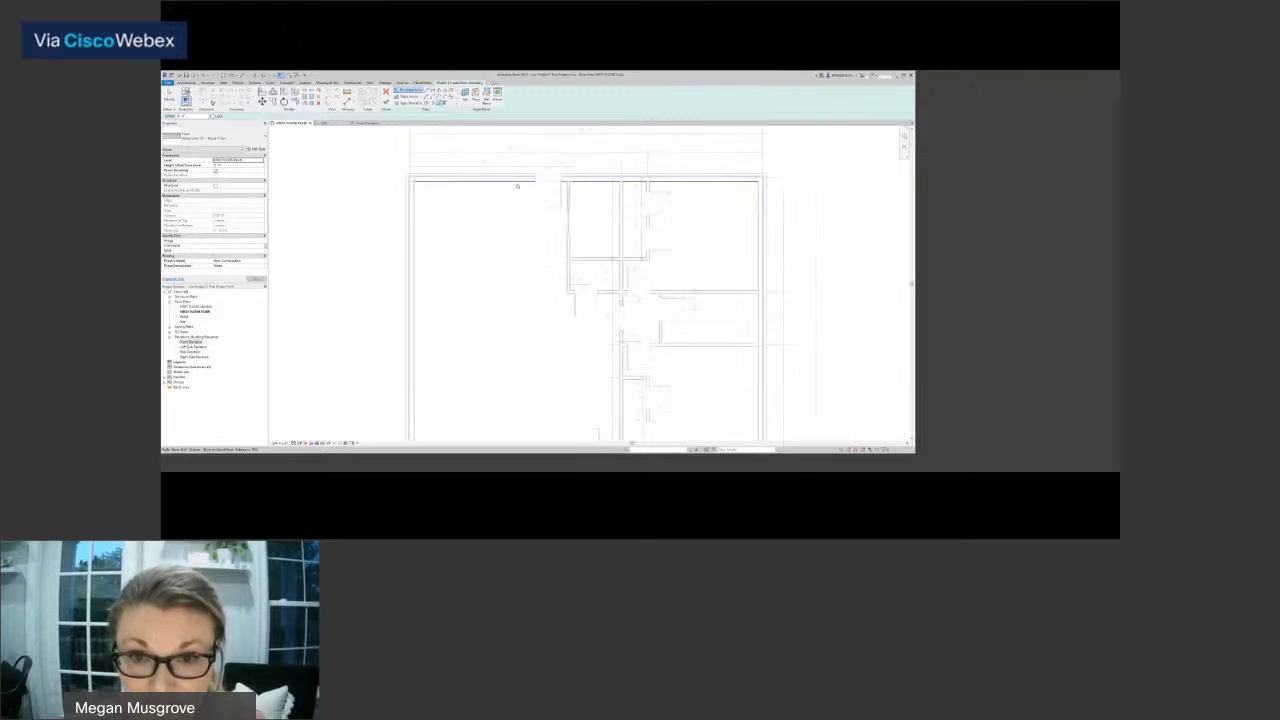
{"action": "scroll", "coordinate": [520, 187], "scroll_direction": "down", "scroll_amount": 2}
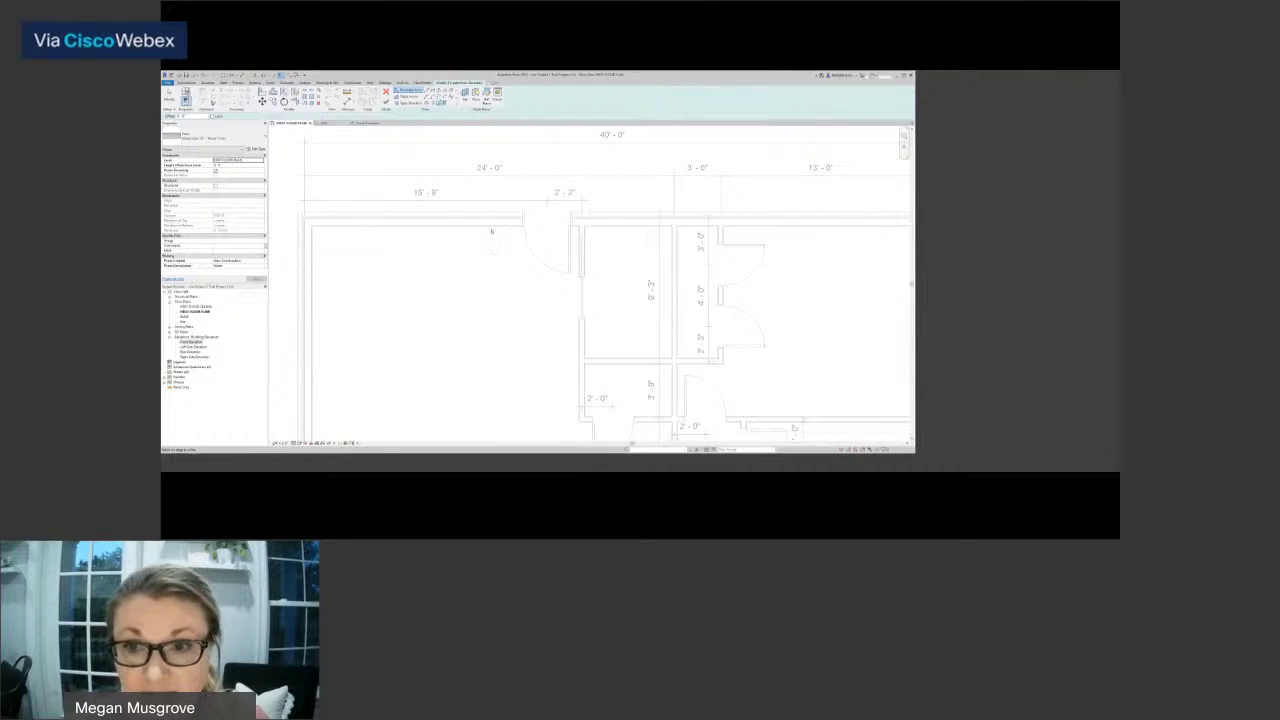
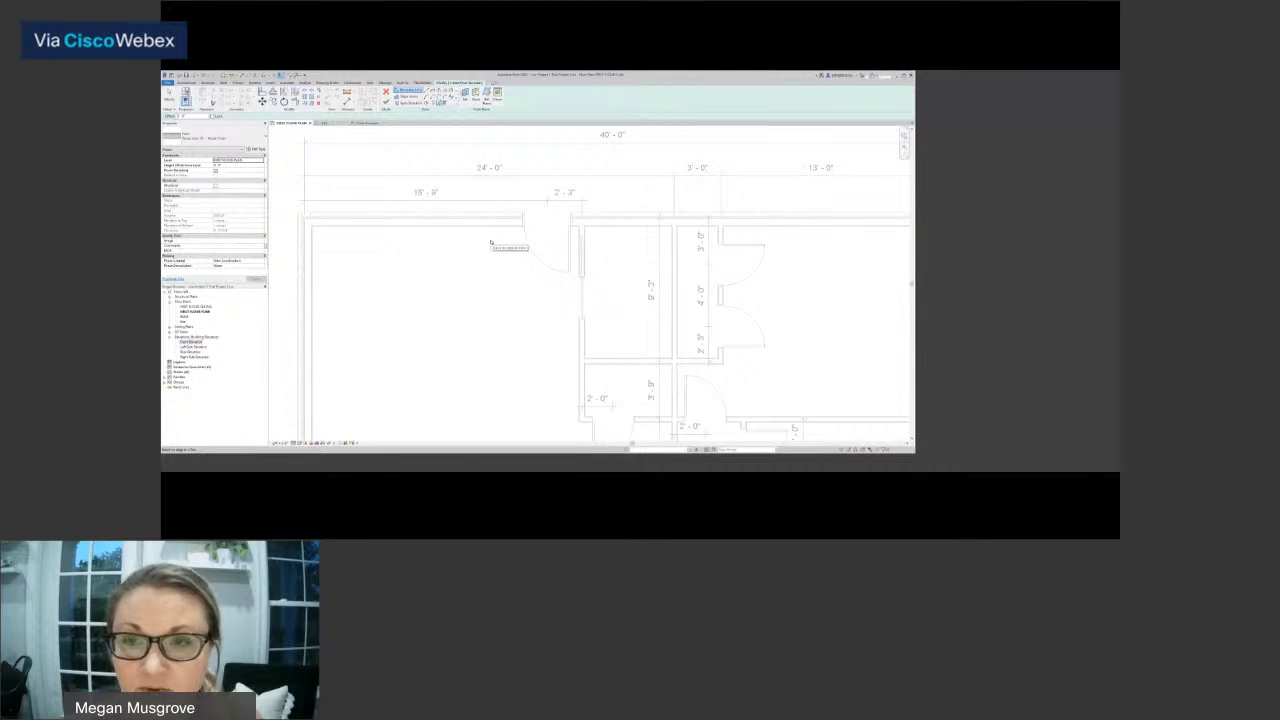
{"action": "scroll", "coordinate": [491, 233], "scroll_direction": "up", "scroll_amount": 5}
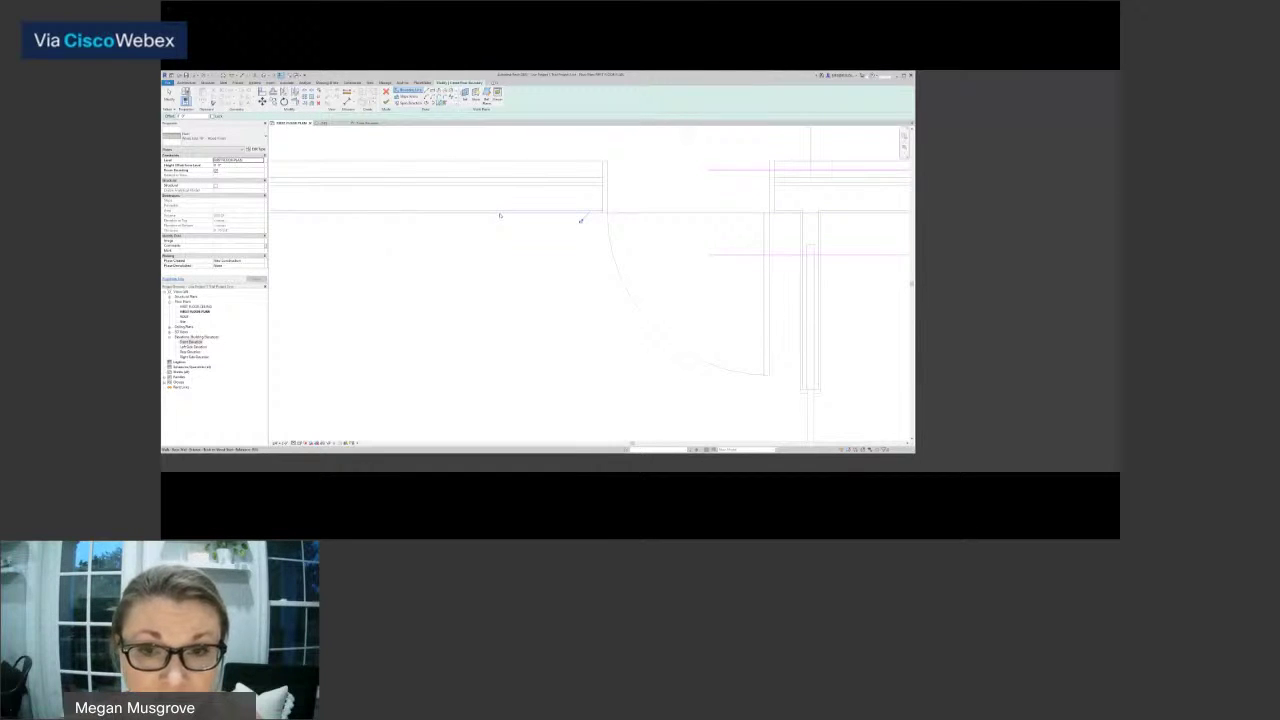
{"action": "scroll", "coordinate": [500, 215], "scroll_direction": "down", "scroll_amount": 2}
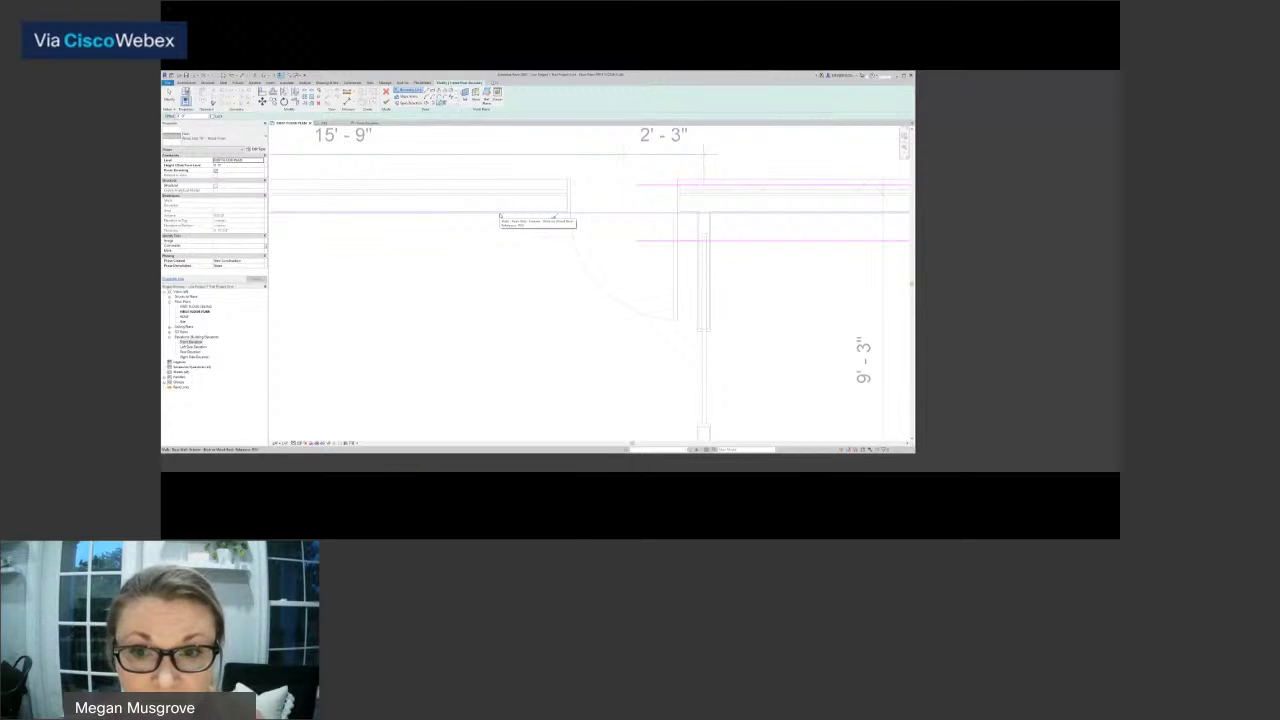
{"action": "scroll", "coordinate": [523, 242], "scroll_direction": "down", "scroll_amount": 1}
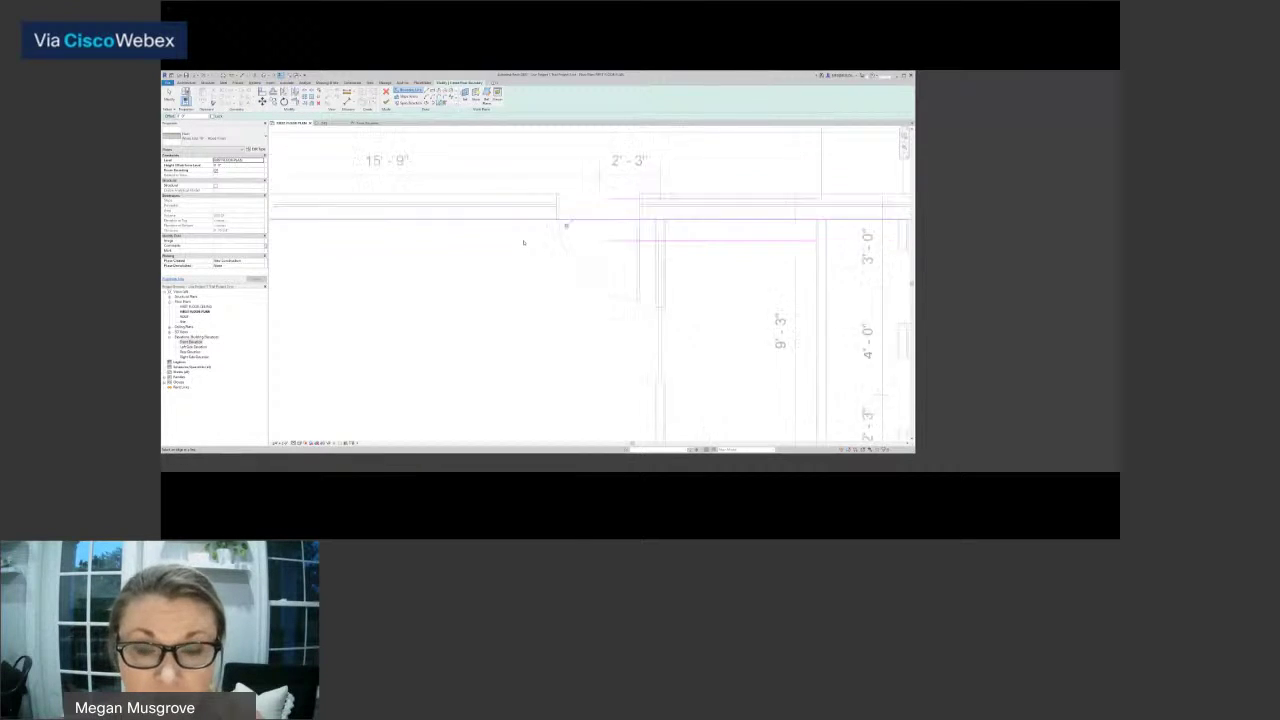
{"action": "scroll", "coordinate": [523, 242], "scroll_direction": "down", "scroll_amount": 3}
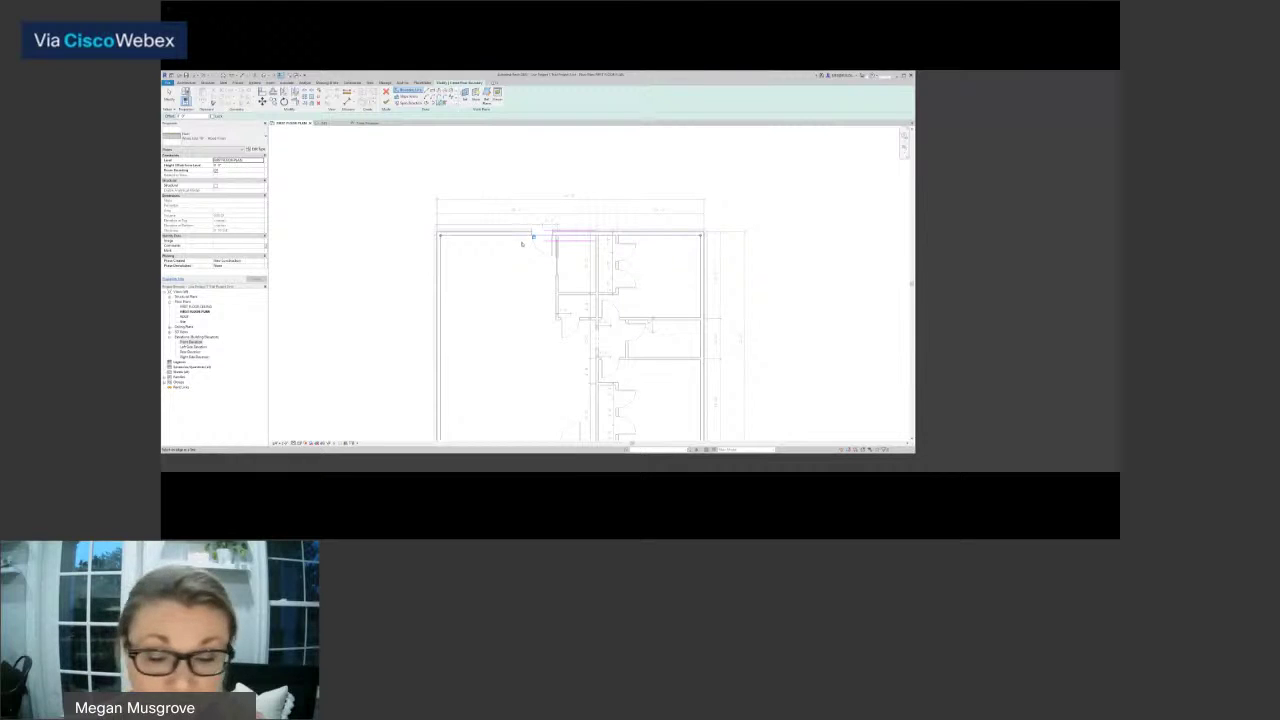
{"action": "scroll", "coordinate": [697, 286], "scroll_direction": "up", "scroll_amount": 5}
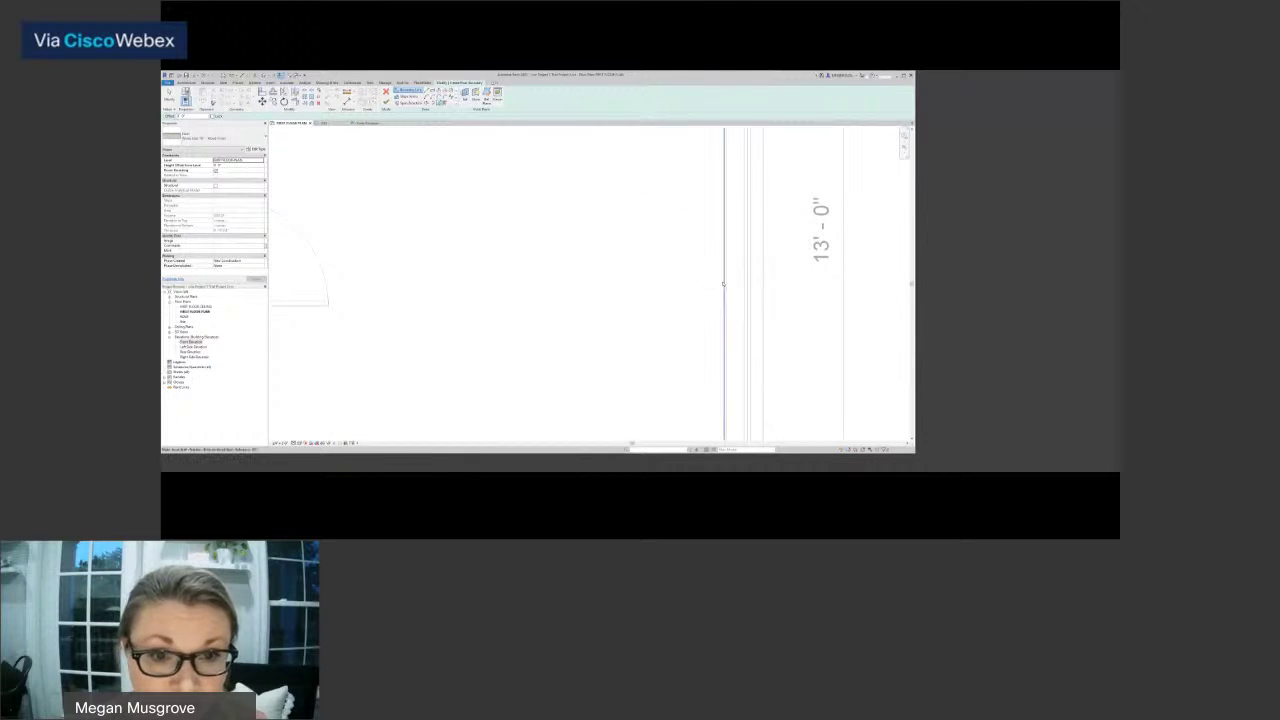
{"action": "scroll", "coordinate": [634, 300], "scroll_direction": "down", "scroll_amount": 4}
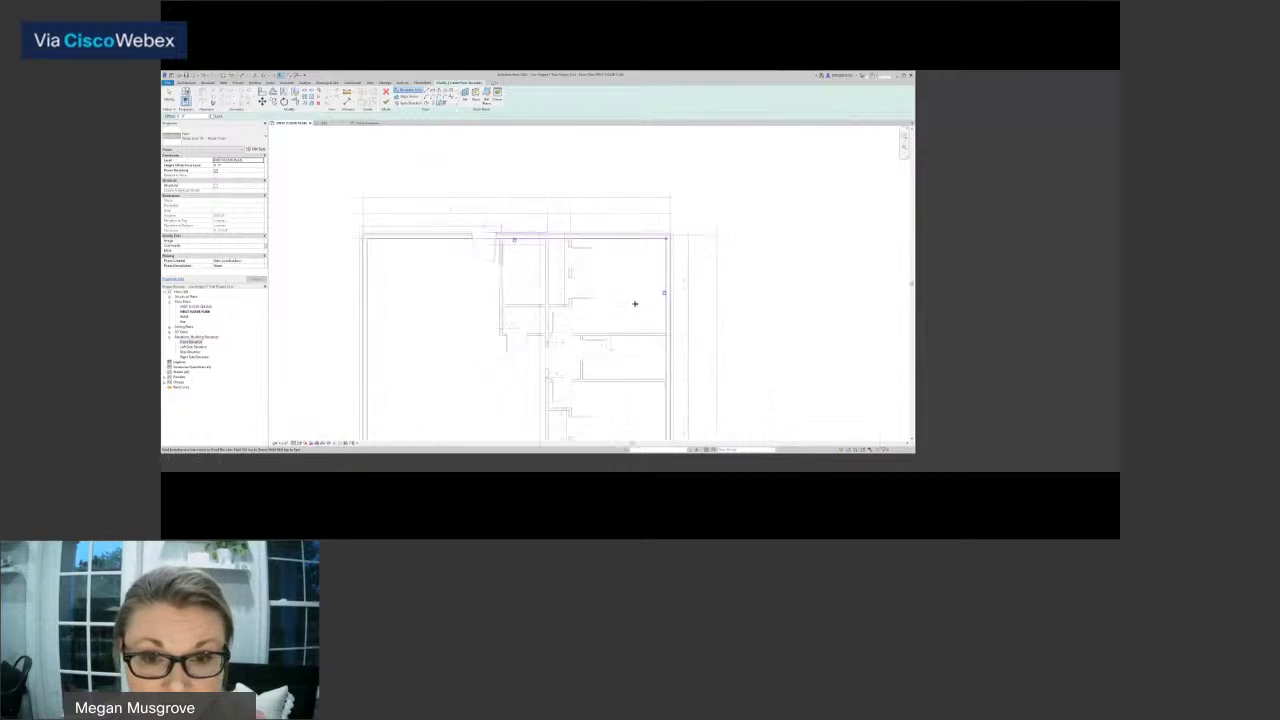
Close the floor boundary along the inside faces of the lower and left-hand exterior walls, and finish the floor.
{"action": "scroll", "coordinate": [645, 350], "scroll_direction": "up", "scroll_amount": 5}
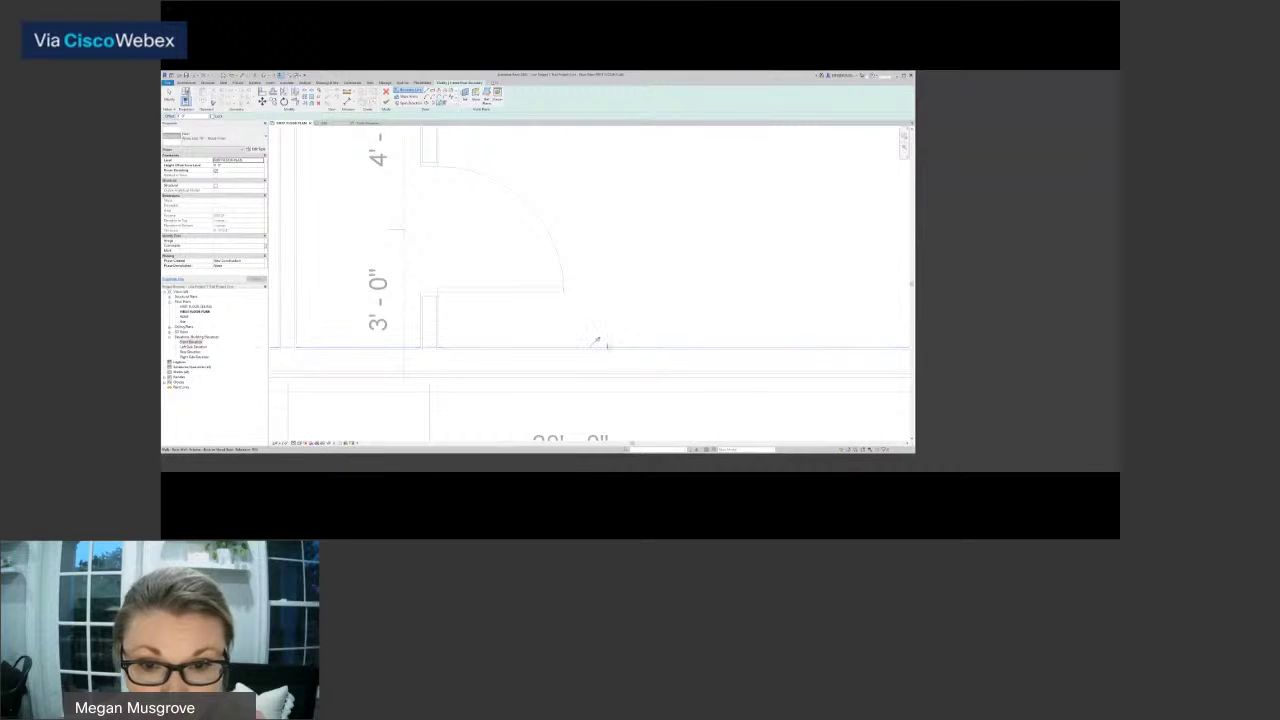
{"action": "scroll", "coordinate": [634, 334], "scroll_direction": "down", "scroll_amount": 5}
{"action": "middle_click_drag", "start_coordinate": [463, 288], "coordinate": [708, 316]}
{"action": "scroll", "coordinate": [555, 341], "scroll_direction": "up", "scroll_amount": 5}
{"action": "scroll", "coordinate": [554, 320], "scroll_direction": "up", "scroll_amount": 3}
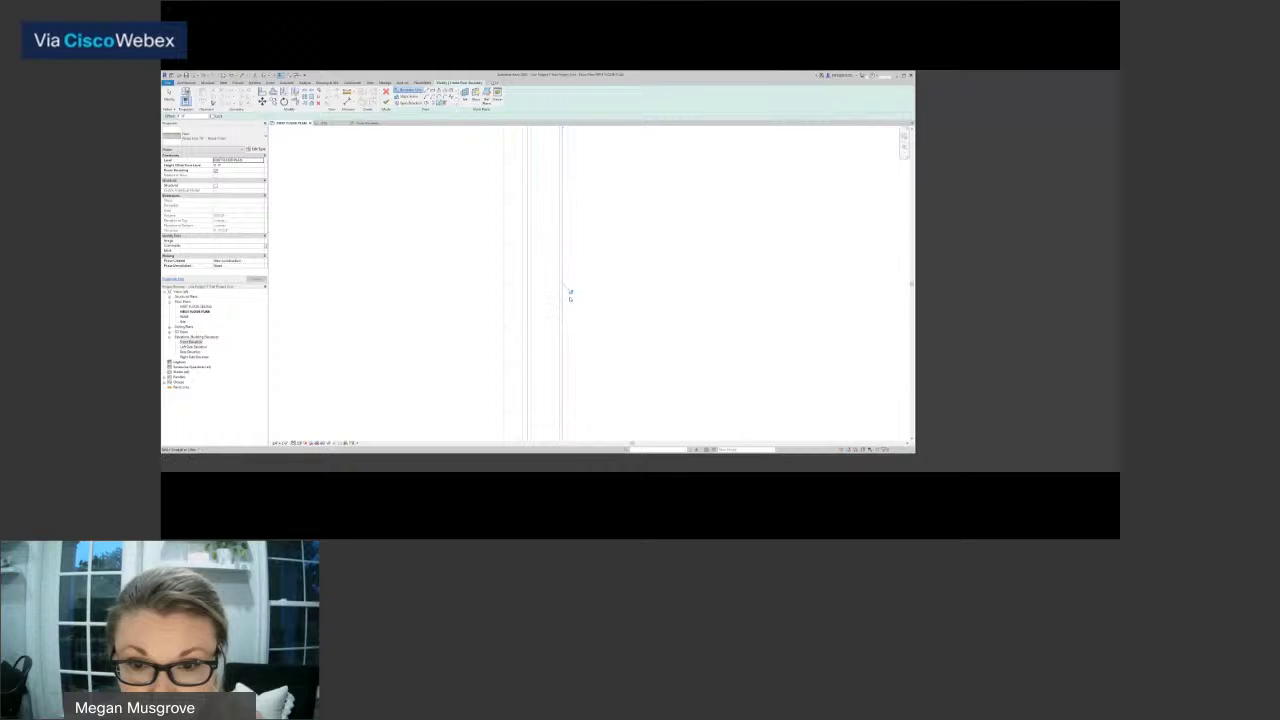
{"action": "scroll", "coordinate": [569, 291], "scroll_direction": "down", "scroll_amount": 5}
{"action": "middle_click_drag", "start_coordinate": [666, 294], "coordinate": [586, 294]}
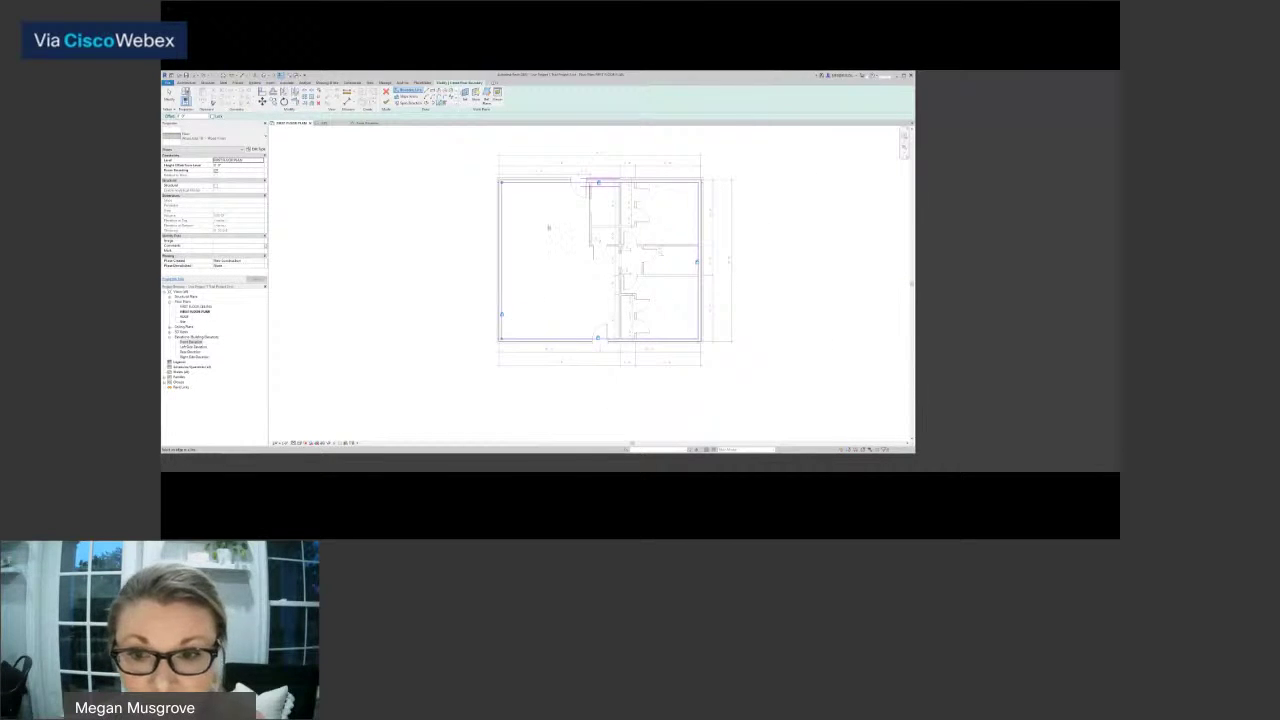
{"action": "left_click", "coordinate": [386, 101]}
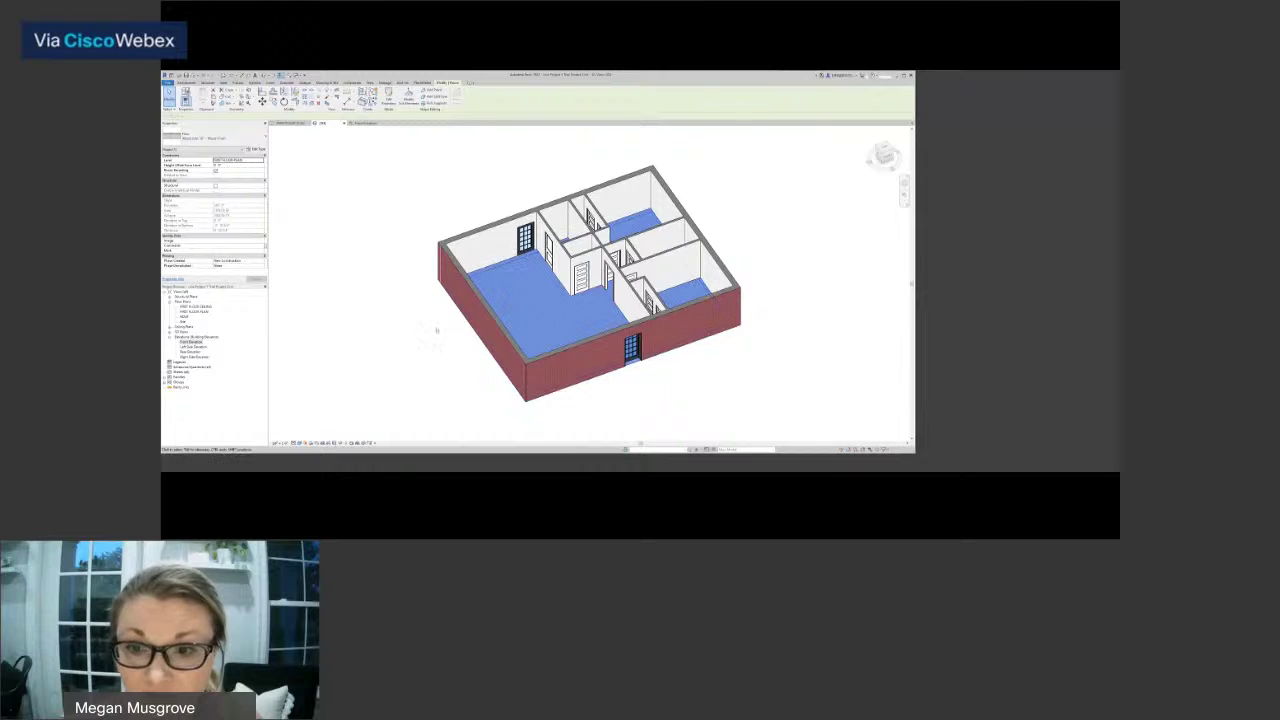
{"action": "key", "text": "Escape"}
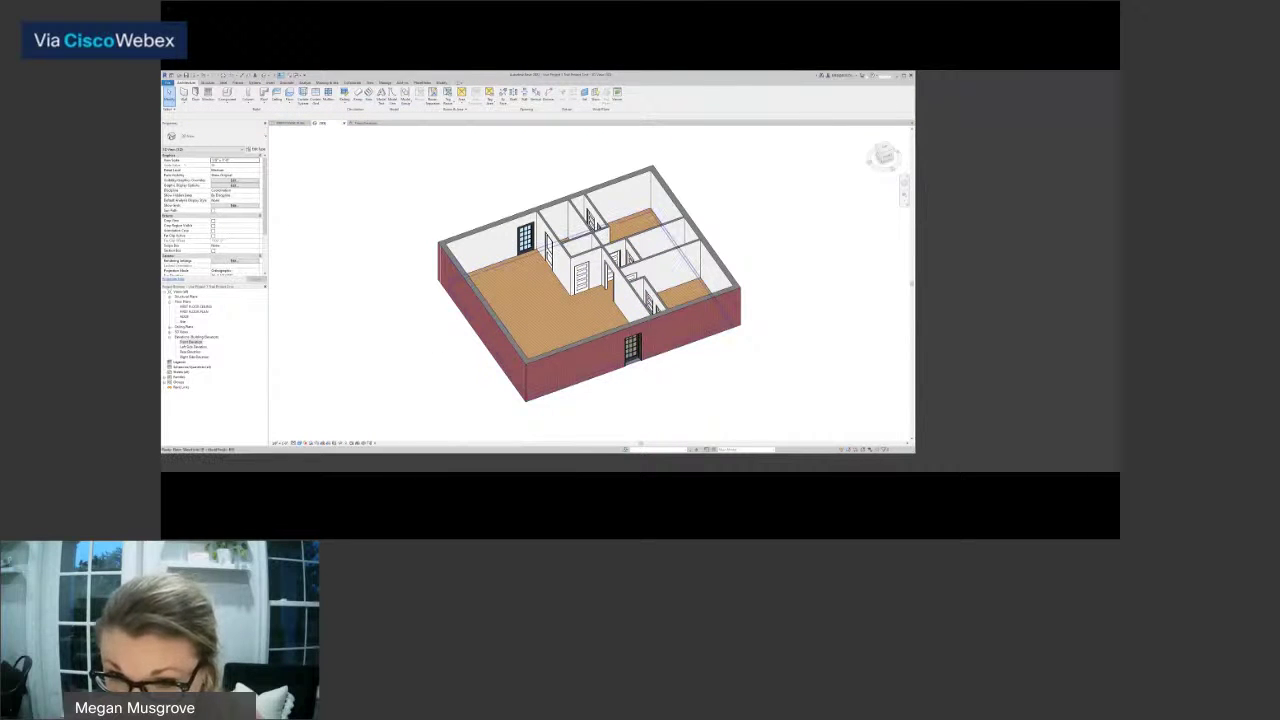
Examine the new wood floor inside the brick building in 3D, up close and from several angles.
{"action": "scroll", "coordinate": [538, 335], "scroll_direction": "up", "scroll_amount": 5}
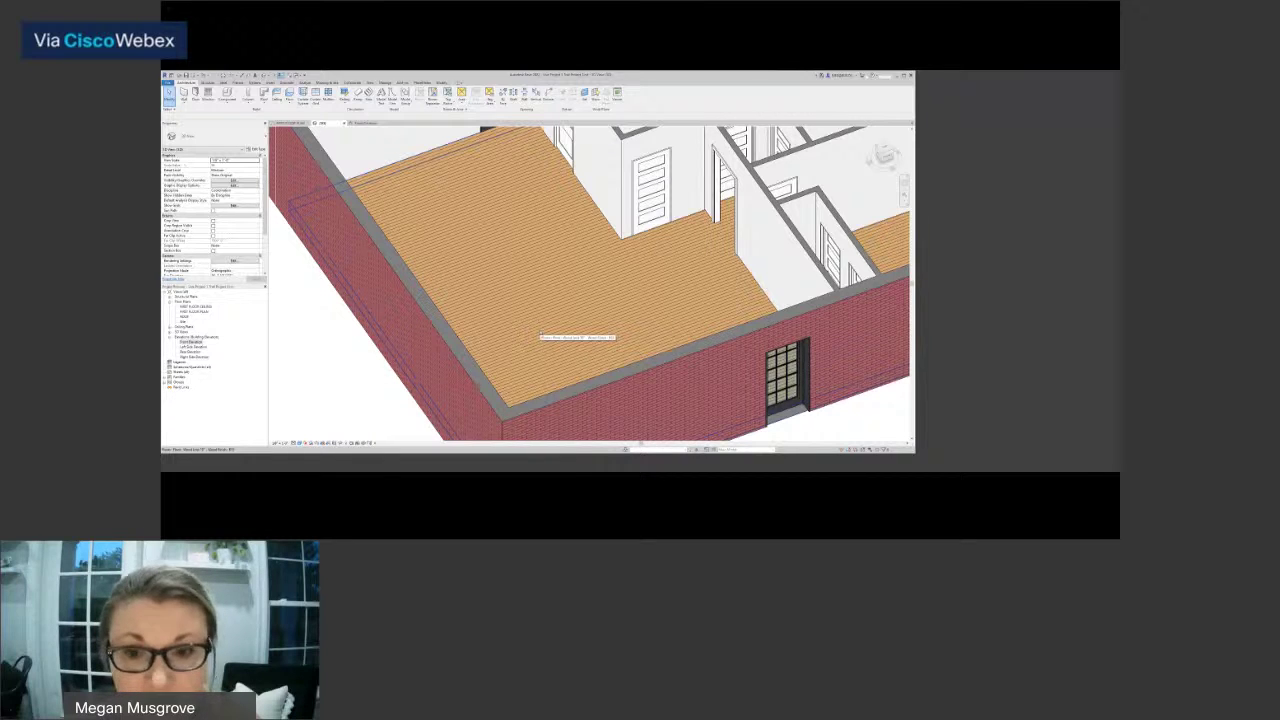
{"action": "scroll", "coordinate": [540, 334], "scroll_direction": "down", "scroll_amount": 5}
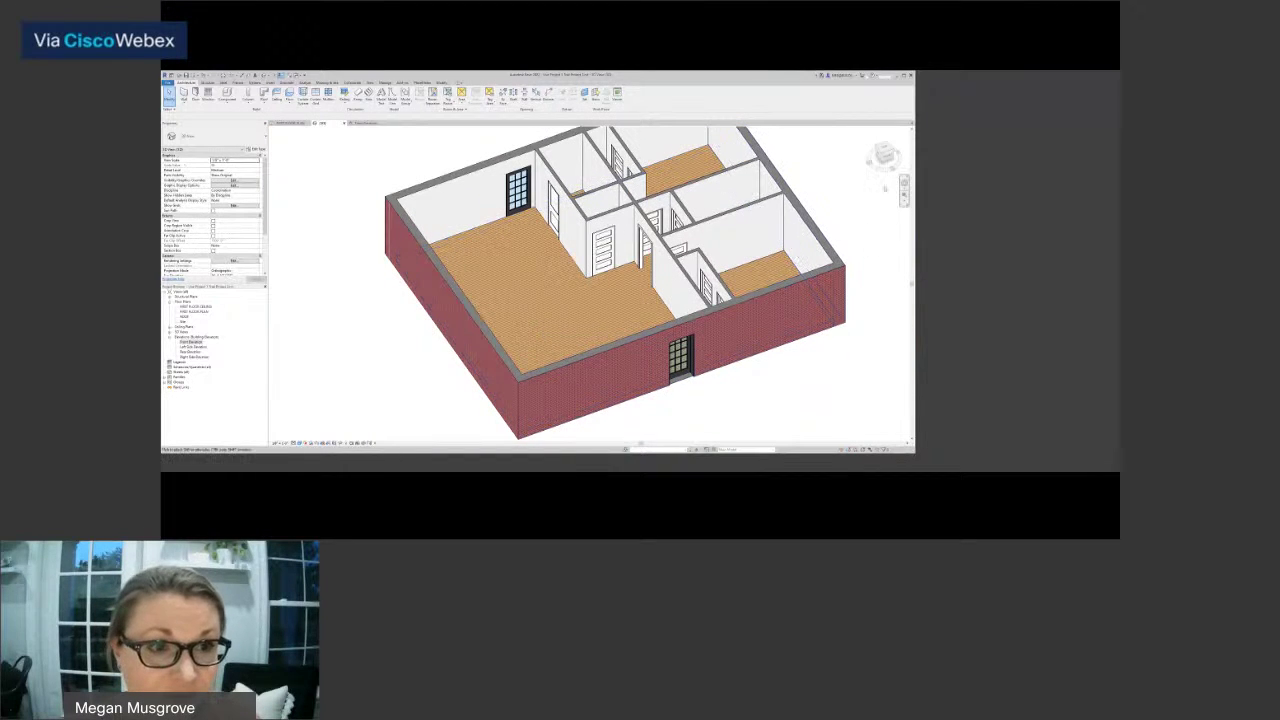
{"action": "left_click", "coordinate": [881, 160]}
{"action": "mouse_move", "coordinate": [770, 160]}
{"action": "middle_mouse_down", "text": "shift"}
{"action": "mouse_move", "coordinate": [745, 161]}
{"action": "mouse_move", "coordinate": [838, 180]}
{"action": "mouse_move", "coordinate": [872, 166]}
{"action": "middle_mouse_up", "text": "shift"}
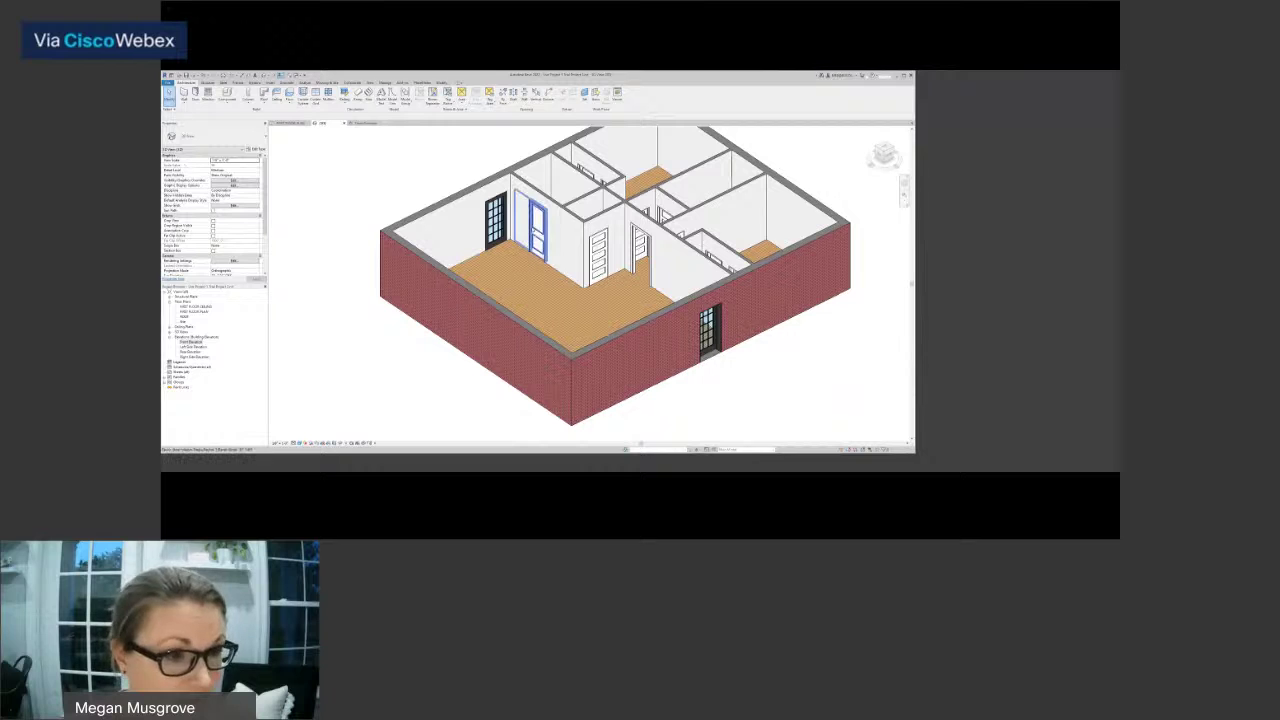
{"action": "scroll", "coordinate": [613, 252], "scroll_direction": "down", "scroll_amount": 2}
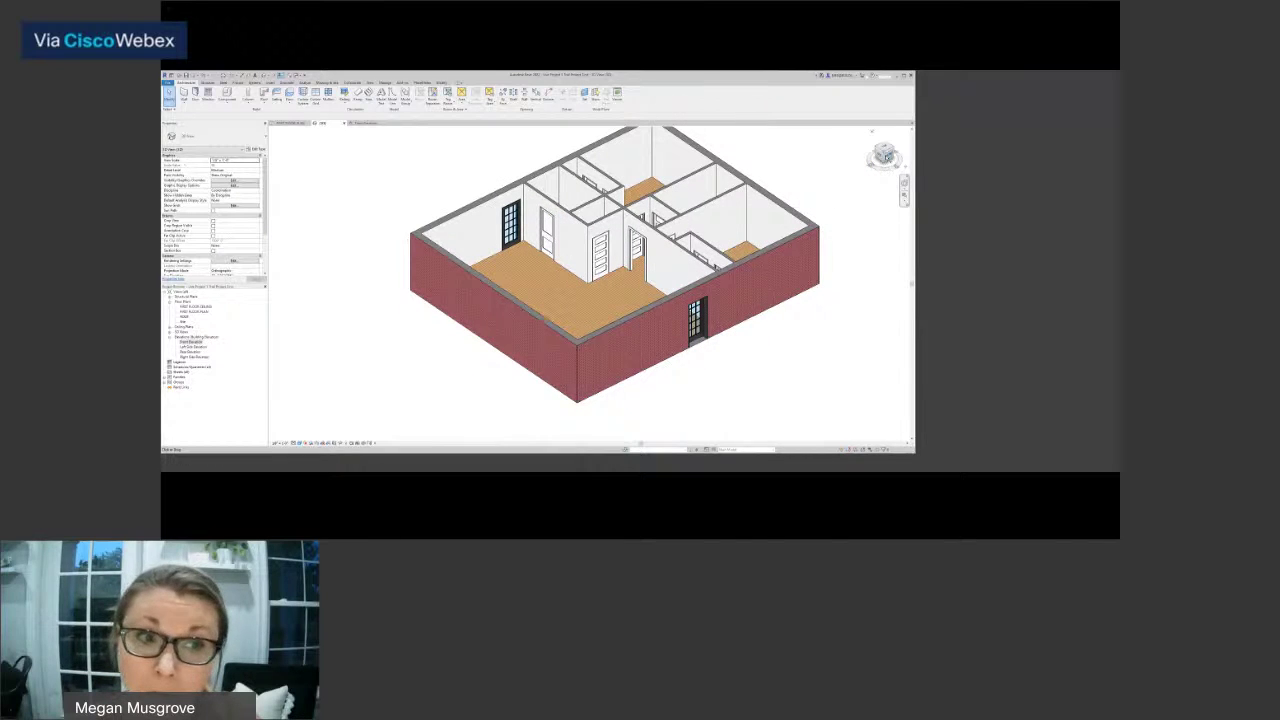
{"action": "mouse_move", "coordinate": [886, 155]}
{"action": "left_mouse_down"}
{"action": "mouse_move", "coordinate": [753, 158]}
{"action": "mouse_move", "coordinate": [901, 160]}
{"action": "left_mouse_up"}
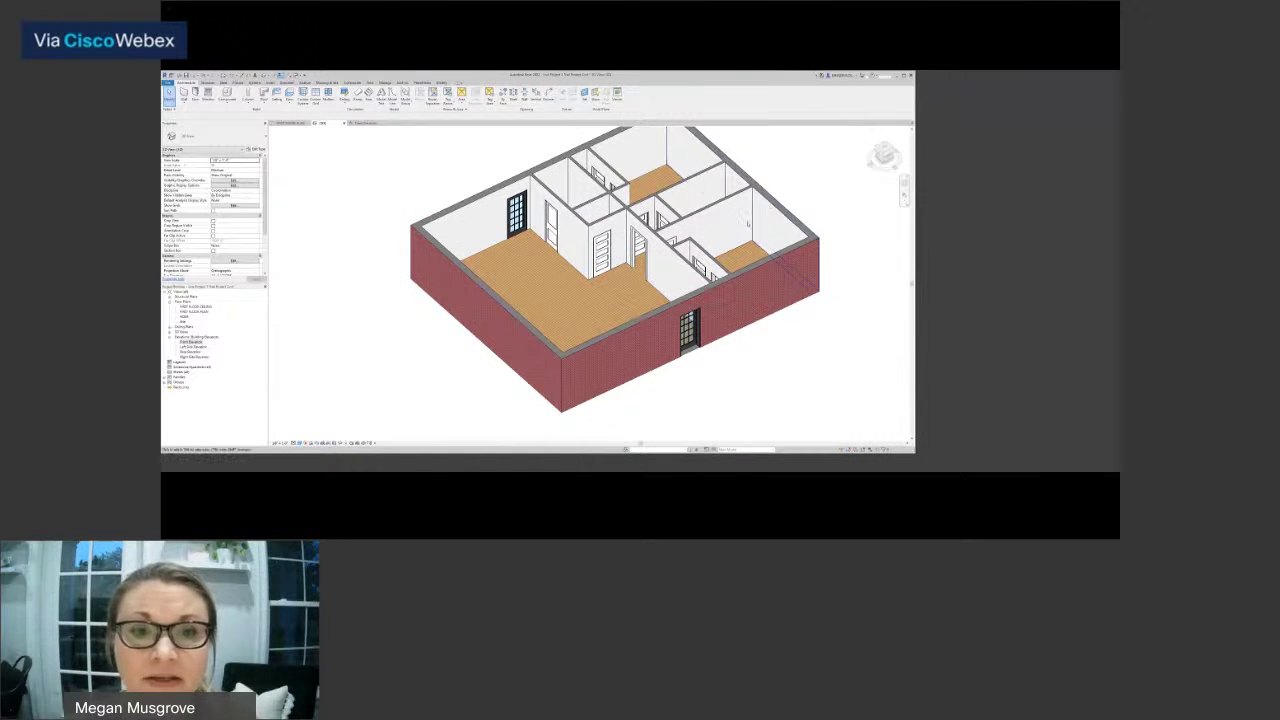
{"action": "scroll", "coordinate": [751, 247], "scroll_direction": "down", "scroll_amount": 1}
{"action": "middle_click_drag", "start_coordinate": [751, 247], "coordinate": [750, 252]}
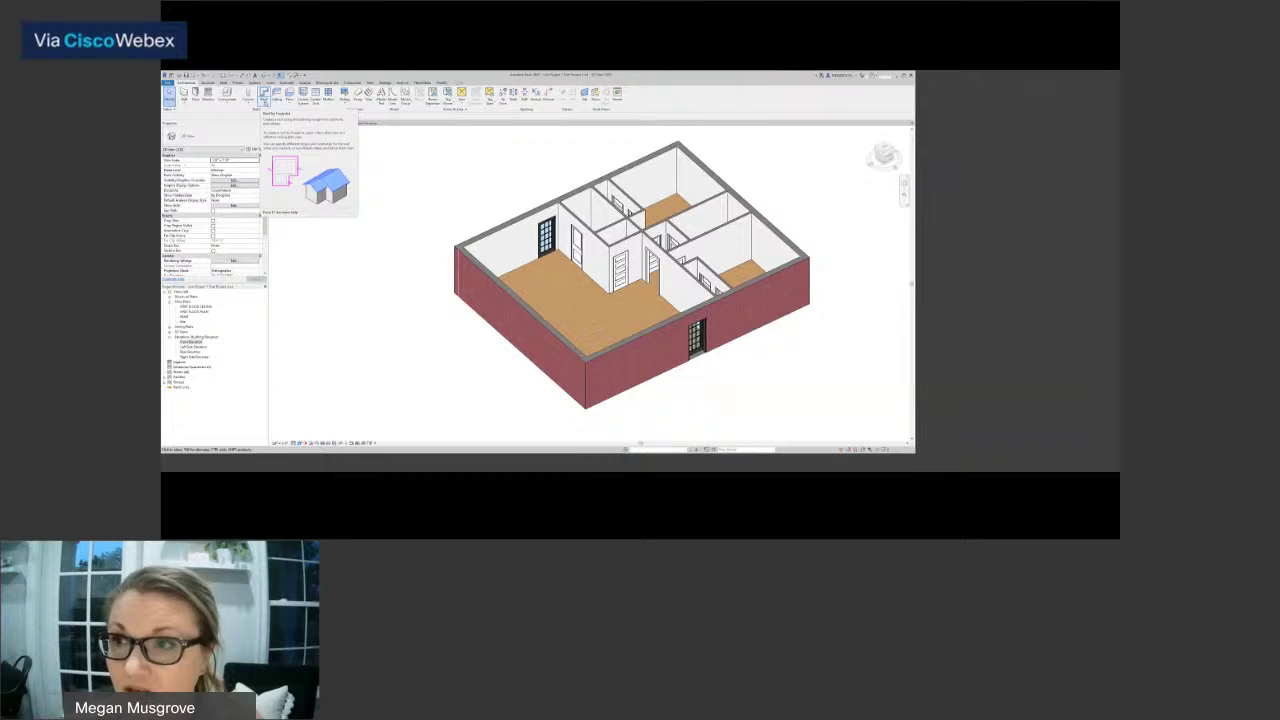
Start a roof by footprint on the FIRST FLOOR CEILING level and open that level's floor plan for sketching.
{"action": "left_click", "coordinate": [265, 104]}
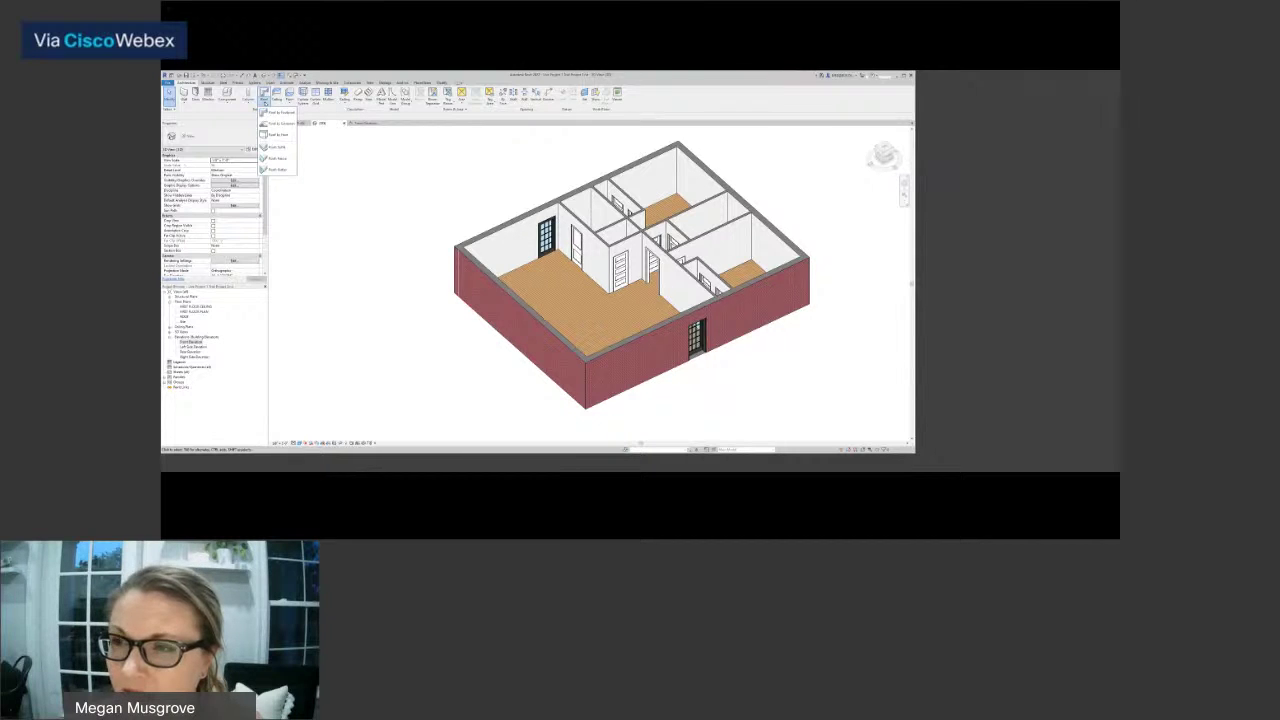
{"action": "left_click", "coordinate": [282, 113]}
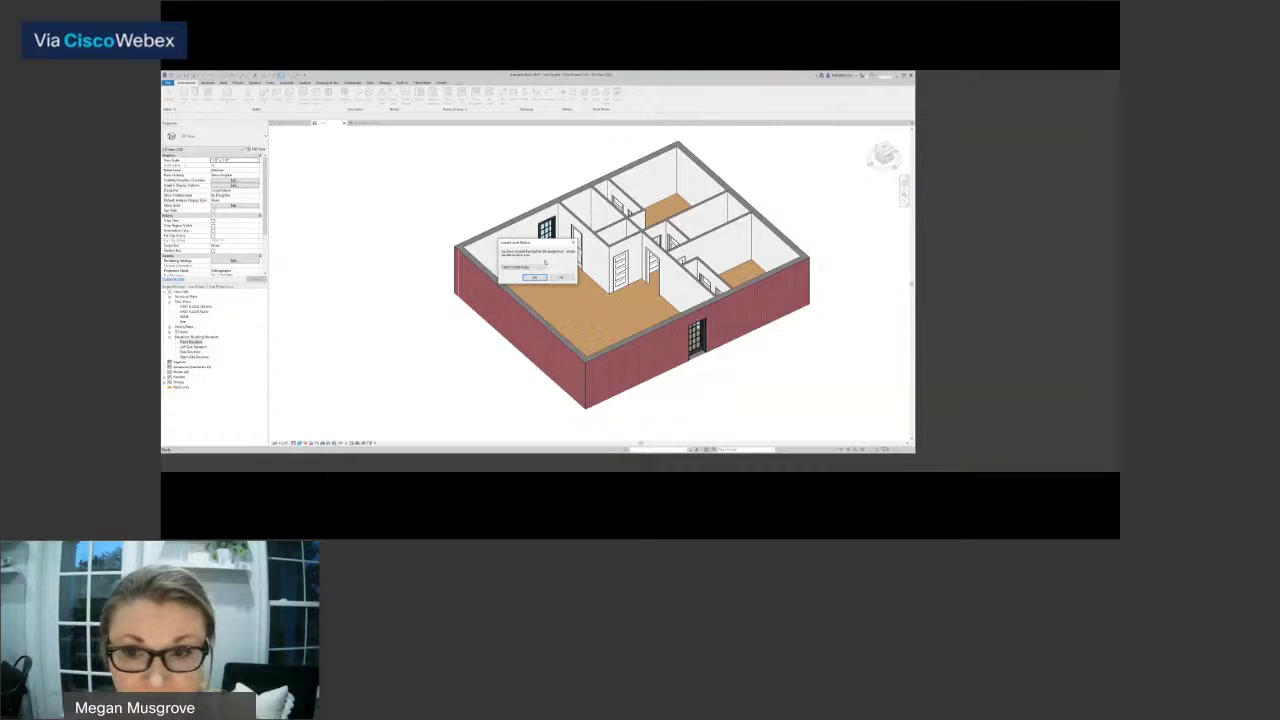
{"action": "left_click", "coordinate": [540, 268]}
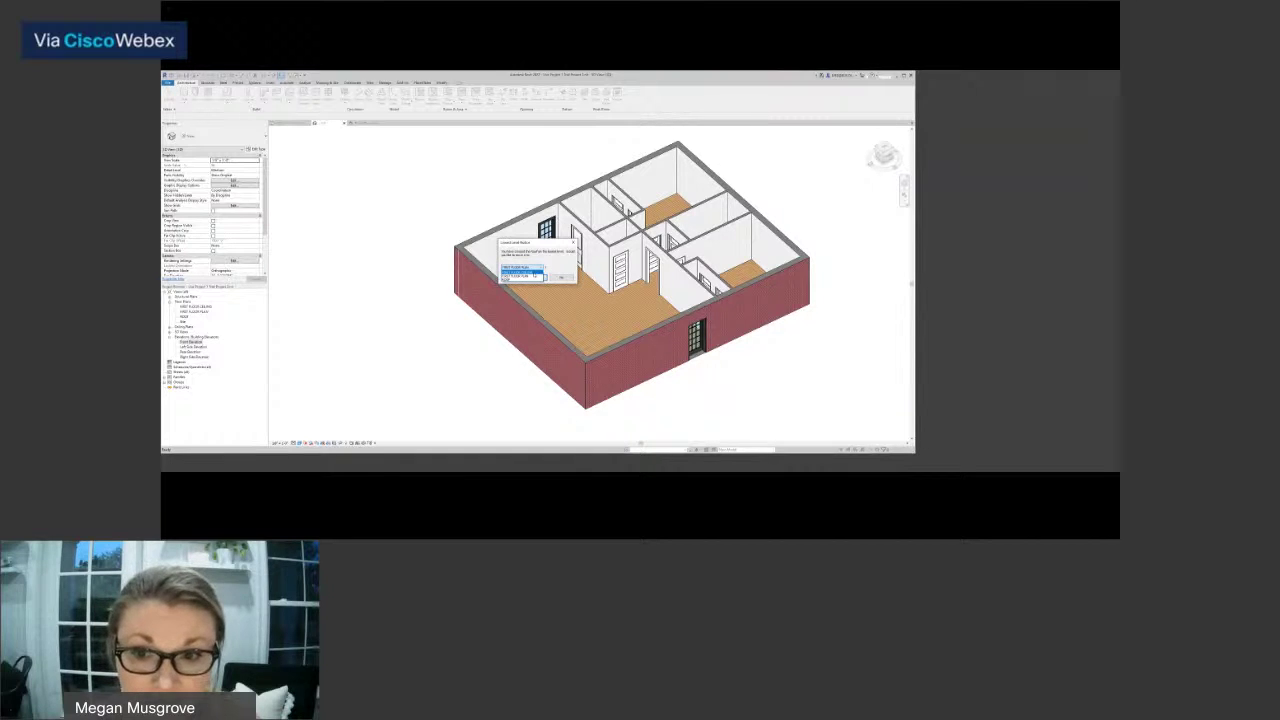
{"action": "left_click", "coordinate": [534, 274]}
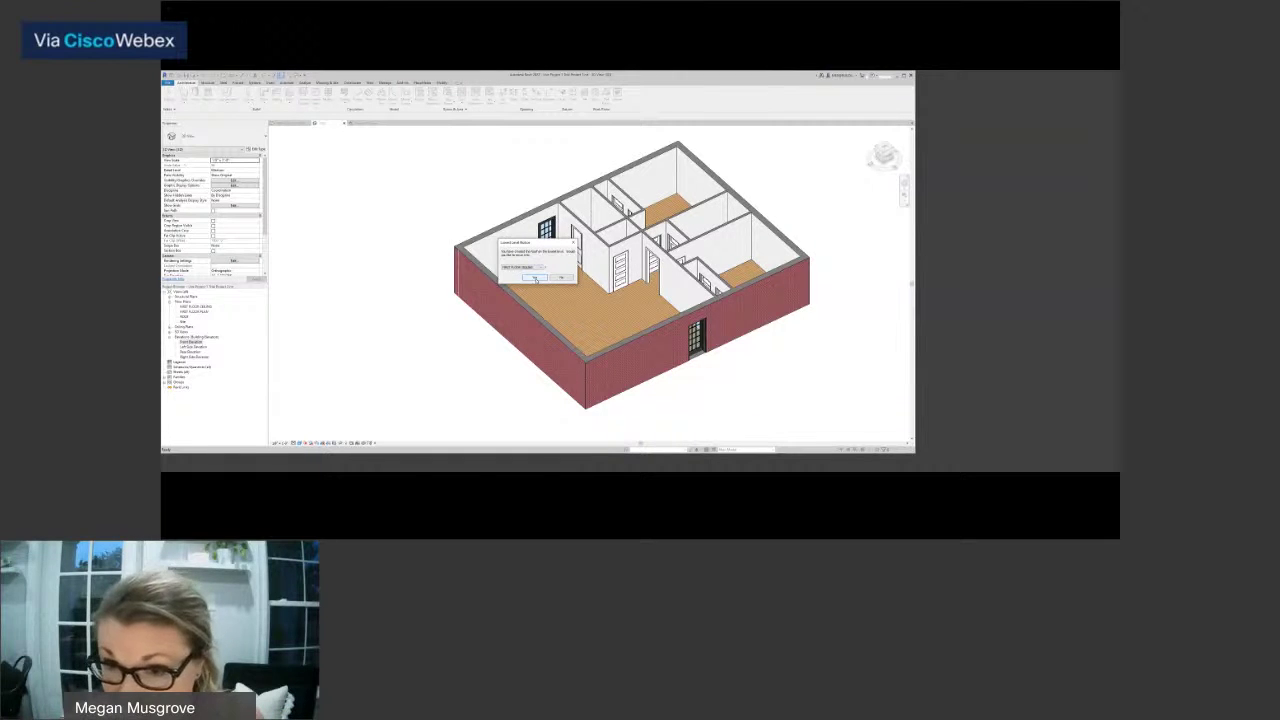
{"action": "left_click", "coordinate": [536, 277]}
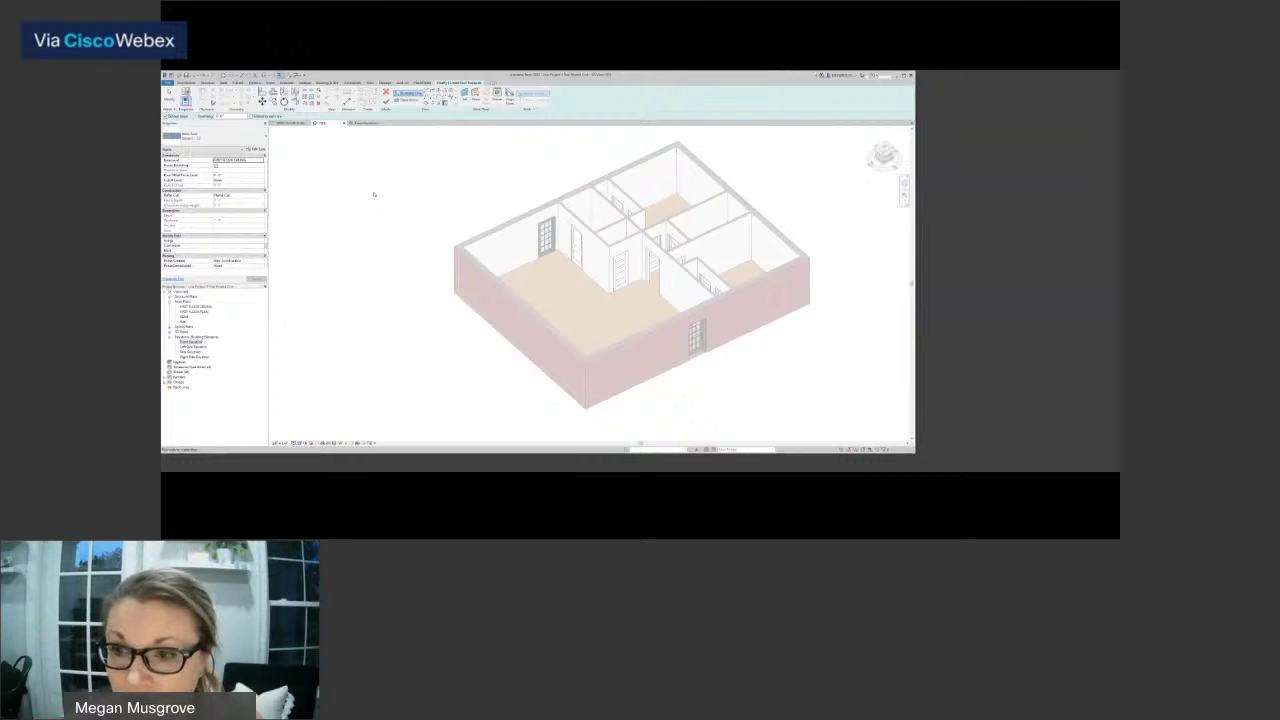
{"action": "double_click", "coordinate": [204, 307]}
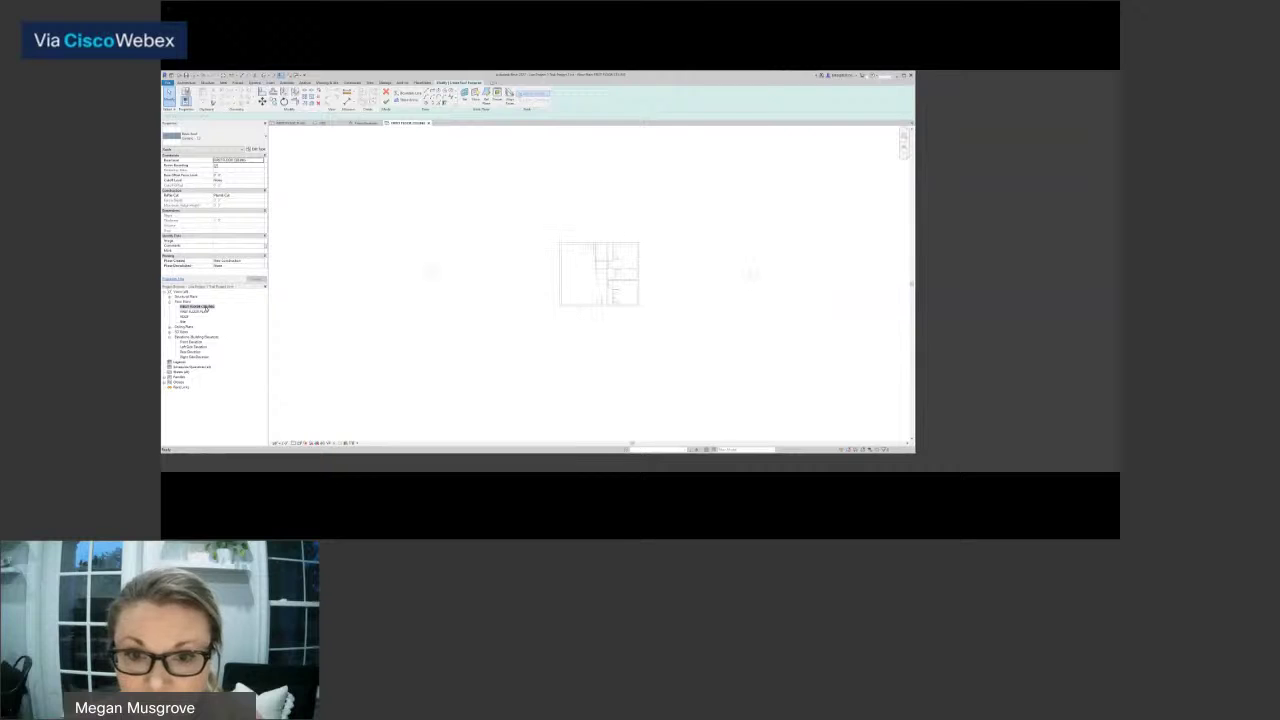
{"action": "scroll", "coordinate": [560, 273], "scroll_direction": "up", "scroll_amount": 2}
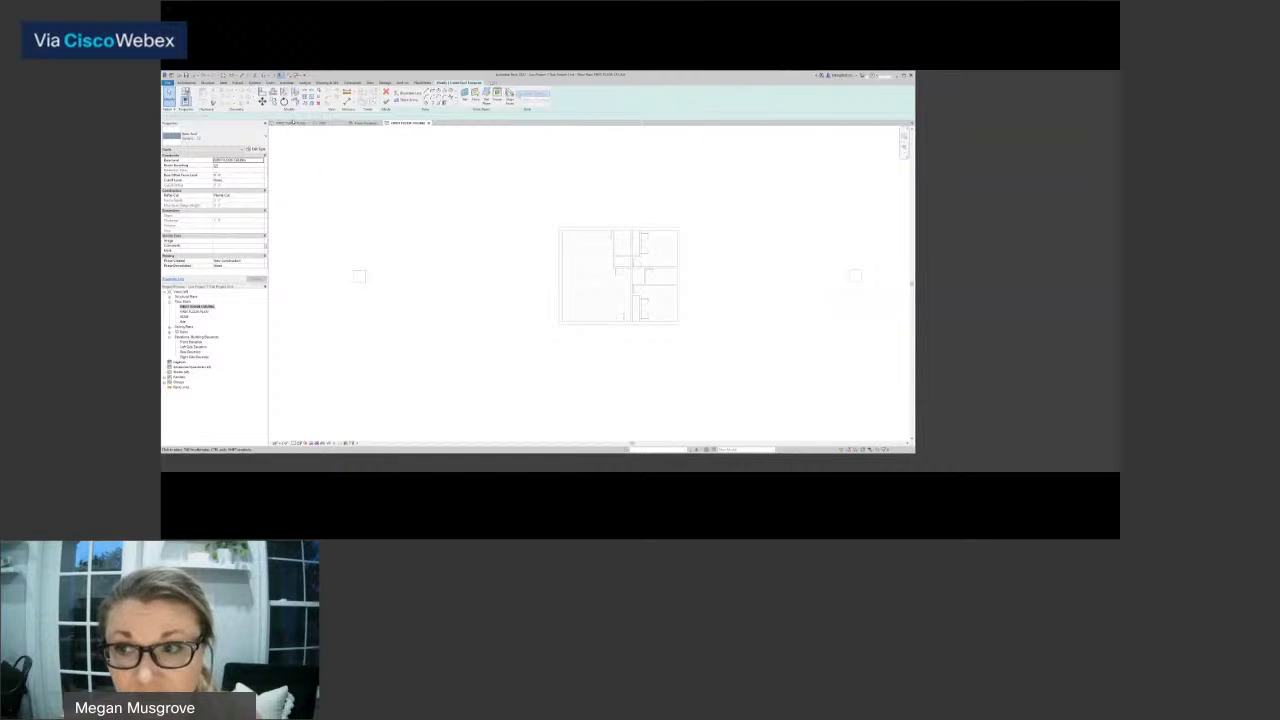
On the FIRST FLOOR PLAN, pick the four exterior walls as the roof footprint with an overhang of 2, and finish the roof.
{"action": "left_click", "coordinate": [292, 122]}
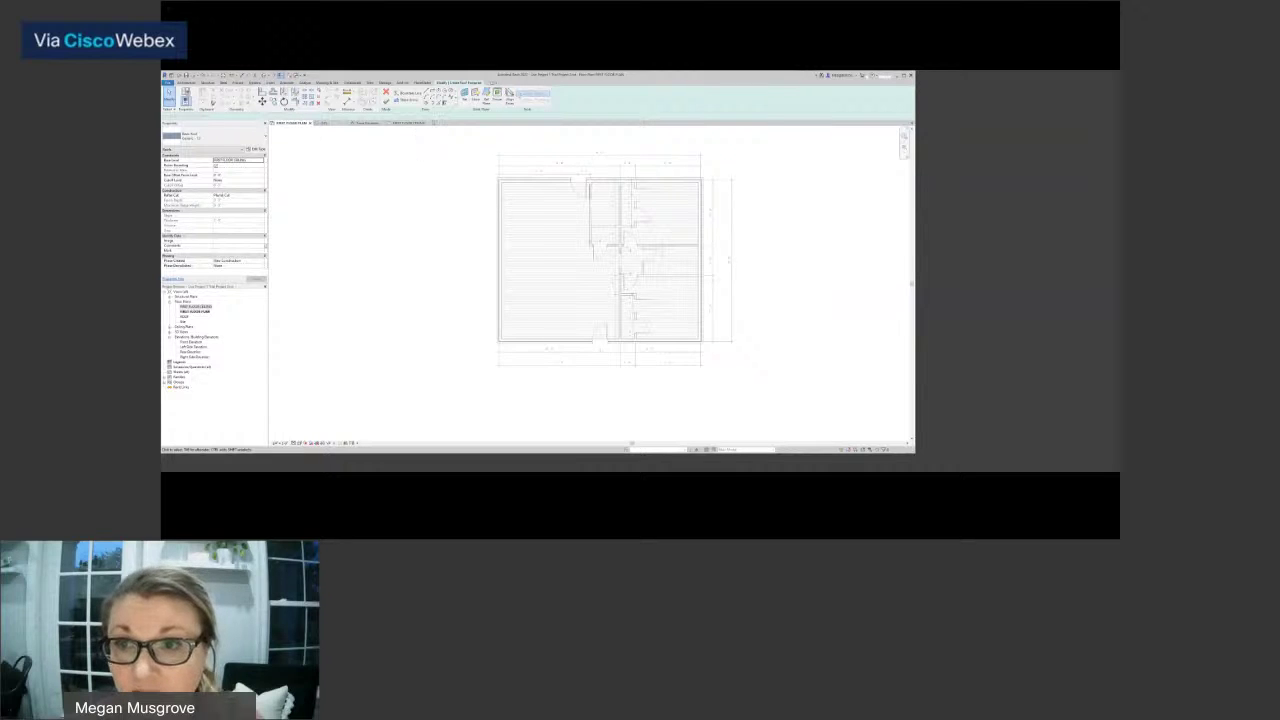
{"action": "left_click", "coordinate": [444, 103]}
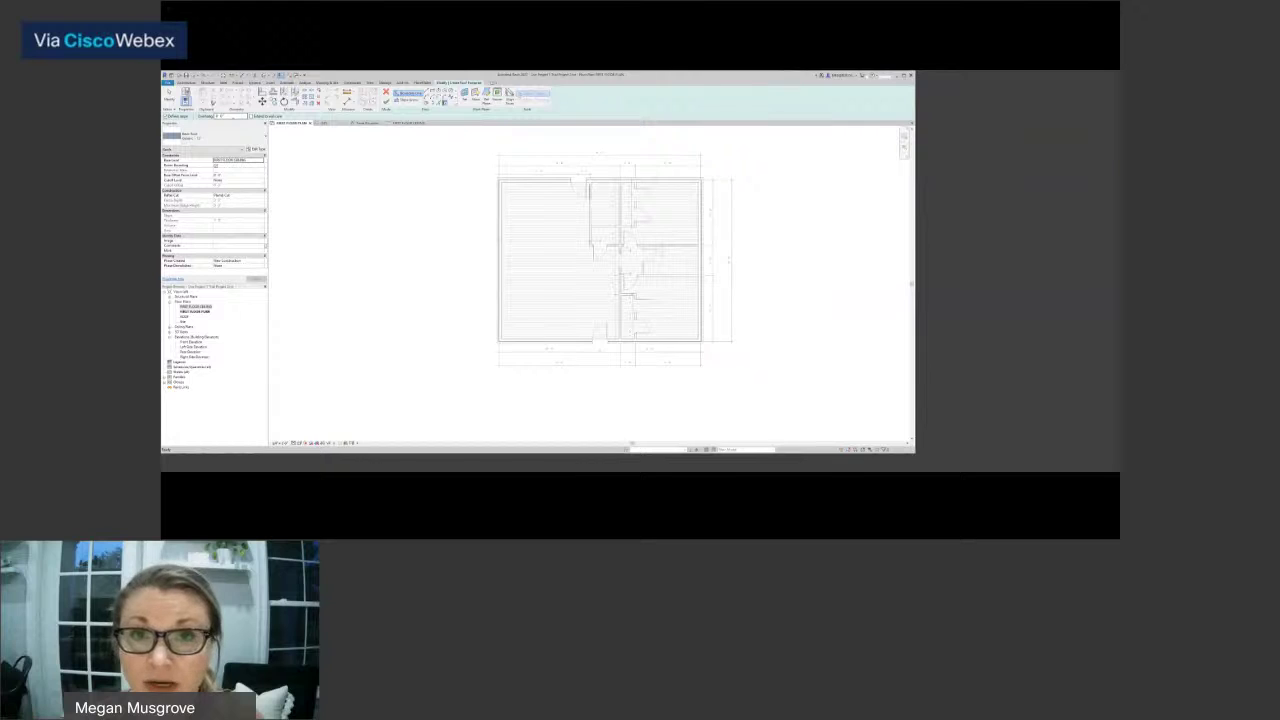
{"action": "double_click", "coordinate": [234, 117]}
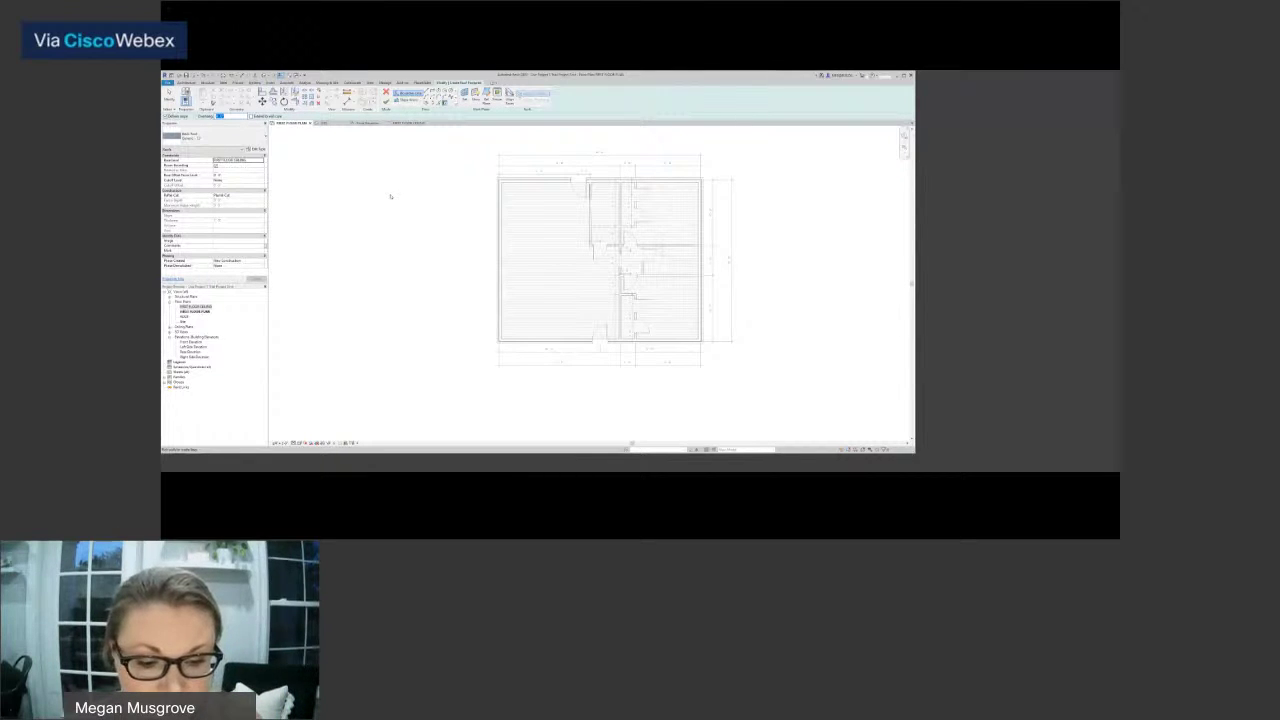
{"action": "type", "text": "2"}
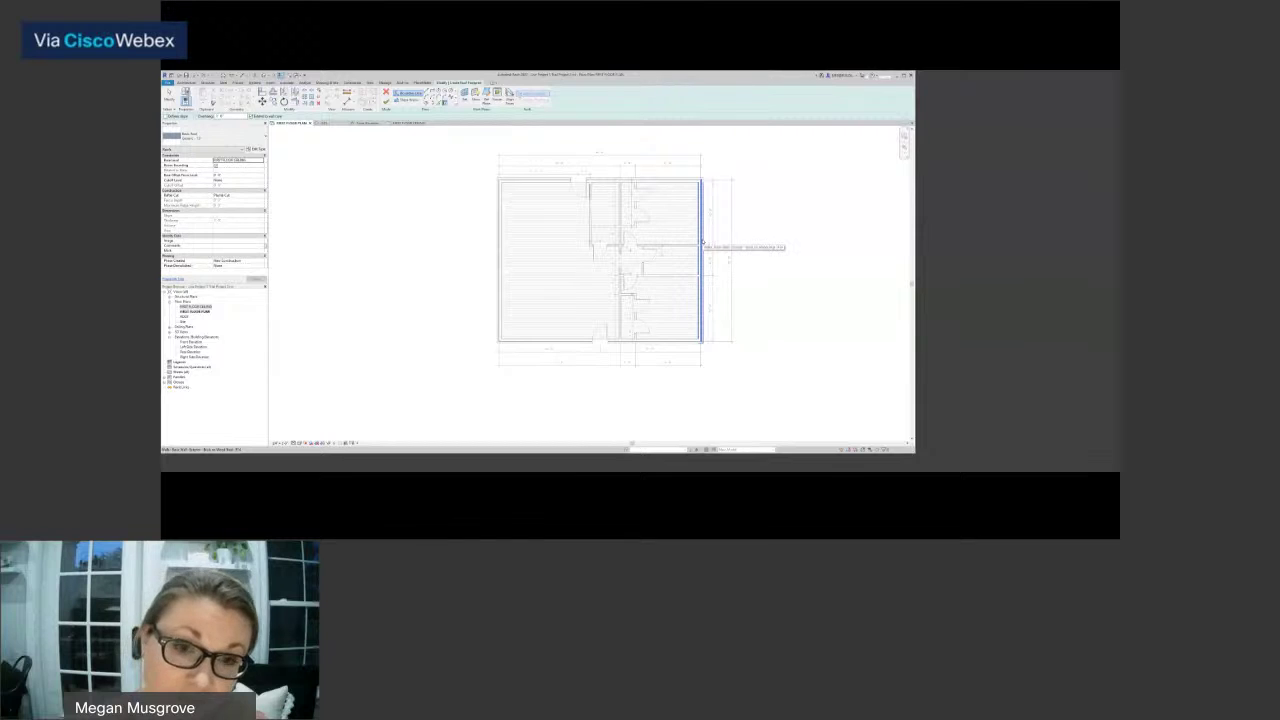
{"action": "left_click", "coordinate": [702, 242]}
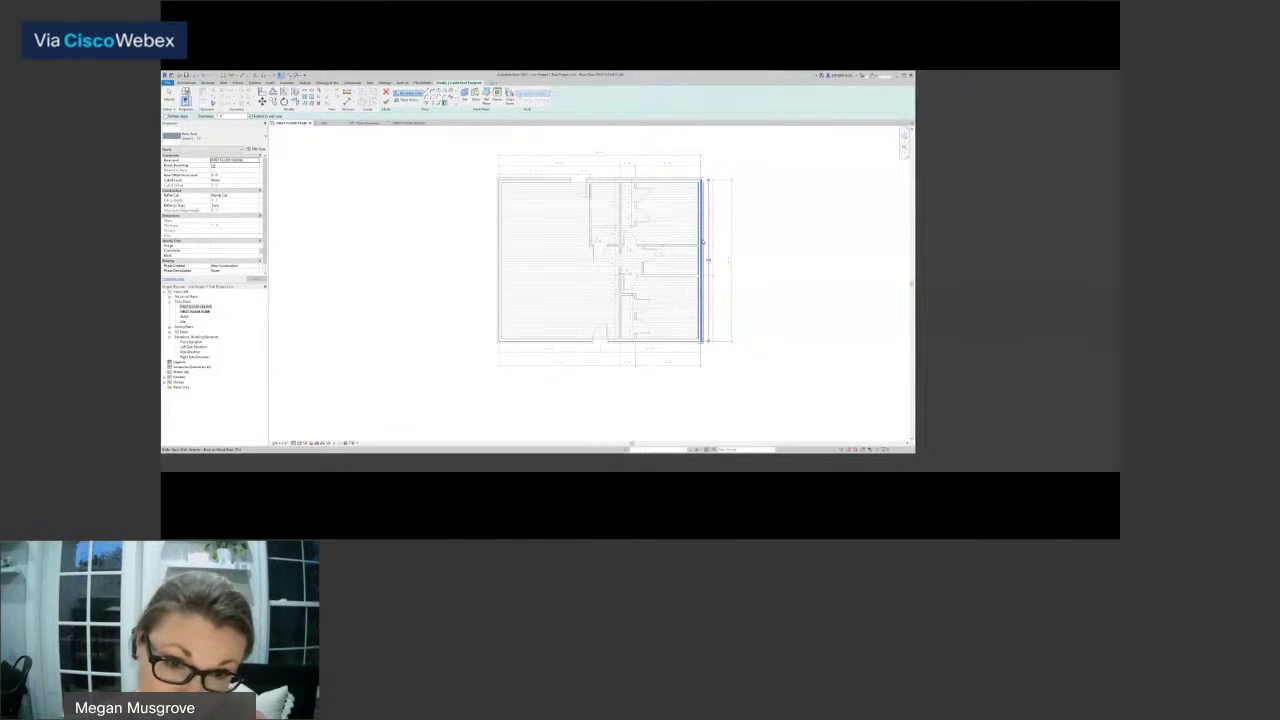
{"action": "left_click", "coordinate": [680, 345]}
{"action": "left_click", "coordinate": [500, 273]}
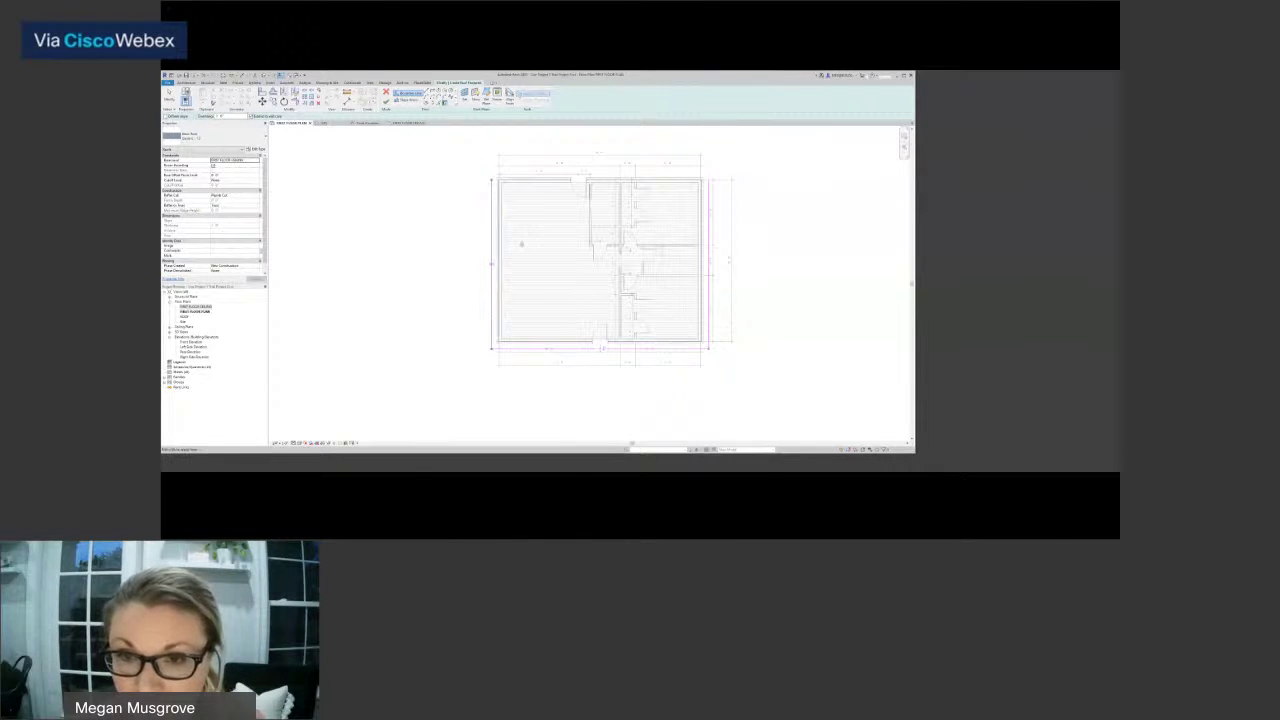
{"action": "left_click", "coordinate": [536, 181]}
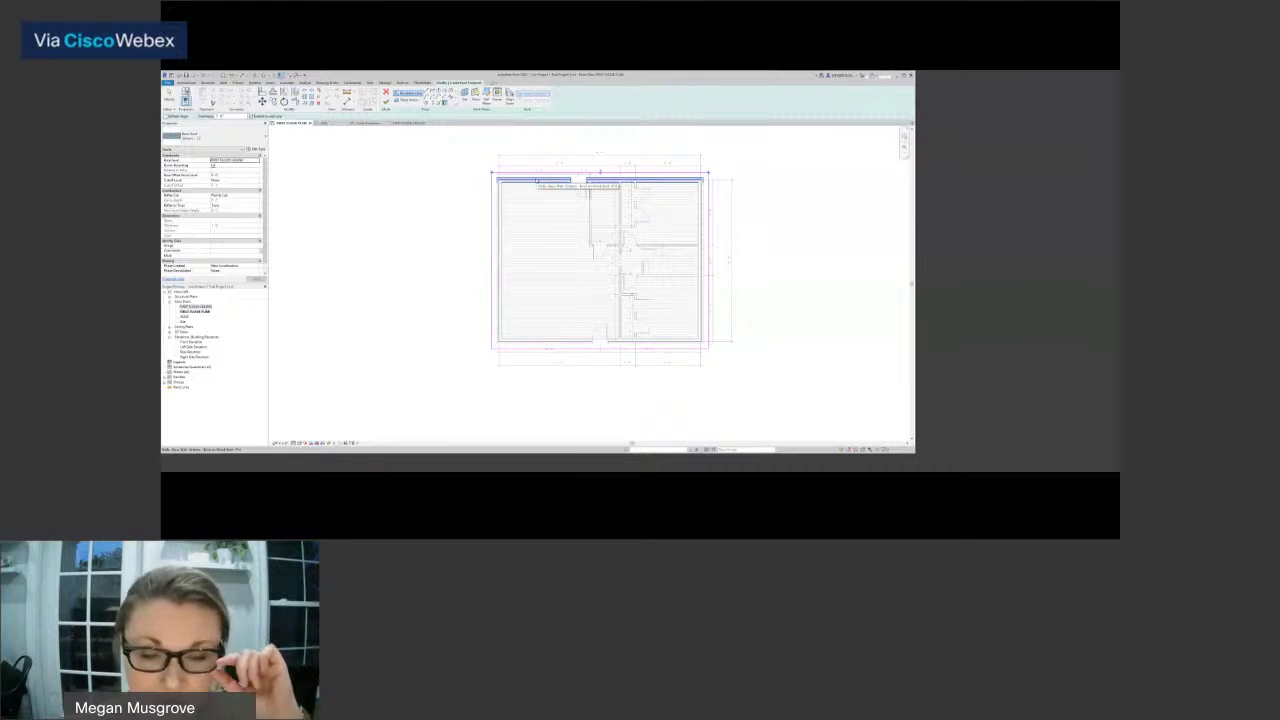
{"action": "key", "text": "Escape"}
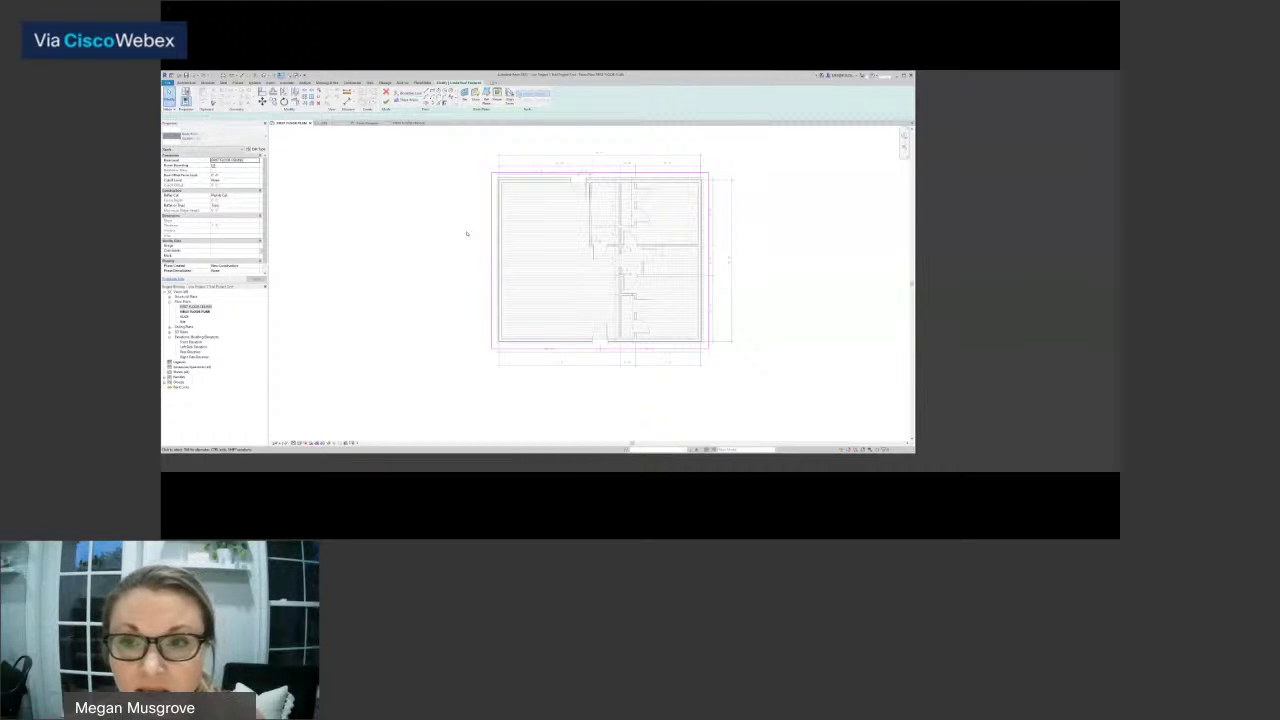
{"action": "left_click", "coordinate": [386, 103]}
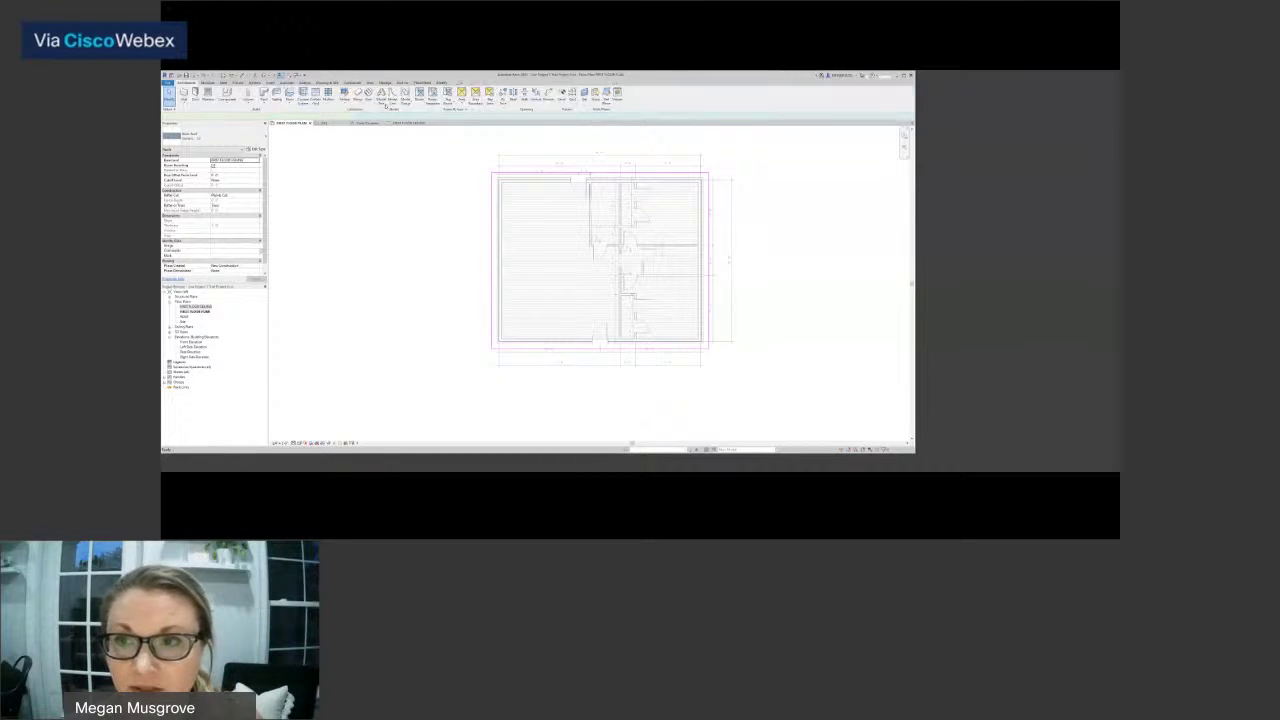
Examine the new roof over the brick building in 3D from different angles and up close at the eaves.
{"action": "left_click", "coordinate": [326, 123]}
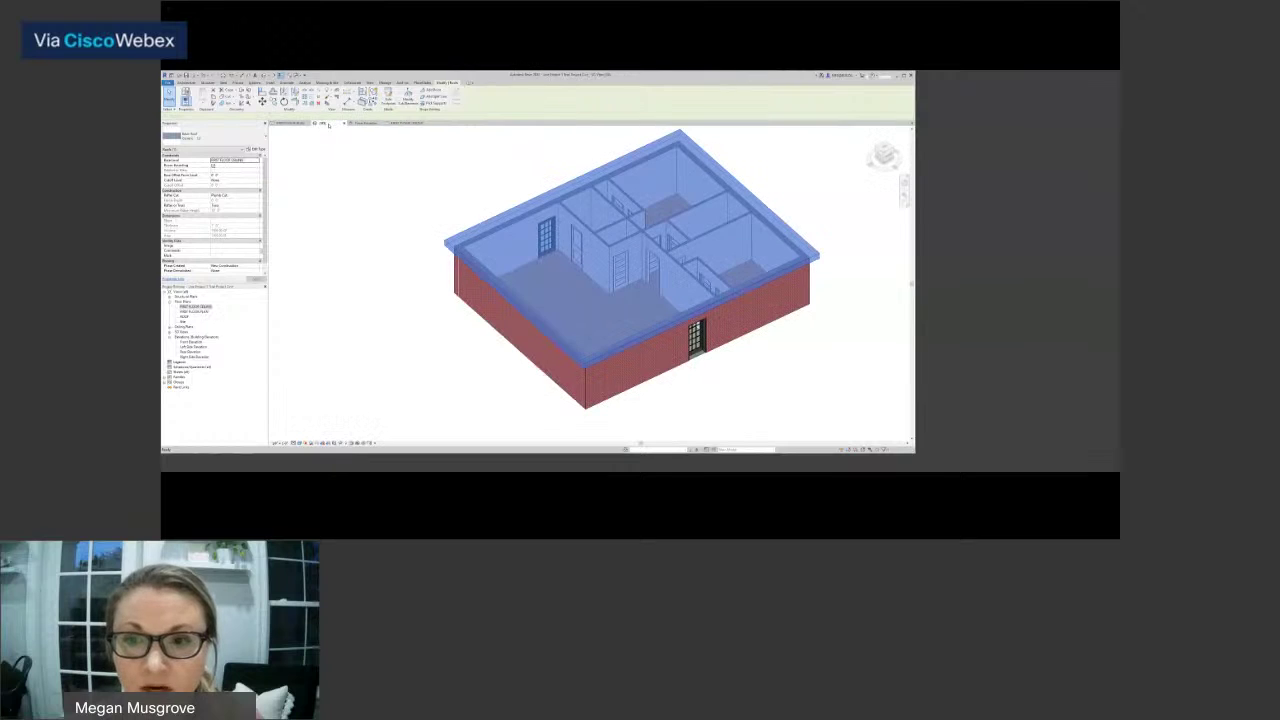
{"action": "left_click", "coordinate": [354, 253]}
{"action": "scroll", "coordinate": [782, 317], "scroll_direction": "down", "scroll_amount": 2}
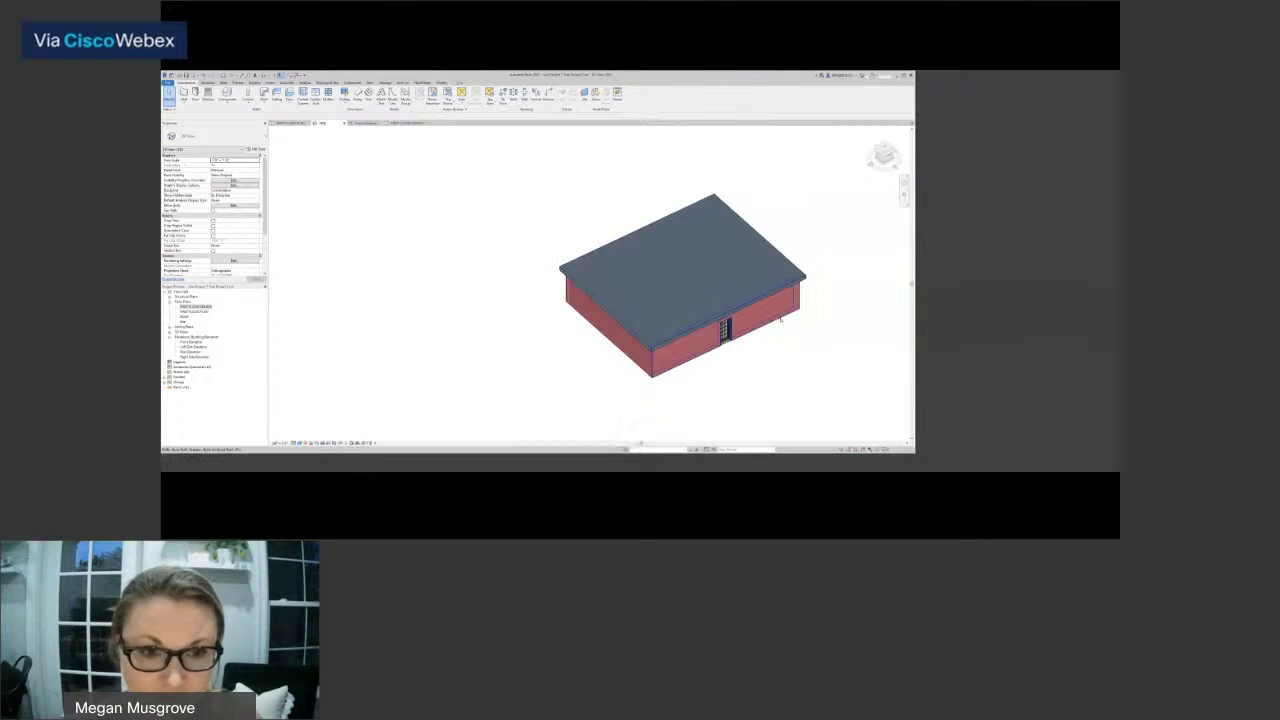
{"action": "left_click_drag", "start_coordinate": [886, 157], "coordinate": [759, 163]}
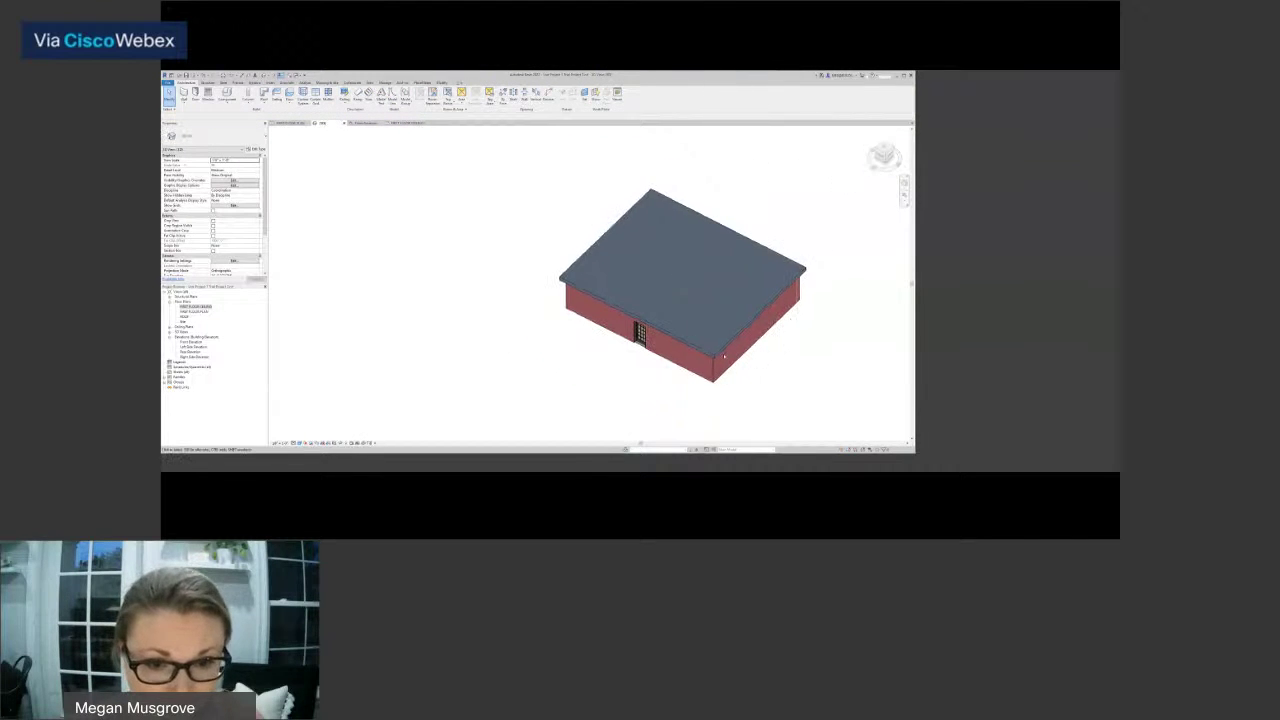
{"action": "scroll", "coordinate": [724, 357], "scroll_direction": "up", "scroll_amount": 5}
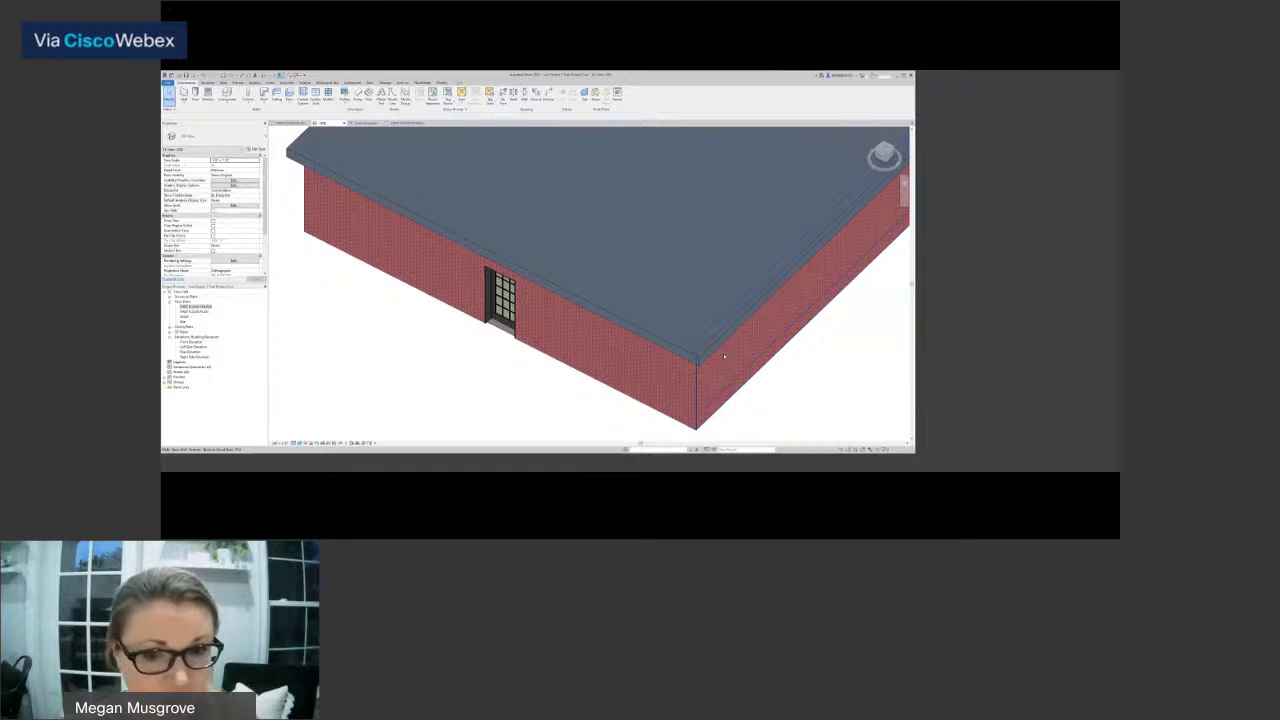
{"action": "scroll", "coordinate": [626, 358], "scroll_direction": "down", "scroll_amount": 4}
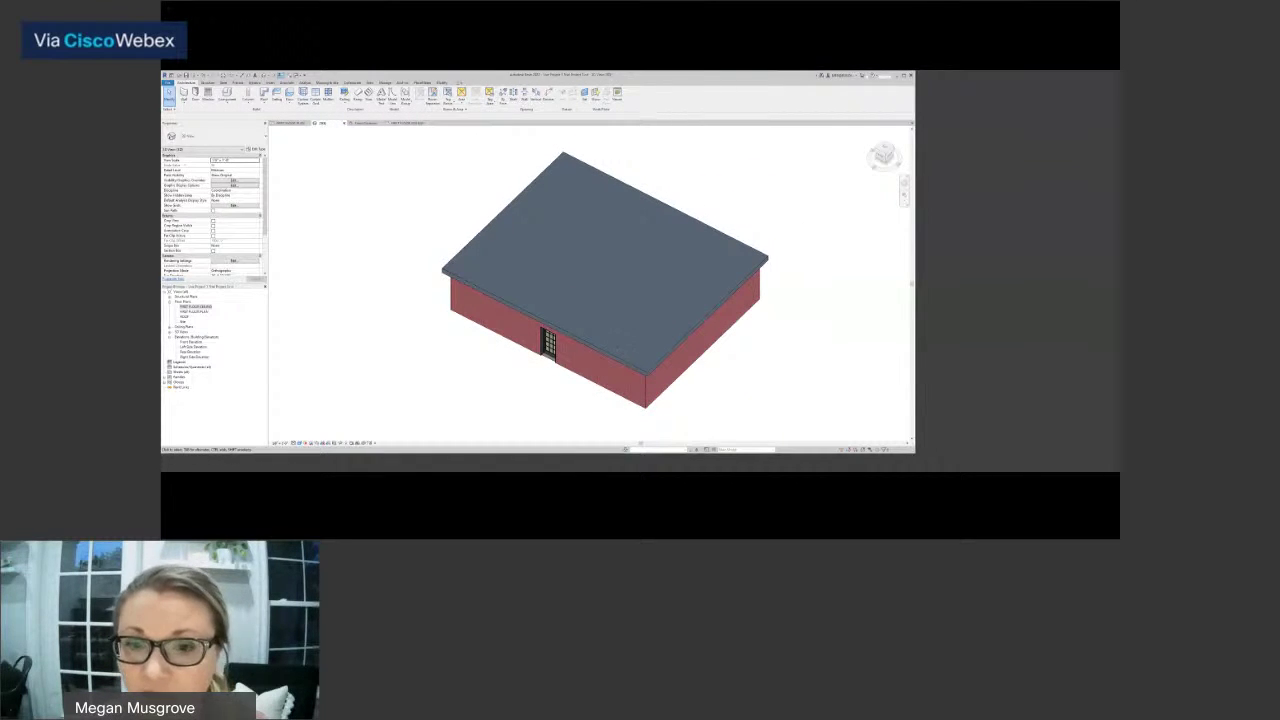
Start editing the roof's footprint and show its sketch on the FIRST FLOOR PLAN.
{"action": "left_click", "coordinate": [615, 357]}
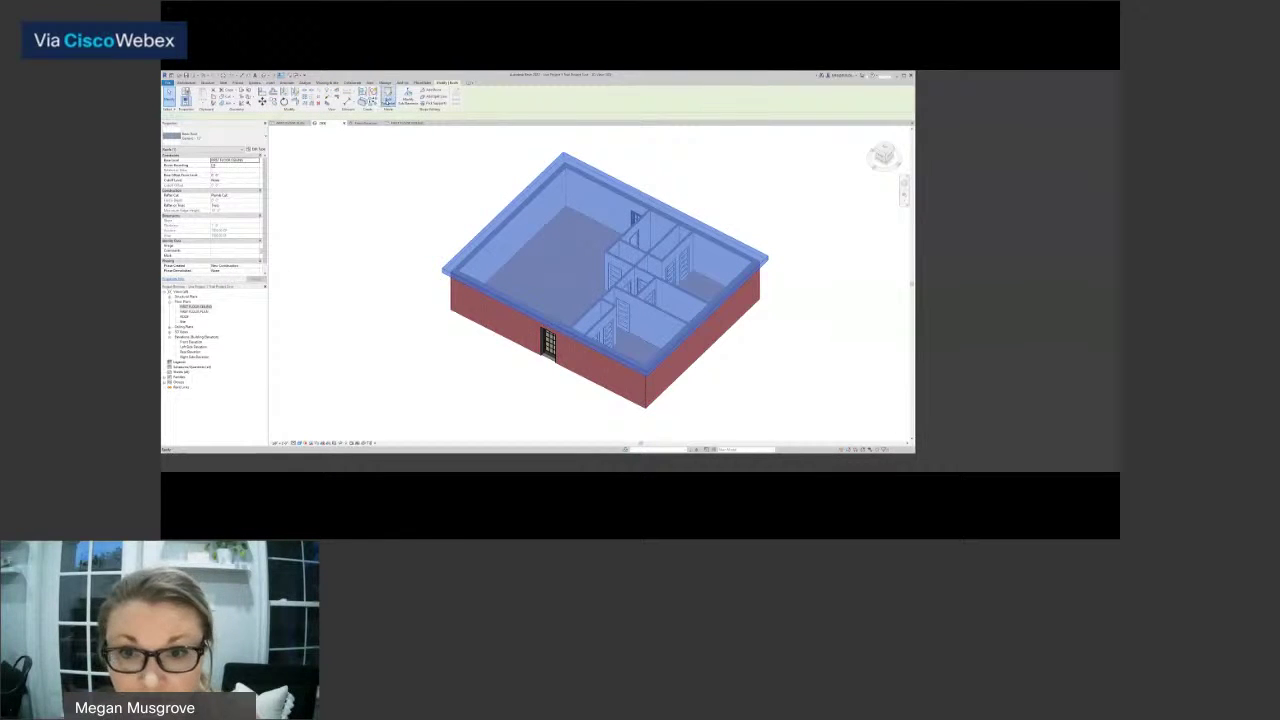
{"action": "left_click", "coordinate": [388, 100]}
{"action": "left_click", "coordinate": [292, 122]}
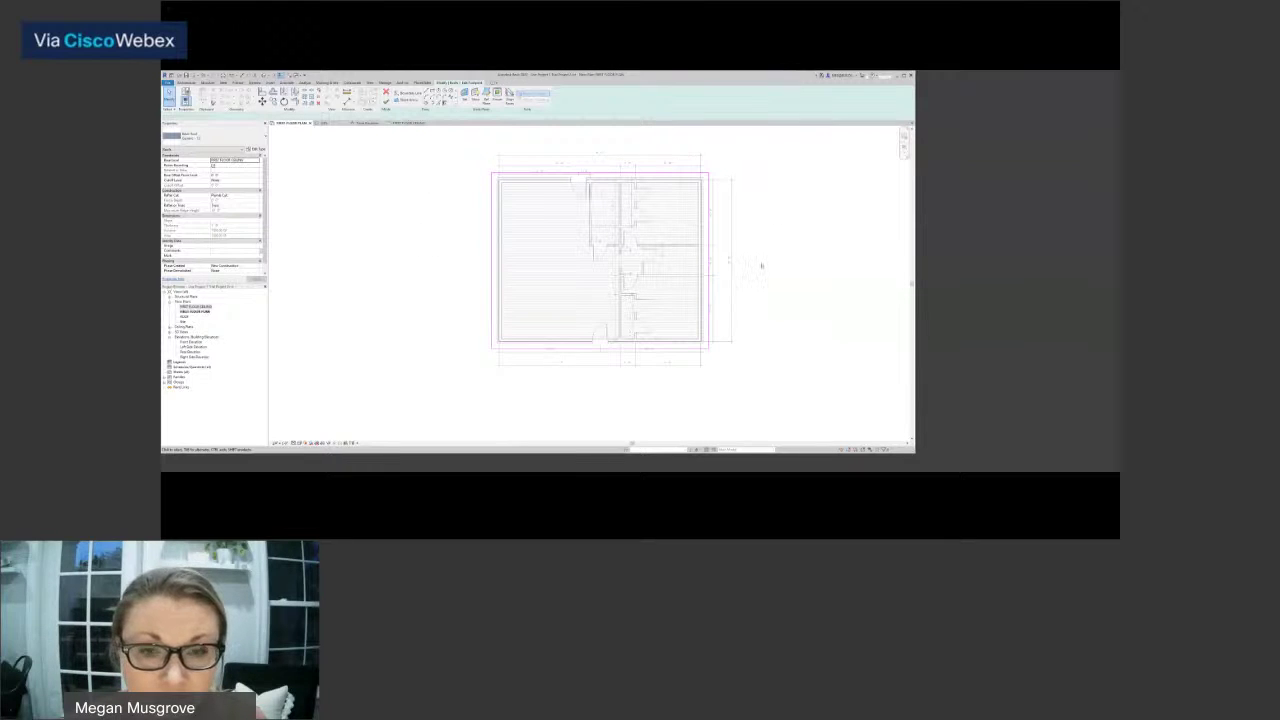
{"action": "left_click", "coordinate": [673, 175]}
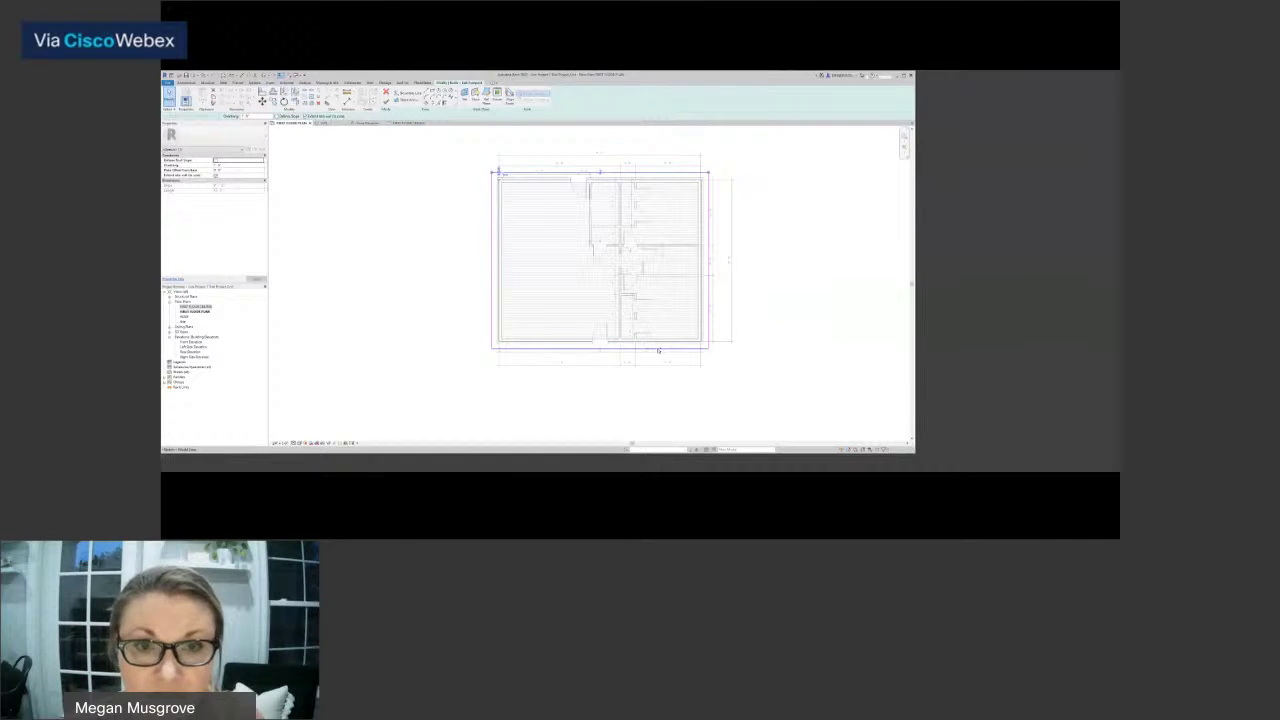
{"action": "left_click", "coordinate": [658, 350]}
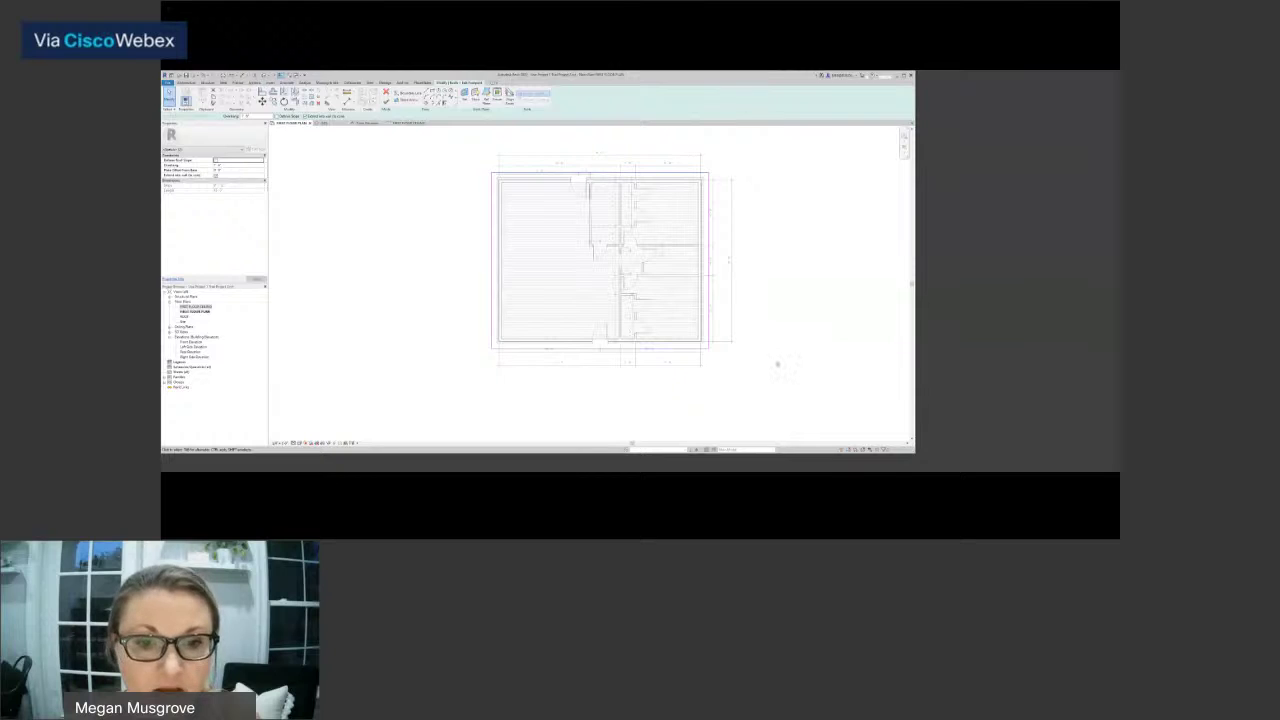
{"action": "key", "text": "Escape"}
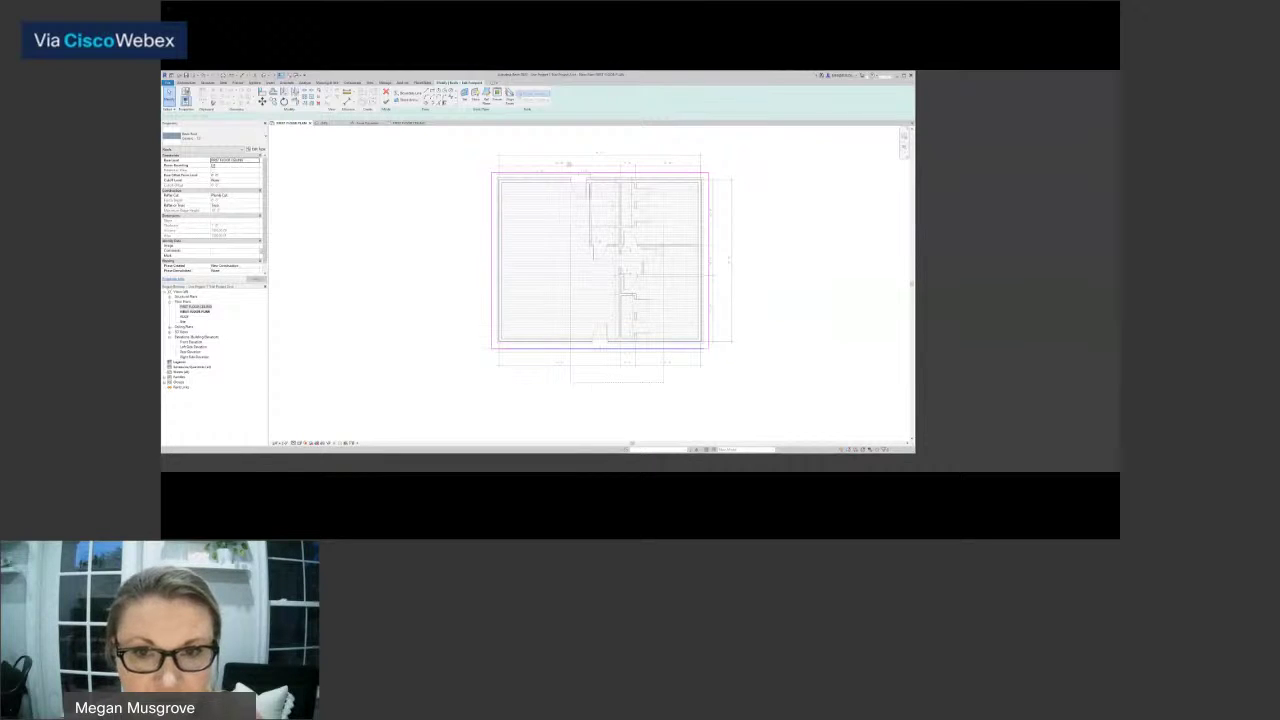
{"action": "left_click_drag", "start_coordinate": [664, 382], "coordinate": [567, 150]}
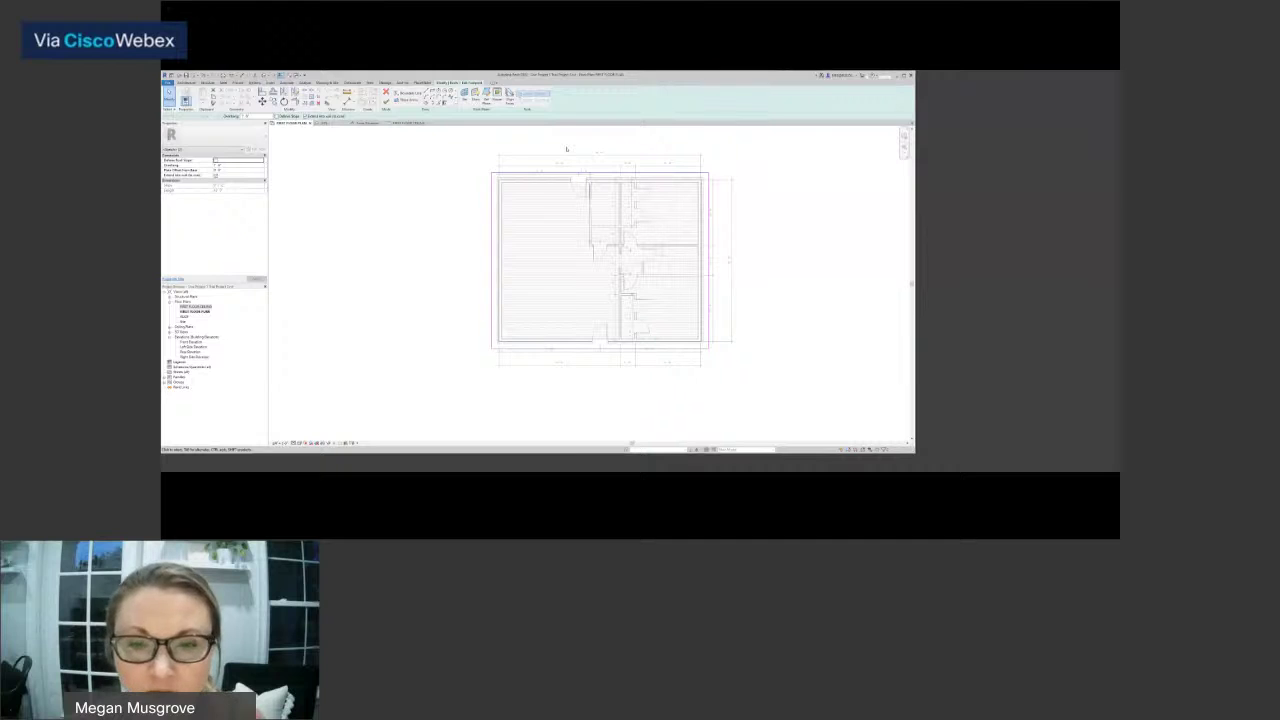
{"action": "key", "text": "Escape"}
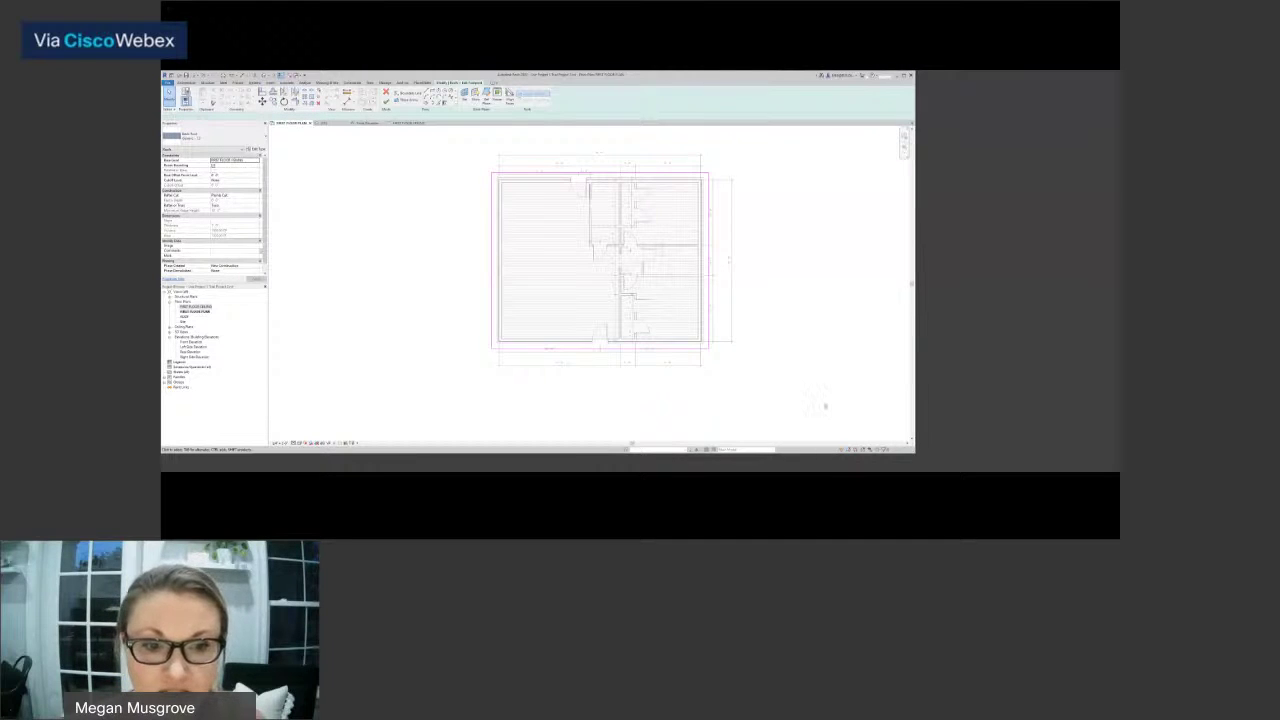
{"action": "left_click_drag", "start_coordinate": [754, 400], "coordinate": [435, 144]}
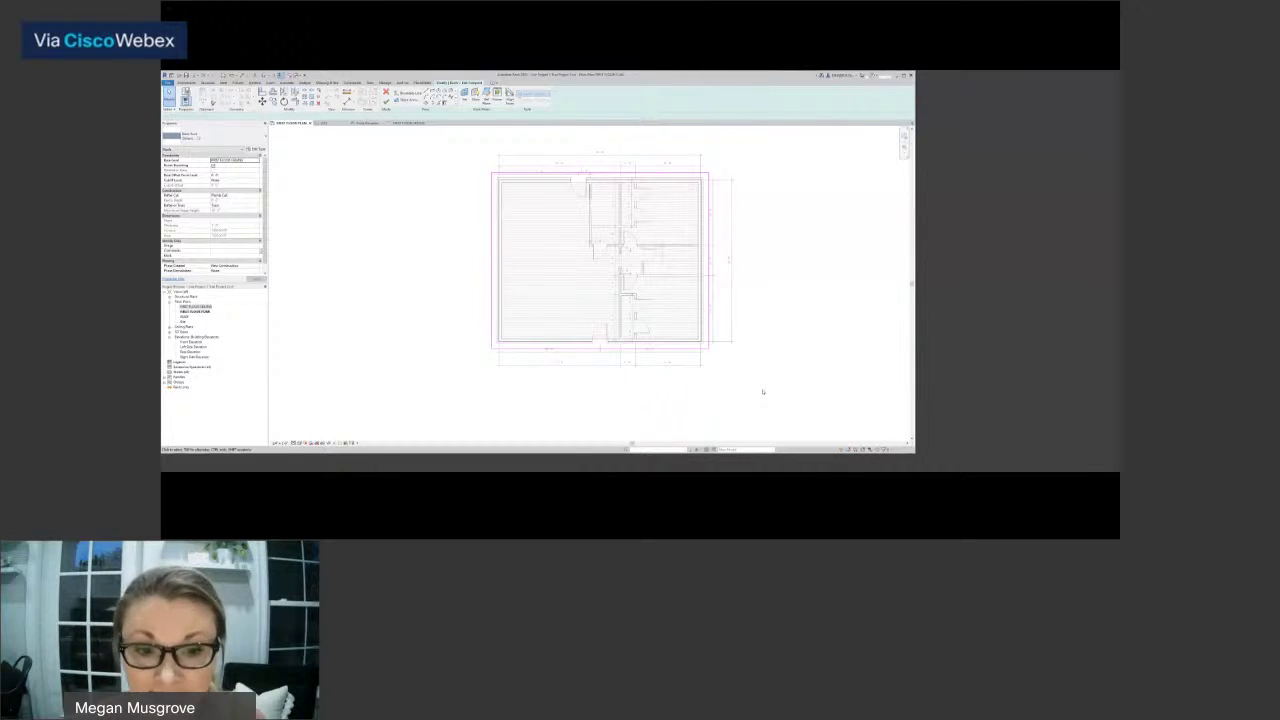
{"action": "left_click_drag", "start_coordinate": [762, 392], "coordinate": [459, 145]}
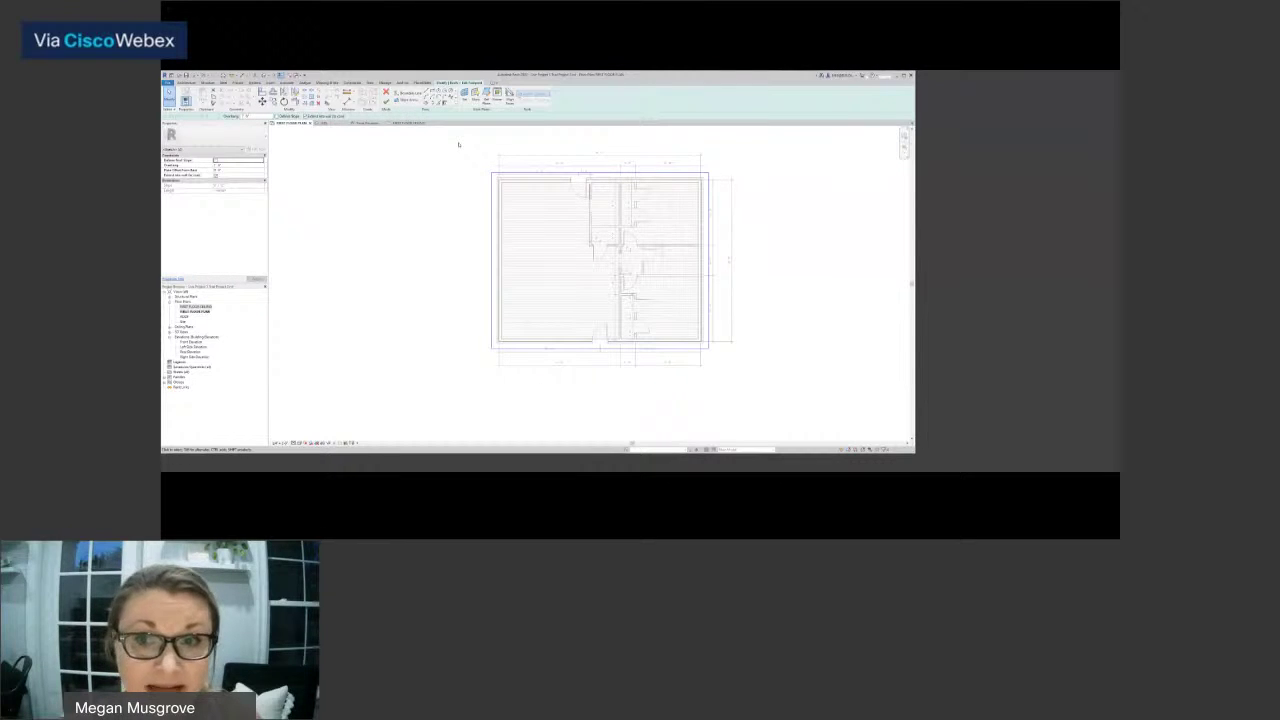
{"action": "left_click", "coordinate": [816, 262]}
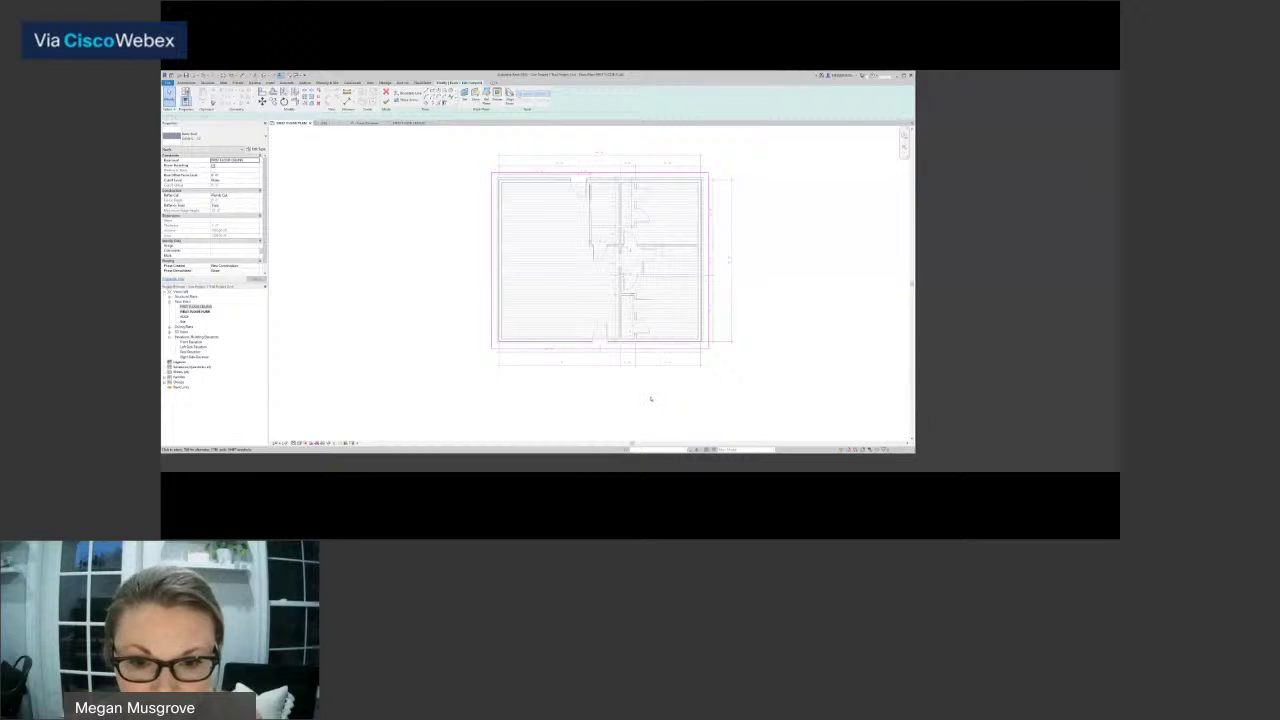
Make the upper and lower footprint lines slope-defining, finish the roof, and inspect the resulting gable shape in 3D.
{"action": "left_click_drag", "start_coordinate": [650, 397], "coordinate": [560, 158]}
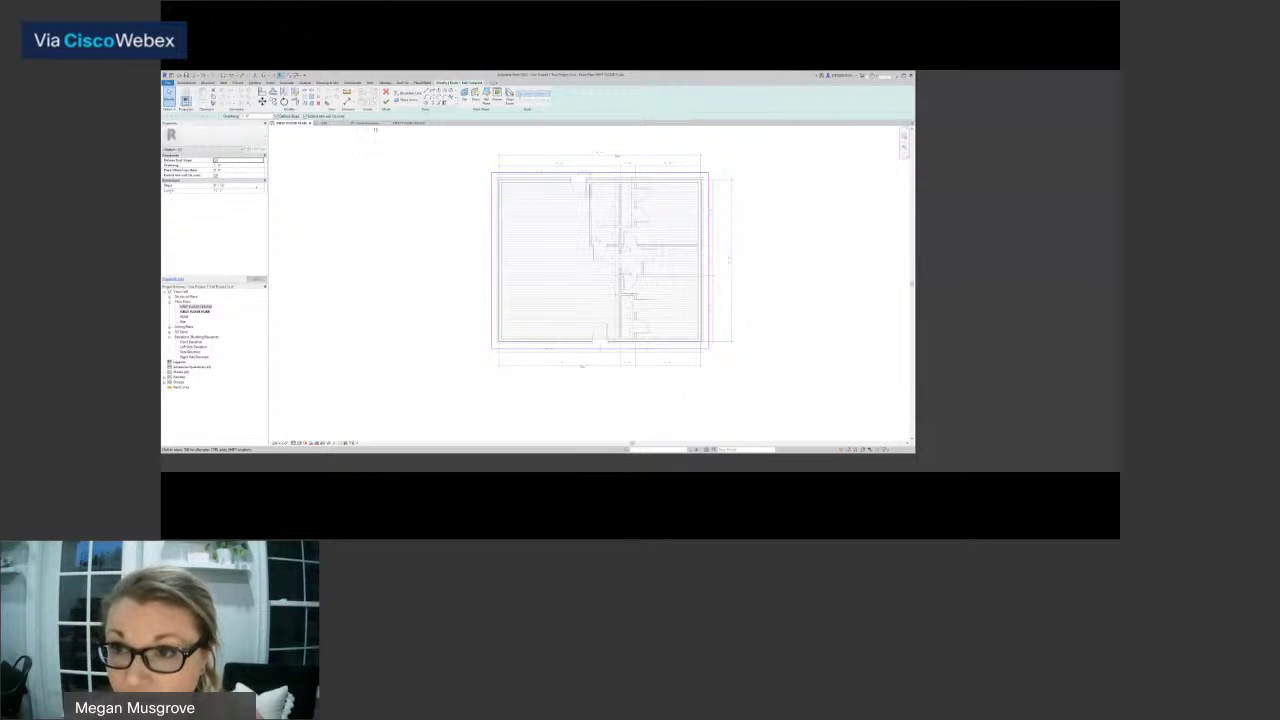
{"action": "left_click", "coordinate": [386, 100]}
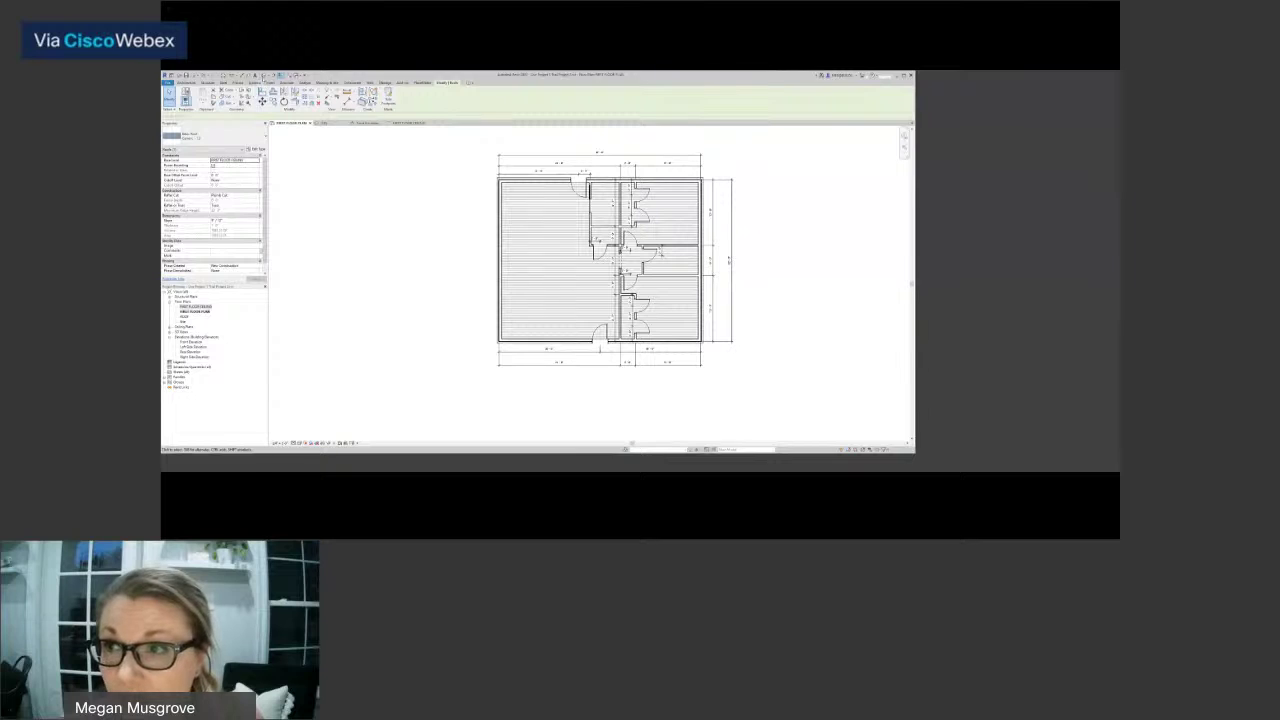
{"action": "left_click", "coordinate": [264, 77]}
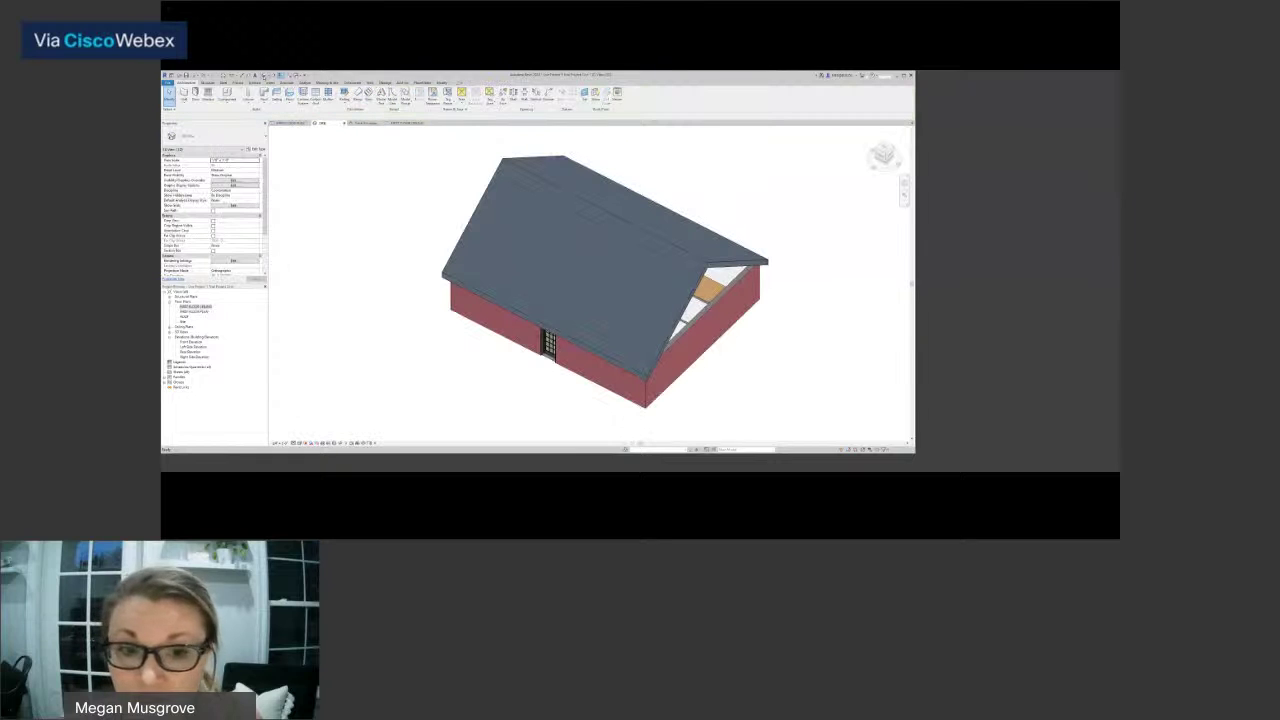
{"action": "left_click", "coordinate": [880, 157]}
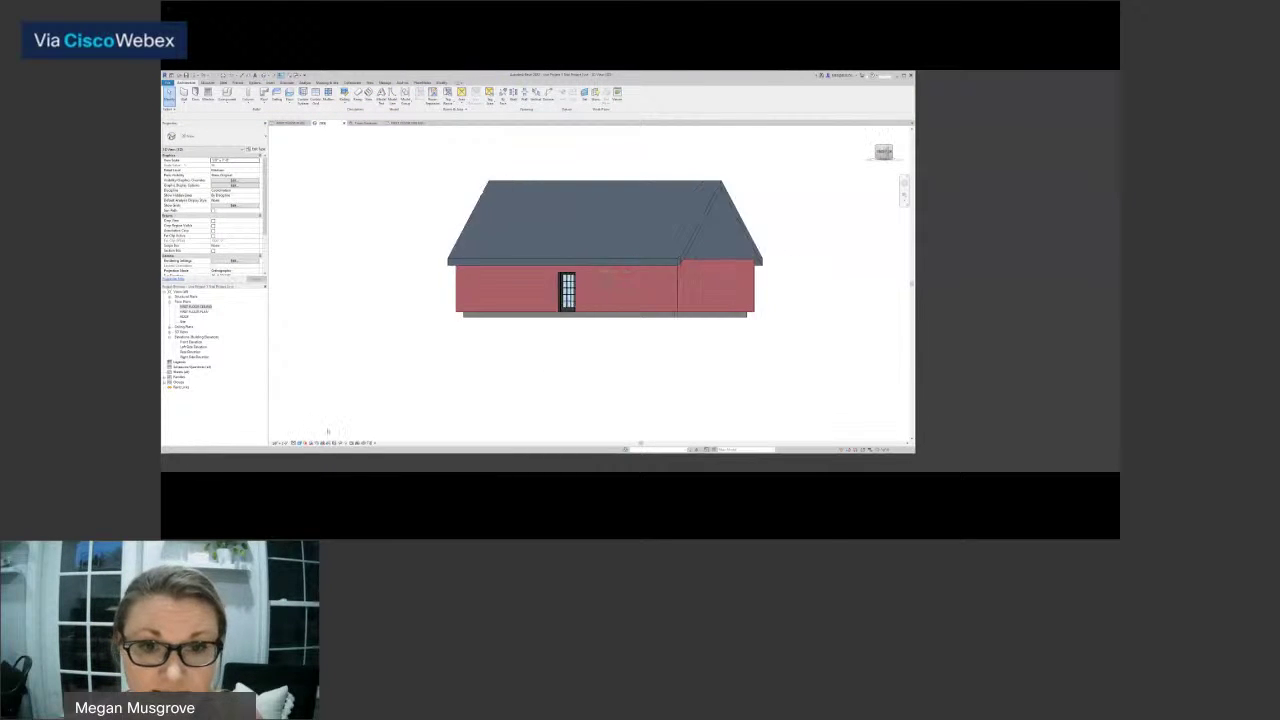
{"action": "middle_click_drag", "start_coordinate": [365, 130], "coordinate": [411, 141], "text": "shift"}
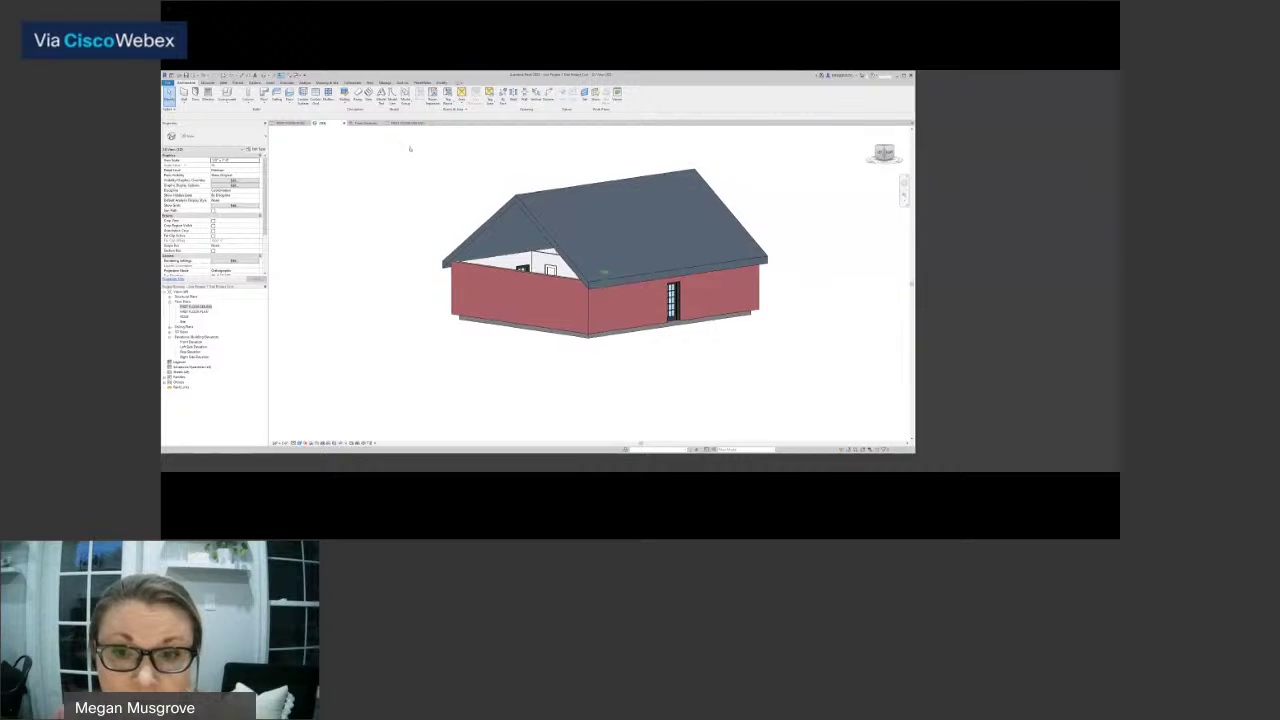
{"action": "mouse_move", "coordinate": [884, 153]}
{"action": "left_mouse_down"}
{"action": "mouse_move", "coordinate": [860, 174]}
{"action": "mouse_move", "coordinate": [918, 168]}
{"action": "mouse_move", "coordinate": [875, 167]}
{"action": "left_mouse_up"}
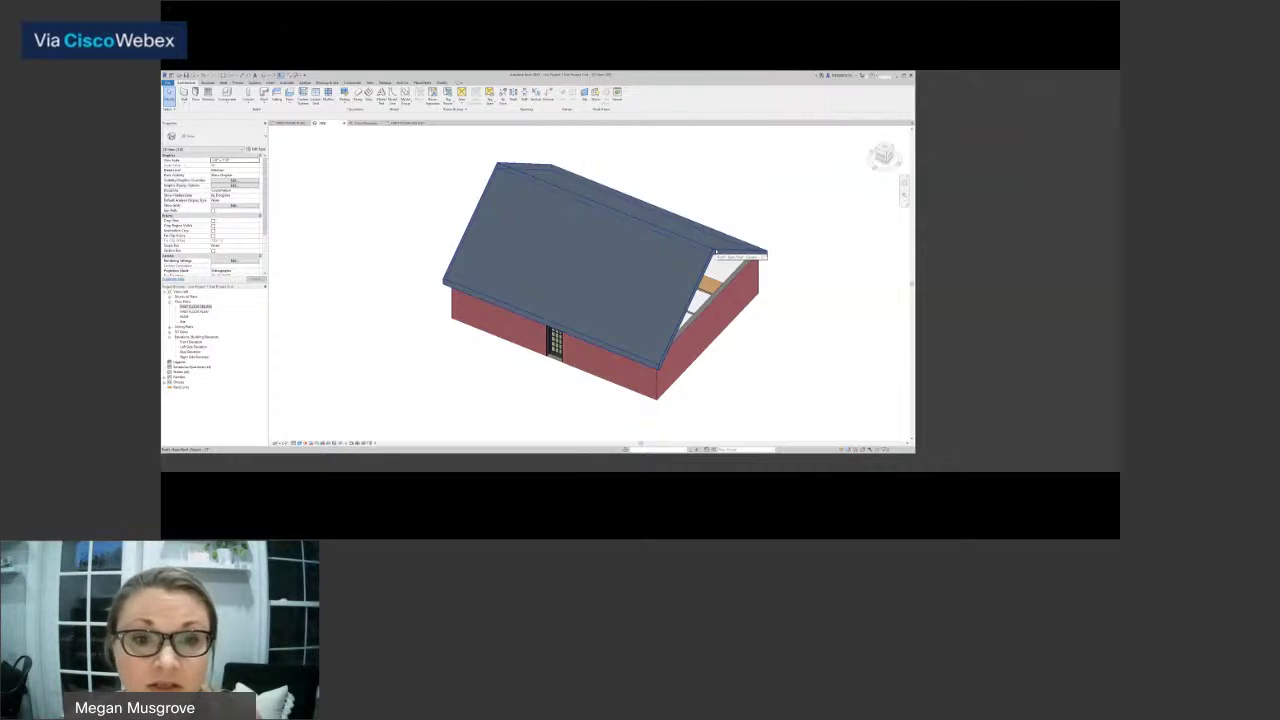
Edit the roof footprint in 3D so the two gable-end lines also define slope, and finish the roof as a hip roof.
{"action": "left_click", "coordinate": [714, 251]}
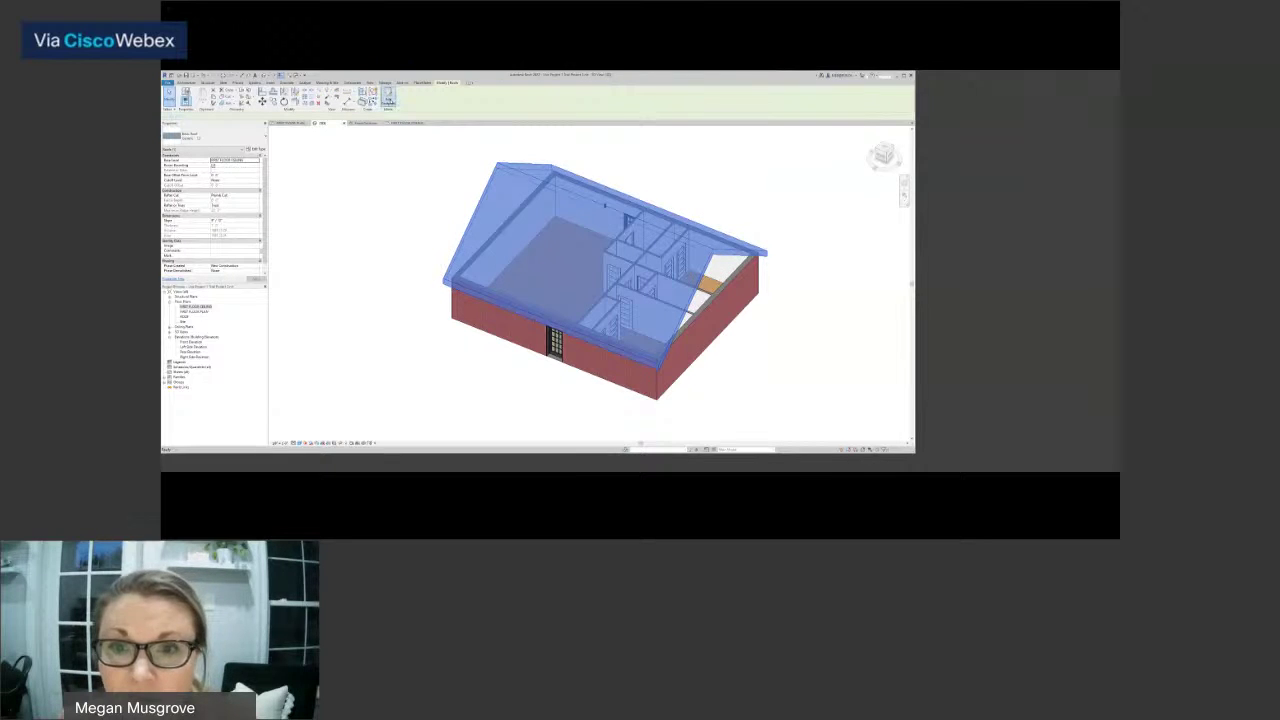
{"action": "double_click", "coordinate": [604, 205]}
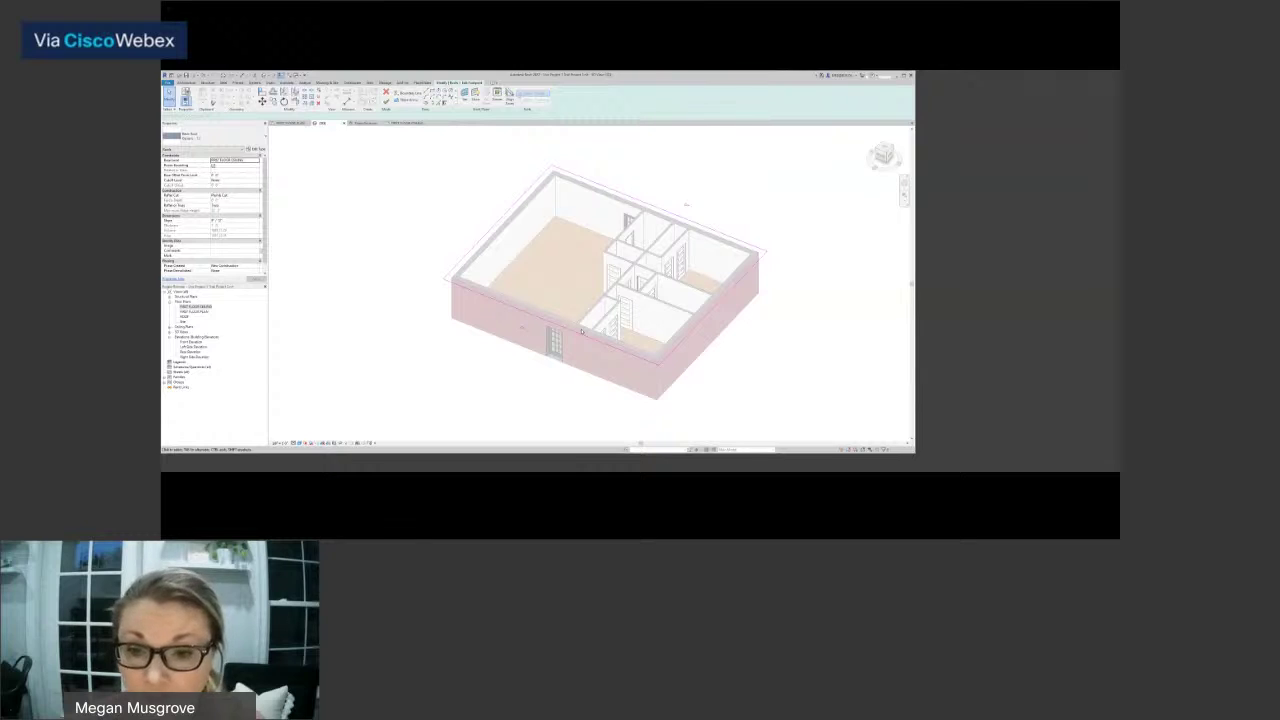
{"action": "left_click", "coordinate": [693, 329]}
{"action": "left_click", "coordinate": [475, 243], "text": "ctrl"}
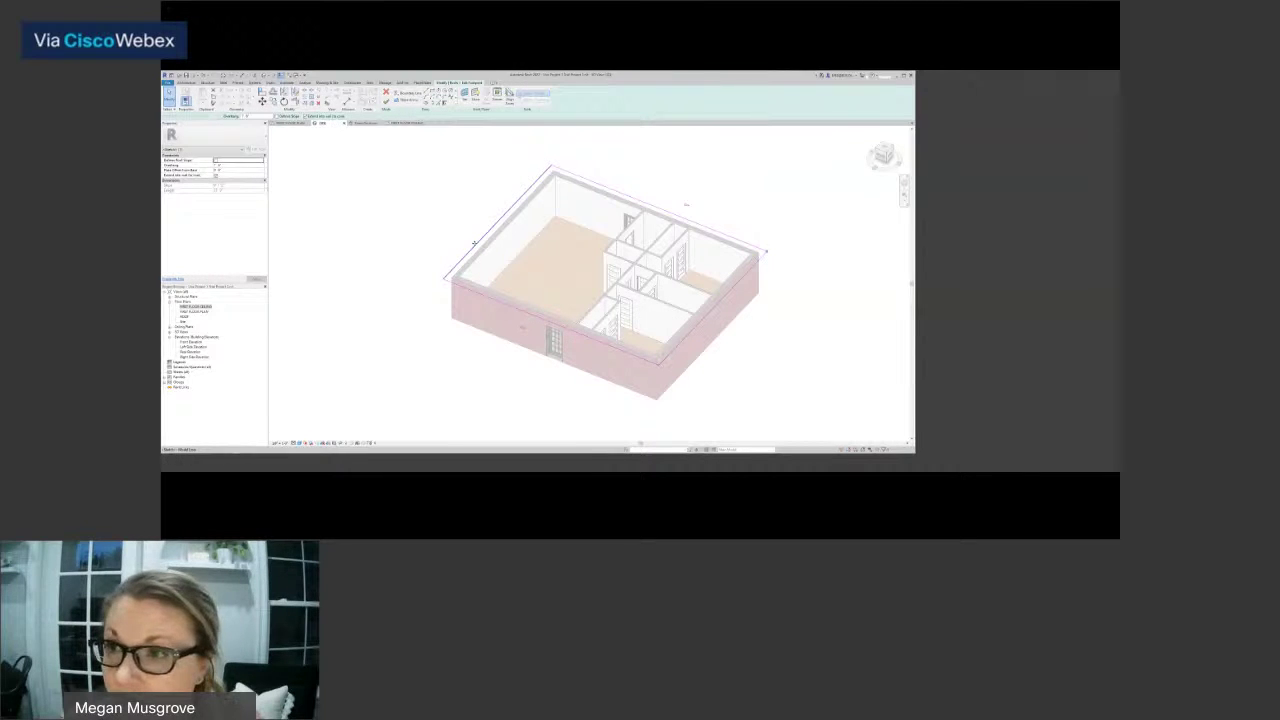
{"action": "left_click", "coordinate": [278, 117]}
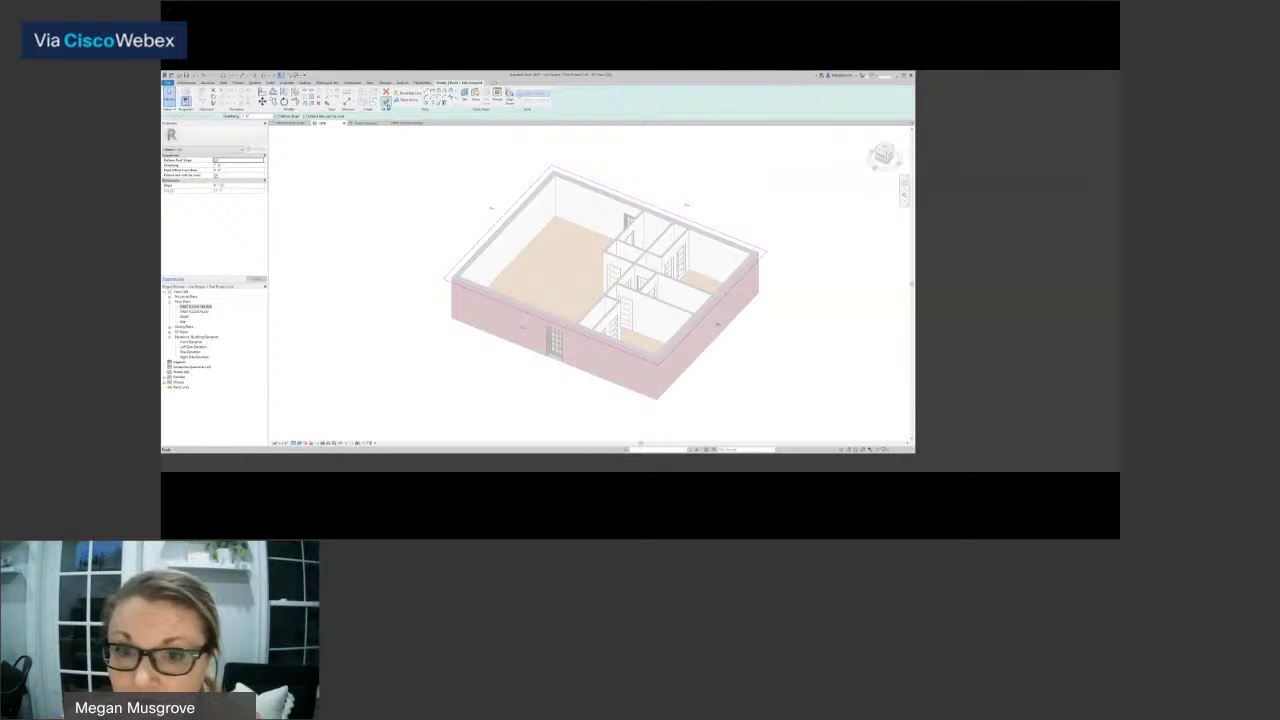
{"action": "left_click", "coordinate": [387, 105]}
Edit the hip roof's footprint so the two short-end lines no longer define slope, and finish it as a gable roof.
{"action": "left_click", "coordinate": [388, 246]}
{"action": "mouse_move", "coordinate": [885, 155]}
{"action": "left_mouse_down"}
{"action": "mouse_move", "coordinate": [909, 133]}
{"action": "mouse_move", "coordinate": [340, 136]}
{"action": "mouse_move", "coordinate": [486, 166]}
{"action": "mouse_move", "coordinate": [401, 168]}
{"action": "mouse_move", "coordinate": [292, 152]}
{"action": "mouse_move", "coordinate": [361, 138]}
{"action": "mouse_move", "coordinate": [285, 143]}
{"action": "mouse_move", "coordinate": [320, 150]}
{"action": "left_mouse_up"}
{"action": "left_click", "coordinate": [628, 212]}
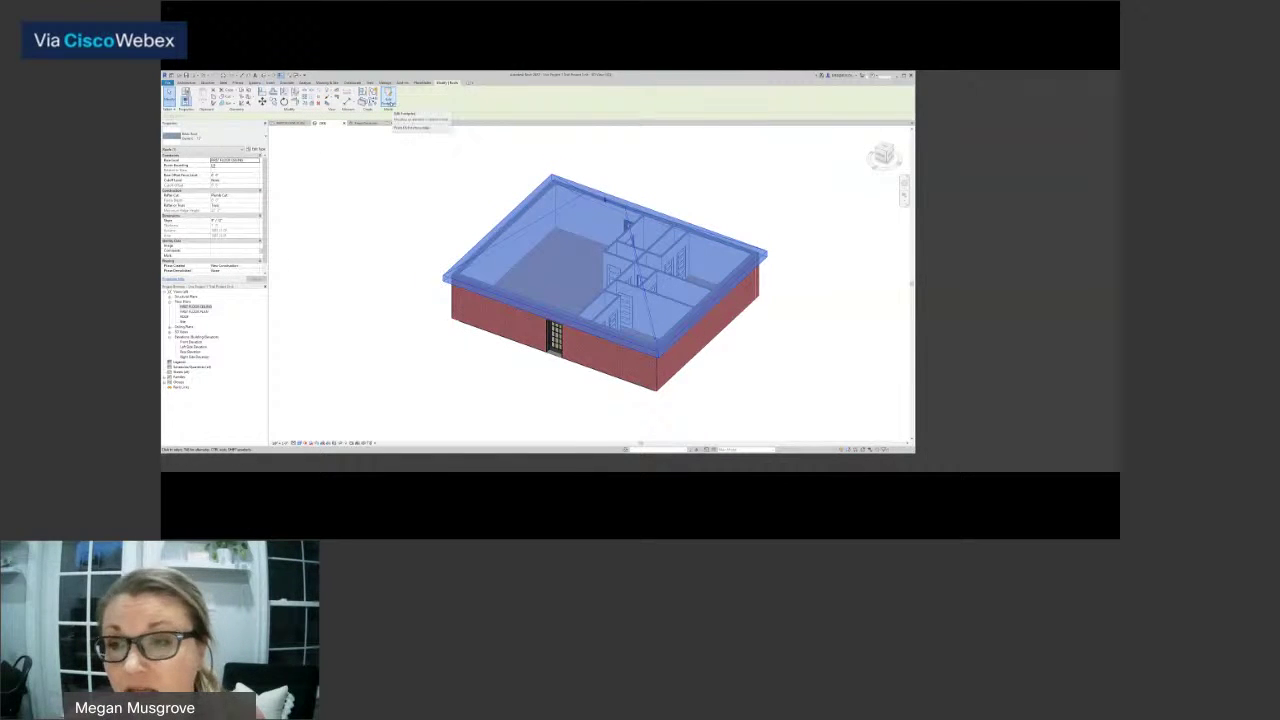
{"action": "left_click", "coordinate": [388, 96]}
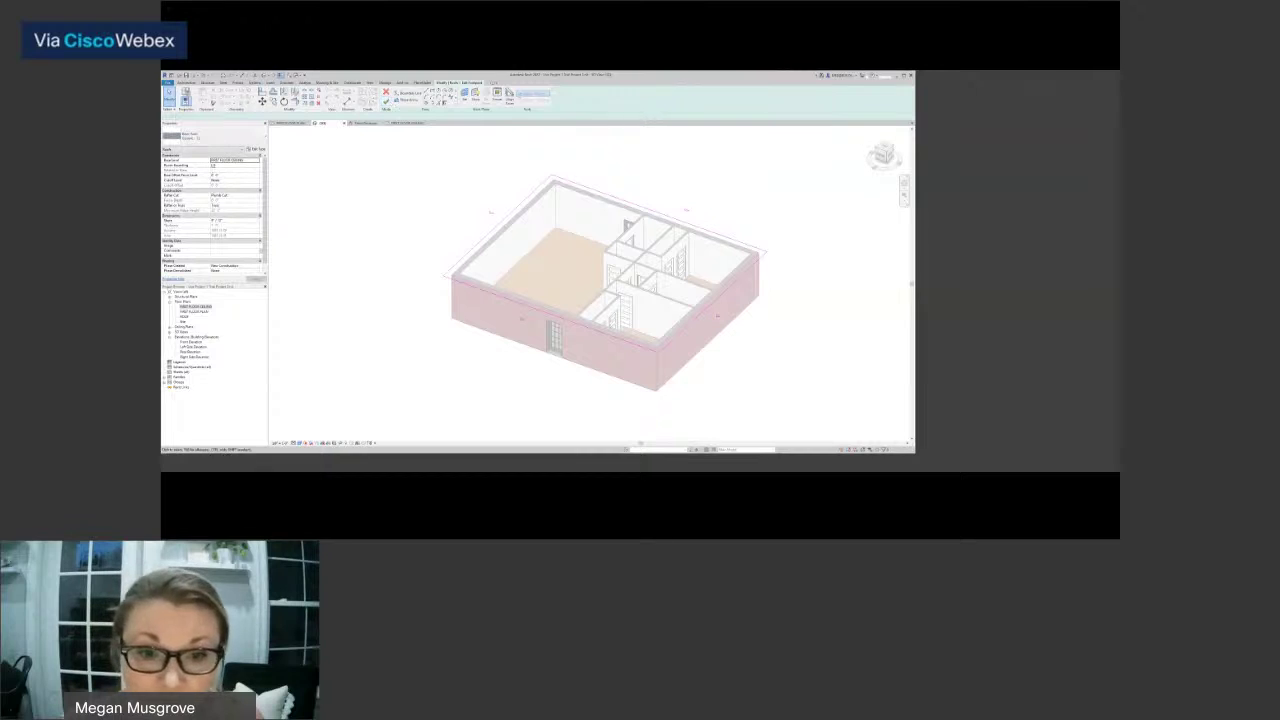
{"action": "left_click", "coordinate": [704, 317]}
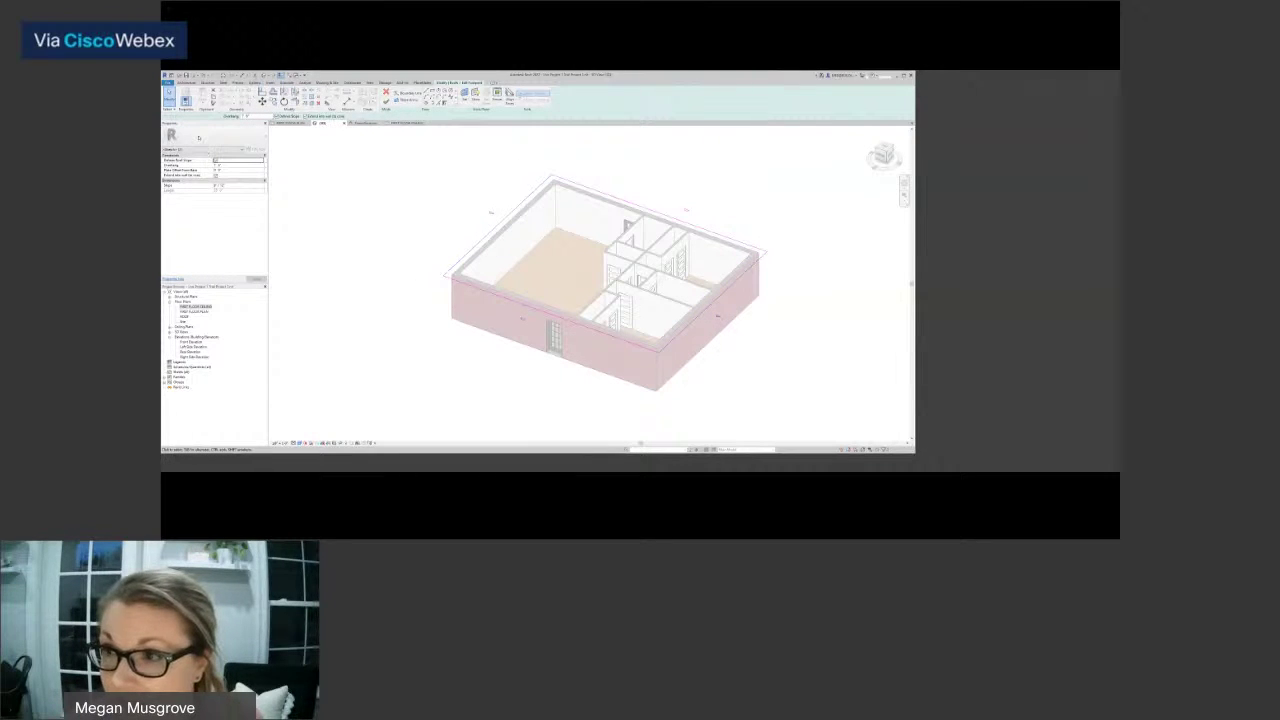
{"action": "left_click", "coordinate": [381, 96]}
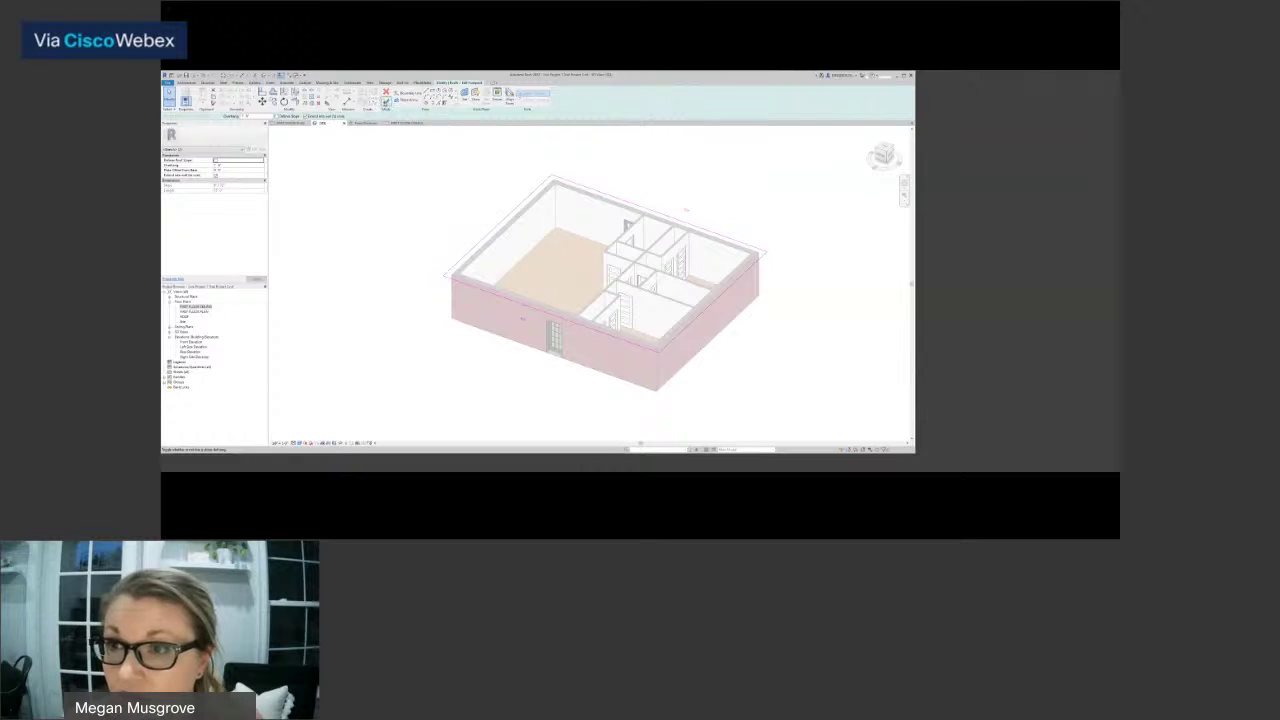
{"action": "key", "text": "Escape"}
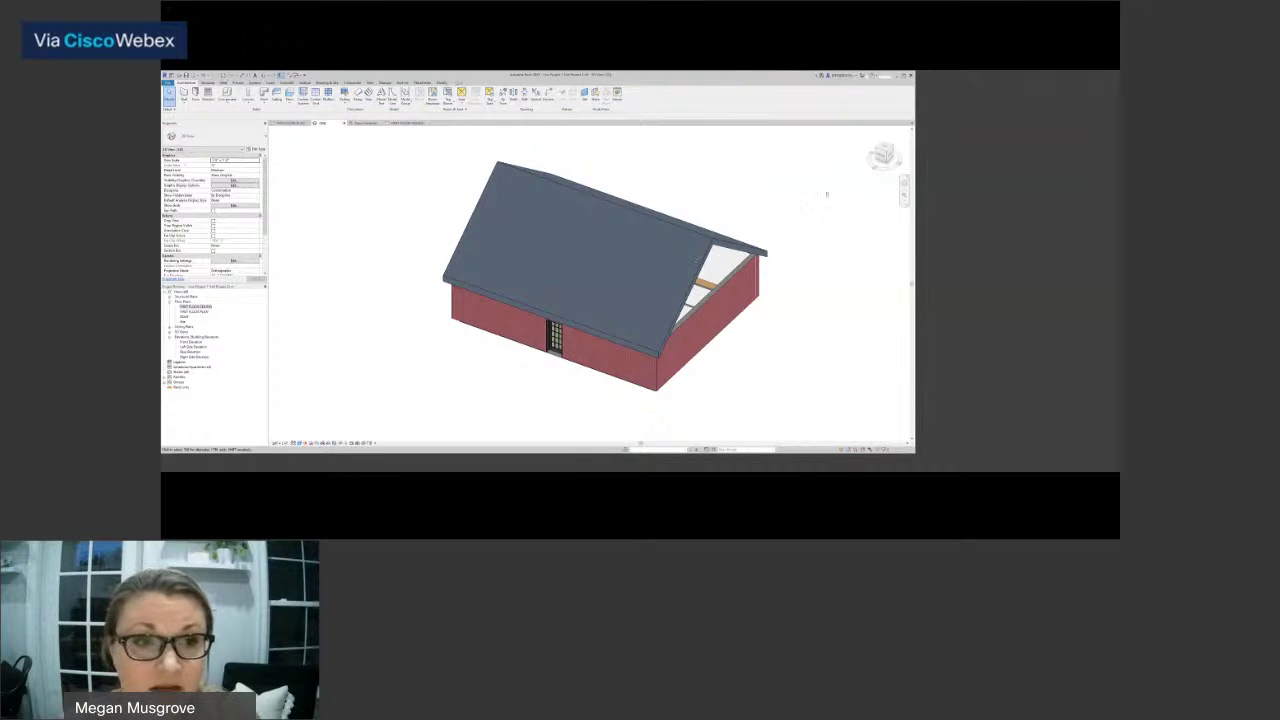
Reduce the slope value of the gable roof to give it a shallower pitch.
{"action": "left_click", "coordinate": [883, 155]}
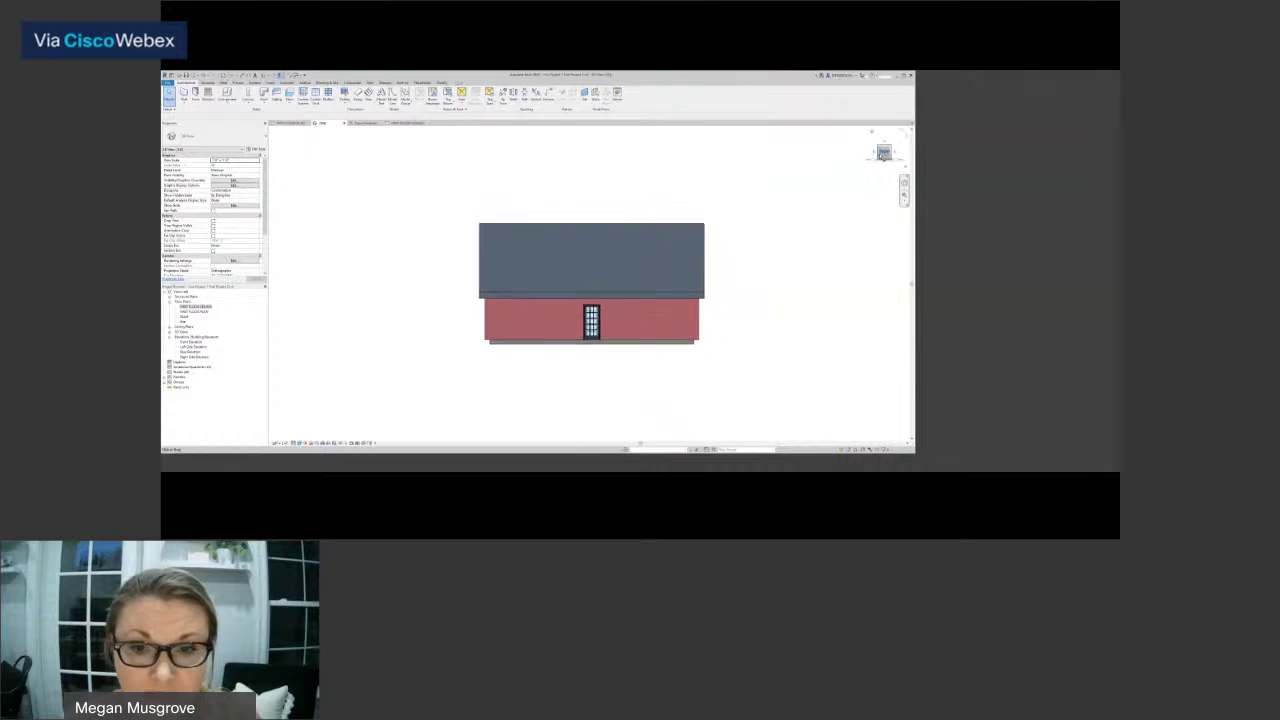
{"action": "left_click", "coordinate": [895, 153]}
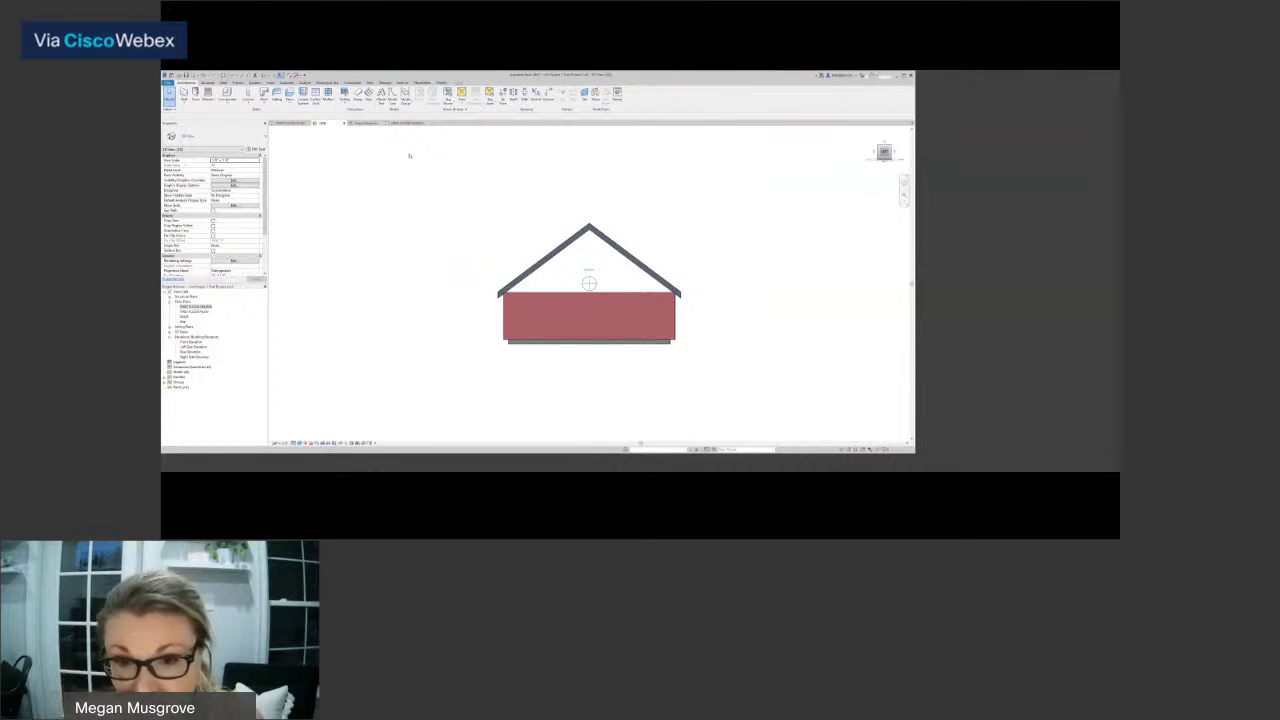
{"action": "left_click", "coordinate": [890, 158]}
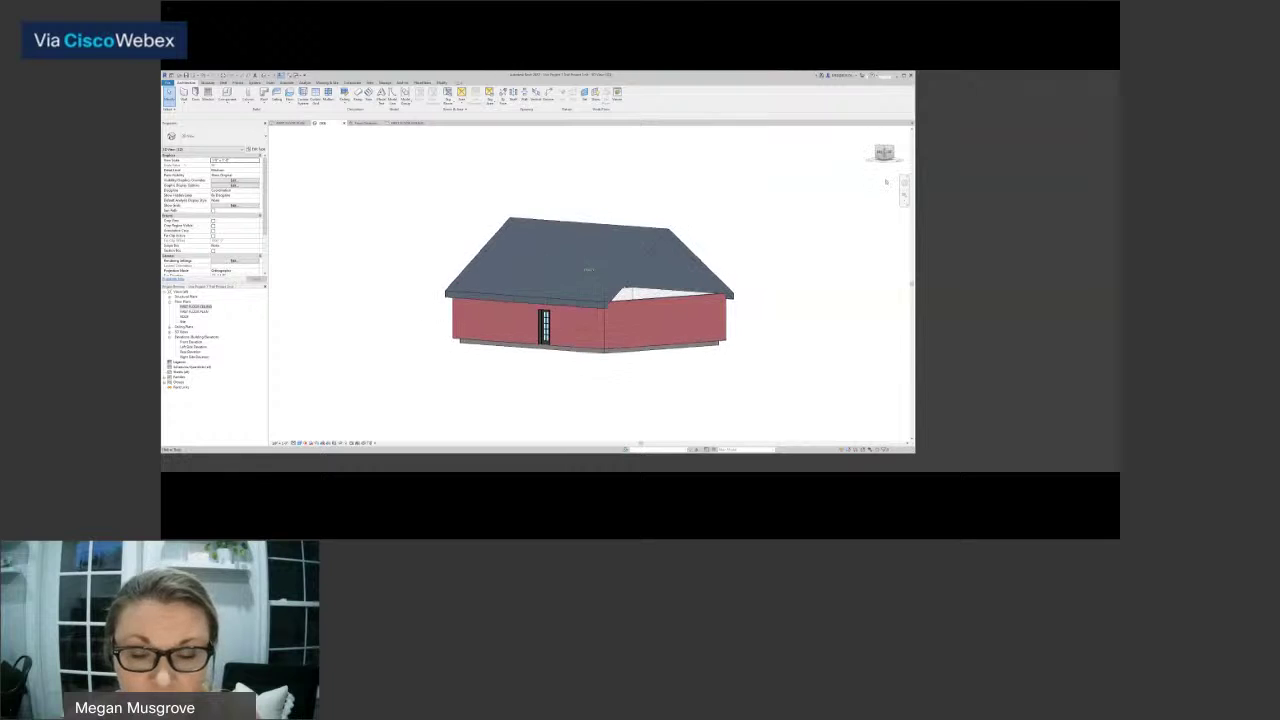
{"action": "left_click", "coordinate": [877, 150]}
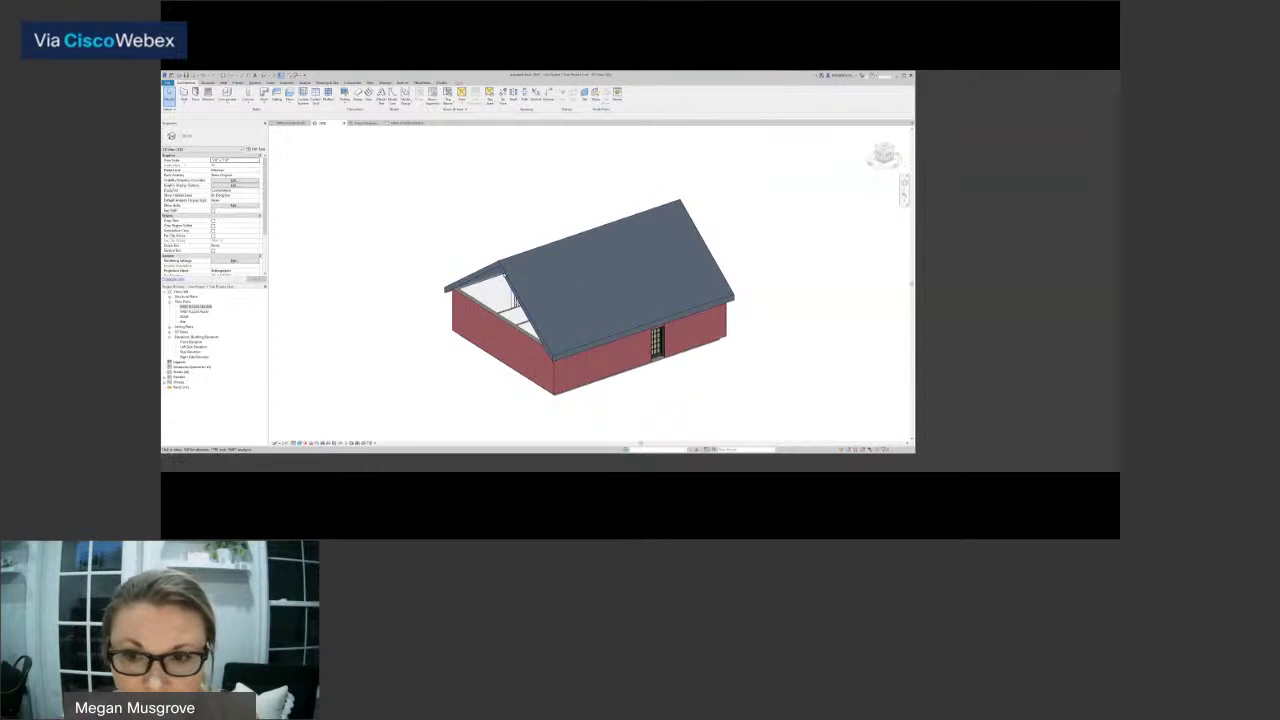
{"action": "left_click", "coordinate": [530, 278]}
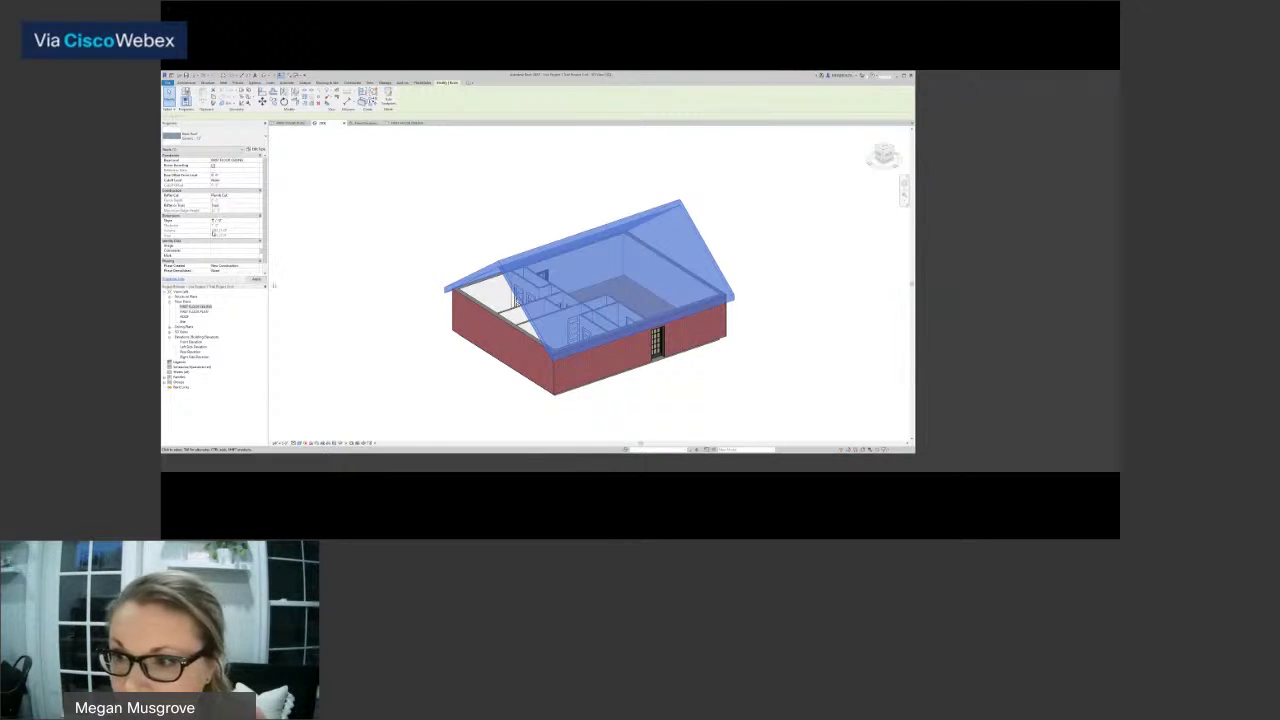
{"action": "left_click", "coordinate": [257, 279]}
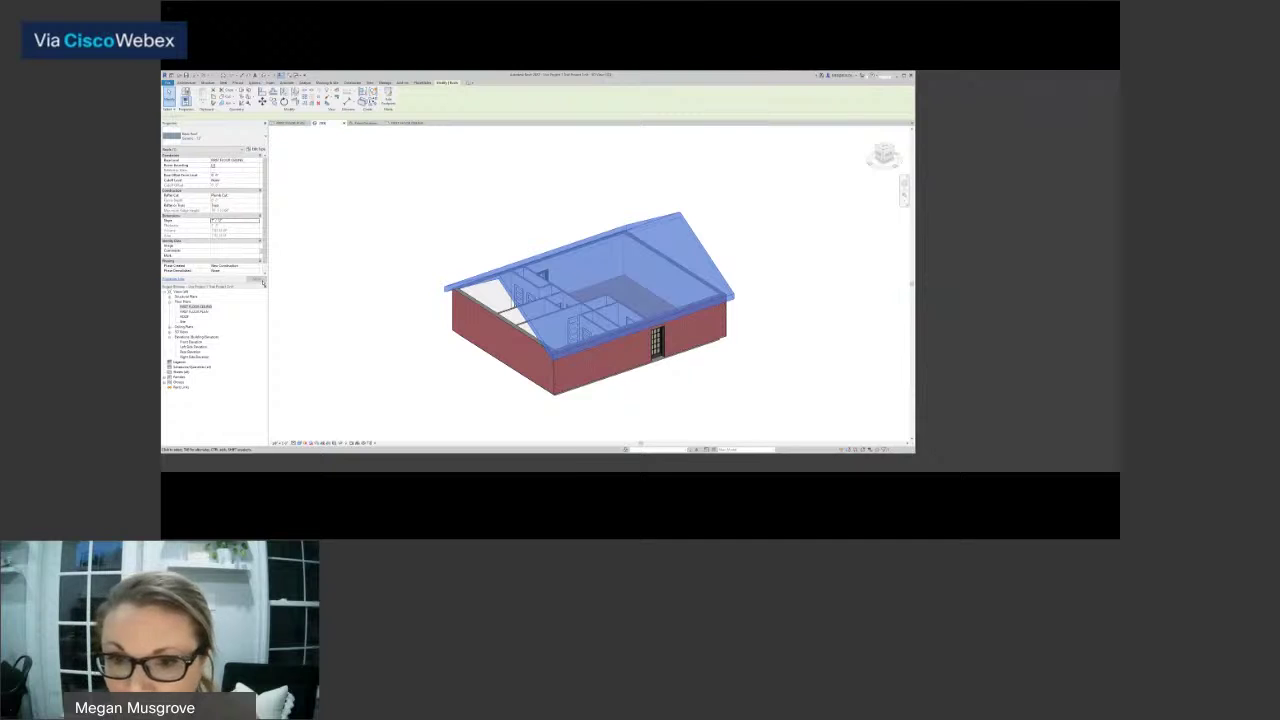
{"action": "left_click", "coordinate": [391, 357]}
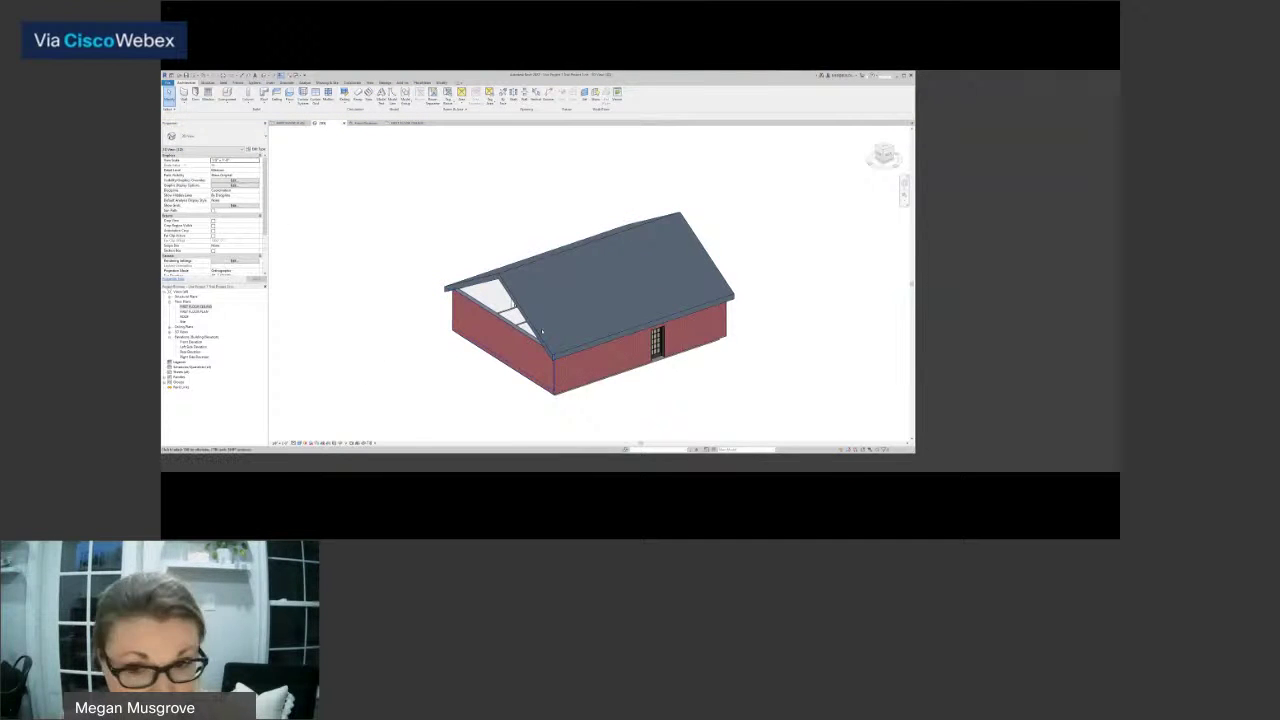
Compare the two roof pitches in front view by undoing and redoing the slope change.
{"action": "left_click", "coordinate": [884, 152]}
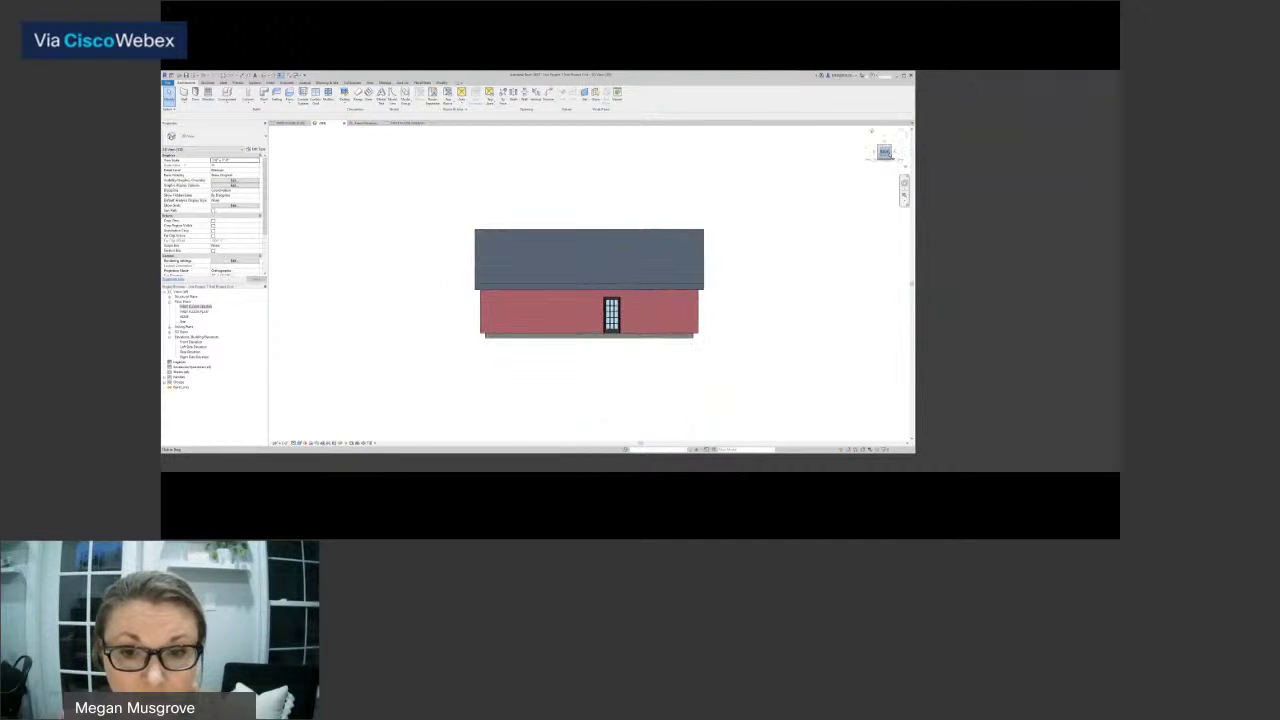
{"action": "left_click_drag", "start_coordinate": [887, 154], "coordinate": [500, 149]}
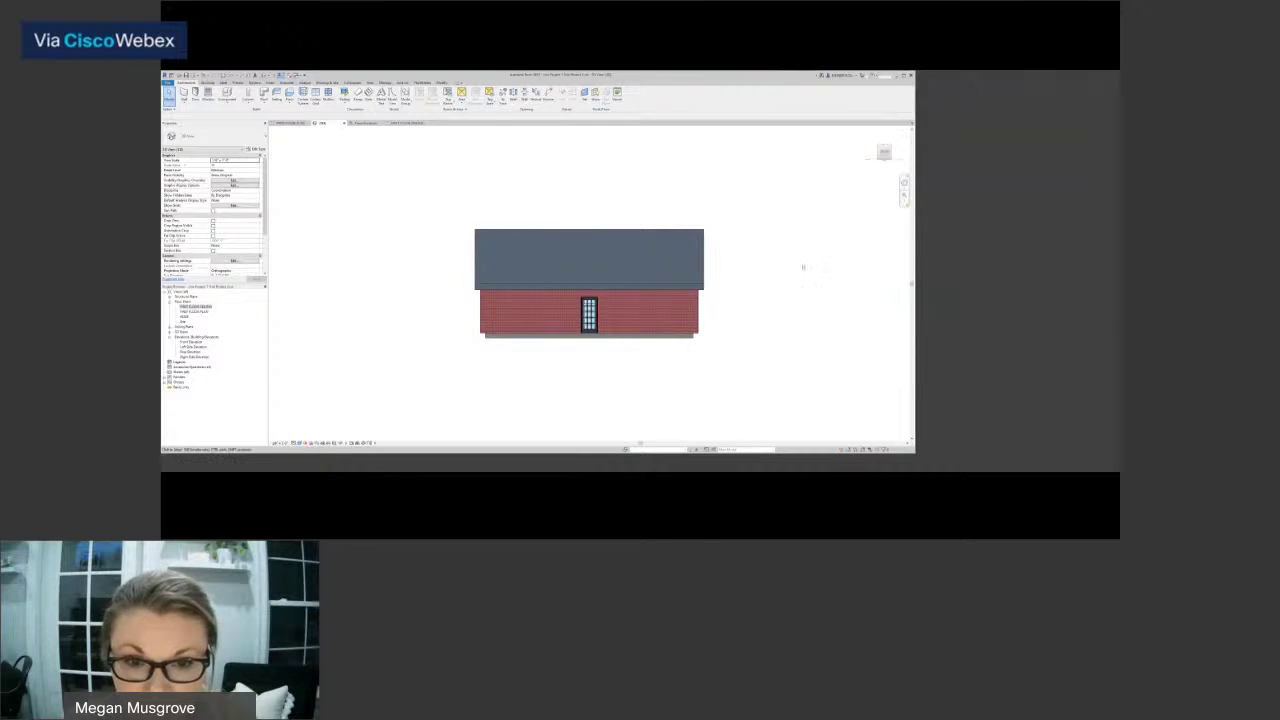
{"action": "middle_click", "coordinate": [770, 285]}
{"action": "middle_click", "coordinate": [770, 285]}
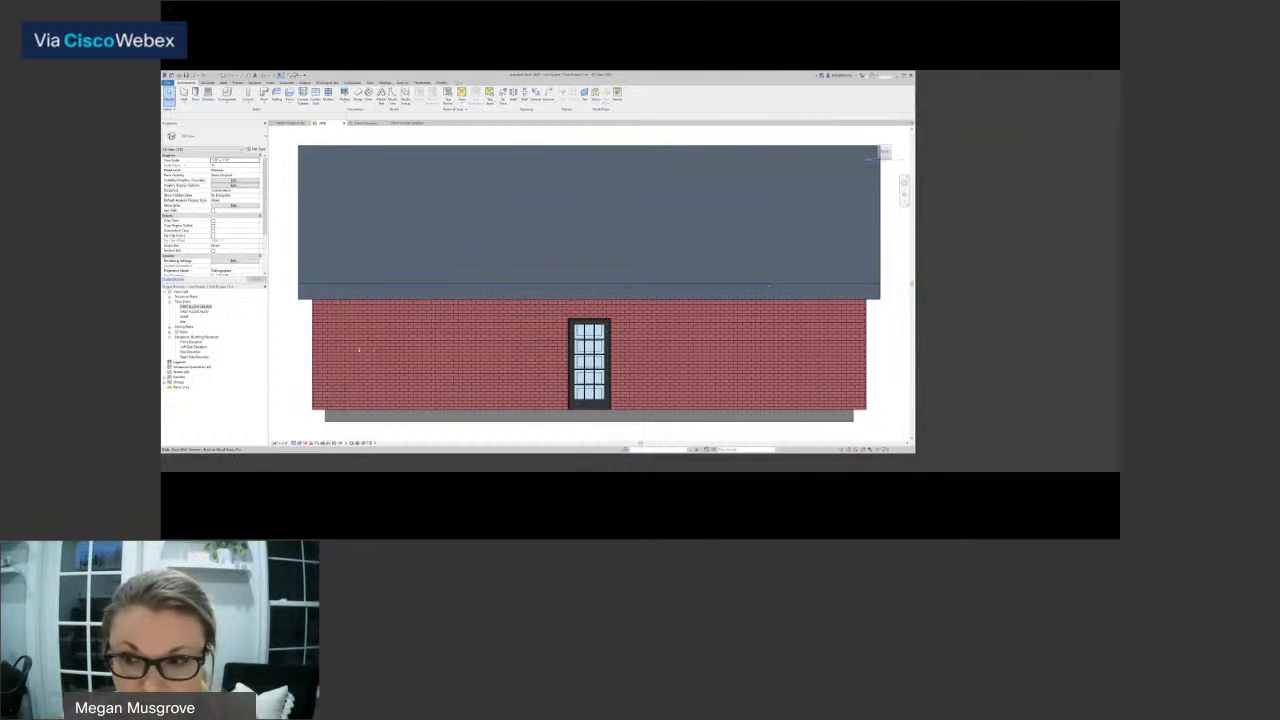
{"action": "scroll", "coordinate": [421, 345], "scroll_direction": "down", "scroll_amount": 3}
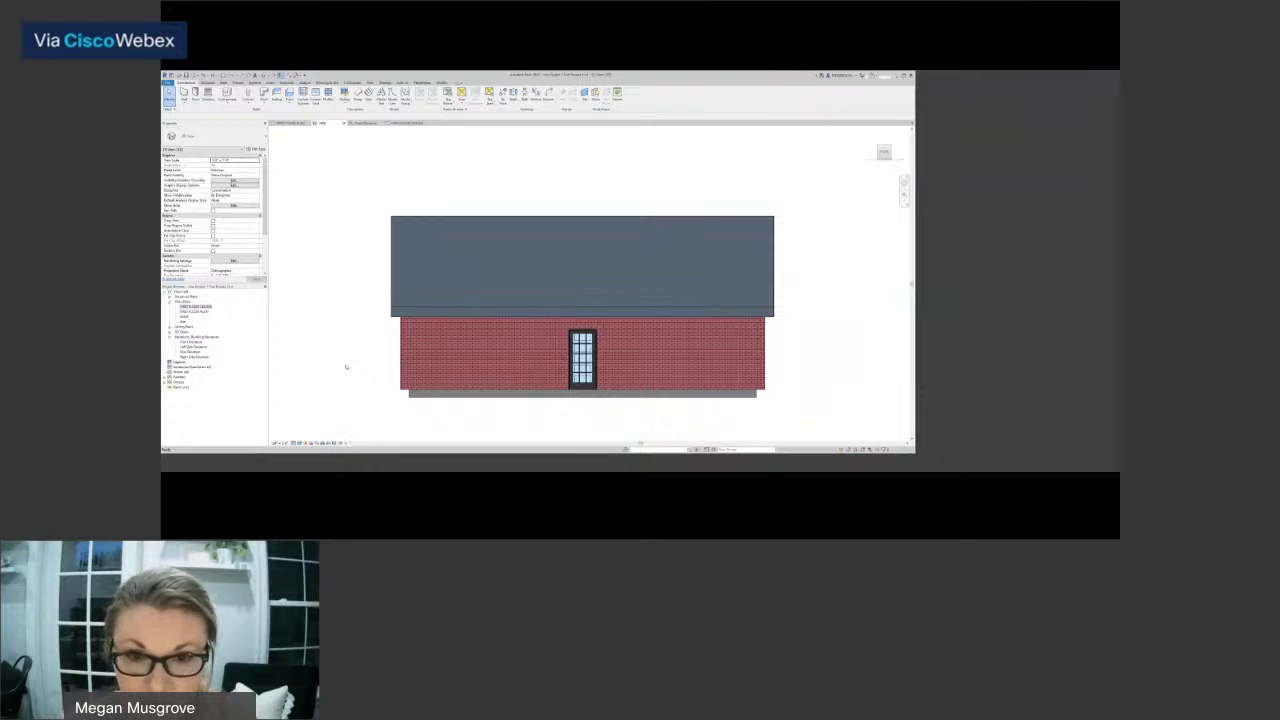
{"action": "key", "text": "ctrl+z"}
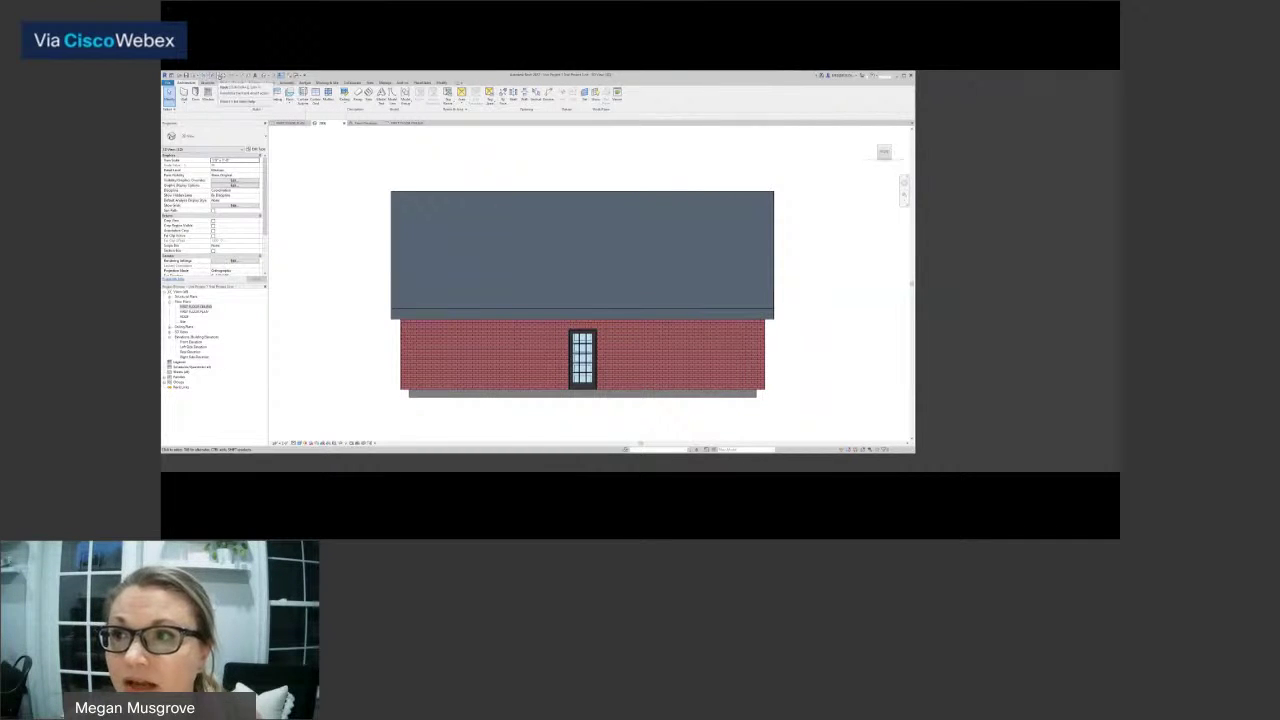
{"action": "left_click", "coordinate": [213, 76]}
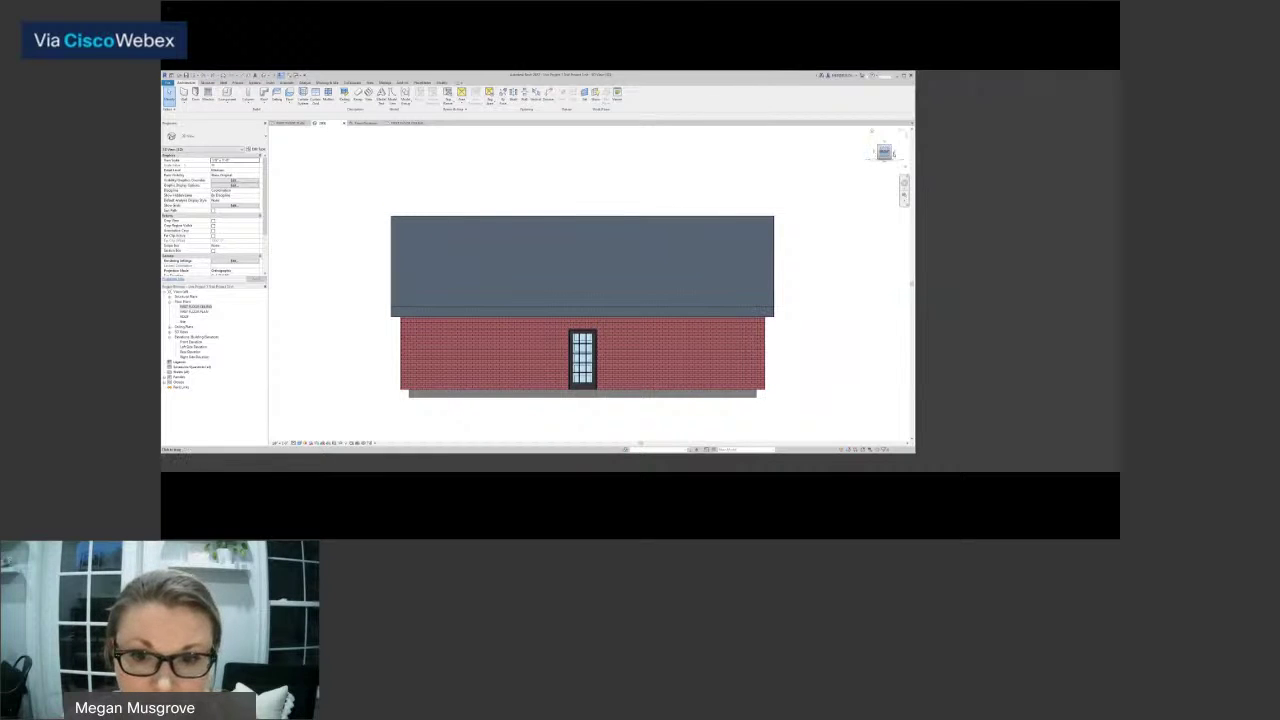
Attach the top of the gable-end wall at one short end of the building to the roof.
{"action": "left_click", "coordinate": [883, 150]}
{"action": "left_click_drag", "start_coordinate": [302, 165], "coordinate": [748, 160]}
{"action": "mouse_move", "coordinate": [741, 166]}
{"action": "middle_mouse_down", "text": "shift"}
{"action": "mouse_move", "coordinate": [766, 189]}
{"action": "mouse_move", "coordinate": [754, 147]}
{"action": "middle_mouse_up", "text": "shift"}
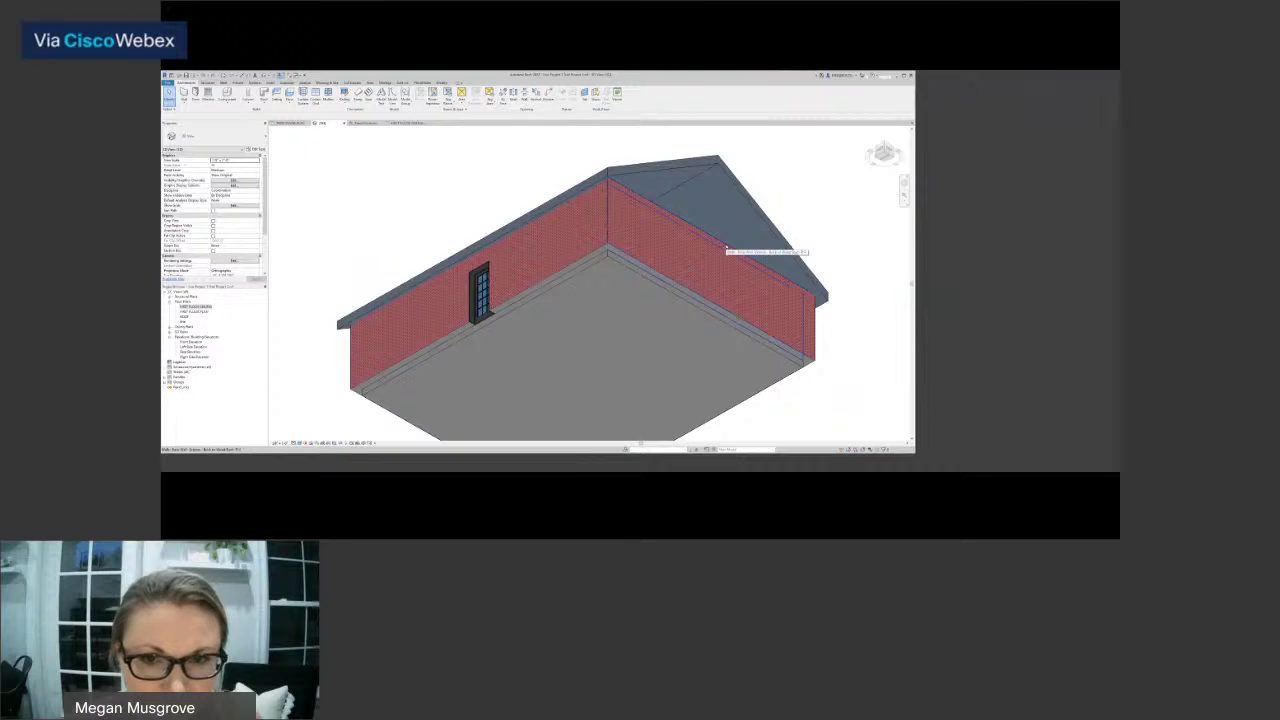
{"action": "left_click", "coordinate": [883, 147]}
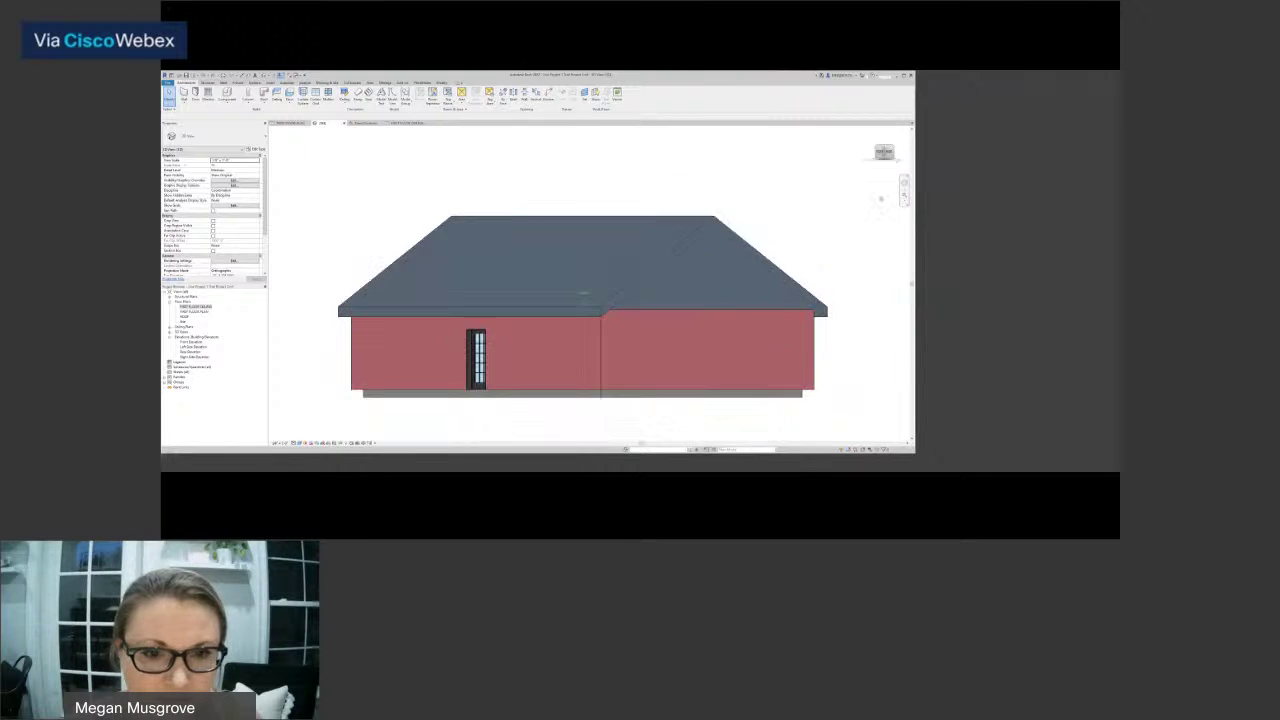
{"action": "middle_click_drag", "start_coordinate": [733, 308], "coordinate": [750, 263], "text": "shift"}
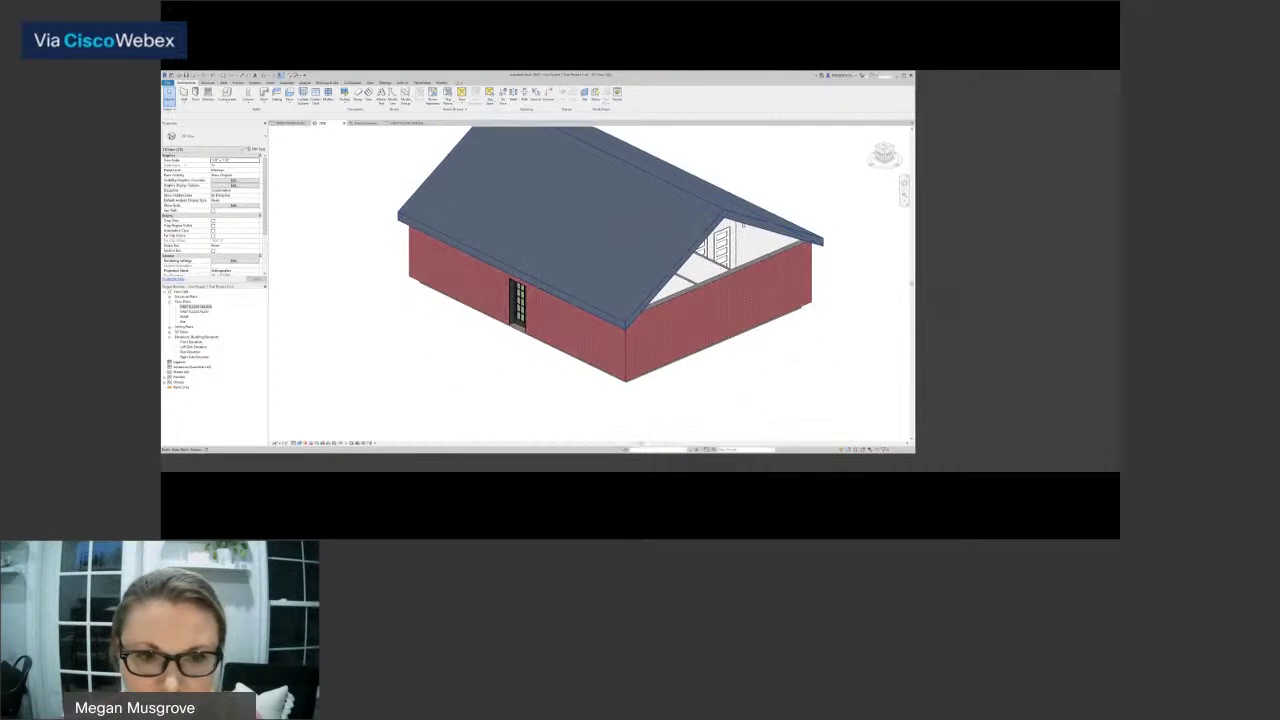
{"action": "left_click", "coordinate": [750, 268]}
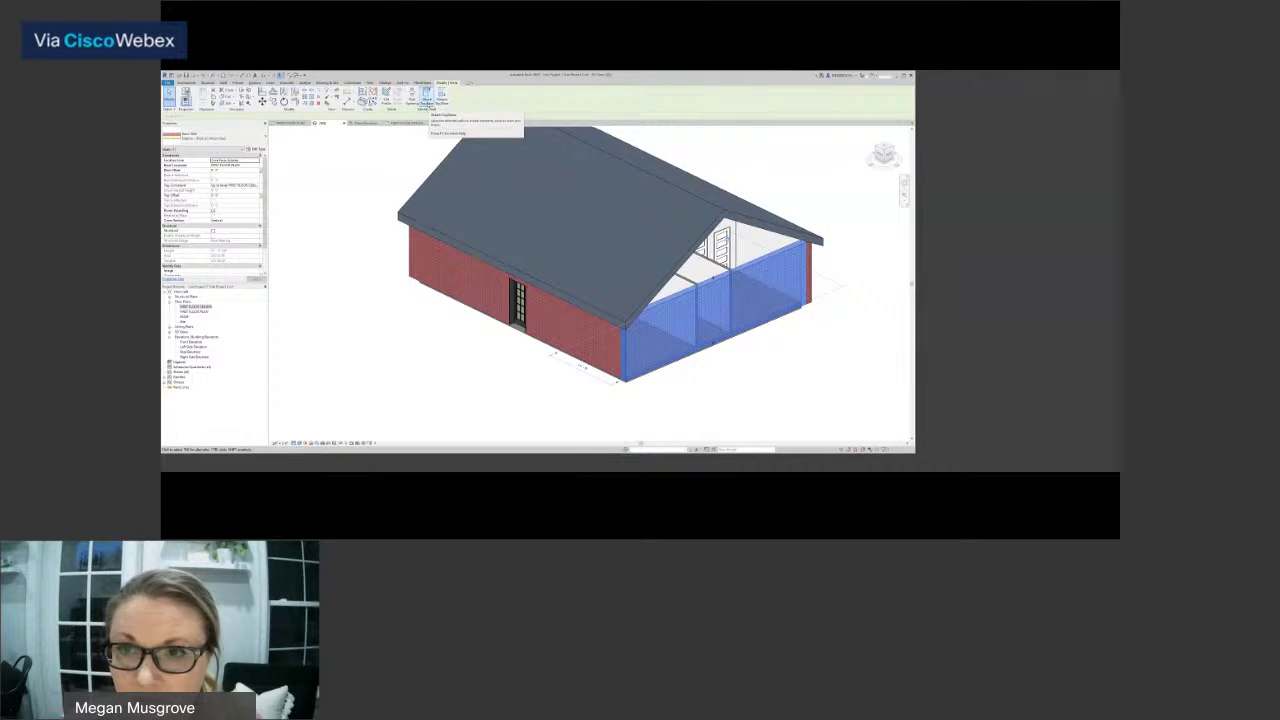
{"action": "left_click", "coordinate": [427, 97]}
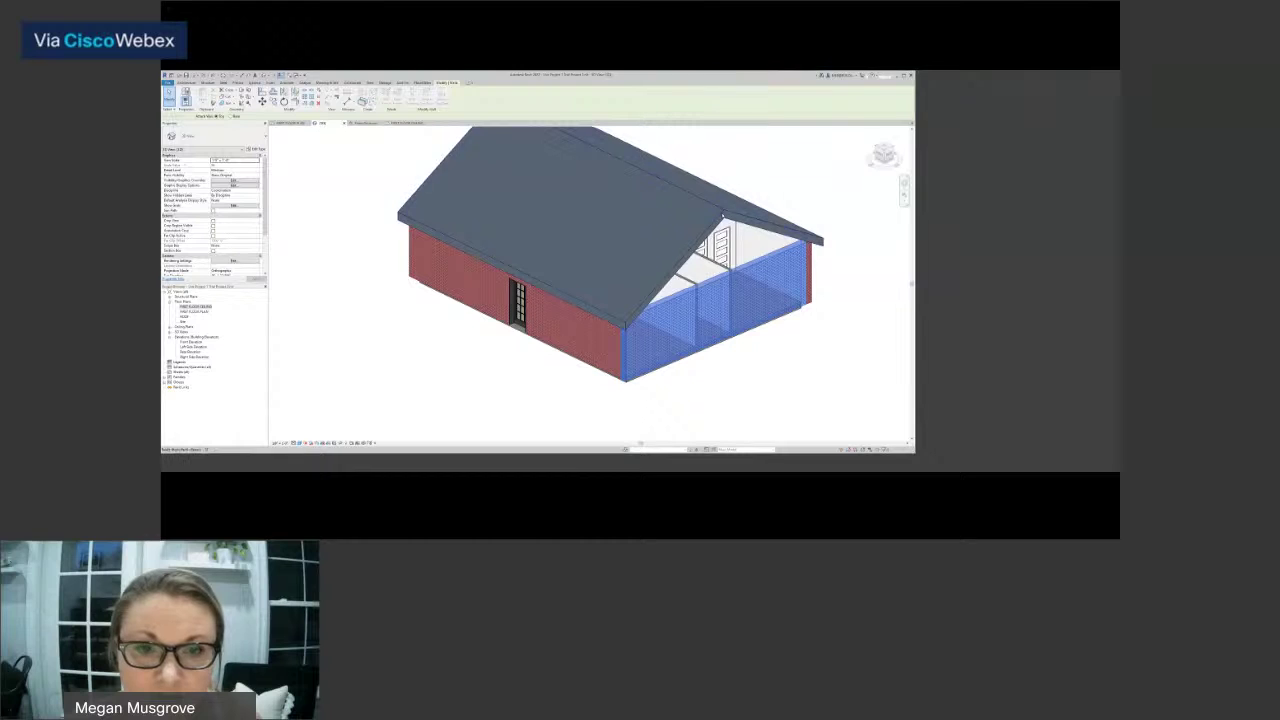
{"action": "left_click", "coordinate": [684, 247]}
{"action": "key", "text": "Escape"}
{"action": "scroll", "coordinate": [684, 247], "scroll_direction": "down", "scroll_amount": 1}
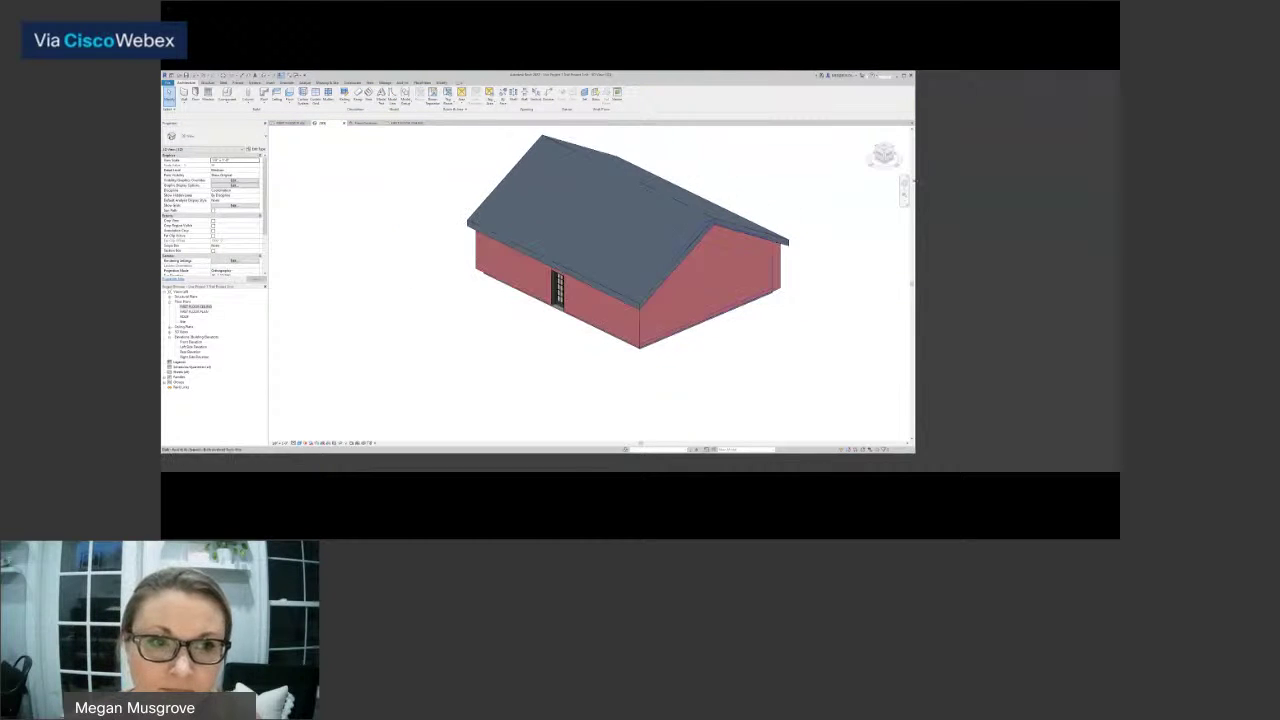
Attach the top of the opposite gable-end wall to the roof.
{"action": "middle_click_drag", "start_coordinate": [684, 247], "coordinate": [737, 409], "text": "shift"}
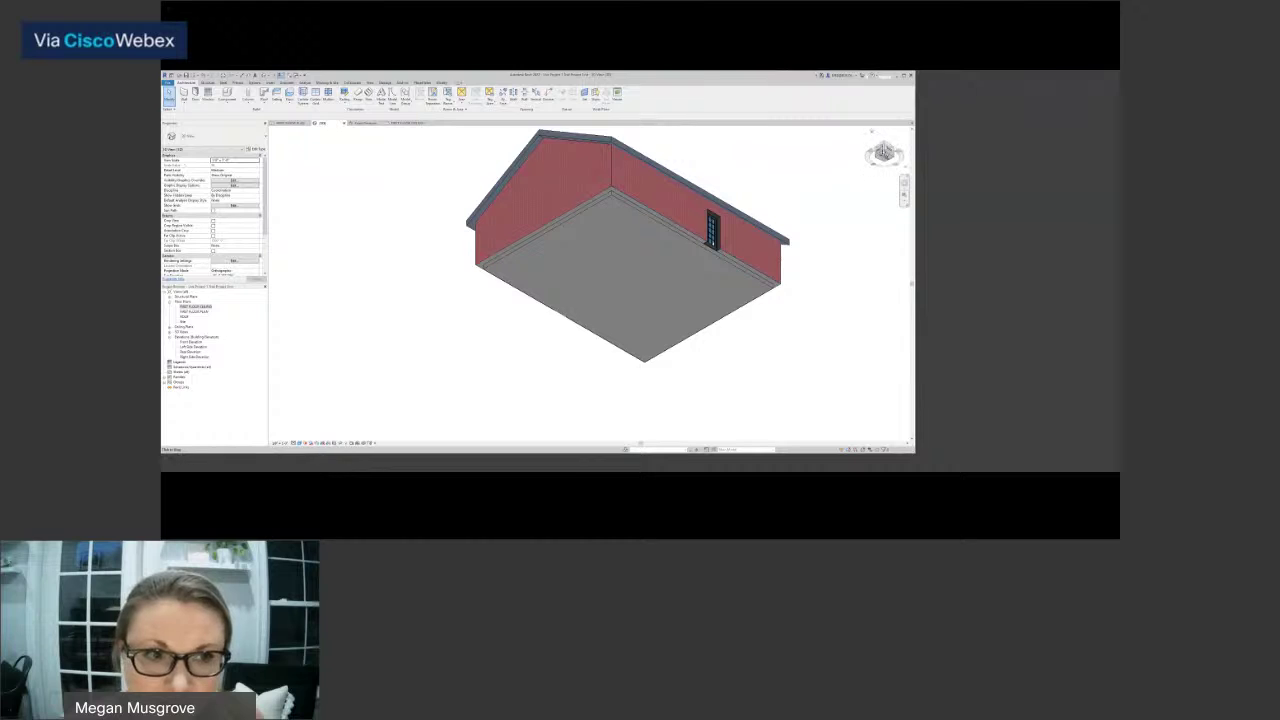
{"action": "middle_click_drag", "start_coordinate": [839, 214], "coordinate": [743, 226], "text": "shift"}
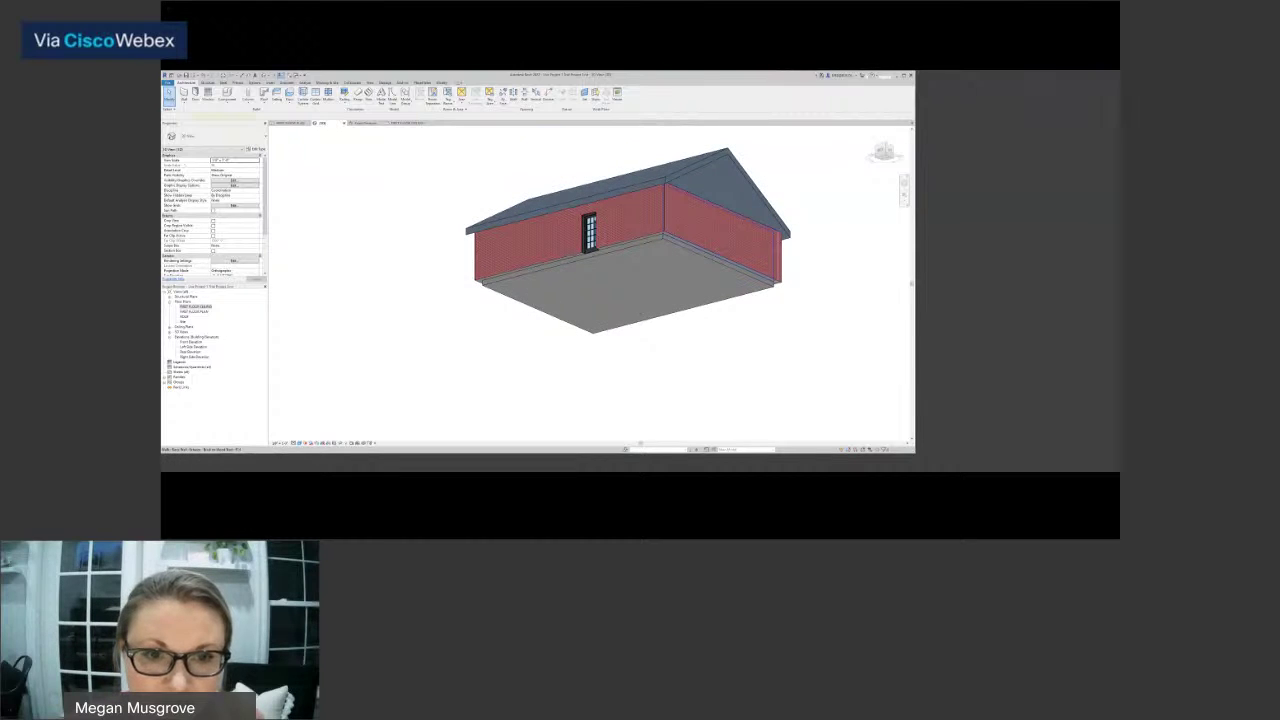
{"action": "left_click", "coordinate": [743, 226]}
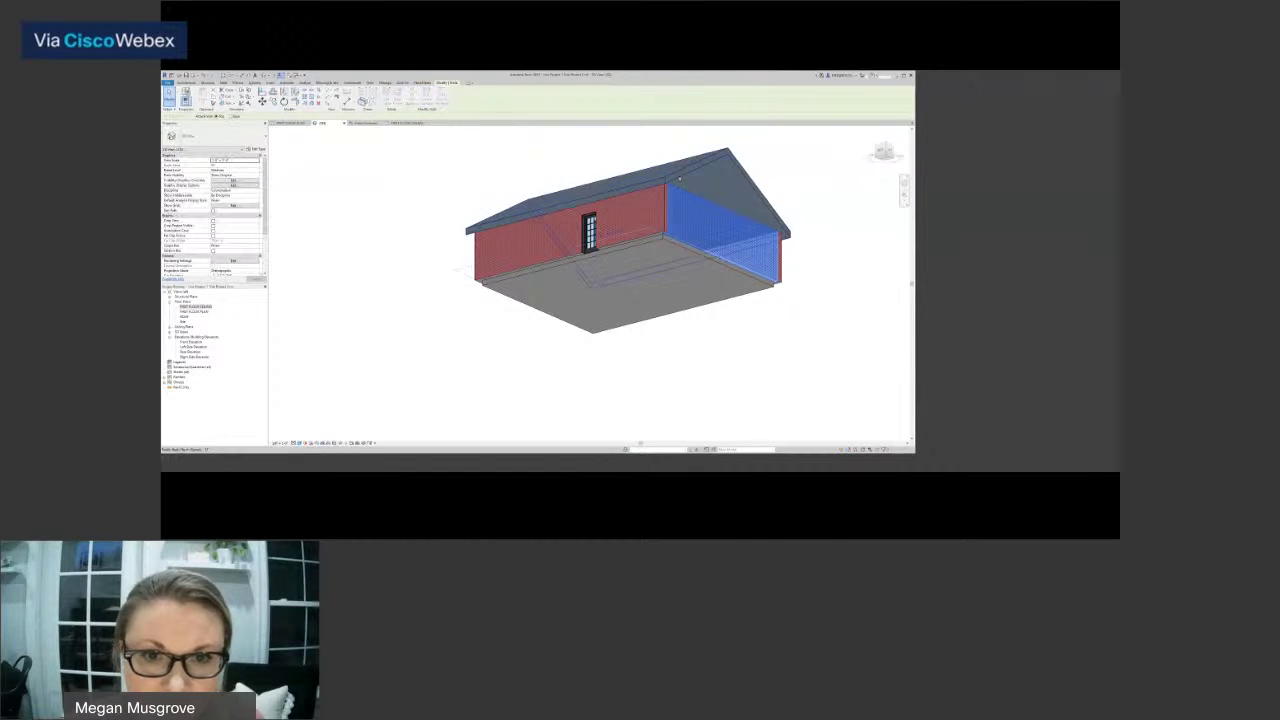
{"action": "key", "text": "Escape"}
Examine the corner where the attached gable-end wall meets the roof eave, both in 3D and in end view.
{"action": "scroll", "coordinate": [784, 236], "scroll_direction": "up", "scroll_amount": 4}
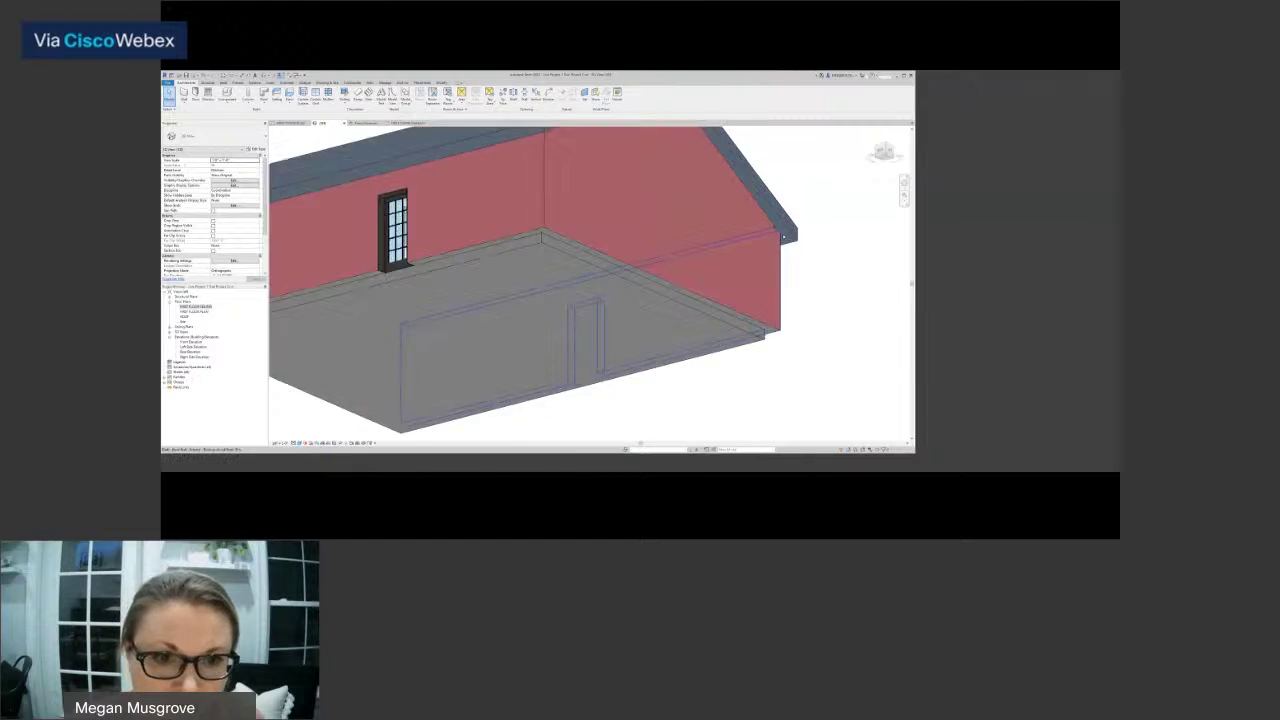
{"action": "scroll", "coordinate": [784, 236], "scroll_direction": "up", "scroll_amount": 3}
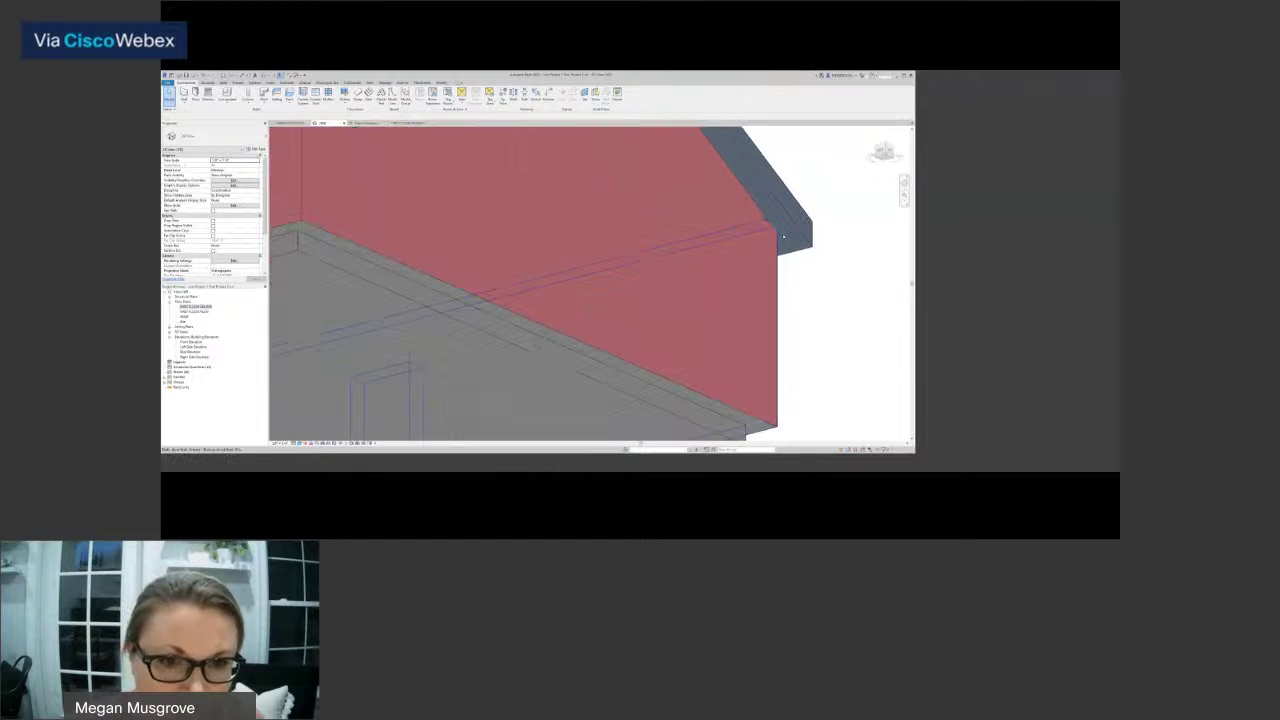
{"action": "left_click", "coordinate": [885, 154]}
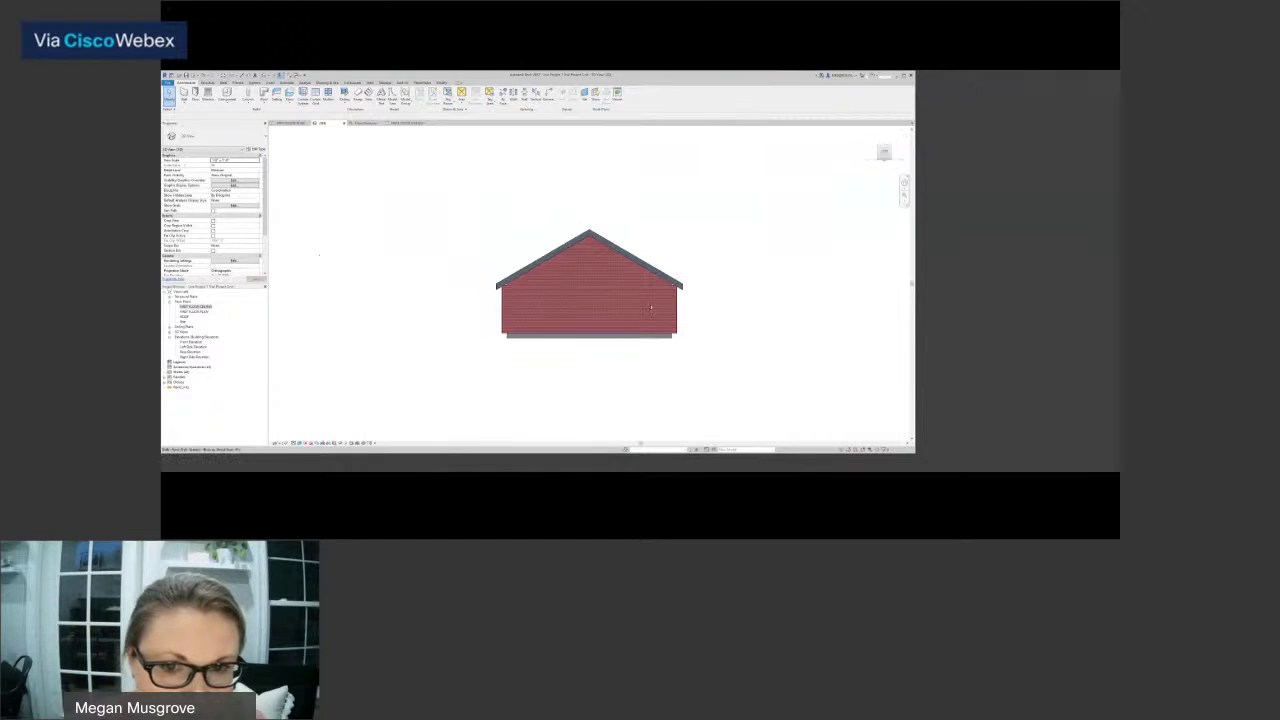
{"action": "scroll", "coordinate": [651, 308], "scroll_direction": "up", "scroll_amount": 4}
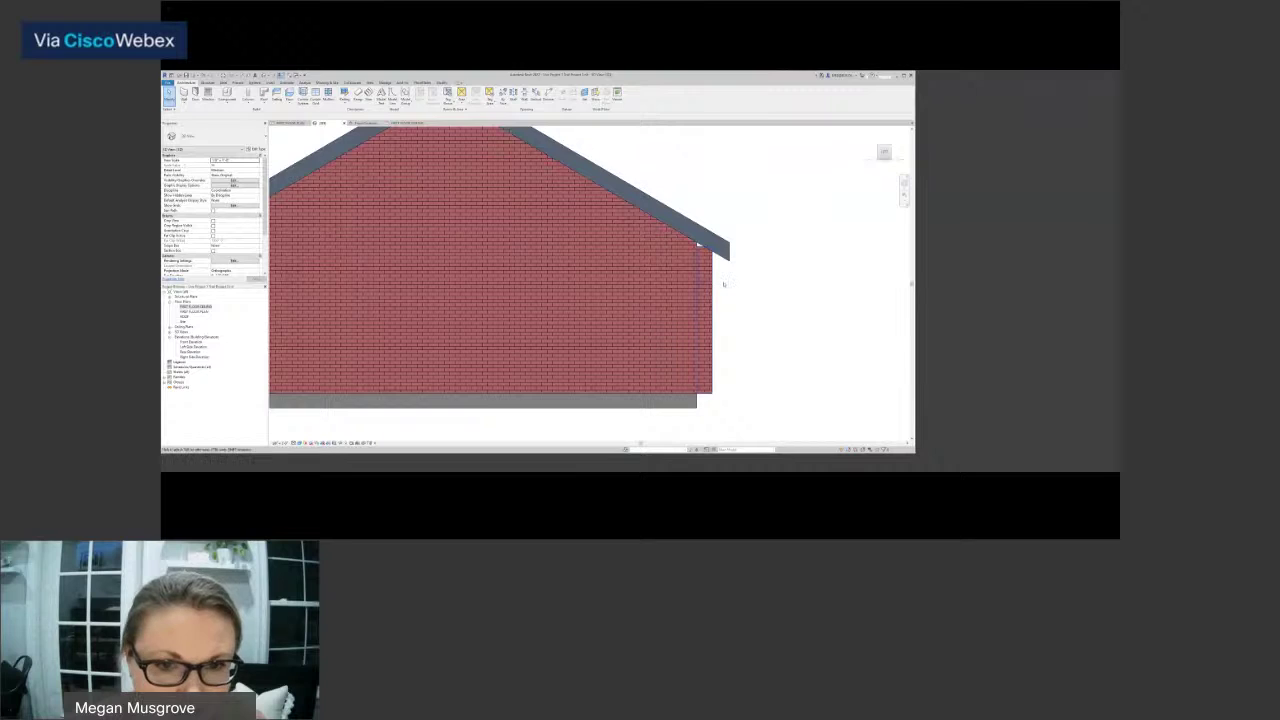
{"action": "scroll", "coordinate": [724, 285], "scroll_direction": "down", "scroll_amount": 4}
{"action": "left_click_drag", "start_coordinate": [885, 153], "coordinate": [853, 143]}
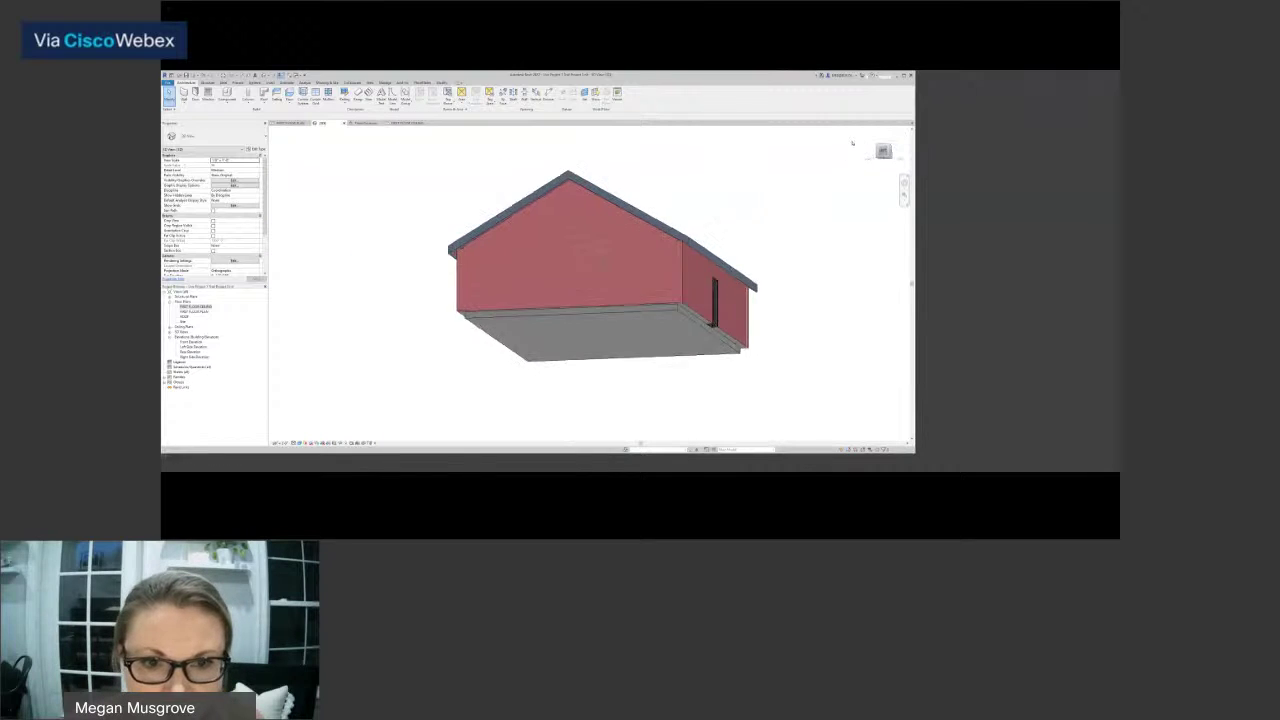
Attach the top of the long exterior wall containing the door to the roof.
{"action": "left_click", "coordinate": [664, 365]}
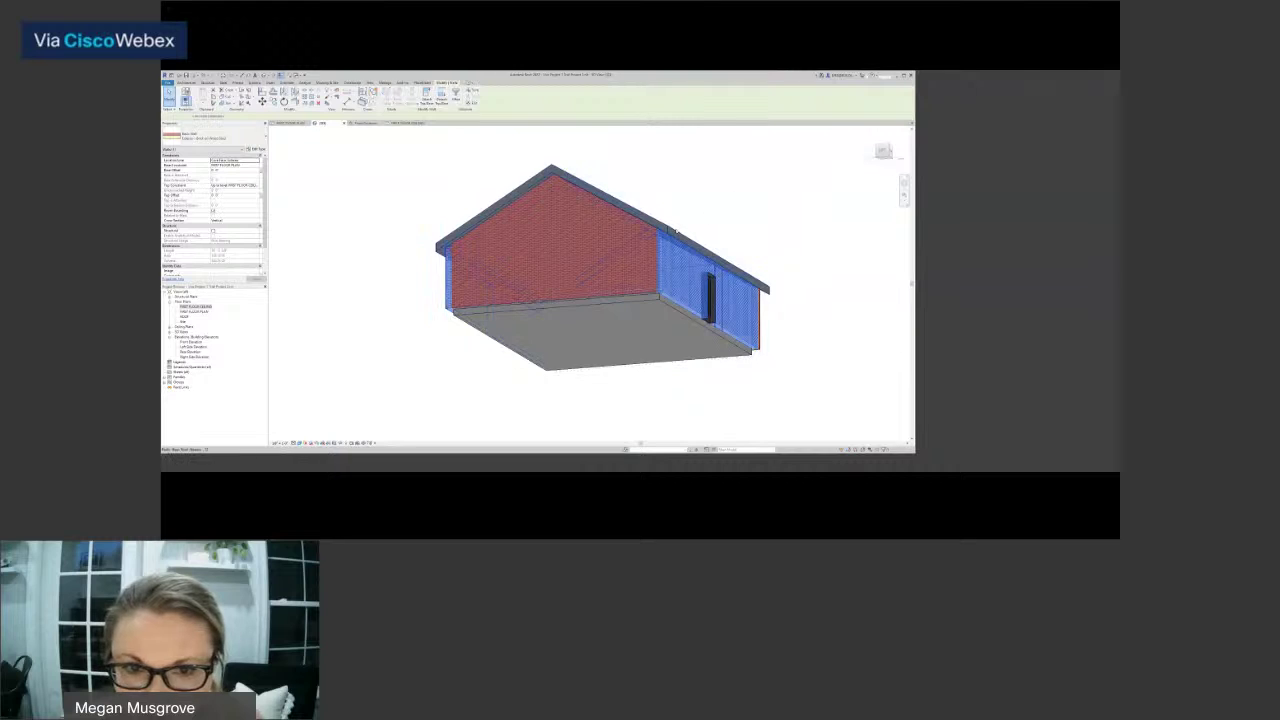
{"action": "scroll", "coordinate": [669, 233], "scroll_direction": "up", "scroll_amount": 5}
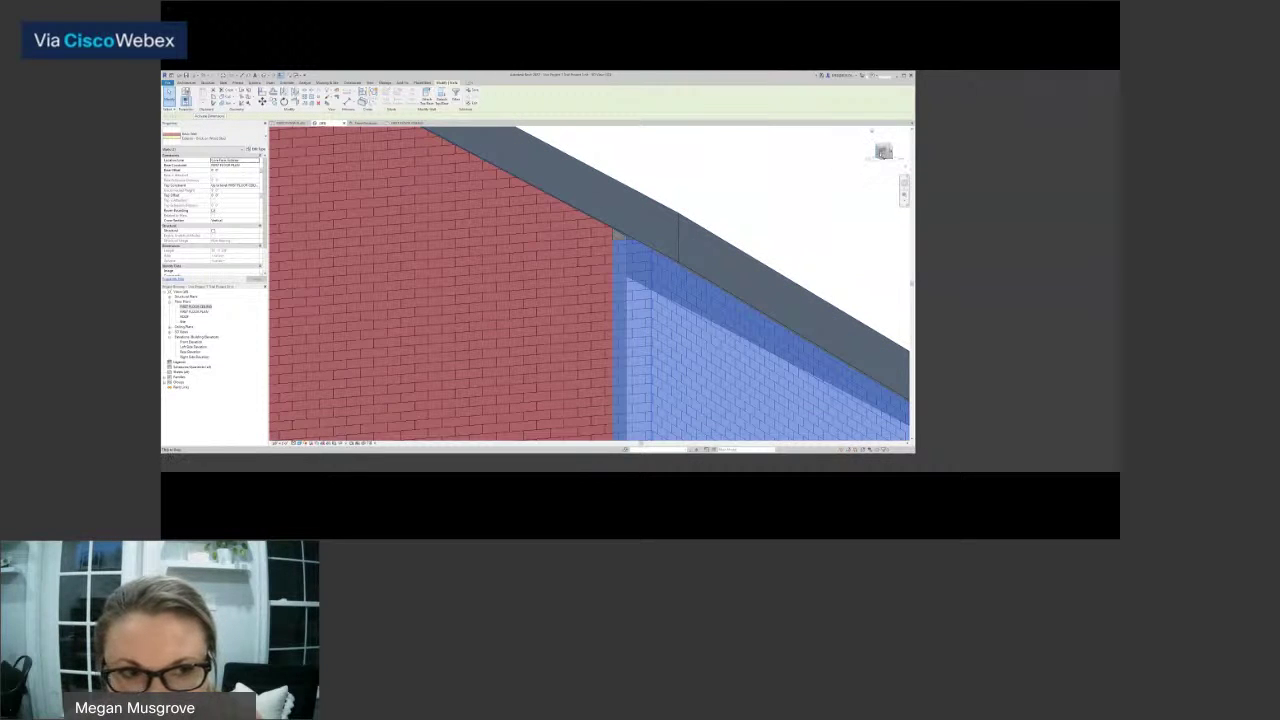
{"action": "left_click_drag", "start_coordinate": [883, 151], "coordinate": [895, 144]}
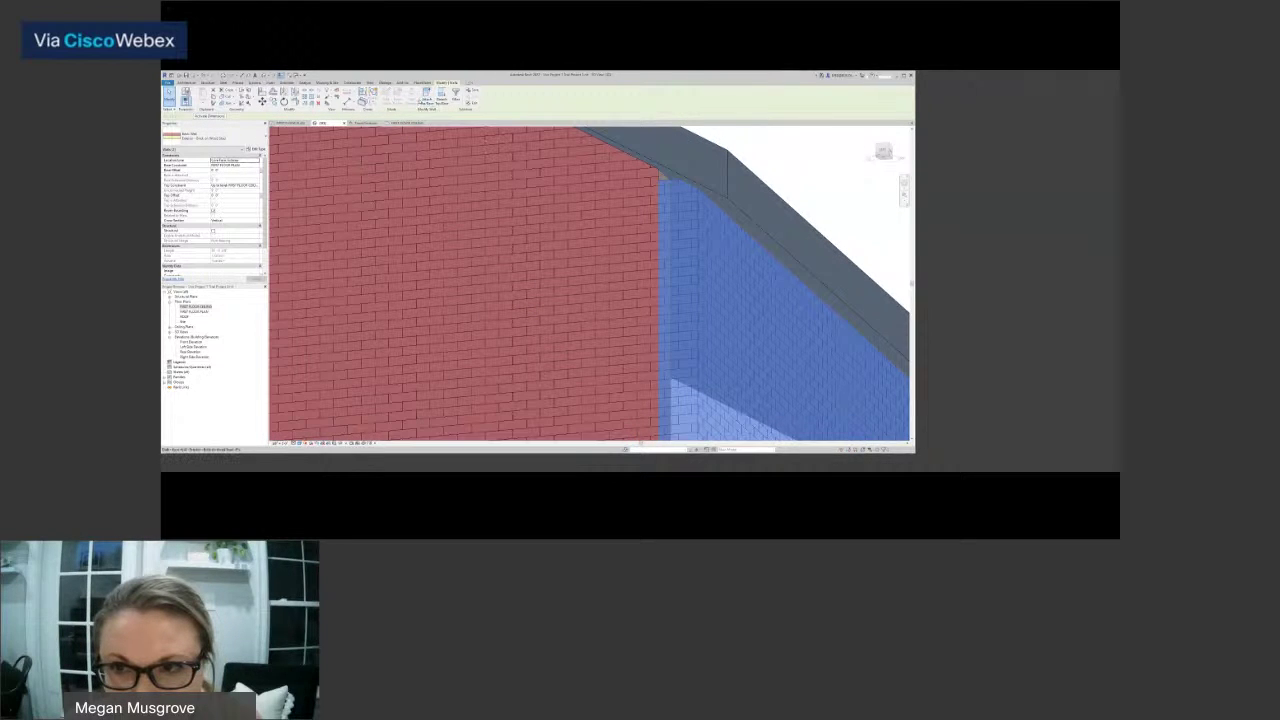
{"action": "left_click", "coordinate": [427, 95]}
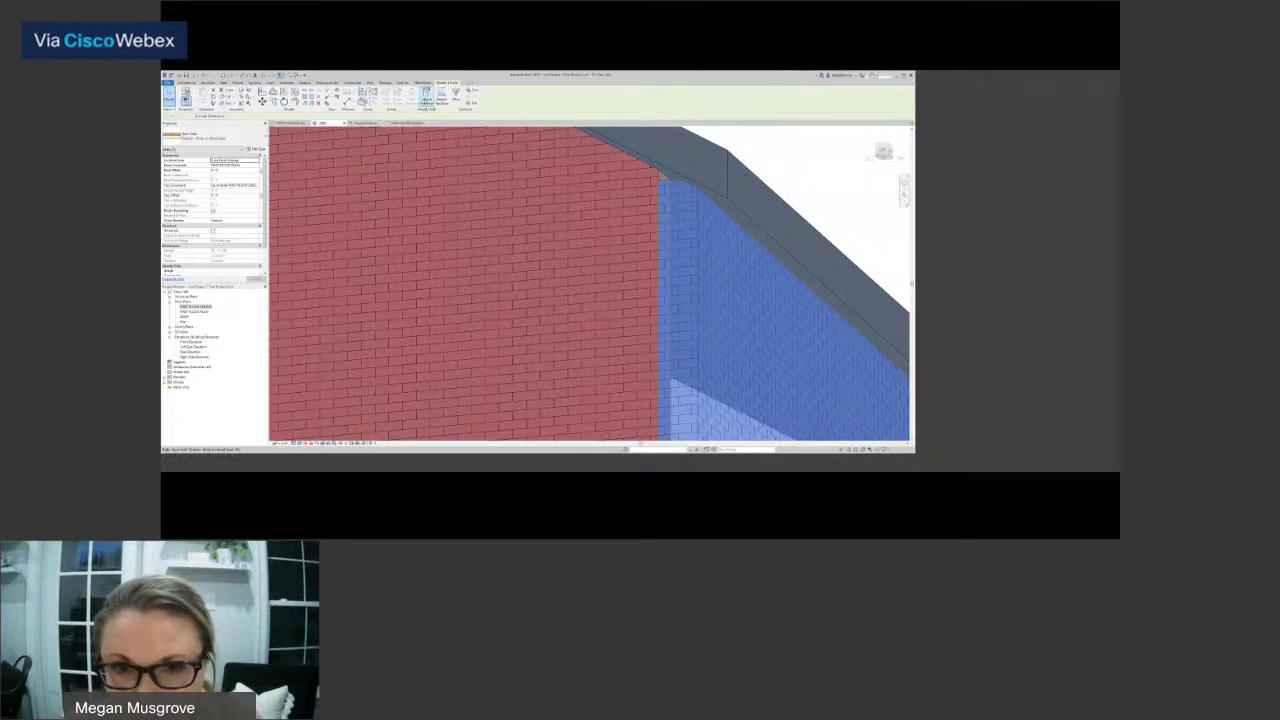
{"action": "left_click", "coordinate": [653, 163]}
{"action": "key", "text": "Escape"}
{"action": "scroll", "coordinate": [697, 222], "scroll_direction": "down", "scroll_amount": 10}
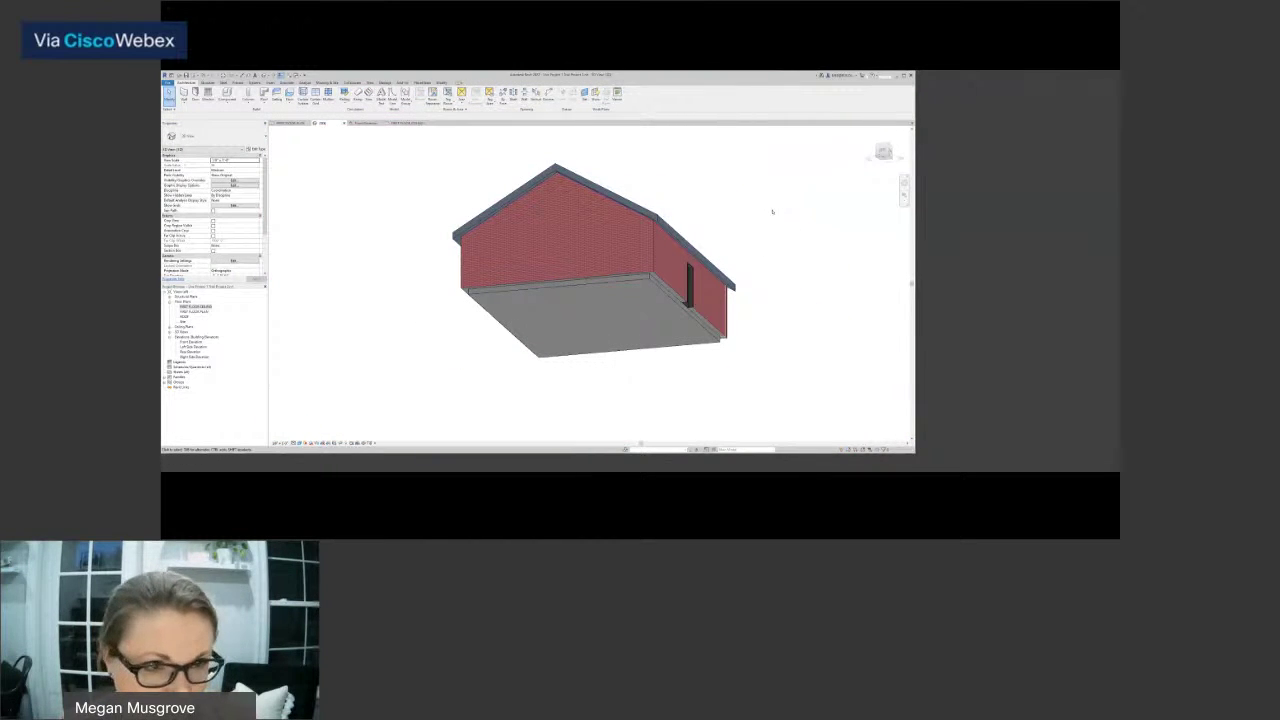
Examine the gable-roofed building in 3D and straight on from the door side, checking the long wall beneath the eave.
{"action": "mouse_move", "coordinate": [772, 211]}
{"action": "middle_mouse_down", "text": "shift"}
{"action": "mouse_move", "coordinate": [751, 177]}
{"action": "mouse_move", "coordinate": [675, 191]}
{"action": "middle_mouse_up", "text": "shift"}
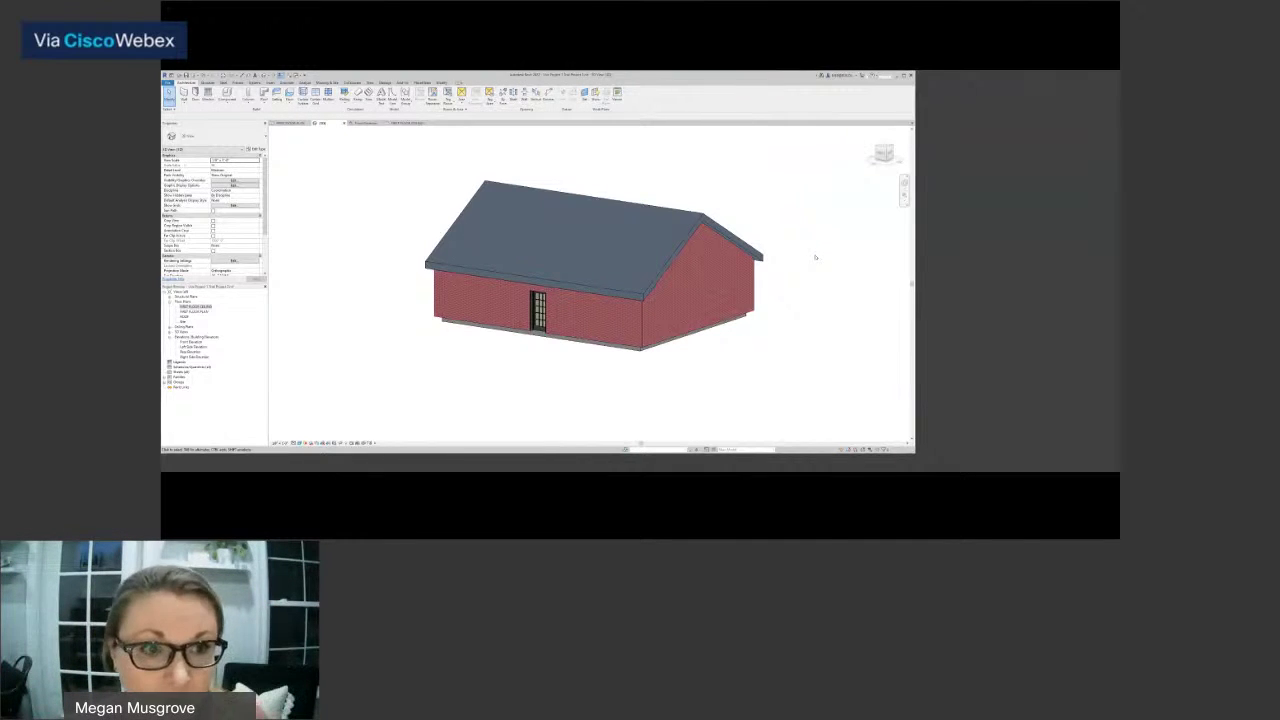
{"action": "left_click", "coordinate": [884, 155]}
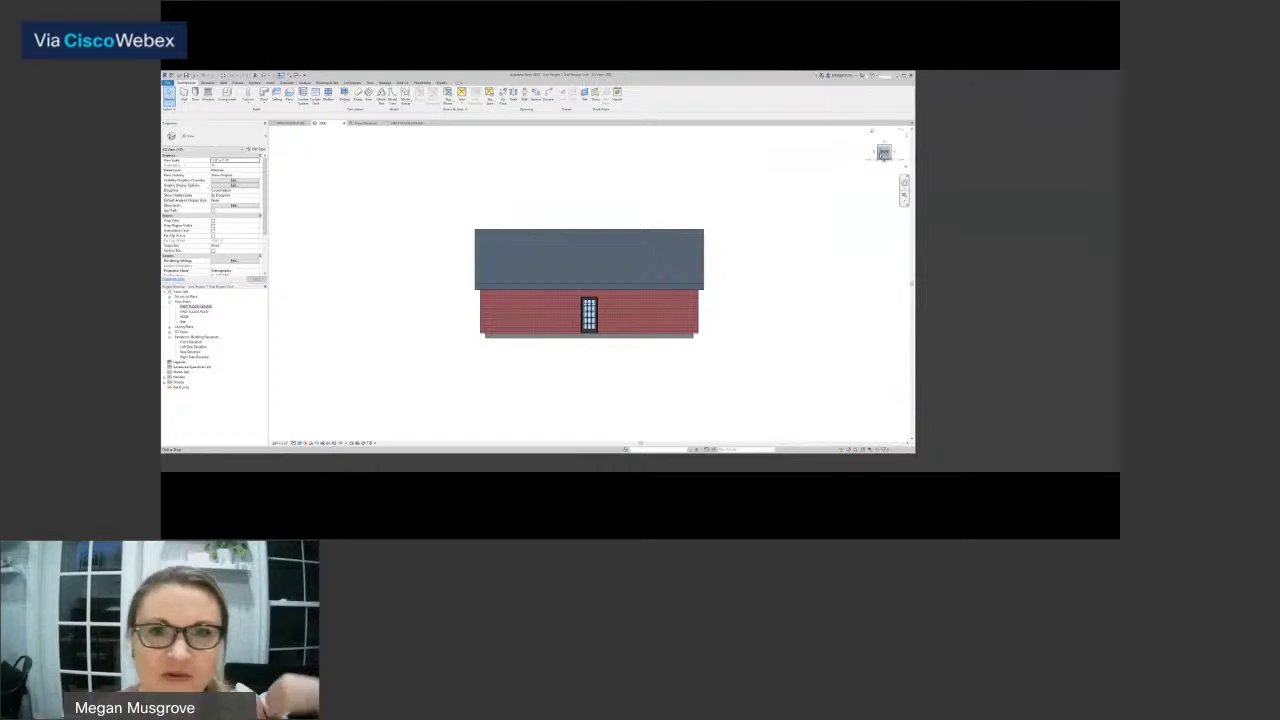
{"action": "left_click", "coordinate": [881, 149]}
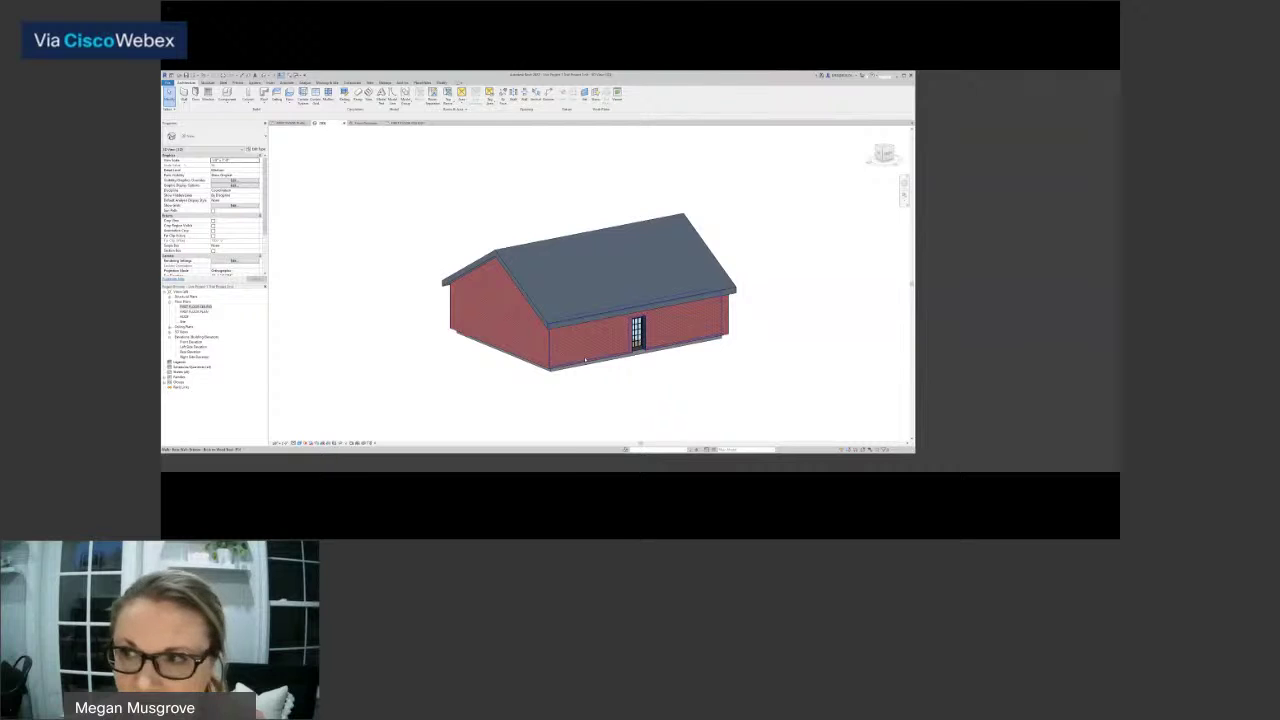
{"action": "scroll", "coordinate": [585, 358], "scroll_direction": "up", "scroll_amount": 3}
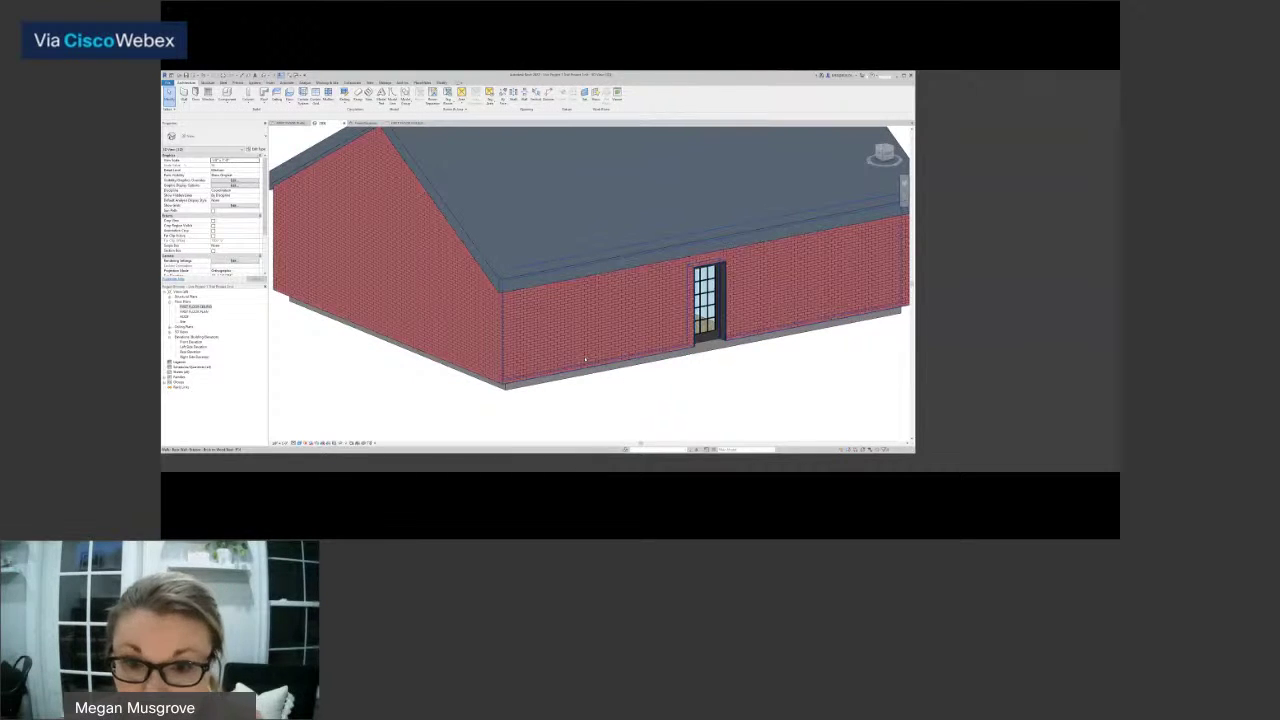
{"action": "left_click", "coordinate": [590, 362]}
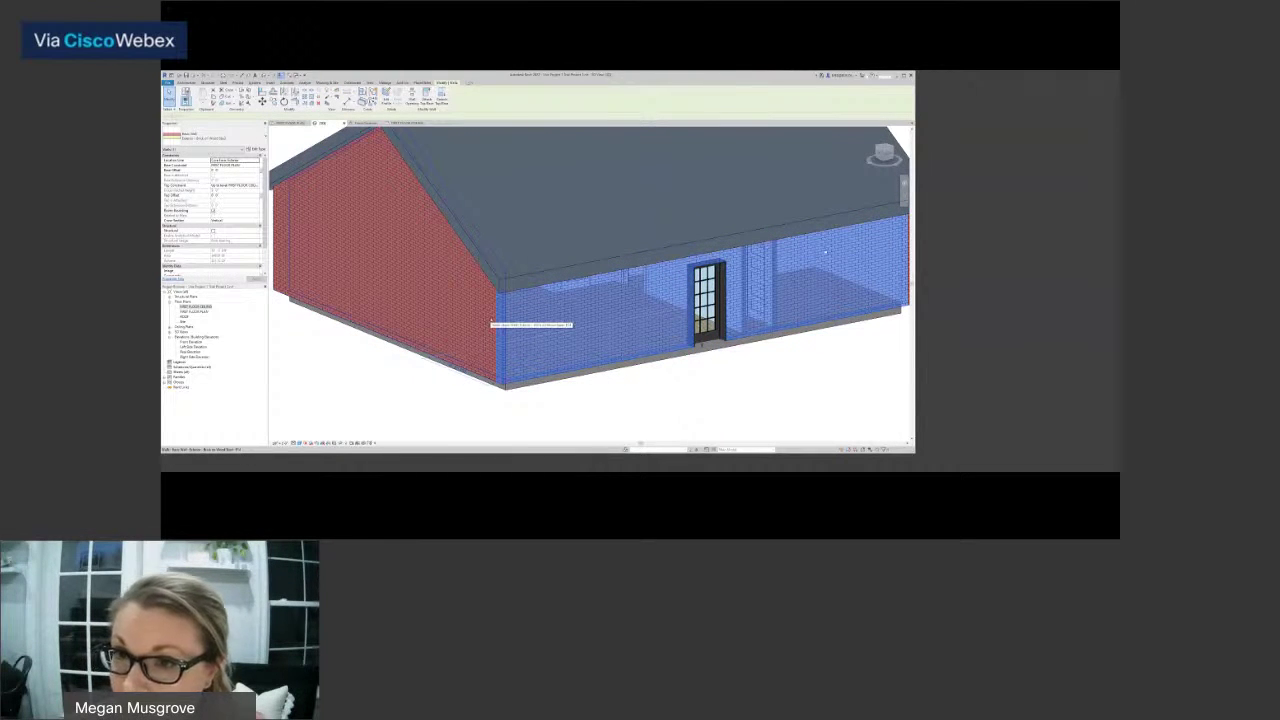
{"action": "key", "text": "Escape"}
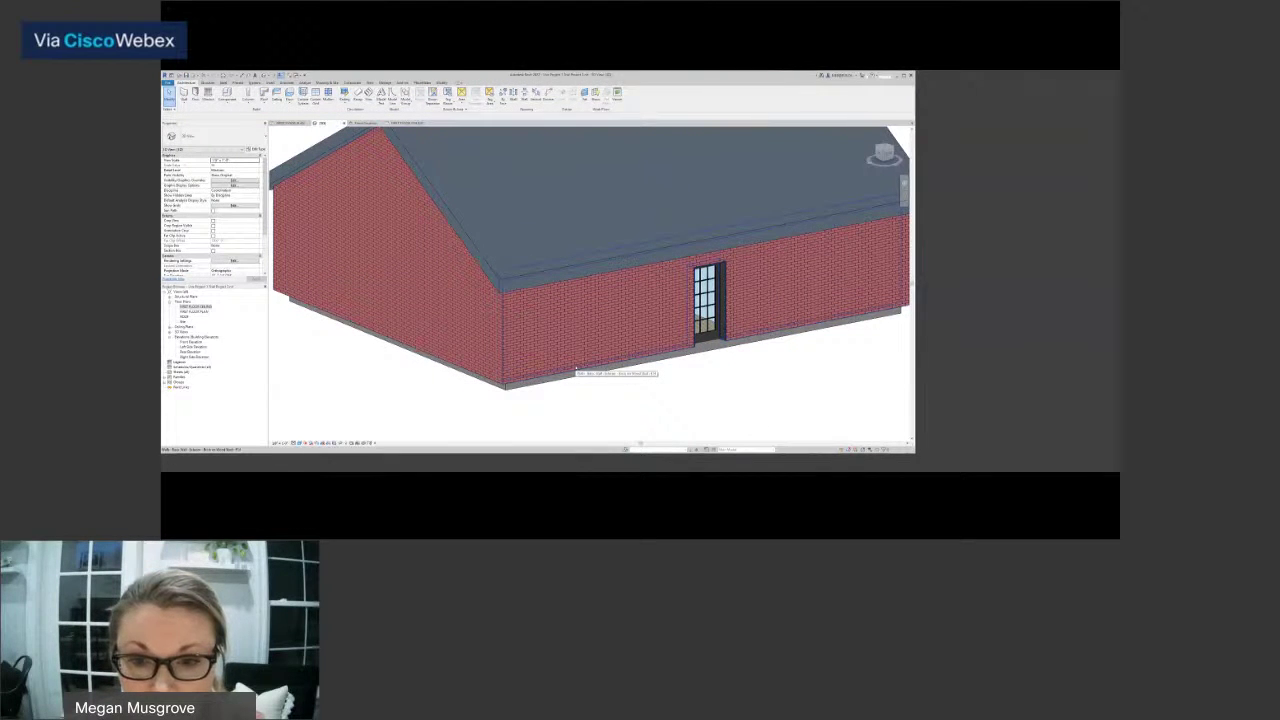
Duplicate the wall type of the long wall with the door, using Siding as the finish in the new type name.
{"action": "left_click", "coordinate": [576, 368]}
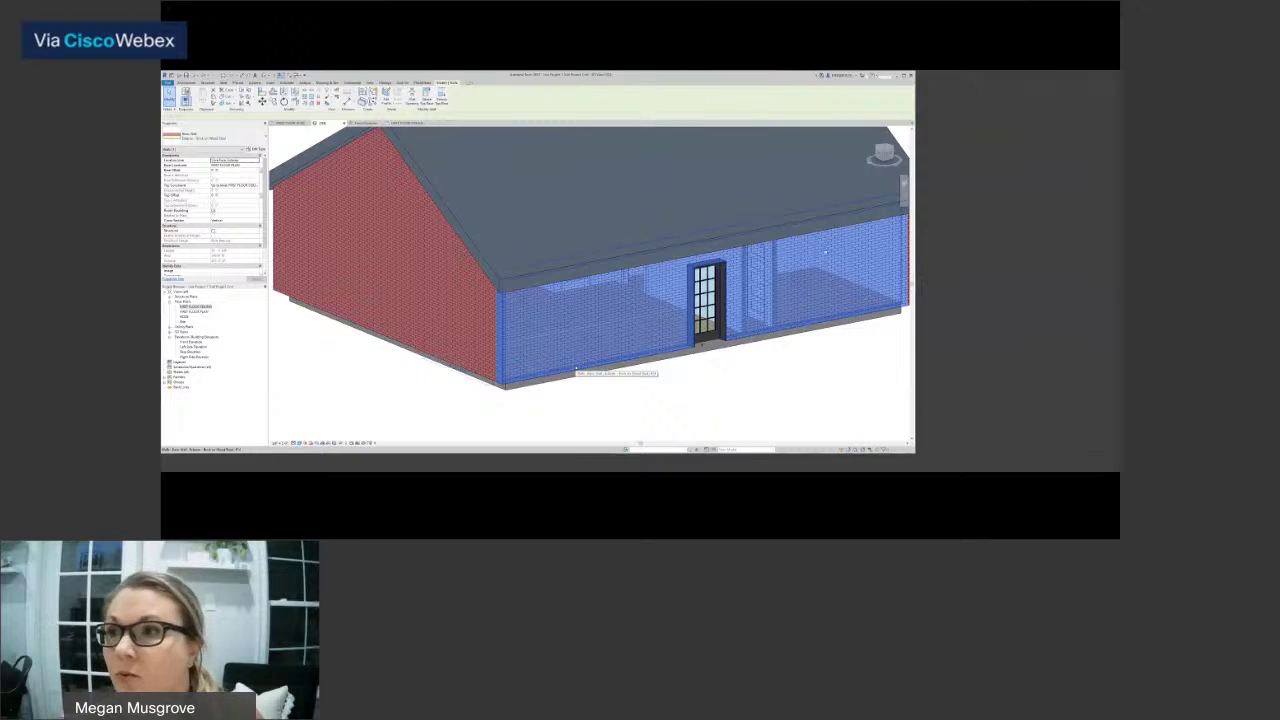
{"action": "left_click", "coordinate": [255, 149]}
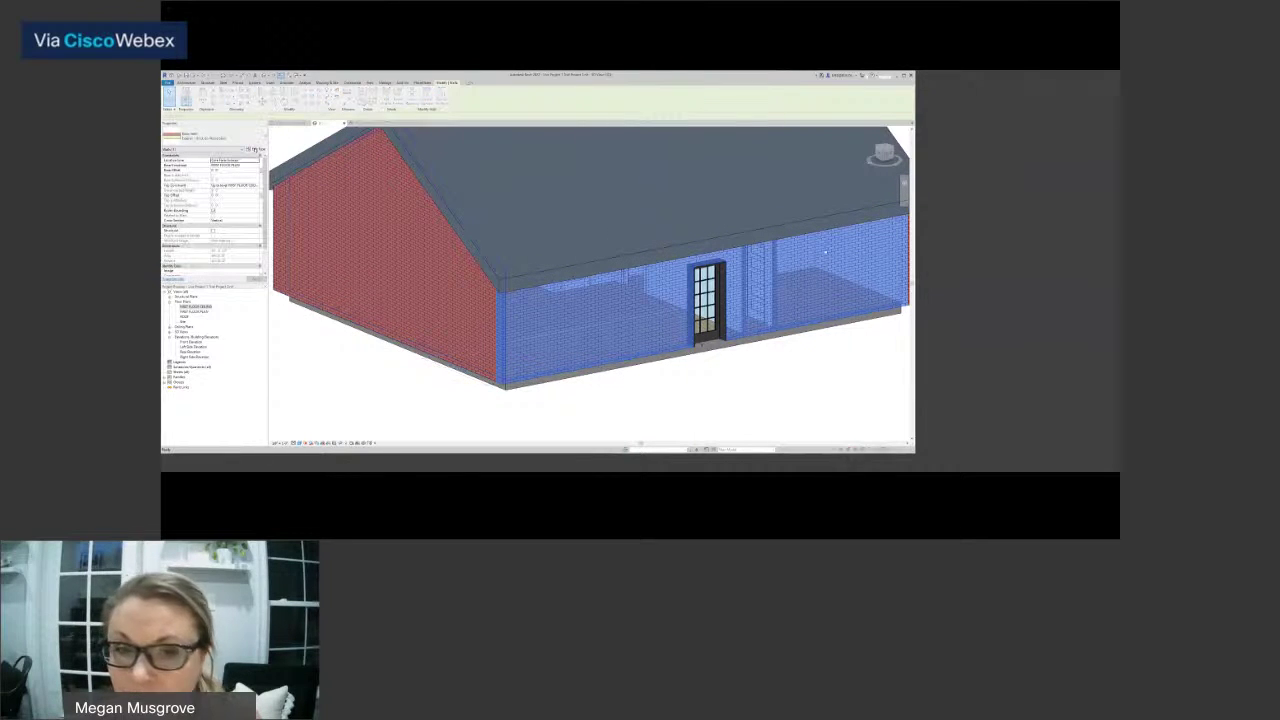
{"action": "left_click", "coordinate": [553, 224]}
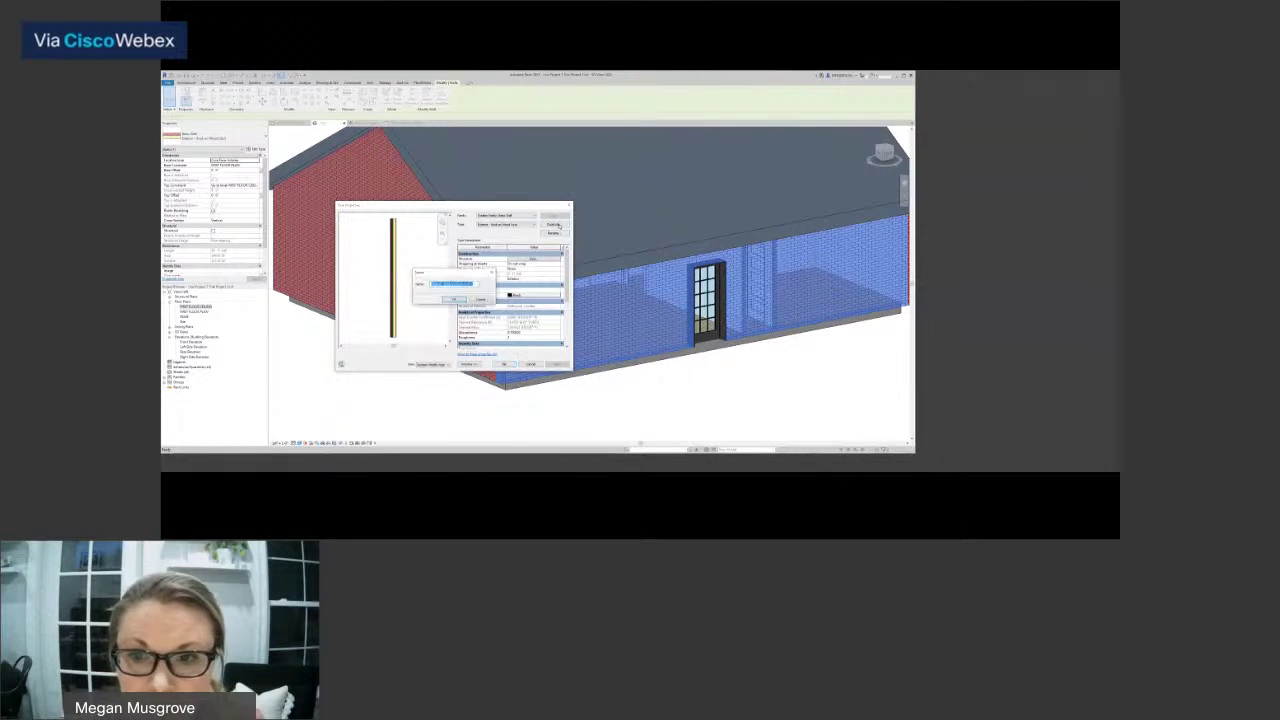
{"action": "left_click", "coordinate": [474, 284]}
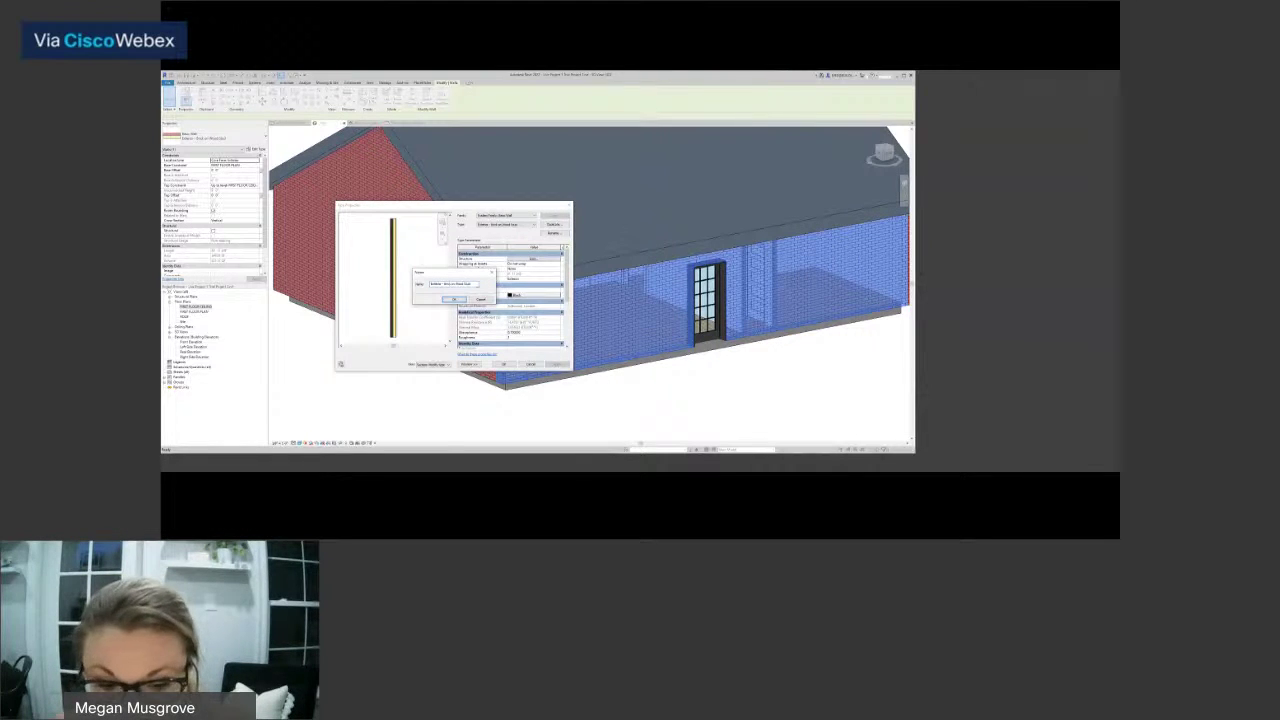
{"action": "key", "text": "BackSpace"}
{"action": "key", "text": "BackSpace"}
{"action": "type", "text": "Clap"}
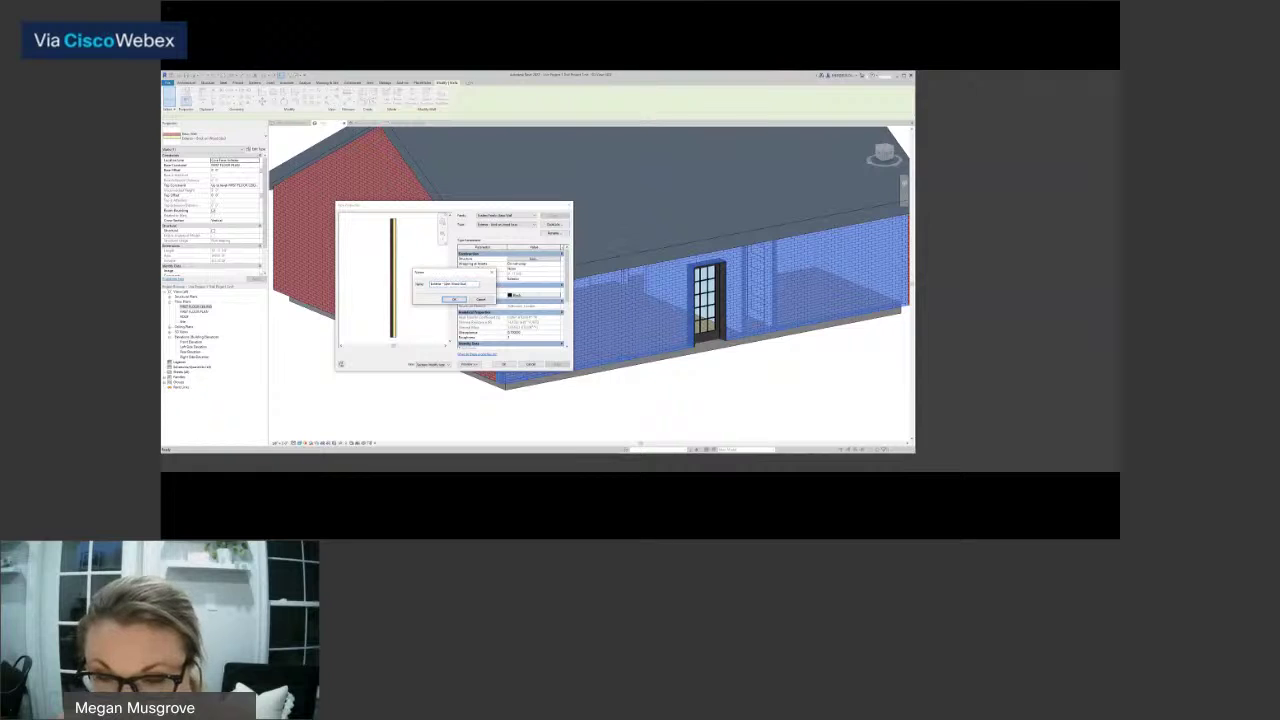
{"action": "type", "text": "board"}
{"action": "key", "text": "BackSpace"}
{"action": "key", "text": "BackSpace"}
{"action": "key", "text": "BackSpace"}
{"action": "key", "text": "BackSpace"}
{"action": "key", "text": "BackSpace"}
{"action": "key", "text": "BackSpace"}
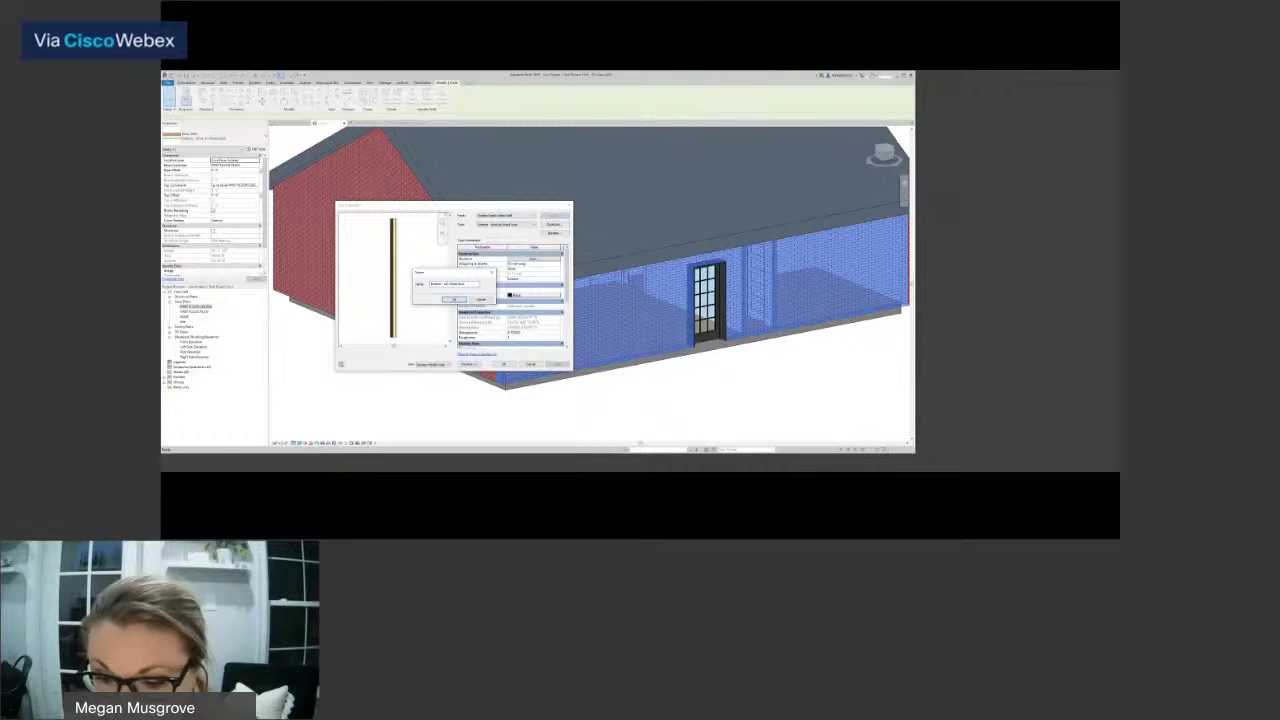
{"action": "type", "text": "Siding"}
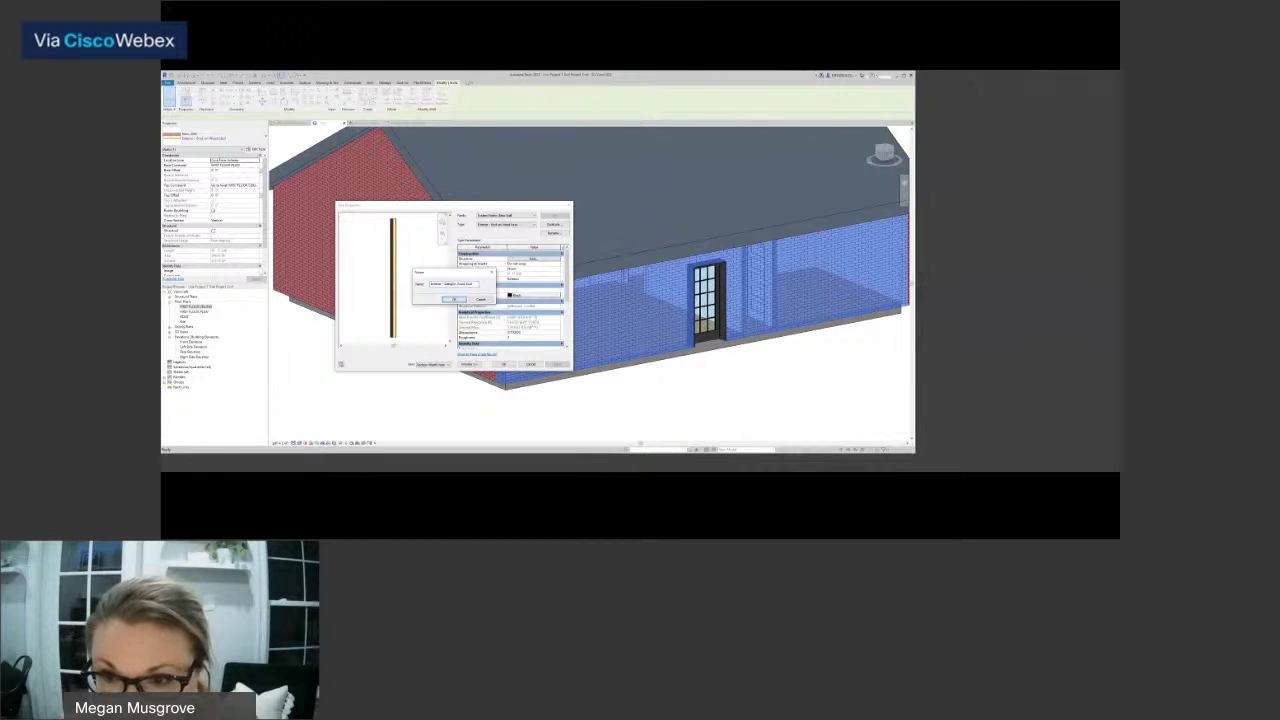
{"action": "key", "text": "Return"}
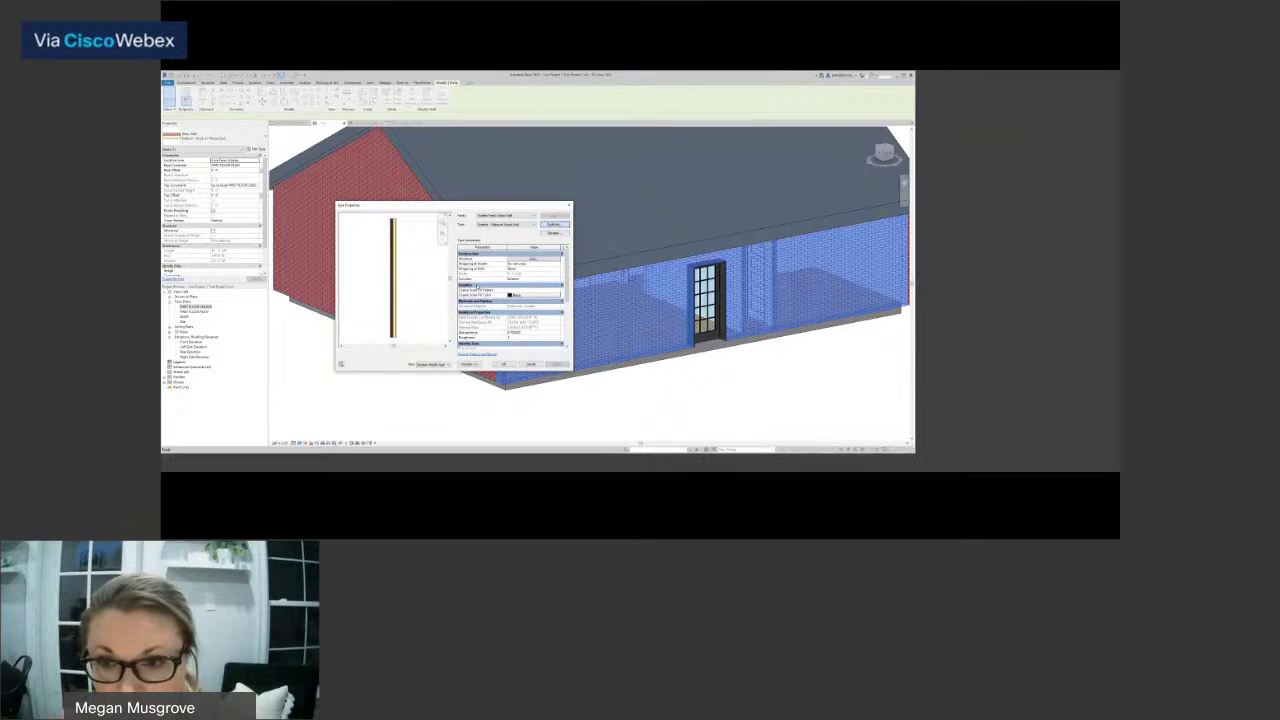
Edit the new wall type's structure and search for a siding material for its exterior finish layer.
{"action": "left_click", "coordinate": [546, 260]}
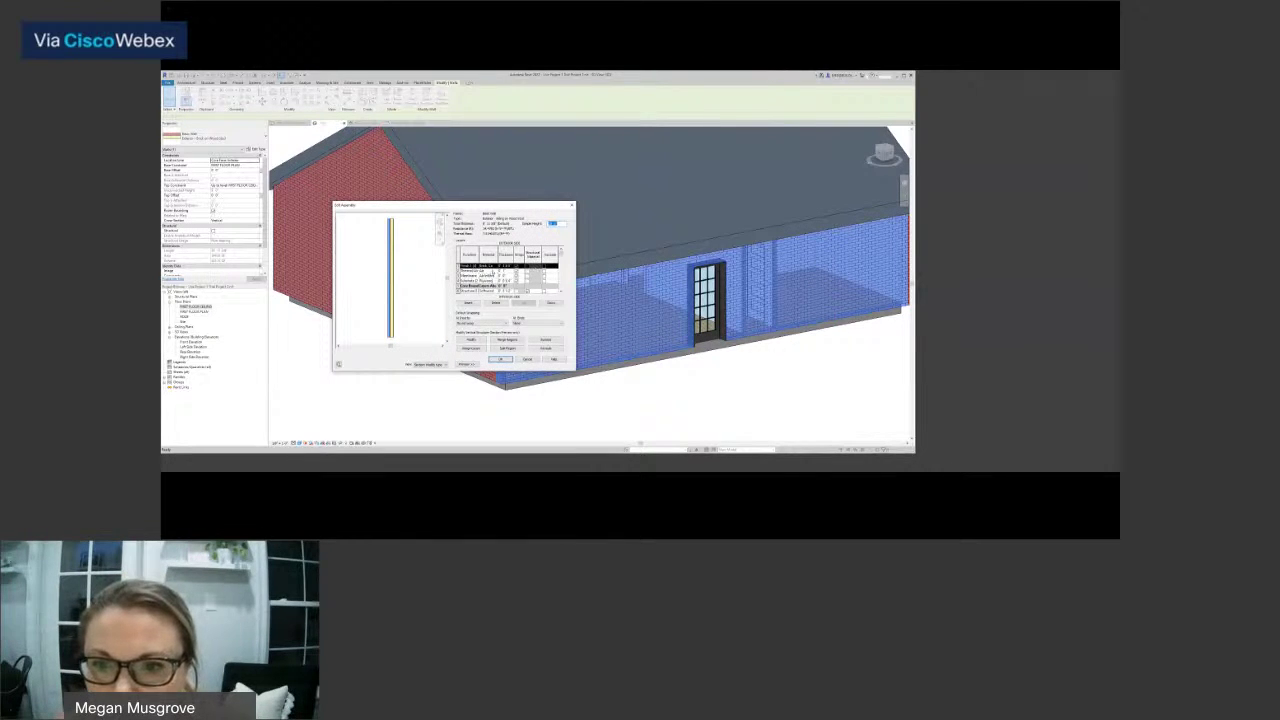
{"action": "left_click", "coordinate": [489, 267]}
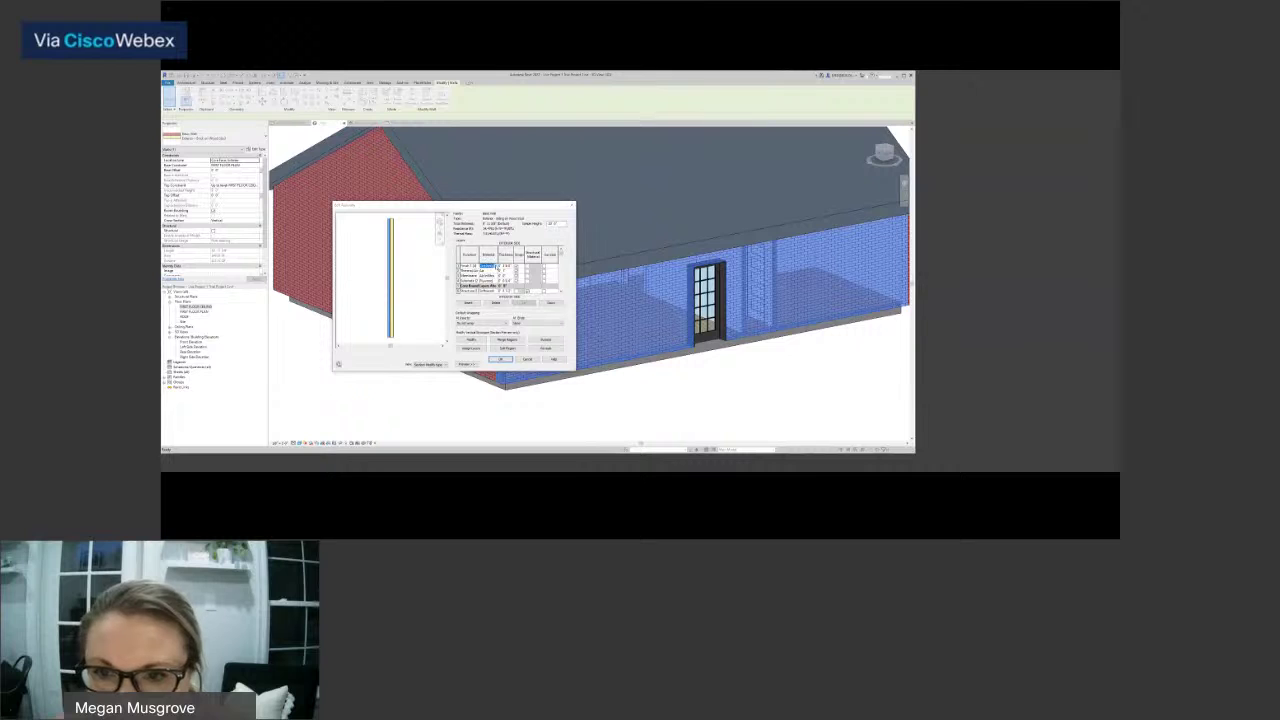
{"action": "left_click", "coordinate": [496, 266]}
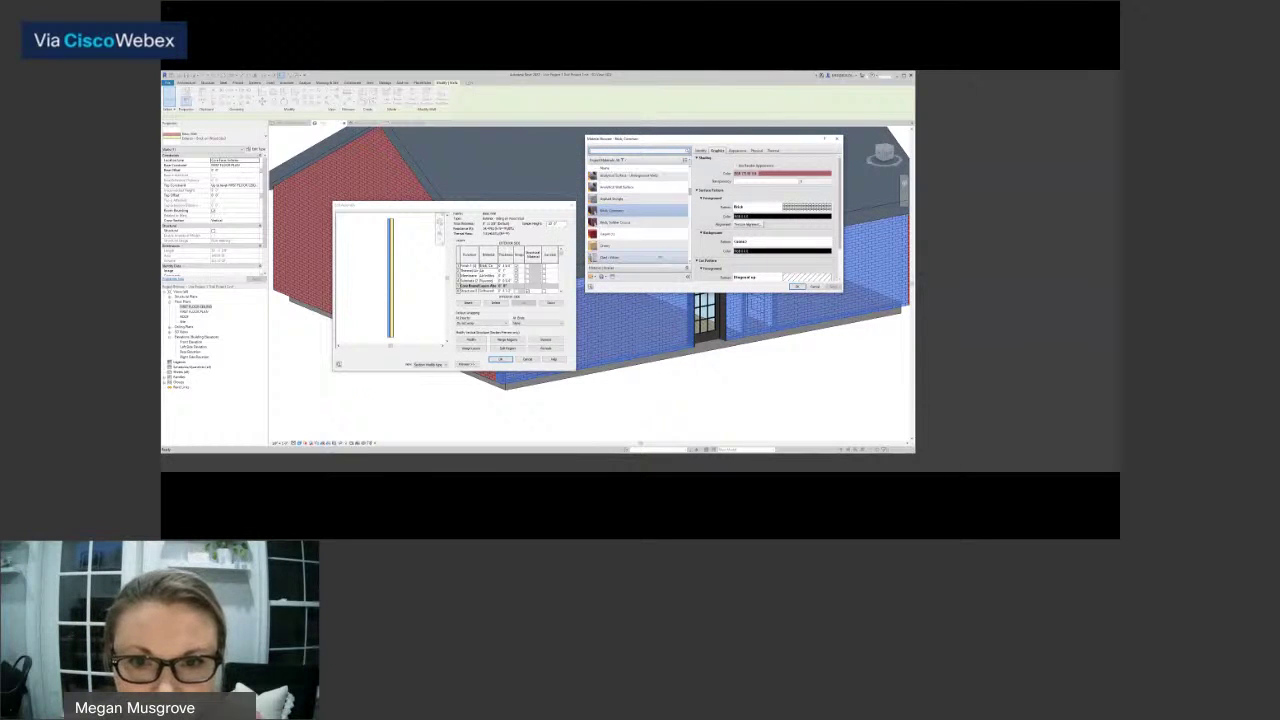
{"action": "type", "text": "sidi"}
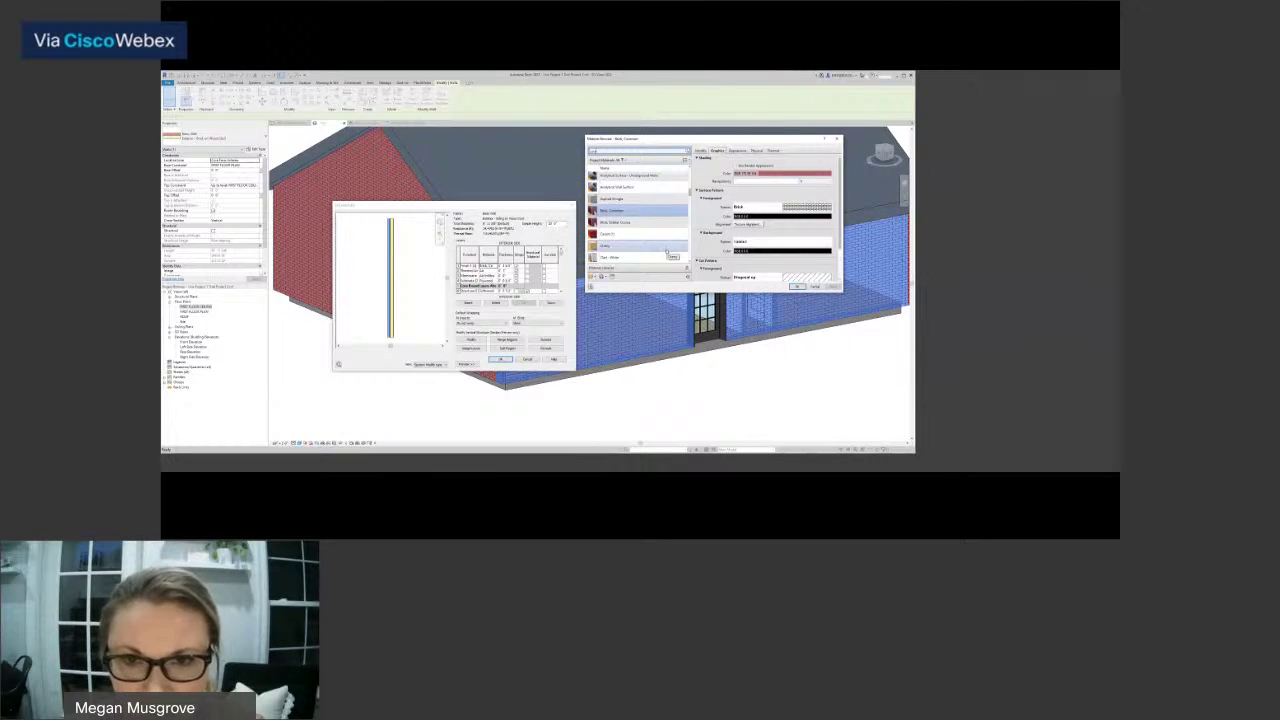
{"action": "type", "text": "ng"}
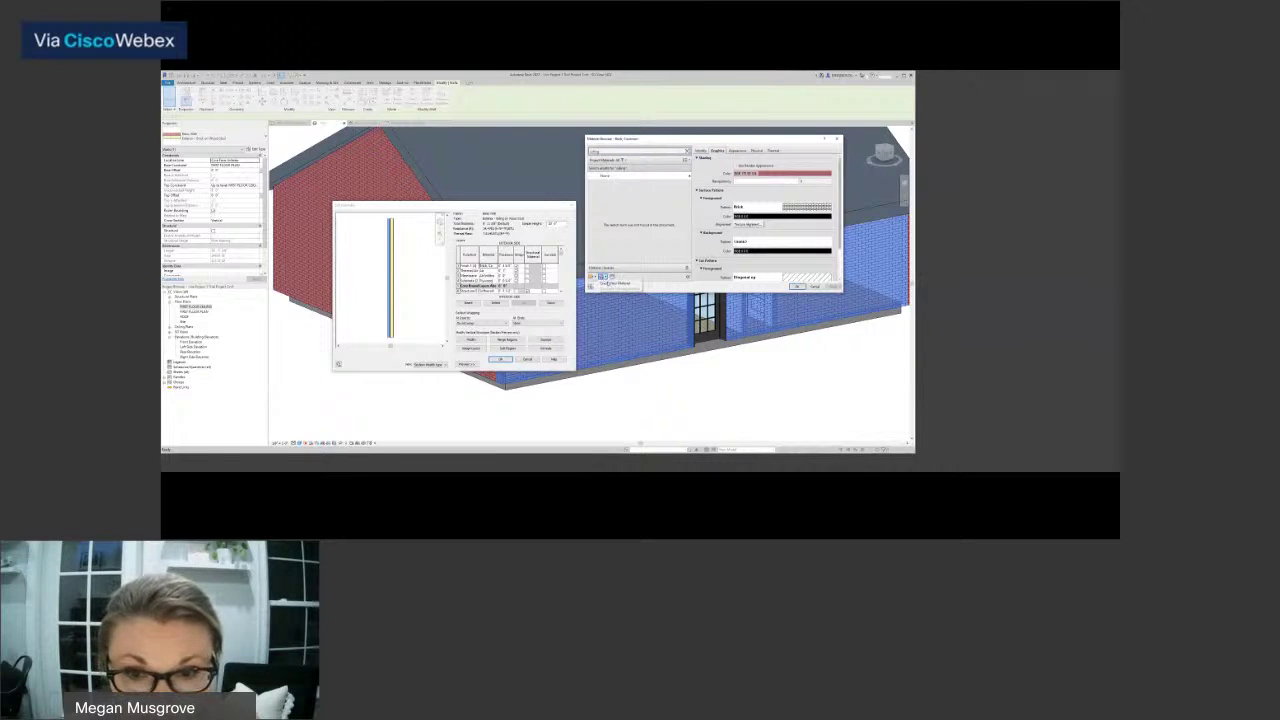
Create a new material for the finish layer and rename it Siding.
{"action": "left_click", "coordinate": [607, 284]}
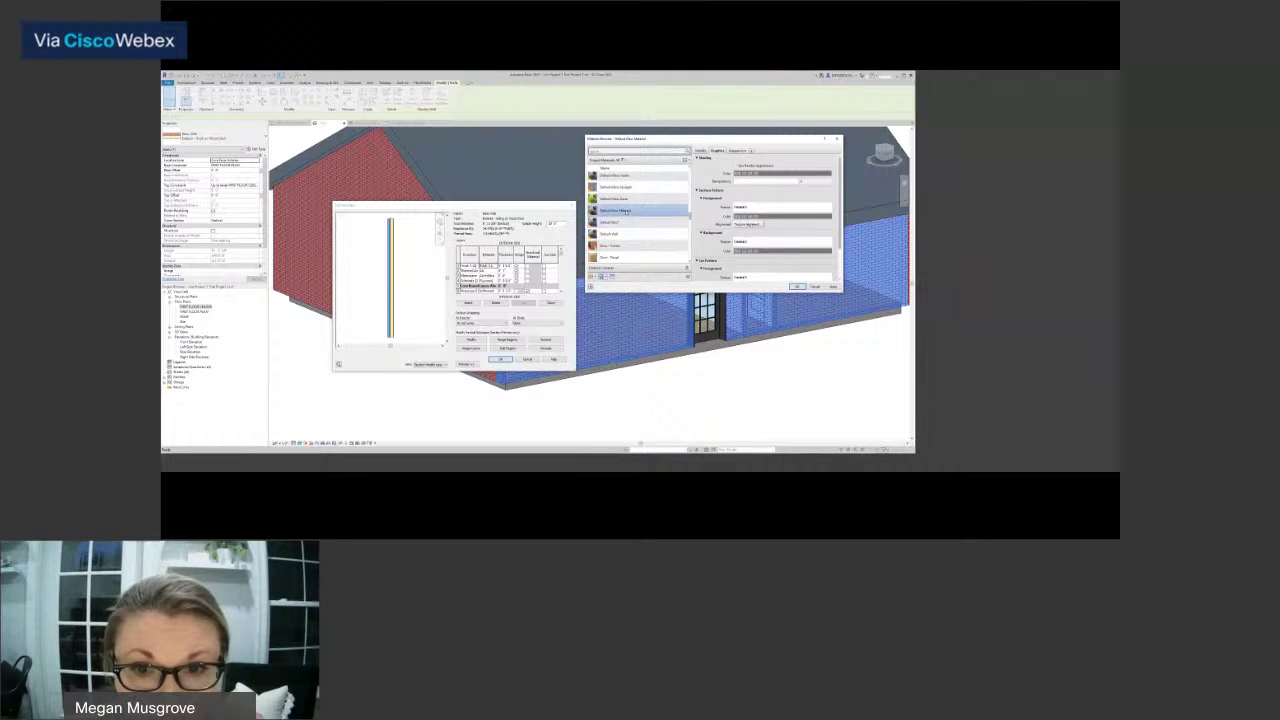
{"action": "right_click", "coordinate": [625, 211]}
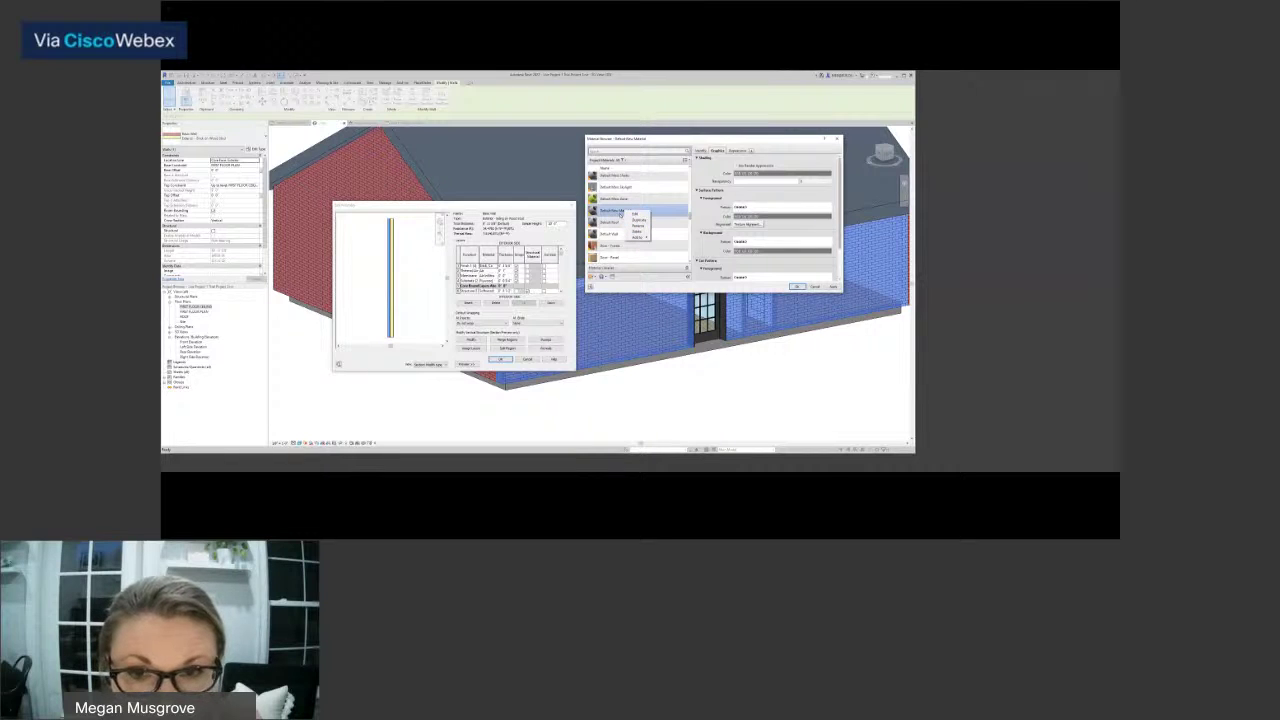
{"action": "left_click", "coordinate": [636, 225]}
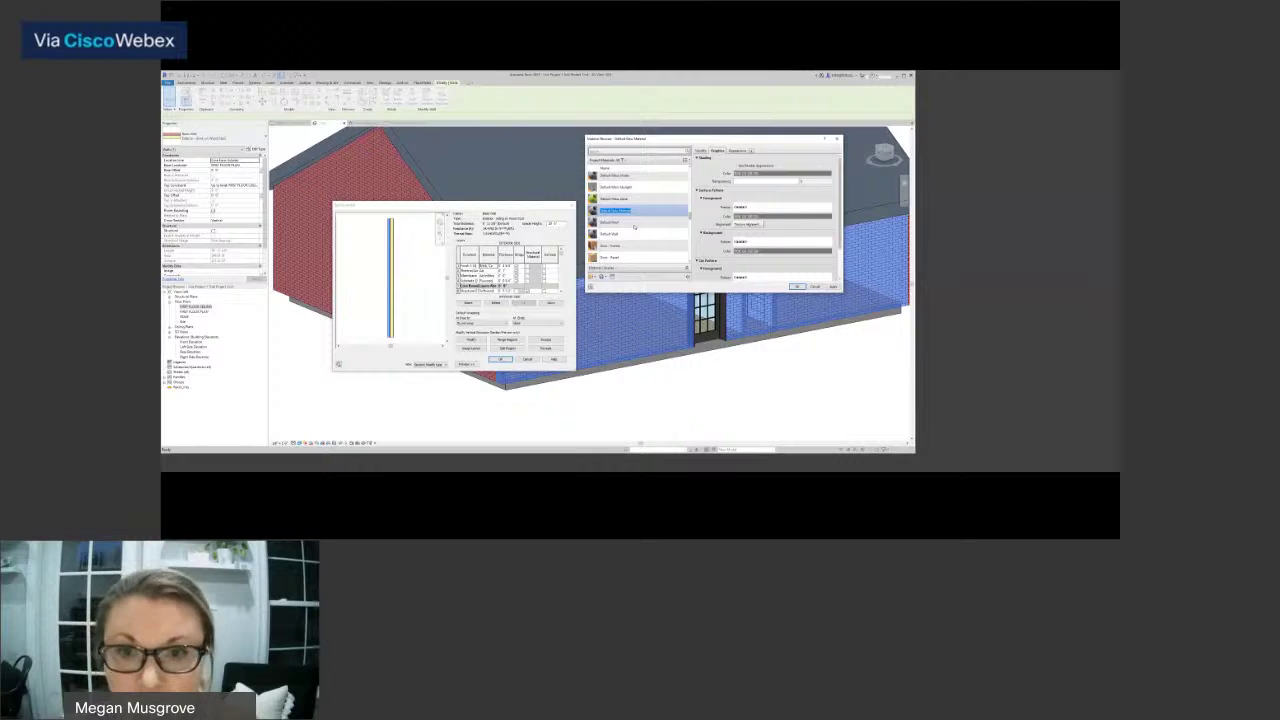
{"action": "type", "text": "Sid"}
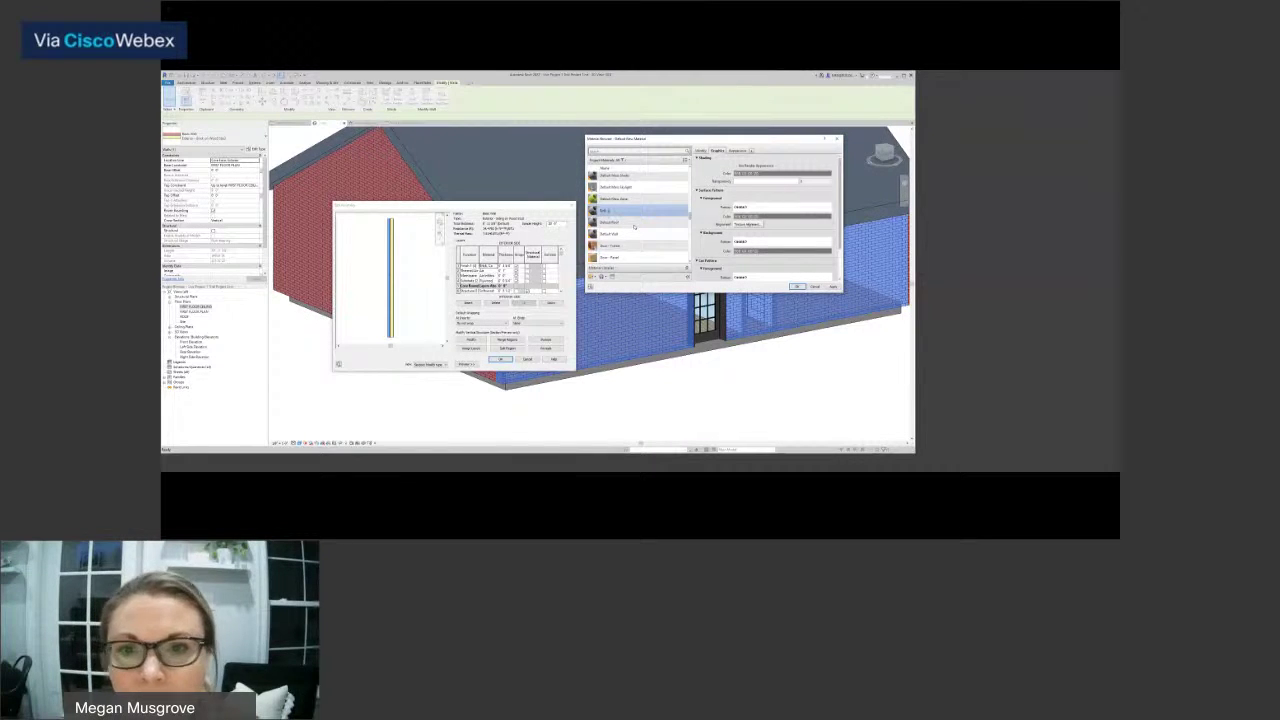
{"action": "key", "text": "Return"}
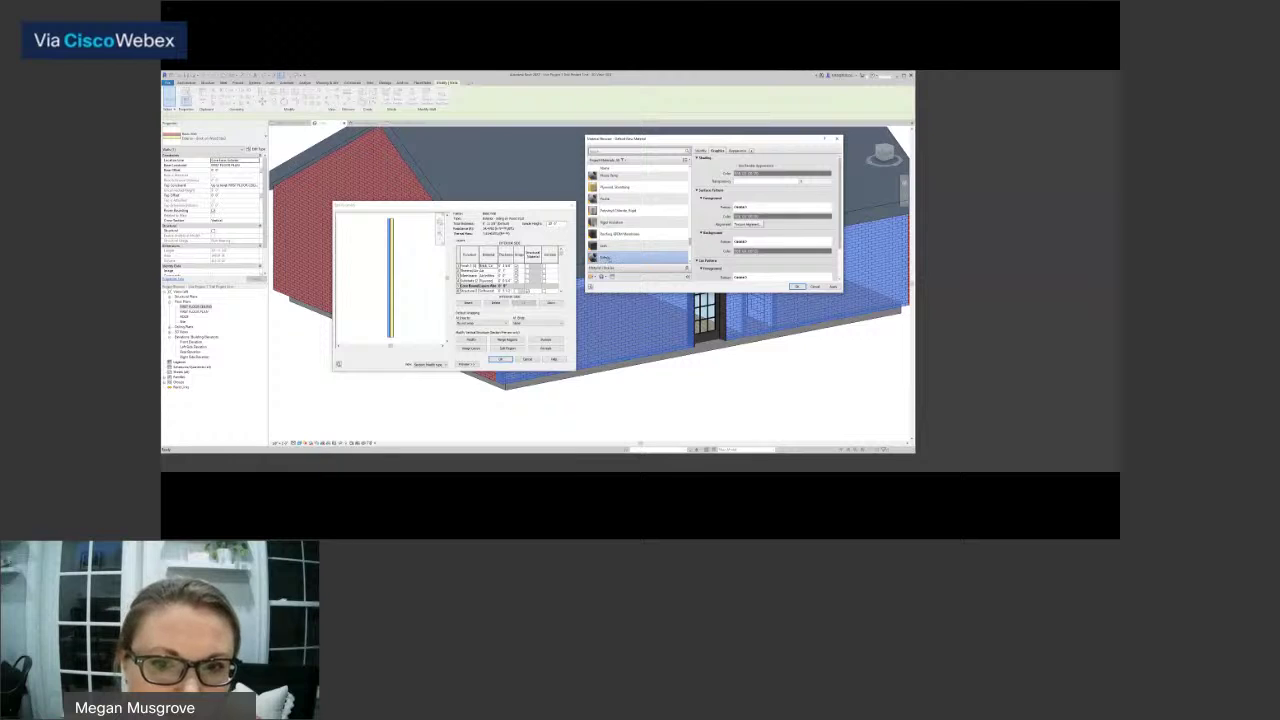
{"action": "scroll", "coordinate": [630, 240], "scroll_direction": "up", "scroll_amount": 5}
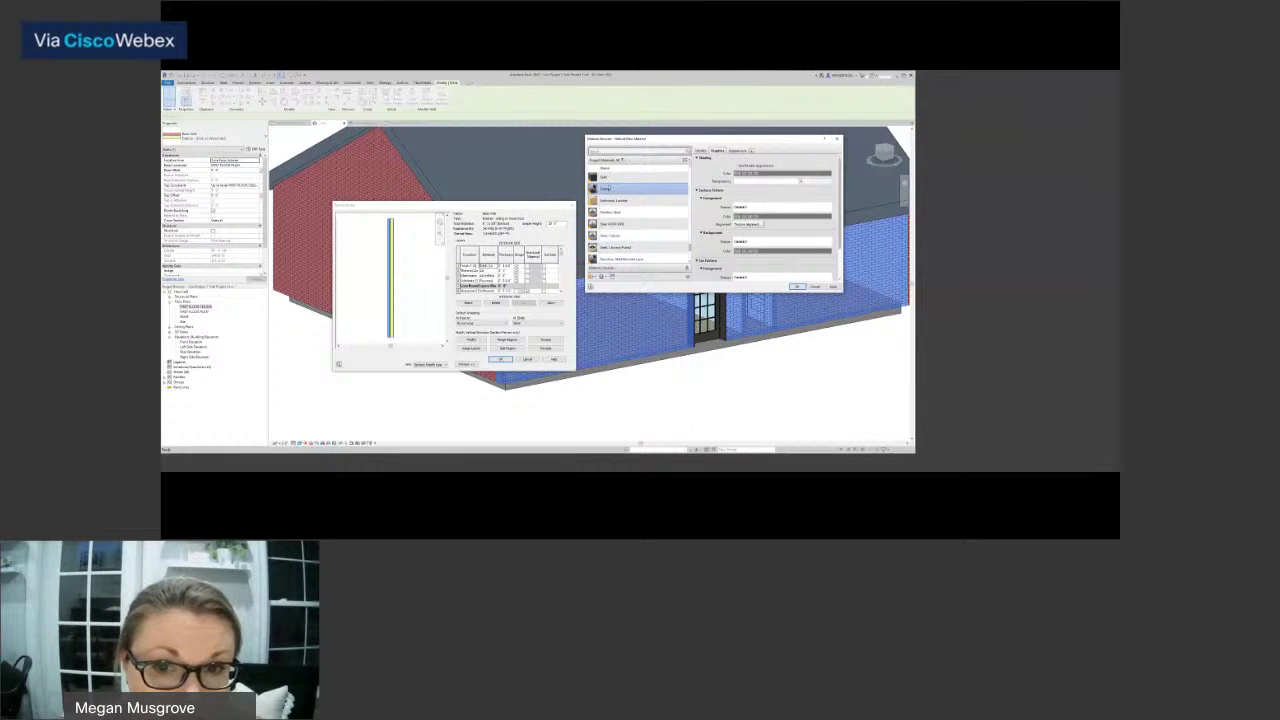
Open the image selection for the Siding material's generic appearance and browse the texture files for a siding image.
{"action": "left_click", "coordinate": [741, 151]}
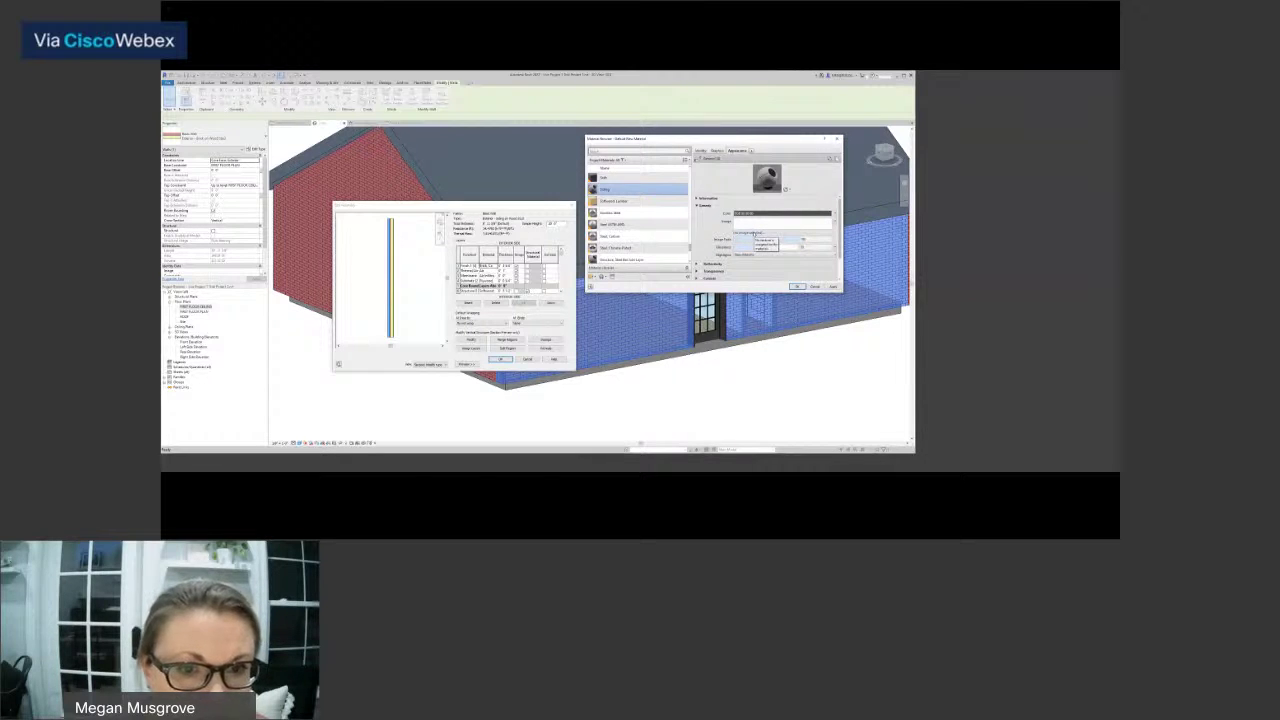
{"action": "left_click", "coordinate": [754, 234]}
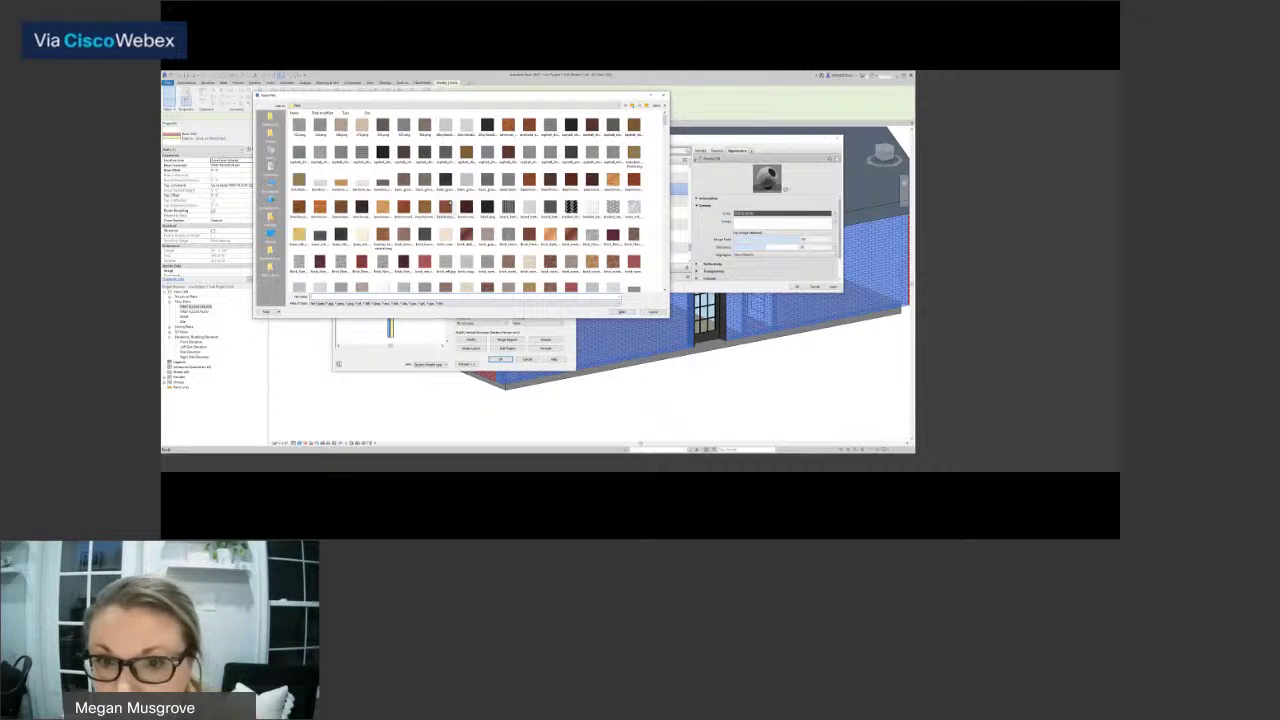
{"action": "scroll", "coordinate": [449, 208], "scroll_direction": "down", "scroll_amount": 5}
{"action": "scroll", "coordinate": [445, 208], "scroll_direction": "down", "scroll_amount": 5}
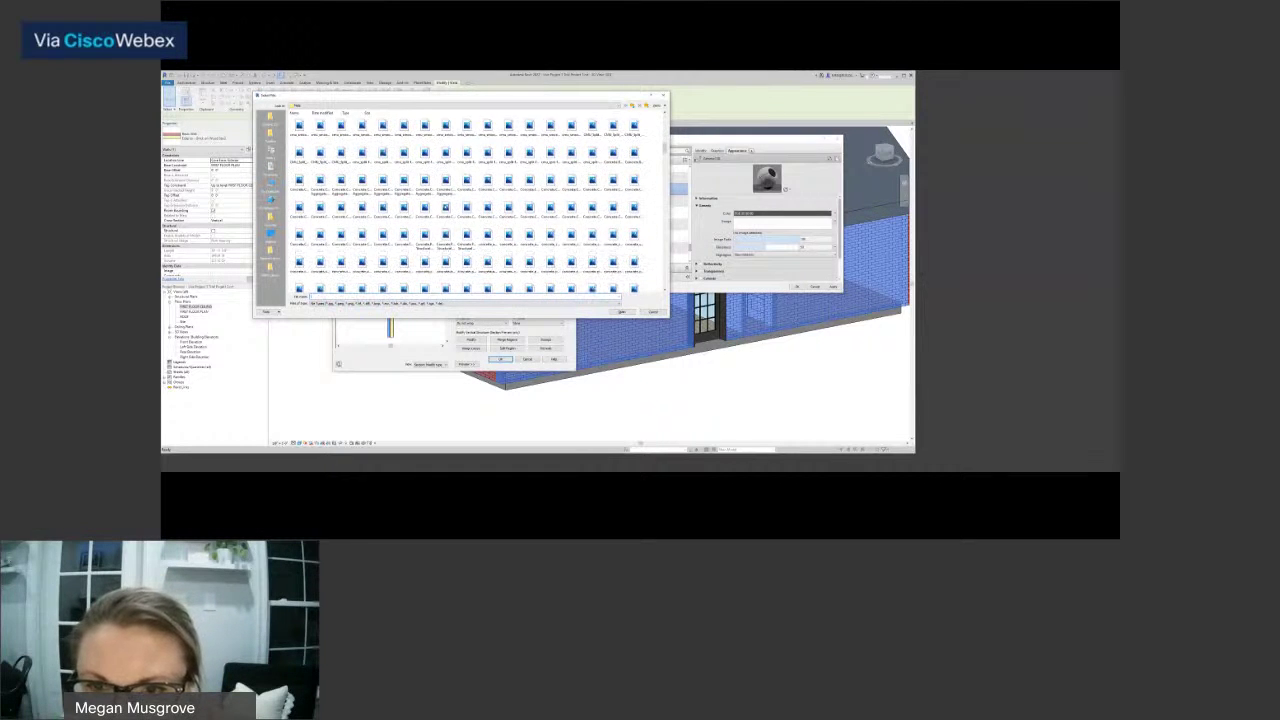
{"action": "scroll", "coordinate": [432, 223], "scroll_direction": "down", "scroll_amount": 5}
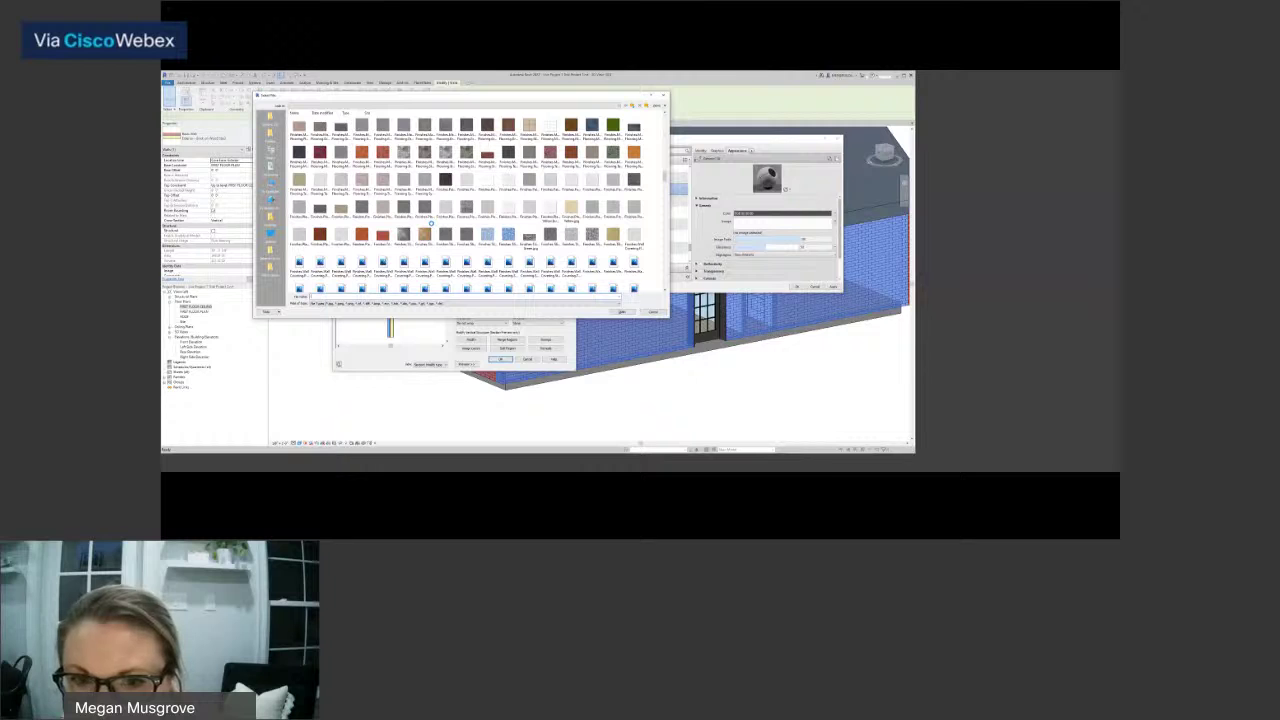
{"action": "scroll", "coordinate": [431, 224], "scroll_direction": "down", "scroll_amount": 5}
{"action": "scroll", "coordinate": [431, 224], "scroll_direction": "down", "scroll_amount": 3}
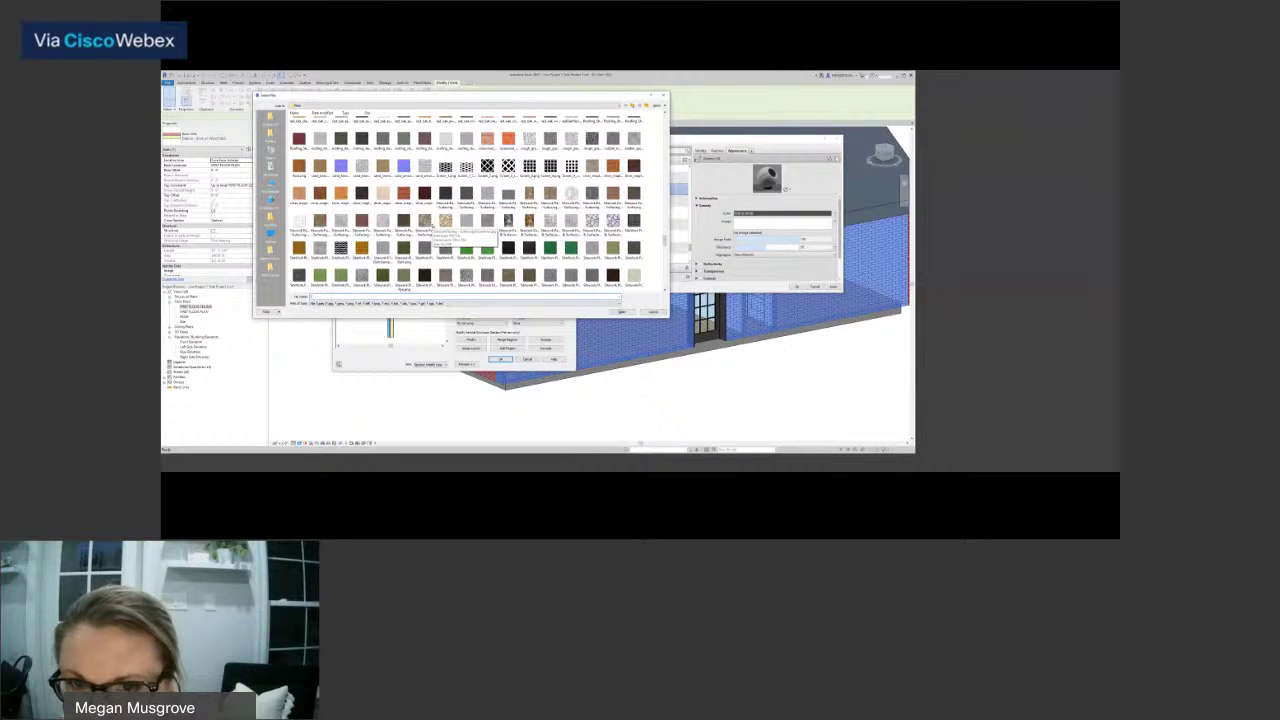
{"action": "left_click", "coordinate": [361, 248]}
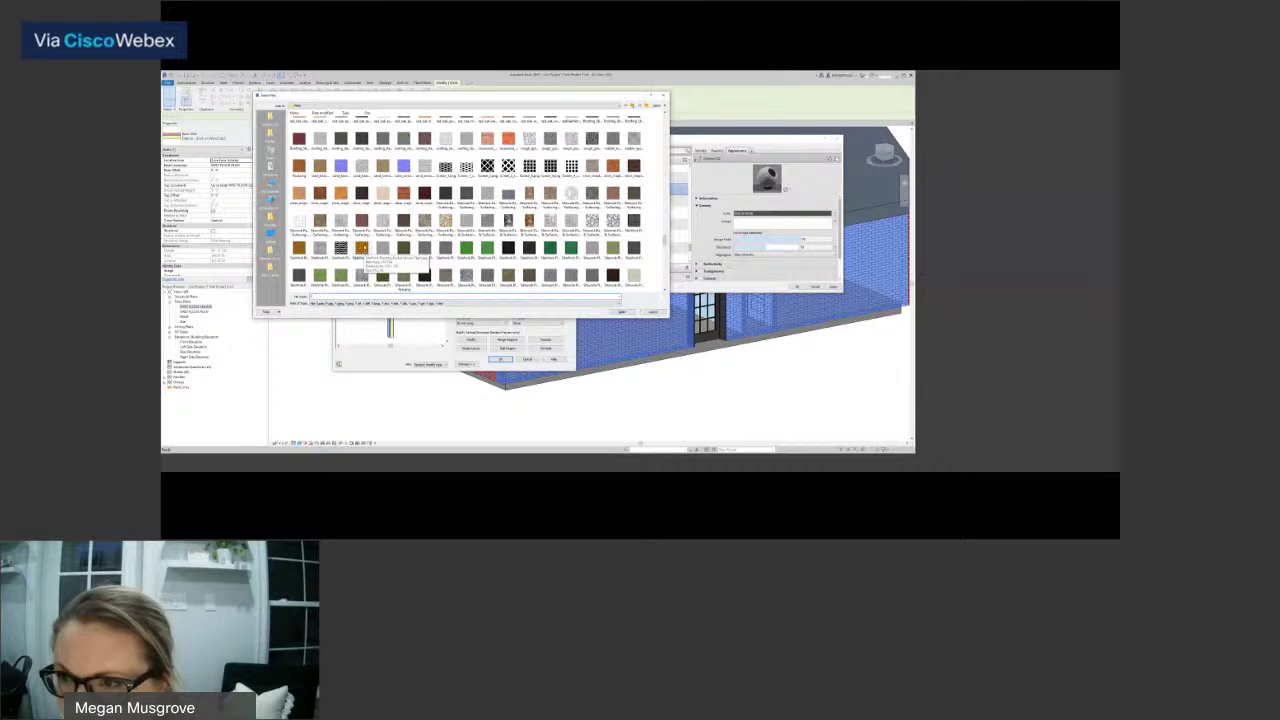
{"action": "scroll", "coordinate": [363, 250], "scroll_direction": "up", "scroll_amount": 2}
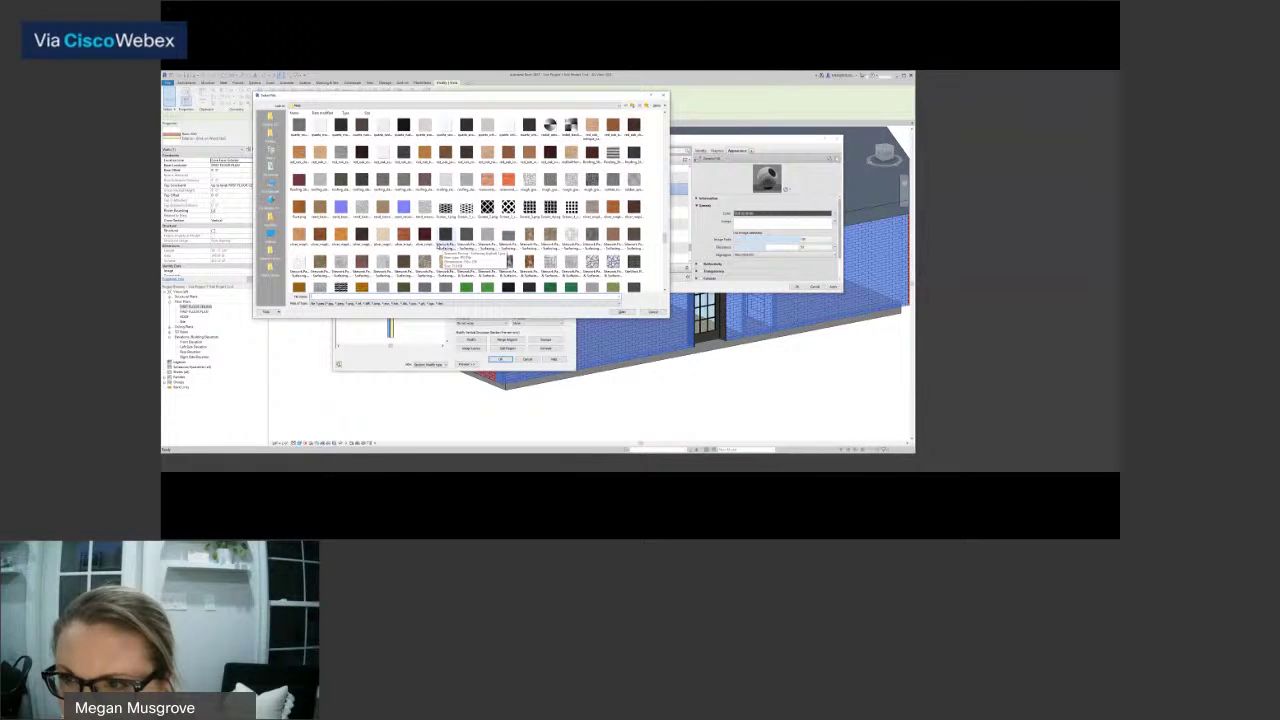
{"action": "scroll", "coordinate": [437, 245], "scroll_direction": "down", "scroll_amount": 10}
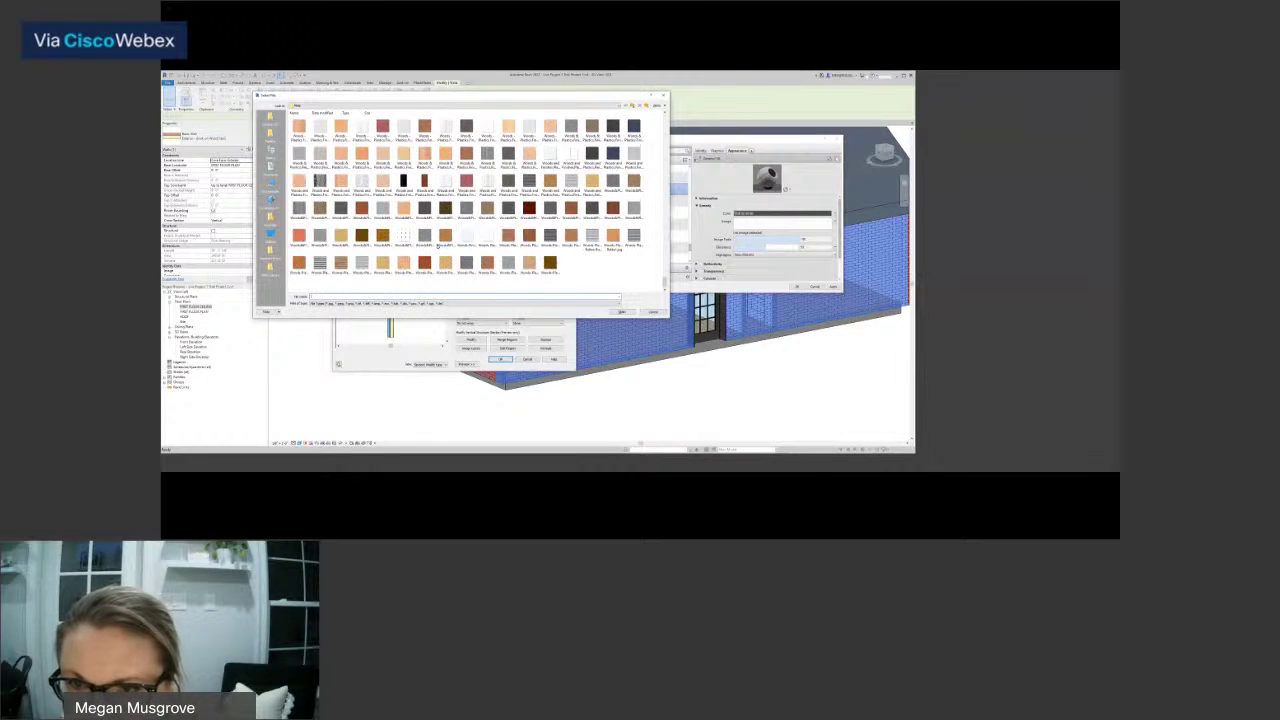
{"action": "scroll", "coordinate": [480, 268], "scroll_direction": "up", "scroll_amount": 3}
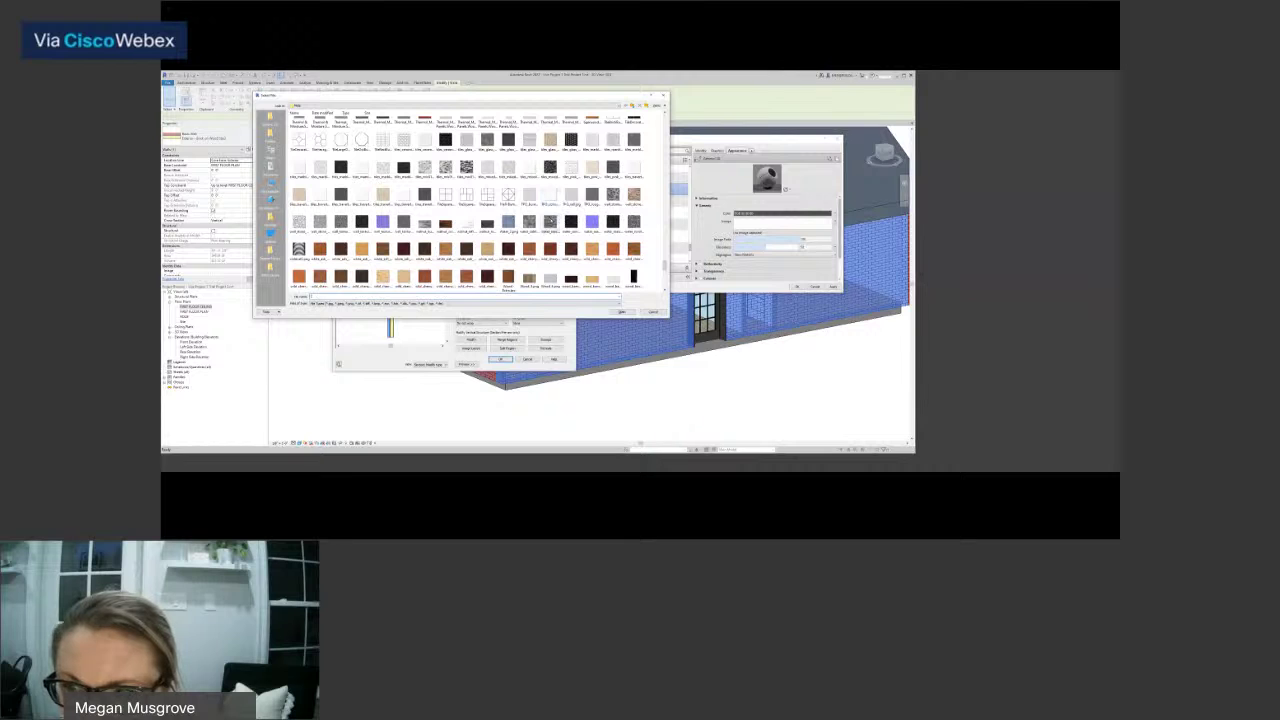
Try to find a siding texture by its file name, then clear the entered name.
{"action": "type", "text": "sid"}
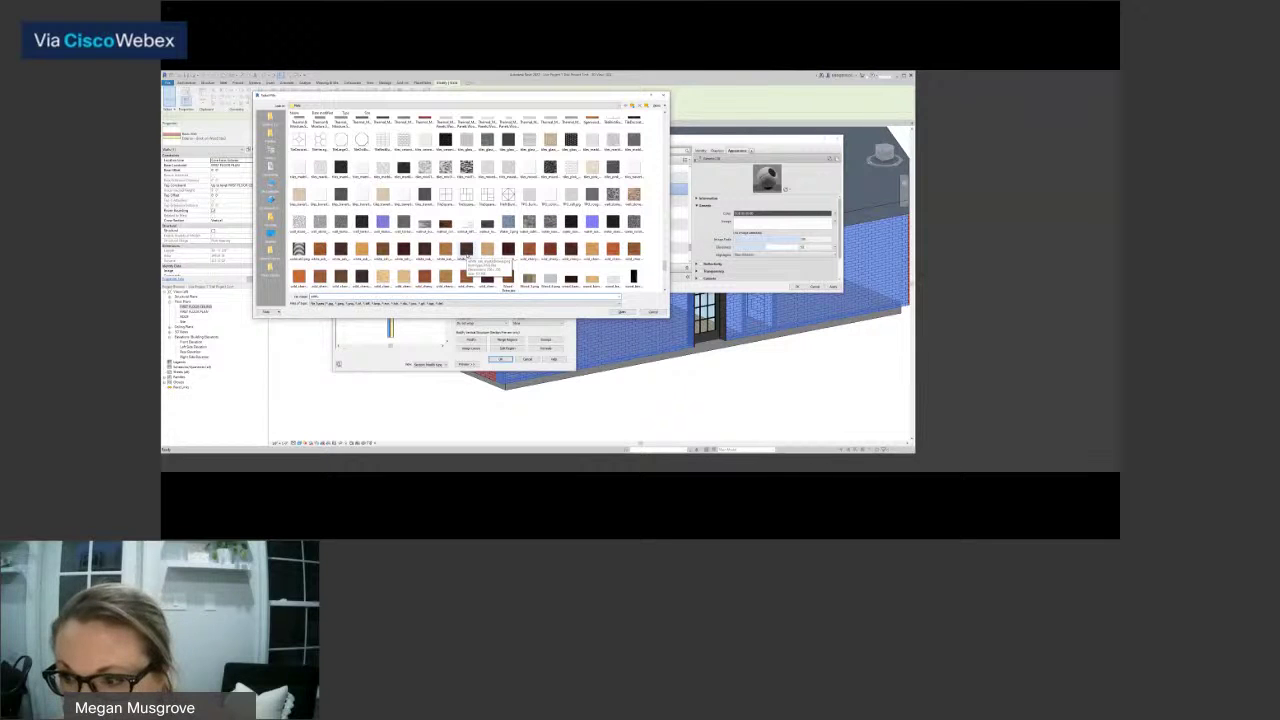
{"action": "key", "text": "BackSpace"}
{"action": "key", "text": "BackSpace"}
{"action": "key", "text": "BackSpace"}
{"action": "key", "text": "BackSpace"}
{"action": "key", "text": "BackSpace"}
{"action": "key", "text": "BackSpace"}
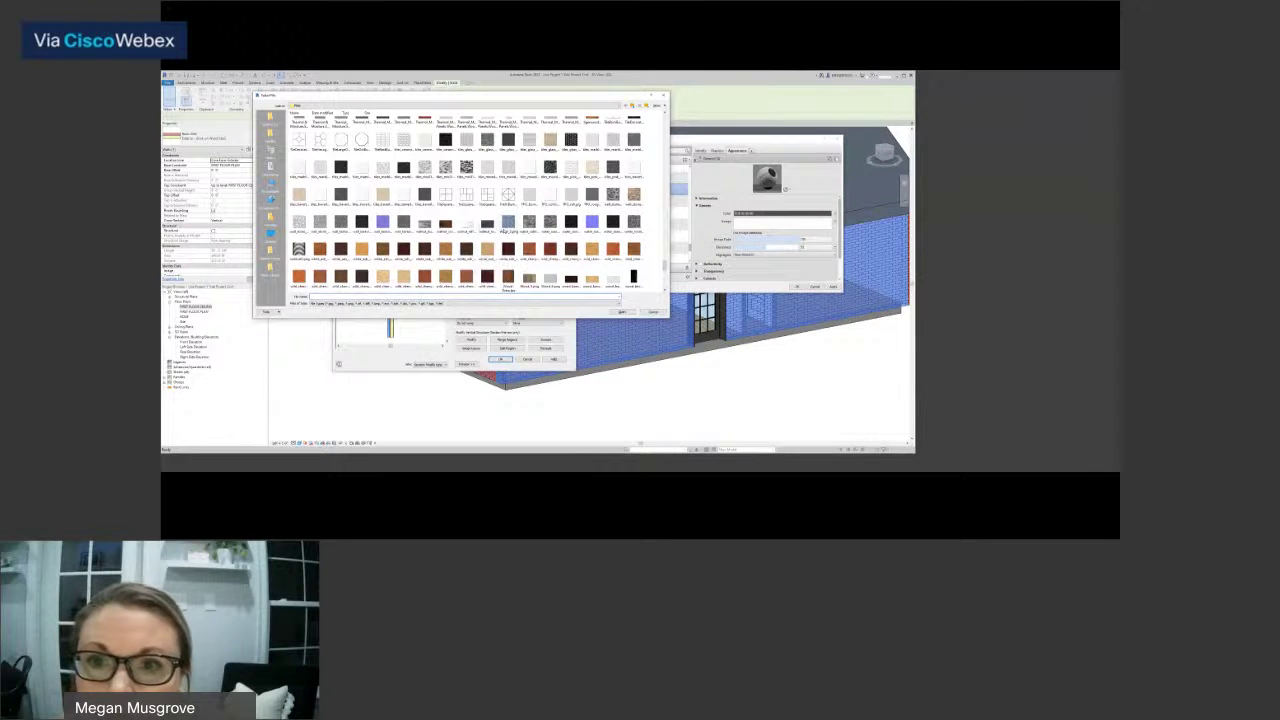
Look through the texture image folder from its beginning for an image suitable for the Siding material.
{"action": "scroll", "coordinate": [505, 232], "scroll_direction": "up", "scroll_amount": 20}
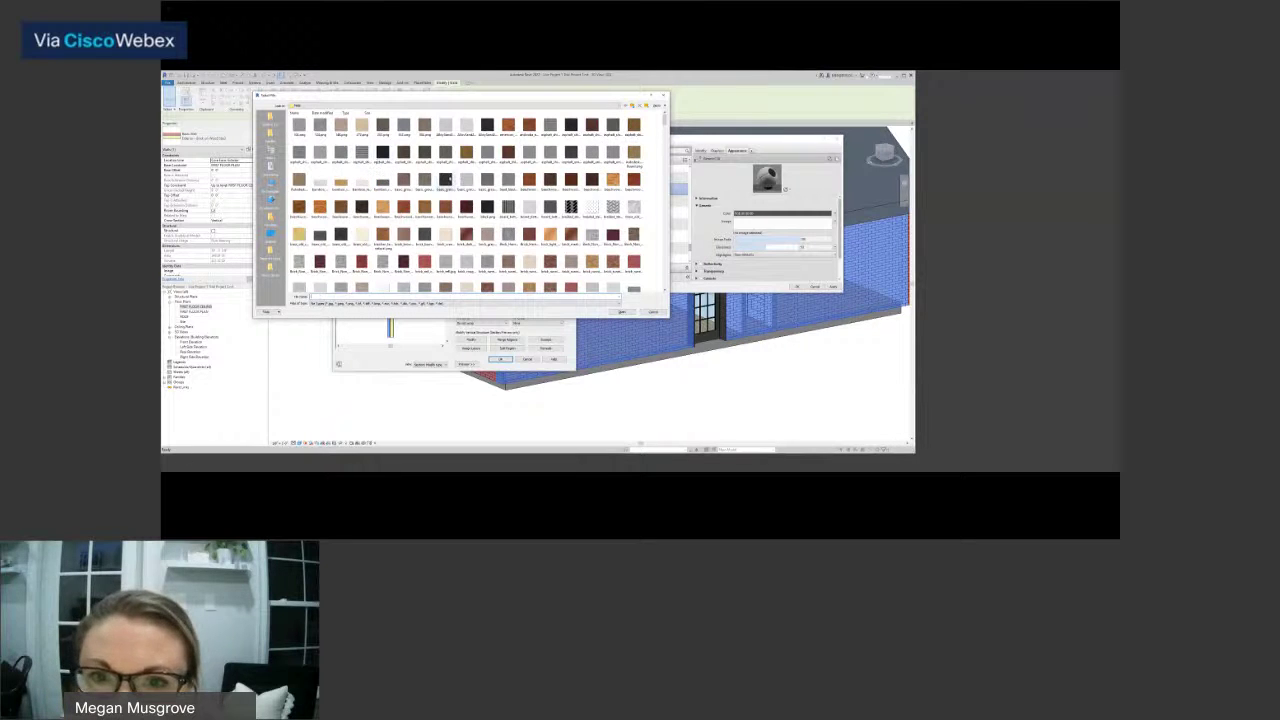
{"action": "scroll", "coordinate": [450, 188], "scroll_direction": "down", "scroll_amount": 1}
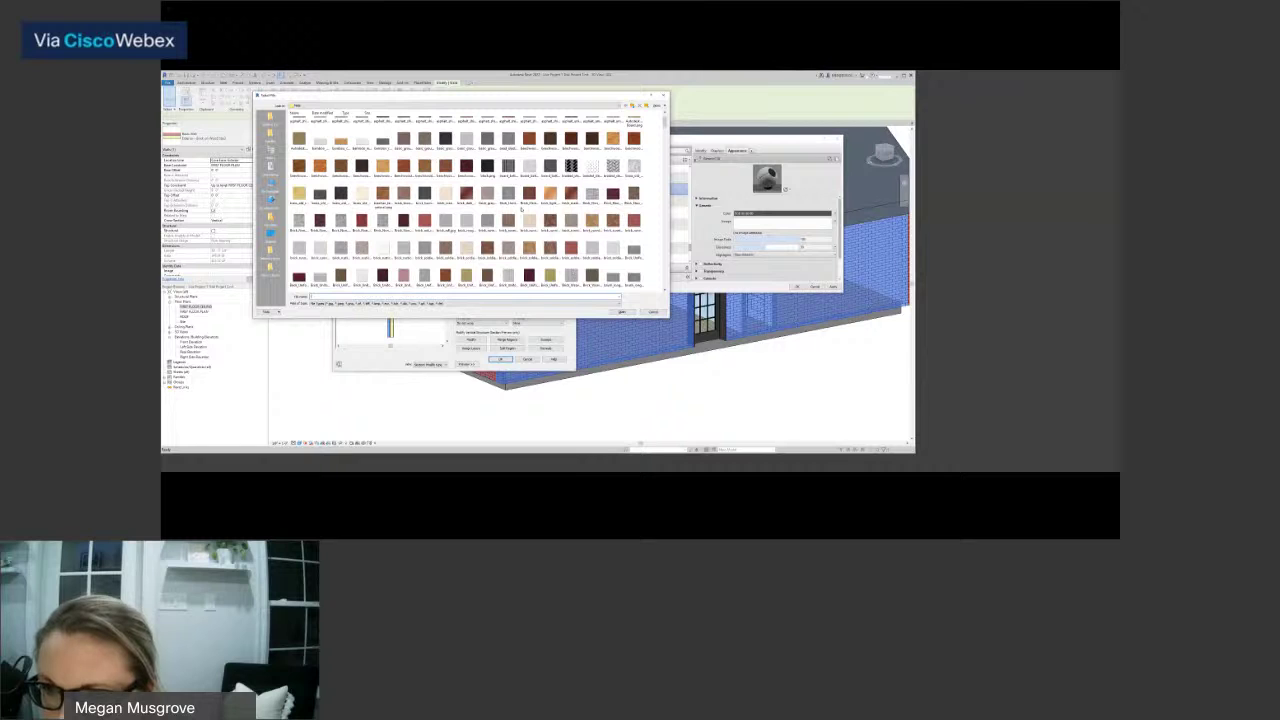
{"action": "scroll", "coordinate": [521, 209], "scroll_direction": "down", "scroll_amount": 2}
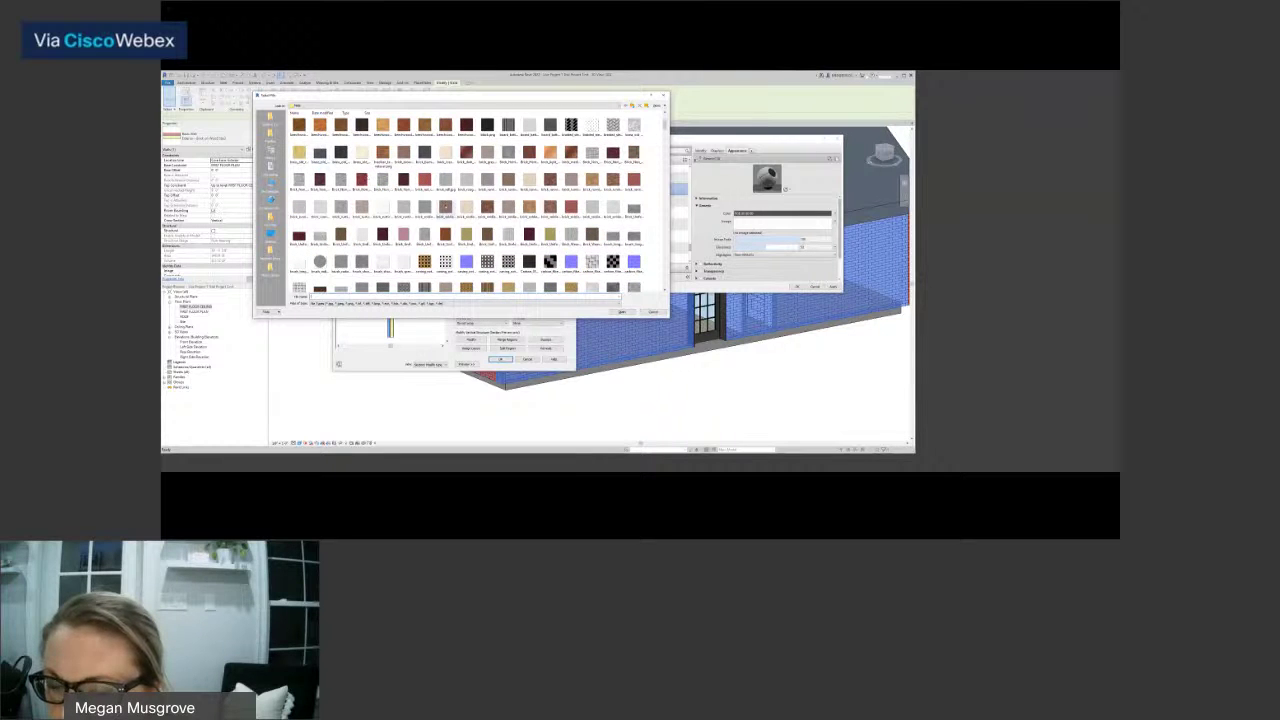
{"action": "scroll", "coordinate": [443, 210], "scroll_direction": "down", "scroll_amount": 3}
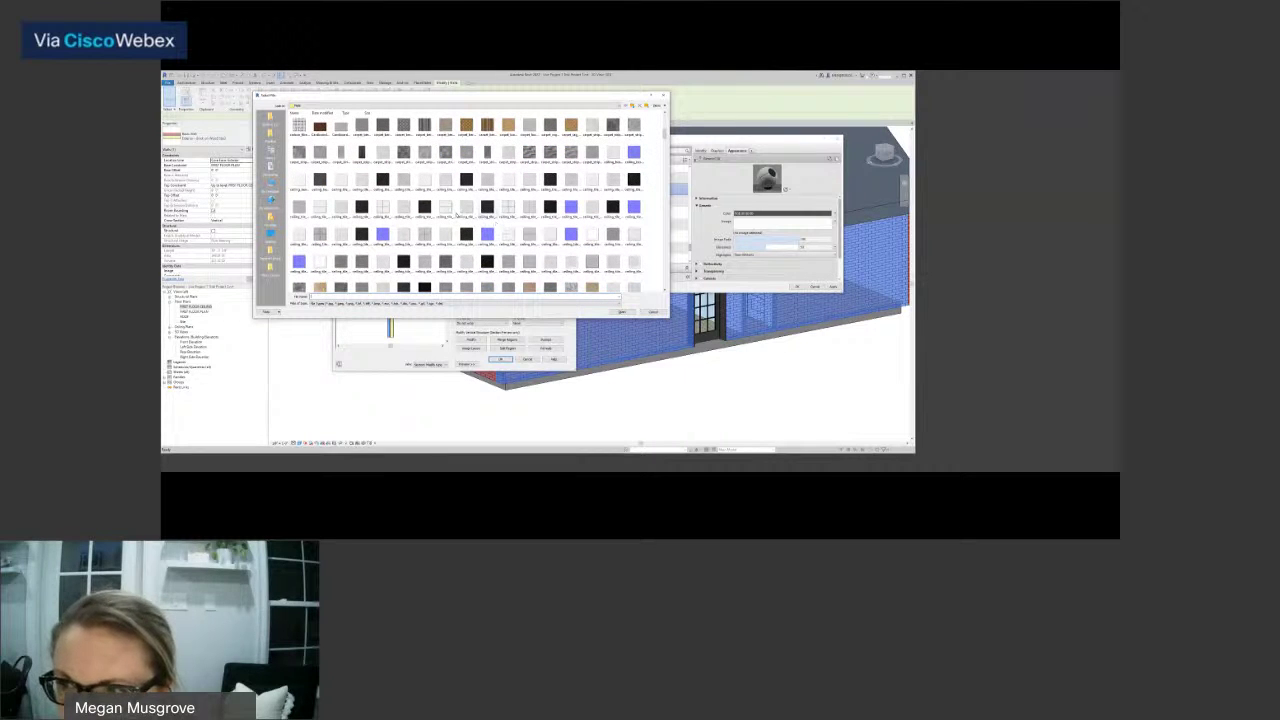
{"action": "scroll", "coordinate": [456, 214], "scroll_direction": "down", "scroll_amount": 3}
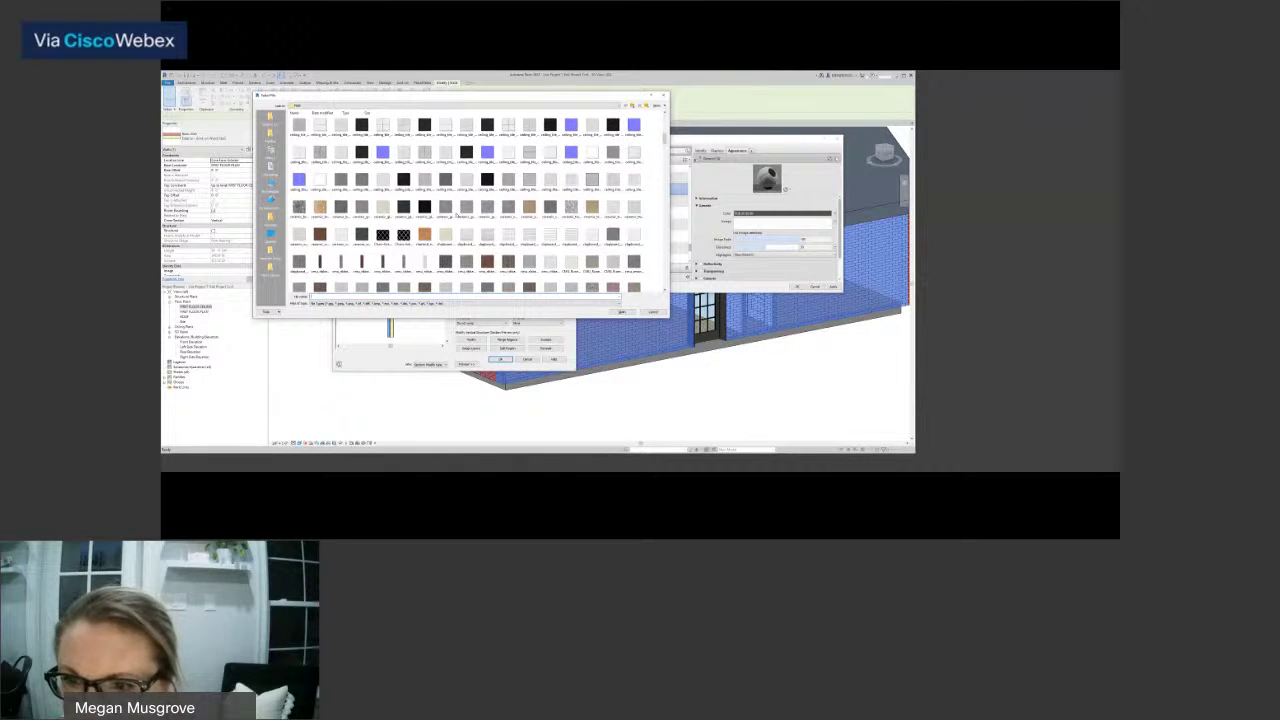
{"action": "scroll", "coordinate": [457, 213], "scroll_direction": "down", "scroll_amount": 3}
{"action": "scroll", "coordinate": [443, 225], "scroll_direction": "down", "scroll_amount": 3}
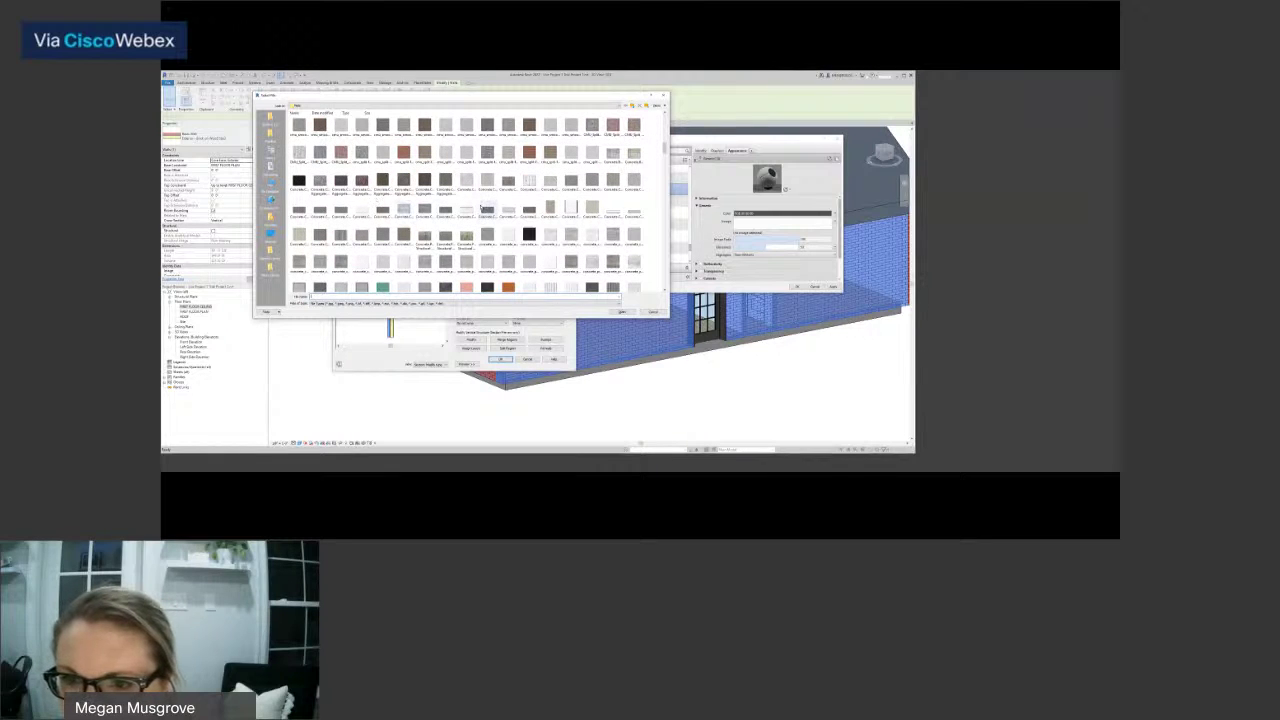
{"action": "scroll", "coordinate": [487, 214], "scroll_direction": "down", "scroll_amount": 3}
{"action": "scroll", "coordinate": [487, 214], "scroll_direction": "down", "scroll_amount": 3}
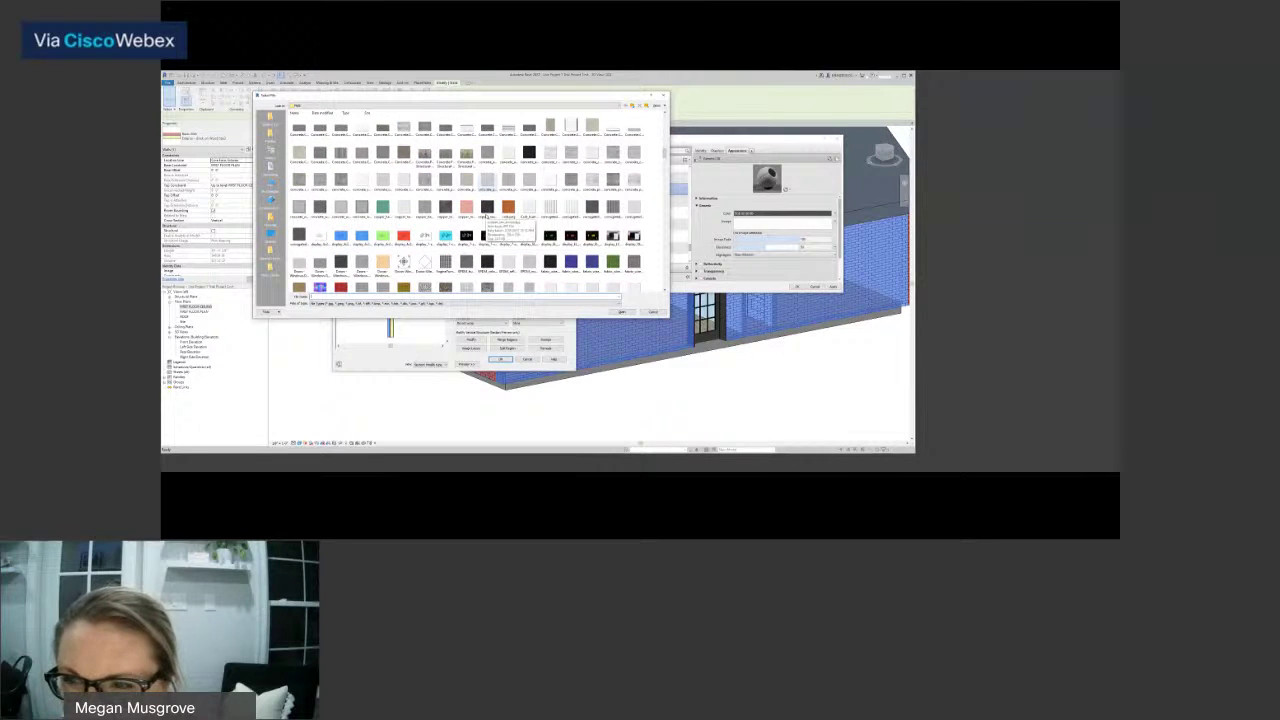
{"action": "scroll", "coordinate": [486, 216], "scroll_direction": "down", "scroll_amount": 3}
{"action": "scroll", "coordinate": [486, 217], "scroll_direction": "down", "scroll_amount": 3}
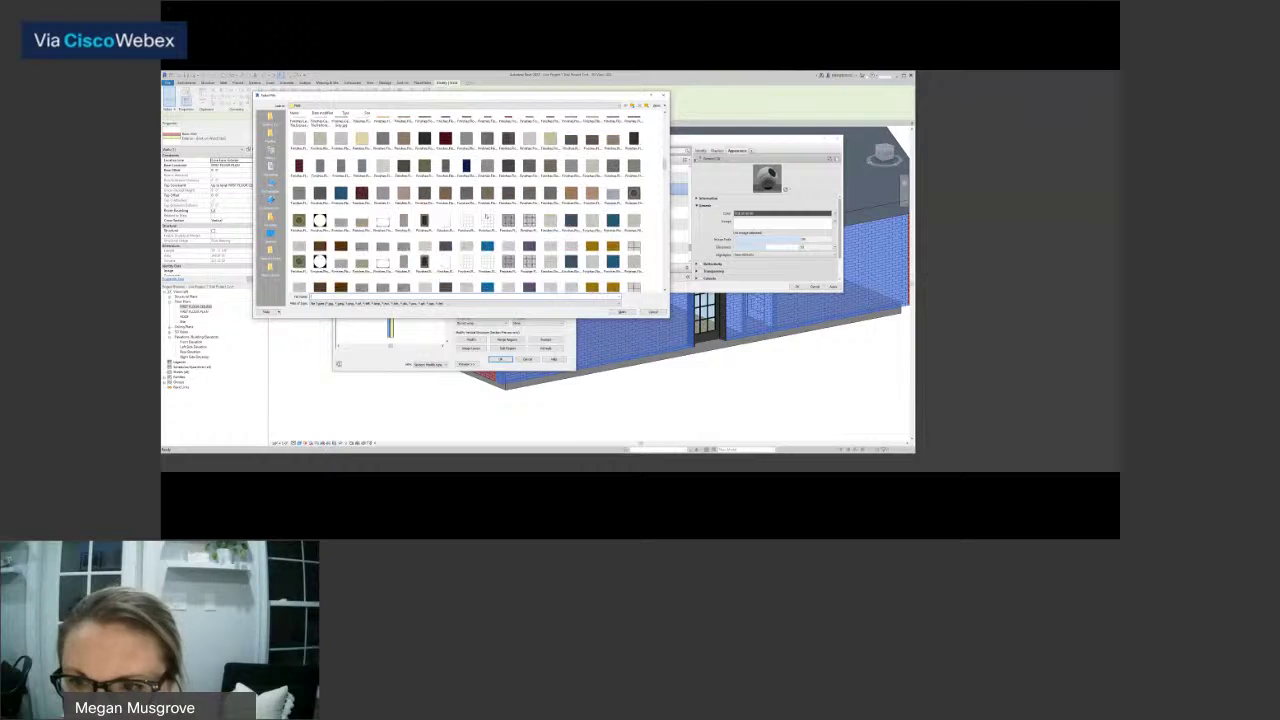
{"action": "scroll", "coordinate": [486, 214], "scroll_direction": "down", "scroll_amount": 3}
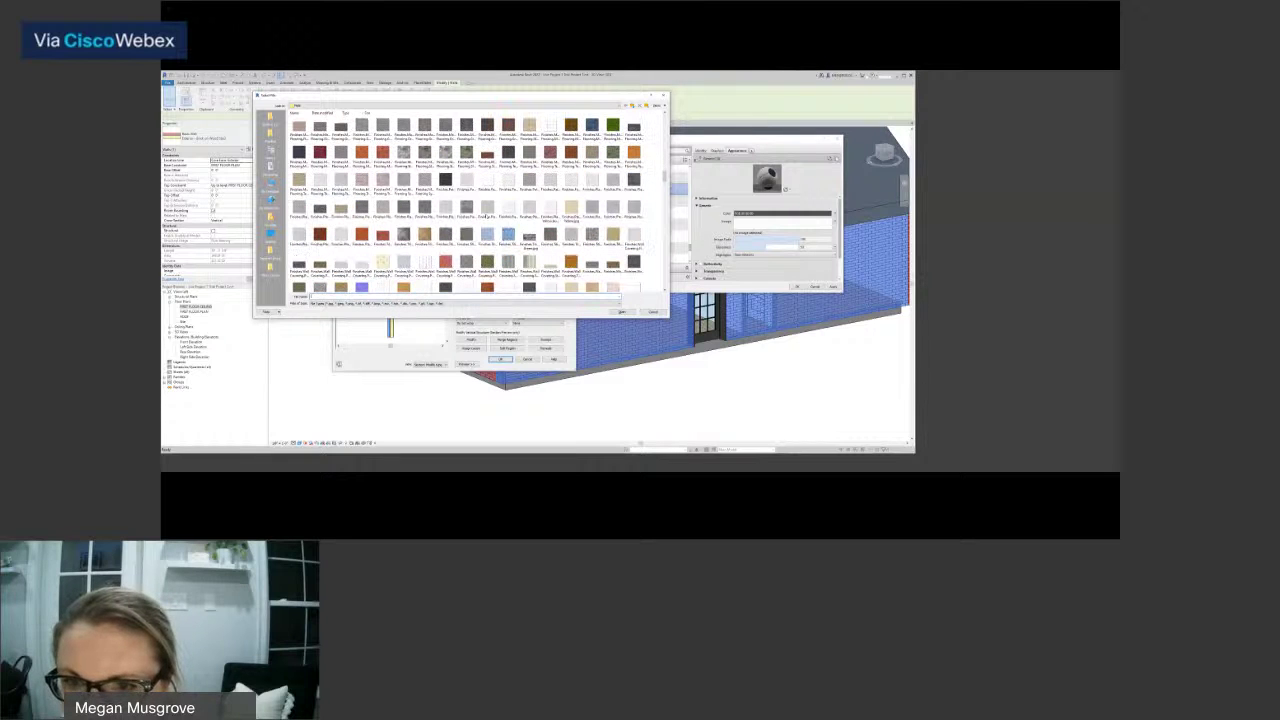
{"action": "scroll", "coordinate": [486, 214], "scroll_direction": "down", "scroll_amount": 3}
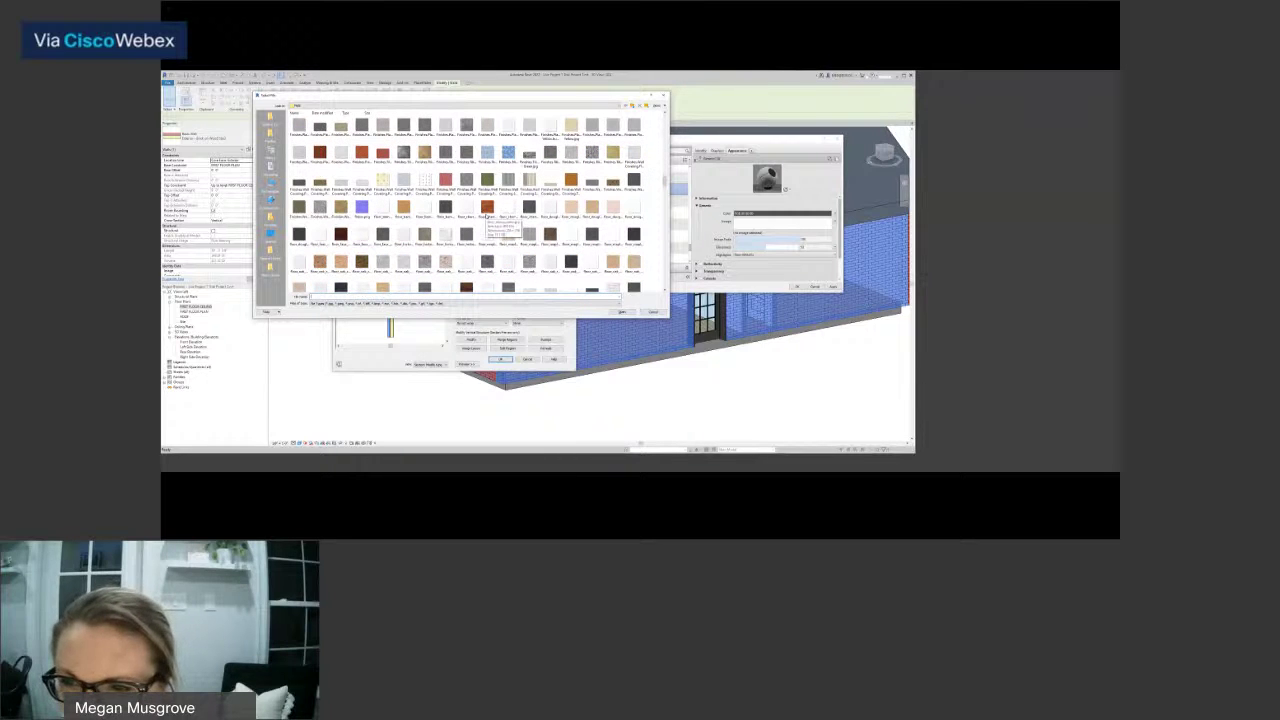
{"action": "scroll", "coordinate": [486, 214], "scroll_direction": "down", "scroll_amount": 3}
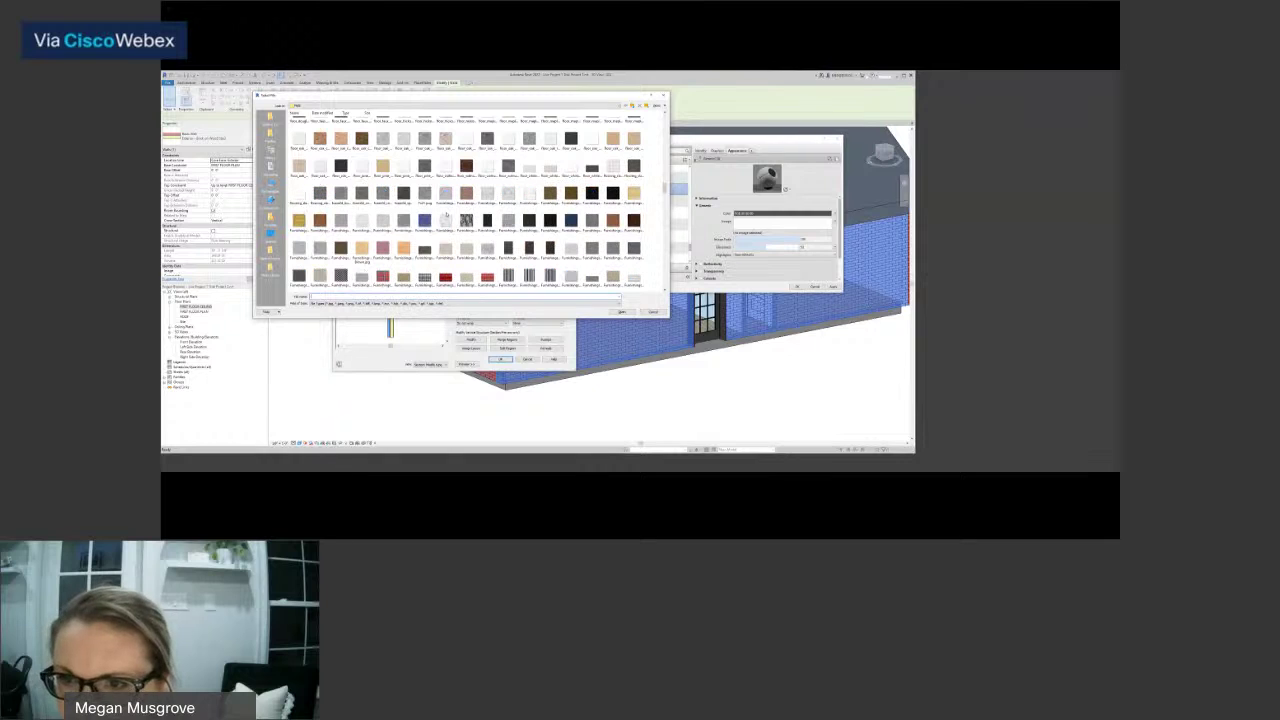
{"action": "scroll", "coordinate": [488, 226], "scroll_direction": "down", "scroll_amount": 3}
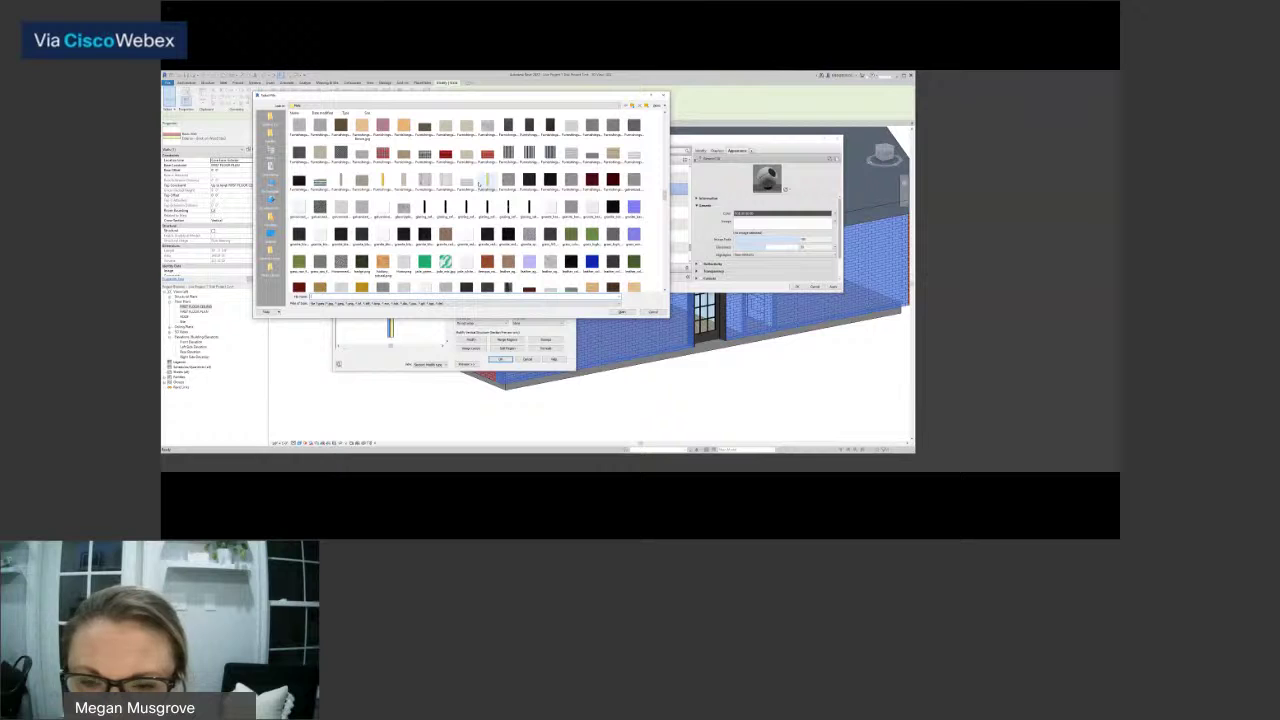
{"action": "scroll", "coordinate": [479, 183], "scroll_direction": "down", "scroll_amount": 2}
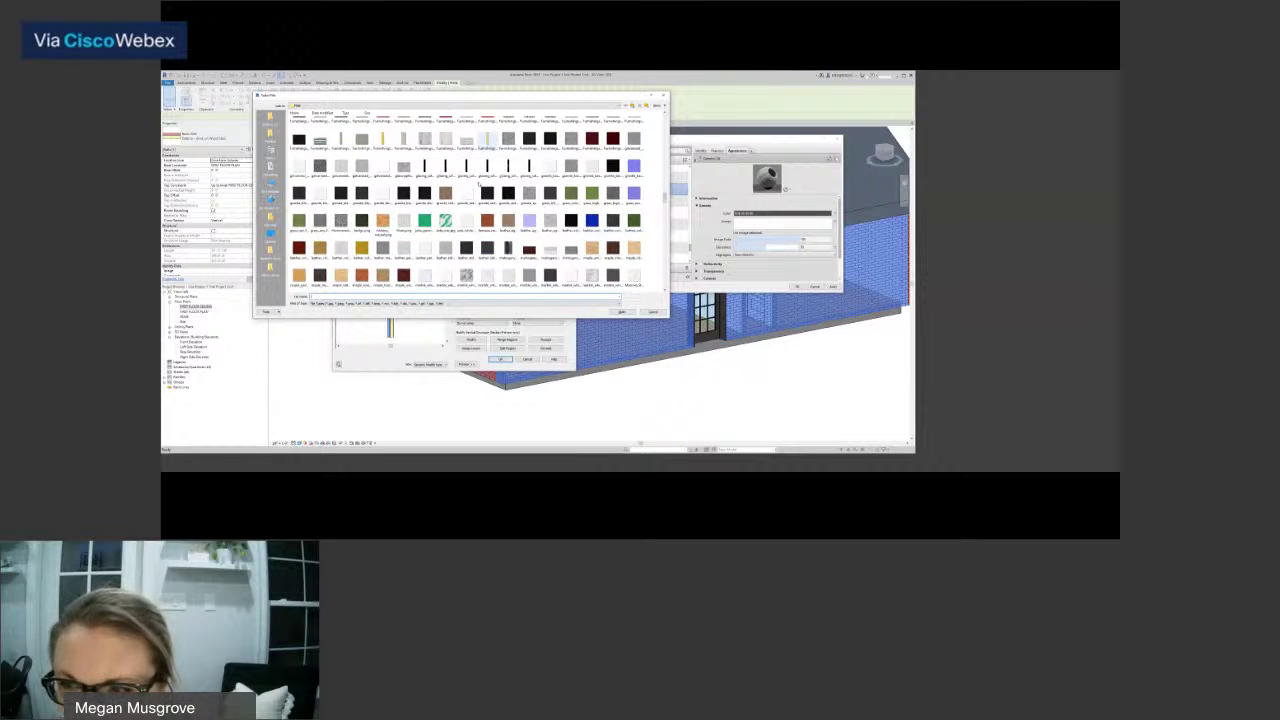
{"action": "scroll", "coordinate": [478, 185], "scroll_direction": "down", "scroll_amount": 3}
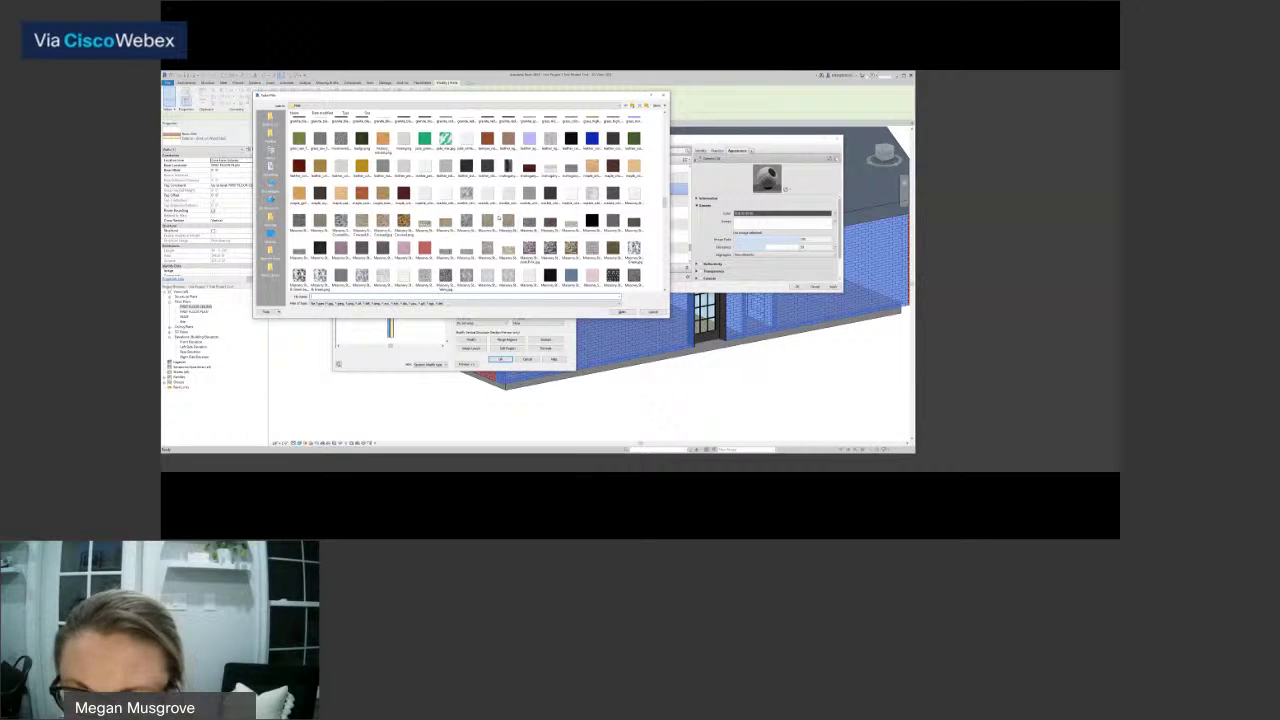
{"action": "scroll", "coordinate": [495, 218], "scroll_direction": "down", "scroll_amount": 2}
{"action": "scroll", "coordinate": [495, 218], "scroll_direction": "down", "scroll_amount": 1}
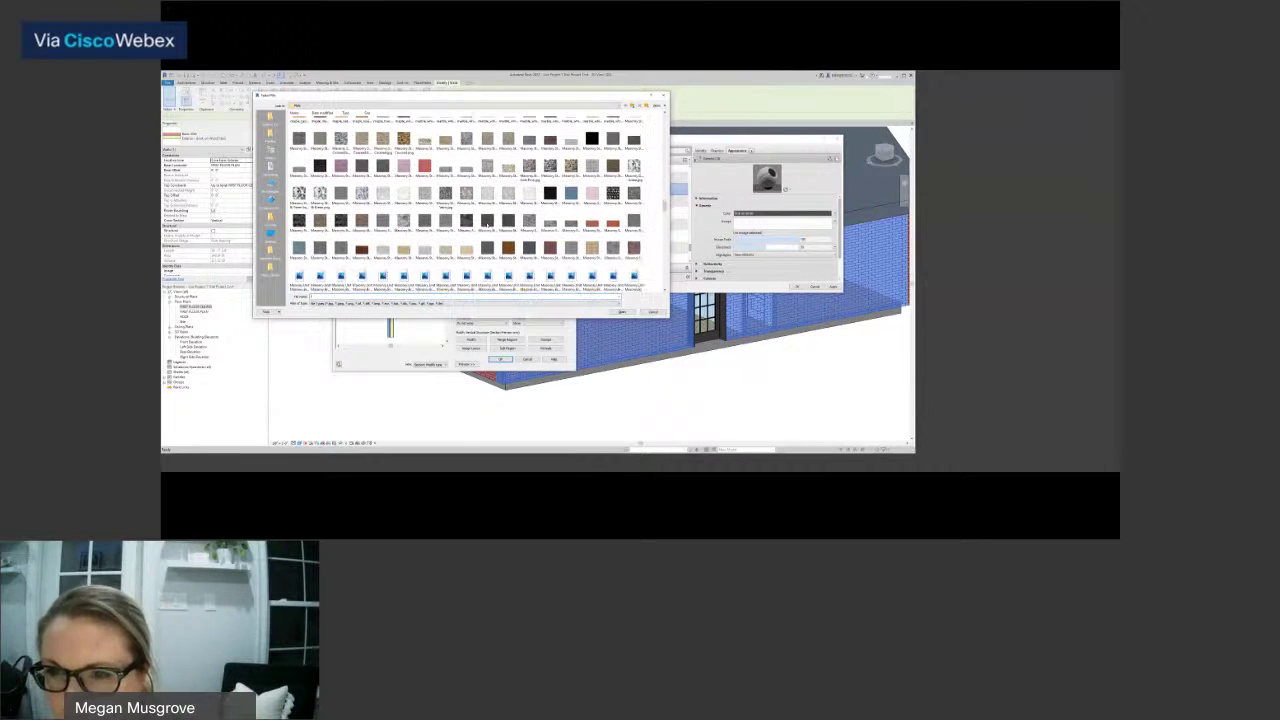
{"action": "scroll", "coordinate": [485, 224], "scroll_direction": "down", "scroll_amount": 2}
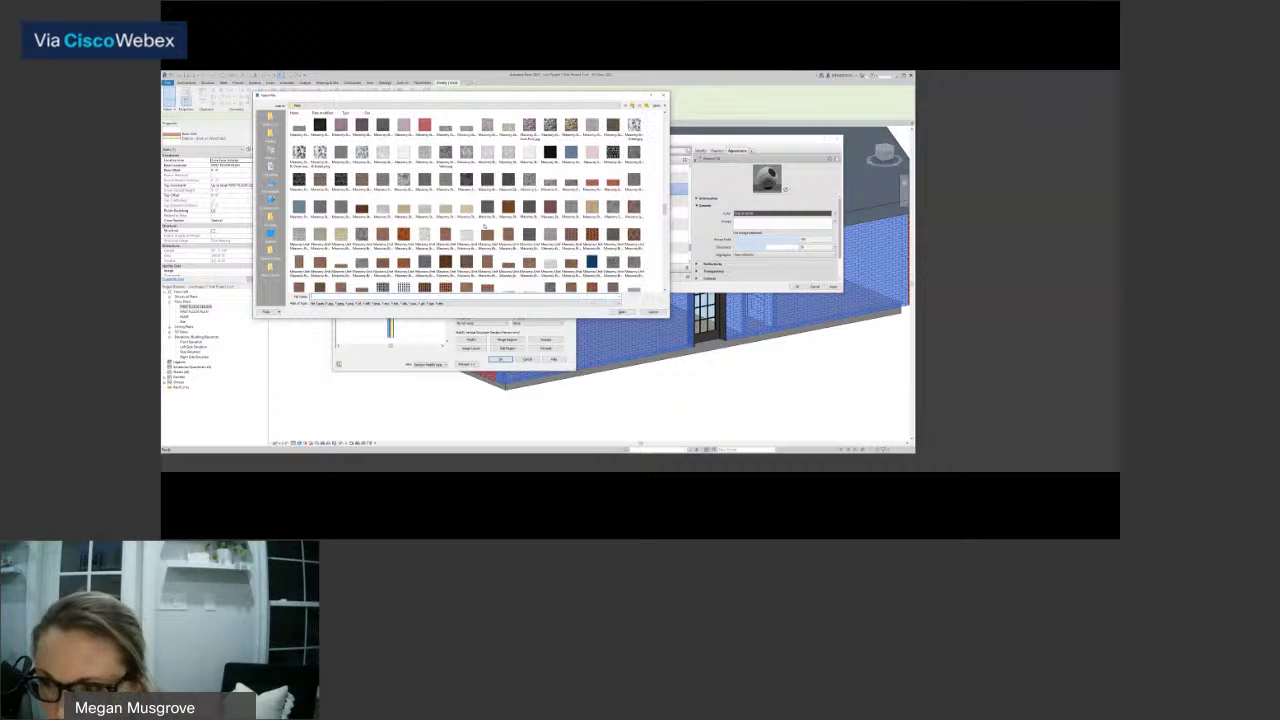
{"action": "scroll", "coordinate": [474, 227], "scroll_direction": "down", "scroll_amount": 2}
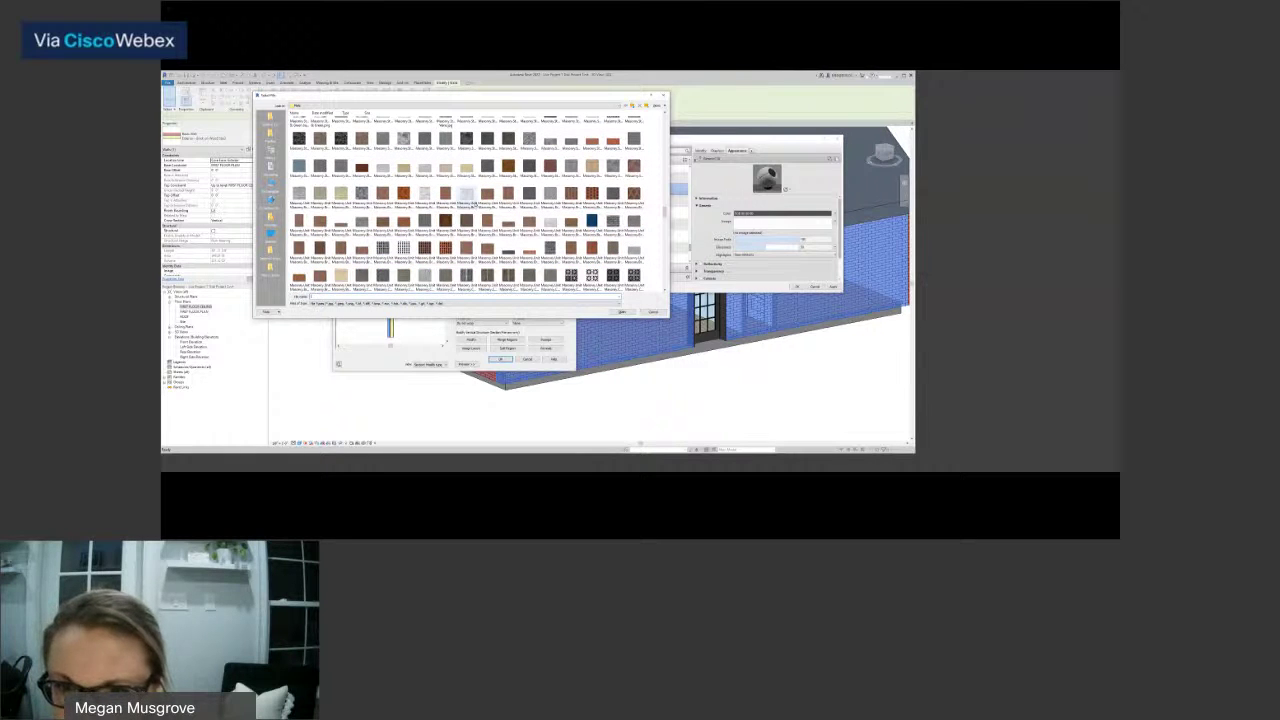
{"action": "scroll", "coordinate": [474, 205], "scroll_direction": "down", "scroll_amount": 3}
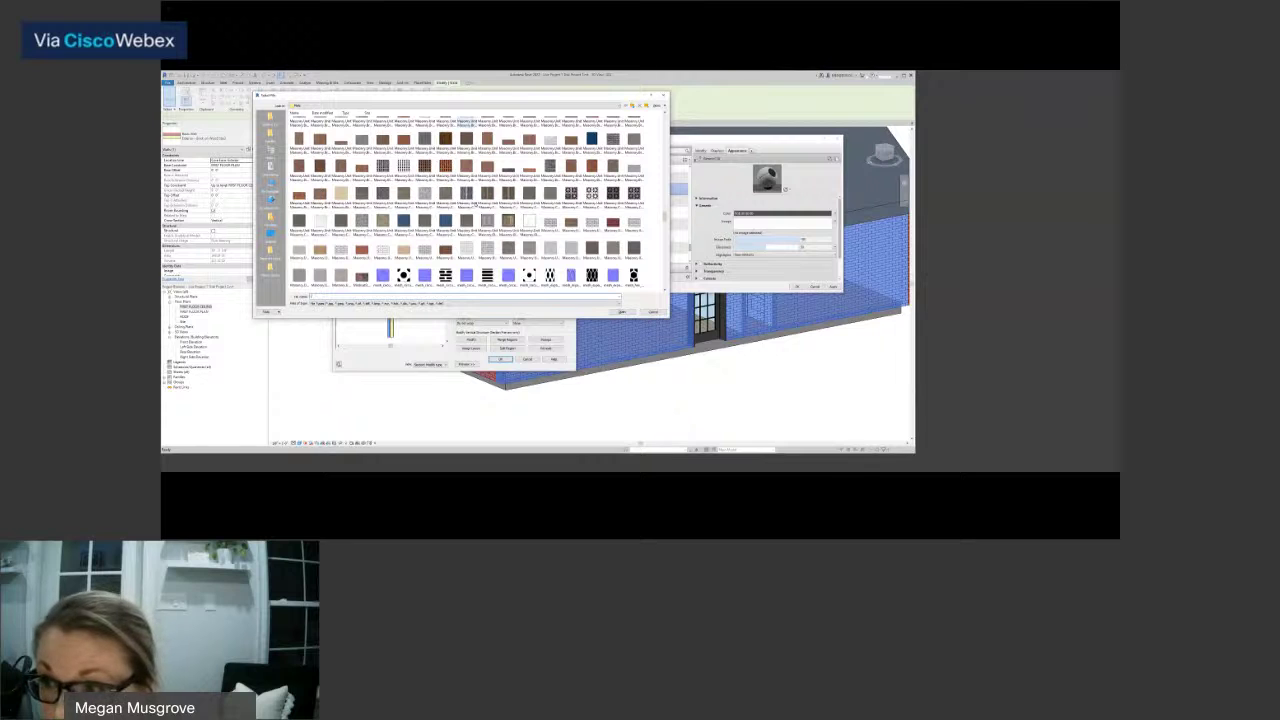
{"action": "scroll", "coordinate": [474, 205], "scroll_direction": "down", "scroll_amount": 3}
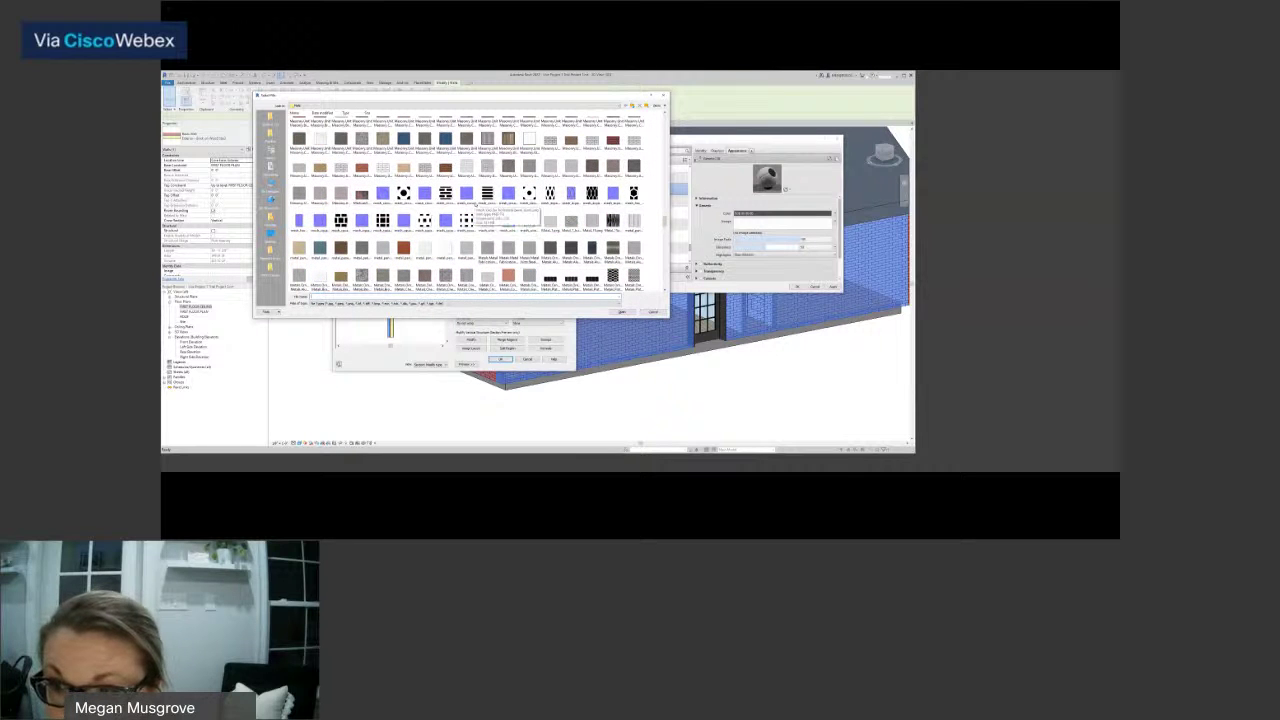
{"action": "scroll", "coordinate": [474, 205], "scroll_direction": "down", "scroll_amount": 3}
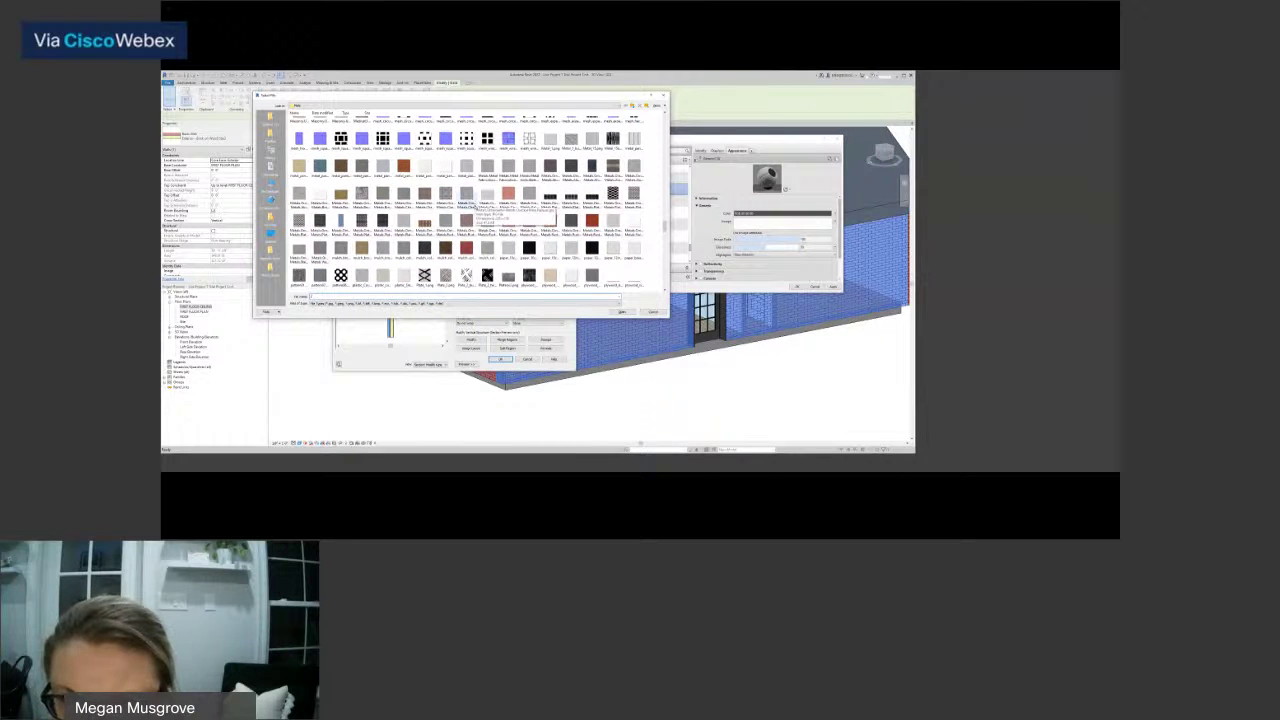
{"action": "scroll", "coordinate": [474, 207], "scroll_direction": "down", "scroll_amount": 3}
{"action": "scroll", "coordinate": [474, 207], "scroll_direction": "down", "scroll_amount": 3}
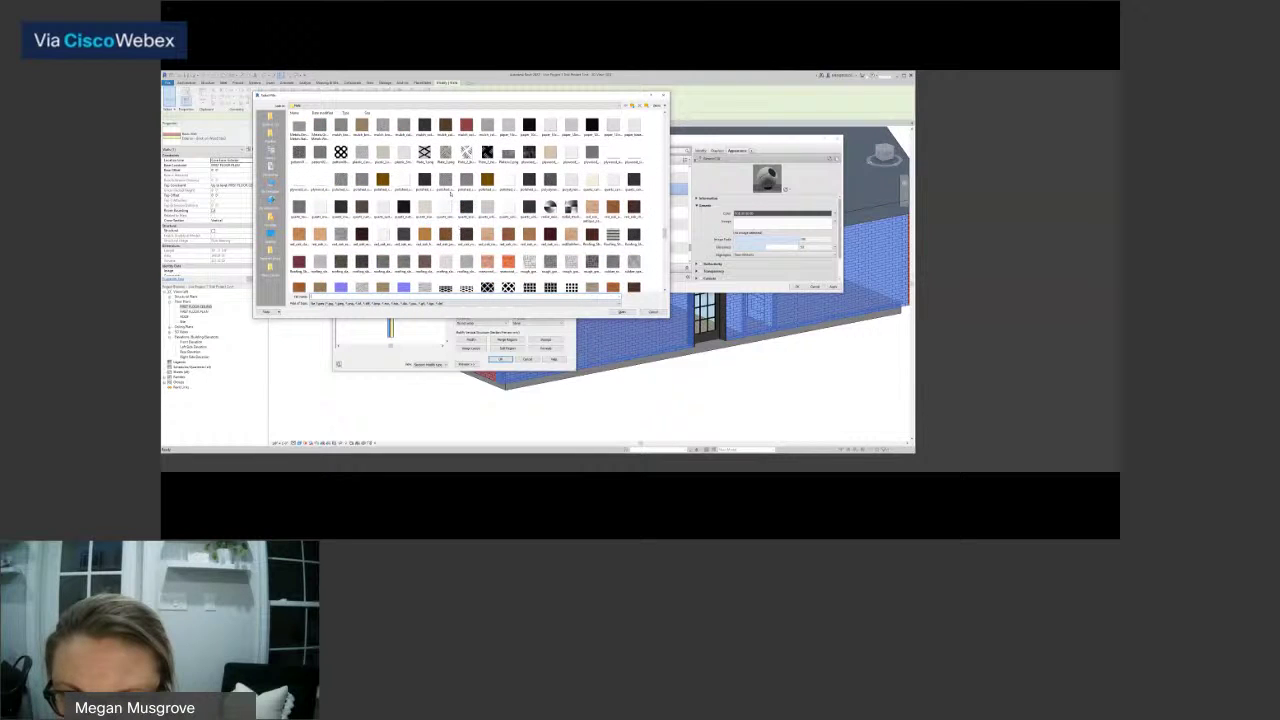
{"action": "scroll", "coordinate": [452, 195], "scroll_direction": "down", "scroll_amount": 2}
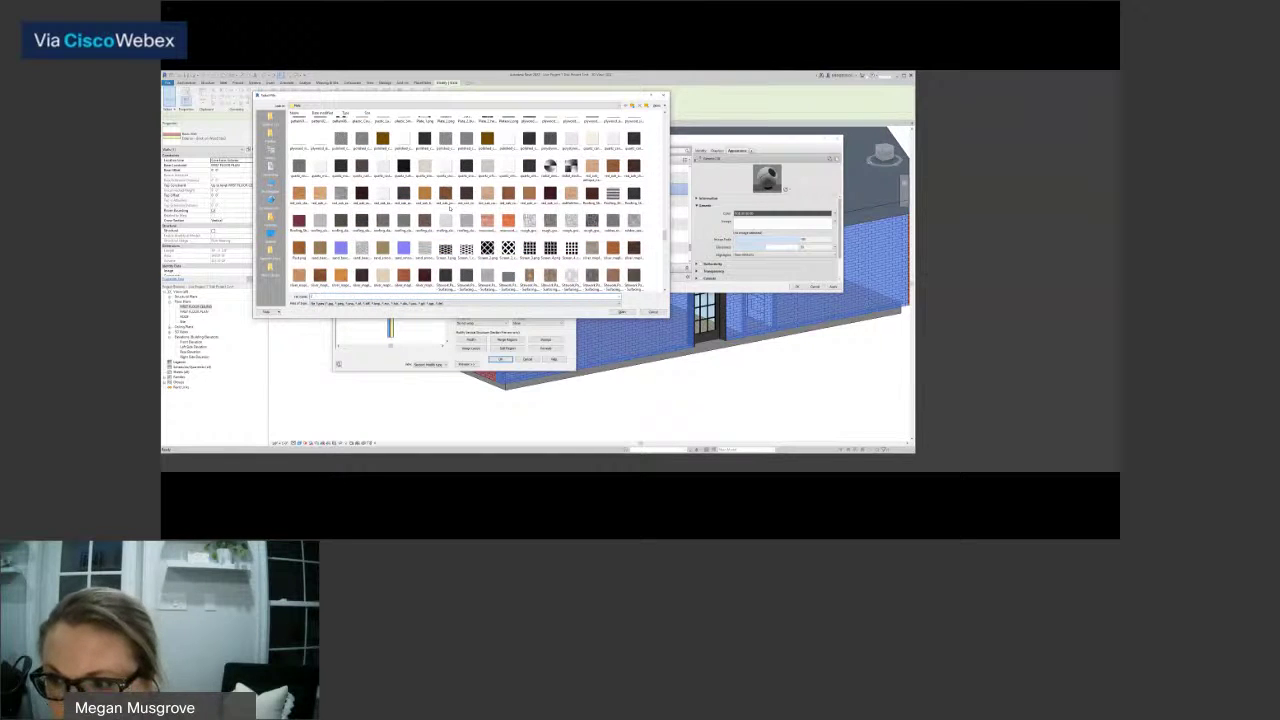
{"action": "scroll", "coordinate": [452, 203], "scroll_direction": "down", "scroll_amount": 3}
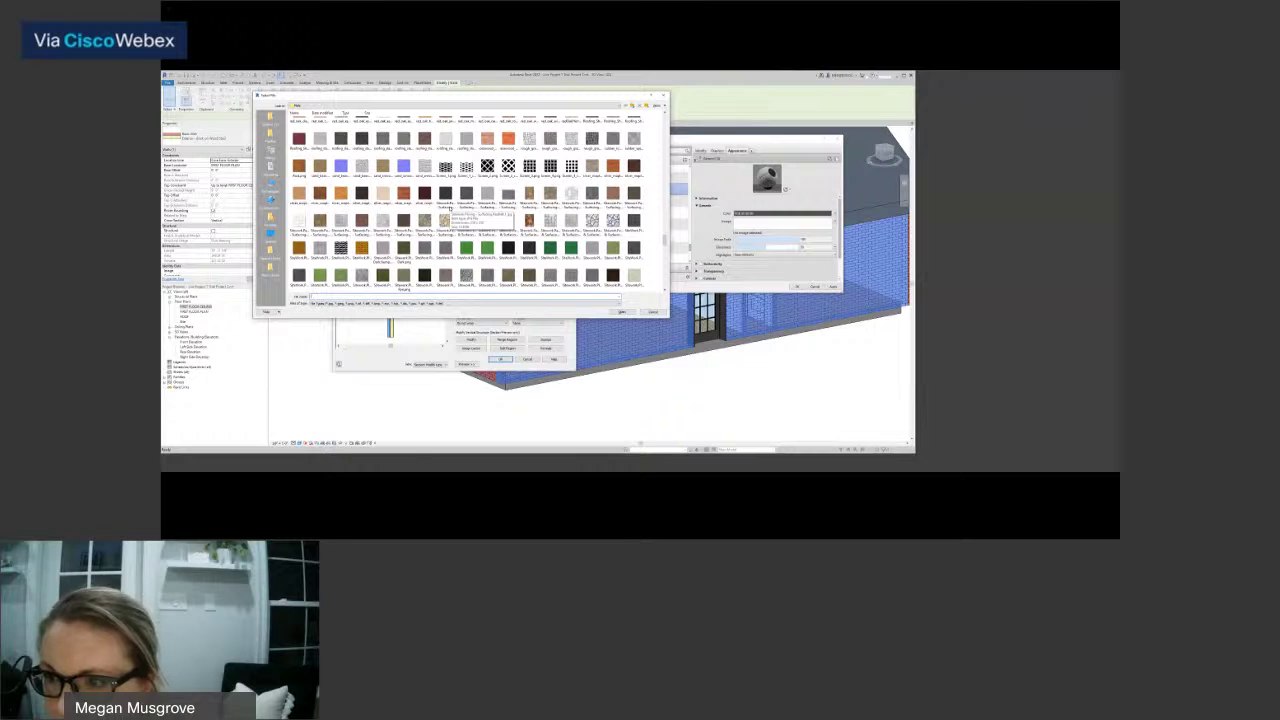
{"action": "scroll", "coordinate": [452, 207], "scroll_direction": "down", "scroll_amount": 3}
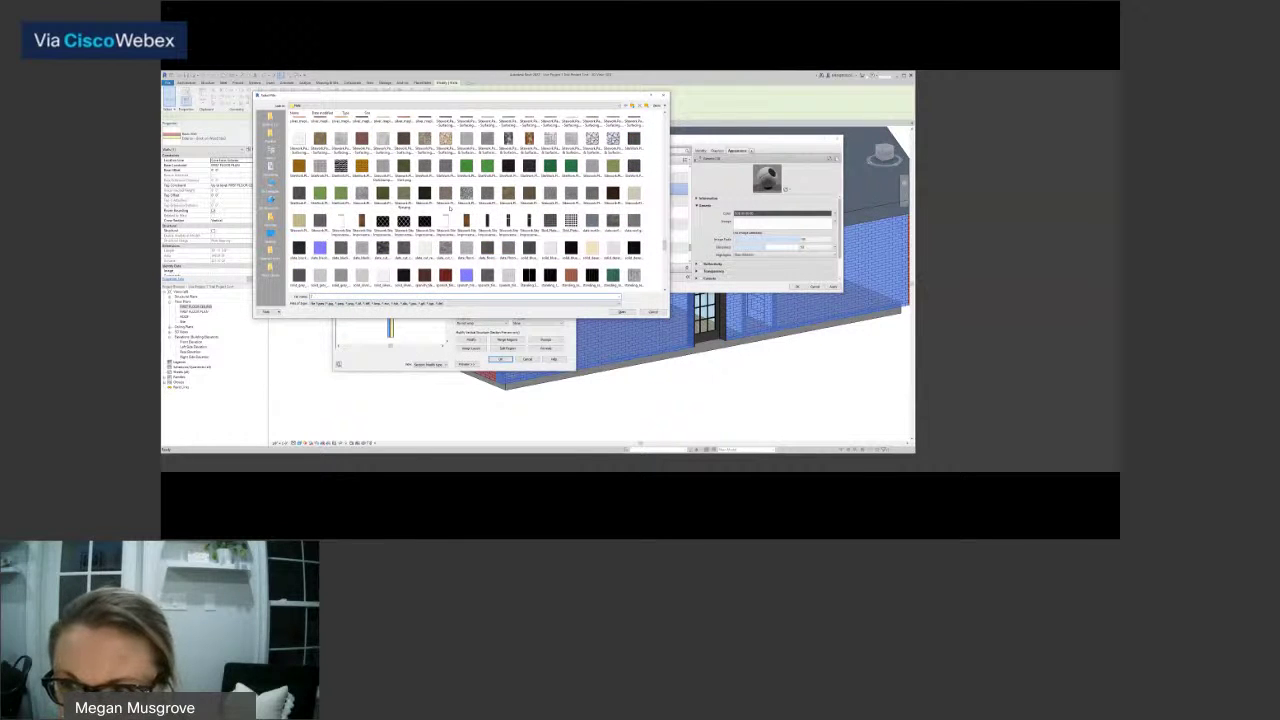
Choose the white Thermal_Moisture horizontal siding panels texture as the image for the Siding material's generic appearance.
{"action": "scroll", "coordinate": [450, 208], "scroll_direction": "down", "scroll_amount": 3}
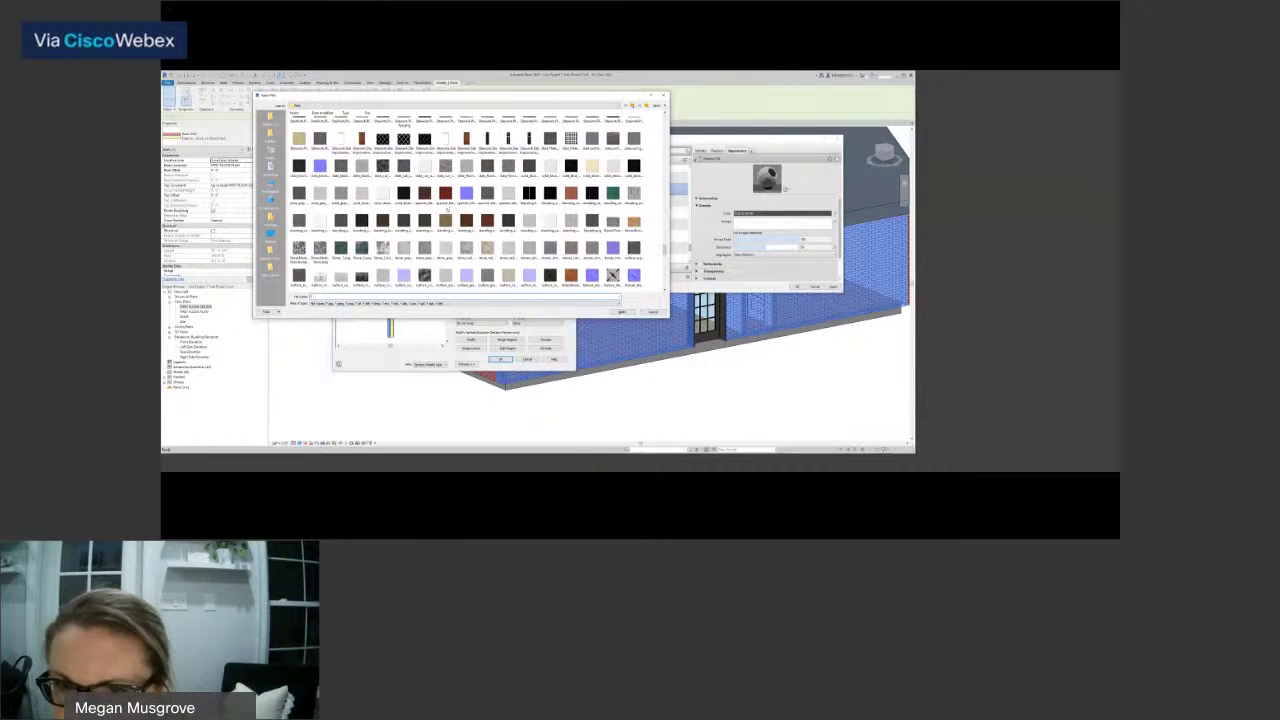
{"action": "scroll", "coordinate": [448, 208], "scroll_direction": "down", "scroll_amount": 3}
{"action": "scroll", "coordinate": [449, 208], "scroll_direction": "down", "scroll_amount": 3}
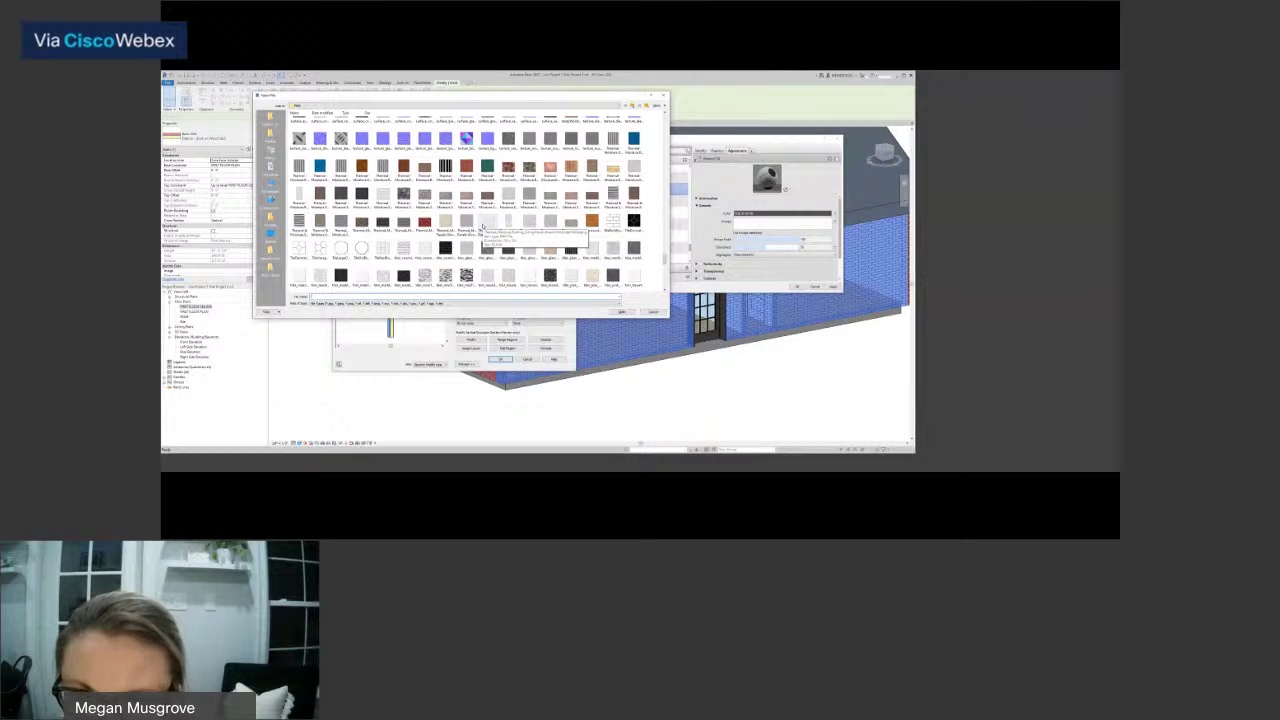
{"action": "left_click", "coordinate": [485, 227]}
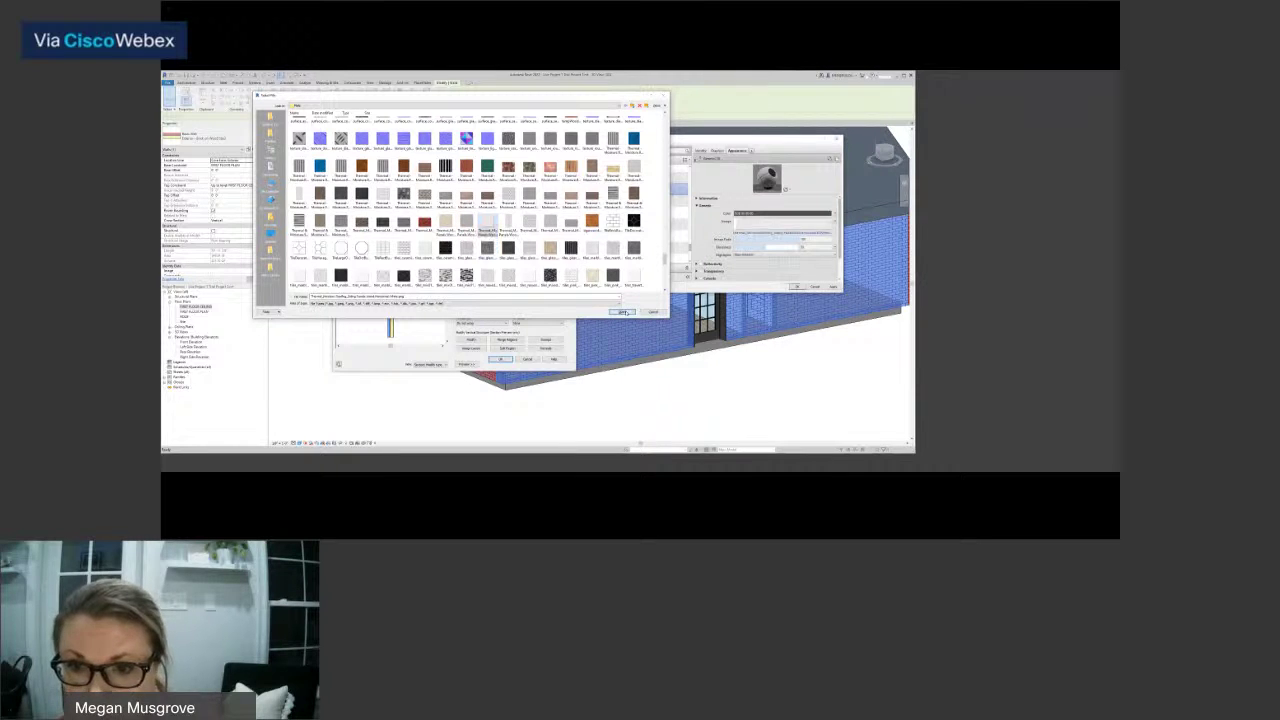
{"action": "left_click", "coordinate": [622, 312]}
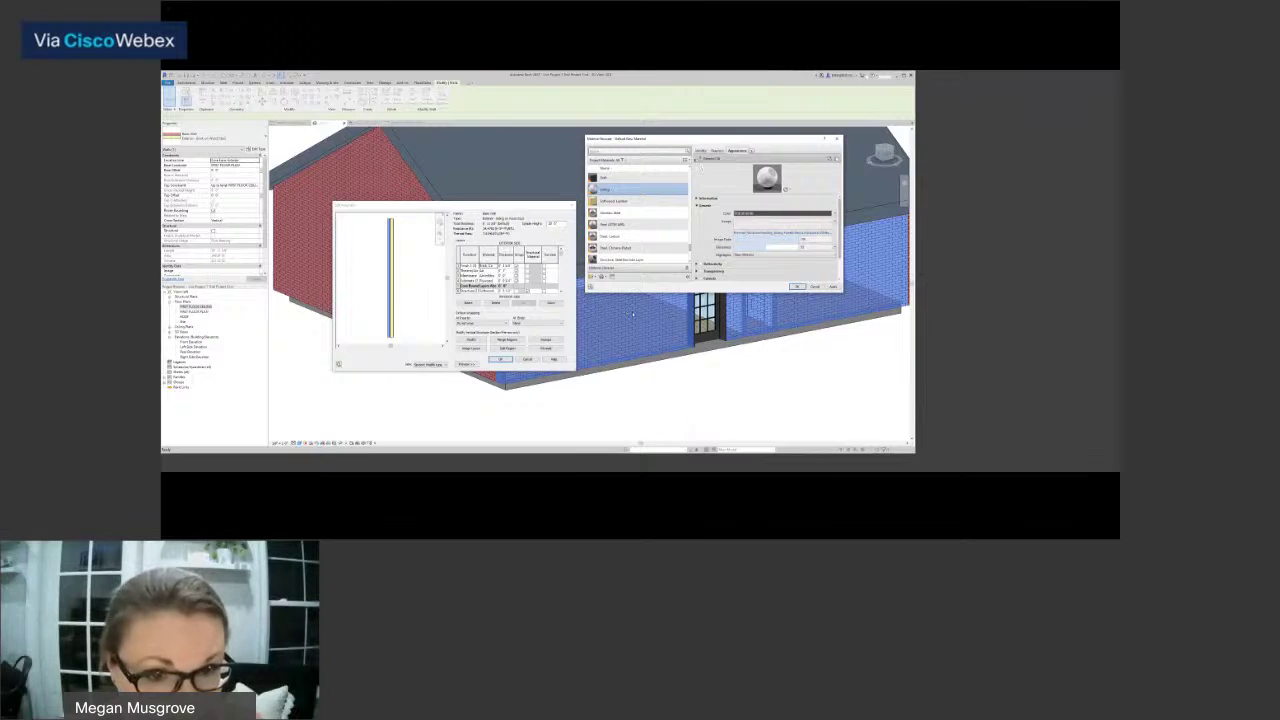
{"action": "scroll", "coordinate": [702, 240], "scroll_direction": "down", "scroll_amount": 2}
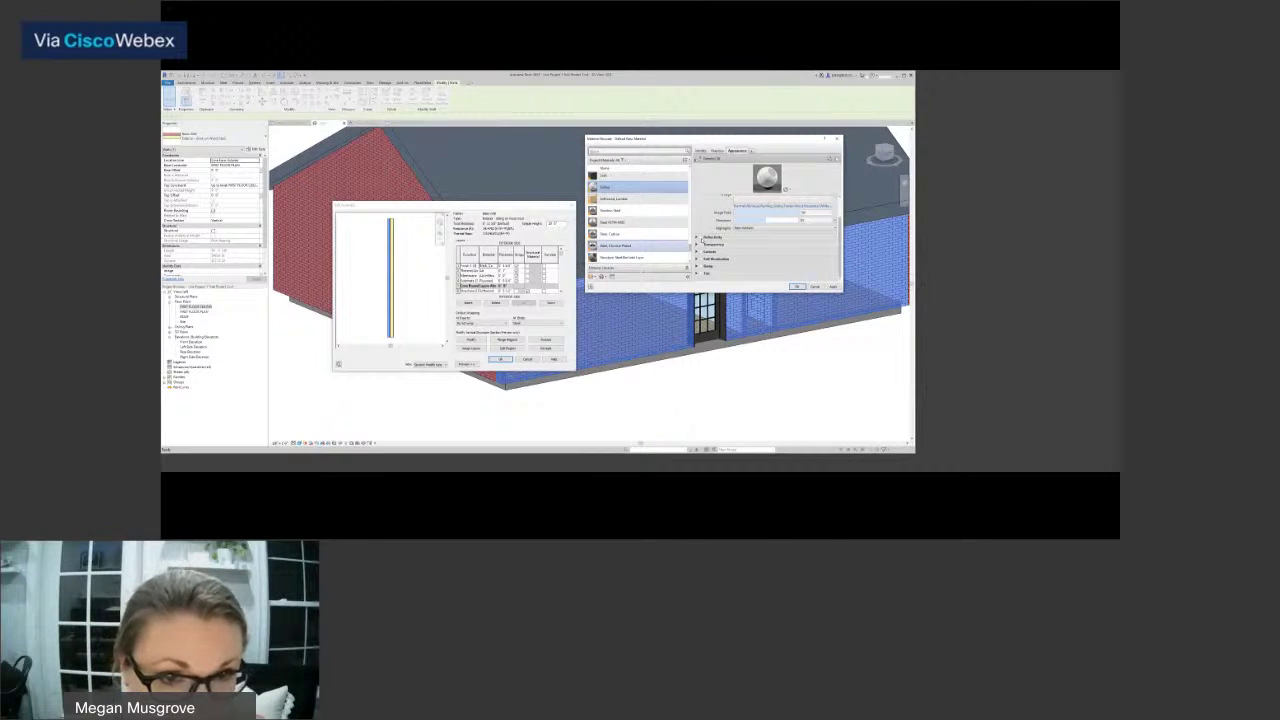
{"action": "scroll", "coordinate": [702, 240], "scroll_direction": "up", "scroll_amount": 2}
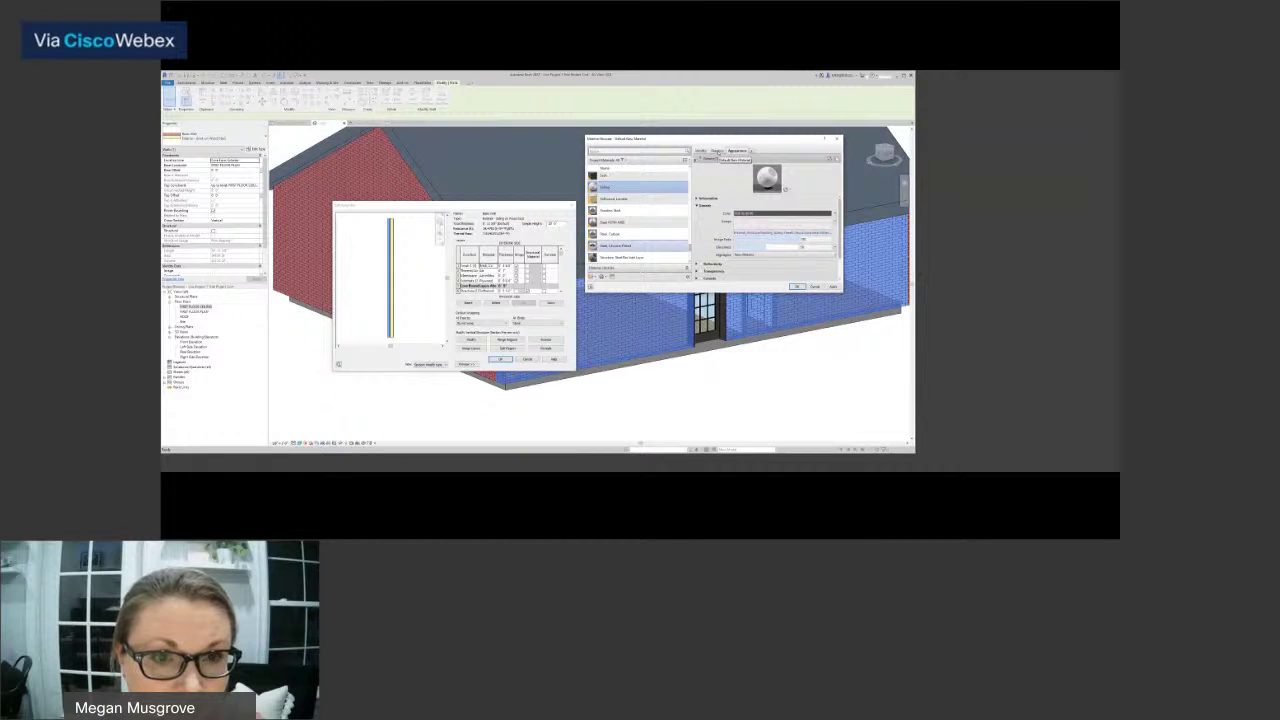
Set the foreground surface pattern of the Siding material to the 8" Parallel model pattern.
{"action": "left_click", "coordinate": [717, 150]}
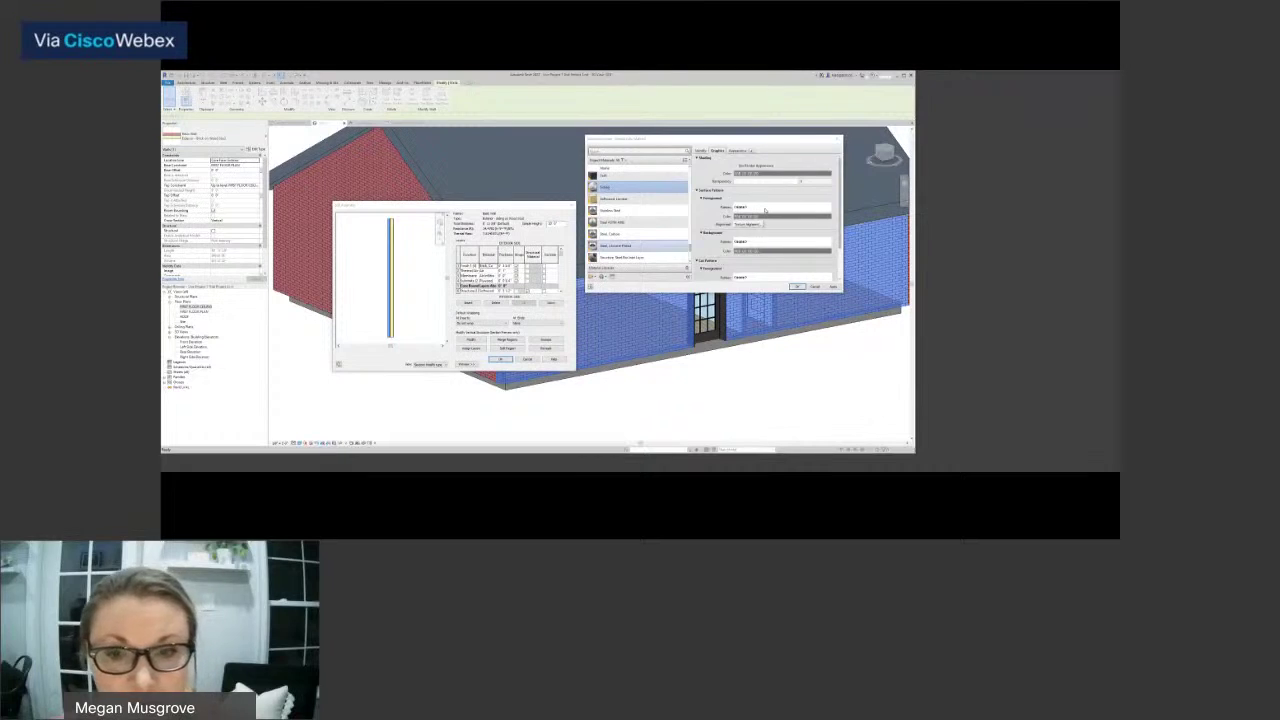
{"action": "left_click", "coordinate": [765, 209]}
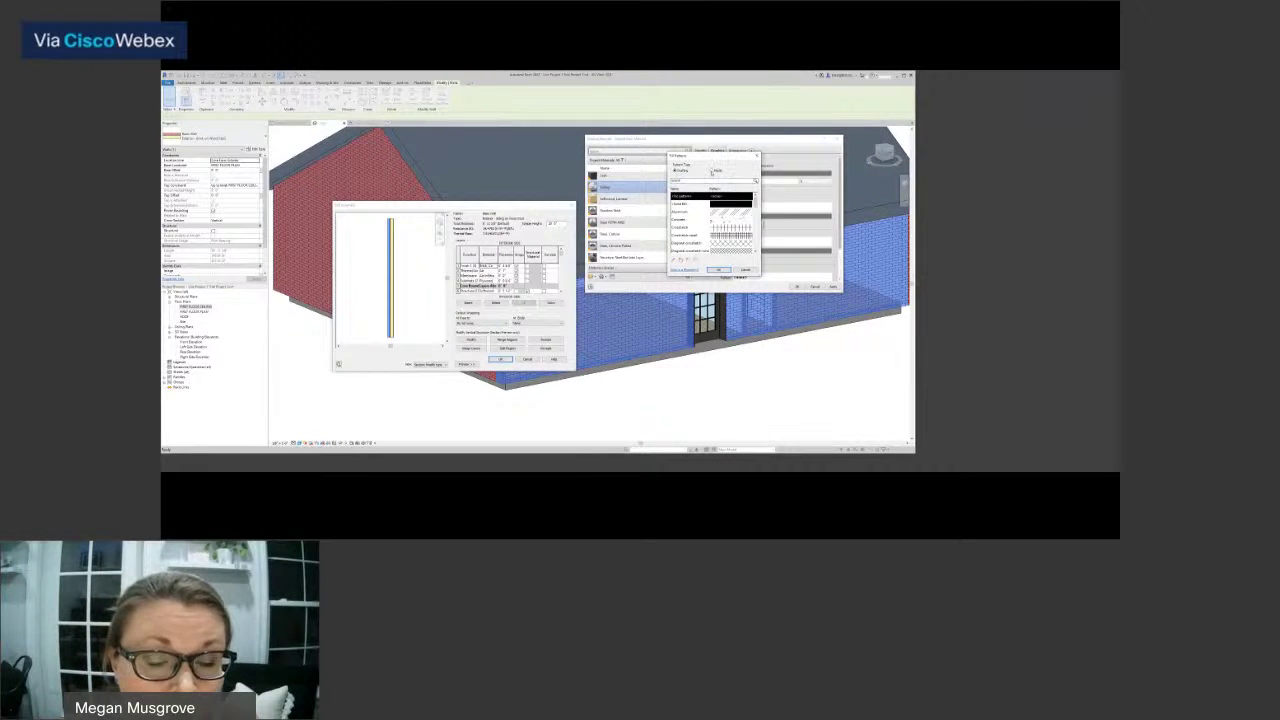
{"action": "left_click", "coordinate": [712, 171]}
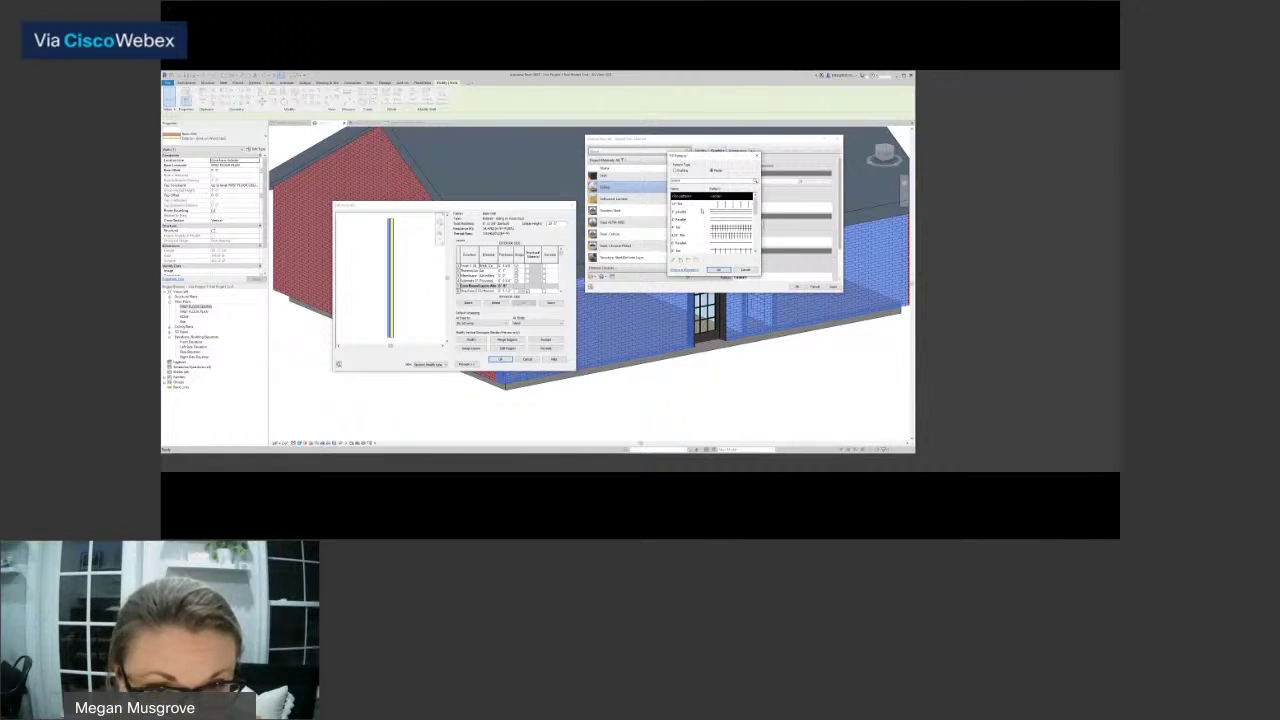
{"action": "scroll", "coordinate": [695, 226], "scroll_direction": "down", "scroll_amount": 3}
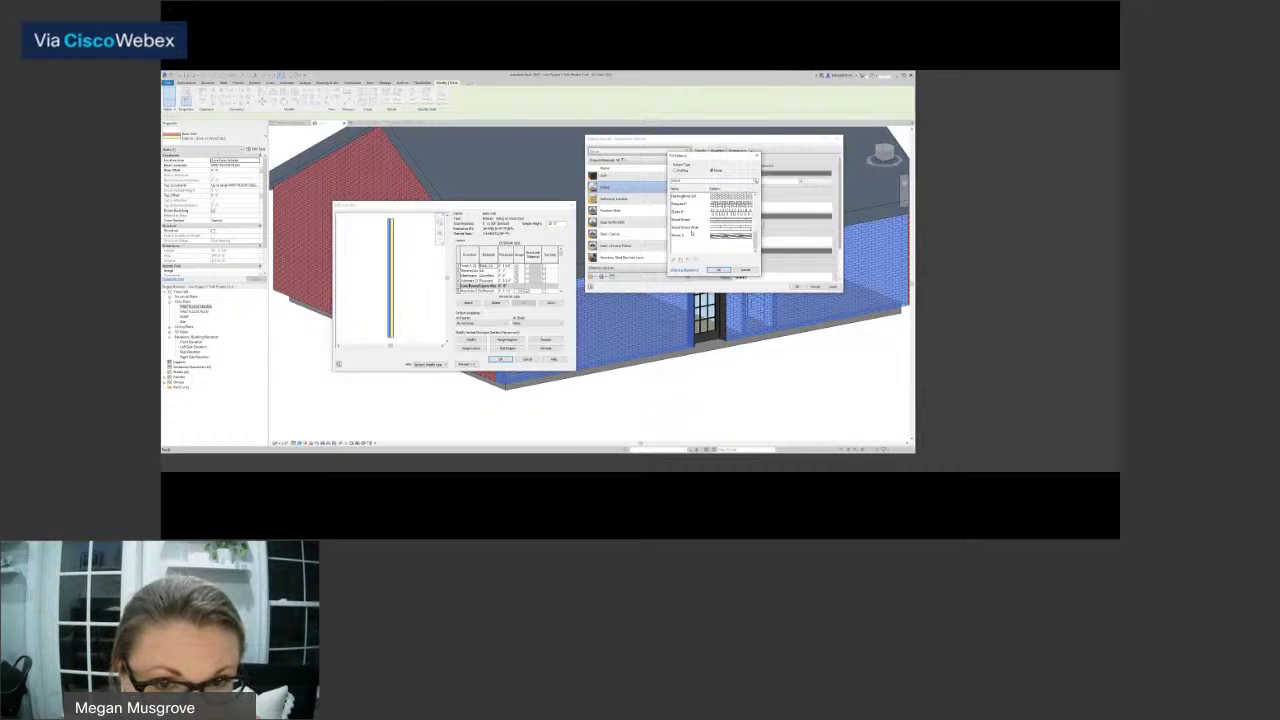
{"action": "scroll", "coordinate": [691, 233], "scroll_direction": "up", "scroll_amount": 5}
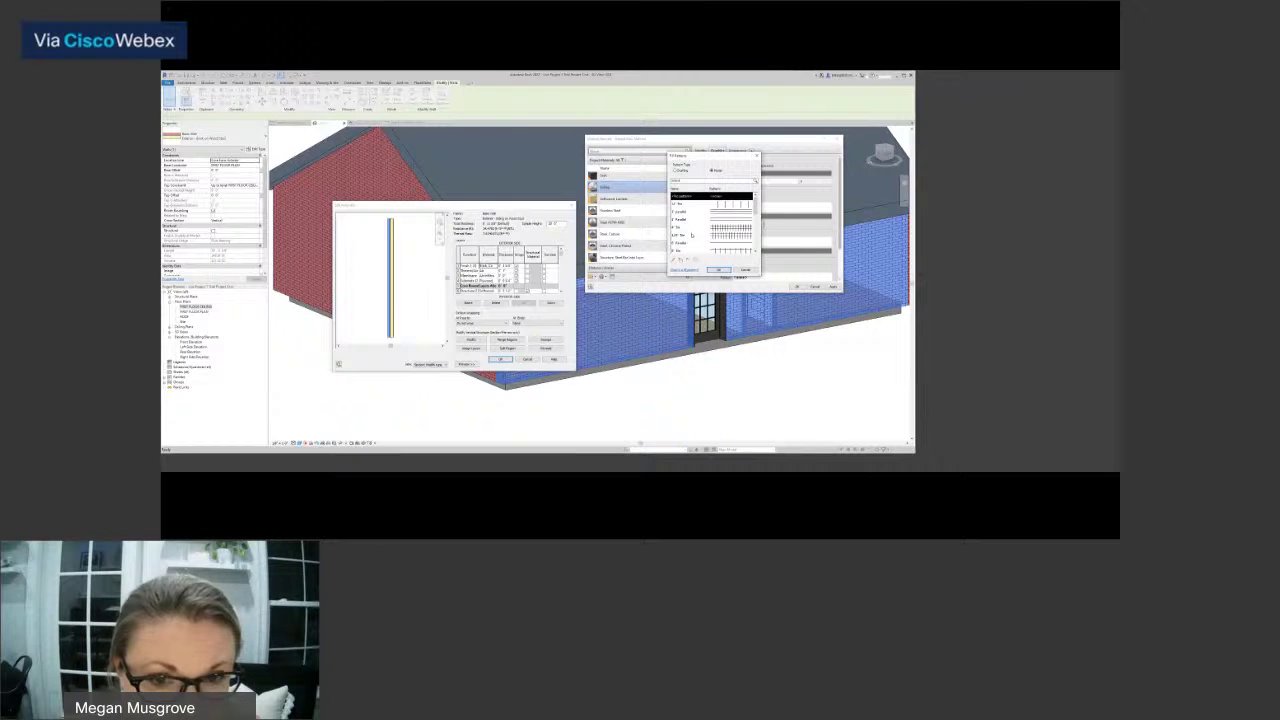
{"action": "left_click", "coordinate": [683, 243]}
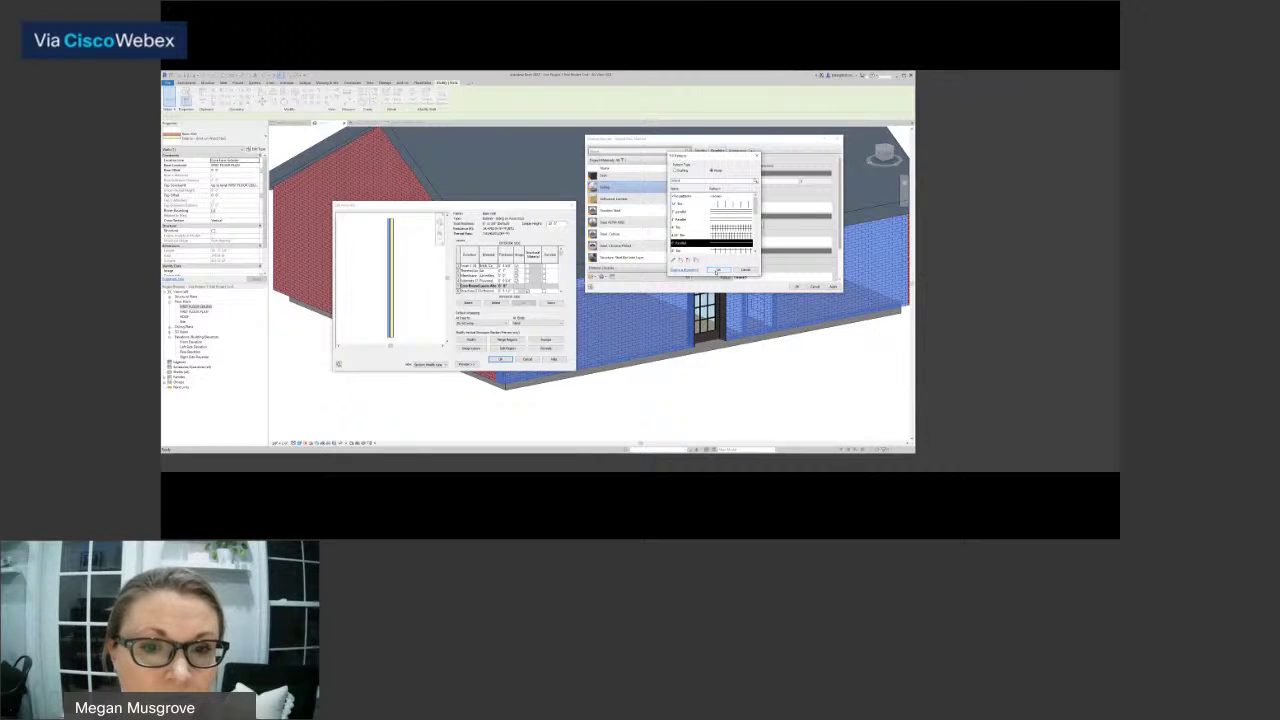
{"action": "left_click", "coordinate": [717, 270]}
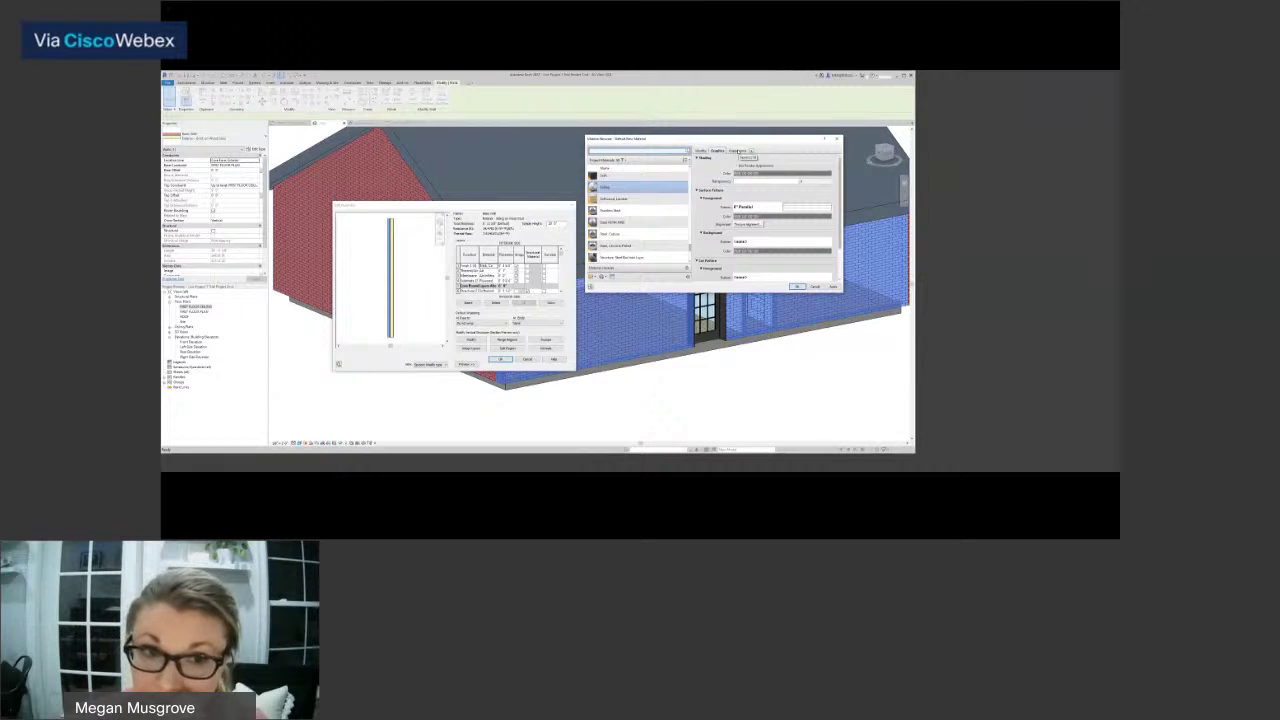
Set the sample size of the Siding material's appearance texture to 4 and finish editing the texture.
{"action": "left_click", "coordinate": [737, 151]}
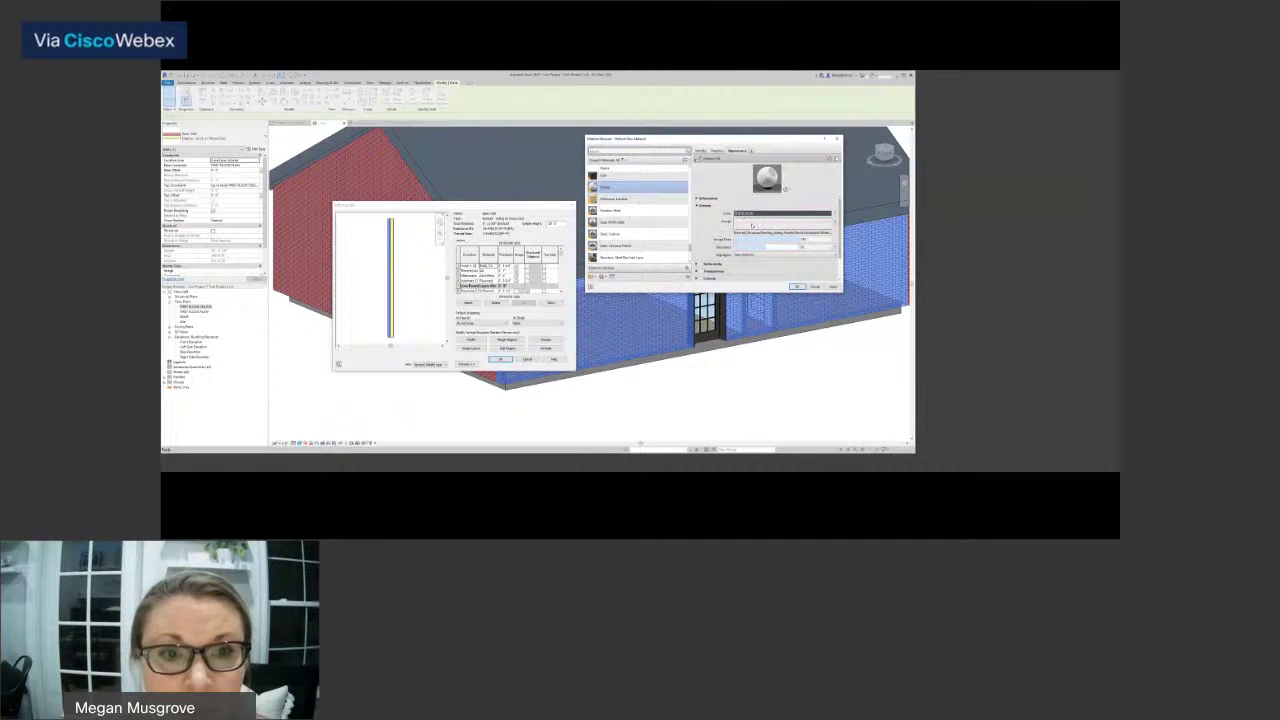
{"action": "left_click", "coordinate": [752, 224]}
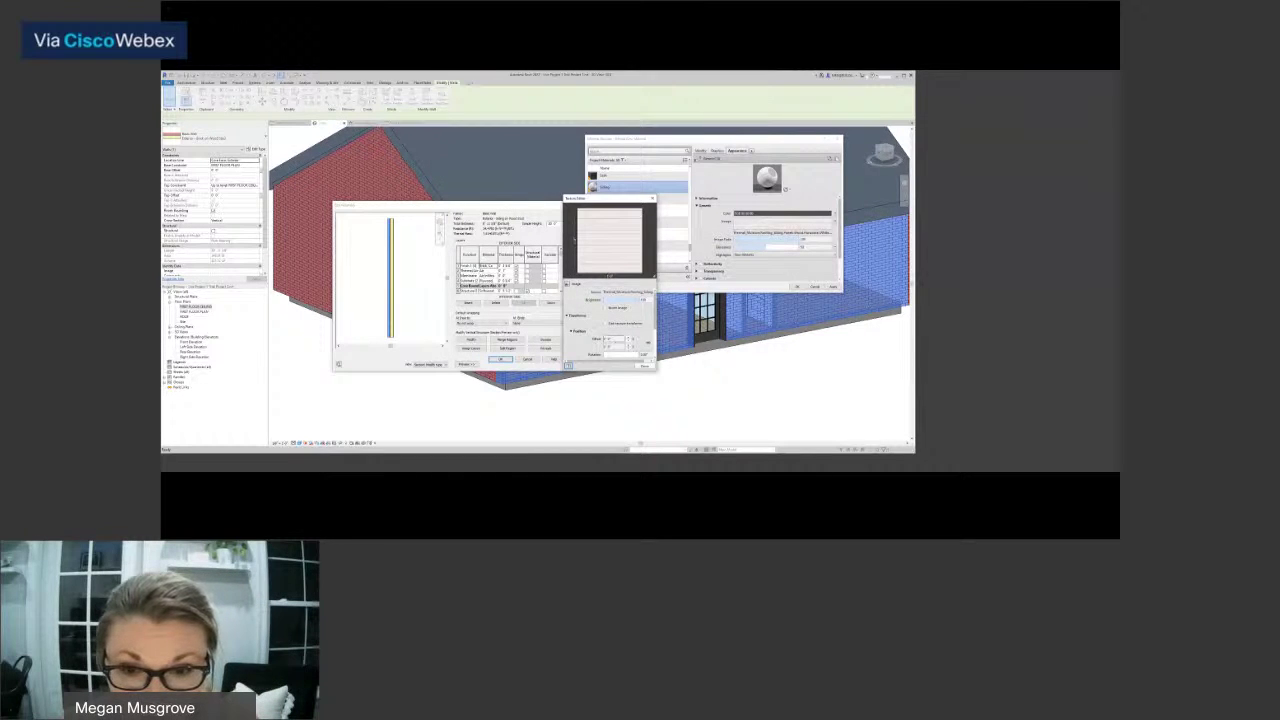
{"action": "scroll", "coordinate": [617, 343], "scroll_direction": "down", "scroll_amount": 2}
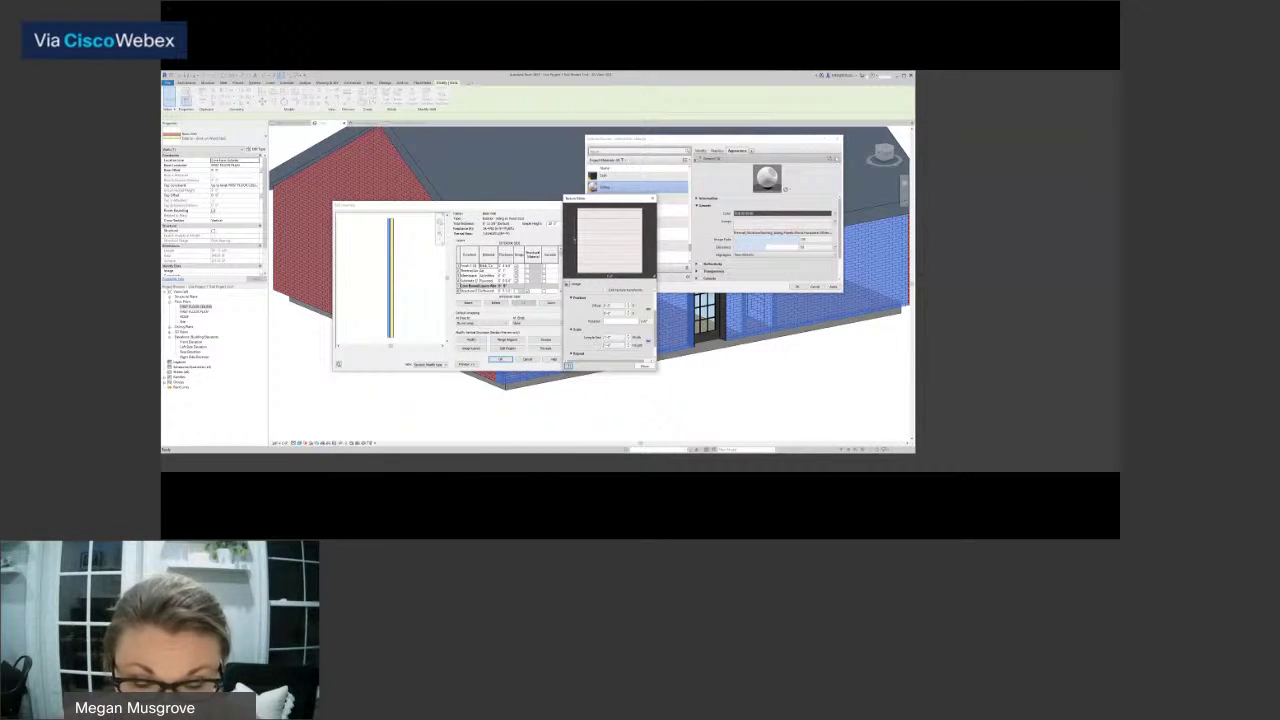
{"action": "left_click", "coordinate": [612, 338]}
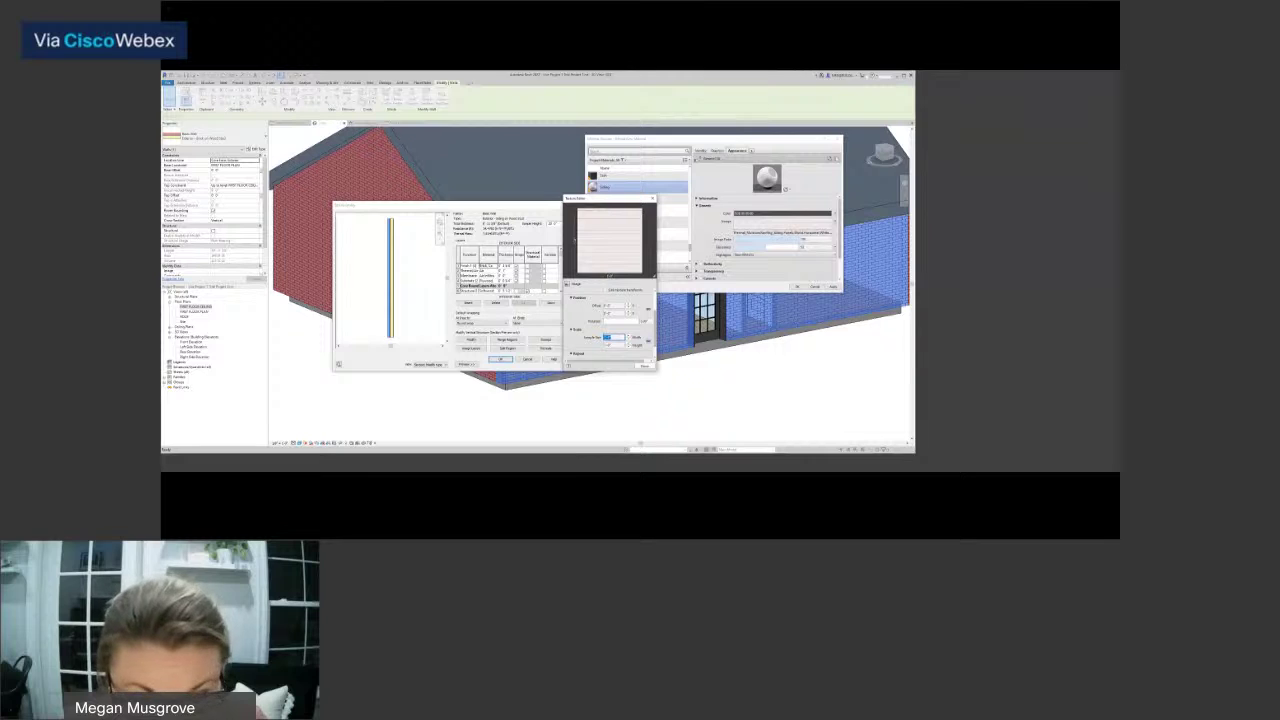
{"action": "type", "text": "4"}
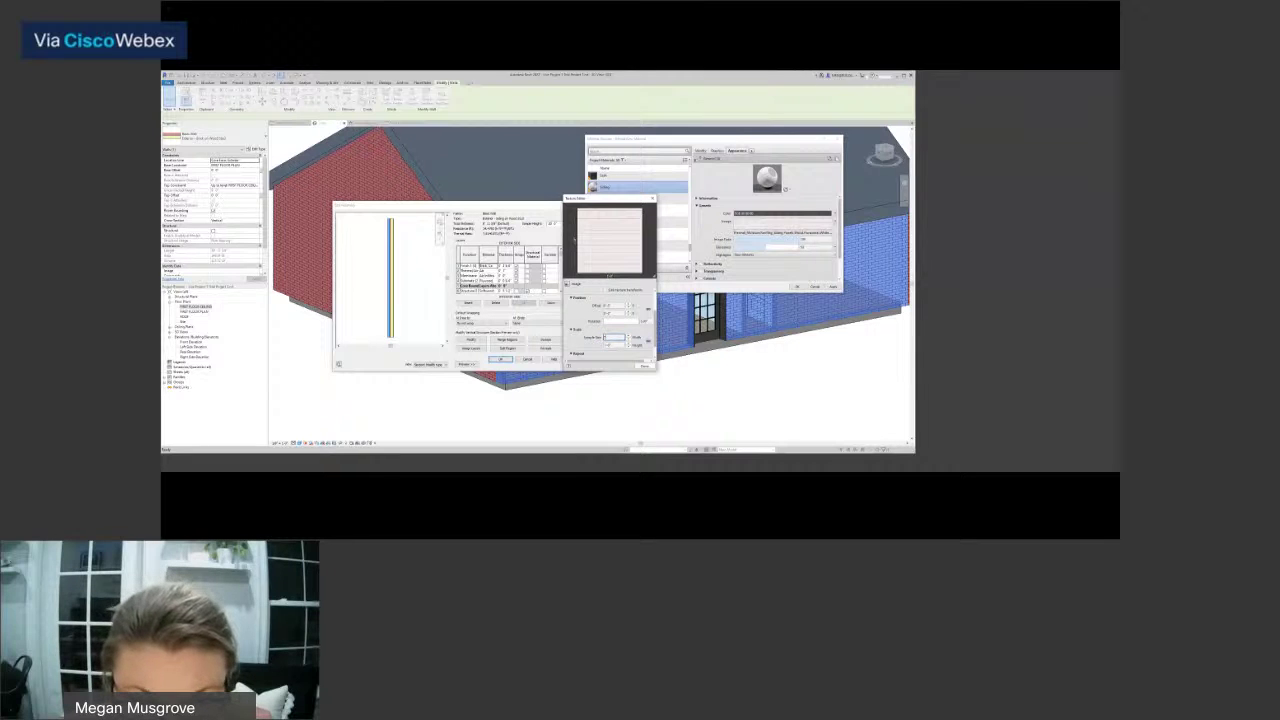
{"action": "key", "text": "Return"}
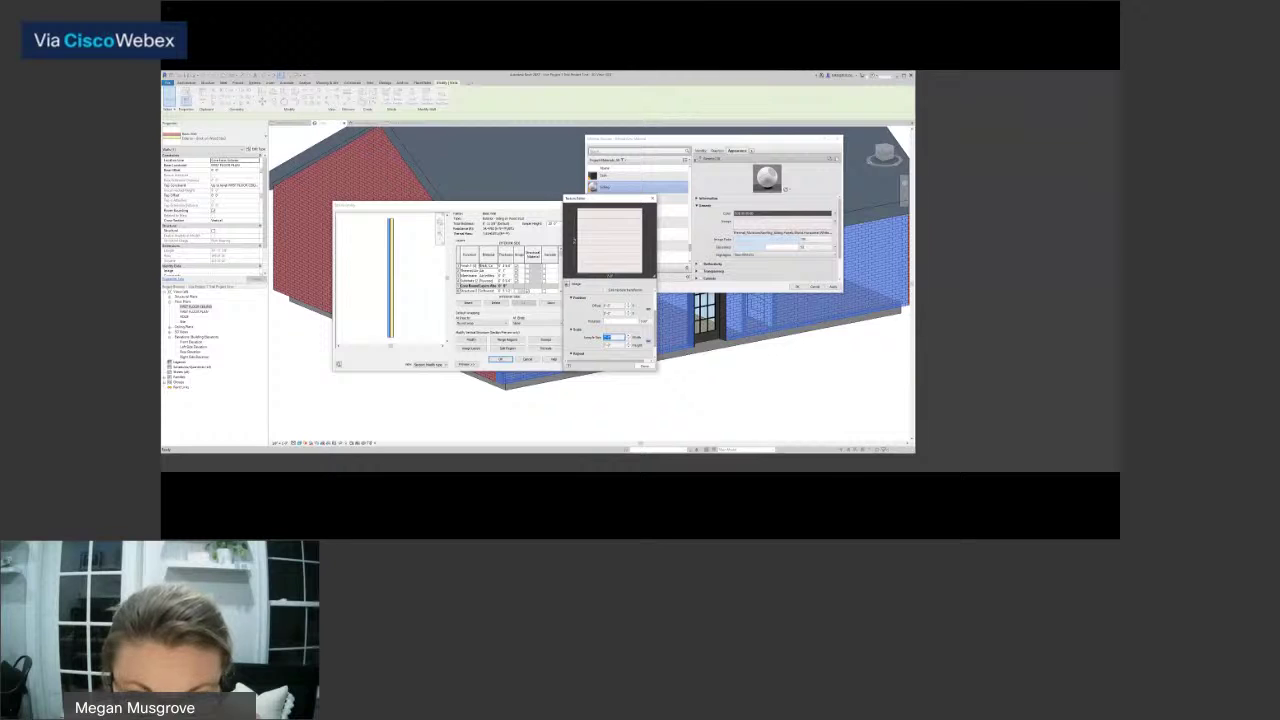
{"action": "left_click", "coordinate": [645, 367]}
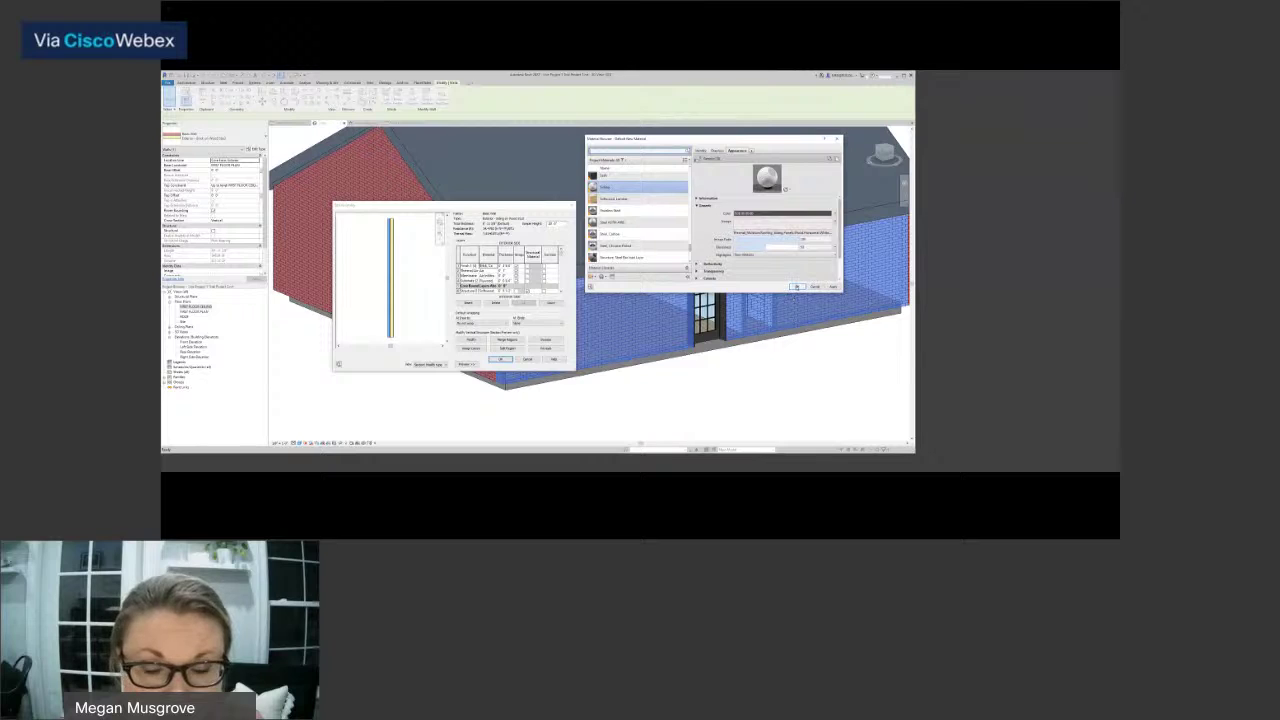
Assign the Siding material to the finish layer and apply the wall assembly and type changes to the long wall.
{"action": "left_click", "coordinate": [797, 287]}
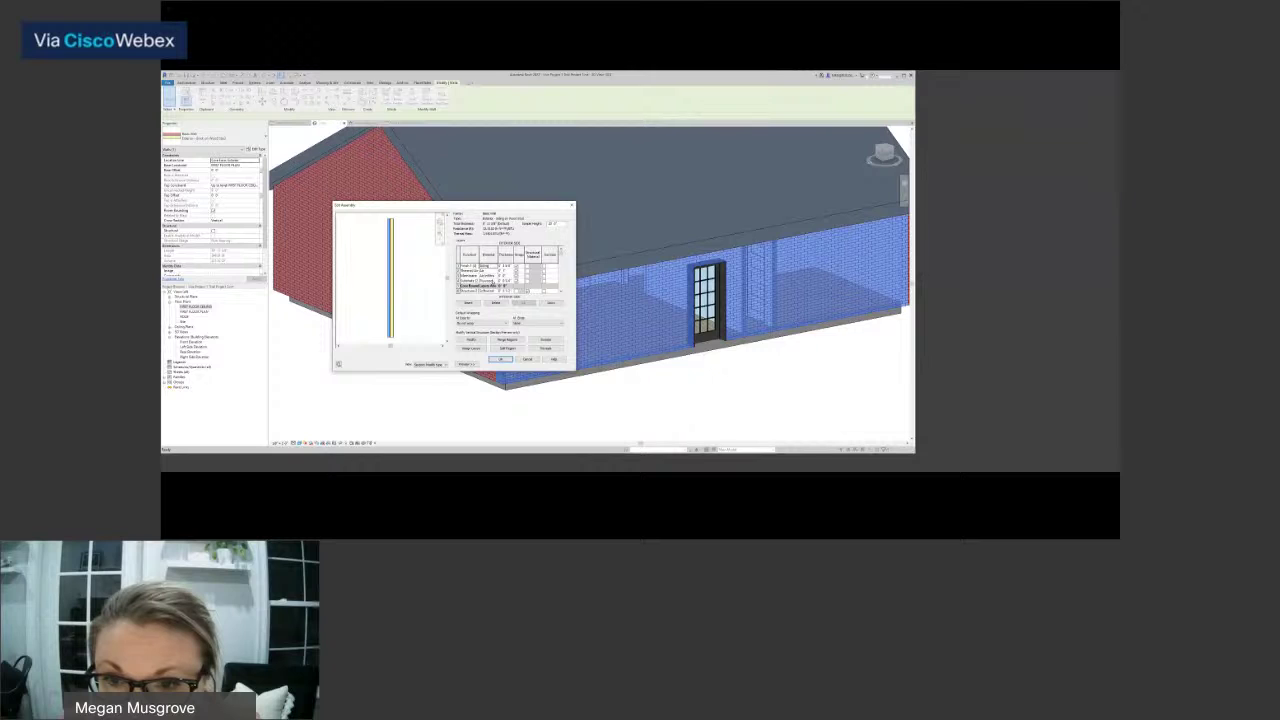
{"action": "left_click", "coordinate": [500, 360]}
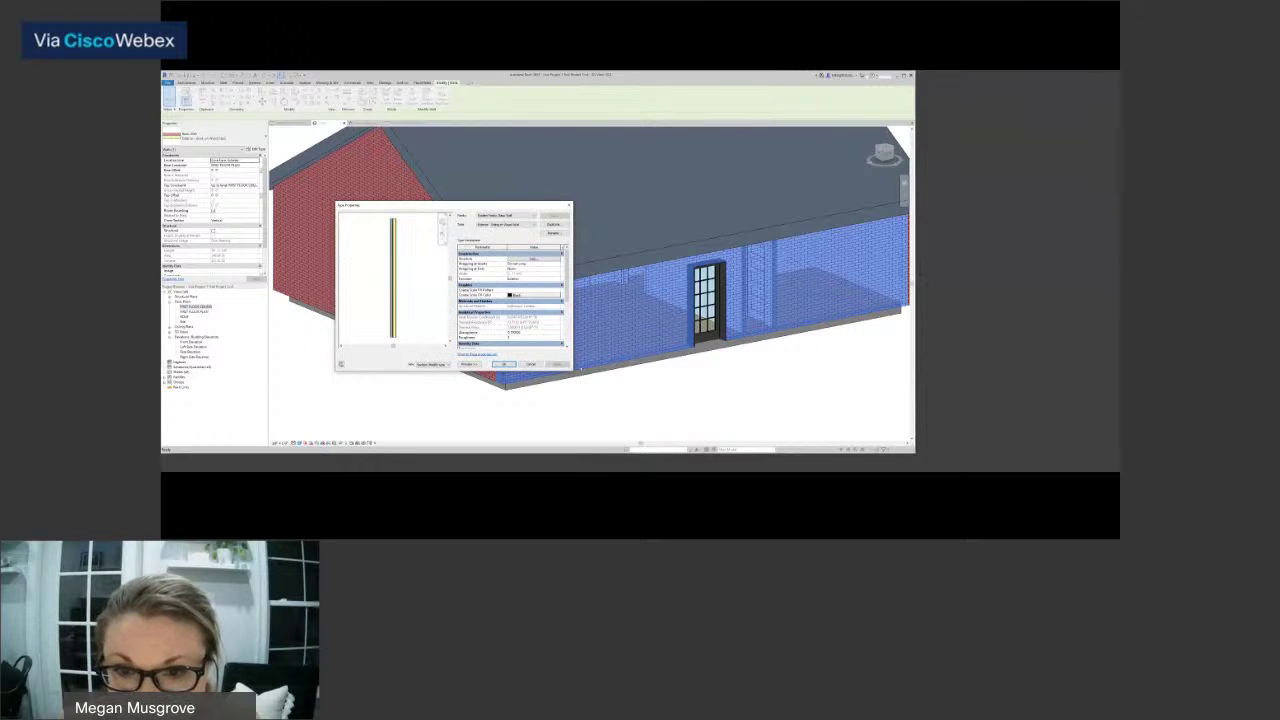
{"action": "left_click", "coordinate": [503, 363]}
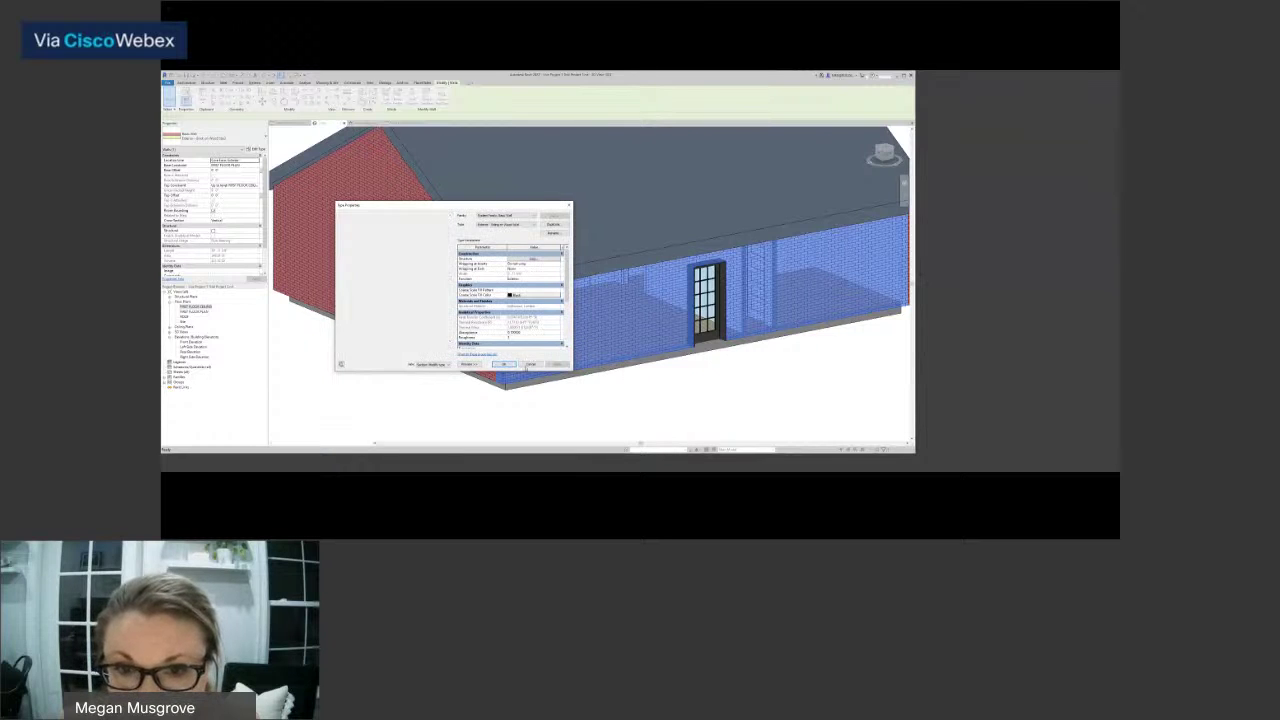
{"action": "left_click", "coordinate": [663, 384]}
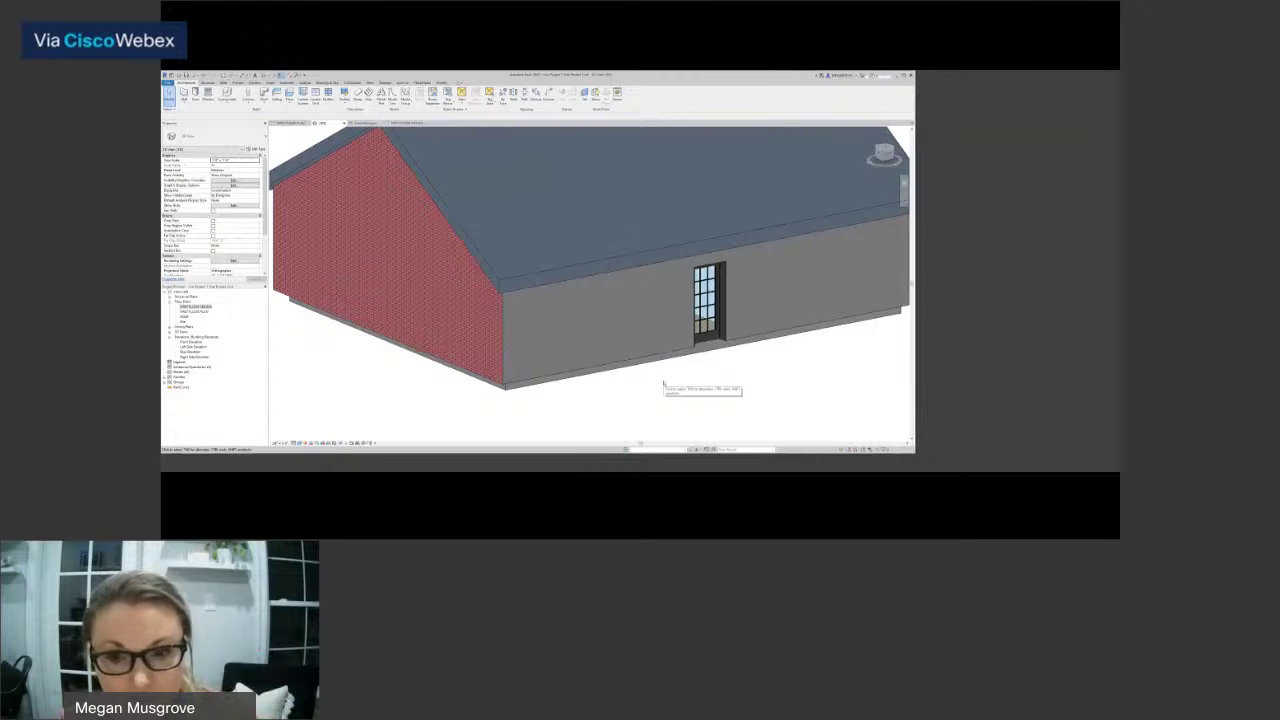
Examine the siding pattern on the long wall and its corner with the brick gable wall.
{"action": "scroll", "coordinate": [595, 361], "scroll_direction": "up", "scroll_amount": 3}
{"action": "scroll", "coordinate": [596, 361], "scroll_direction": "down", "scroll_amount": 2}
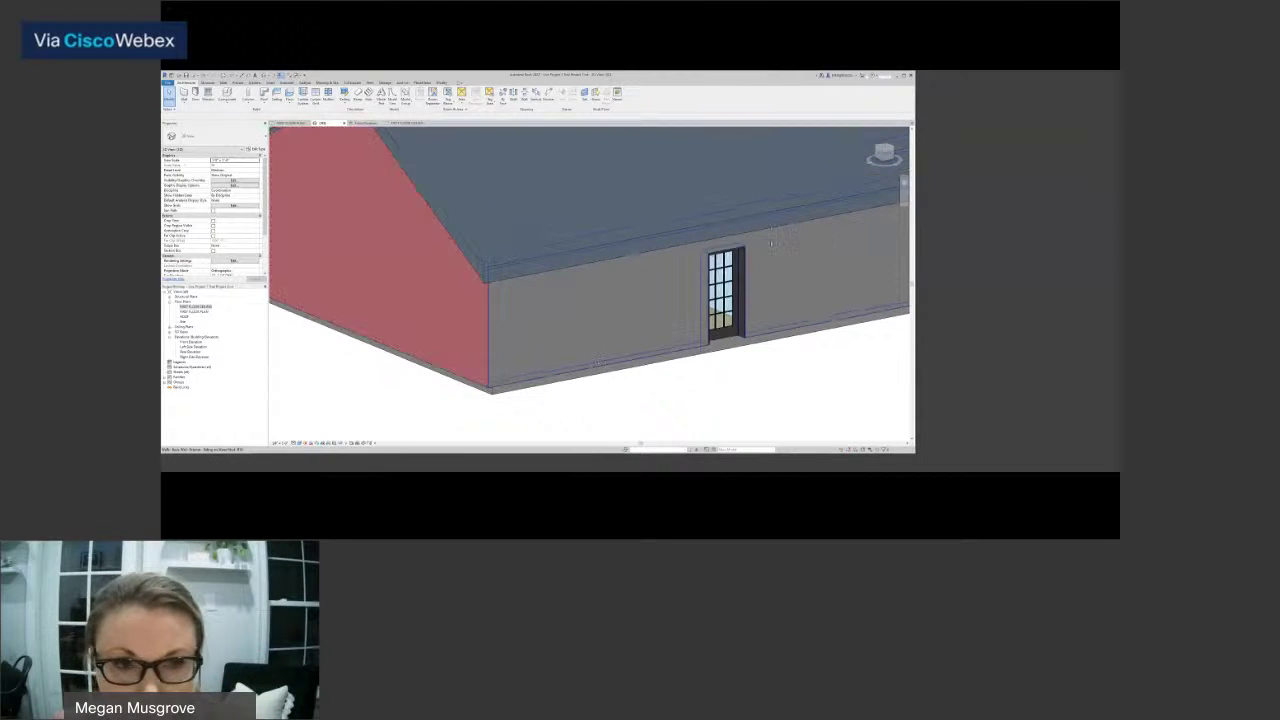
{"action": "left_click_drag", "start_coordinate": [885, 157], "coordinate": [889, 176]}
{"action": "scroll", "coordinate": [602, 342], "scroll_direction": "down", "scroll_amount": 2}
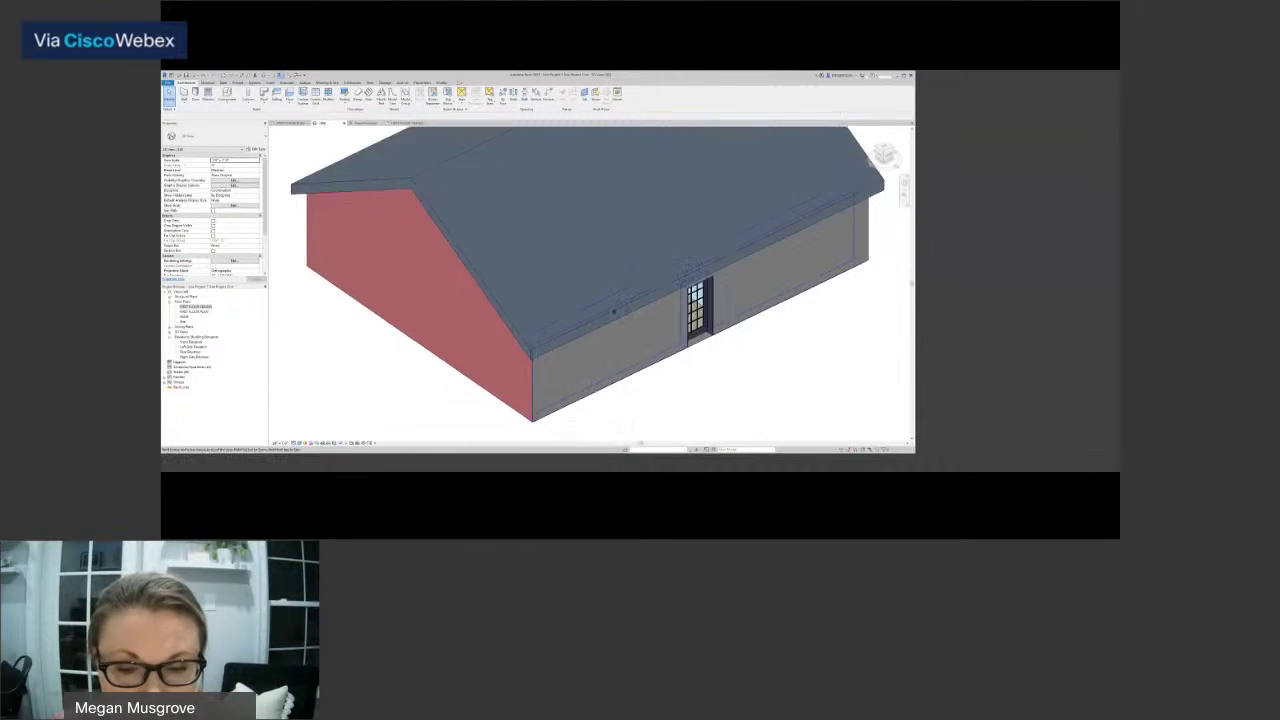
{"action": "scroll", "coordinate": [602, 342], "scroll_direction": "up", "scroll_amount": 3}
{"action": "left_click", "coordinate": [602, 340]}
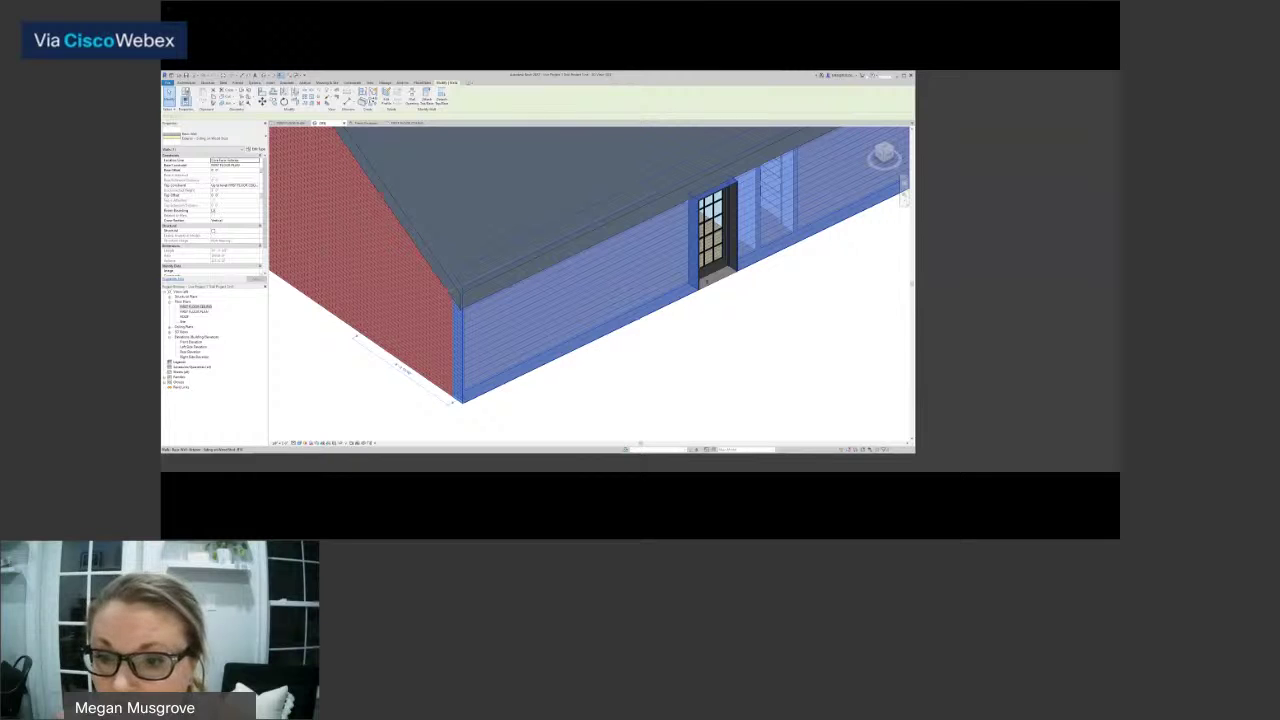
{"action": "left_click", "coordinate": [547, 408]}
{"action": "scroll", "coordinate": [490, 385], "scroll_direction": "up", "scroll_amount": 3}
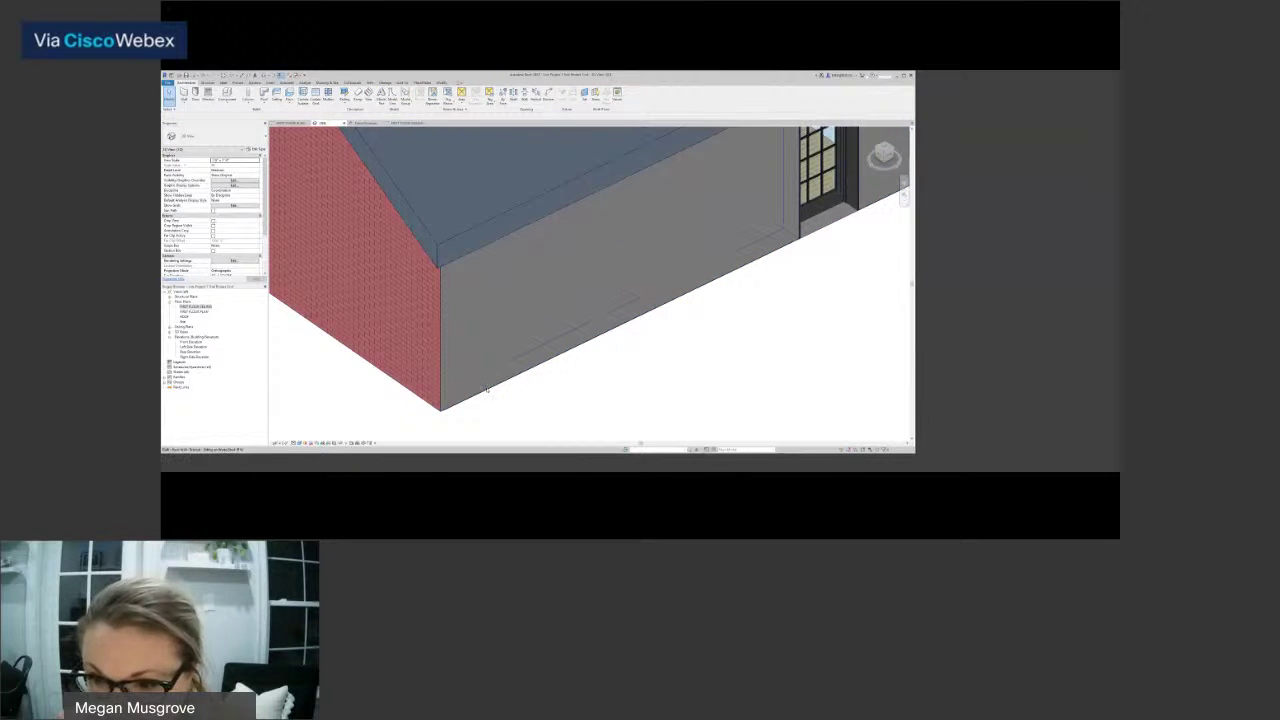
Open the siding wall type's layer assembly and reduce the thickness of its exterior Siding finish layer.
{"action": "left_click", "coordinate": [487, 390]}
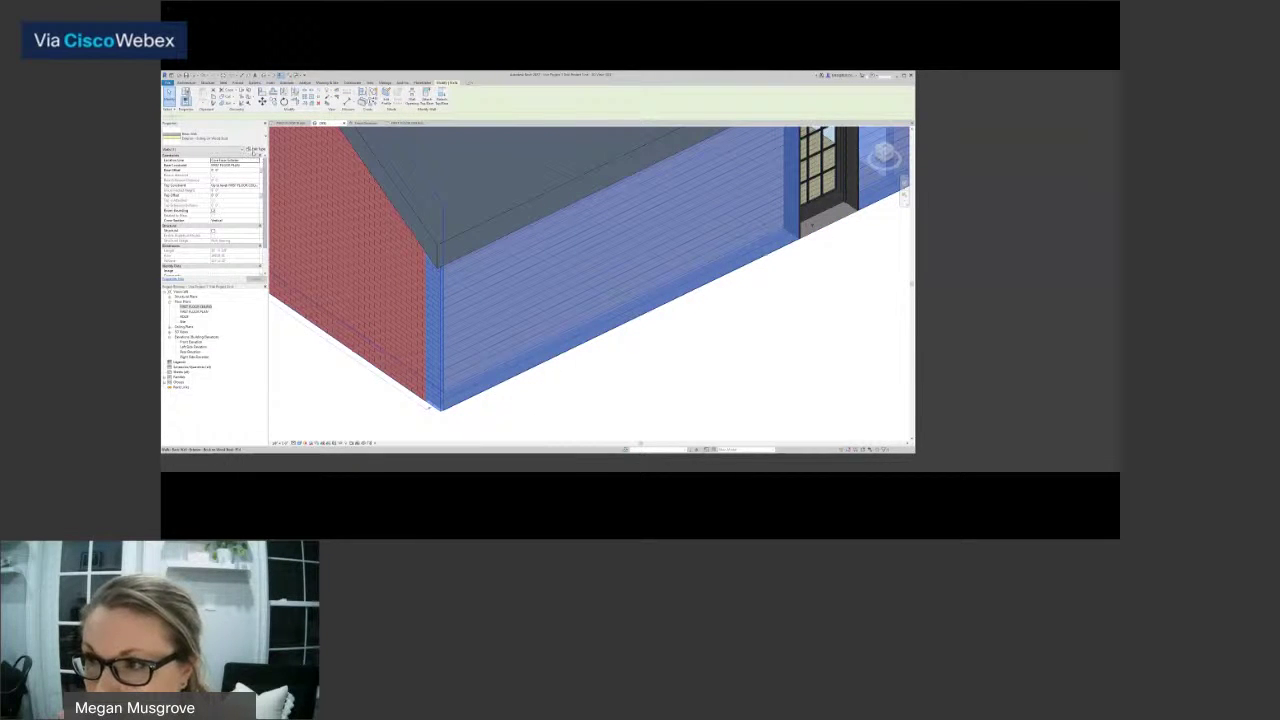
{"action": "left_click", "coordinate": [253, 150]}
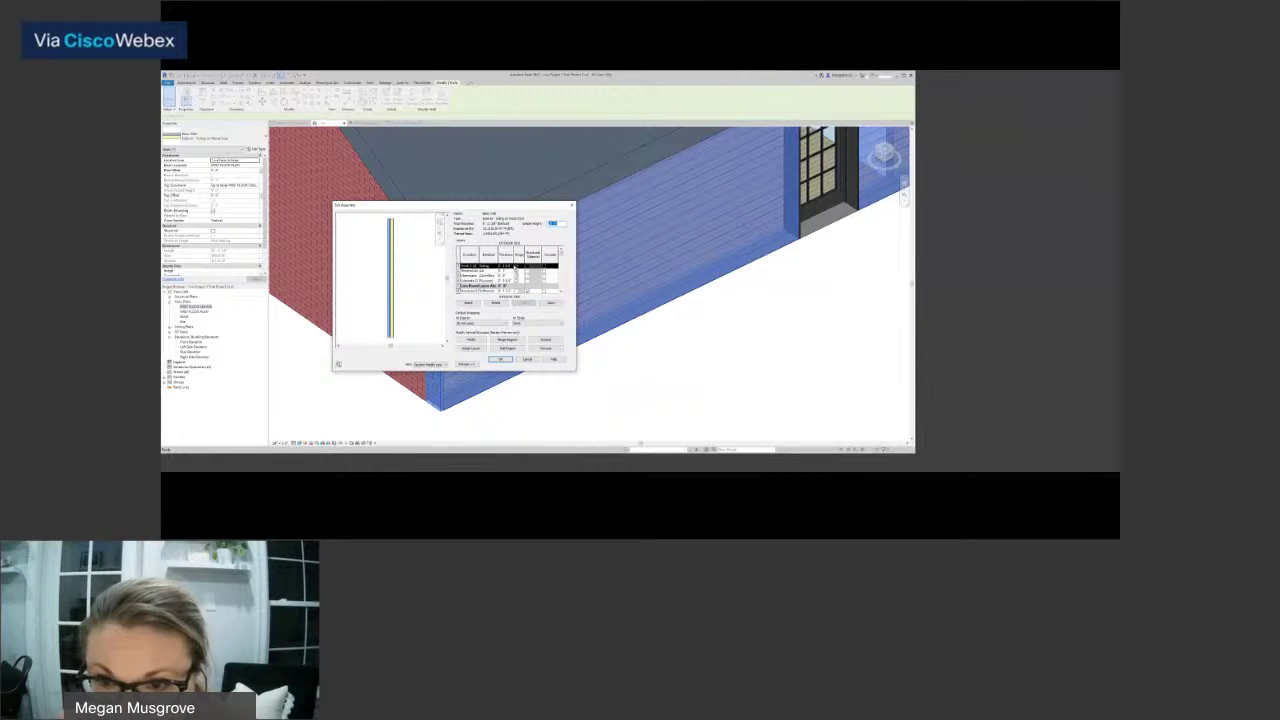
{"action": "left_click", "coordinate": [515, 267]}
{"action": "left_click", "coordinate": [505, 266]}
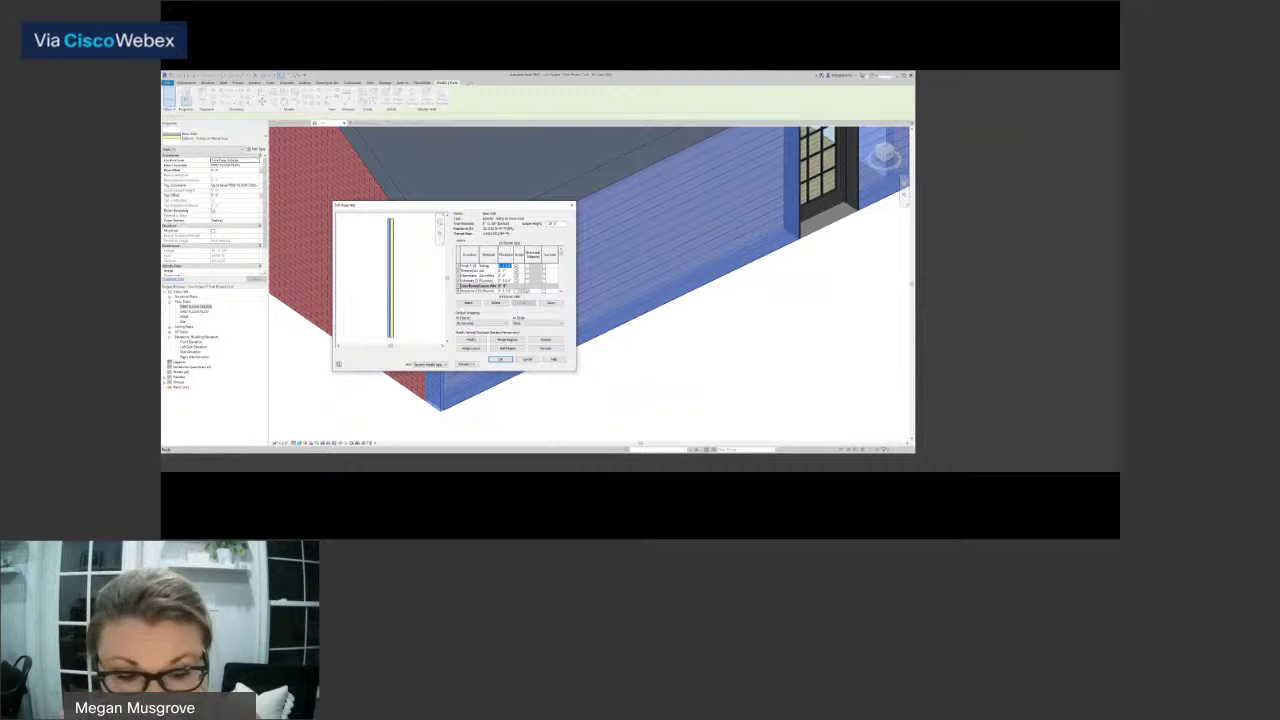
{"action": "type", "text": "0"}
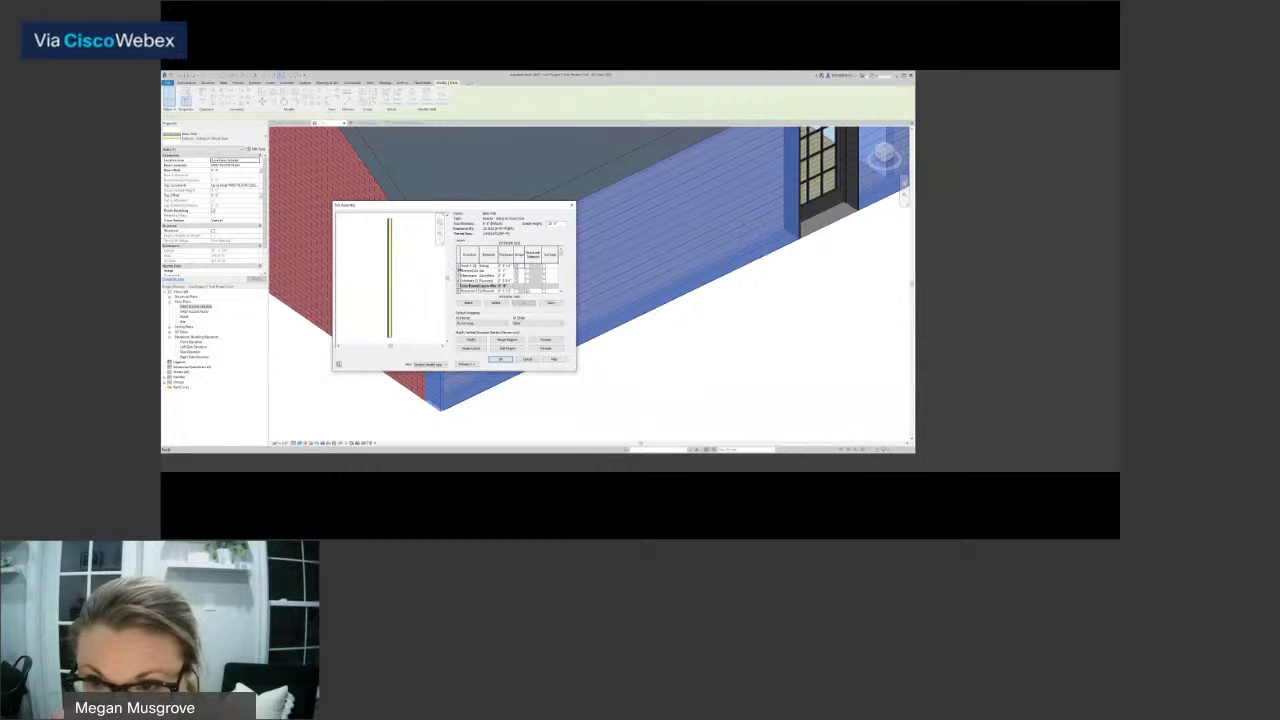
Delete the thermal/air layer behind the Siding finish from the wall assembly and accept the revised layers.
{"action": "left_click", "coordinate": [459, 271]}
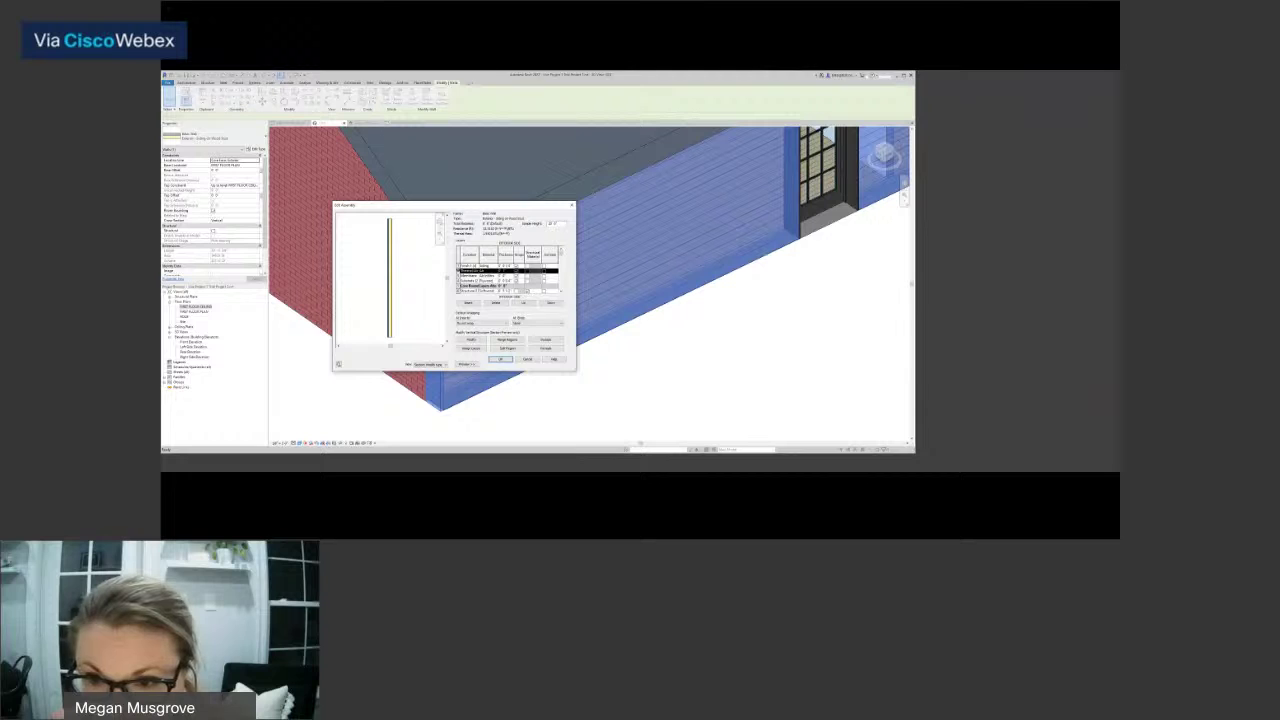
{"action": "left_click", "coordinate": [495, 303]}
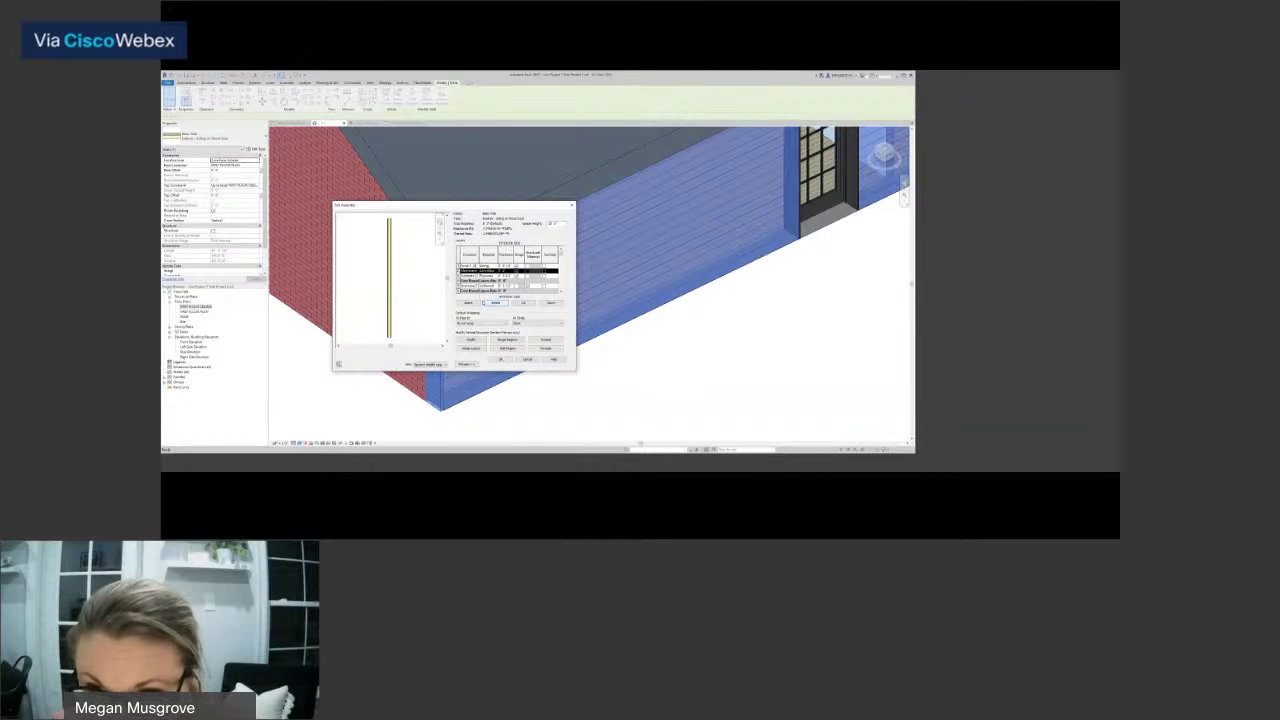
{"action": "left_click", "coordinate": [500, 360]}
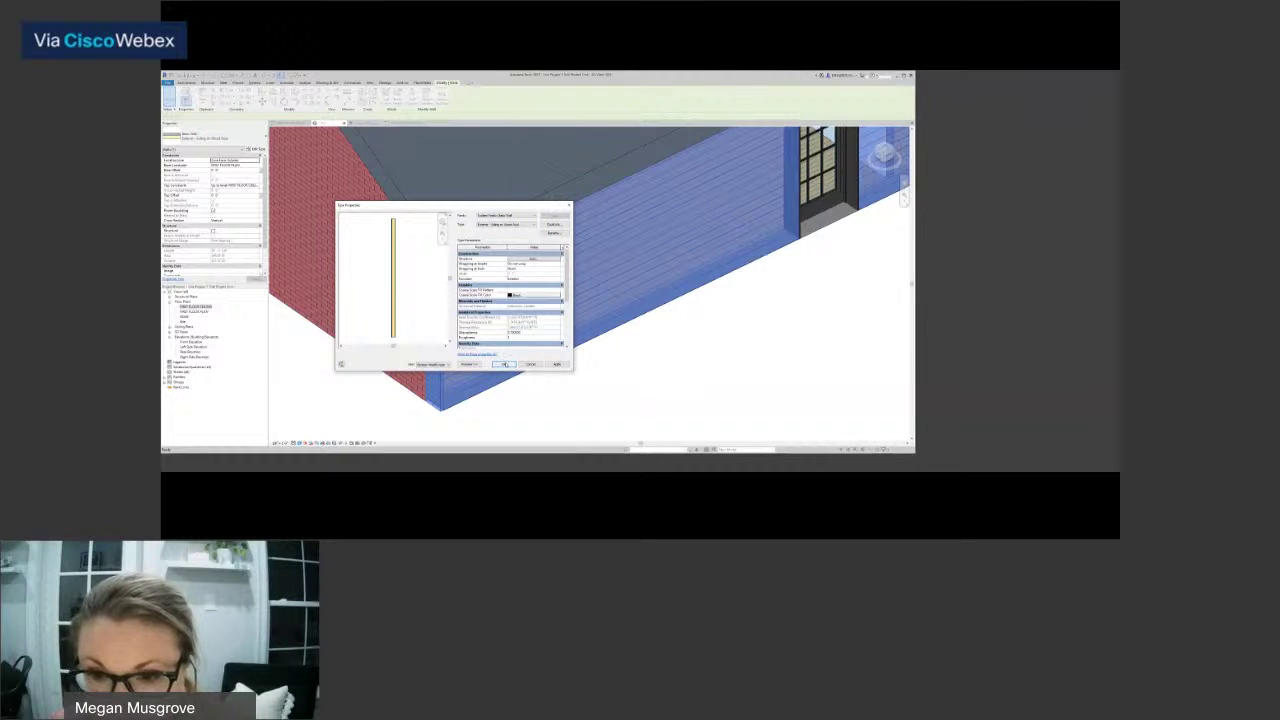
Apply the revised layer assembly to the siding wall type and examine the long wall and its corner with the other brick gable.
{"action": "left_click", "coordinate": [504, 364]}
{"action": "left_click", "coordinate": [597, 382]}
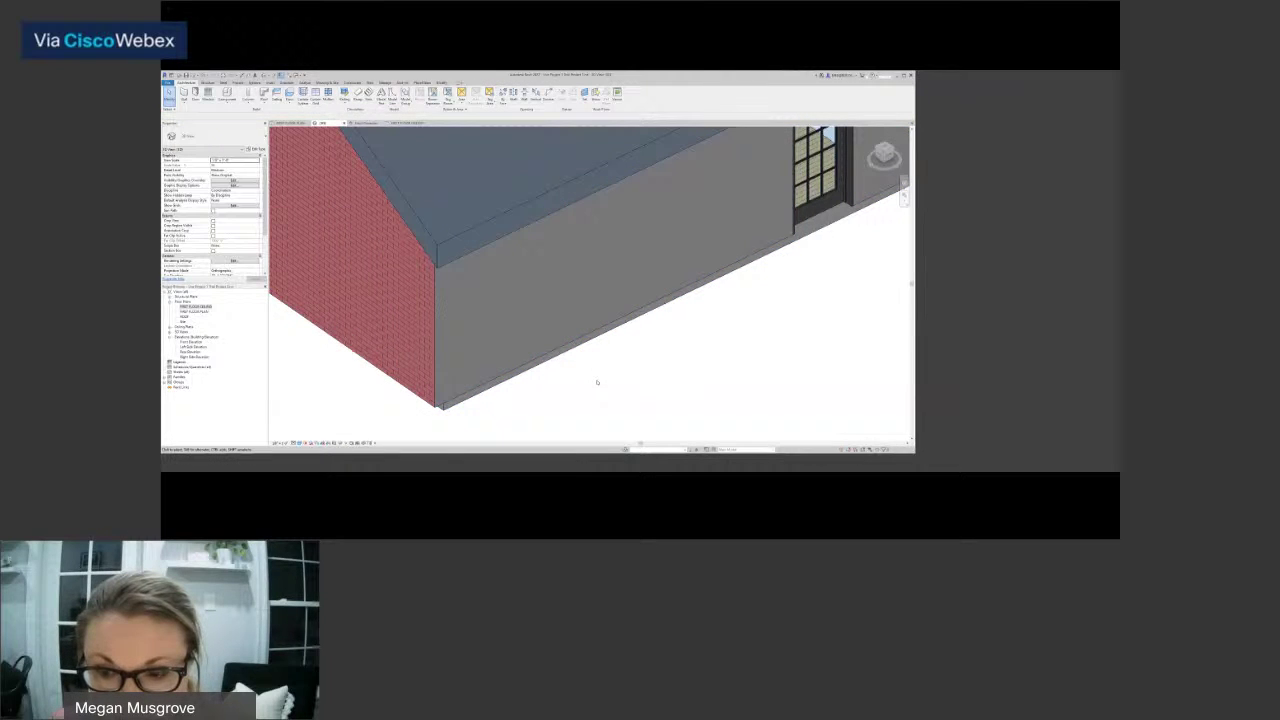
{"action": "scroll", "coordinate": [597, 382], "scroll_direction": "down", "scroll_amount": 4}
{"action": "scroll", "coordinate": [597, 382], "scroll_direction": "down", "scroll_amount": 1}
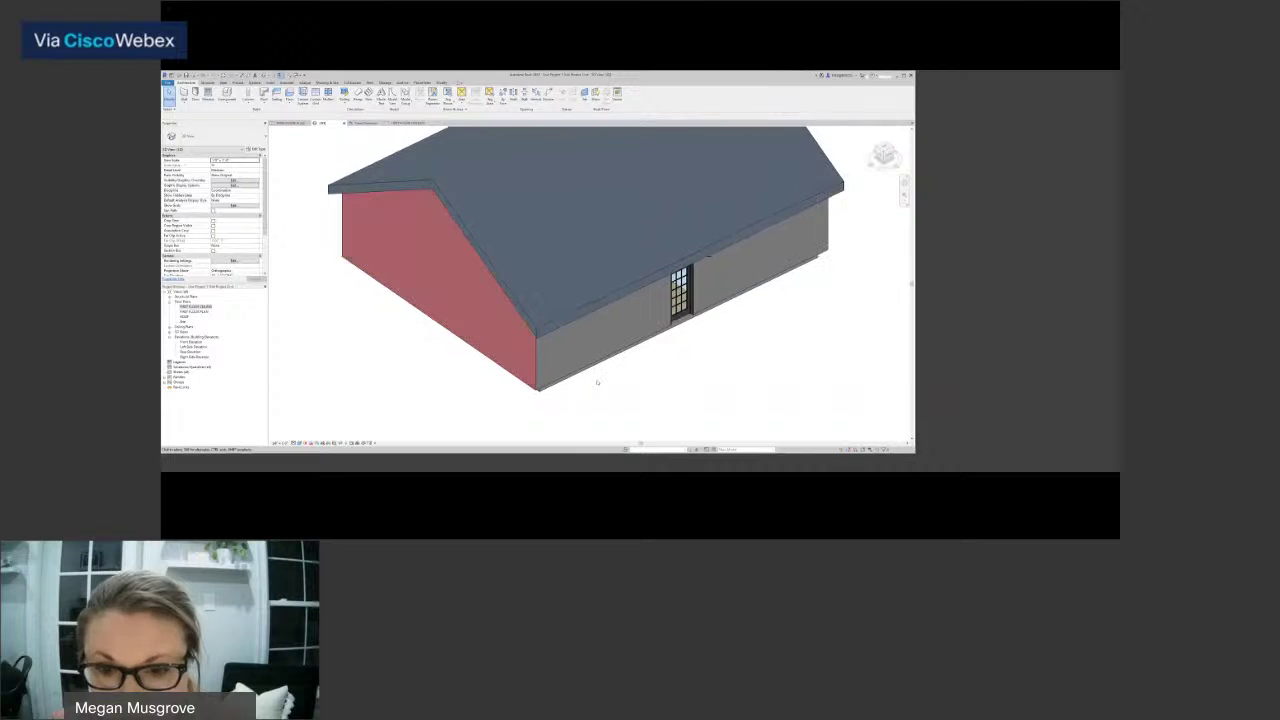
{"action": "left_click_drag", "start_coordinate": [851, 144], "coordinate": [586, 168]}
{"action": "scroll", "coordinate": [566, 365], "scroll_direction": "up", "scroll_amount": 3}
{"action": "scroll", "coordinate": [566, 365], "scroll_direction": "up", "scroll_amount": 2}
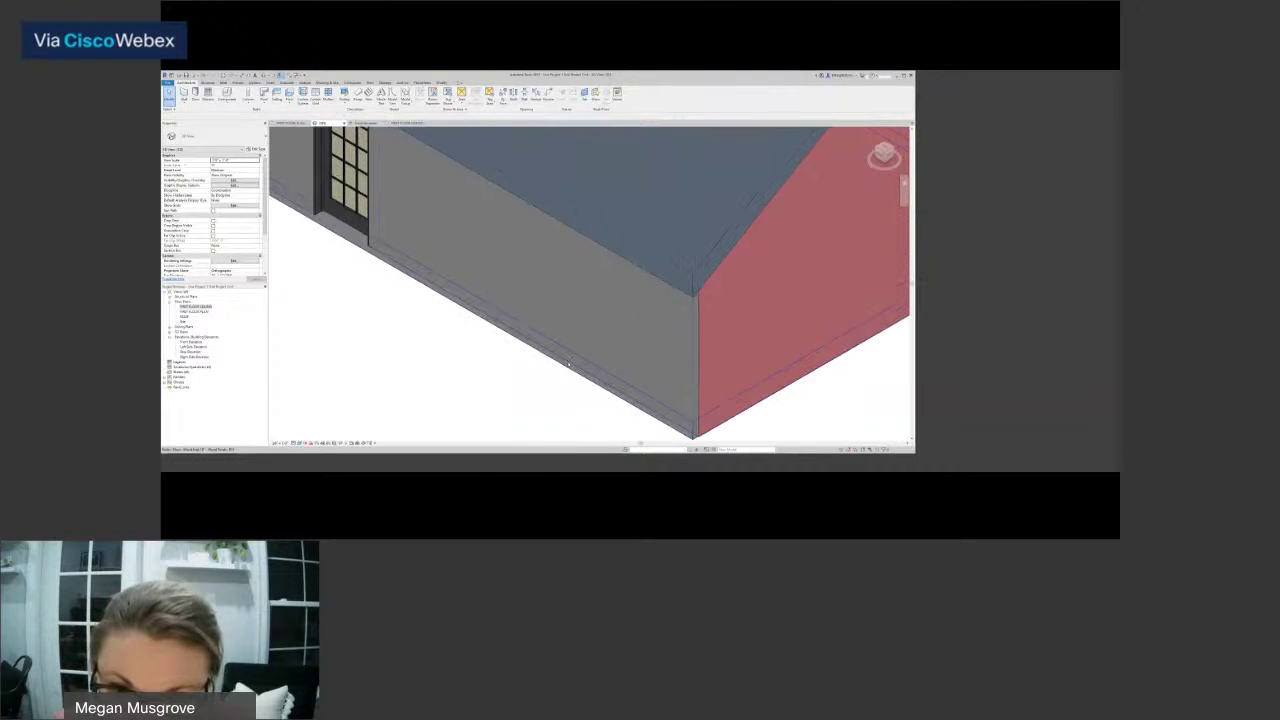
{"action": "scroll", "coordinate": [572, 363], "scroll_direction": "down", "scroll_amount": 2}
{"action": "scroll", "coordinate": [572, 365], "scroll_direction": "down", "scroll_amount": 2}
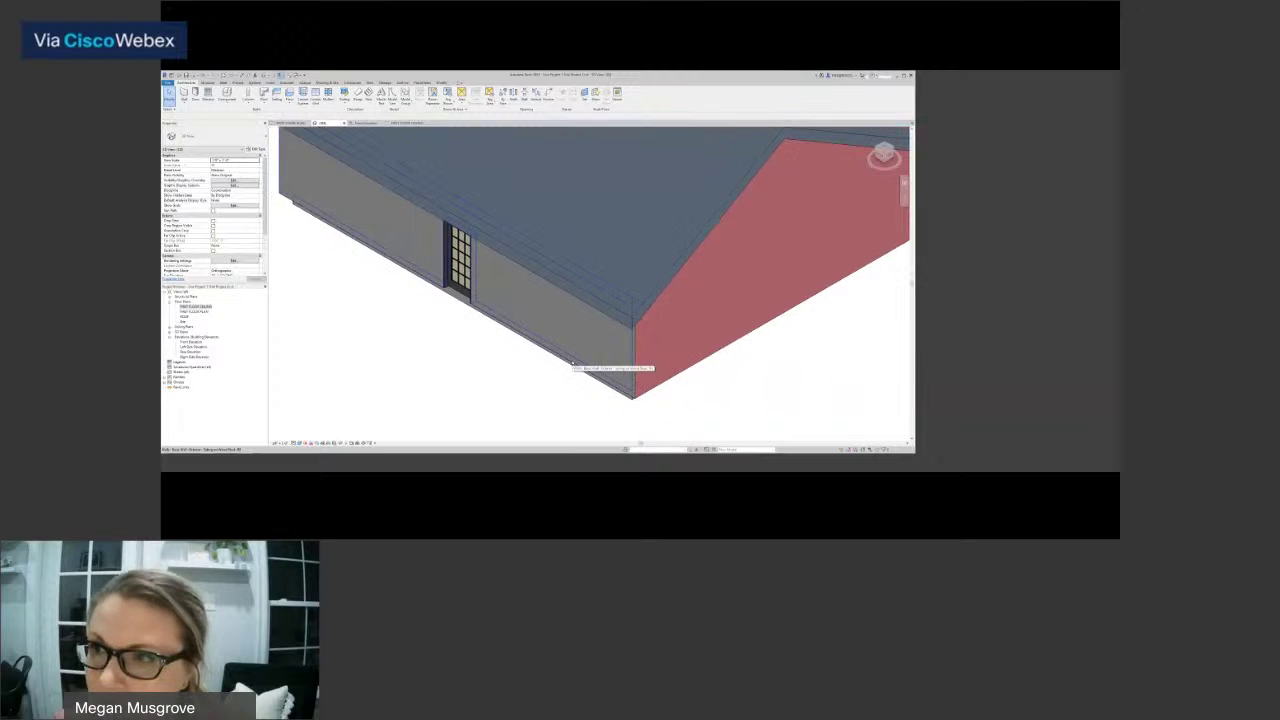
Open the graphics settings of the Siding material used in the exterior finish layer of the long wall's assembly.
{"action": "left_click", "coordinate": [572, 365]}
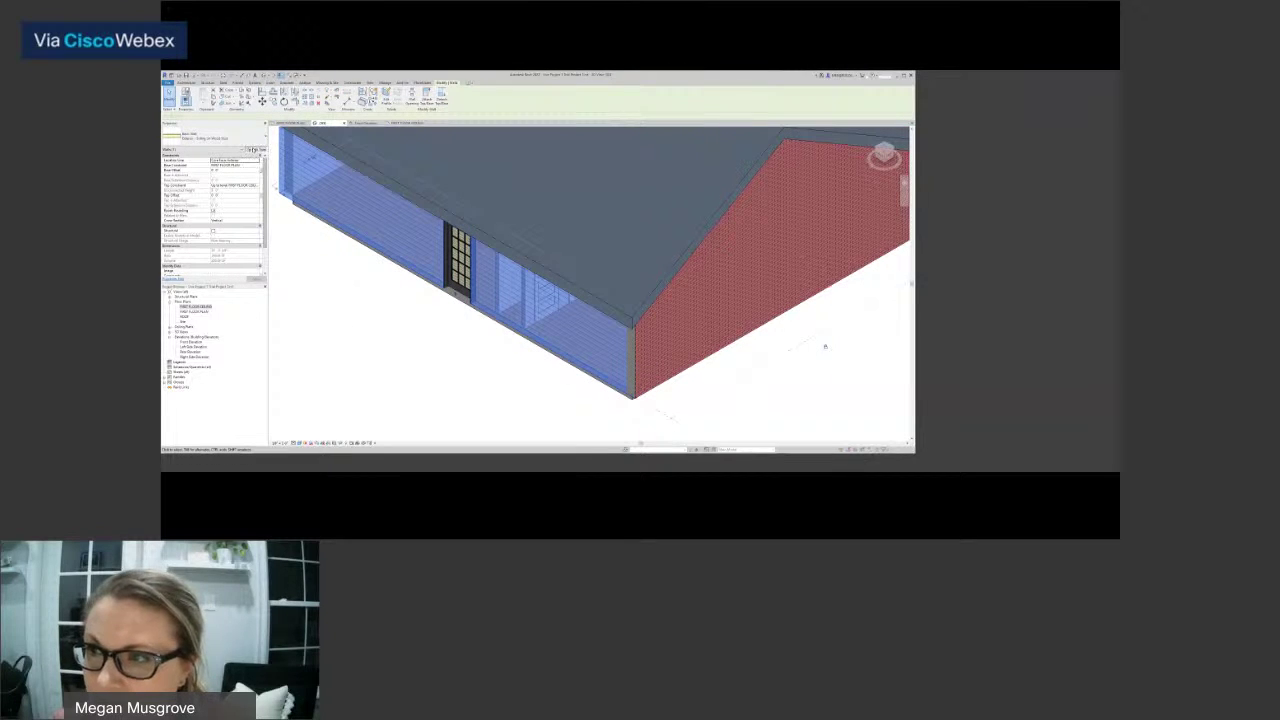
{"action": "left_click", "coordinate": [255, 149]}
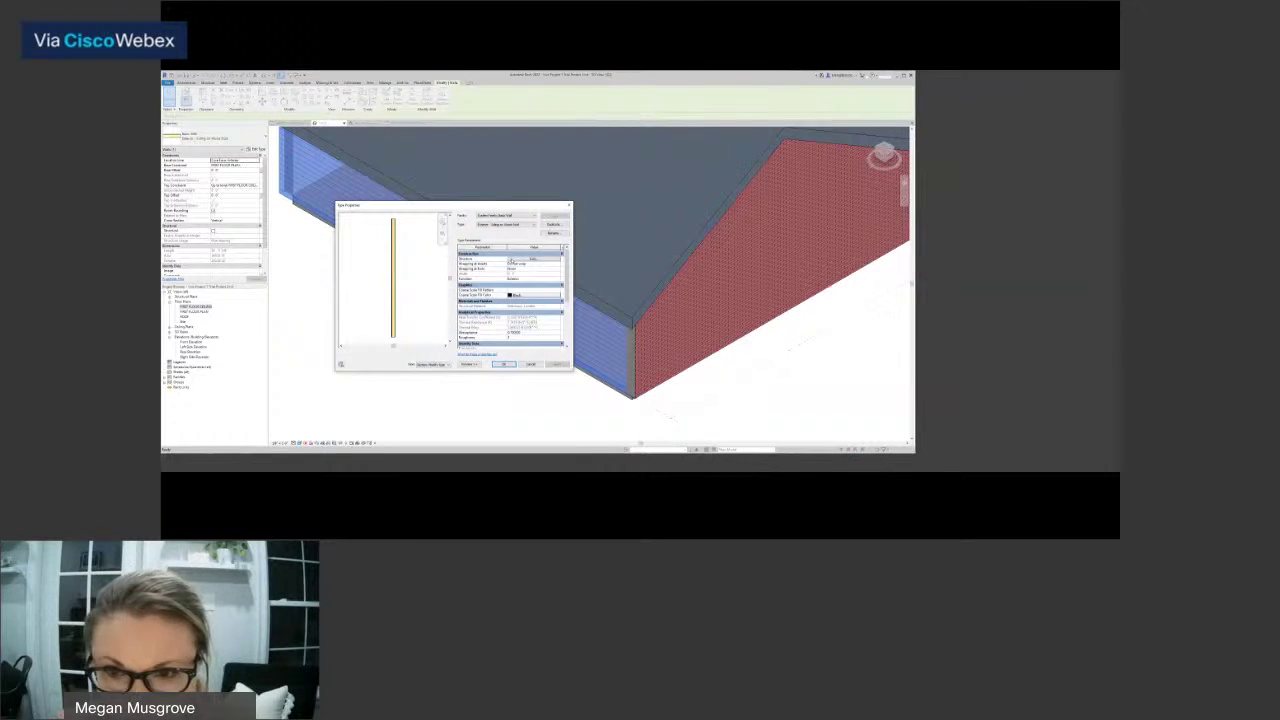
{"action": "left_click", "coordinate": [511, 260]}
{"action": "left_click", "coordinate": [487, 266]}
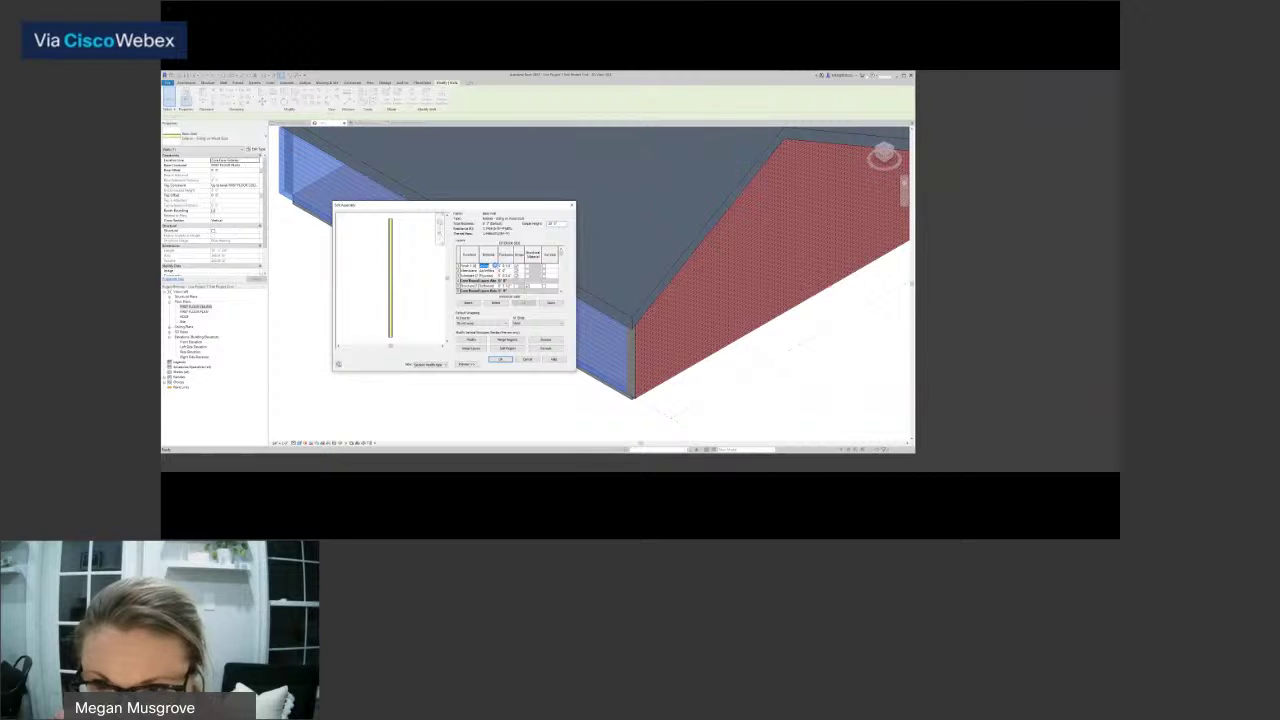
{"action": "left_click", "coordinate": [495, 266]}
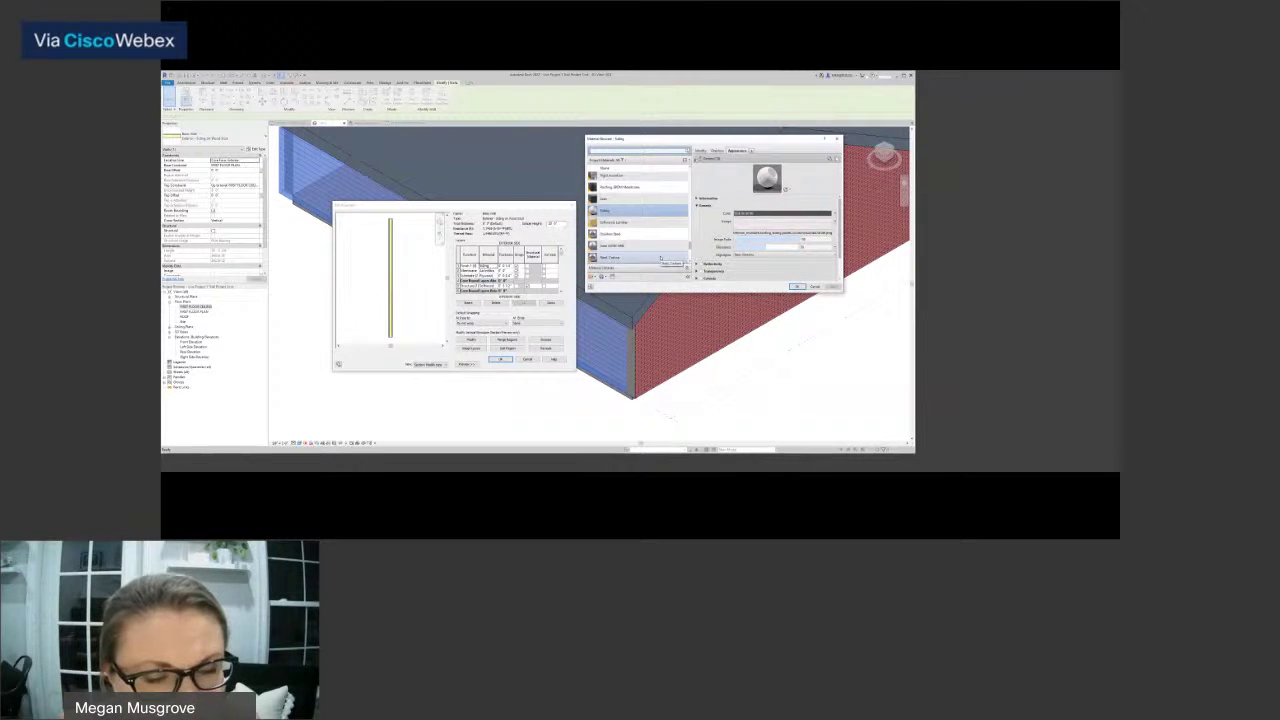
{"action": "left_click", "coordinate": [717, 150]}
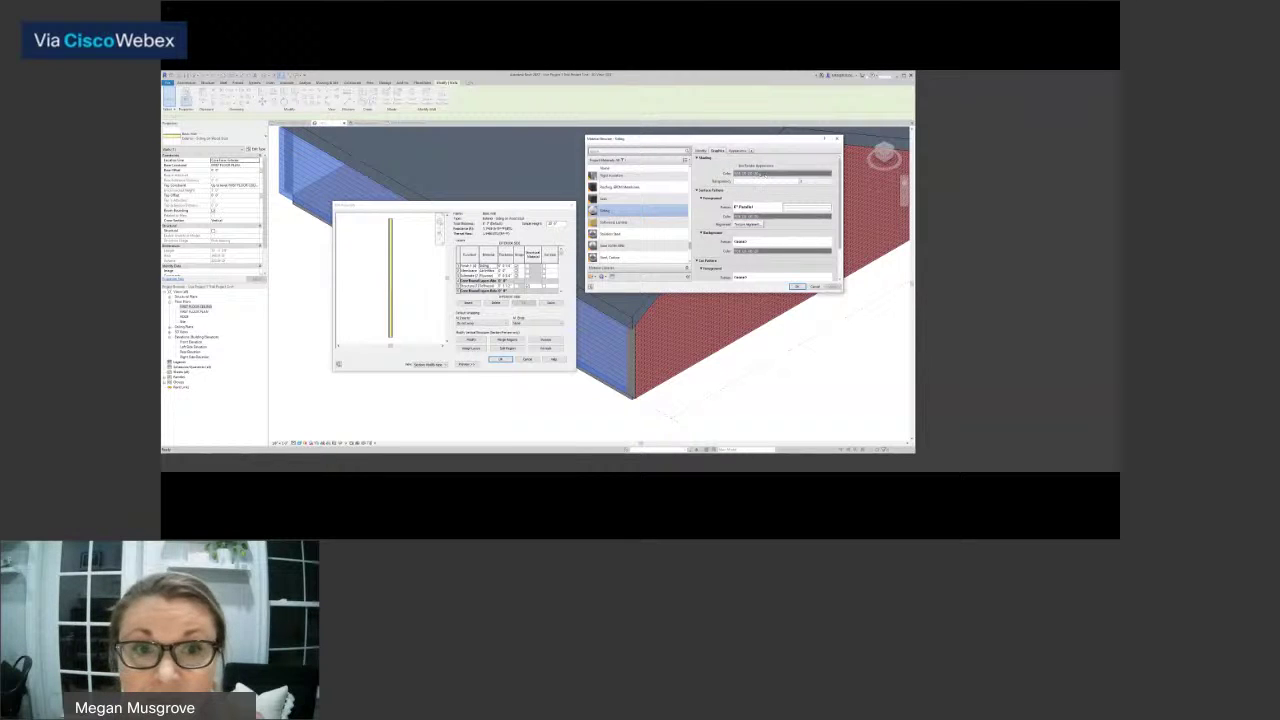
Set the Siding material's shading color to white and accept the material, assembly and wall type changes.
{"action": "left_click", "coordinate": [736, 165]}
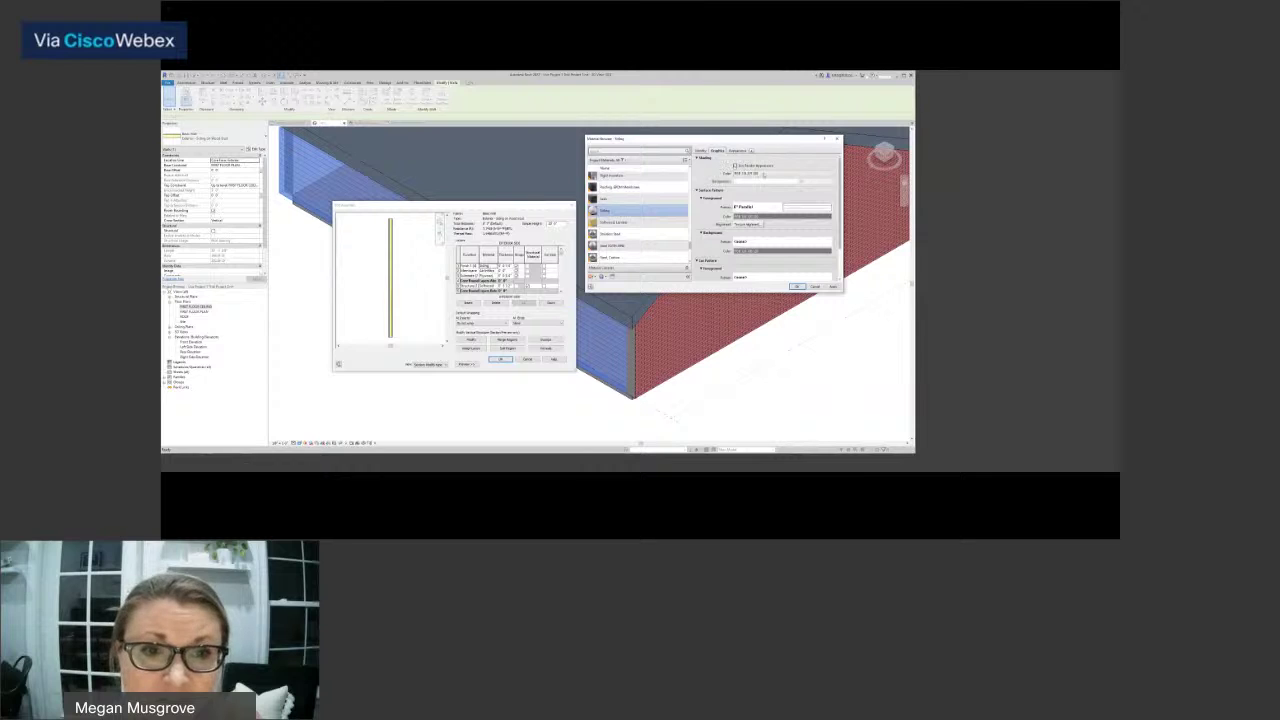
{"action": "left_click", "coordinate": [768, 175]}
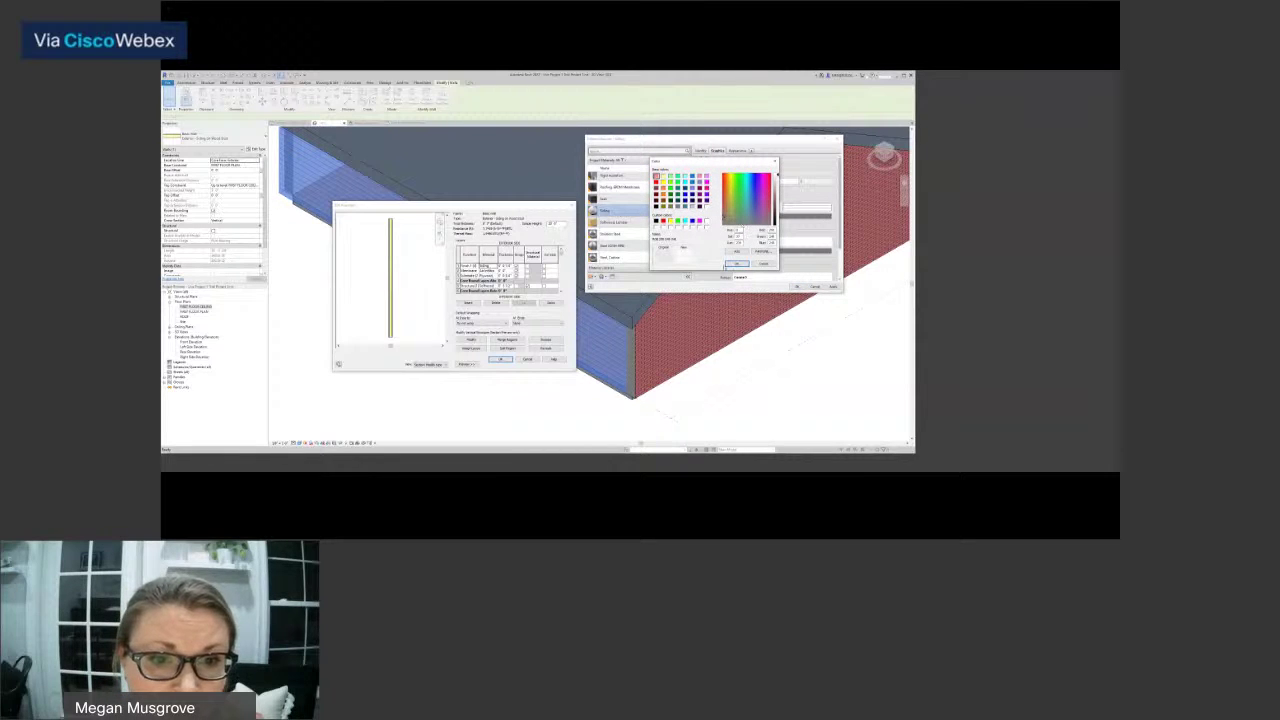
{"action": "left_click", "coordinate": [736, 264]}
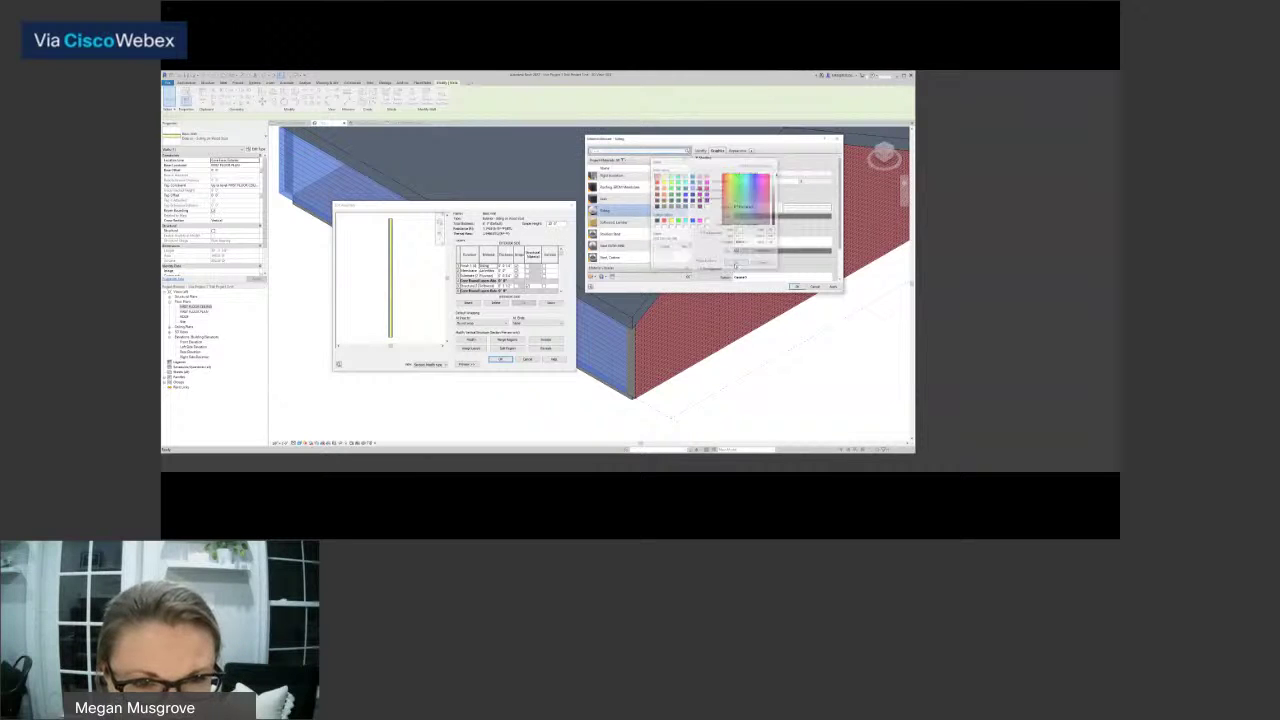
{"action": "left_click", "coordinate": [797, 287]}
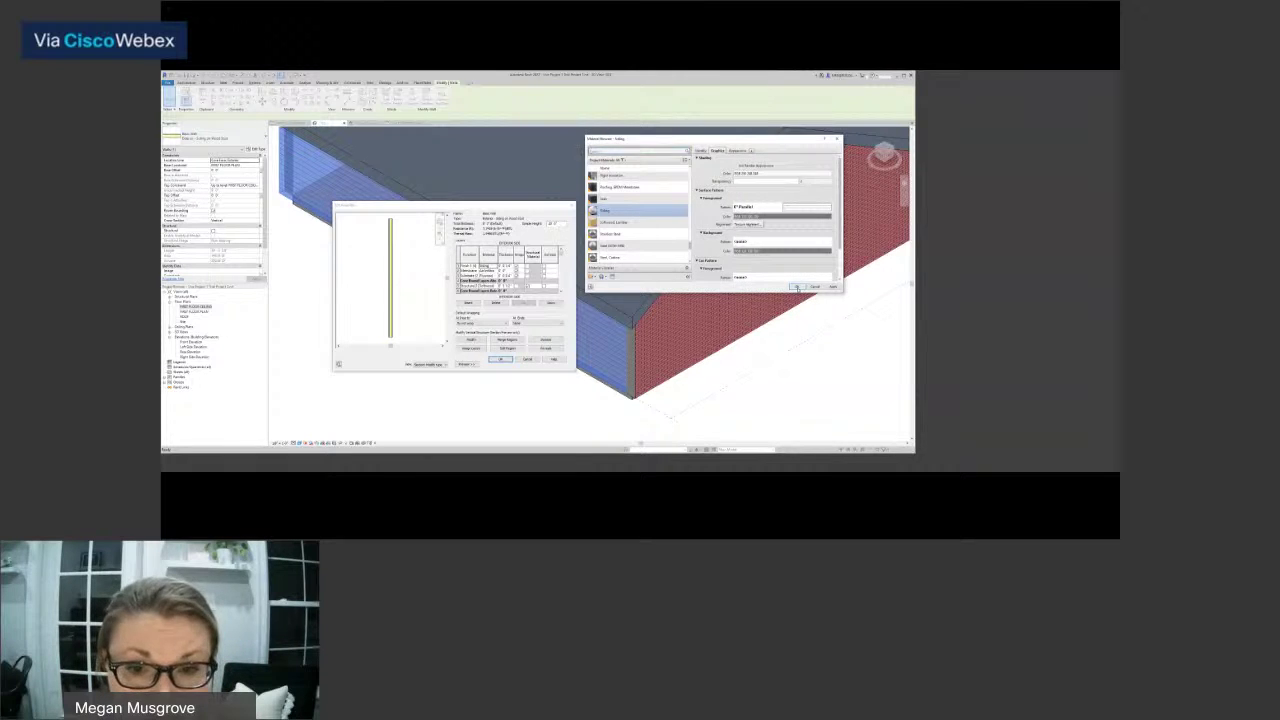
{"action": "left_click", "coordinate": [500, 359]}
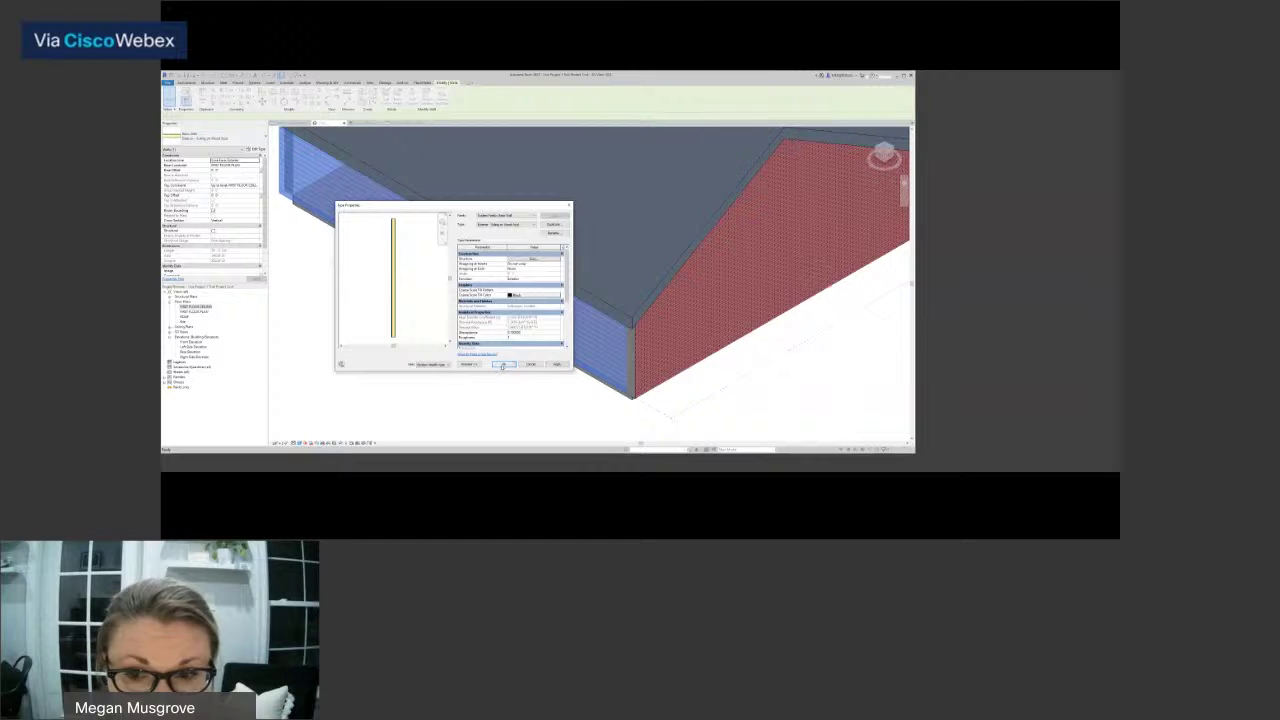
{"action": "left_click", "coordinate": [502, 366]}
{"action": "scroll", "coordinate": [465, 376], "scroll_direction": "down", "scroll_amount": 3}
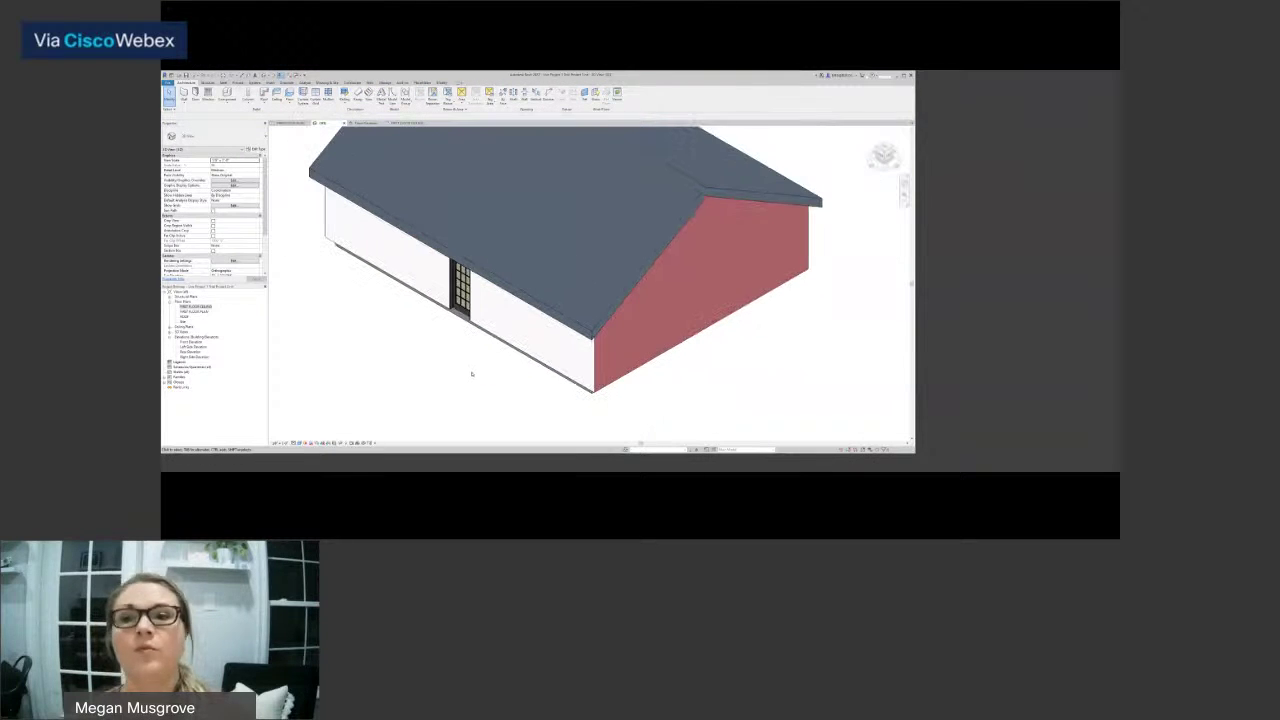
{"action": "scroll", "coordinate": [472, 374], "scroll_direction": "up", "scroll_amount": 3}
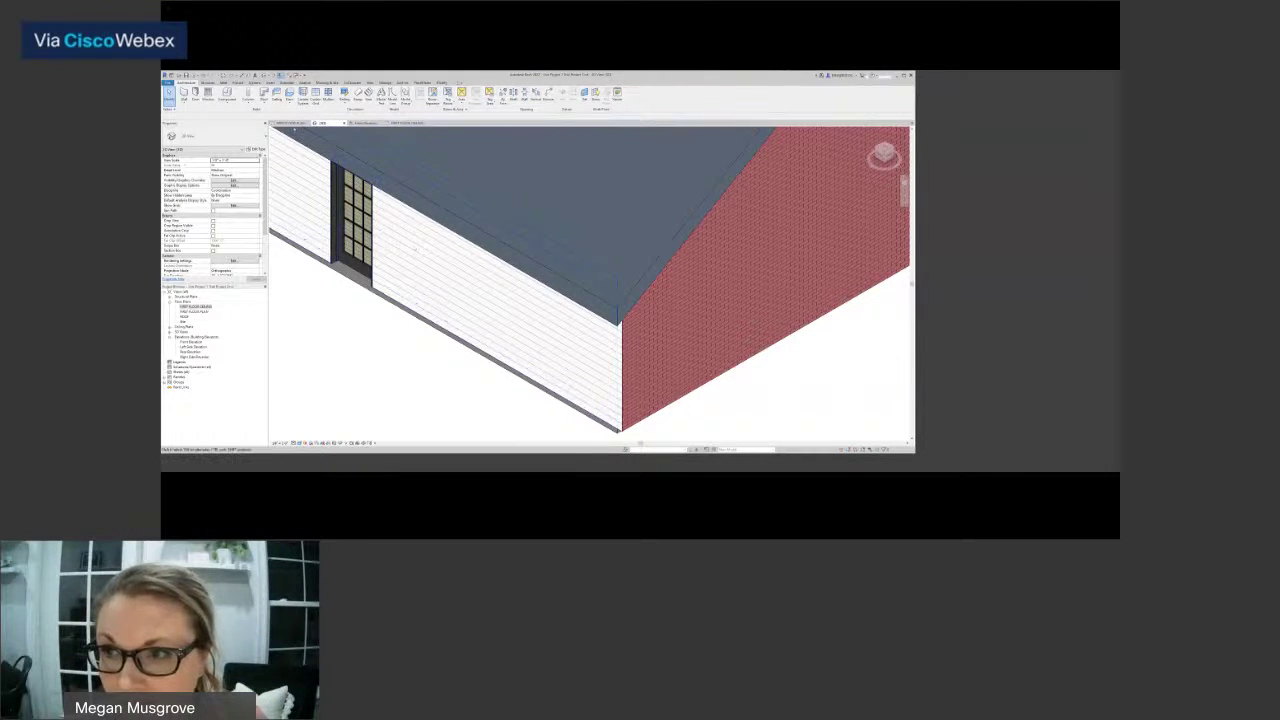
In the first floor plan, match the siding wall type from the lower exterior wall onto the other three exterior walls.
{"action": "left_click", "coordinate": [289, 123]}
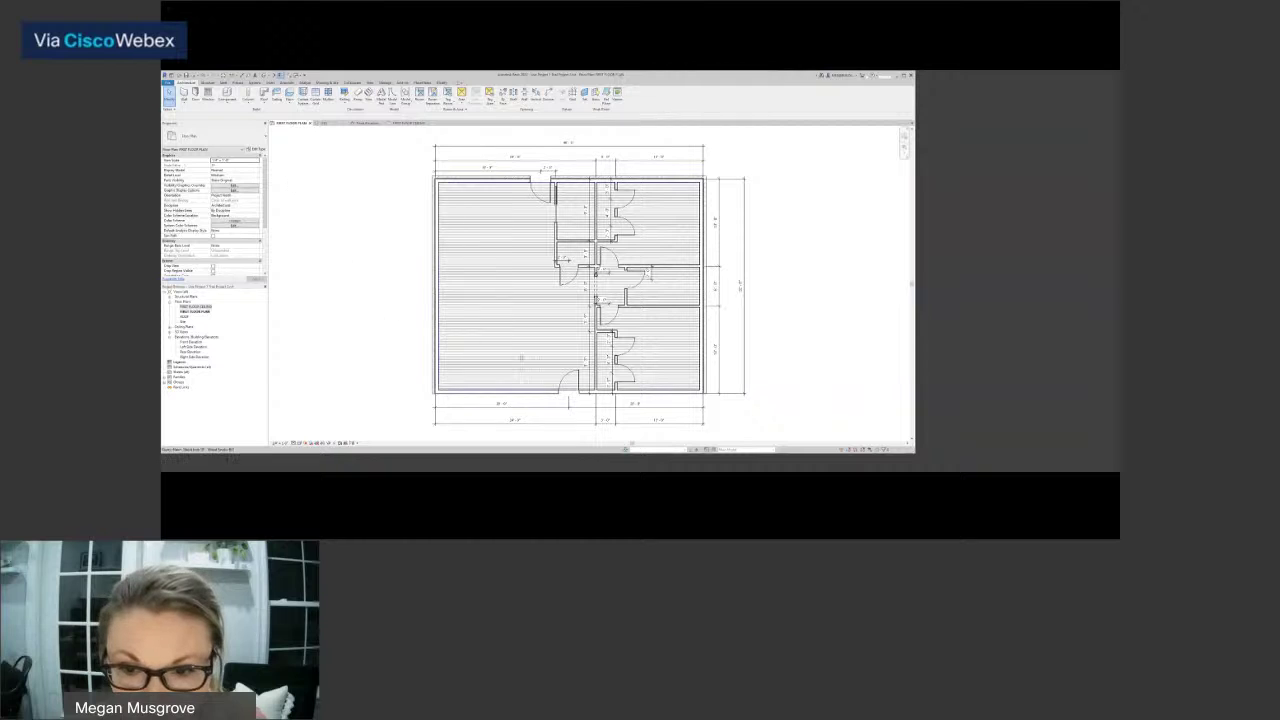
{"action": "middle_click_drag", "start_coordinate": [528, 356], "coordinate": [542, 300]}
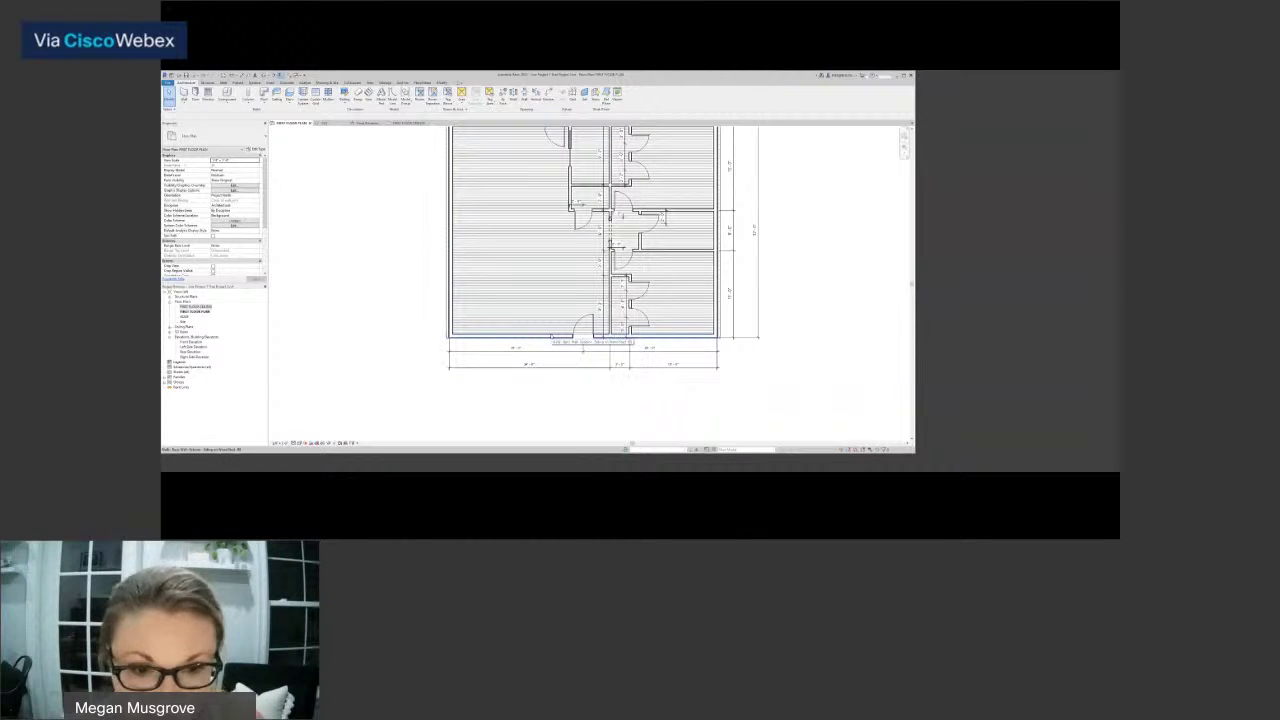
{"action": "scroll", "coordinate": [665, 354], "scroll_direction": "down", "scroll_amount": 3}
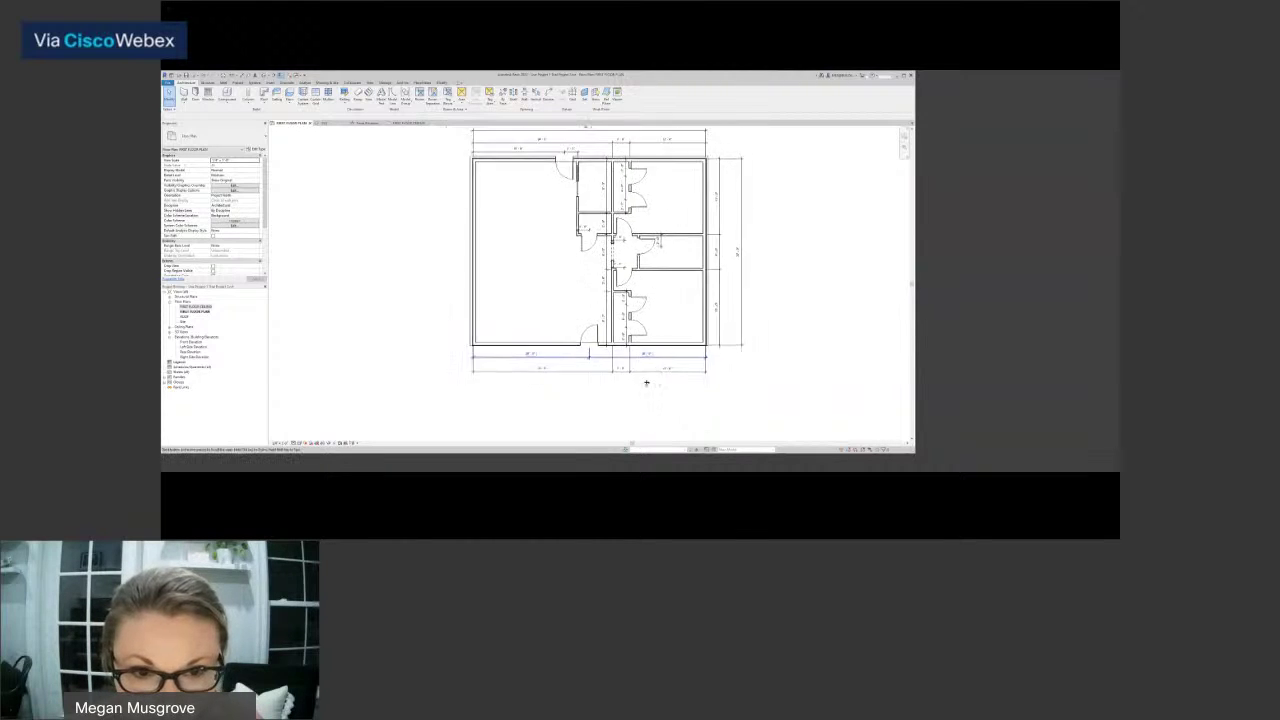
{"action": "scroll", "coordinate": [729, 326], "scroll_direction": "down", "scroll_amount": 1}
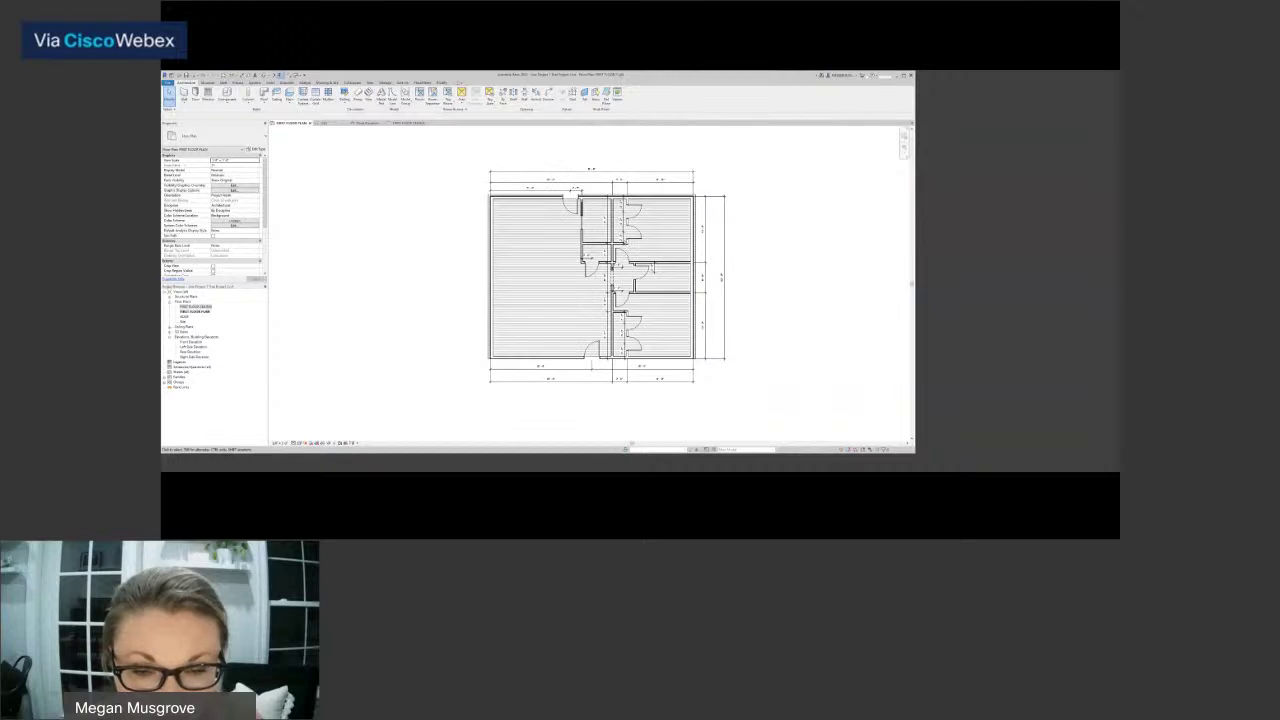
{"action": "left_click", "coordinate": [645, 358]}
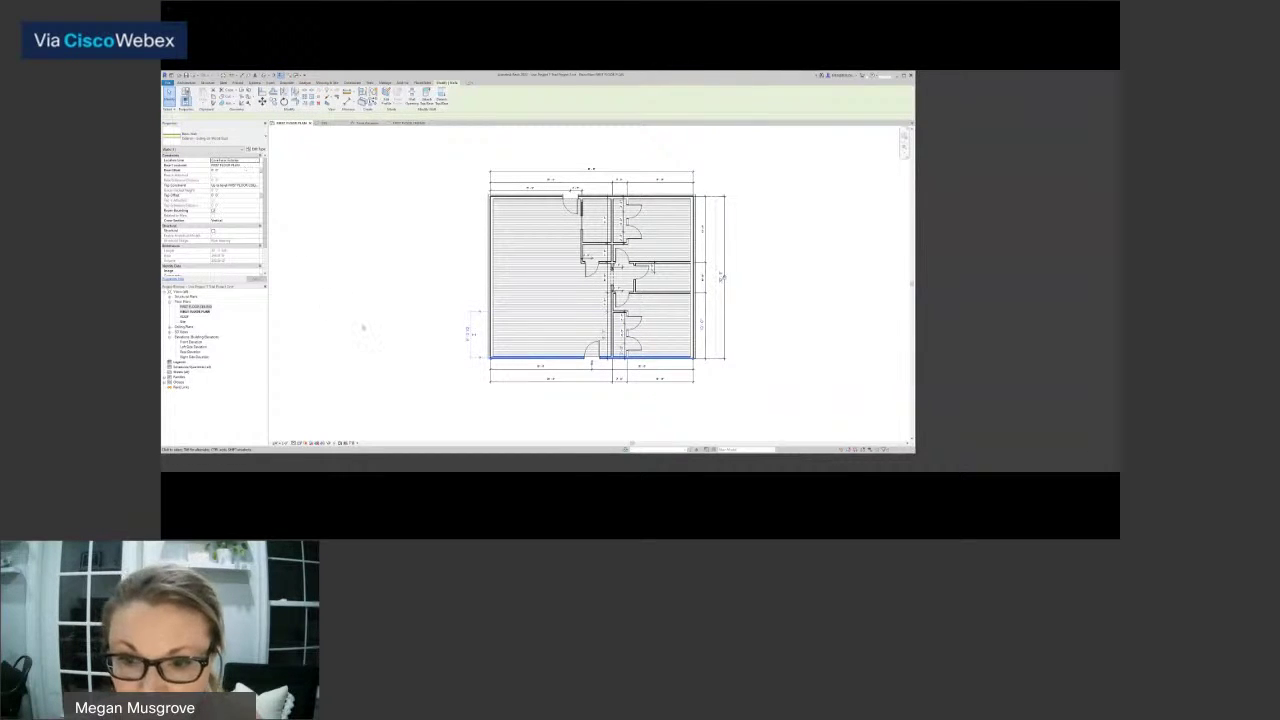
{"action": "left_click", "coordinate": [363, 327]}
{"action": "key", "text": "m"}
{"action": "key", "text": "a"}
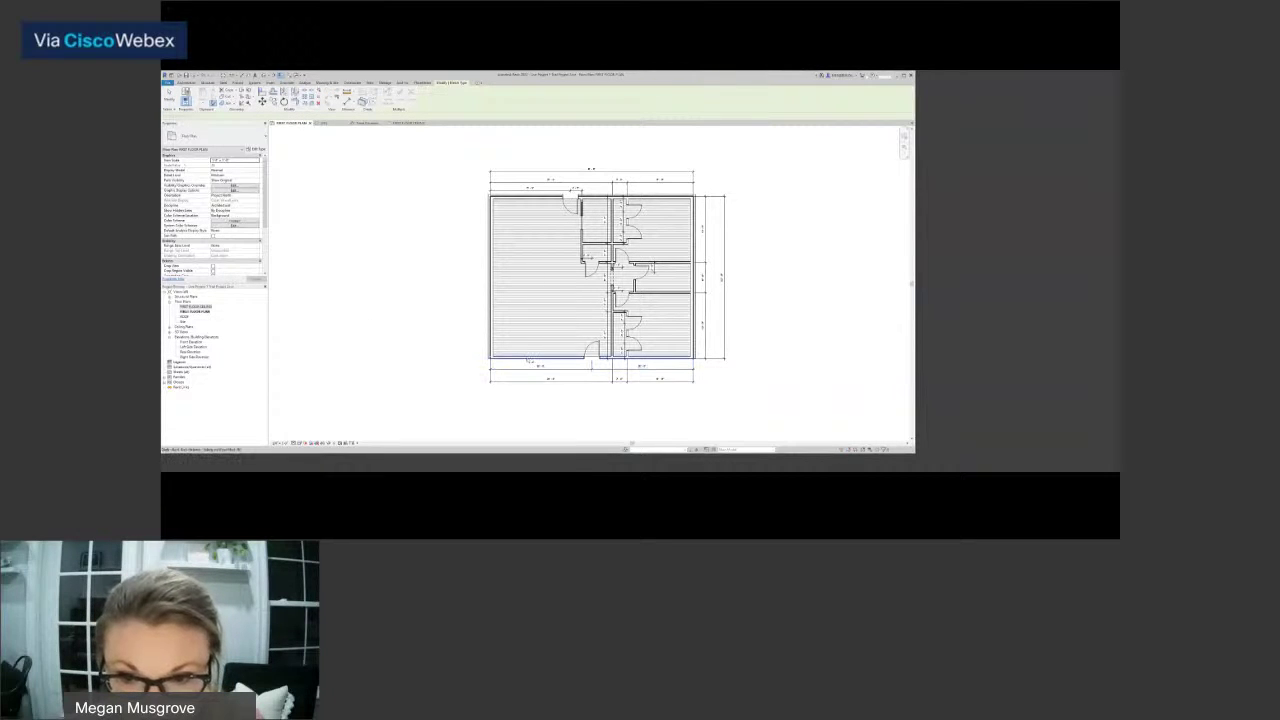
{"action": "left_click", "coordinate": [514, 357]}
{"action": "left_click", "coordinate": [492, 280]}
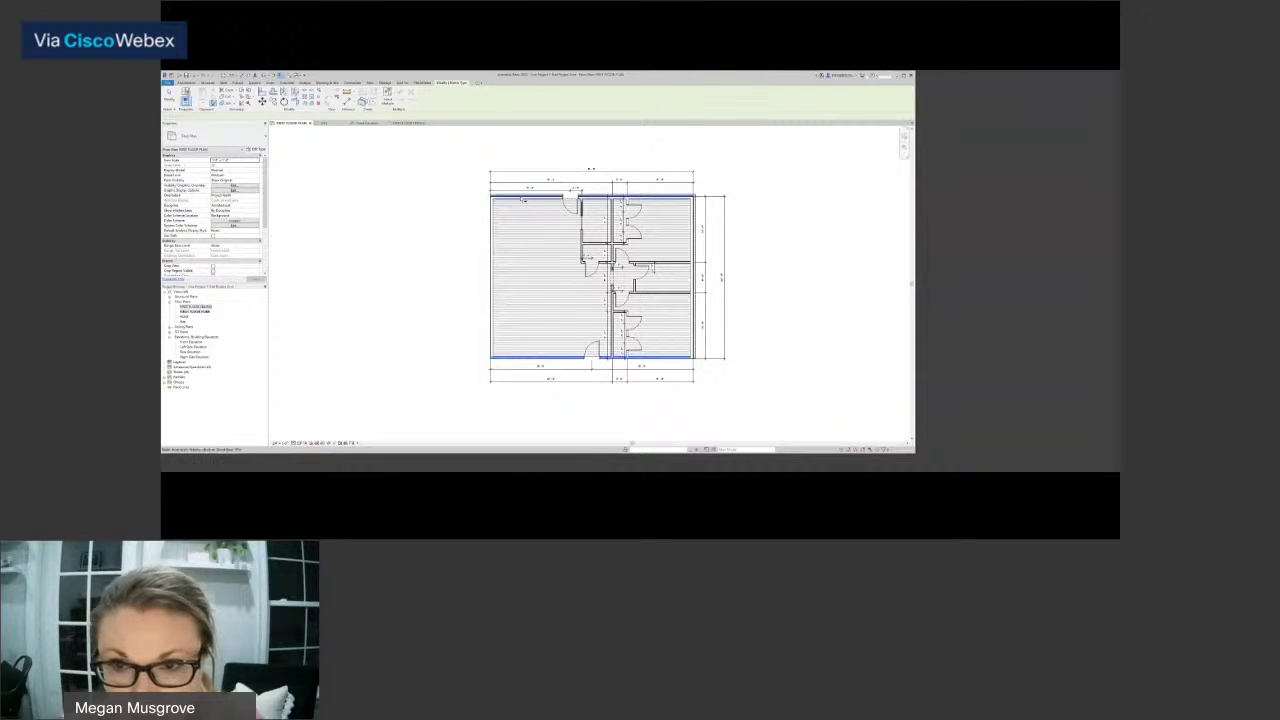
{"action": "left_click", "coordinate": [648, 197]}
{"action": "left_click", "coordinate": [693, 237]}
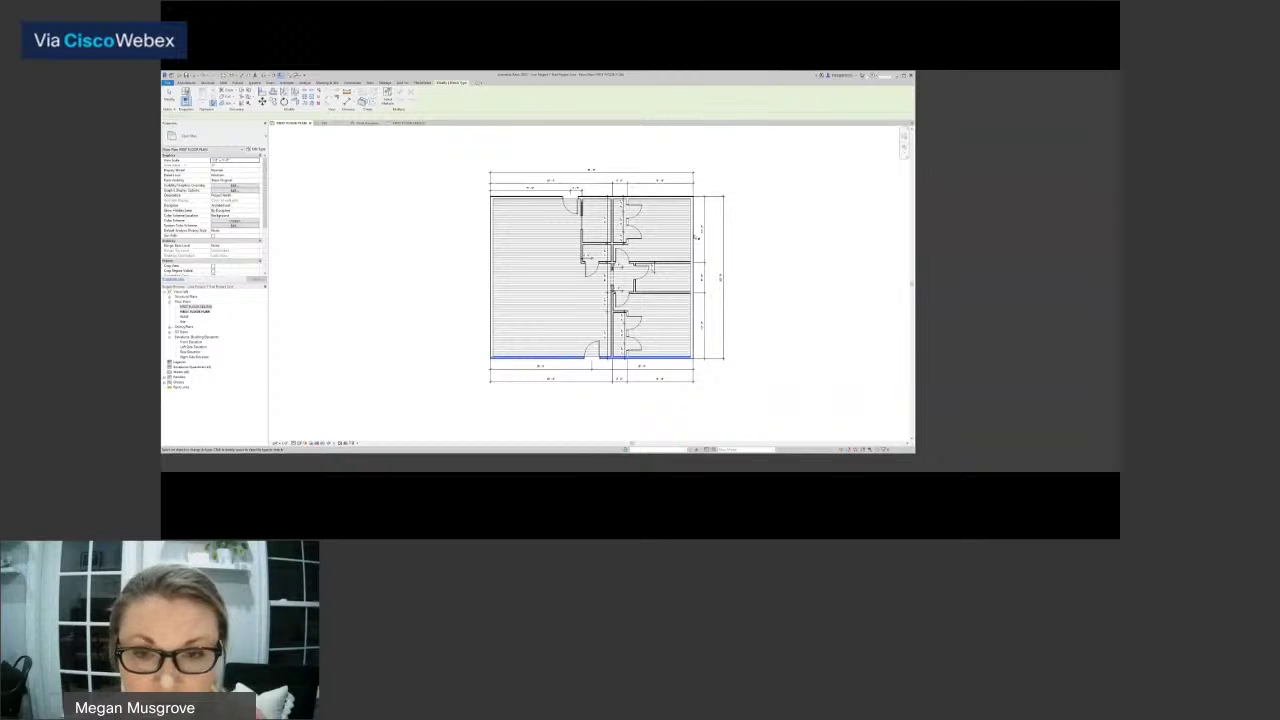
{"action": "key", "text": "Escape"}
{"action": "key", "text": "Escape"}
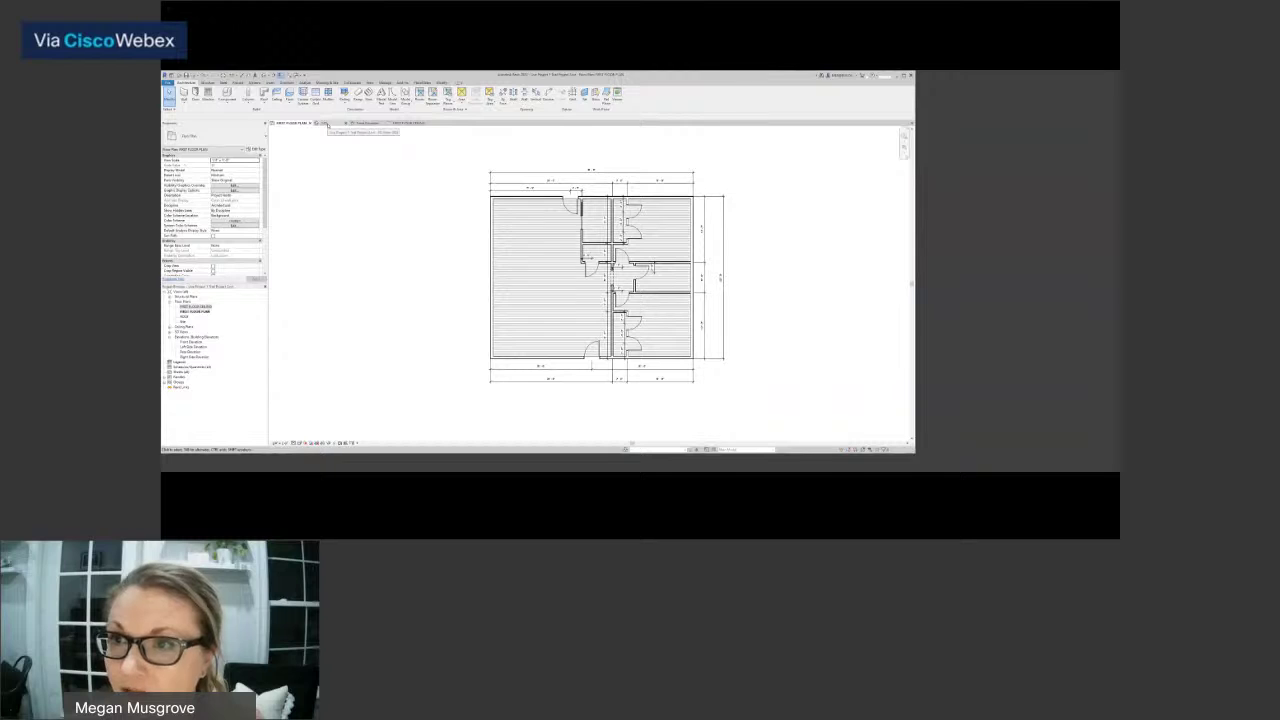
Return to the 3D view and examine the siding on the gable and long walls from another corner.
{"action": "left_click", "coordinate": [323, 123]}
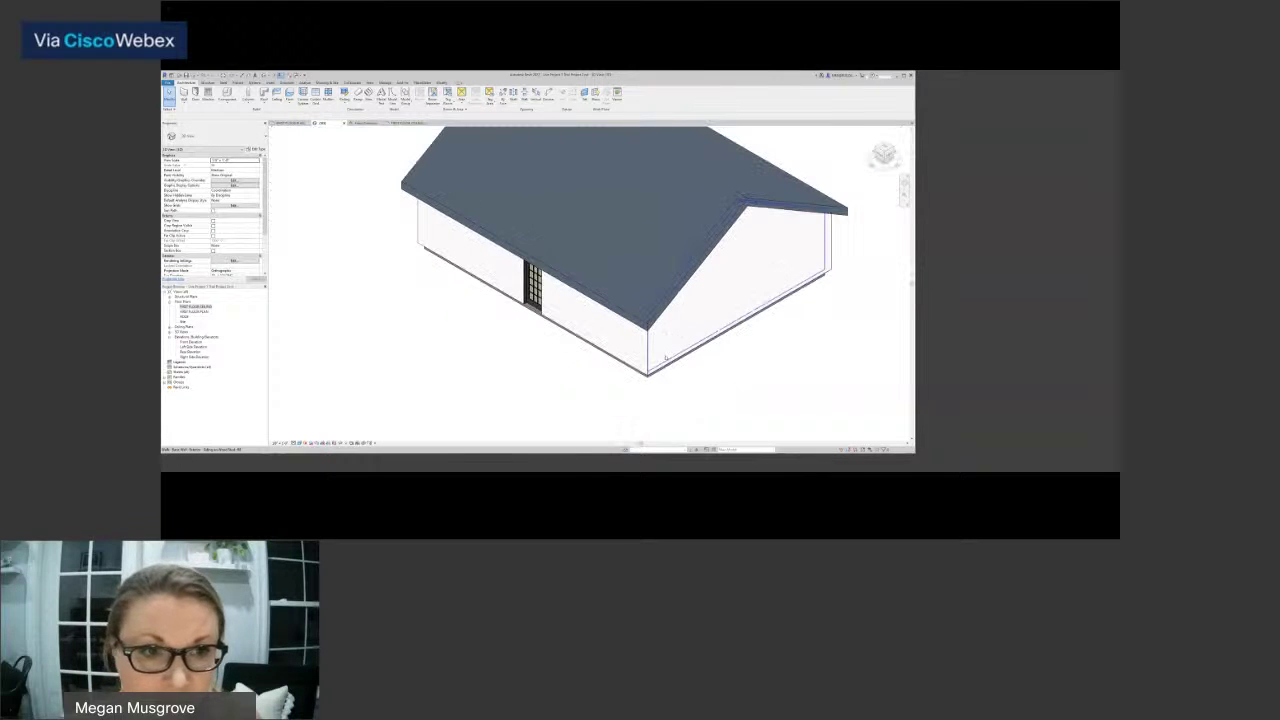
{"action": "left_click", "coordinate": [878, 153]}
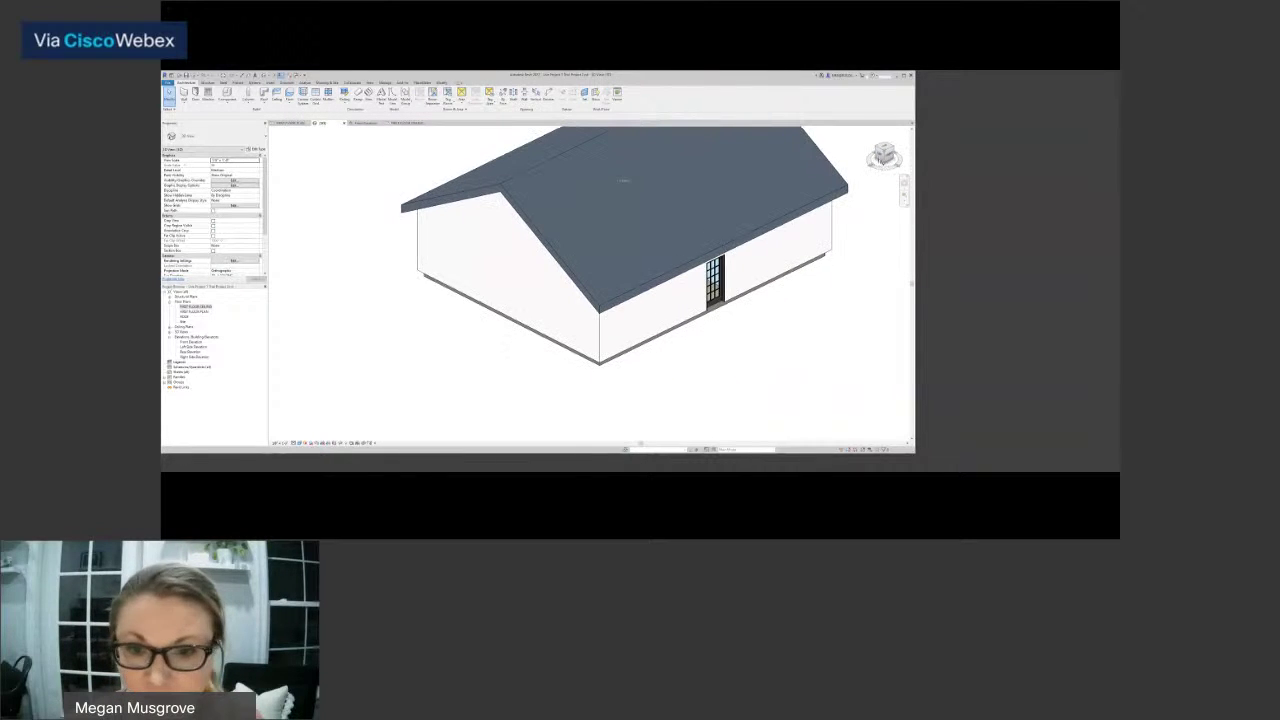
{"action": "middle_click_drag", "start_coordinate": [571, 292], "coordinate": [540, 332]}
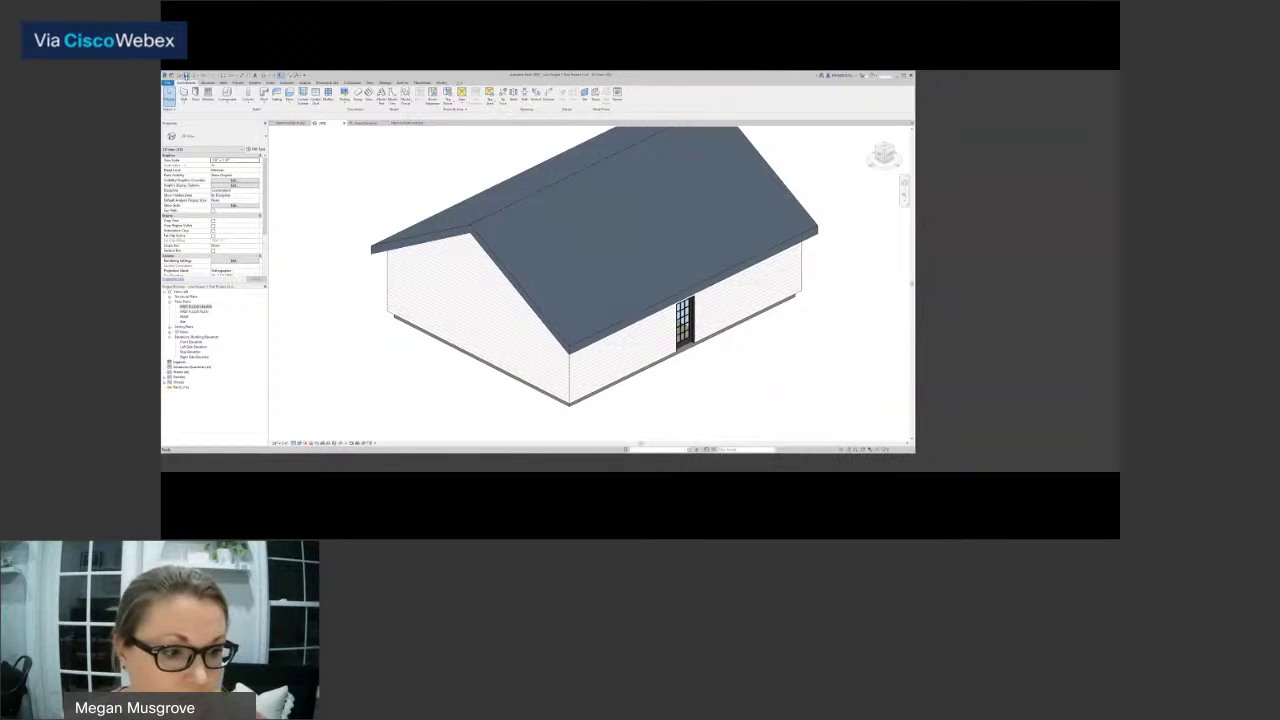
Change the gable roof's type to Wood Rafter 8" - Asphalt Shingle - Insulated.
{"action": "scroll", "coordinate": [497, 270], "scroll_direction": "up", "scroll_amount": 5}
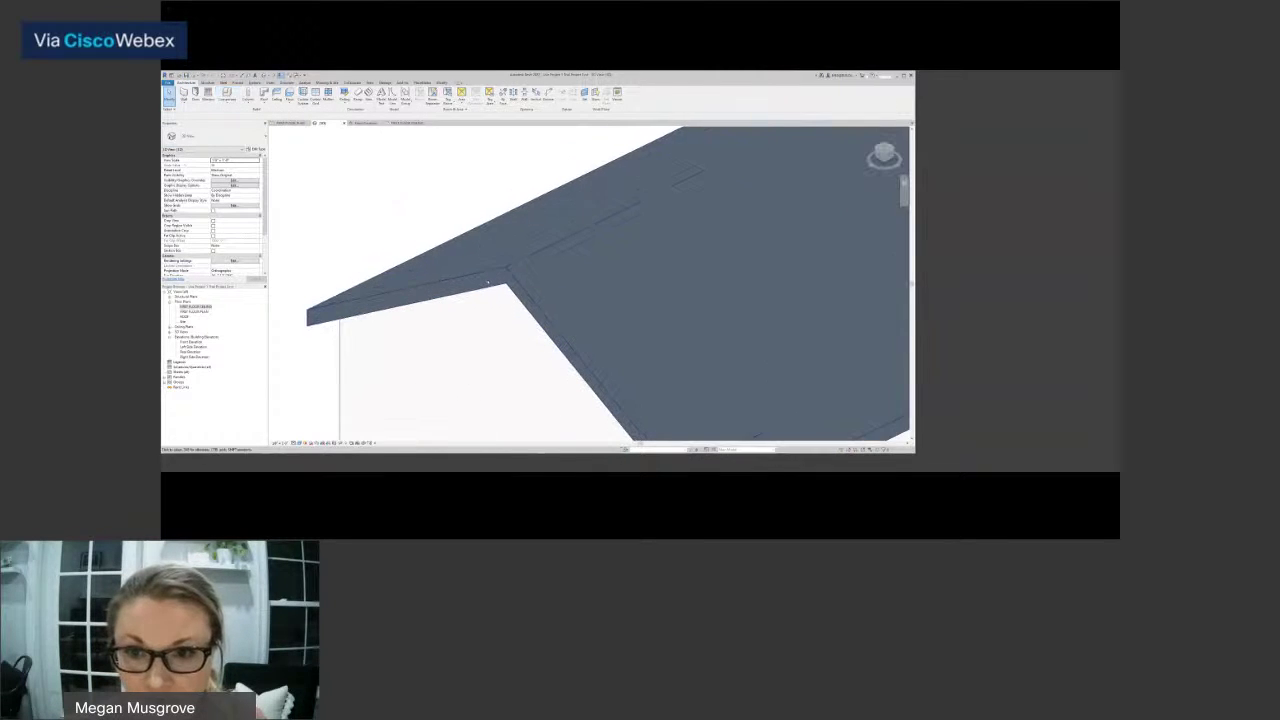
{"action": "left_click", "coordinate": [497, 270]}
{"action": "scroll", "coordinate": [500, 268], "scroll_direction": "down", "scroll_amount": 6}
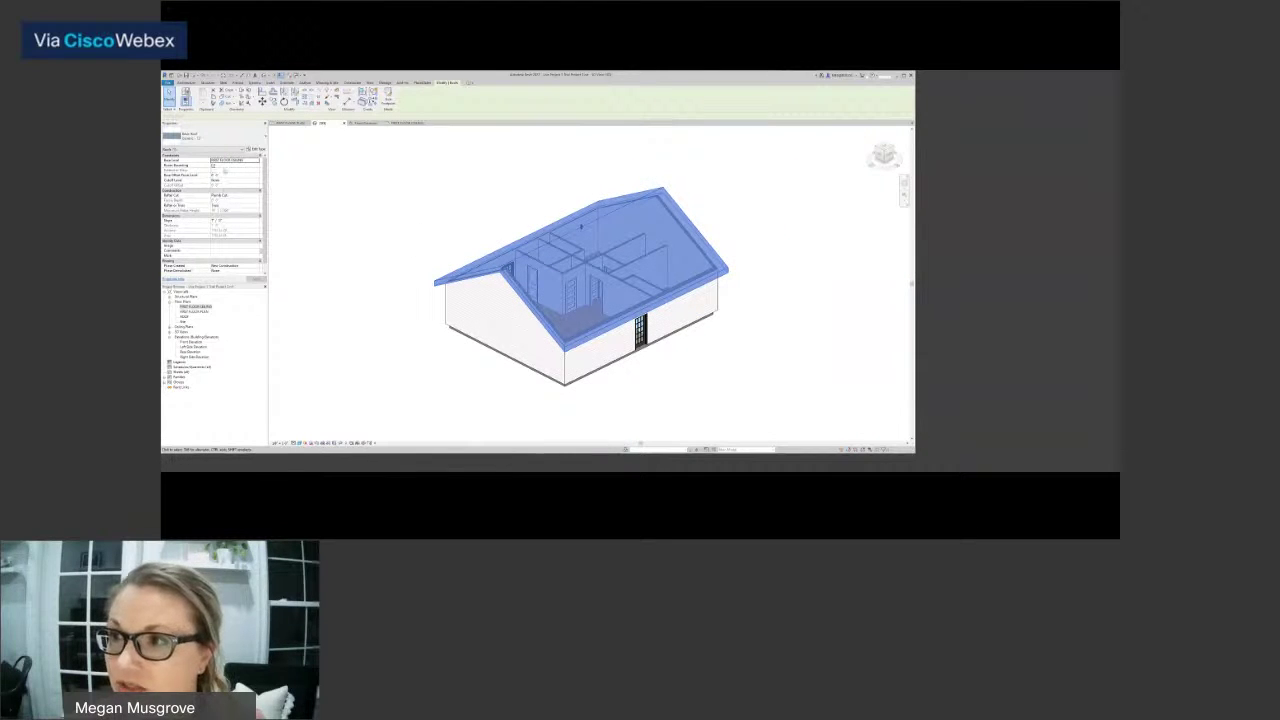
{"action": "left_click", "coordinate": [213, 140]}
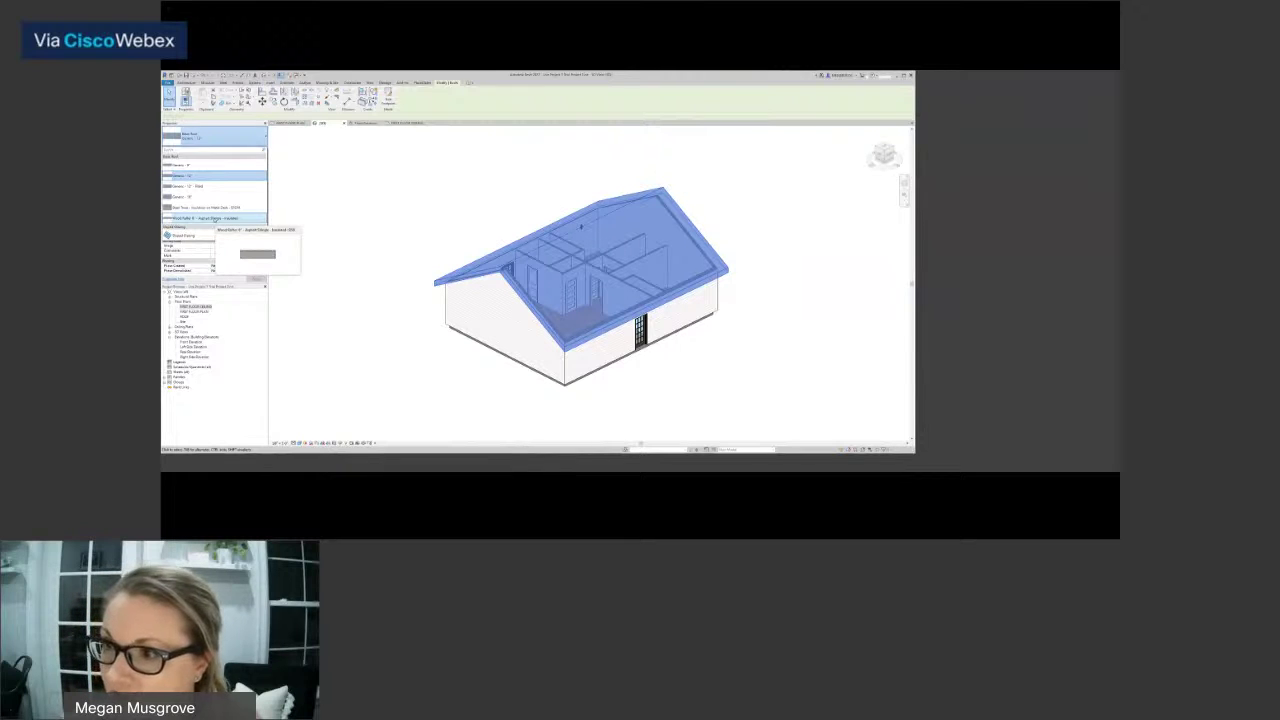
{"action": "left_click", "coordinate": [214, 218]}
{"action": "left_click", "coordinate": [658, 381]}
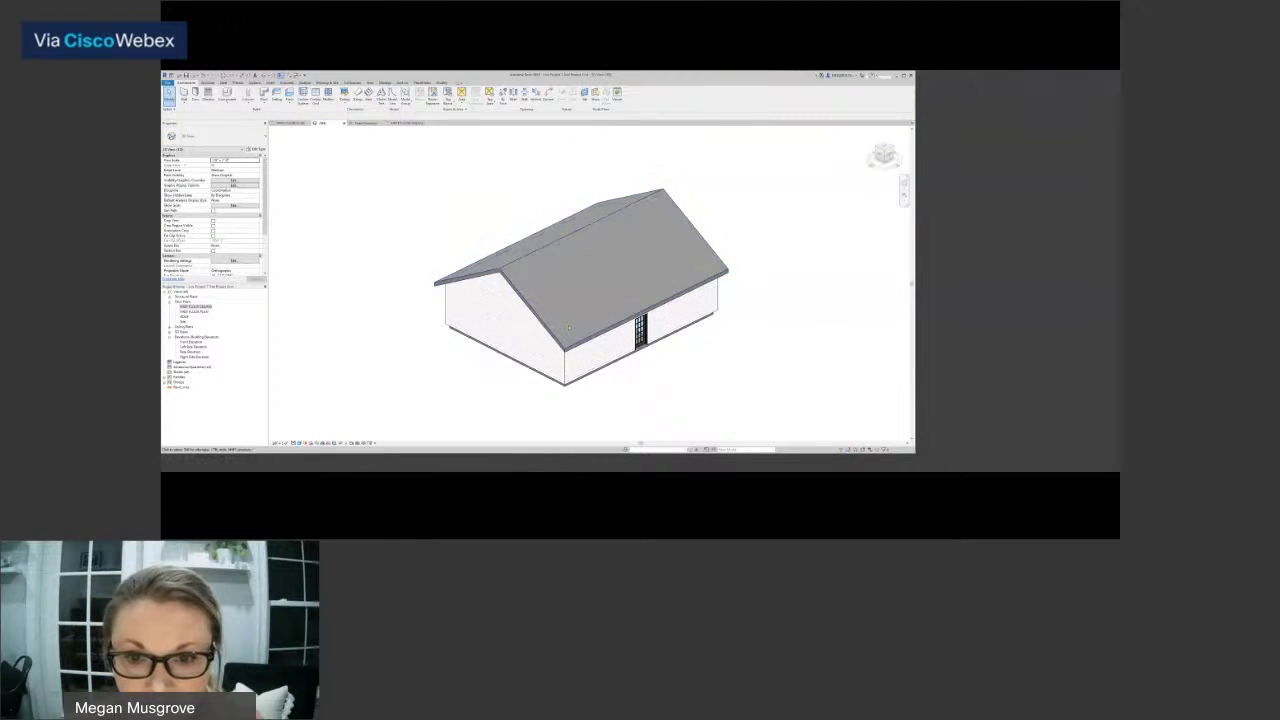
{"action": "scroll", "coordinate": [569, 327], "scroll_direction": "up", "scroll_amount": 5}
{"action": "scroll", "coordinate": [552, 345], "scroll_direction": "down", "scroll_amount": 4}
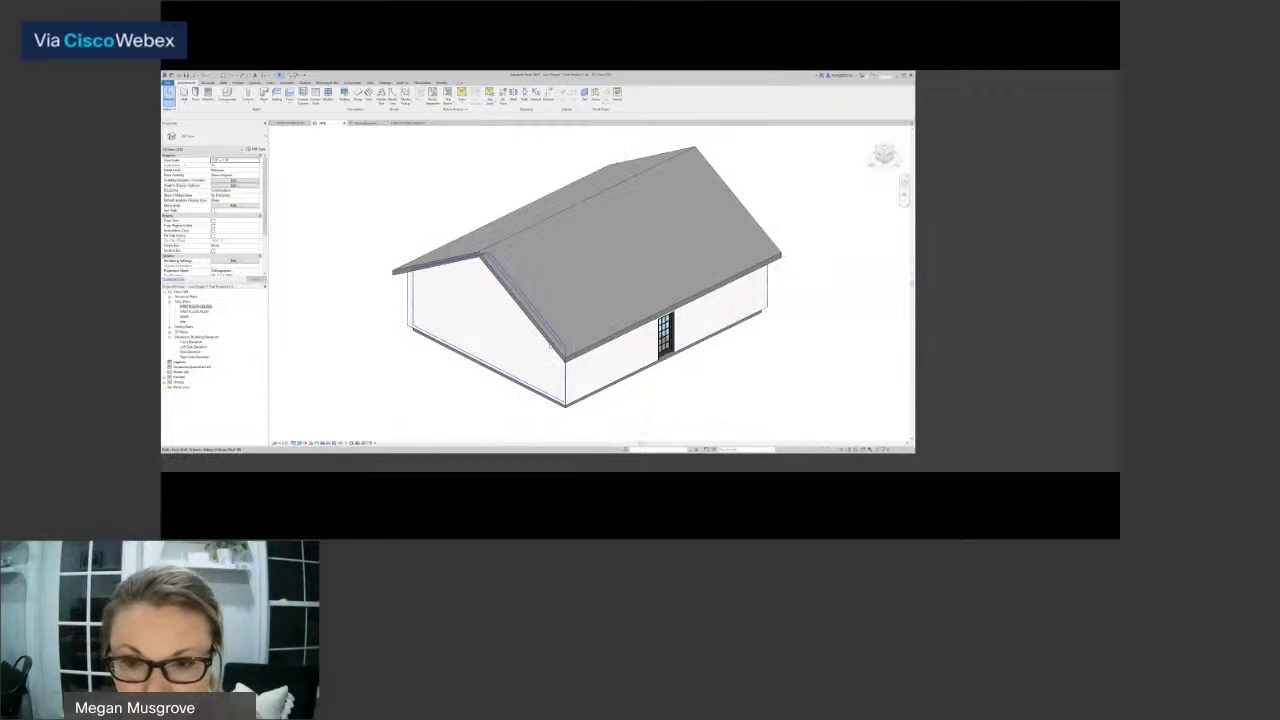
Open the roof type's layer structure and bring up the material of its top Asphalt Shingle finish layer for editing.
{"action": "left_click", "coordinate": [553, 342]}
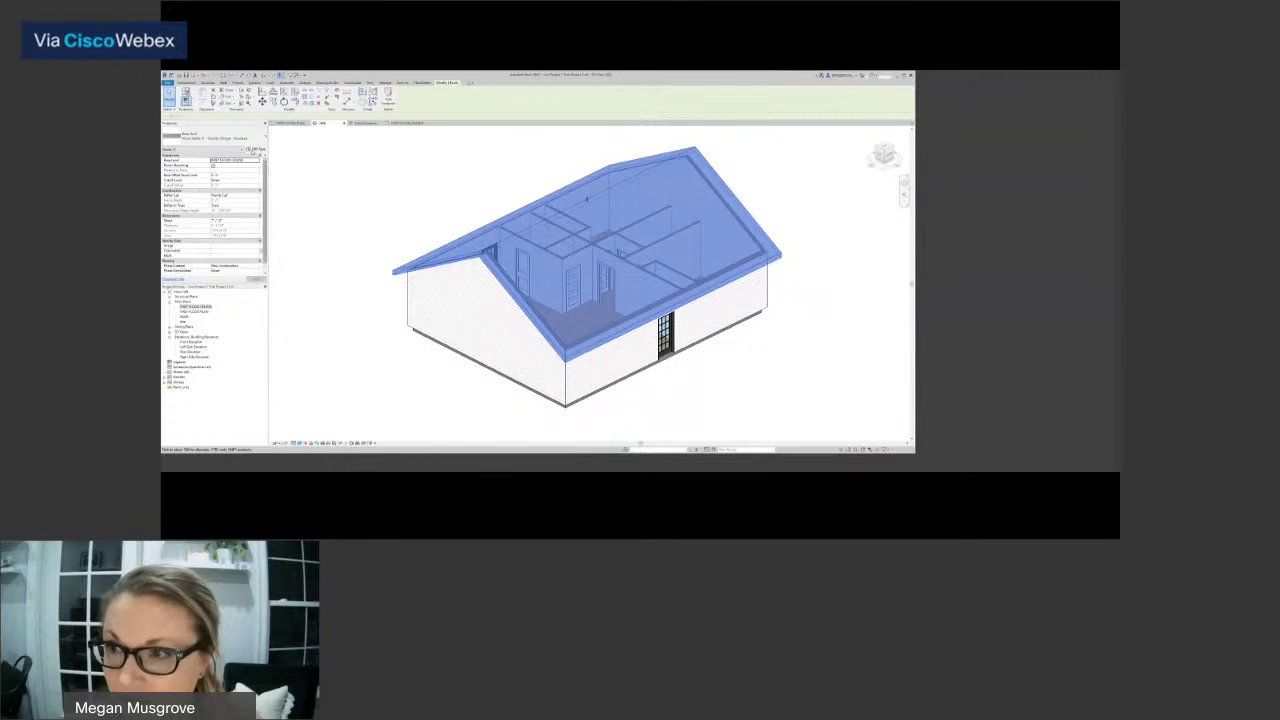
{"action": "left_click", "coordinate": [252, 149]}
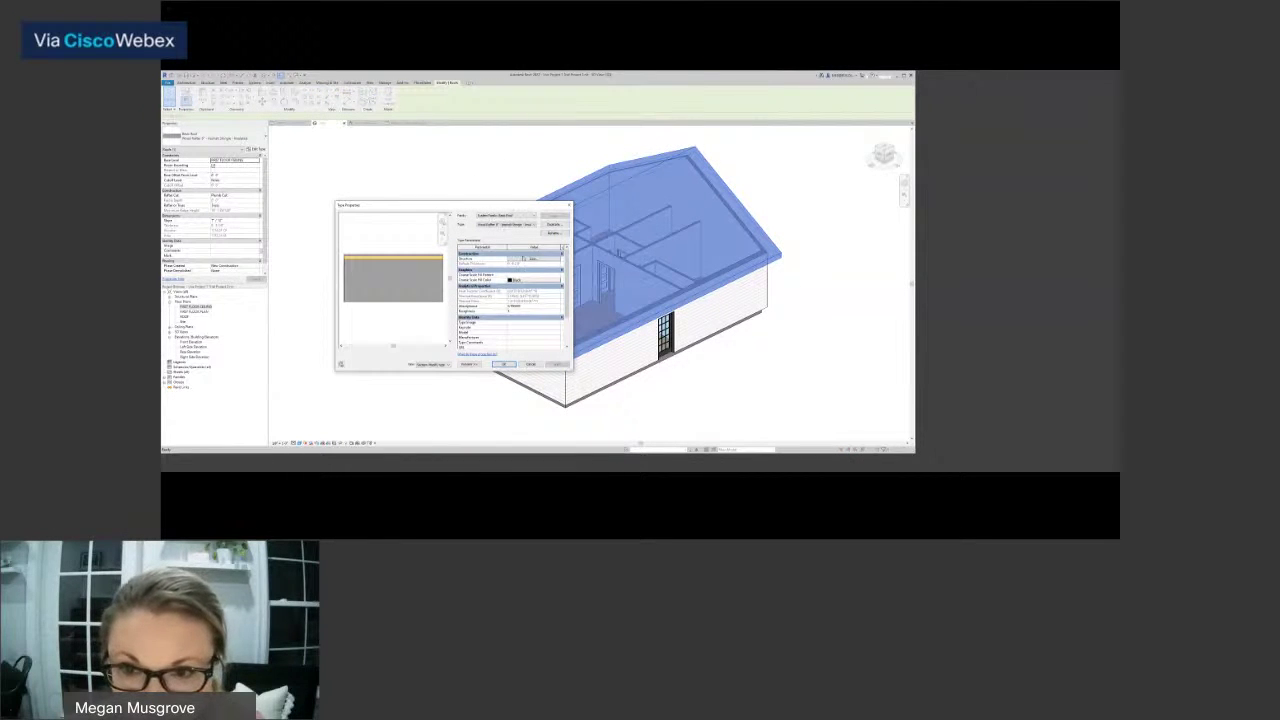
{"action": "left_click", "coordinate": [524, 261]}
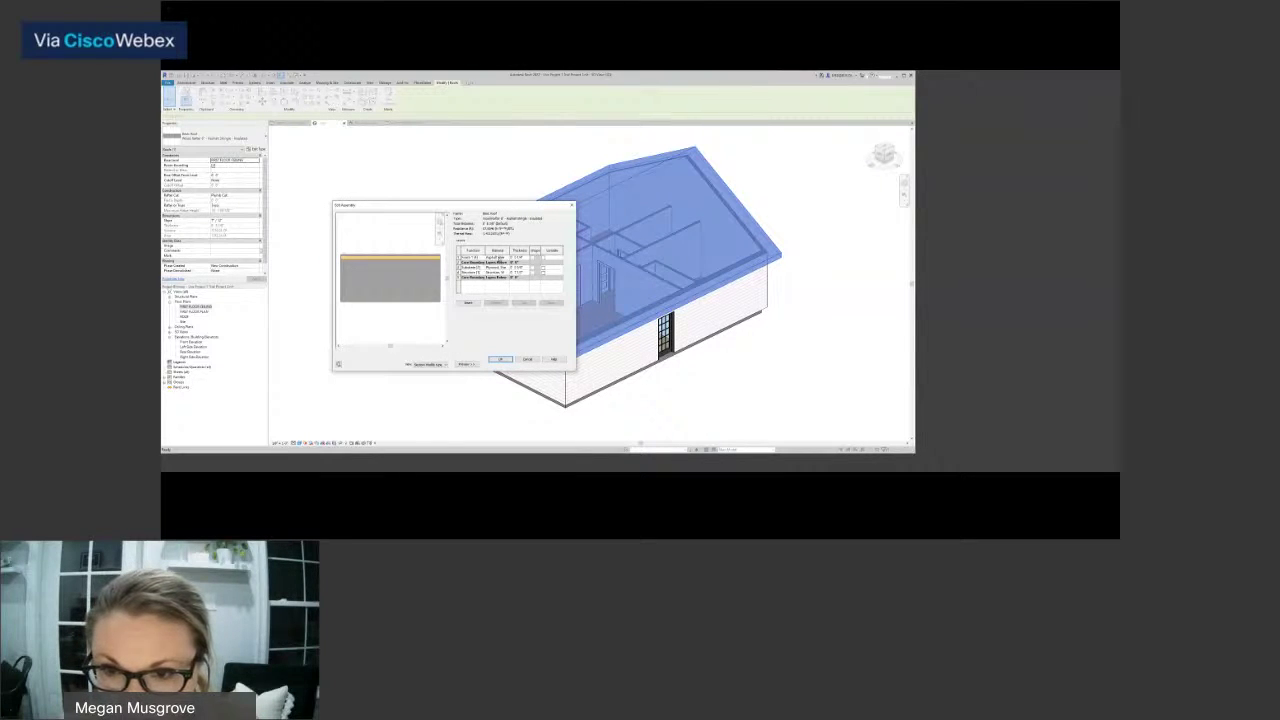
{"action": "left_click", "coordinate": [507, 258]}
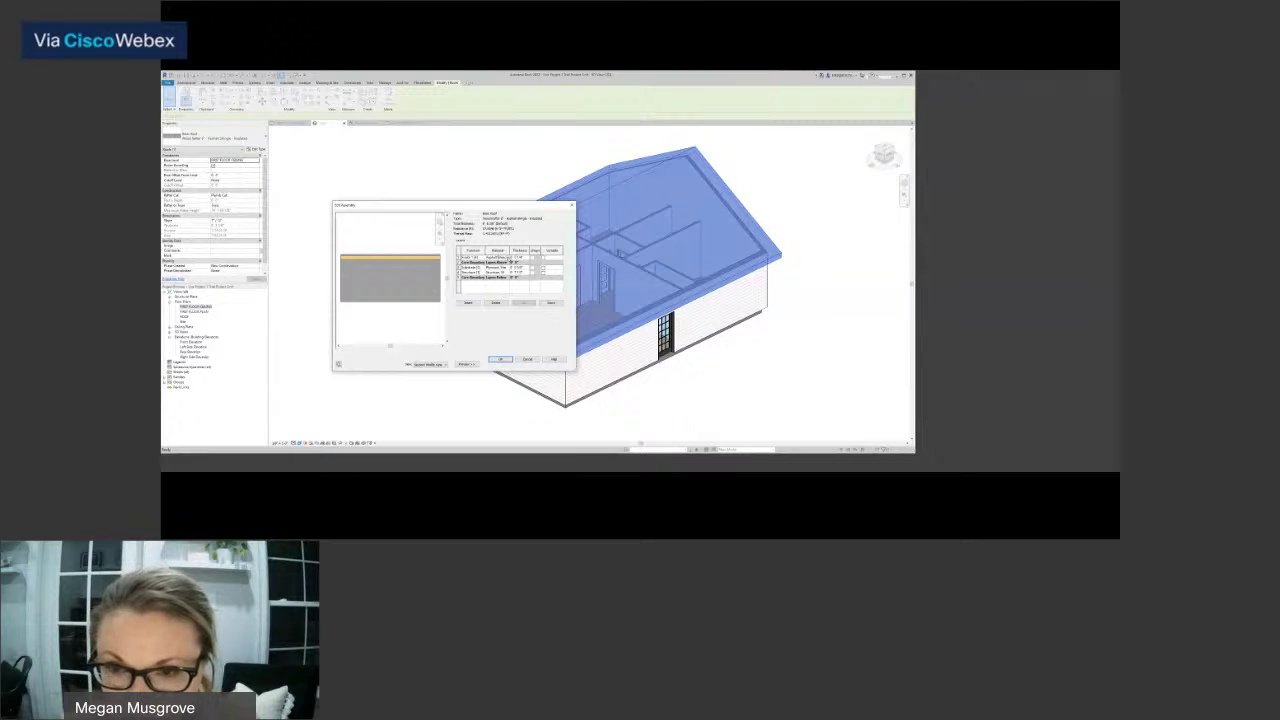
{"action": "left_click", "coordinate": [511, 258]}
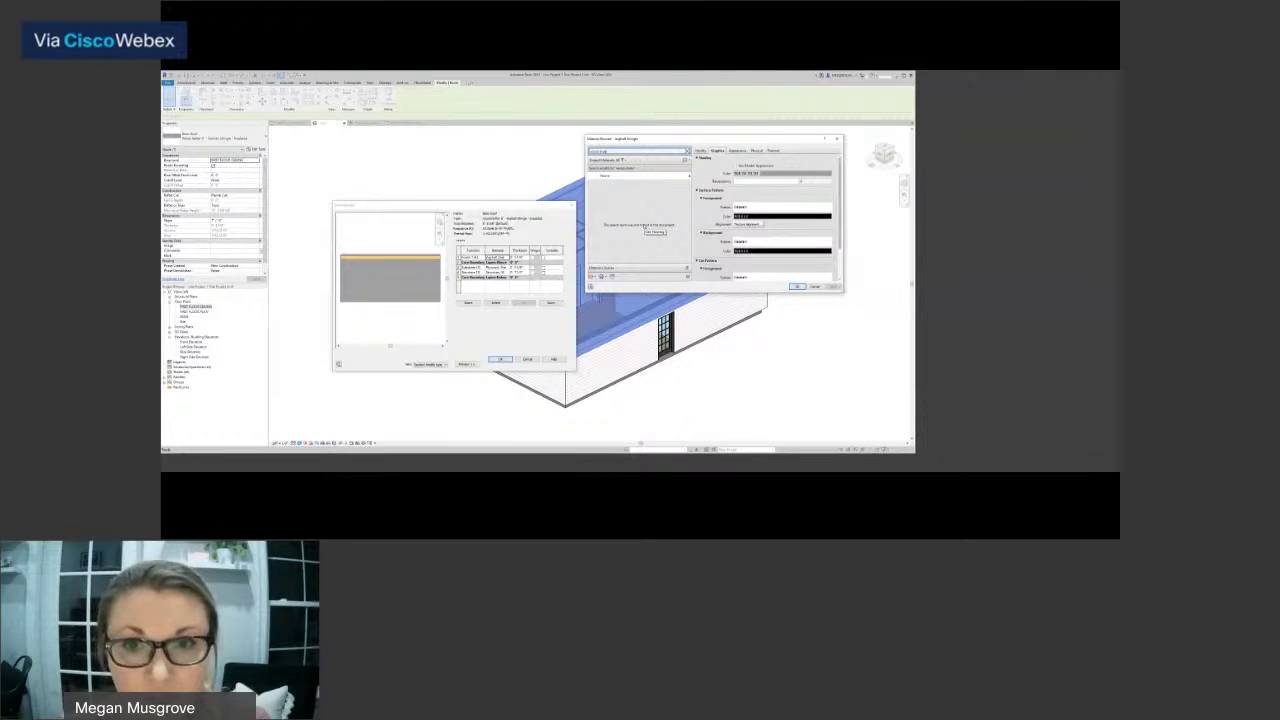
Search the project materials for shingle and select Asphalt Shingle.
{"action": "key", "text": "BackSpace"}
{"action": "key", "text": "BackSpace"}
{"action": "key", "text": "BackSpace"}
{"action": "key", "text": "BackSpace"}
{"action": "key", "text": "BackSpace"}
{"action": "key", "text": "BackSpace"}
{"action": "key", "text": "BackSpace"}
{"action": "key", "text": "BackSpace"}
{"action": "key", "text": "BackSpace"}
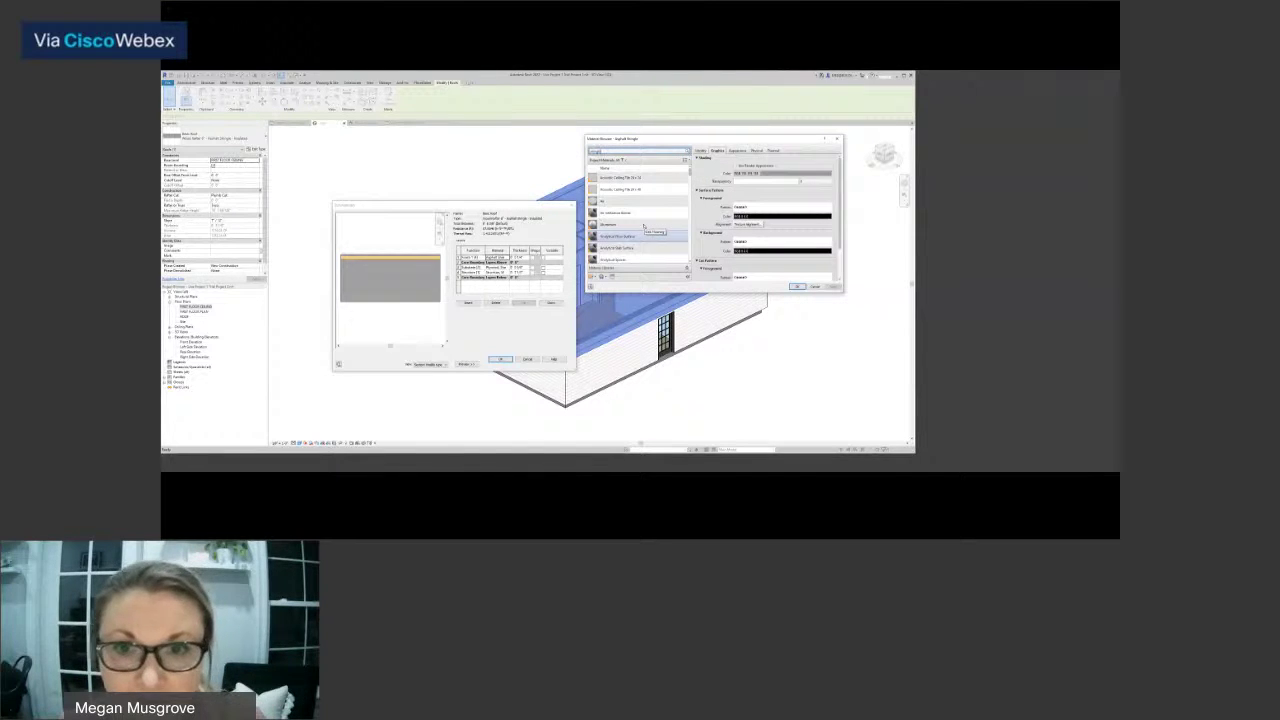
{"action": "left_click", "coordinate": [618, 190]}
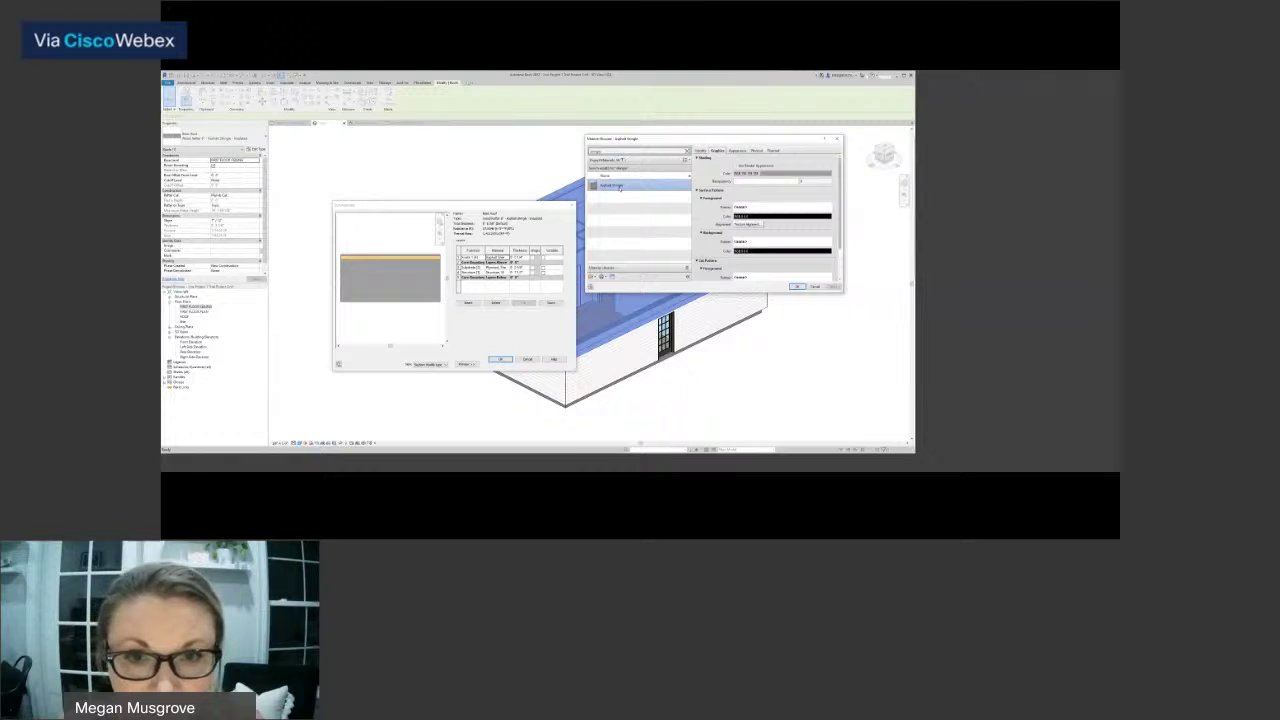
Replace the Asphalt Shingle appearance image with a brown shingle texture from the Thermal Moisture image files.
{"action": "left_click", "coordinate": [742, 151]}
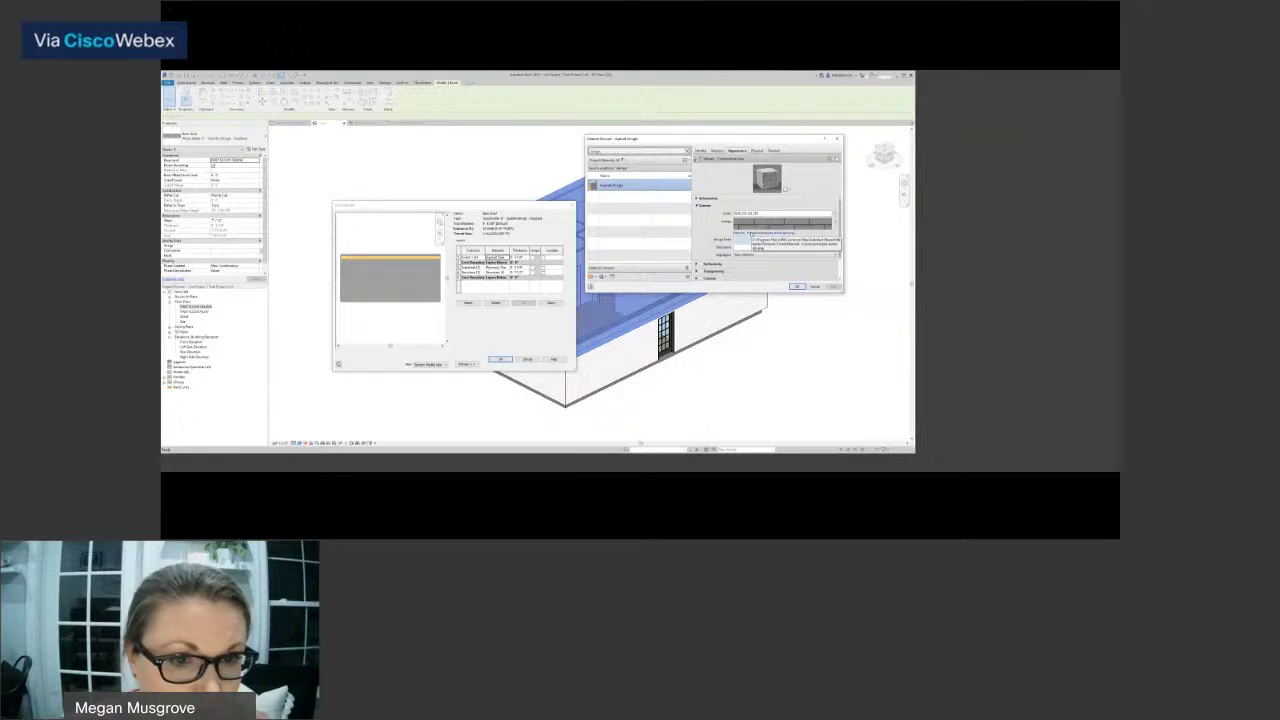
{"action": "left_click", "coordinate": [750, 232]}
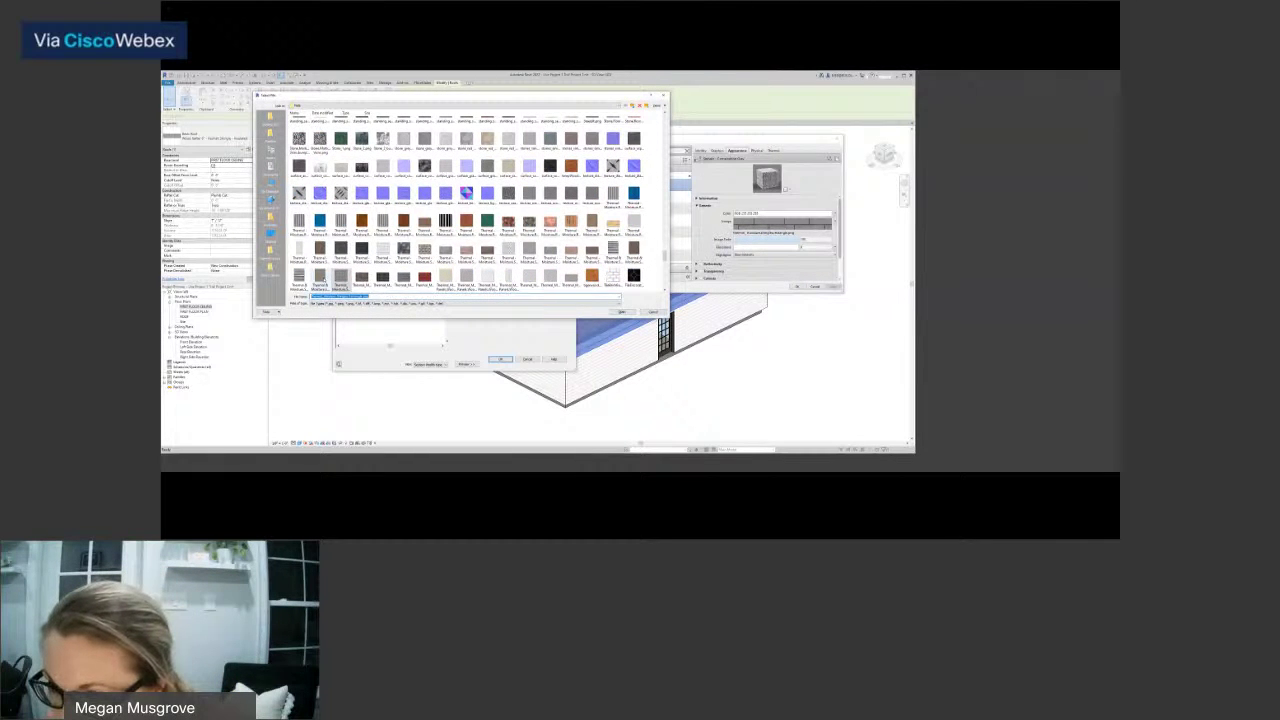
{"action": "left_click", "coordinate": [319, 277]}
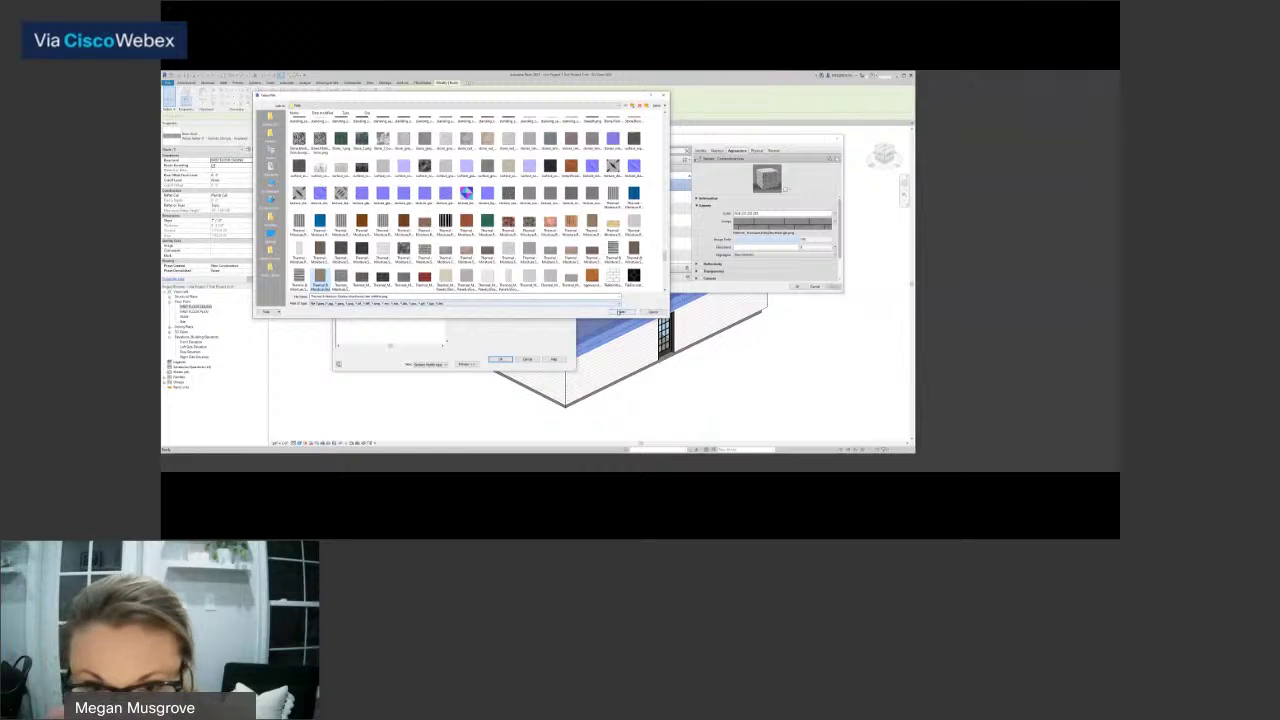
{"action": "left_click", "coordinate": [620, 312]}
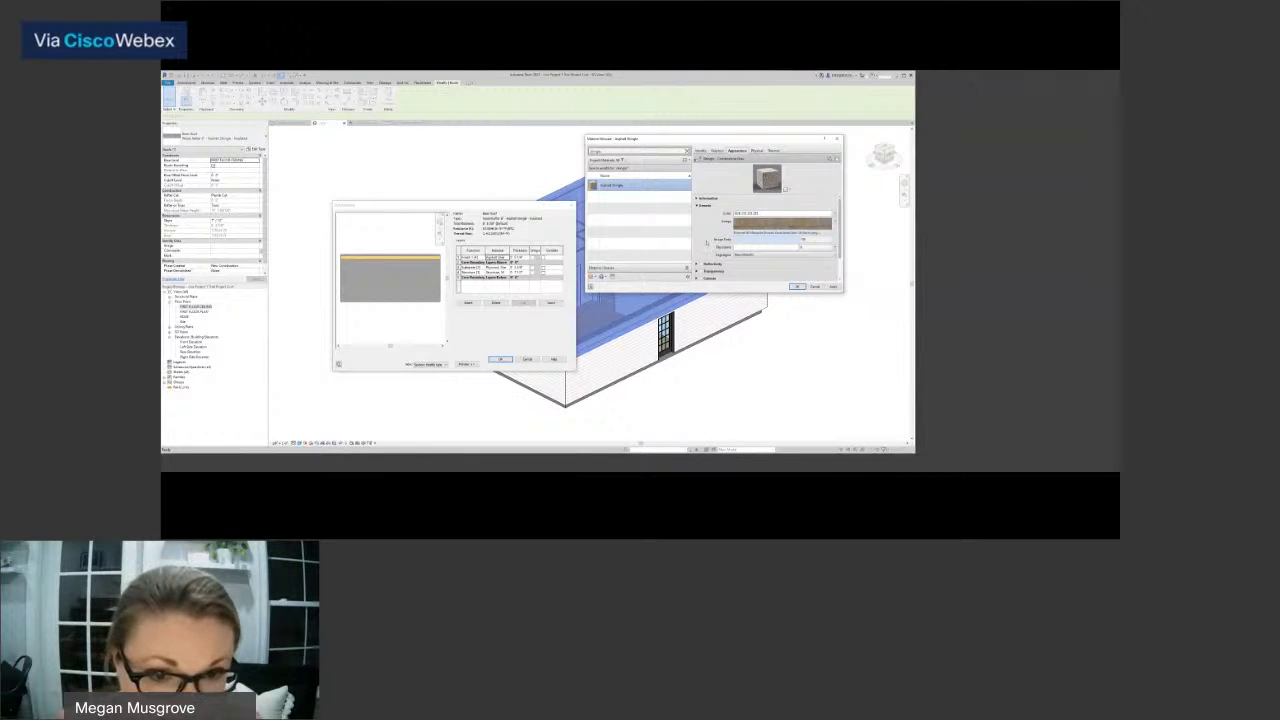
Replace the Asphalt Shingle appearance's bump image with the same brown Thermal Moisture texture.
{"action": "scroll", "coordinate": [706, 243], "scroll_direction": "down", "scroll_amount": 2}
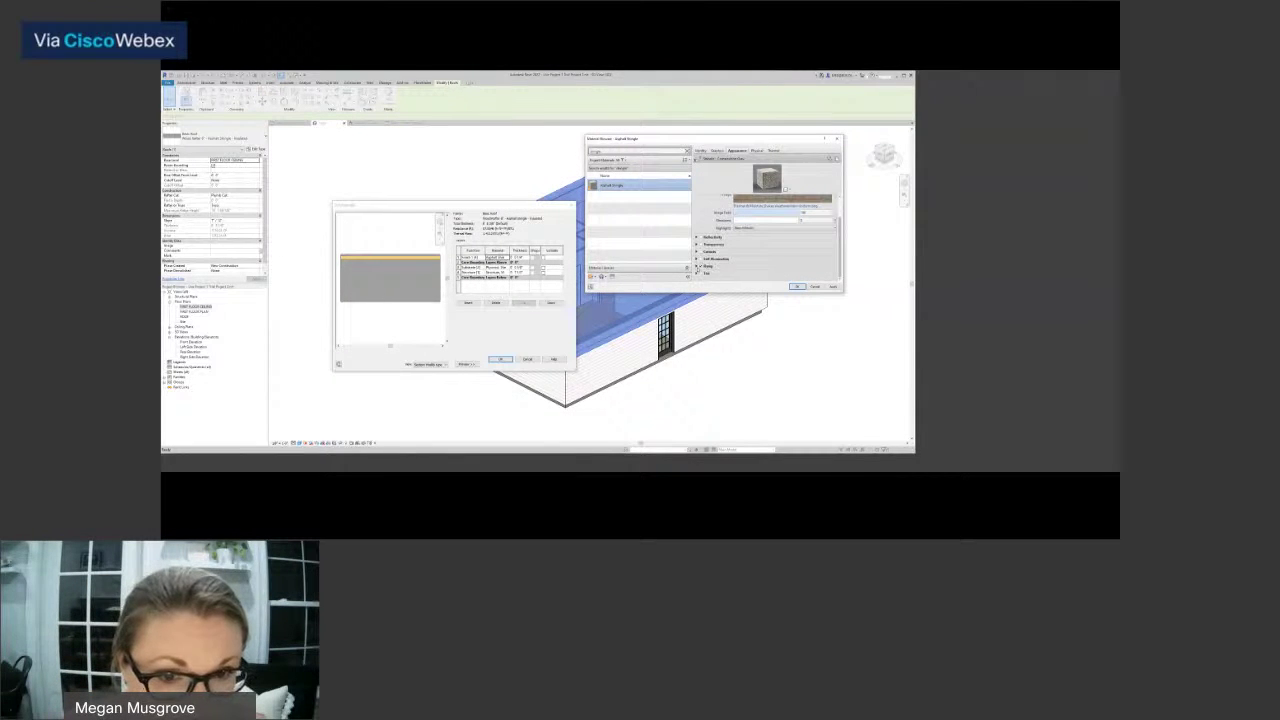
{"action": "left_click", "coordinate": [697, 266]}
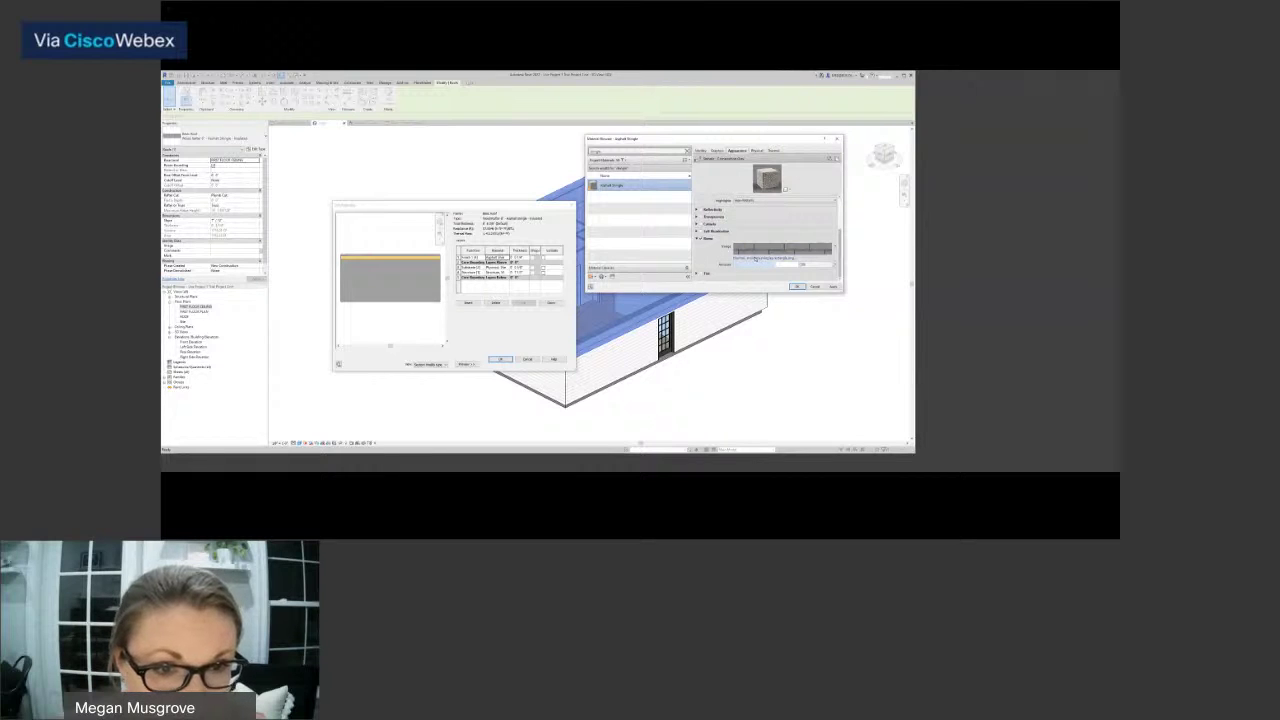
{"action": "left_click", "coordinate": [770, 258]}
{"action": "left_click", "coordinate": [320, 278]}
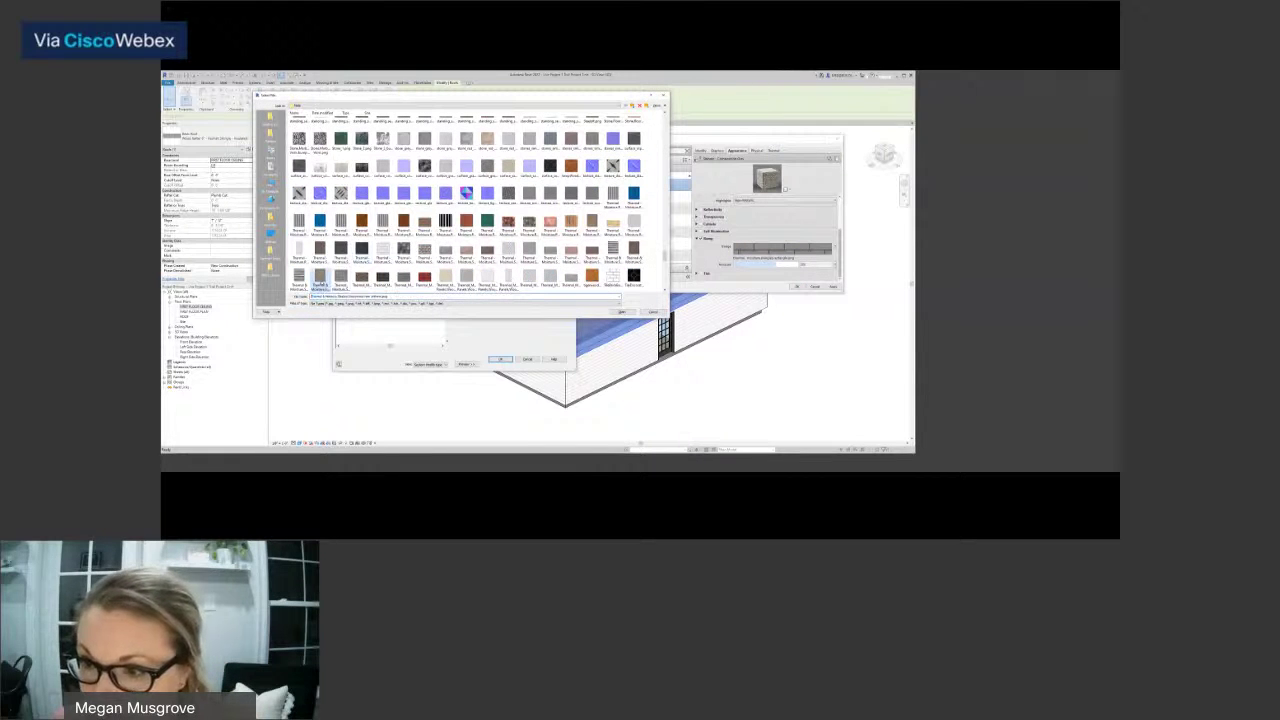
{"action": "left_click", "coordinate": [618, 311]}
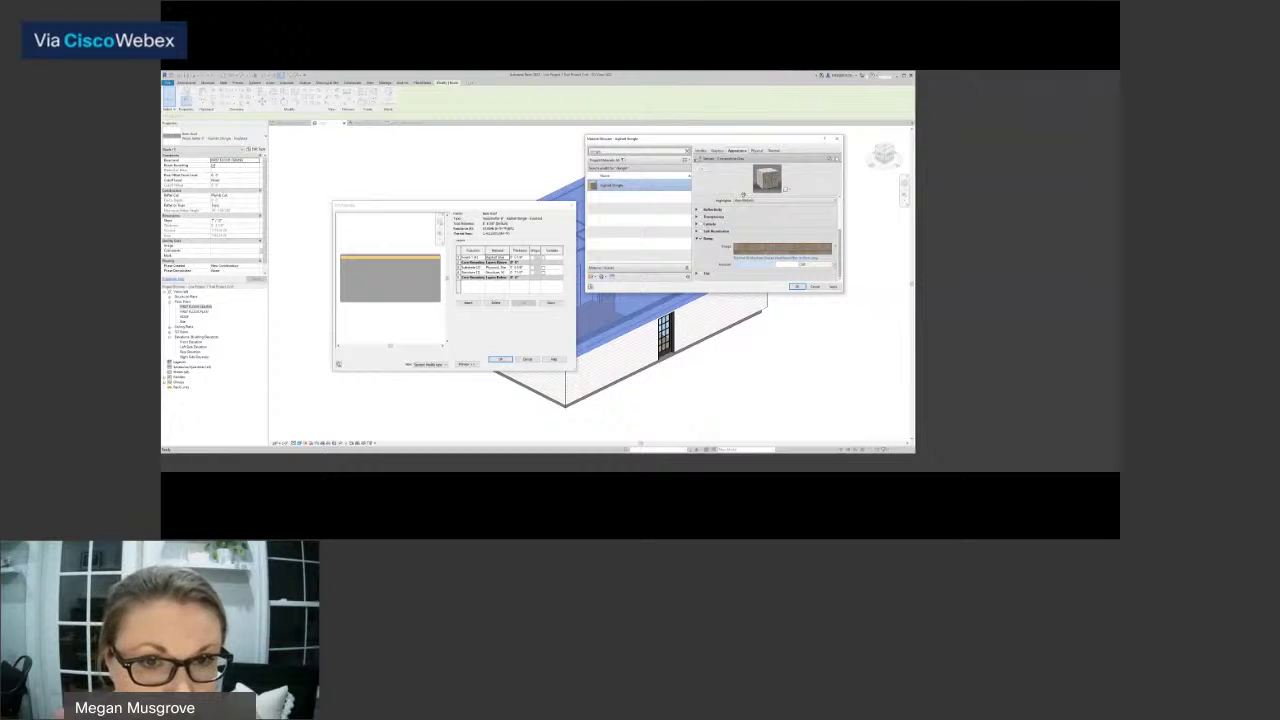
Assign the Shake model pattern as the Asphalt Shingle material's surface foreground pattern.
{"action": "left_click", "coordinate": [717, 150]}
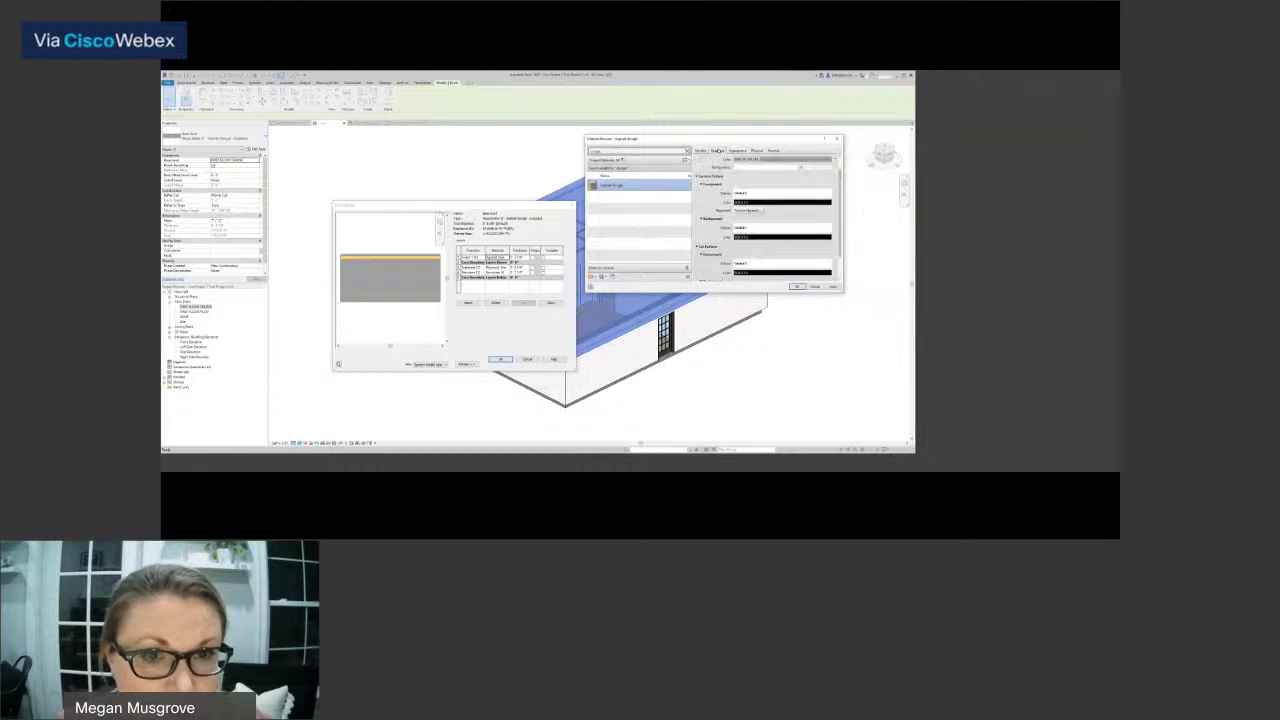
{"action": "scroll", "coordinate": [712, 208], "scroll_direction": "up", "scroll_amount": 1}
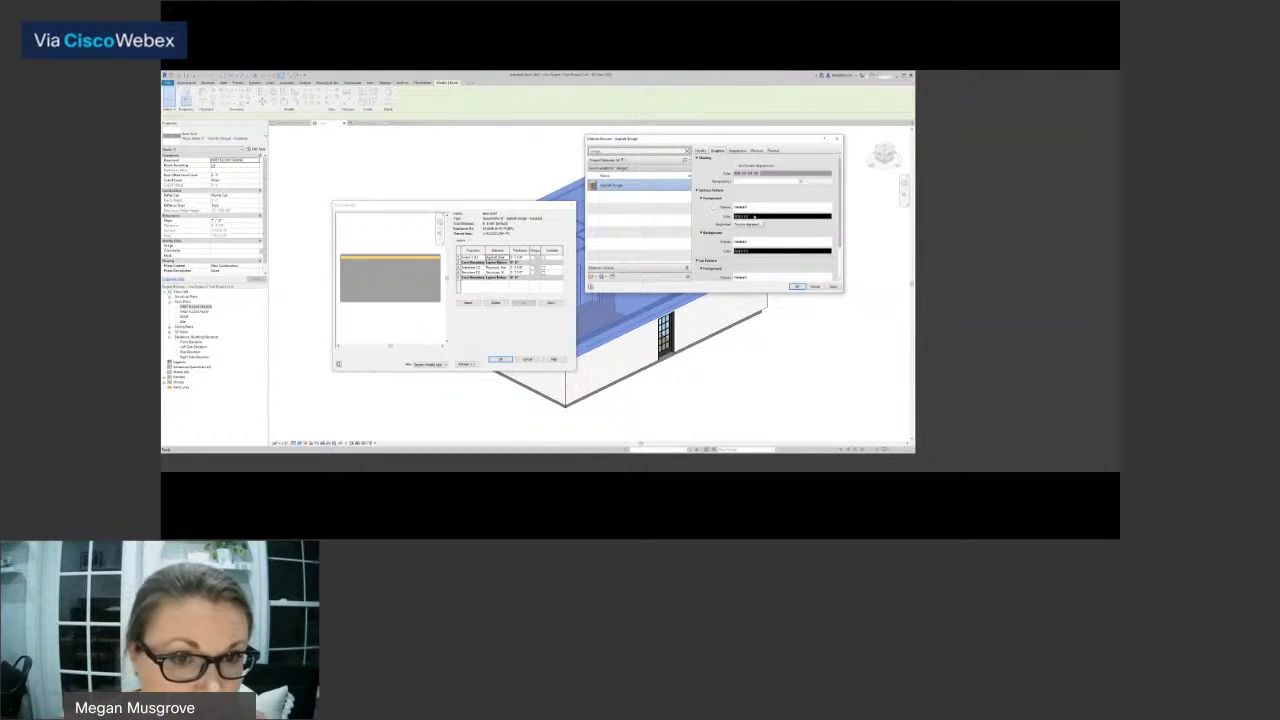
{"action": "left_click", "coordinate": [769, 207]}
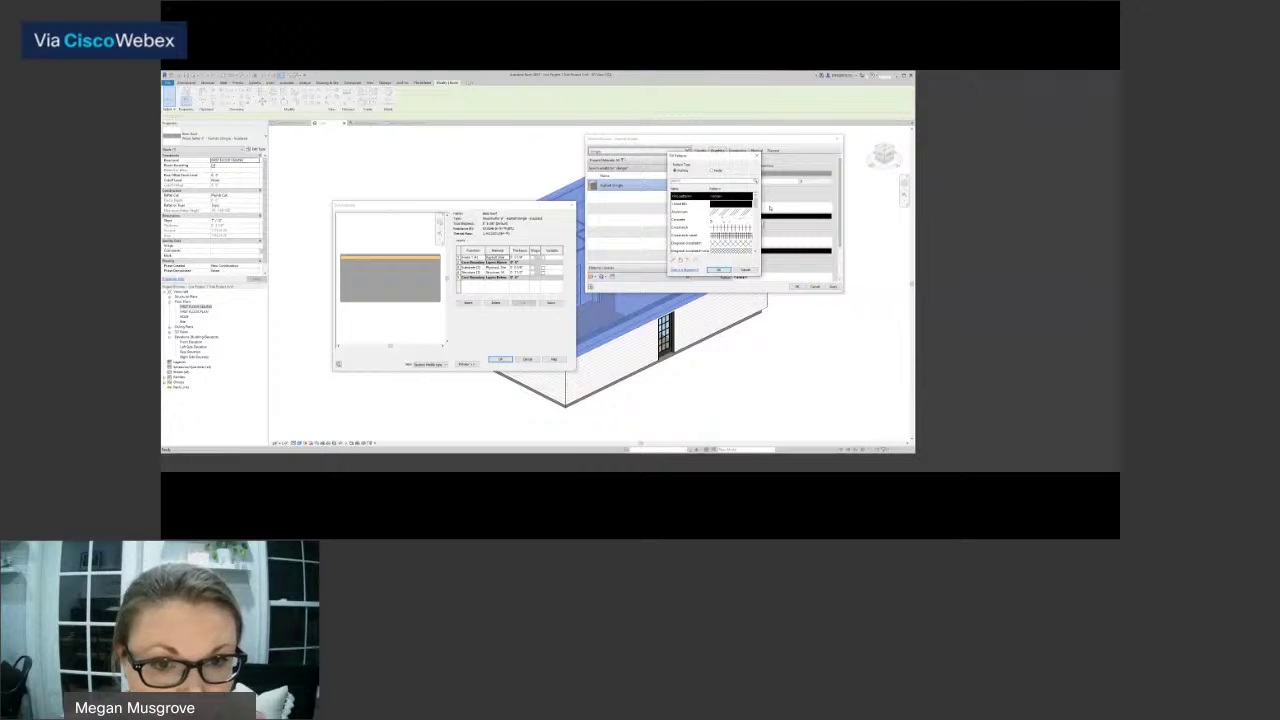
{"action": "left_click", "coordinate": [712, 170]}
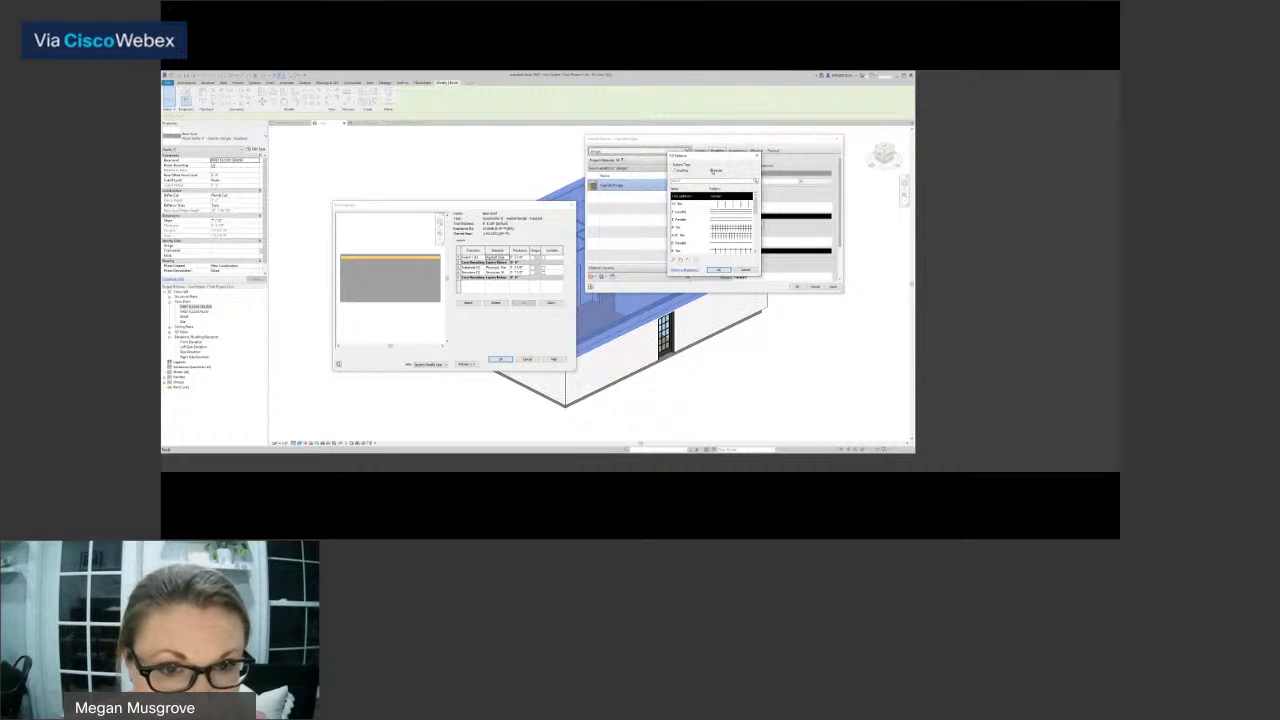
{"action": "scroll", "coordinate": [722, 232], "scroll_direction": "down", "scroll_amount": 3}
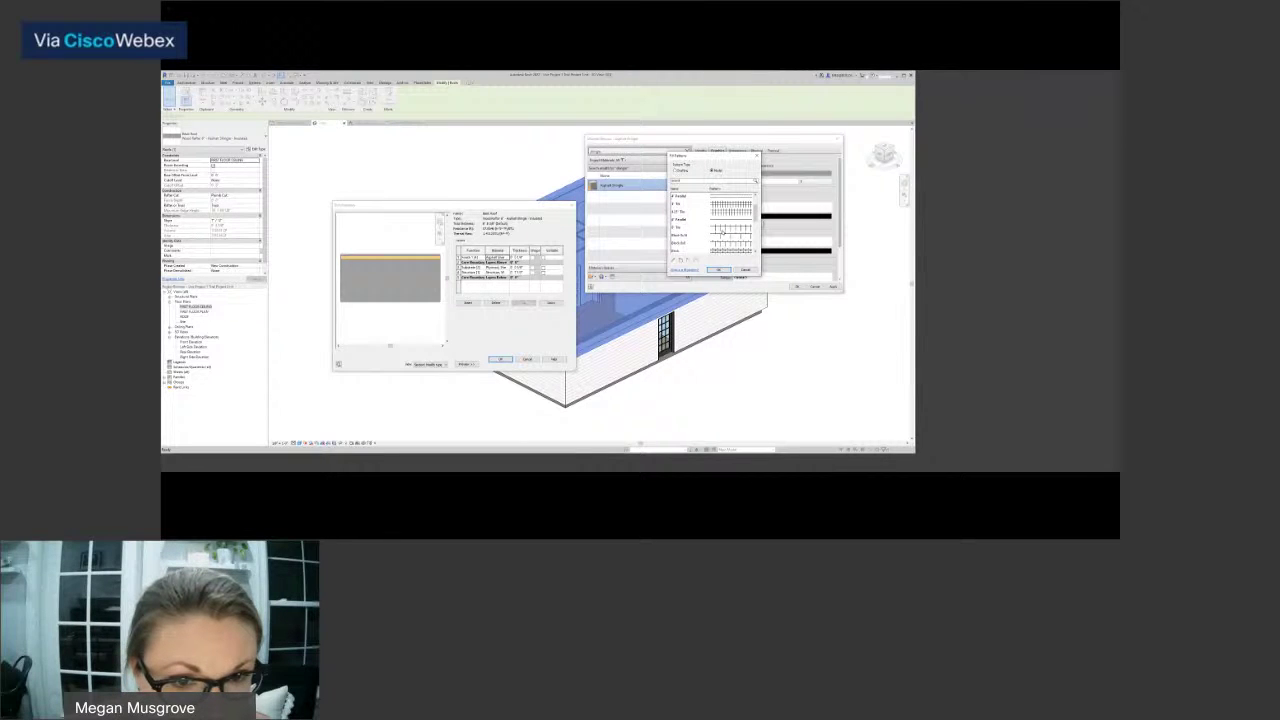
{"action": "scroll", "coordinate": [721, 232], "scroll_direction": "down", "scroll_amount": 3}
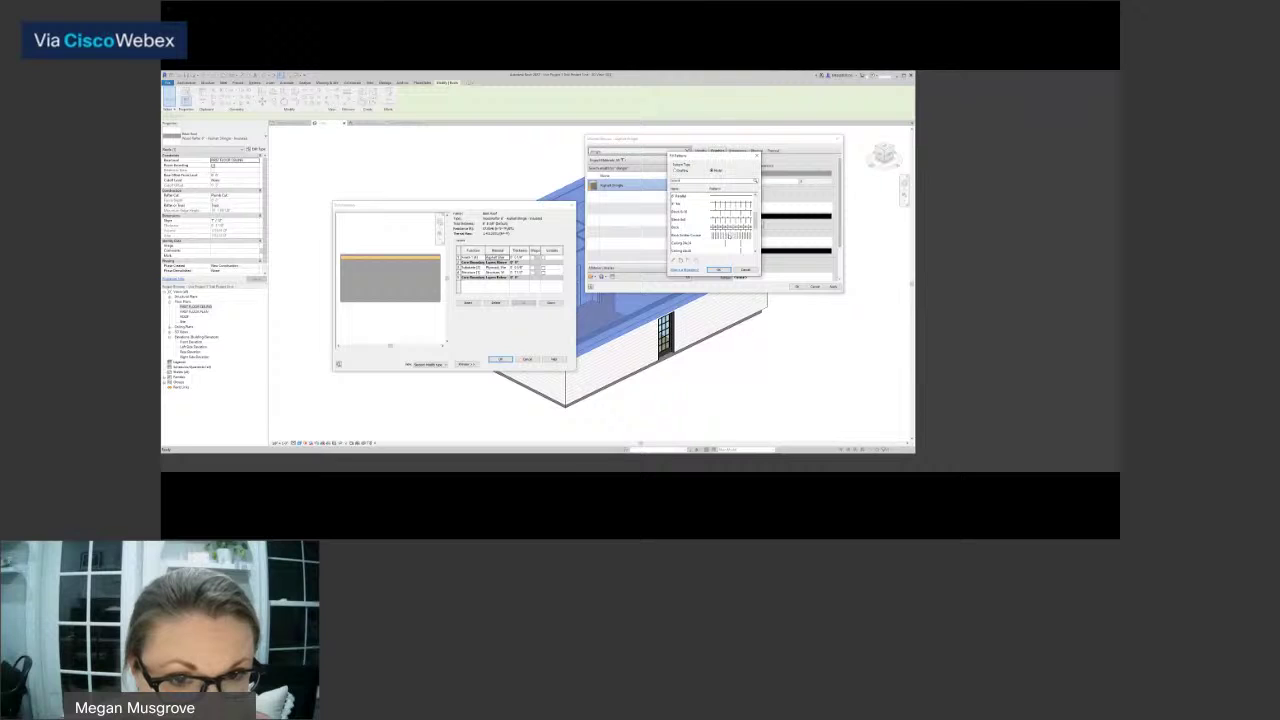
{"action": "scroll", "coordinate": [724, 234], "scroll_direction": "down", "scroll_amount": 2}
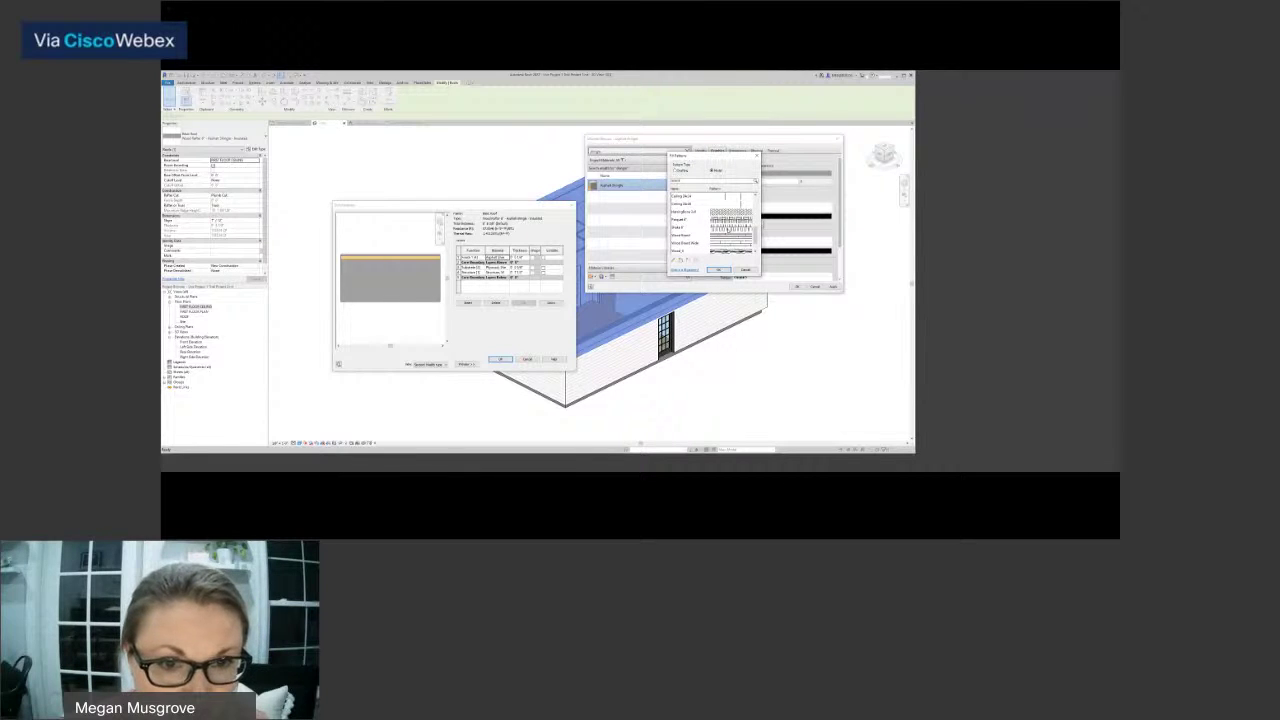
{"action": "left_click", "coordinate": [729, 229]}
{"action": "left_click", "coordinate": [717, 269]}
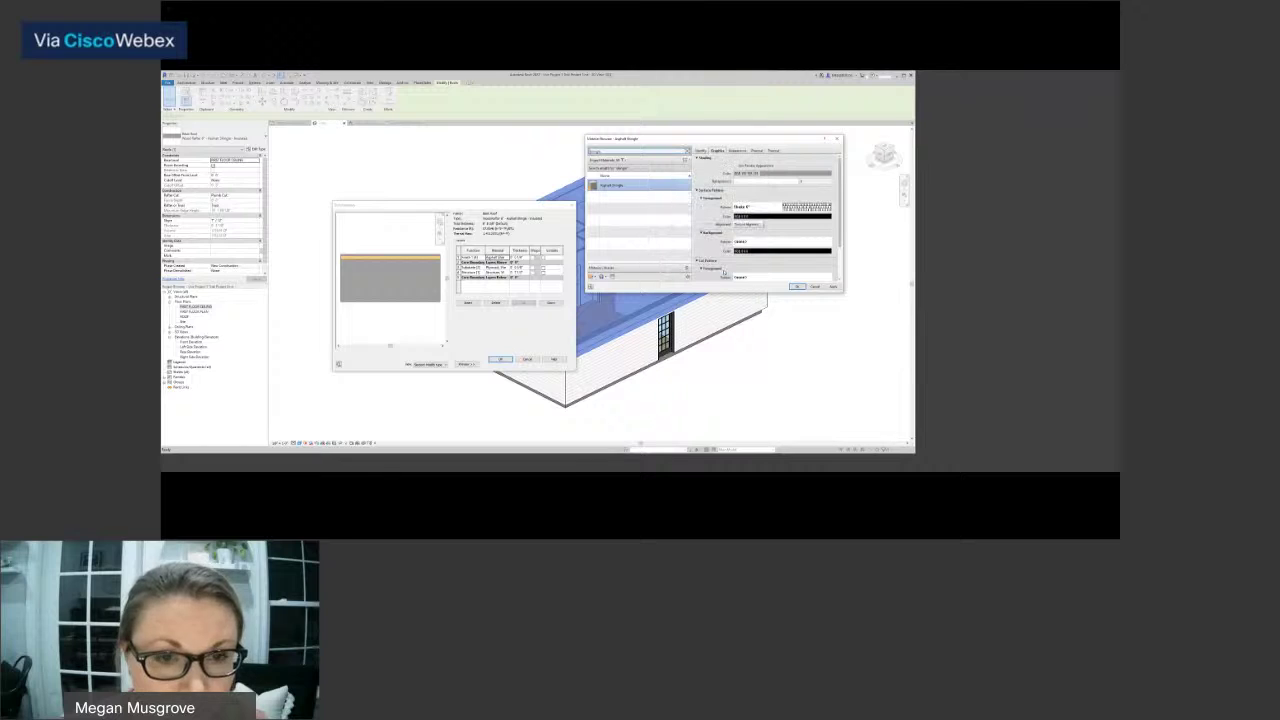
Set the Asphalt Shingle surface foreground pattern's color to dark gray.
{"action": "left_click", "coordinate": [778, 217]}
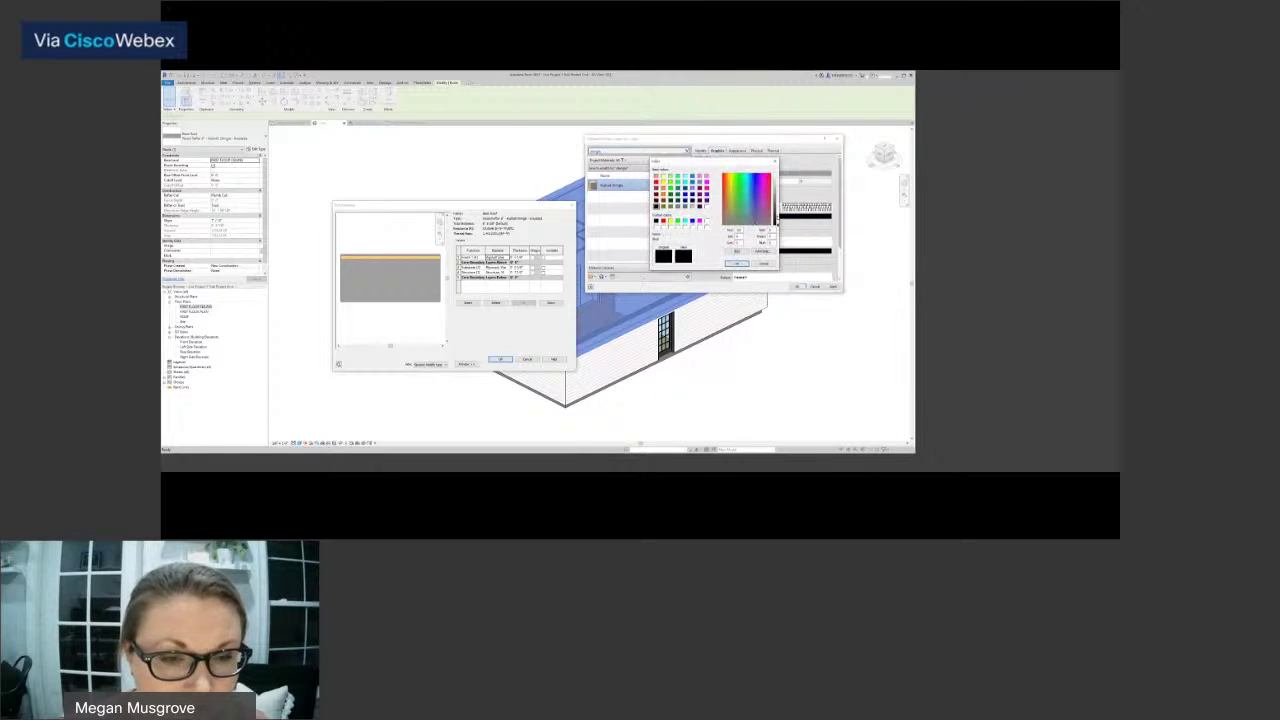
{"action": "left_click_drag", "start_coordinate": [776, 226], "coordinate": [776, 215]}
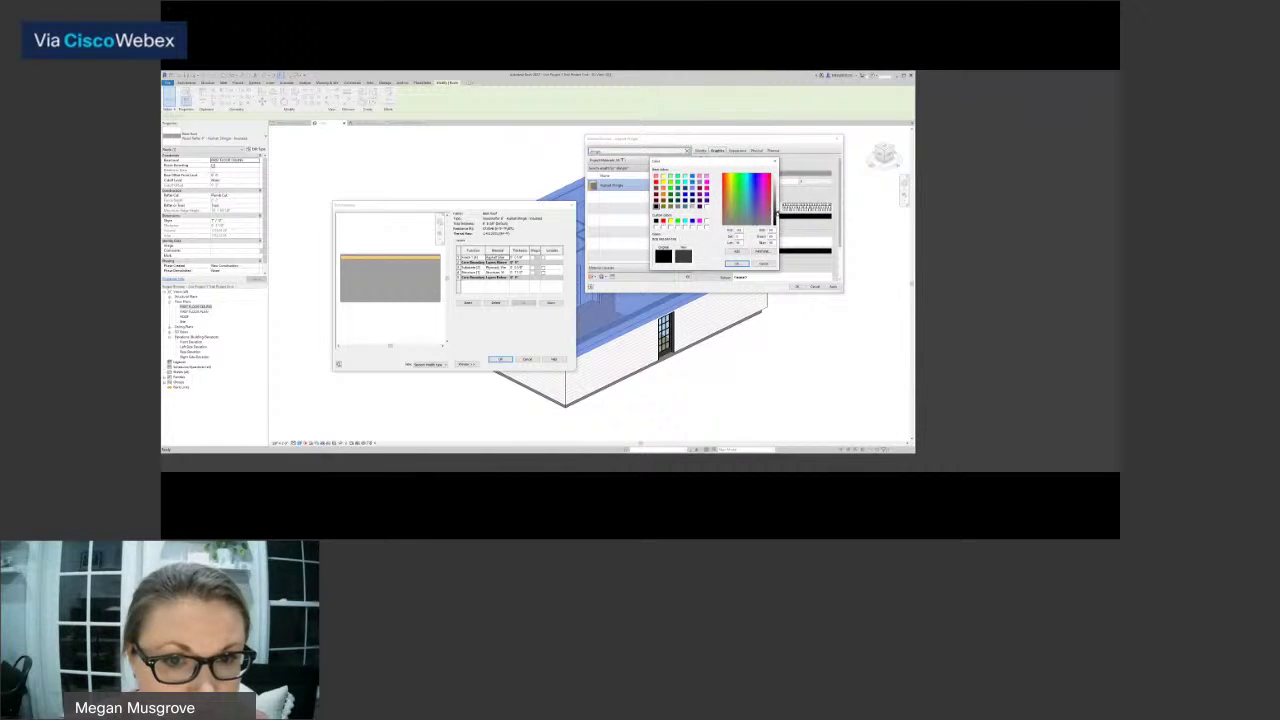
{"action": "left_click", "coordinate": [737, 263]}
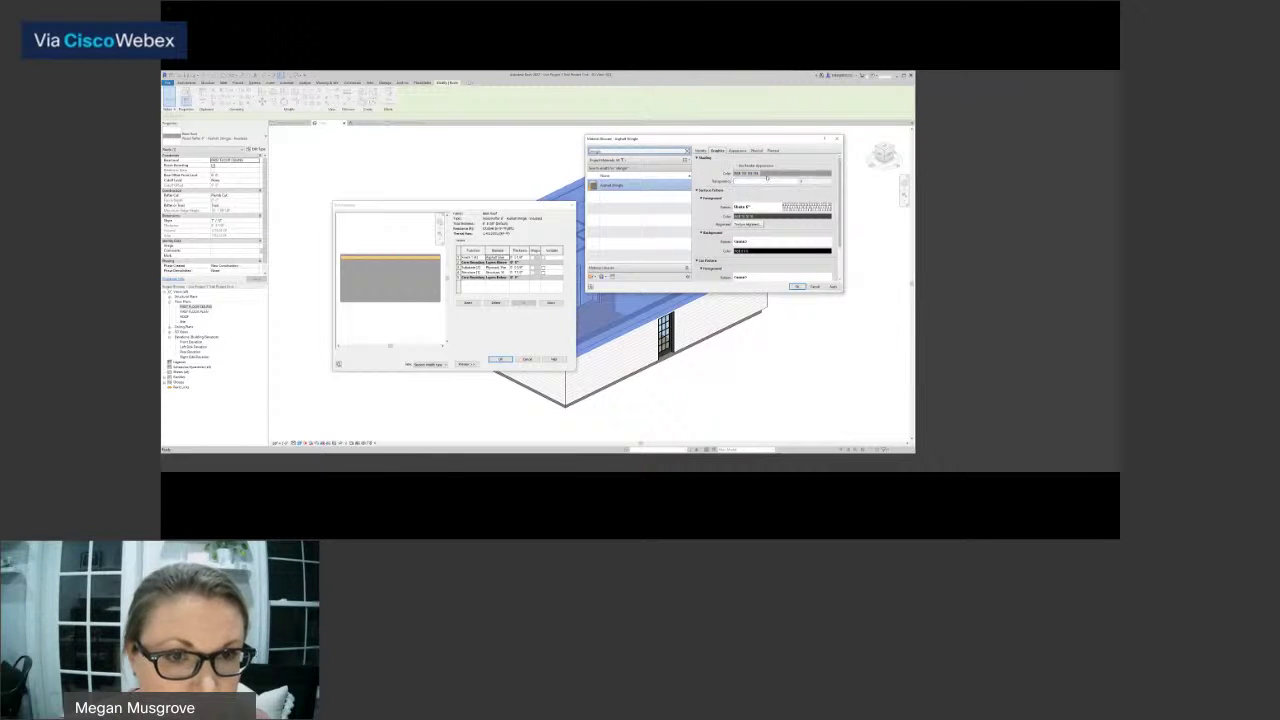
{"action": "left_click", "coordinate": [766, 173]}
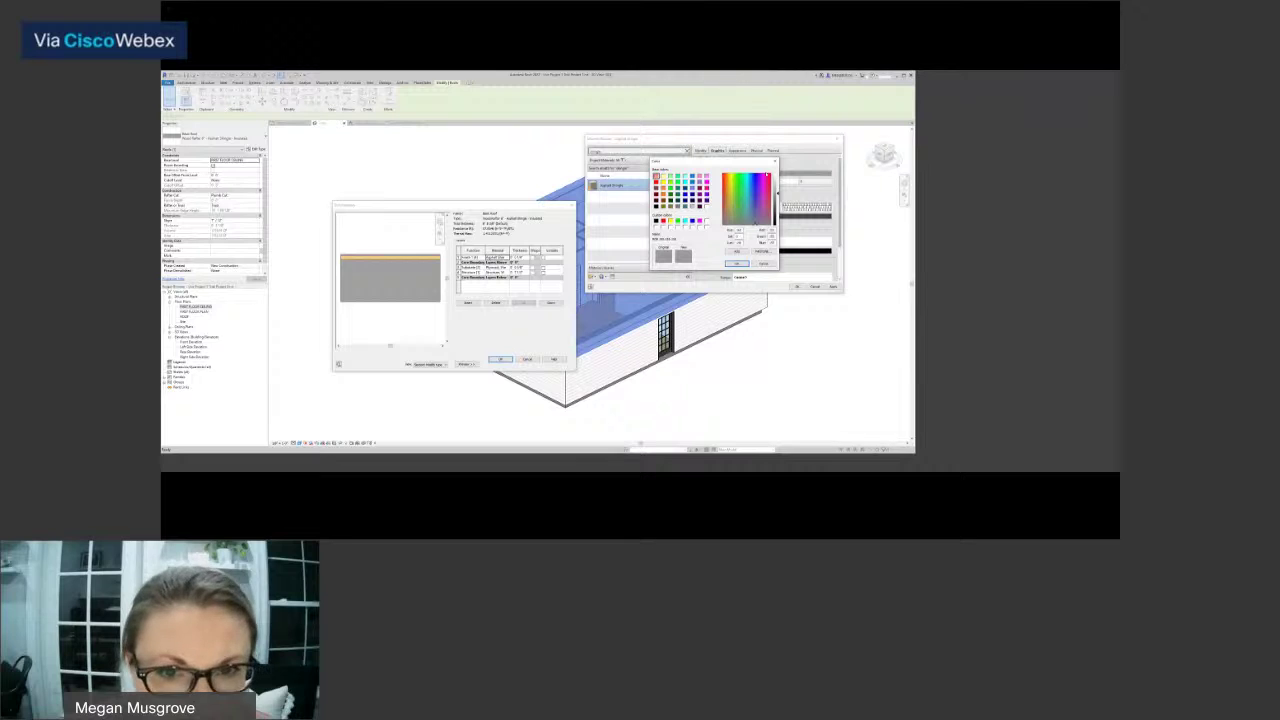
{"action": "left_click", "coordinate": [761, 252]}
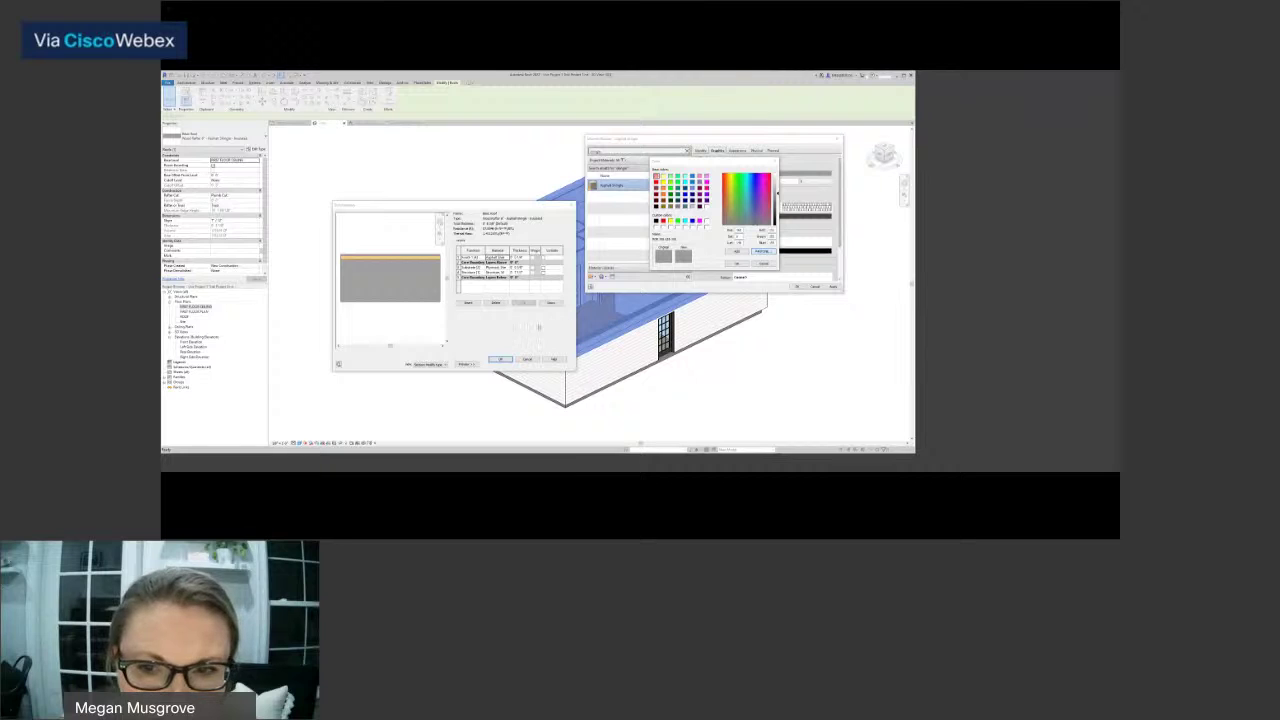
{"action": "left_click", "coordinate": [726, 217]}
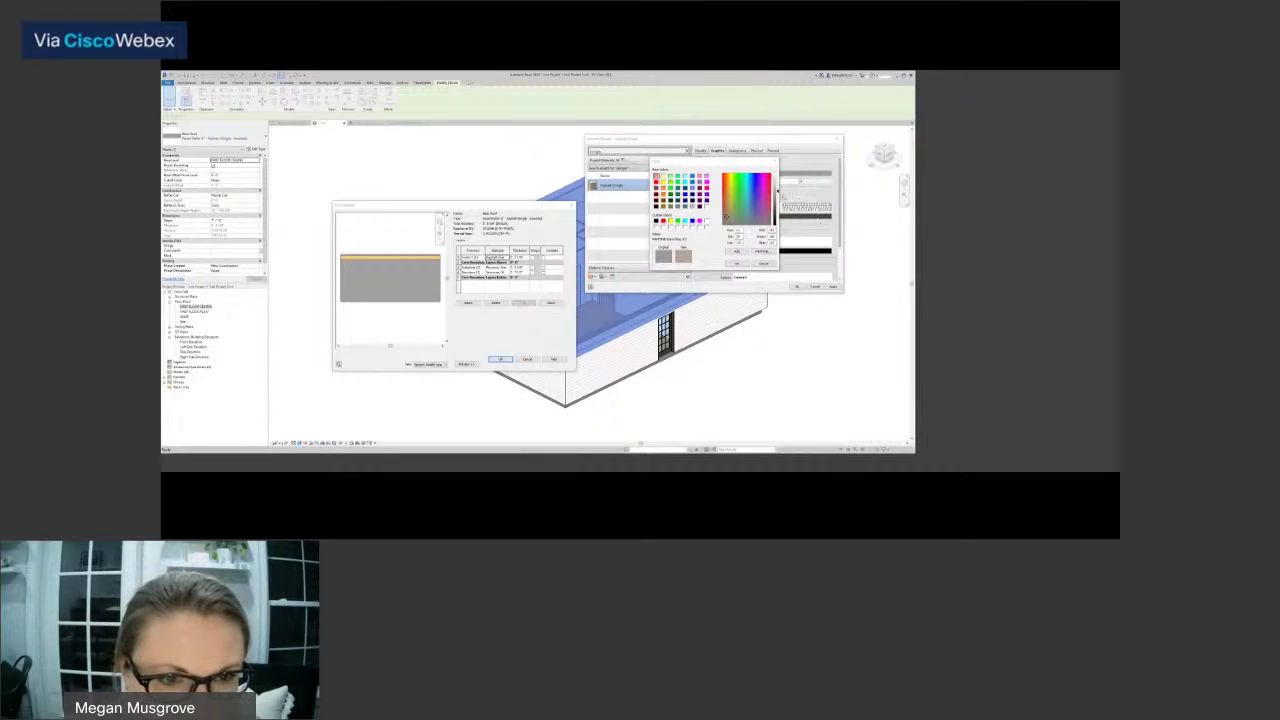
{"action": "left_click_drag", "start_coordinate": [778, 191], "coordinate": [778, 198]}
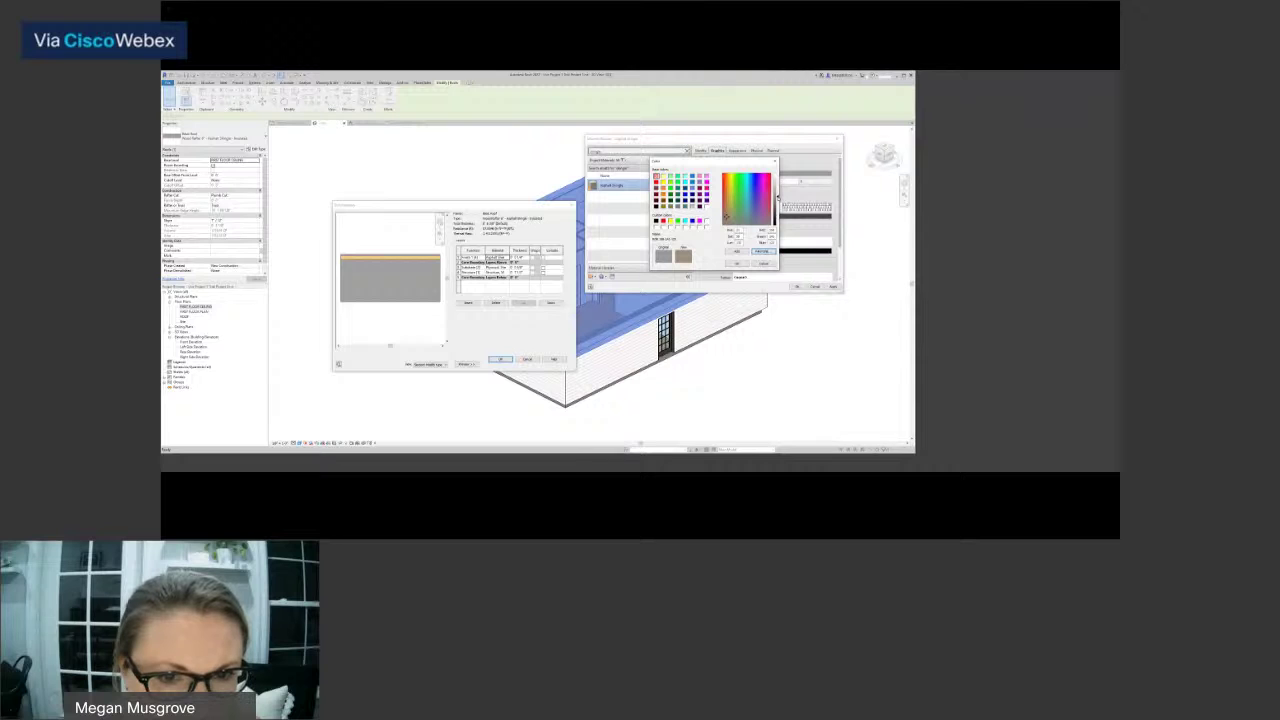
{"action": "left_click_drag", "start_coordinate": [741, 237], "coordinate": [720, 238]}
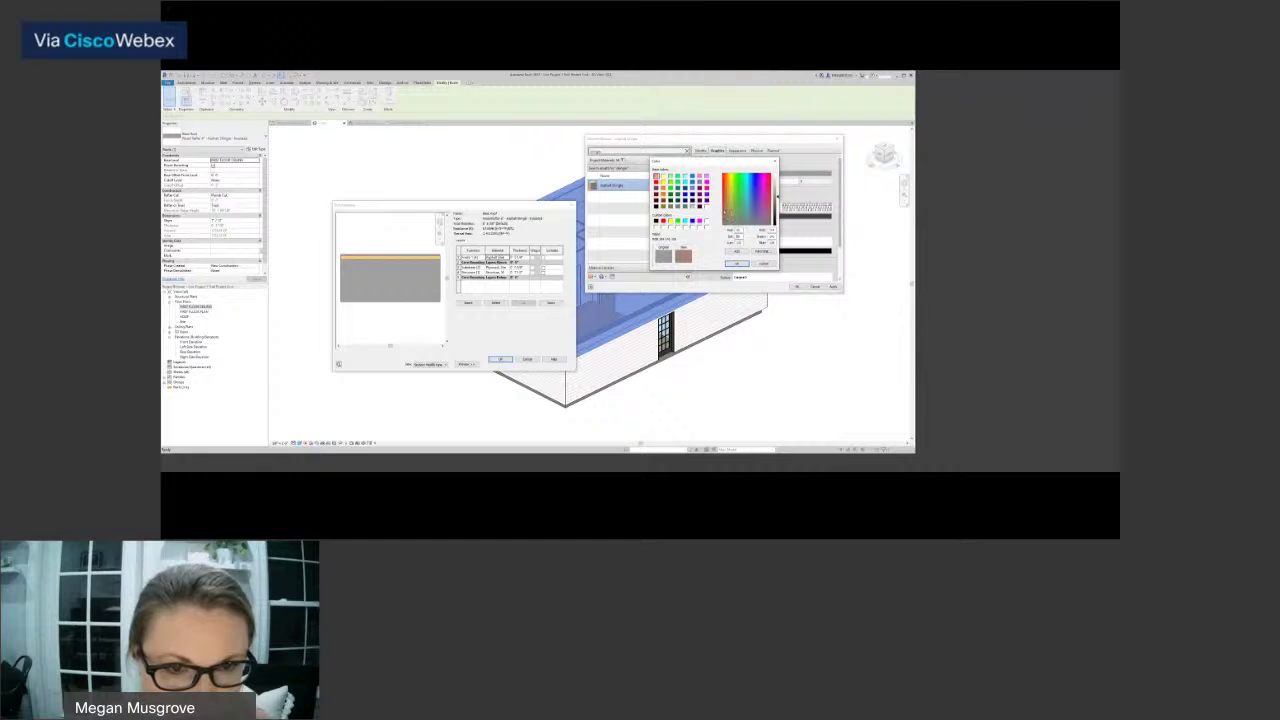
{"action": "left_click_drag", "start_coordinate": [725, 212], "coordinate": [738, 213]}
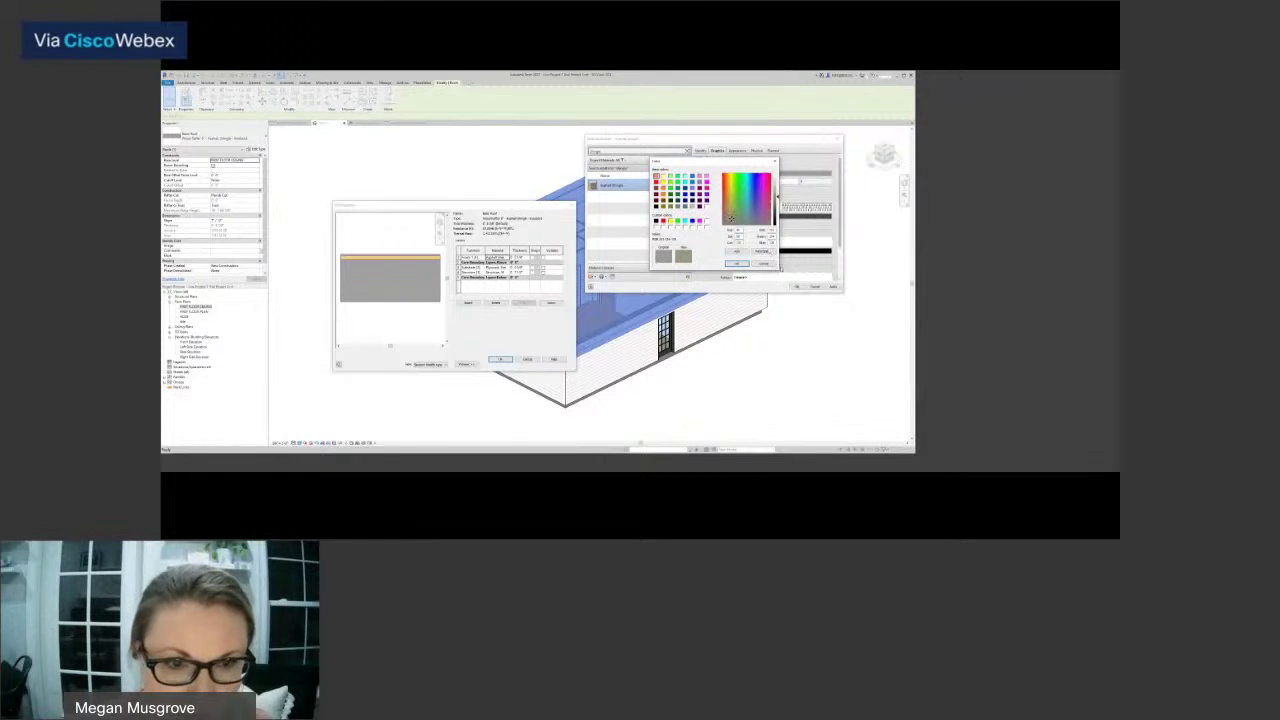
{"action": "left_click", "coordinate": [761, 263]}
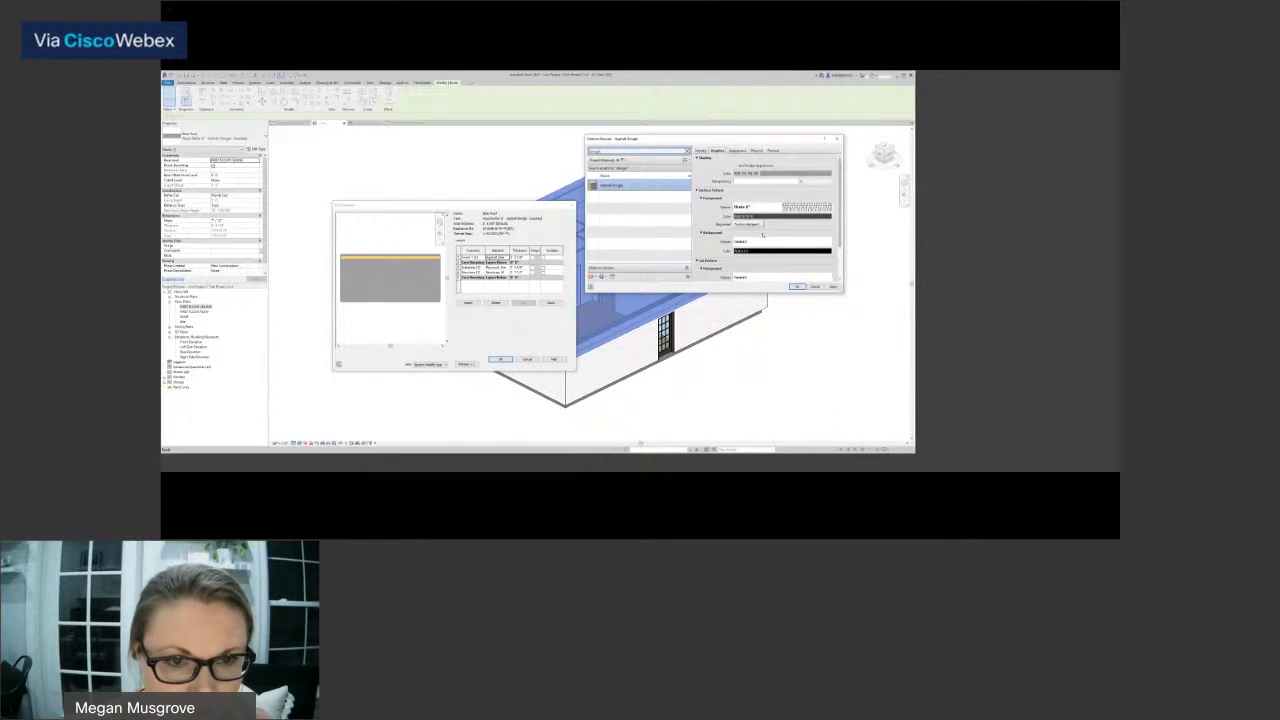
Set the Asphalt Shingle material's shading color to a muted brownish gray and apply the edited material and roof type.
{"action": "left_click", "coordinate": [779, 174]}
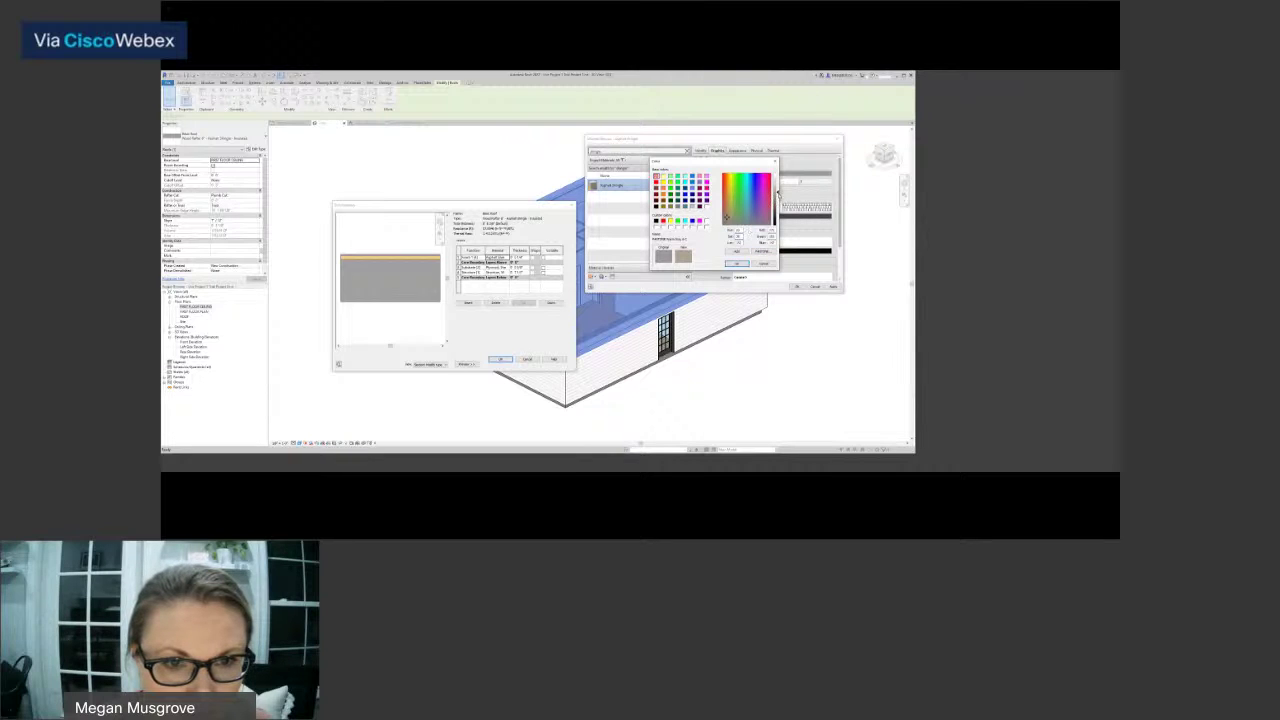
{"action": "left_click_drag", "start_coordinate": [778, 193], "coordinate": [778, 199]}
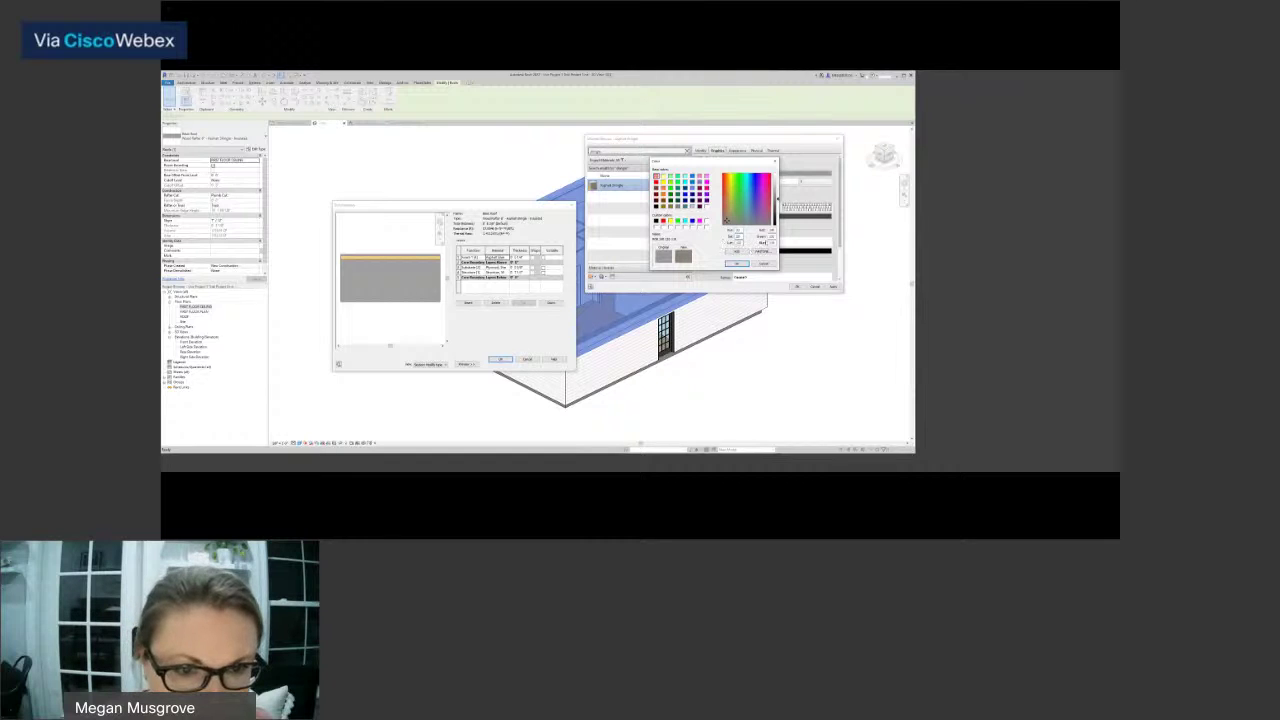
{"action": "double_click", "coordinate": [768, 230]}
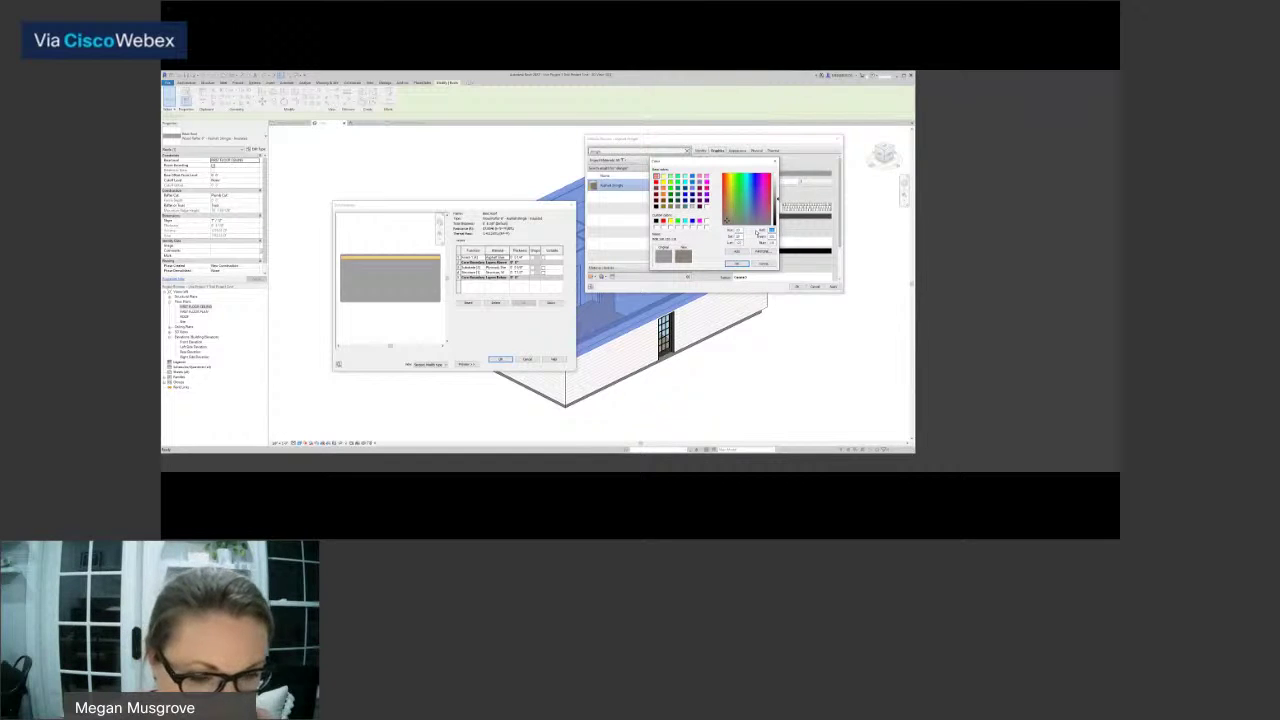
{"action": "type", "text": "128"}
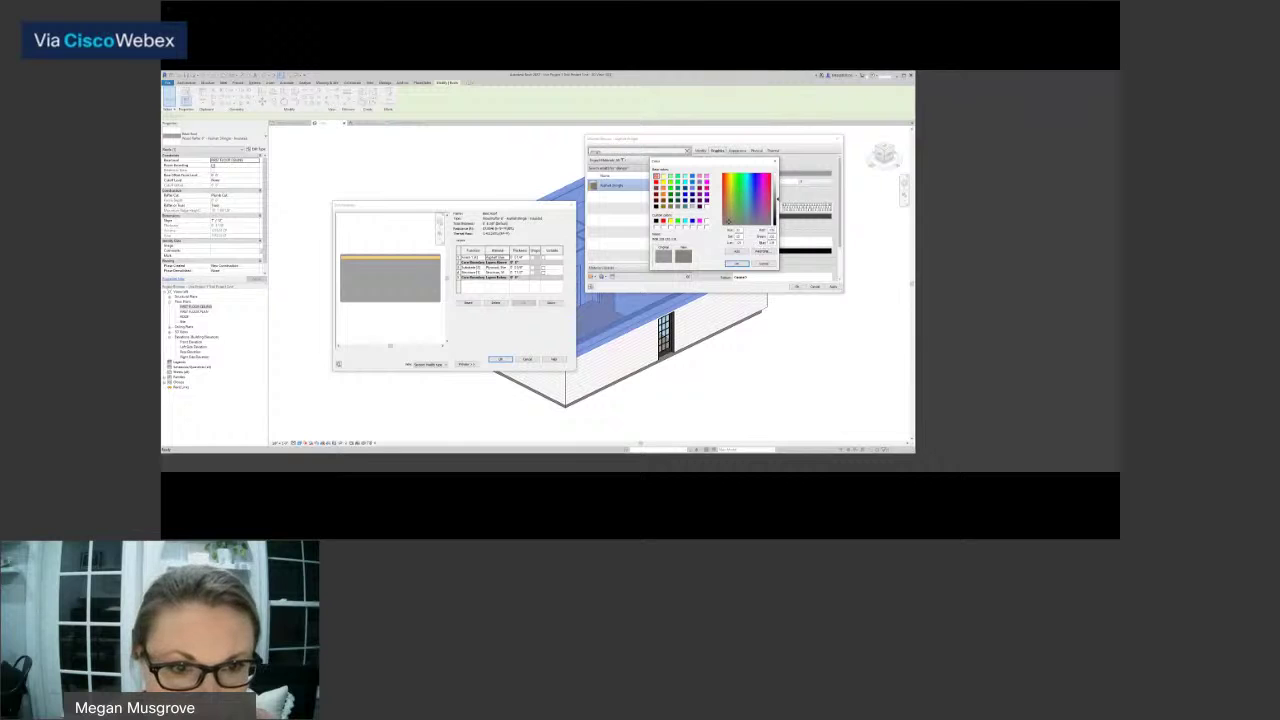
{"action": "type", "text": "1"}
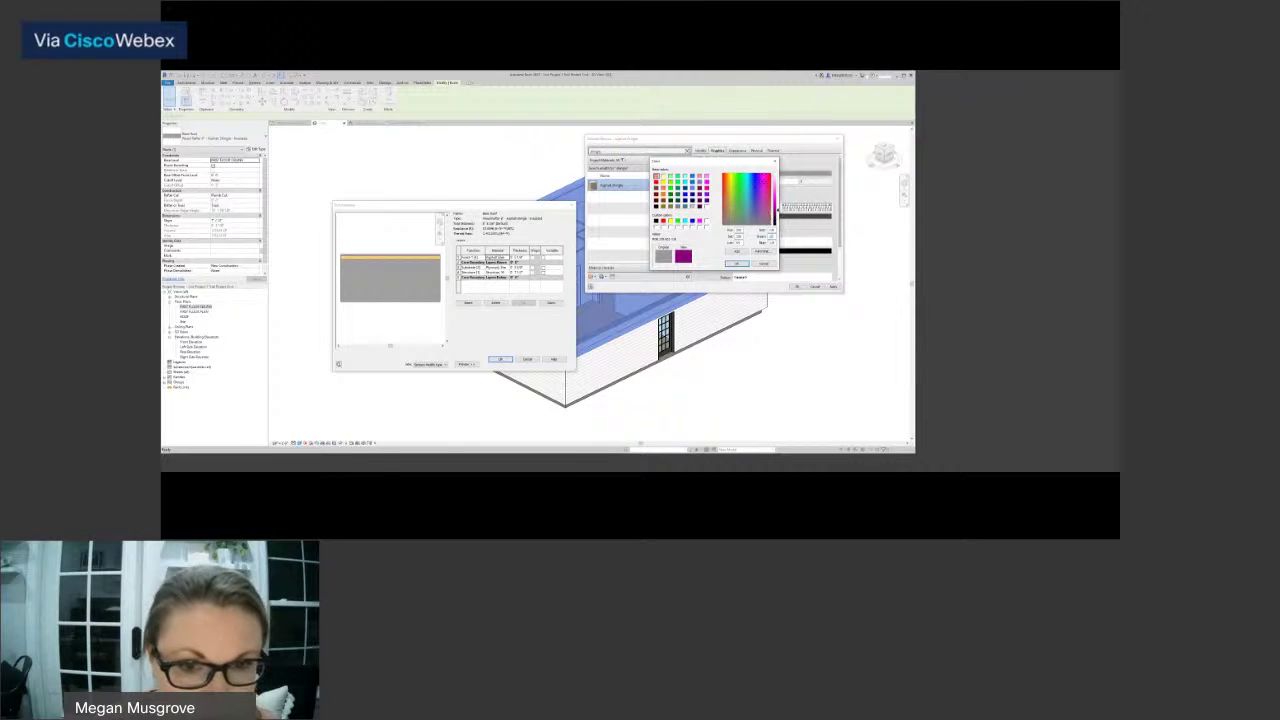
{"action": "left_click", "coordinate": [737, 263]}
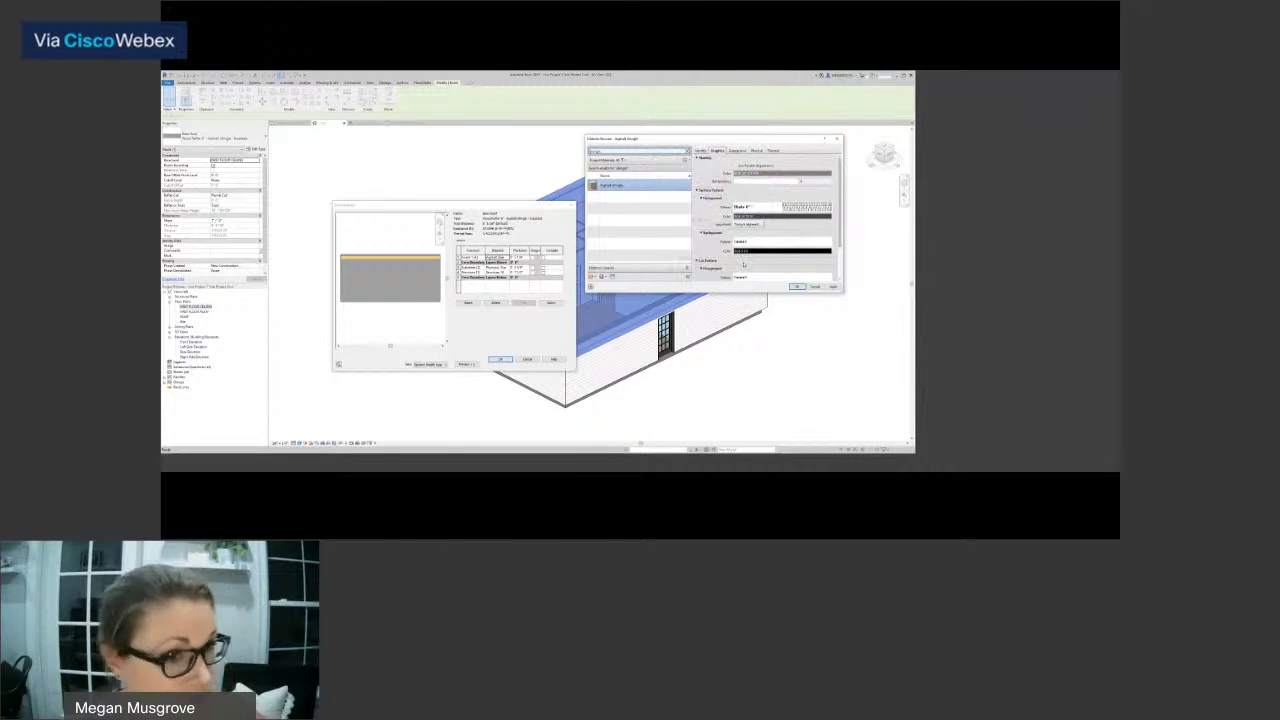
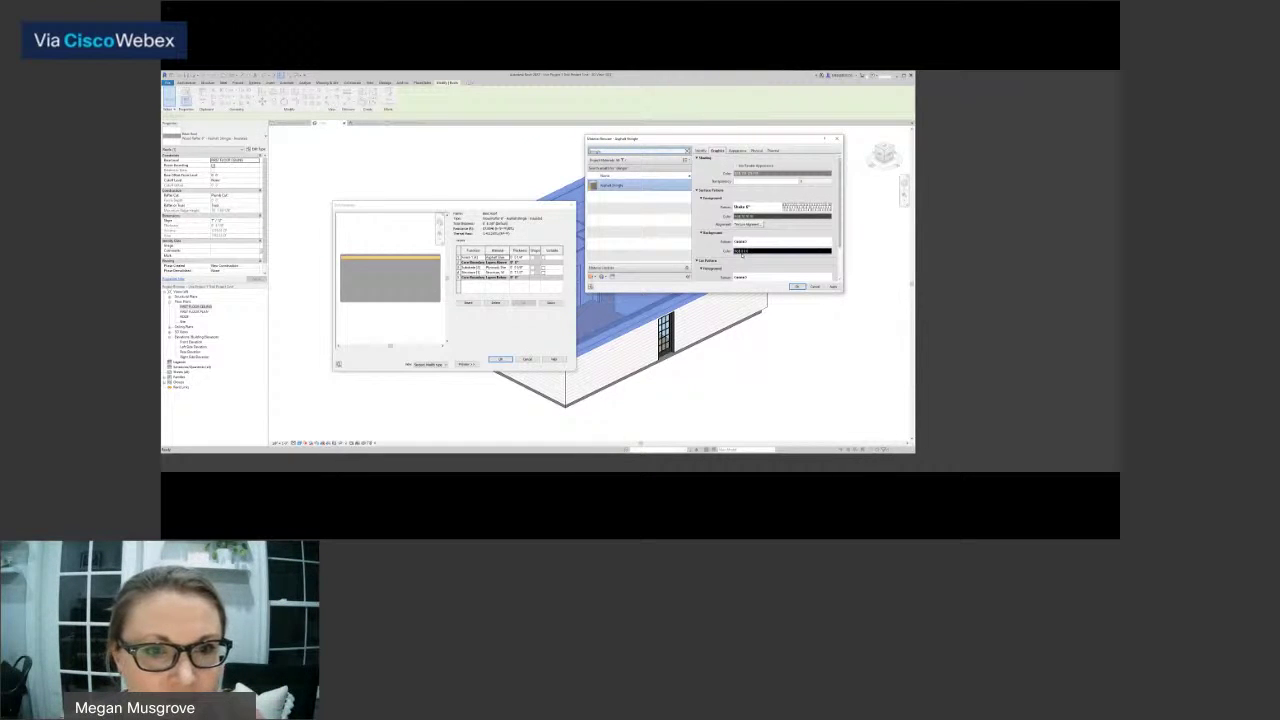
{"action": "left_click", "coordinate": [795, 287]}
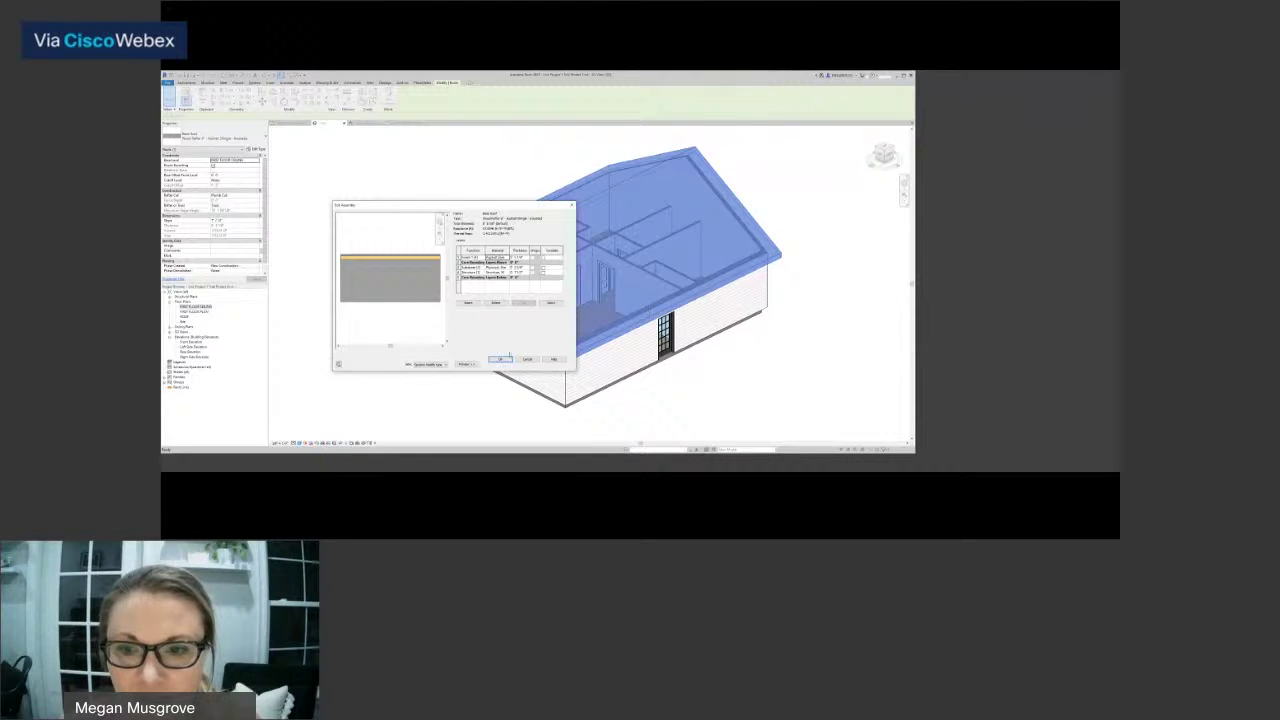
{"action": "left_click", "coordinate": [501, 359]}
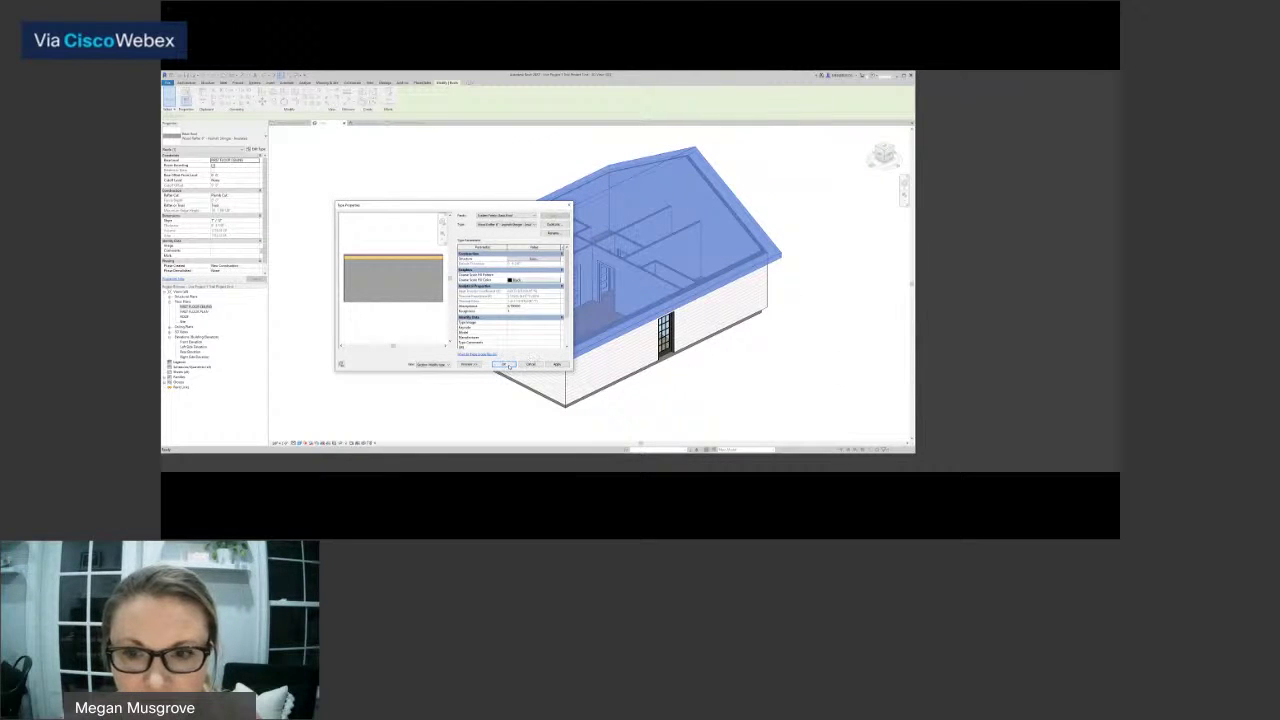
{"action": "left_click", "coordinate": [506, 365]}
{"action": "left_click", "coordinate": [791, 369]}
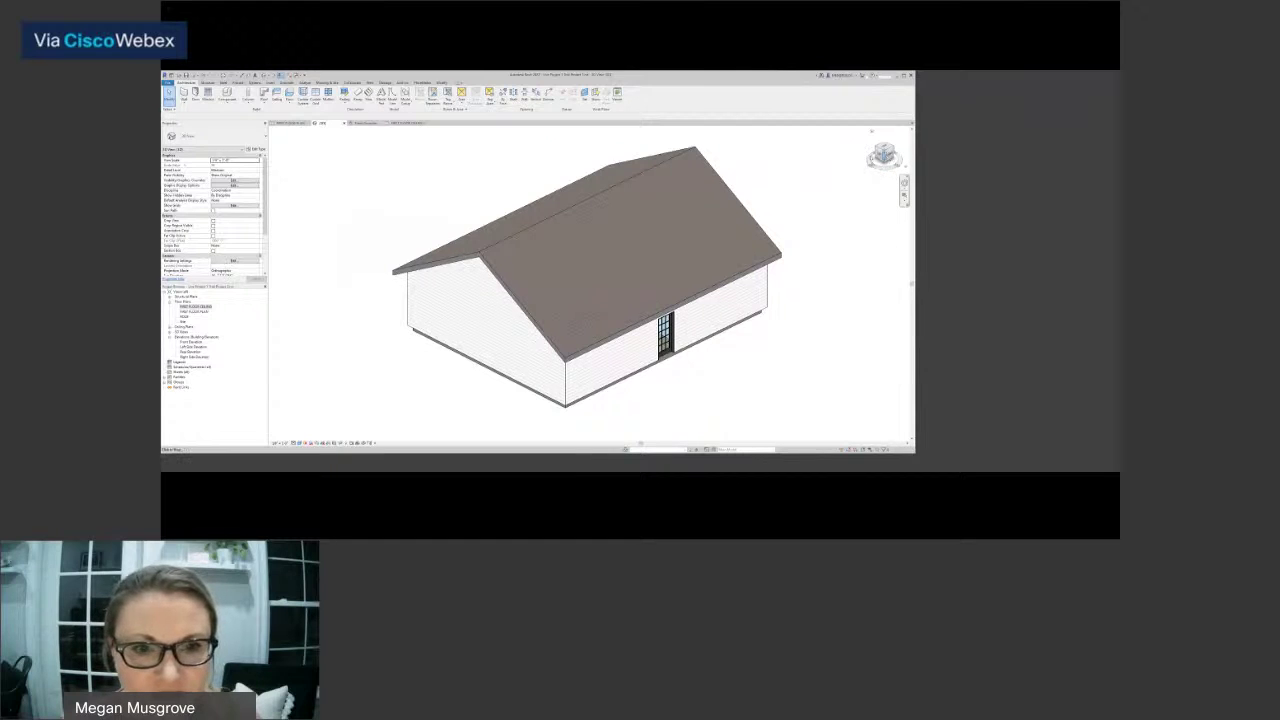
Examine the building's roof shingles and wall siding up close from different corners of the 3D view.
{"action": "left_click_drag", "start_coordinate": [887, 157], "coordinate": [768, 157]}
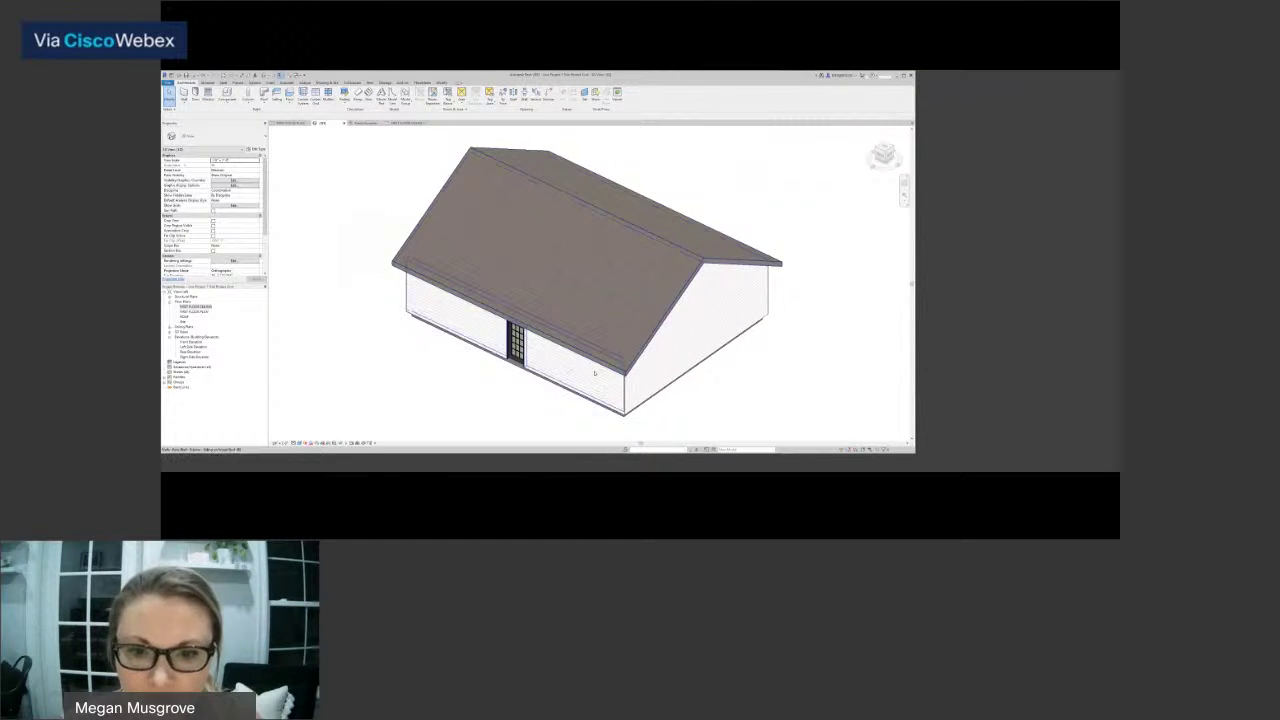
{"action": "scroll", "coordinate": [596, 374], "scroll_direction": "up", "scroll_amount": 3}
{"action": "scroll", "coordinate": [598, 372], "scroll_direction": "up", "scroll_amount": 3}
{"action": "scroll", "coordinate": [600, 368], "scroll_direction": "down", "scroll_amount": 3}
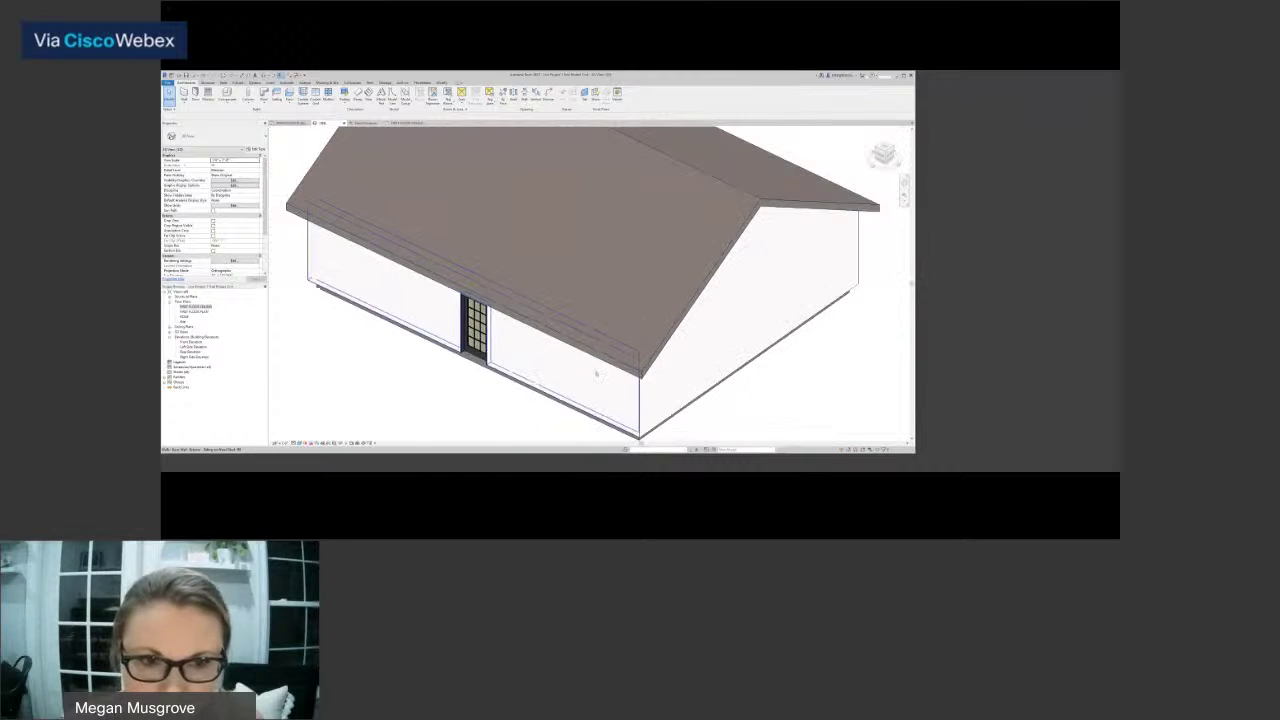
{"action": "middle_click_drag", "start_coordinate": [873, 203], "coordinate": [373, 151], "text": "shift"}
{"action": "left_click", "coordinate": [510, 350]}
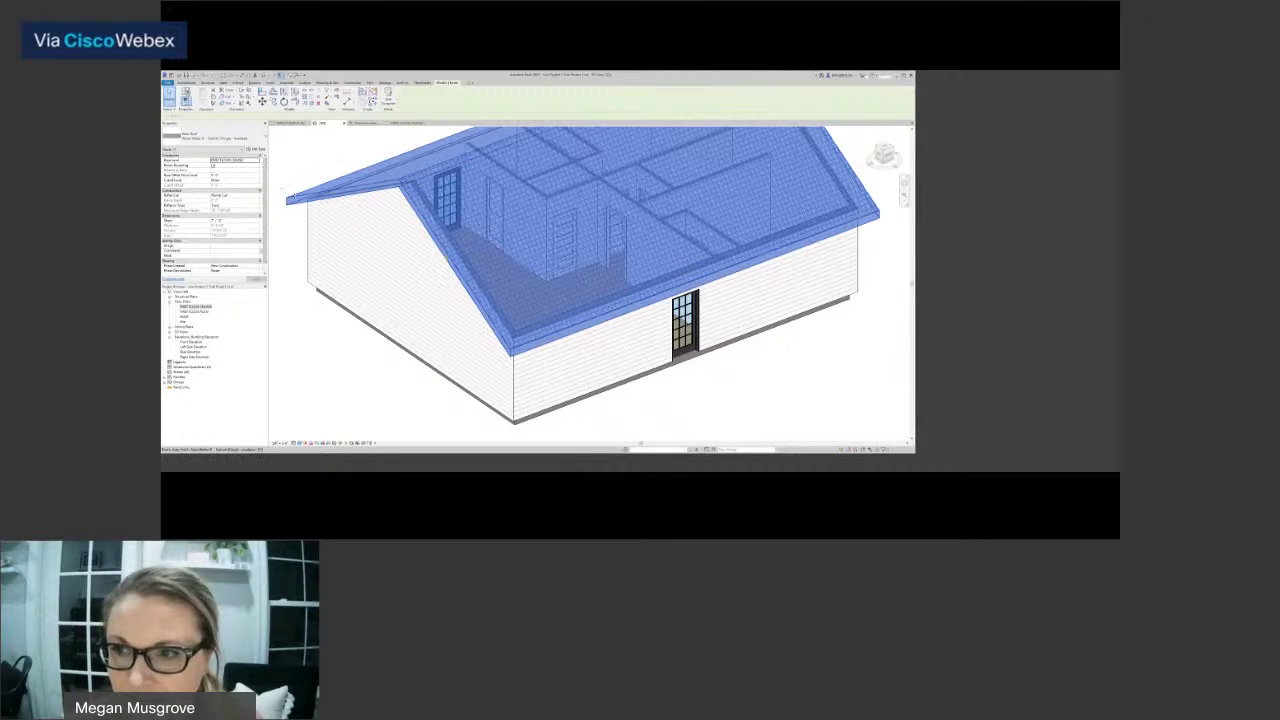
{"action": "key", "text": "Escape"}
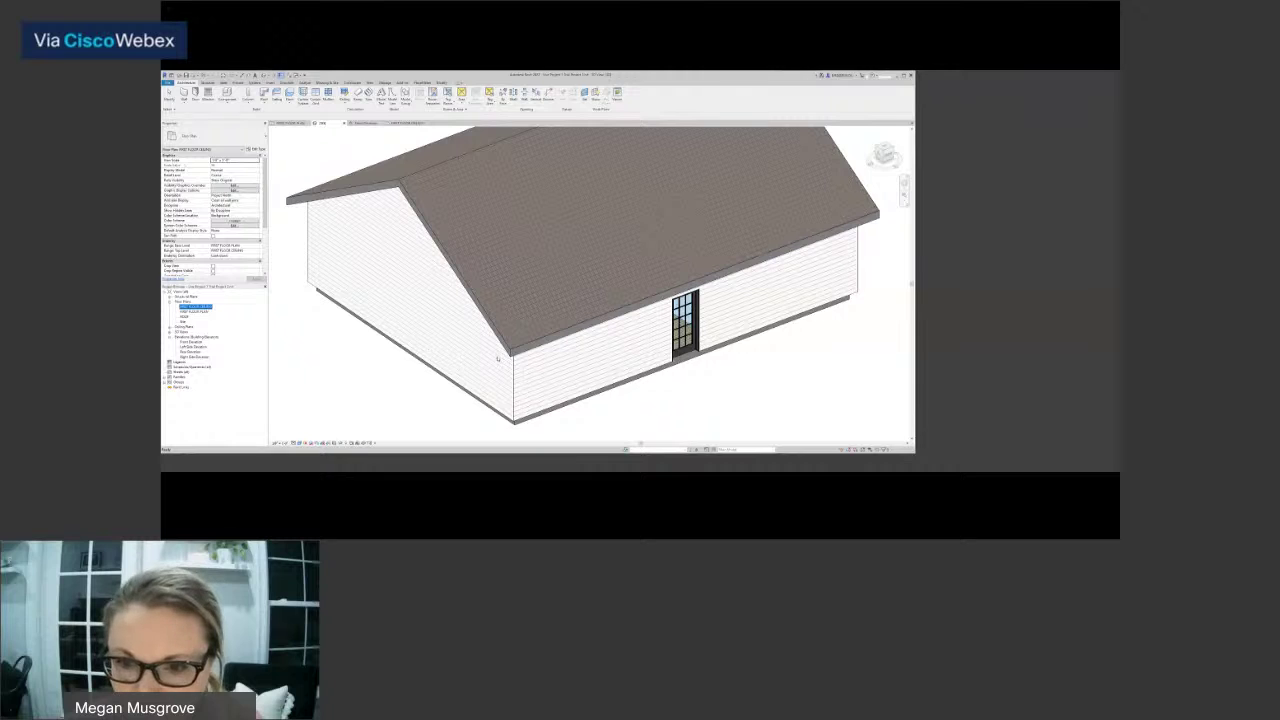
{"action": "scroll", "coordinate": [497, 358], "scroll_direction": "up", "scroll_amount": 3}
{"action": "scroll", "coordinate": [523, 348], "scroll_direction": "down", "scroll_amount": 3}
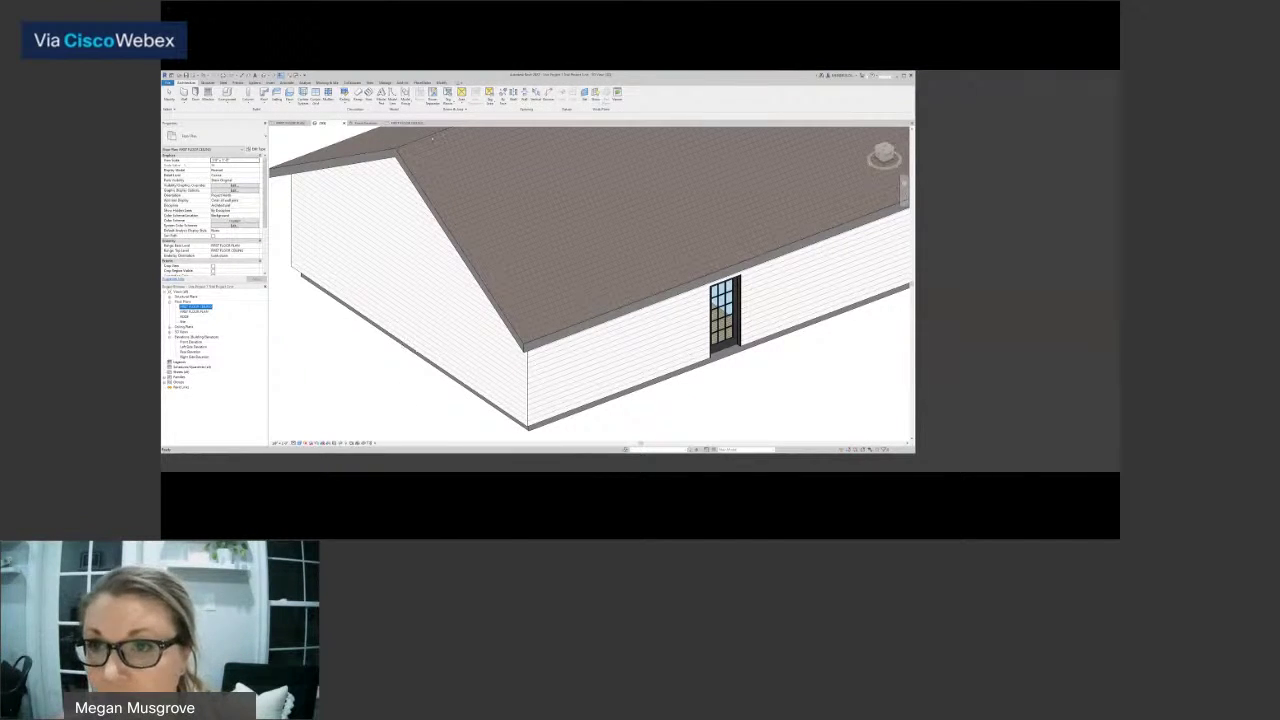
Paint the roof's gable and eave edge faces with a white material found by searching for "white".
{"action": "left_click", "coordinate": [441, 83]}
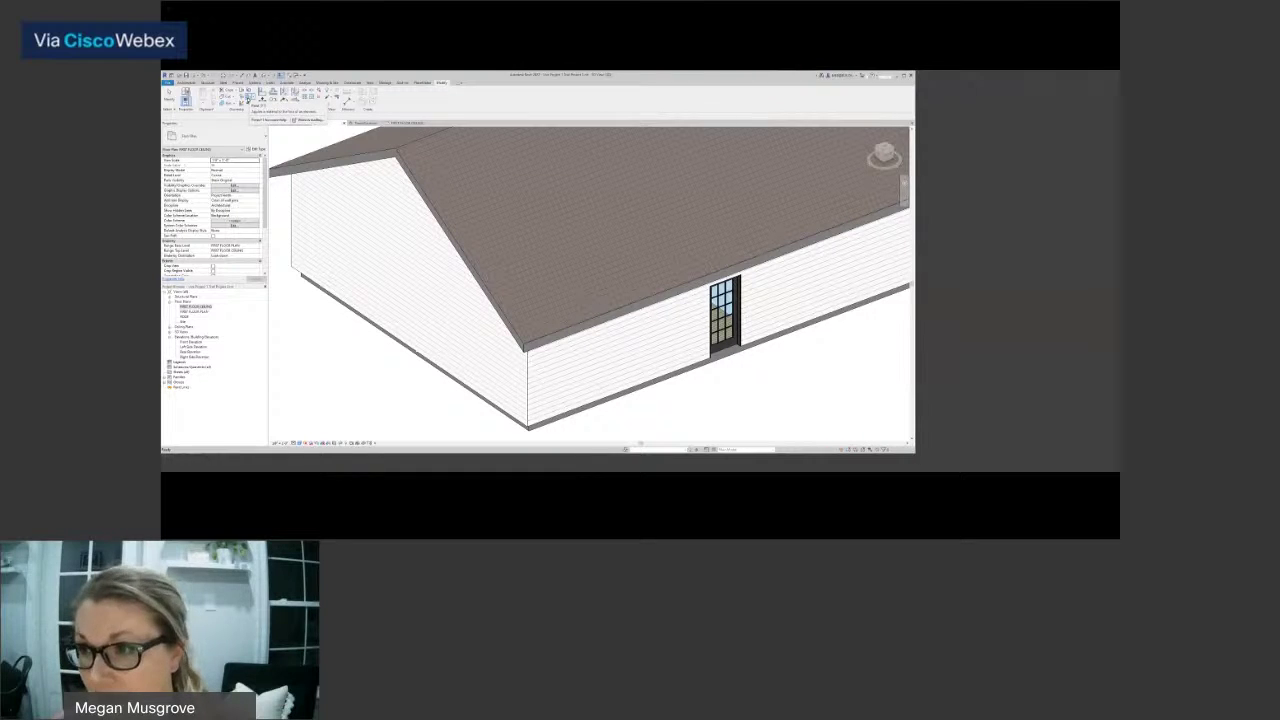
{"action": "left_click", "coordinate": [247, 98]}
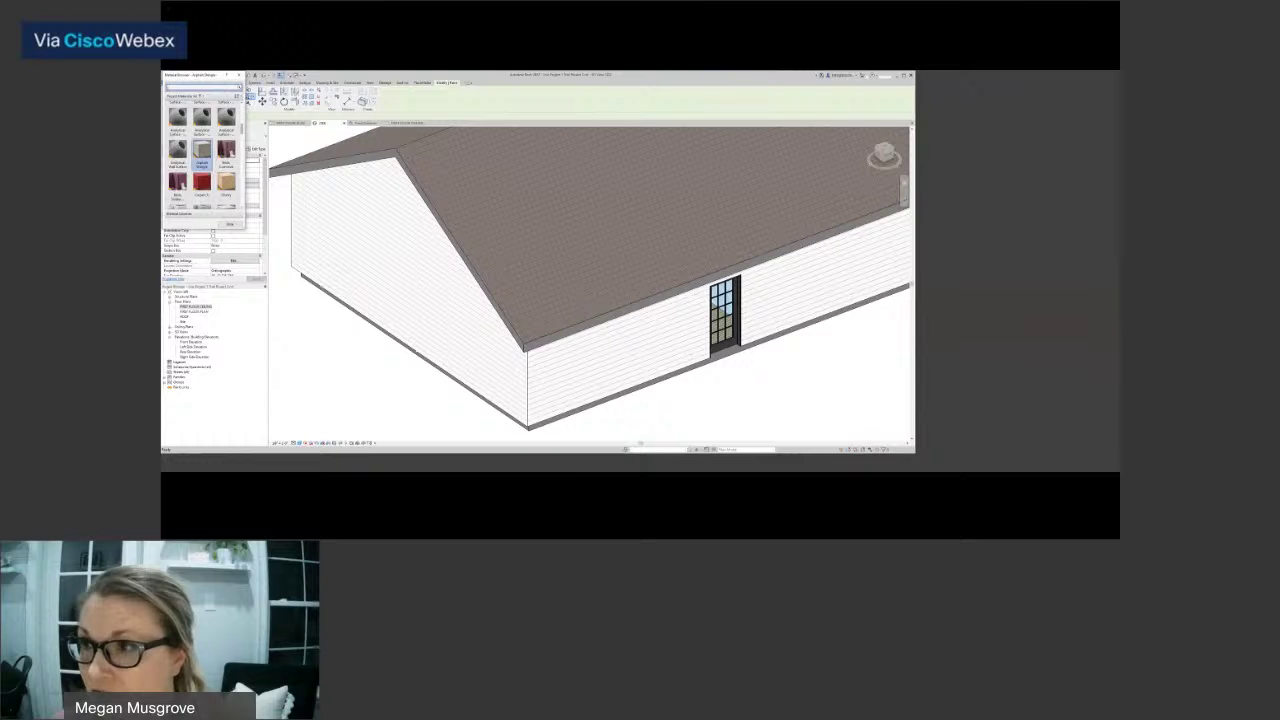
{"action": "type", "text": "wh"}
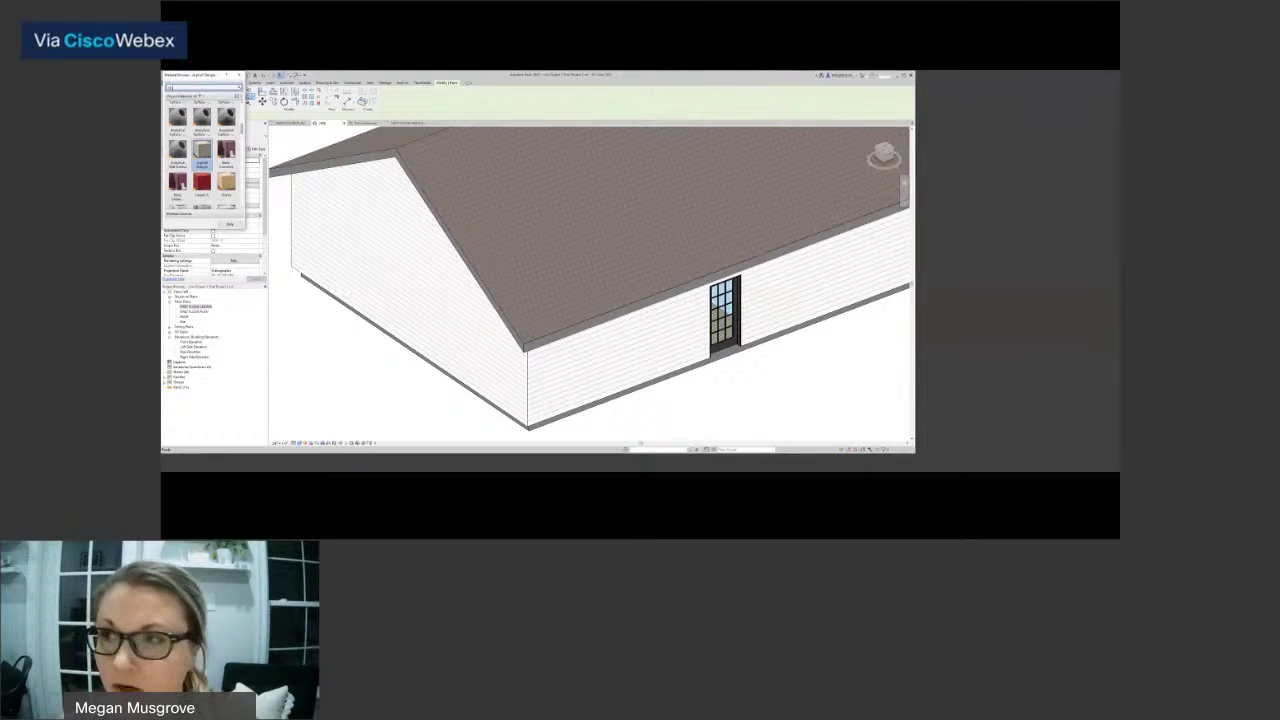
{"action": "type", "text": "ite"}
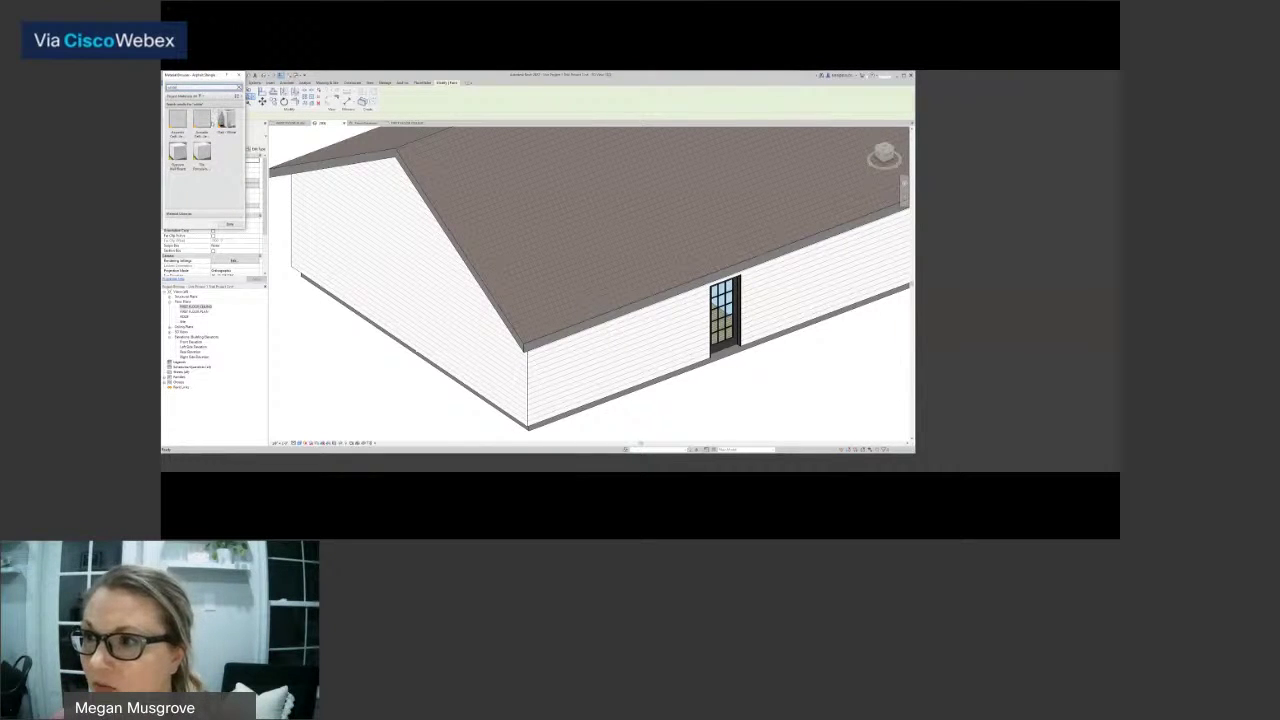
{"action": "left_click", "coordinate": [226, 122]}
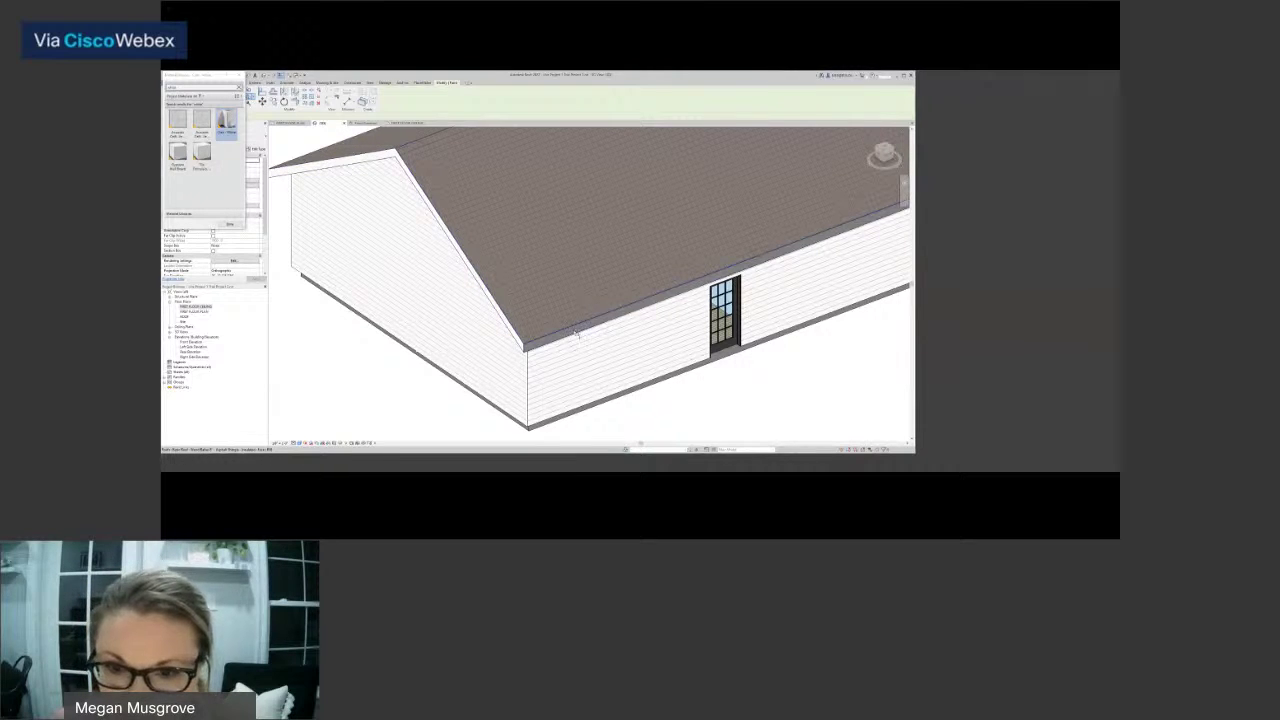
{"action": "scroll", "coordinate": [564, 331], "scroll_direction": "down", "scroll_amount": 3}
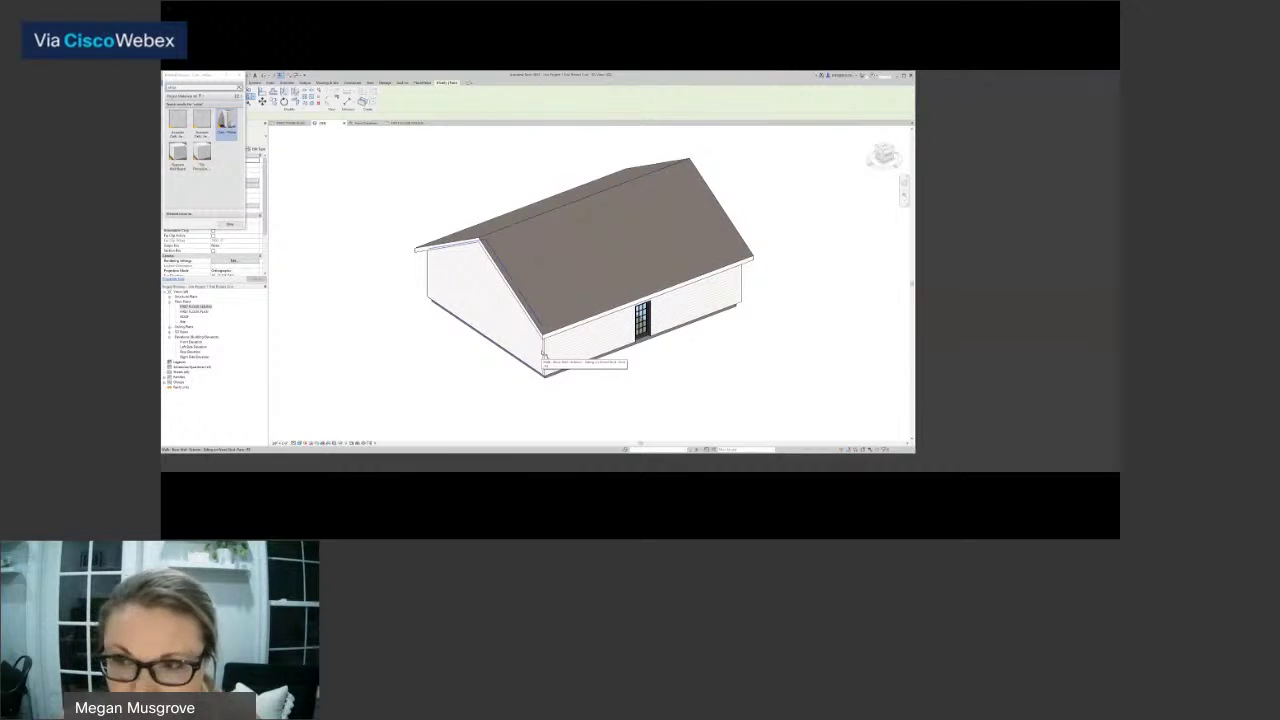
{"action": "left_click", "coordinate": [239, 75]}
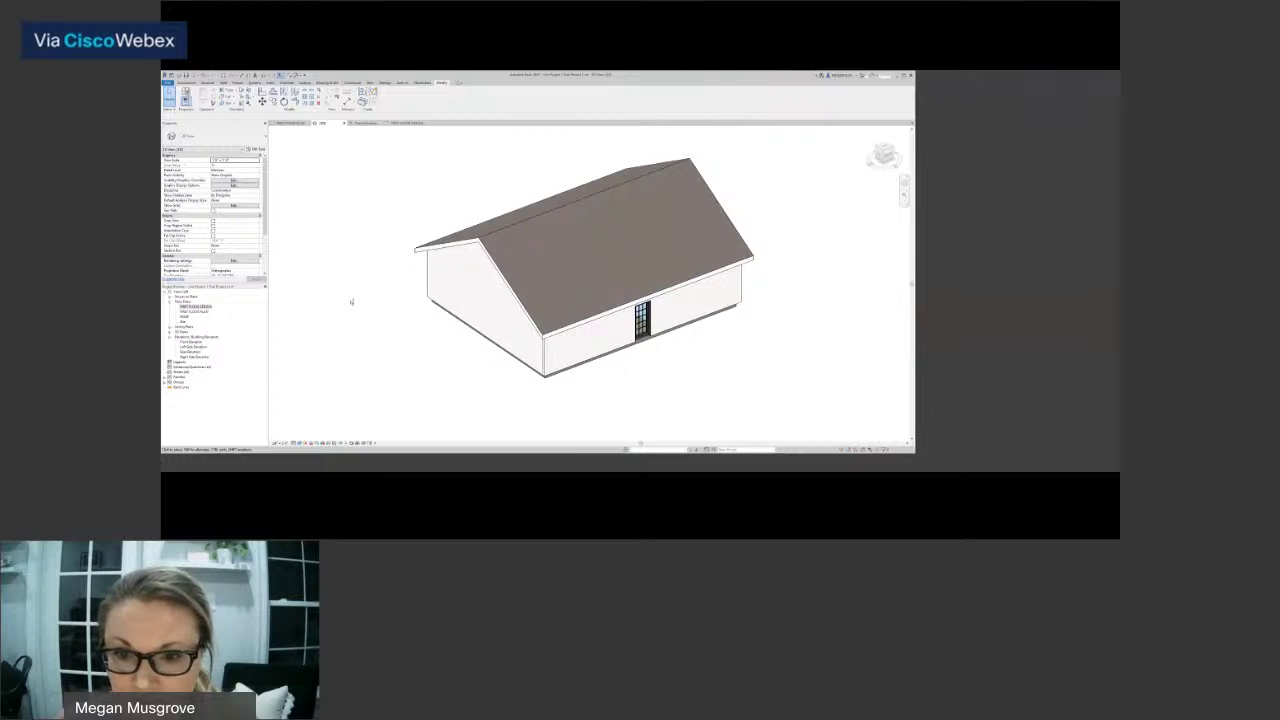
Replace the plywood sheathing layer's material in the roof type's structure with the white material used for the roof edges.
{"action": "scroll", "coordinate": [351, 301], "scroll_direction": "up", "scroll_amount": 3}
{"action": "scroll", "coordinate": [503, 345], "scroll_direction": "down", "scroll_amount": 3}
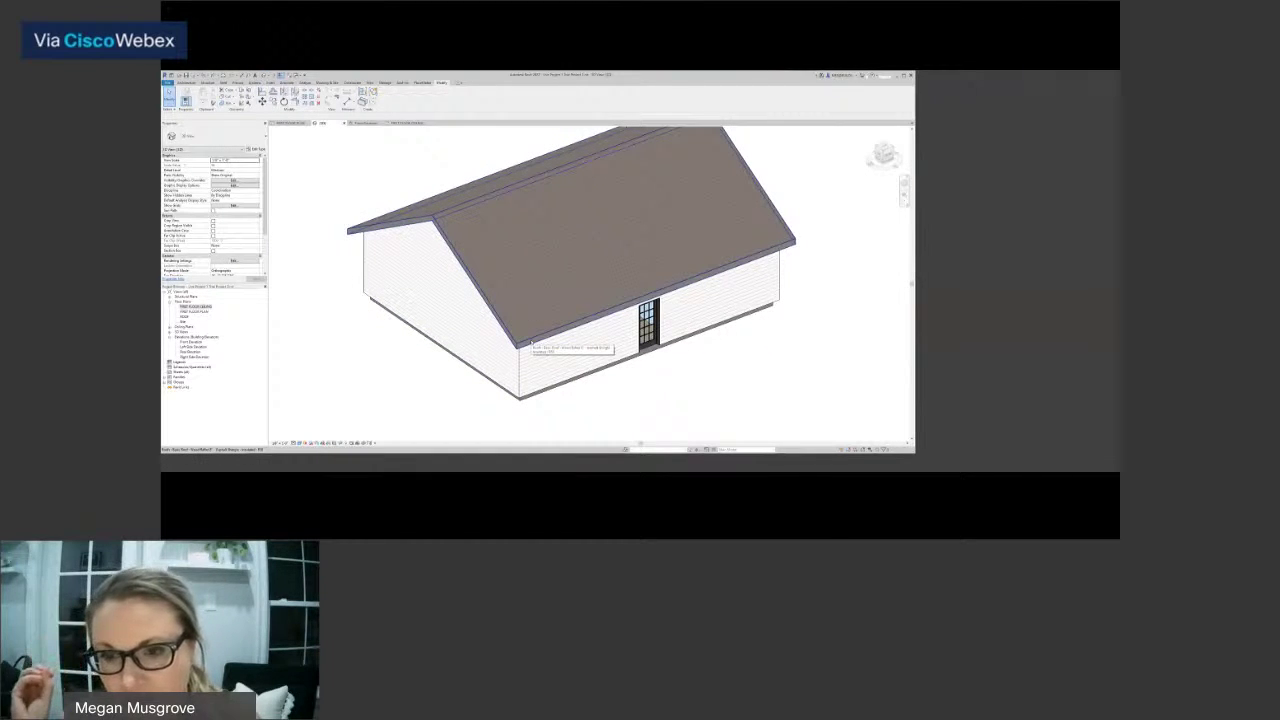
{"action": "left_click", "coordinate": [571, 160]}
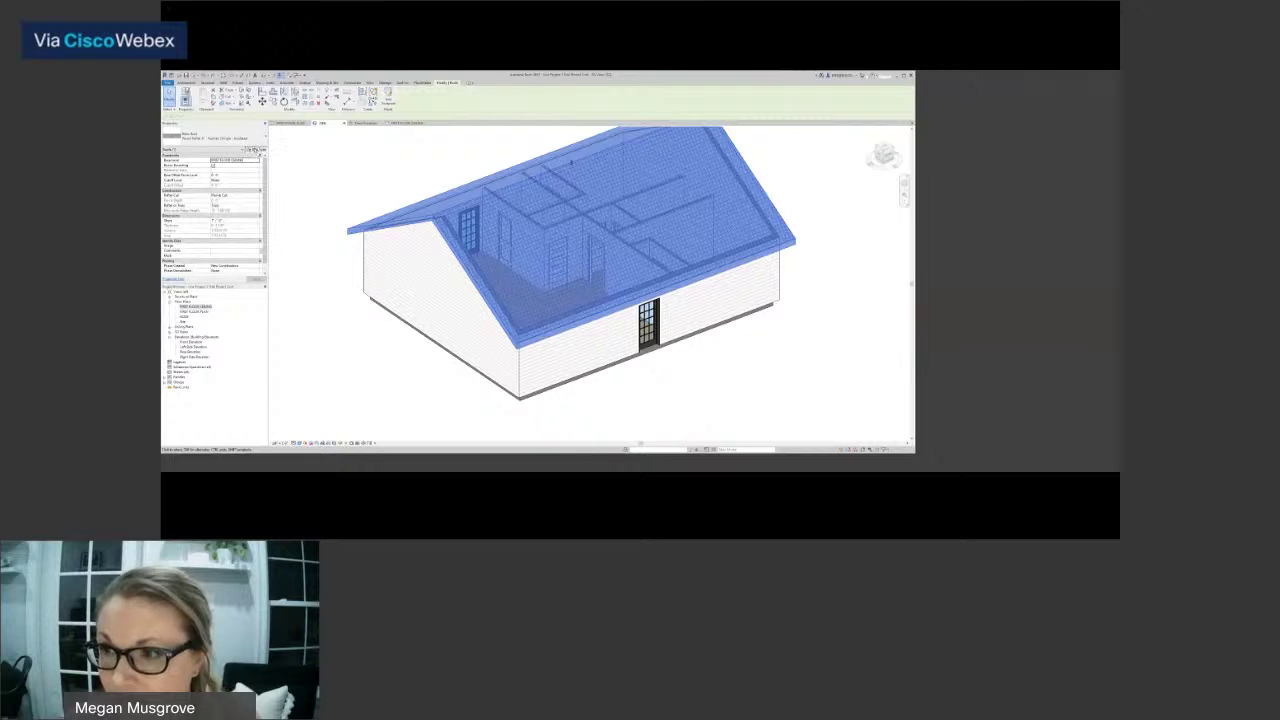
{"action": "left_click", "coordinate": [257, 149]}
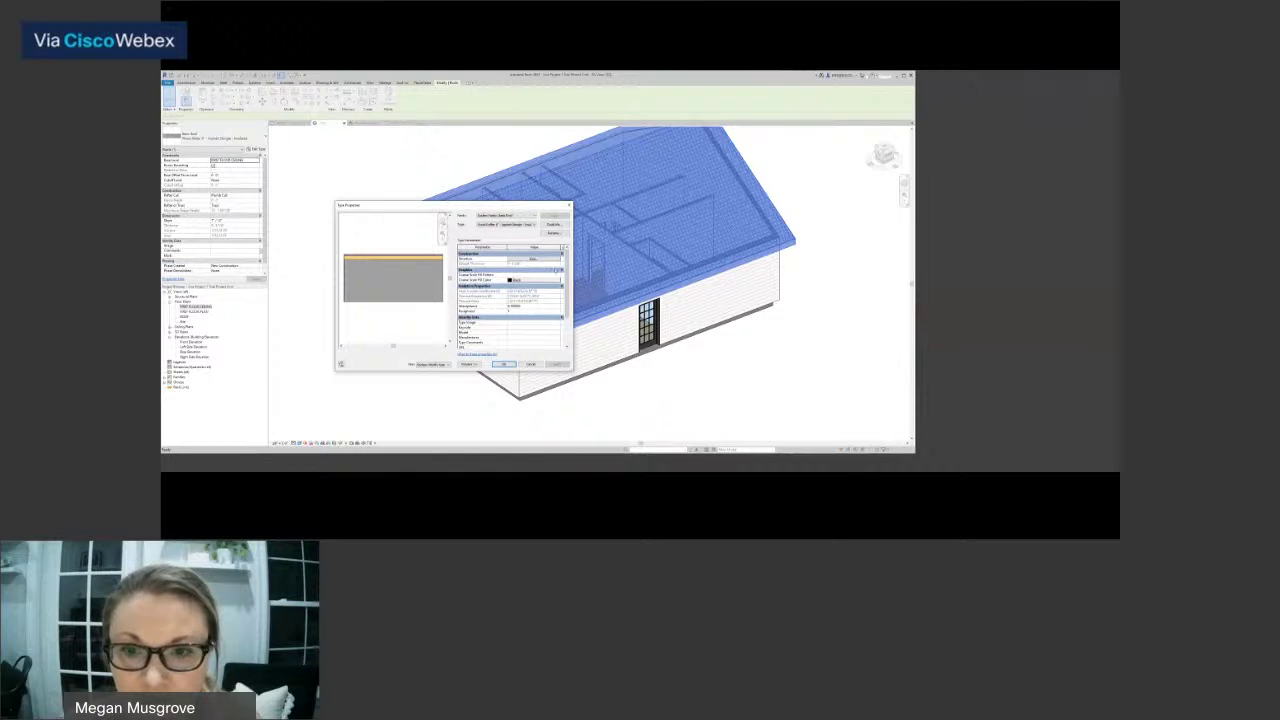
{"action": "left_click", "coordinate": [549, 260]}
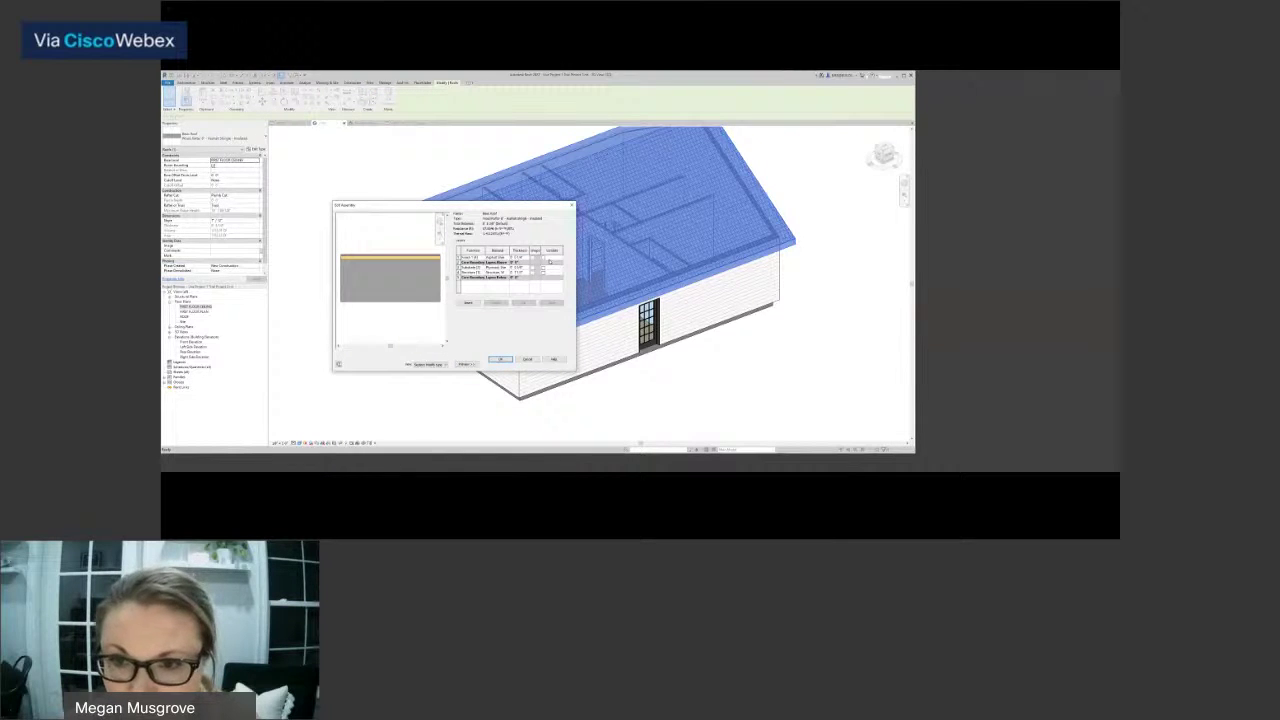
{"action": "left_click", "coordinate": [501, 268]}
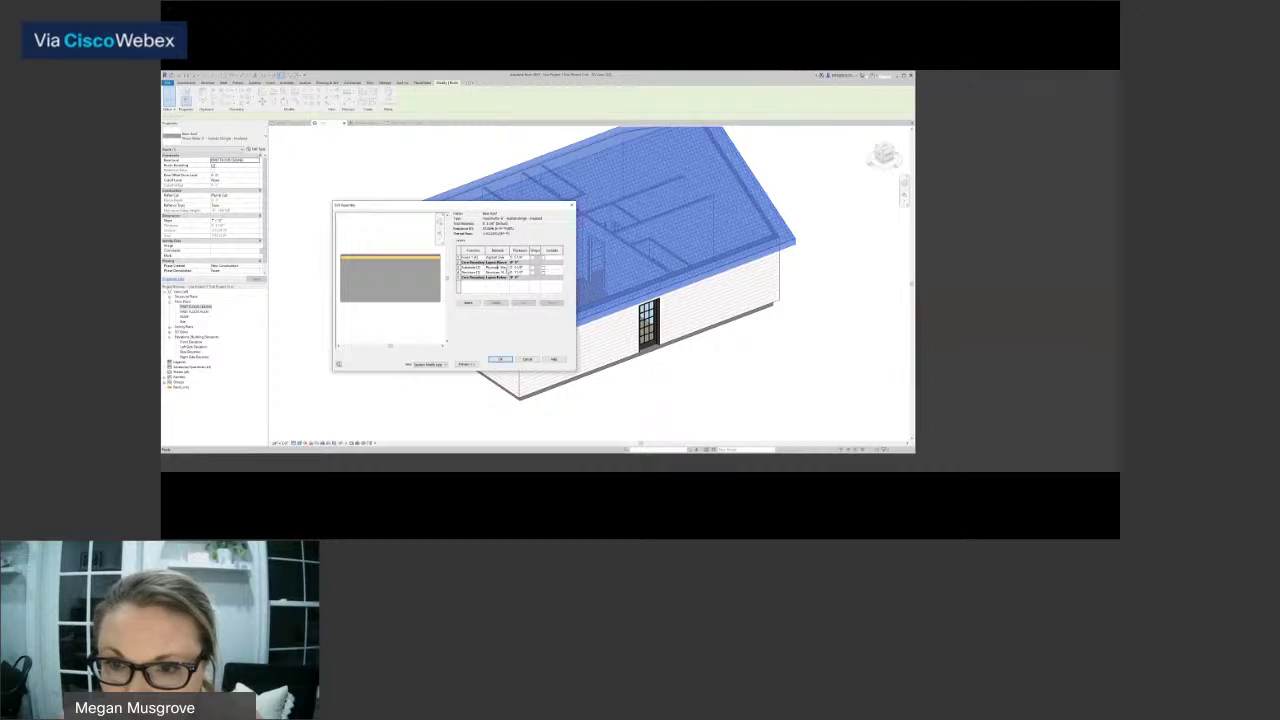
{"action": "left_click", "coordinate": [510, 268]}
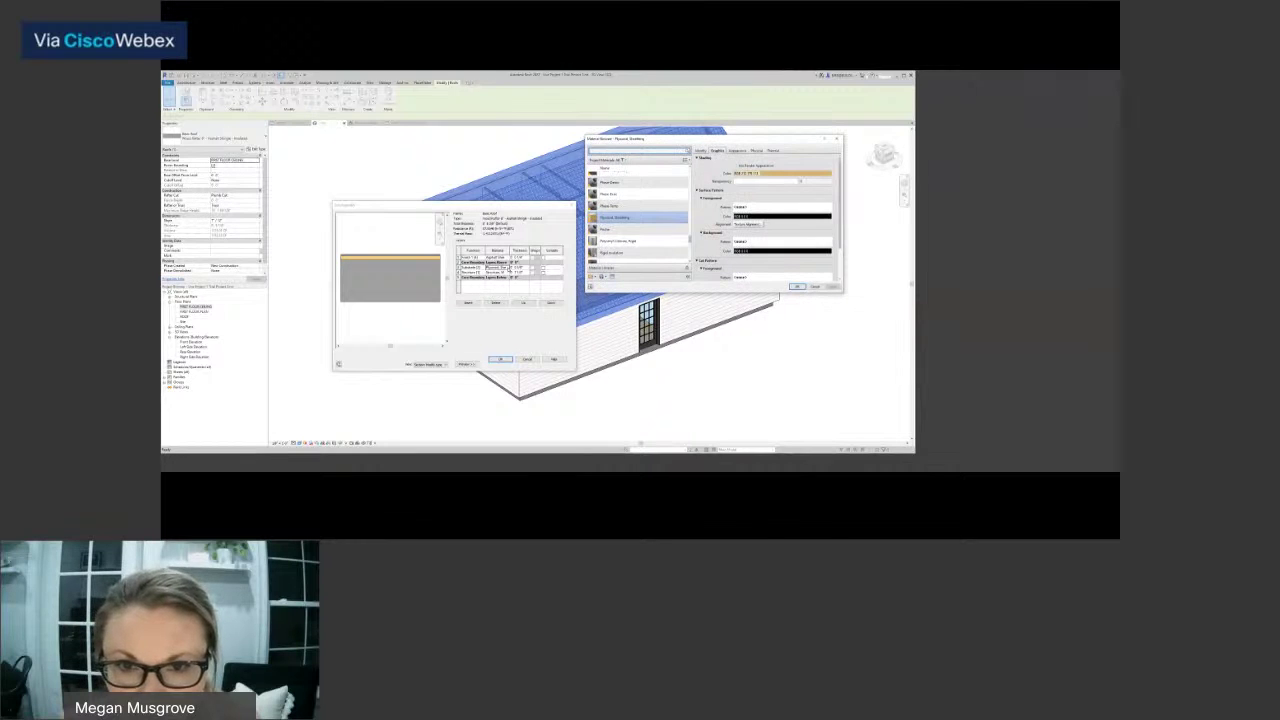
{"action": "type", "text": "whi"}
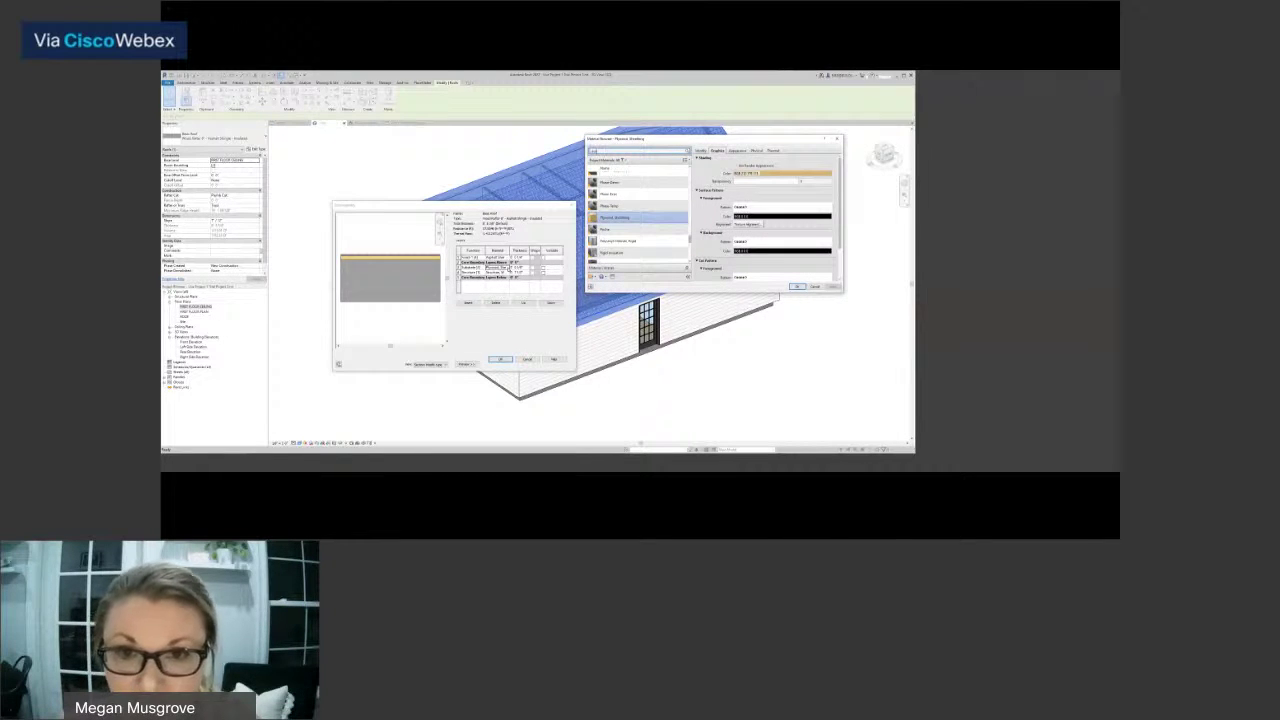
{"action": "type", "text": "te"}
{"action": "left_click", "coordinate": [611, 210]}
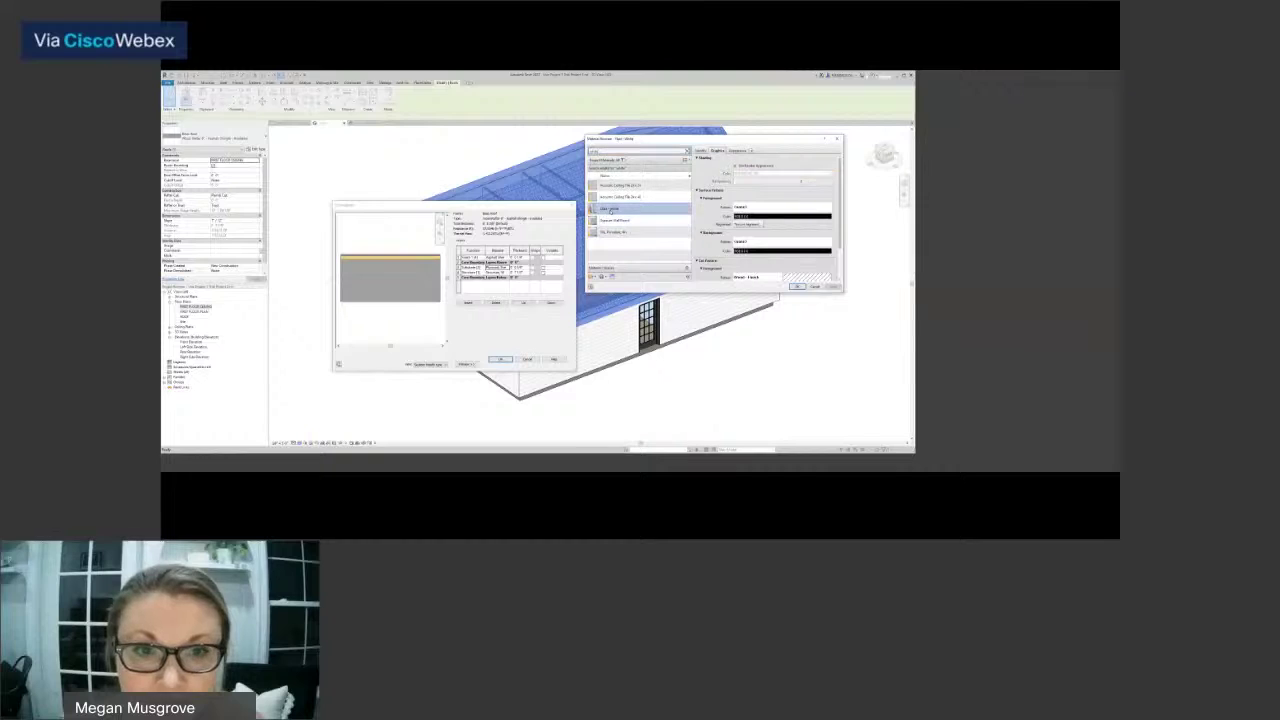
{"action": "left_click", "coordinate": [798, 287]}
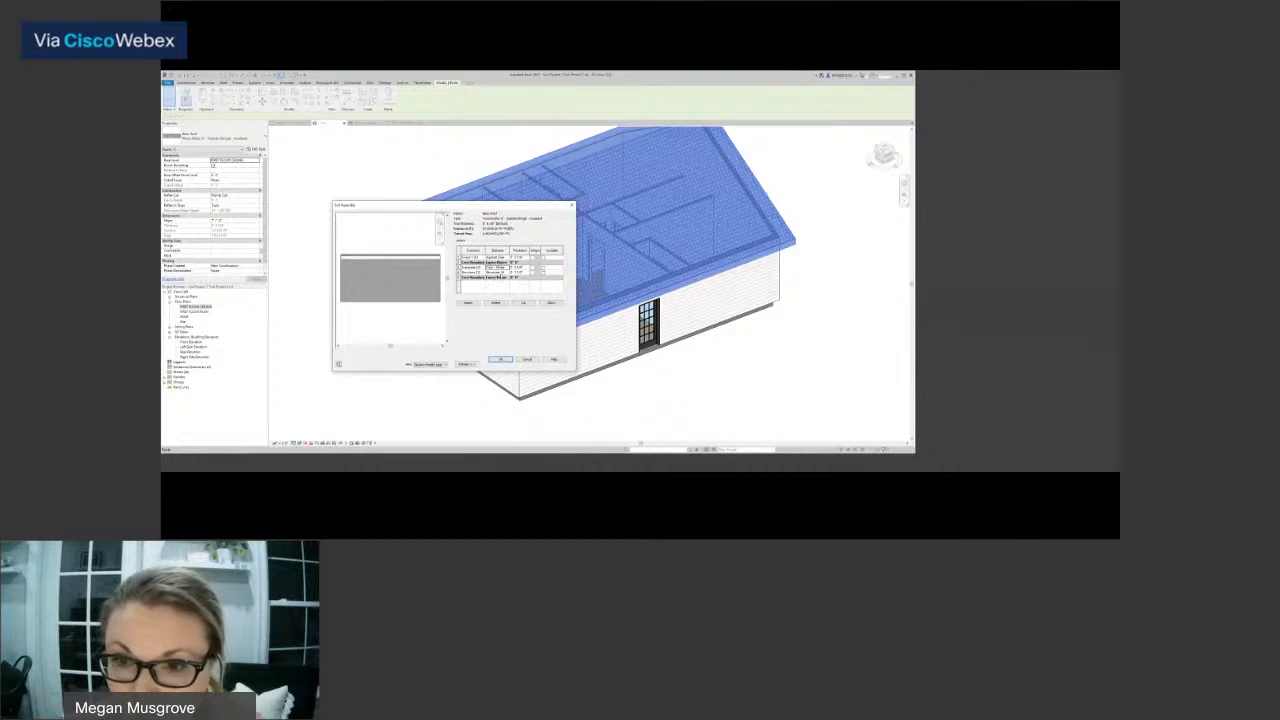
Assign the same white material to the roof type's wood joist/rafter structure layer and apply the changes to the roof.
{"action": "left_click", "coordinate": [505, 272]}
{"action": "left_click", "coordinate": [510, 272]}
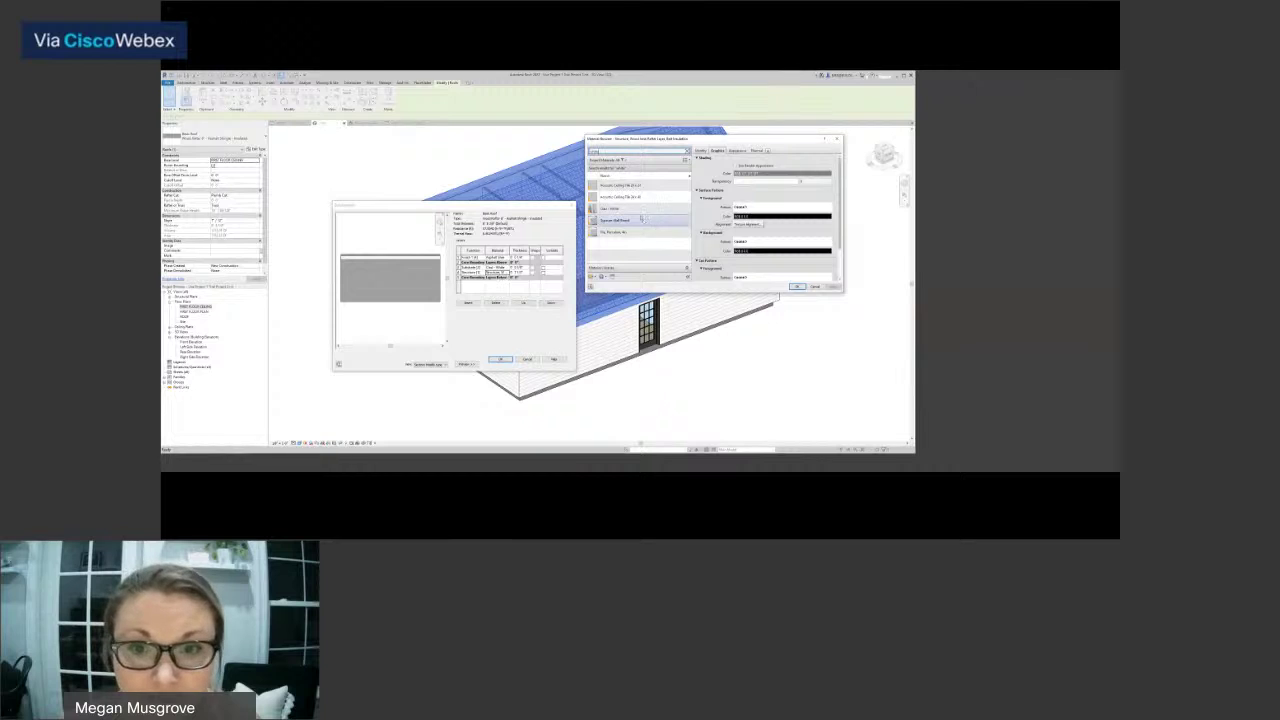
{"action": "left_click", "coordinate": [636, 208]}
{"action": "left_click", "coordinate": [797, 287]}
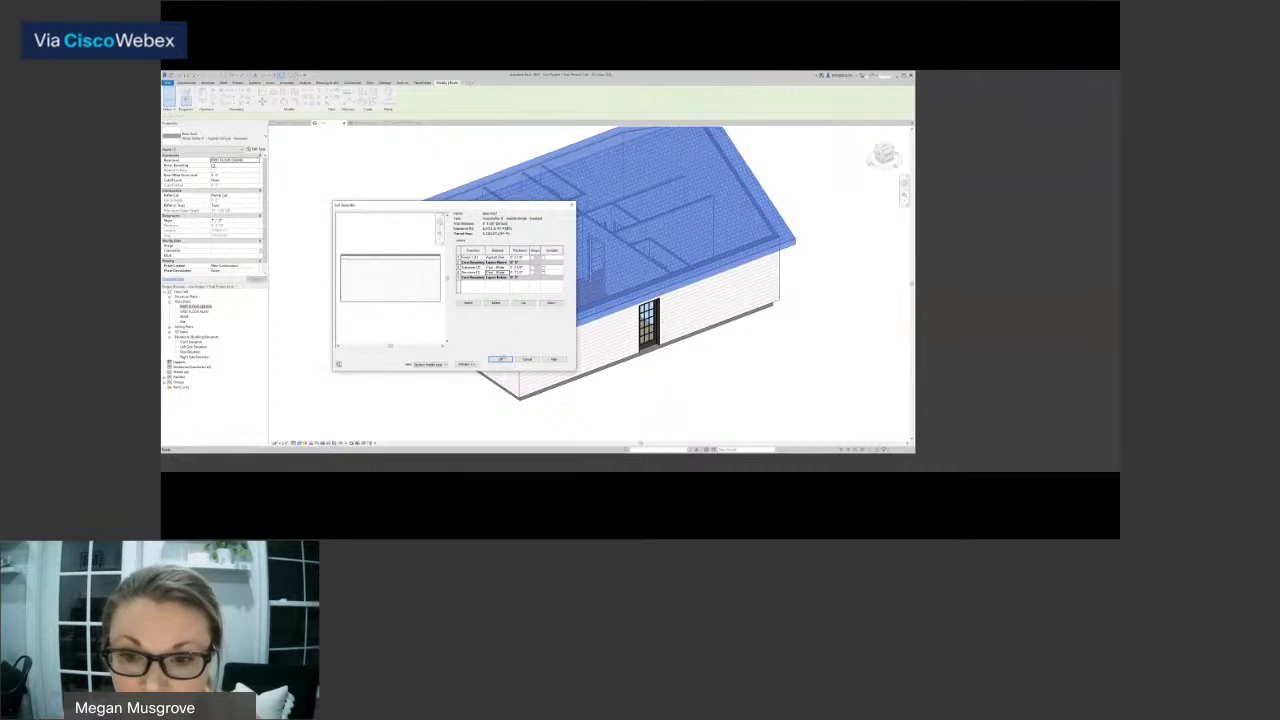
{"action": "left_click", "coordinate": [500, 359]}
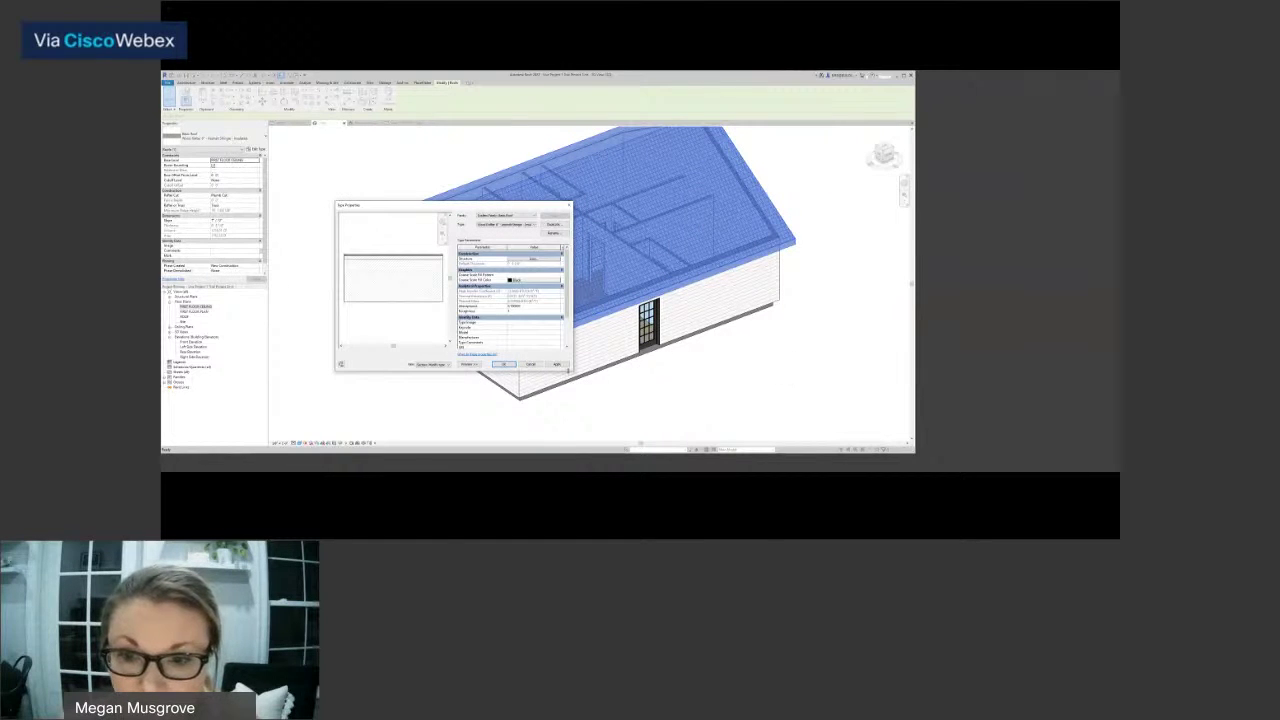
{"action": "left_click", "coordinate": [503, 364]}
{"action": "left_click", "coordinate": [750, 389]}
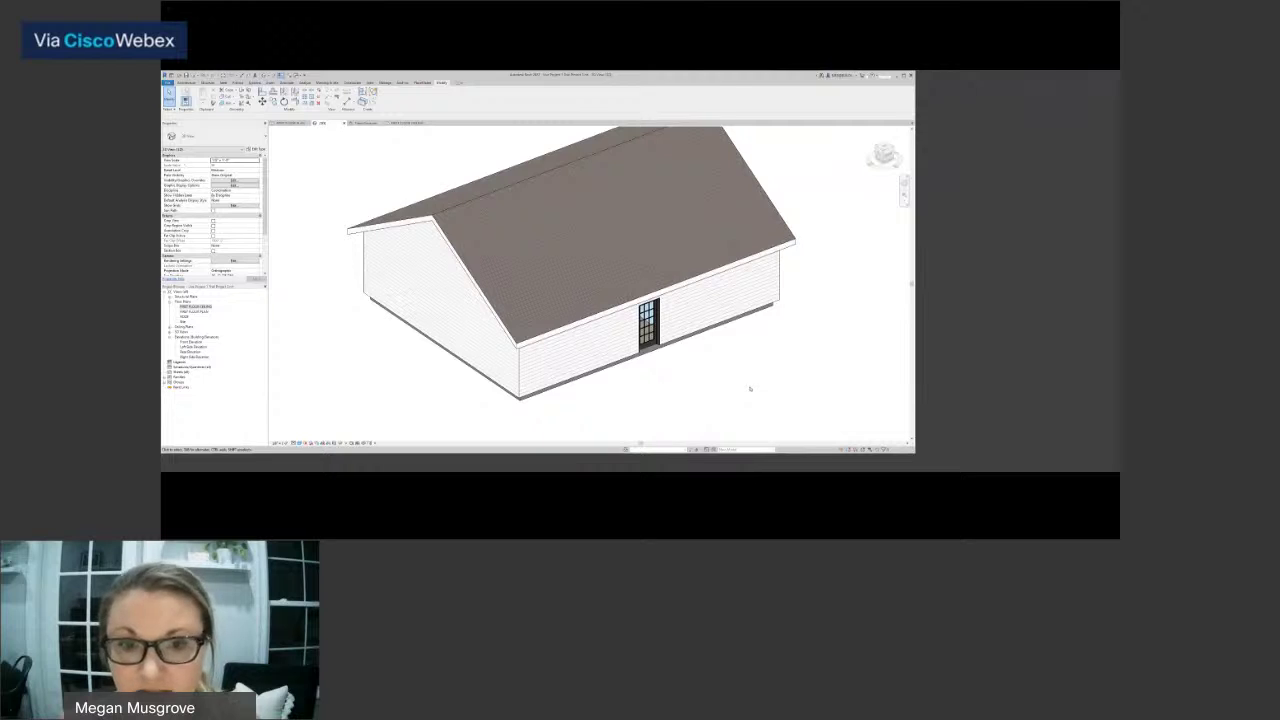
Duplicate the default 3D view to get a second 3D view of the finished building.
{"action": "scroll", "coordinate": [750, 389], "scroll_direction": "down", "scroll_amount": 2}
{"action": "left_click", "coordinate": [884, 153]}
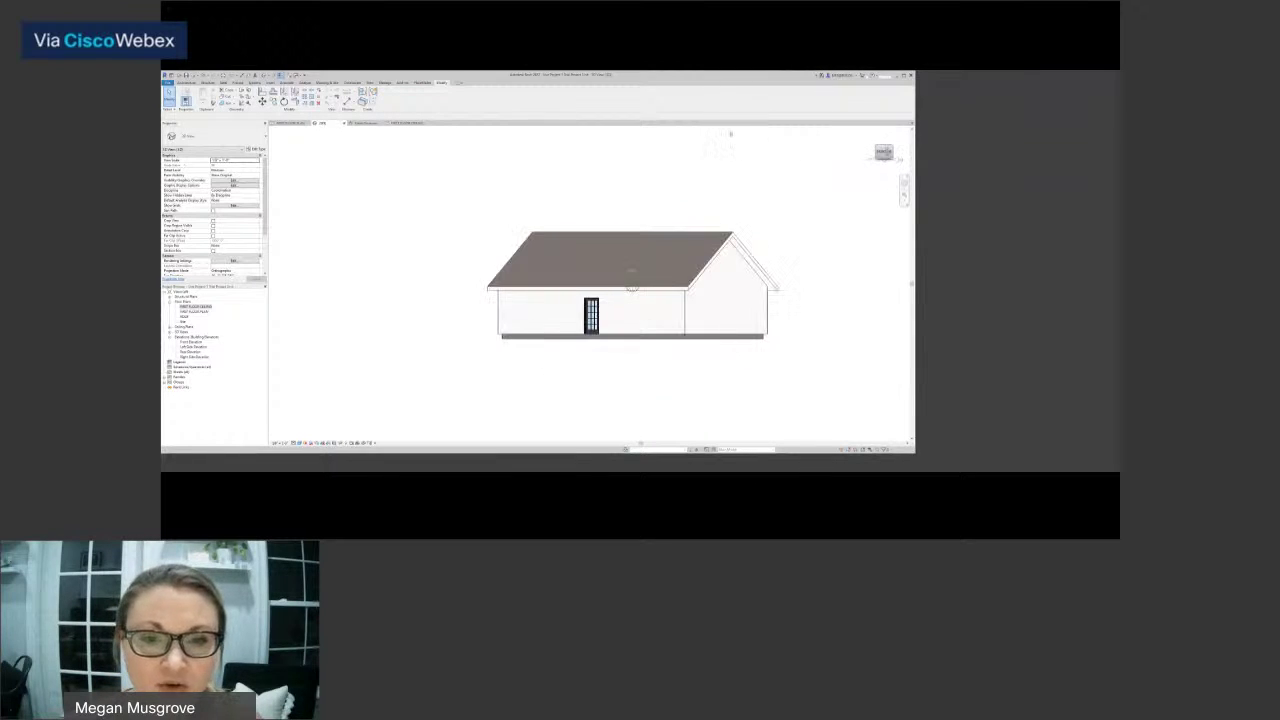
{"action": "middle_click_drag", "start_coordinate": [631, 287], "coordinate": [700, 152], "text": "shift"}
{"action": "middle_click_drag", "start_coordinate": [688, 153], "coordinate": [871, 130], "text": "shift"}
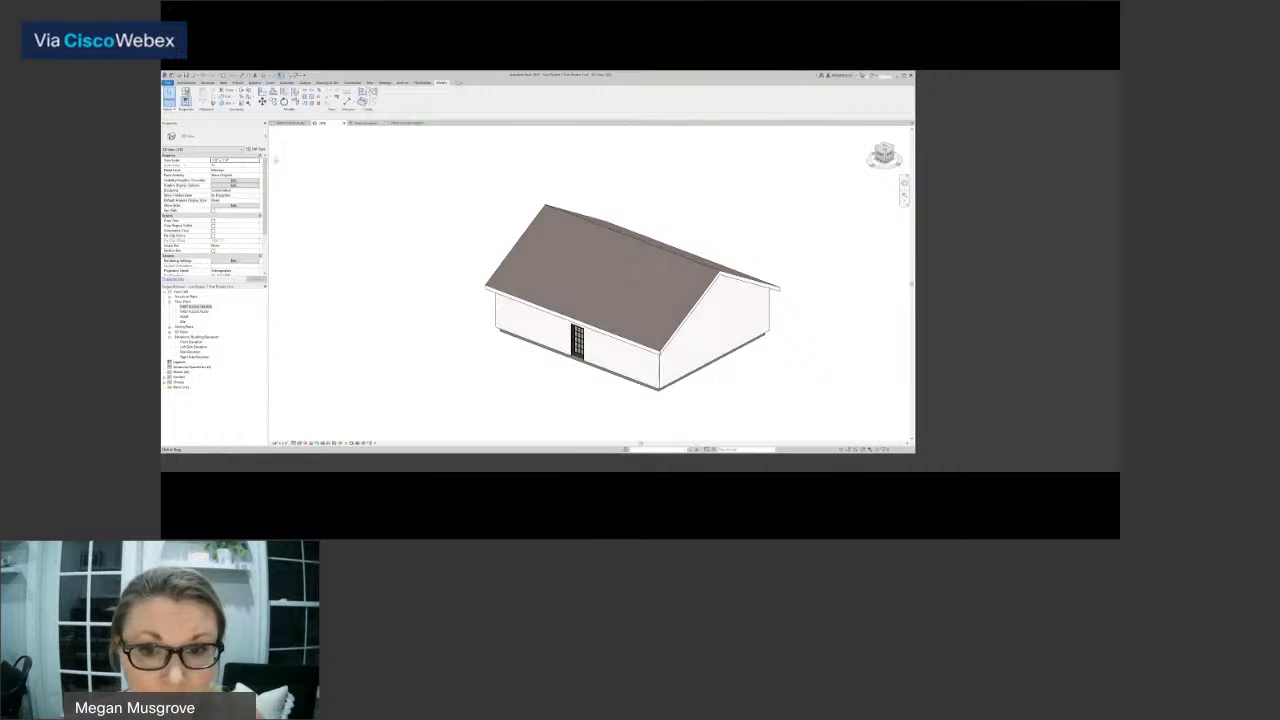
{"action": "middle_click_drag", "start_coordinate": [874, 171], "coordinate": [352, 156], "text": "shift"}
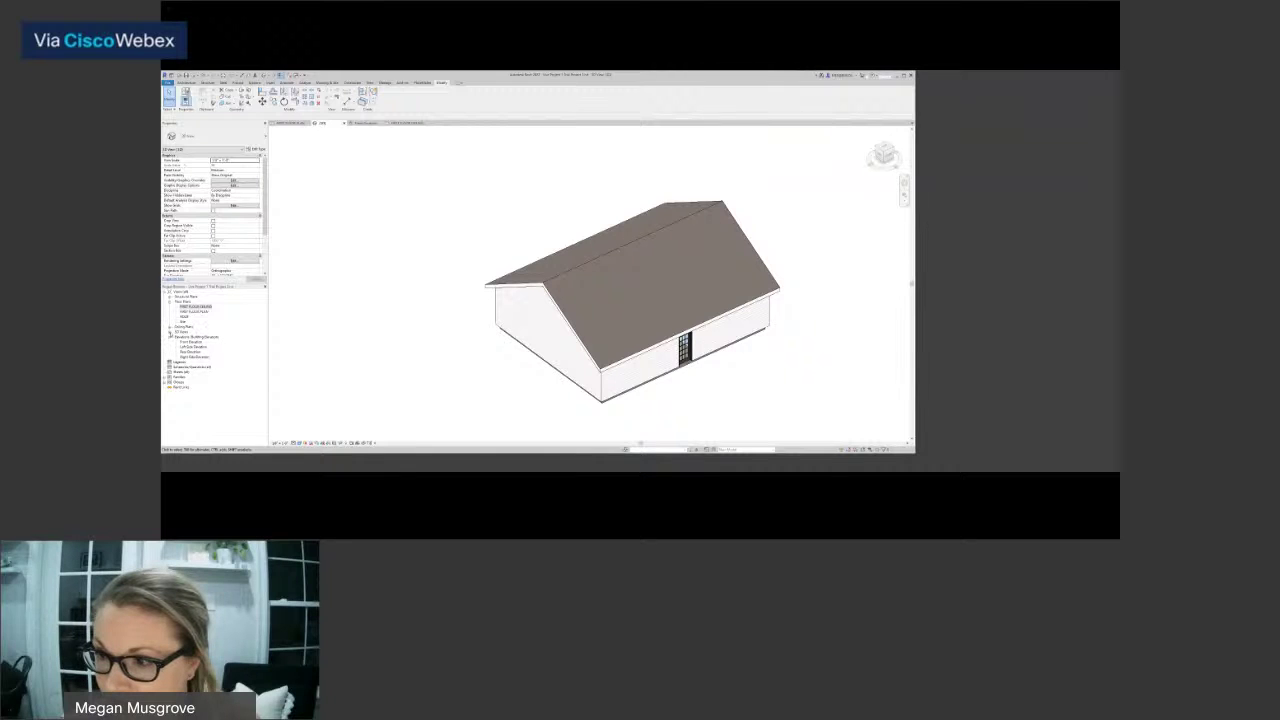
{"action": "left_click", "coordinate": [170, 333]}
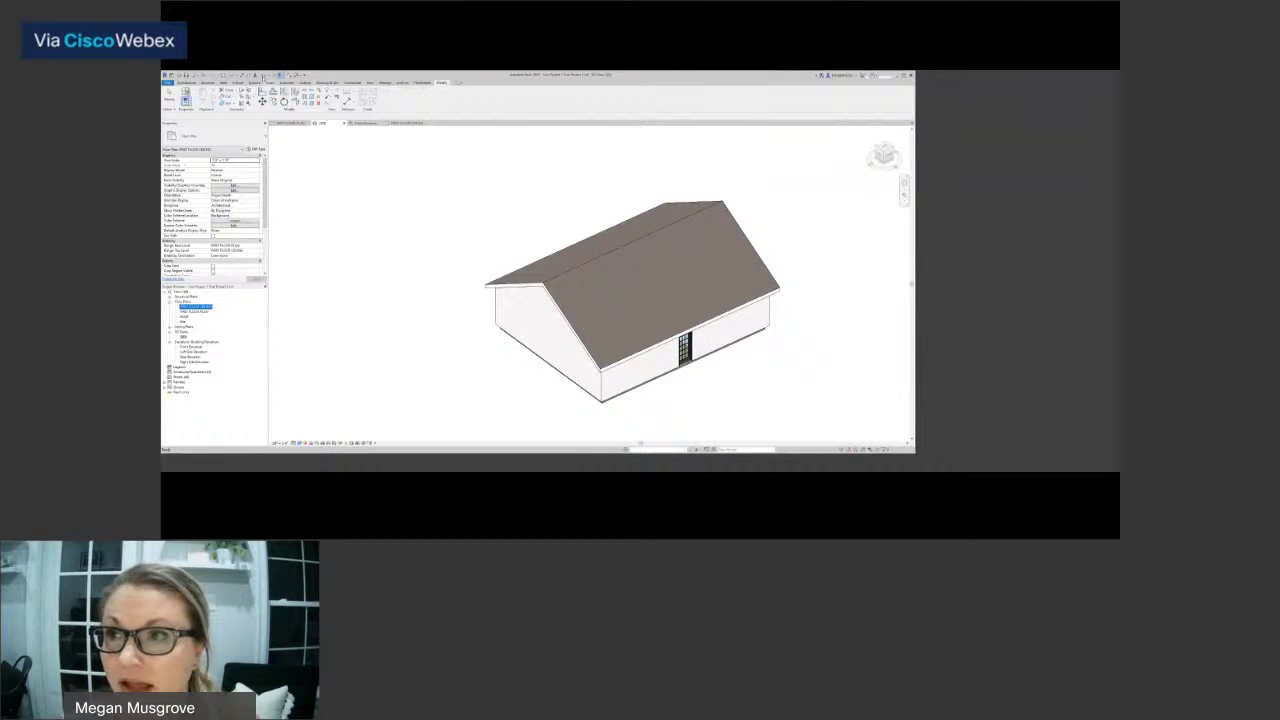
{"action": "right_click", "coordinate": [182, 336]}
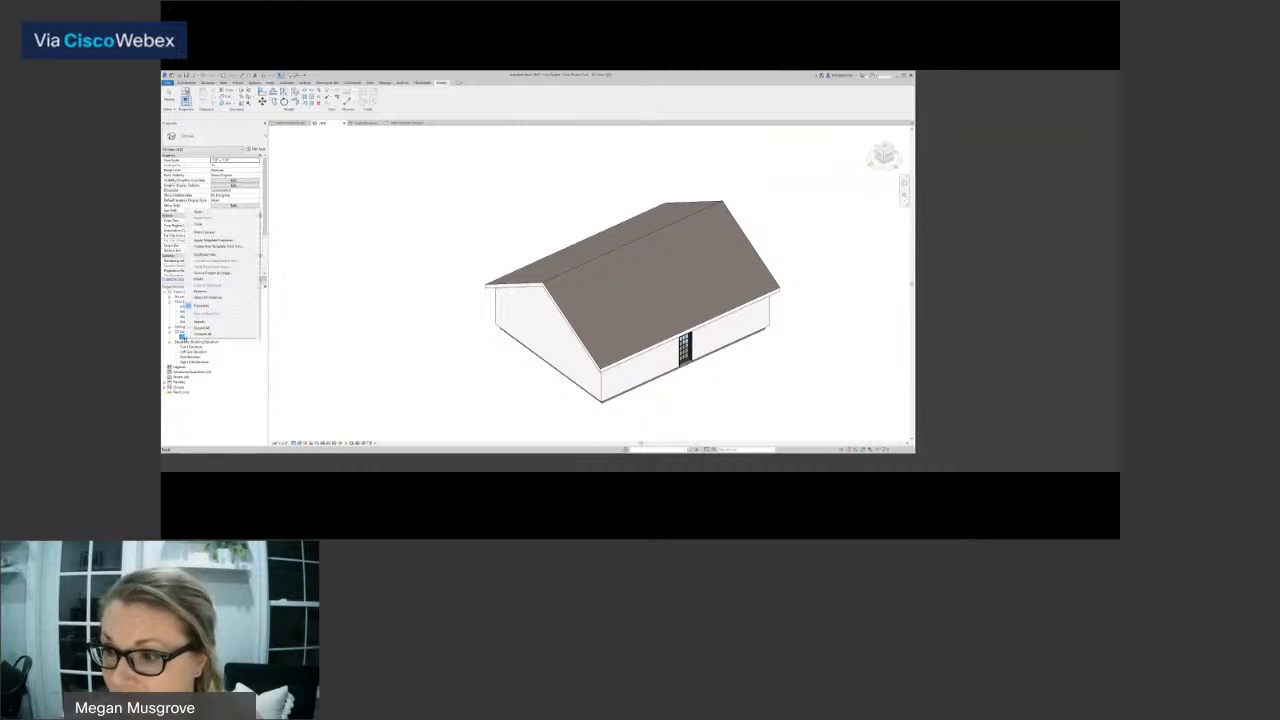
{"action": "mouse_move", "coordinate": [215, 254]}
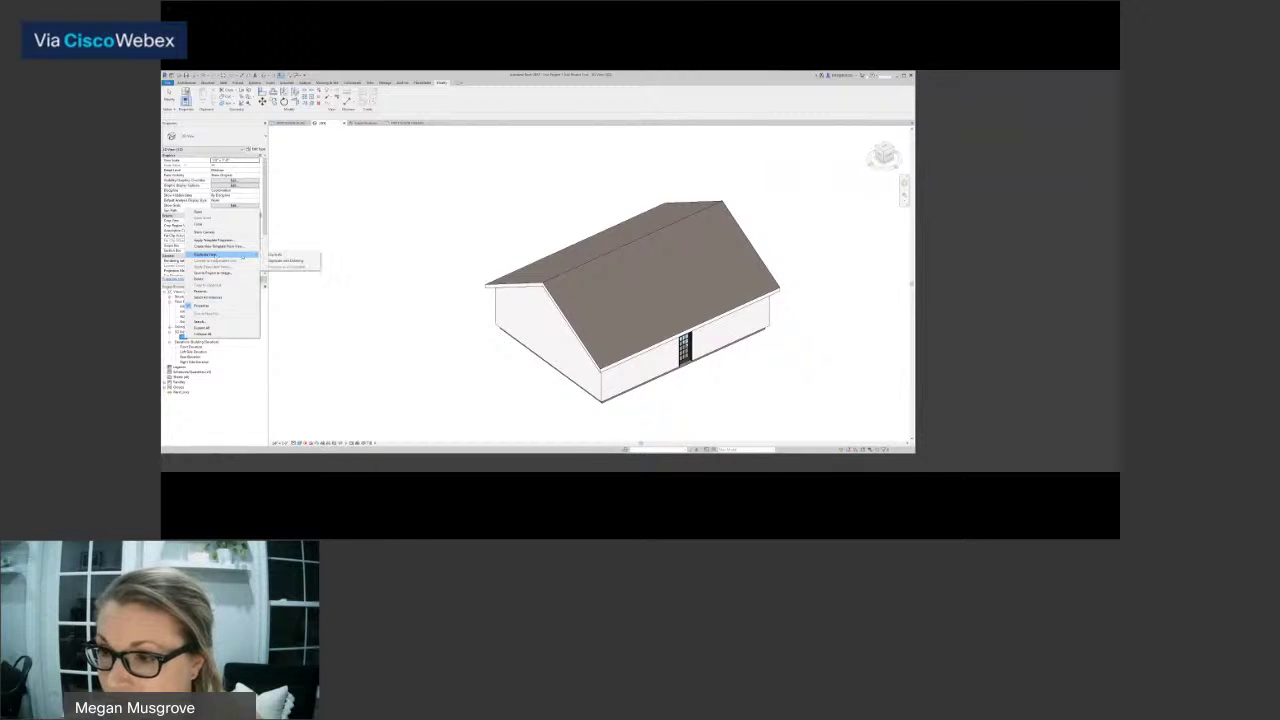
{"action": "left_click", "coordinate": [269, 256]}
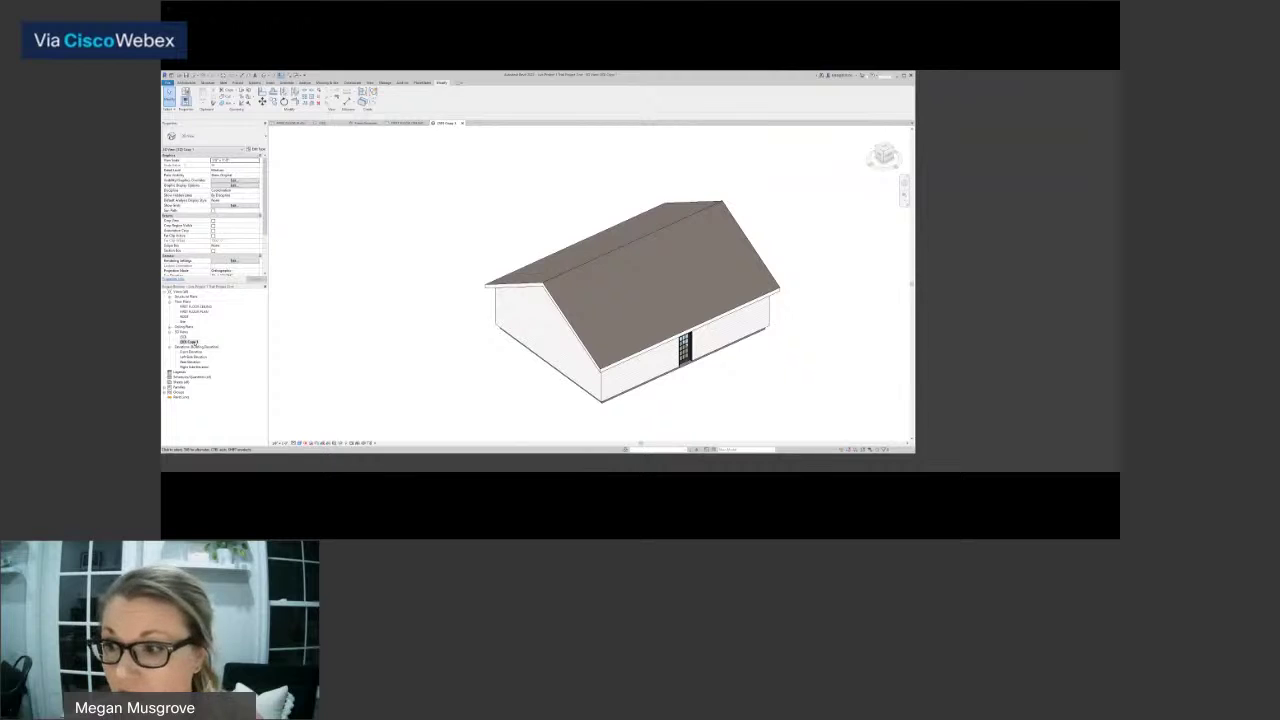
Rename the duplicated 3D view so that its name identifies it as FIRST FLOOR 3D.
{"action": "right_click", "coordinate": [193, 342]}
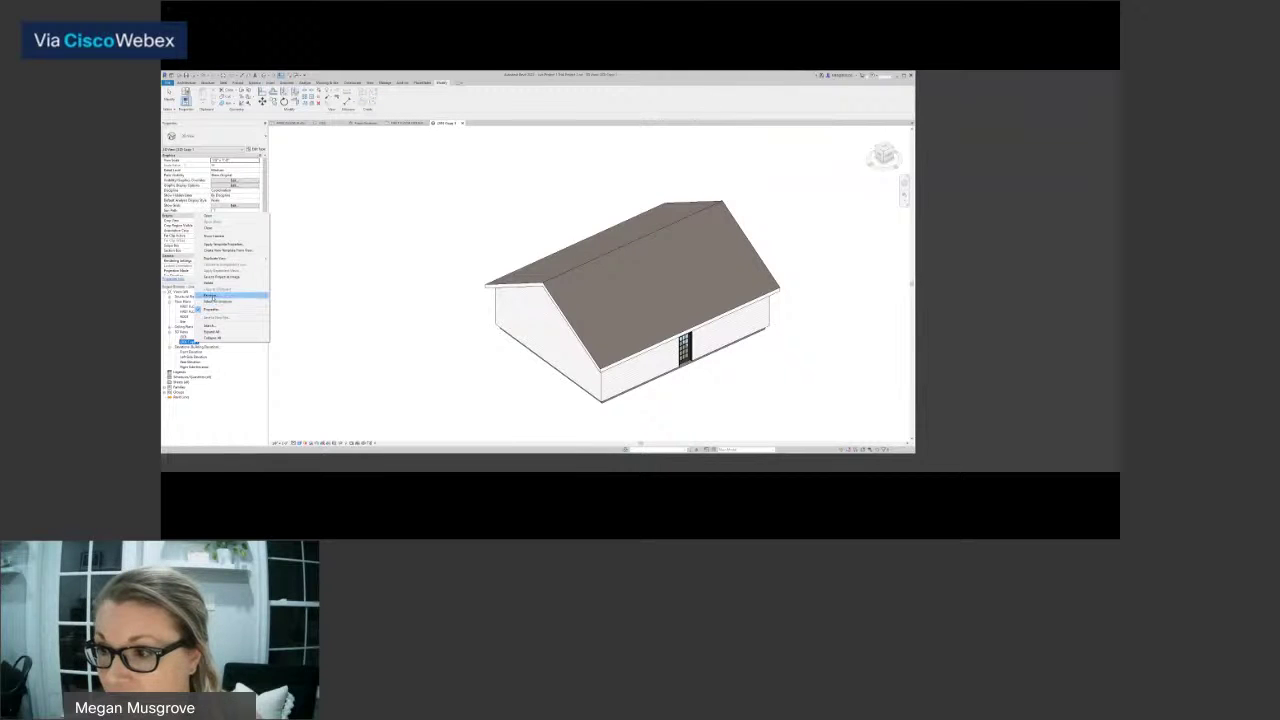
{"action": "left_click", "coordinate": [230, 300]}
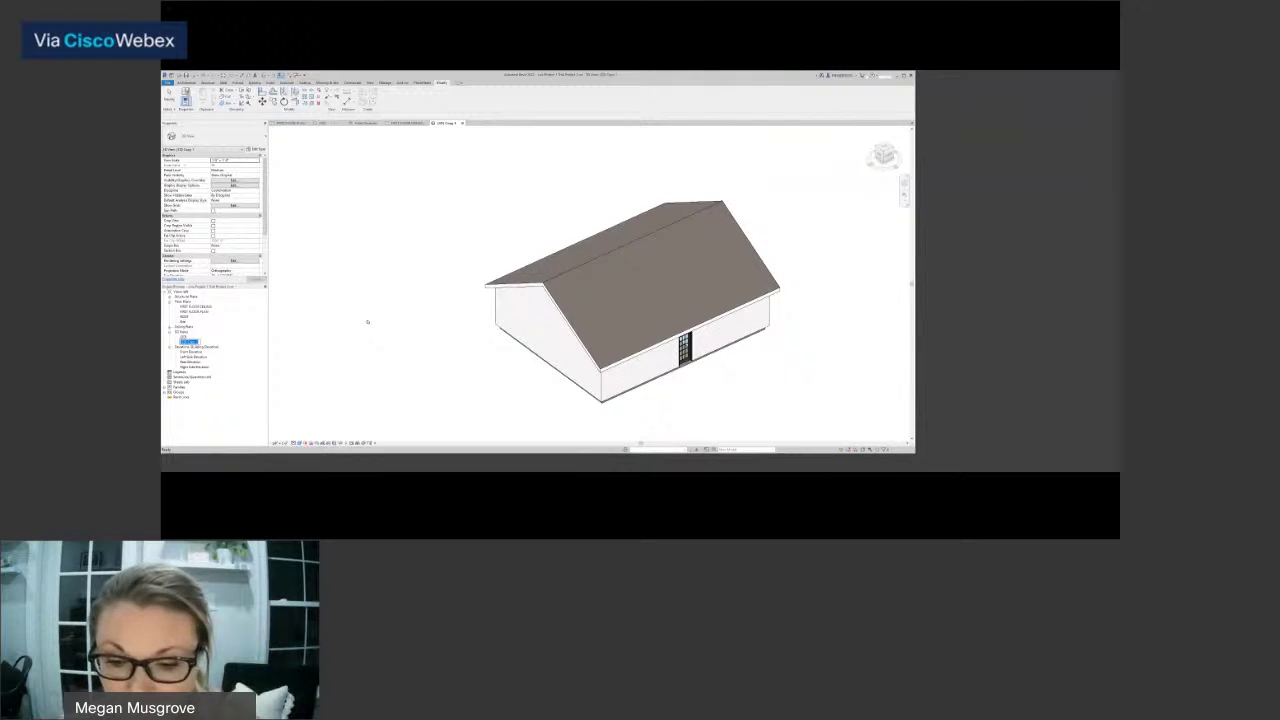
{"action": "key", "text": "BackSpace"}
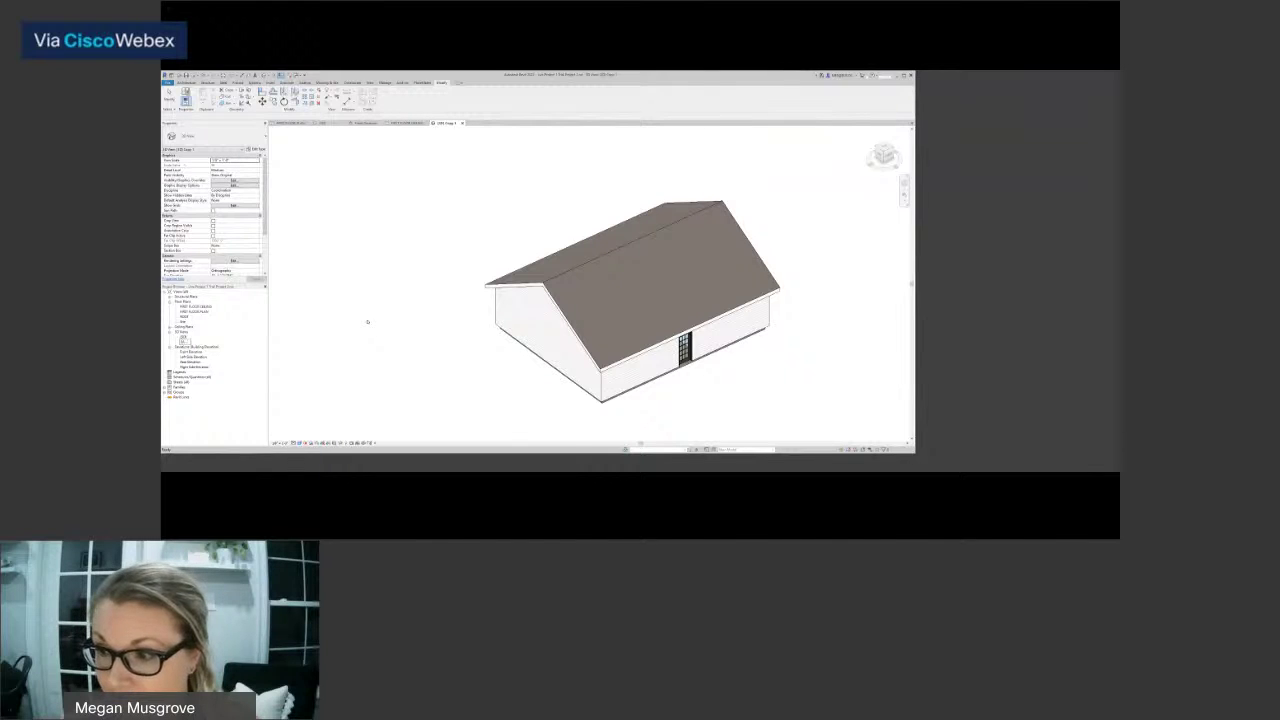
{"action": "type", "text": "FIRST"}
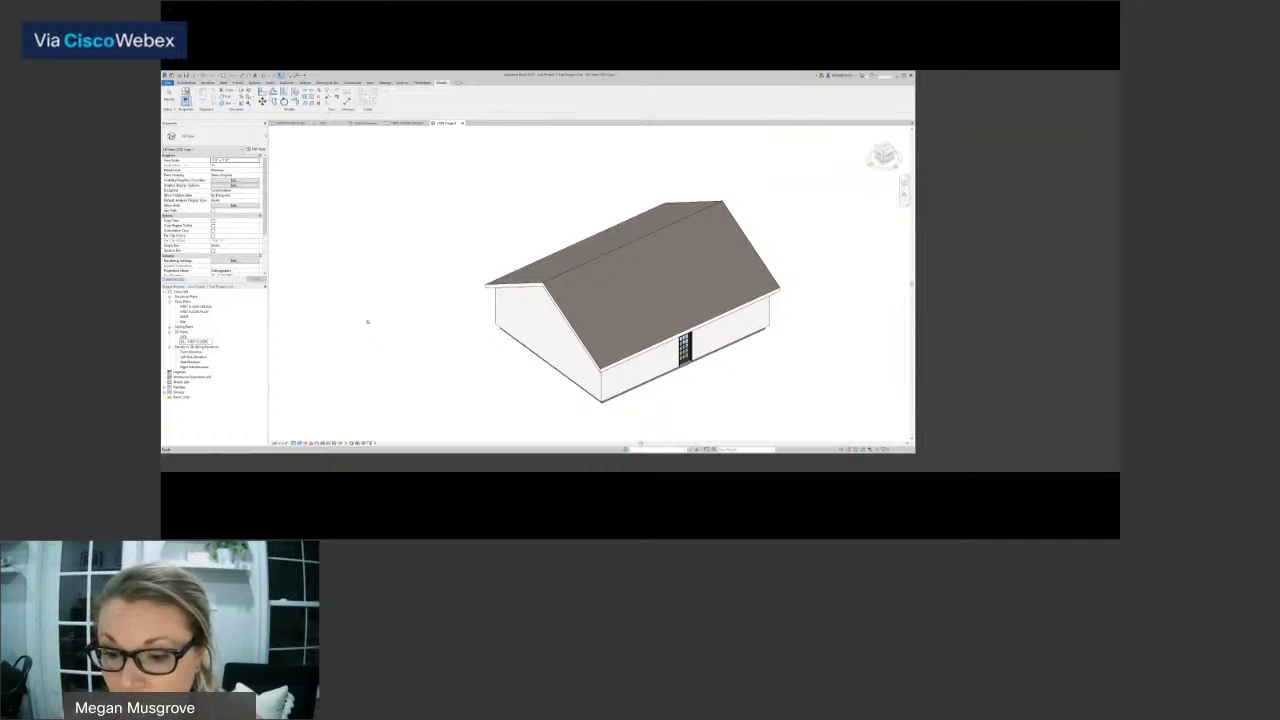
{"action": "key", "text": "Return"}
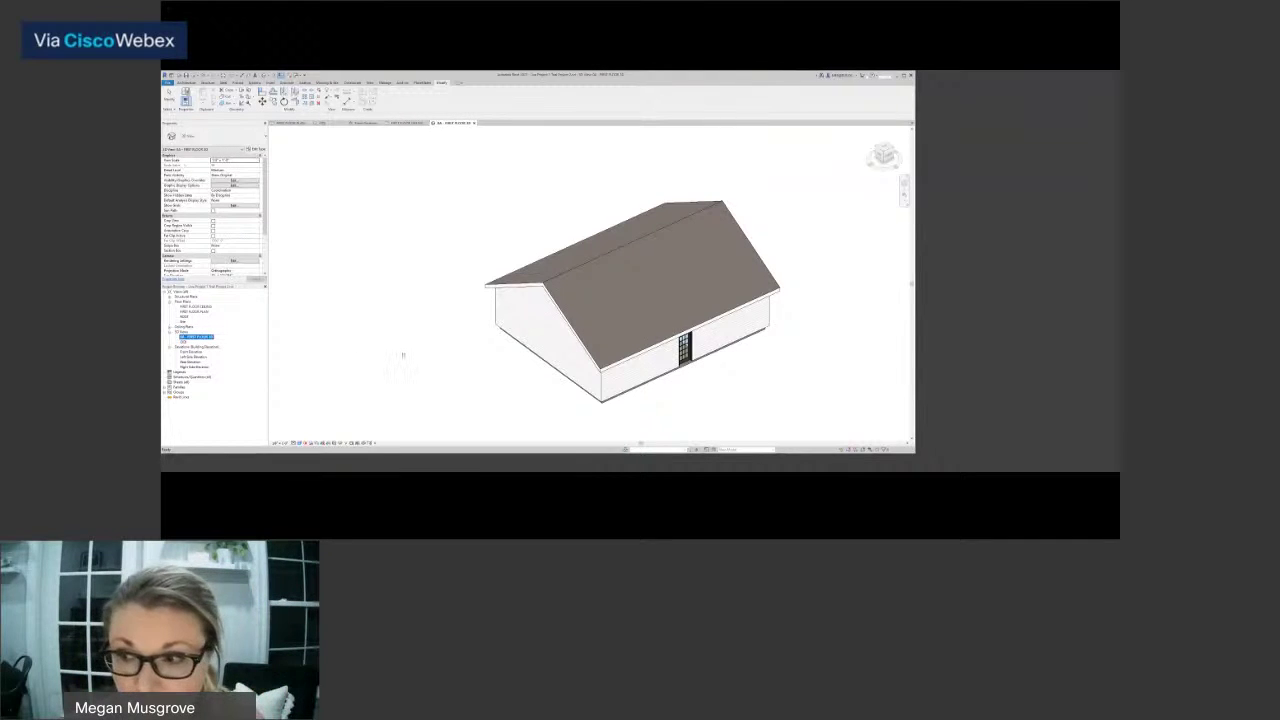
{"action": "left_click", "coordinate": [404, 354]}
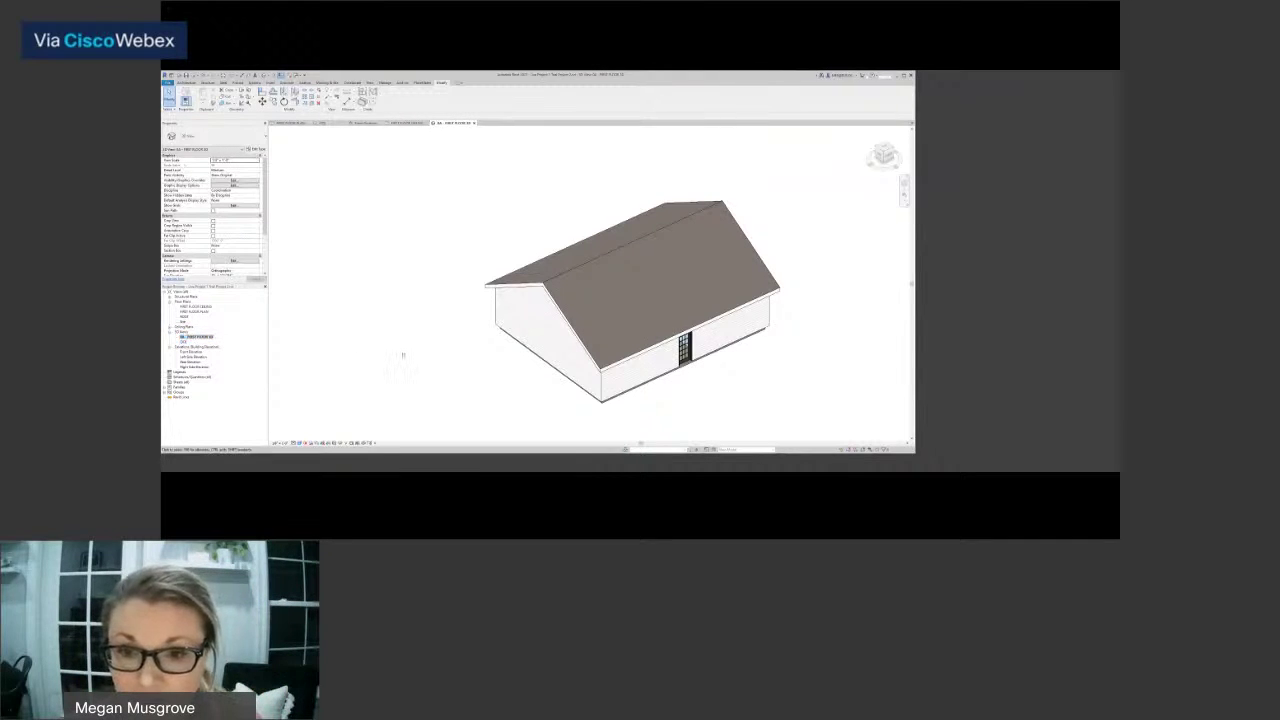
Hide the roof element in the first floor 3D view to expose the interior.
{"action": "left_click", "coordinate": [553, 284]}
{"action": "right_click", "coordinate": [554, 285]}
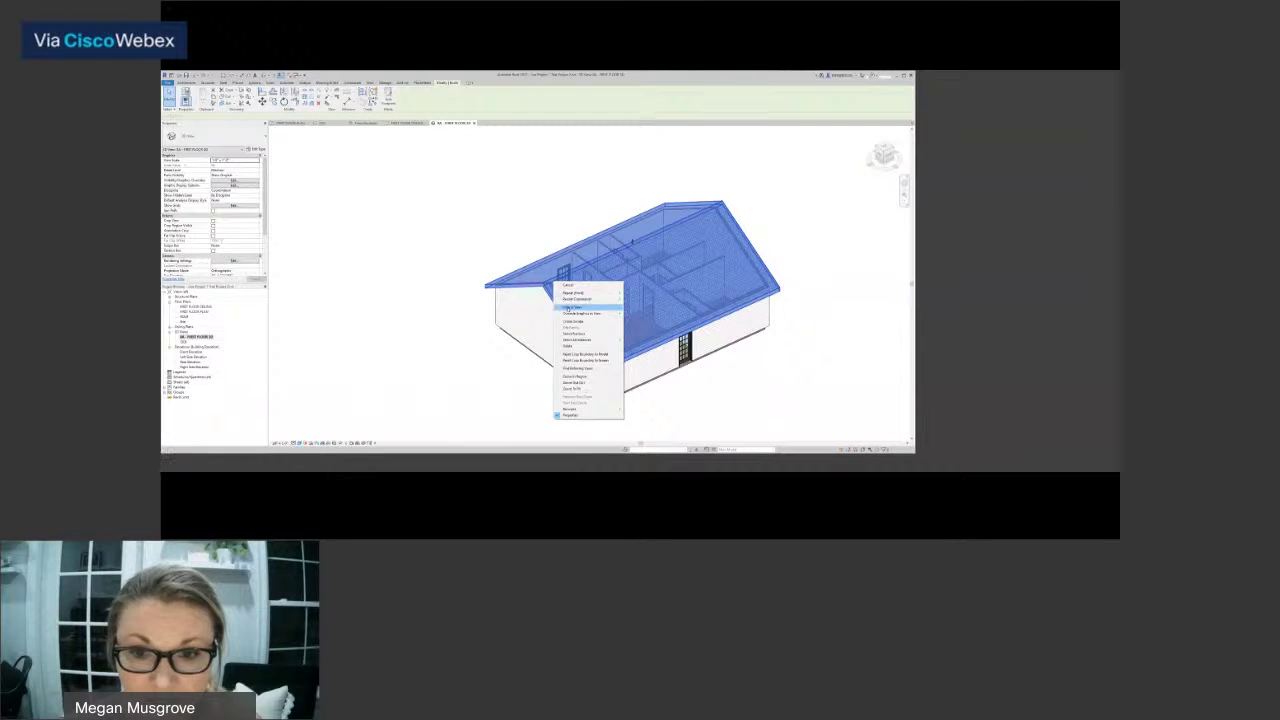
{"action": "left_click", "coordinate": [638, 307]}
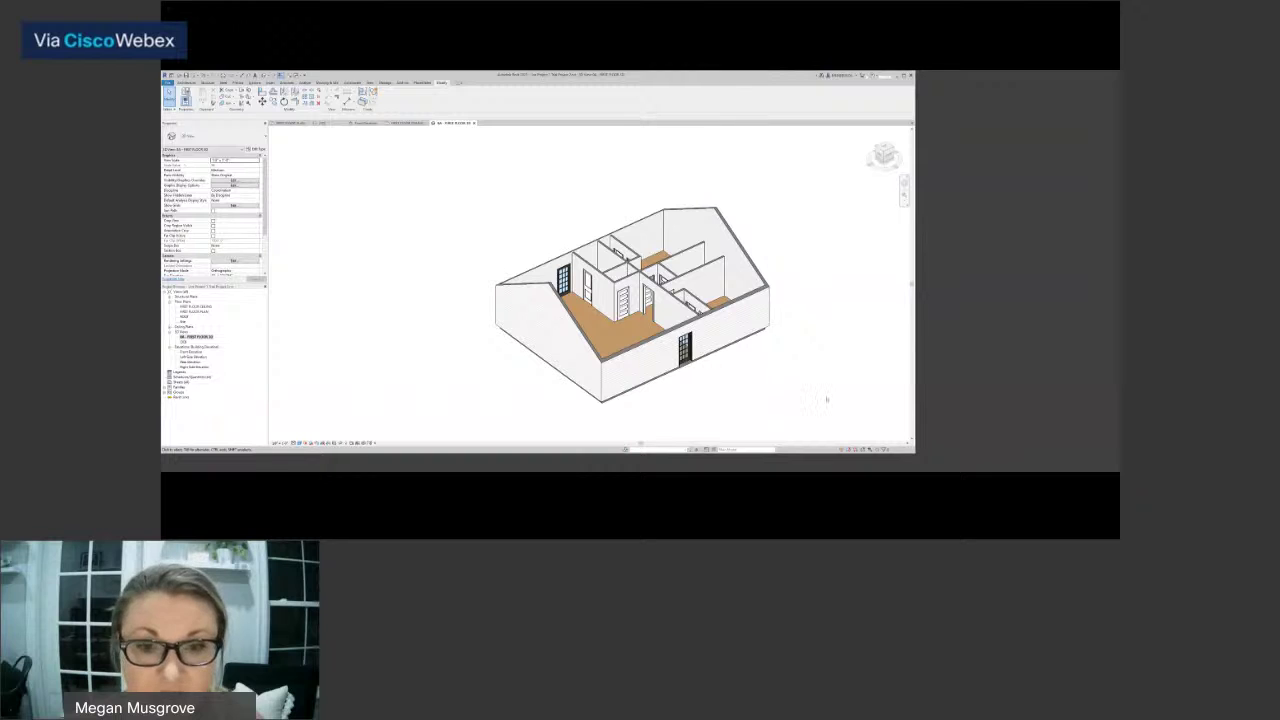
Examine the roofless first floor from different angles and compare it with the complete building in the default 3D view.
{"action": "left_click_drag", "start_coordinate": [888, 158], "coordinate": [762, 167]}
{"action": "left_click", "coordinate": [890, 166]}
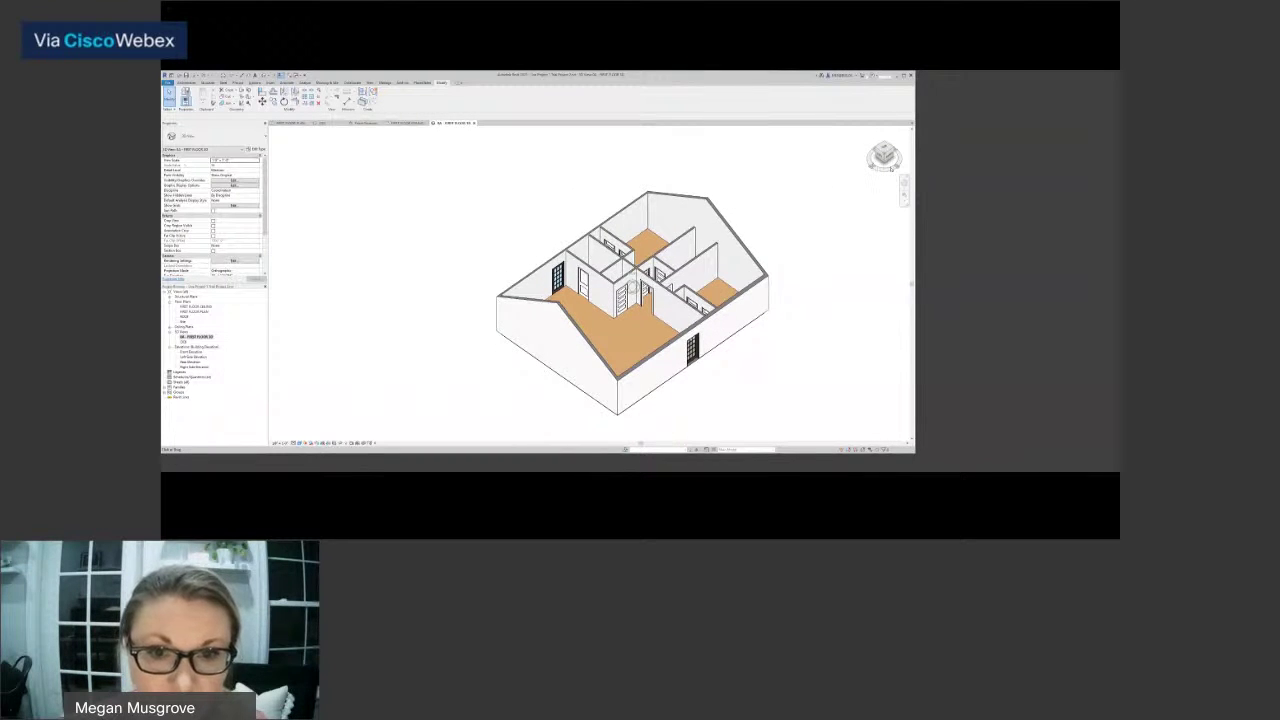
{"action": "left_click_drag", "start_coordinate": [891, 168], "coordinate": [732, 171]}
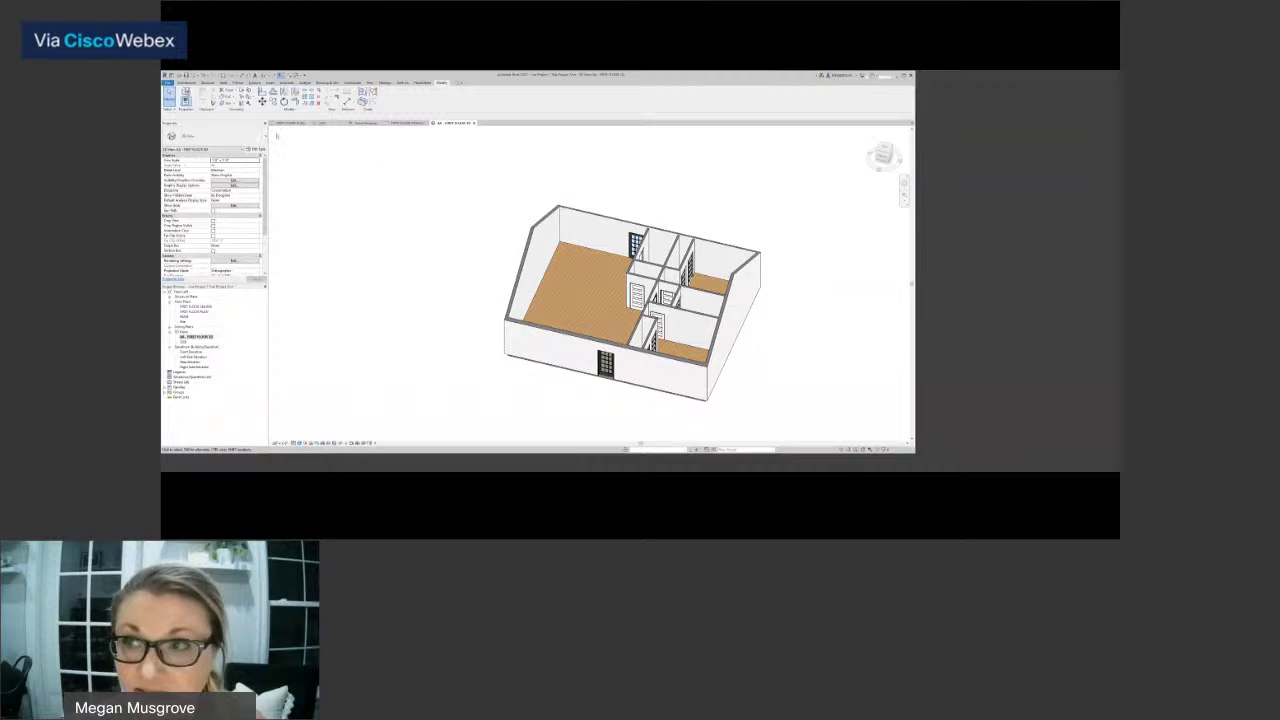
{"action": "left_click", "coordinate": [263, 76]}
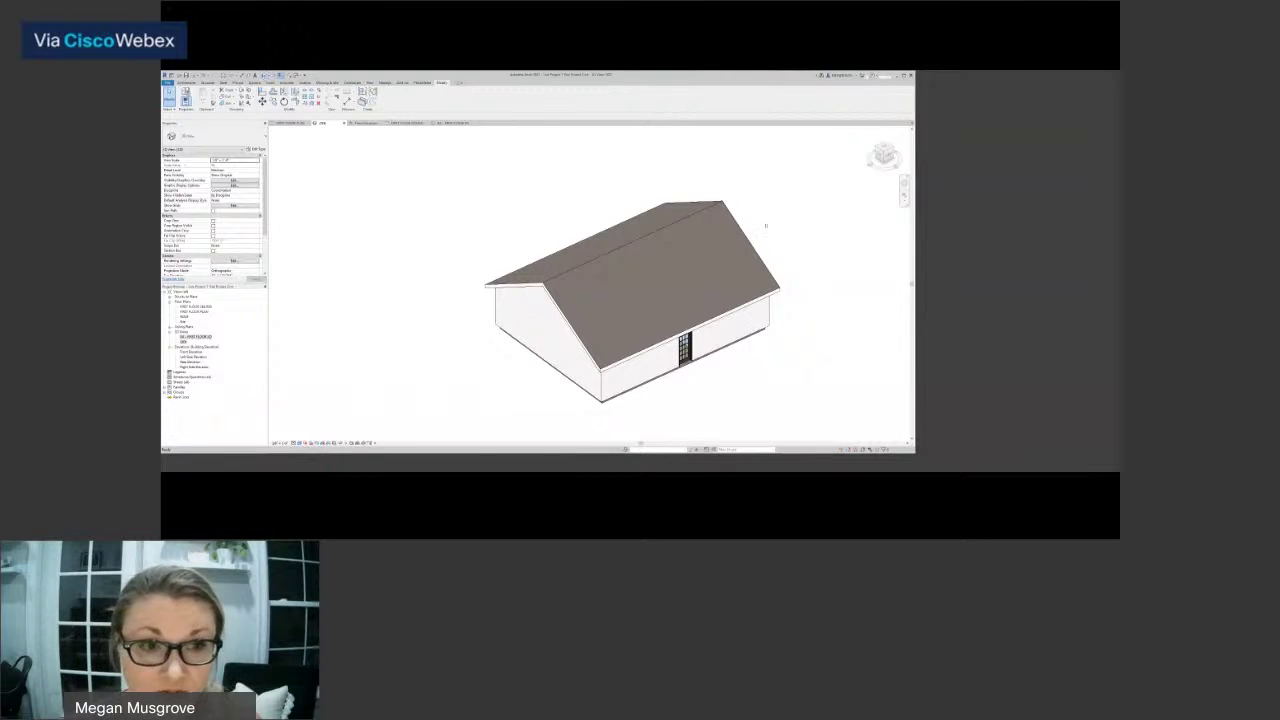
{"action": "left_click", "coordinate": [884, 156]}
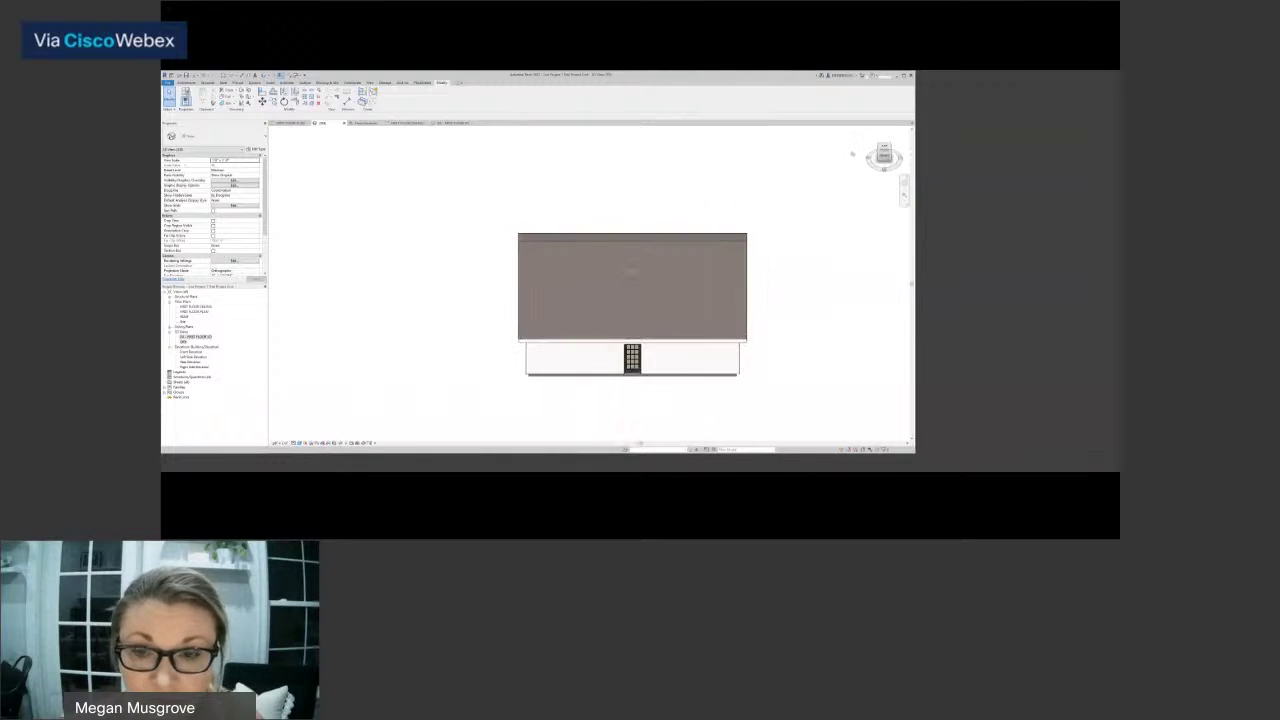
Reopen the first floor 3D view and inspect the interior partitions, doors and floor from several sides.
{"action": "double_click", "coordinate": [197, 337]}
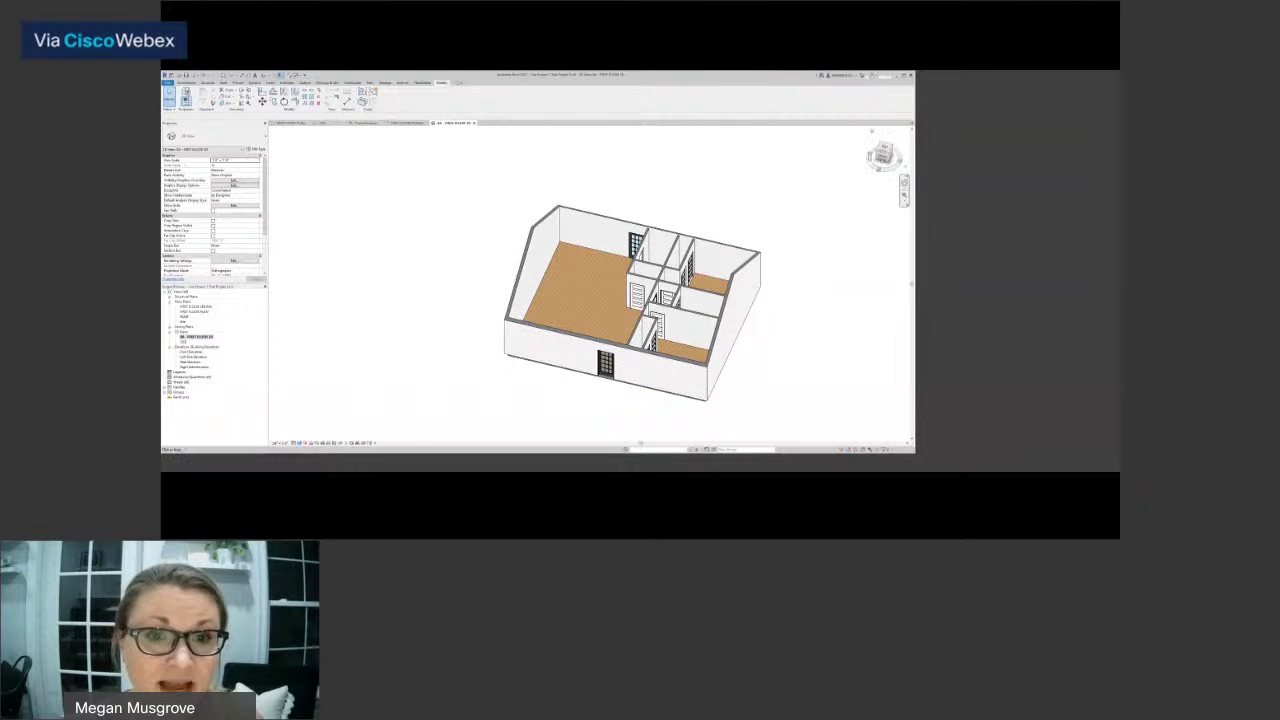
{"action": "left_click", "coordinate": [880, 164]}
{"action": "middle_click_drag", "start_coordinate": [712, 366], "coordinate": [737, 370], "text": "shift"}
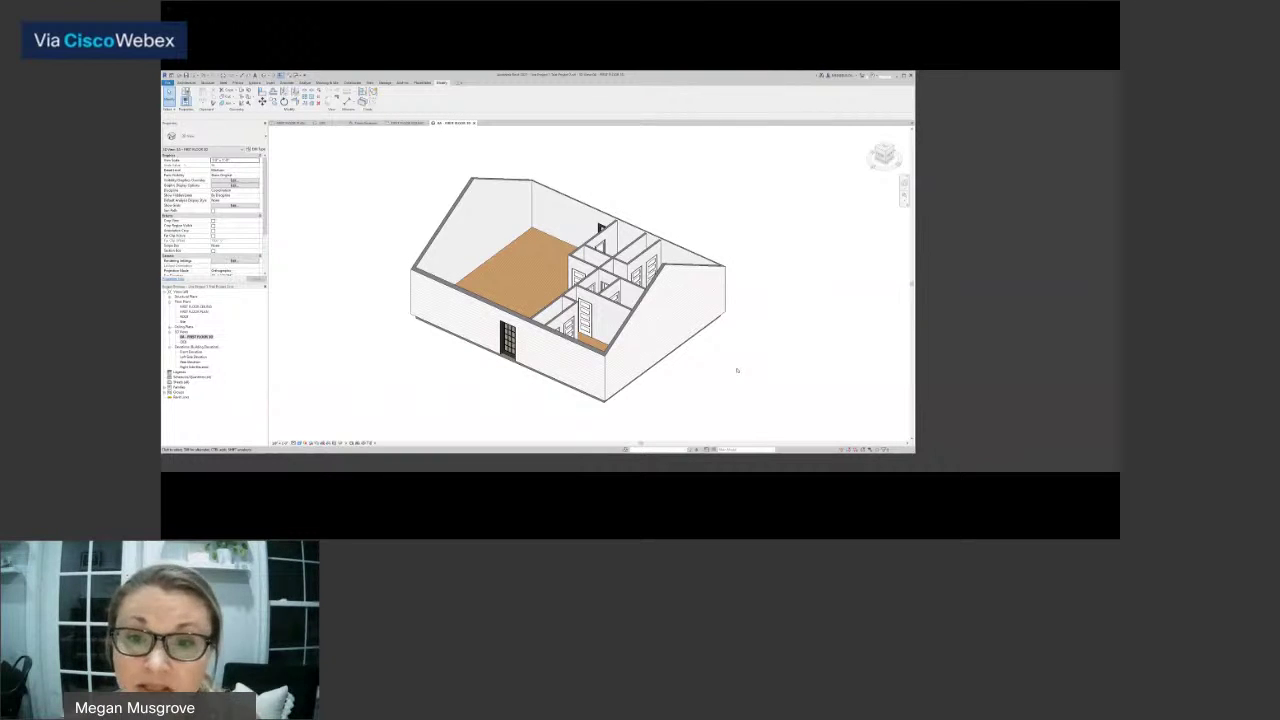
{"action": "scroll", "coordinate": [516, 349], "scroll_direction": "up", "scroll_amount": 2}
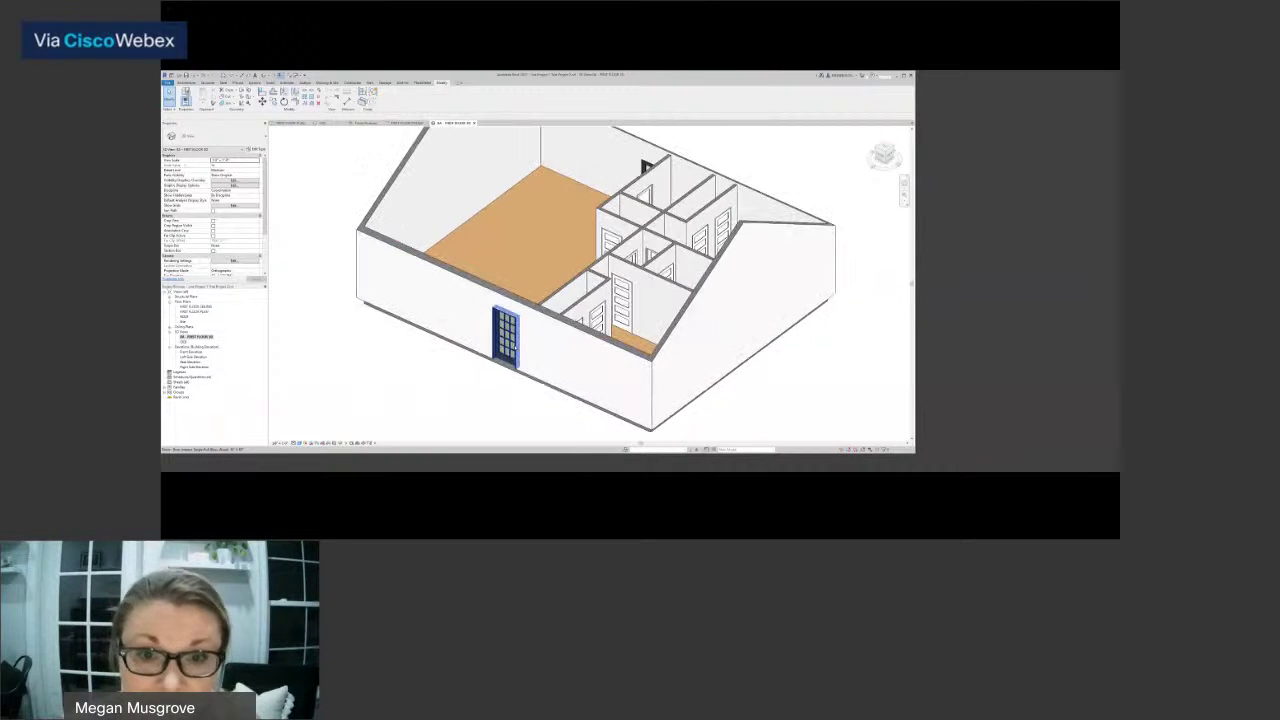
{"action": "scroll", "coordinate": [562, 342], "scroll_direction": "down", "scroll_amount": 2}
{"action": "left_click", "coordinate": [882, 160]}
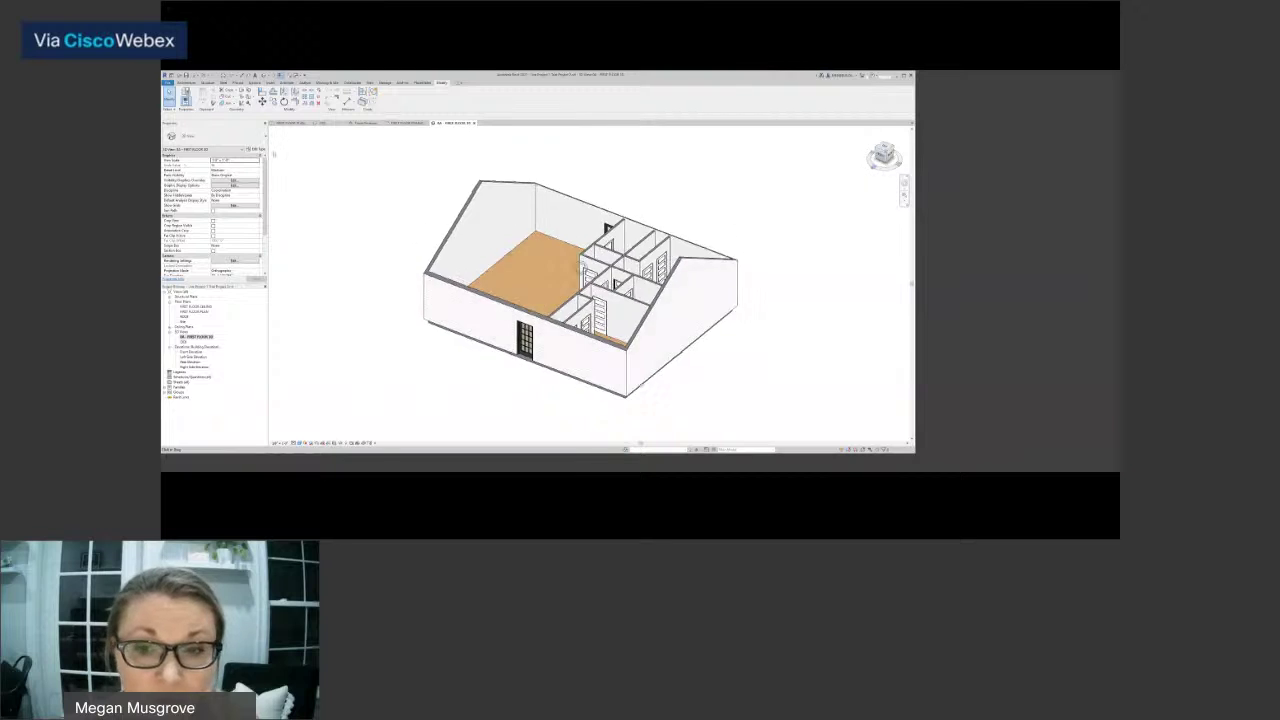
{"action": "middle_click_drag", "start_coordinate": [324, 158], "coordinate": [445, 169], "text": "shift"}
Return to the default 3D view and look at the roofed building from a corner angle.
{"action": "left_click", "coordinate": [323, 123]}
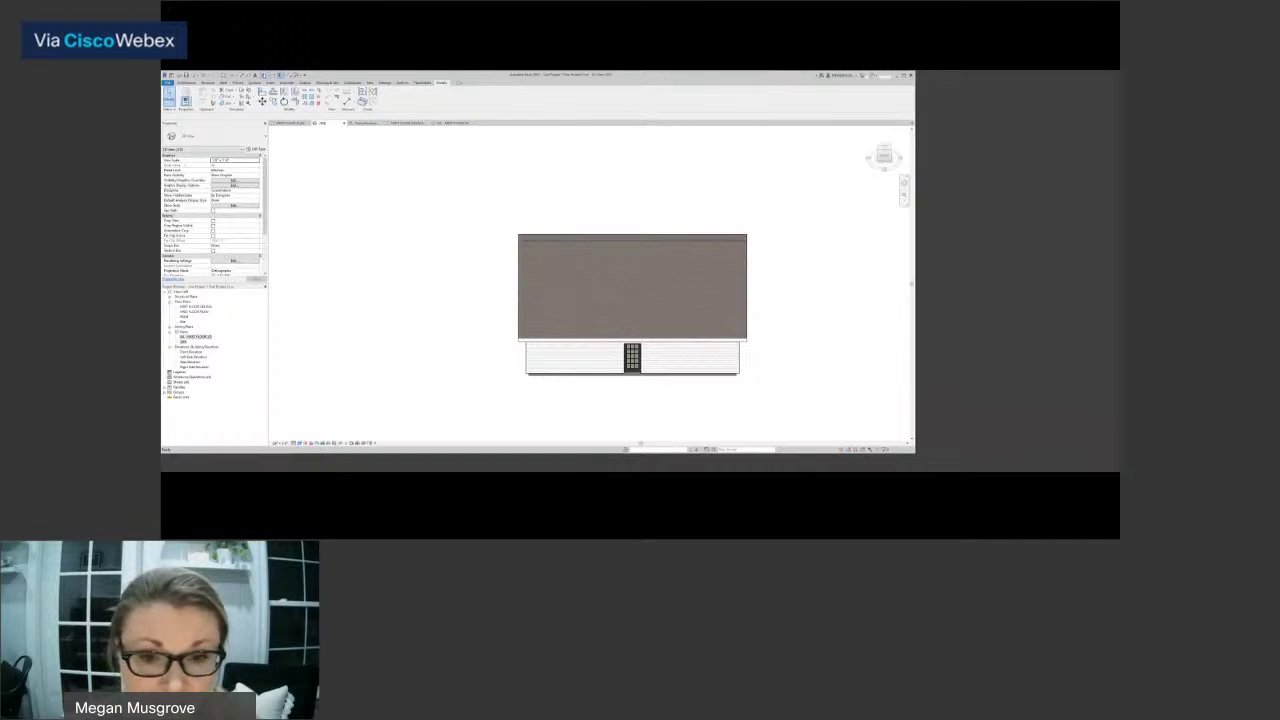
{"action": "left_click_drag", "start_coordinate": [884, 157], "coordinate": [788, 141]}
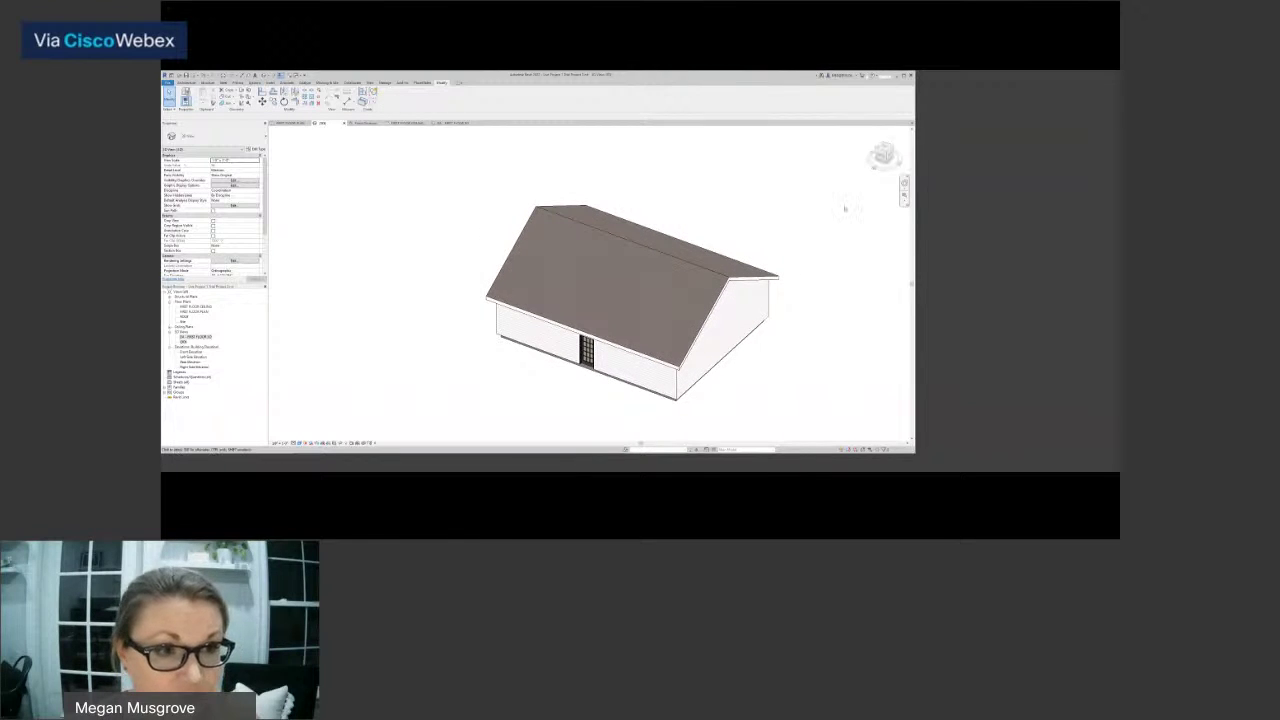
{"action": "left_click", "coordinate": [872, 132]}
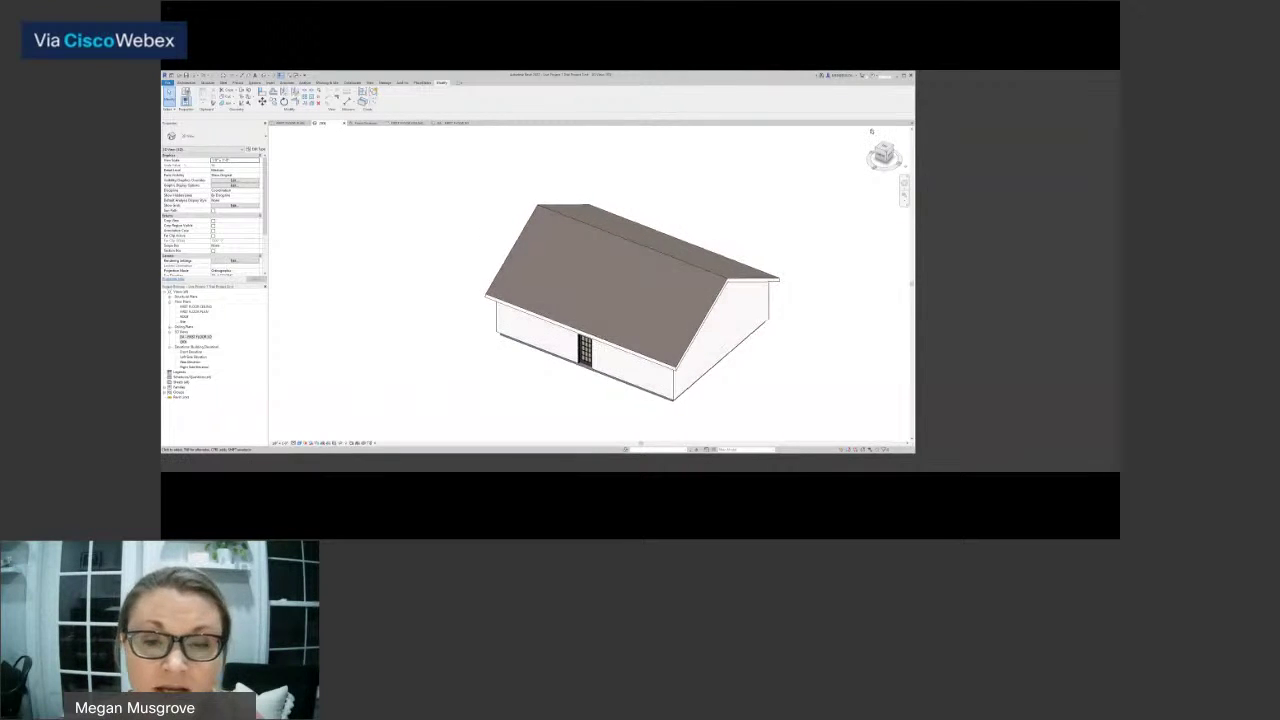